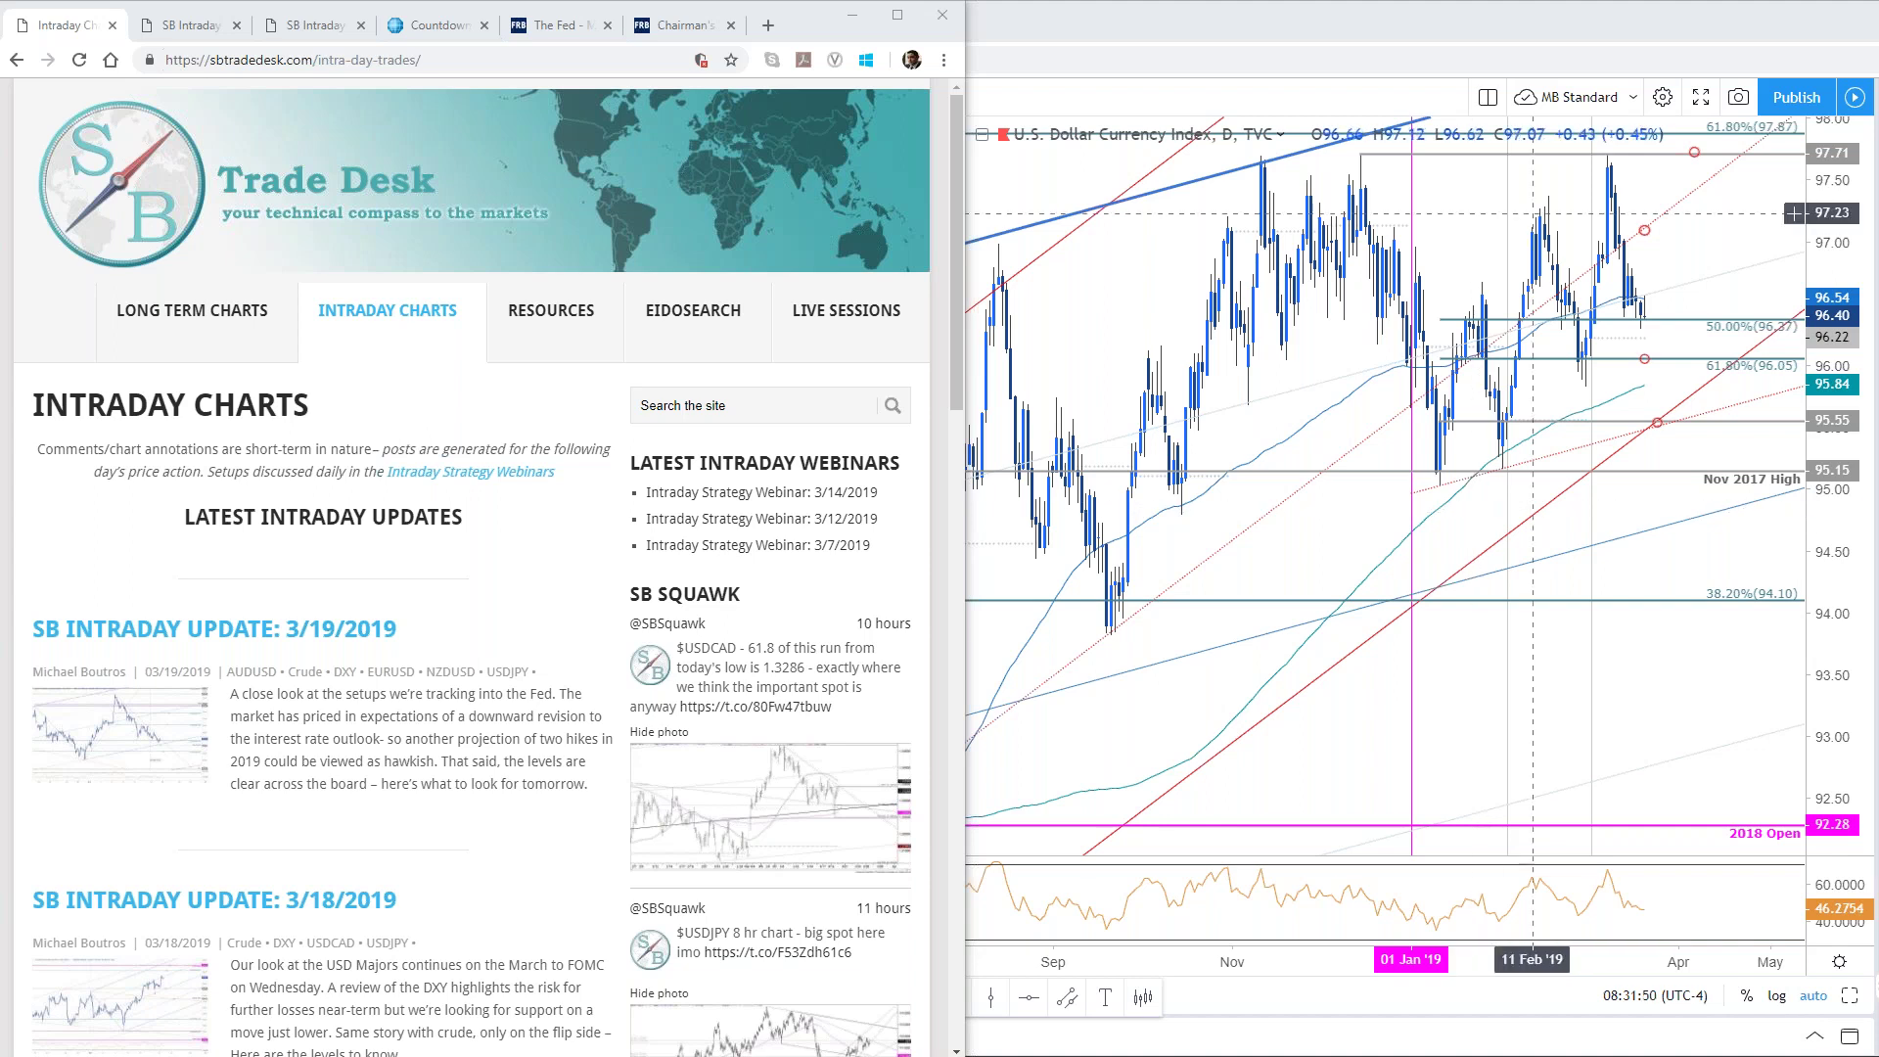
Step: Bring TradingView forward with the 120-minute SPX500 pane active beside the daily chart
{"action": "left_click", "coordinate": [1644, 228]}
{"action": "left_click", "coordinate": [883, 437]}
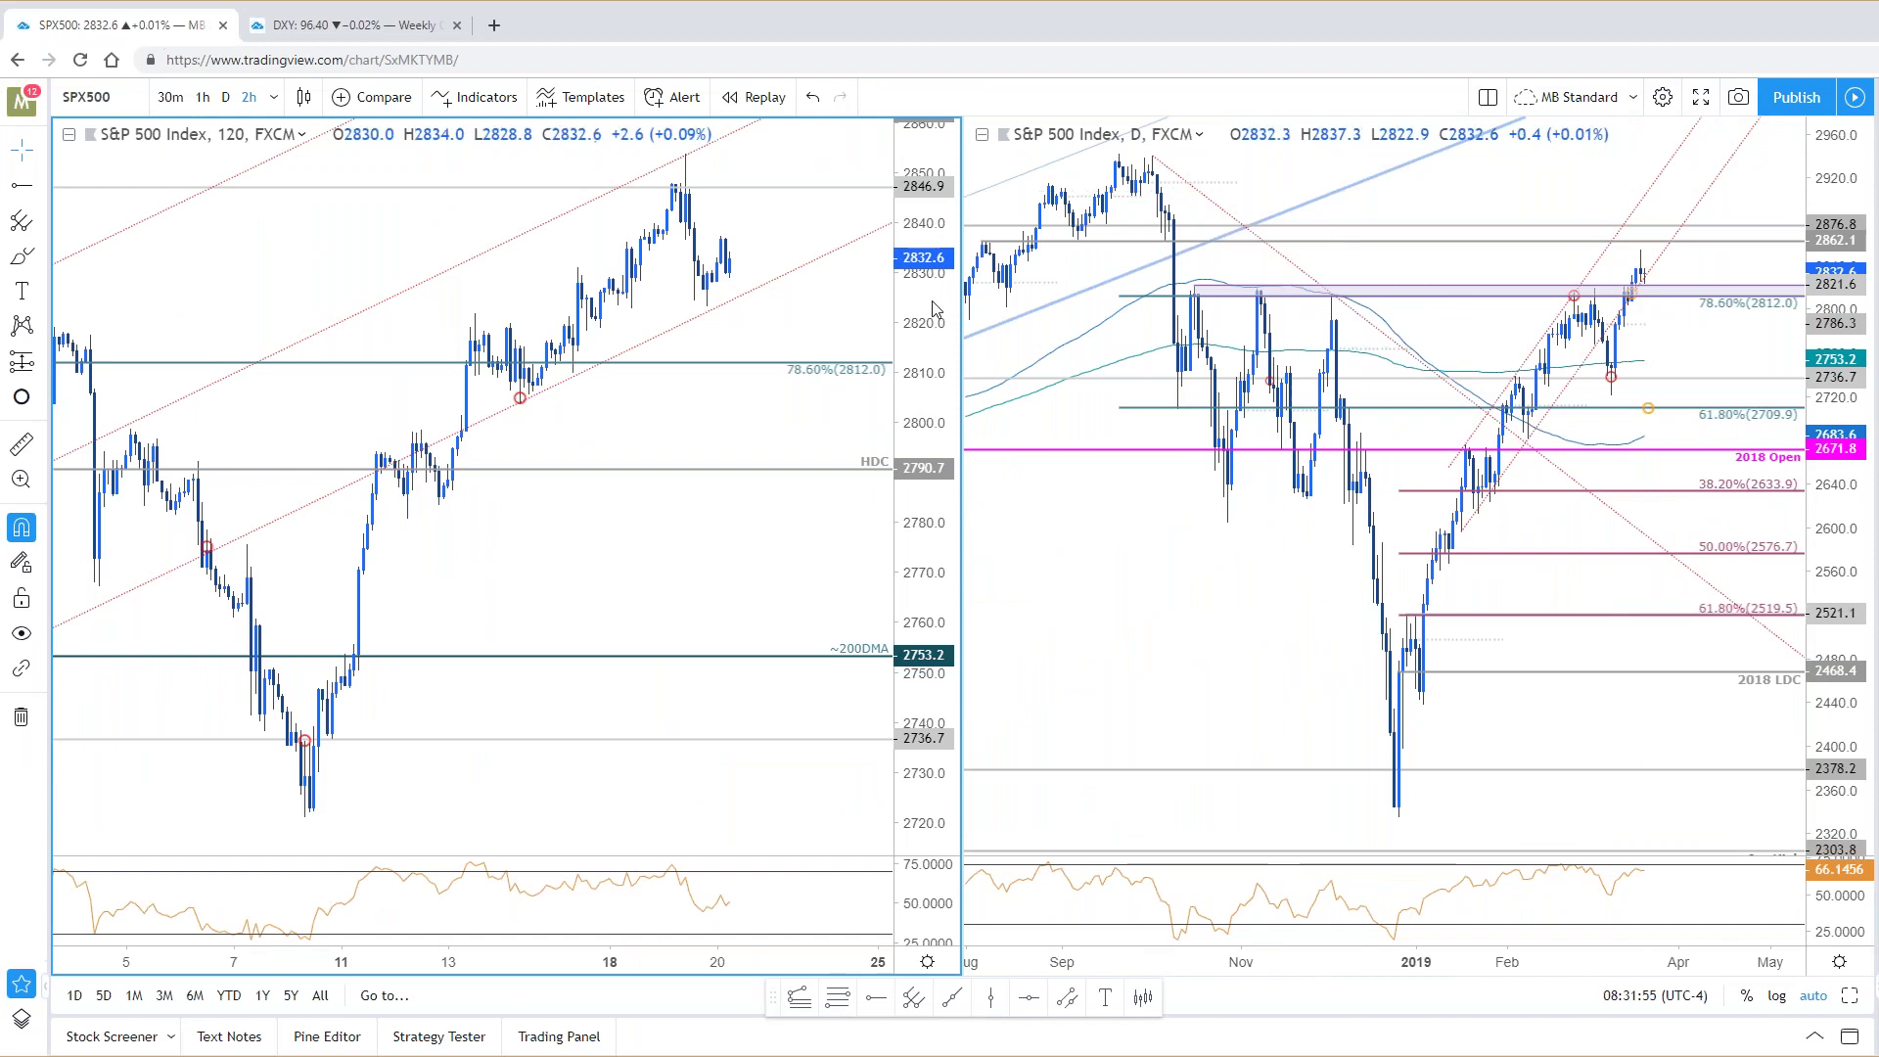
{"action": "scroll", "coordinate": [831, 391], "scroll_direction": "down", "scroll_amount": 2}
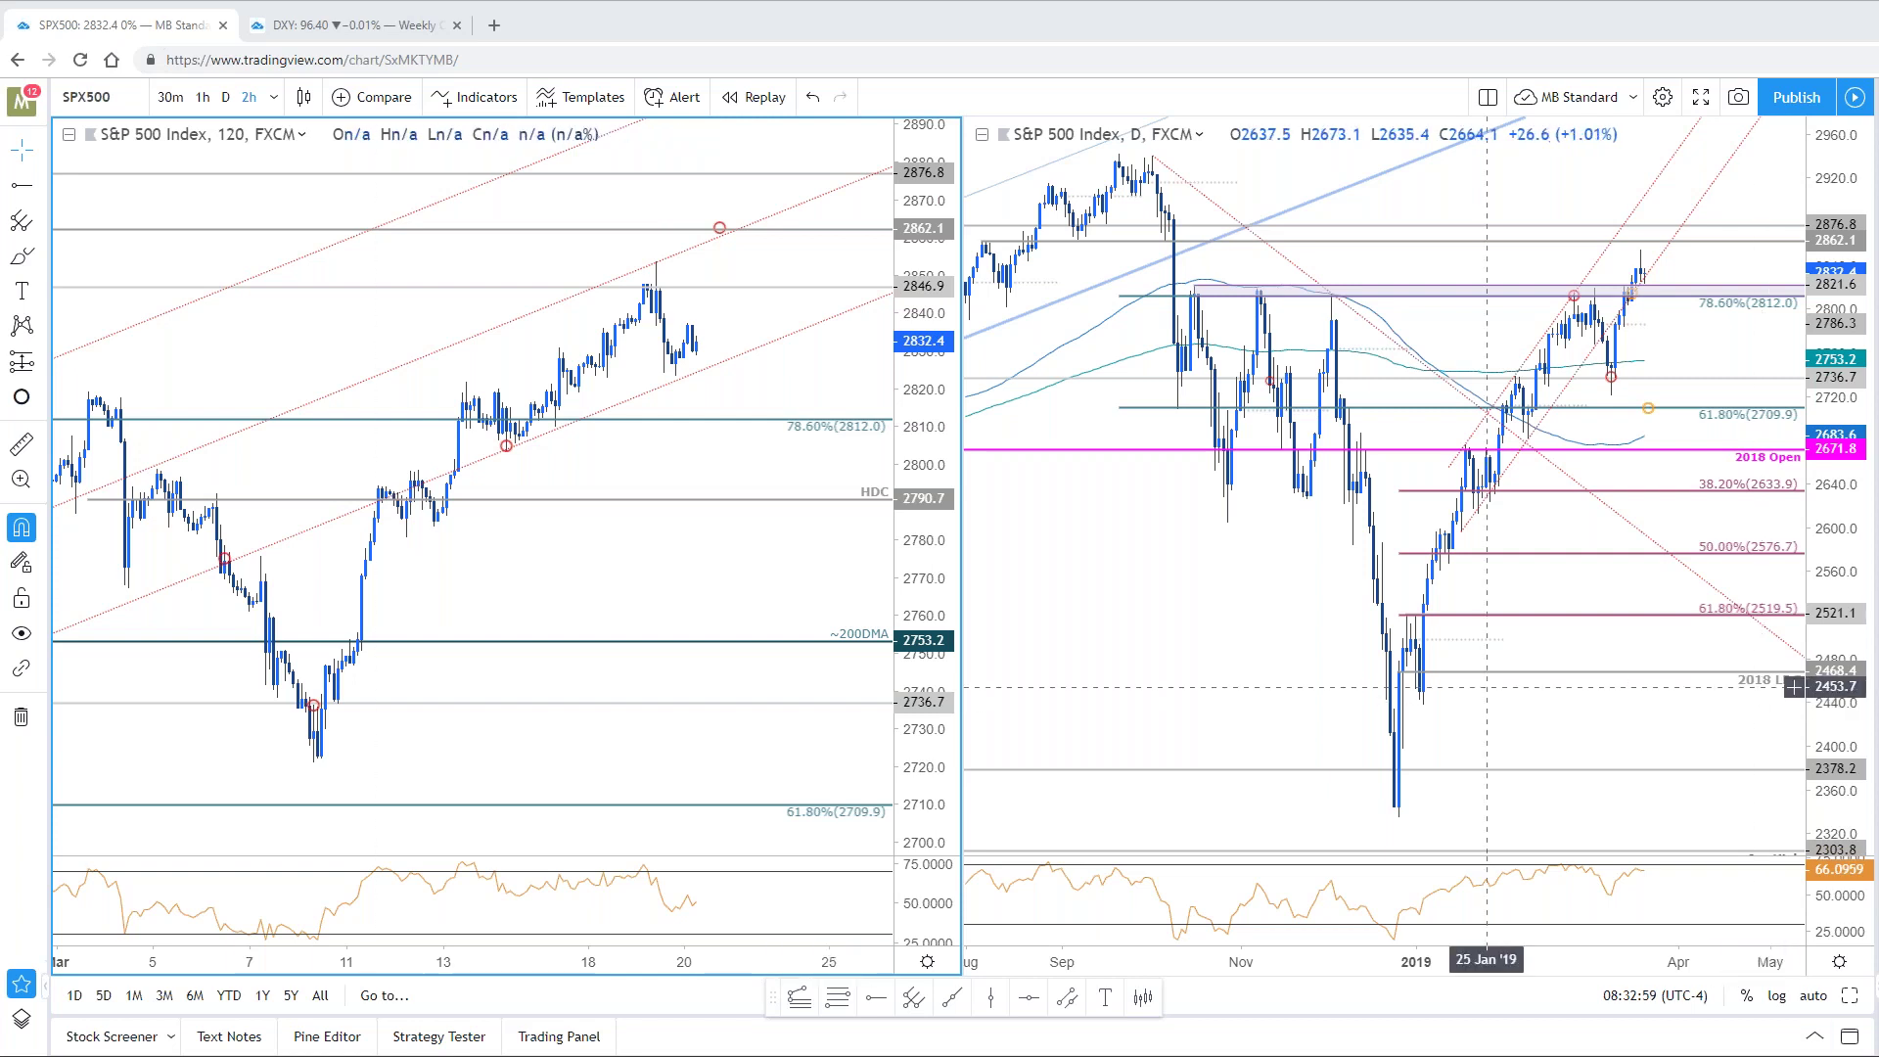
{"action": "key", "text": "Down"}
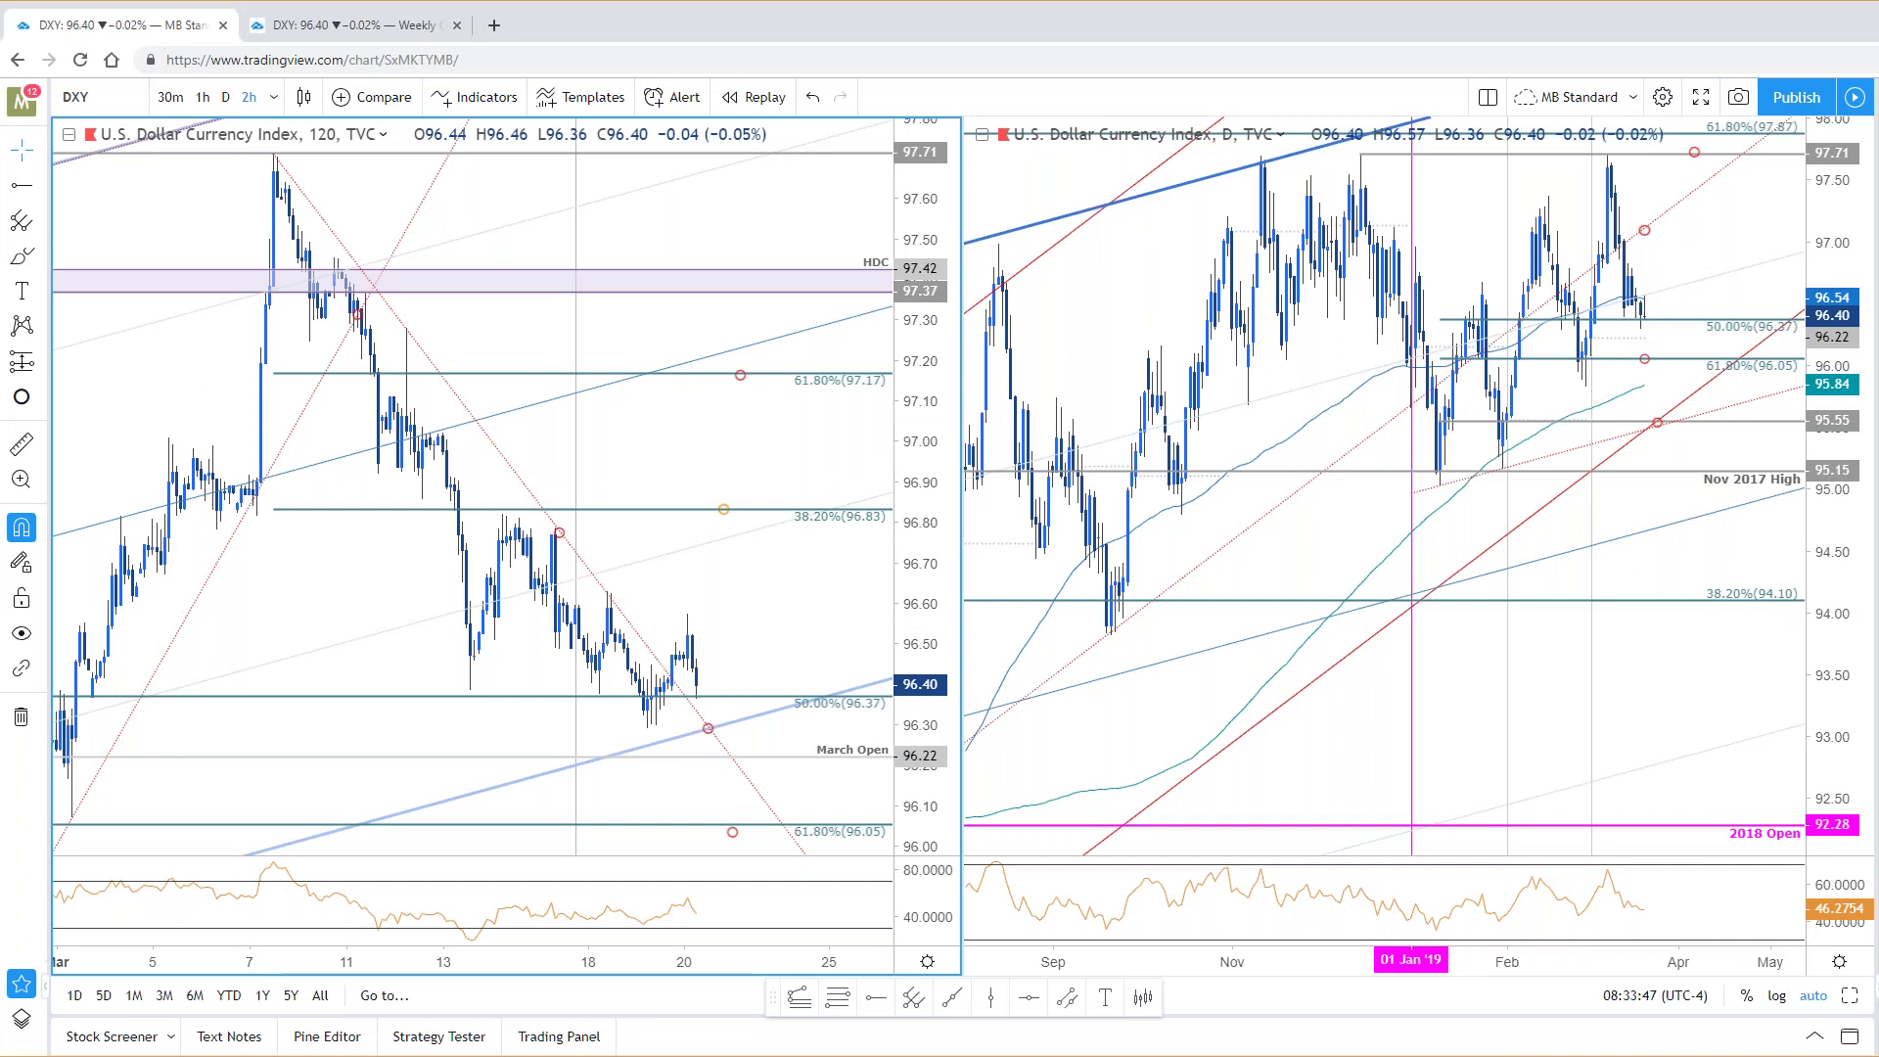
Step: Return to the SB Trade Desk intraday page in Chrome
{"action": "key", "text": "alt+Tab"}
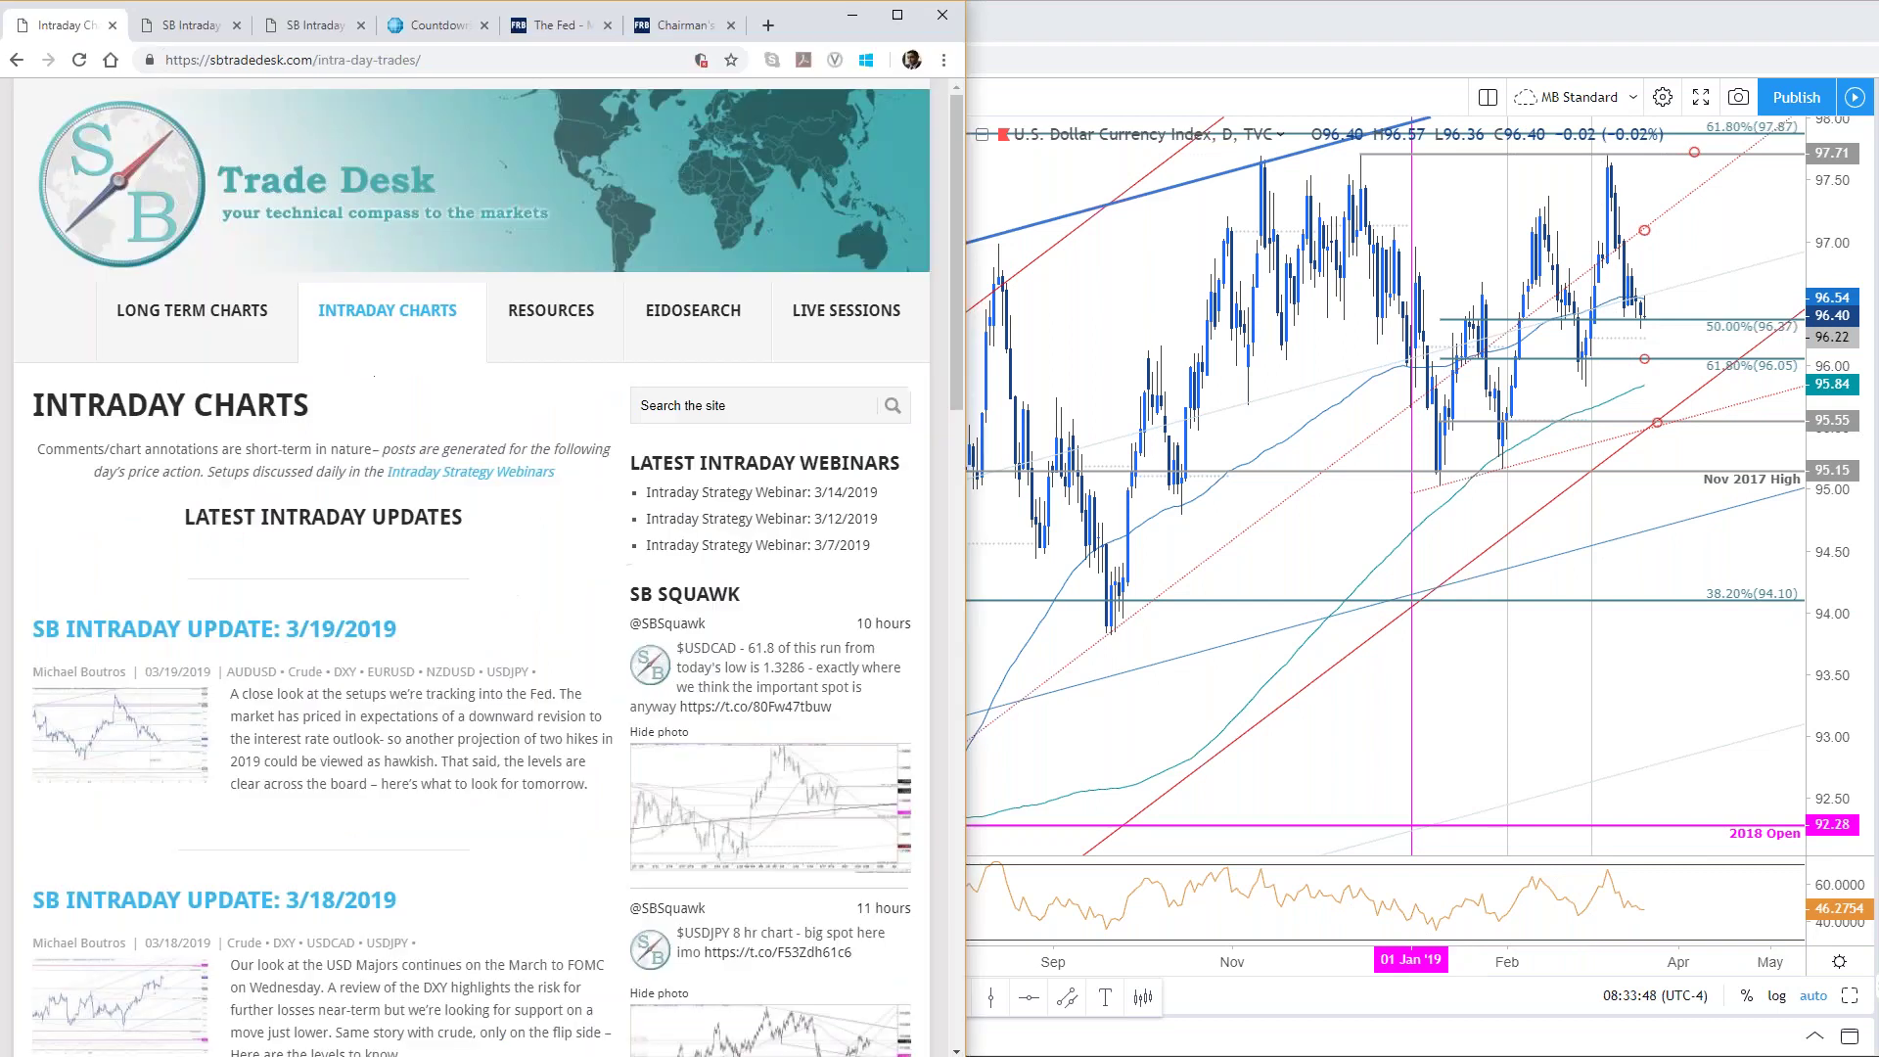
Step: In the Chairman's FOMC projections PDF, select the PCE inflation projections row
{"action": "left_click", "coordinate": [554, 31]}
{"action": "left_click", "coordinate": [677, 25]}
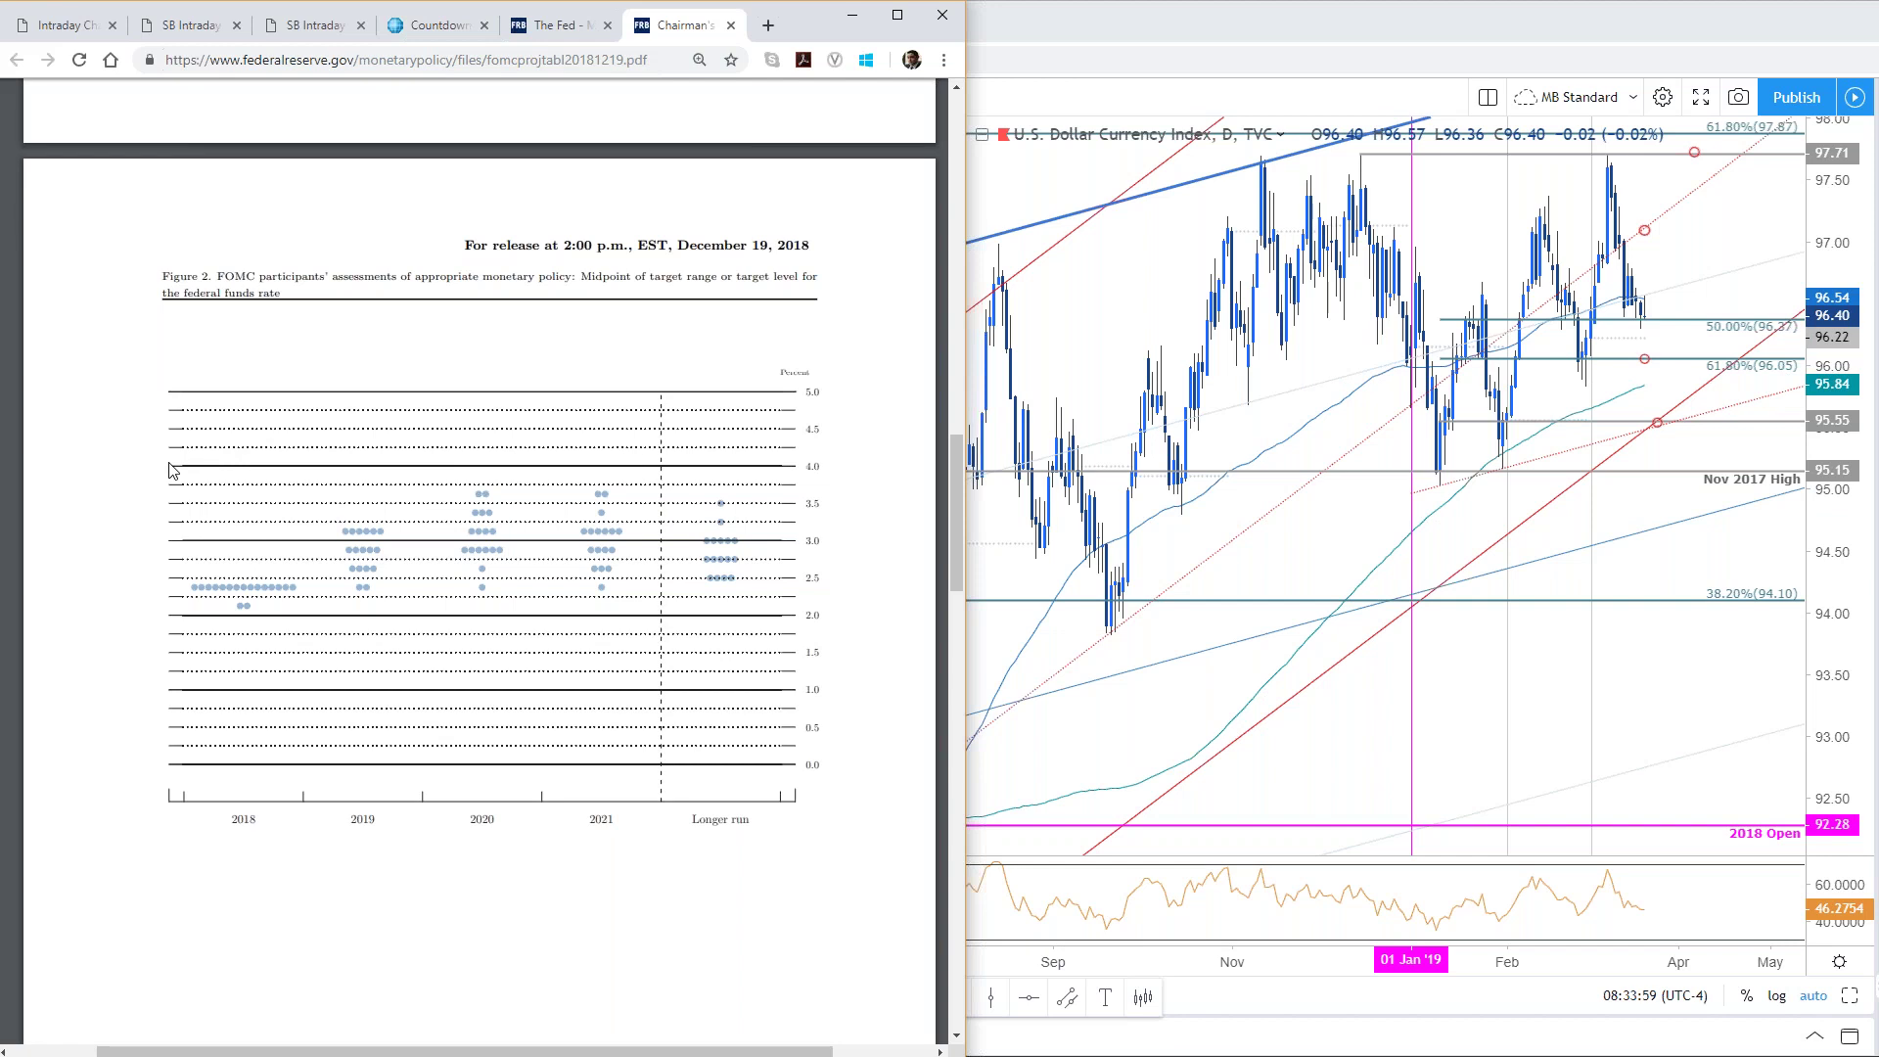
{"action": "scroll", "coordinate": [235, 392], "scroll_direction": "up", "scroll_amount": 20}
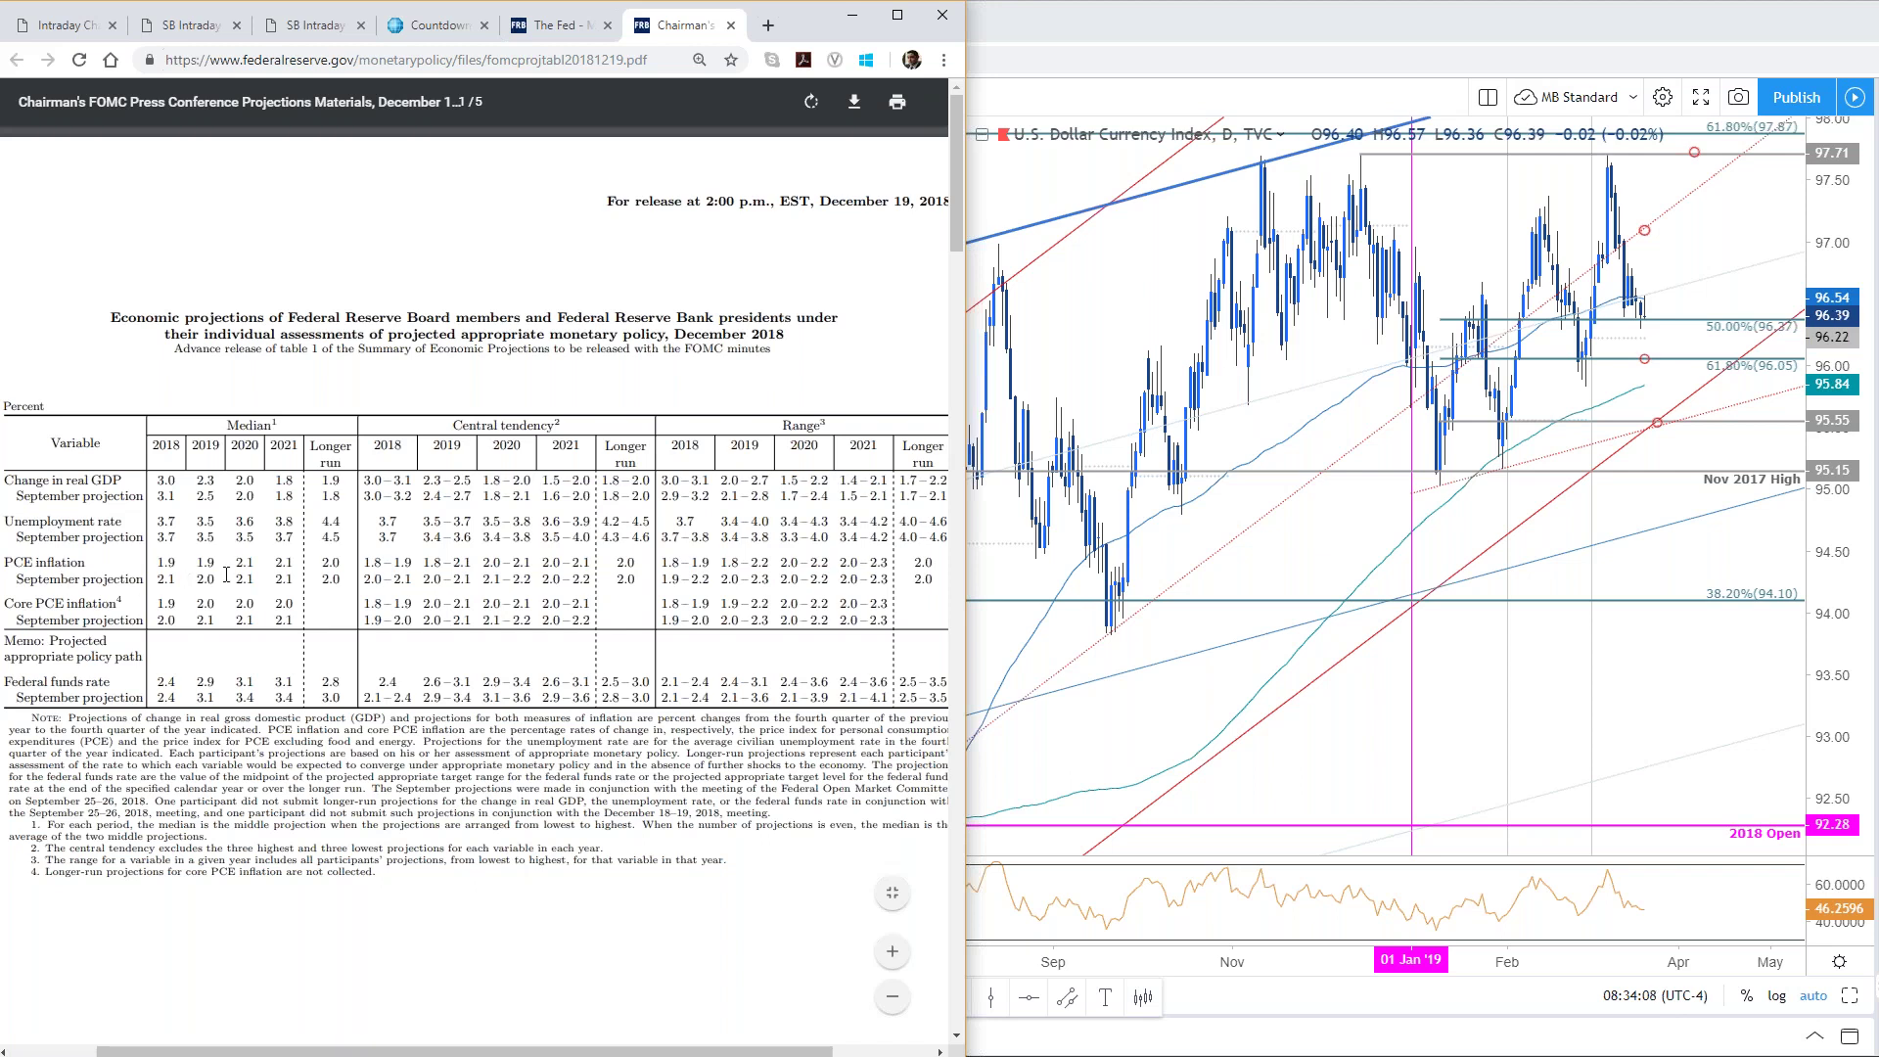
{"action": "left_click_drag", "start_coordinate": [217, 578], "coordinate": [159, 566]}
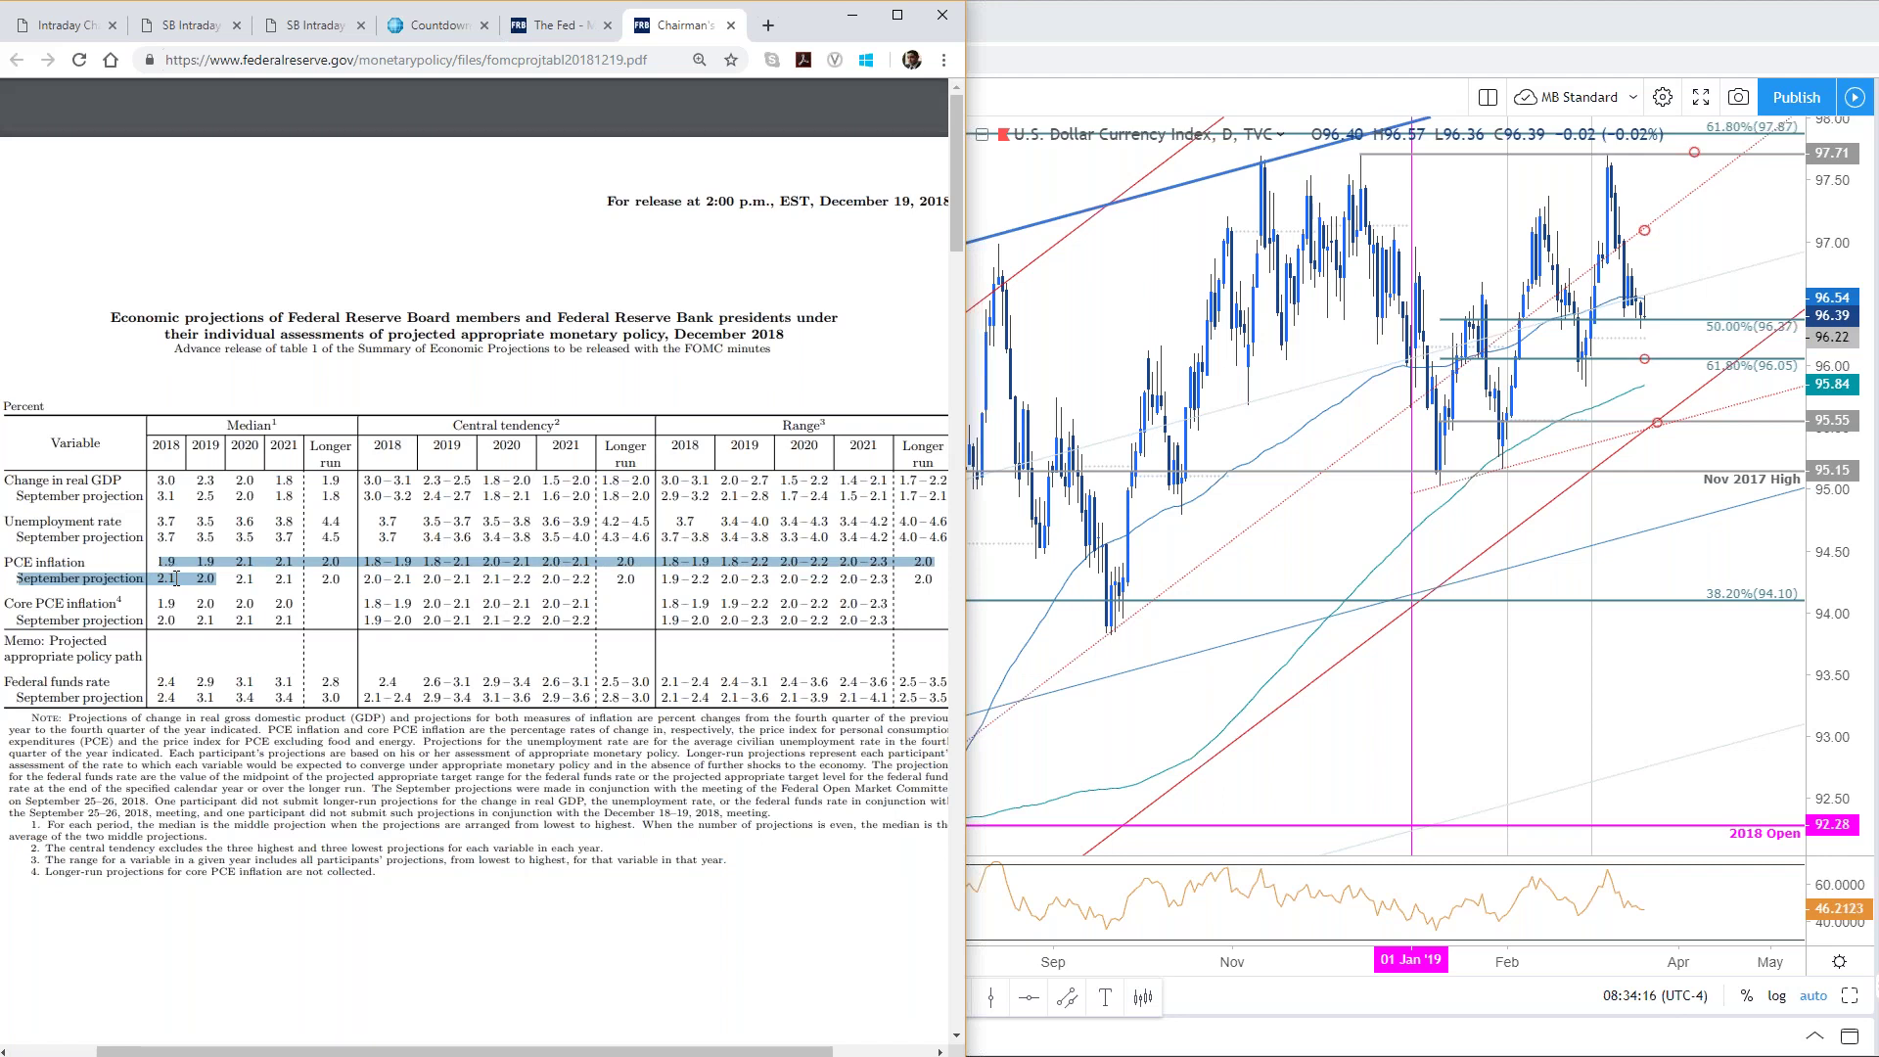
Step: Highlight the 2019 column of the Figure 2 dot plot
{"action": "scroll", "coordinate": [480, 600], "scroll_direction": "down", "scroll_amount": 15}
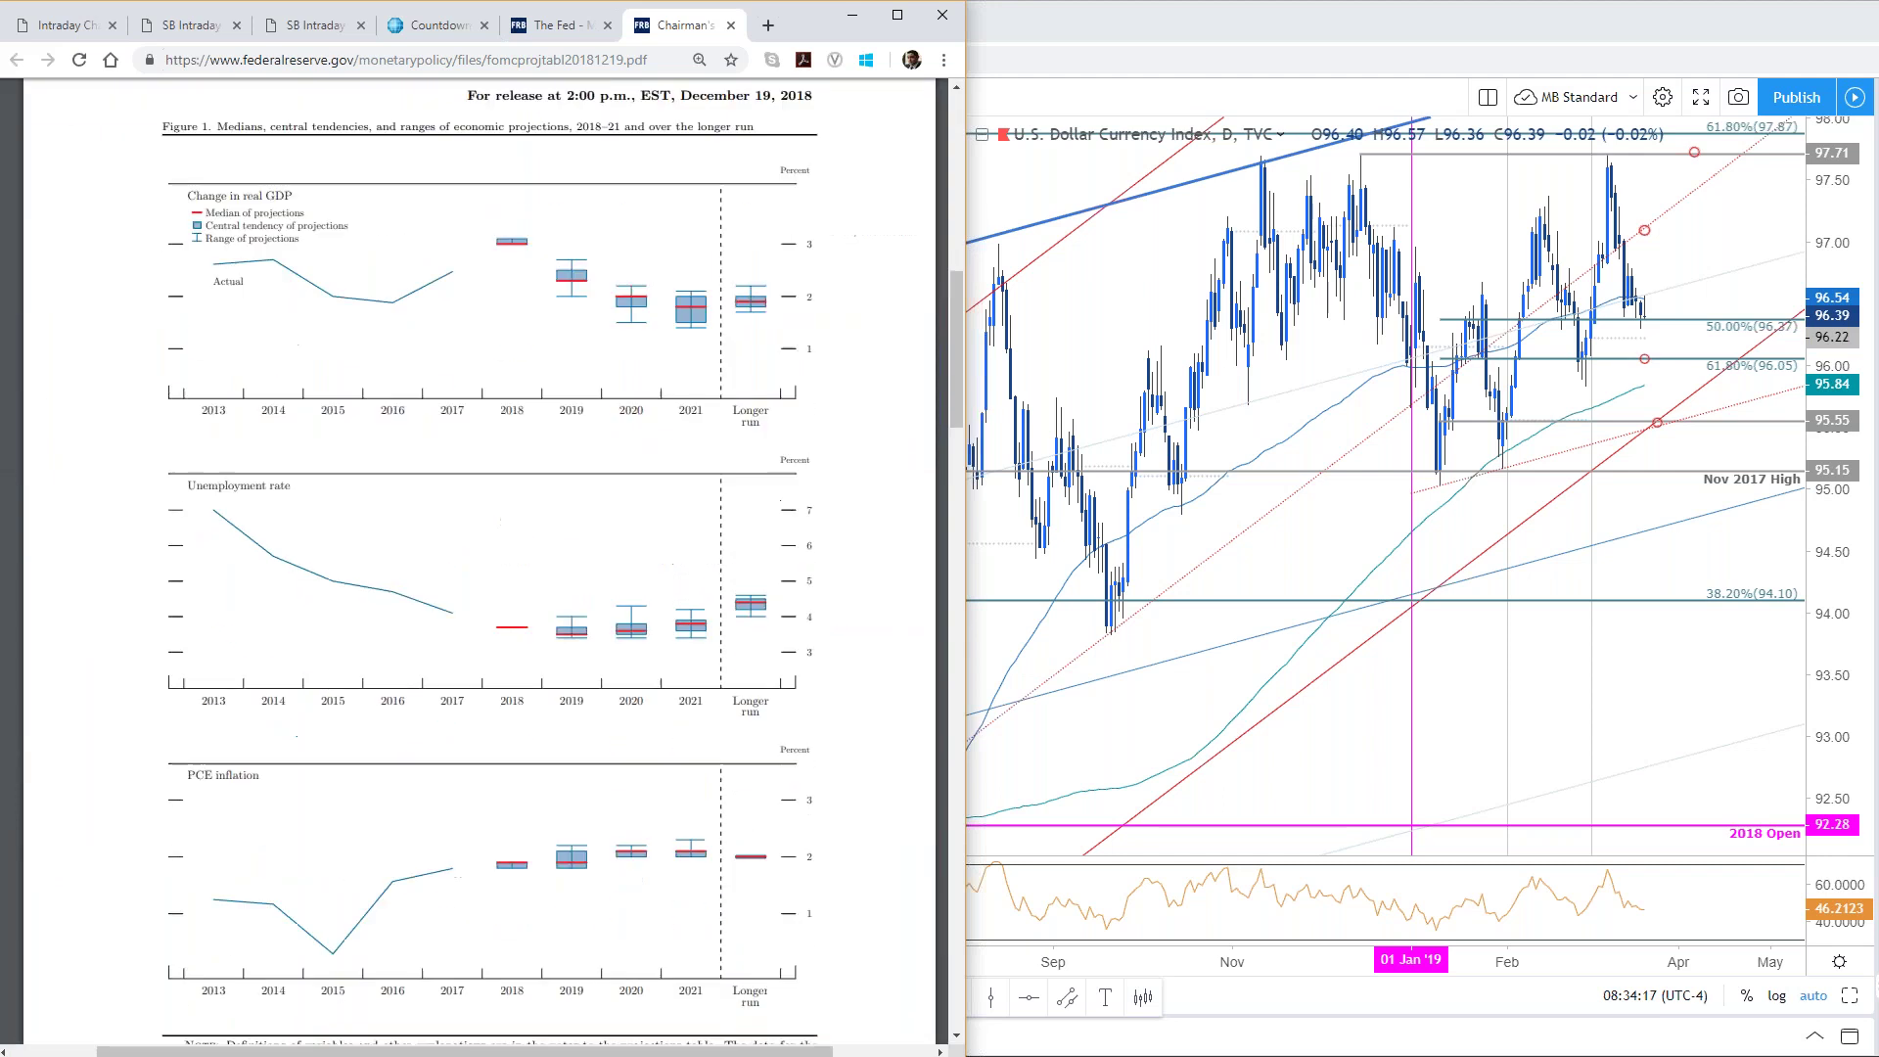
{"action": "scroll", "coordinate": [504, 609], "scroll_direction": "down", "scroll_amount": 3}
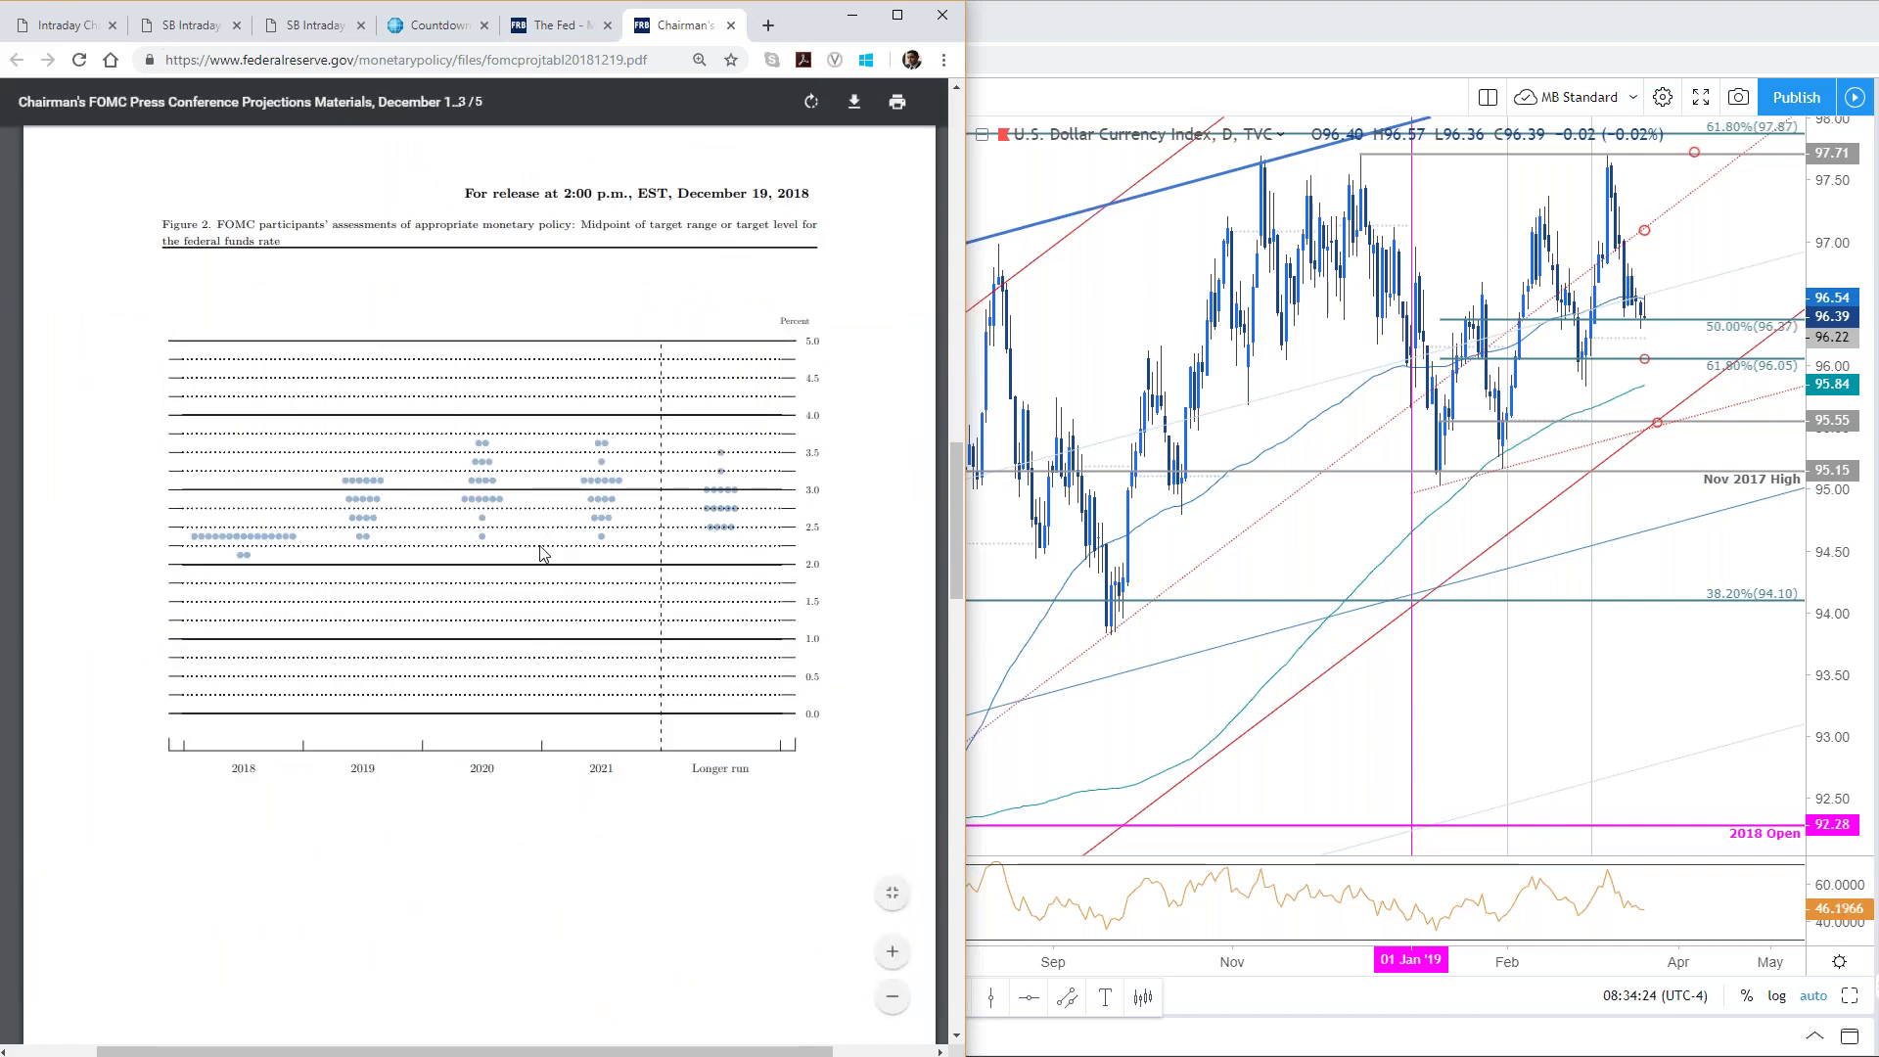
{"action": "left_click_drag", "start_coordinate": [351, 769], "coordinate": [377, 769]}
{"action": "left_click", "coordinate": [423, 27]}
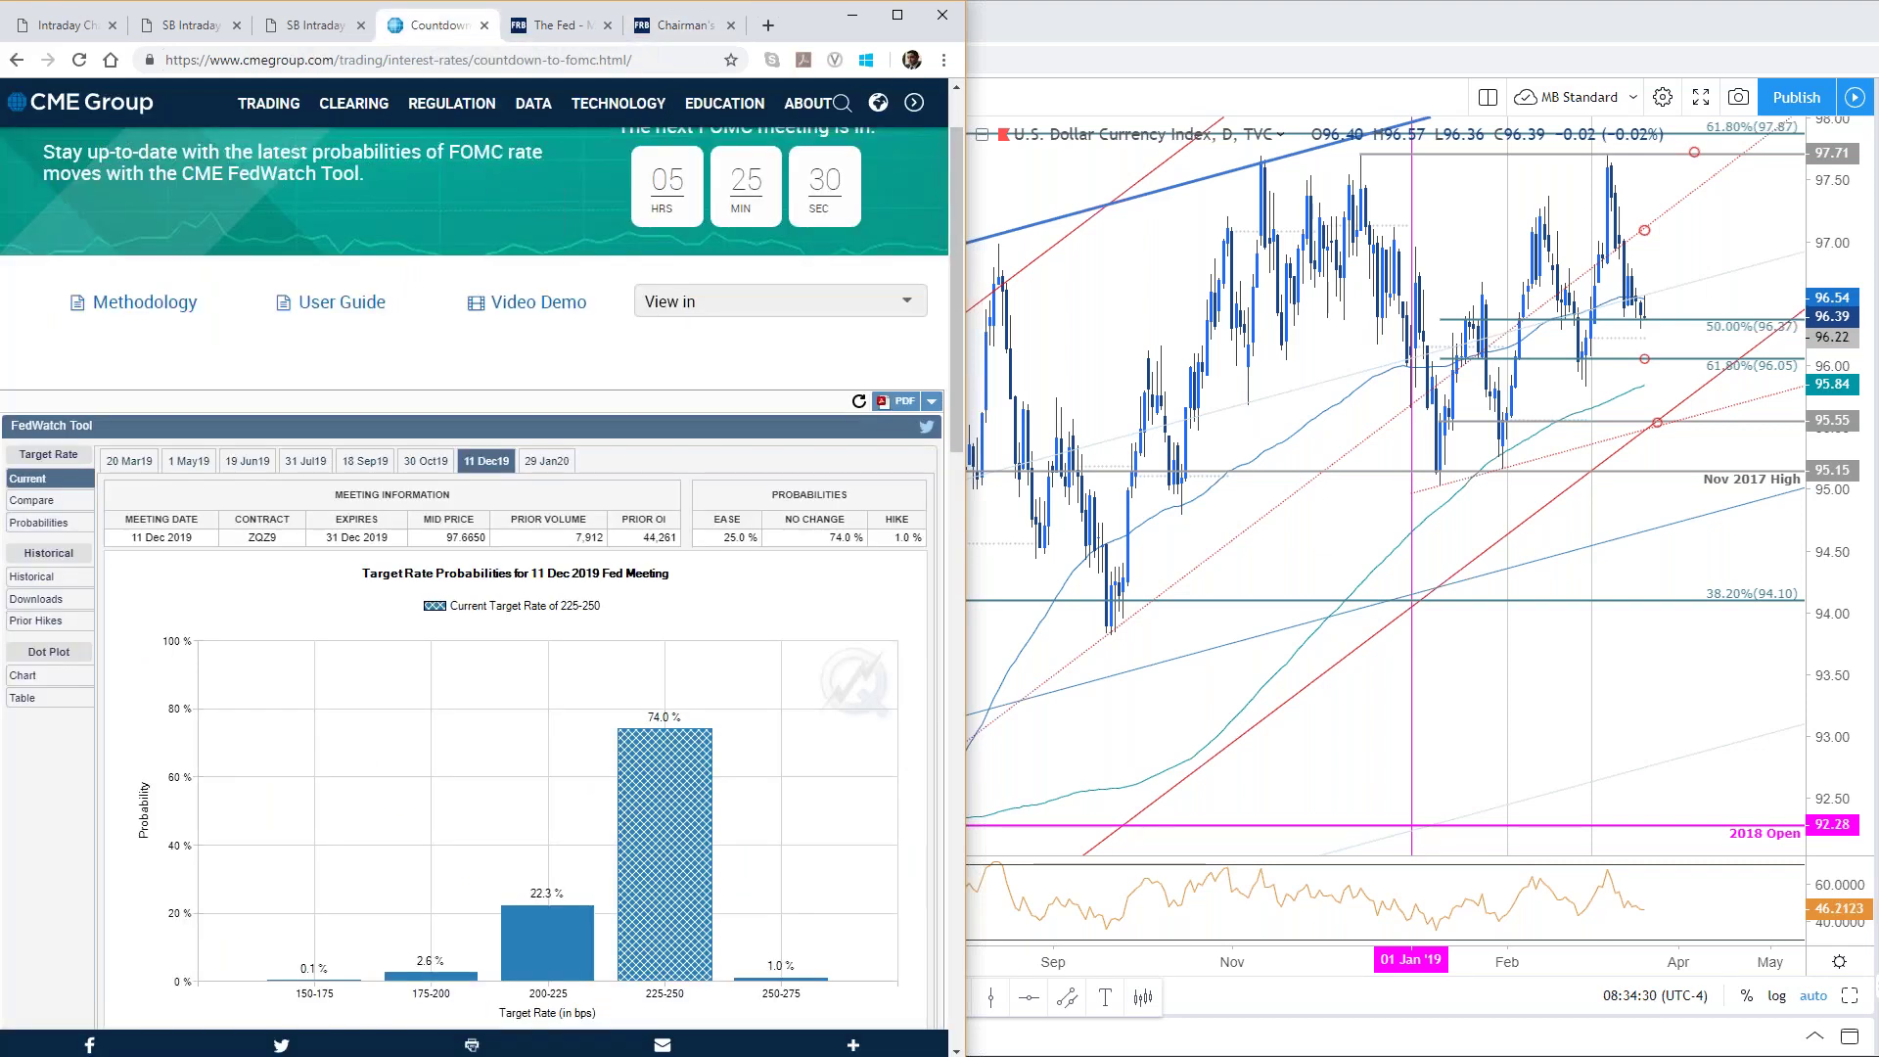
Step: Scroll CME FedWatch to the 11 Dec 2019 probability table, then return to the dot plot
{"action": "left_click_drag", "start_coordinate": [959, 203], "coordinate": [959, 272]}
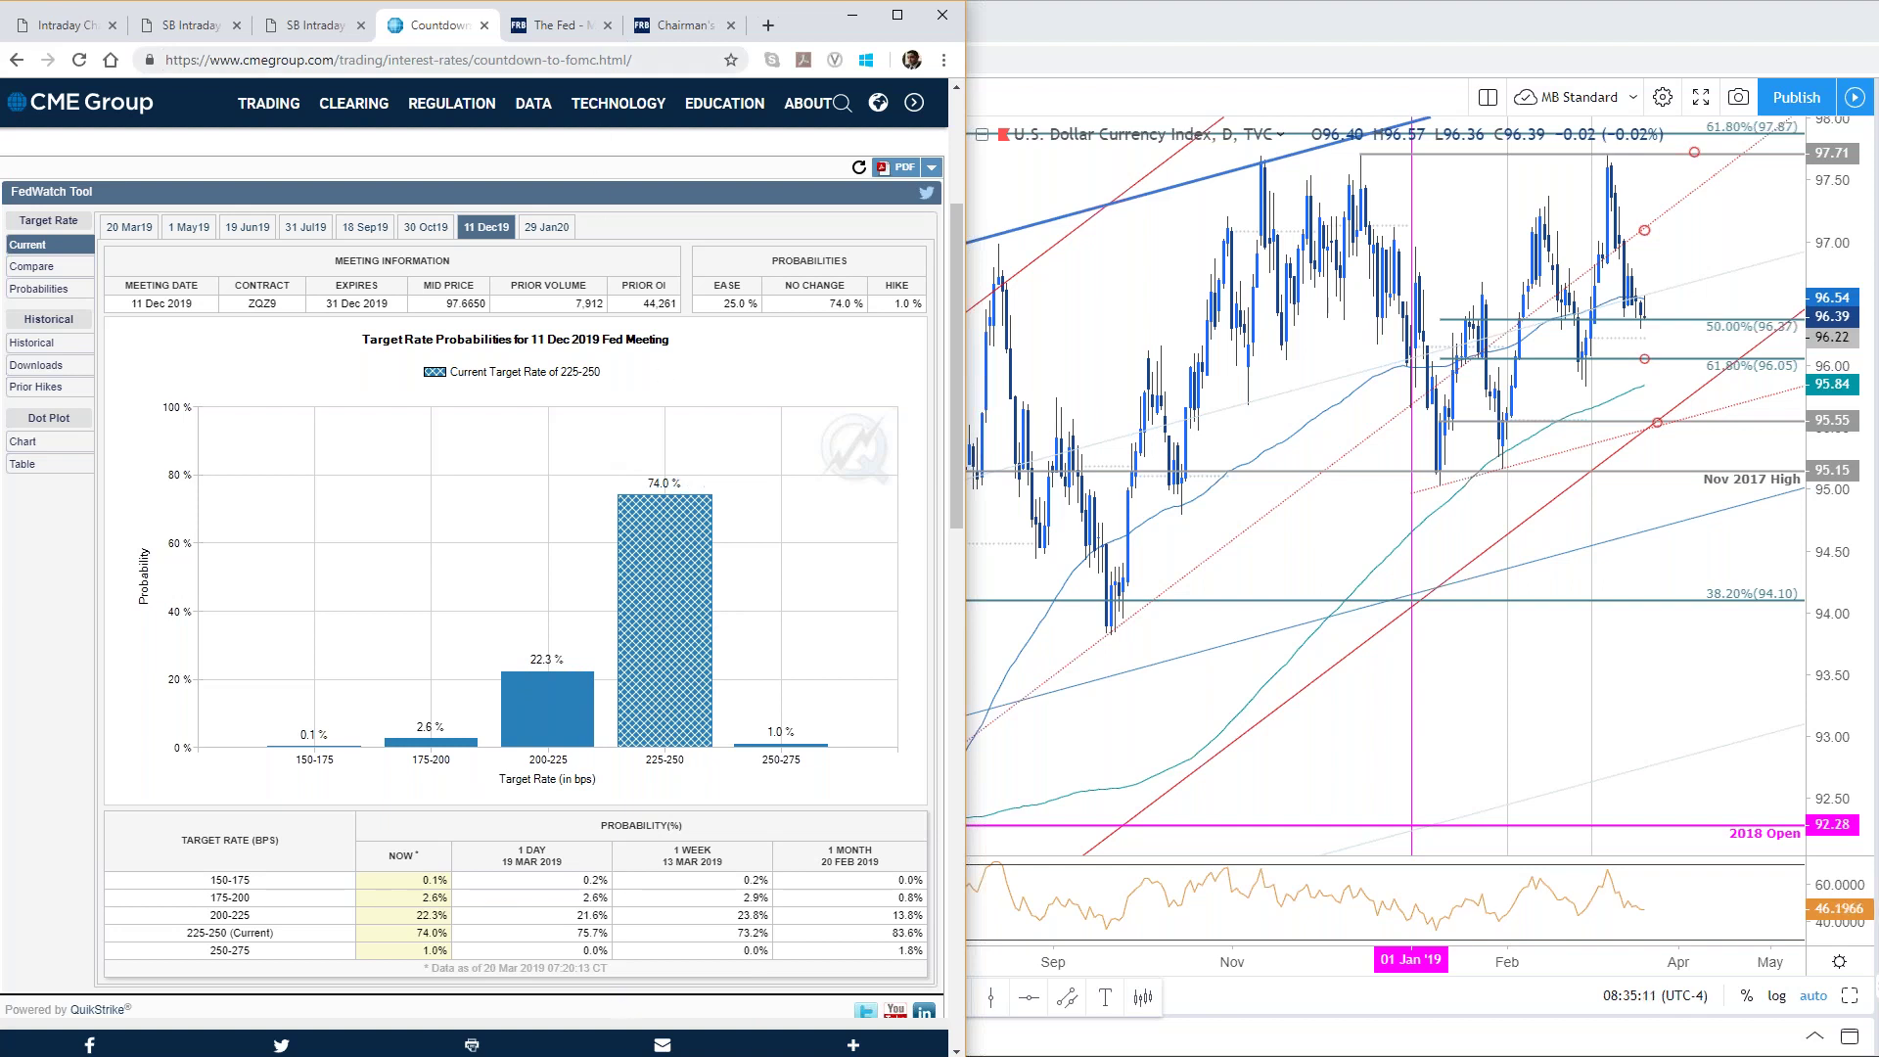
{"action": "left_click", "coordinate": [657, 26]}
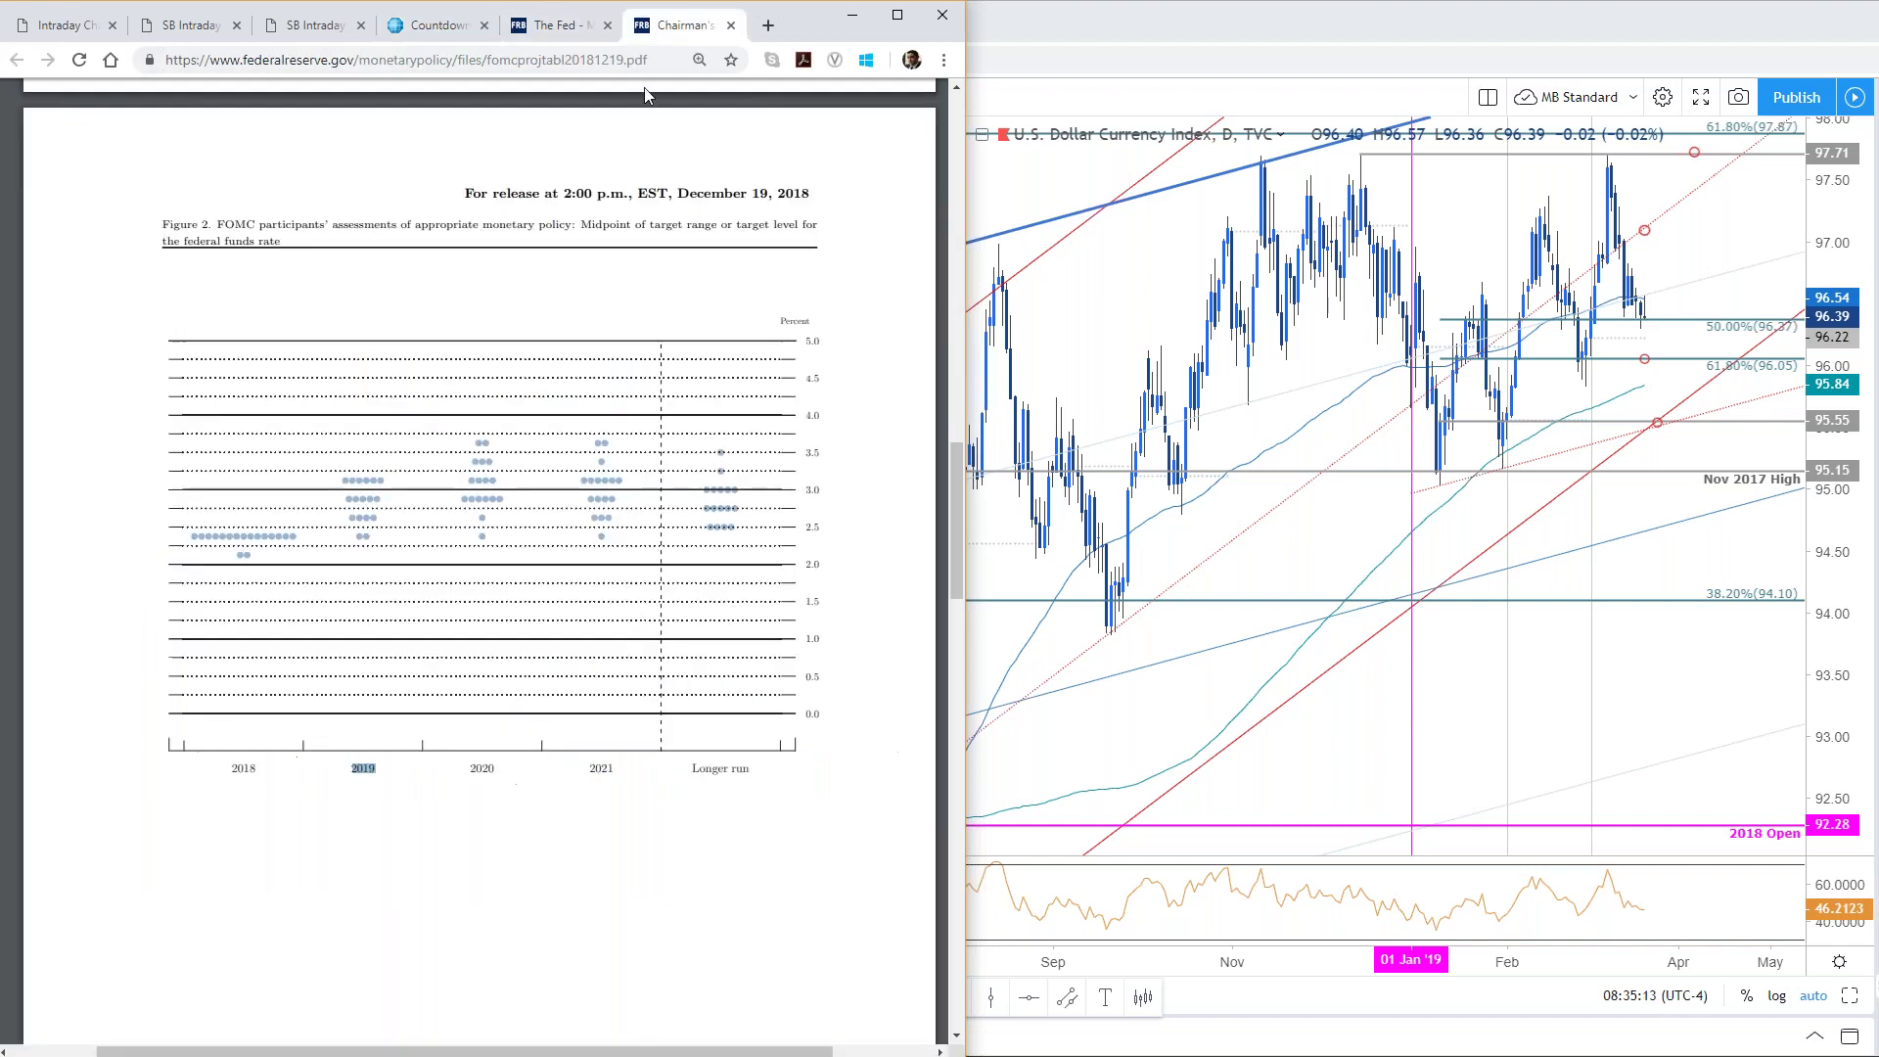
Step: Deselect the highlighted 2019 label on the Figure 2 dot plot
{"action": "left_click", "coordinate": [345, 508]}
{"action": "scroll", "coordinate": [741, 868], "scroll_direction": "up", "scroll_amount": 1}
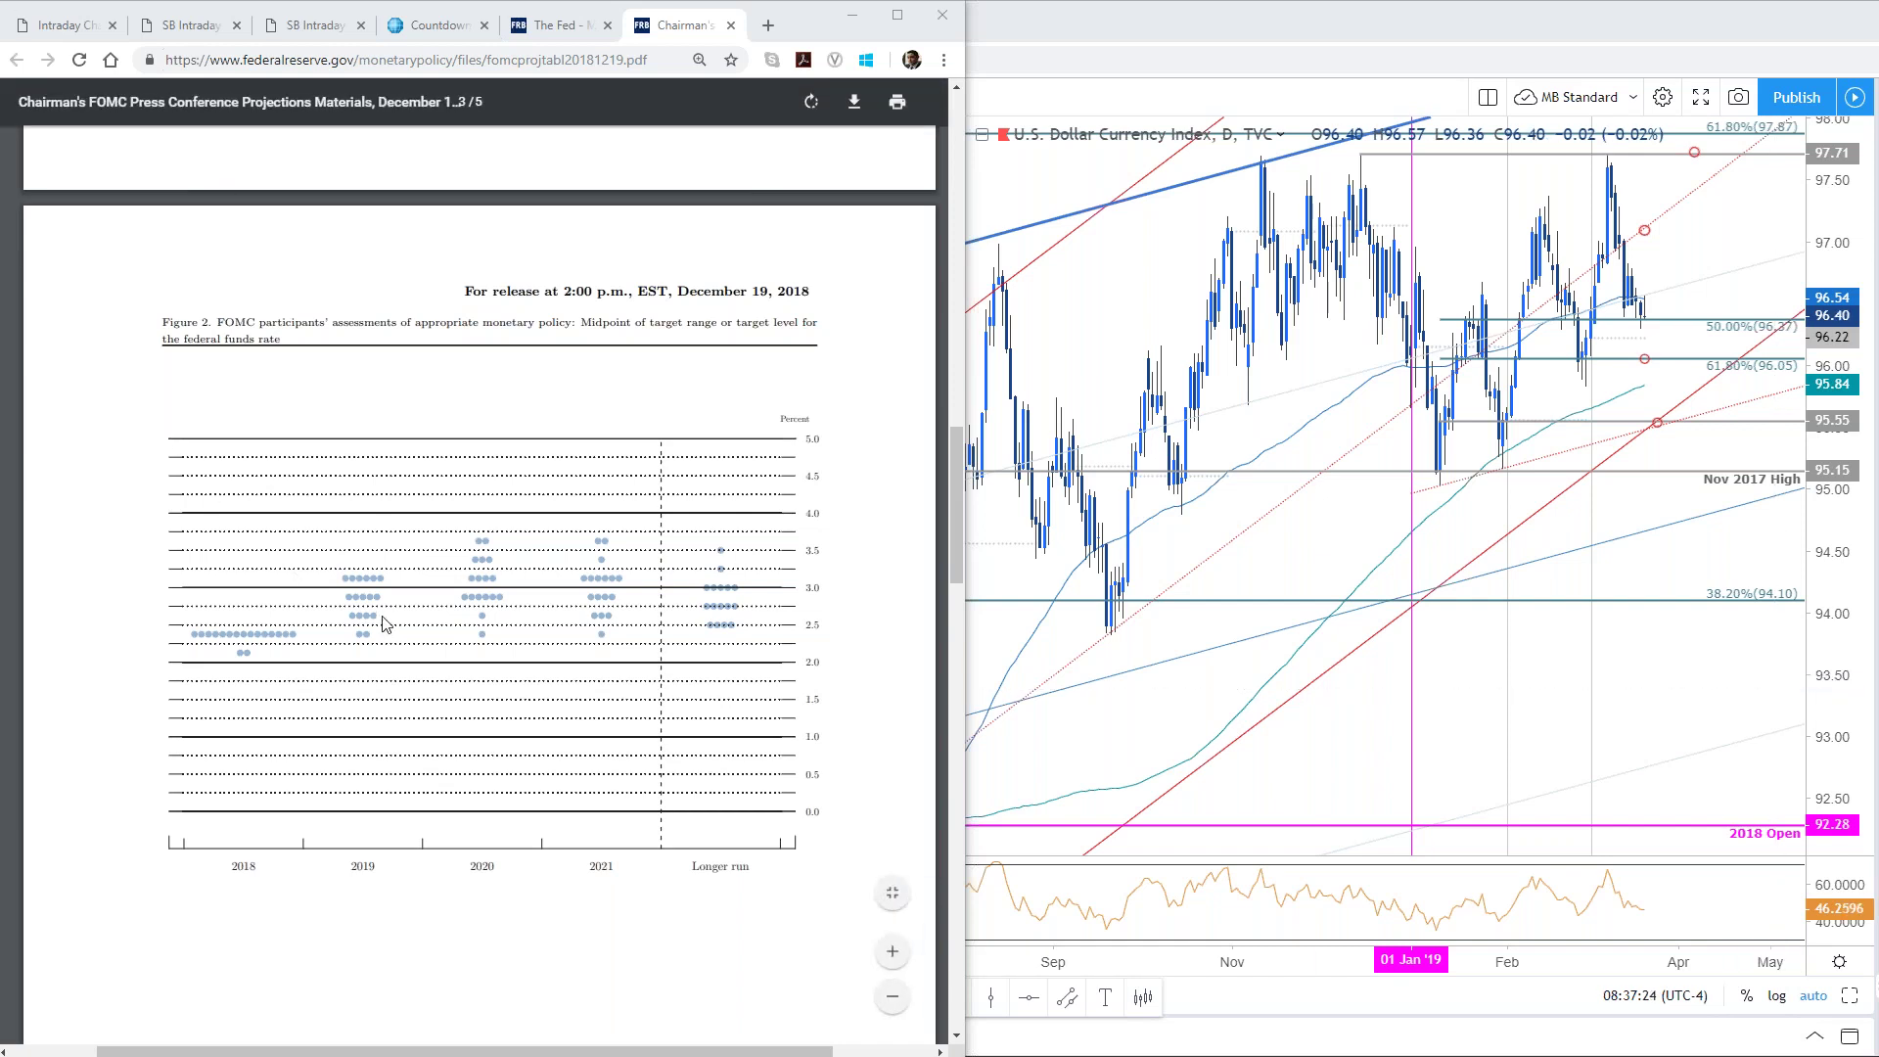
{"action": "left_click", "coordinate": [565, 25]}
{"action": "left_click", "coordinate": [590, 58]}
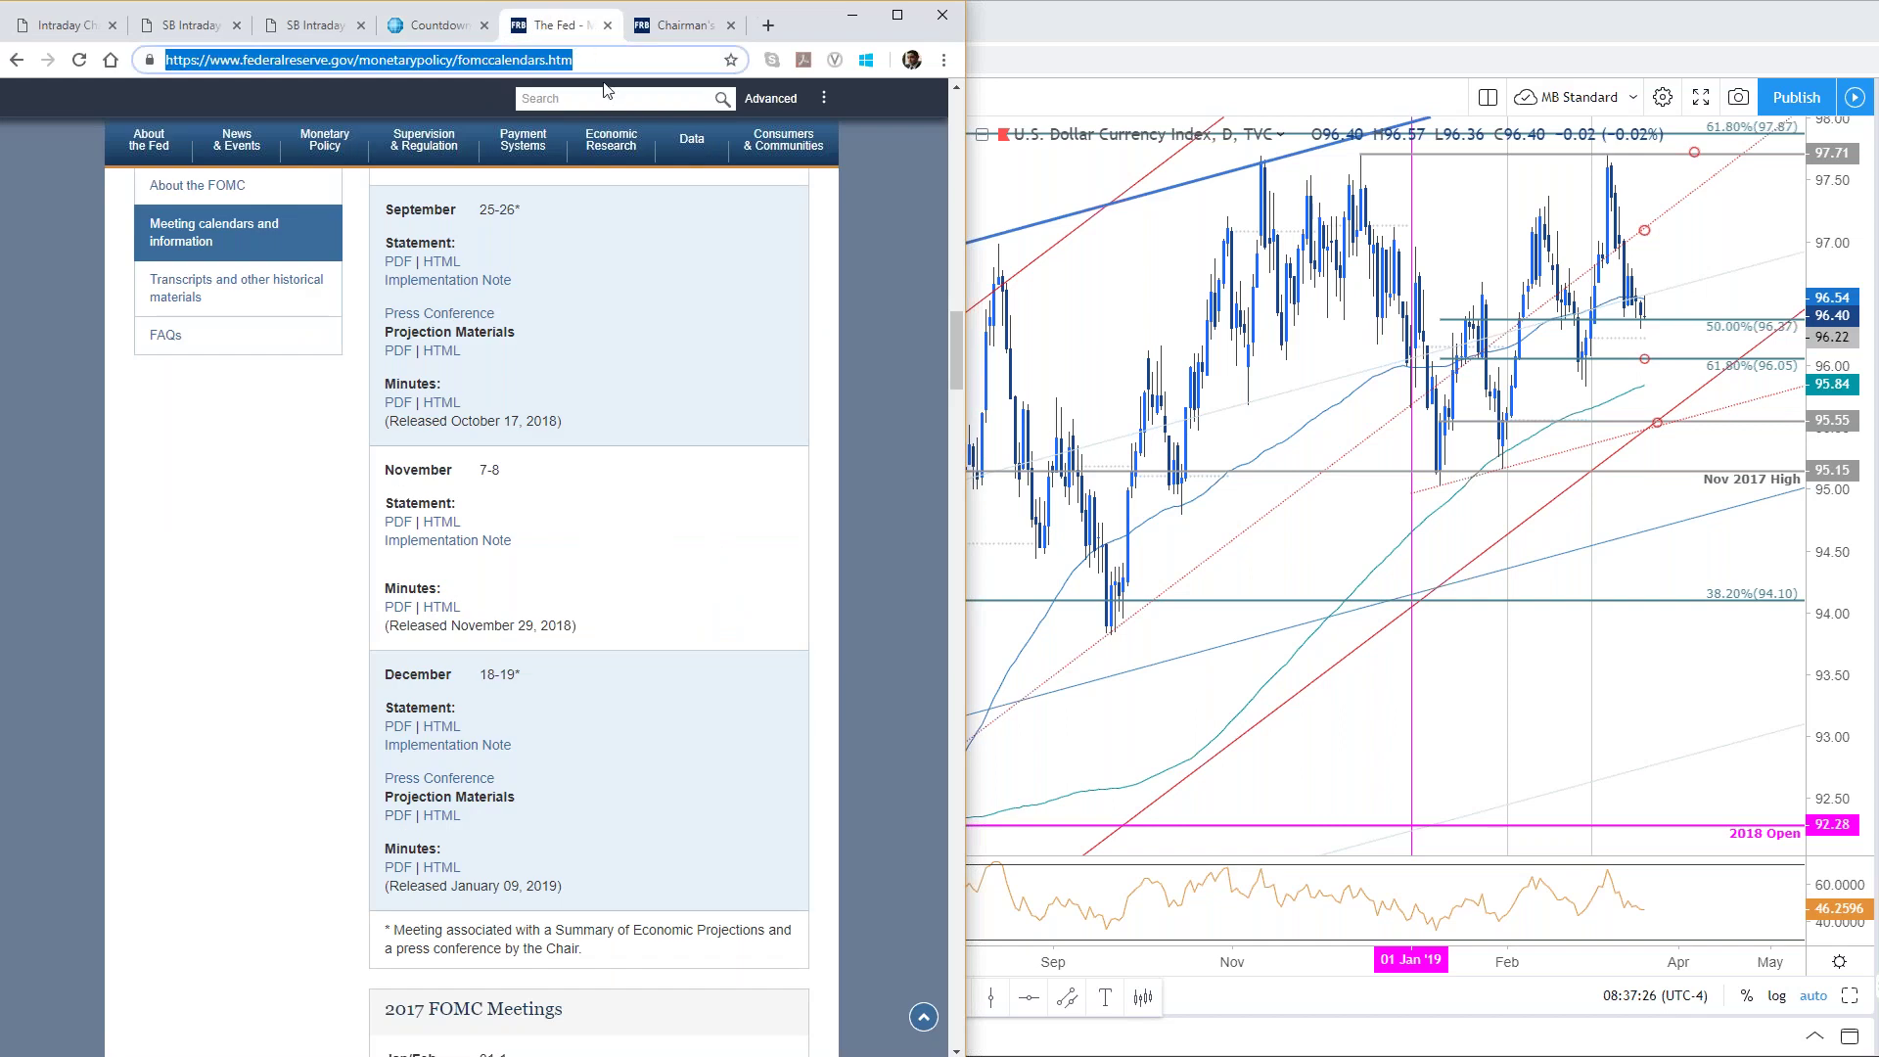
{"action": "key", "text": "alt+Tab"}
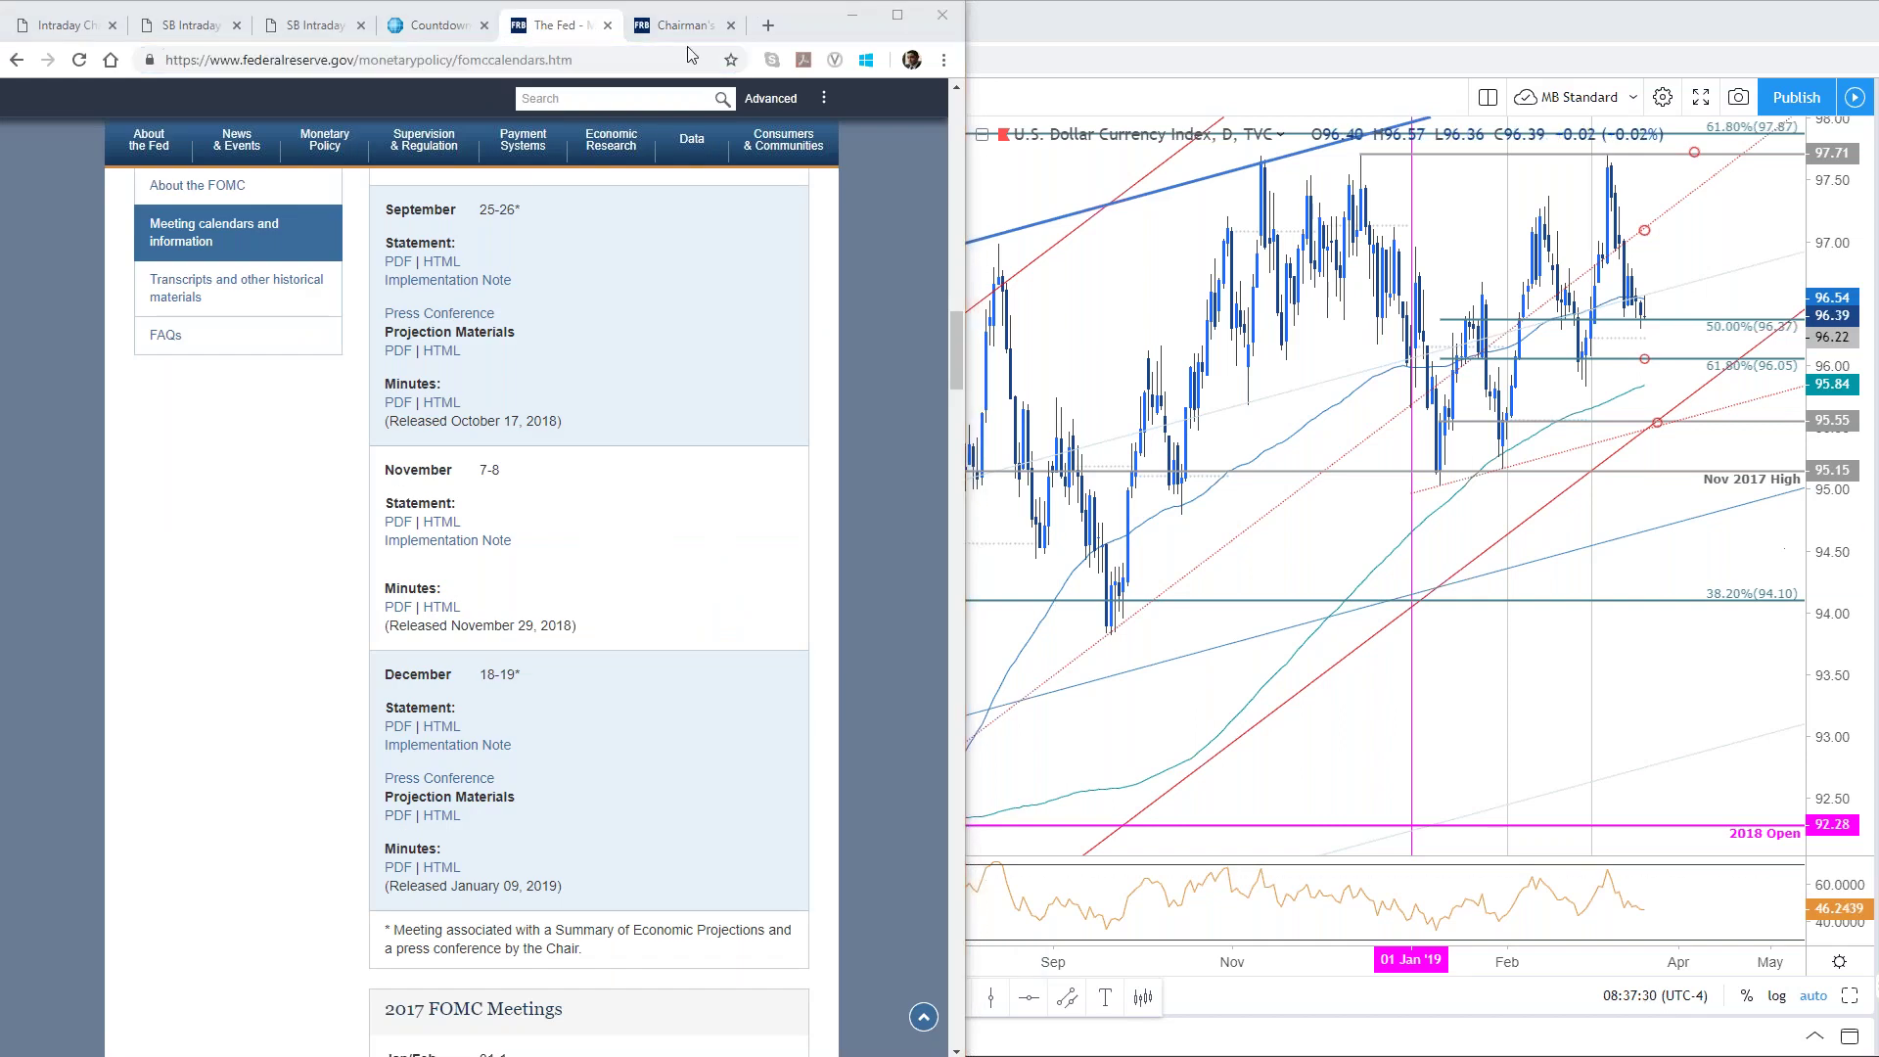
{"action": "scroll", "coordinate": [693, 795], "scroll_direction": "up", "scroll_amount": 4}
{"action": "scroll", "coordinate": [693, 795], "scroll_direction": "up", "scroll_amount": 15}
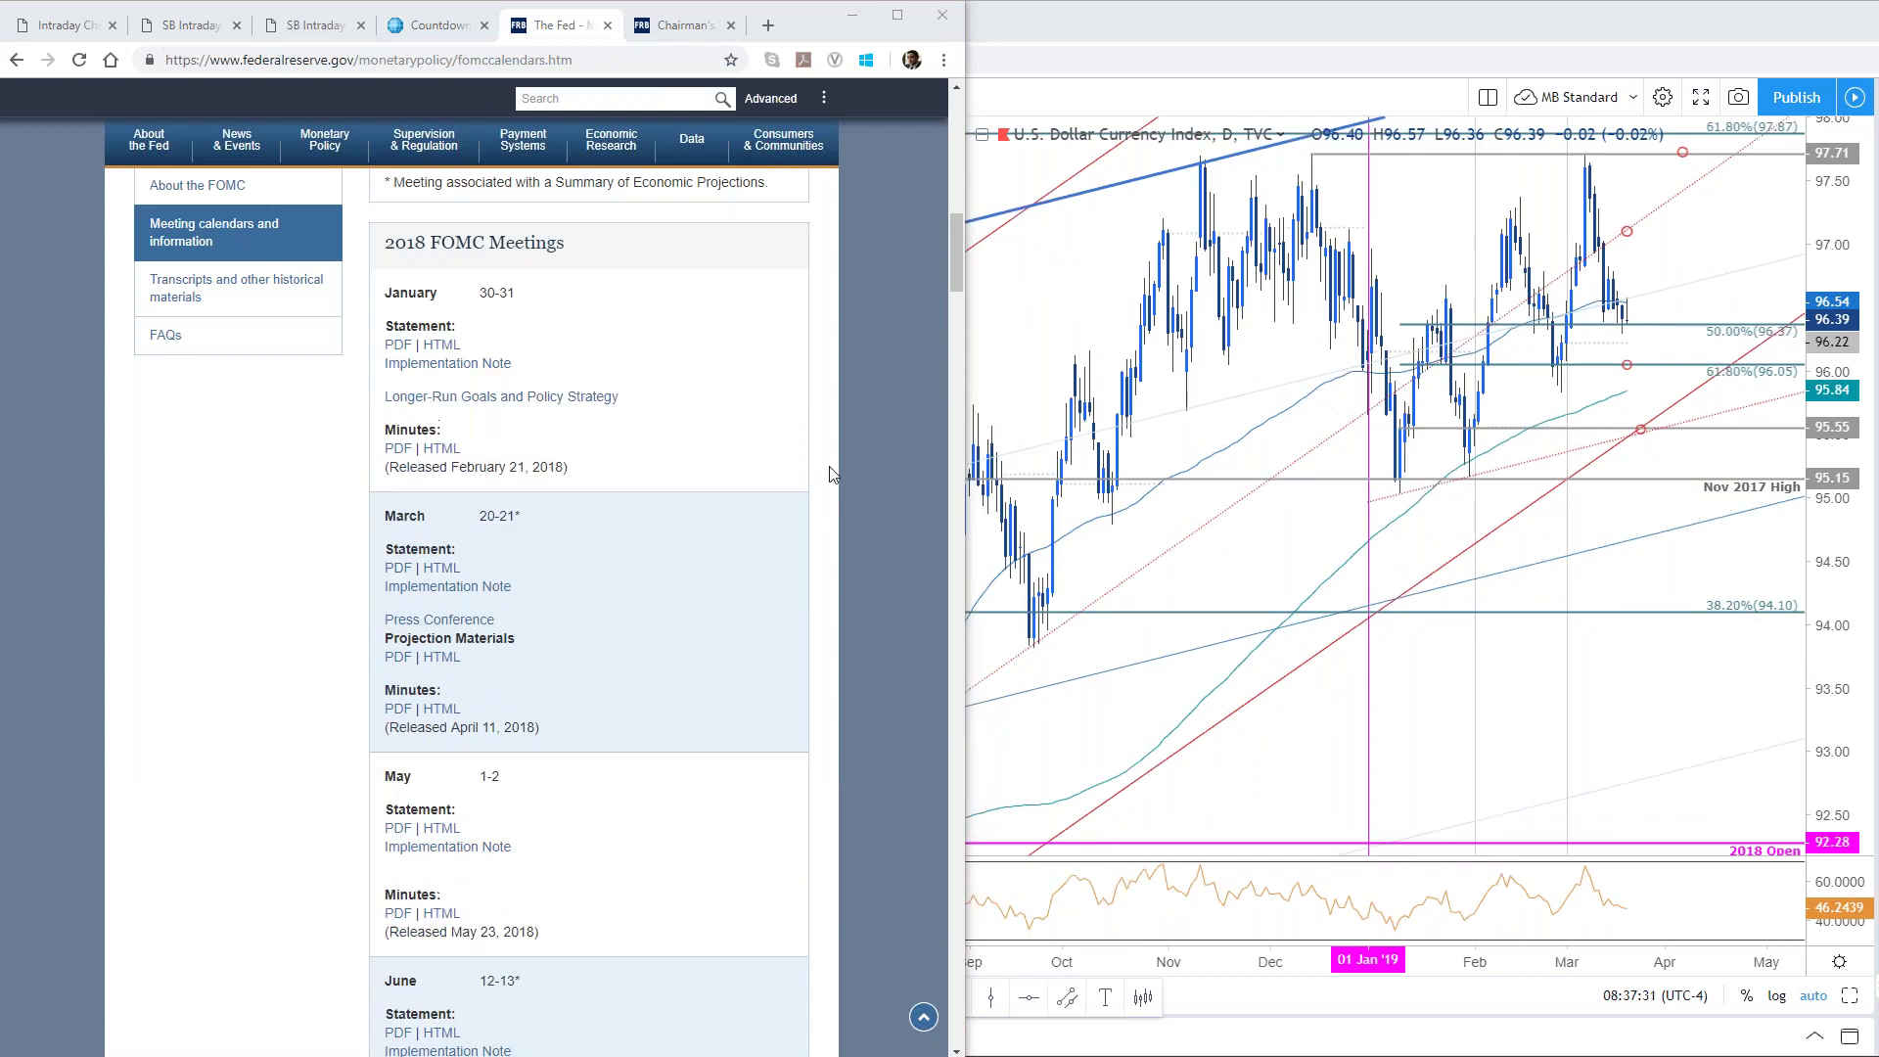
{"action": "scroll", "coordinate": [402, 682], "scroll_direction": "down", "scroll_amount": 4}
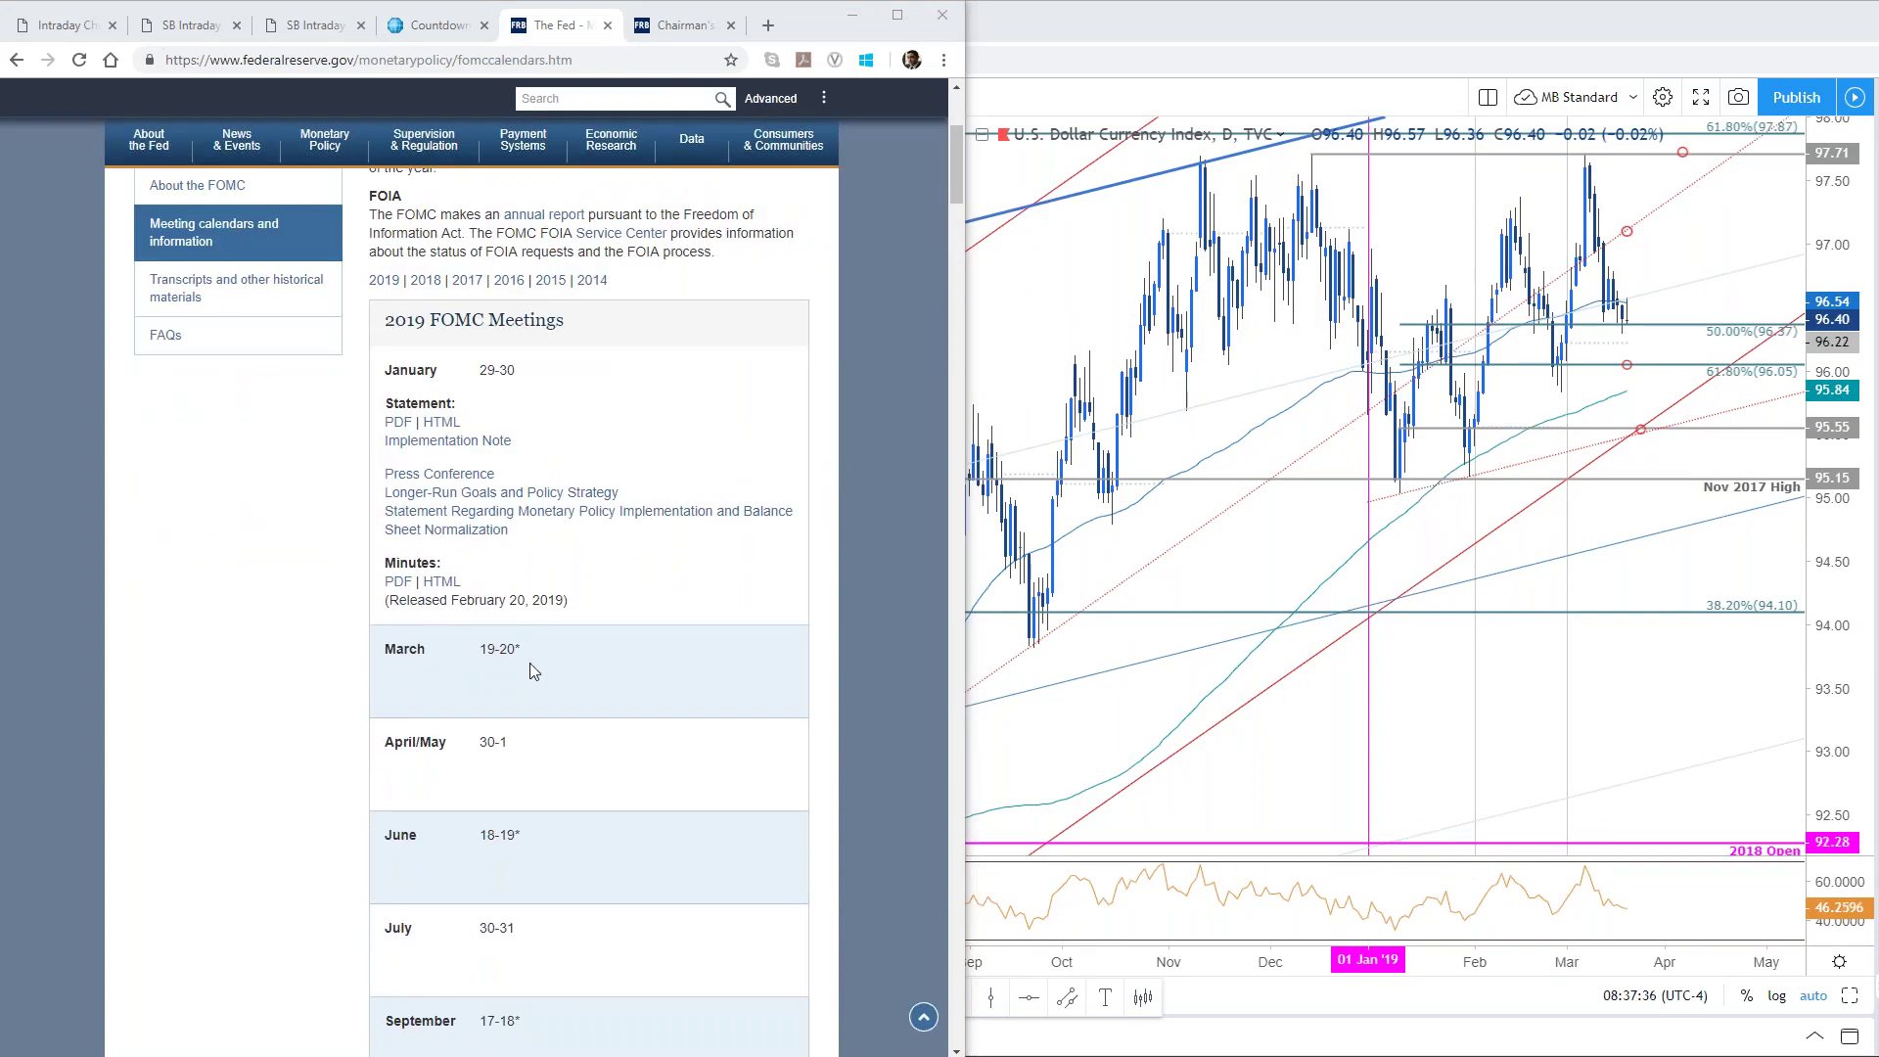
{"action": "scroll", "coordinate": [747, 783], "scroll_direction": "down", "scroll_amount": 20}
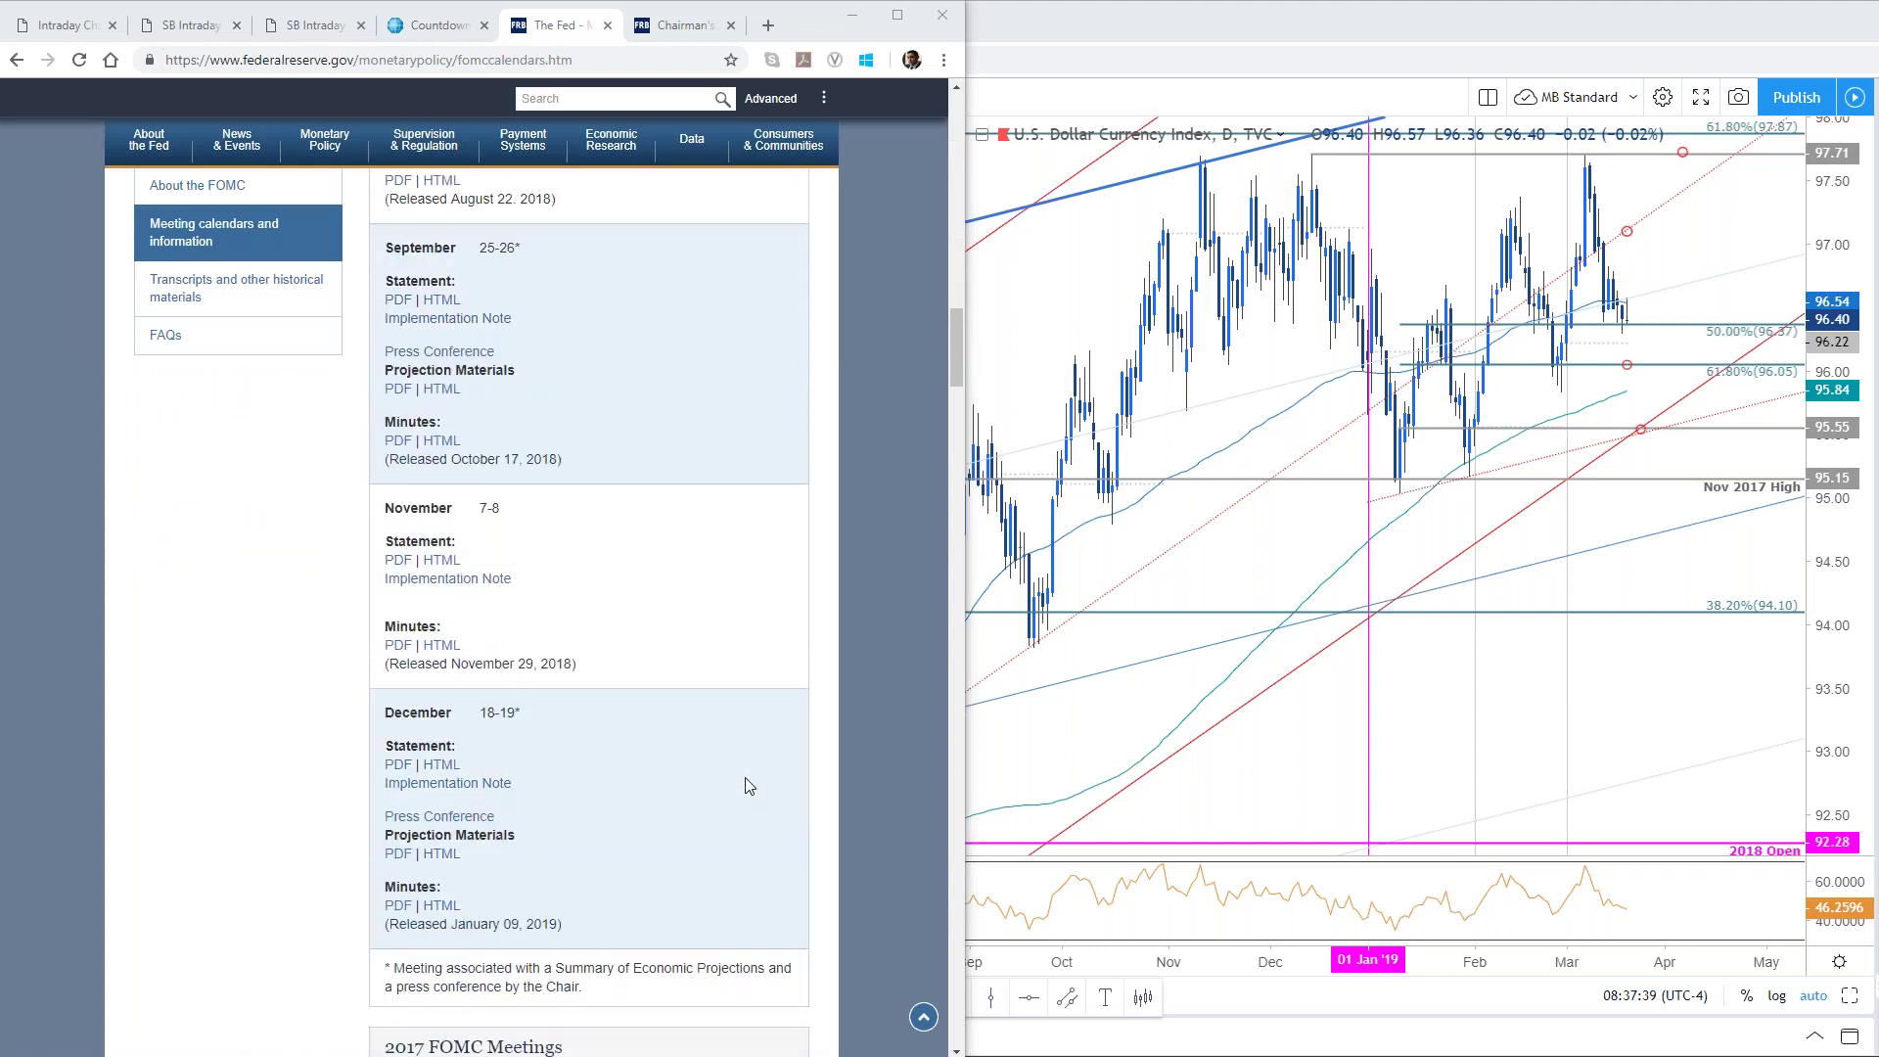
{"action": "scroll", "coordinate": [749, 786], "scroll_direction": "down", "scroll_amount": 3}
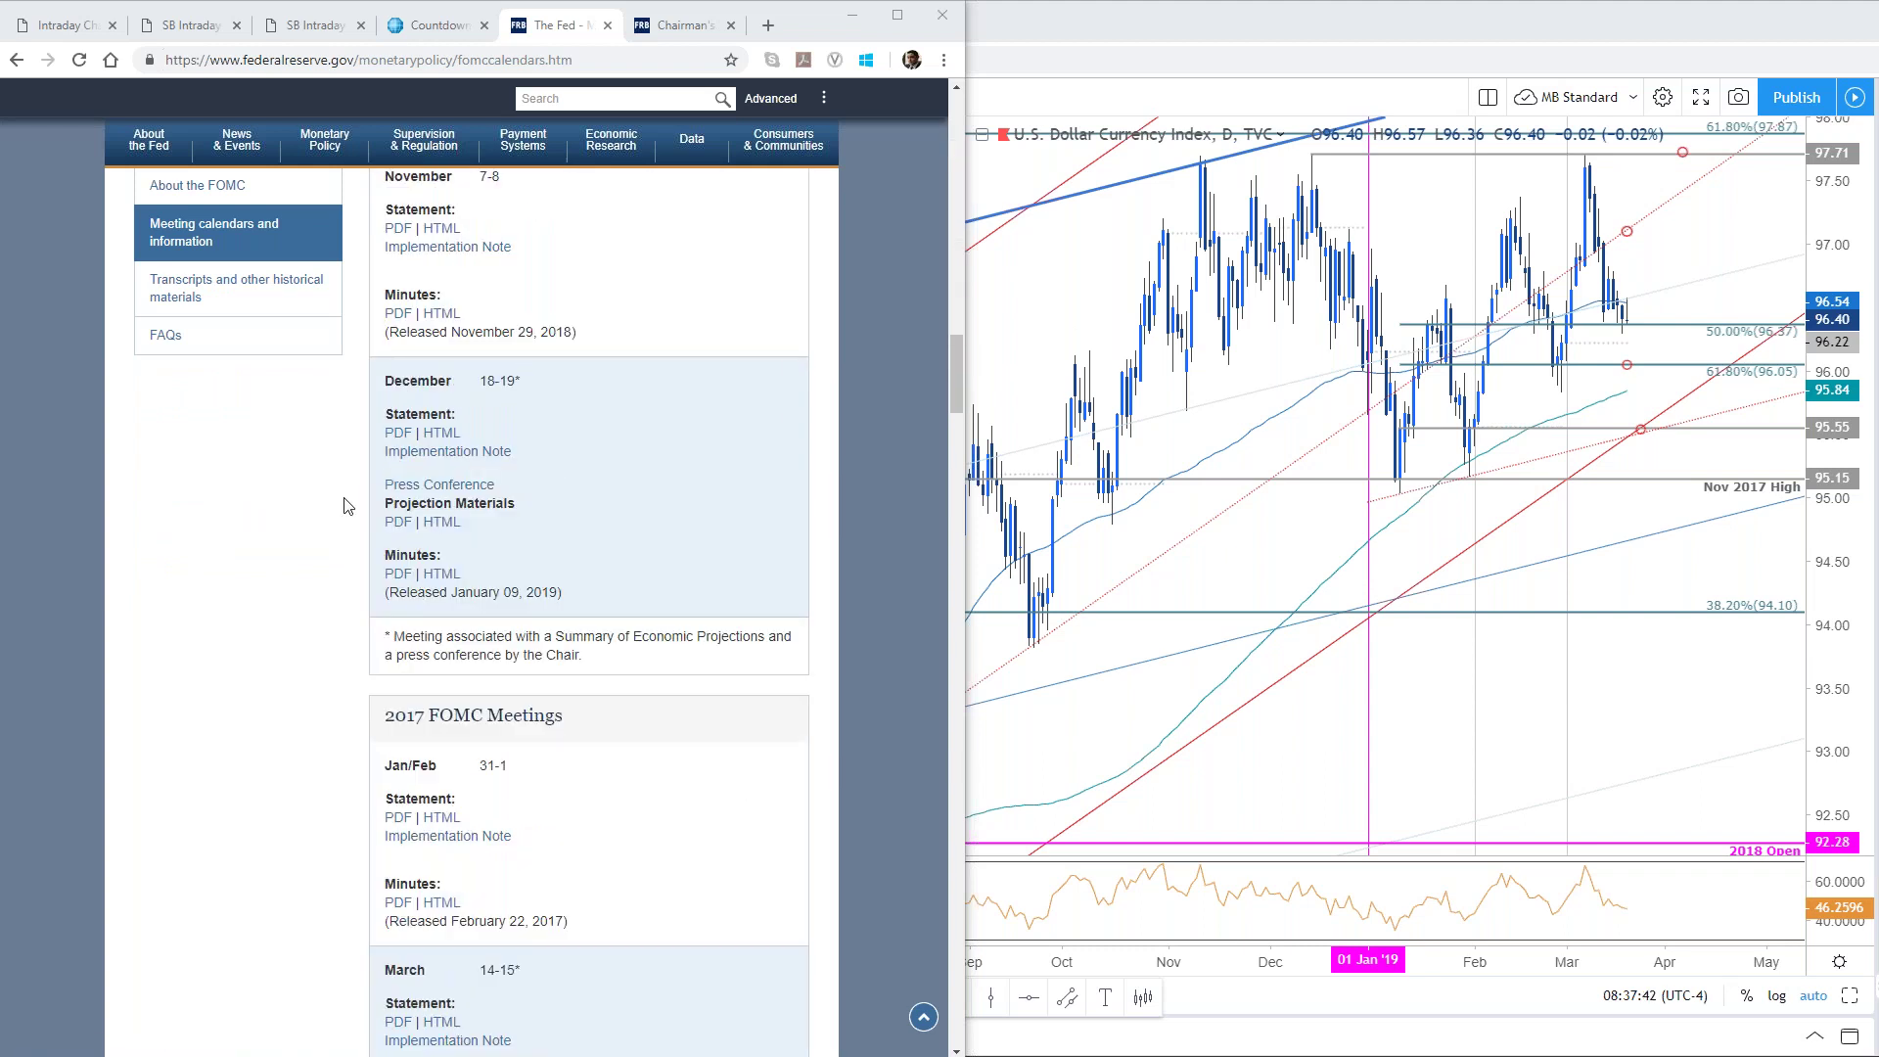
{"action": "left_click", "coordinate": [691, 27]}
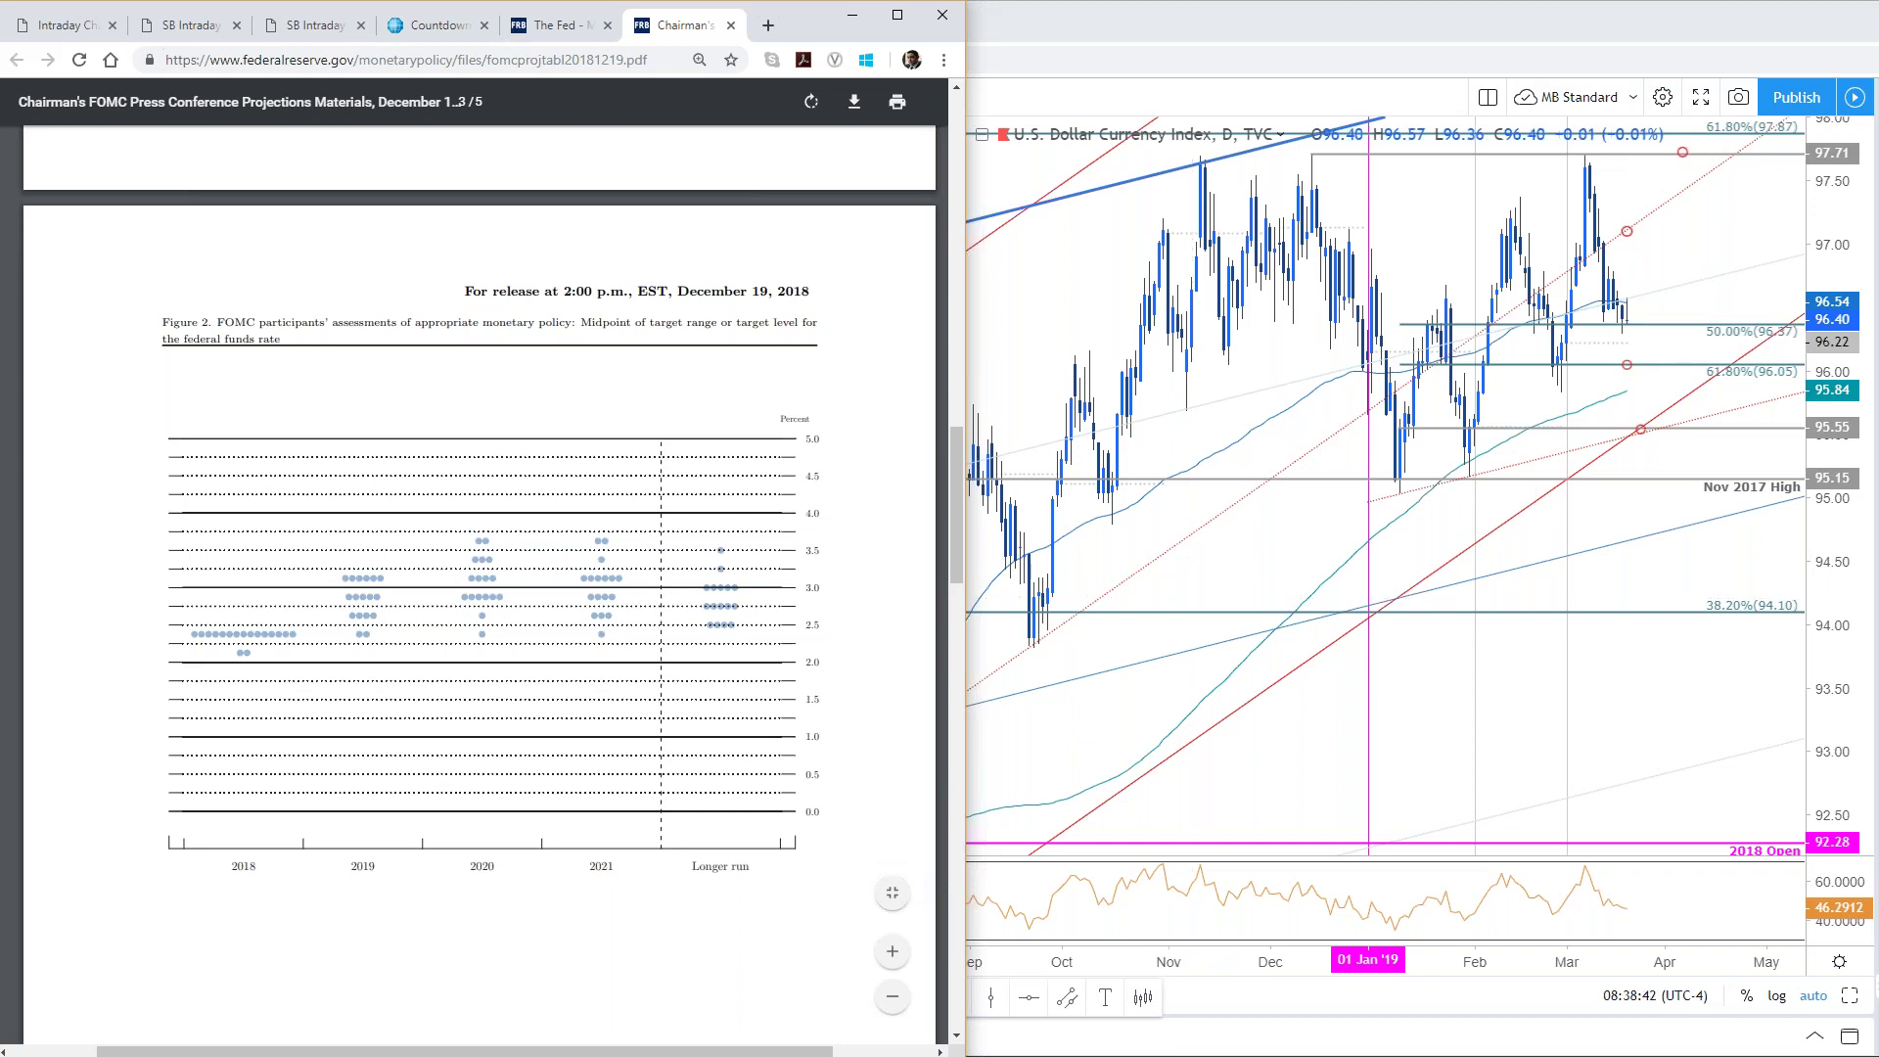
Step: Close the Chairman's FOMC projections PDF tab
{"action": "left_click", "coordinate": [732, 27]}
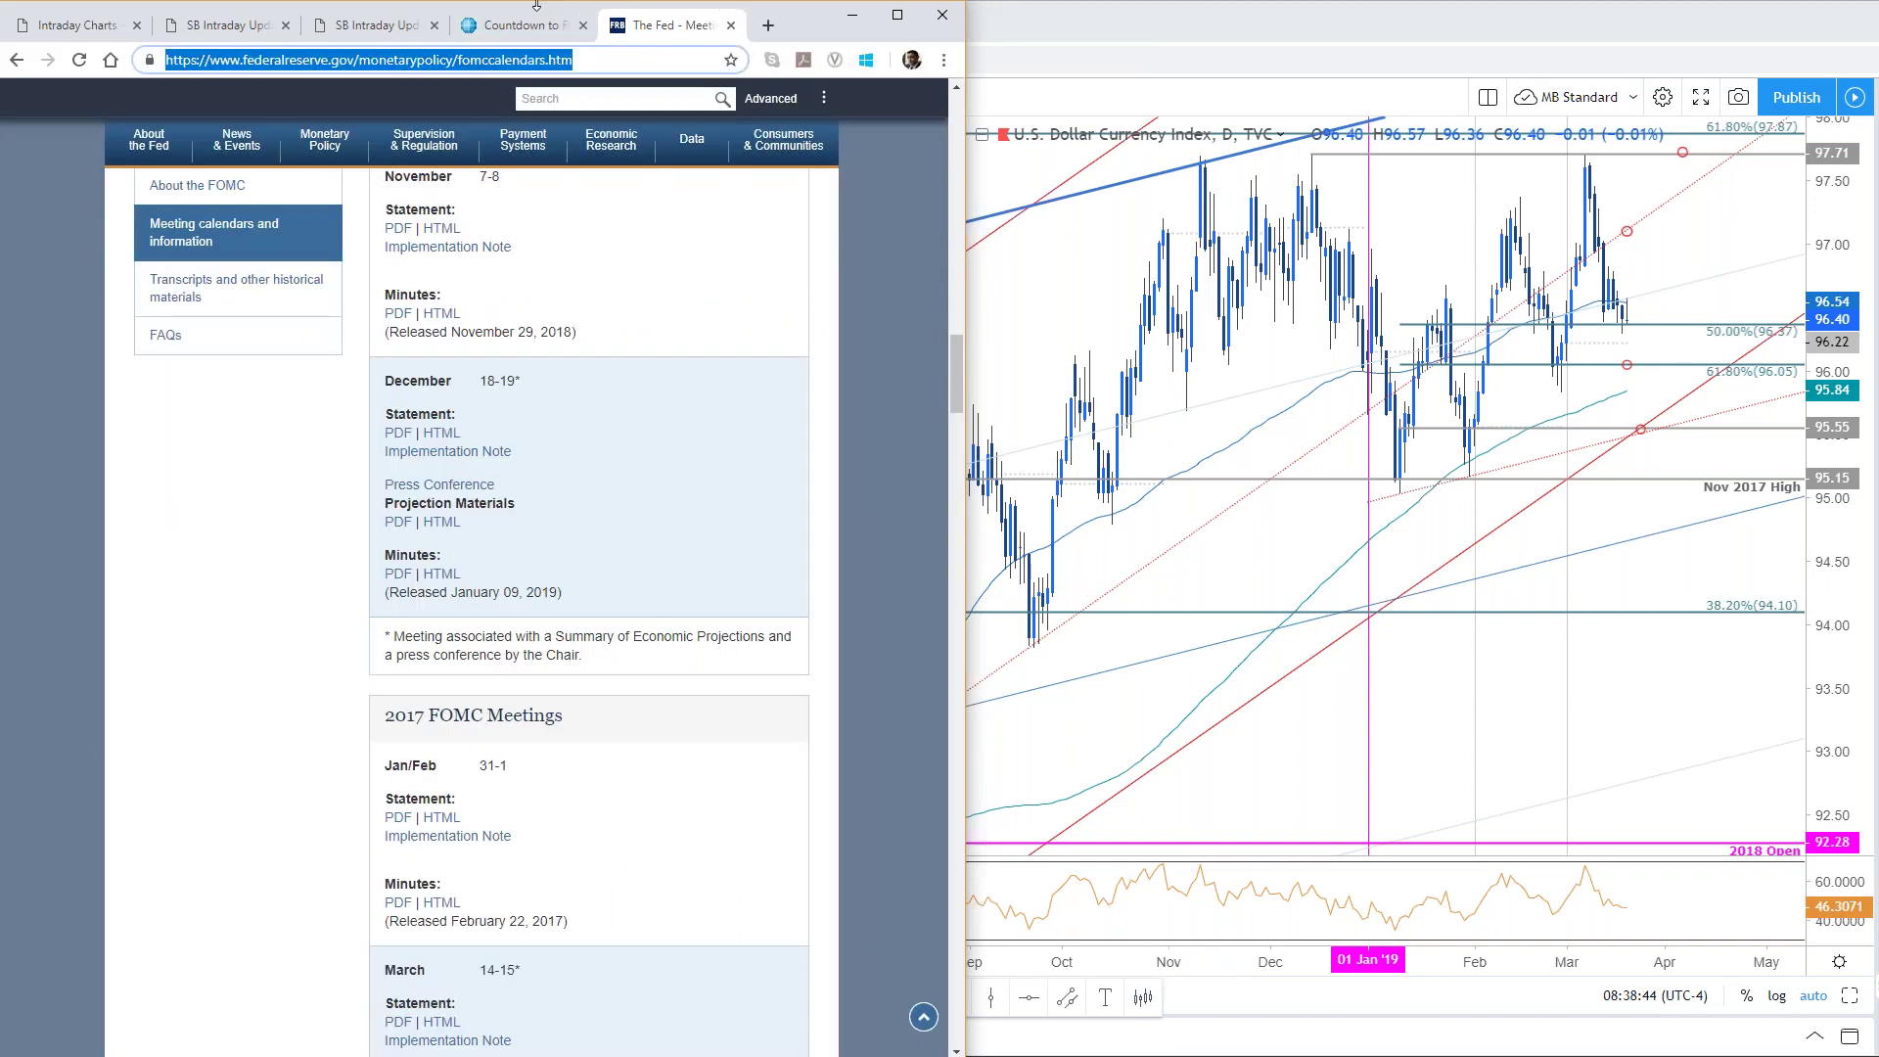
Step: Open the SB Intraday Update 3/19/2019 article and enlarge its DXY 120min chart
{"action": "key", "text": "ctrl+shift+Tab"}
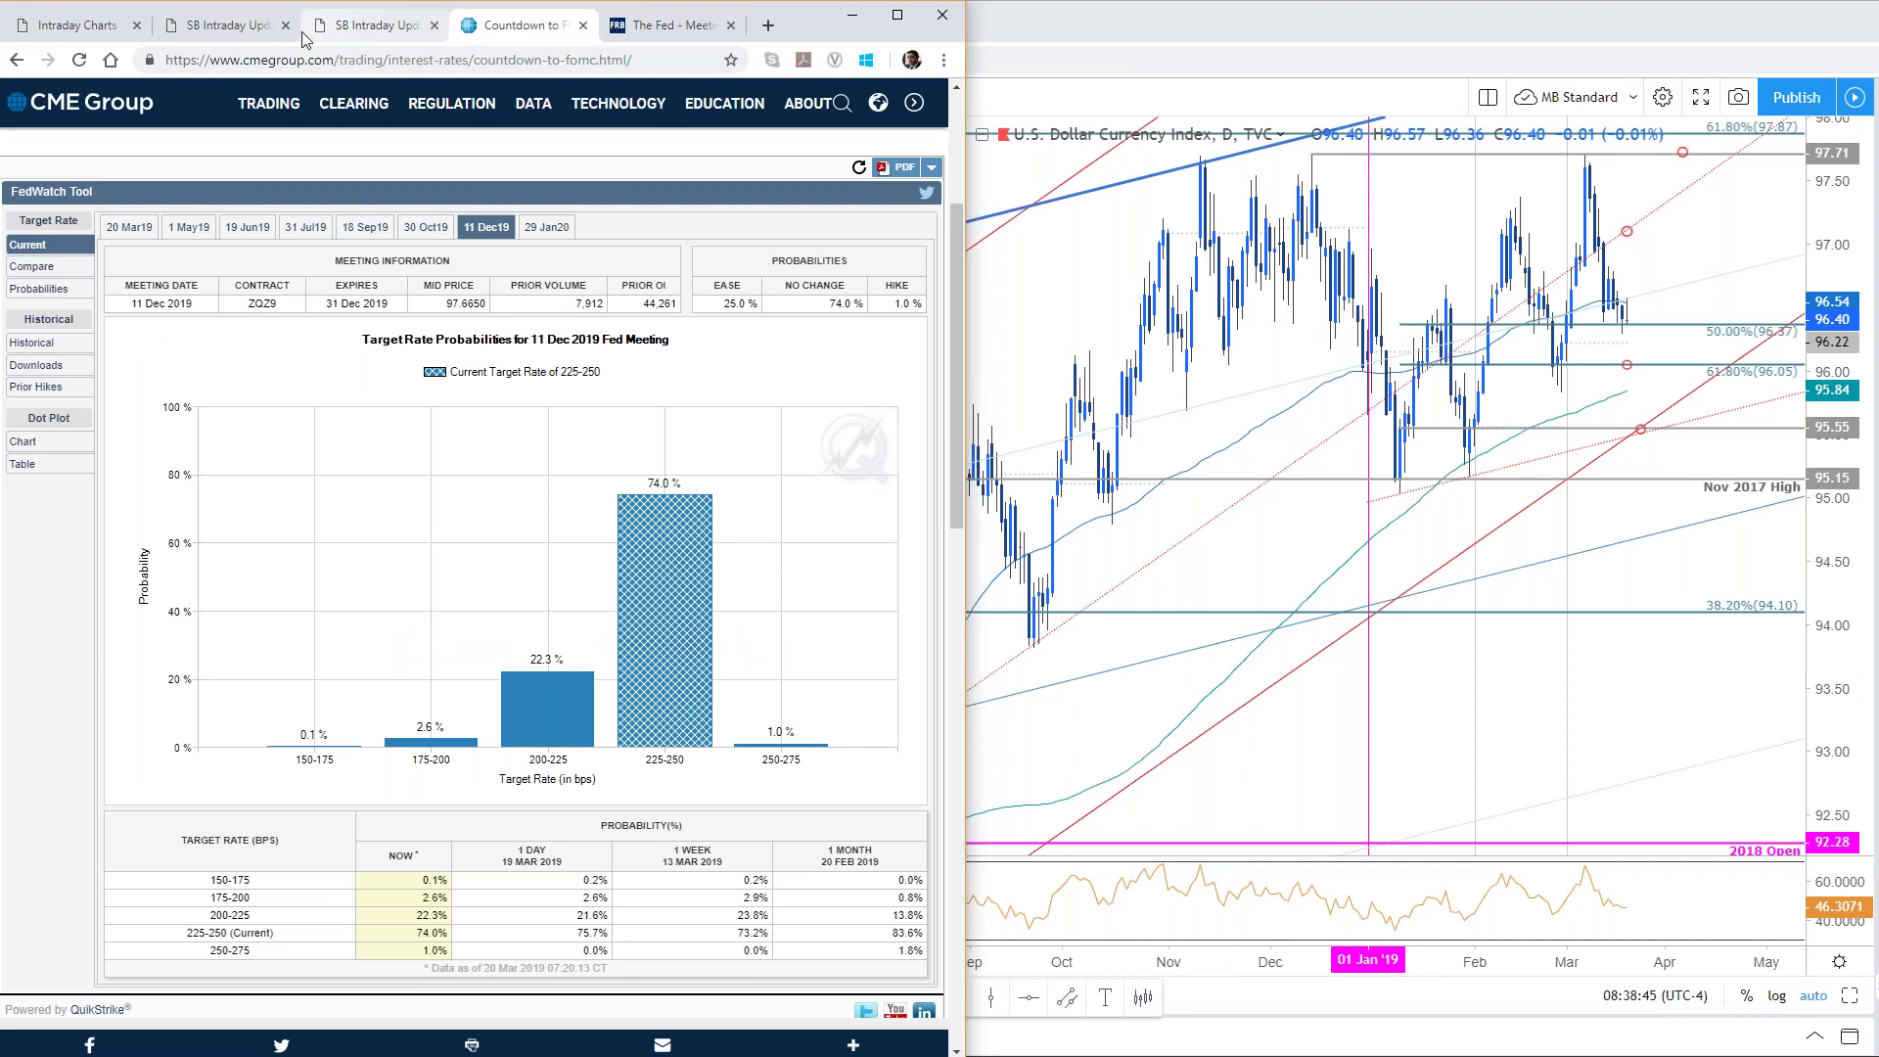
{"action": "left_click", "coordinate": [62, 17]}
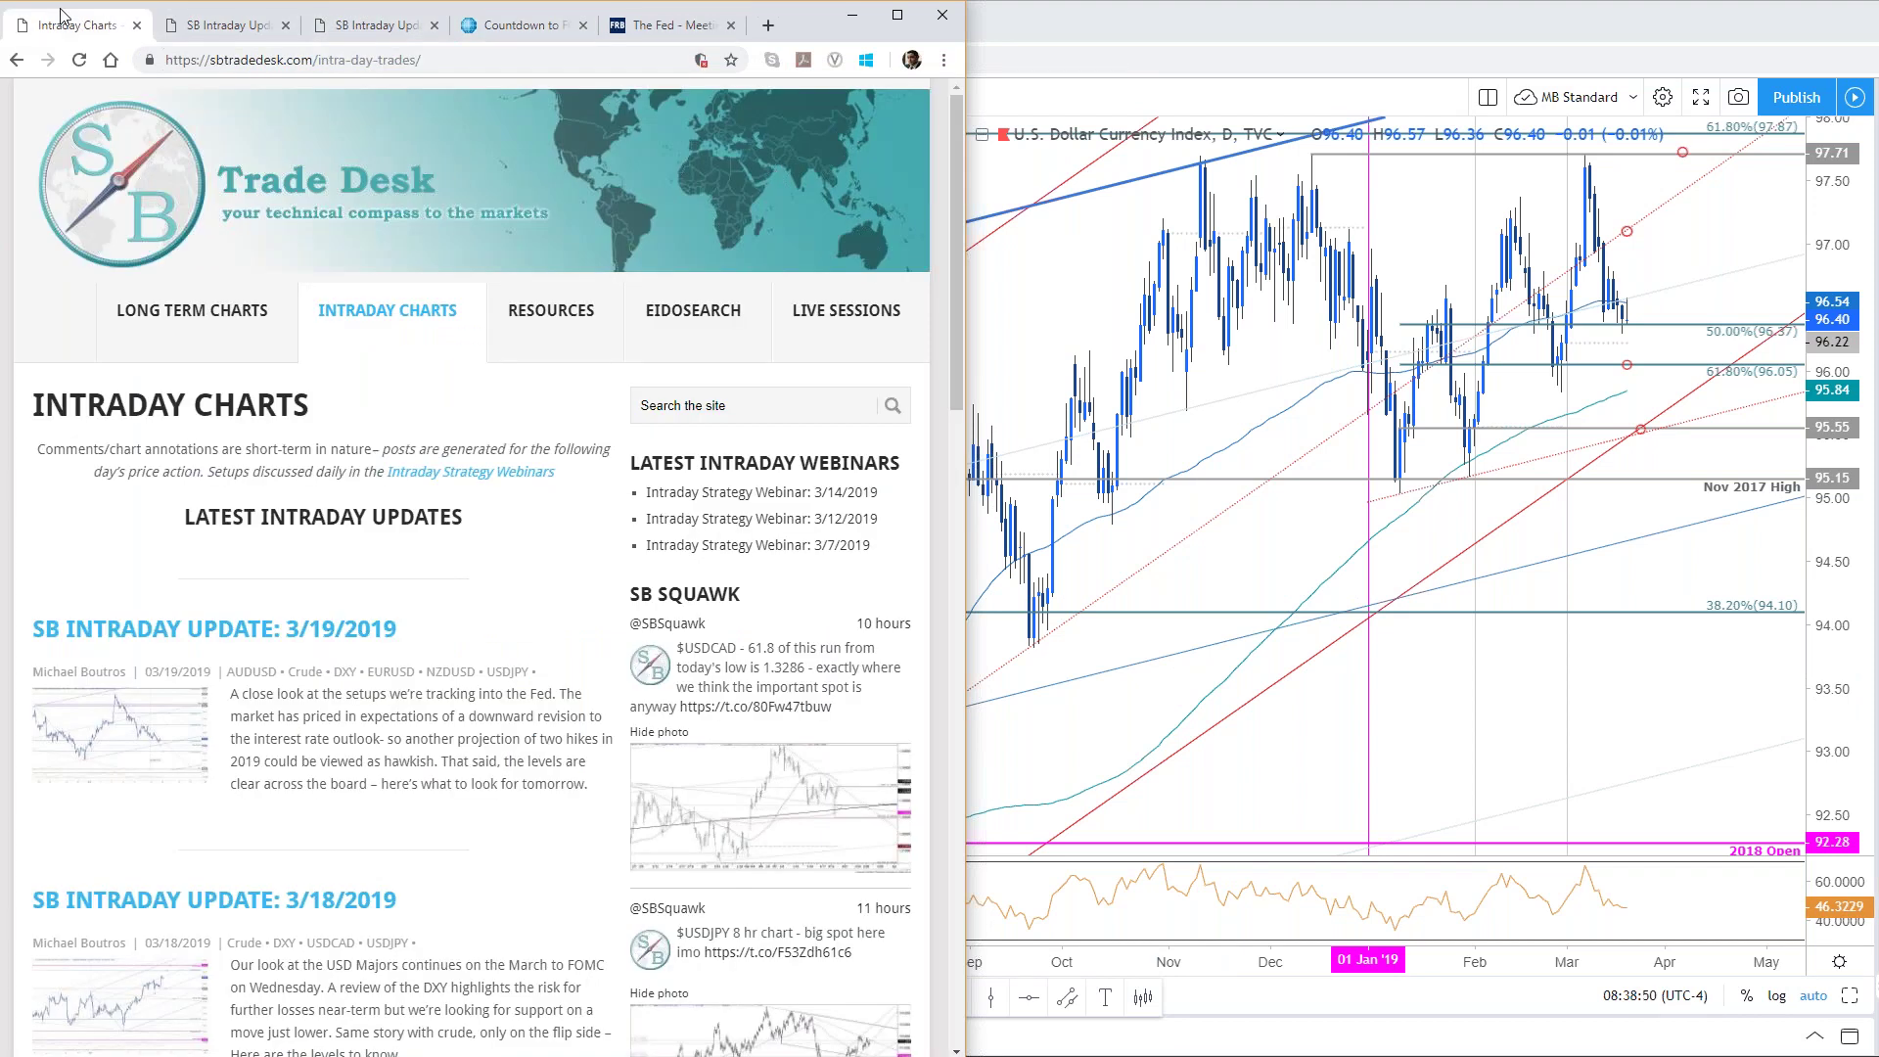
{"action": "left_click", "coordinate": [235, 35]}
{"action": "scroll", "coordinate": [476, 741], "scroll_direction": "down", "scroll_amount": 3}
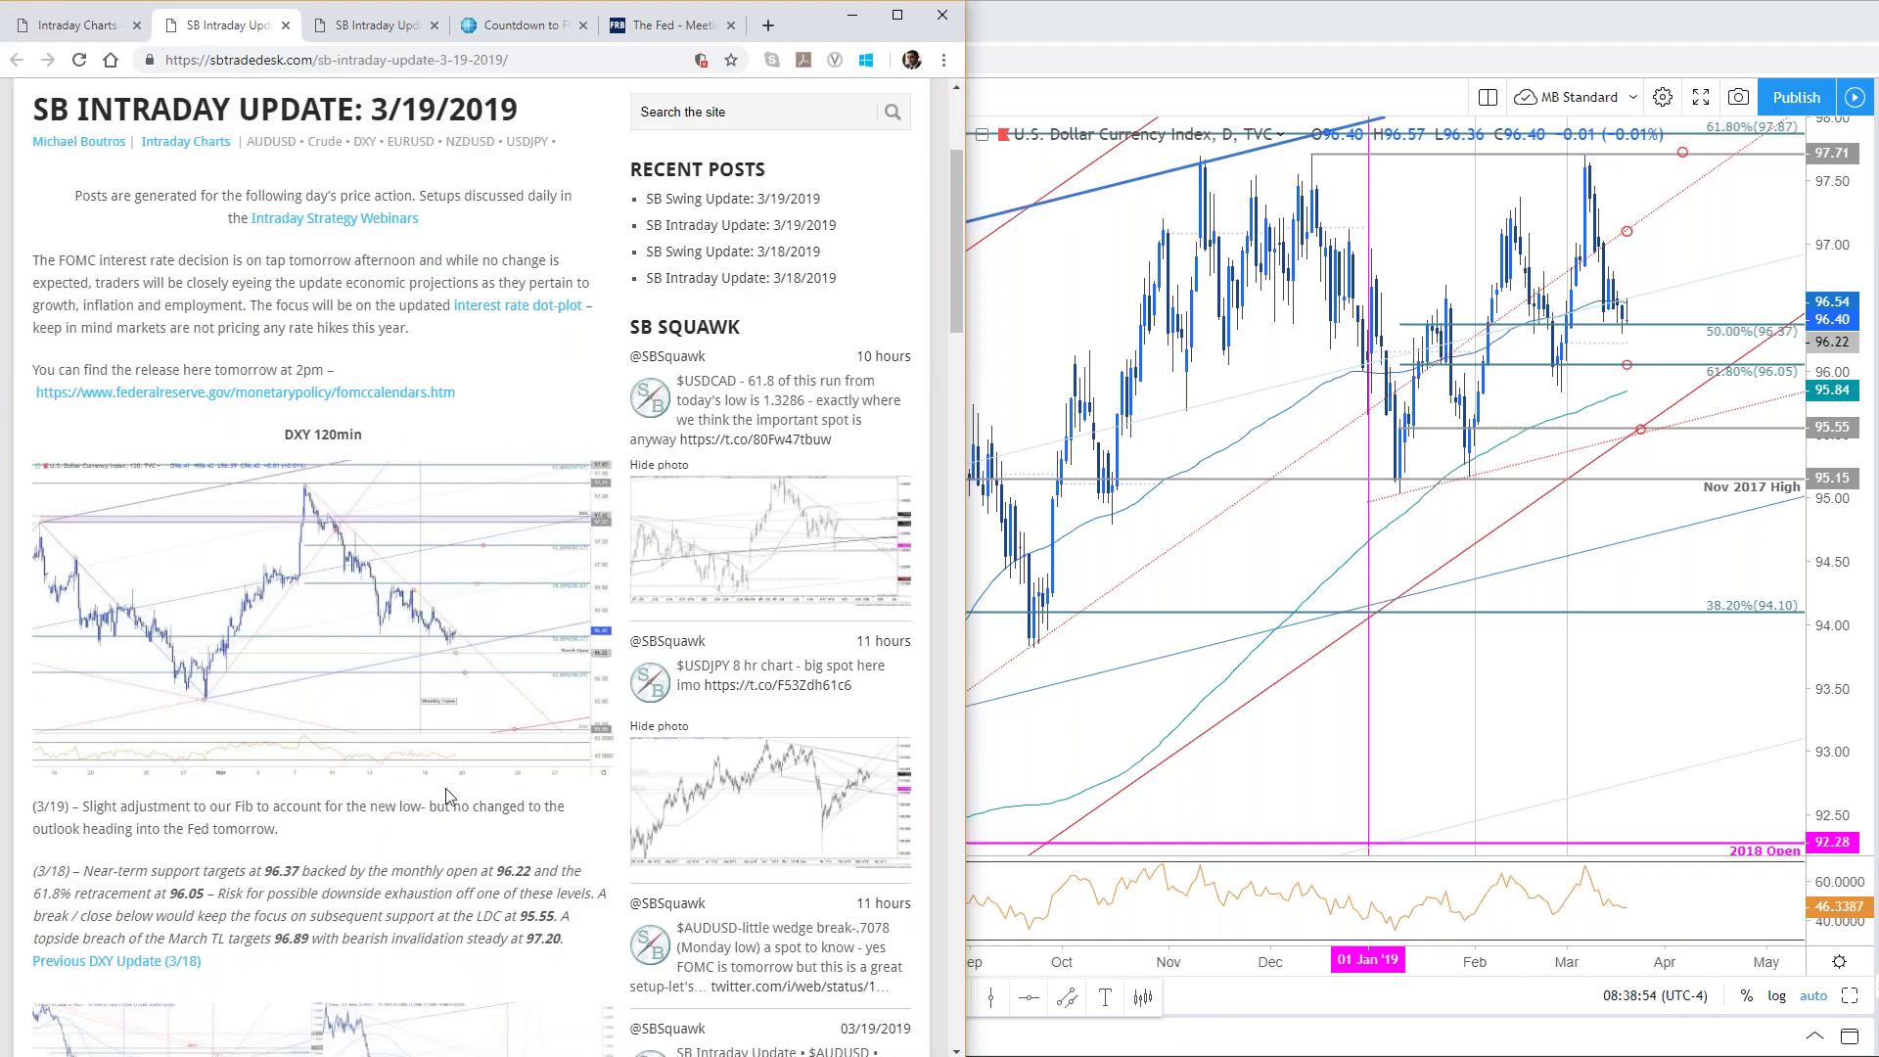
{"action": "scroll", "coordinate": [509, 685], "scroll_direction": "down", "scroll_amount": 1}
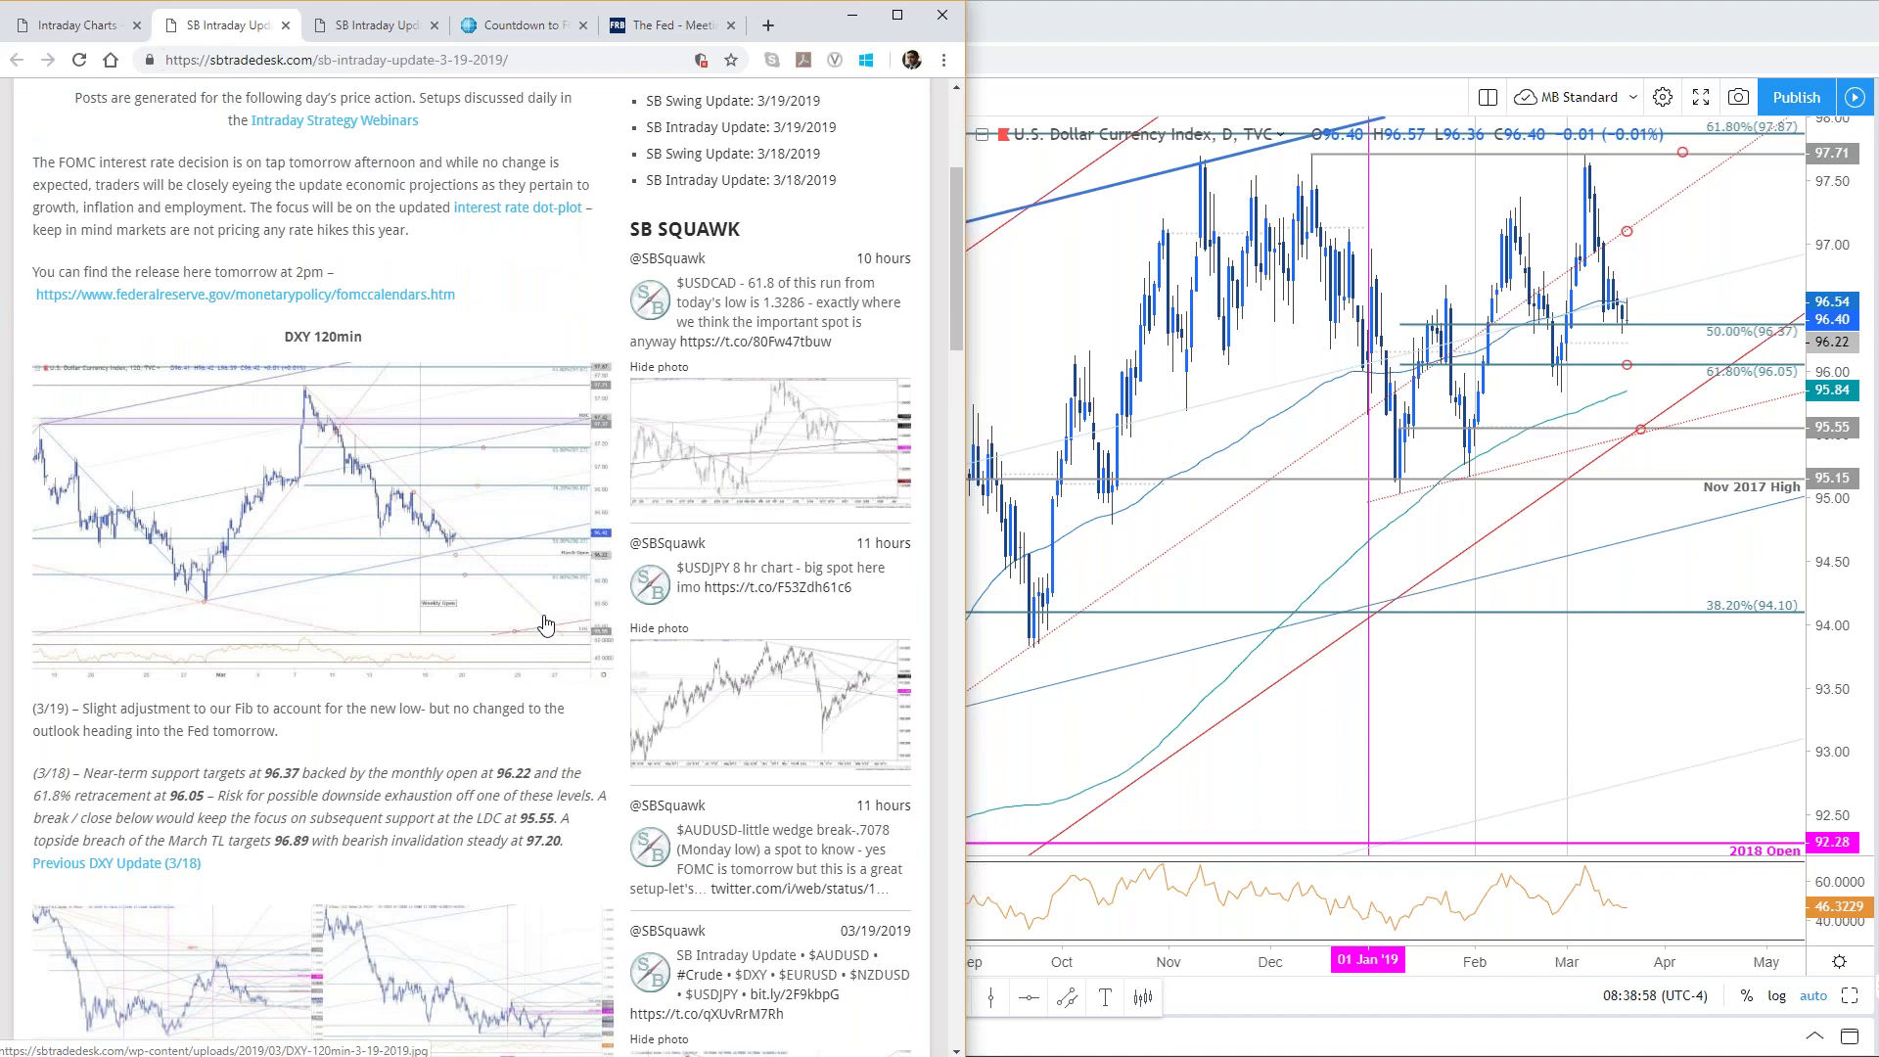
{"action": "left_click", "coordinate": [471, 582]}
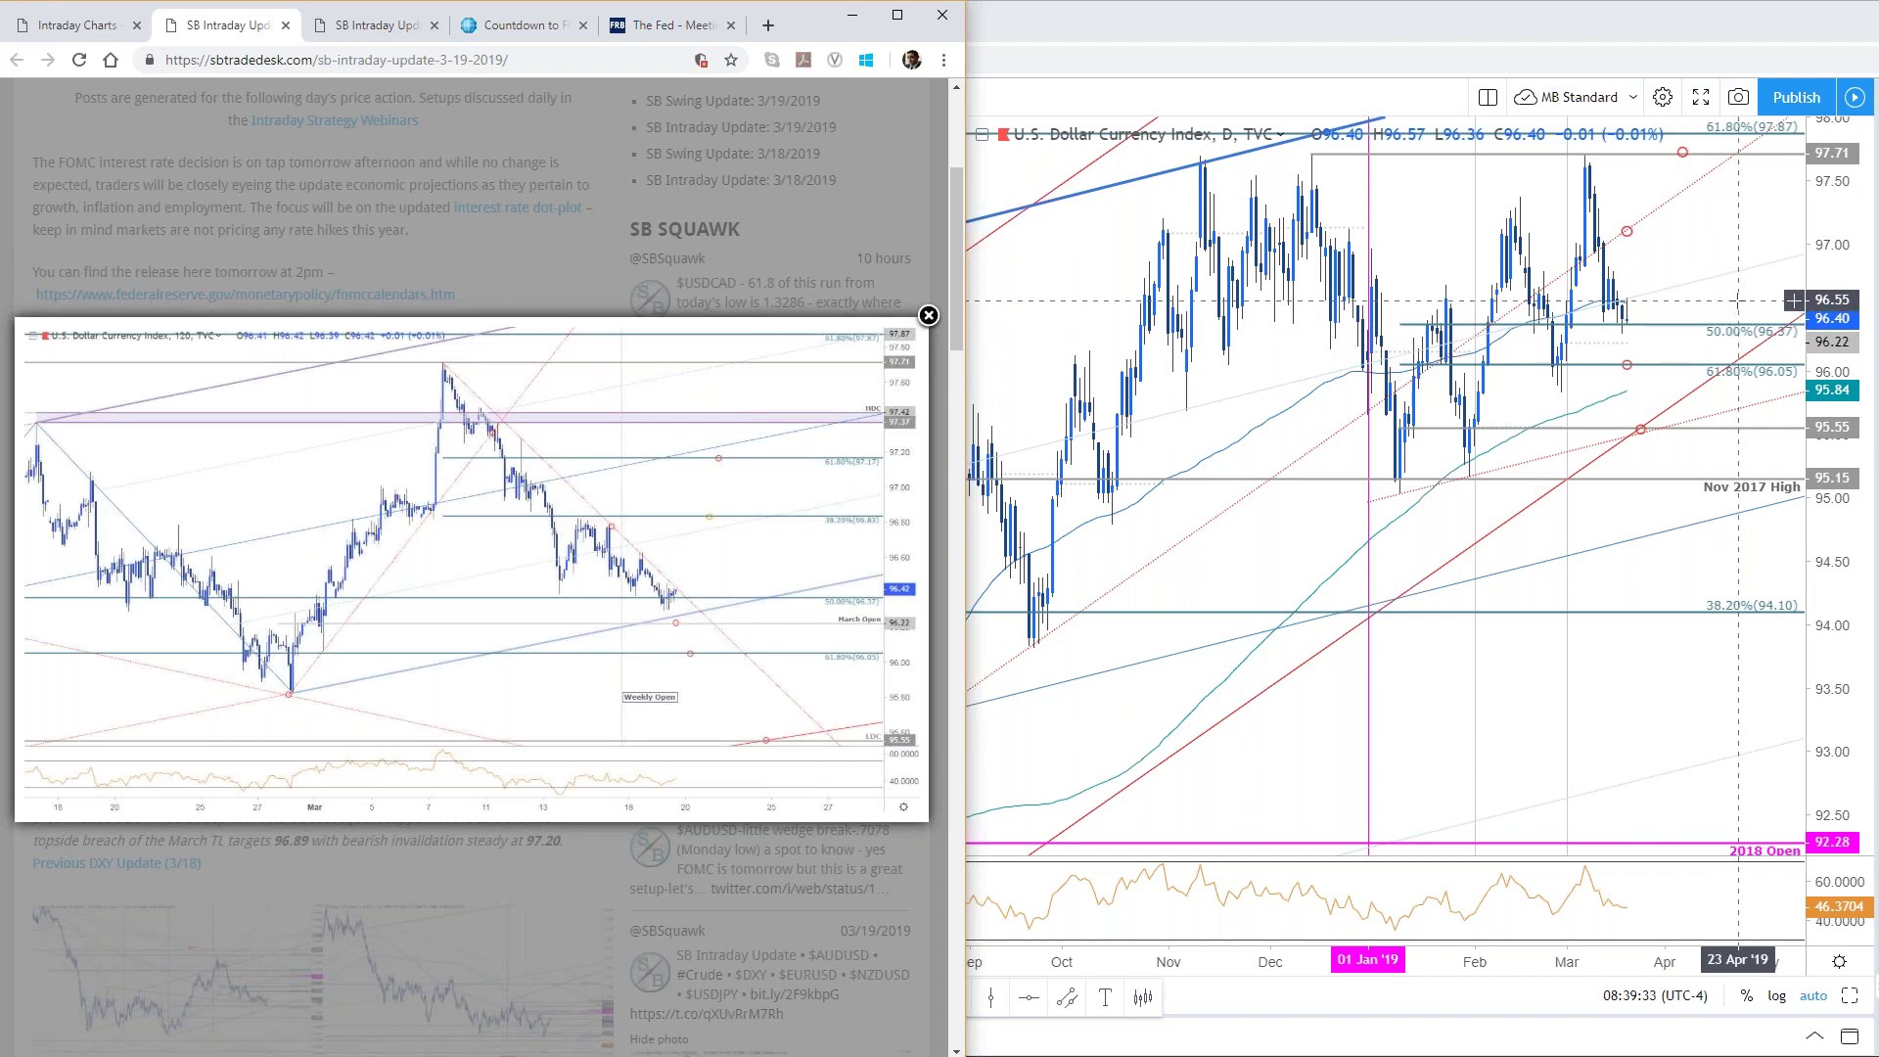
Step: Bring the TradingView DXY 120-minute and daily charts back to the front
{"action": "left_click", "coordinate": [1703, 301]}
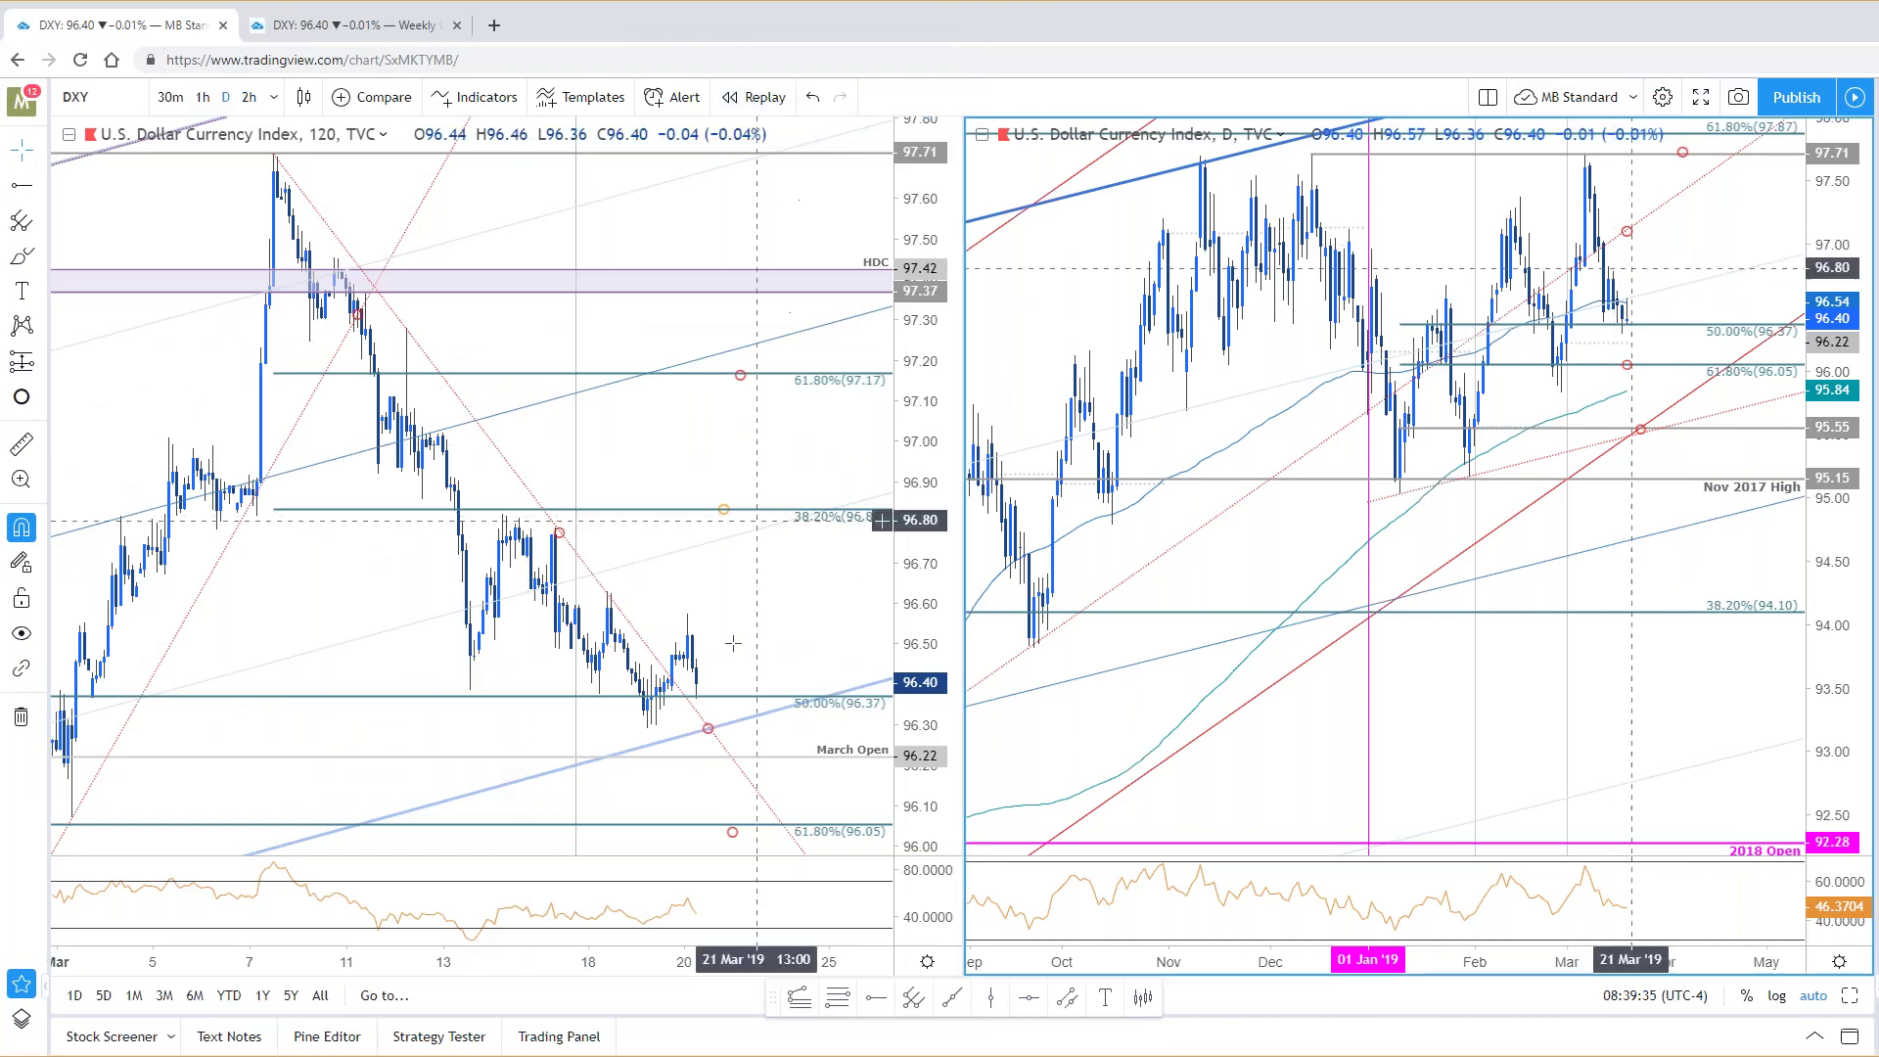
Step: Switch to the weekly DXY chart and open its 200-period moving average settings
{"action": "left_click", "coordinate": [347, 25]}
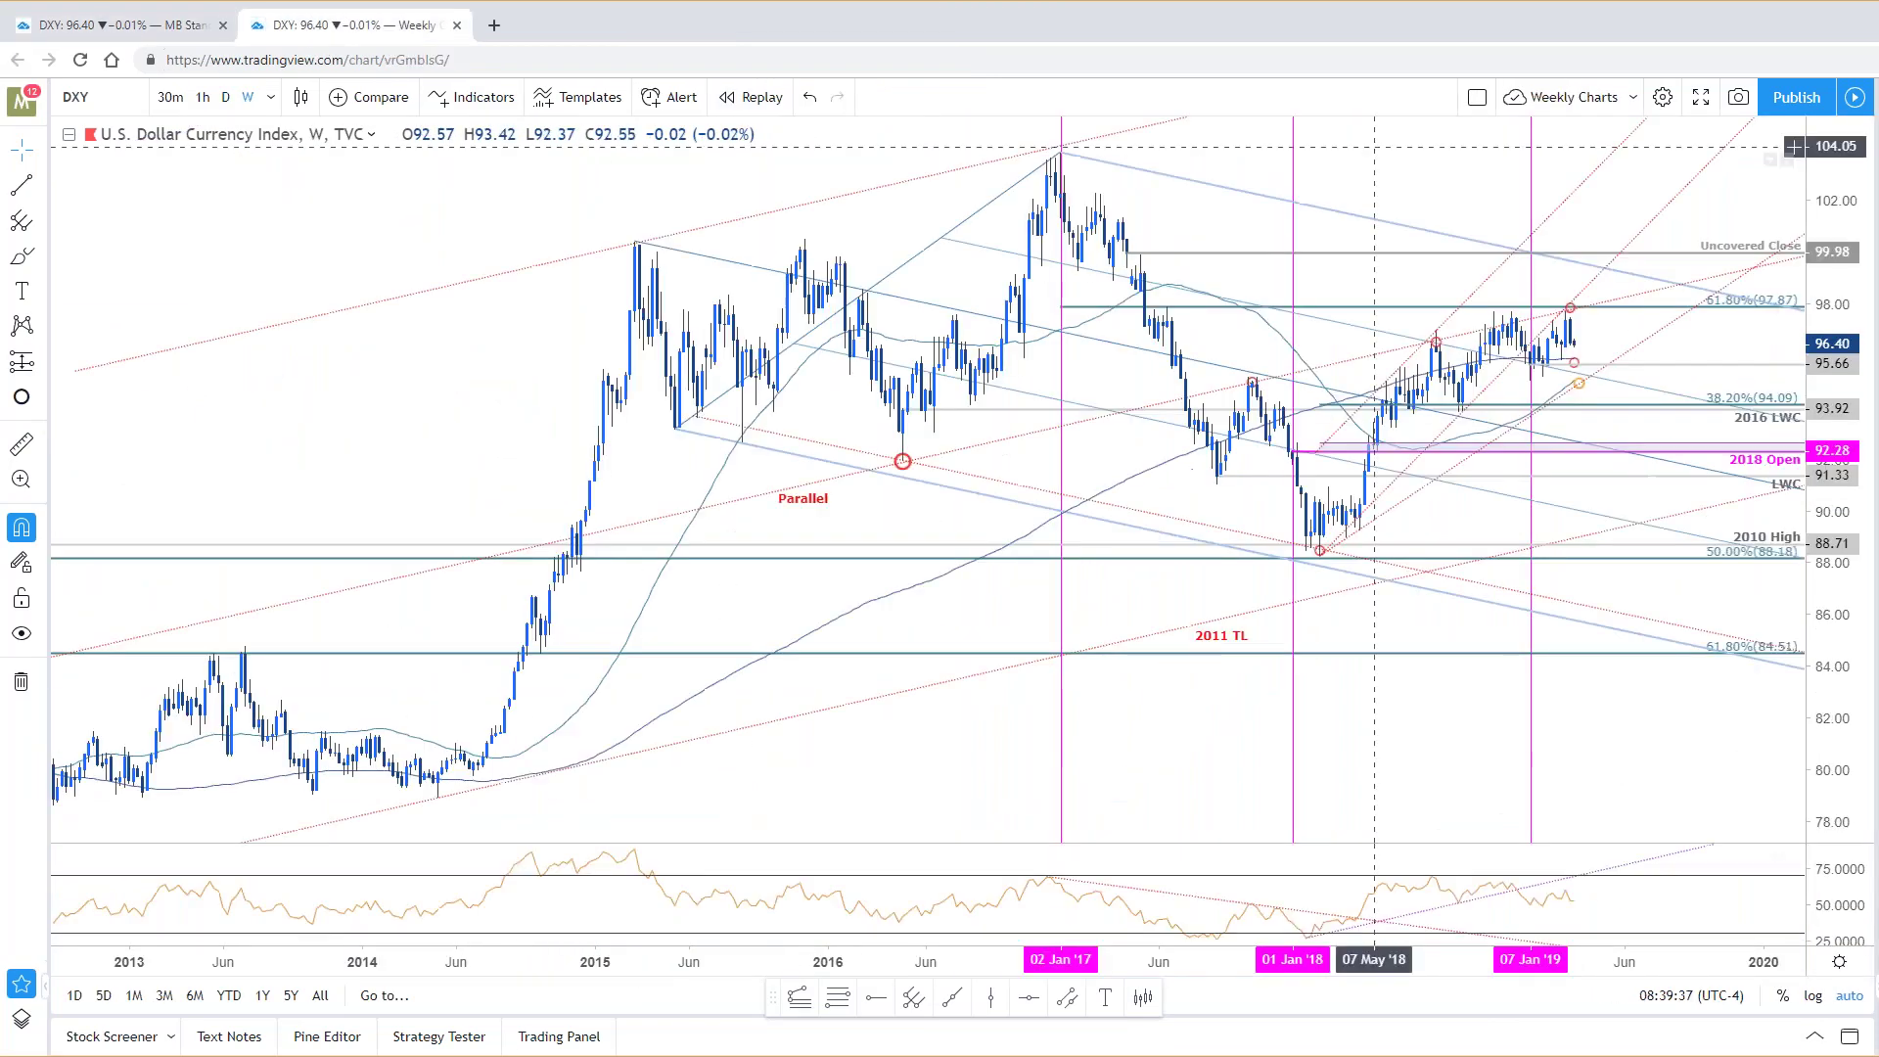
{"action": "scroll", "coordinate": [1676, 839], "scroll_direction": "up", "scroll_amount": 2}
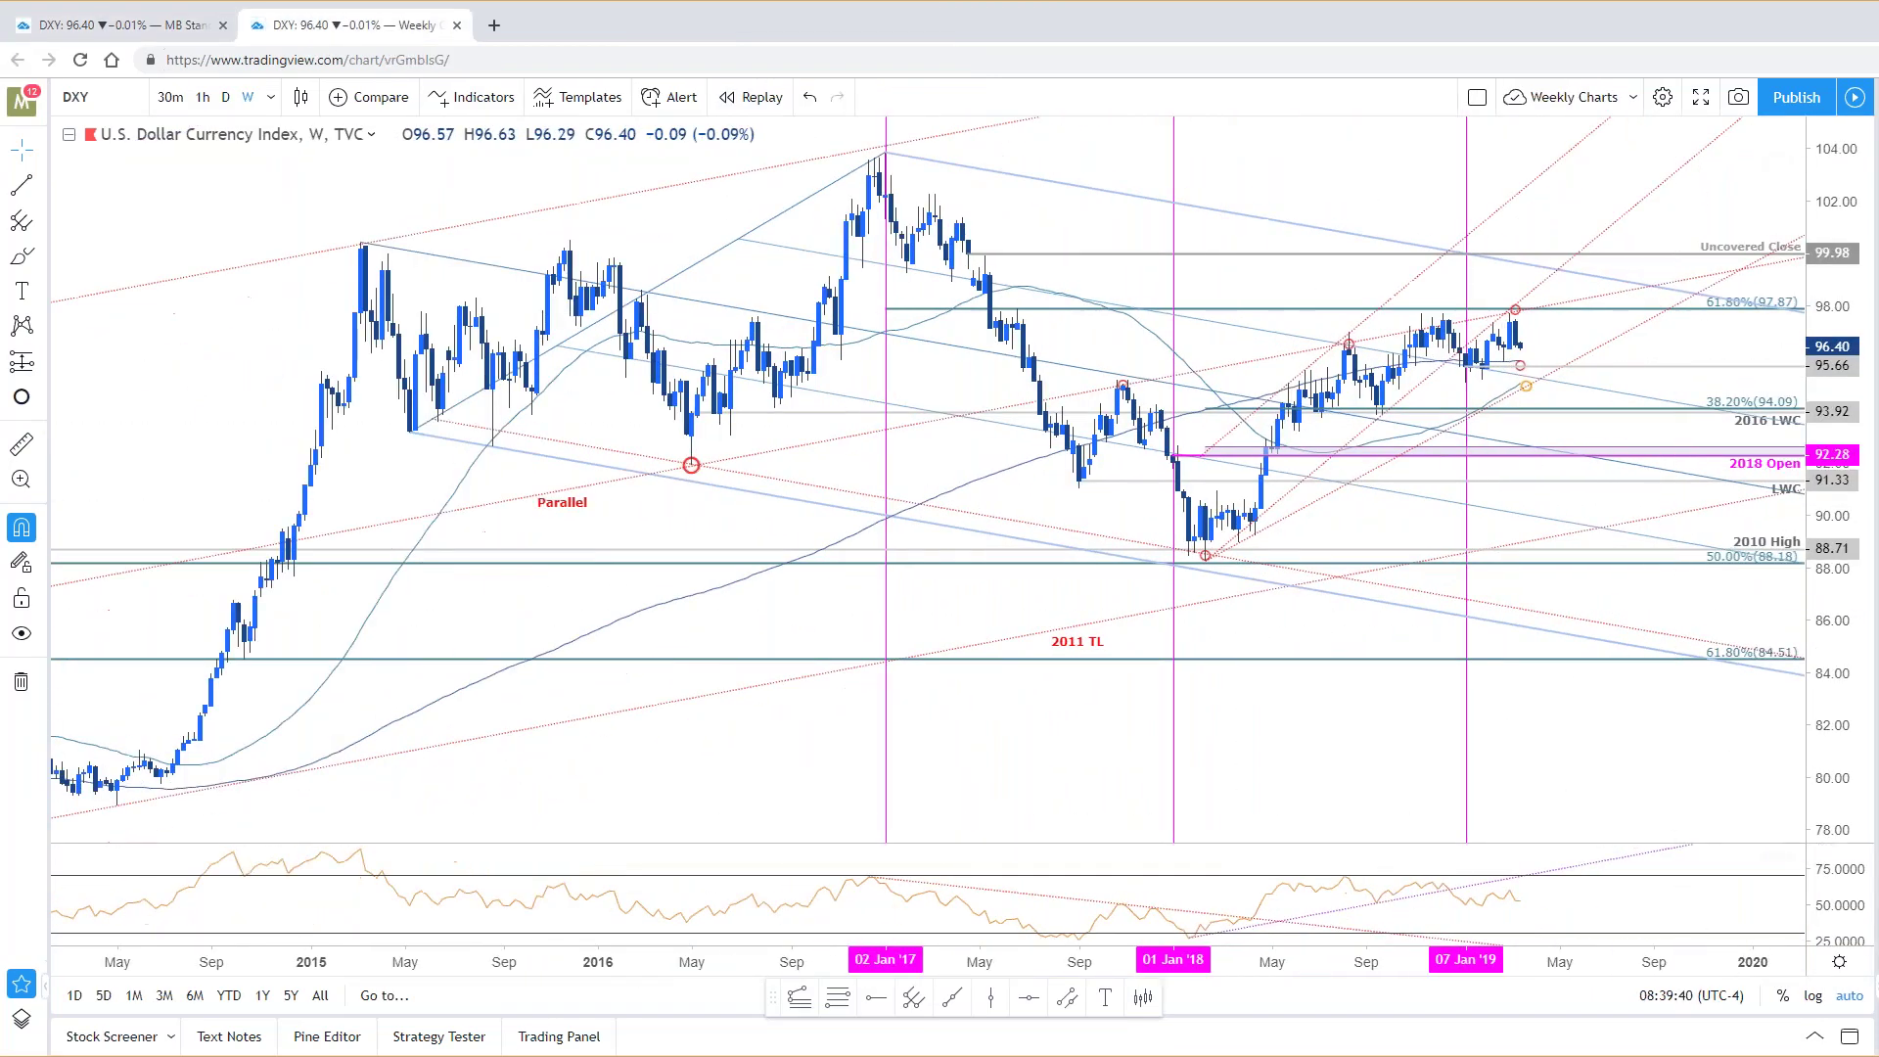
{"action": "scroll", "coordinate": [1676, 839], "scroll_direction": "up", "scroll_amount": 1}
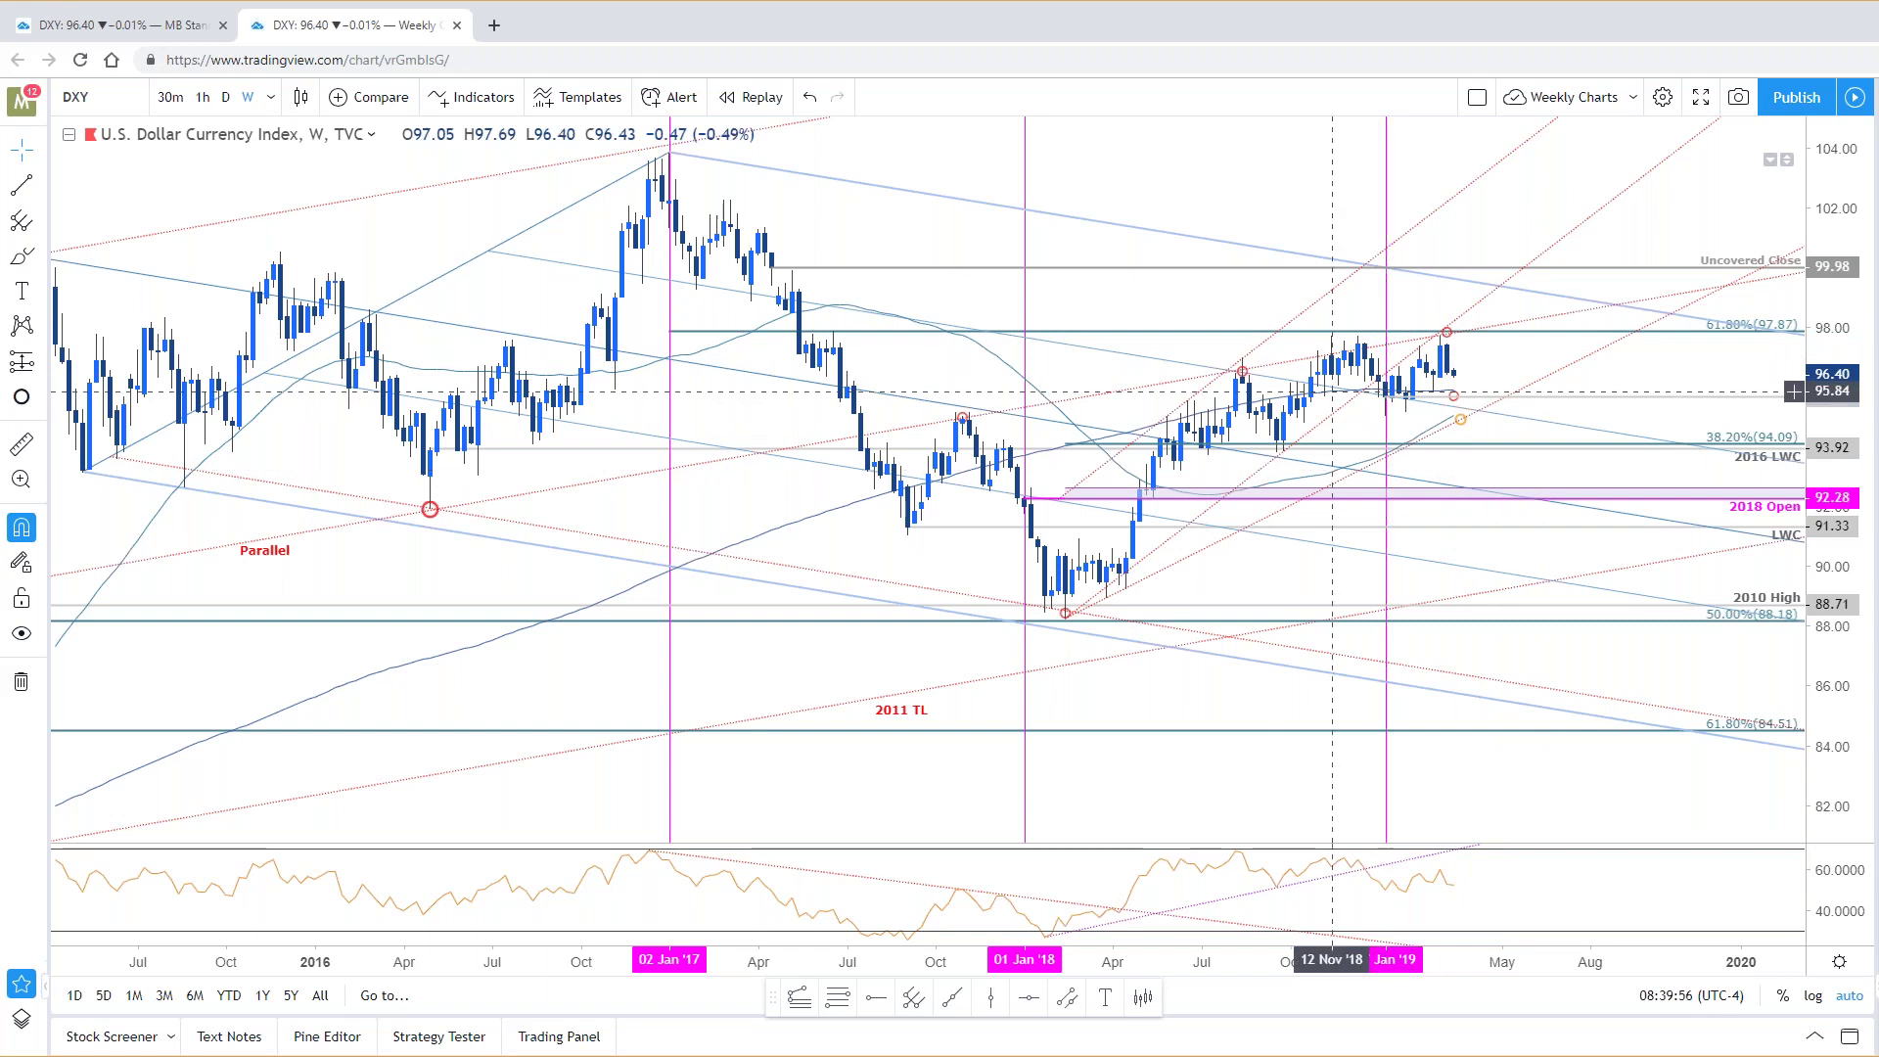
{"action": "double_click", "coordinate": [1332, 392]}
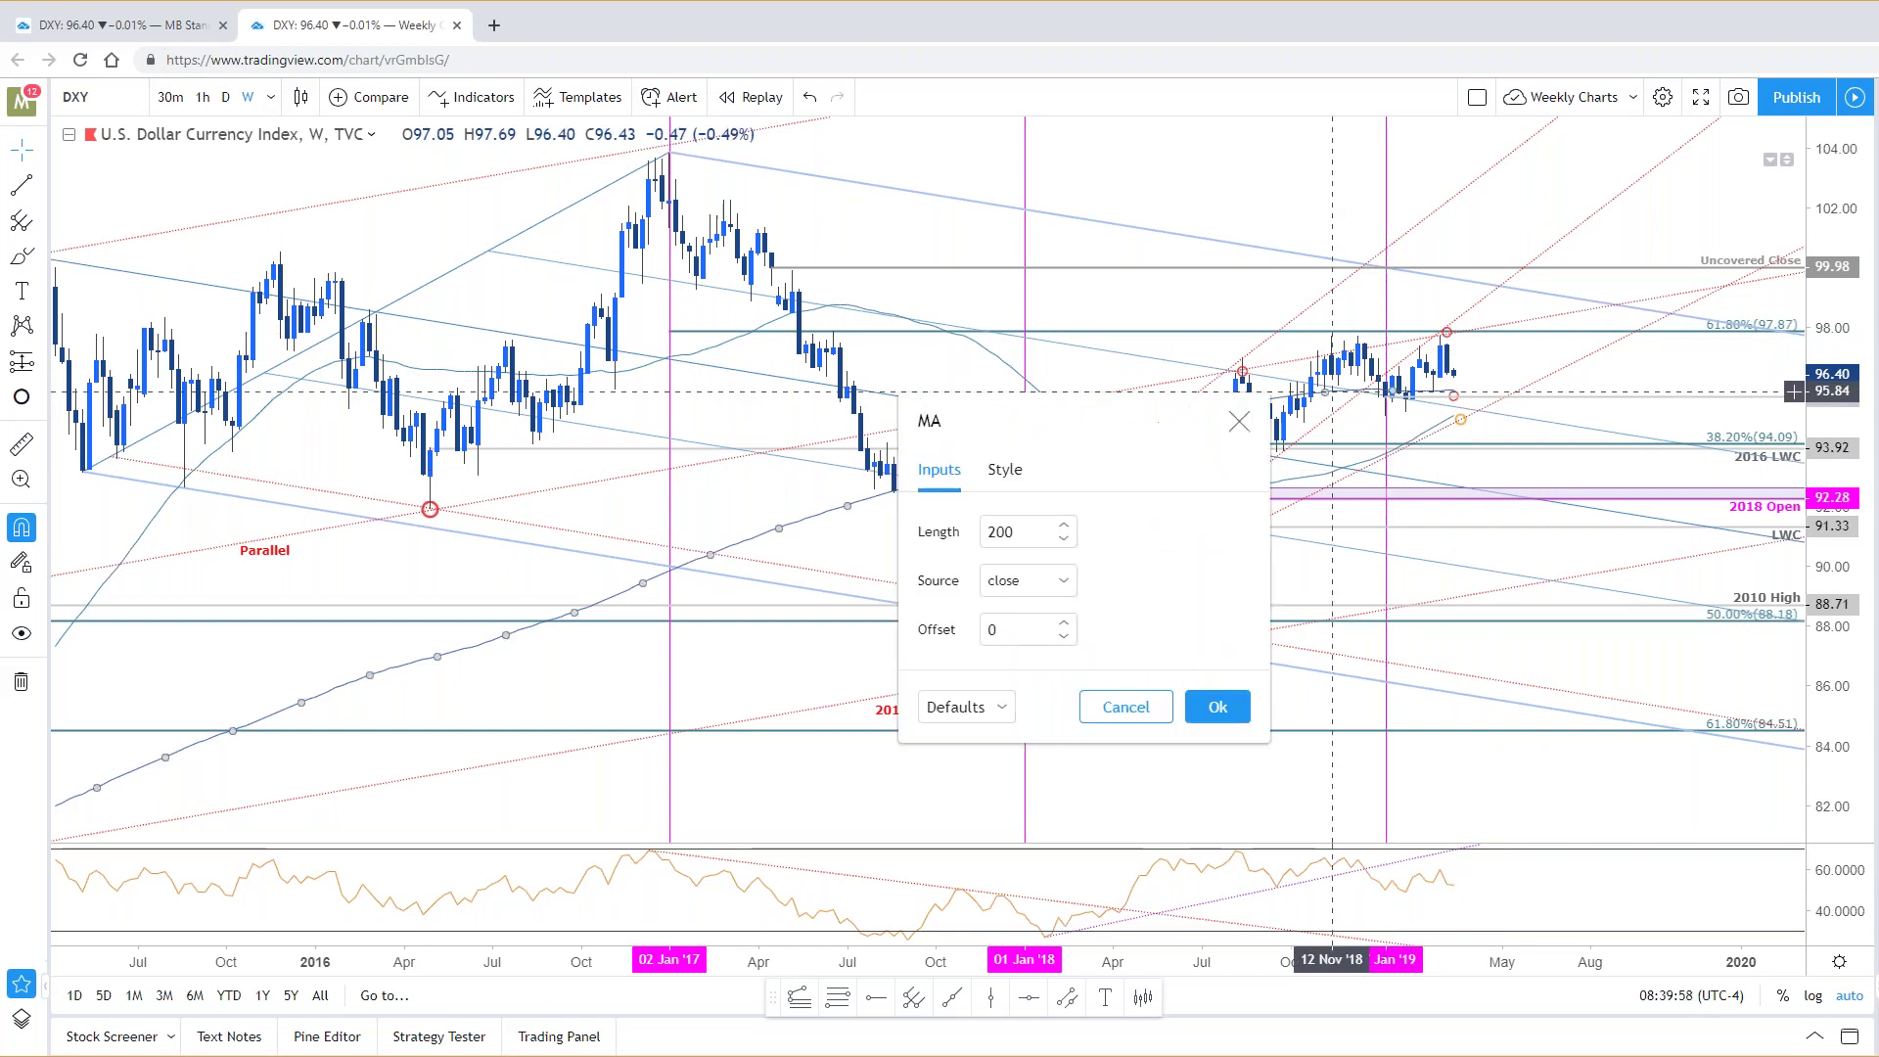
Step: Dismiss the moving average settings unchanged and zoom the weekly chart out to 2010
{"action": "key", "text": "Escape"}
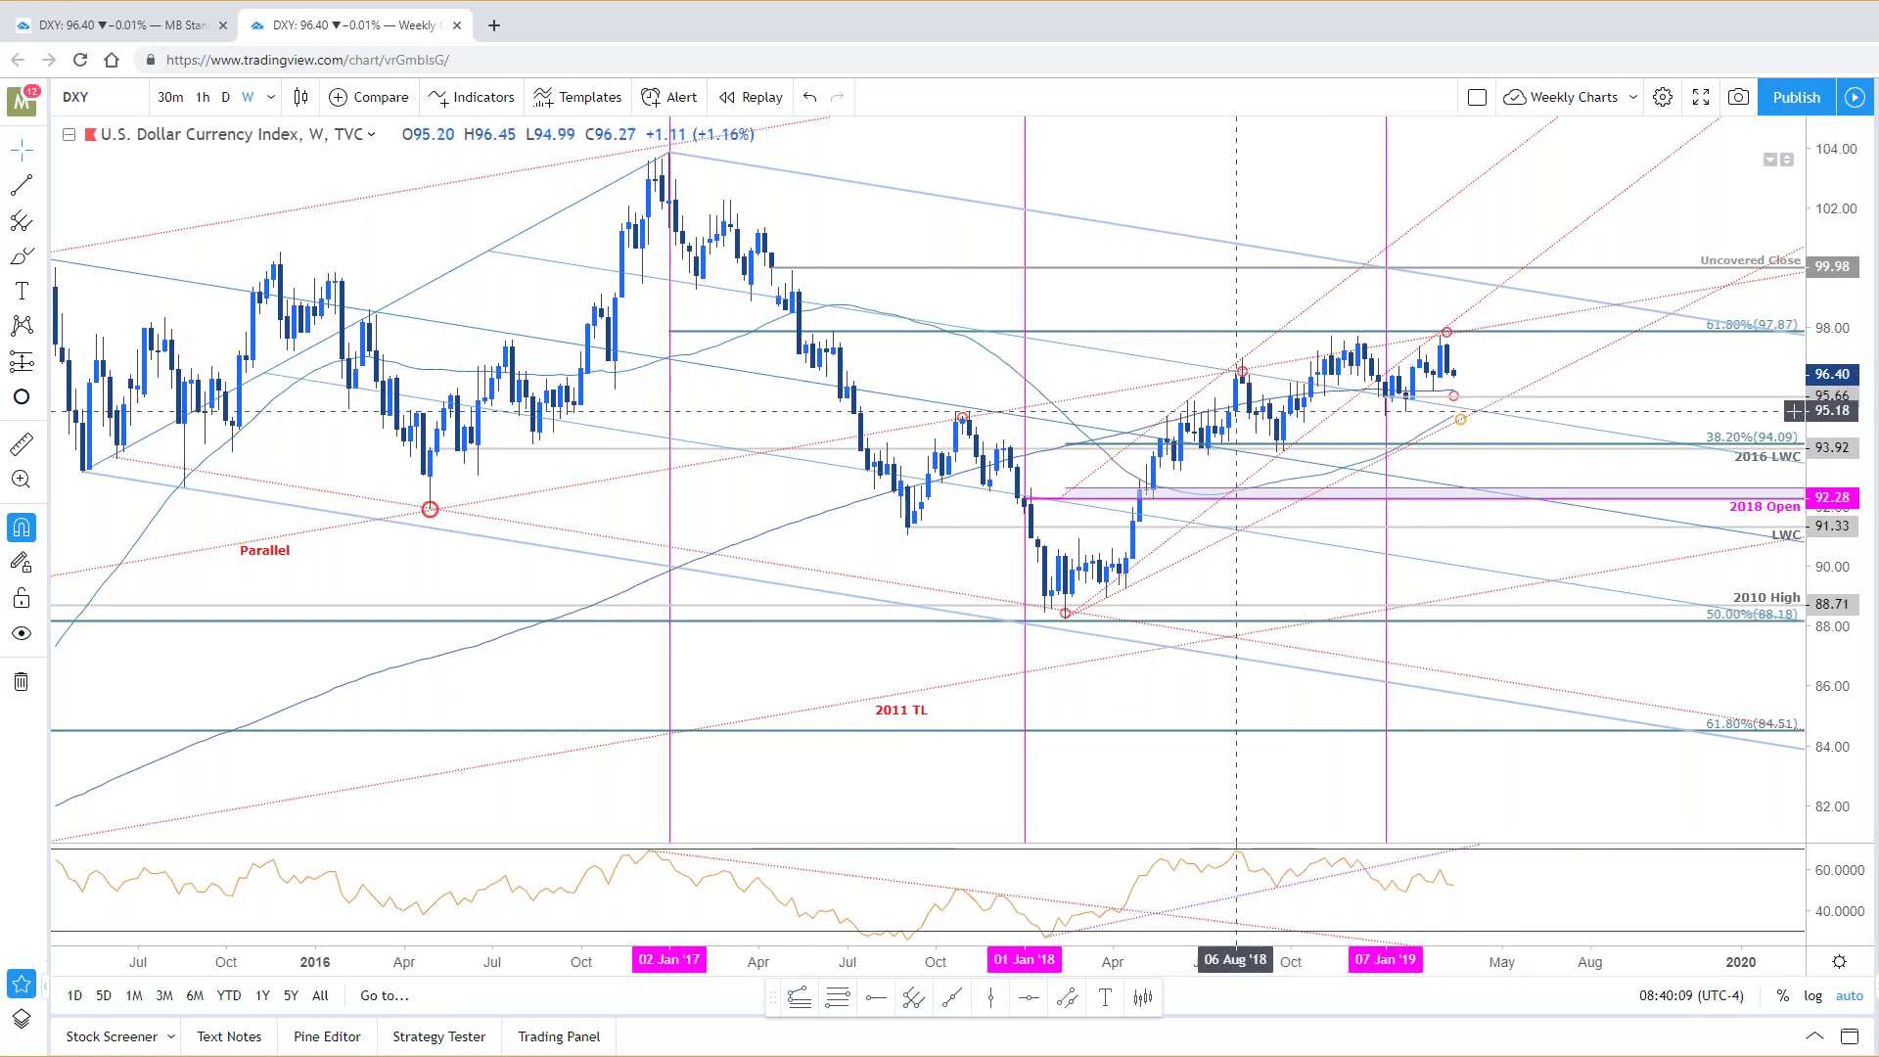
{"action": "scroll", "coordinate": [1379, 336], "scroll_direction": "down", "scroll_amount": 5}
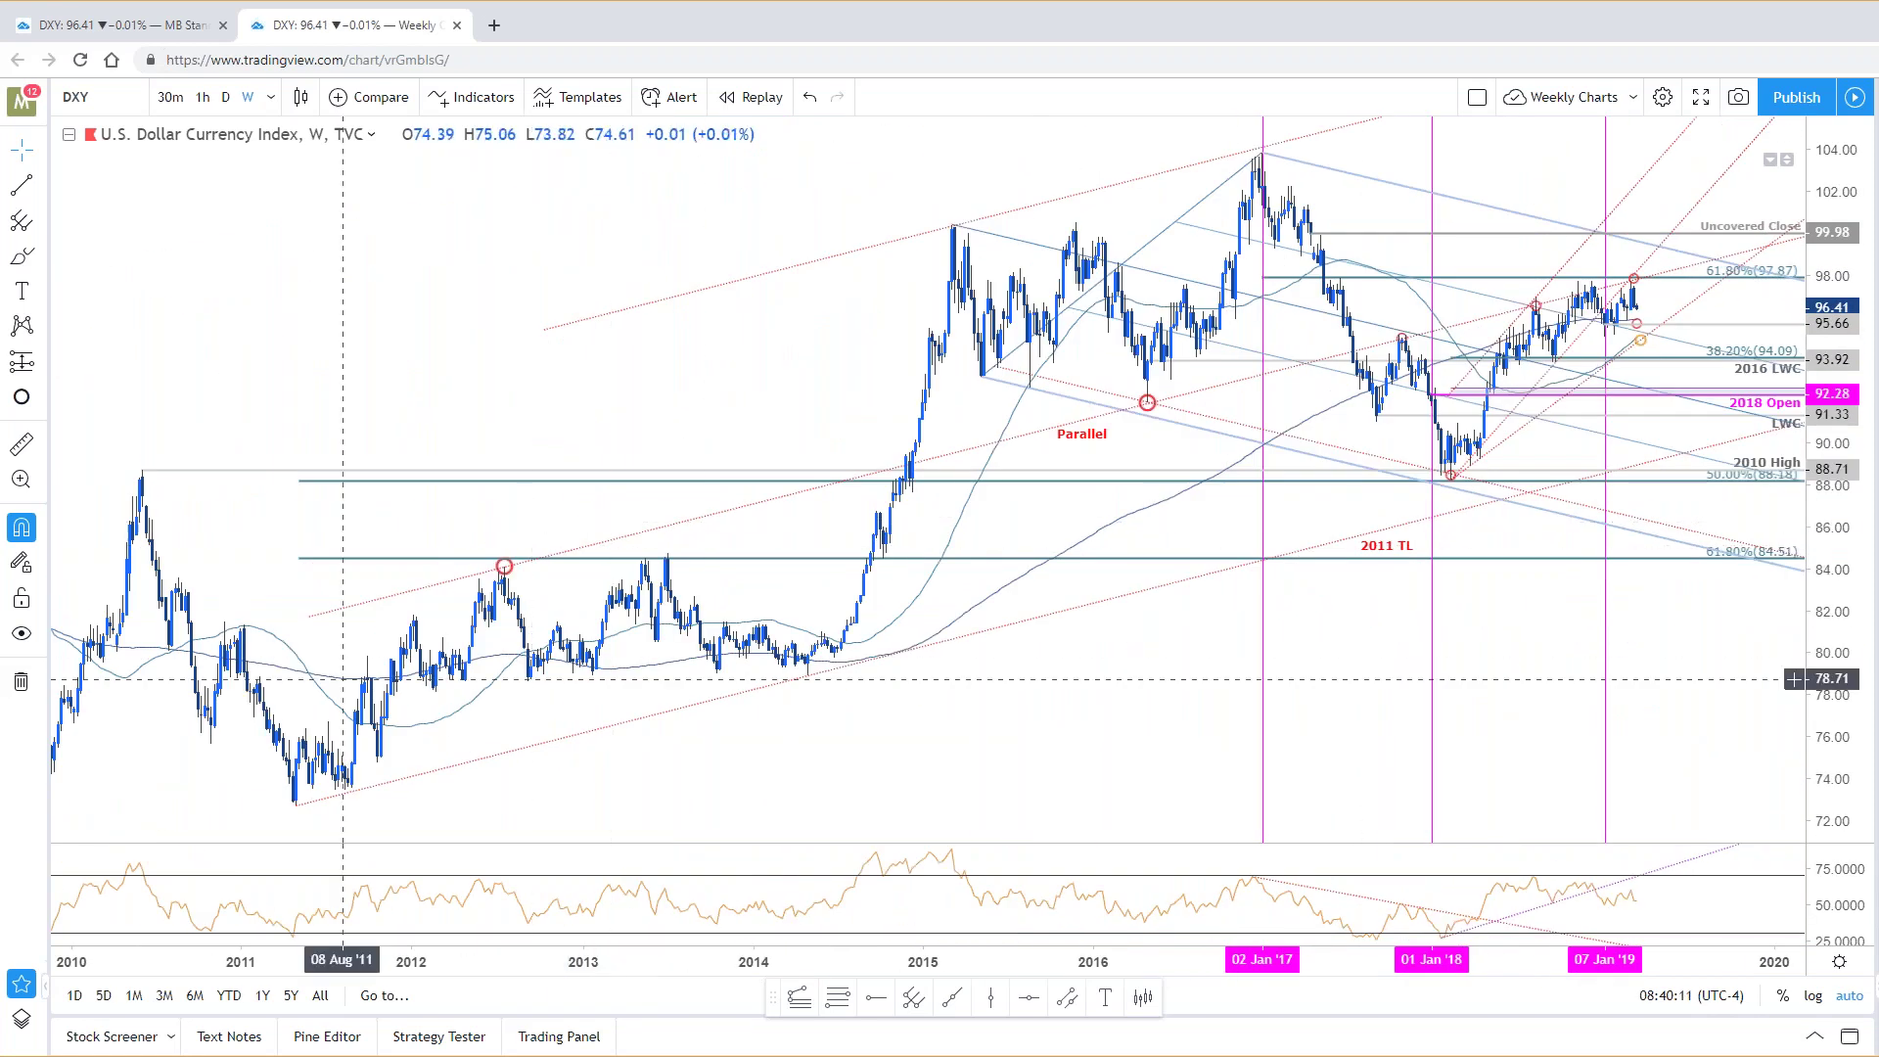
Step: Go back to the MB Standard tab with the two-chart DXY layout
{"action": "scroll", "coordinate": [1458, 299], "scroll_direction": "up", "scroll_amount": 2}
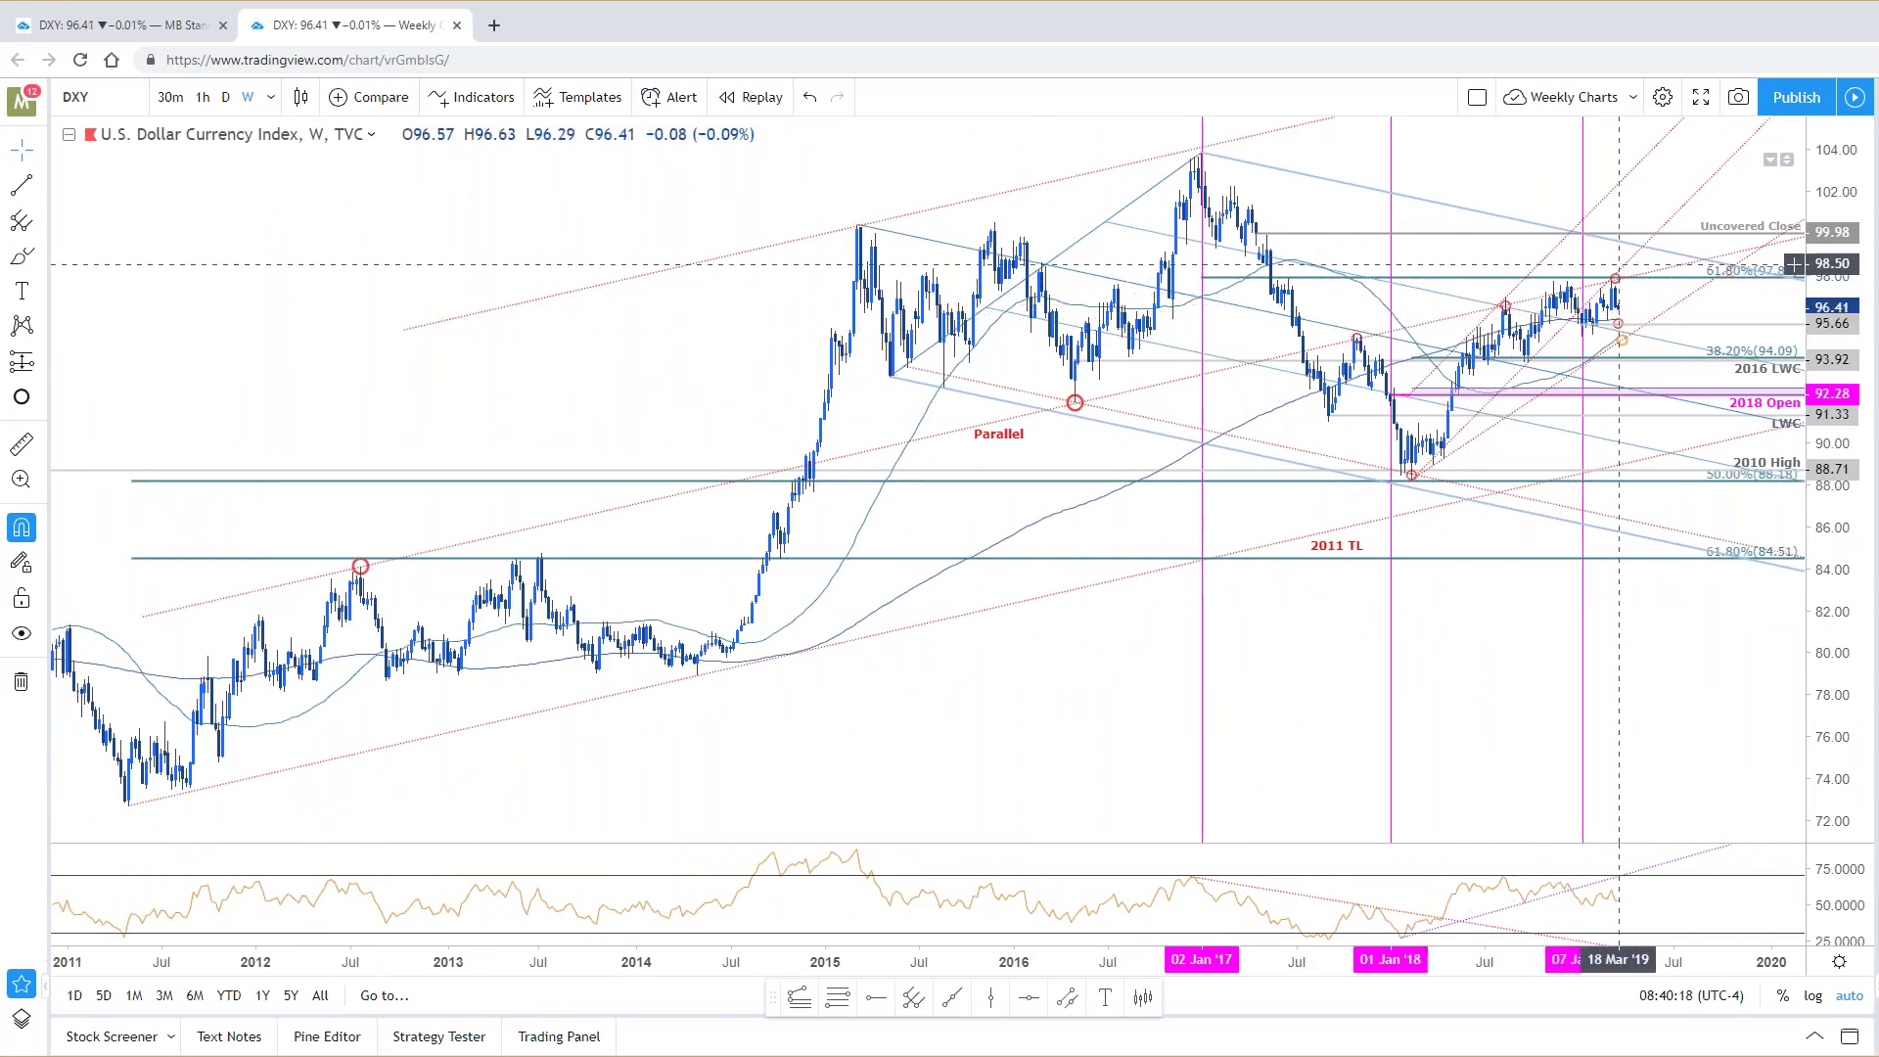
{"action": "scroll", "coordinate": [1630, 262], "scroll_direction": "up", "scroll_amount": 3}
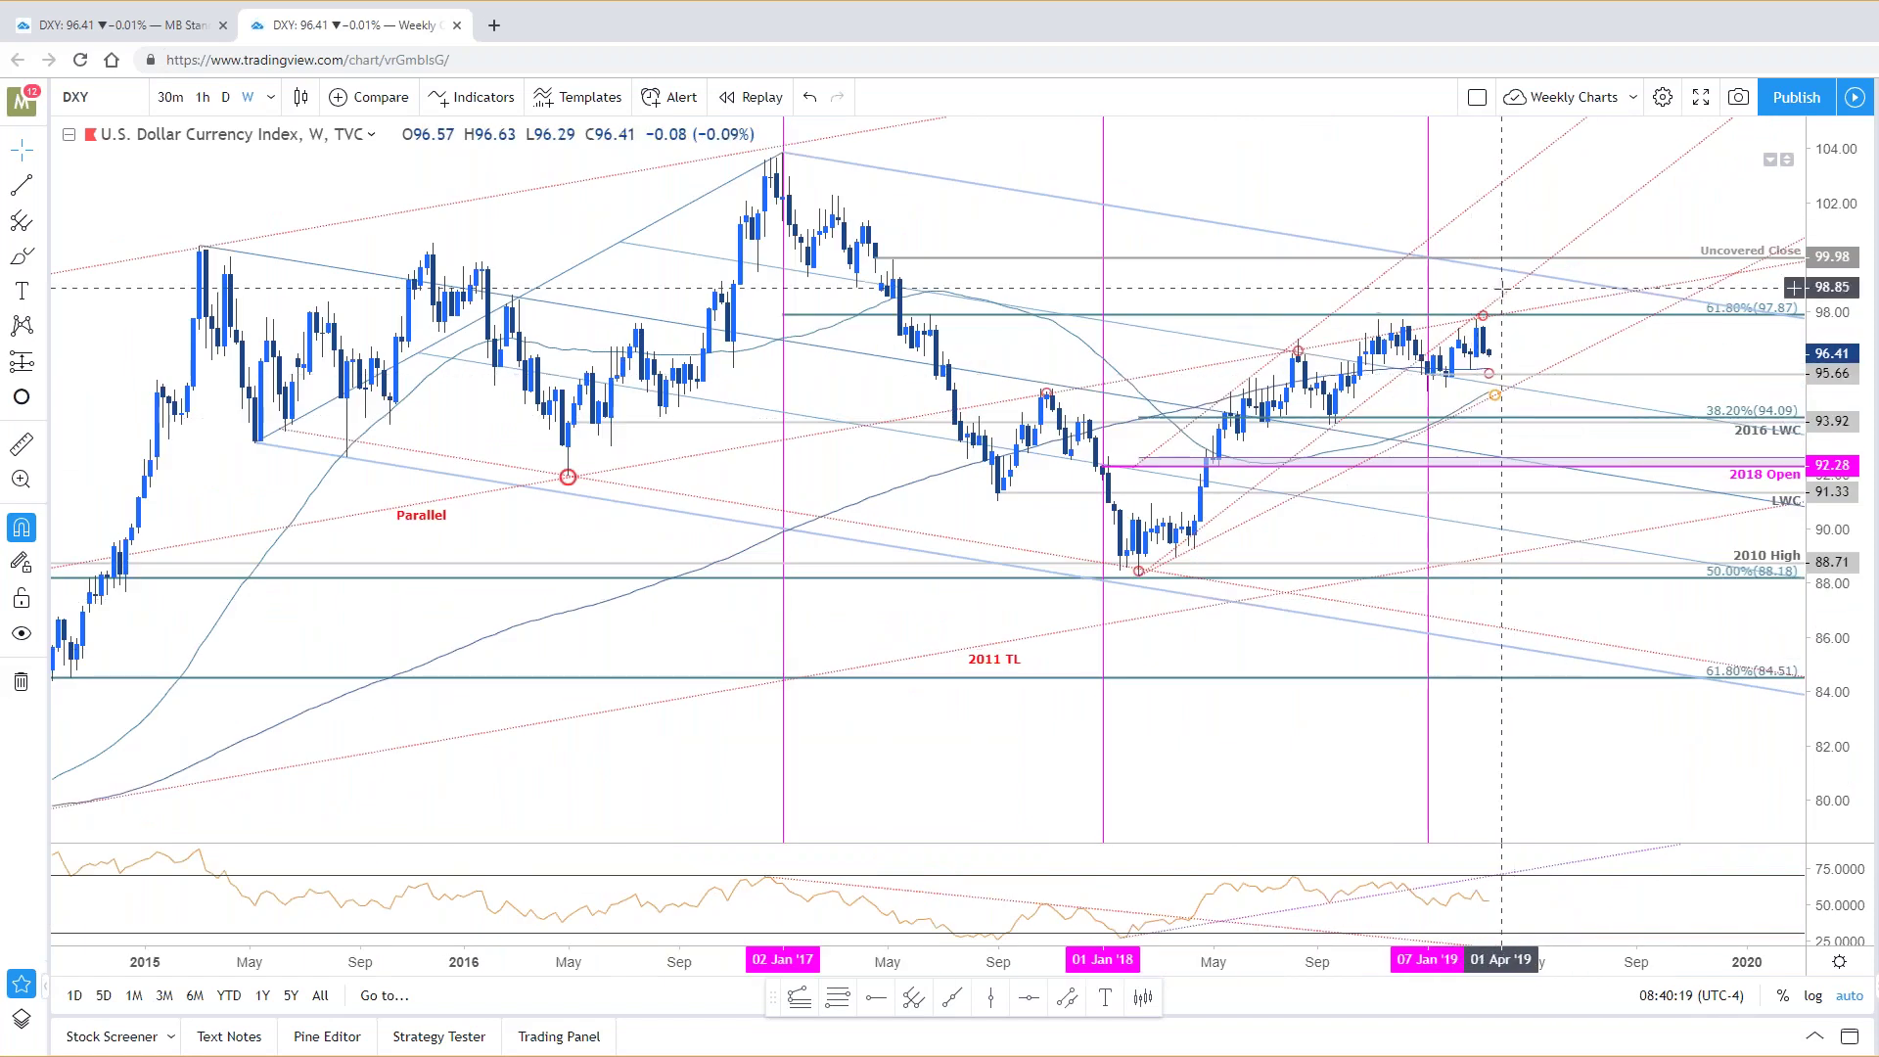
{"action": "left_click", "coordinate": [132, 27]}
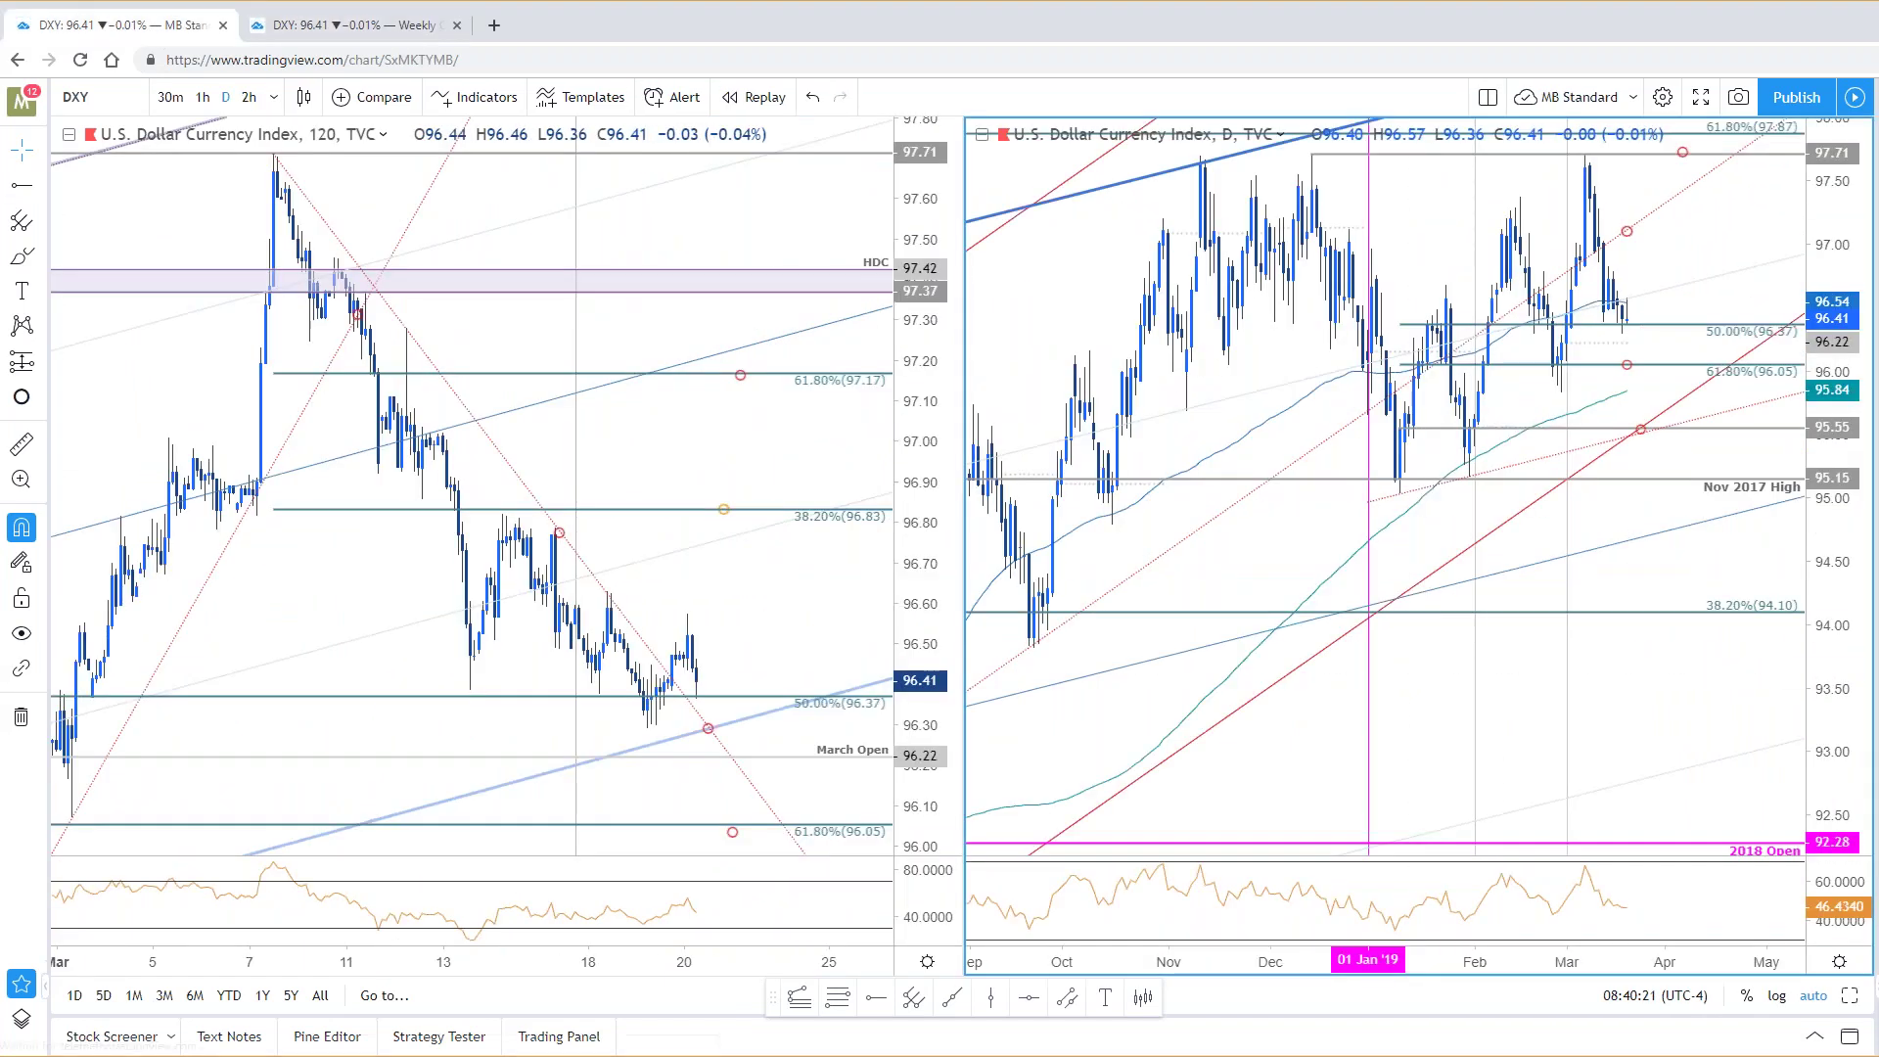
Step: Study the enlarged daily DXY chart around the 96.0 level, then restore the side-by-side view
{"action": "left_click", "coordinate": [1850, 995]}
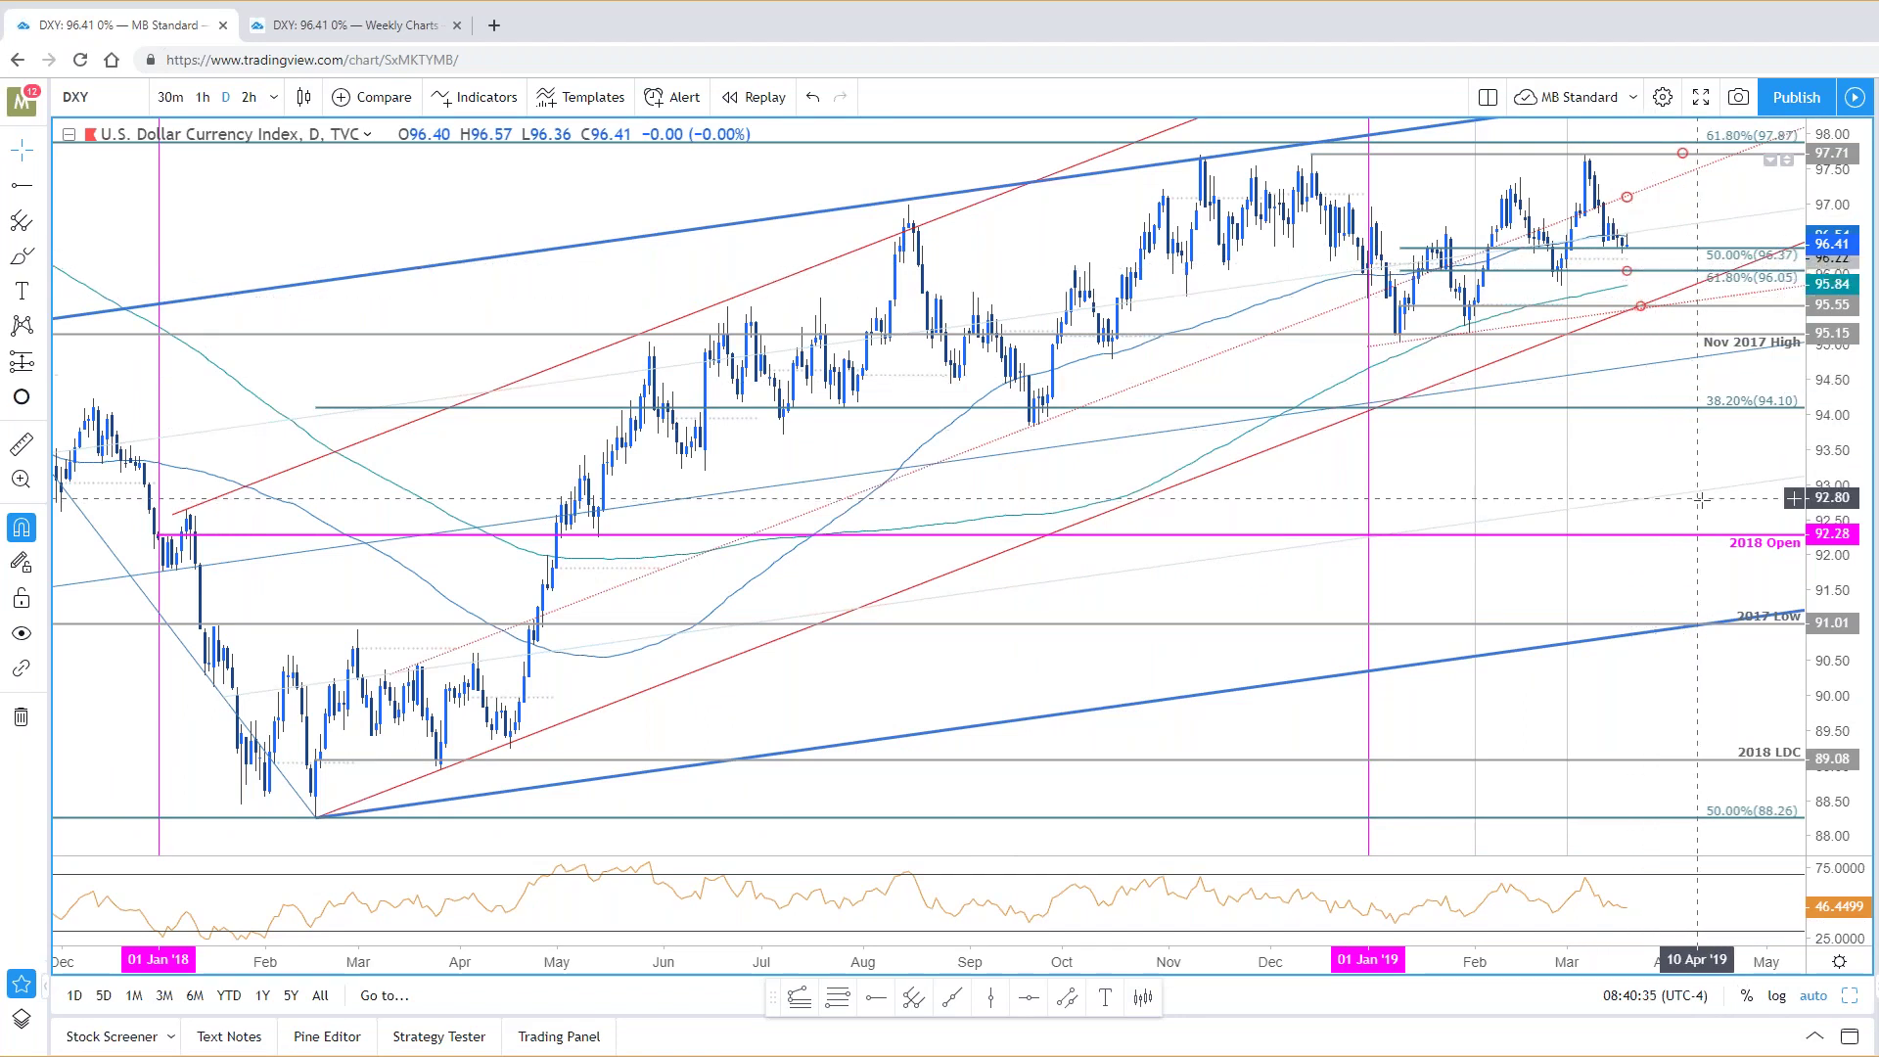
{"action": "scroll", "coordinate": [1698, 484], "scroll_direction": "right", "scroll_amount": 5}
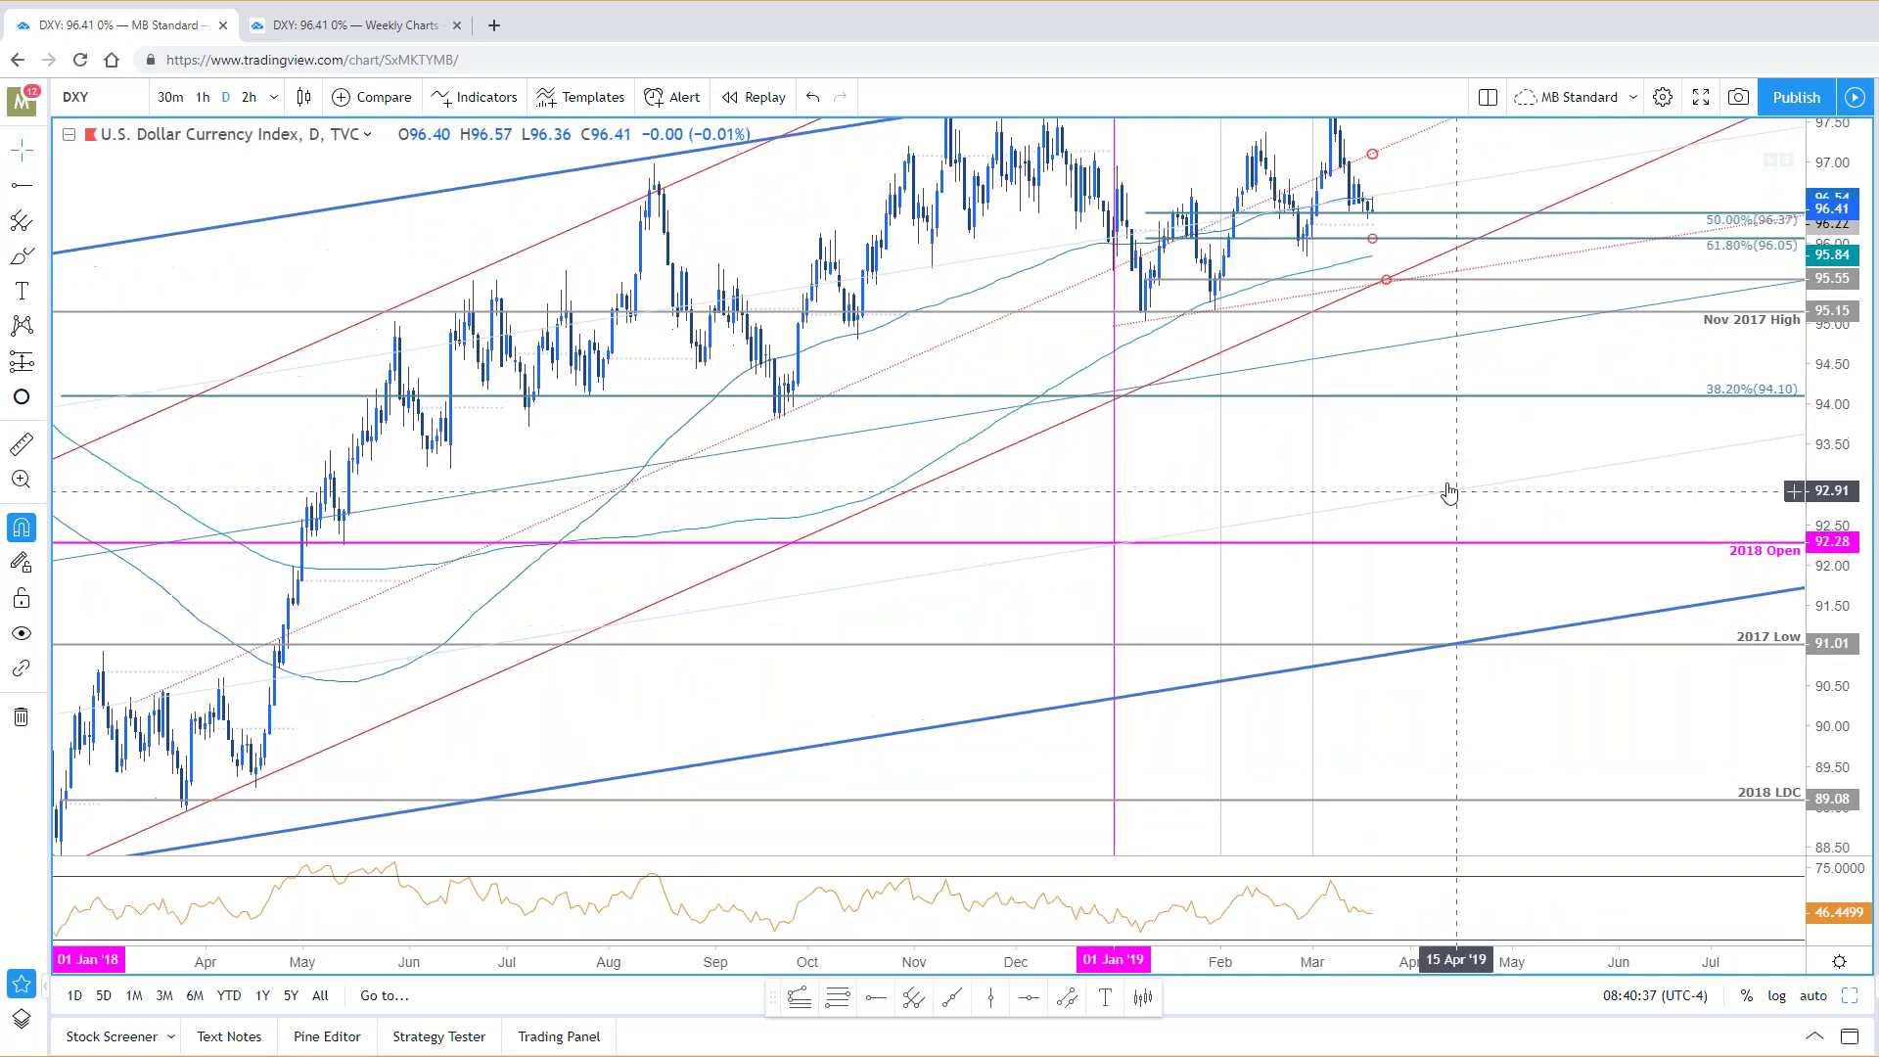
{"action": "left_click_drag", "start_coordinate": [1456, 431], "coordinate": [1467, 644]}
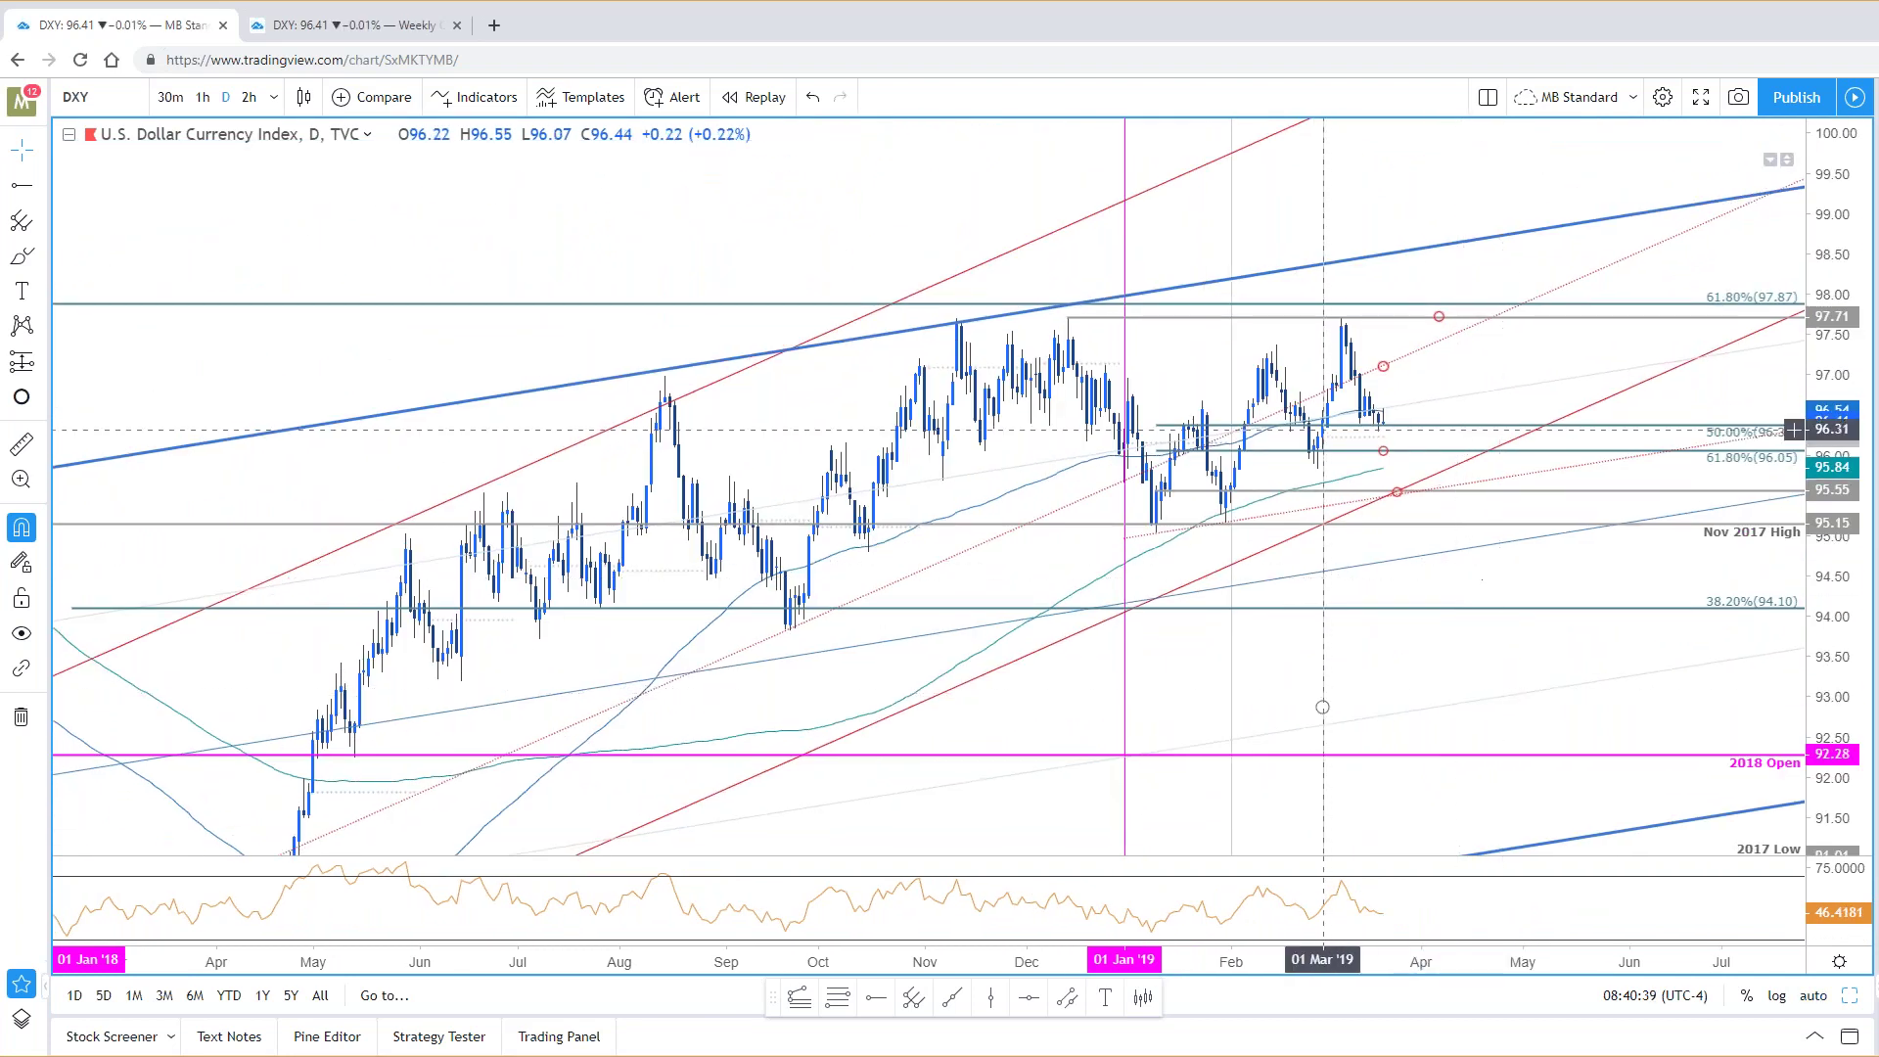
{"action": "left_click", "coordinate": [1385, 463]}
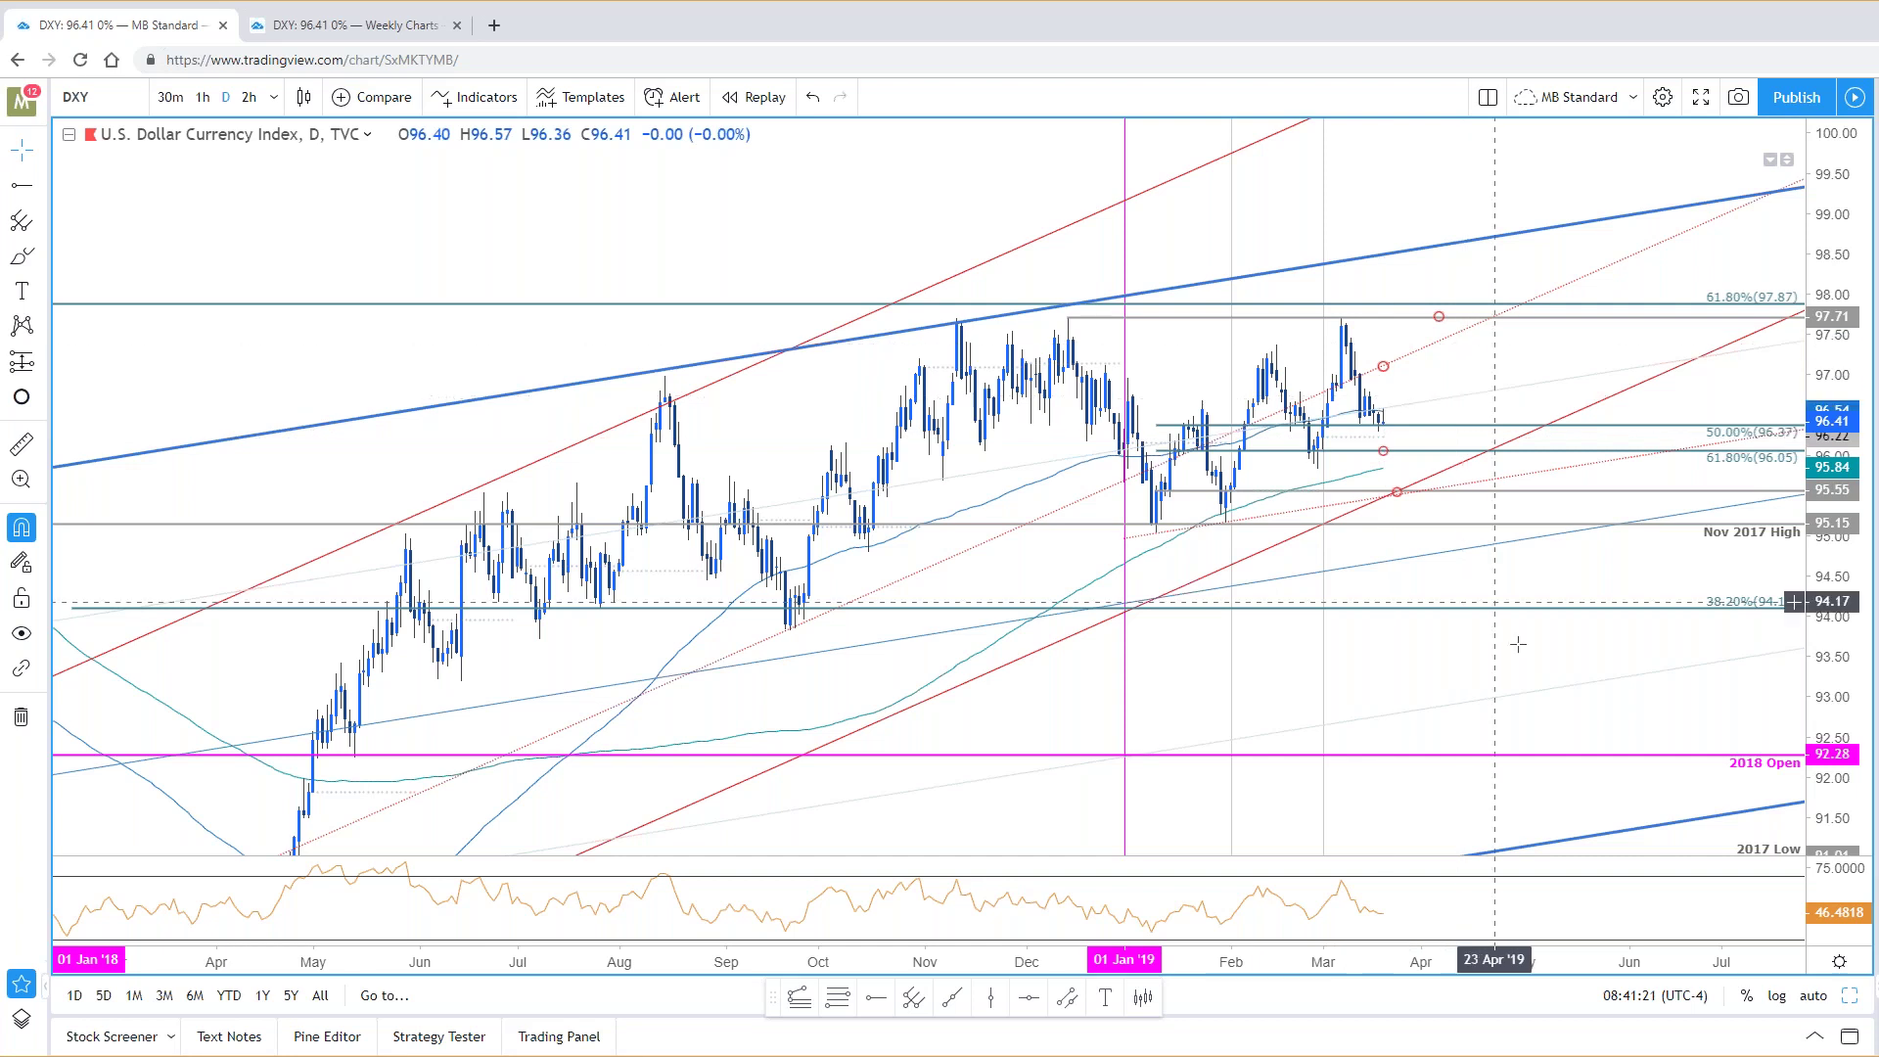
{"action": "left_click", "coordinate": [1849, 995]}
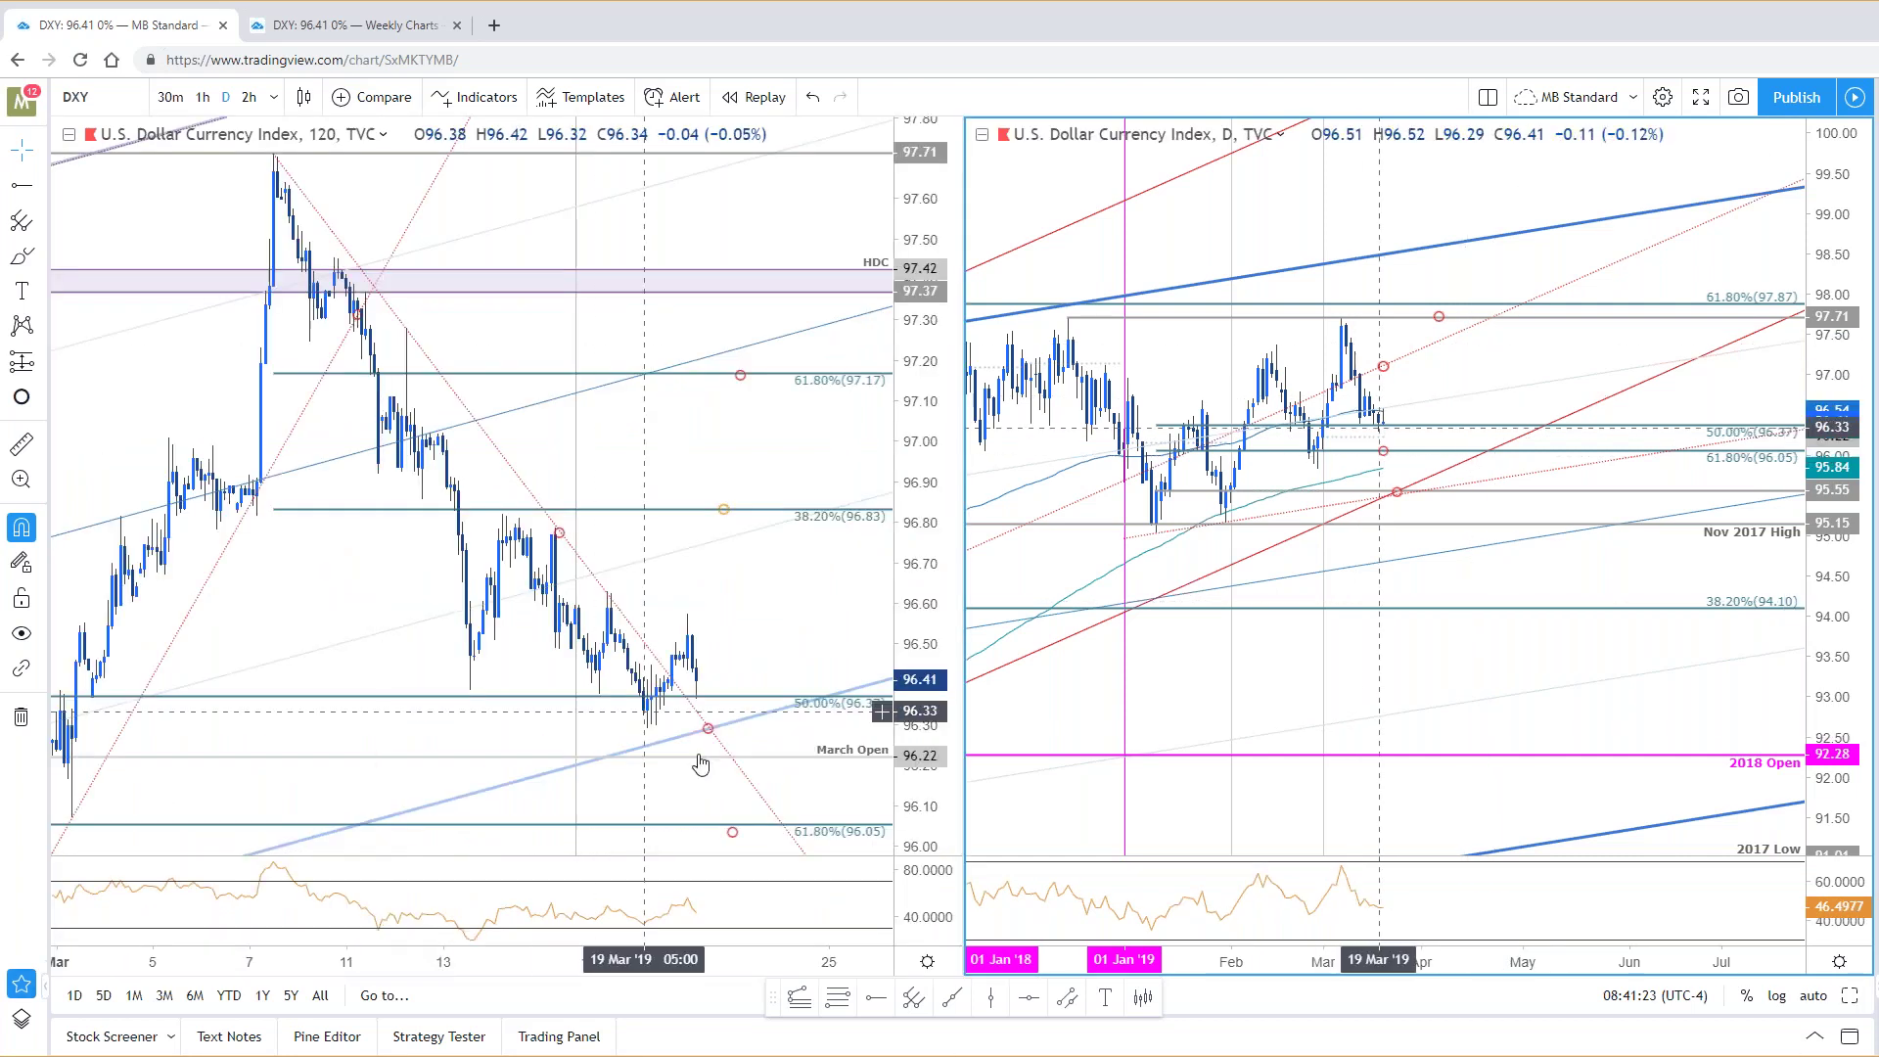
Step: Maximize the 120-minute DXY chart and place a horizontal ray at the 96.29 low
{"action": "left_click", "coordinate": [861, 961]}
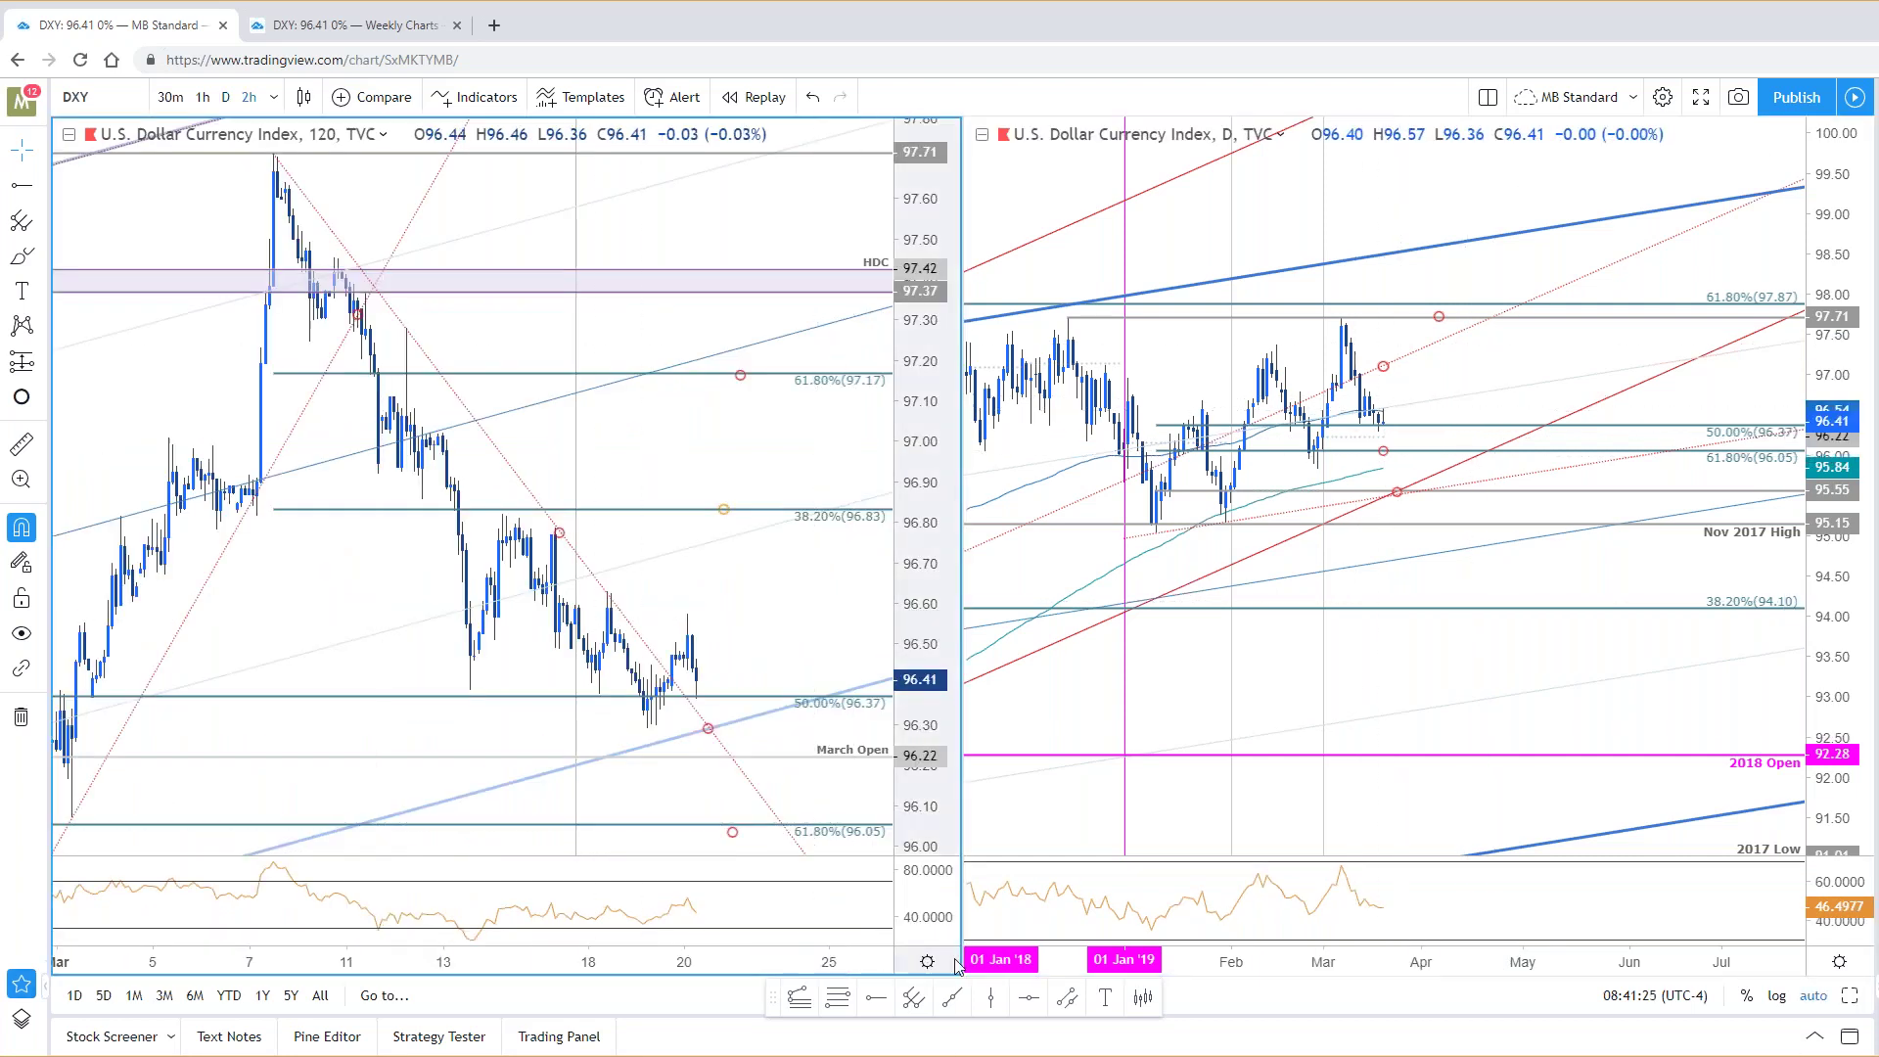
{"action": "left_click", "coordinate": [1850, 995]}
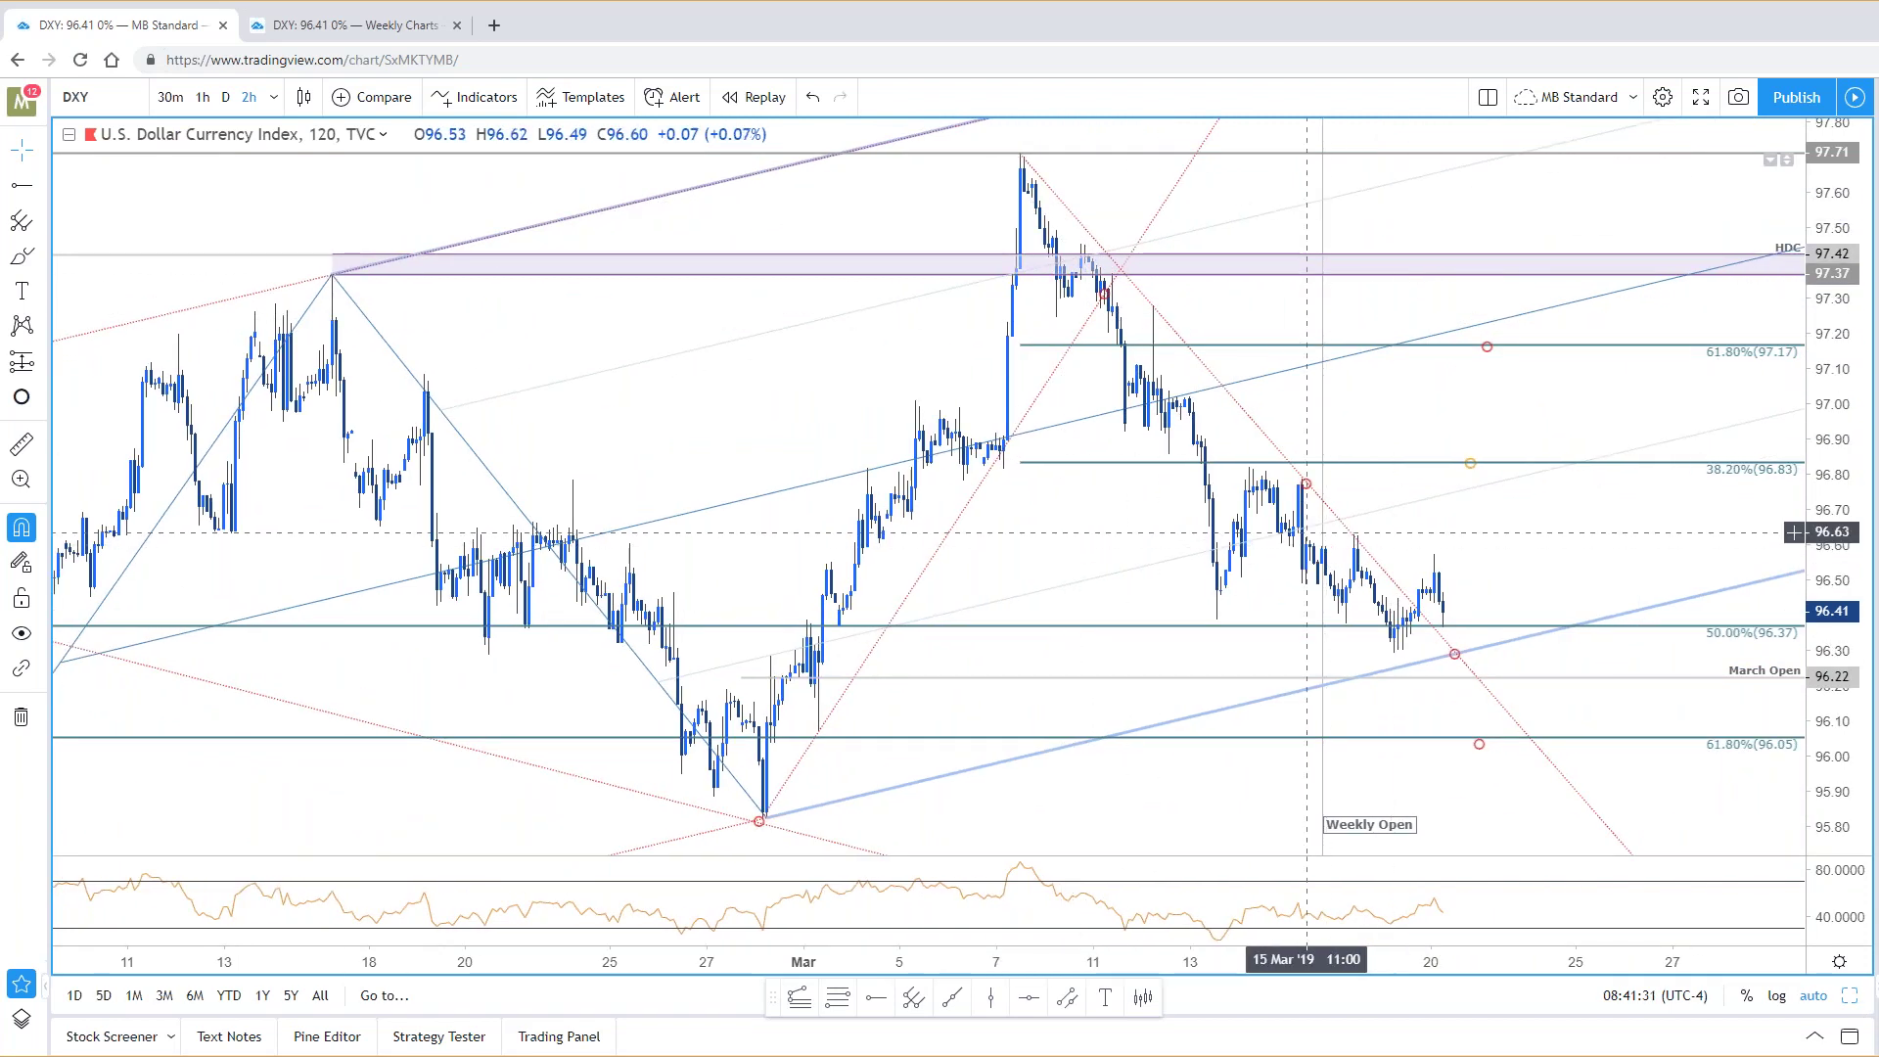
{"action": "scroll", "coordinate": [1533, 626], "scroll_direction": "up", "scroll_amount": 1}
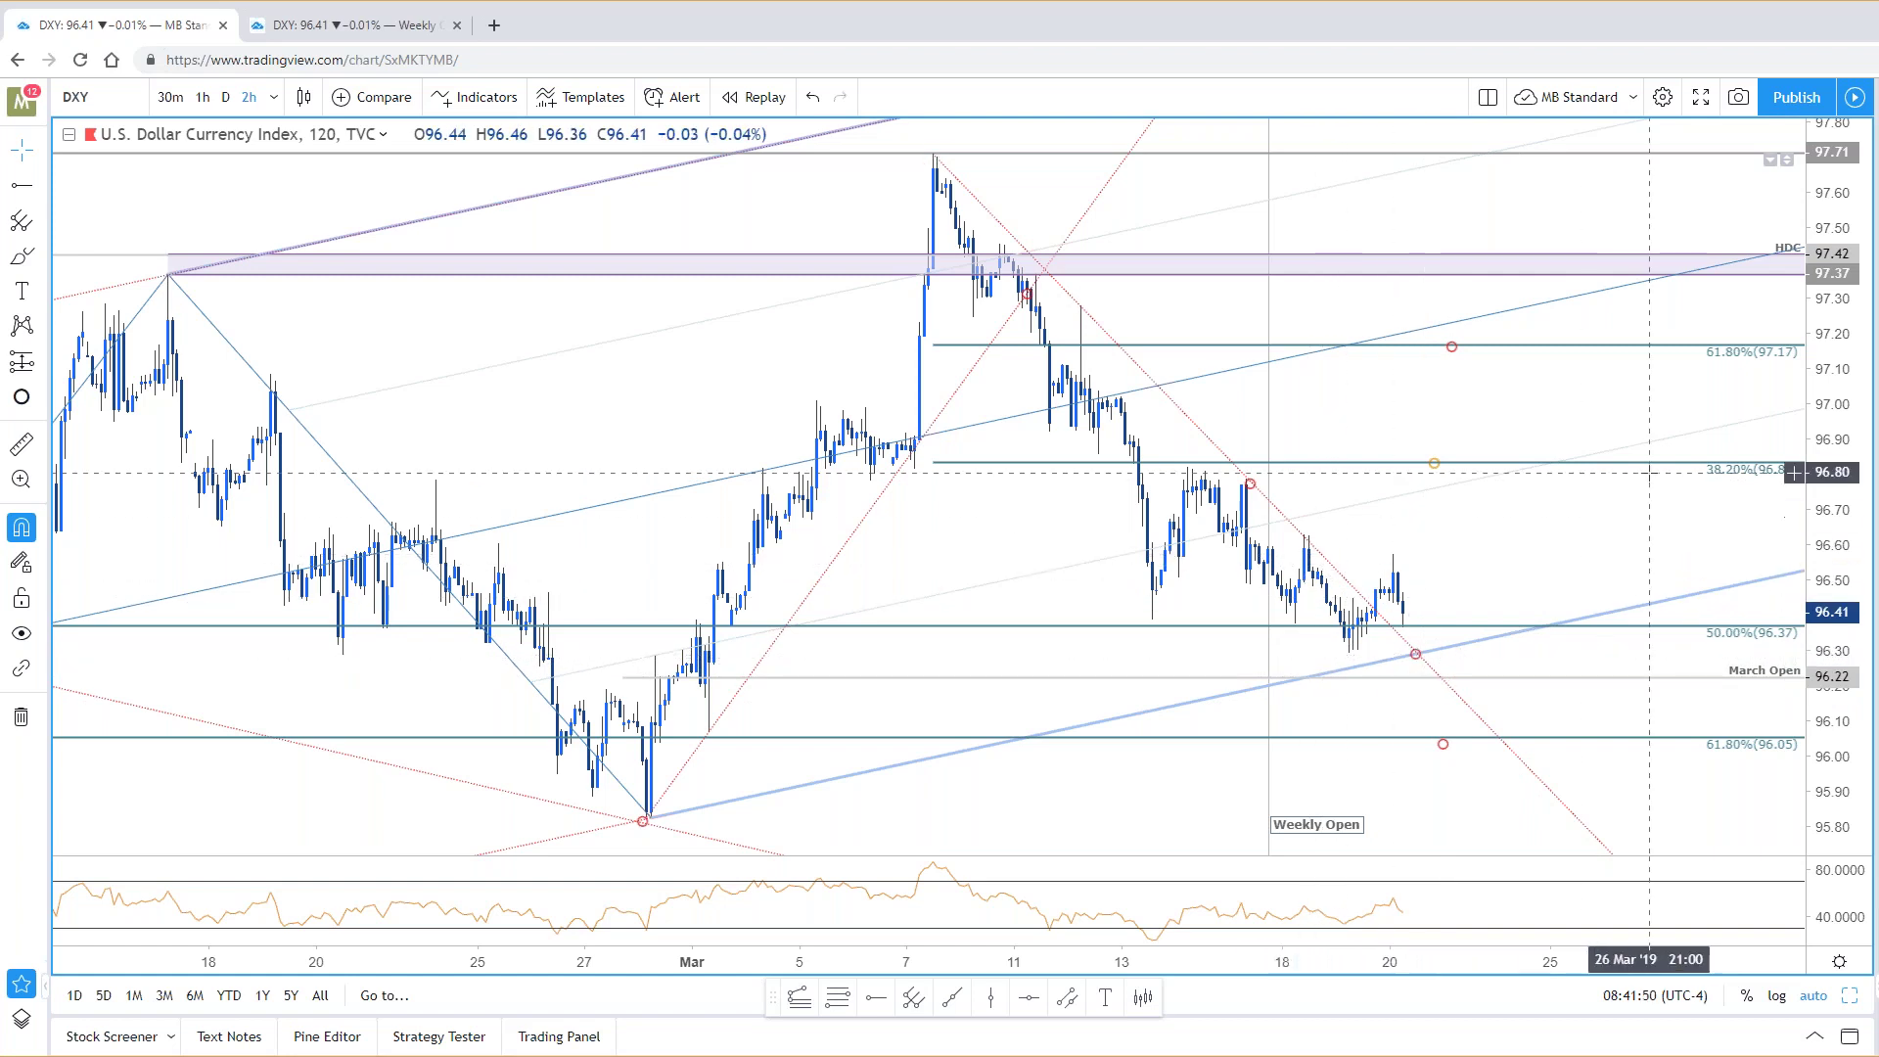
{"action": "scroll", "coordinate": [1644, 484], "scroll_direction": "down", "scroll_amount": 5}
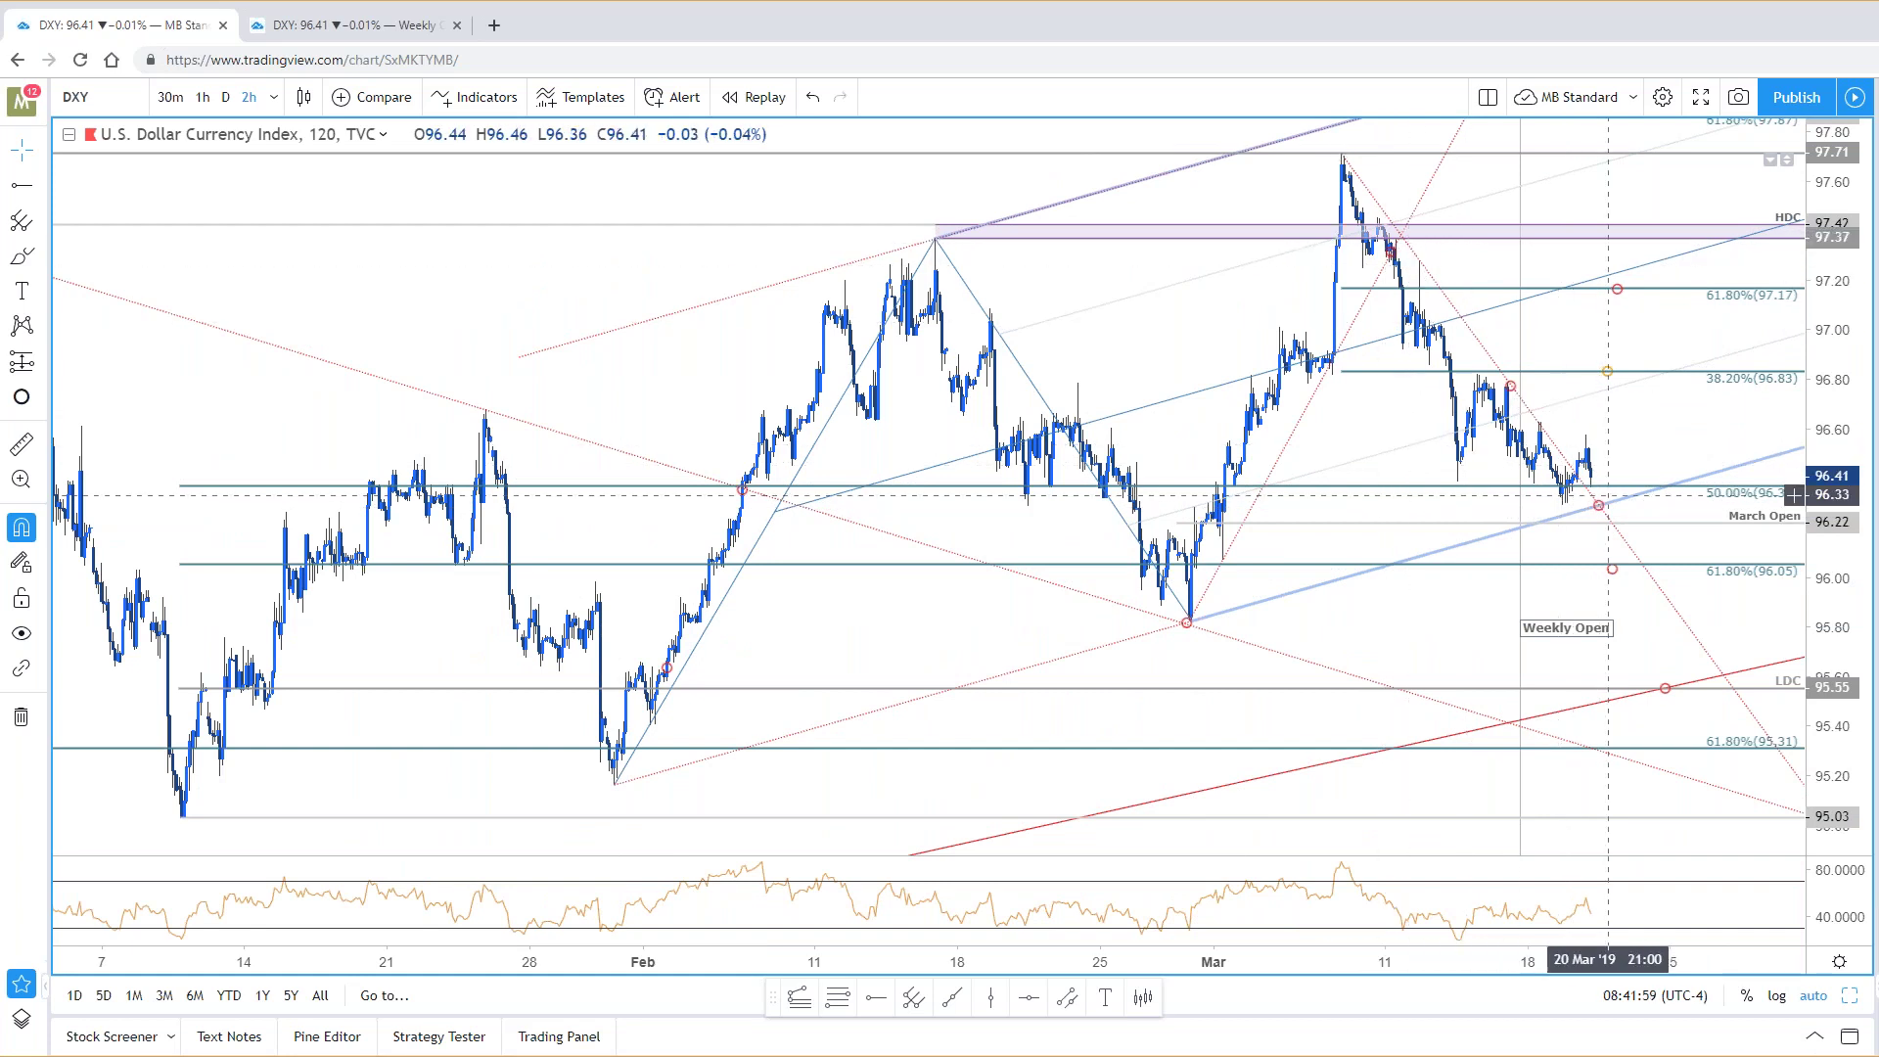
{"action": "scroll", "coordinate": [1608, 494], "scroll_direction": "up", "scroll_amount": 3}
{"action": "left_click", "coordinate": [875, 997]}
{"action": "left_click", "coordinate": [1395, 652]}
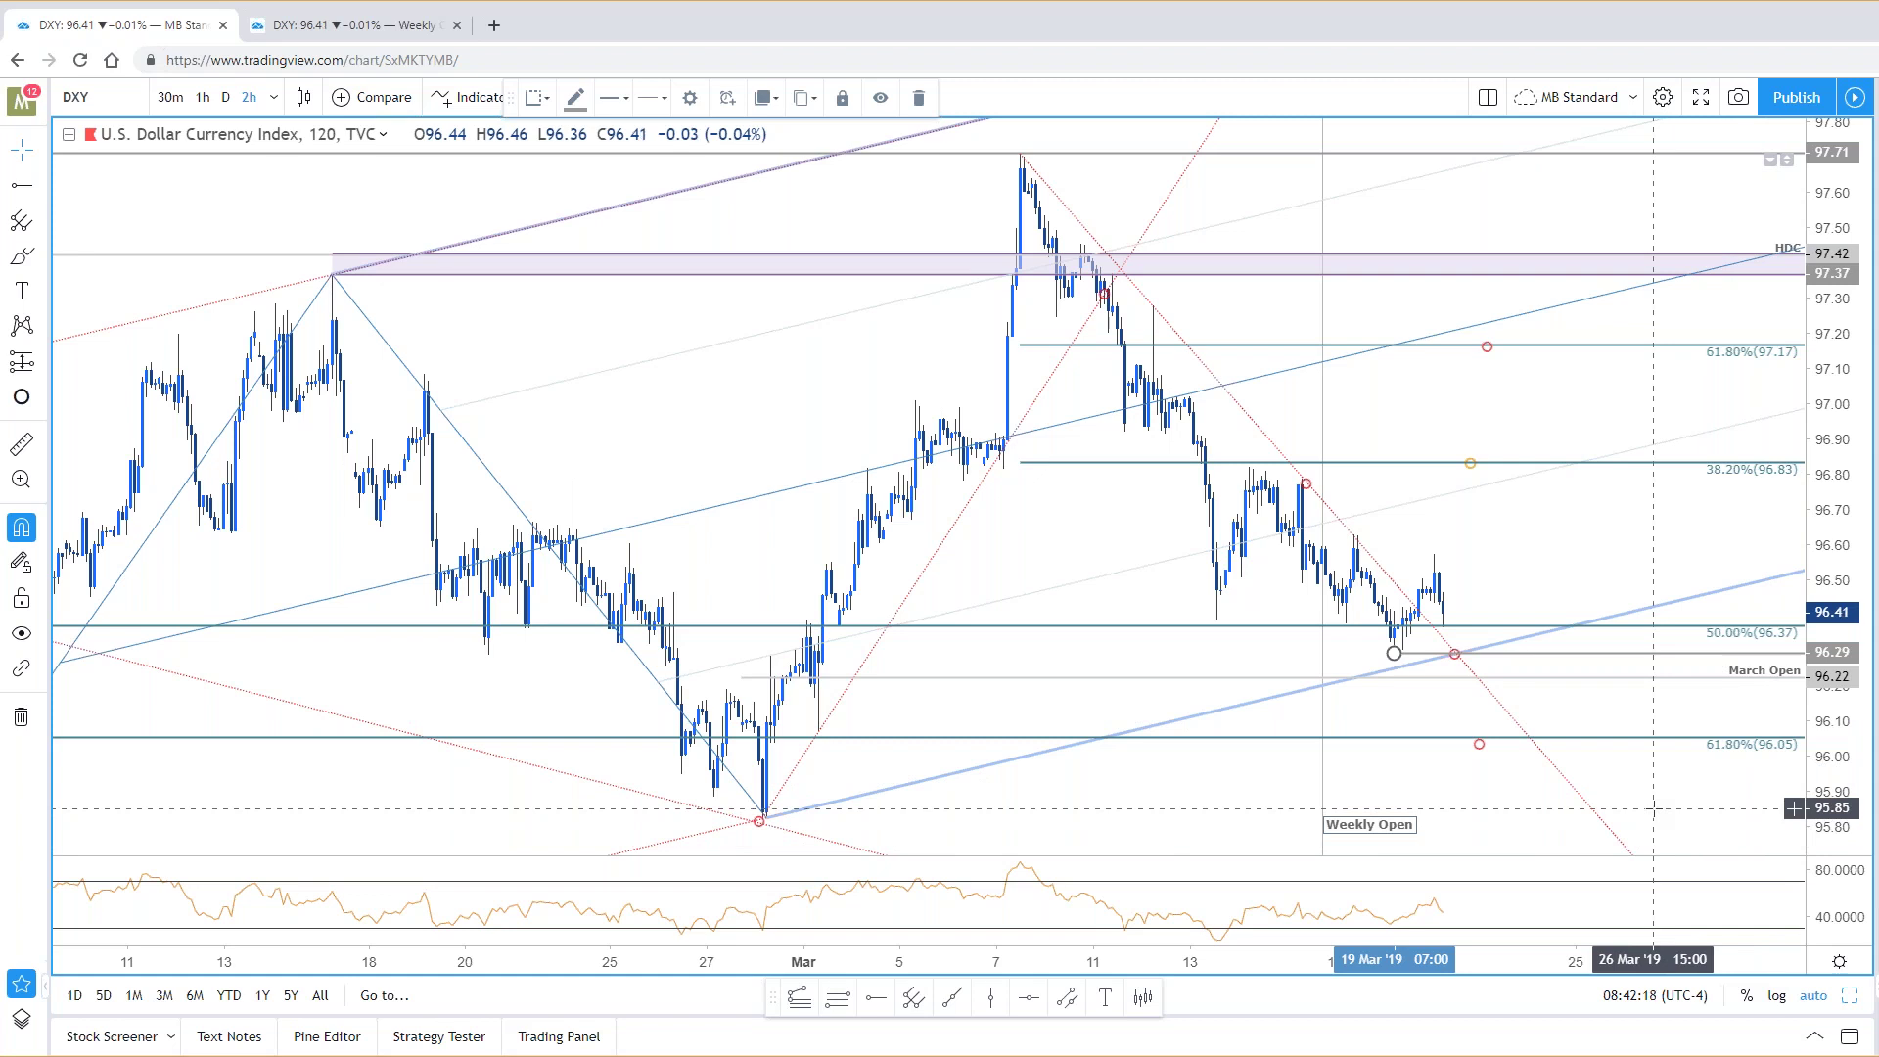
Step: Nudge the red circle near 96.05 slightly higher, then pan the chart to open space on the right
{"action": "left_click_drag", "start_coordinate": [1517, 744], "coordinate": [1519, 734]}
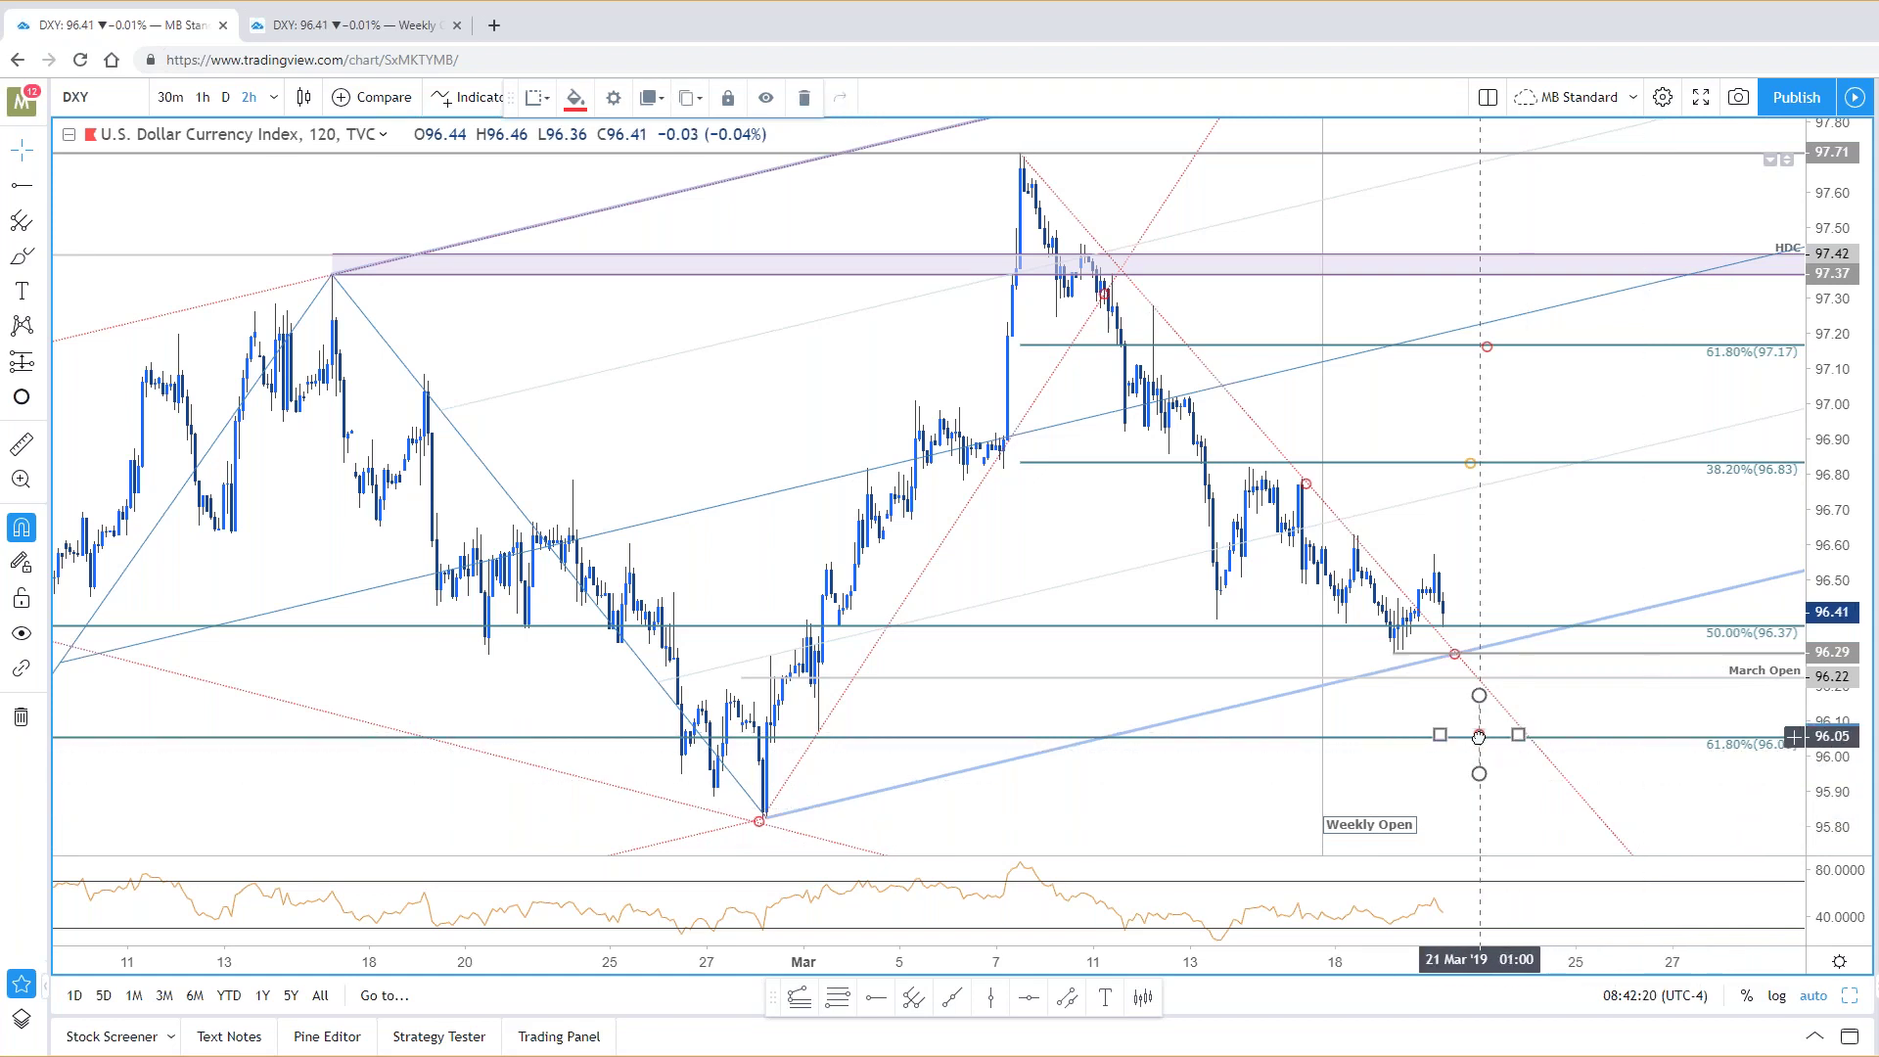
{"action": "left_click", "coordinate": [1523, 724]}
{"action": "scroll", "coordinate": [1539, 747], "scroll_direction": "up", "scroll_amount": 1}
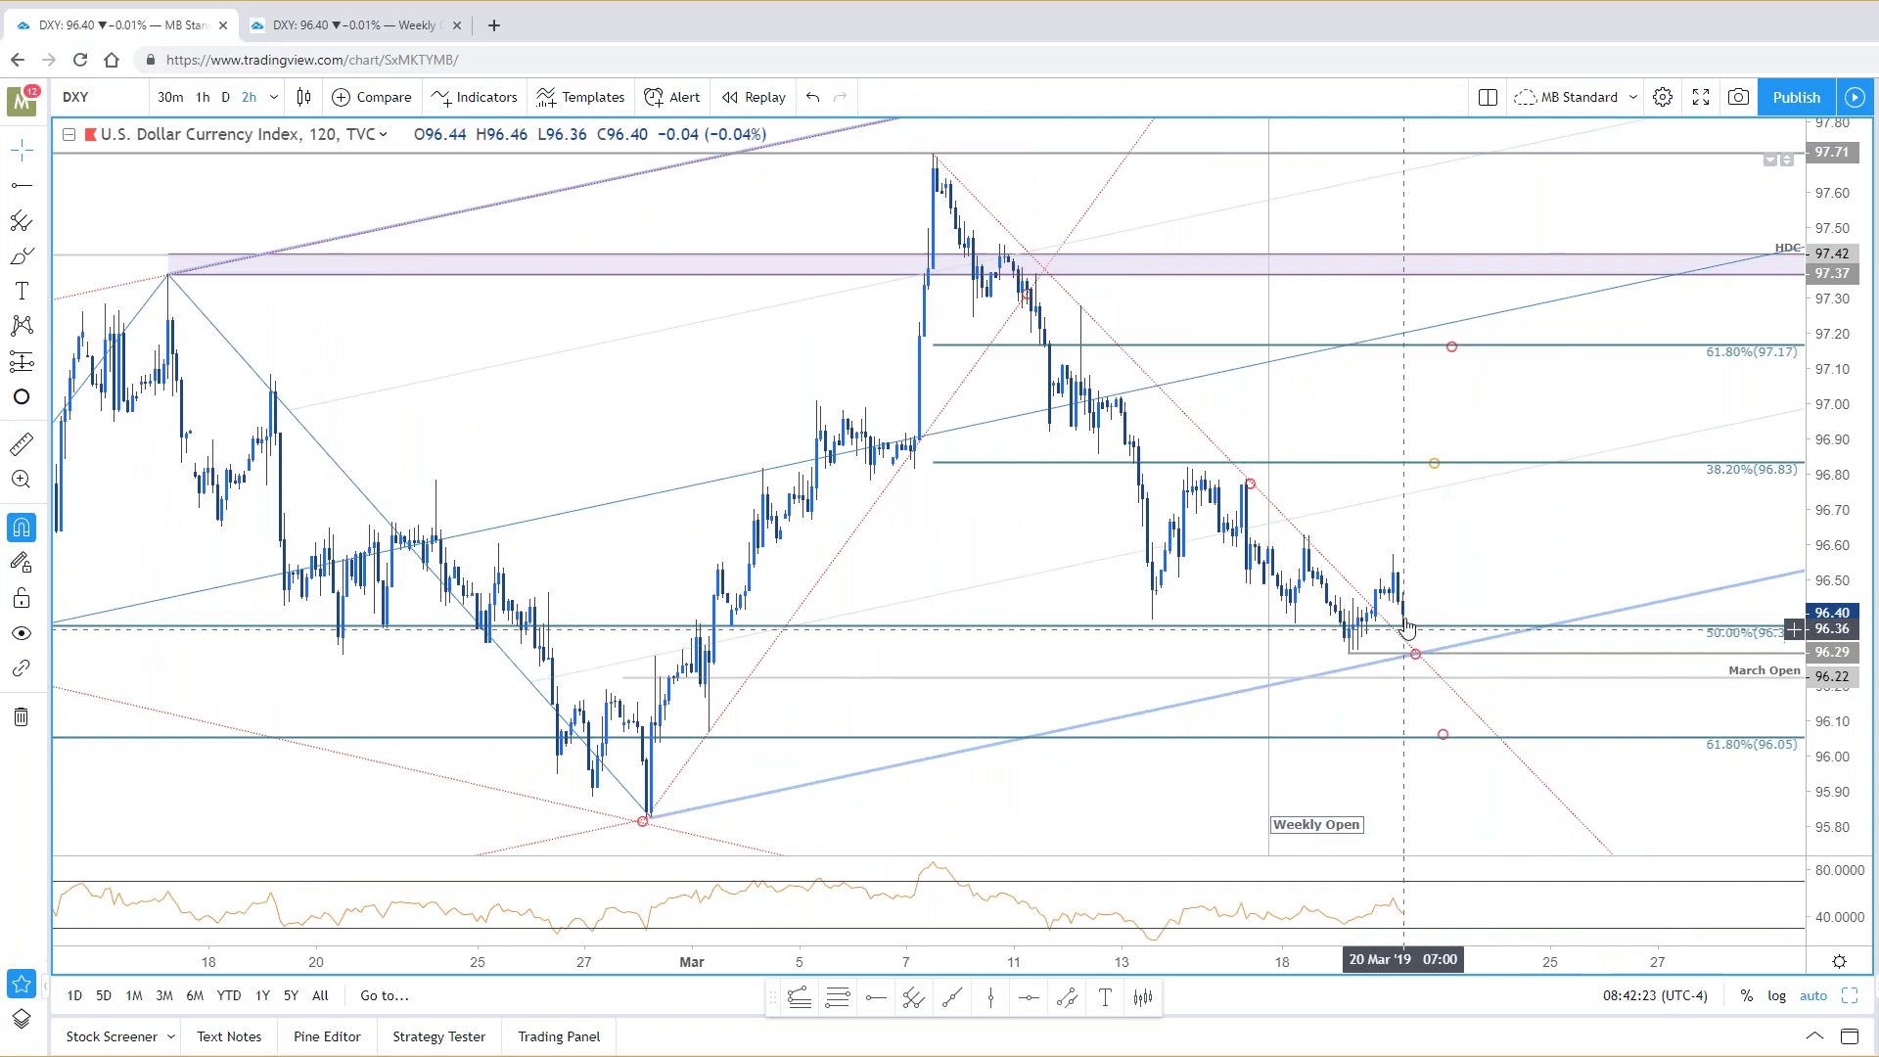
{"action": "left_click", "coordinate": [1442, 735]}
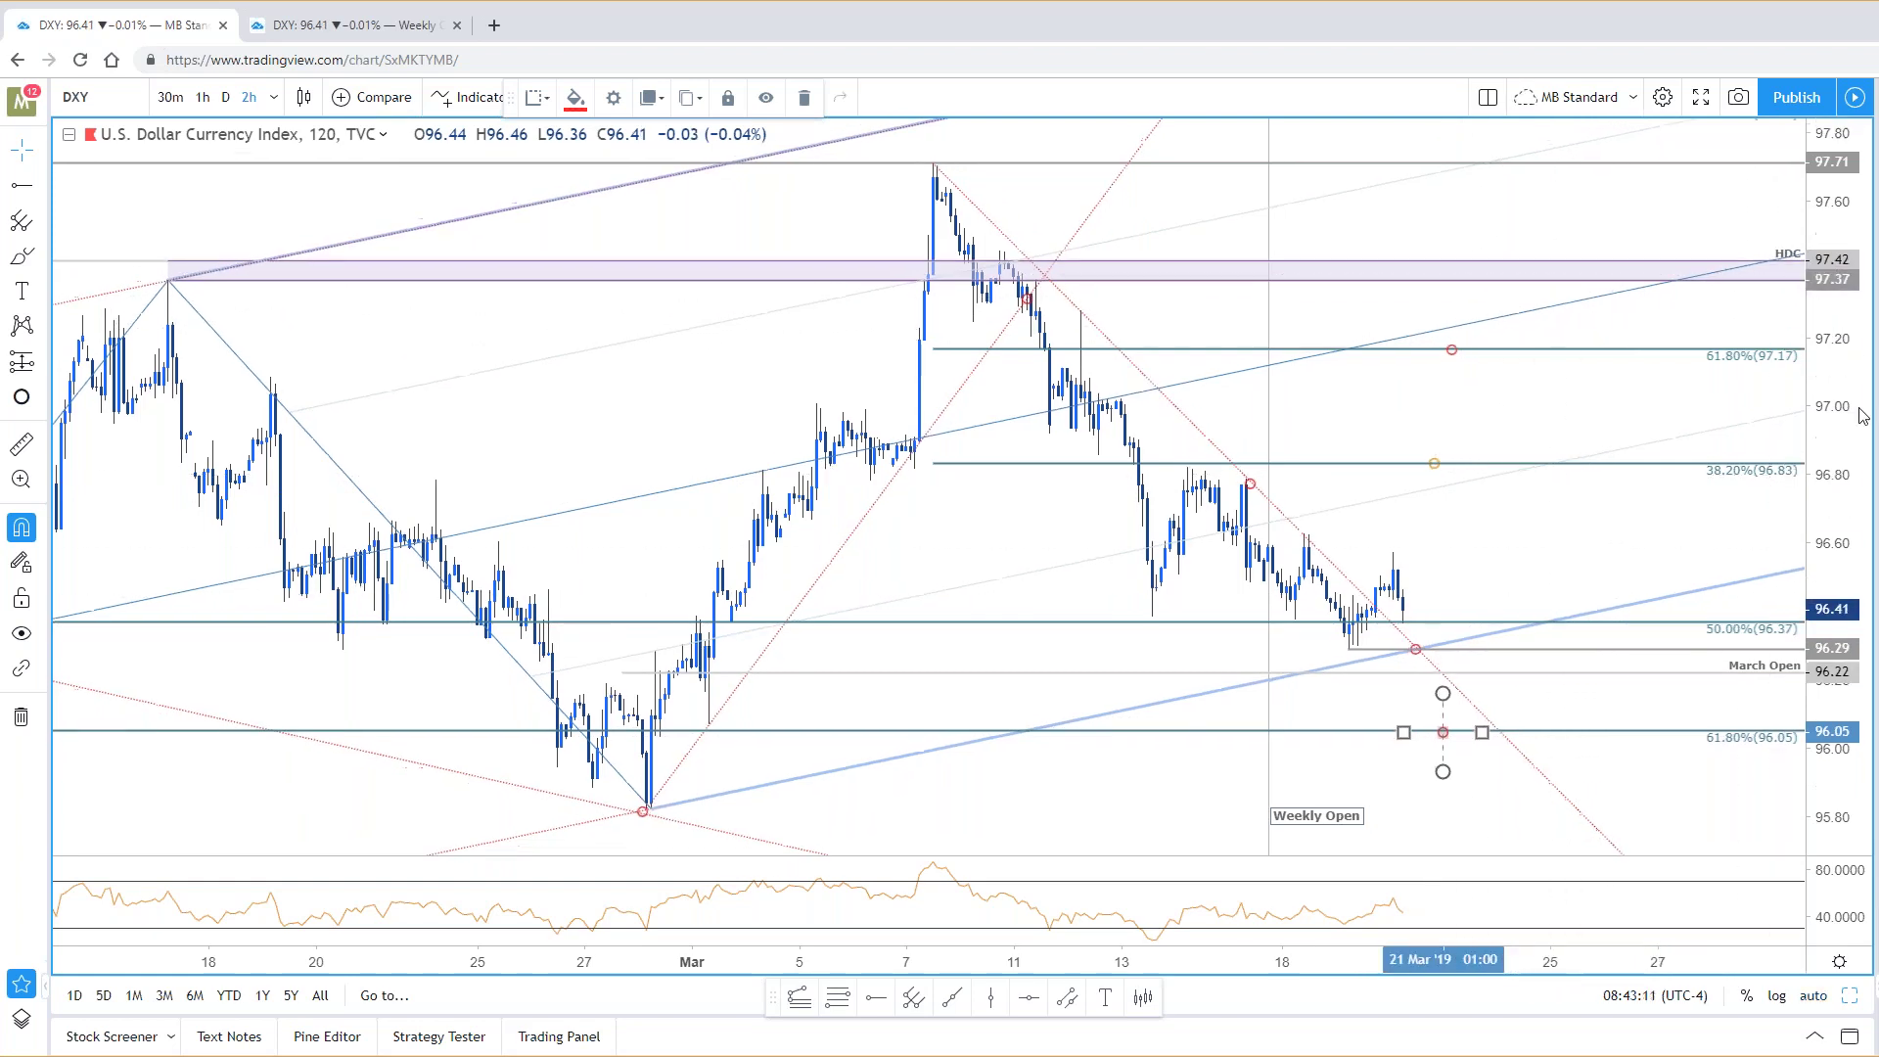
{"action": "left_click_drag", "start_coordinate": [1615, 587], "coordinate": [1517, 587]}
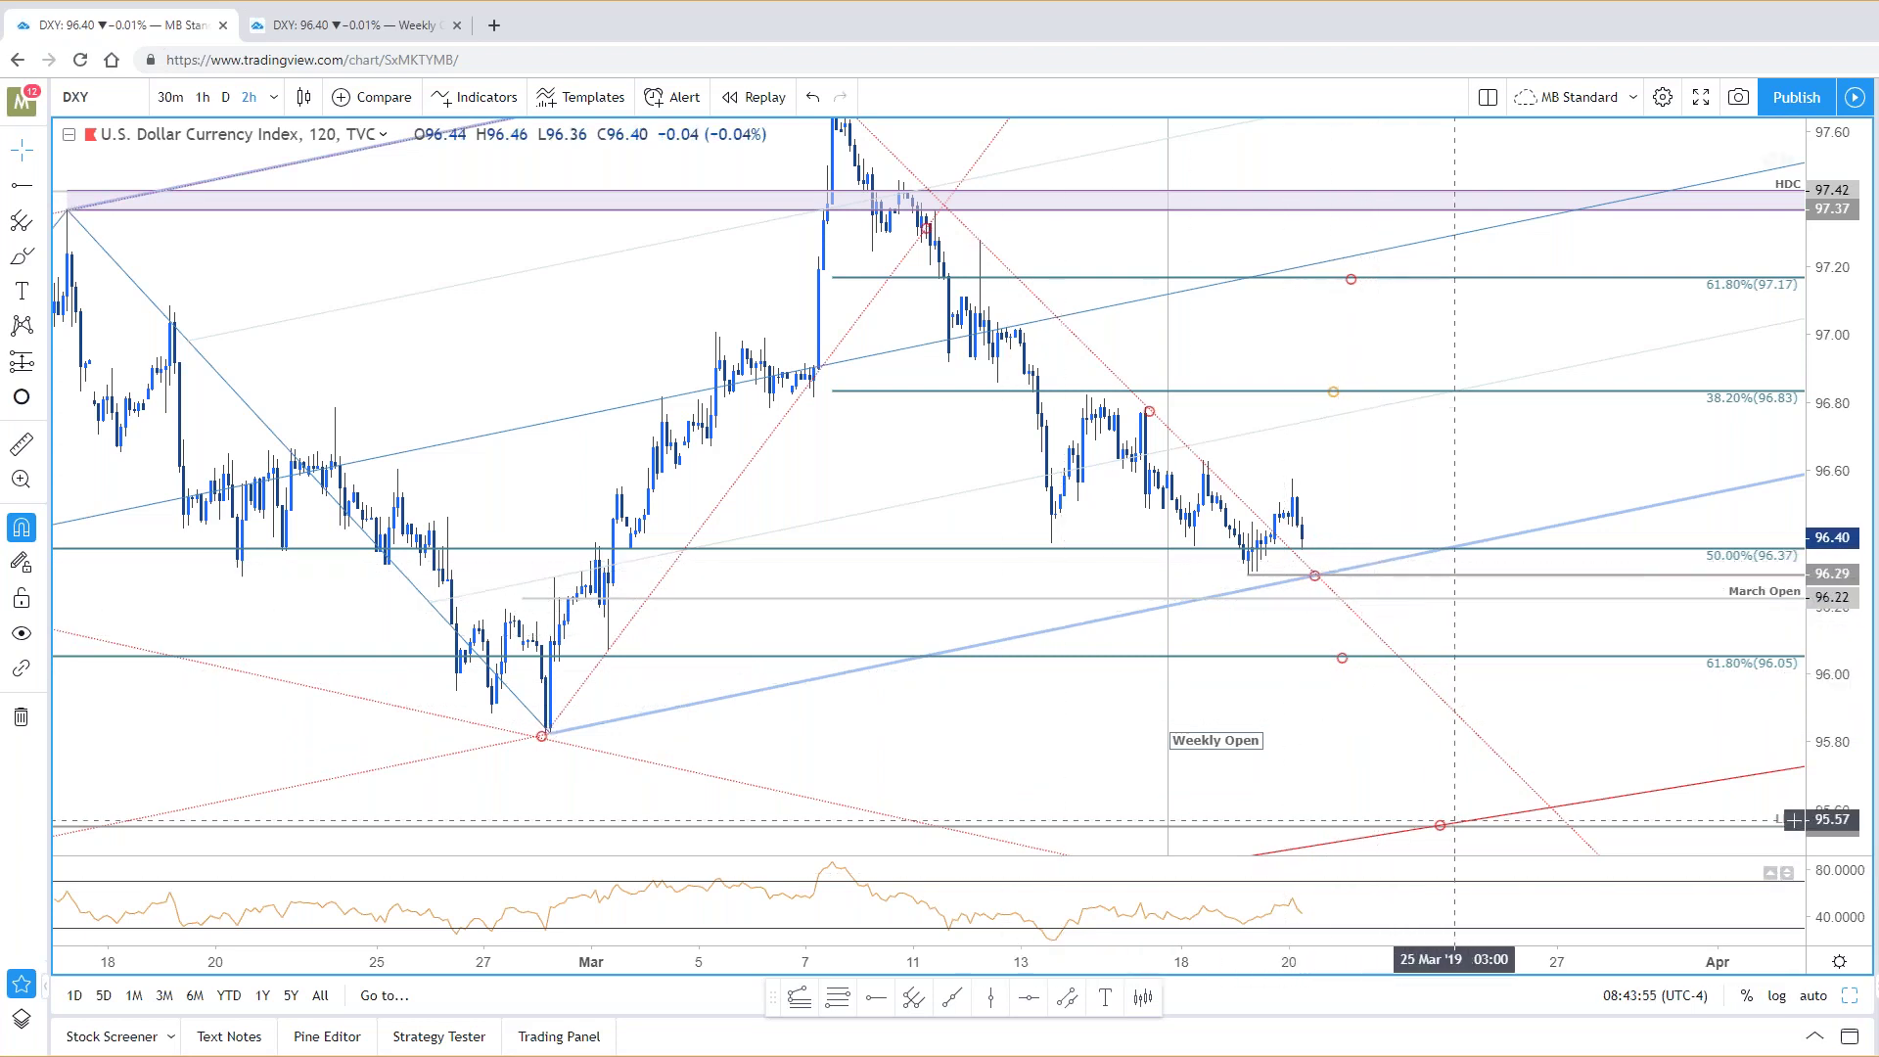
Step: Zoom and pan the 120-minute DXY chart to review prices down to 95.20
{"action": "scroll", "coordinate": [1624, 880], "scroll_direction": "down", "scroll_amount": 4}
{"action": "left_click_drag", "start_coordinate": [1742, 738], "coordinate": [1587, 649]}
{"action": "scroll", "coordinate": [1587, 649], "scroll_direction": "up", "scroll_amount": 3}
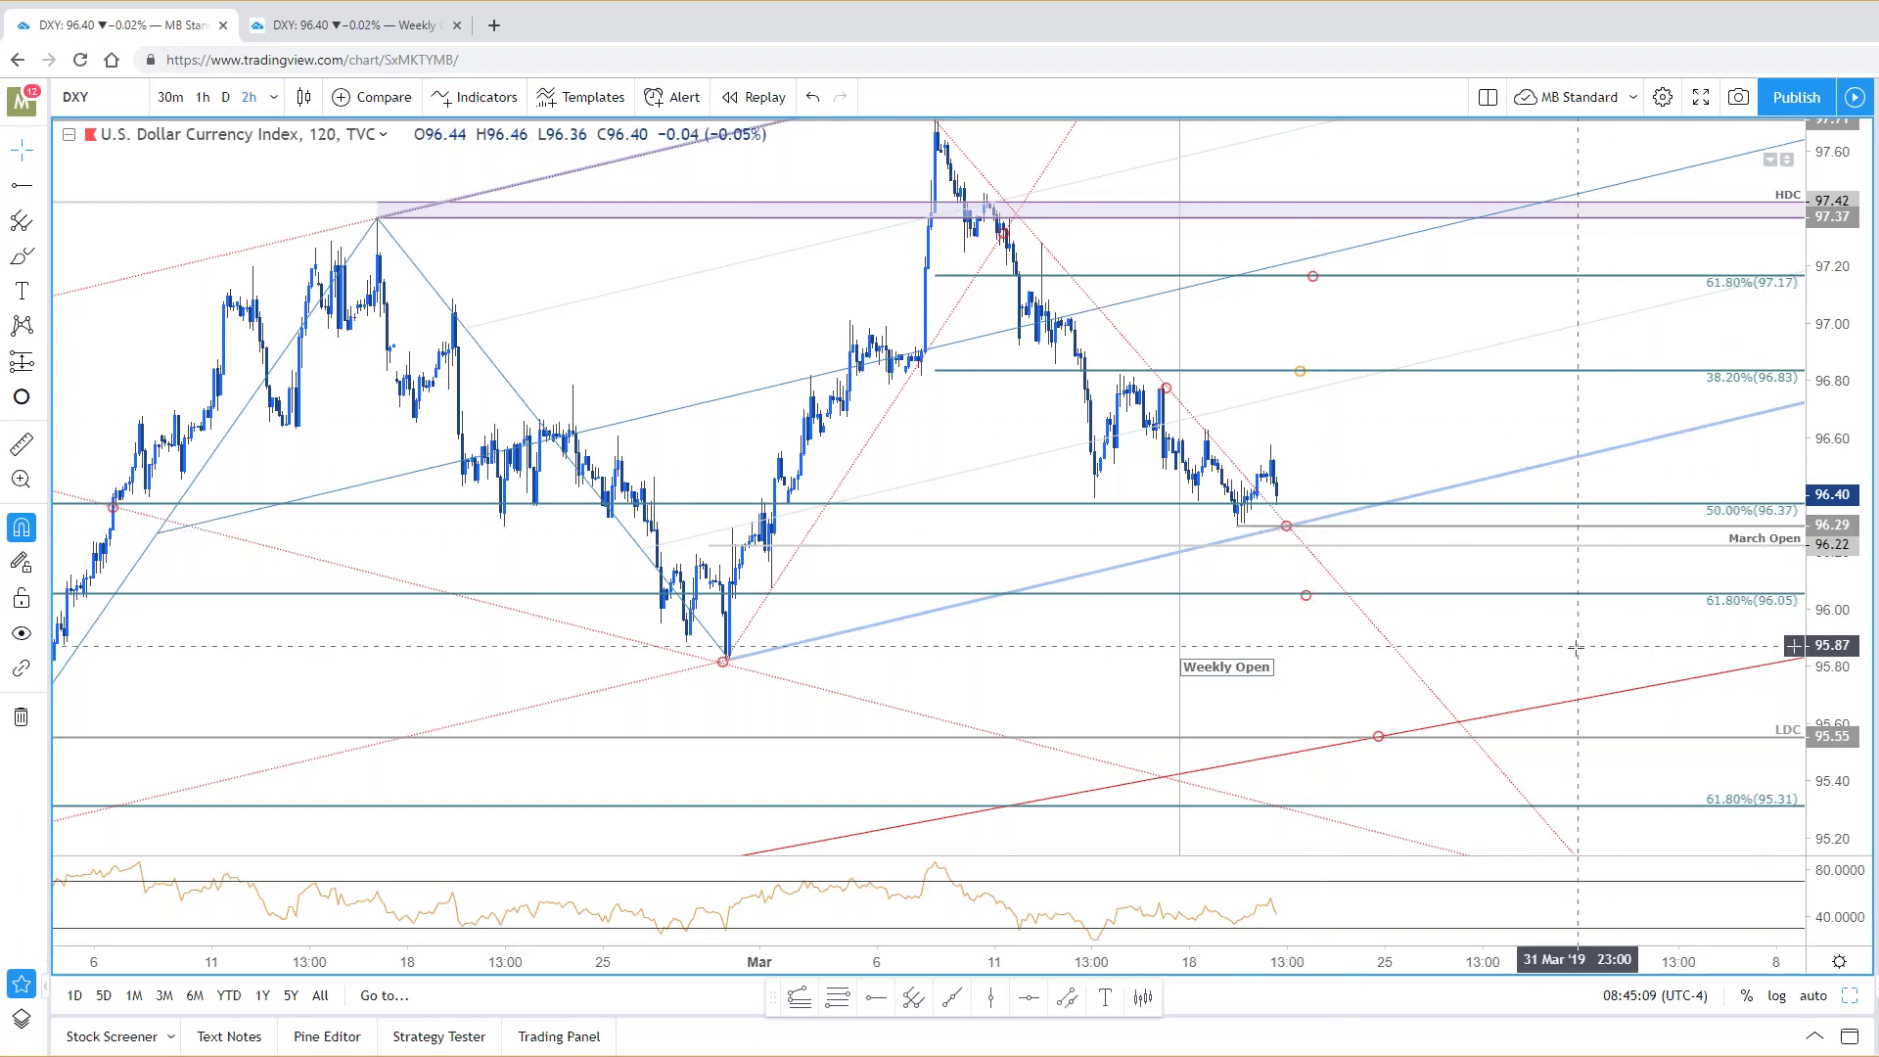
{"action": "scroll", "coordinate": [1579, 641], "scroll_direction": "up", "scroll_amount": 2}
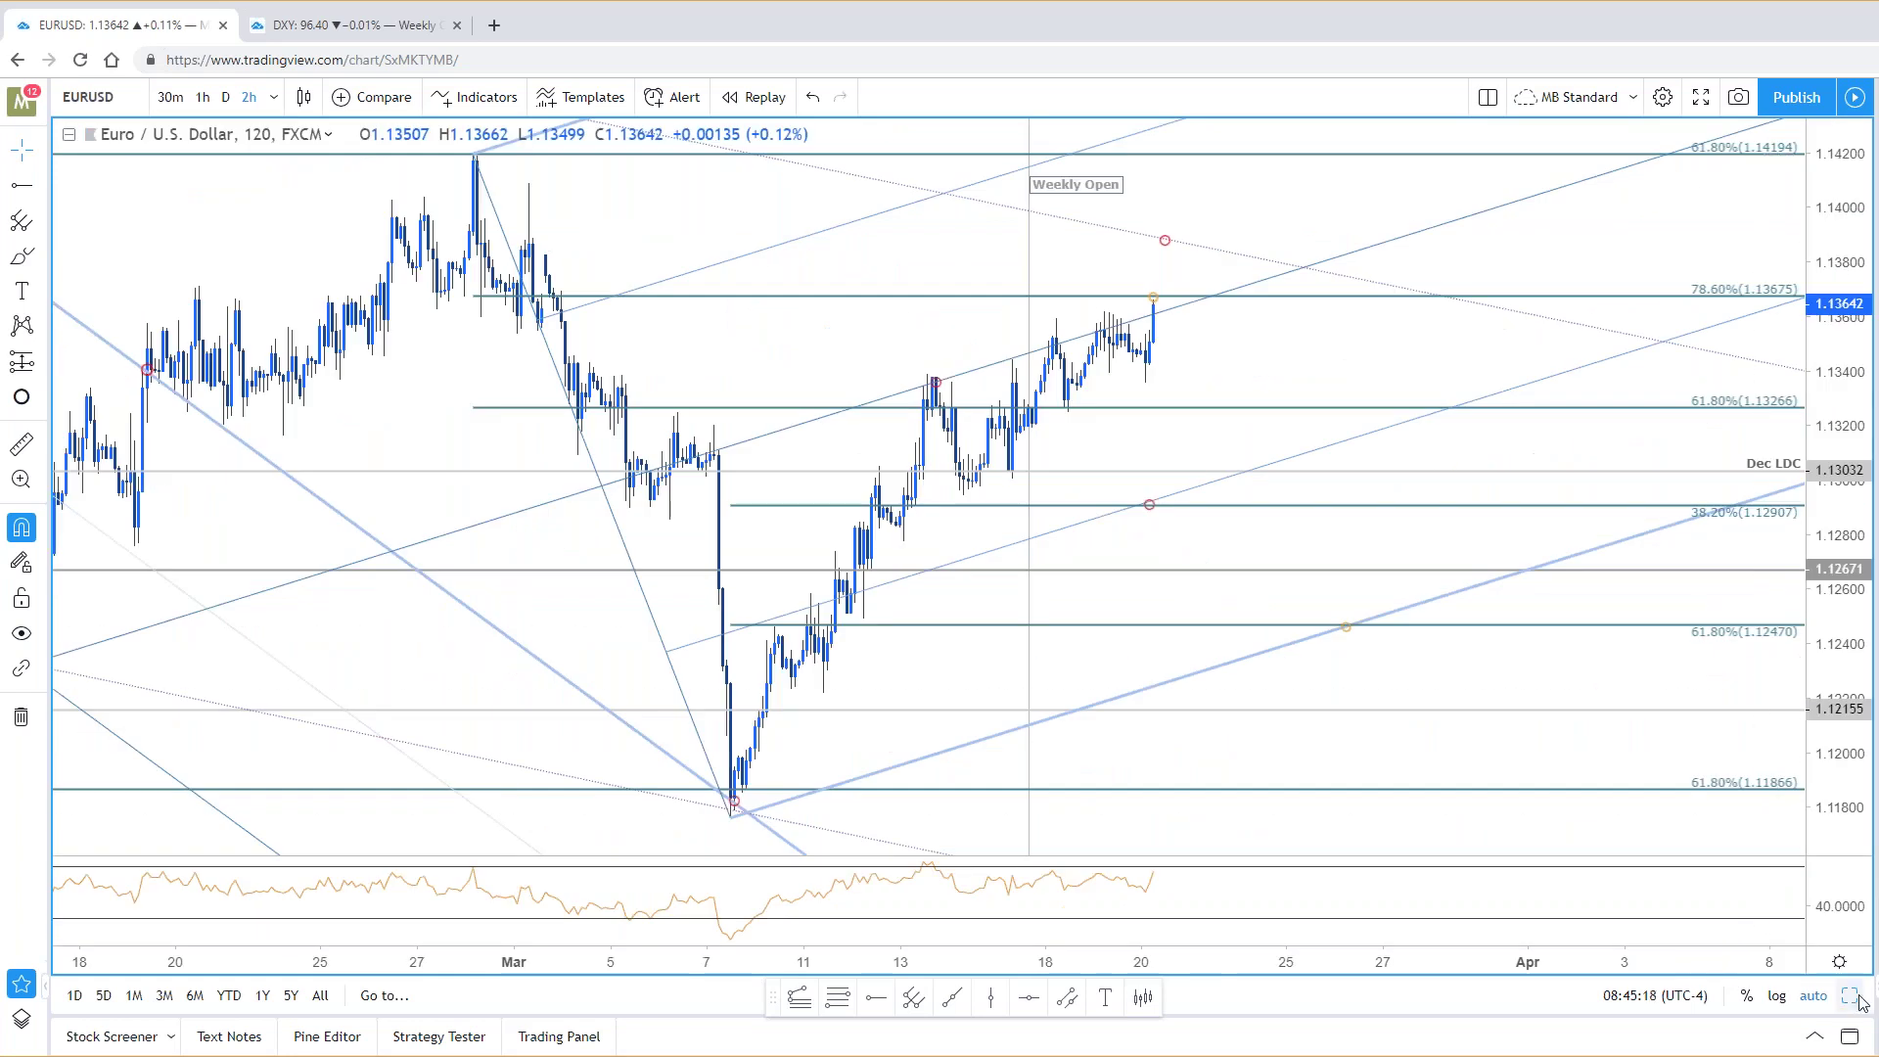
Step: Change the chart symbol to EURUSD, then close the enlarged image in the SB Trade Desk article
{"action": "key", "text": "alt+Return"}
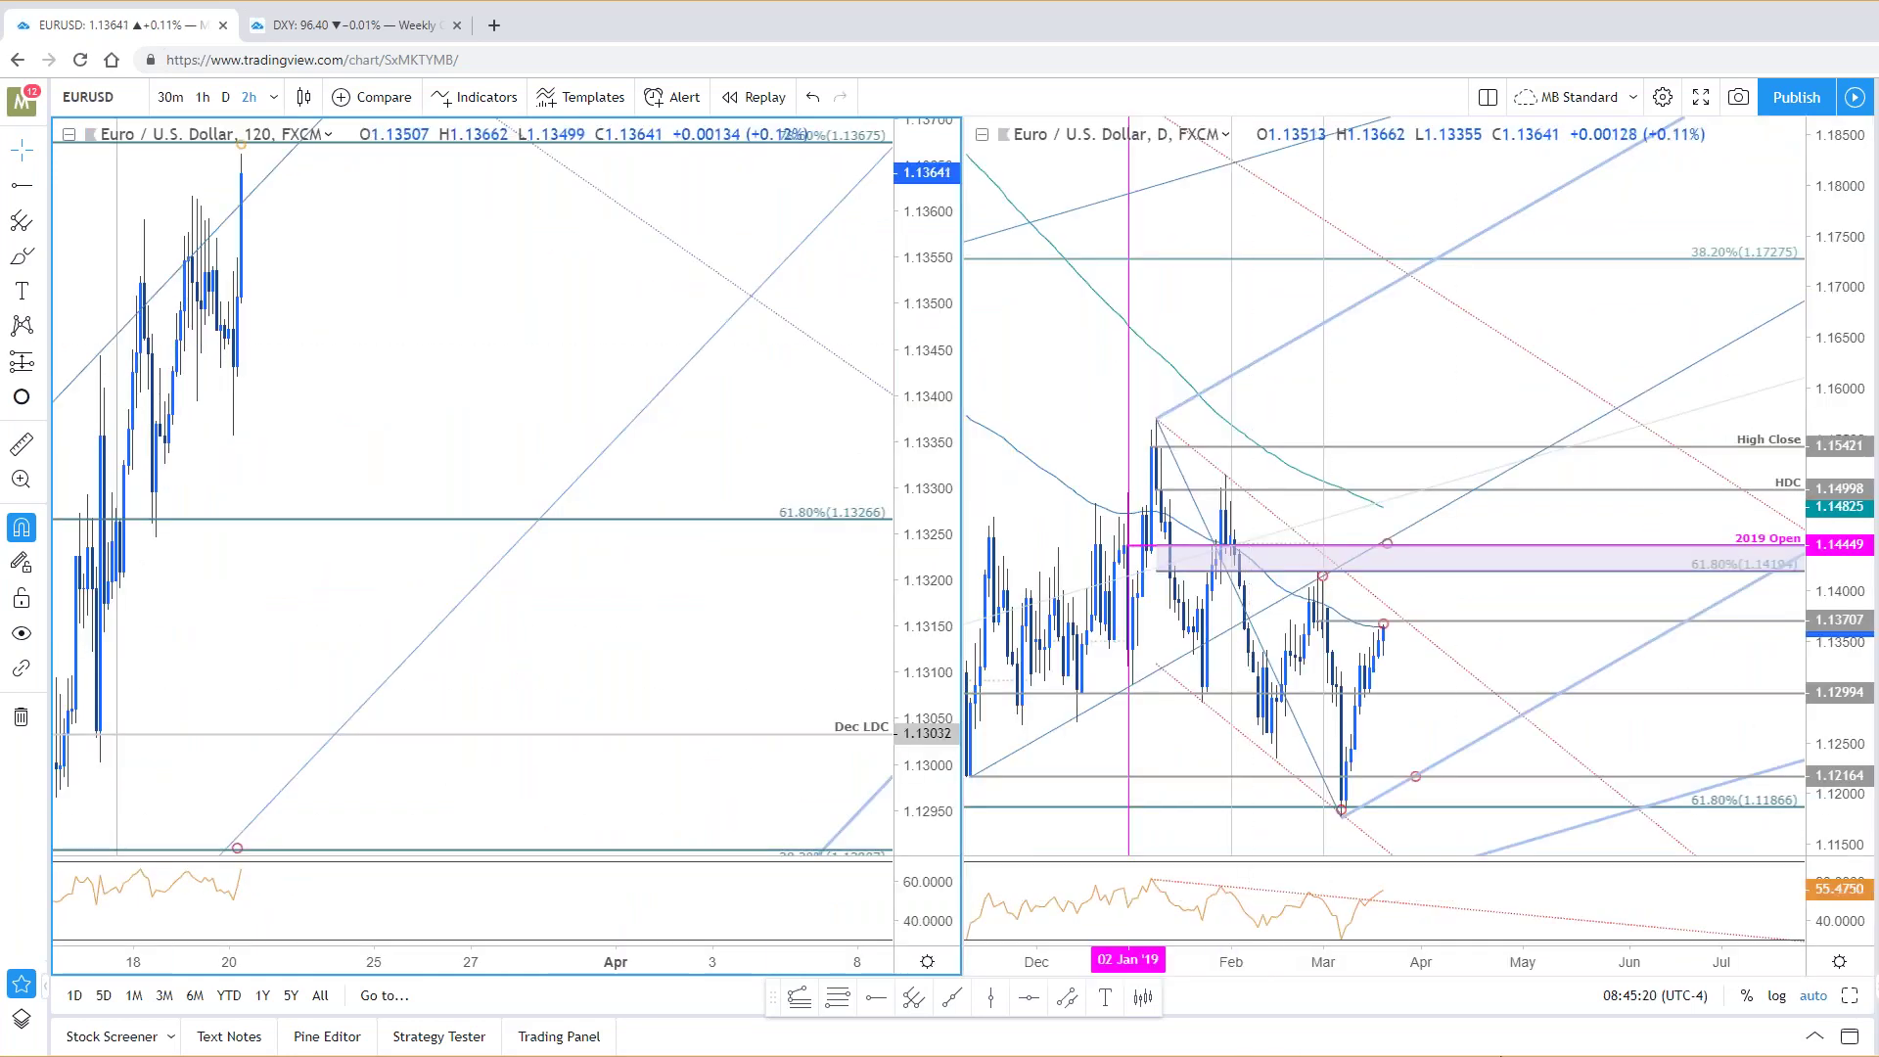
{"action": "key", "text": "alt+Tab"}
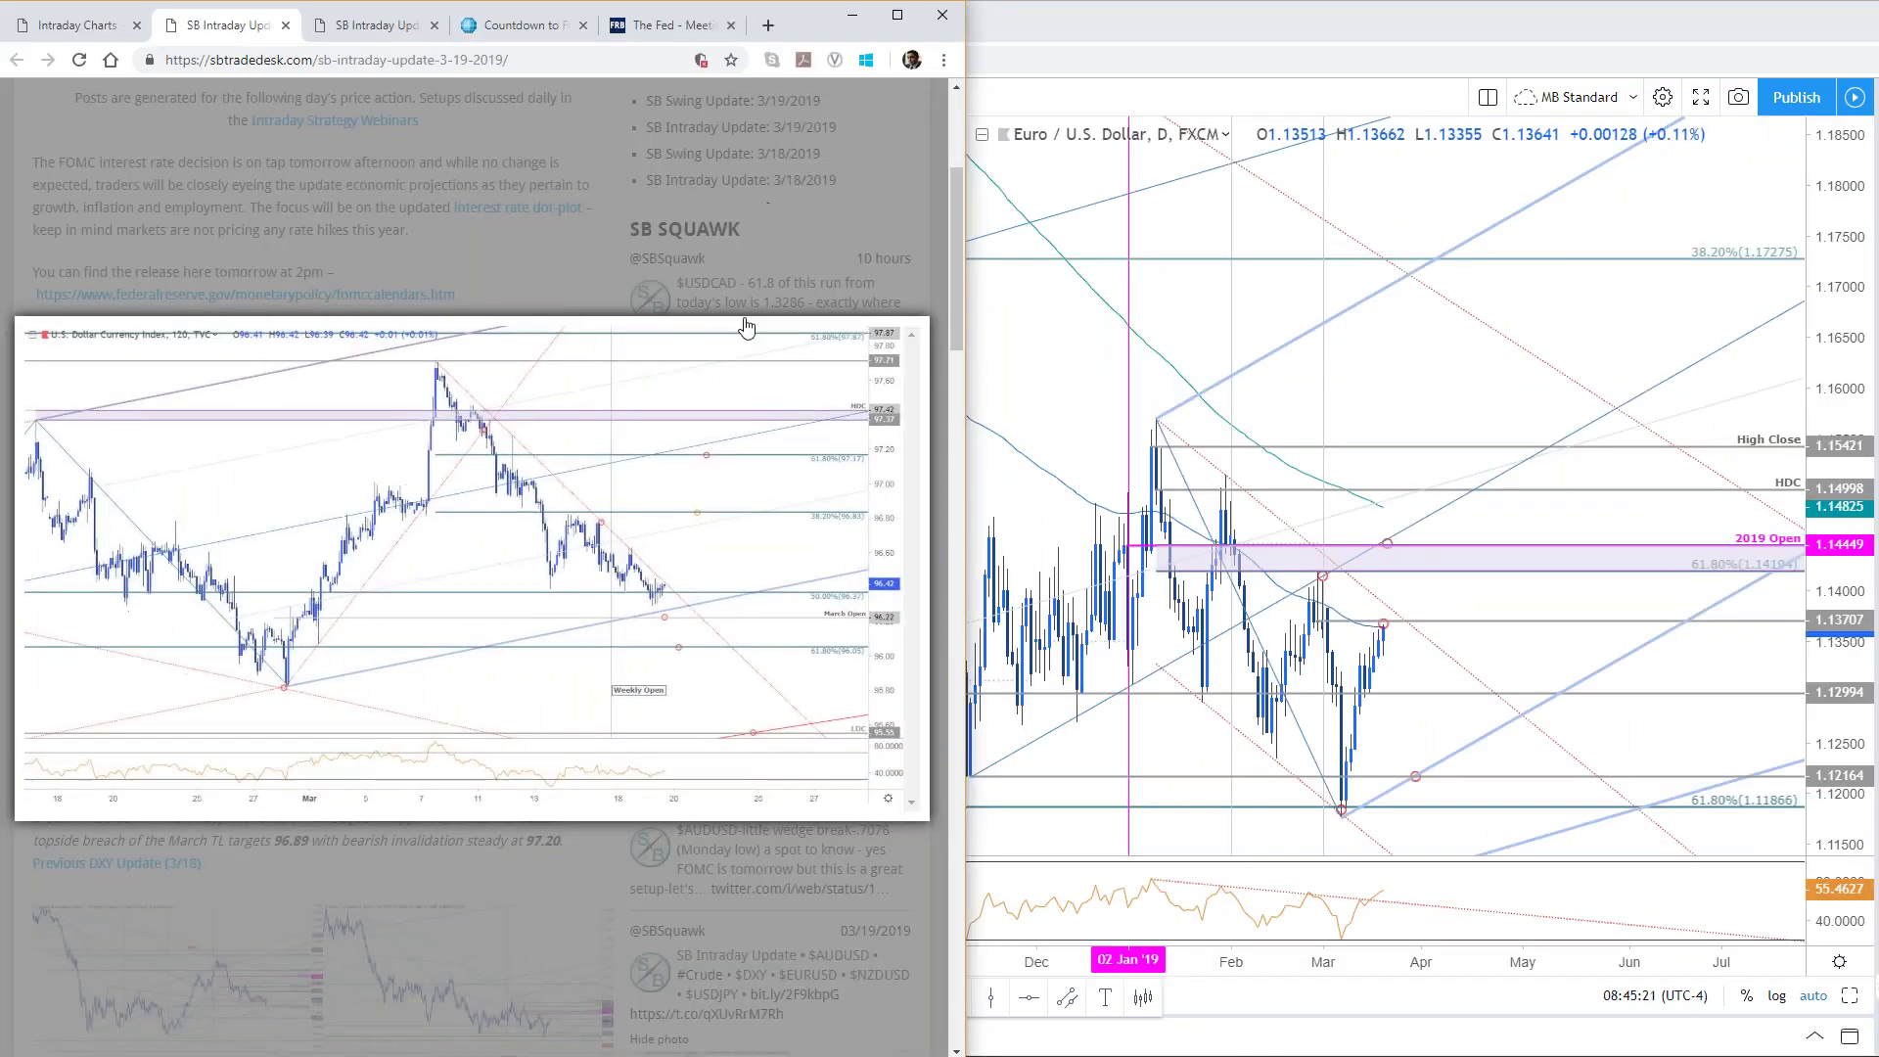
{"action": "left_click", "coordinate": [743, 323]}
Step: Enlarge the article's EURUSD Weekly chart, then return to TradingView's EURUSD weekly chart
{"action": "scroll", "coordinate": [362, 583], "scroll_direction": "down", "scroll_amount": 7}
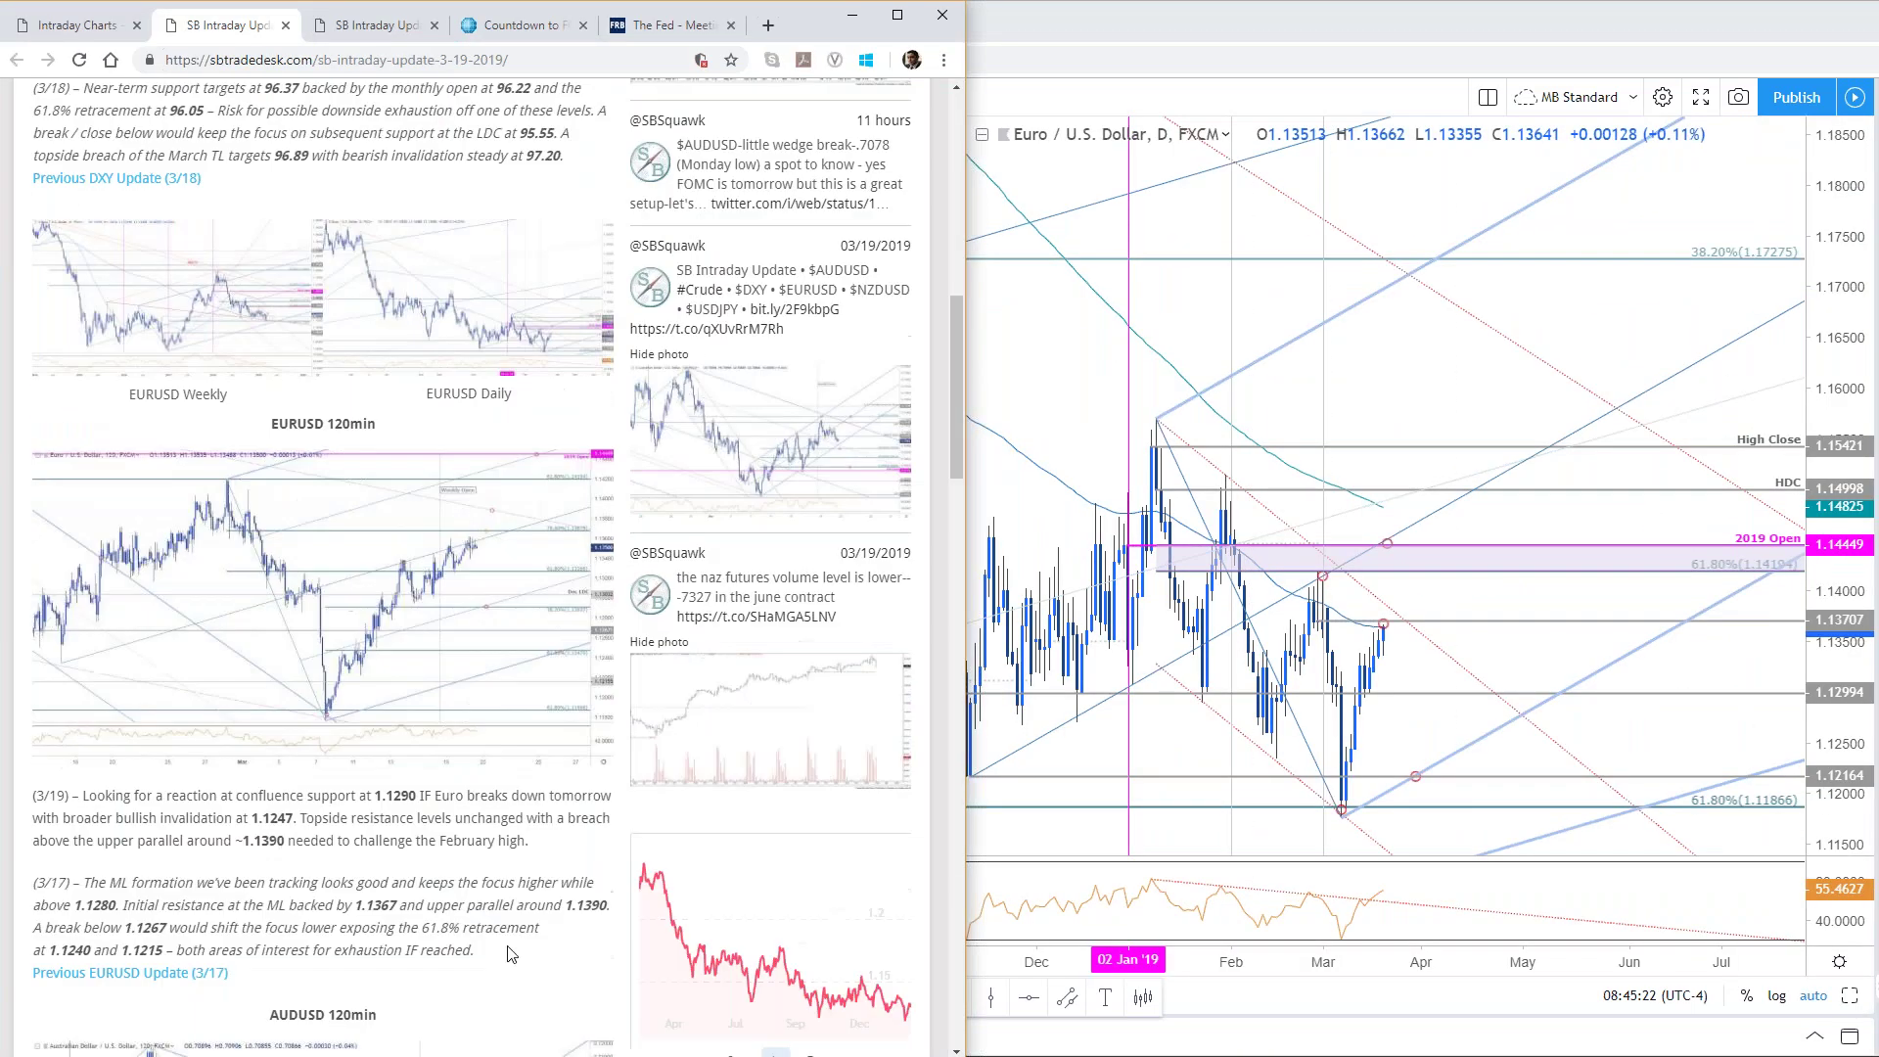
{"action": "left_click", "coordinate": [231, 341]}
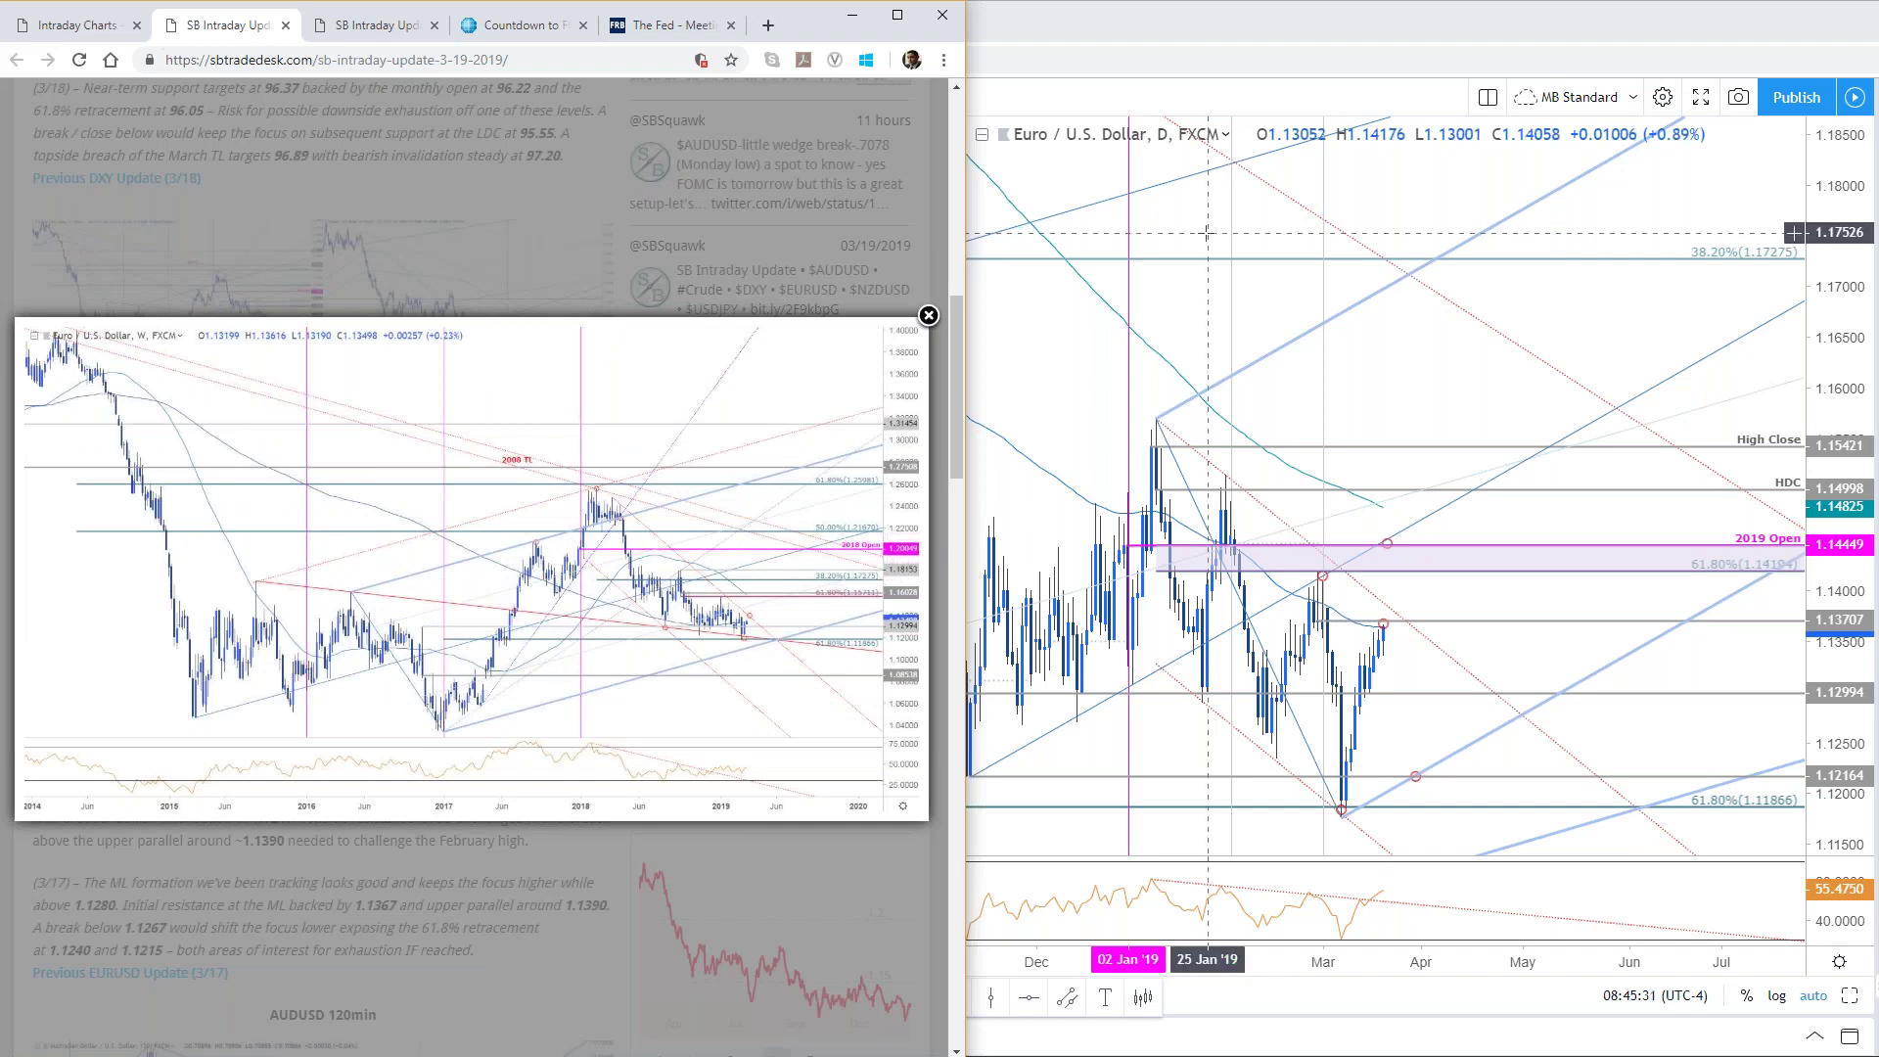
{"action": "key", "text": "alt+Tab"}
{"action": "left_click", "coordinate": [333, 27]}
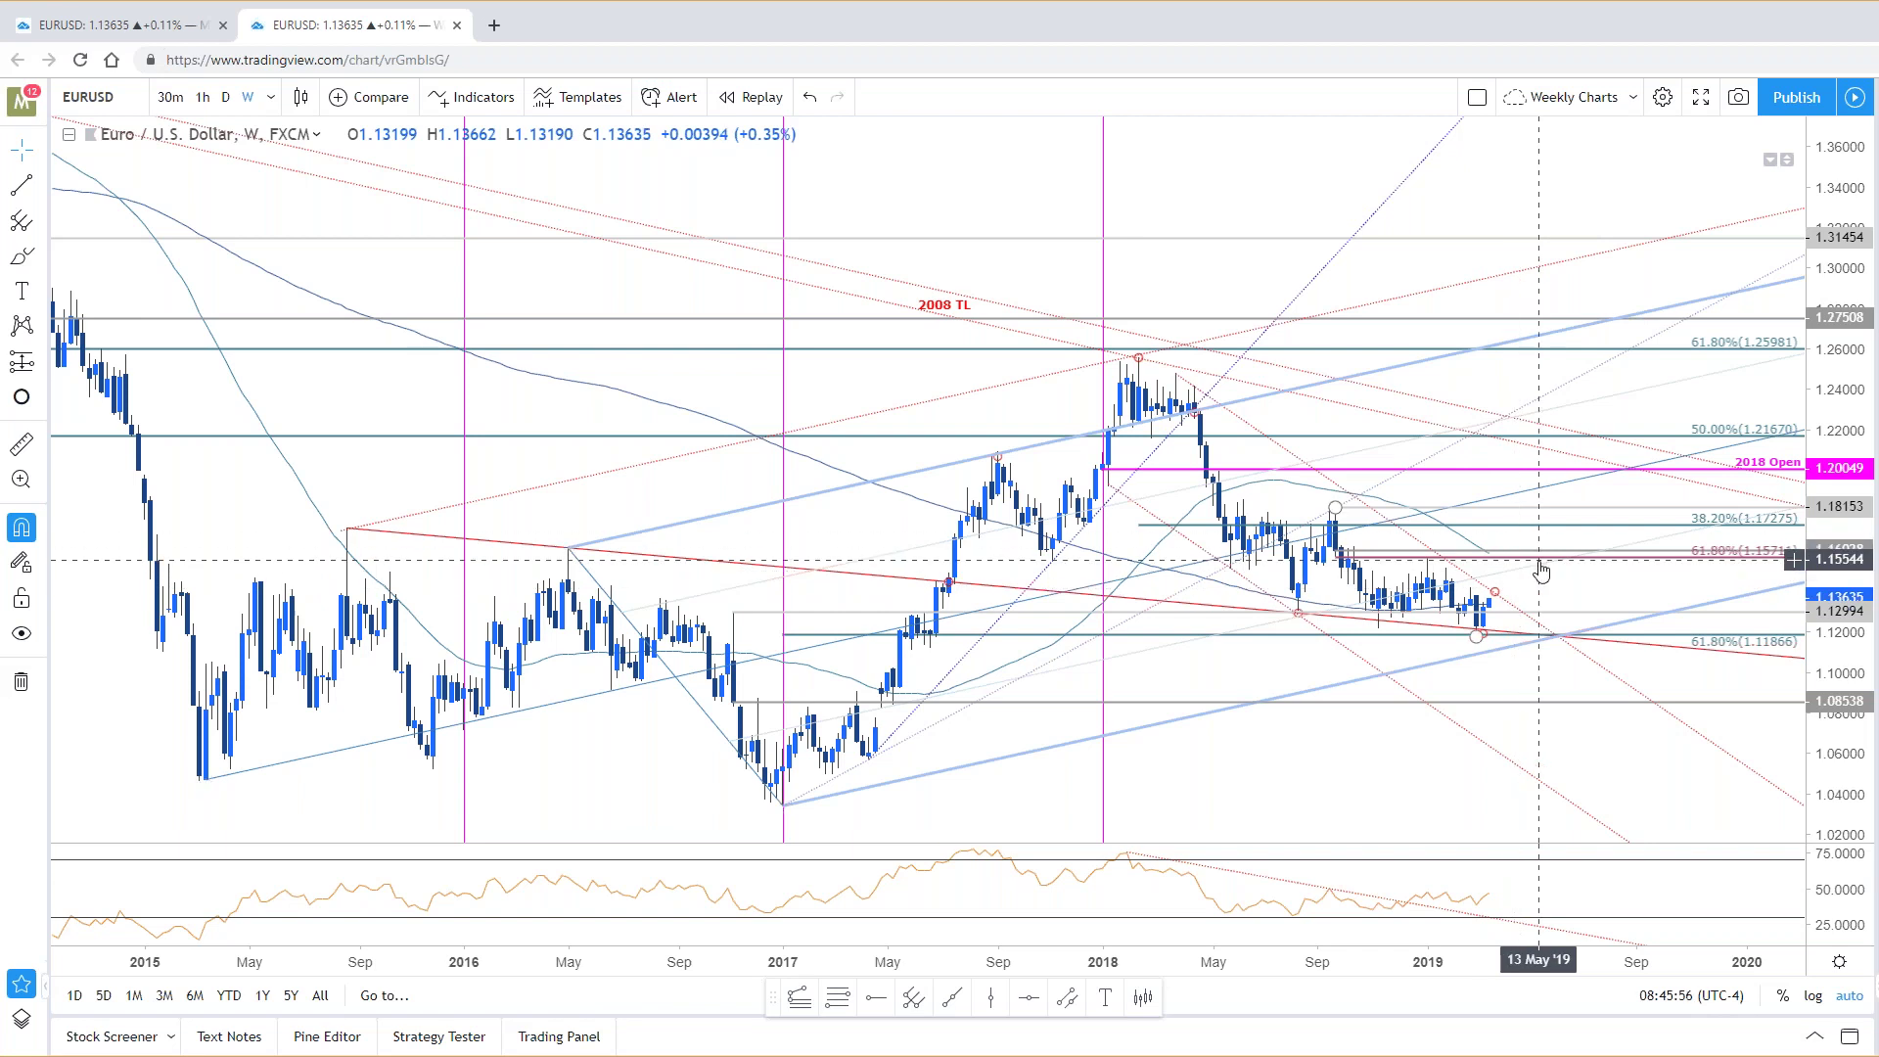
Step: Pan the weekly EURUSD chart, then open the 120-minute/daily layout with the daily chart maximized
{"action": "scroll", "coordinate": [1536, 587], "scroll_direction": "down", "scroll_amount": 3}
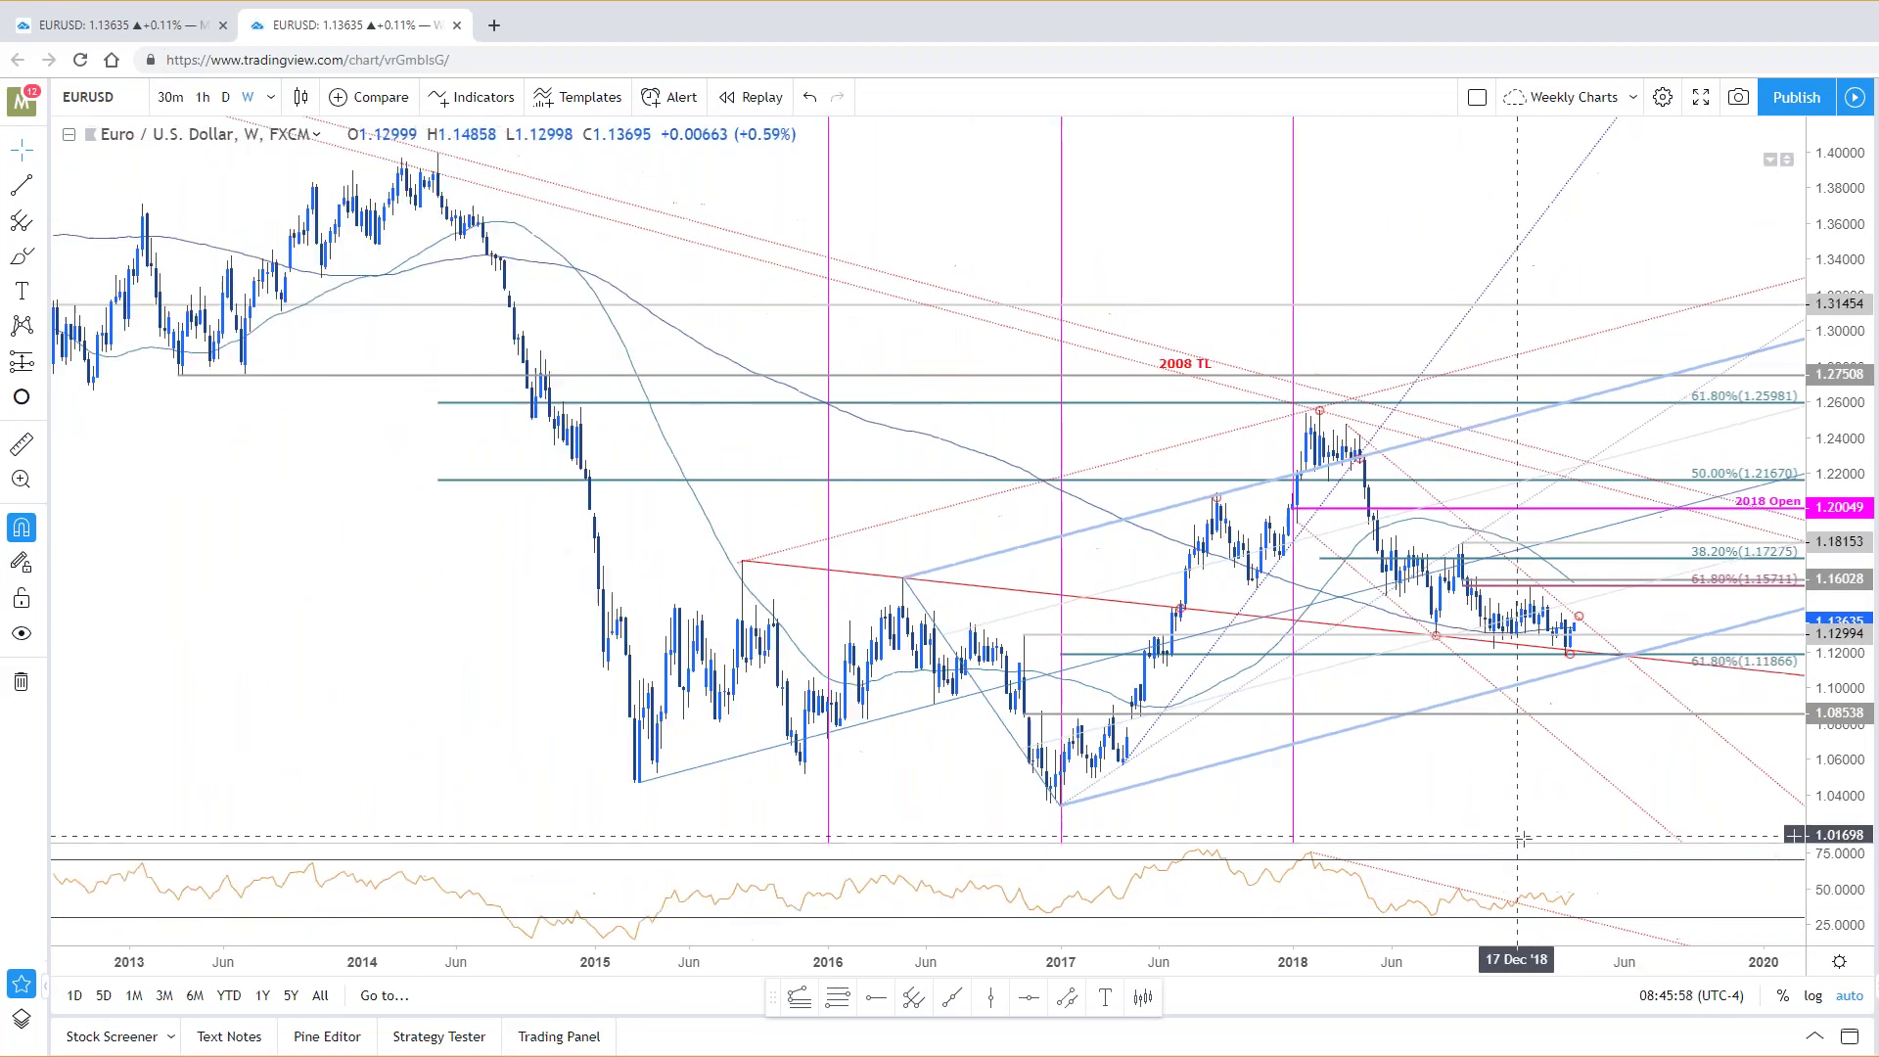
{"action": "left_click_drag", "start_coordinate": [1521, 832], "coordinate": [1448, 832]}
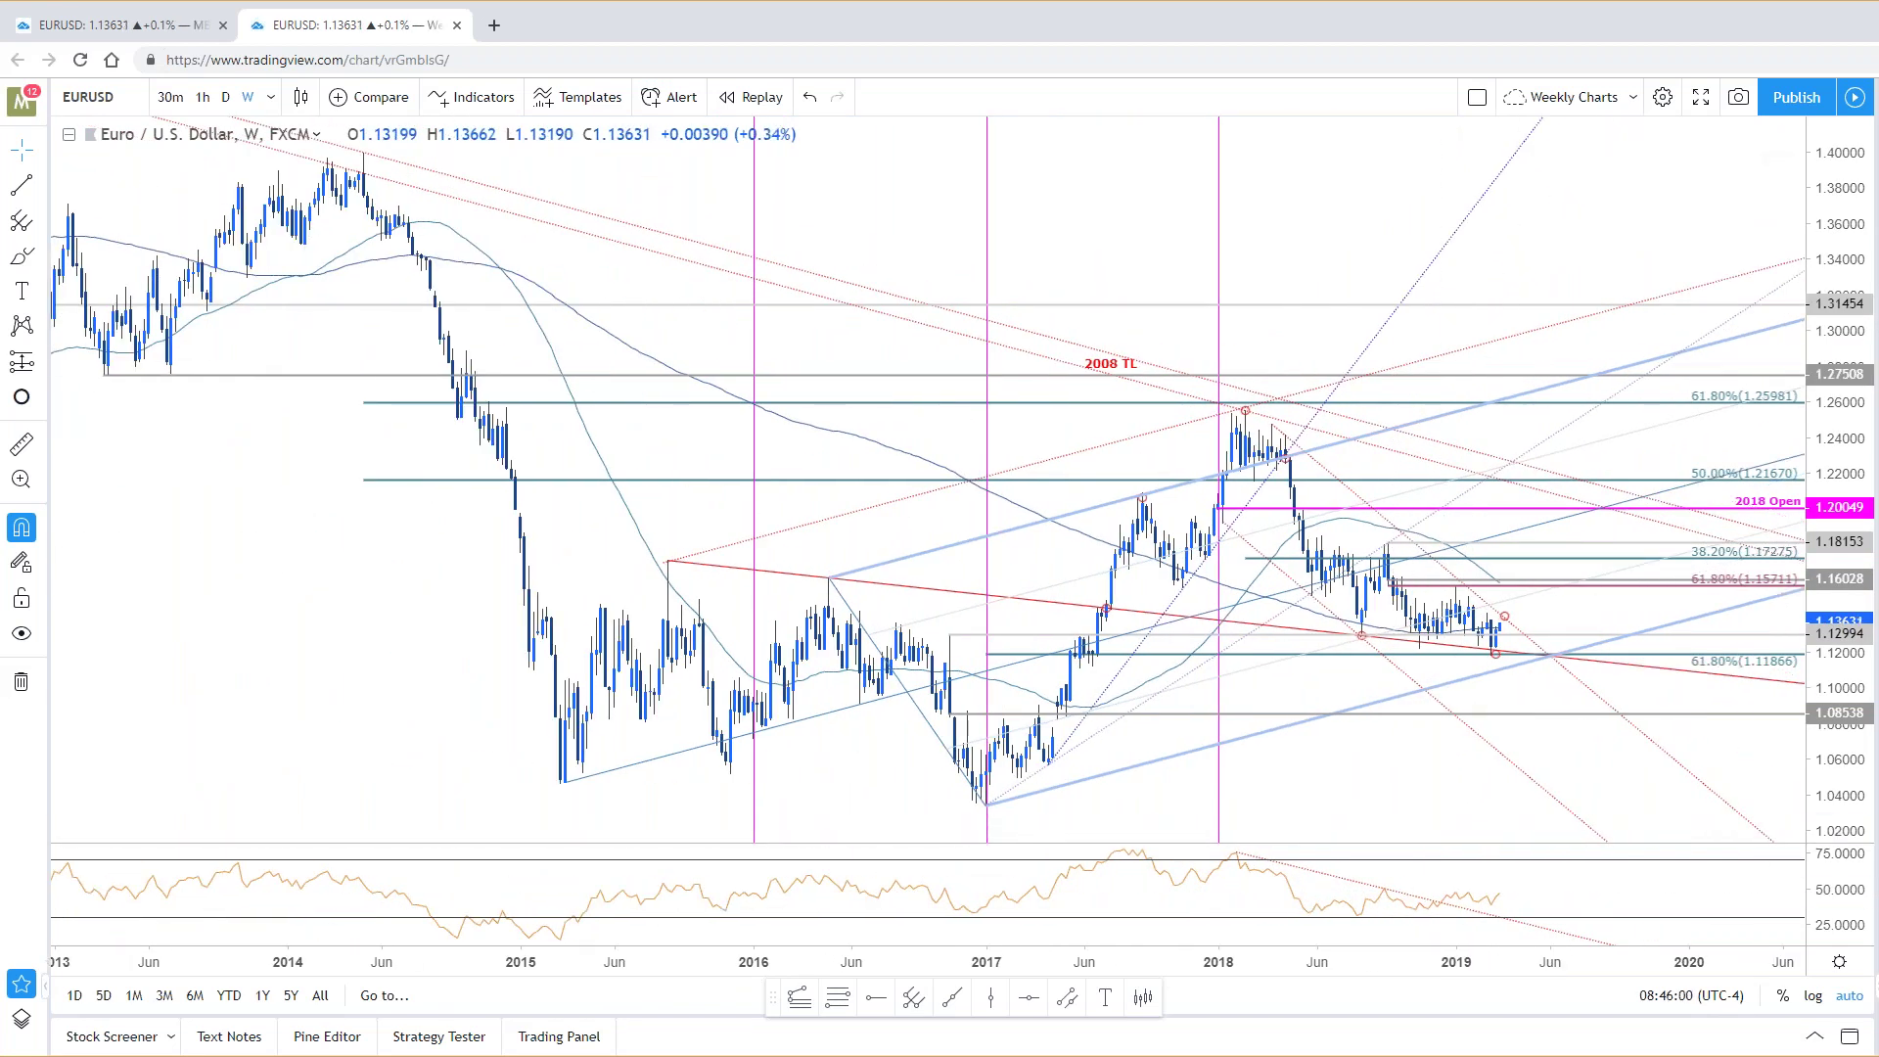
{"action": "left_click", "coordinate": [112, 24]}
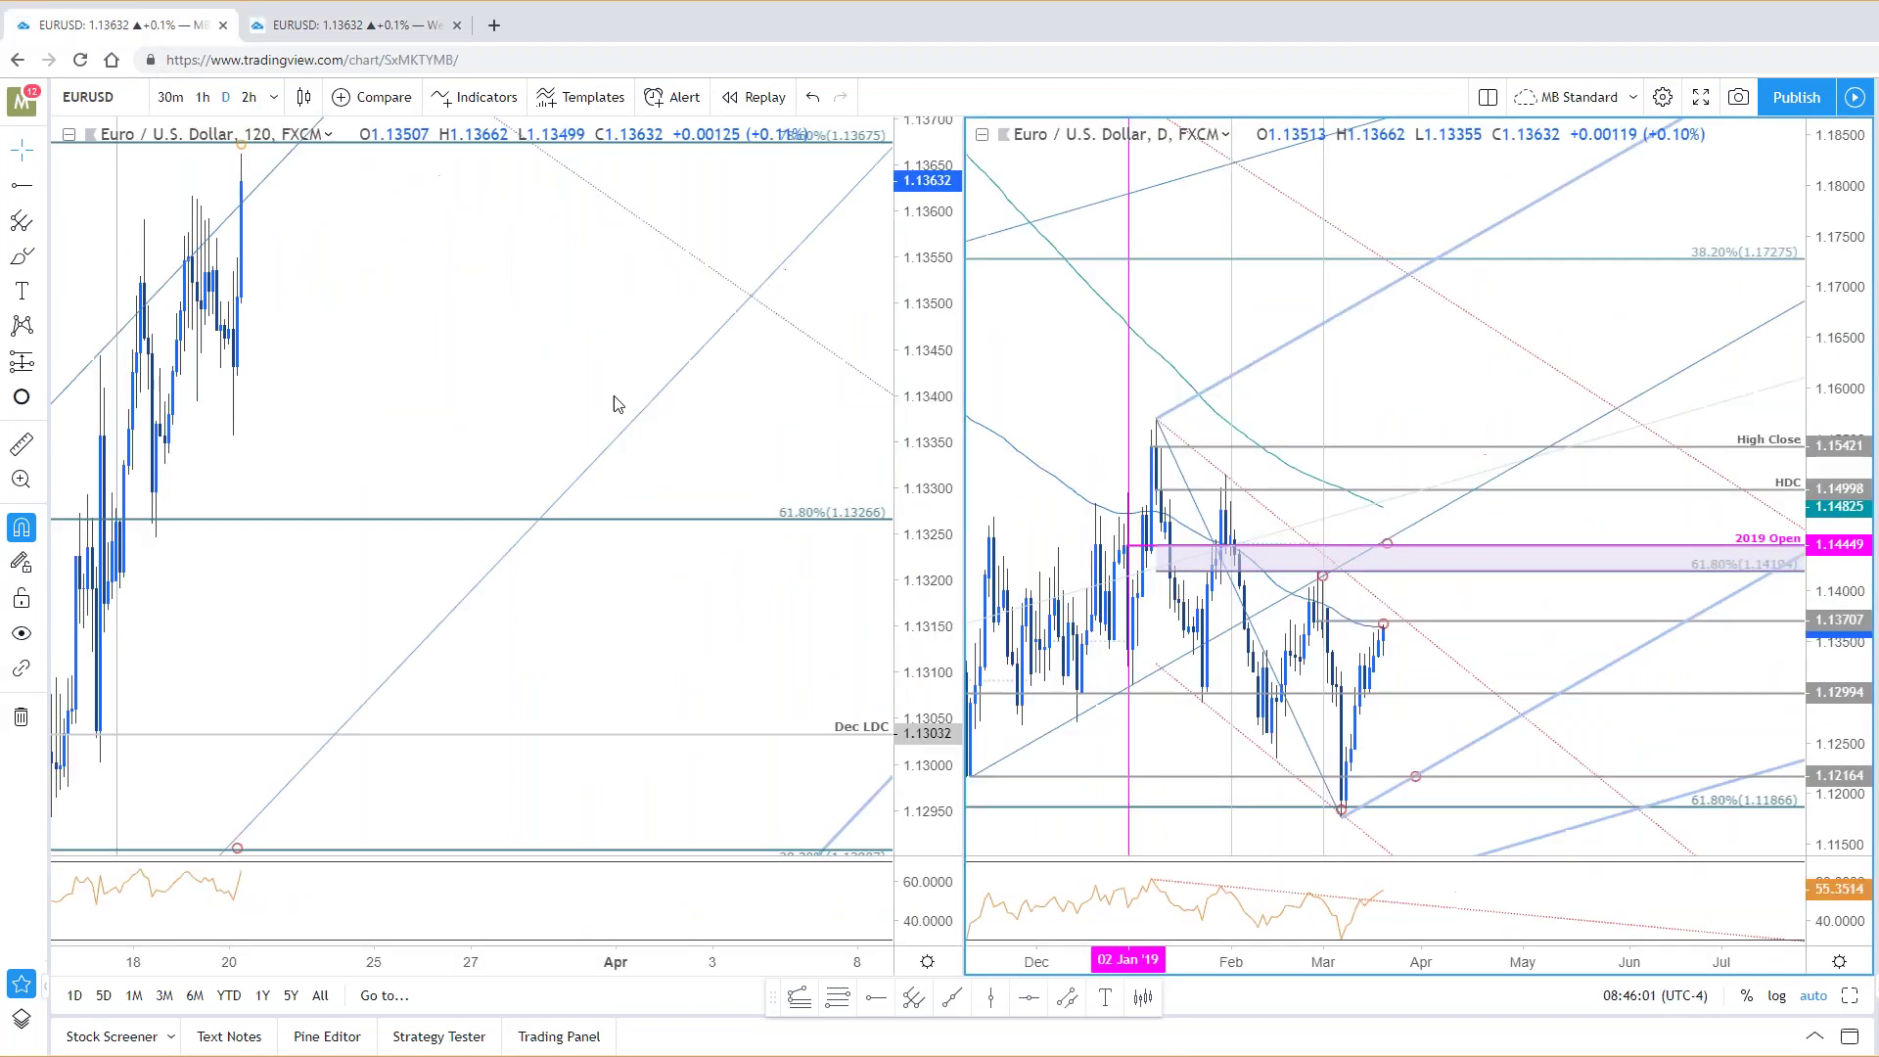
{"action": "left_click", "coordinate": [1852, 995]}
Step: Zoom and pan the daily EURUSD chart back to early 2018, then restore the two-chart layout
{"action": "left_click_drag", "start_coordinate": [1846, 543], "coordinate": [1597, 273]}
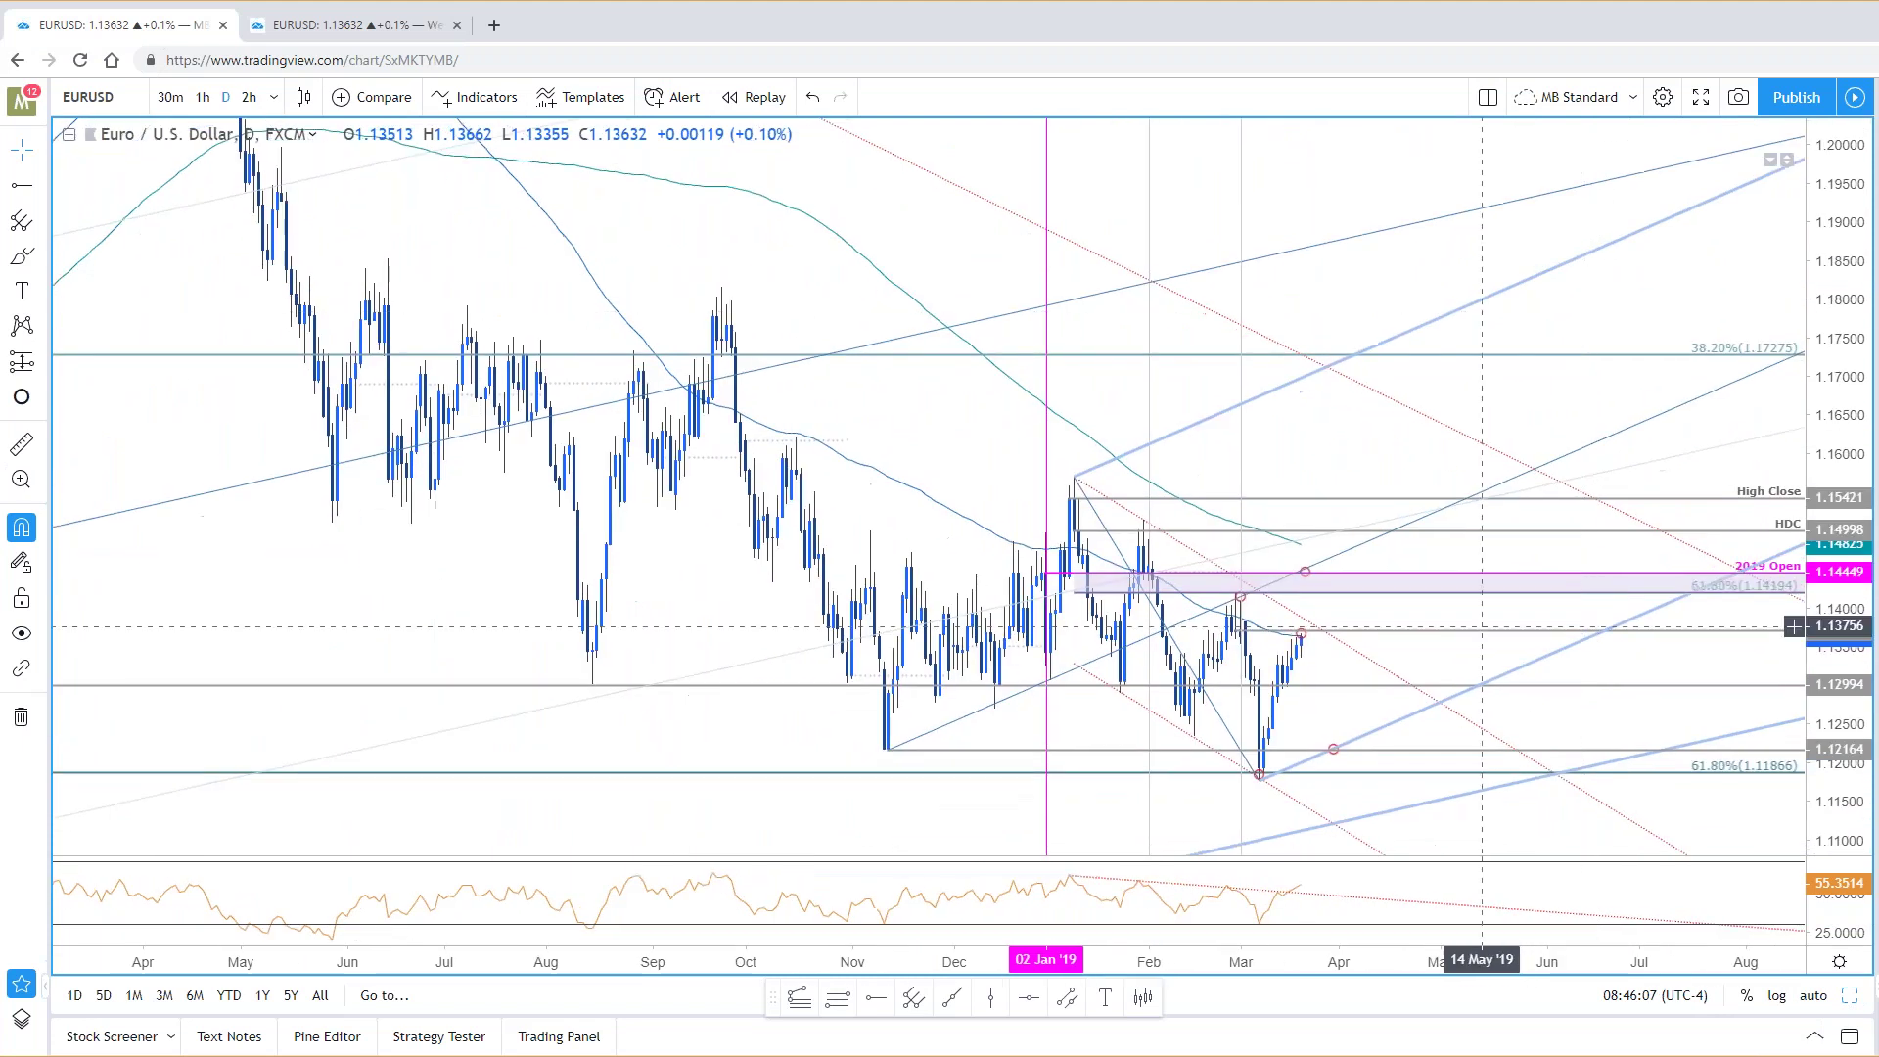
{"action": "scroll", "coordinate": [1342, 802], "scroll_direction": "up", "scroll_amount": 1}
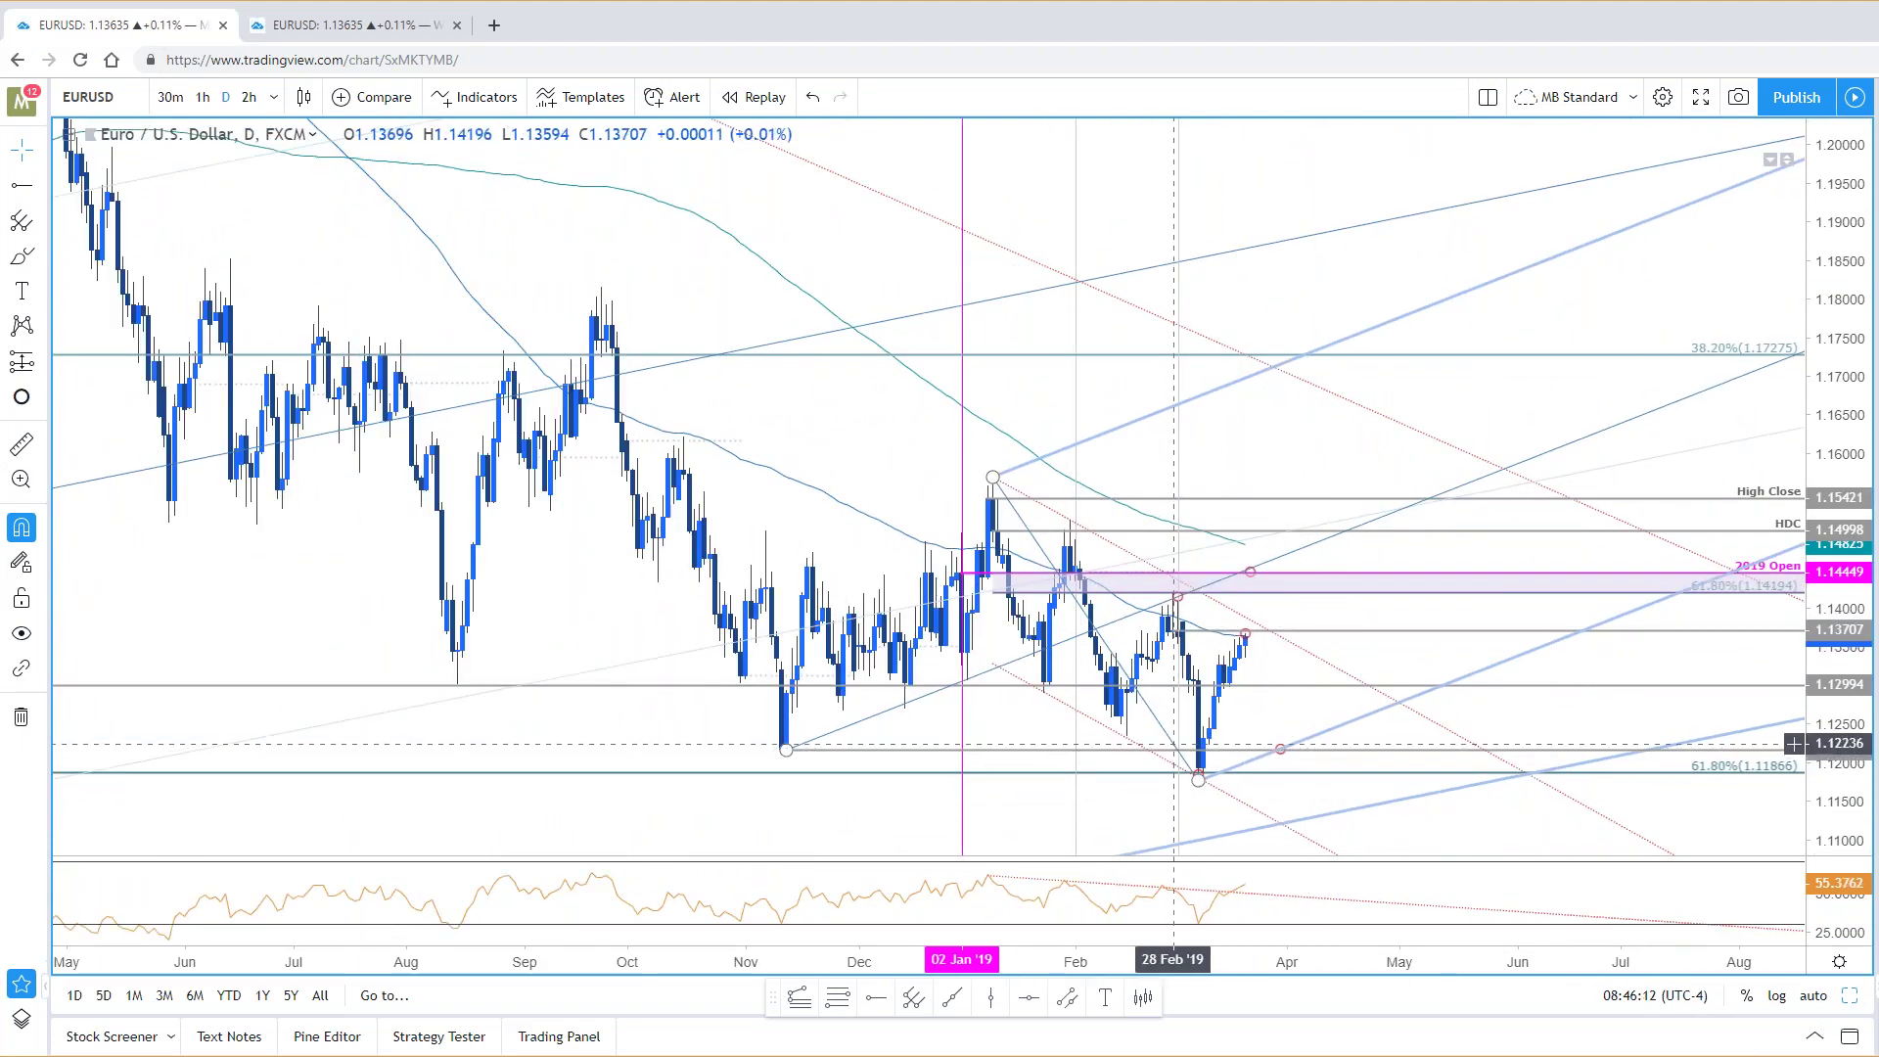
{"action": "left_click", "coordinate": [1173, 632]}
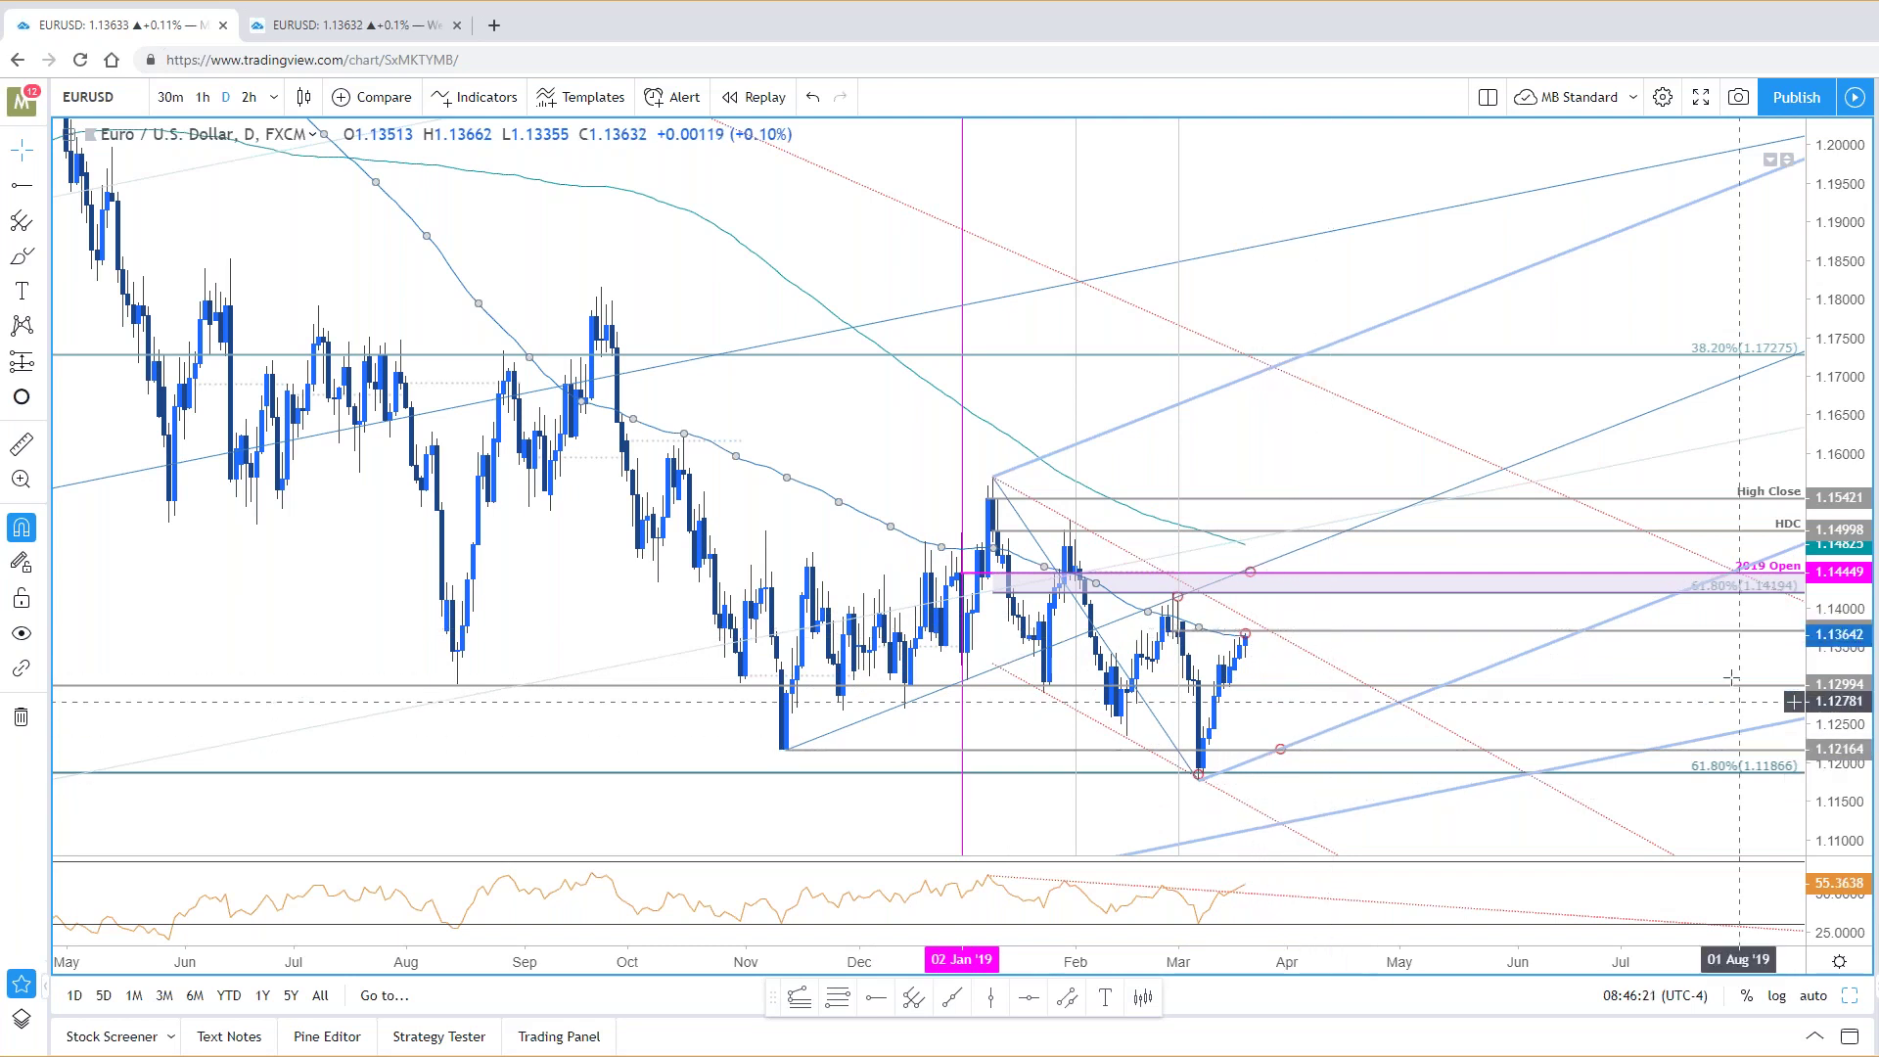
{"action": "left_click_drag", "start_coordinate": [1818, 577], "coordinate": [1818, 516]}
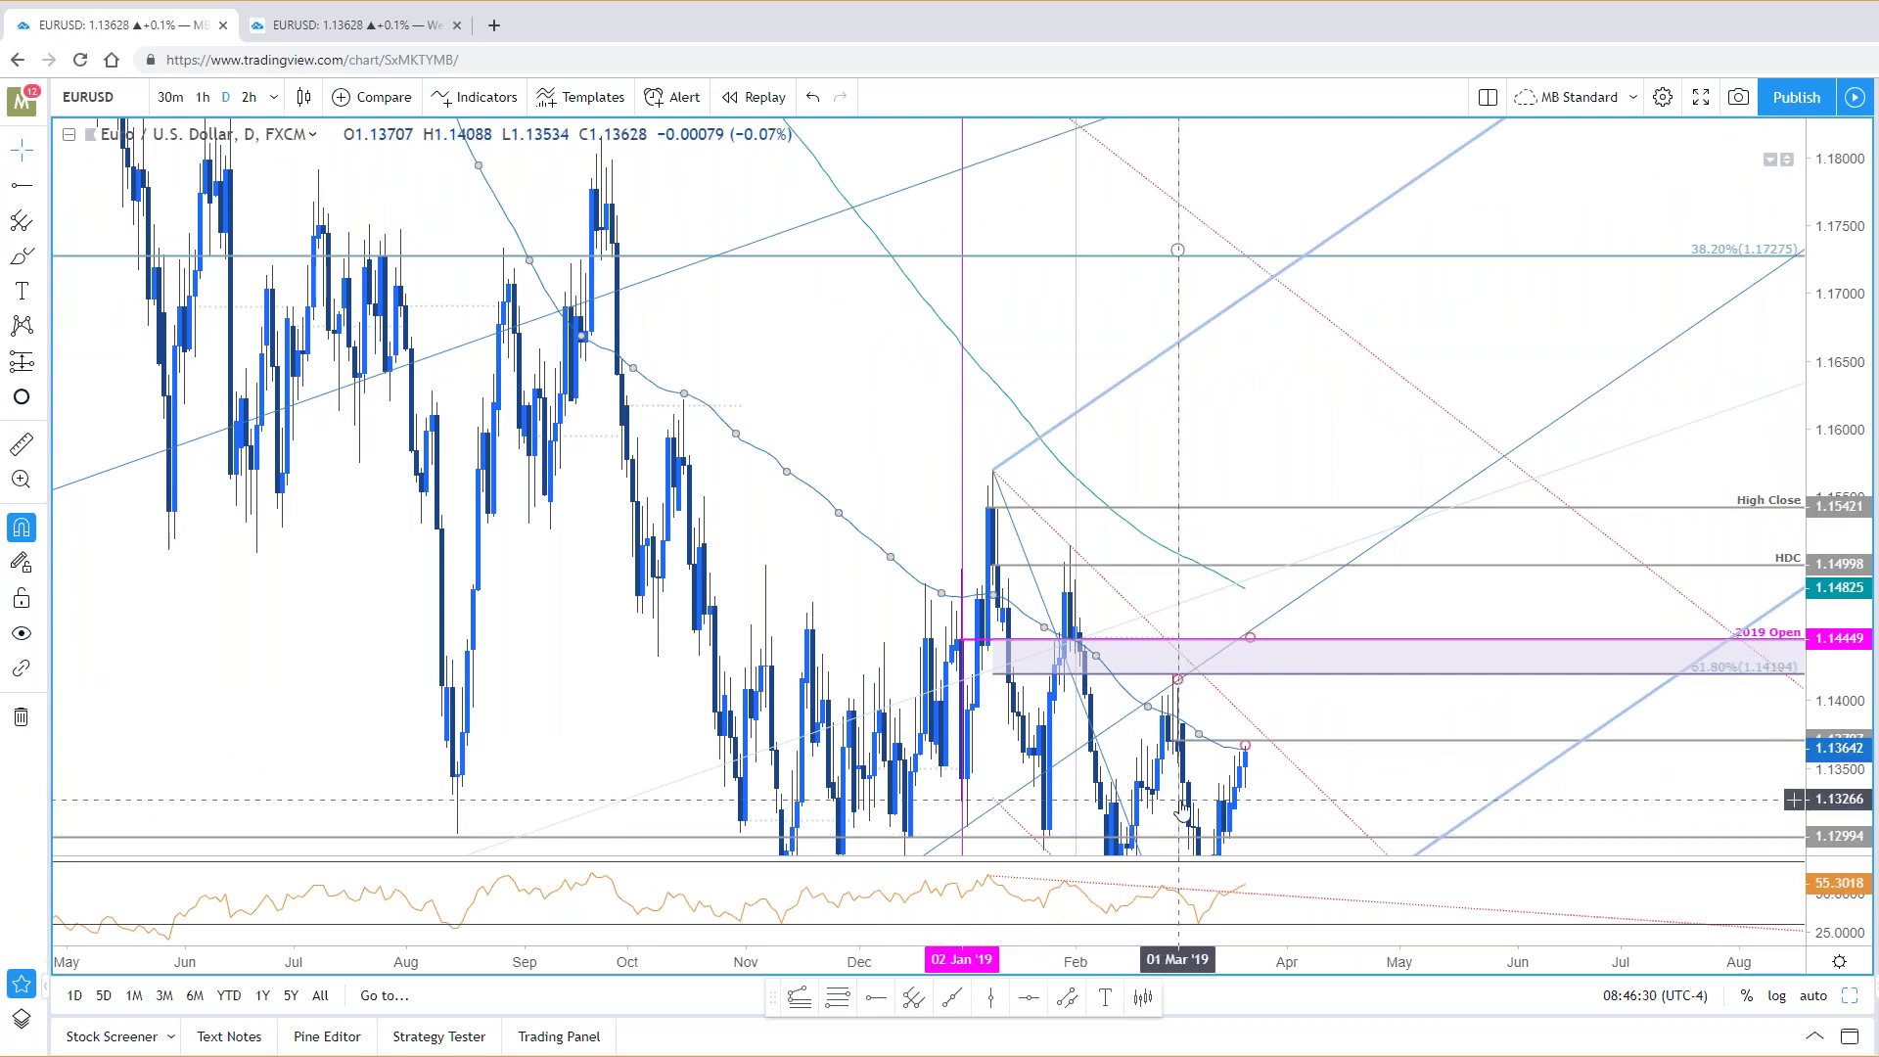
{"action": "left_click_drag", "start_coordinate": [1840, 804], "coordinate": [1836, 861]}
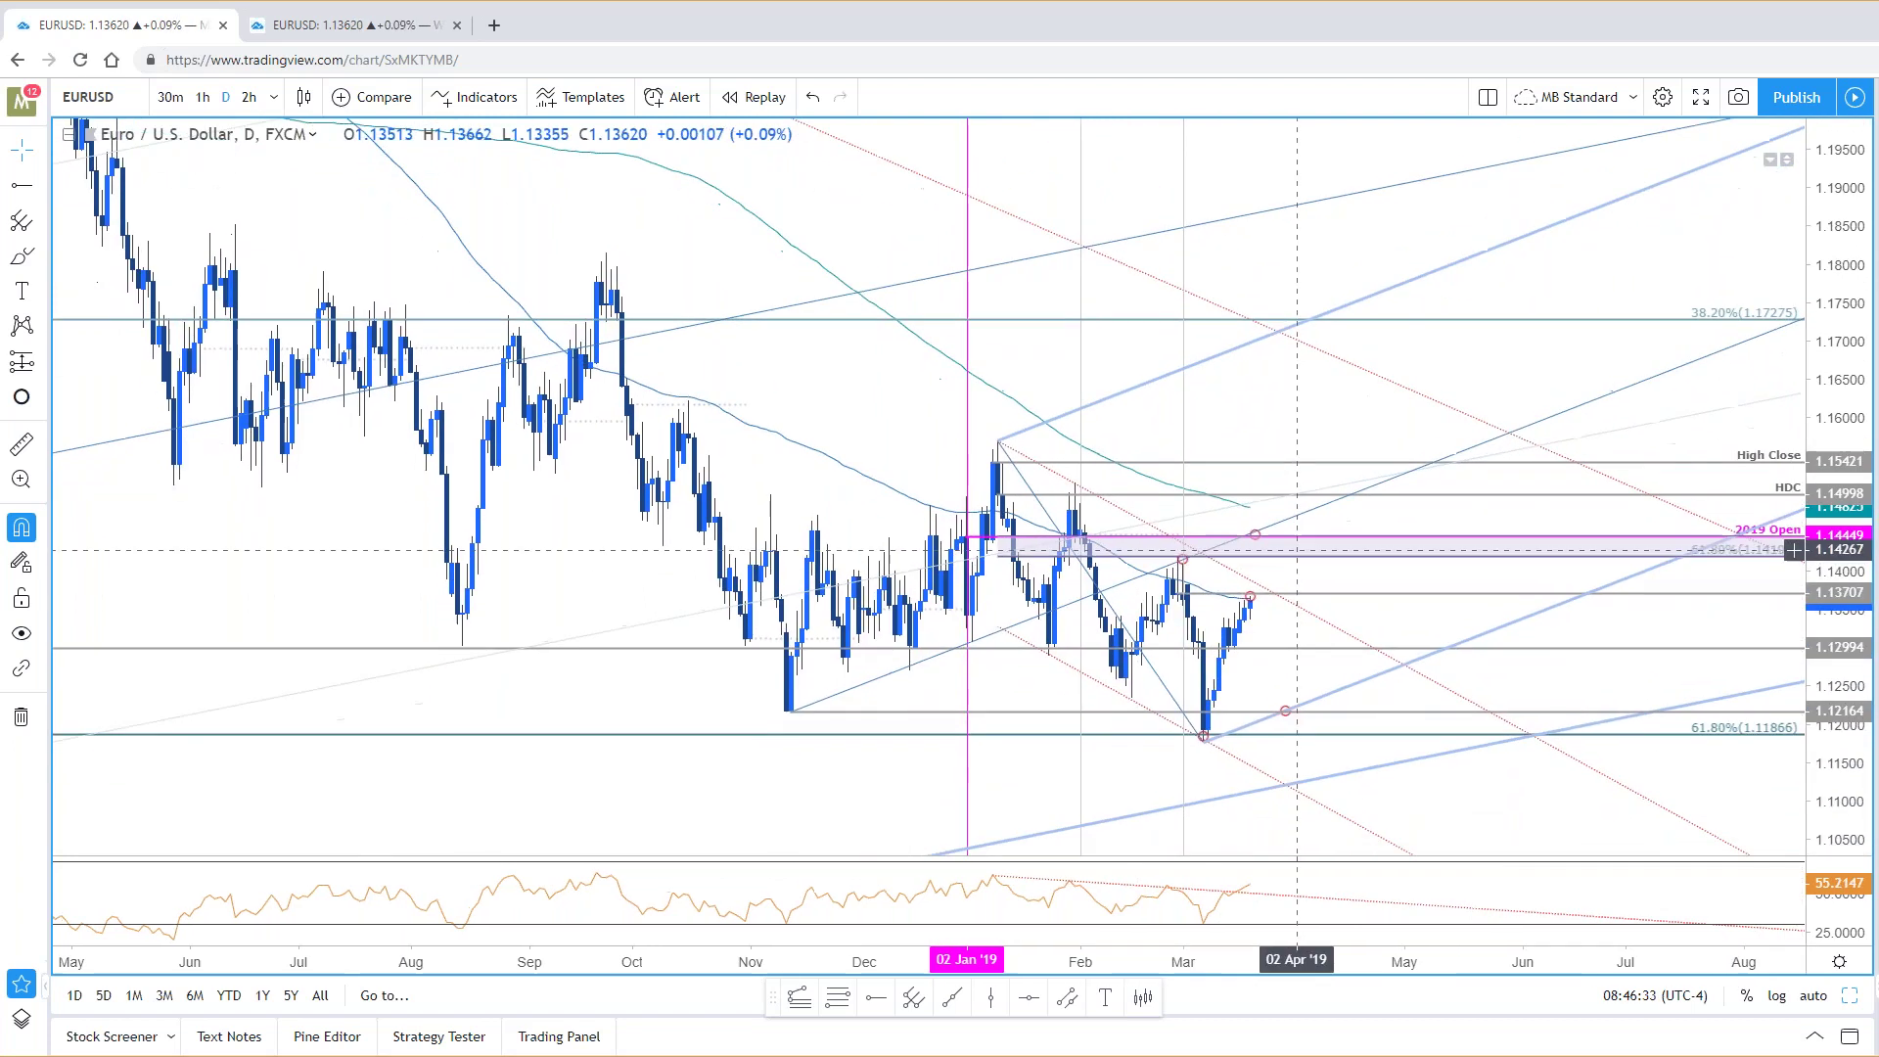
{"action": "scroll", "coordinate": [1401, 682], "scroll_direction": "down", "scroll_amount": 2}
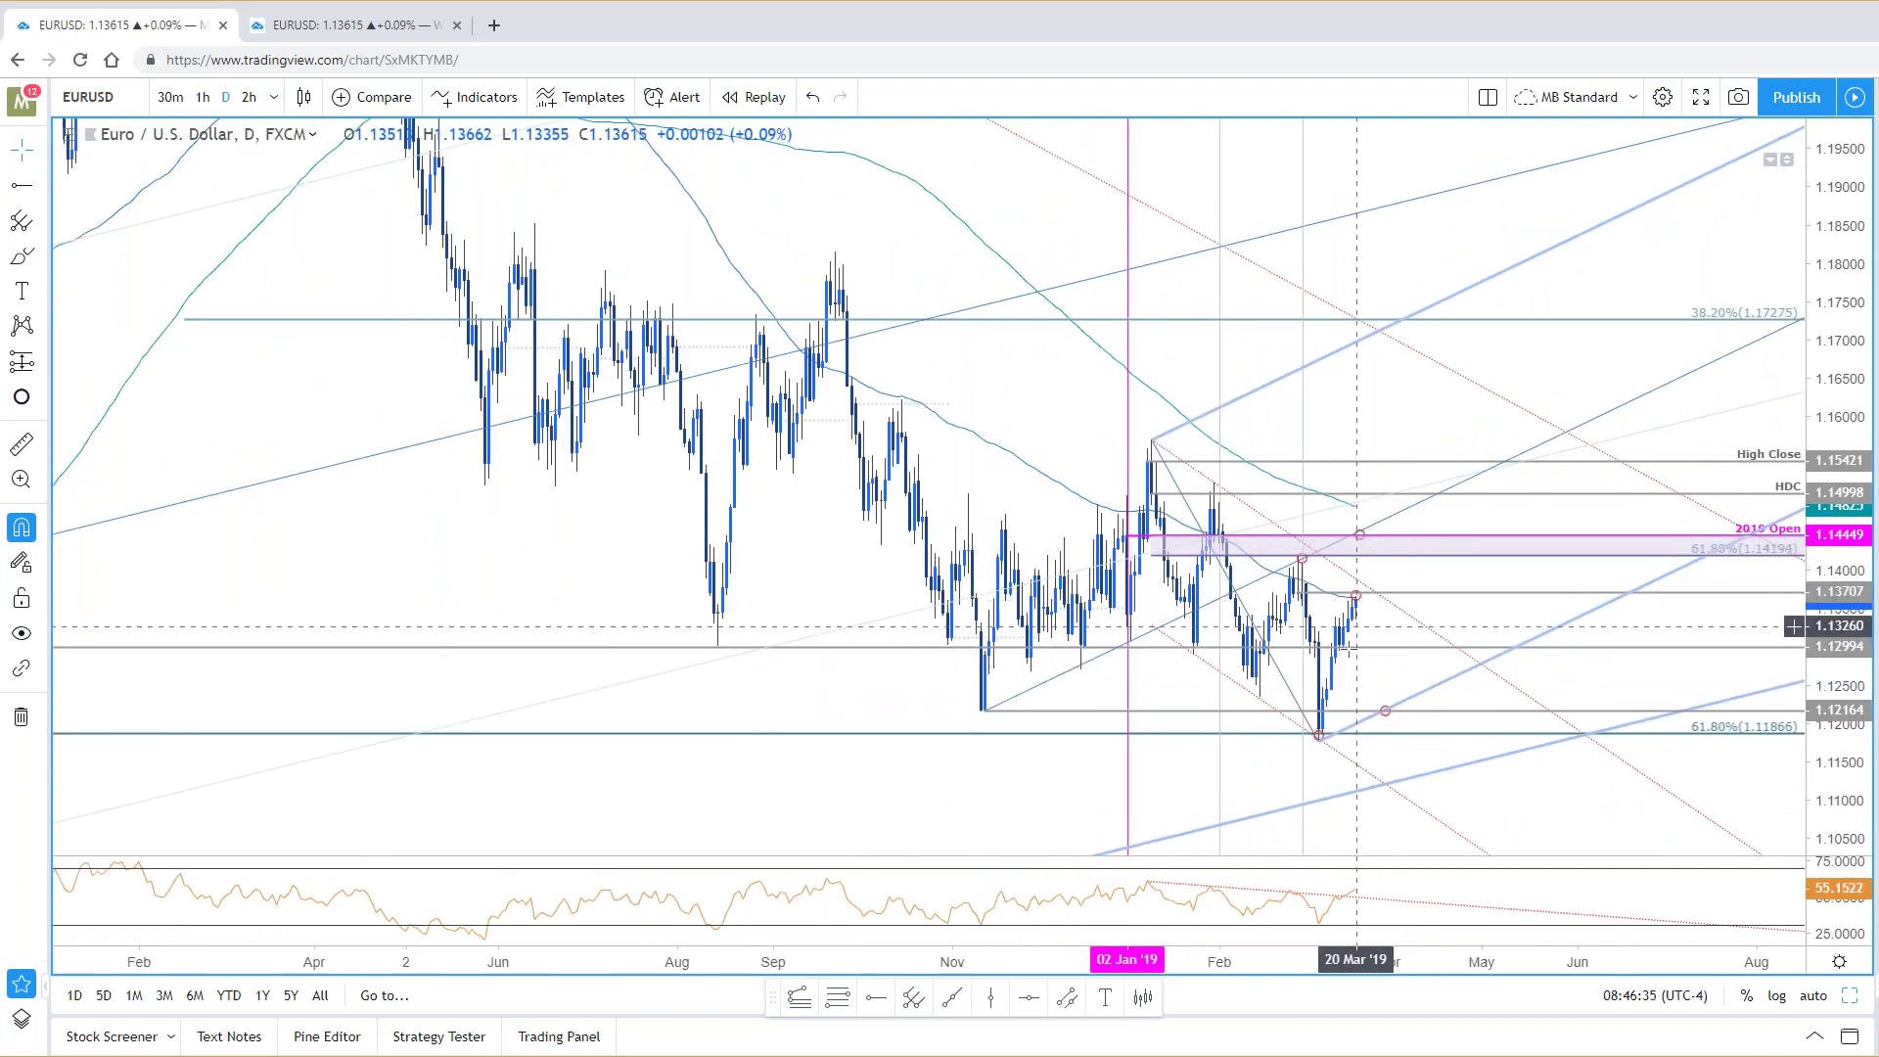
{"action": "left_click_drag", "start_coordinate": [1022, 388], "coordinate": [1066, 496]}
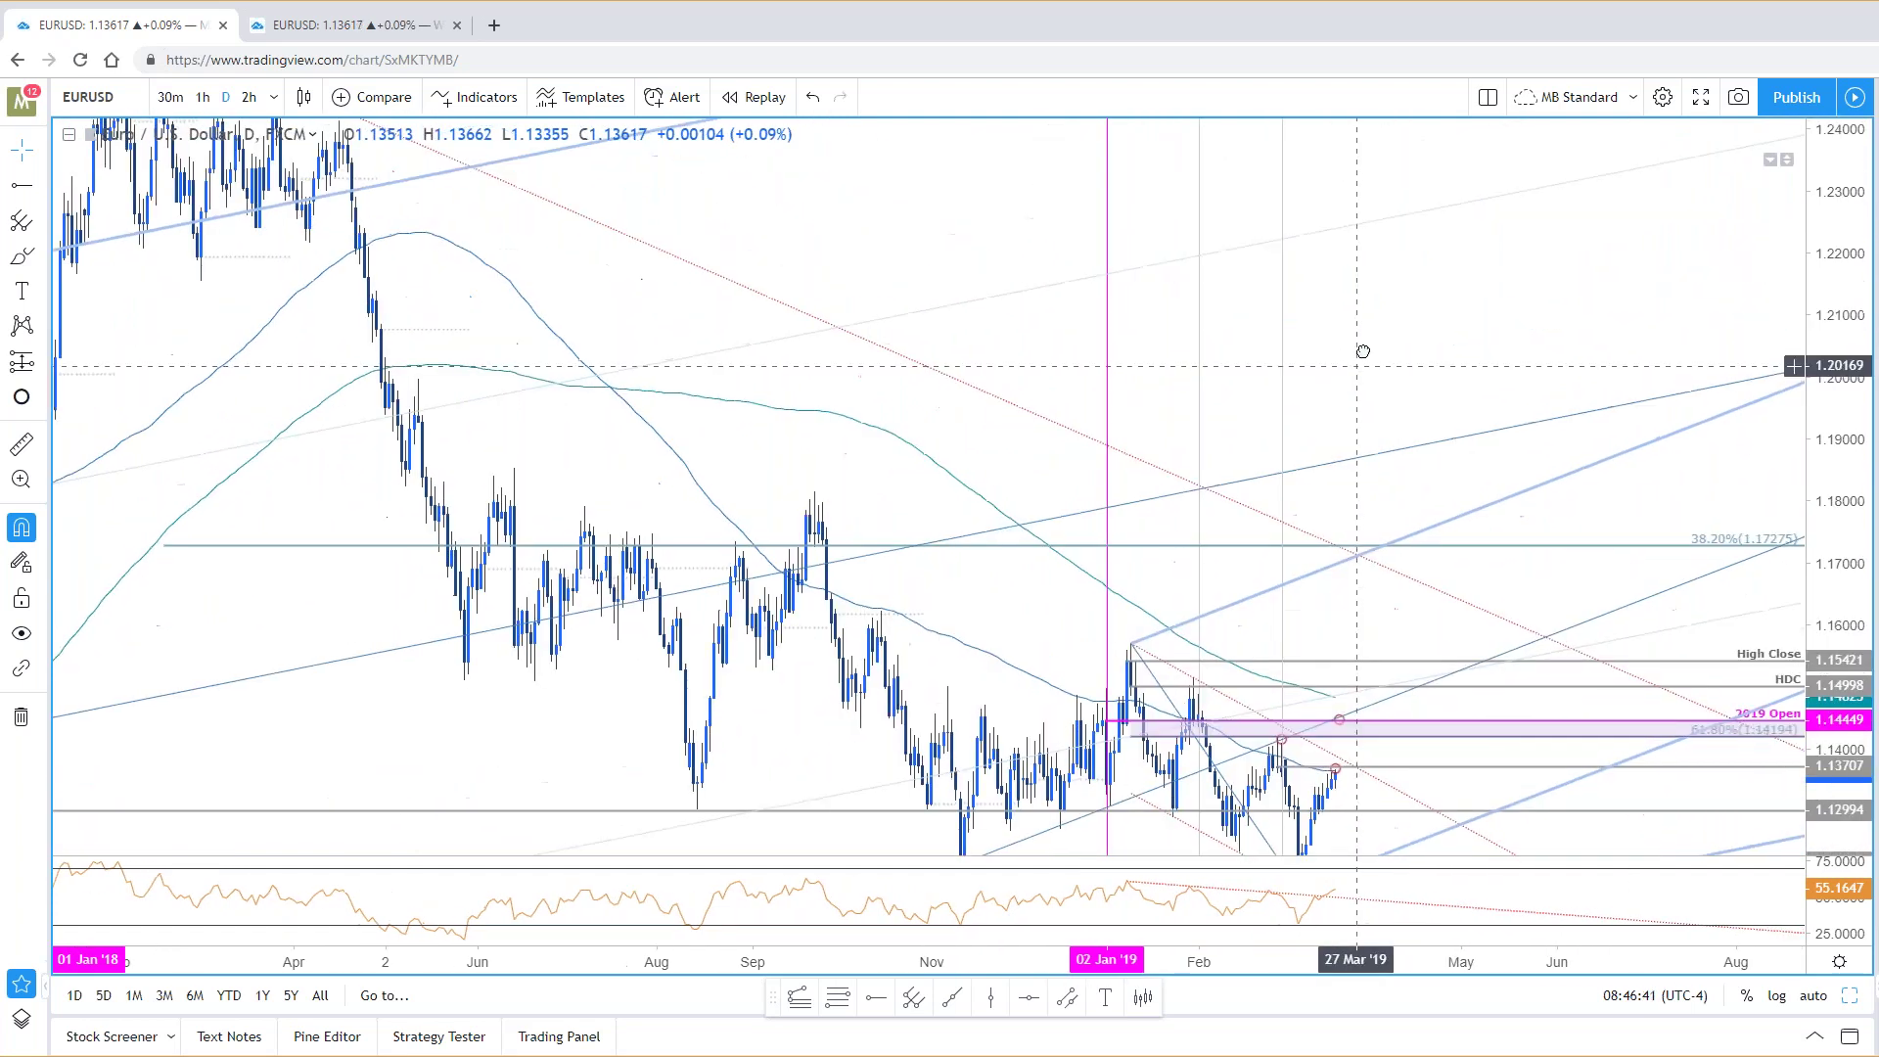
{"action": "left_click_drag", "start_coordinate": [1845, 354], "coordinate": [1851, 397]}
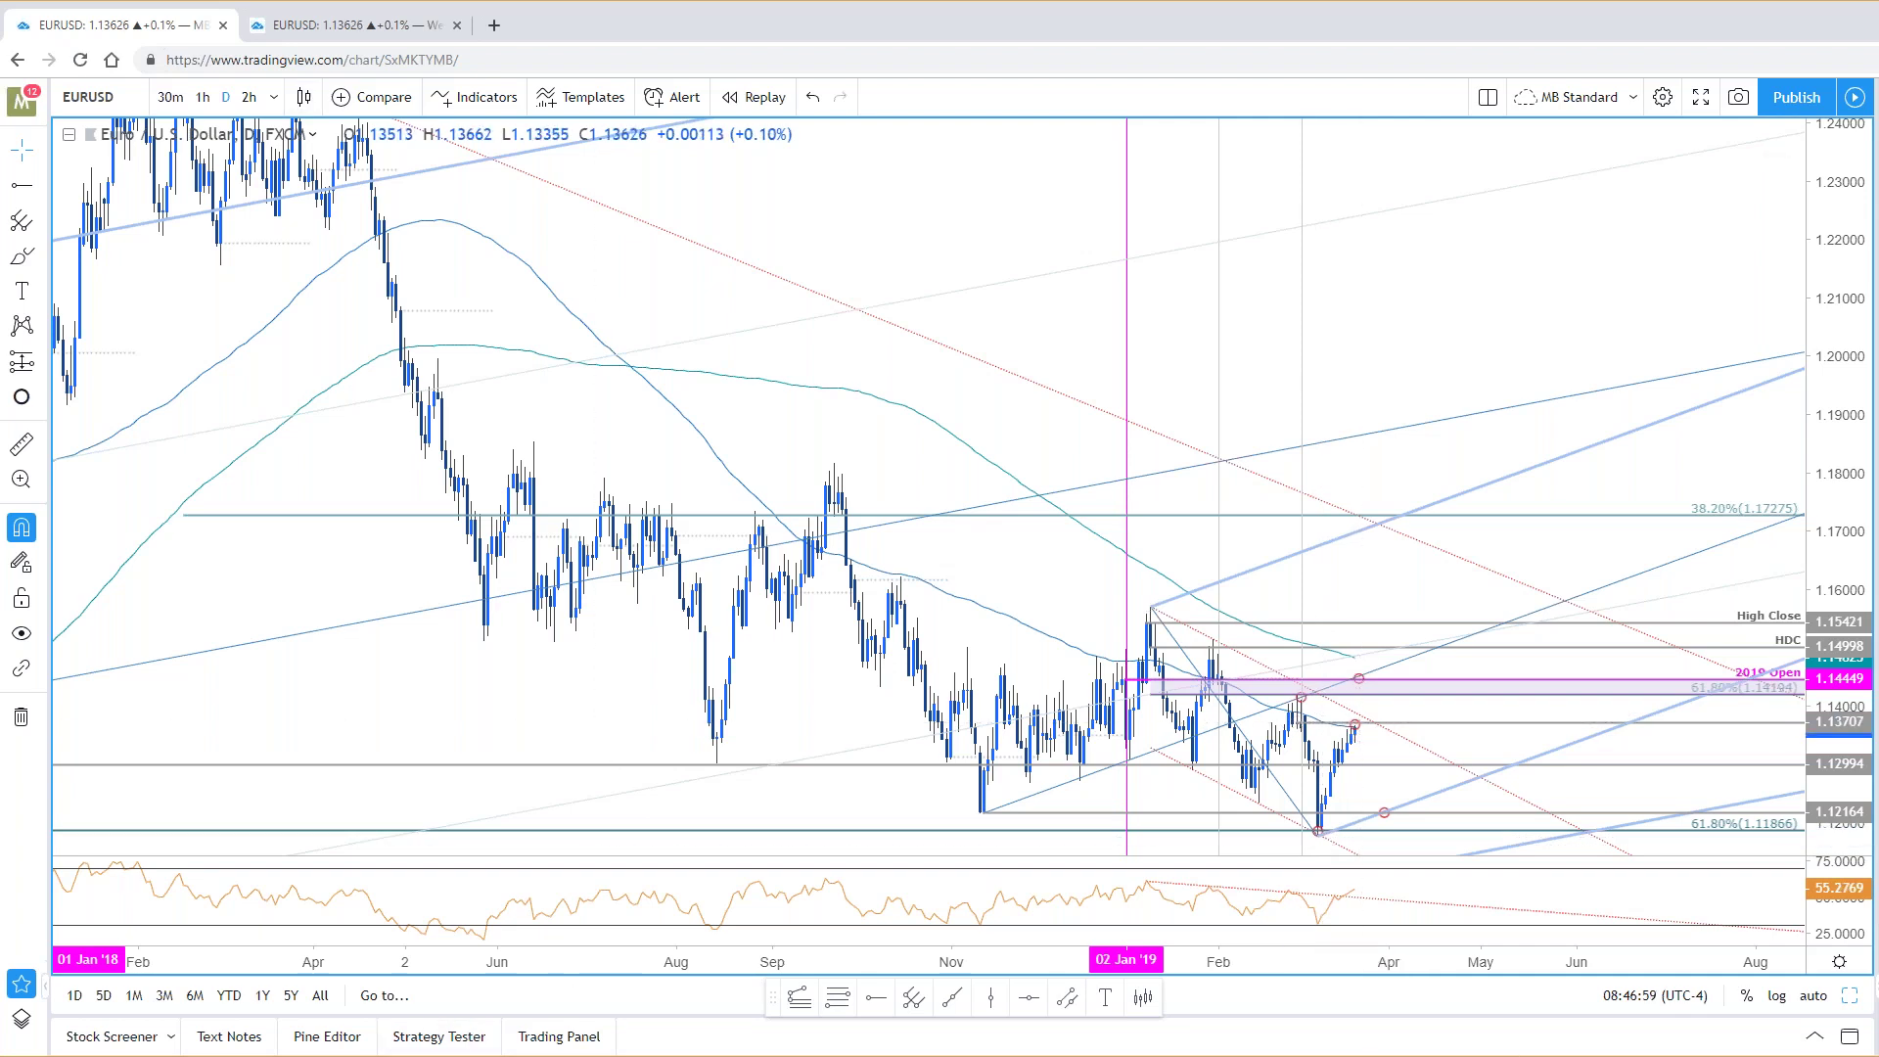
{"action": "left_click", "coordinate": [1849, 995]}
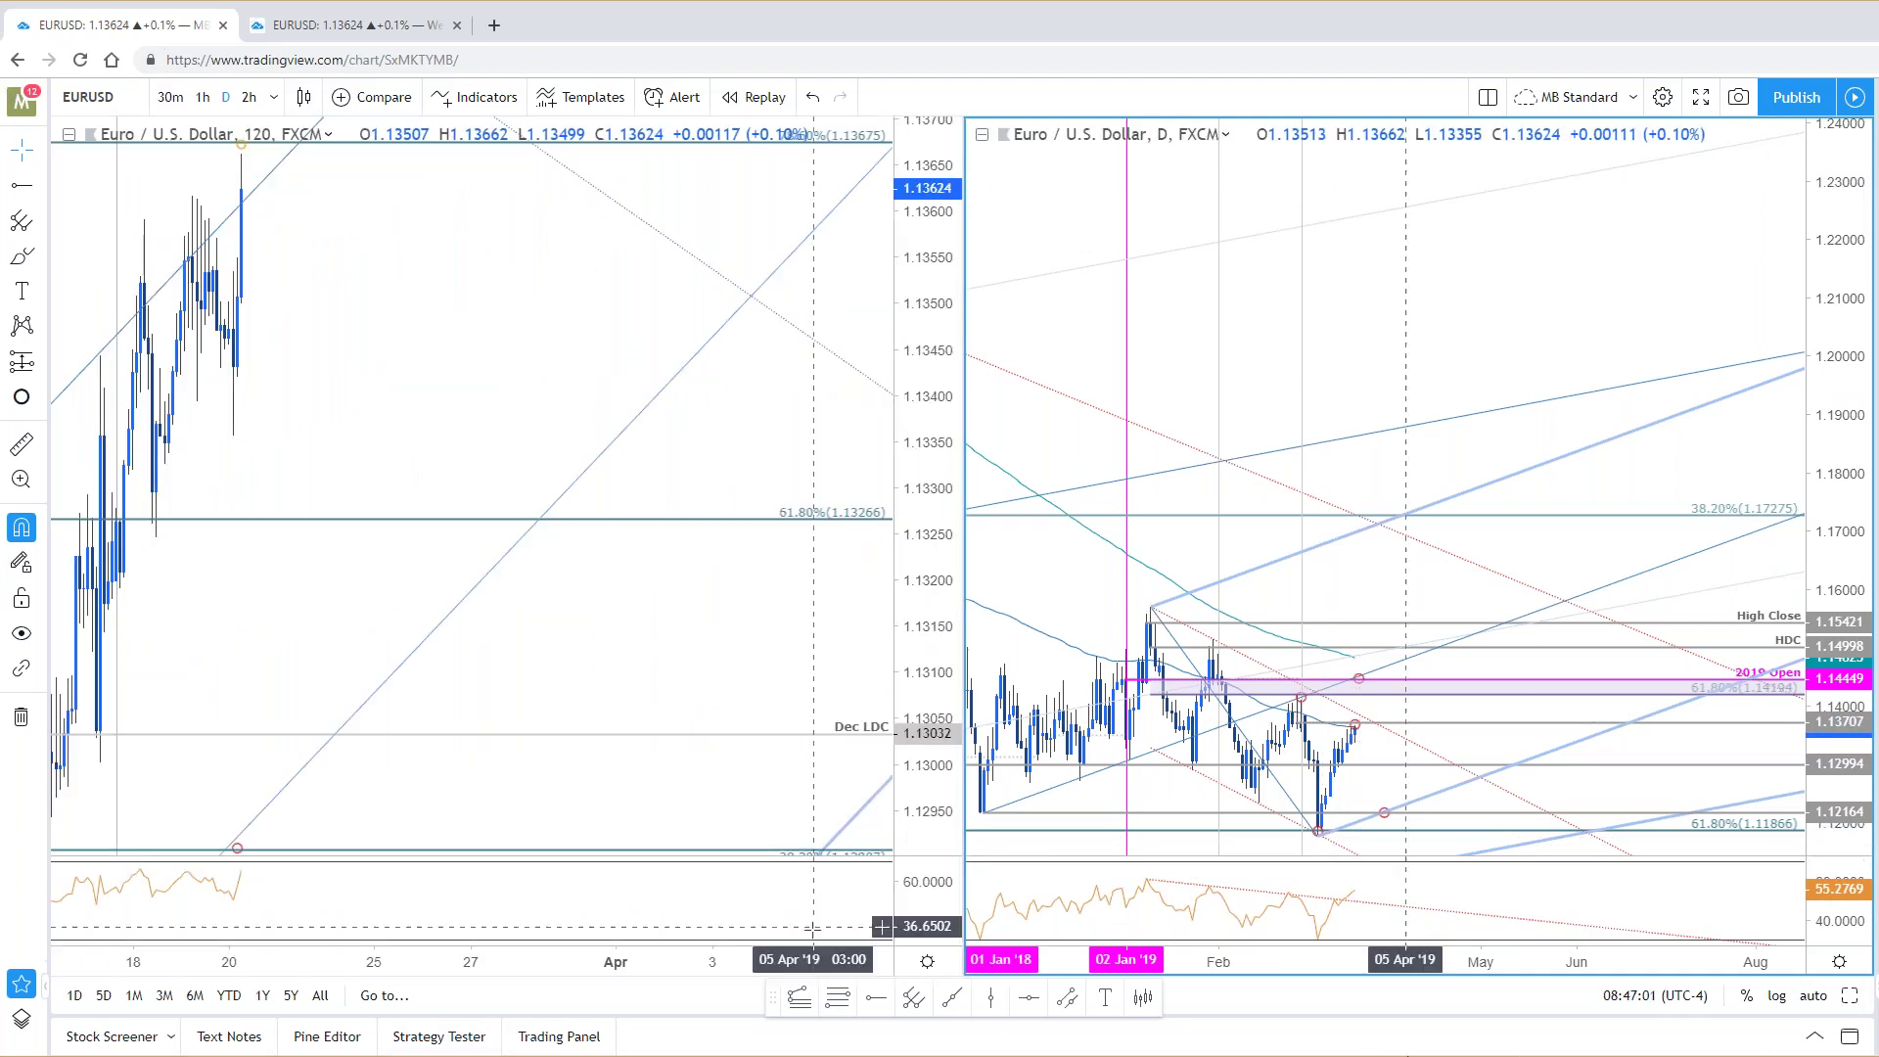
Step: Maximize the 120-minute EURUSD chart to earlier February bars, then close the article's enlarged weekly image
{"action": "left_click", "coordinate": [1849, 995]}
{"action": "left_click_drag", "start_coordinate": [1375, 869], "coordinate": [1511, 869]}
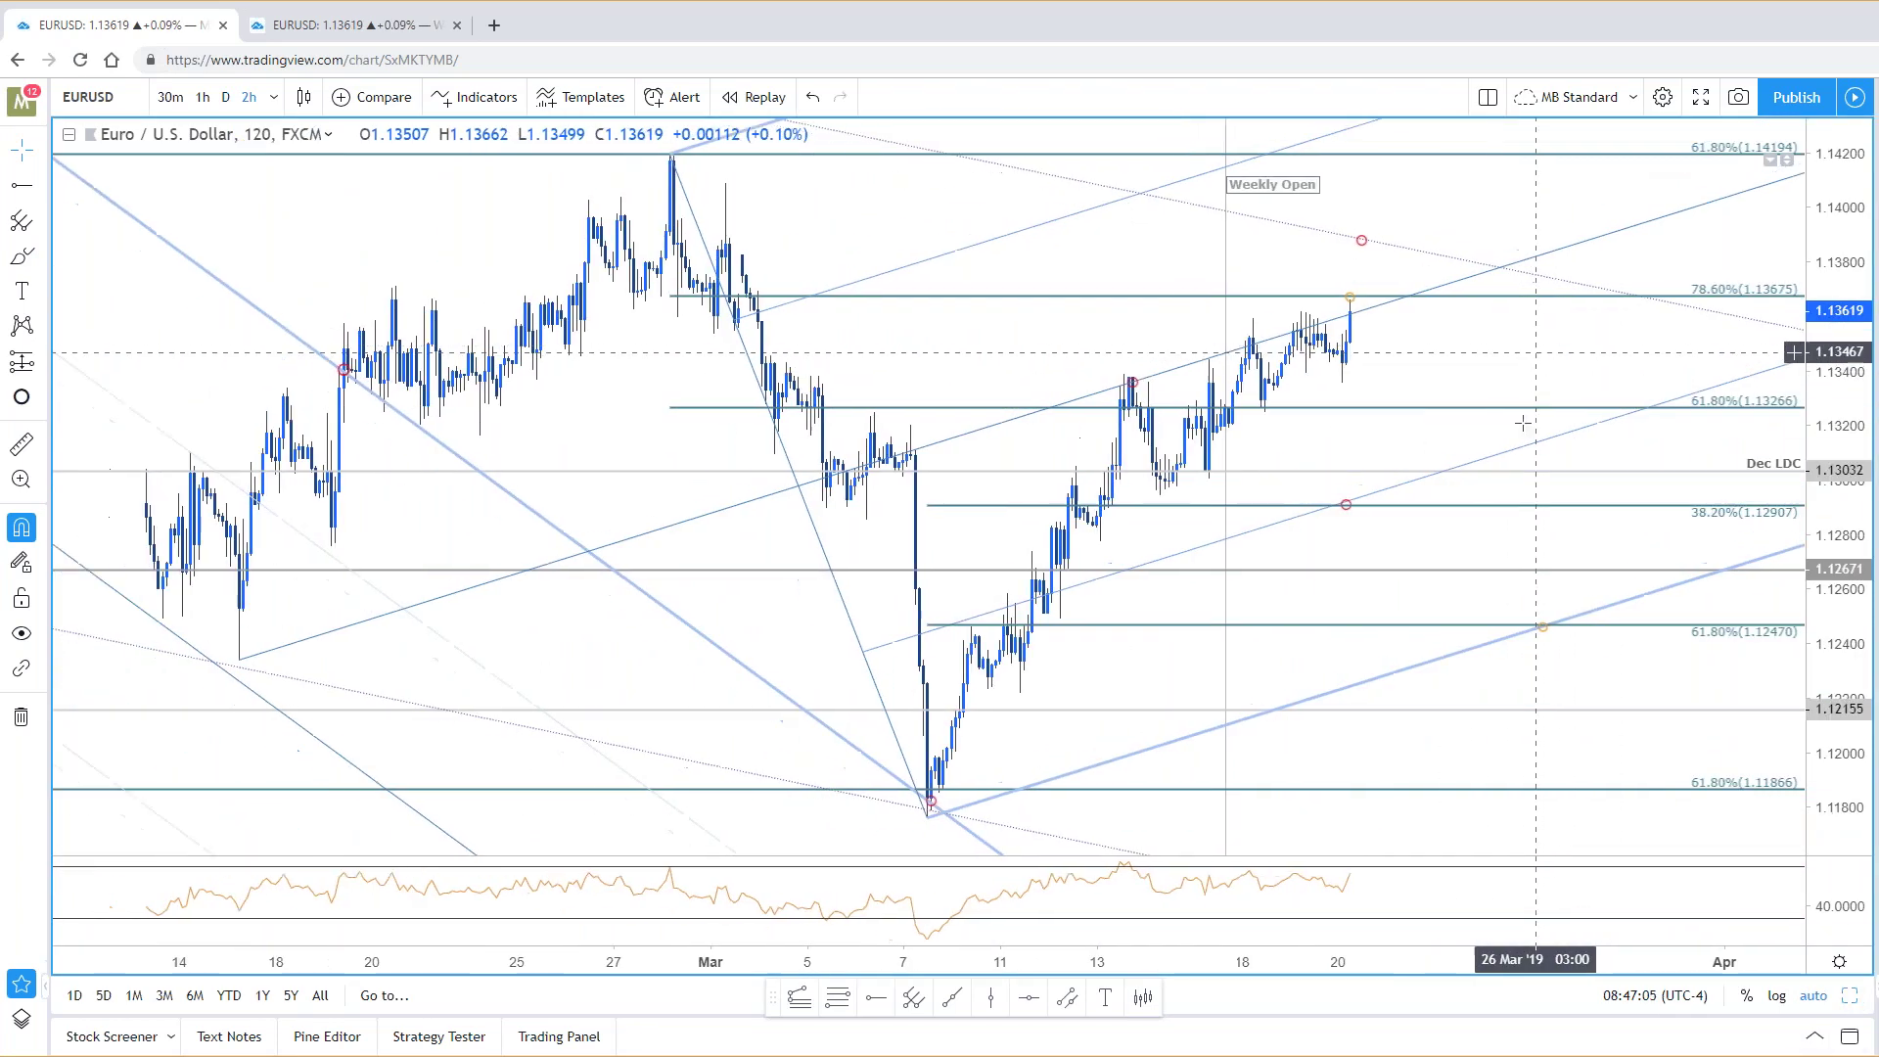
{"action": "key", "text": "alt+Tab"}
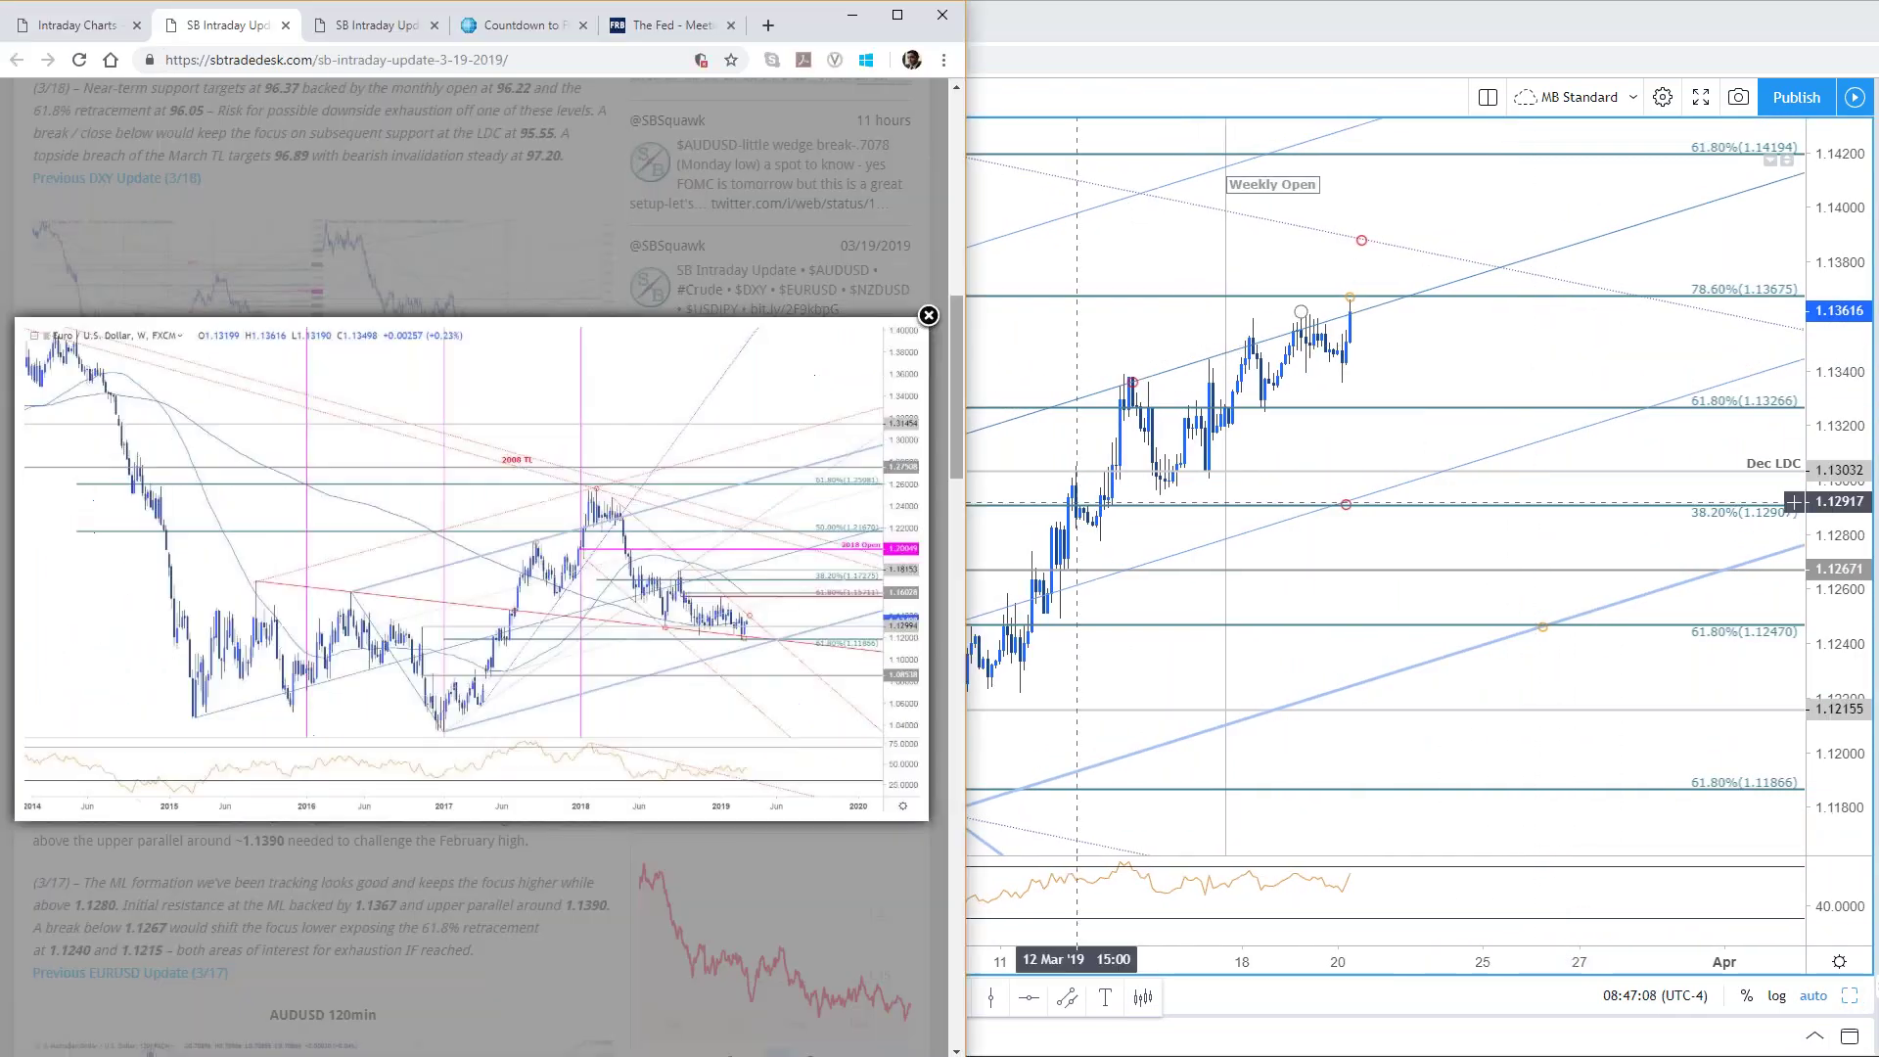
{"action": "left_click", "coordinate": [481, 200]}
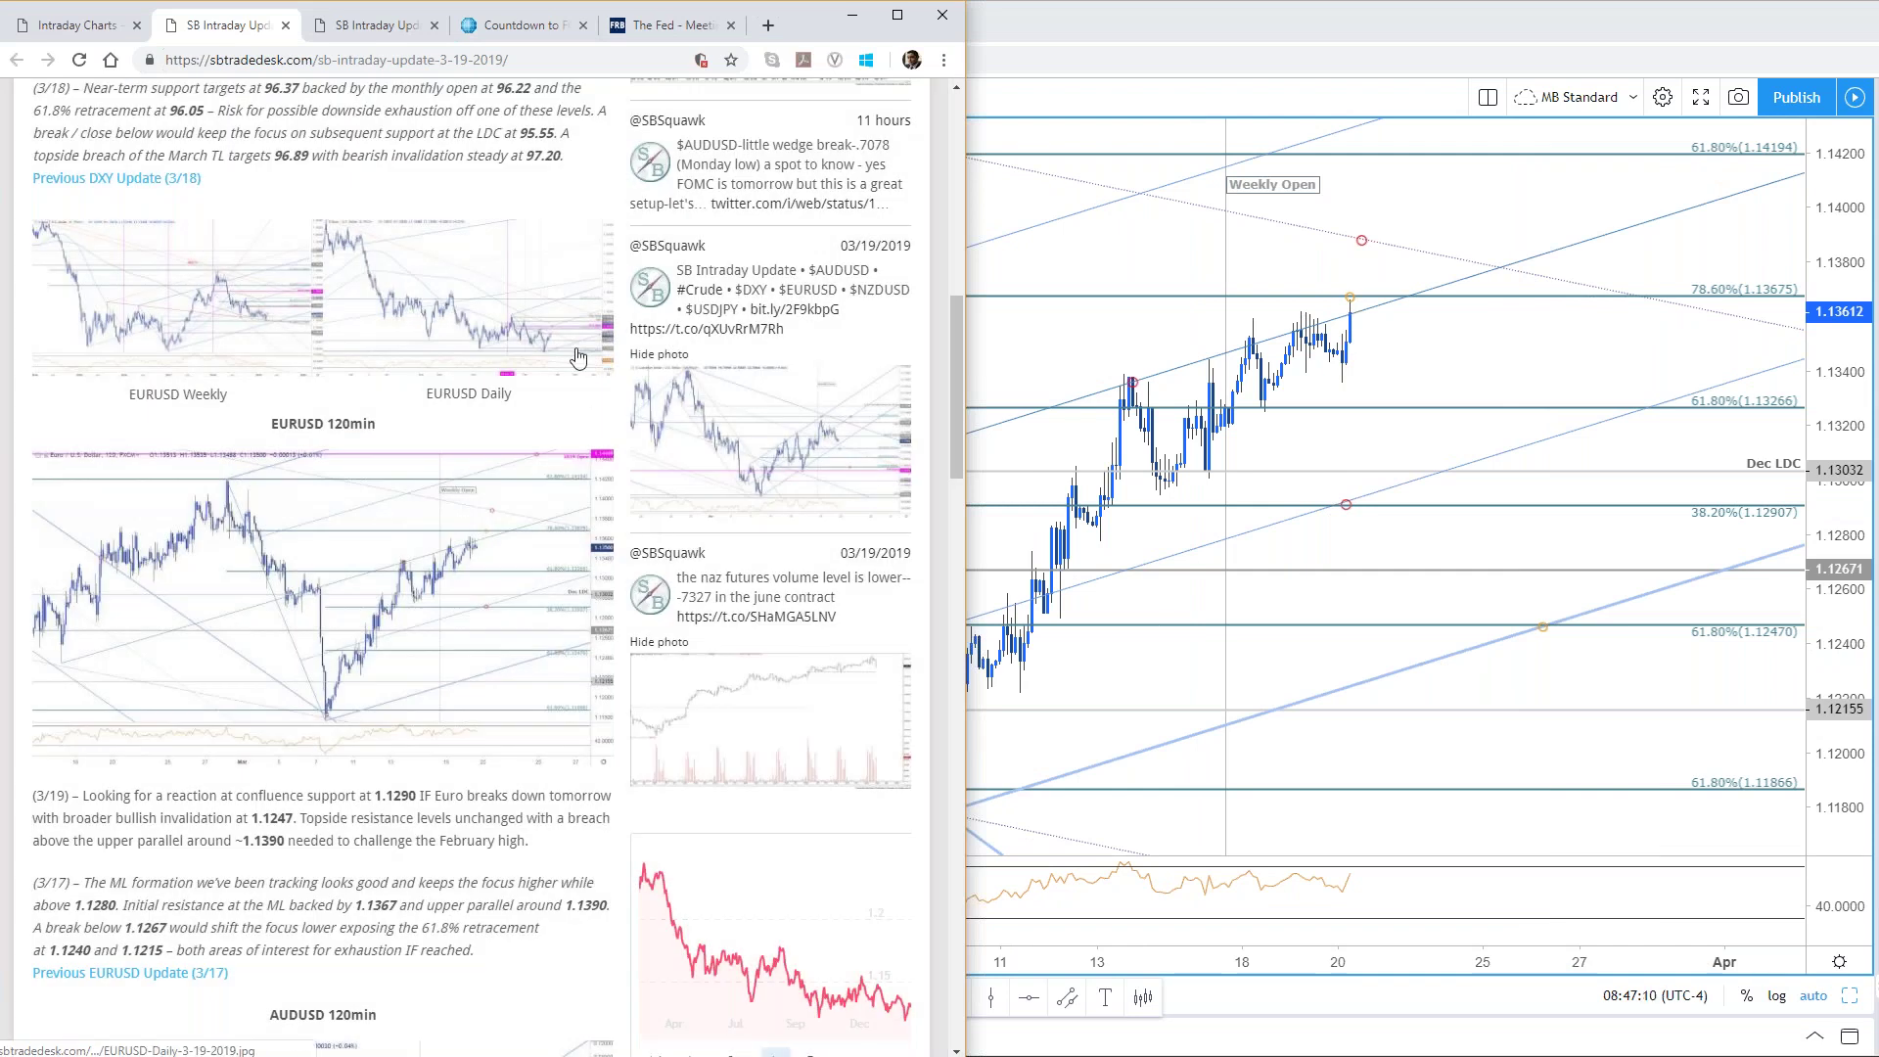
Step: View the article's EURUSD Daily and 120min charts, highlight the 1.1390 resistance note, and return to TradingView
{"action": "left_click", "coordinate": [577, 360]}
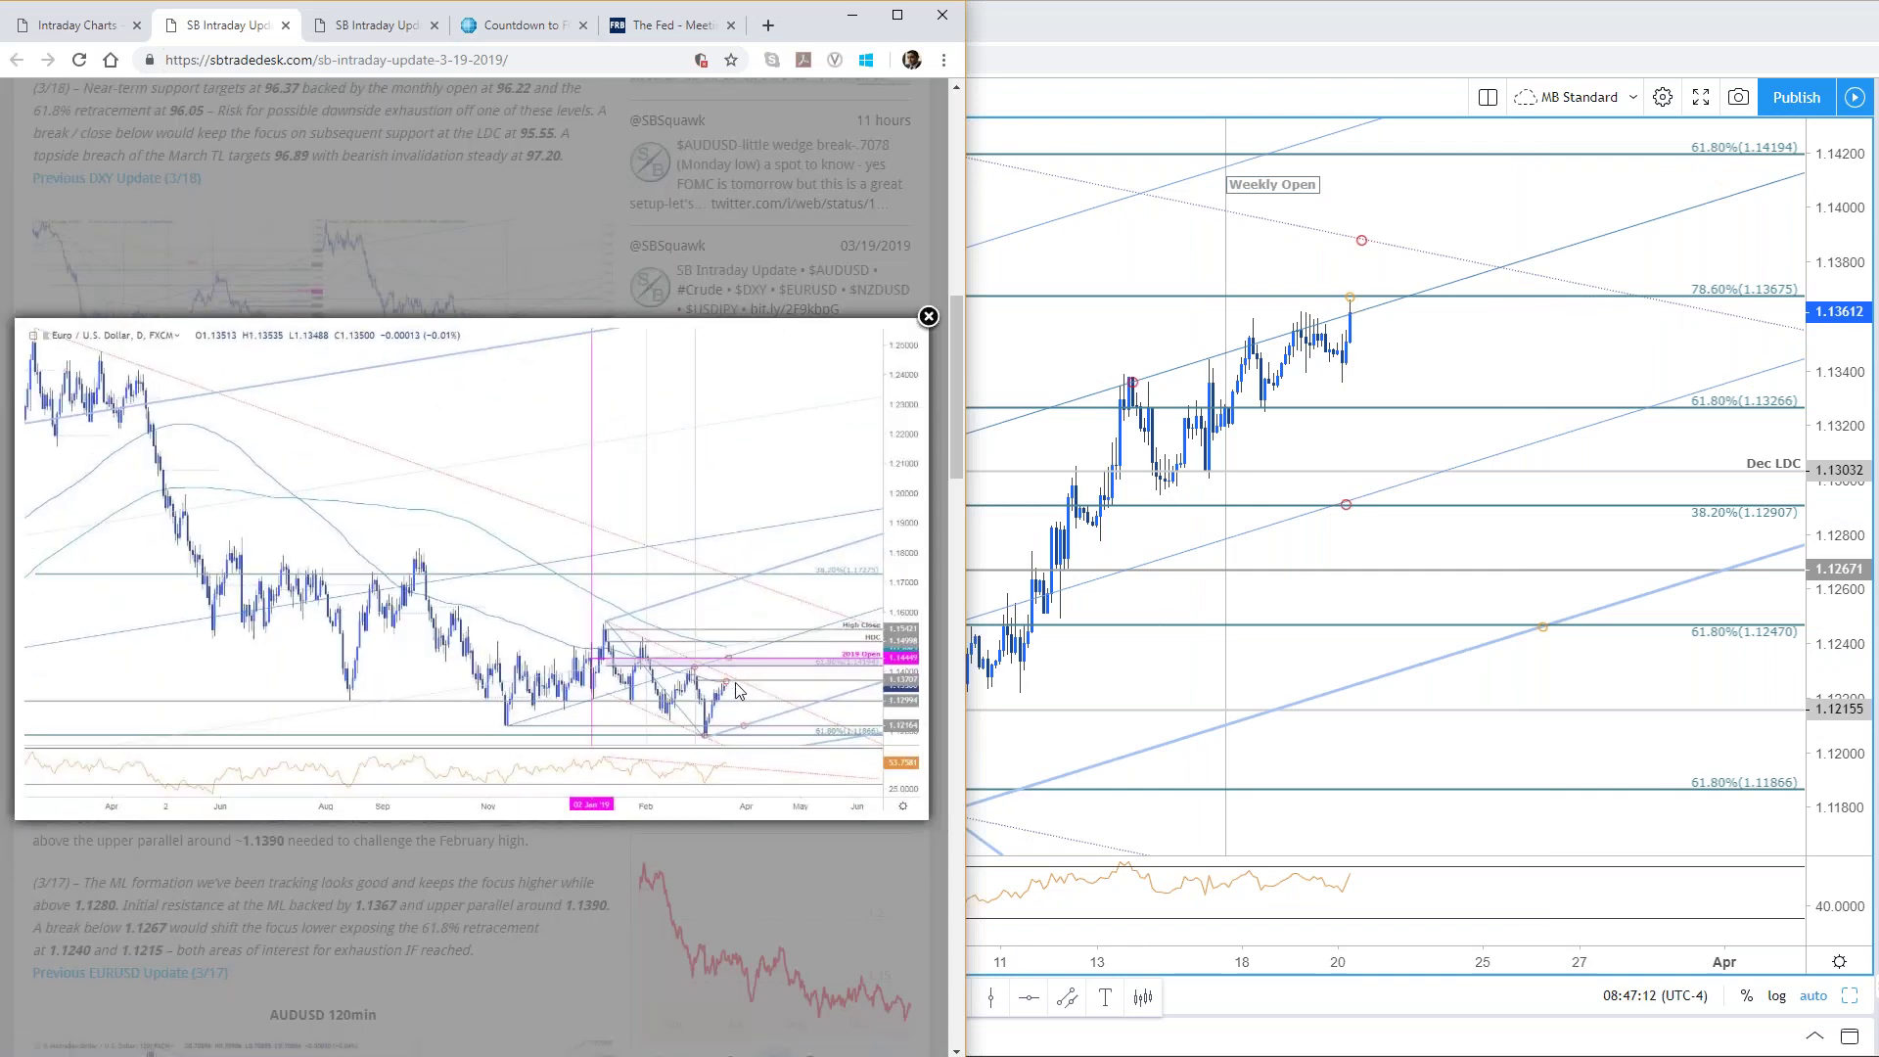
{"action": "left_click", "coordinate": [642, 929]}
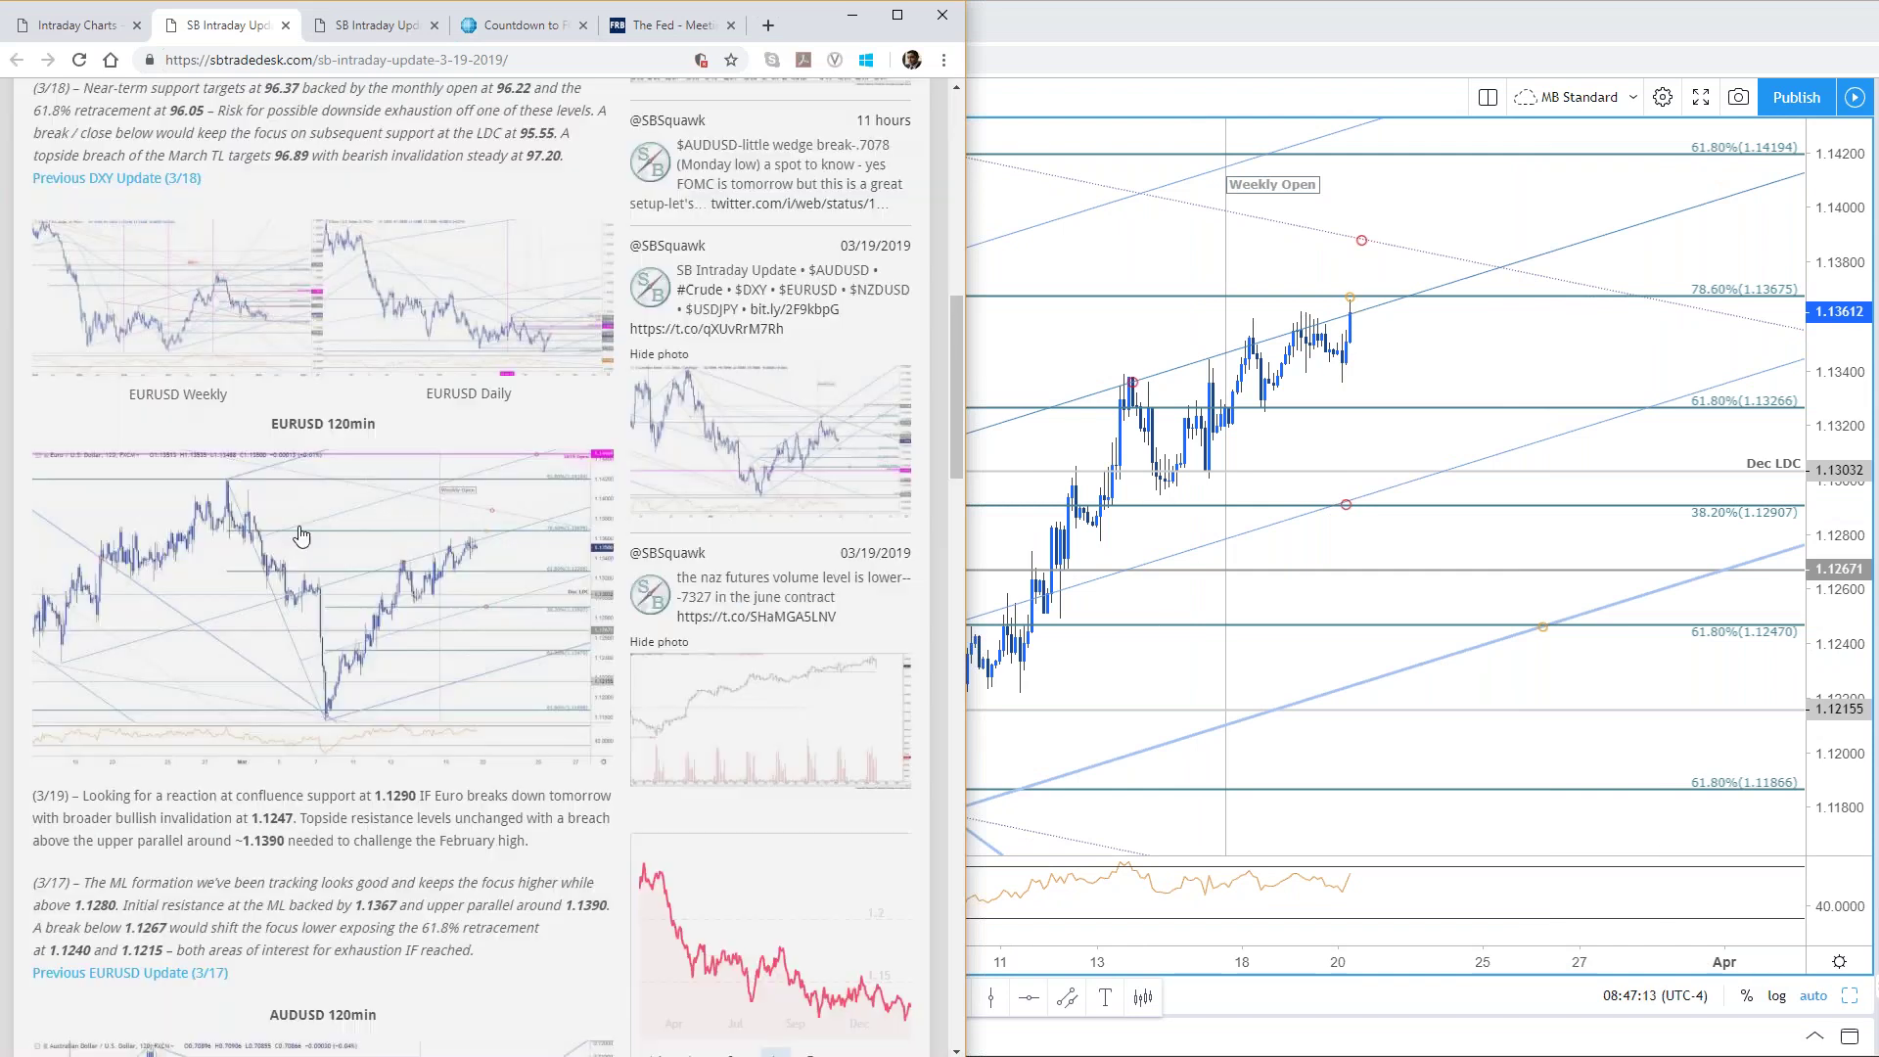
{"action": "left_click", "coordinate": [734, 443]}
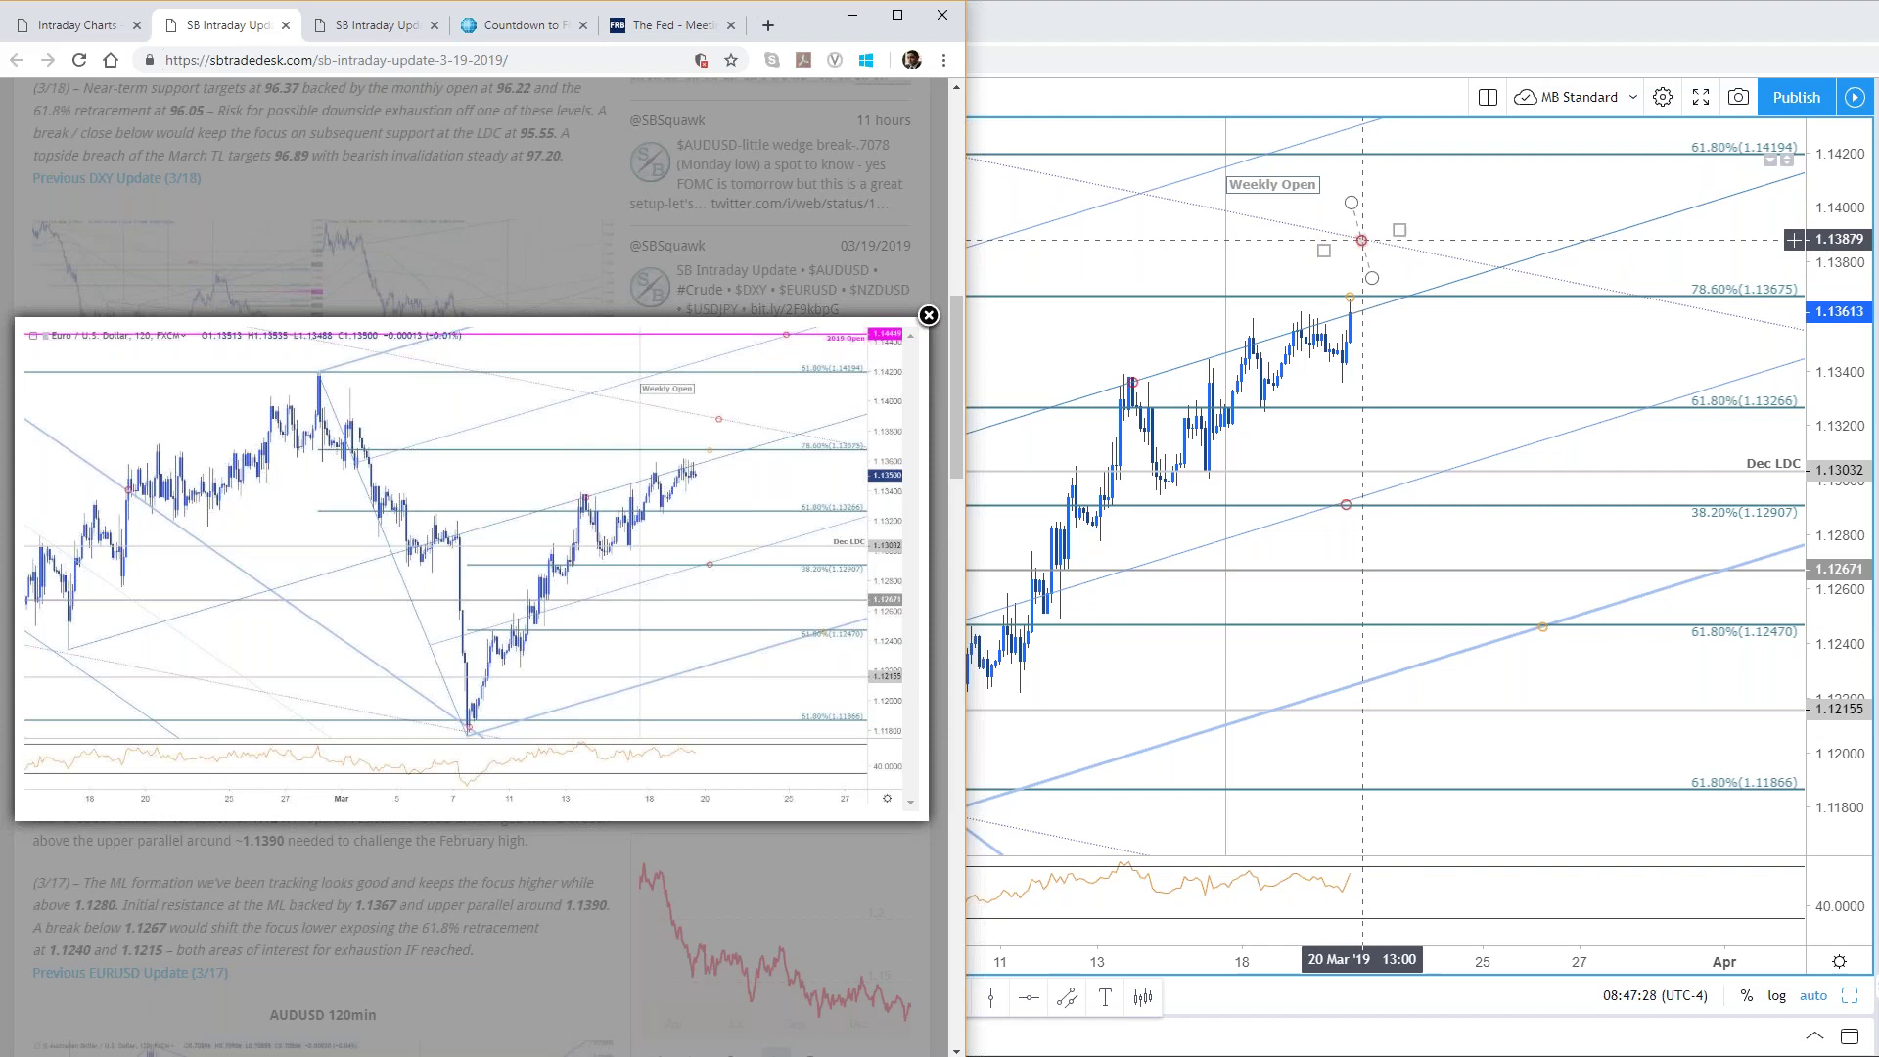
{"action": "left_click", "coordinate": [245, 874]}
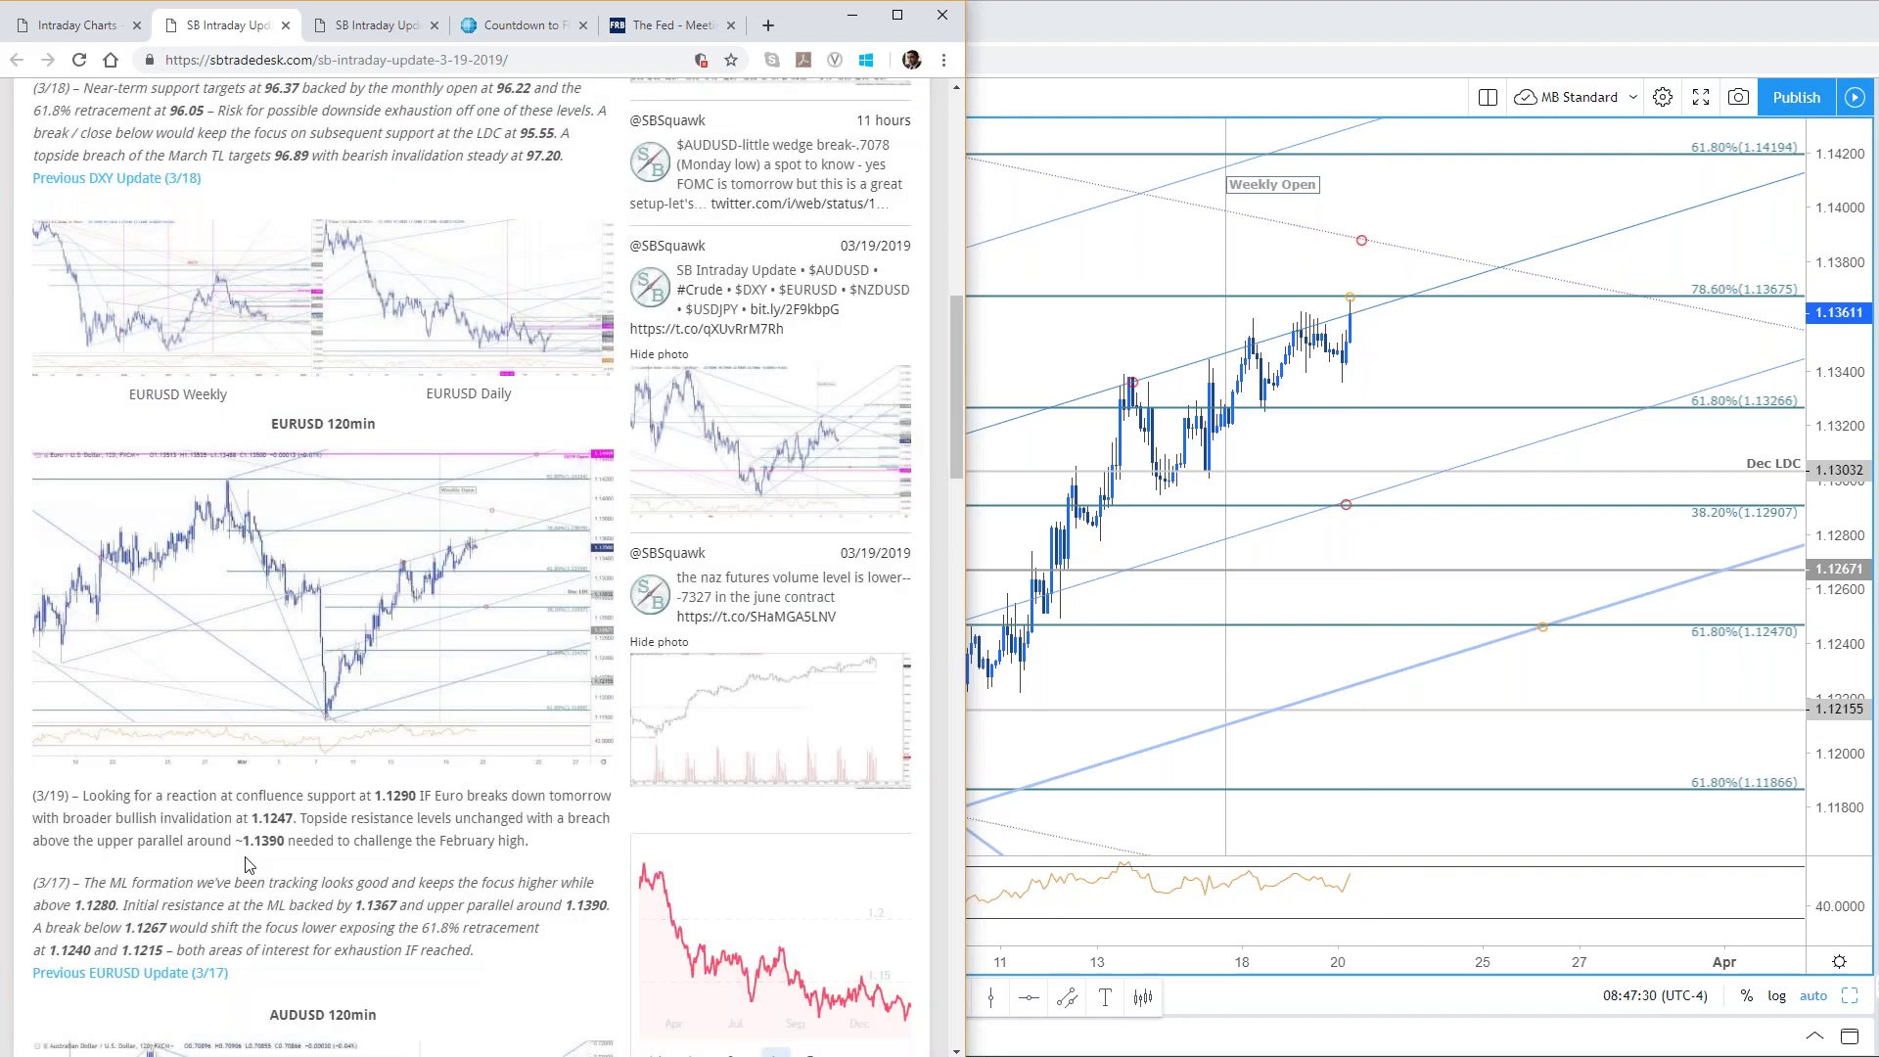
{"action": "left_click_drag", "start_coordinate": [215, 841], "coordinate": [388, 843]}
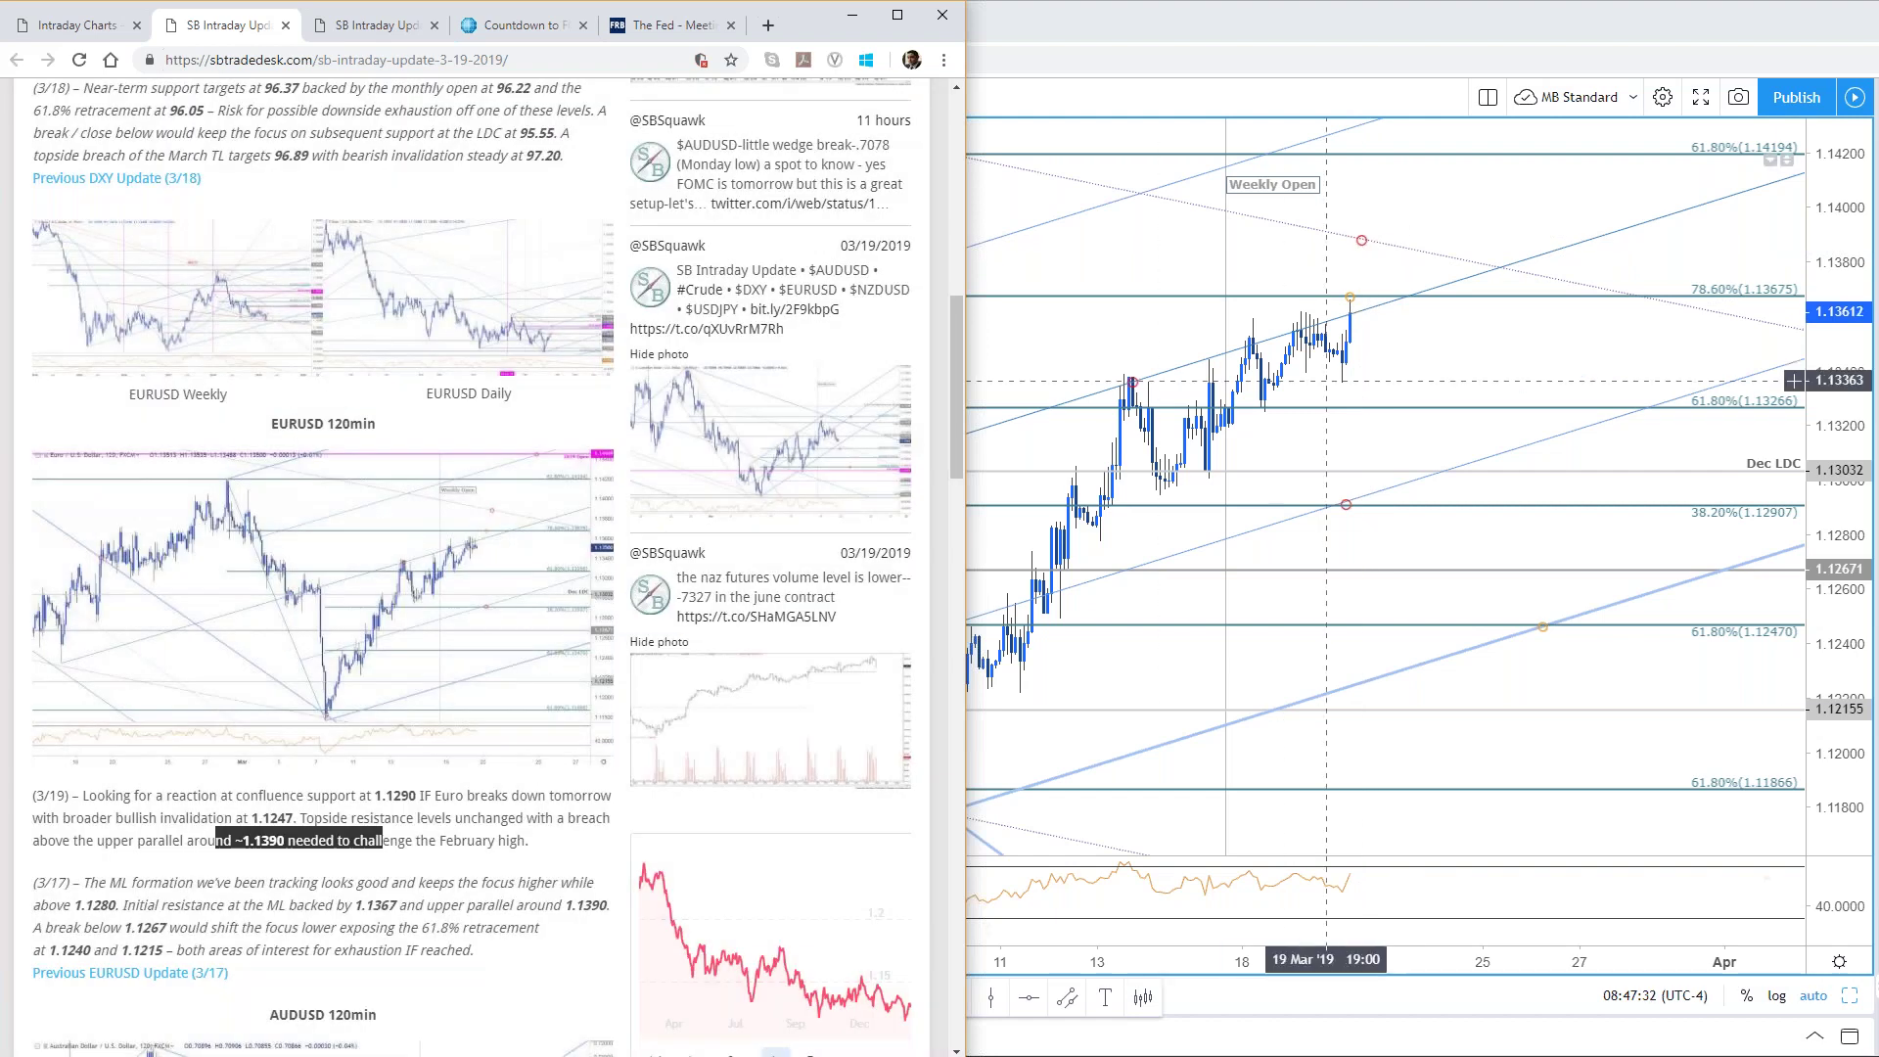
{"action": "left_click", "coordinate": [1377, 223]}
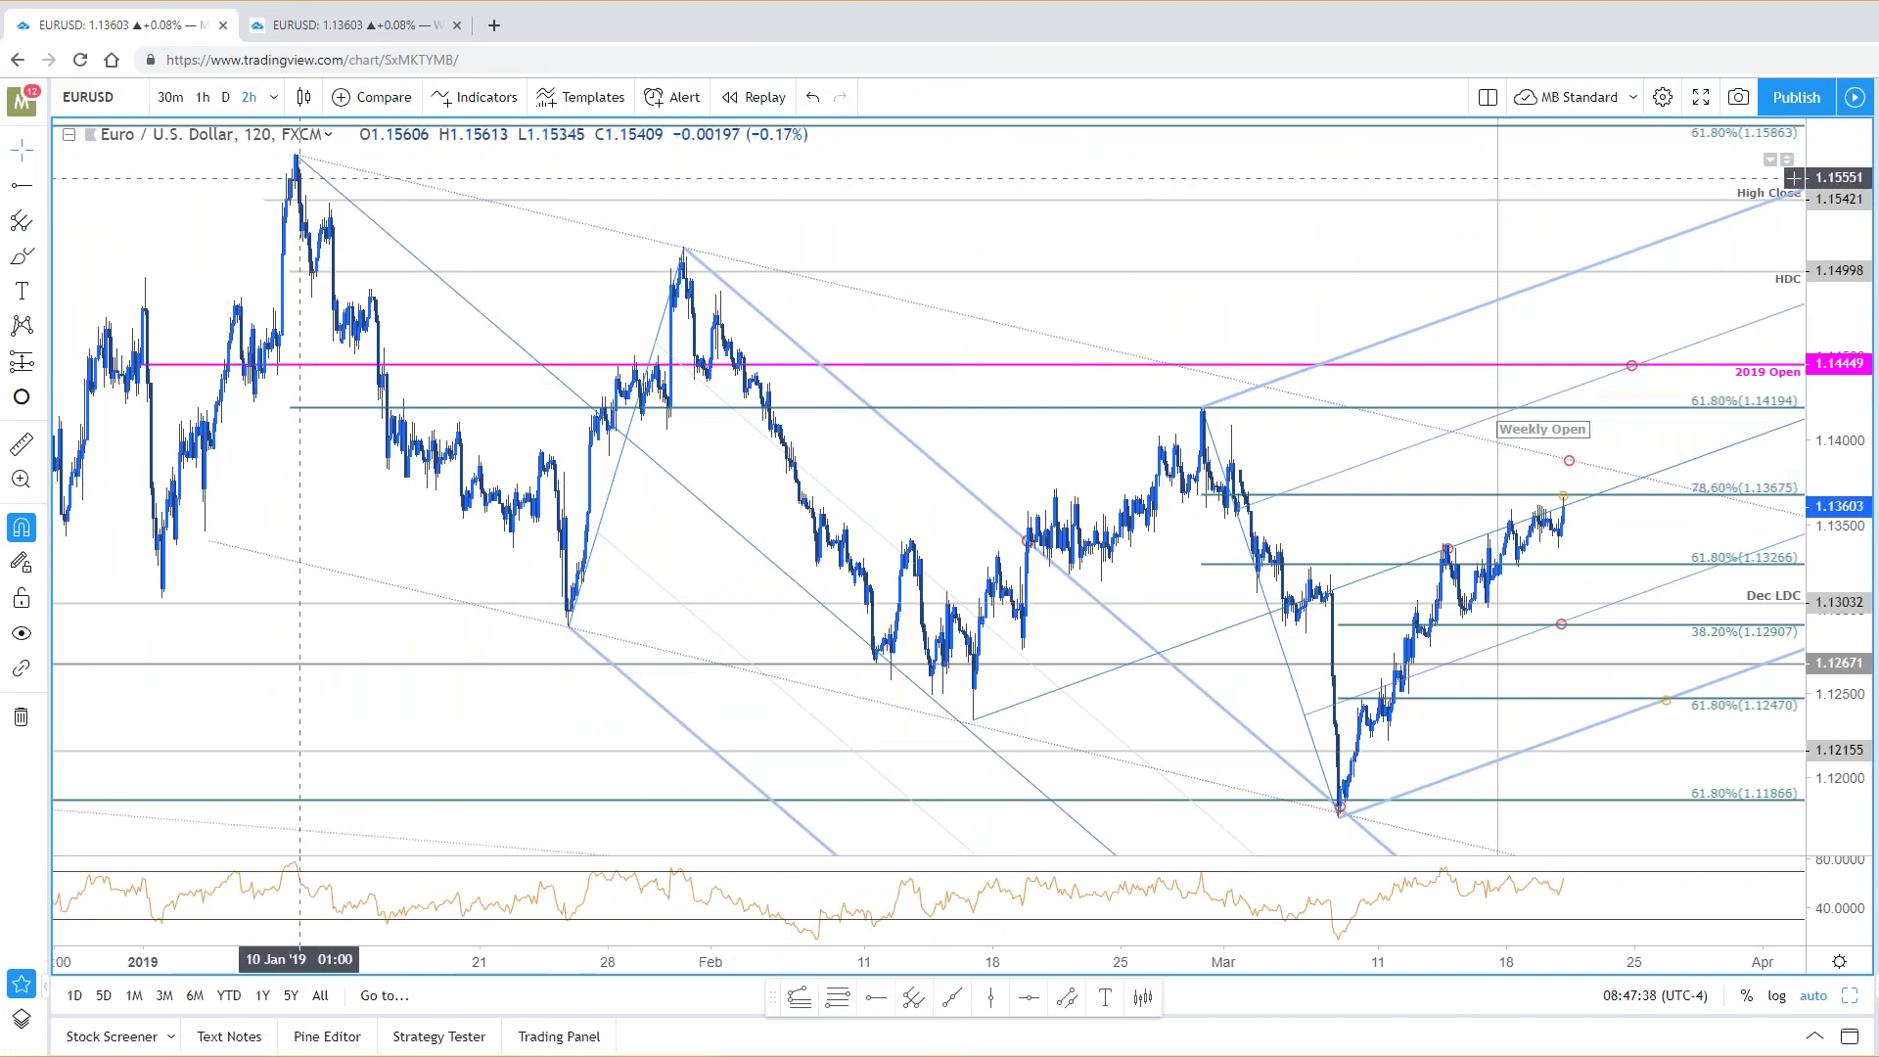
Step: Move the EURUSD Fibonacci retracement's top anchor to a later 19 March bar
{"action": "scroll", "coordinate": [1556, 592], "scroll_direction": "up", "scroll_amount": 3}
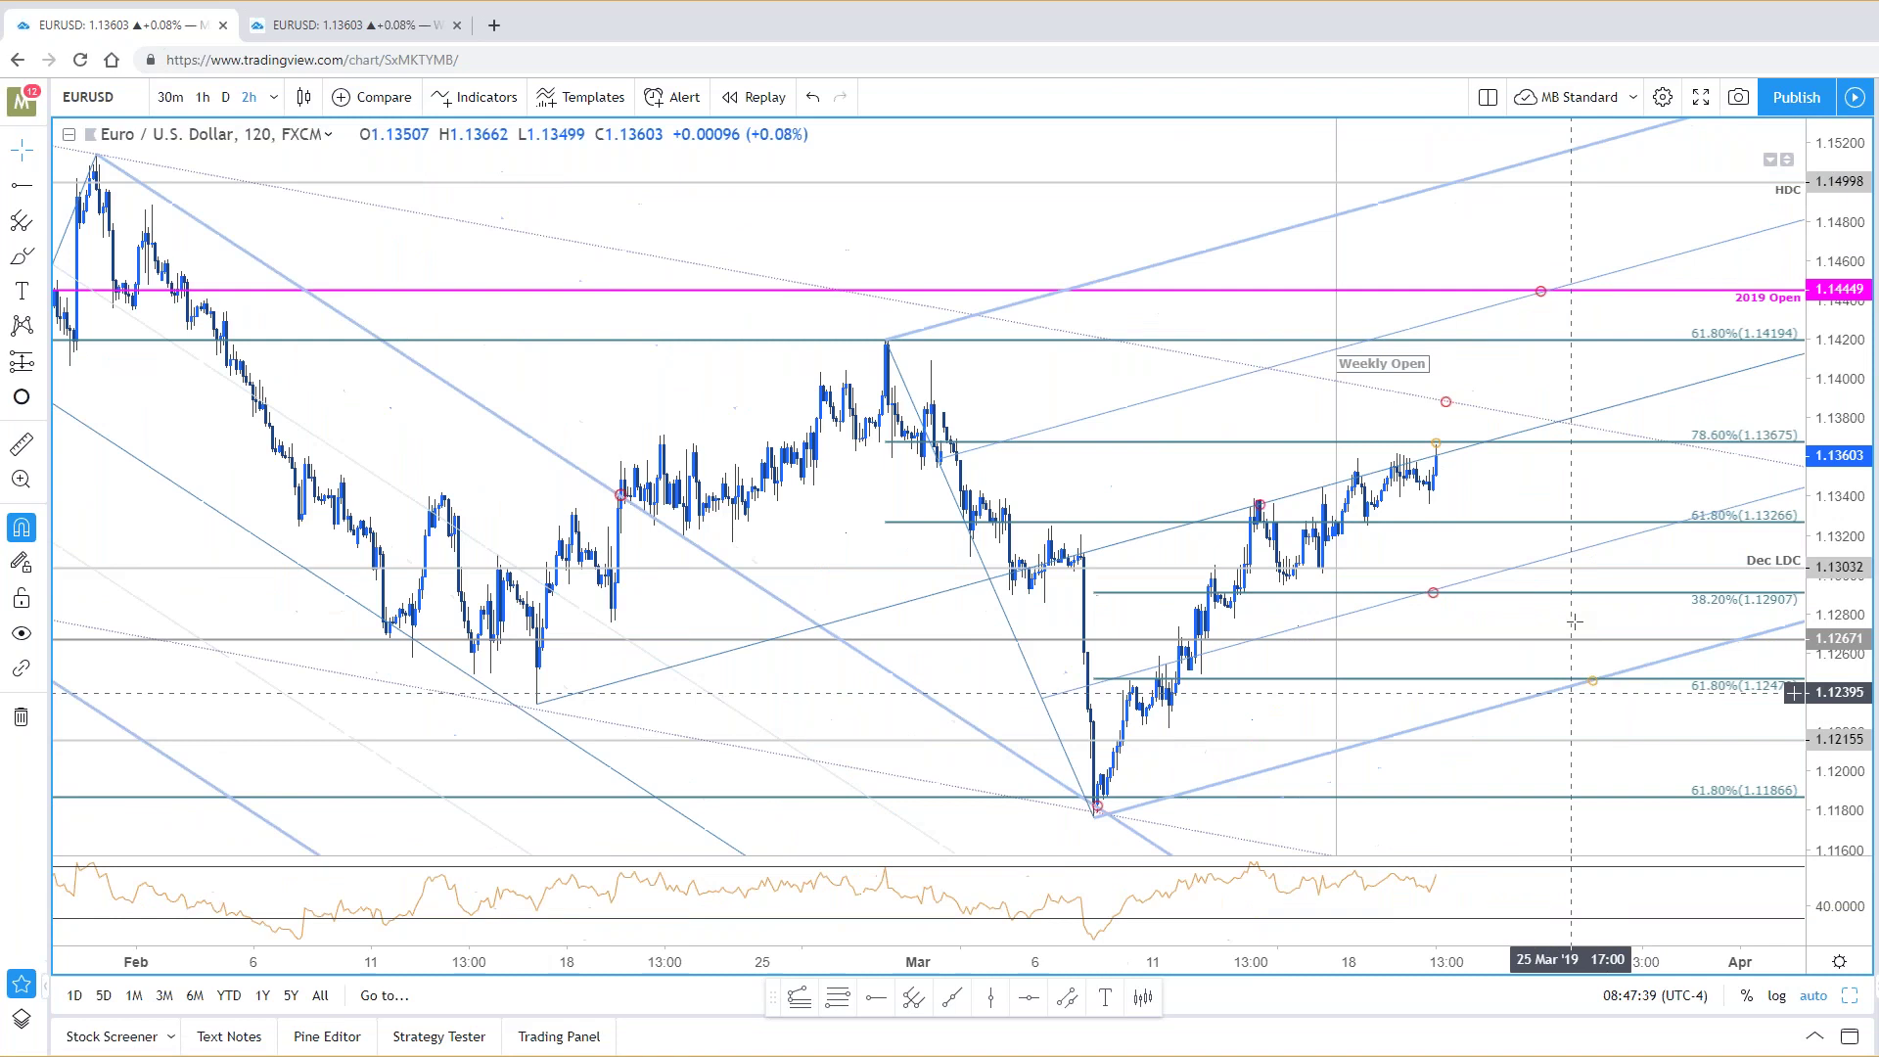
{"action": "scroll", "coordinate": [1582, 596], "scroll_direction": "up", "scroll_amount": 2}
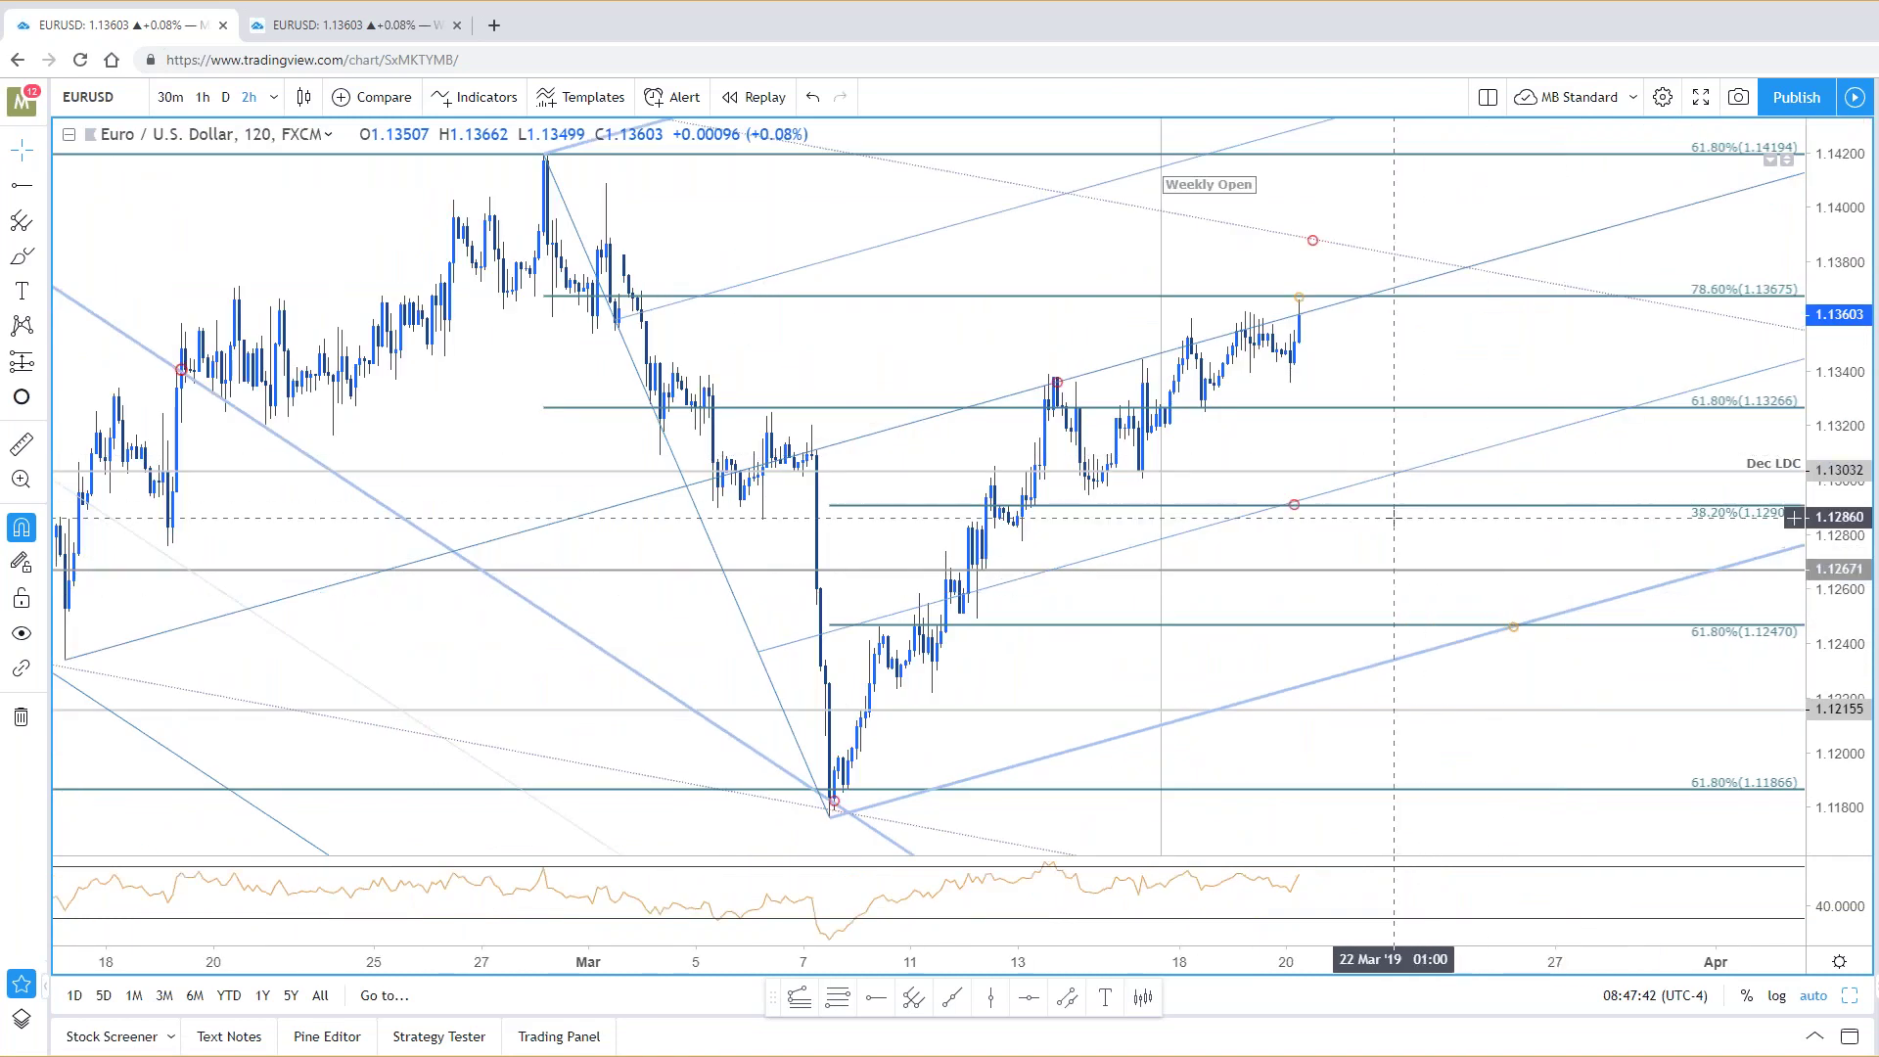
{"action": "left_click", "coordinate": [1399, 507]}
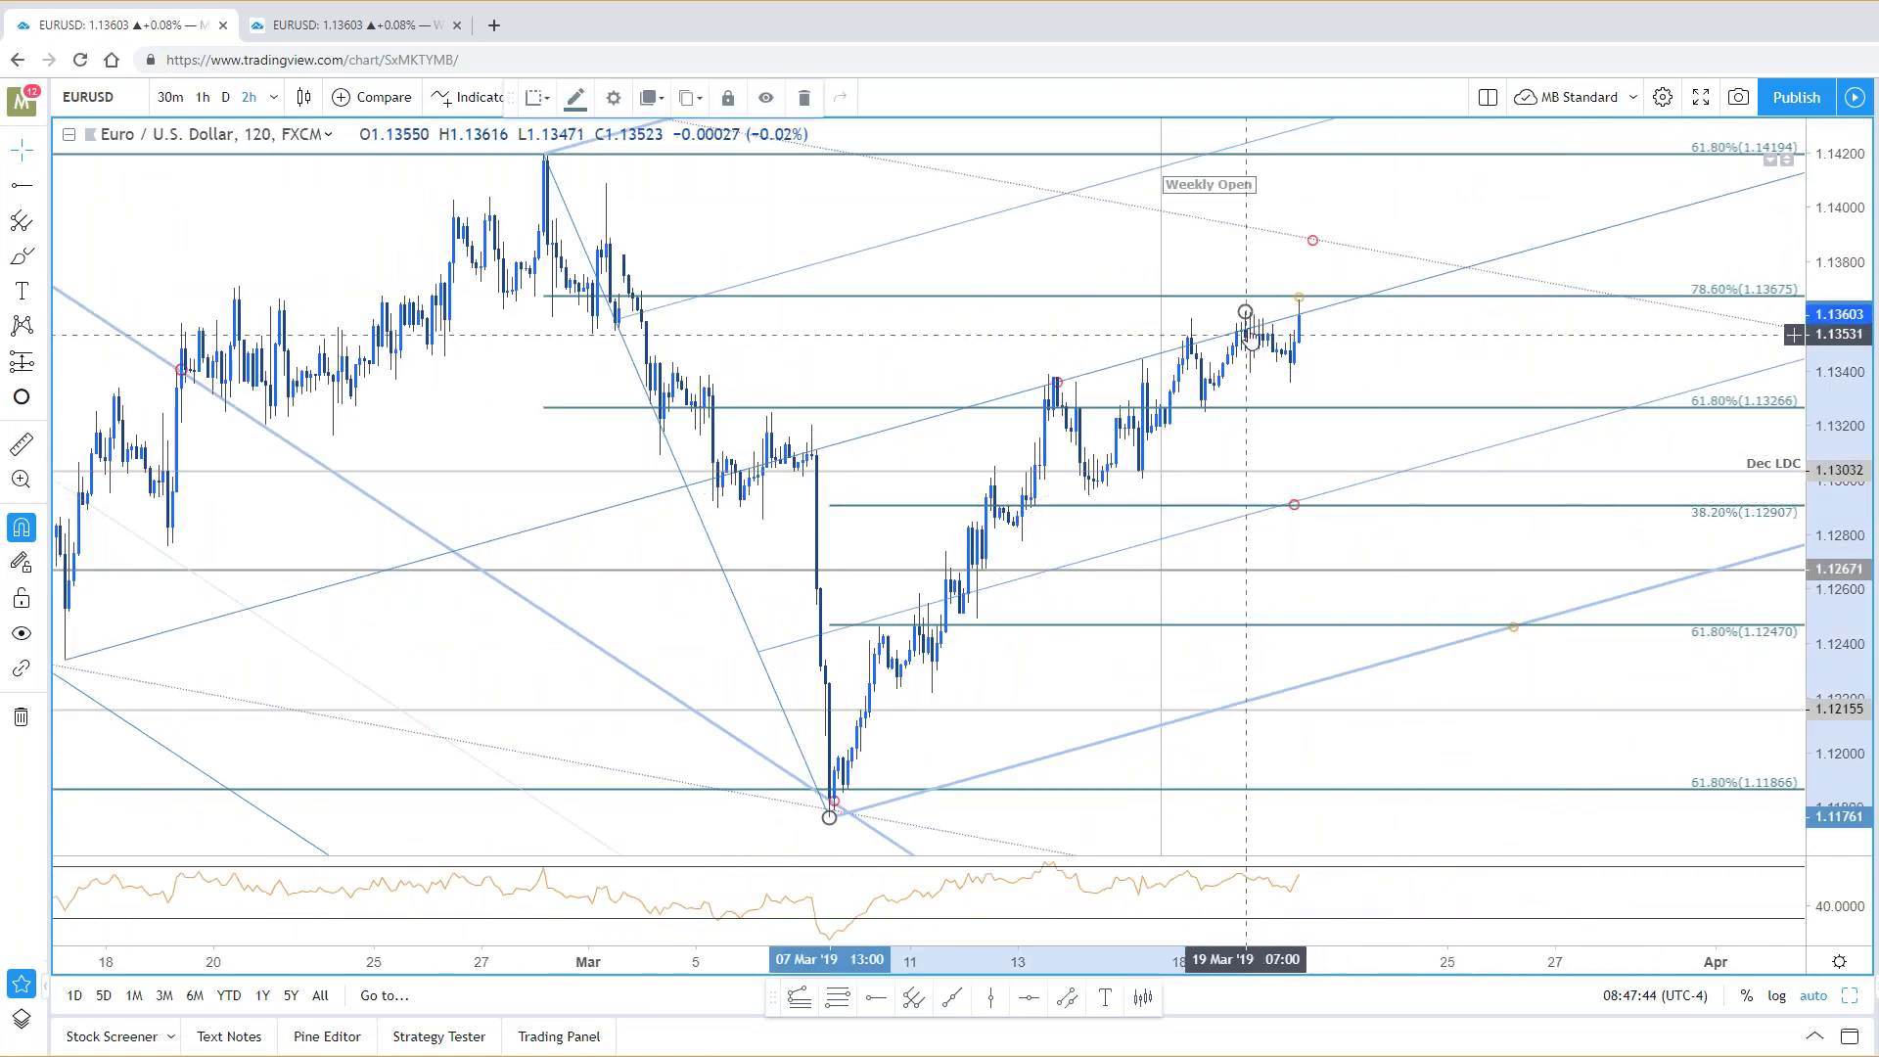
{"action": "left_click_drag", "start_coordinate": [1246, 314], "coordinate": [1295, 295]}
{"action": "left_click", "coordinate": [1299, 292]}
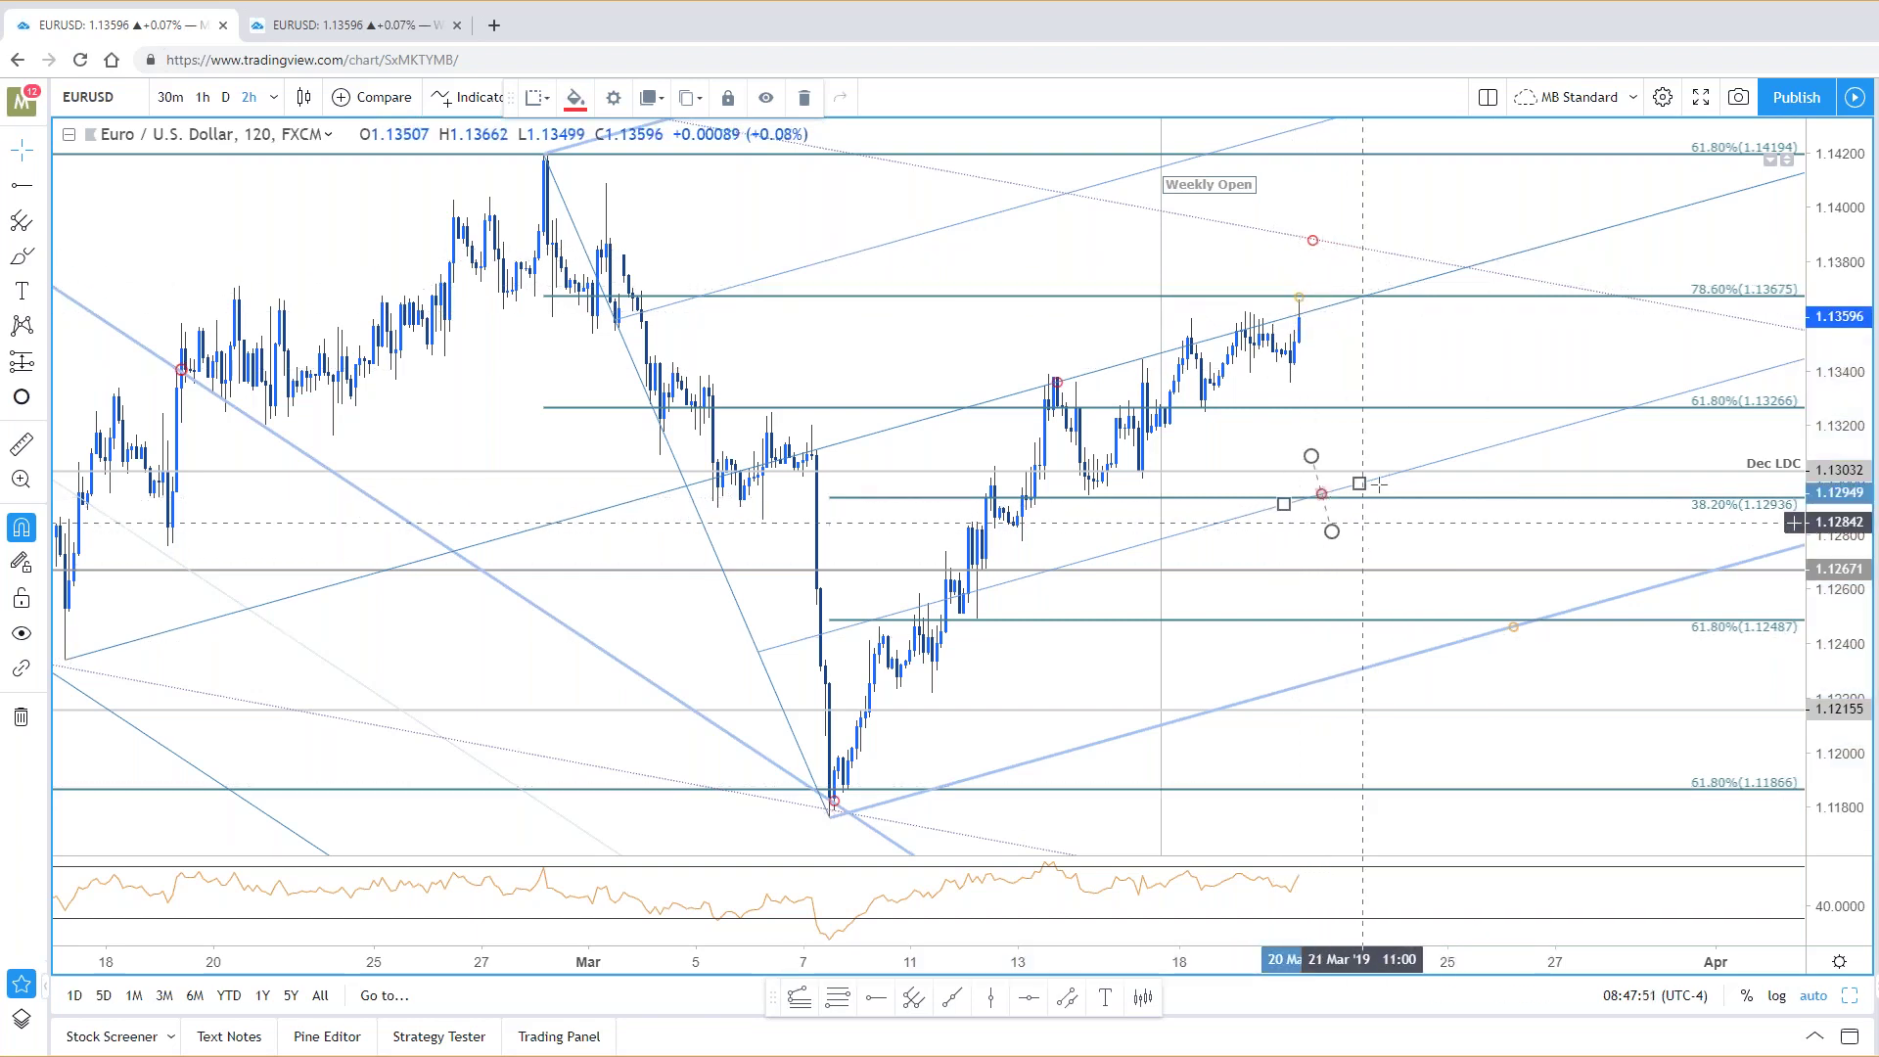
{"action": "left_click", "coordinate": [1352, 368]}
Step: Review the EURUSD 120-minute chart around the 2019 Open and the February-high channel
{"action": "scroll", "coordinate": [1352, 368], "scroll_direction": "up", "scroll_amount": 1}
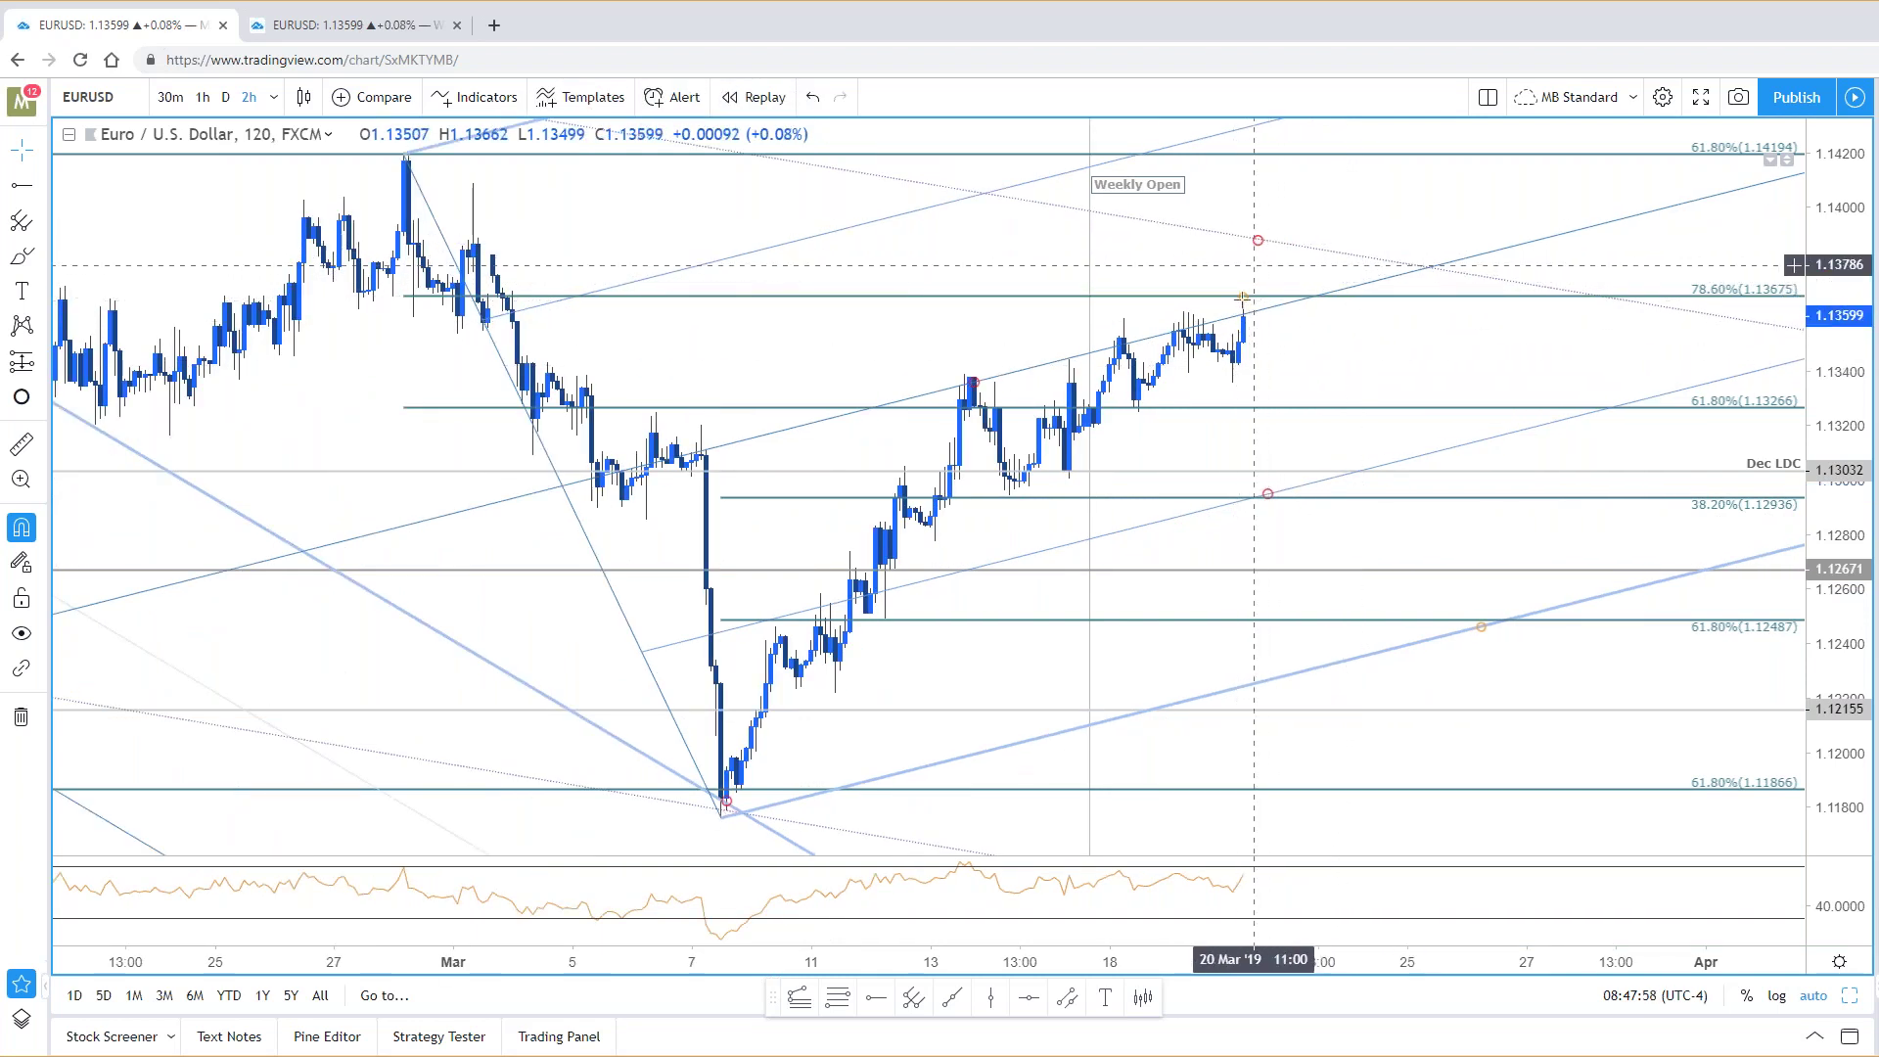
{"action": "scroll", "coordinate": [1269, 262], "scroll_direction": "down", "scroll_amount": 3}
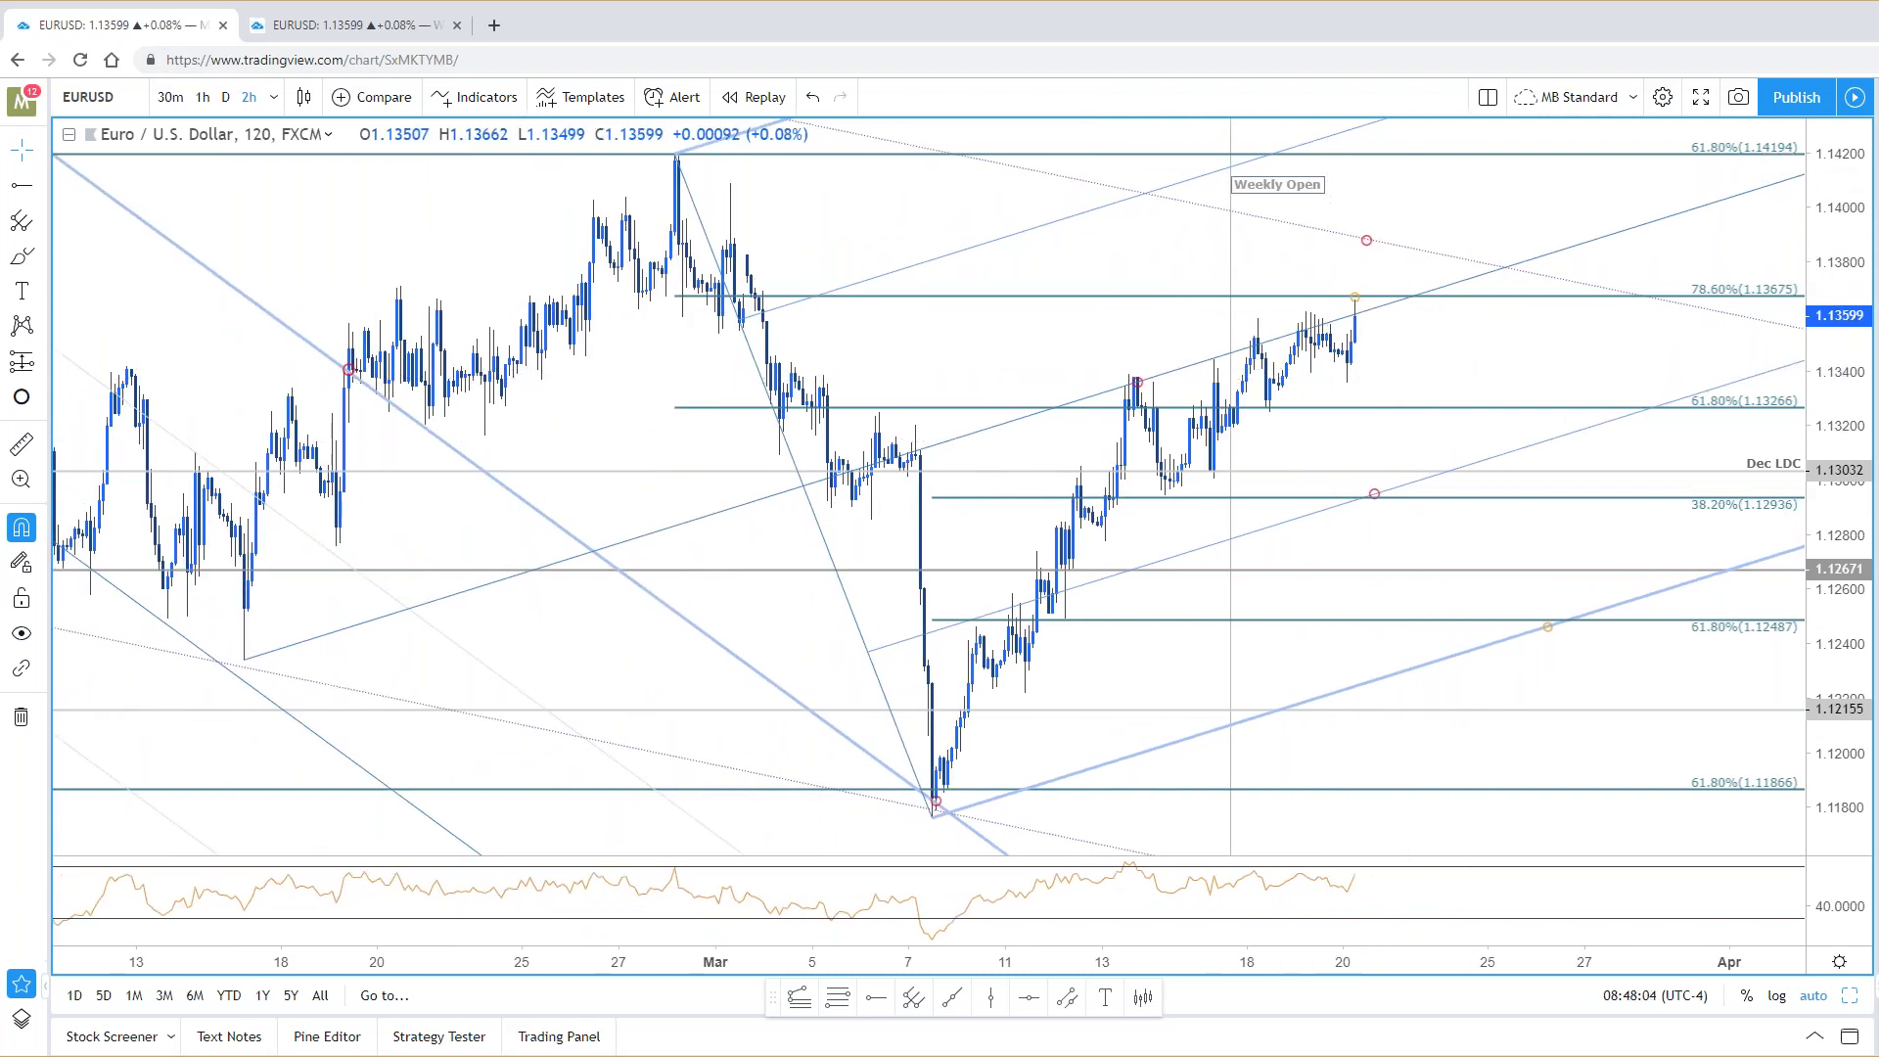
{"action": "left_click_drag", "start_coordinate": [1507, 275], "coordinate": [1504, 341]}
{"action": "scroll", "coordinate": [1382, 267], "scroll_direction": "down", "scroll_amount": 3}
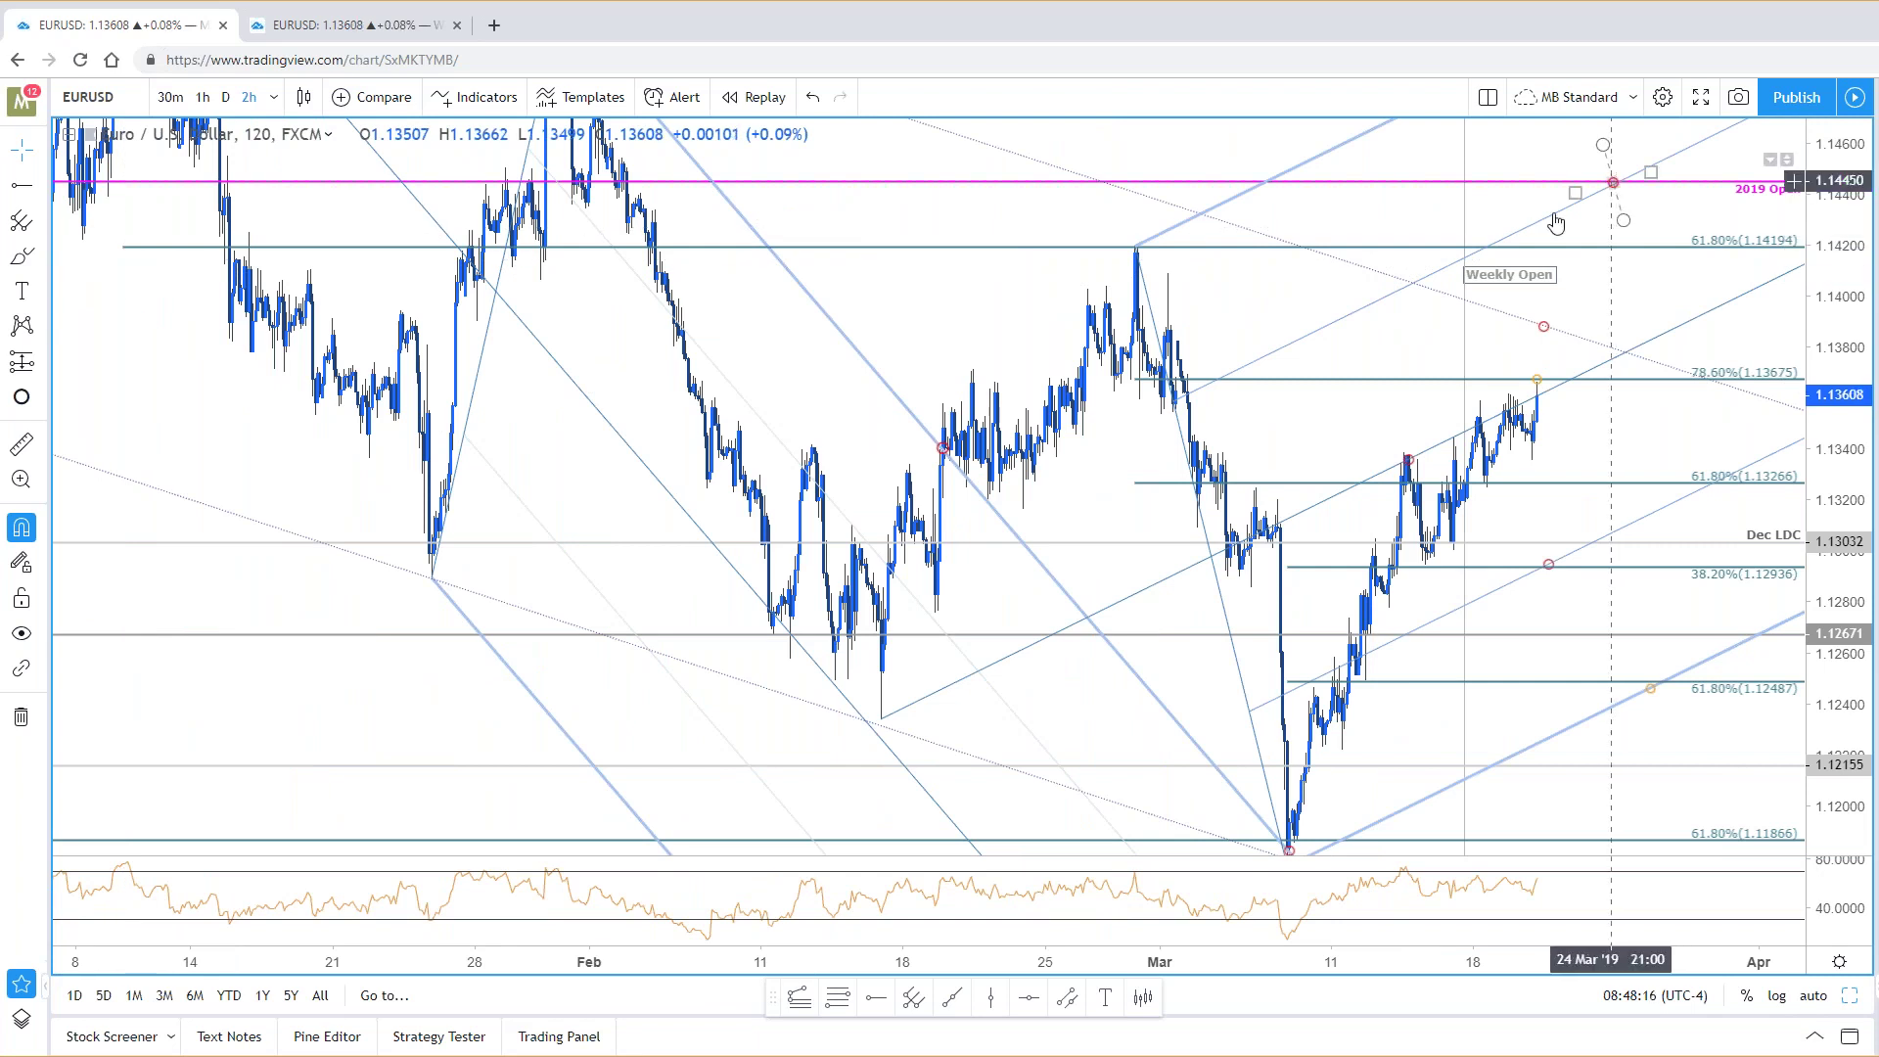
{"action": "scroll", "coordinate": [1617, 198], "scroll_direction": "up", "scroll_amount": 5}
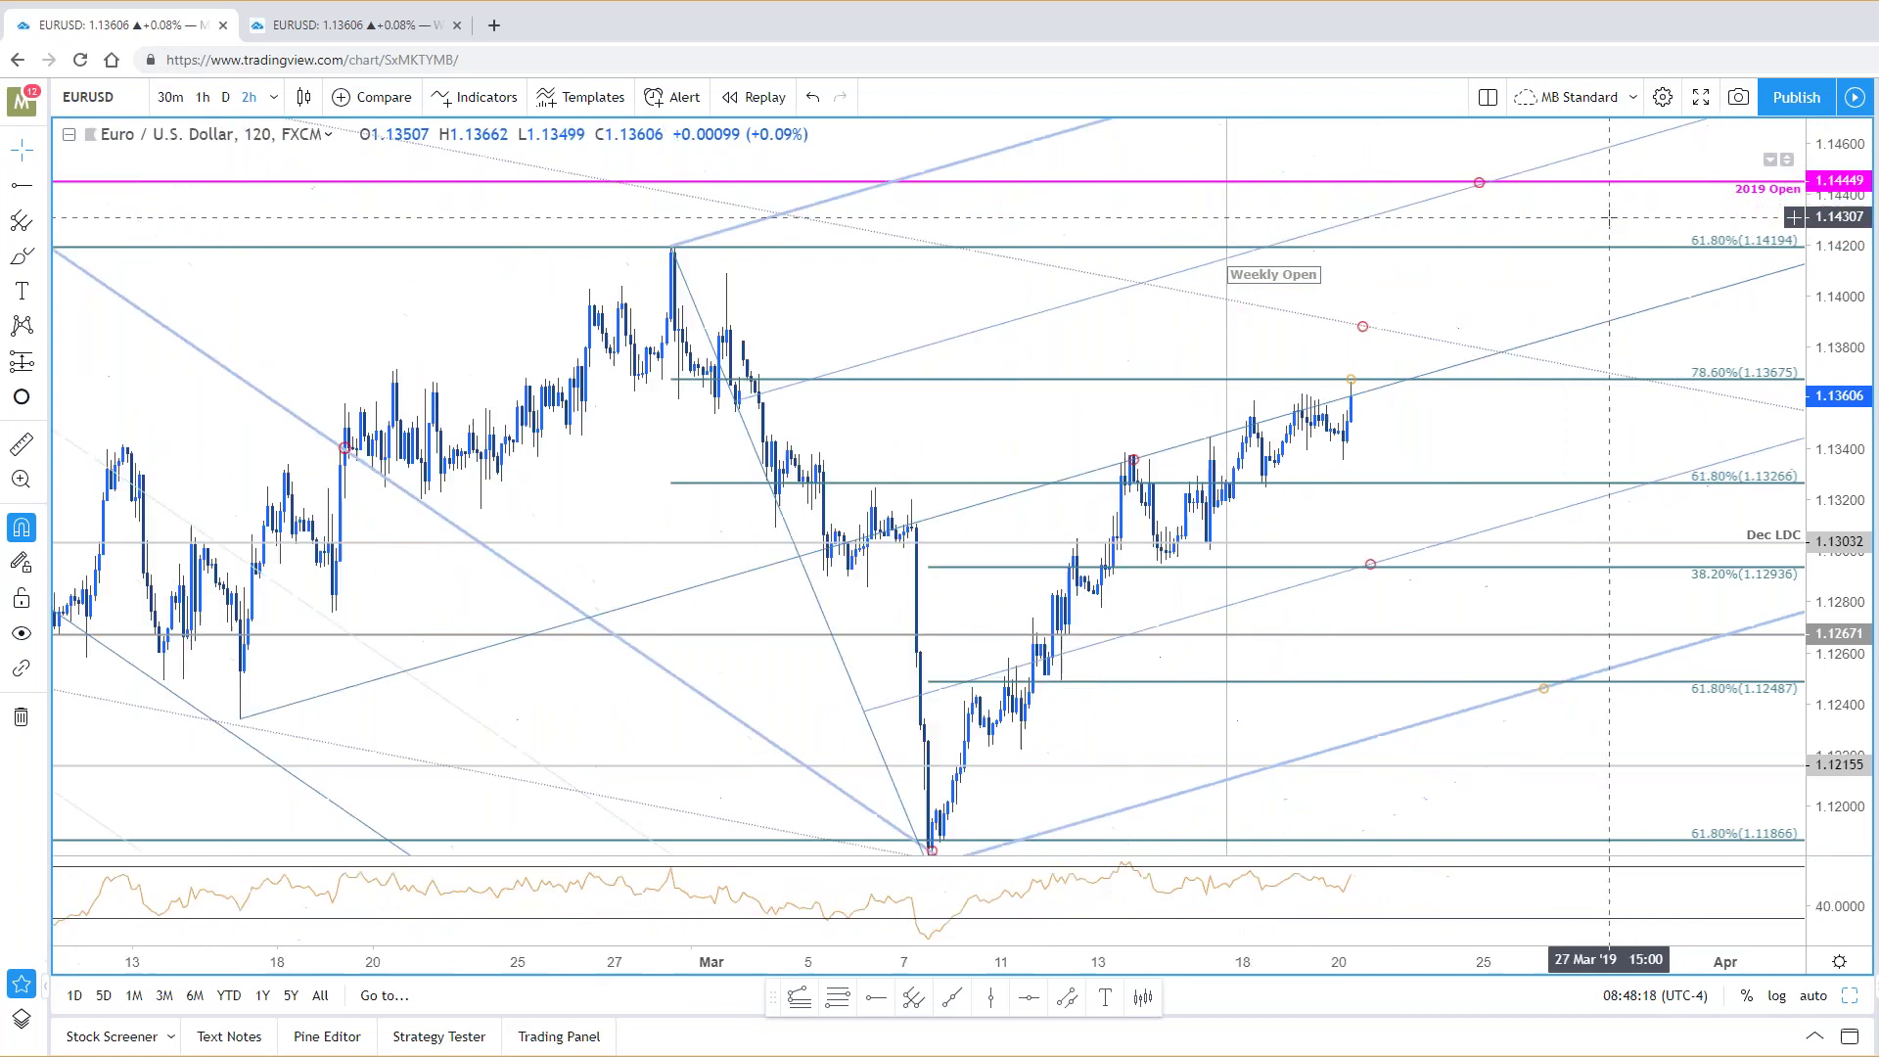
{"action": "left_click_drag", "start_coordinate": [1346, 445], "coordinate": [1184, 423]}
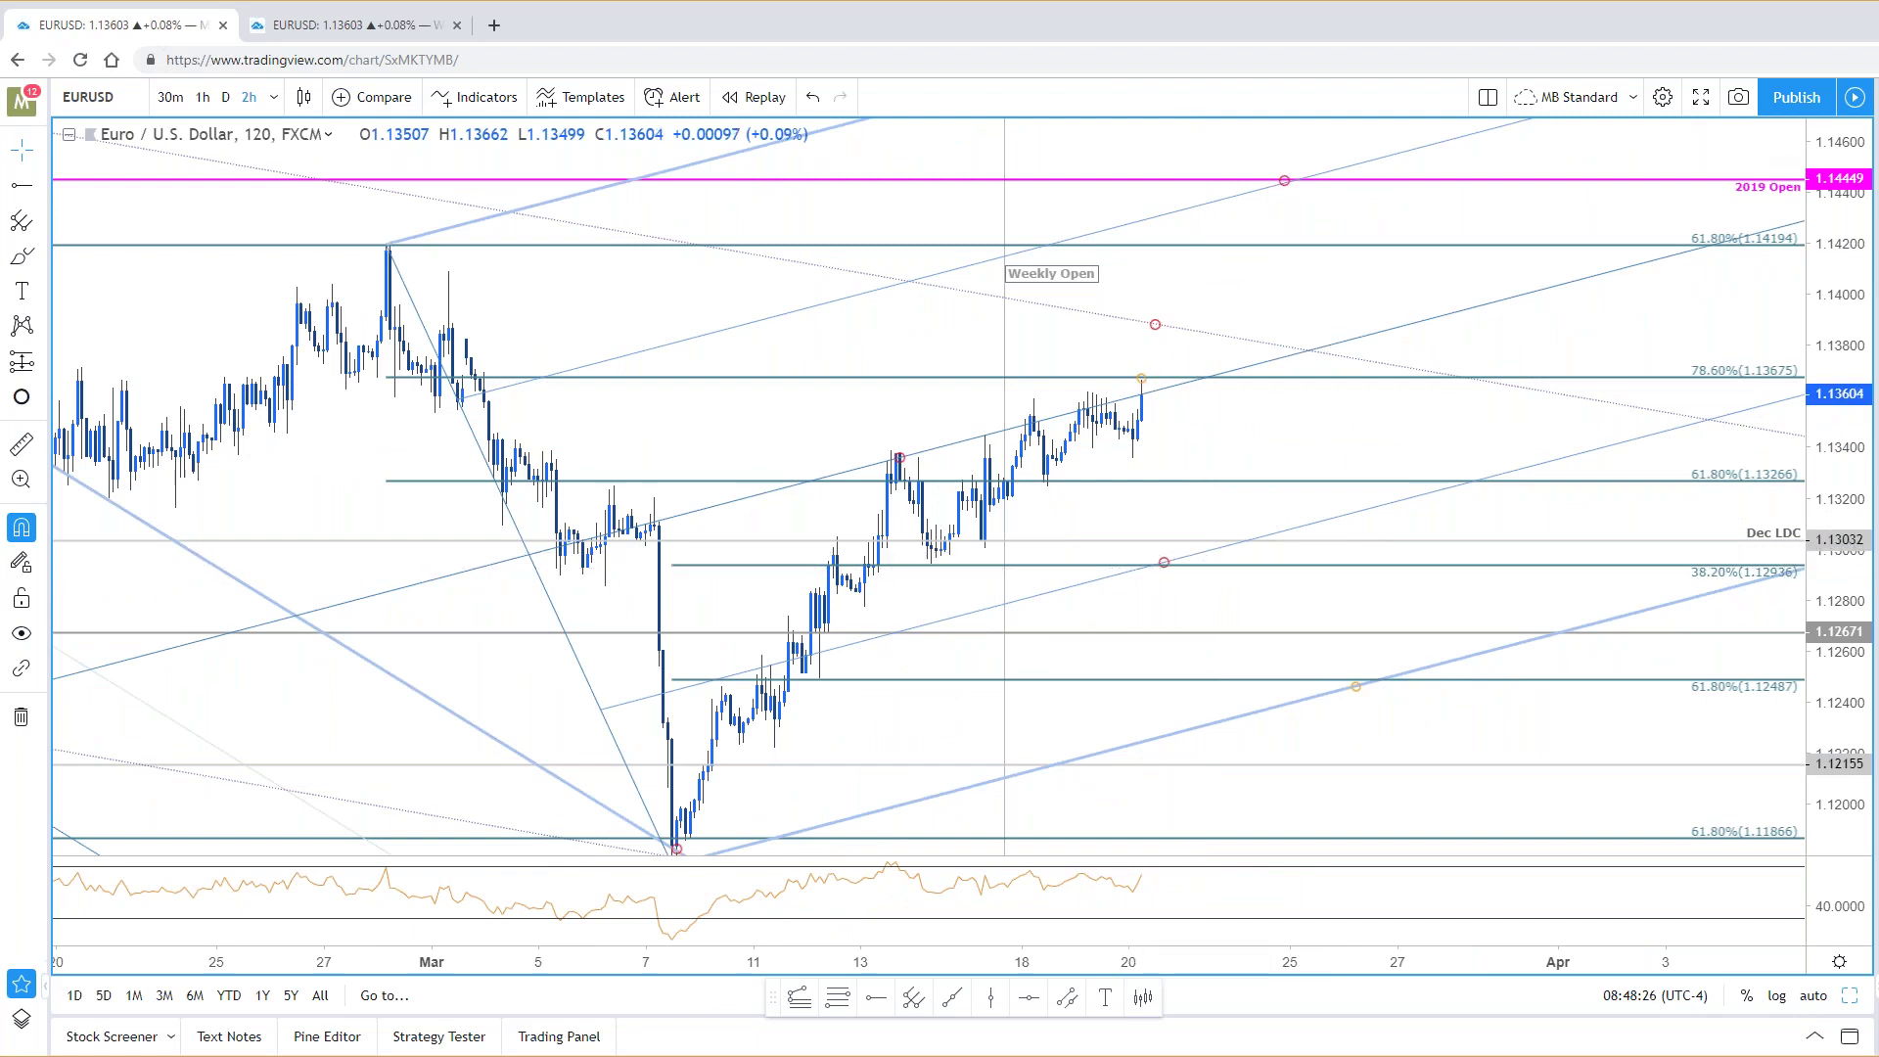
{"action": "left_click_drag", "start_coordinate": [1307, 307], "coordinate": [1396, 281]}
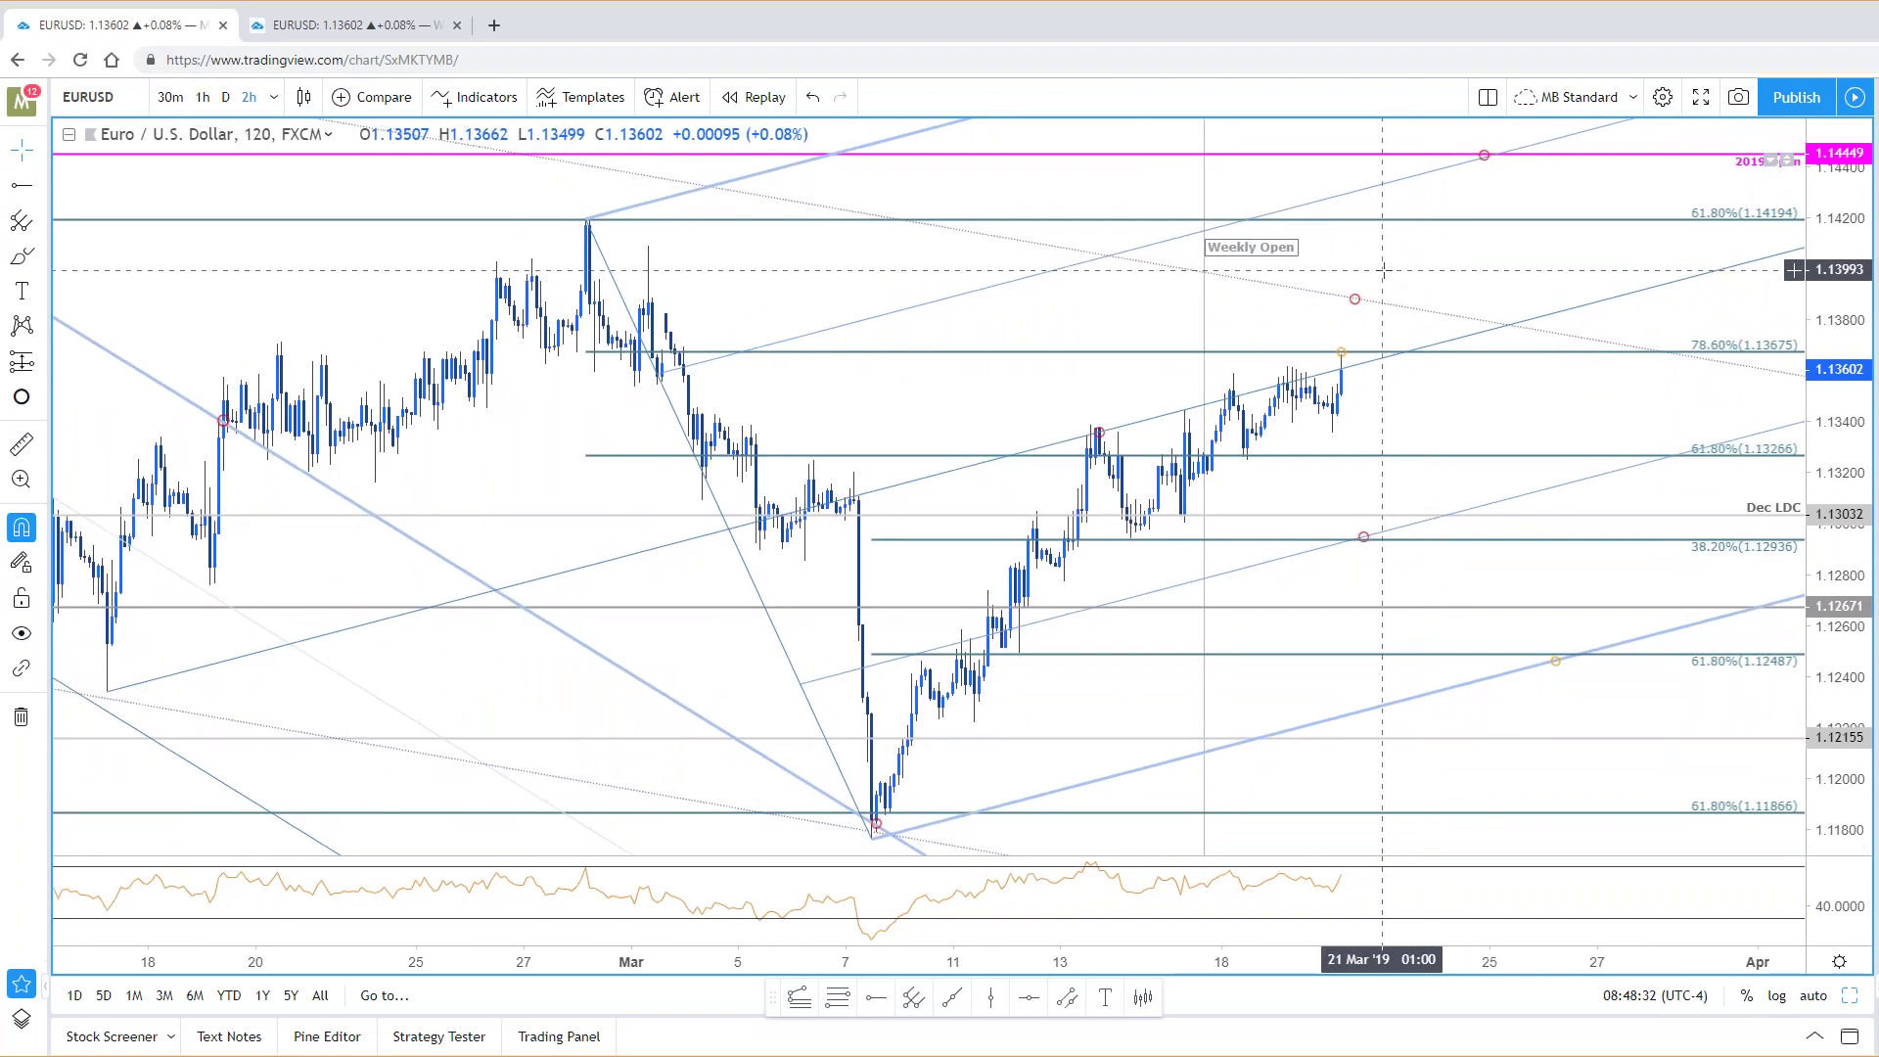
{"action": "scroll", "coordinate": [1437, 394], "scroll_direction": "right", "scroll_amount": 2}
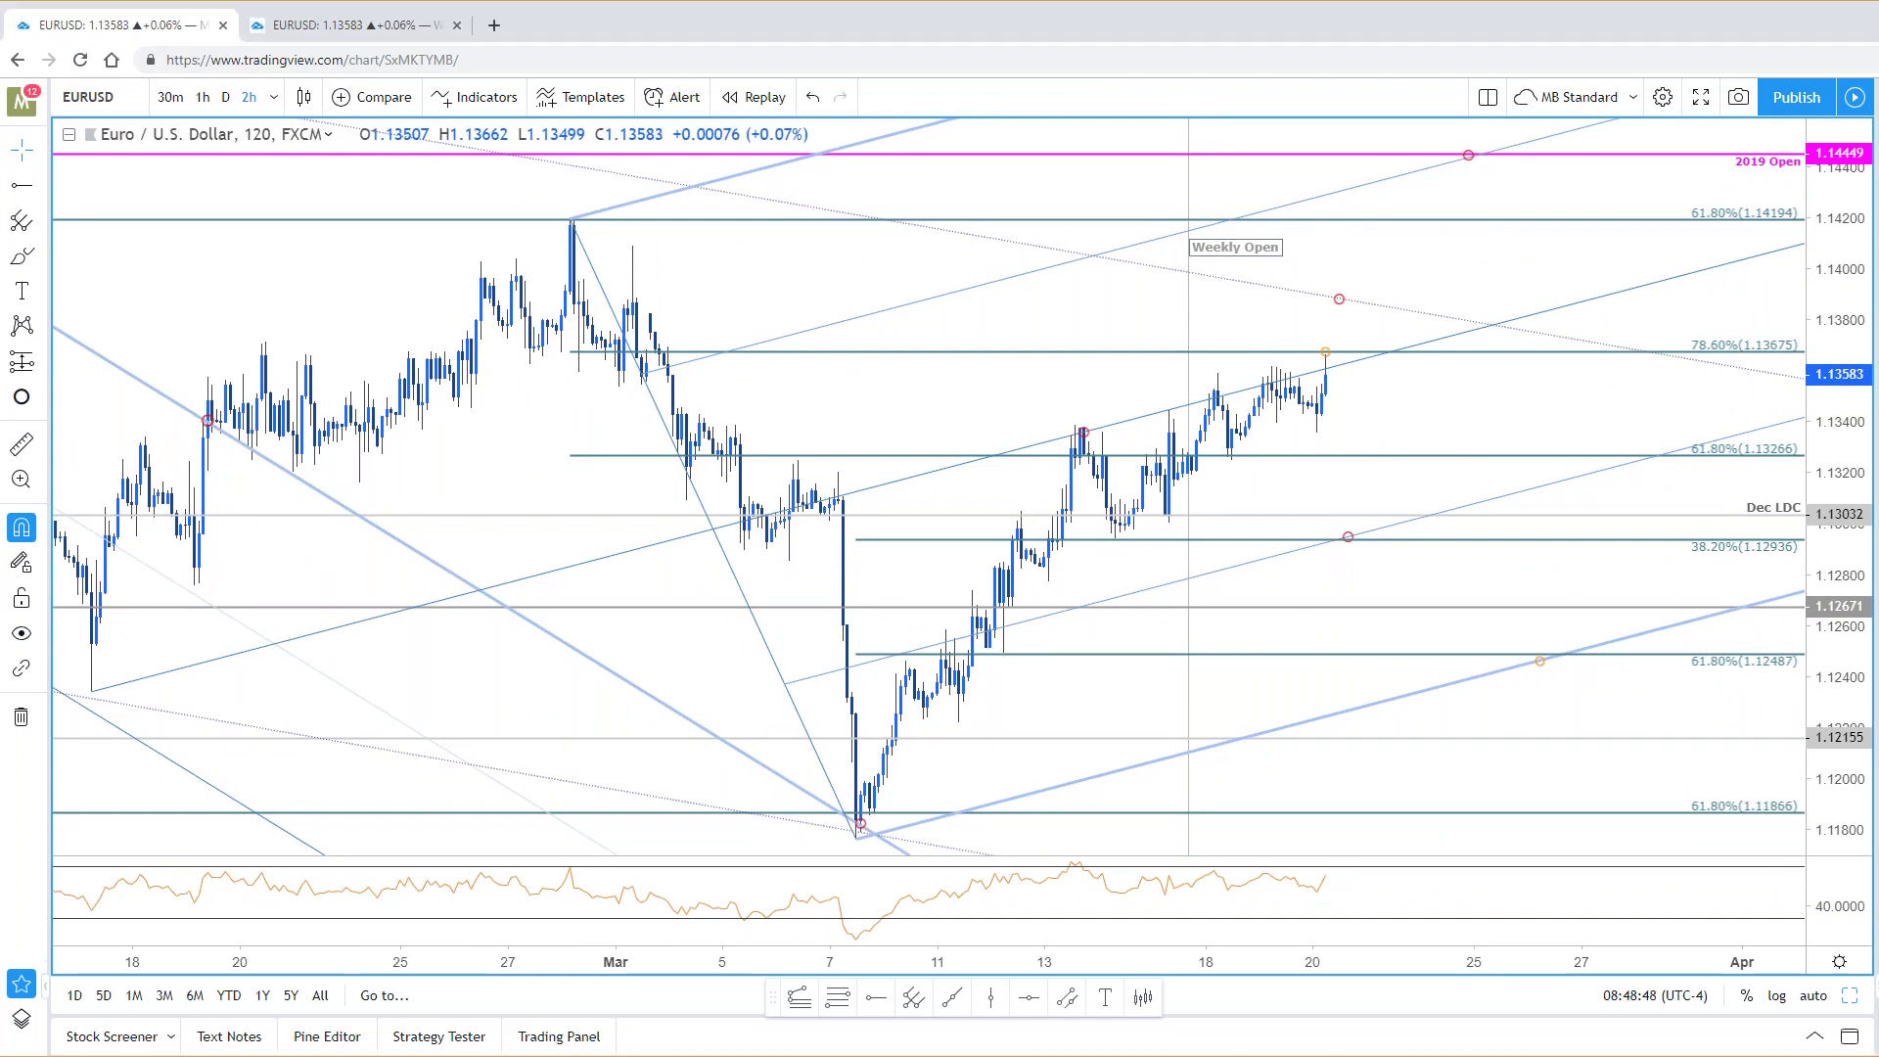
{"action": "left_click_drag", "start_coordinate": [1421, 369], "coordinate": [1413, 372]}
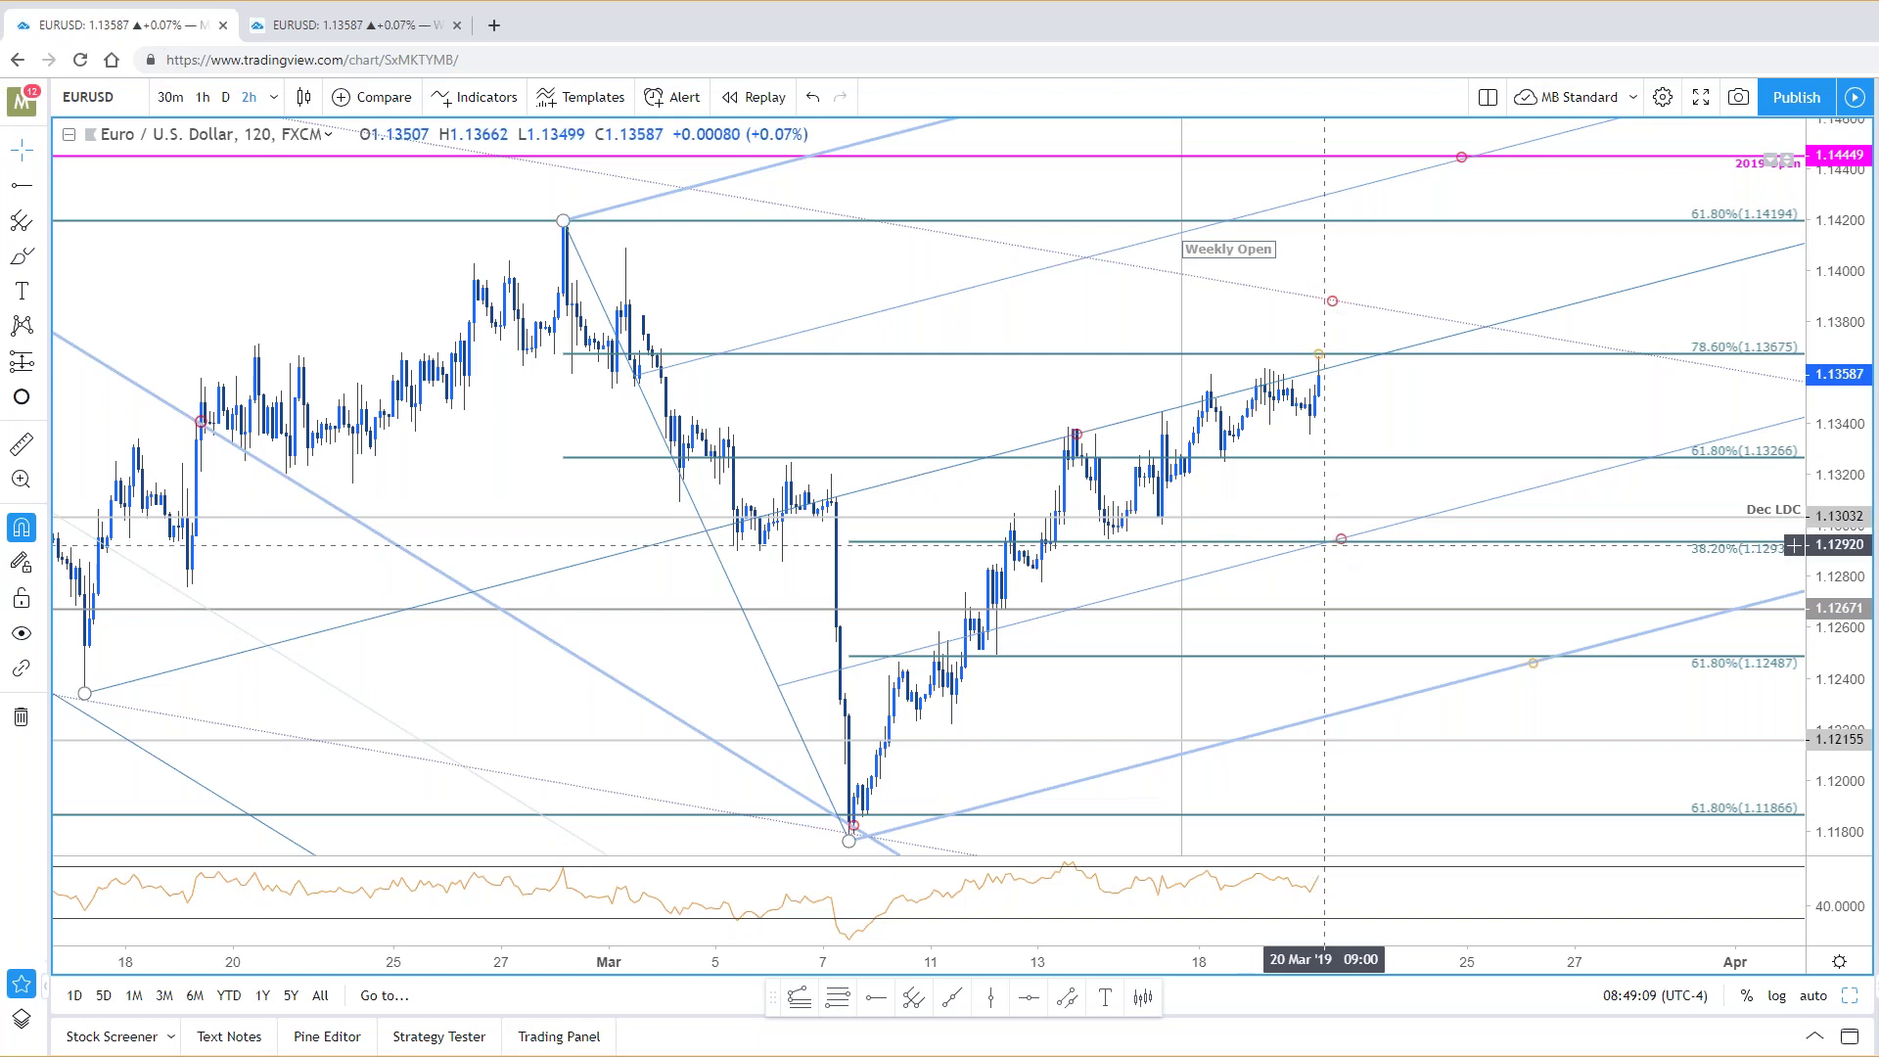
{"action": "left_click", "coordinate": [1324, 544]}
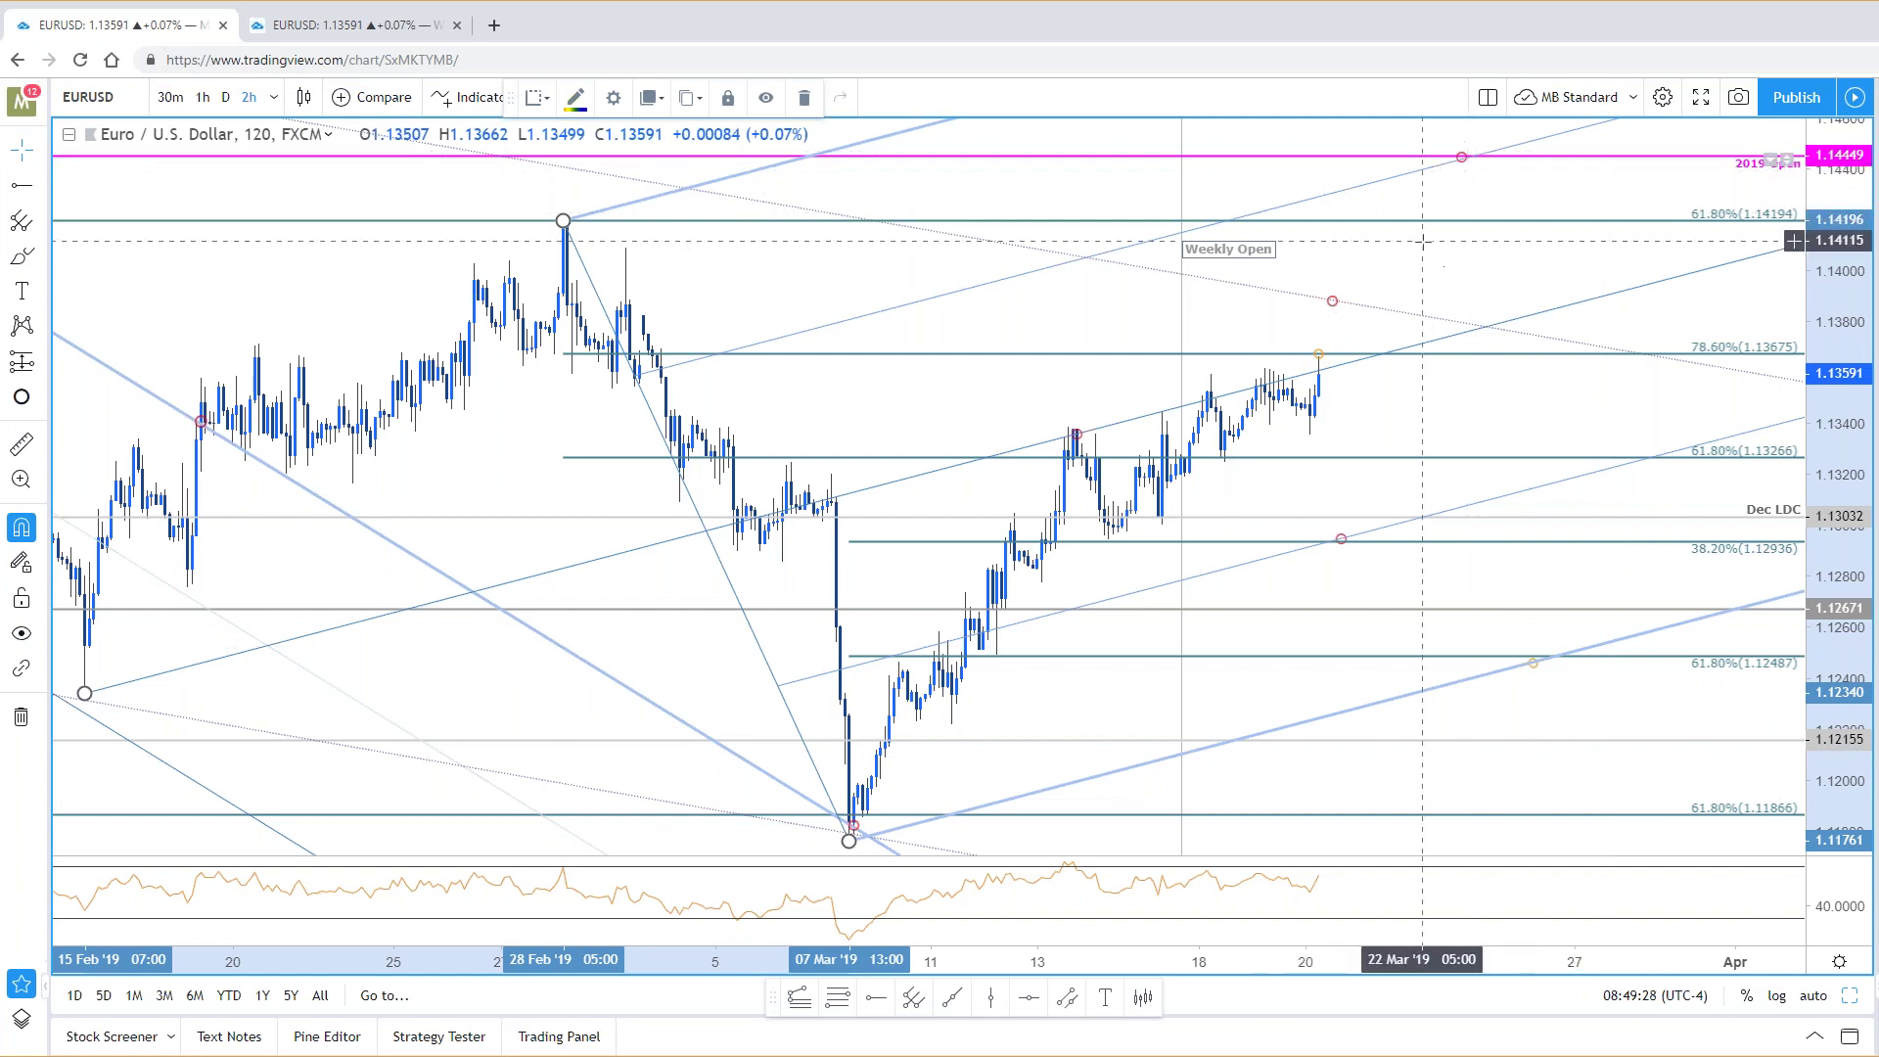
{"action": "left_click_drag", "start_coordinate": [1501, 280], "coordinate": [1489, 288]}
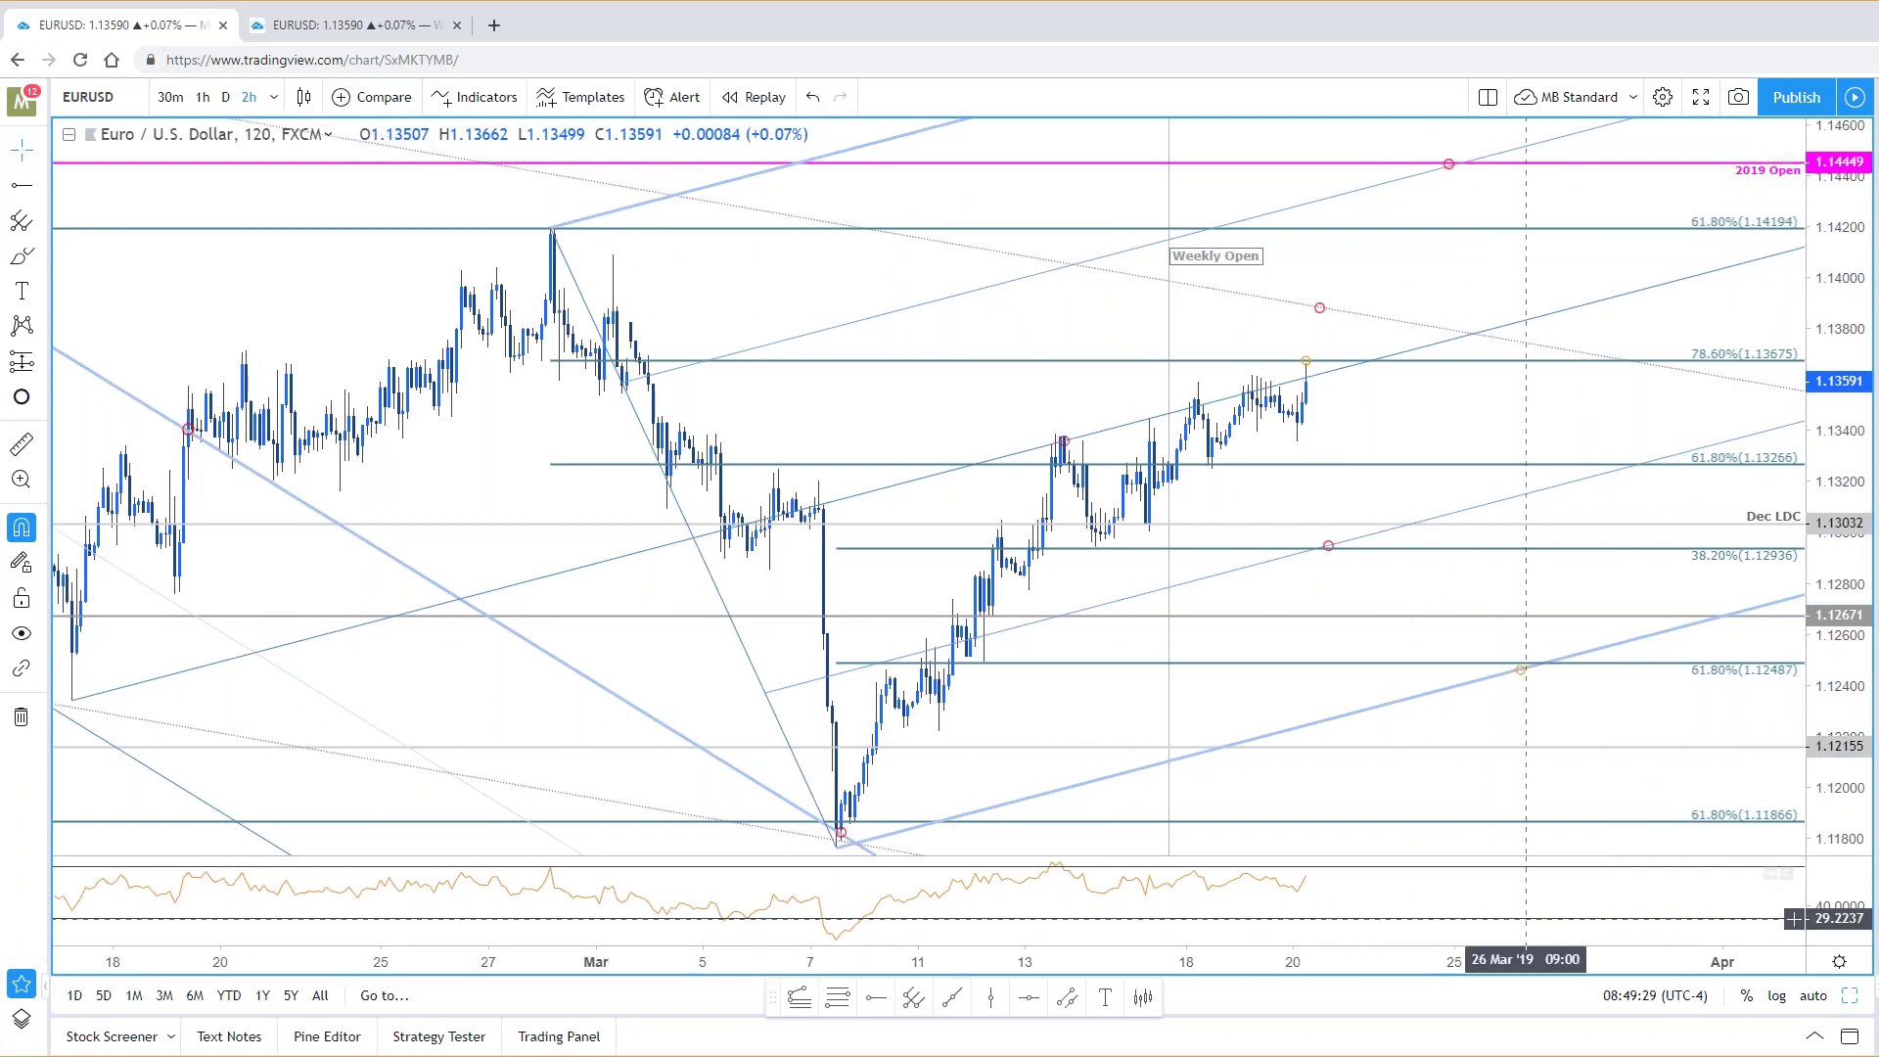
{"action": "left_click_drag", "start_coordinate": [1631, 713], "coordinate": [1680, 702]}
{"action": "left_click_drag", "start_coordinate": [1639, 777], "coordinate": [1627, 769]}
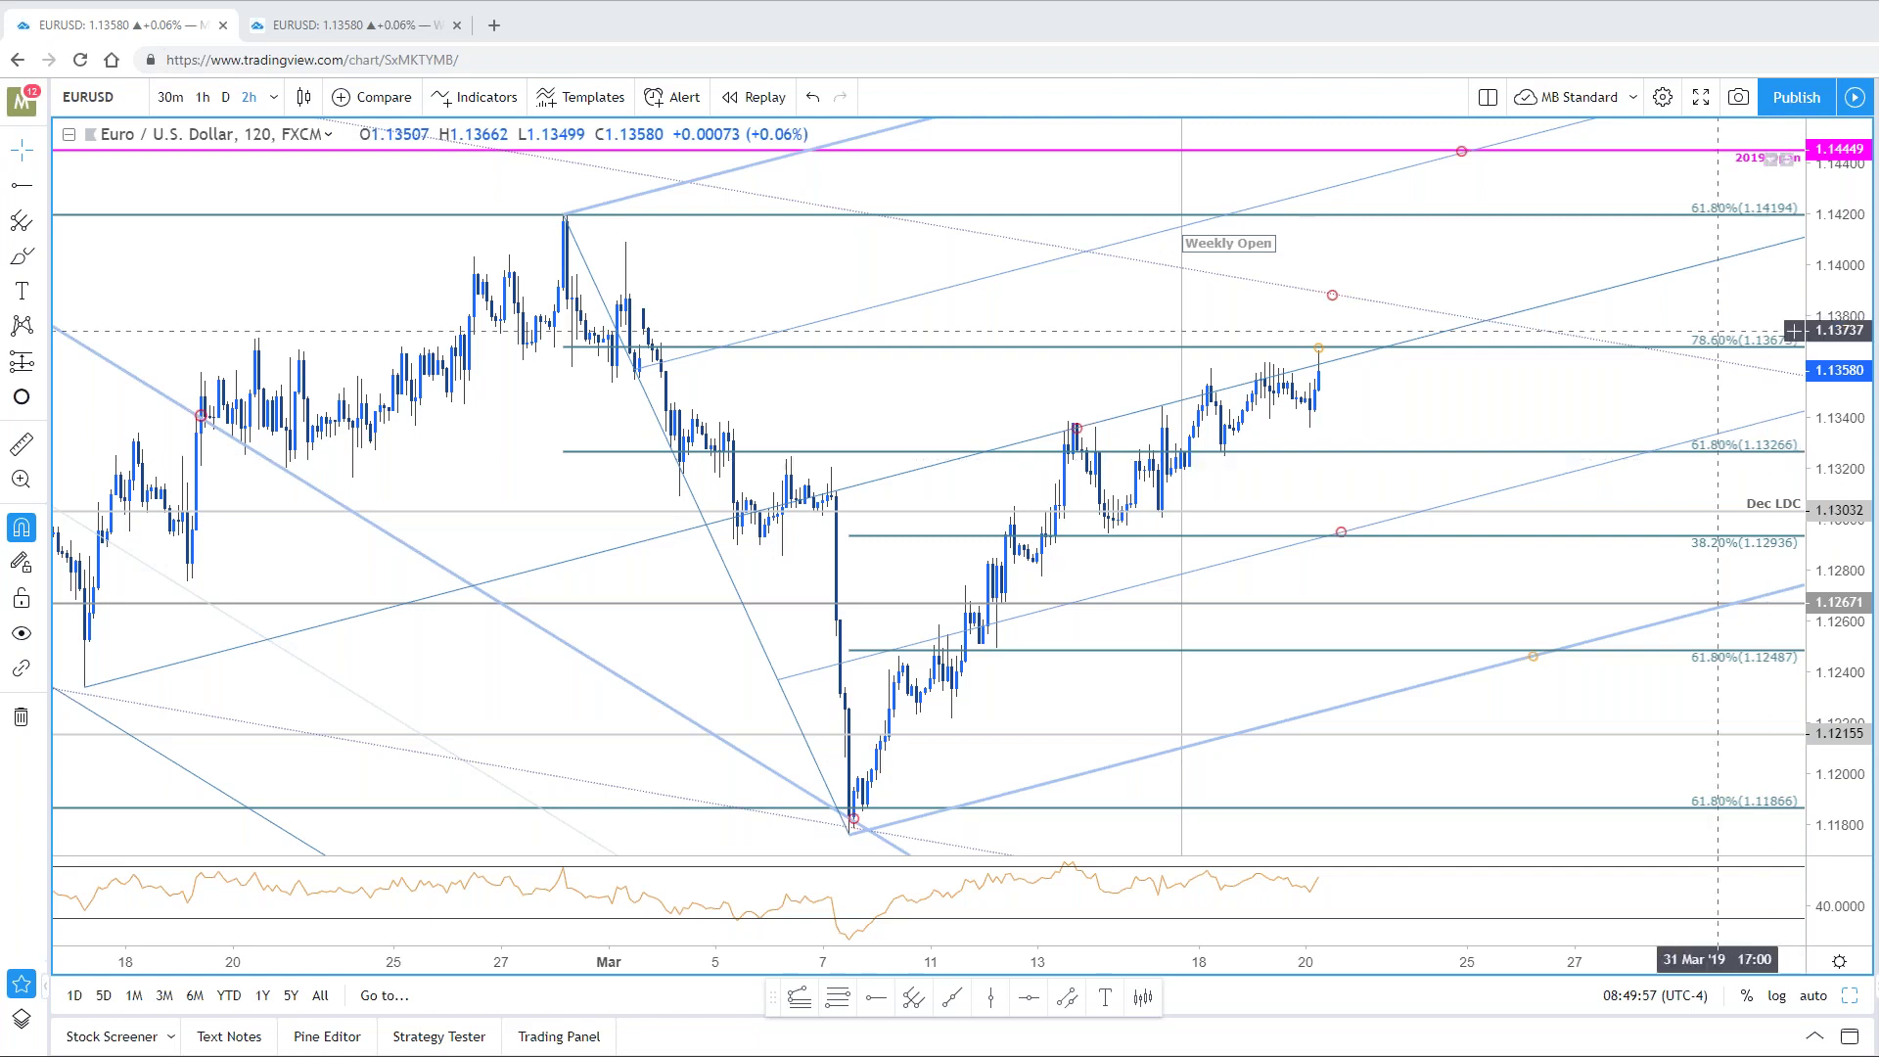
Step: Switch the chart to AUDUSD and bring up the SB Trade Desk update page
{"action": "key", "text": "Down"}
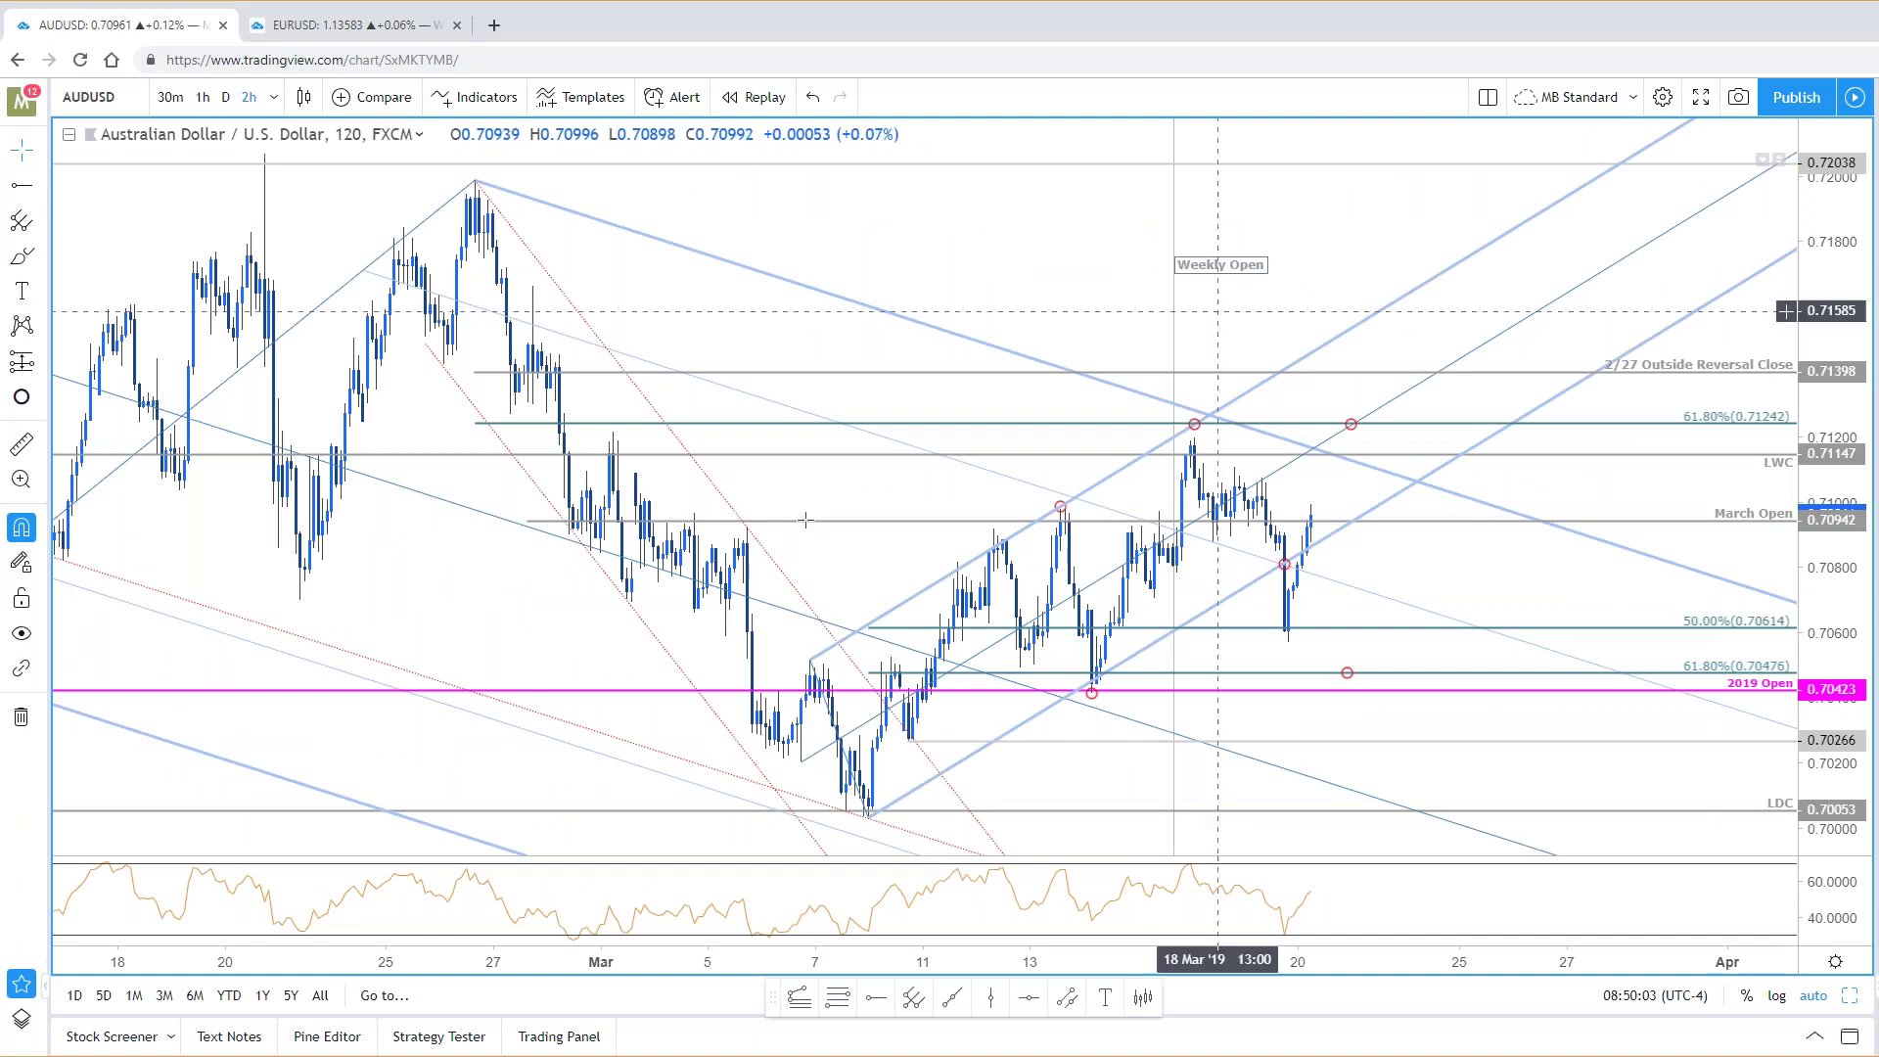
{"action": "scroll", "coordinate": [1135, 641], "scroll_direction": "right", "scroll_amount": 2}
{"action": "scroll", "coordinate": [1132, 647], "scroll_direction": "right", "scroll_amount": 1}
{"action": "key", "text": "alt+Tab"}
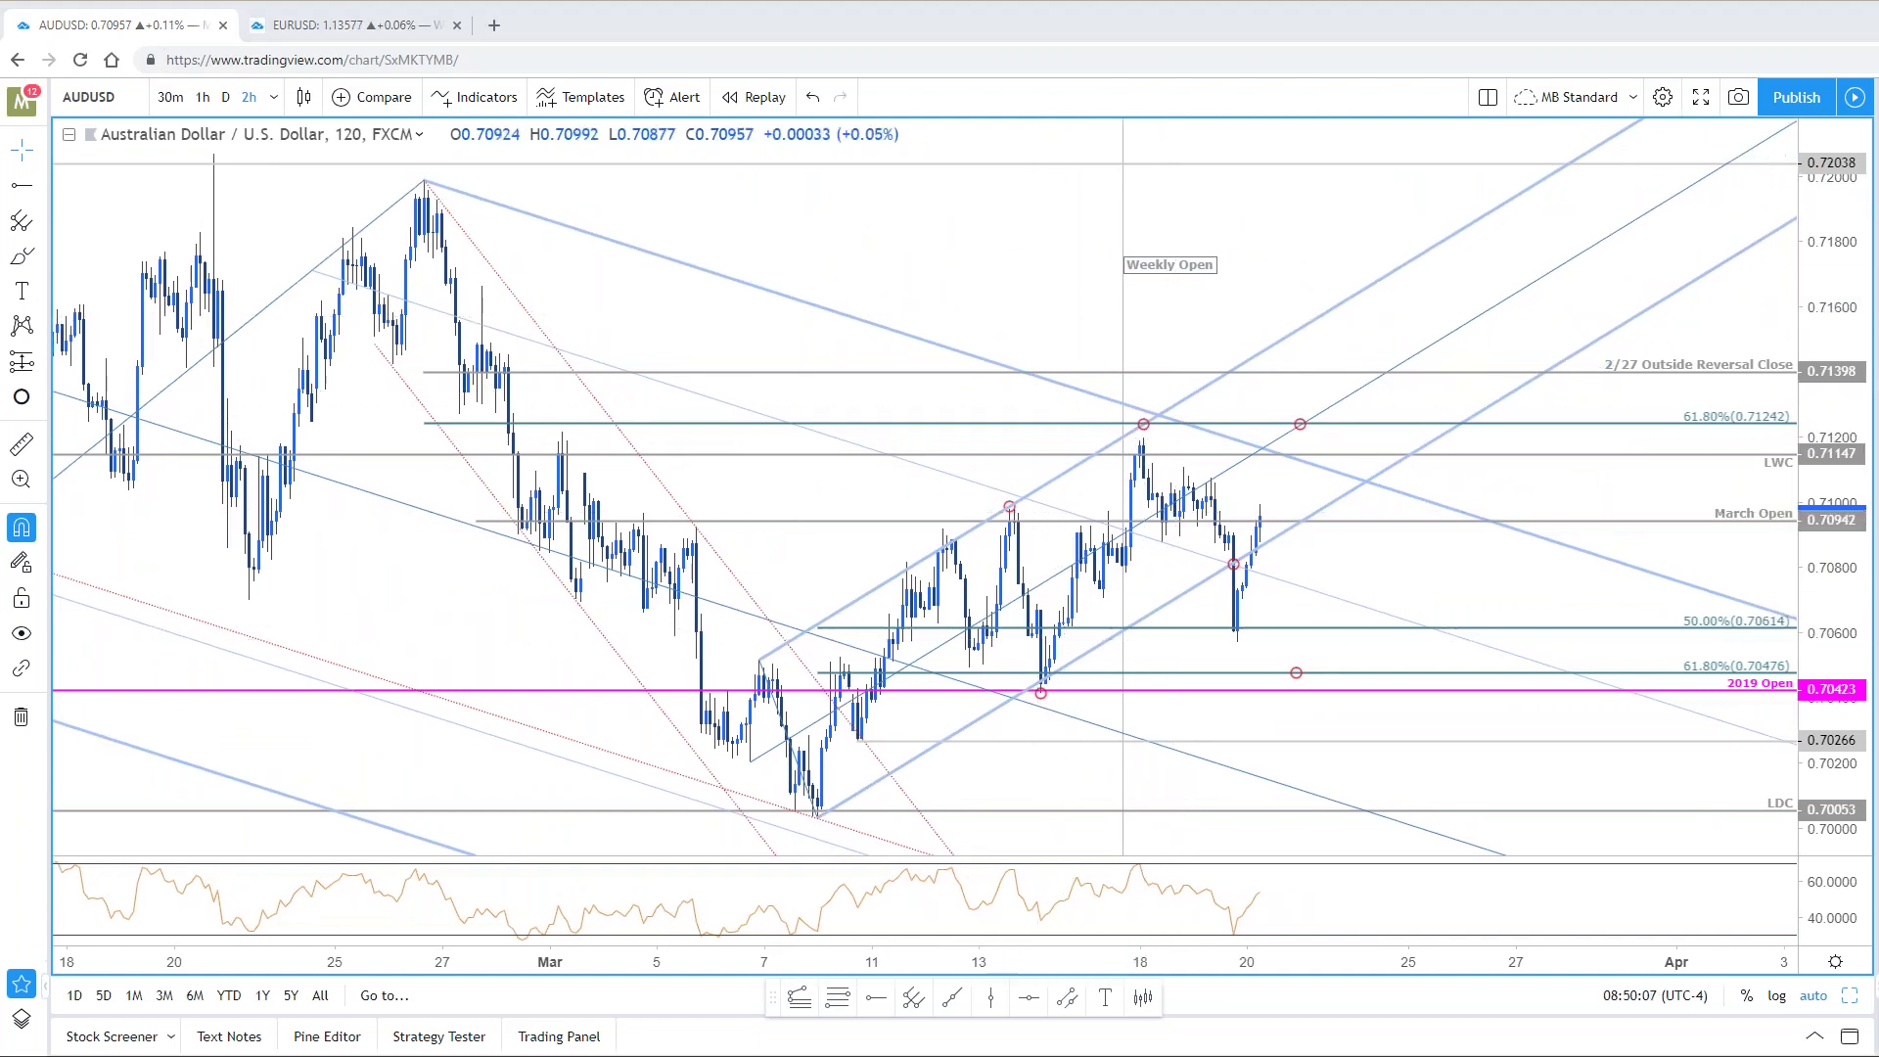
{"action": "scroll", "coordinate": [411, 541], "scroll_direction": "down", "scroll_amount": 6}
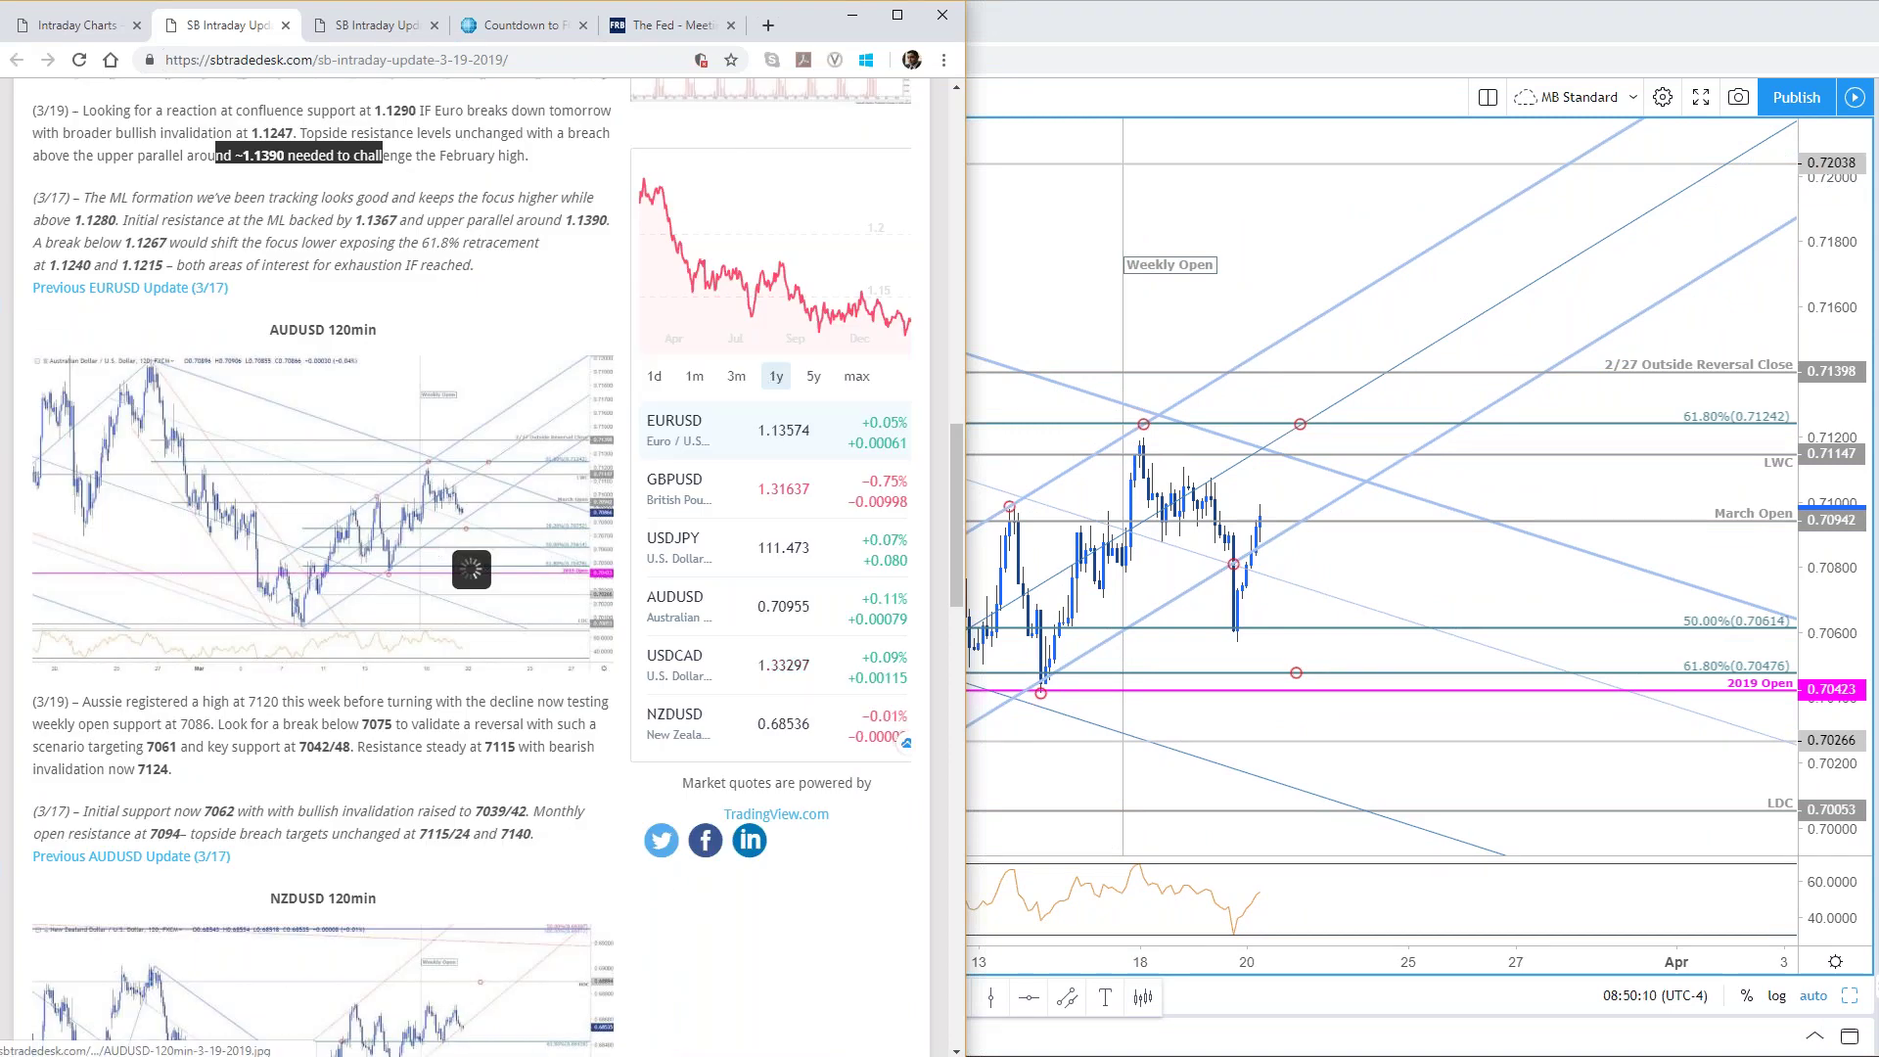
Step: Enlarge, close and reopen the article's AUDUSD 120min chart, then return to TradingView's AUDUSD chart
{"action": "left_click", "coordinate": [470, 567]}
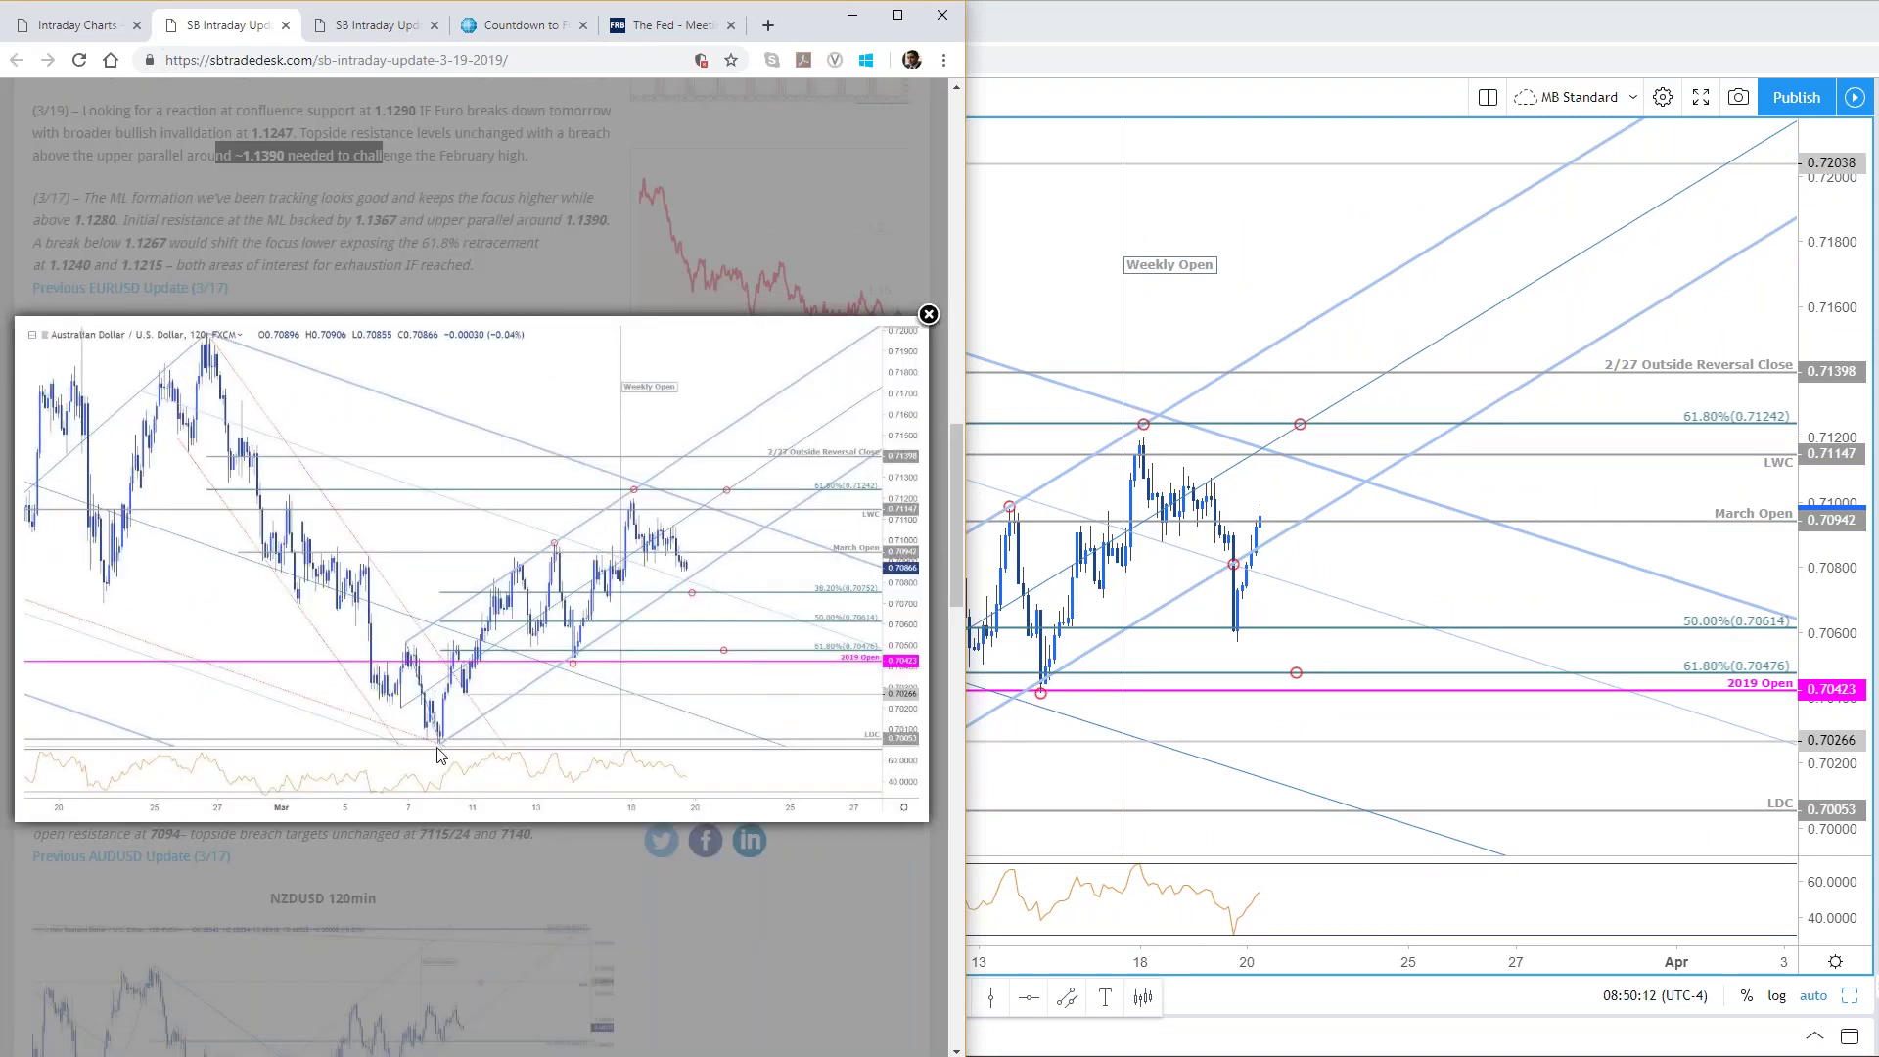
{"action": "left_click", "coordinate": [354, 886]}
{"action": "left_click", "coordinate": [354, 886]}
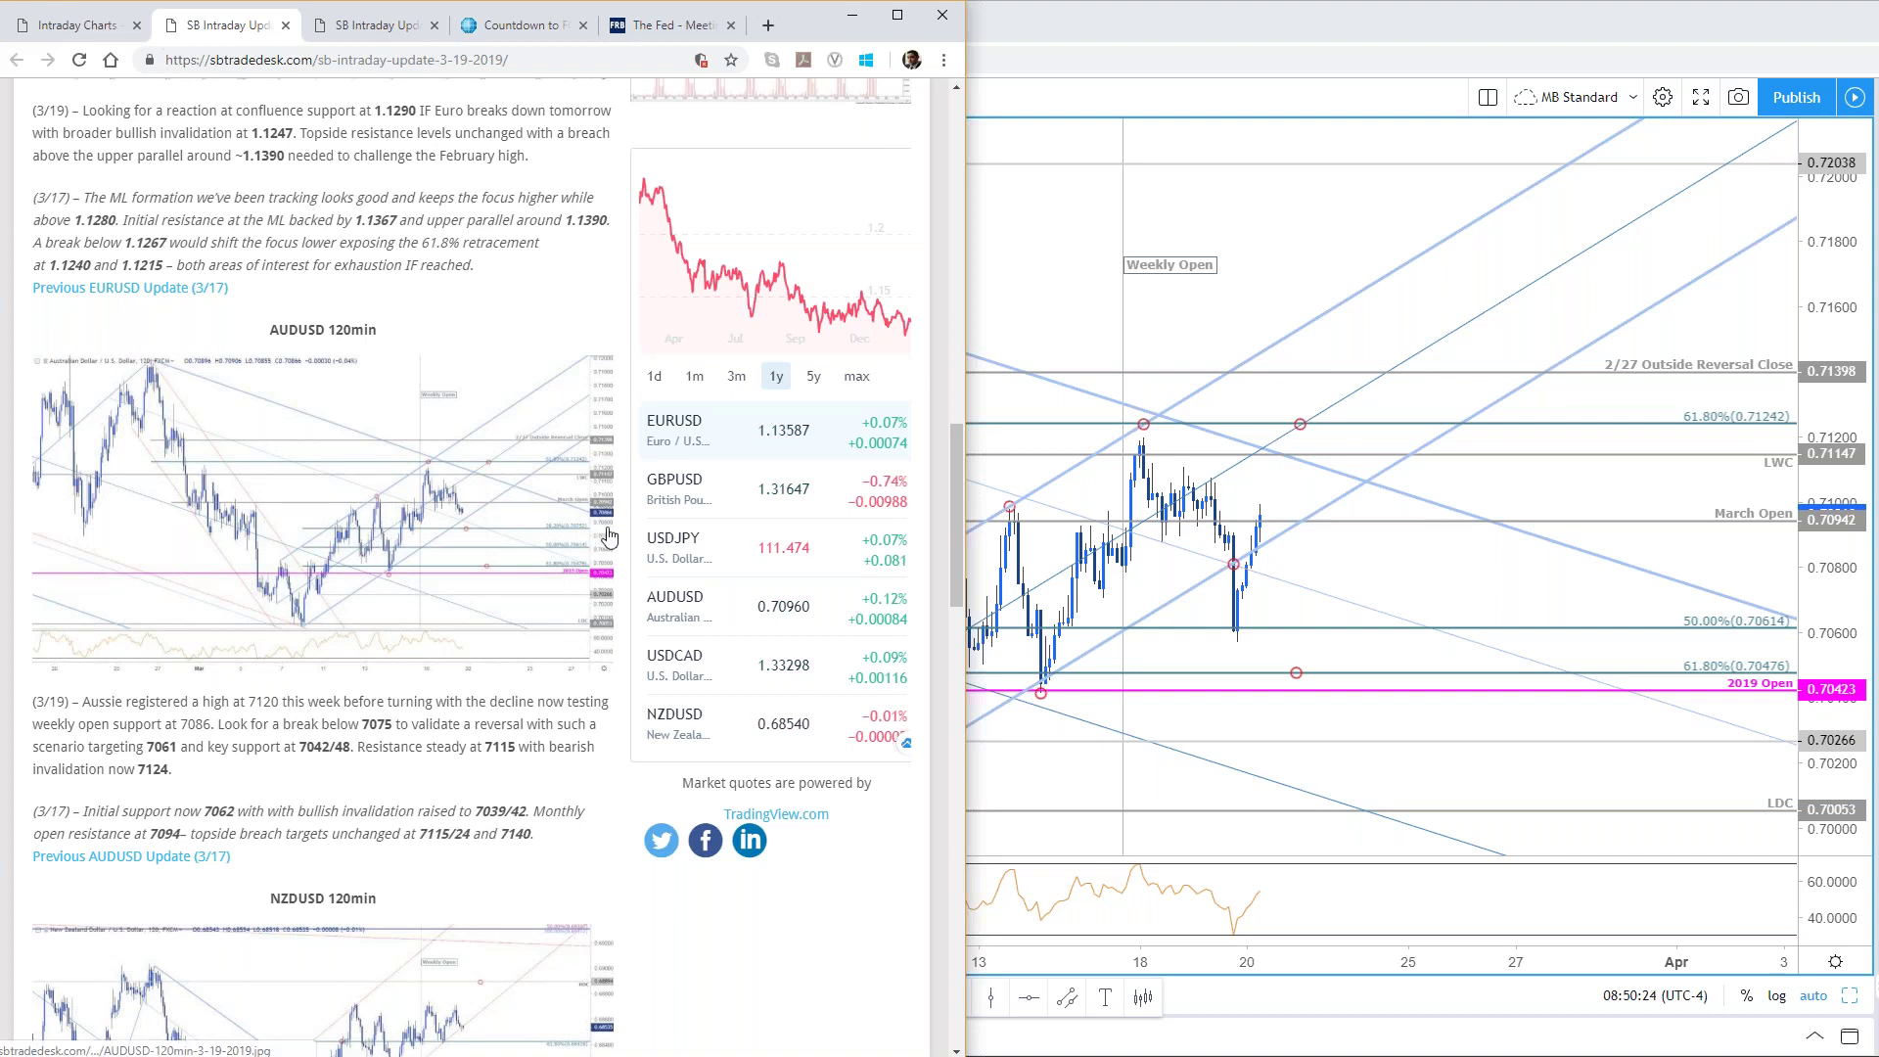
{"action": "left_click", "coordinate": [567, 570]}
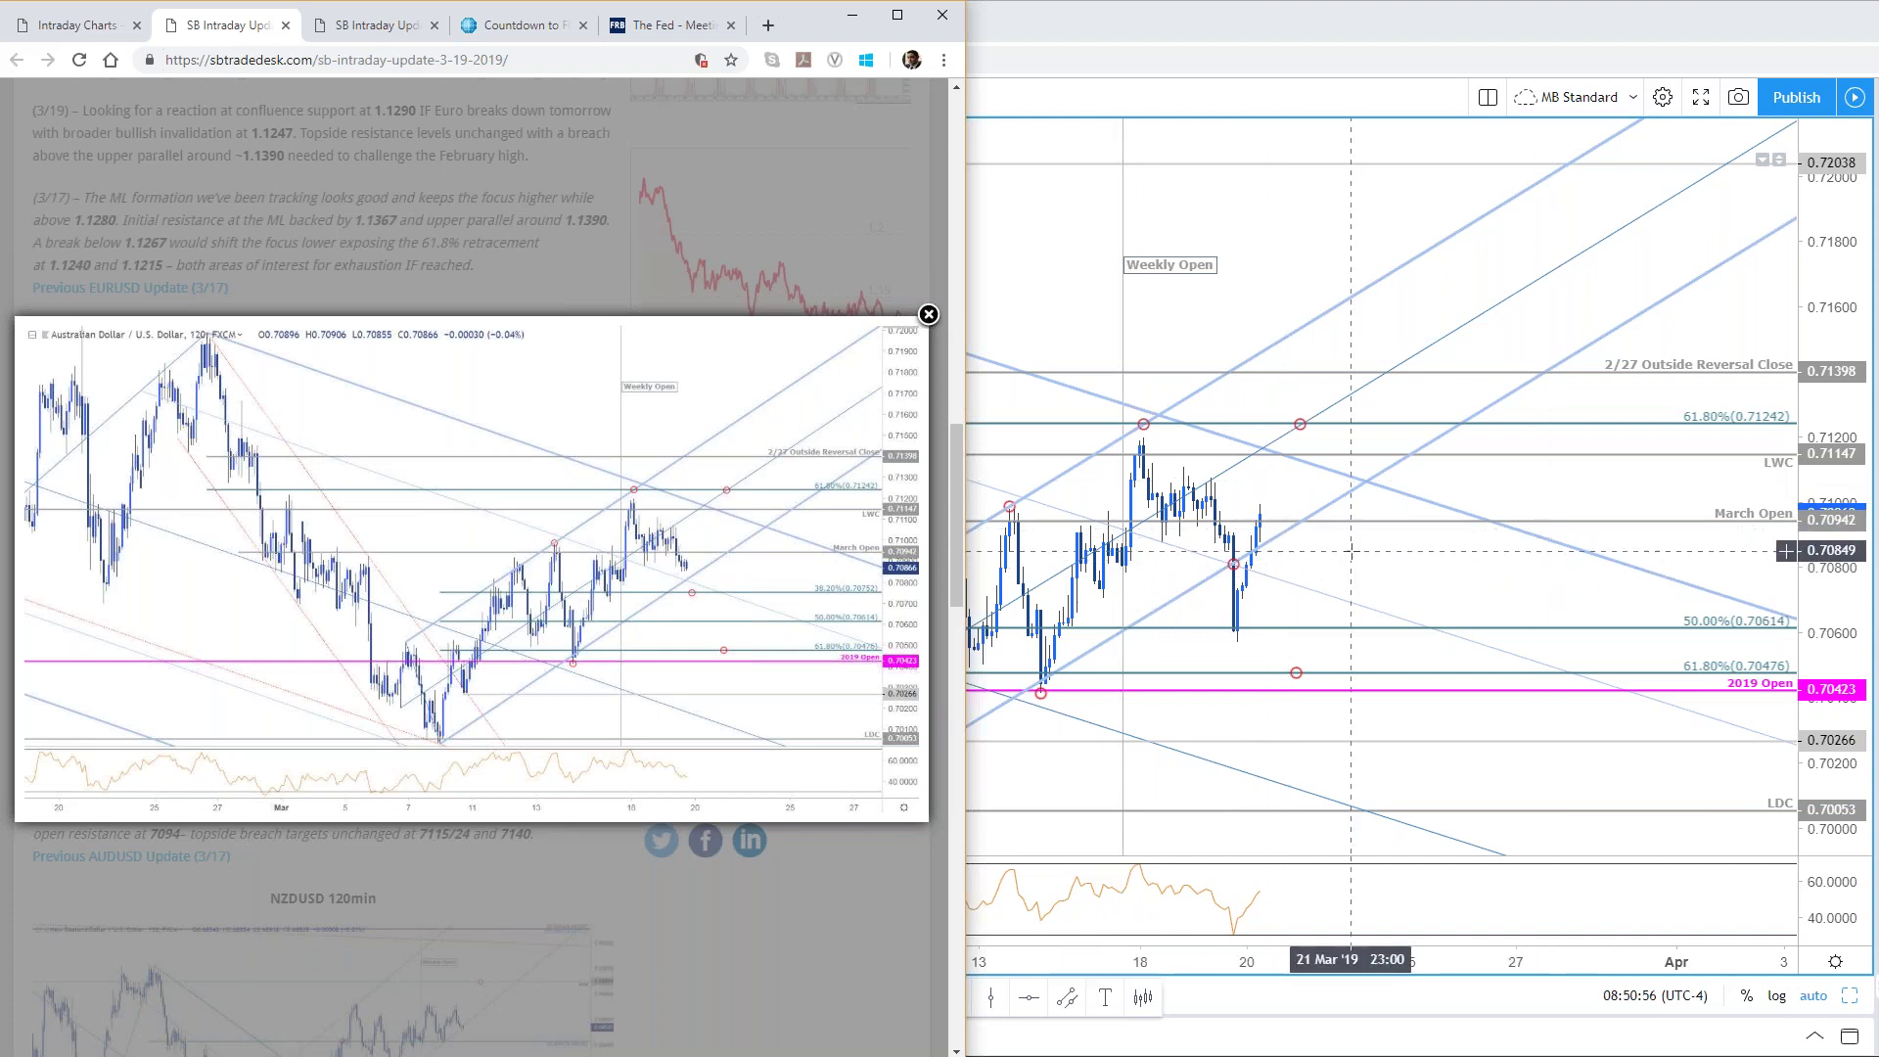
{"action": "left_click", "coordinate": [1428, 572]}
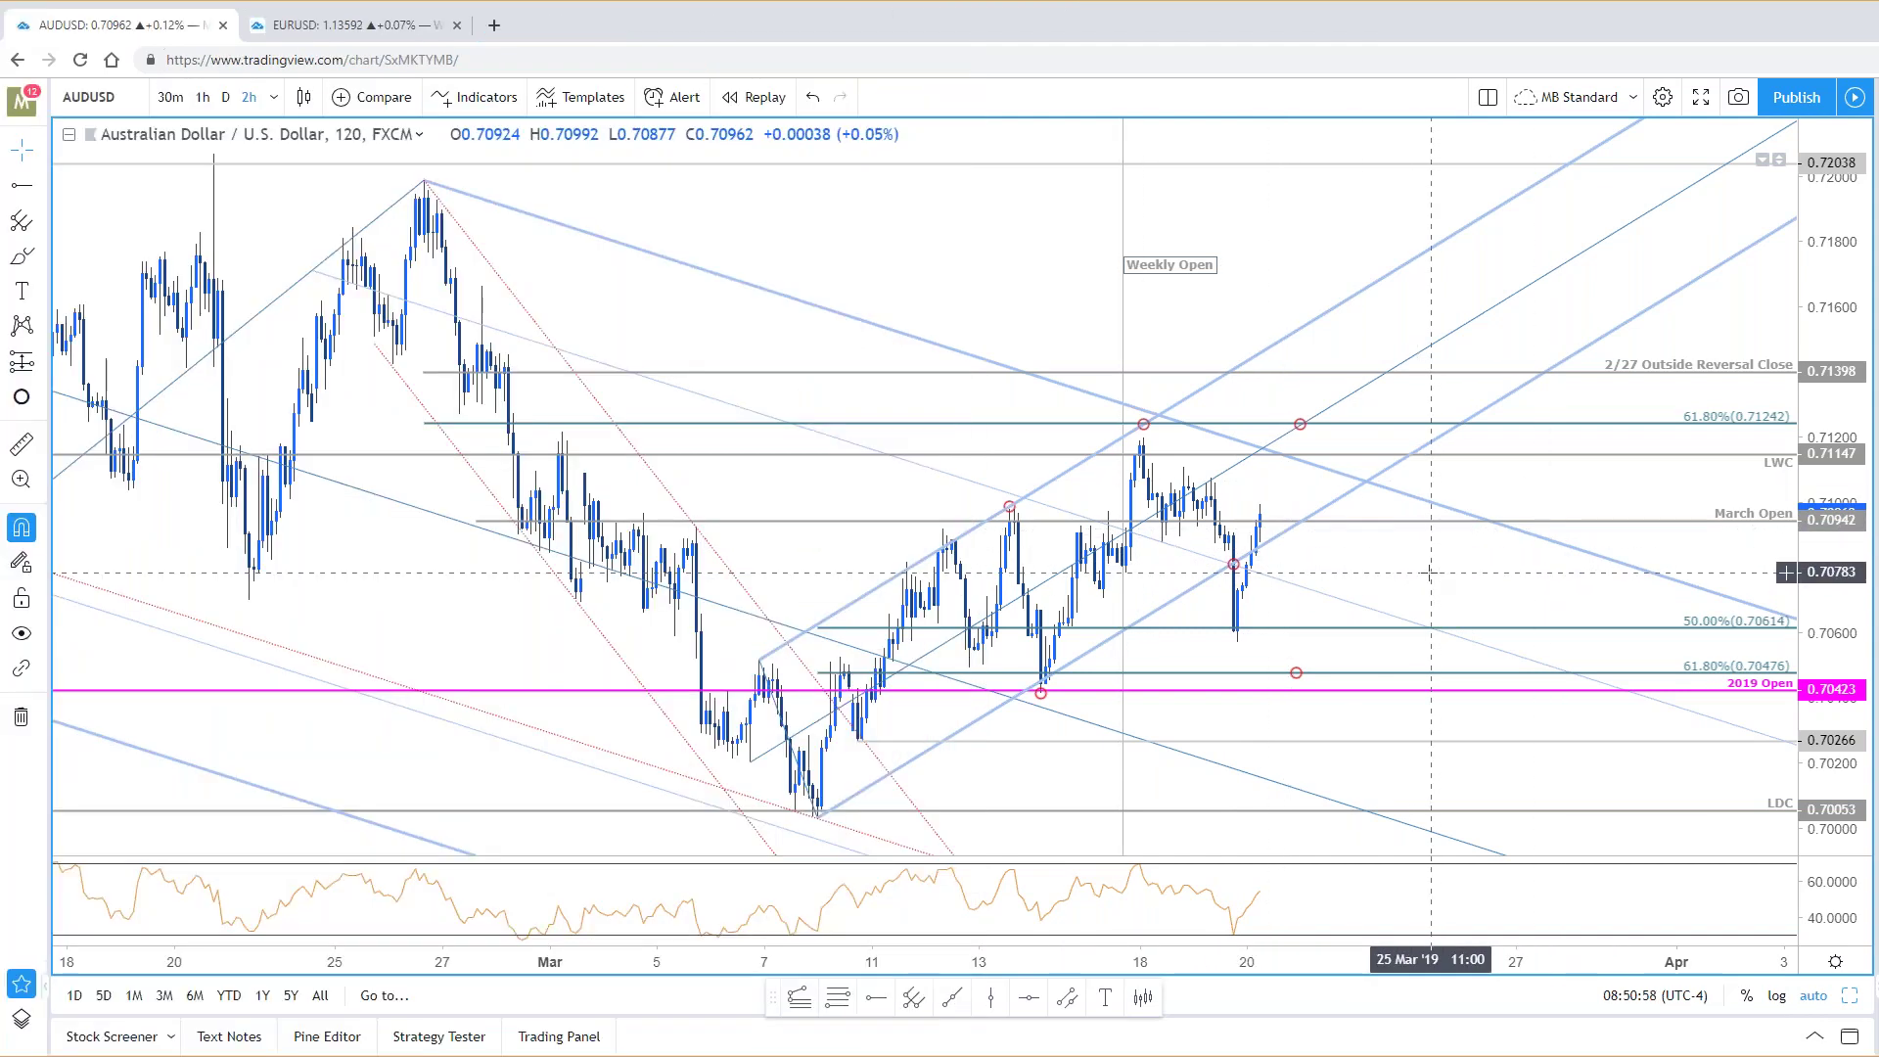
{"action": "scroll", "coordinate": [900, 599], "scroll_direction": "down", "scroll_amount": 2}
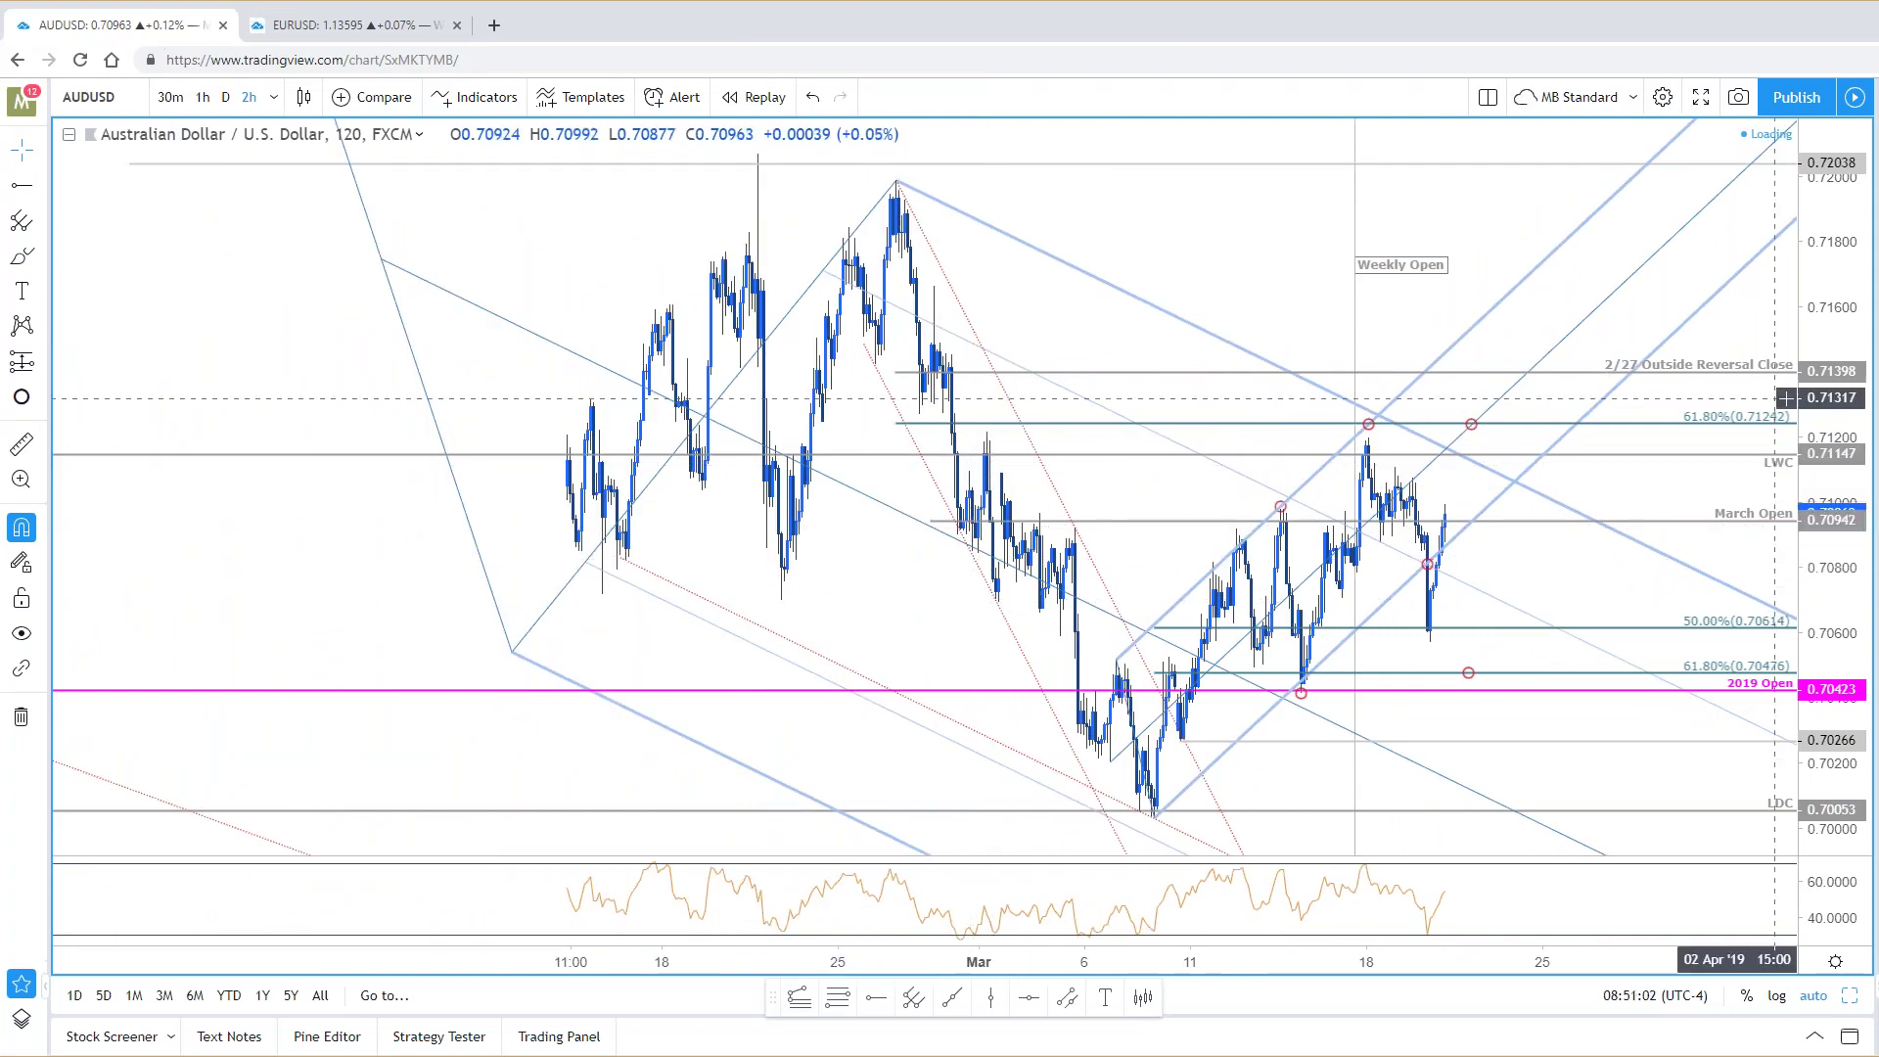
Step: Drag the AUDUSD red circle from the 0.71242 Fibonacci level down to the 0.71147 LWC line
{"action": "scroll", "coordinate": [1174, 587], "scroll_direction": "down", "scroll_amount": 3}
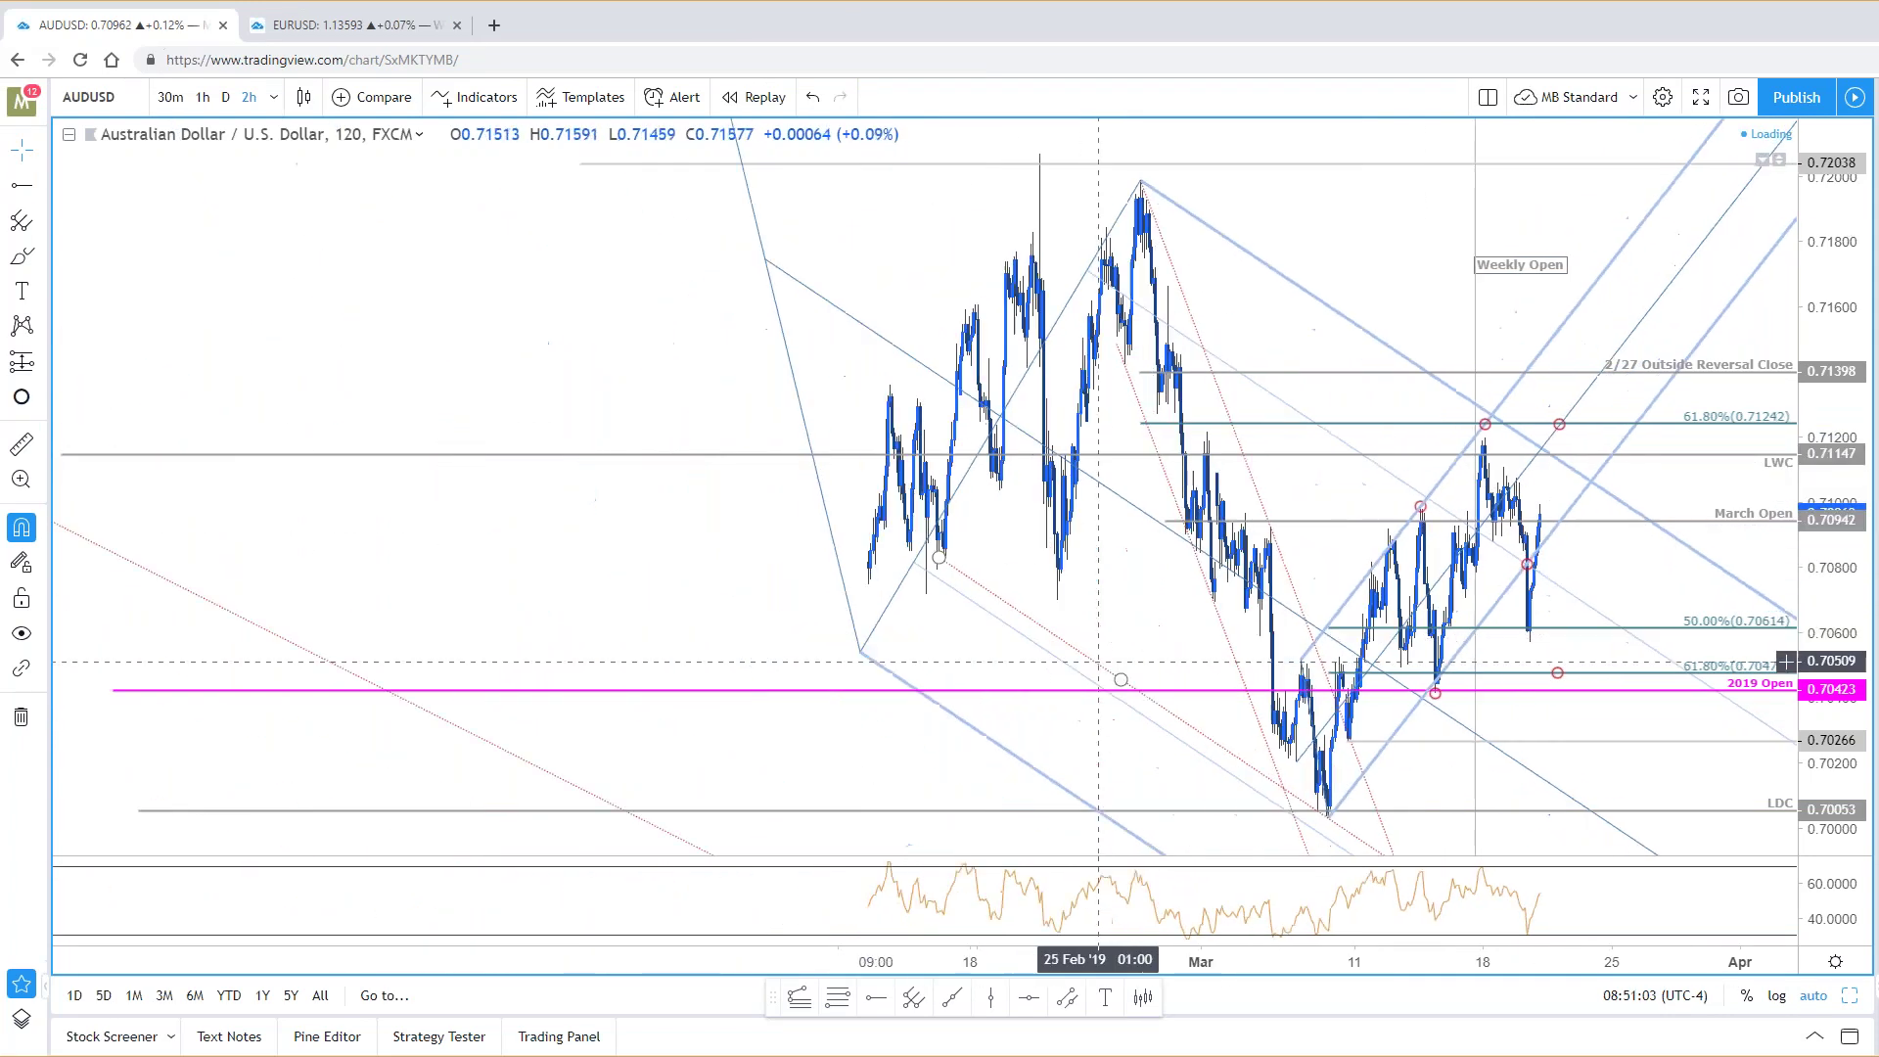
{"action": "left_click_drag", "start_coordinate": [1192, 665], "coordinate": [1211, 506]}
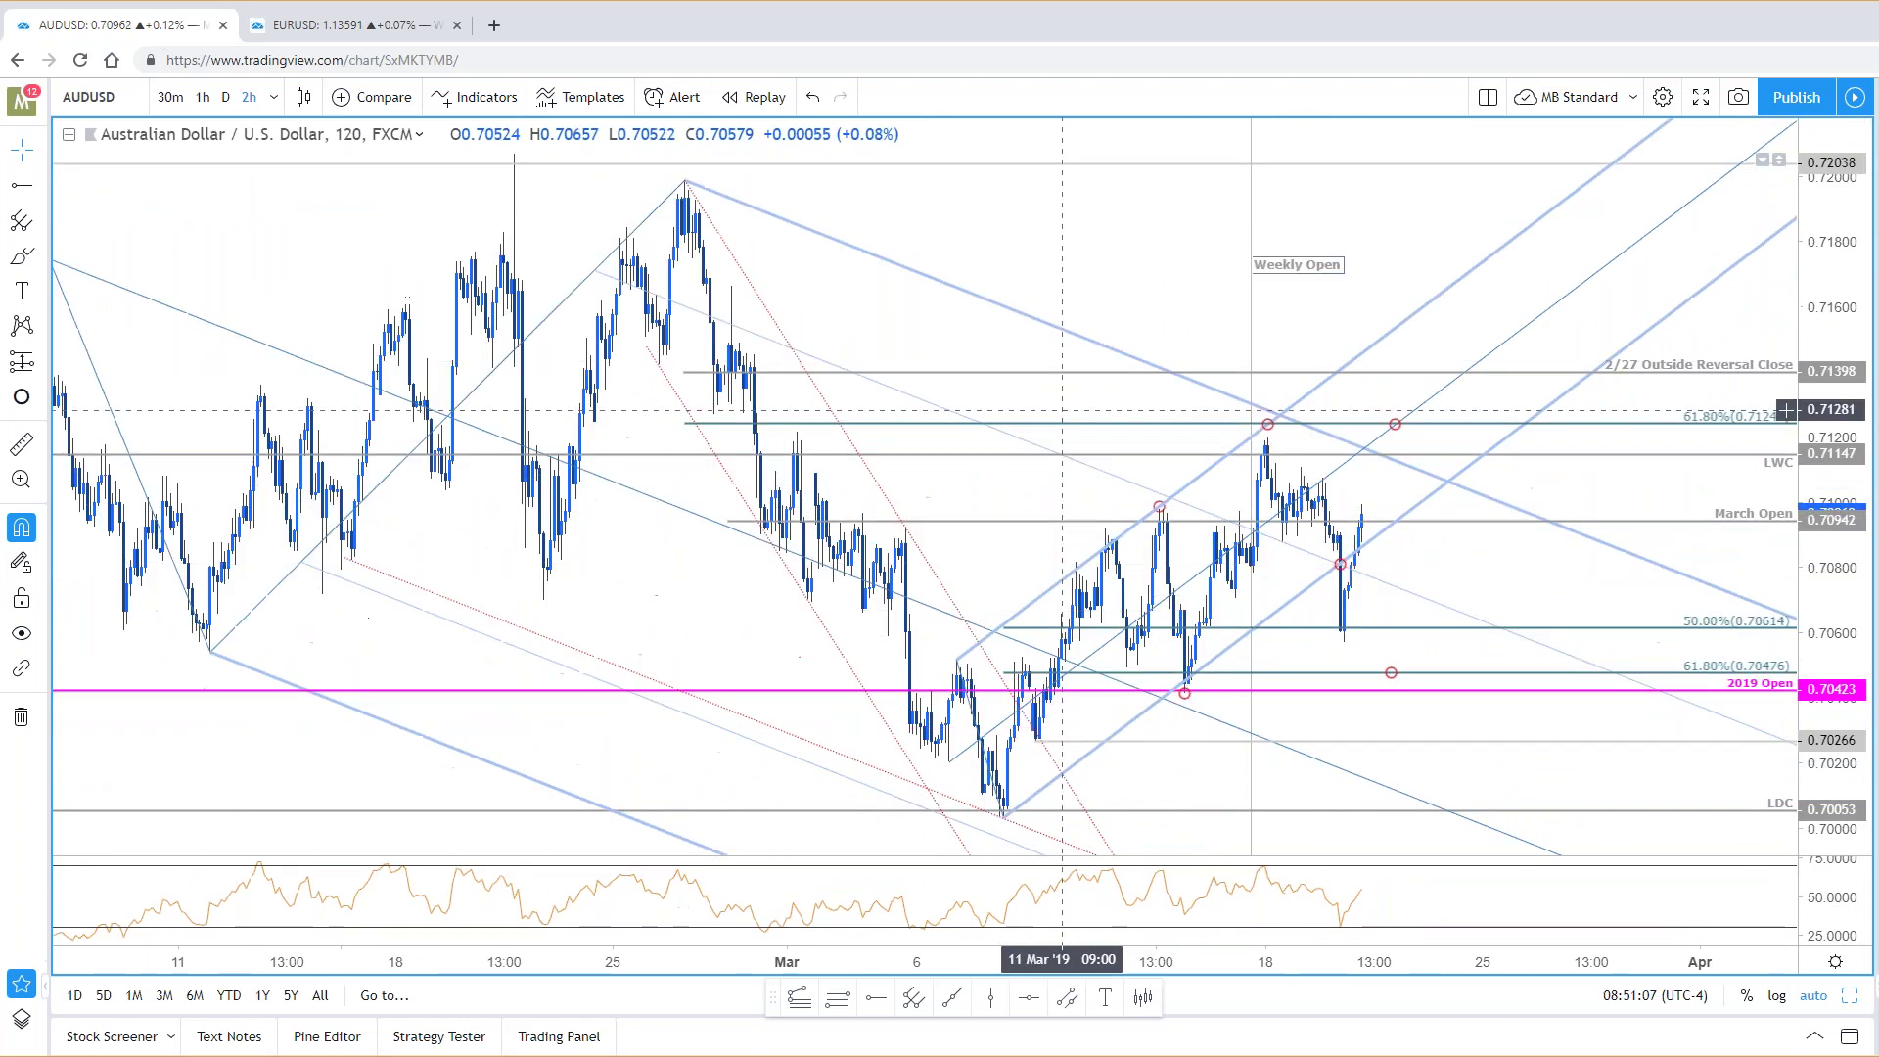
{"action": "scroll", "coordinate": [1362, 538], "scroll_direction": "down", "scroll_amount": 2}
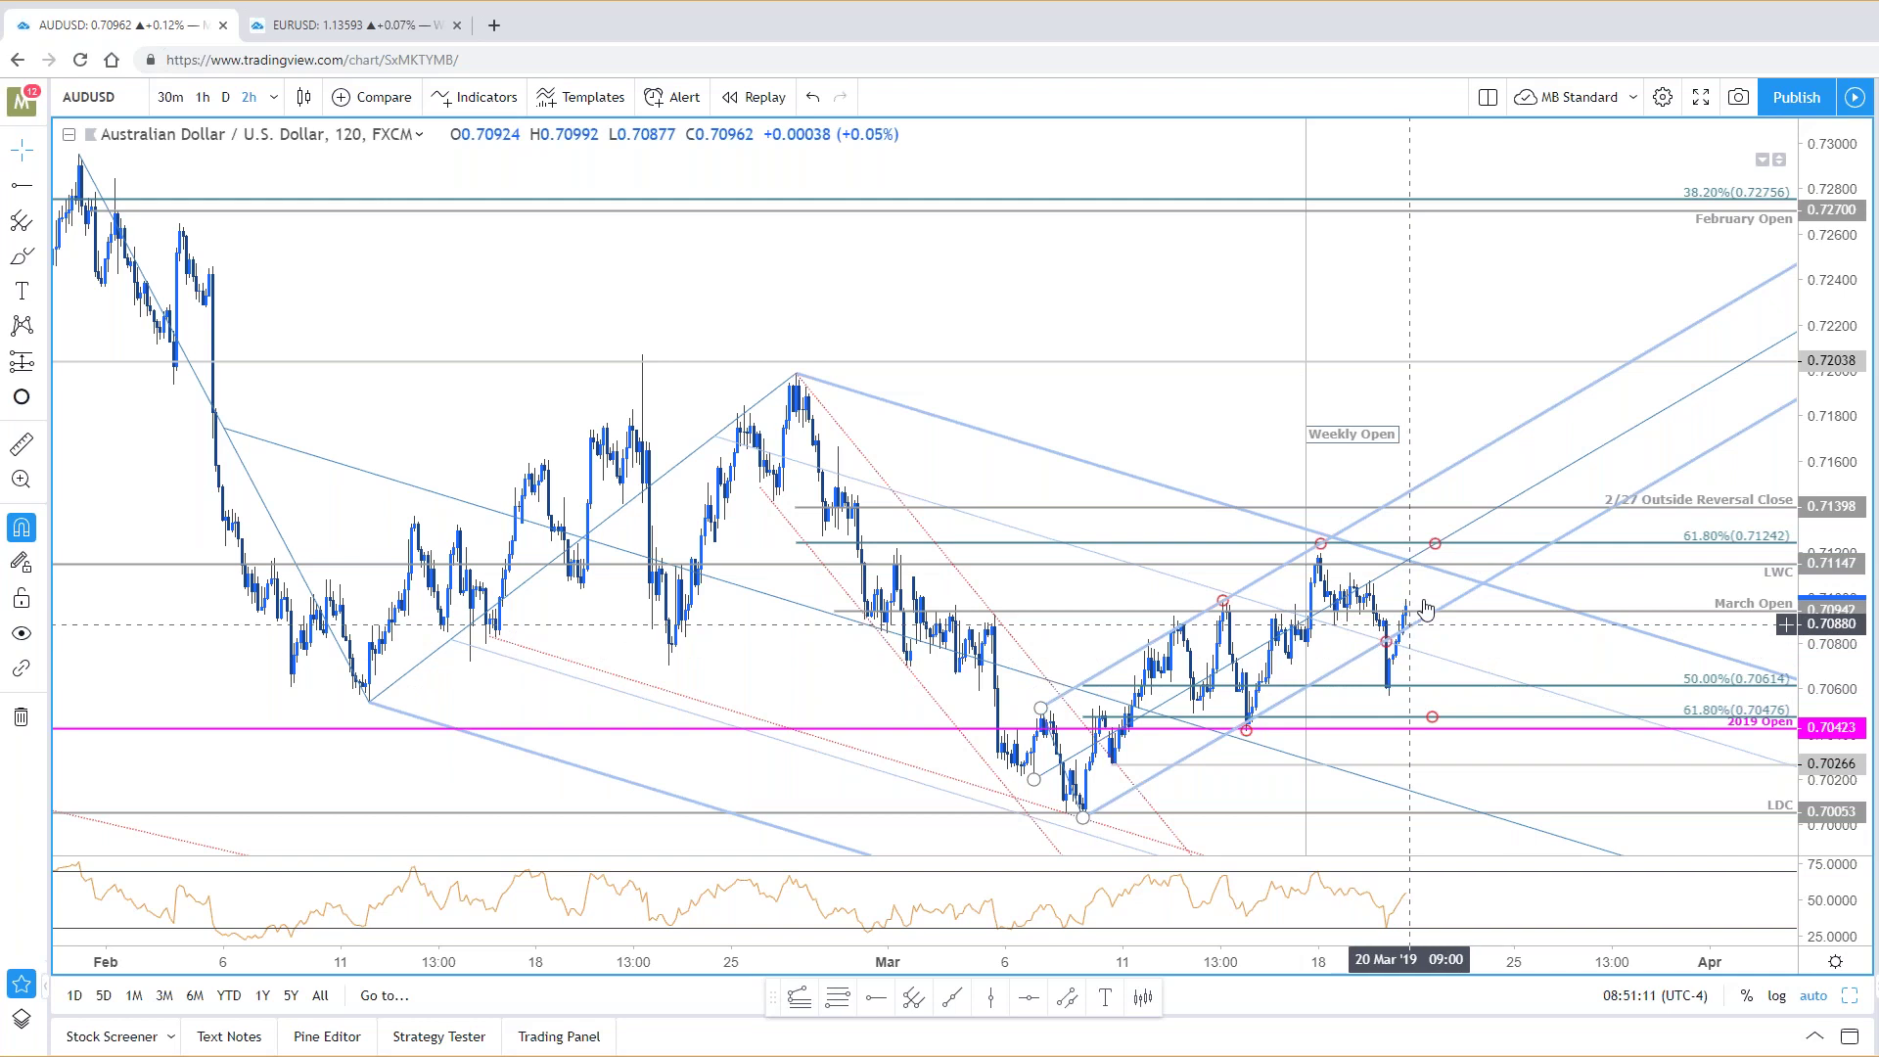
{"action": "scroll", "coordinate": [1482, 617], "scroll_direction": "up", "scroll_amount": 2}
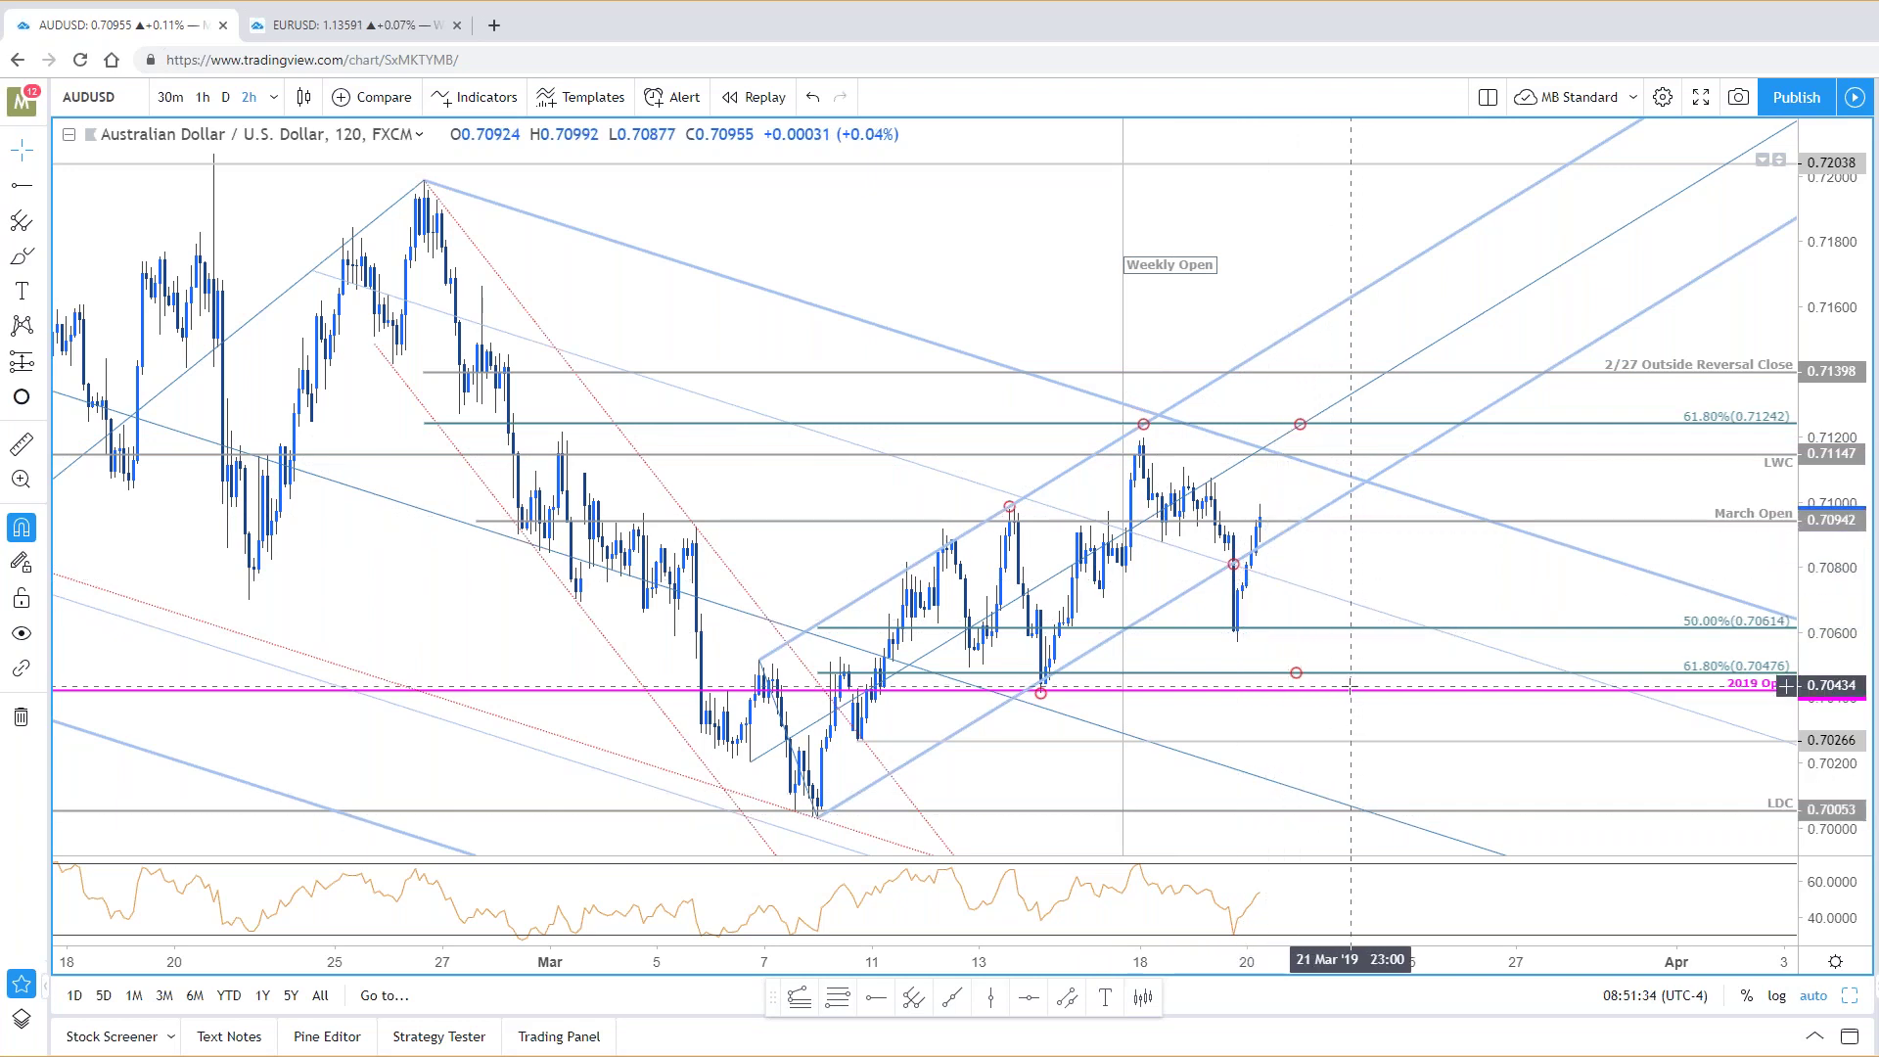
{"action": "left_click_drag", "start_coordinate": [1301, 434], "coordinate": [1282, 466]}
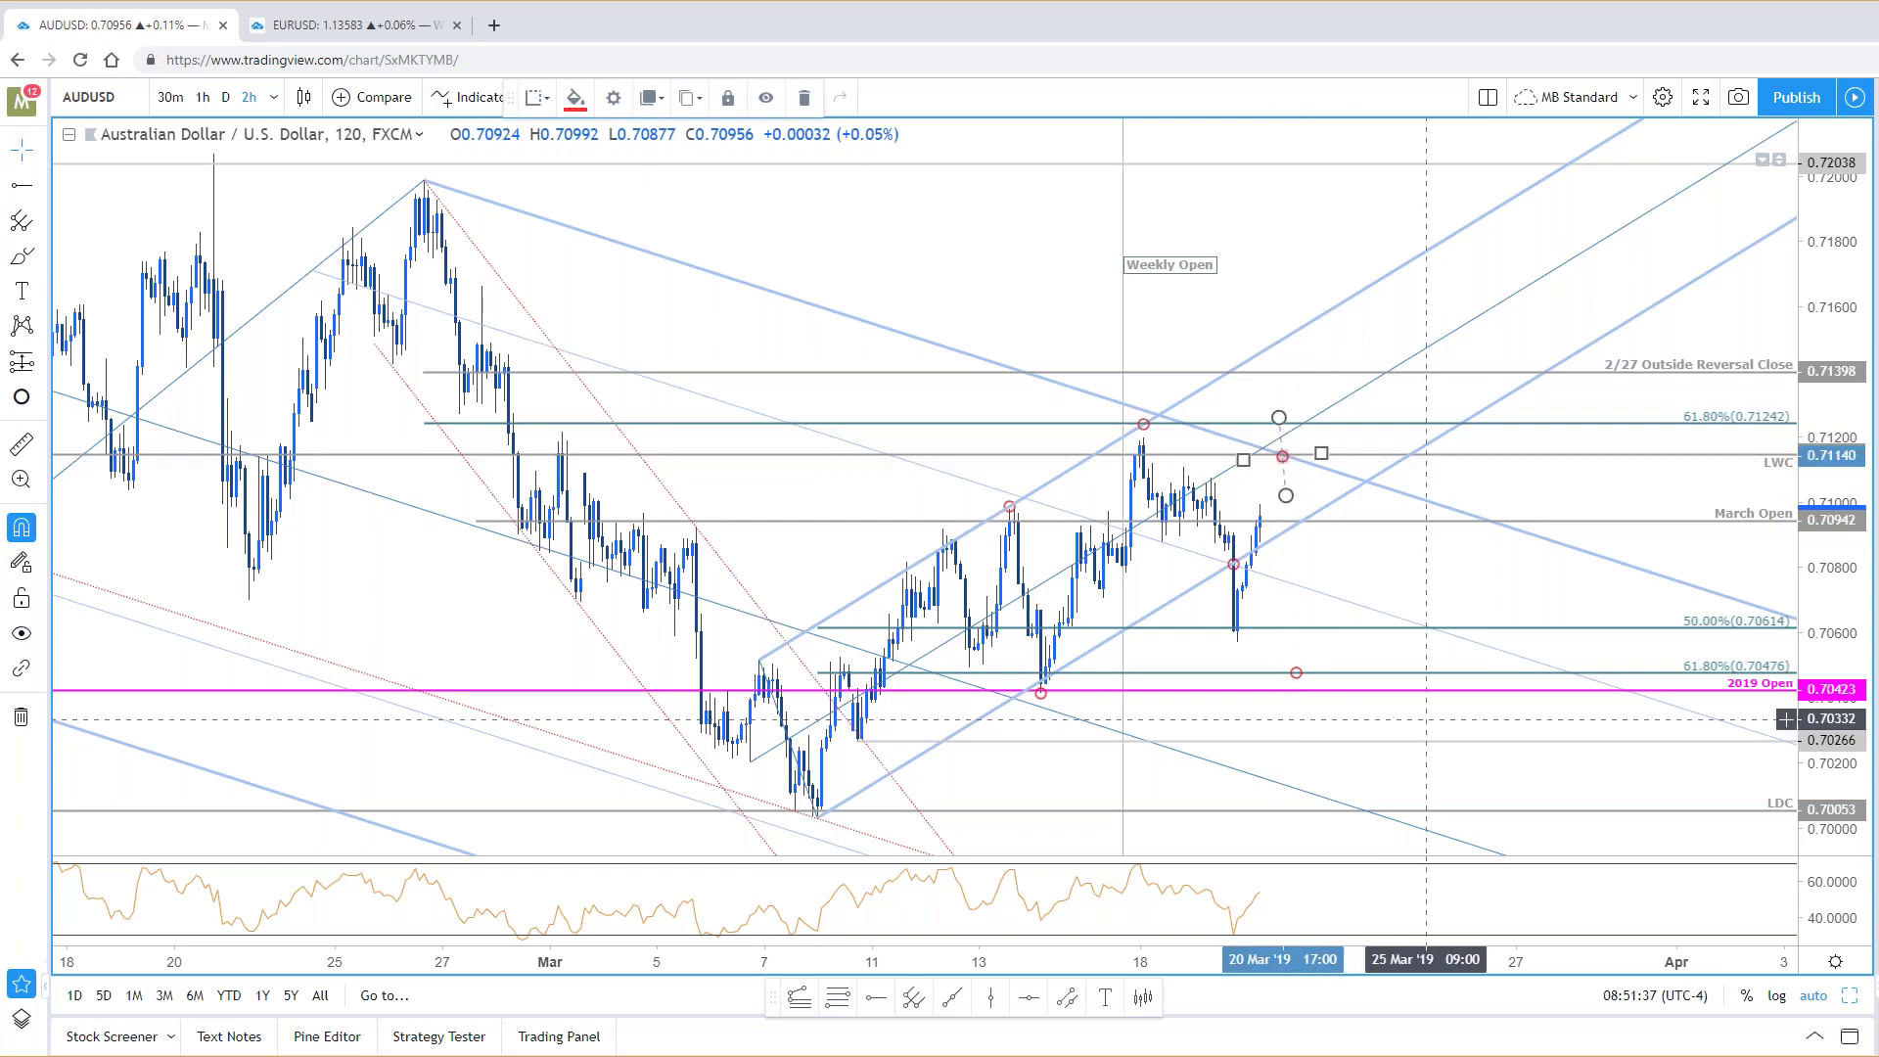
{"action": "left_click", "coordinate": [1486, 560]}
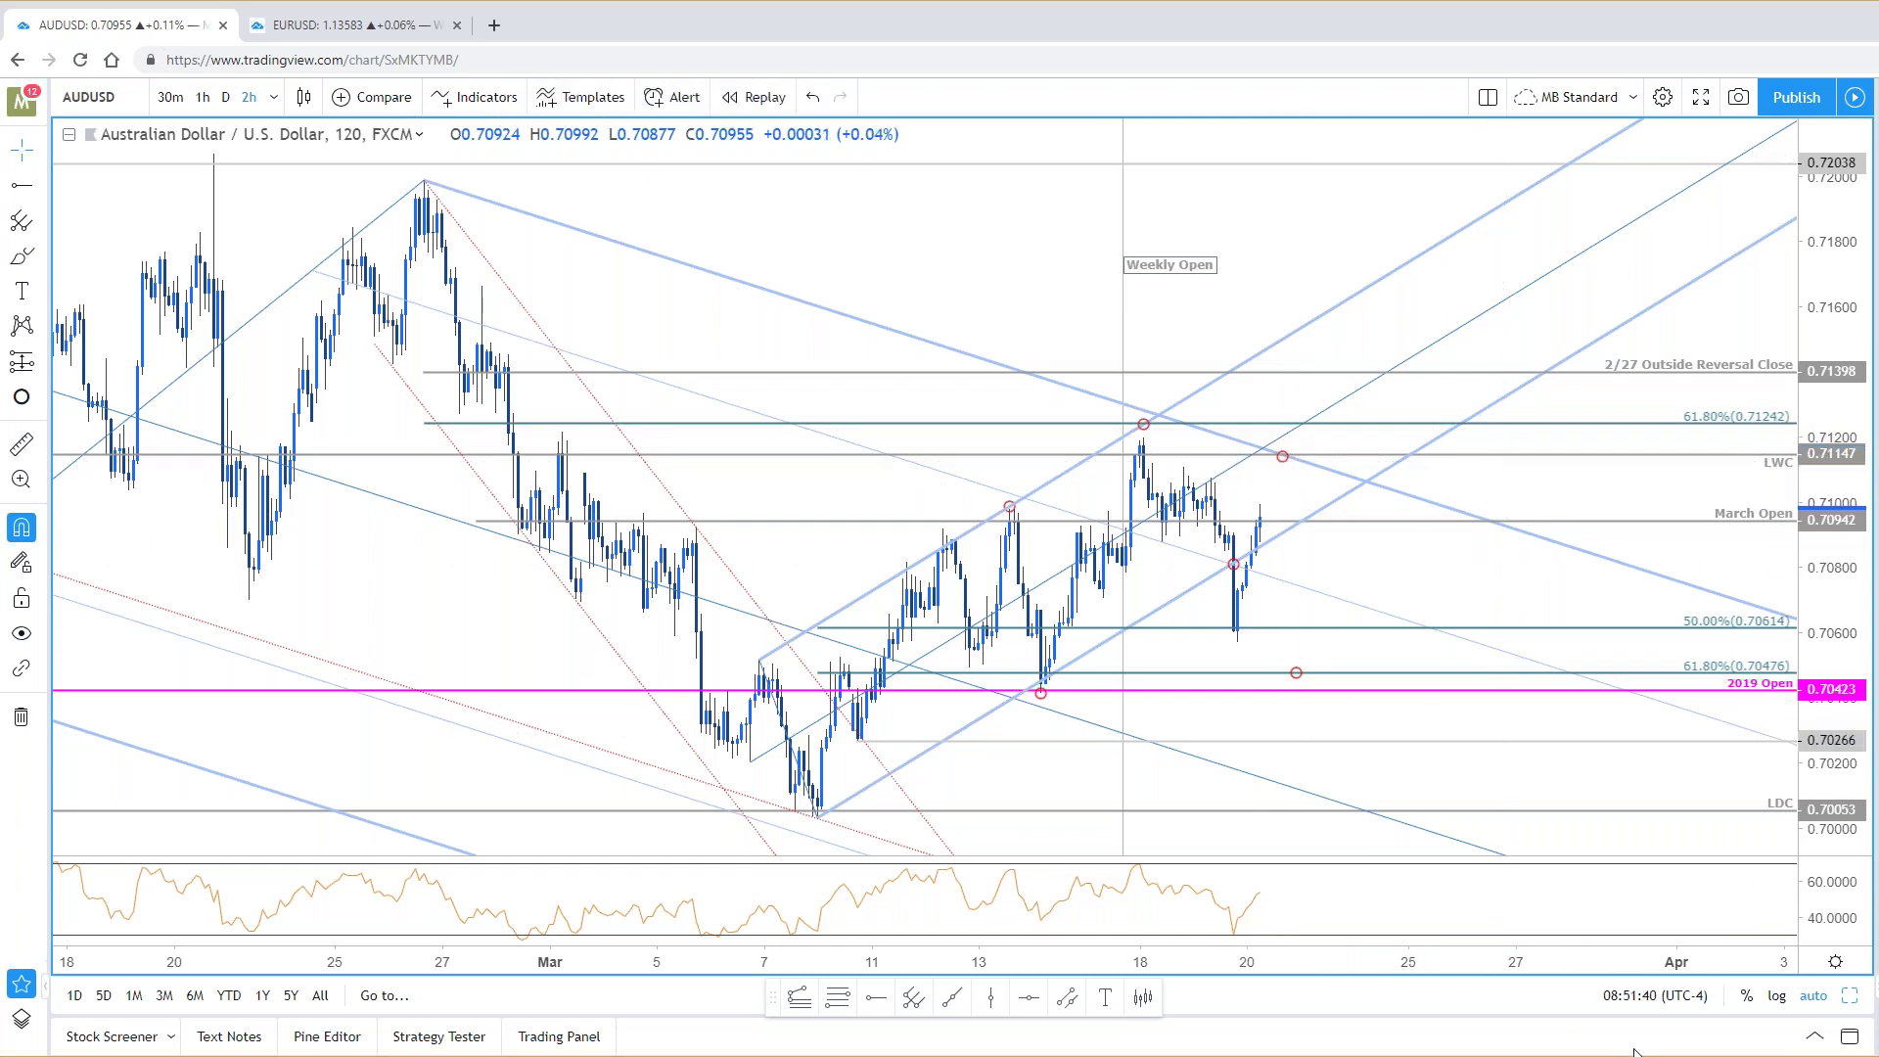
{"action": "scroll", "coordinate": [1135, 961], "scroll_direction": "up", "scroll_amount": 1}
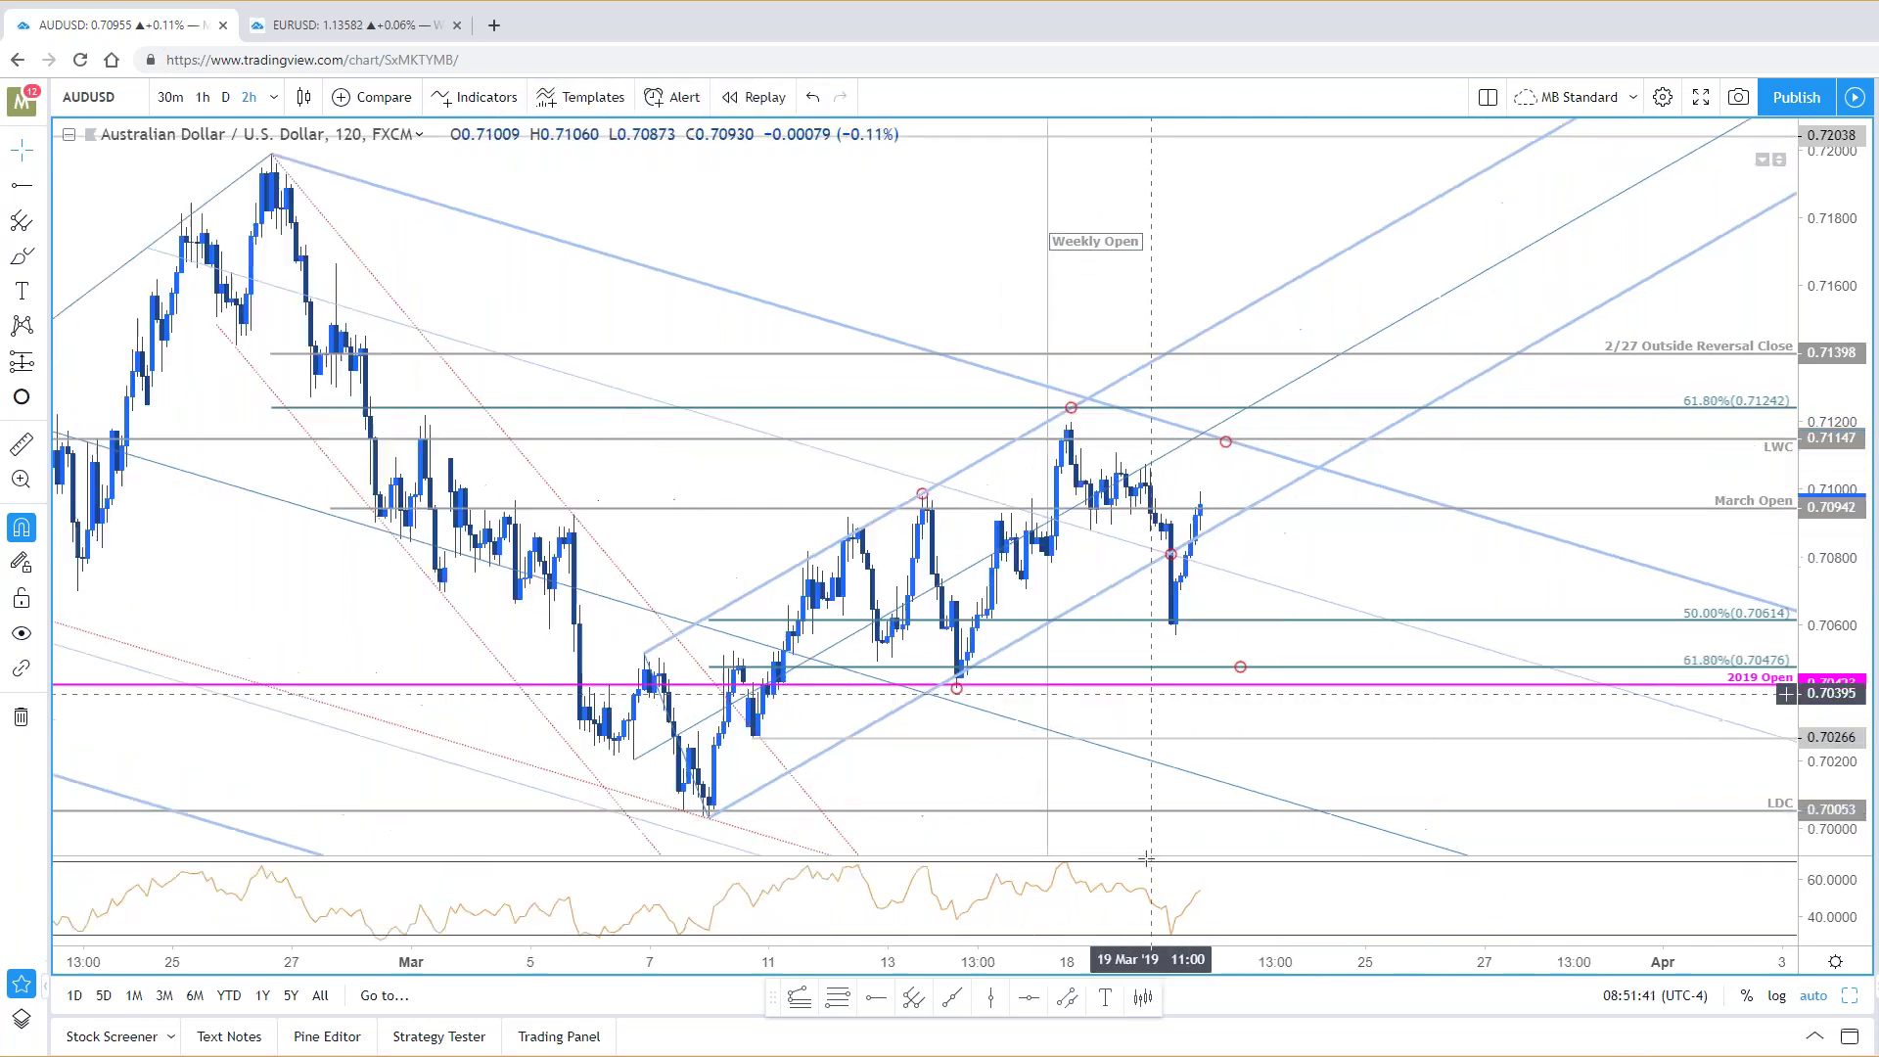
Step: Draw a Fibonacci retracement on AUDUSD 2h from the 18 Mar high to the 19 Mar low
{"action": "left_click", "coordinate": [1071, 405]}
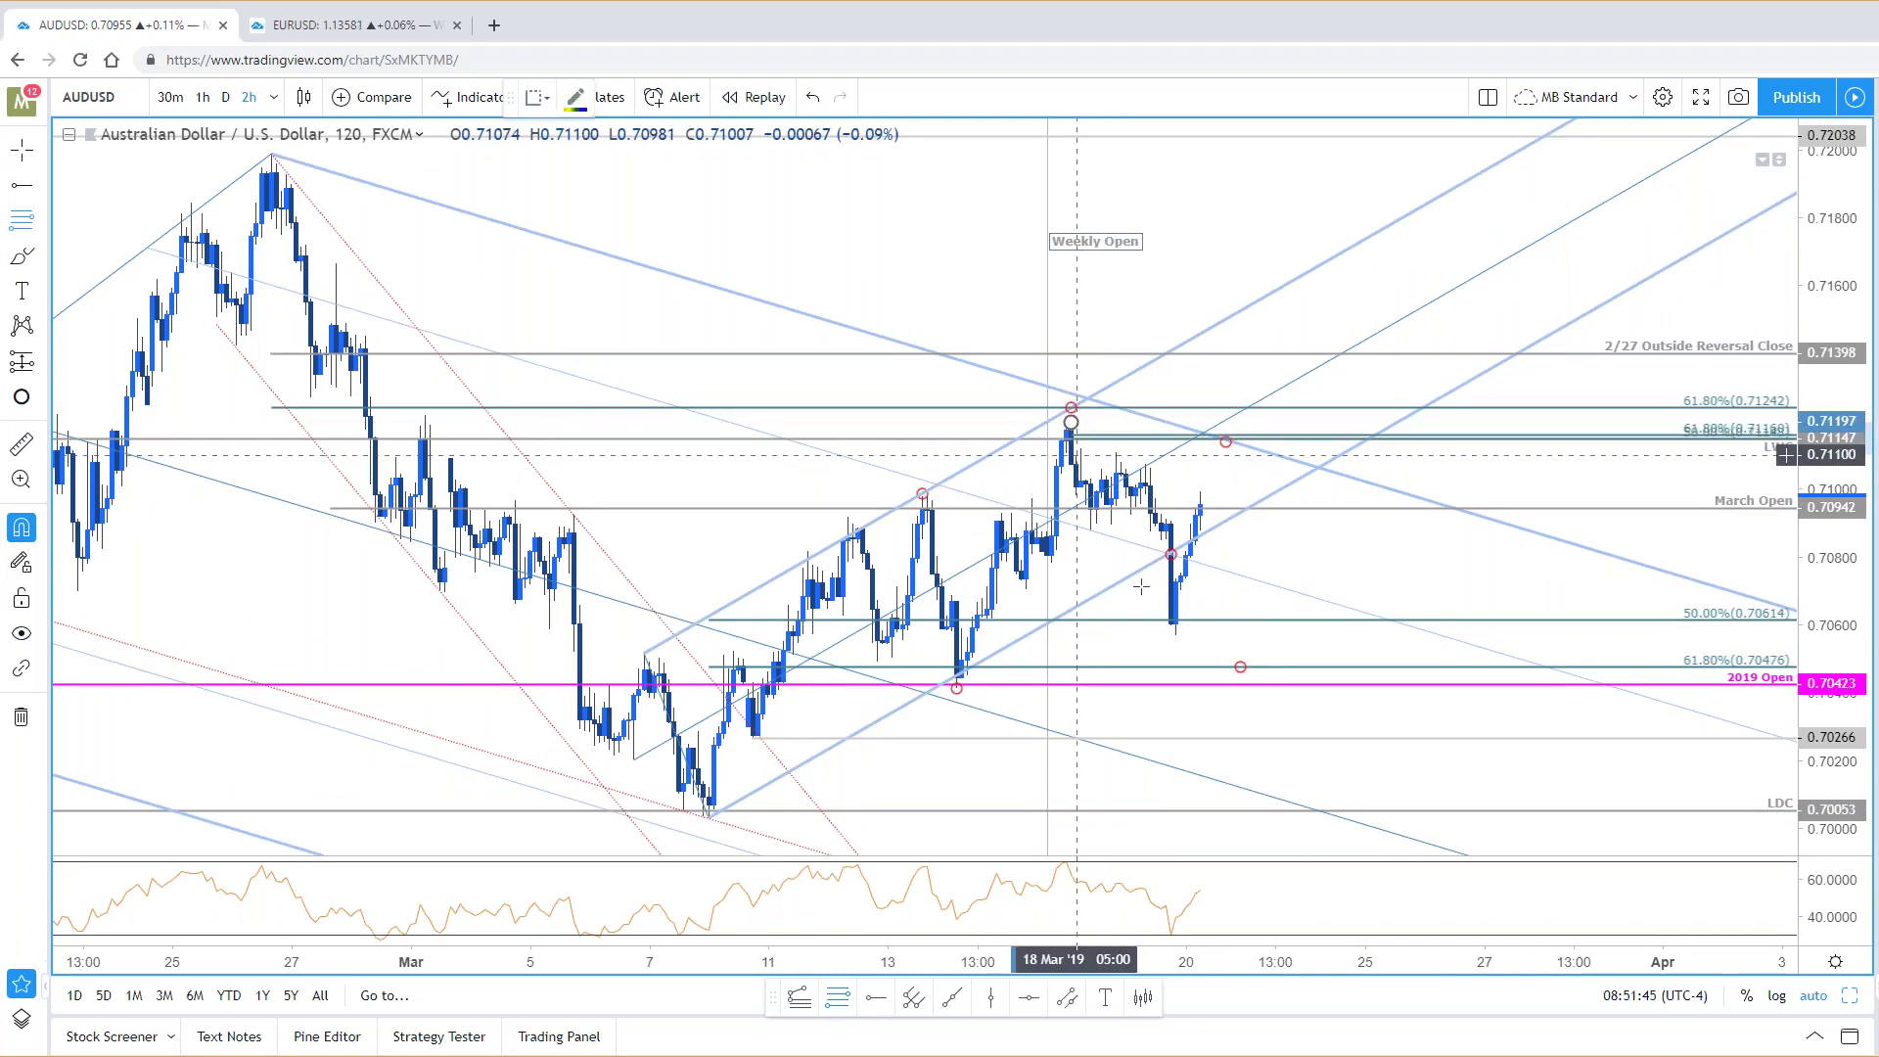
{"action": "left_click", "coordinate": [1188, 648]}
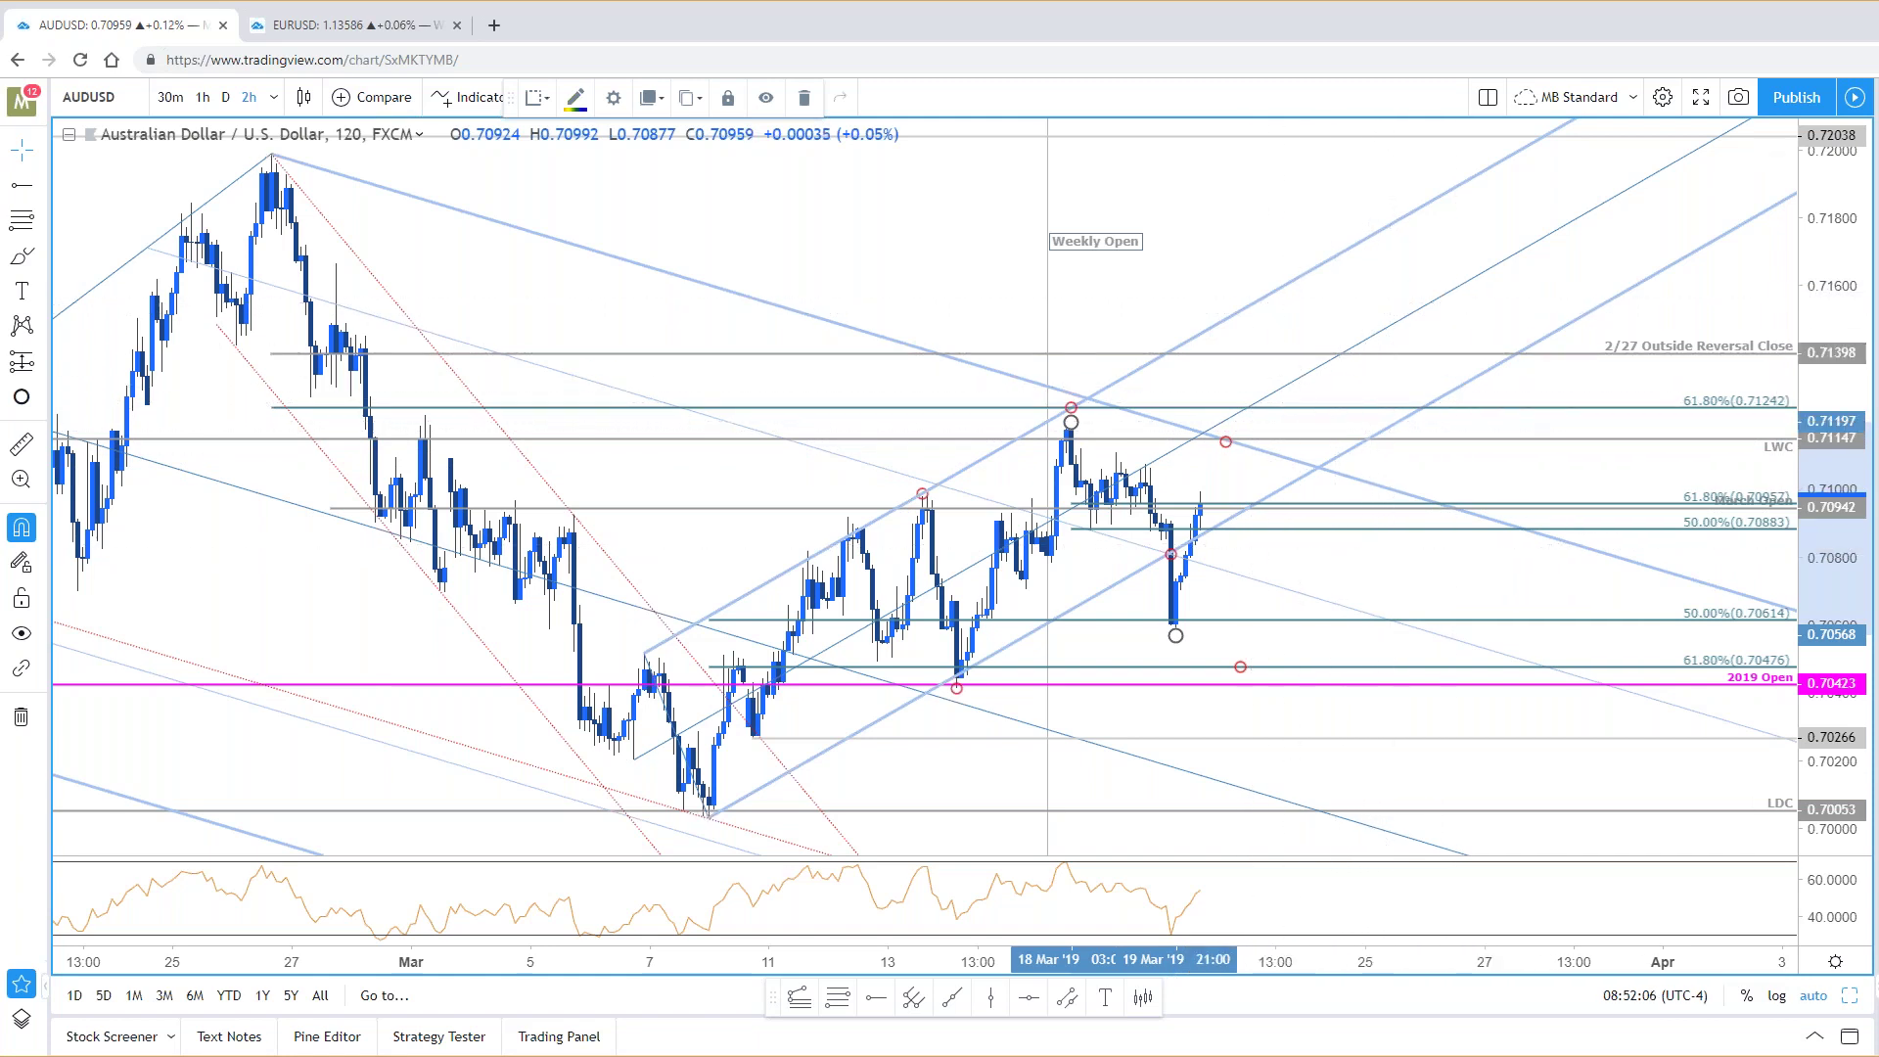
{"action": "left_click", "coordinate": [1274, 651]}
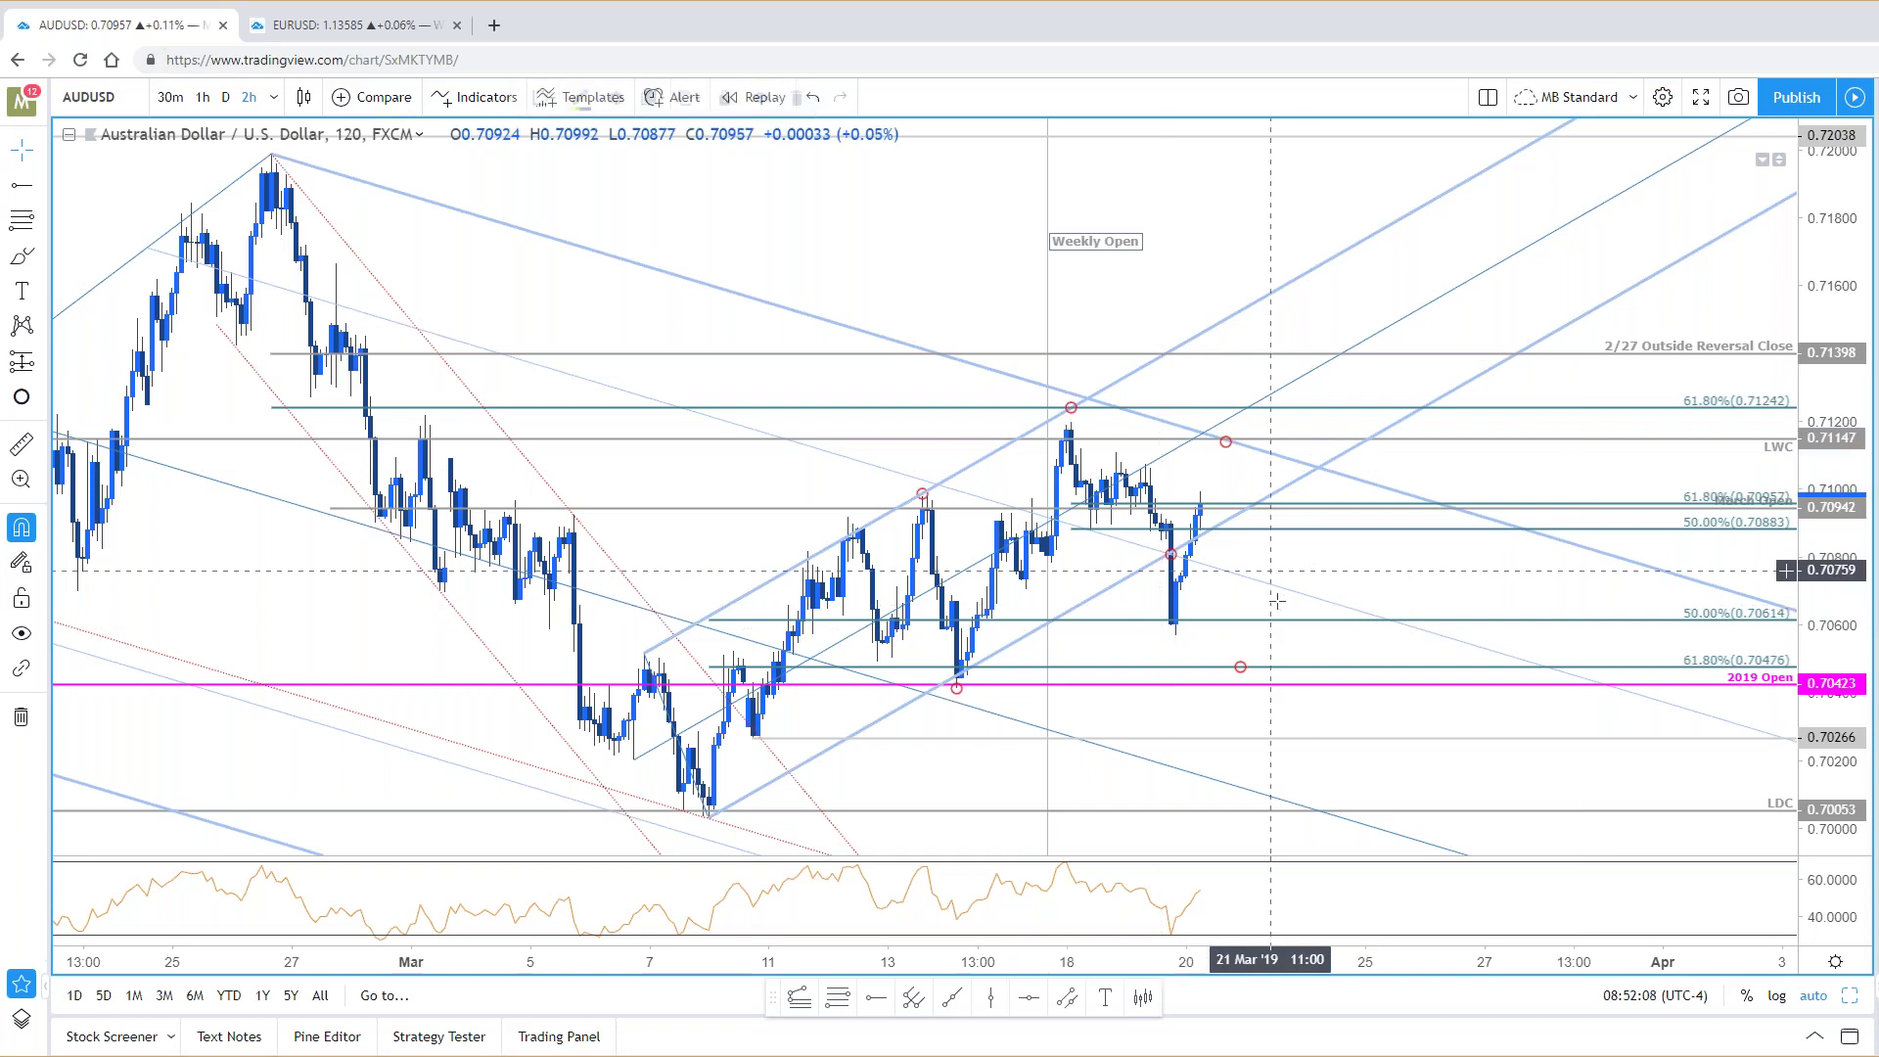
Step: Delete the Fibonacci retracement near 0.7094, whose 50% level sits at 0.70883
{"action": "scroll", "coordinate": [1273, 651], "scroll_direction": "down", "scroll_amount": 1}
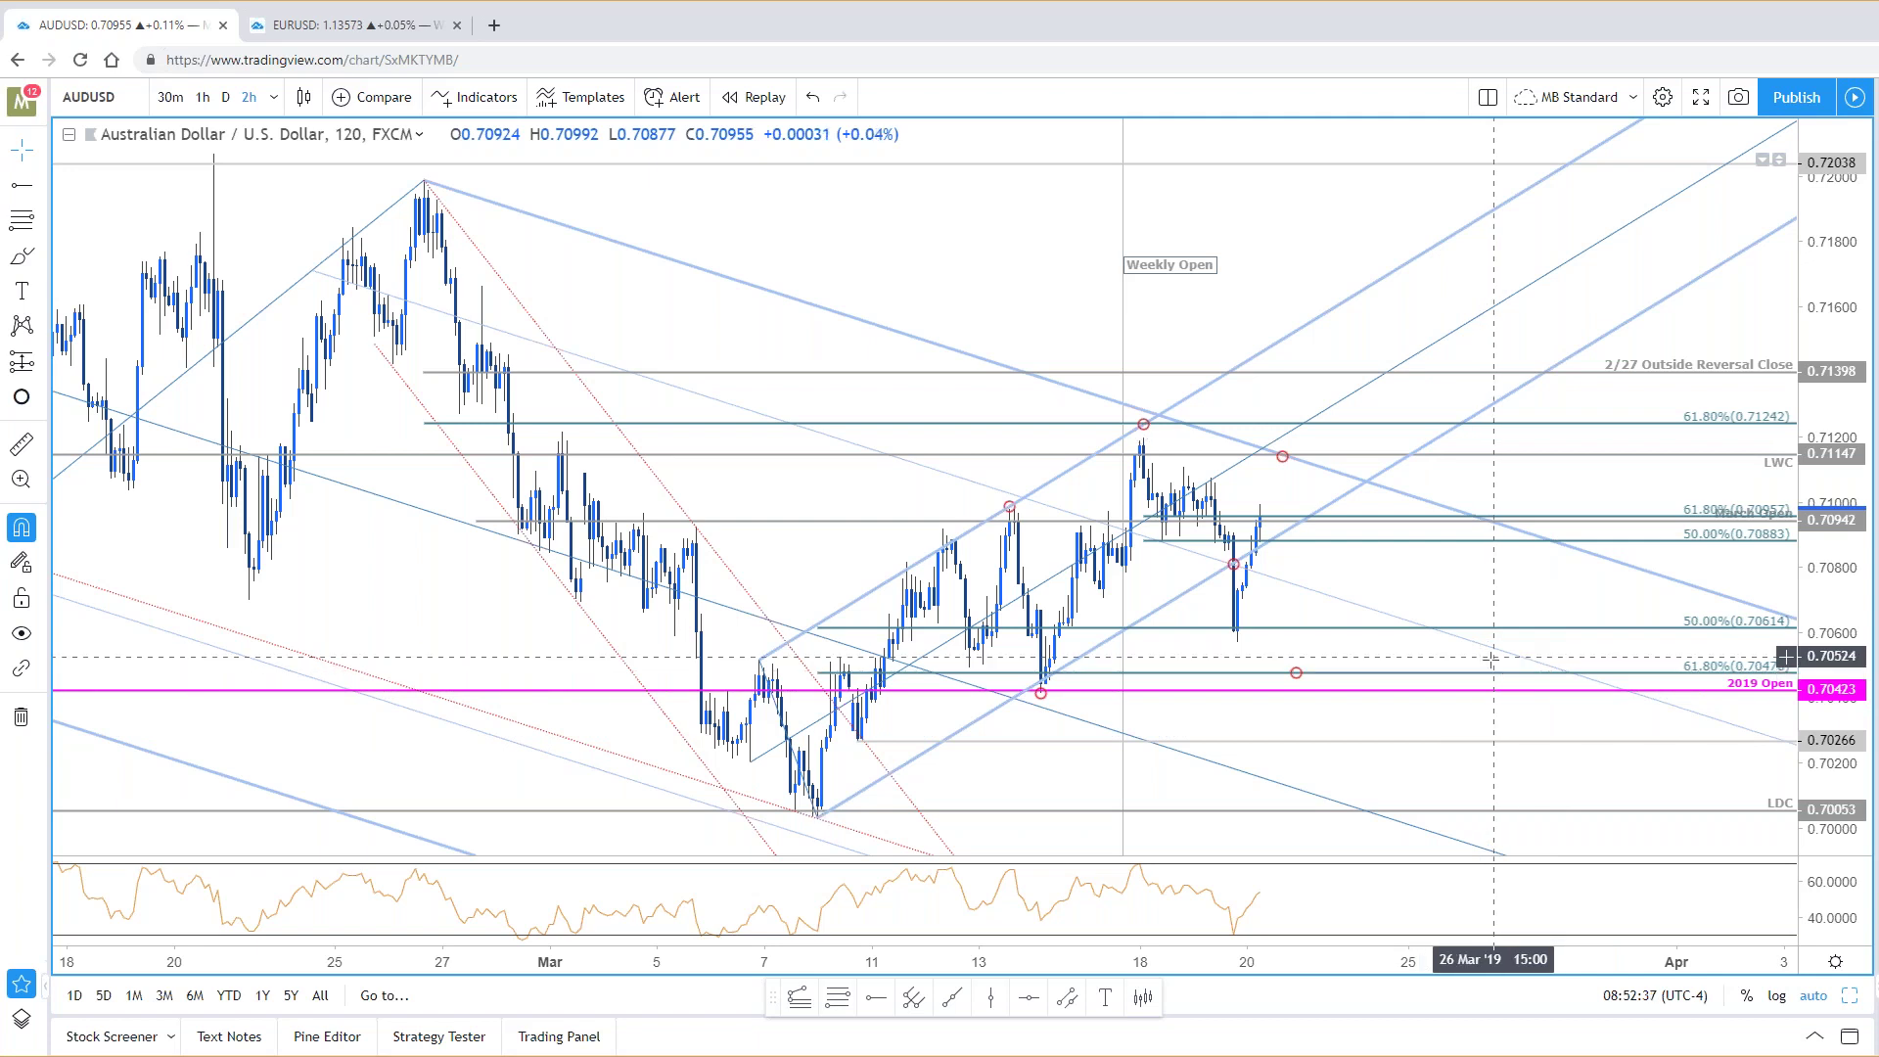
{"action": "left_click", "coordinate": [1342, 541]}
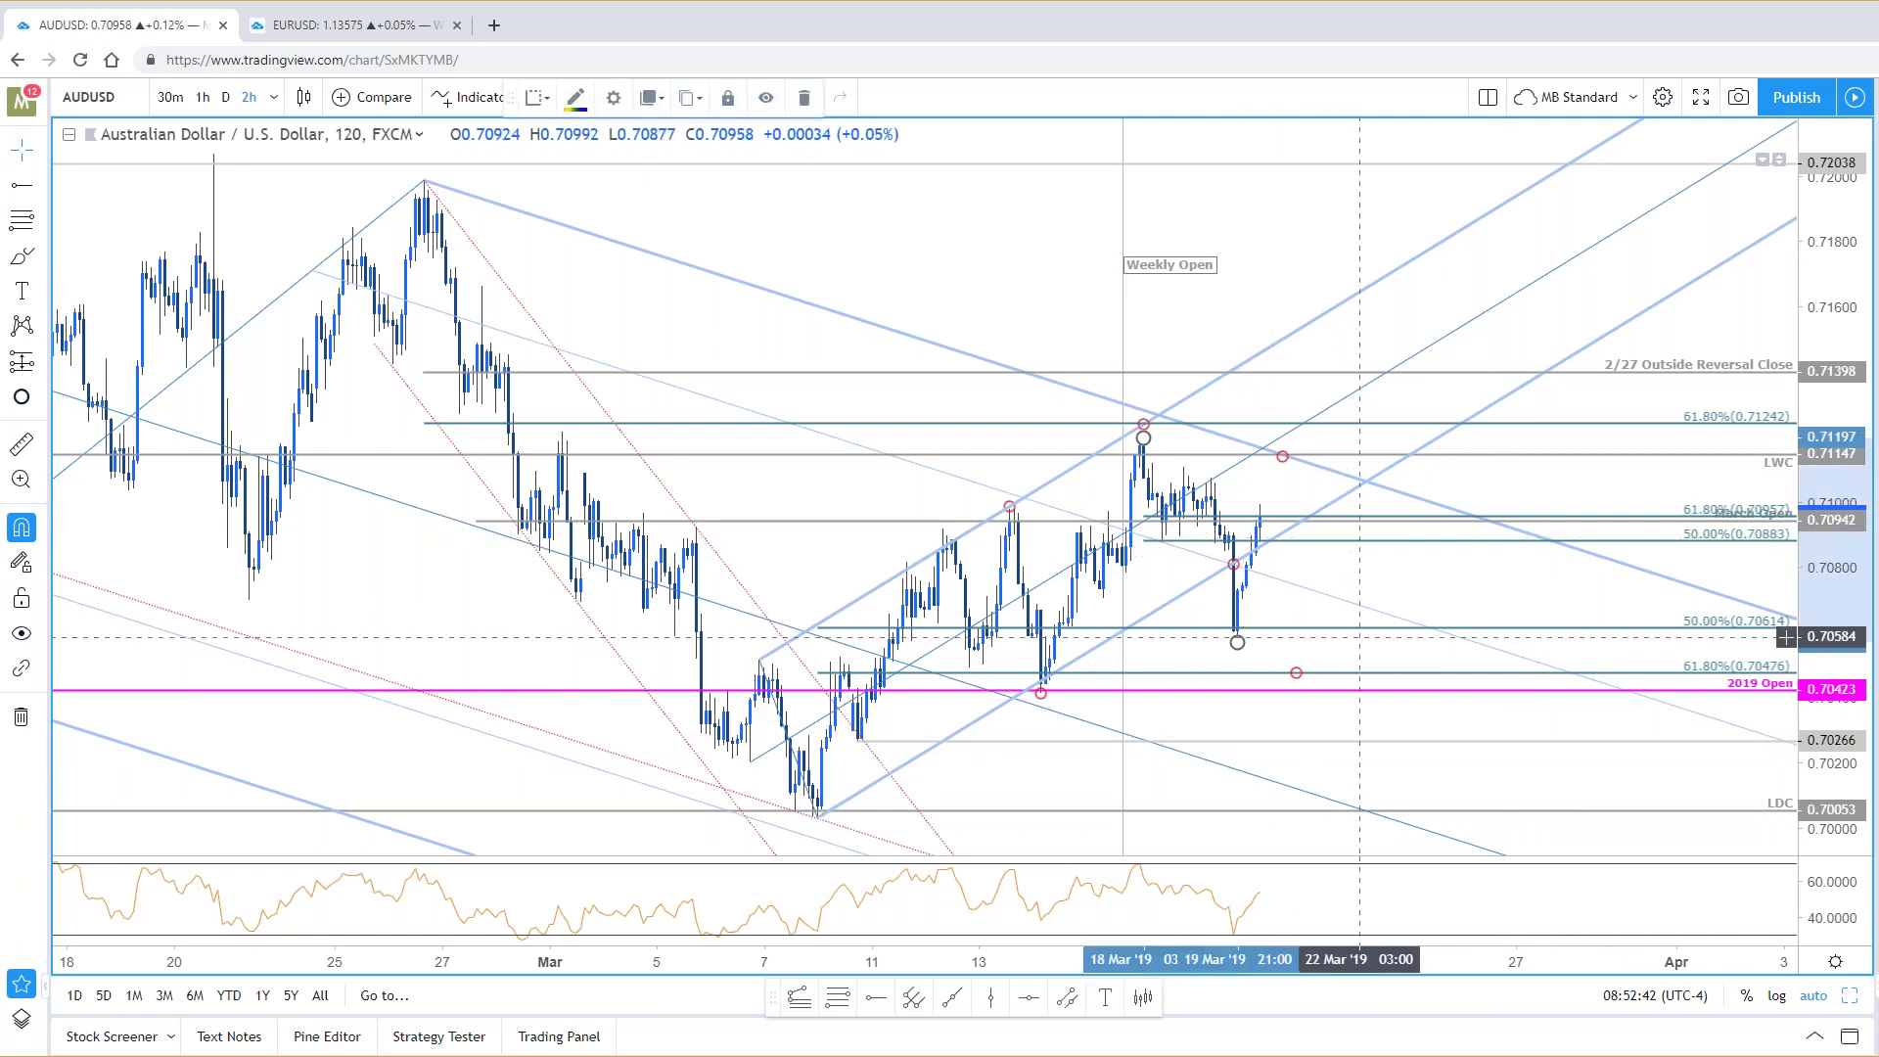
{"action": "key", "text": "Delete"}
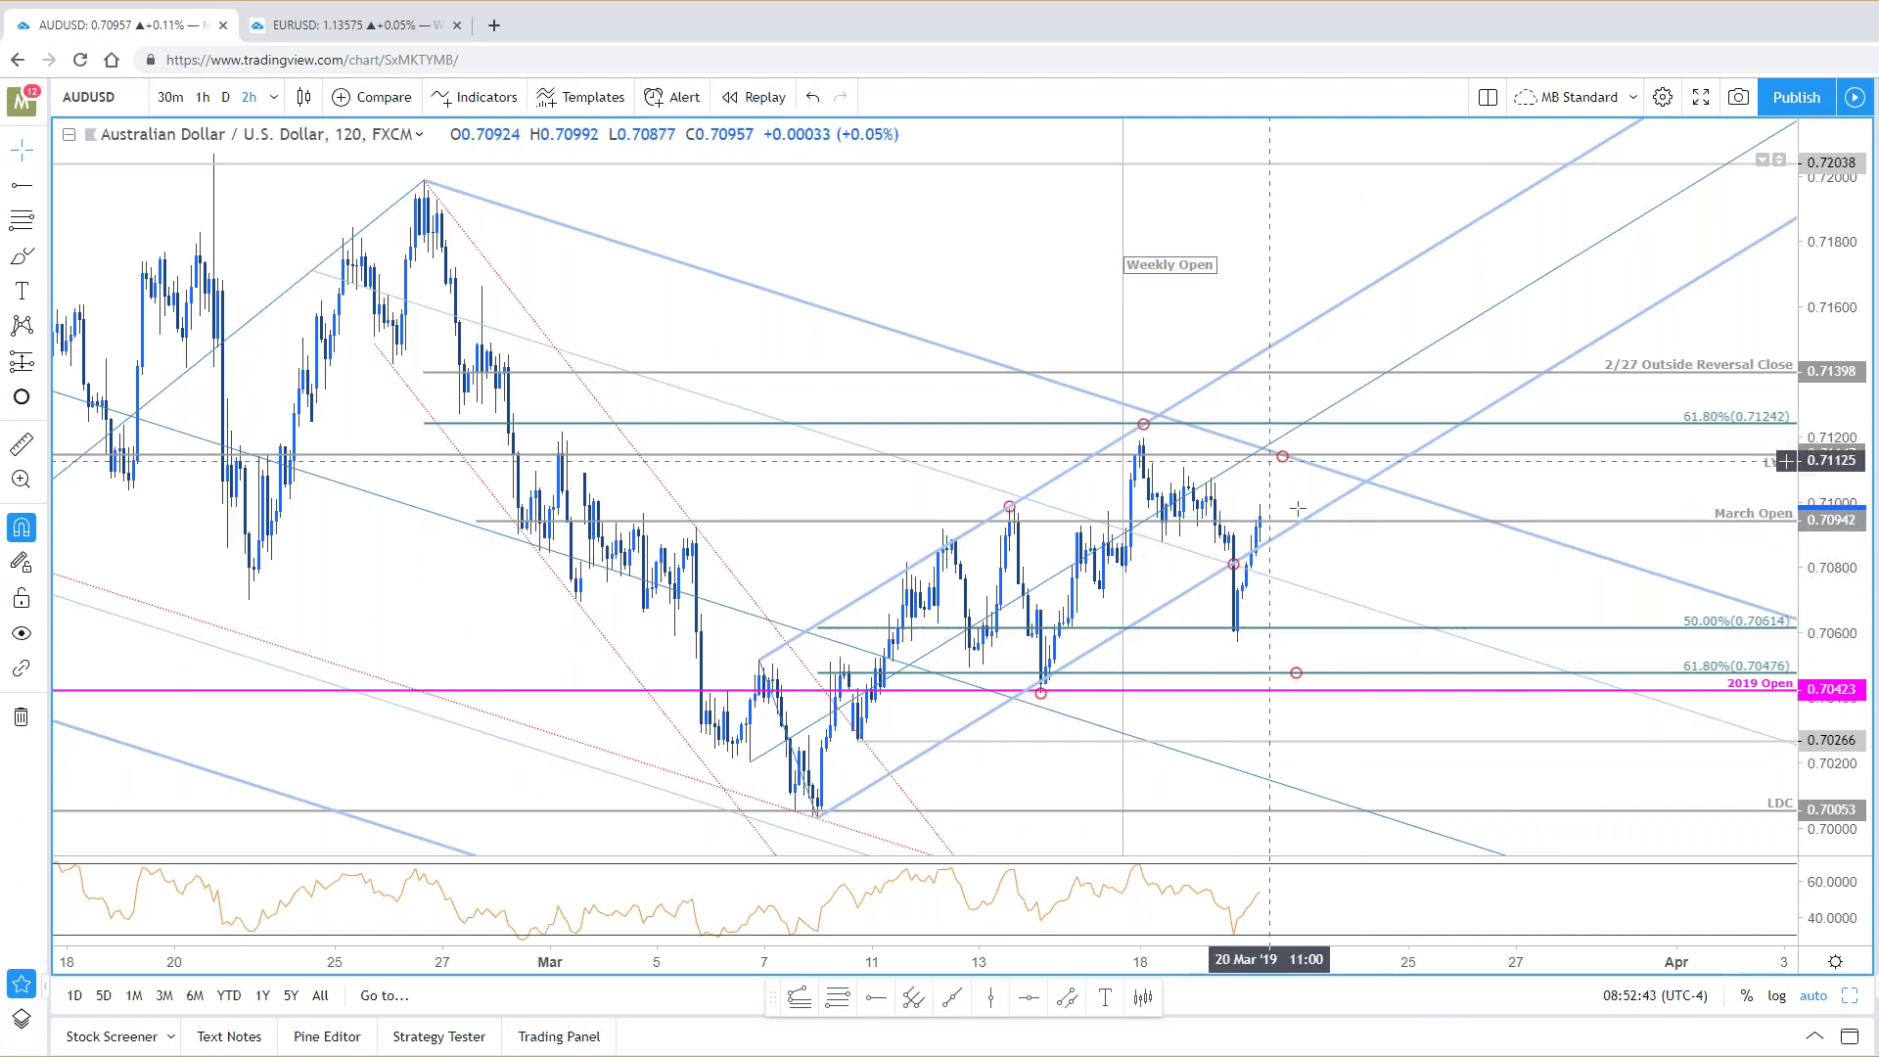
Step: Zoom the AUDUSD 120-minute chart in and out, then pan it along time
{"action": "scroll", "coordinate": [1355, 592], "scroll_direction": "up", "scroll_amount": 1}
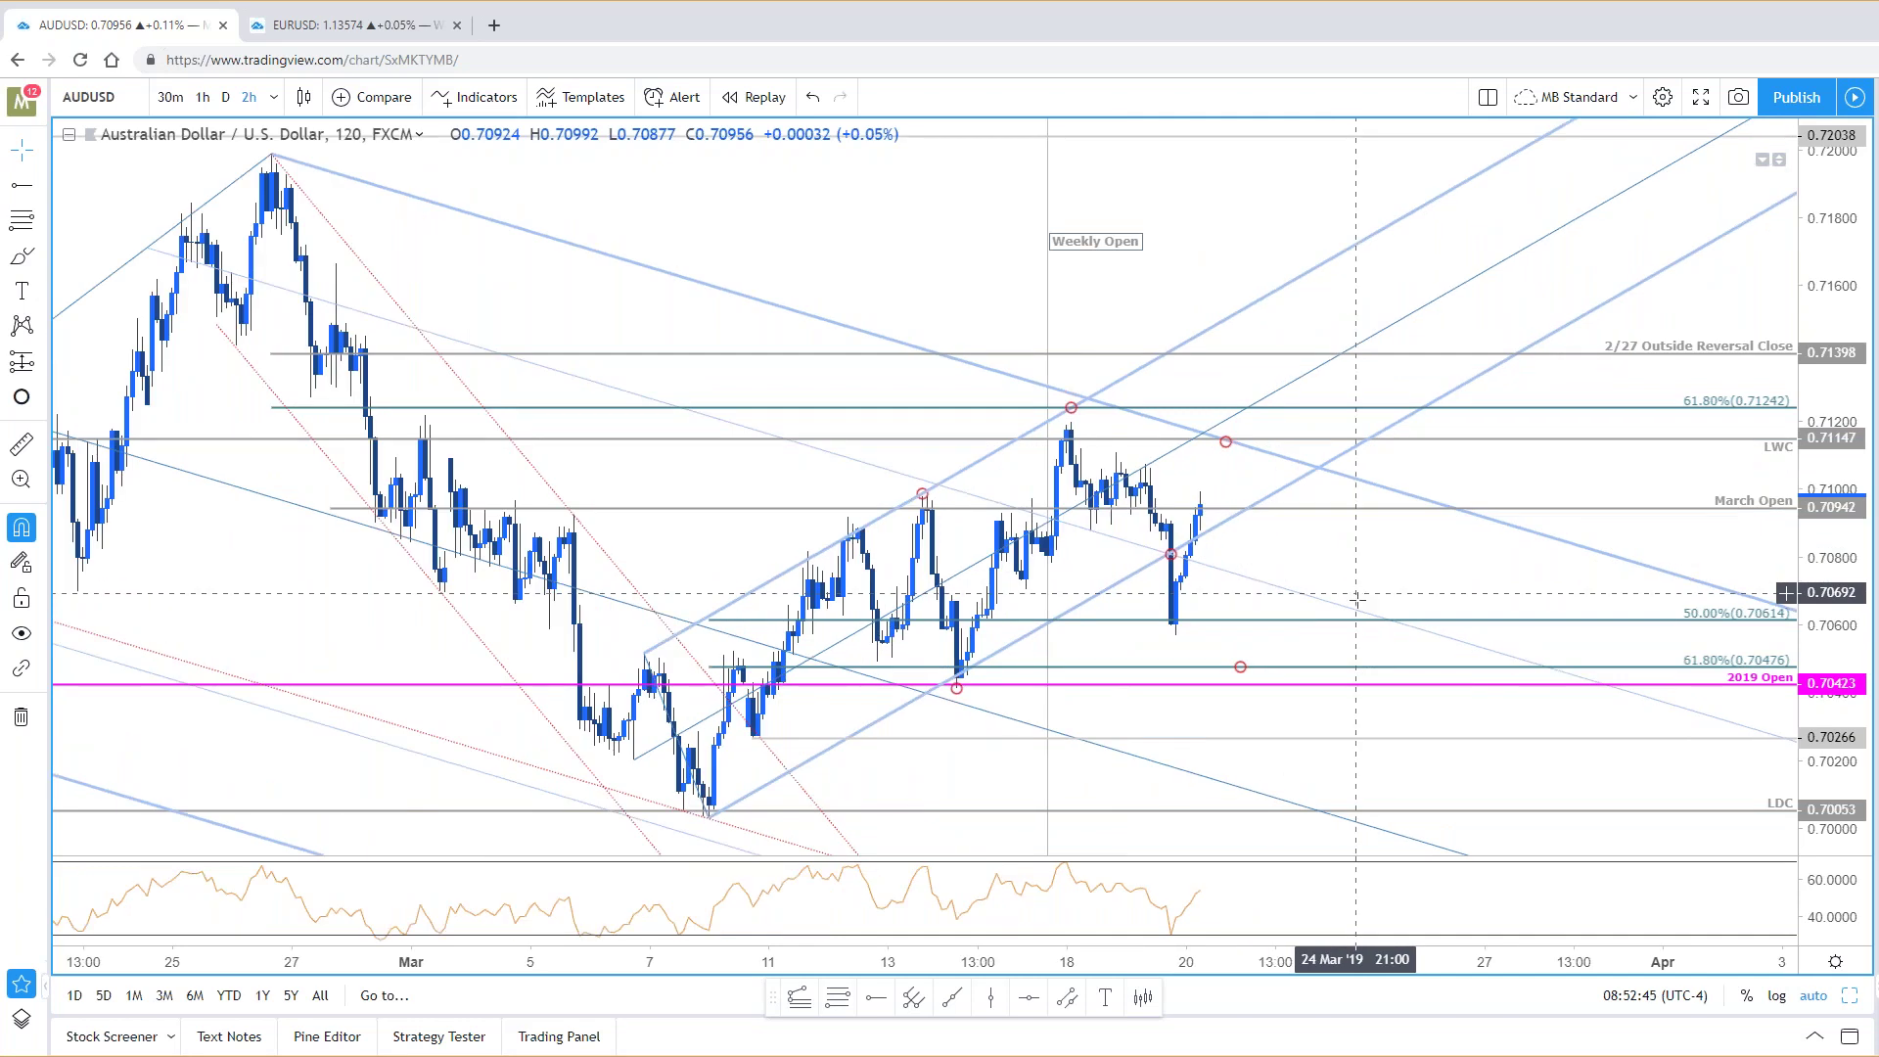
{"action": "scroll", "coordinate": [1355, 596], "scroll_direction": "down", "scroll_amount": 1}
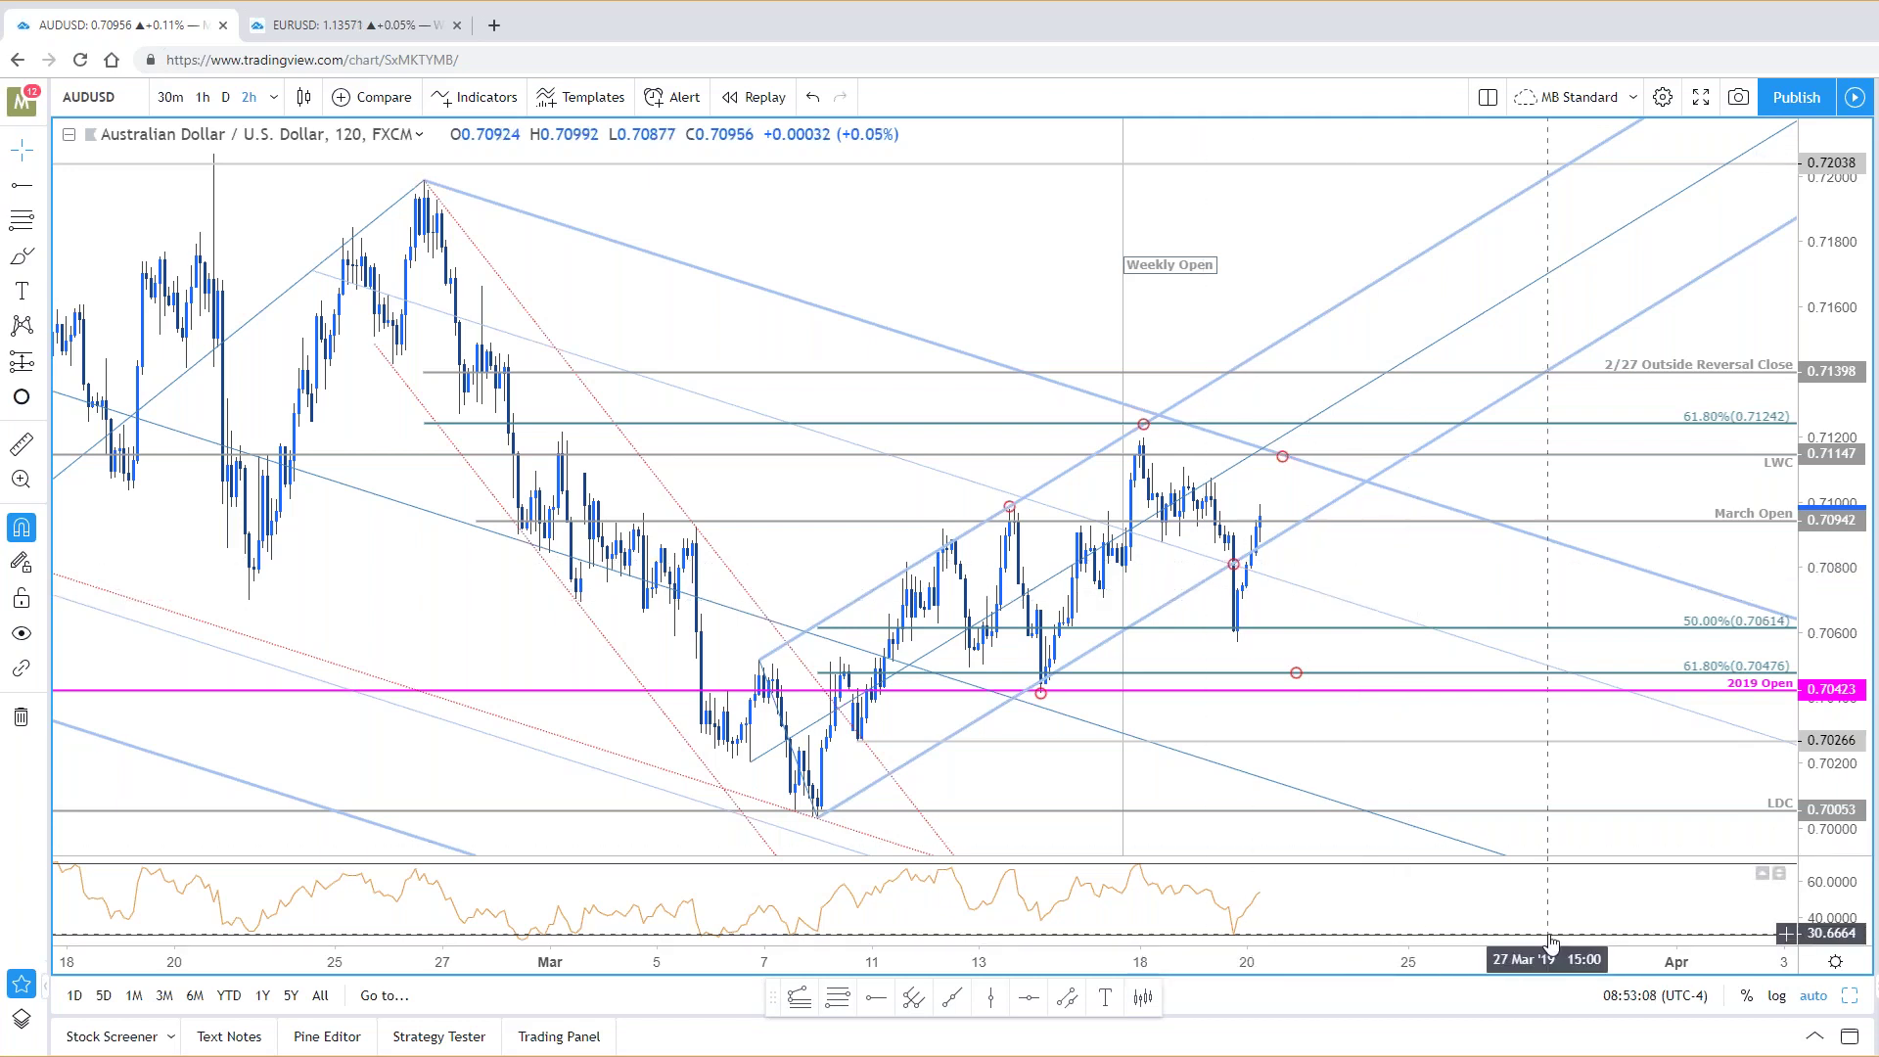
{"action": "left_click_drag", "start_coordinate": [1280, 502], "coordinate": [1350, 502]}
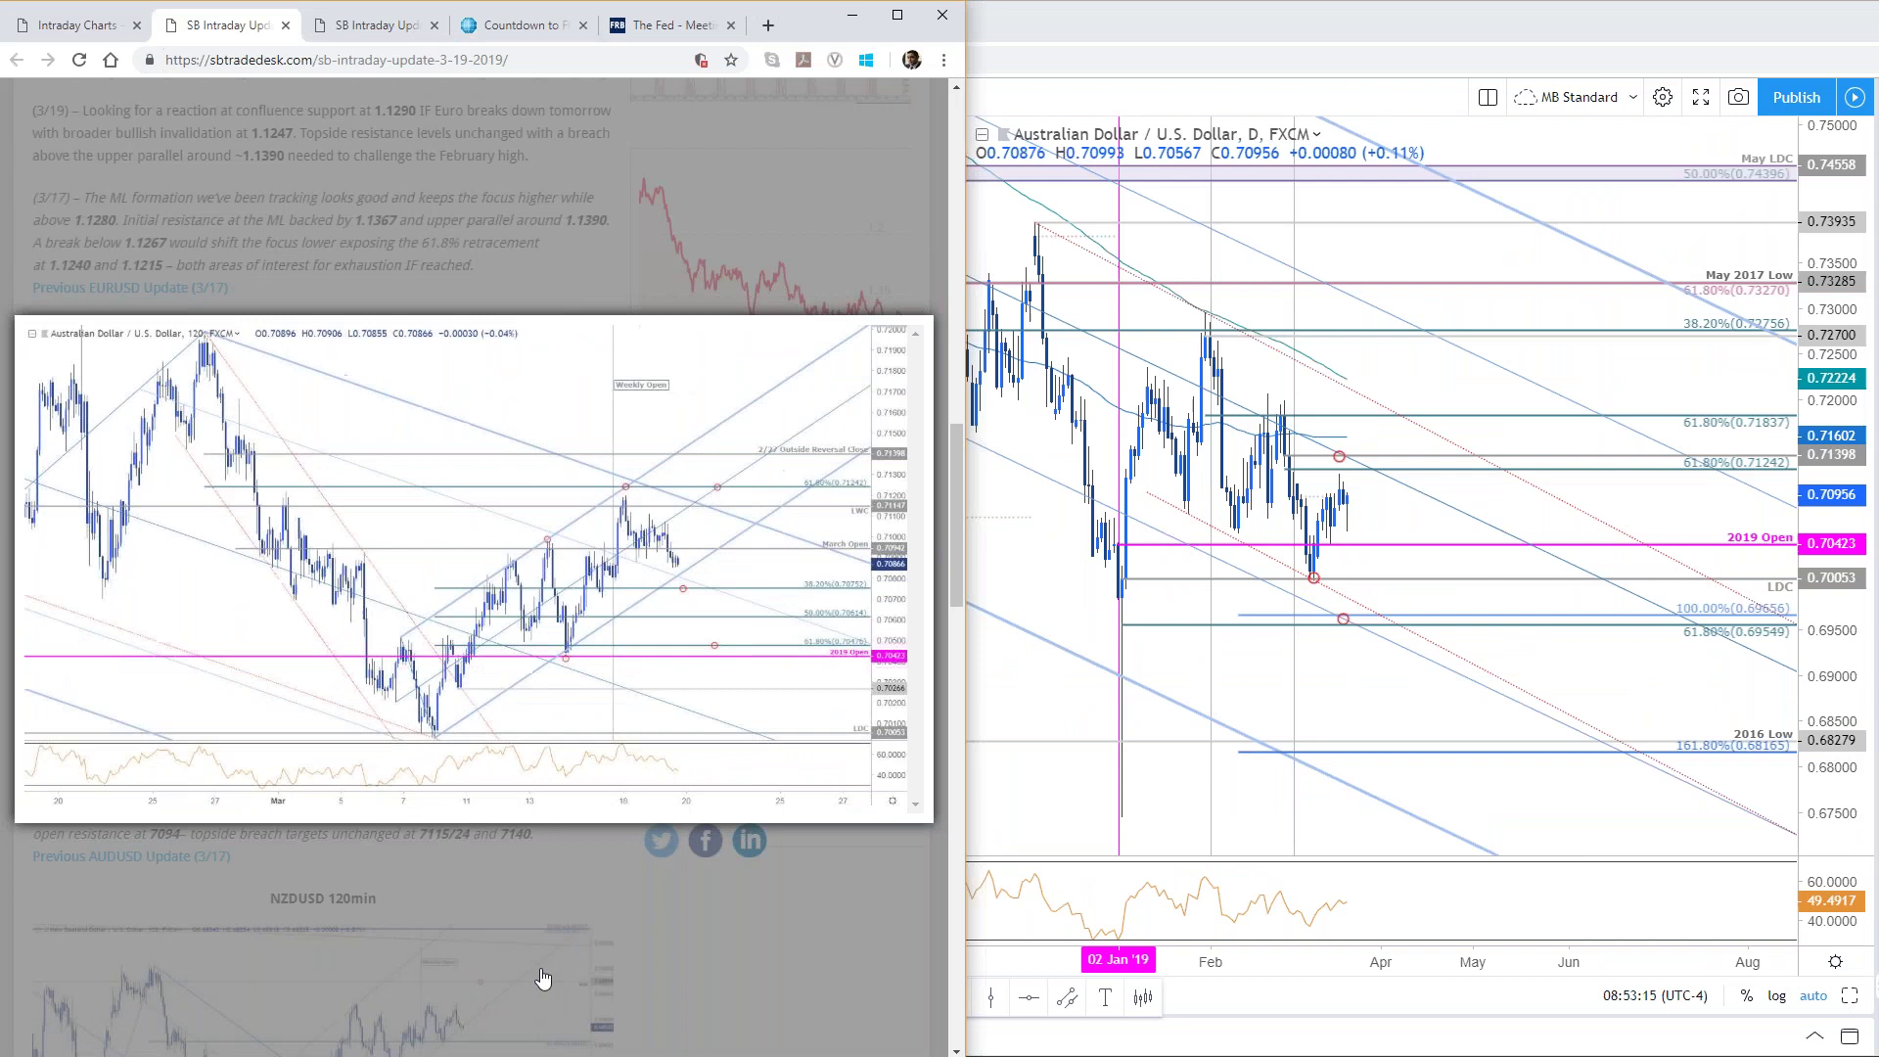
Step: Open SB Trade Desk's 3/17 AUDUSD update, enlarge its chart, then nudge TradingView's daily marker to 0.7139
{"action": "left_click", "coordinate": [545, 990]}
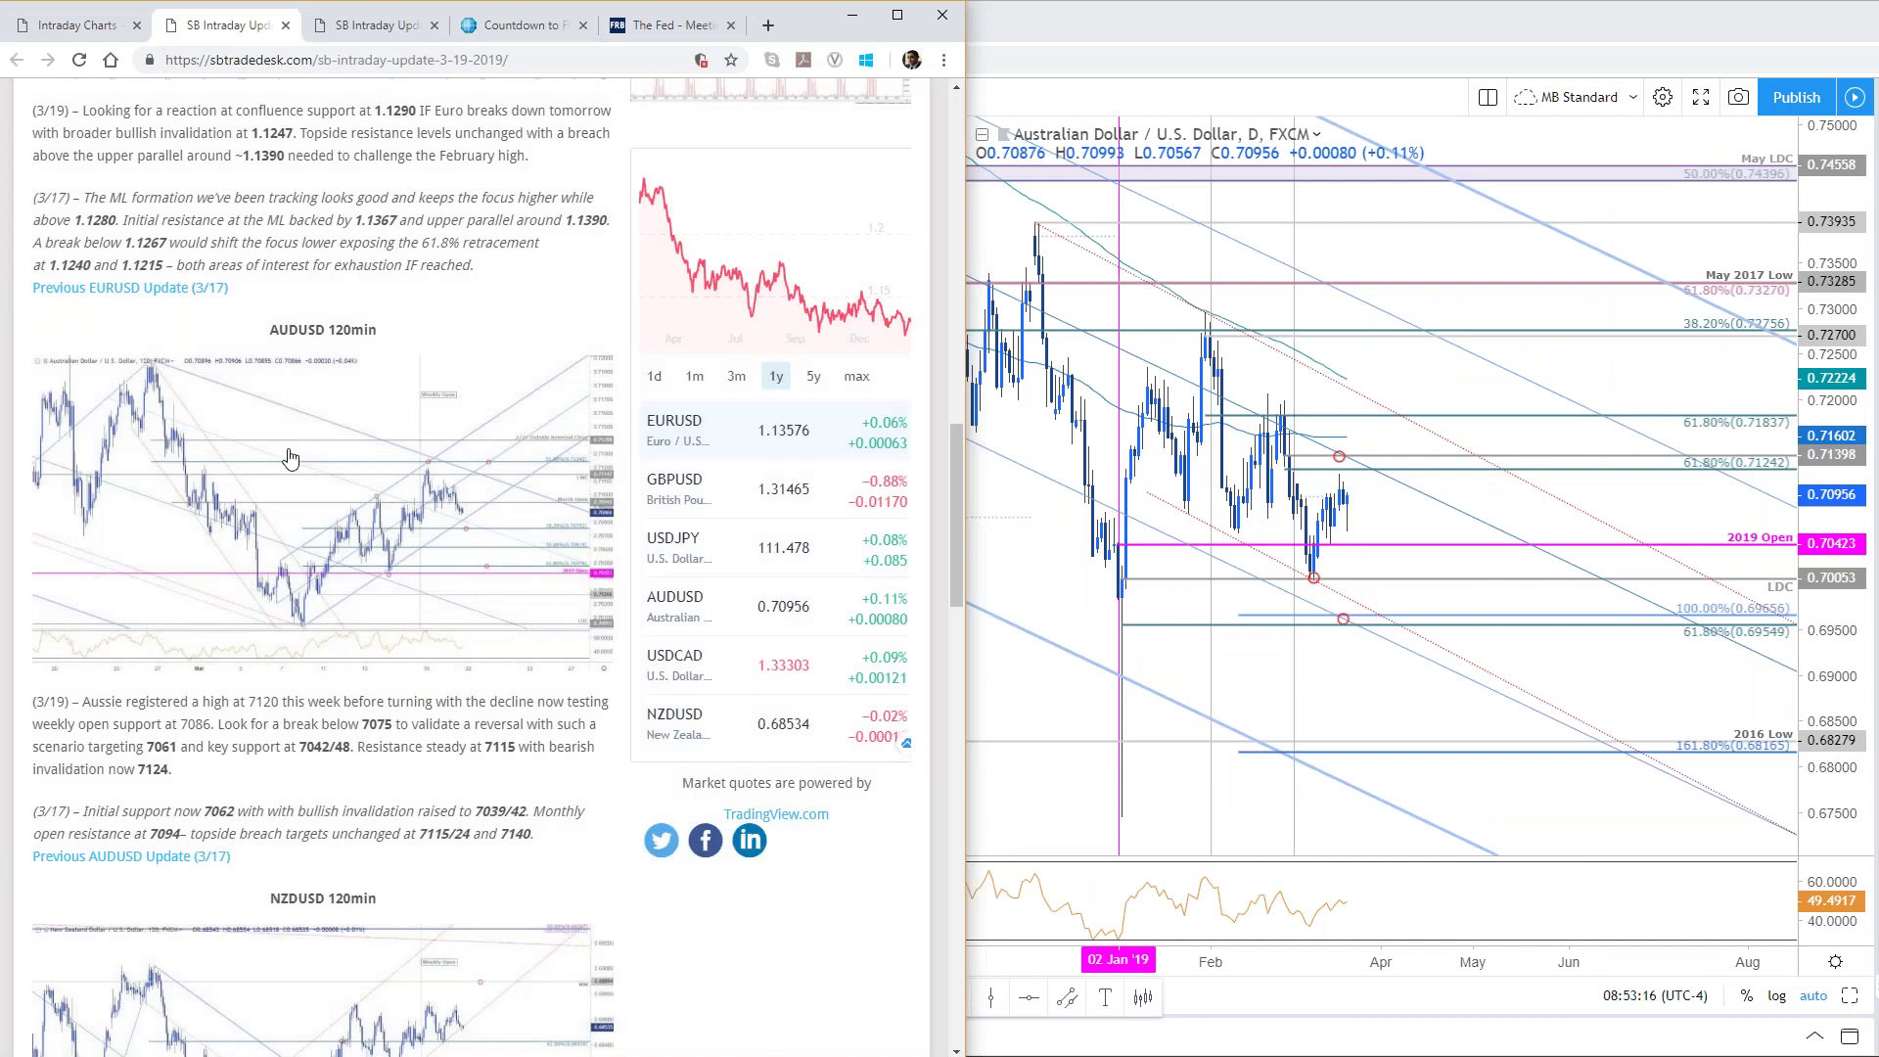
{"action": "middle_click", "coordinate": [192, 865]}
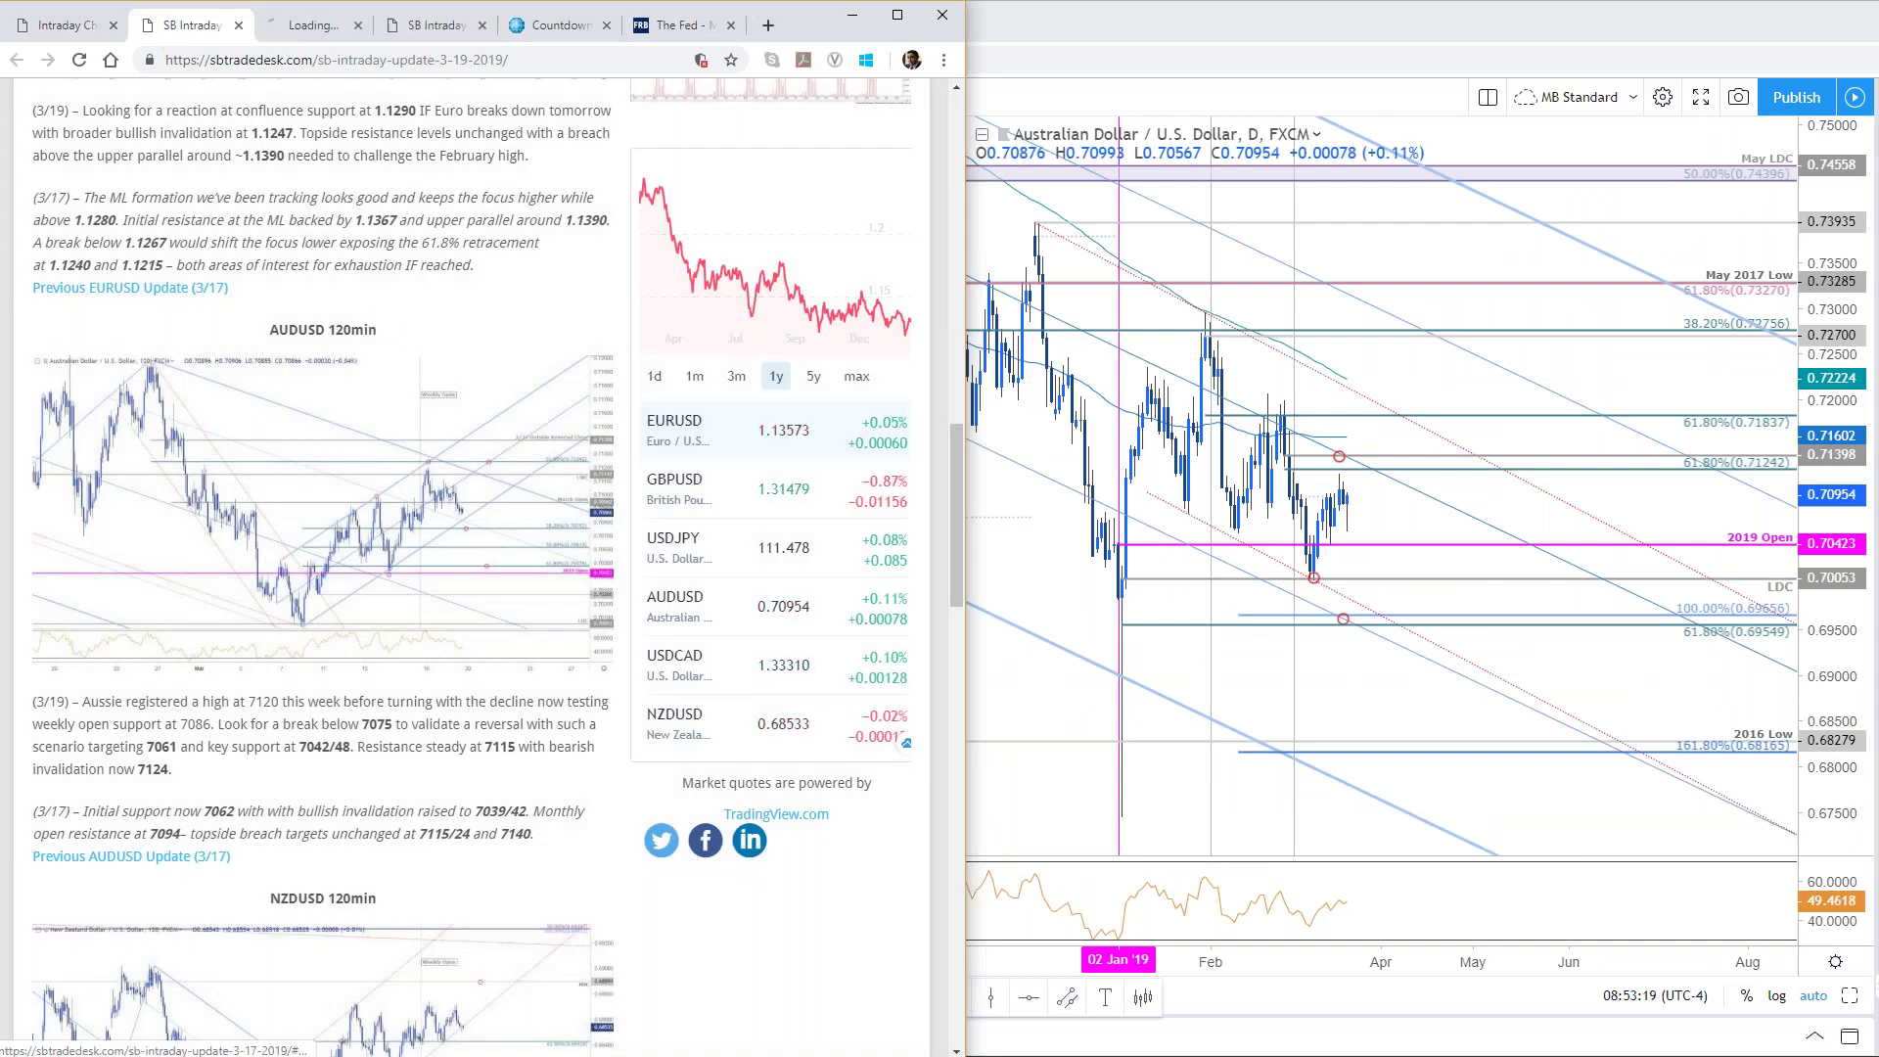
{"action": "left_click", "coordinate": [289, 42]}
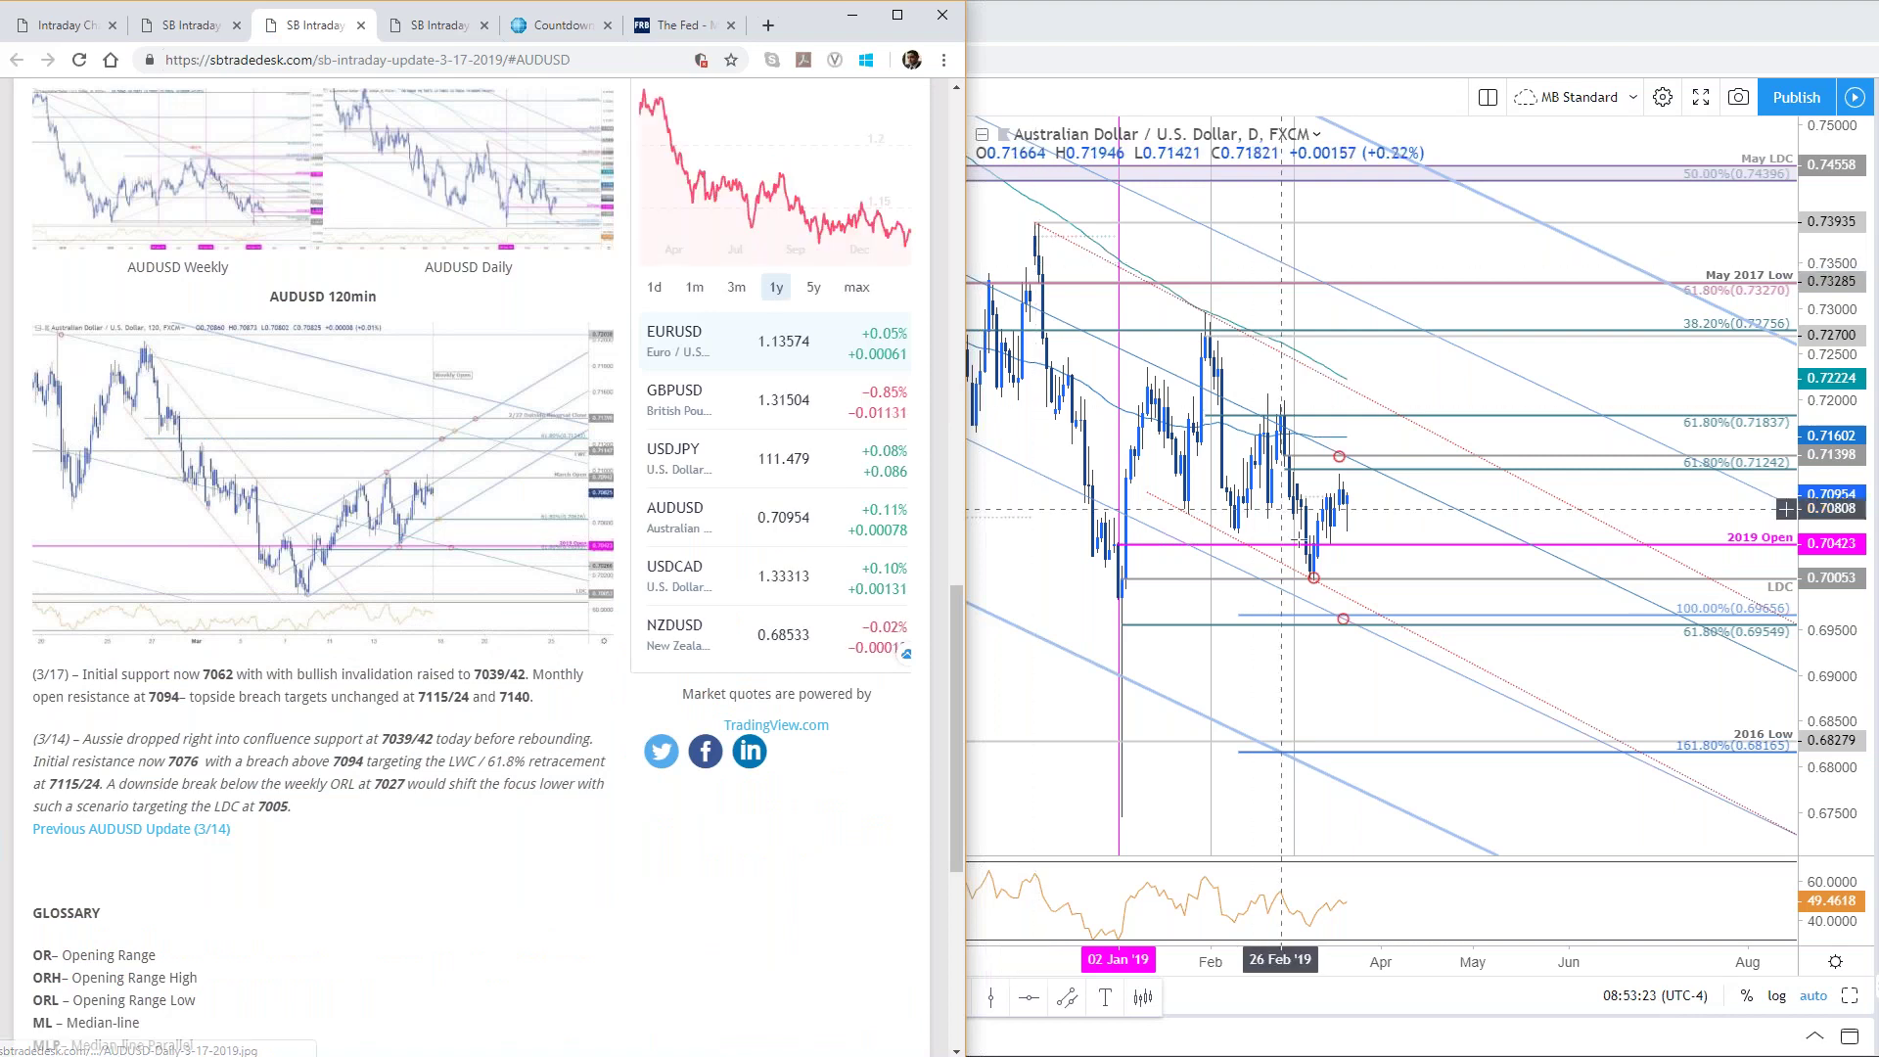
{"action": "left_click", "coordinate": [473, 569]}
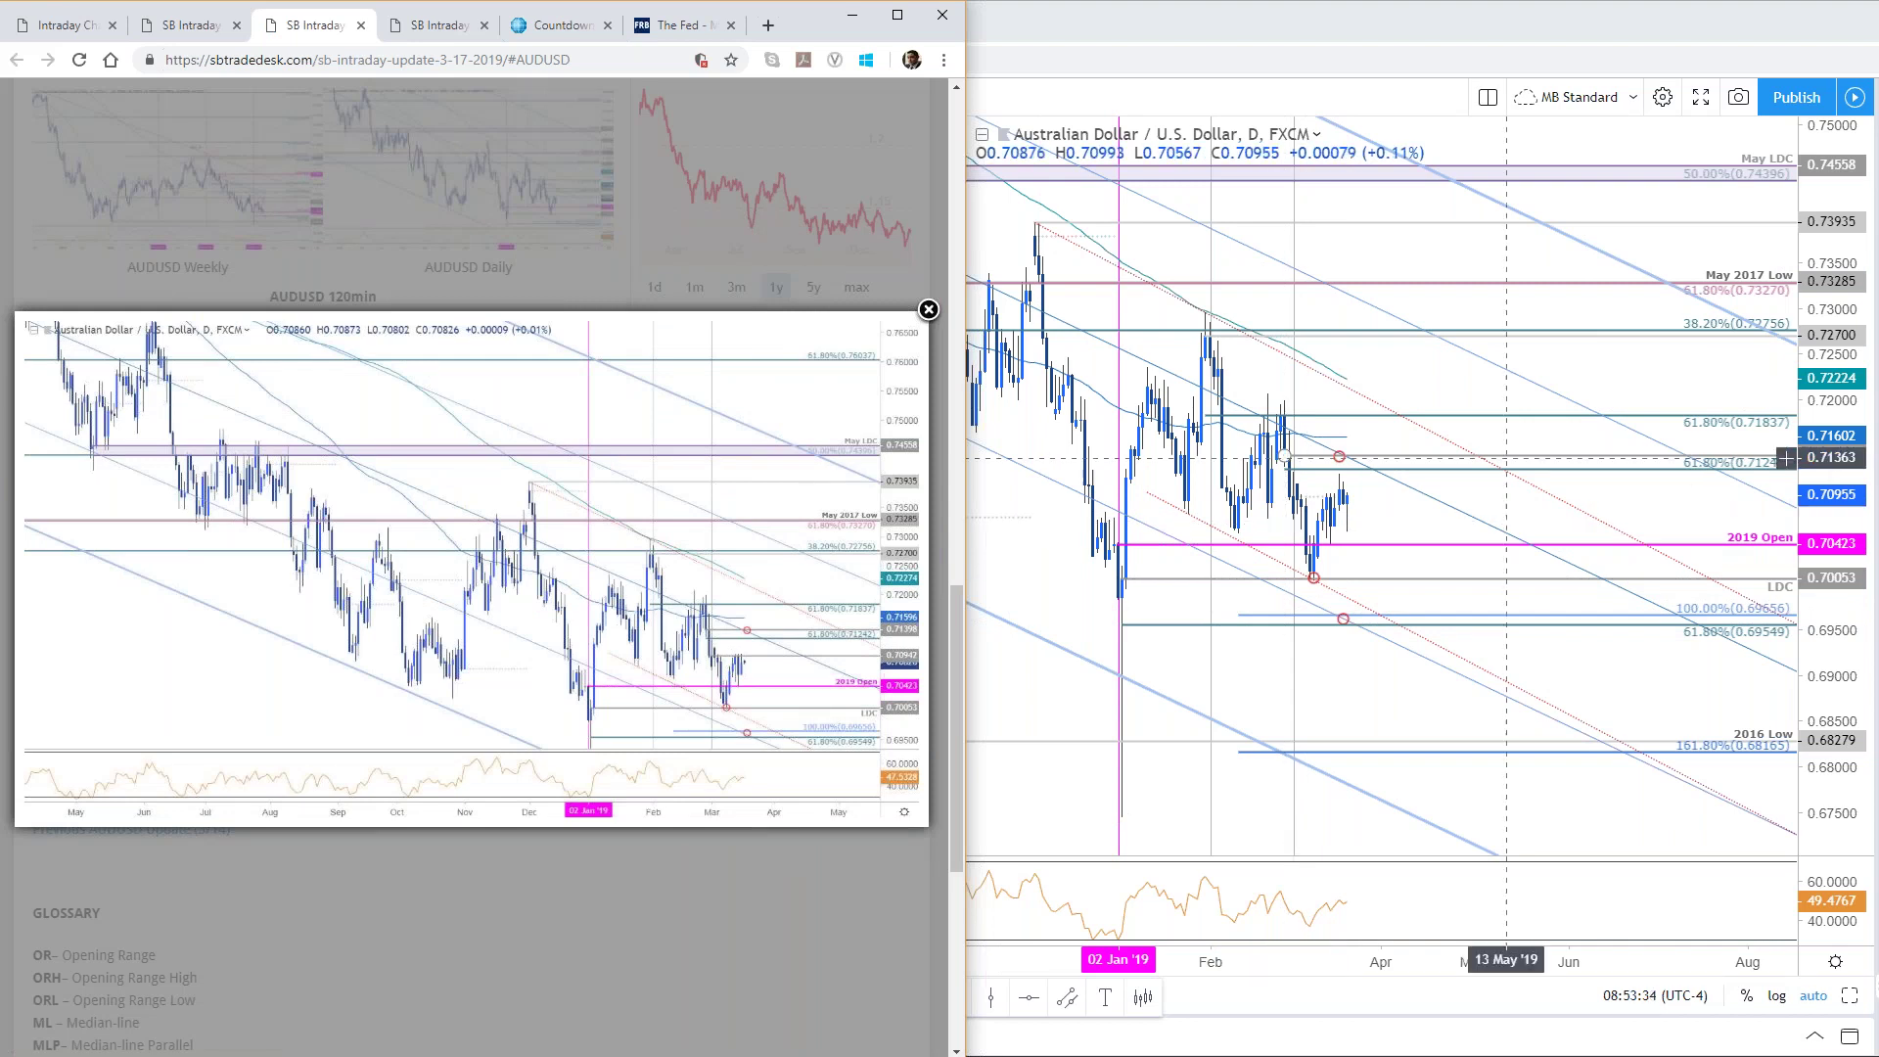
{"action": "left_click", "coordinate": [1347, 458]}
{"action": "left_click_drag", "start_coordinate": [1347, 458], "coordinate": [1347, 455]}
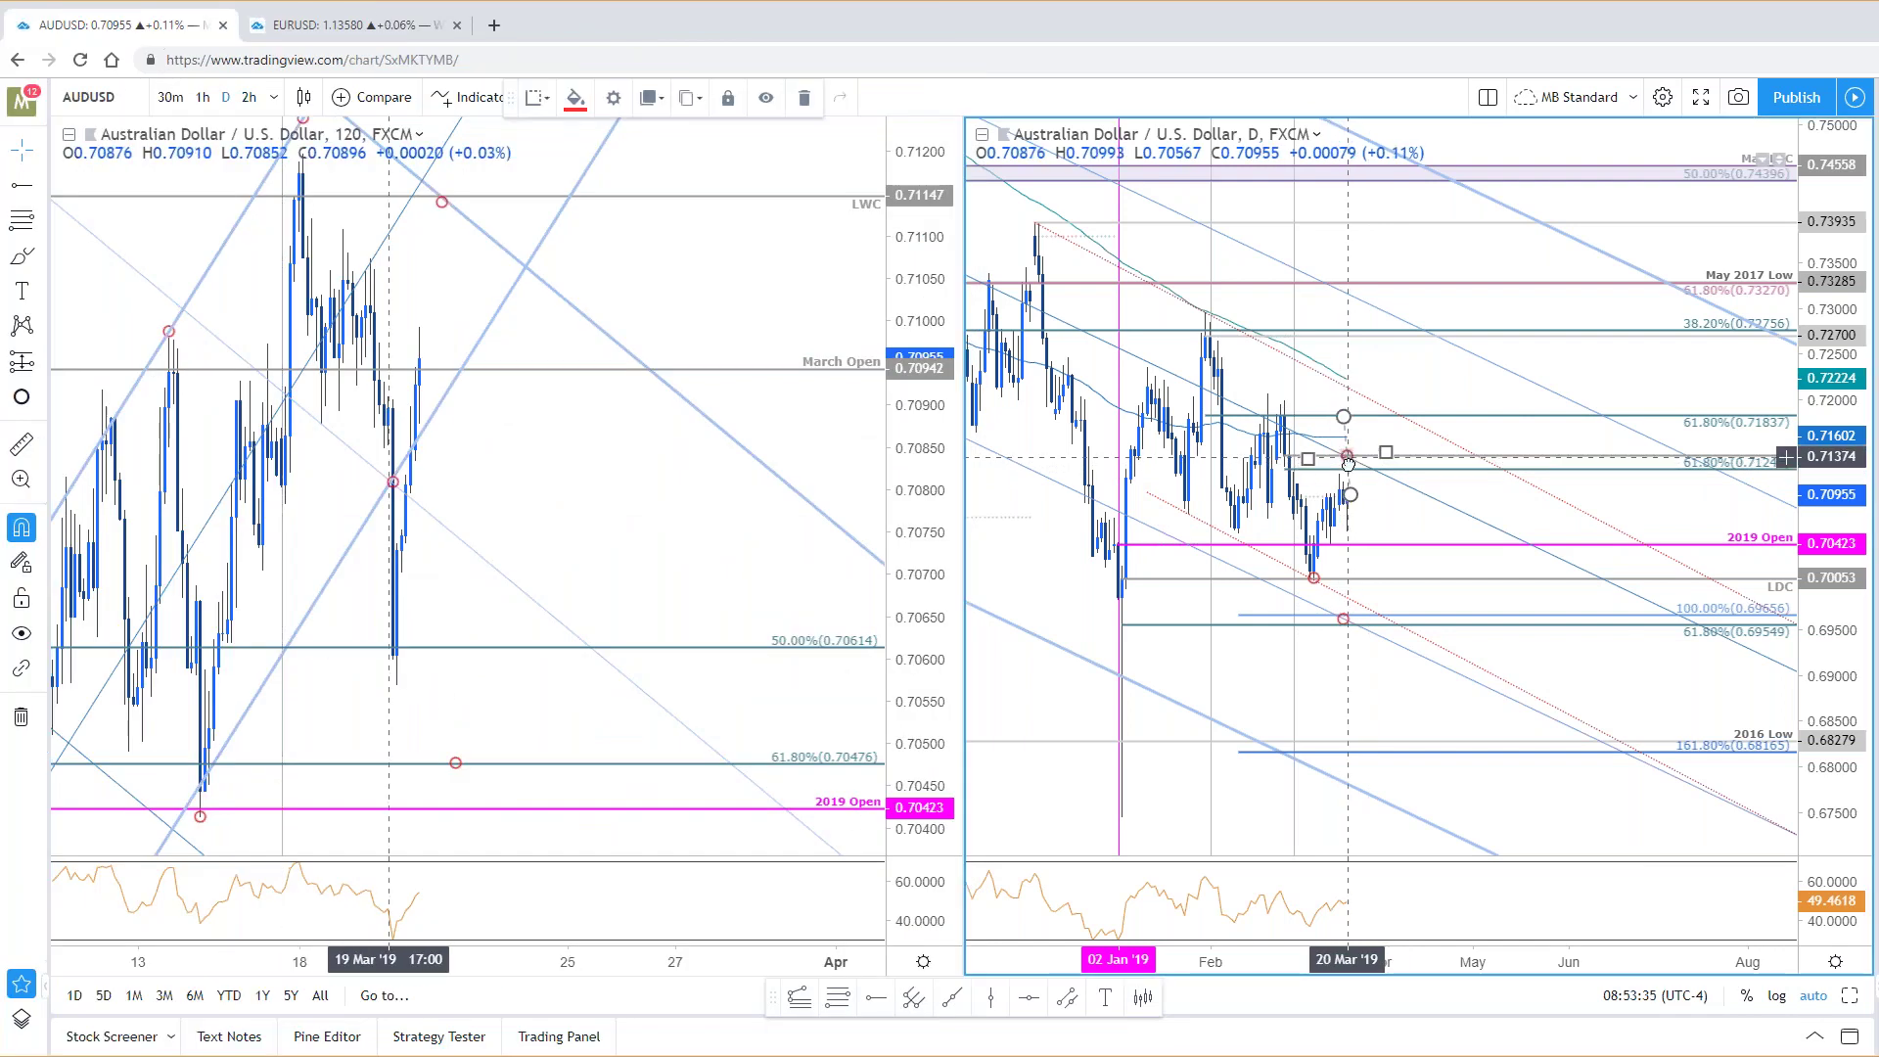
Step: Switch the active pane between AUDUSD 2-hour and daily, then bring up the EURUSD weekly chart
{"action": "left_click", "coordinate": [780, 282]}
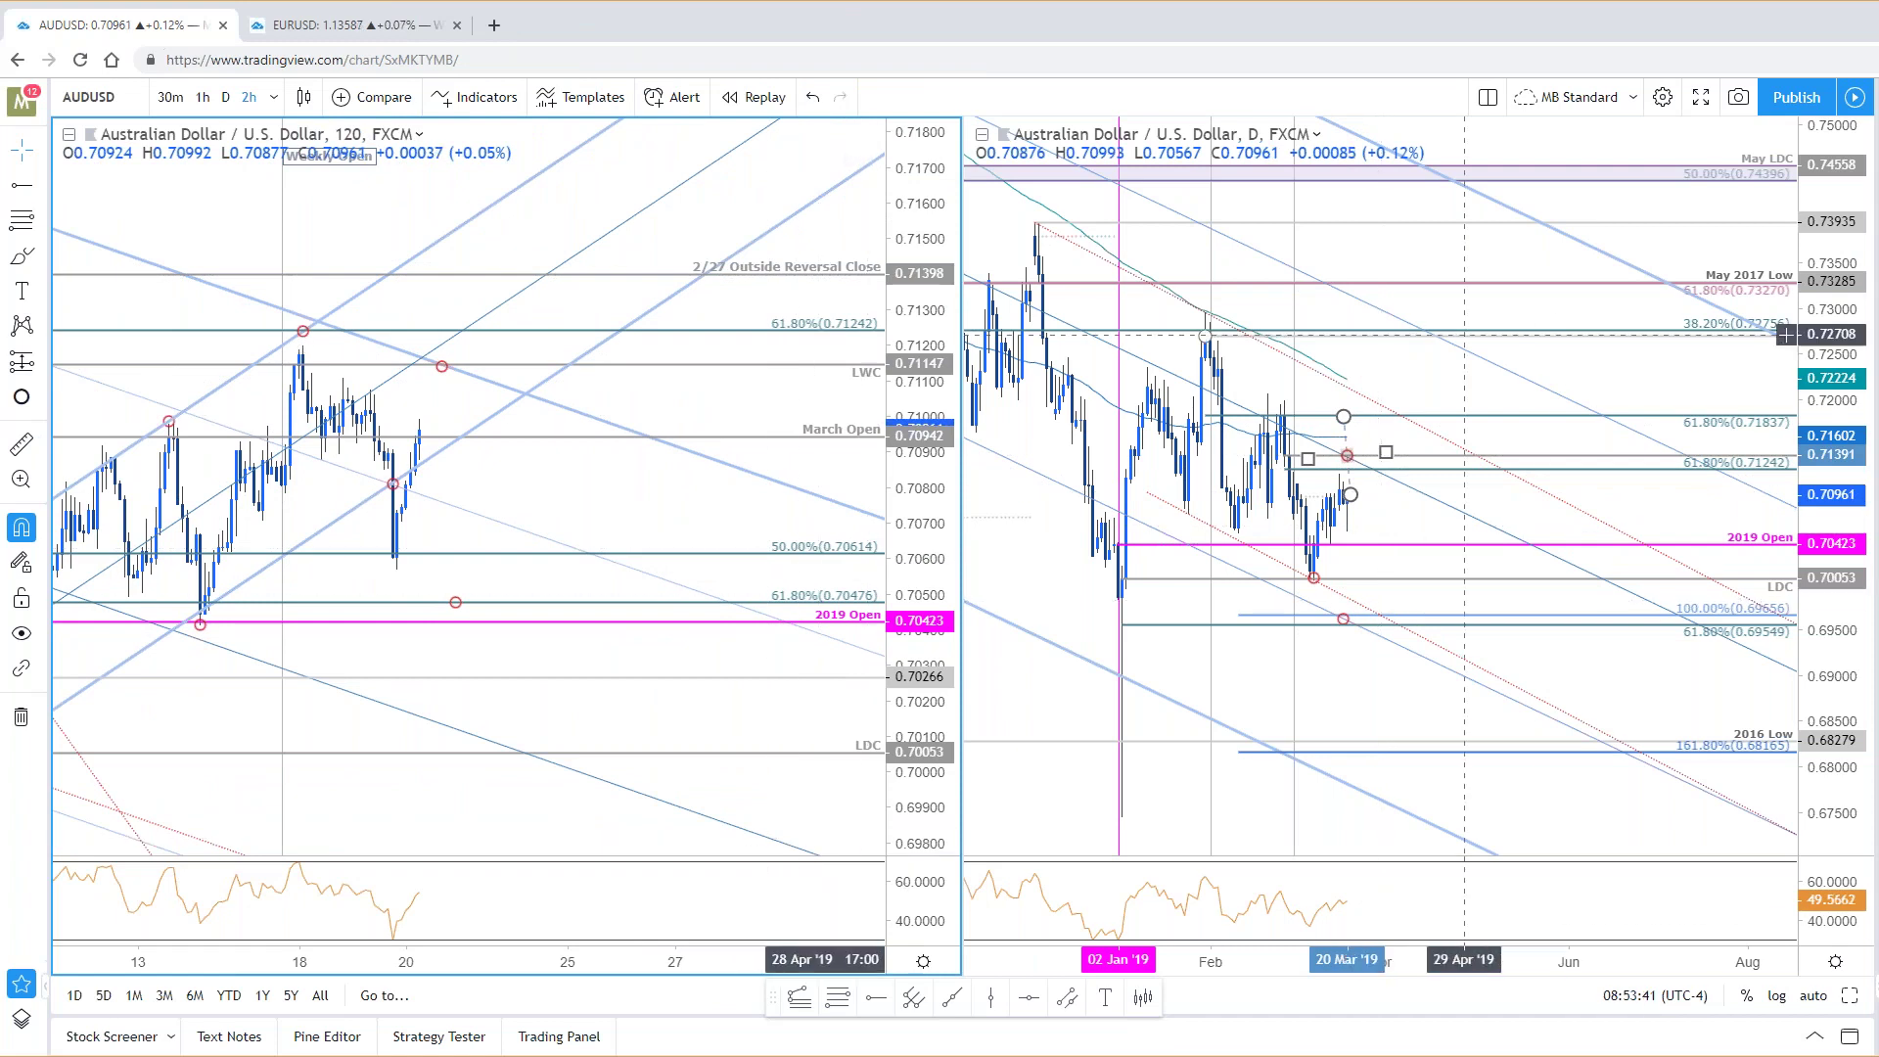
{"action": "left_click", "coordinate": [1422, 929]}
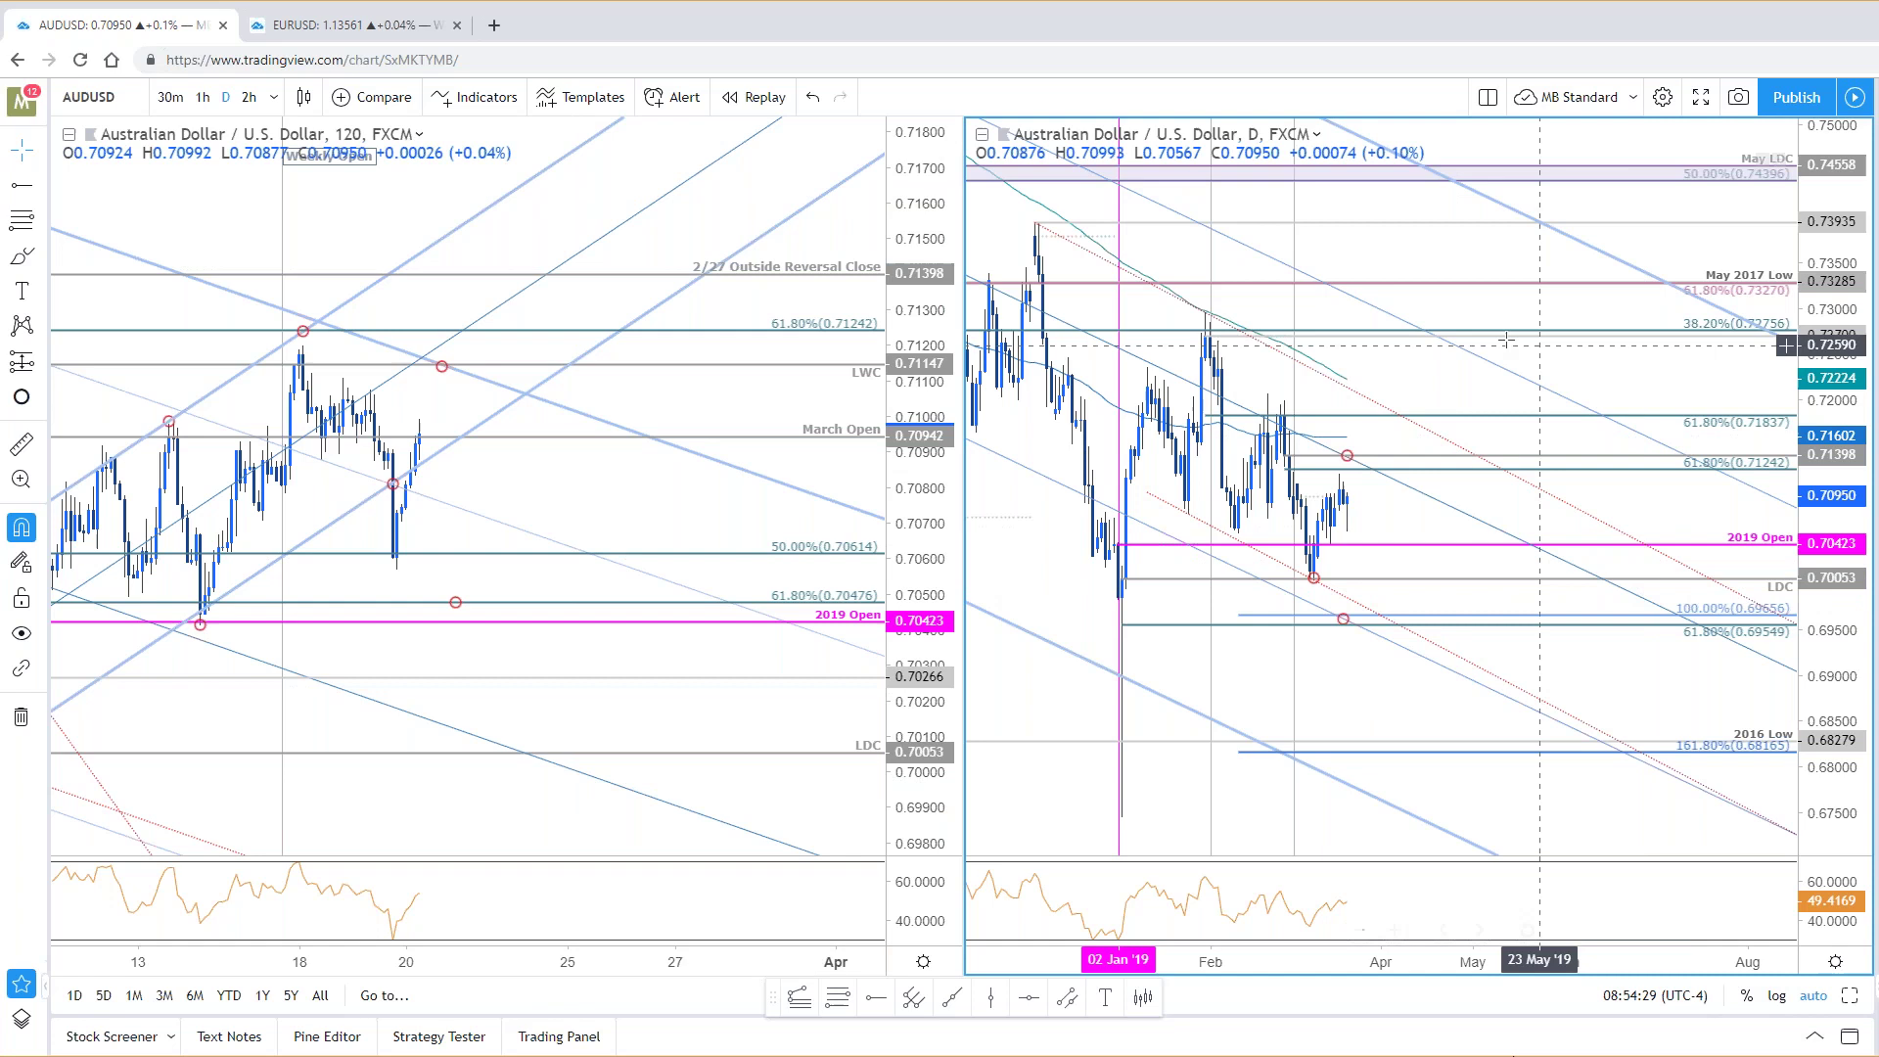
{"action": "left_click", "coordinate": [376, 24]}
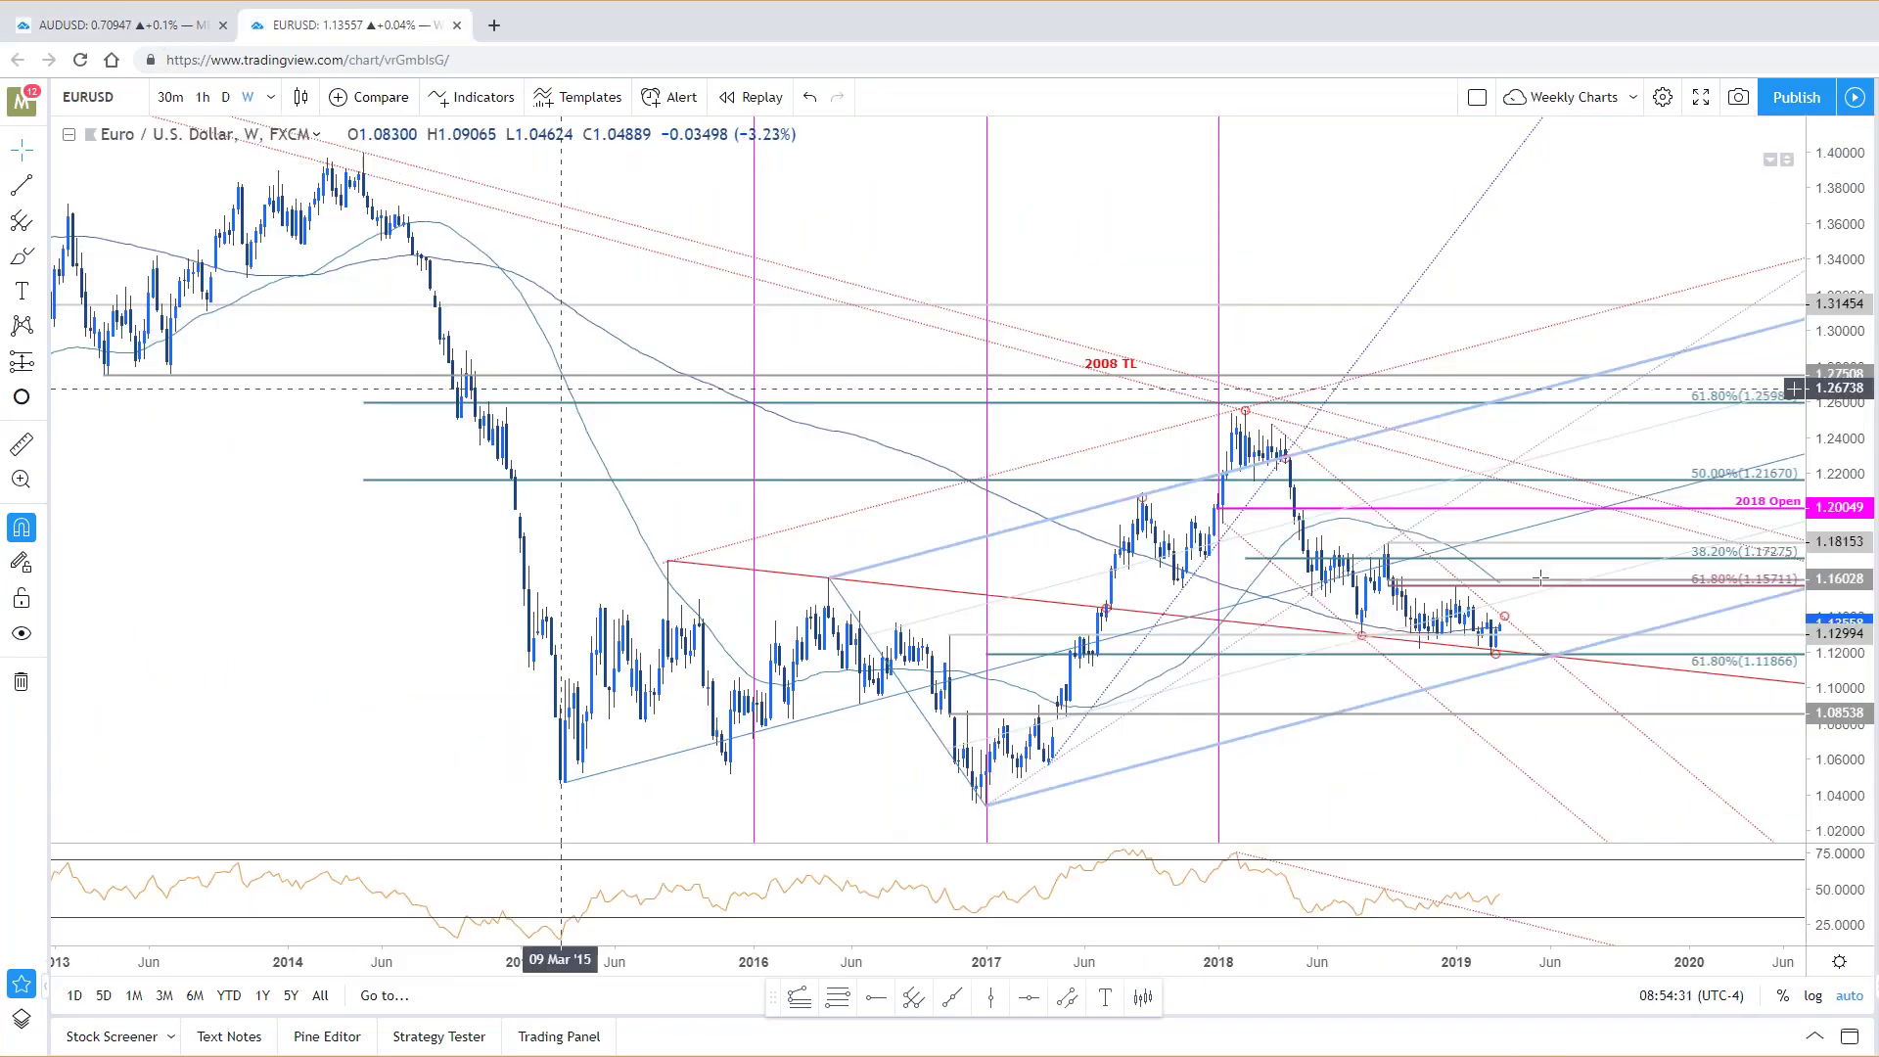
Step: Glance at the AUDUSD charts, then change the weekly chart's symbol from EURUSD to NZDUSD
{"action": "left_click", "coordinate": [139, 25]}
{"action": "left_click", "coordinate": [396, 27]}
{"action": "key", "text": "space"}
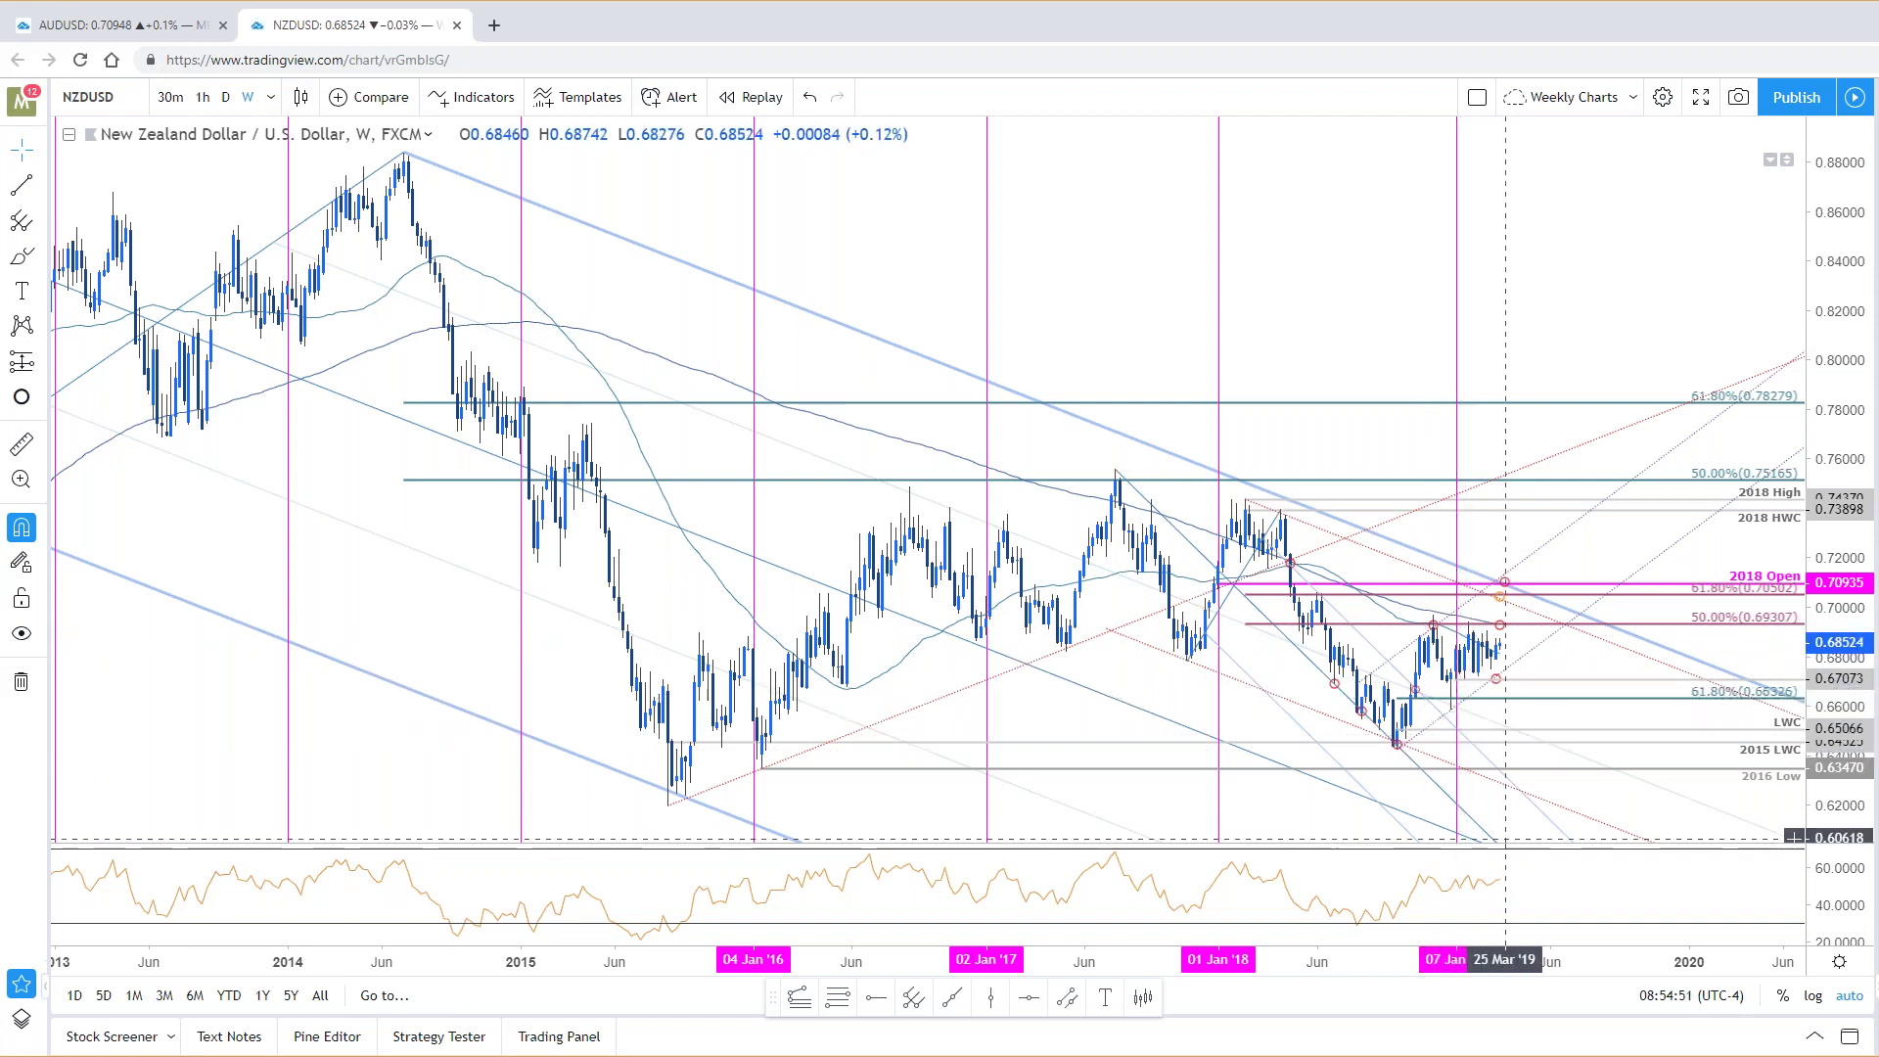
{"action": "scroll", "coordinate": [1551, 722], "scroll_direction": "right", "scroll_amount": 1}
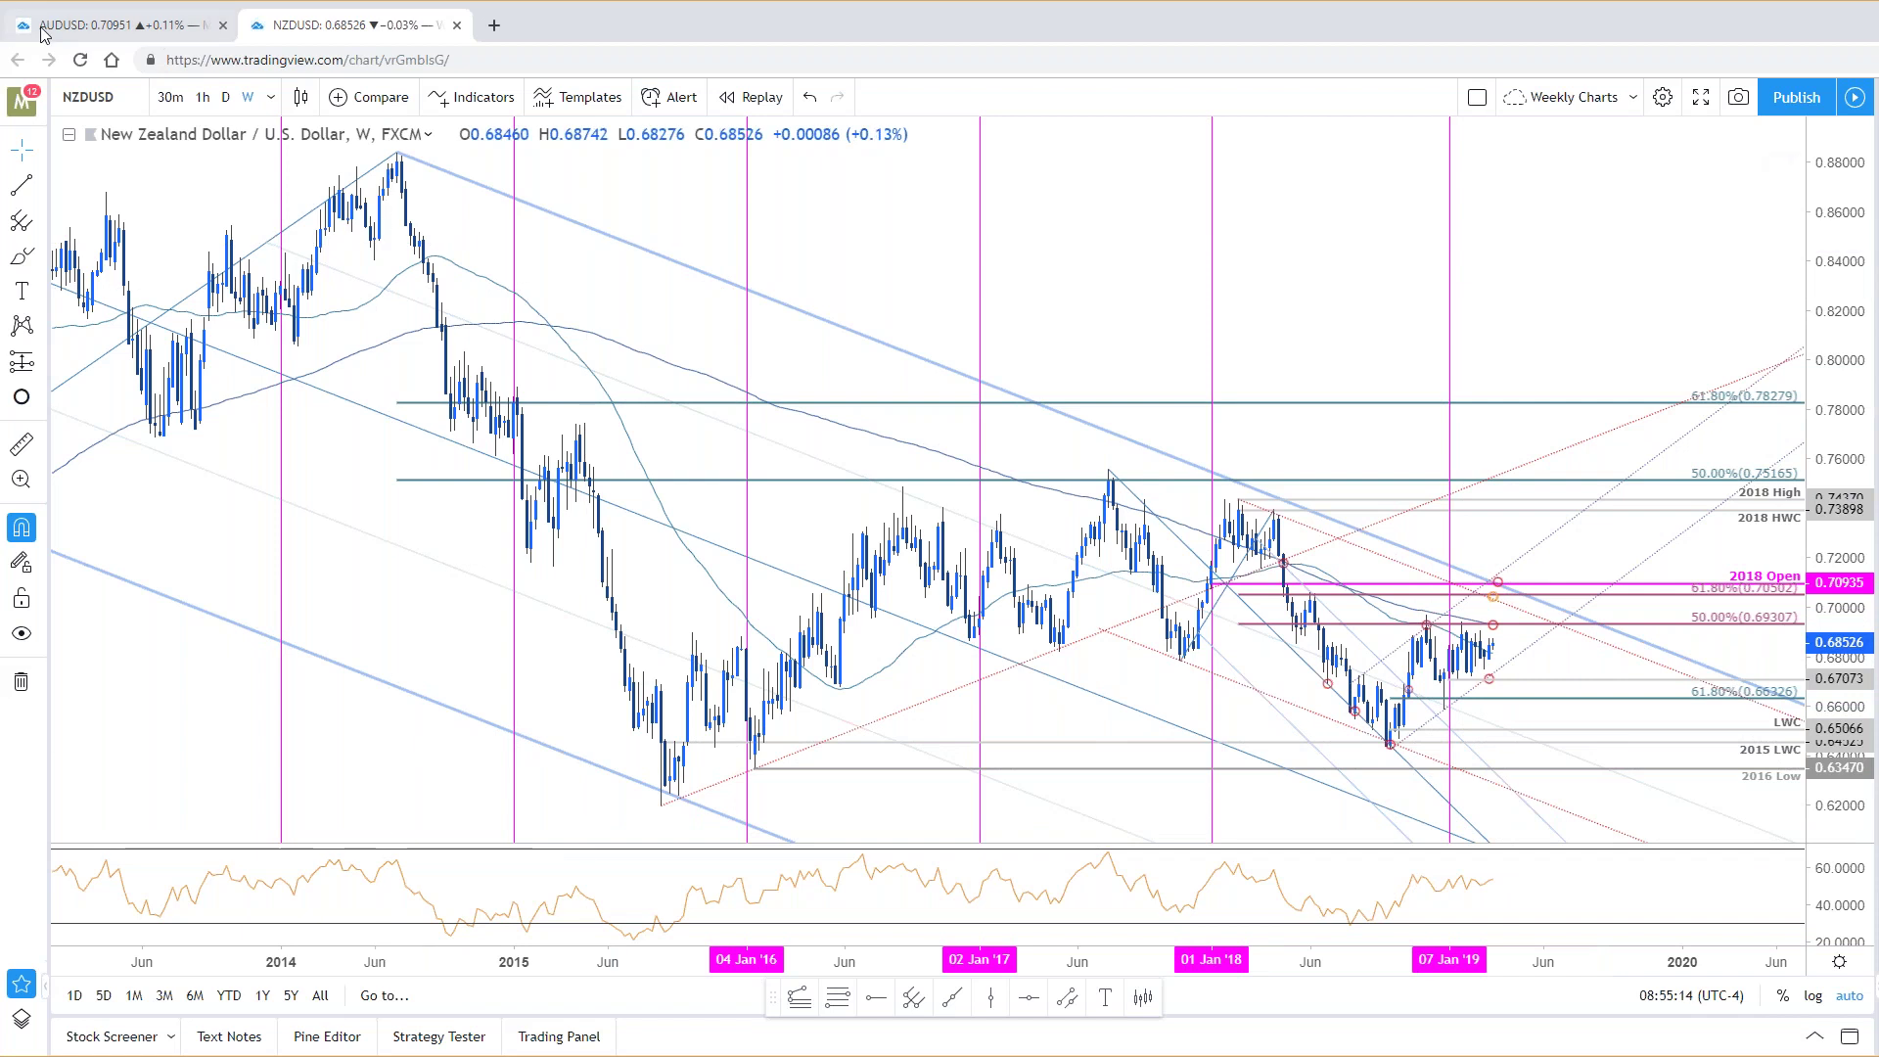
Step: Inspect the maximized NZDUSD daily chart and its drawing near 19 Mar, then restore side-by-side panes
{"action": "left_click", "coordinate": [108, 25]}
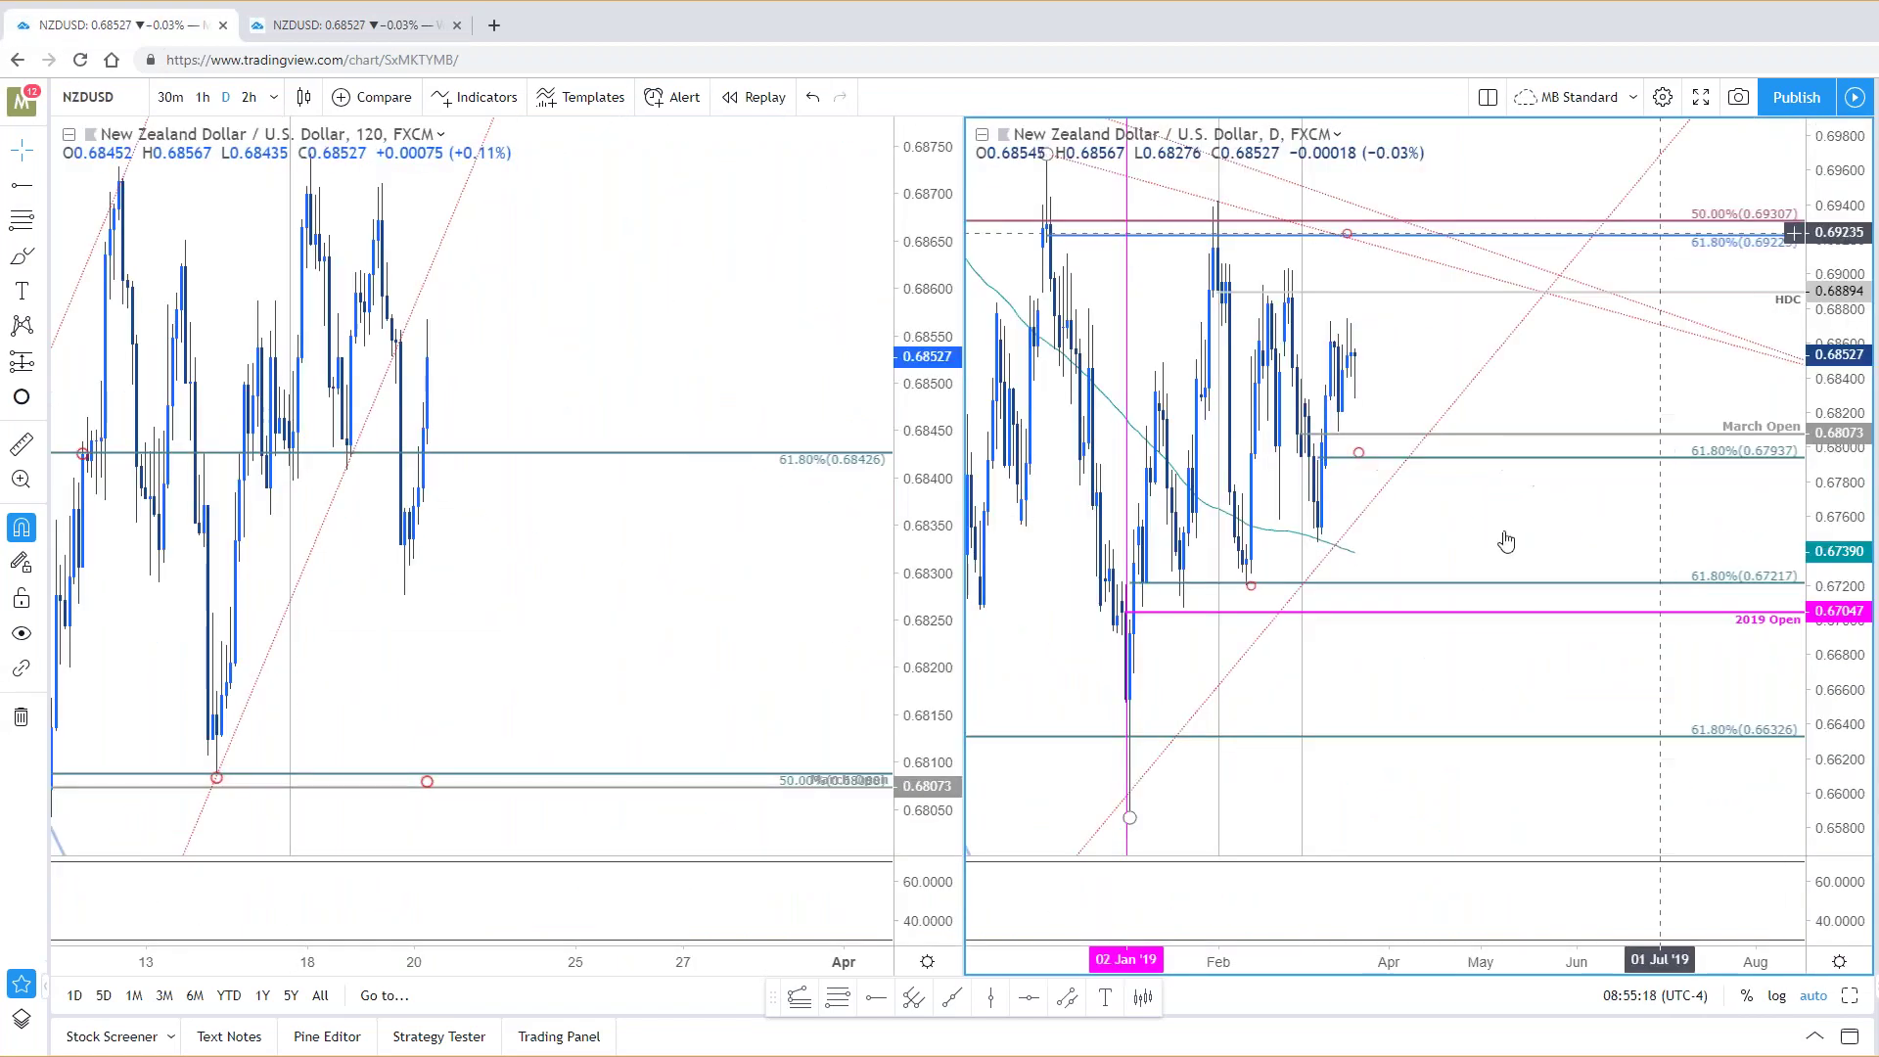
{"action": "left_click", "coordinate": [1852, 998]}
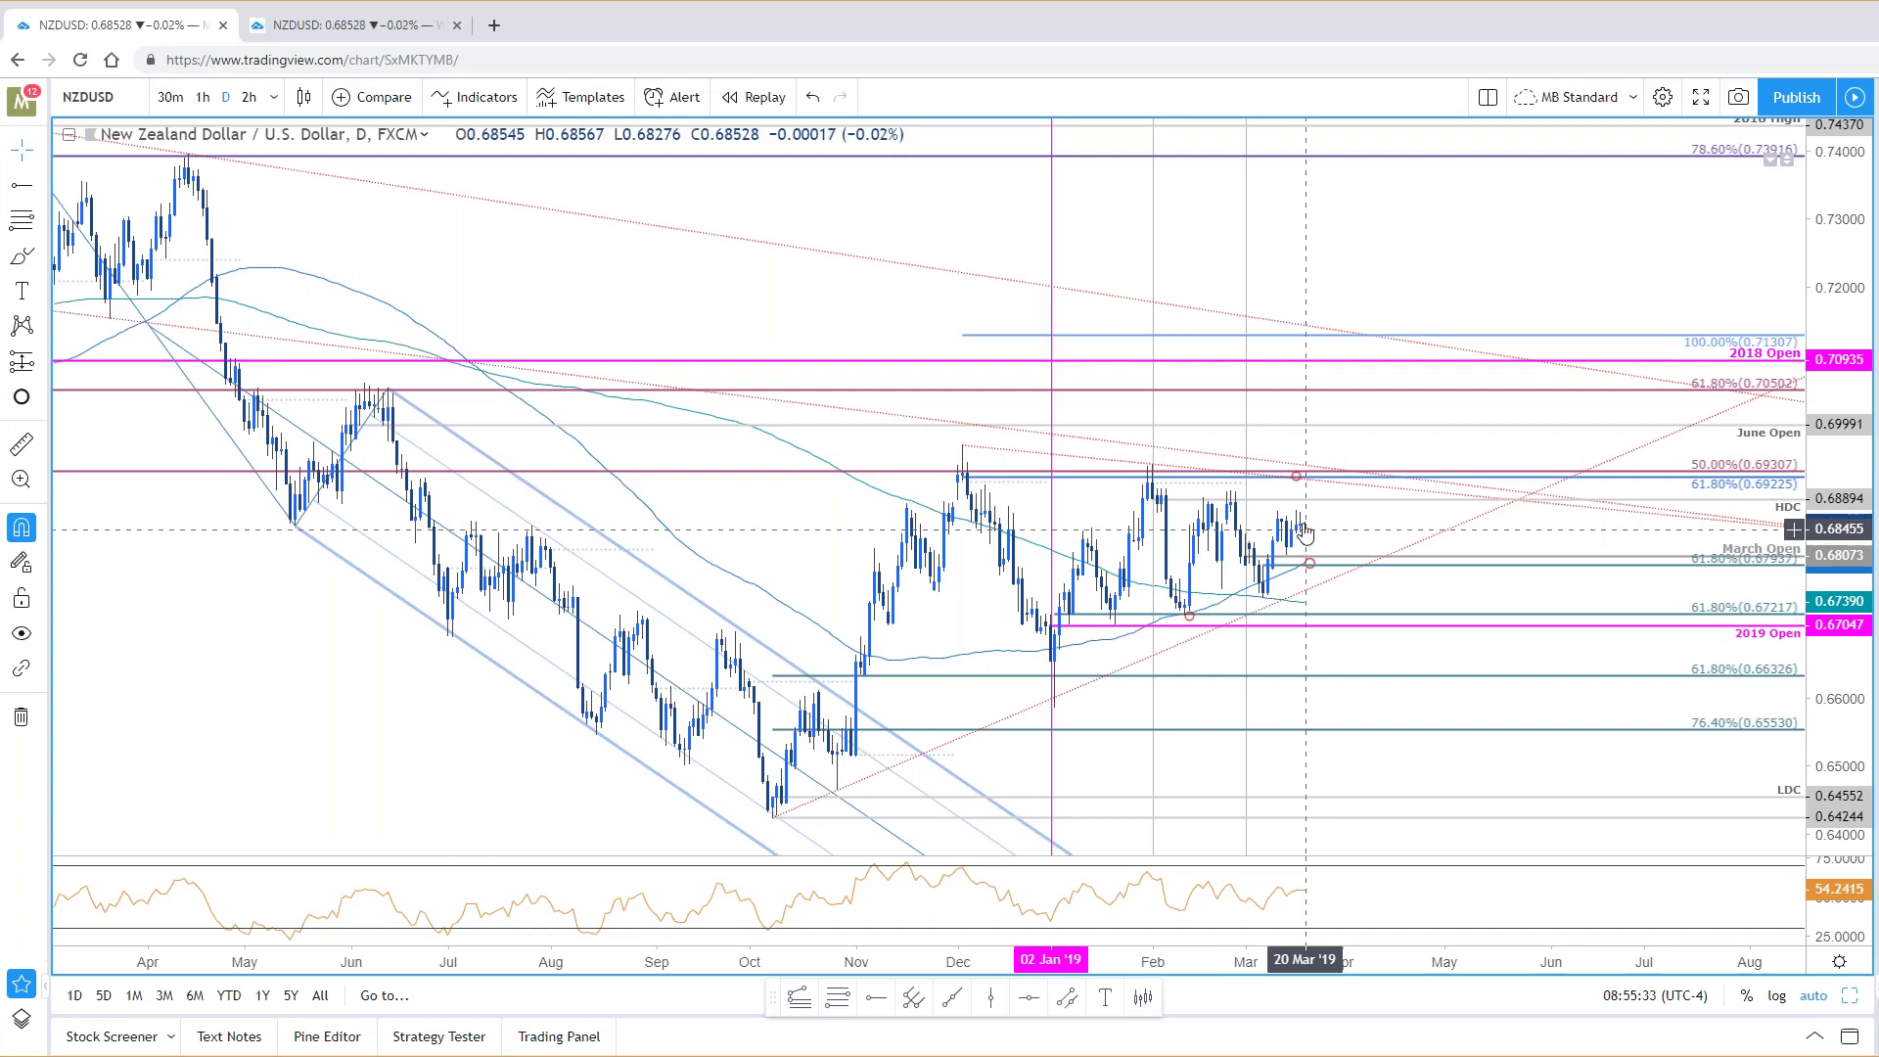
{"action": "left_click", "coordinate": [1302, 489]}
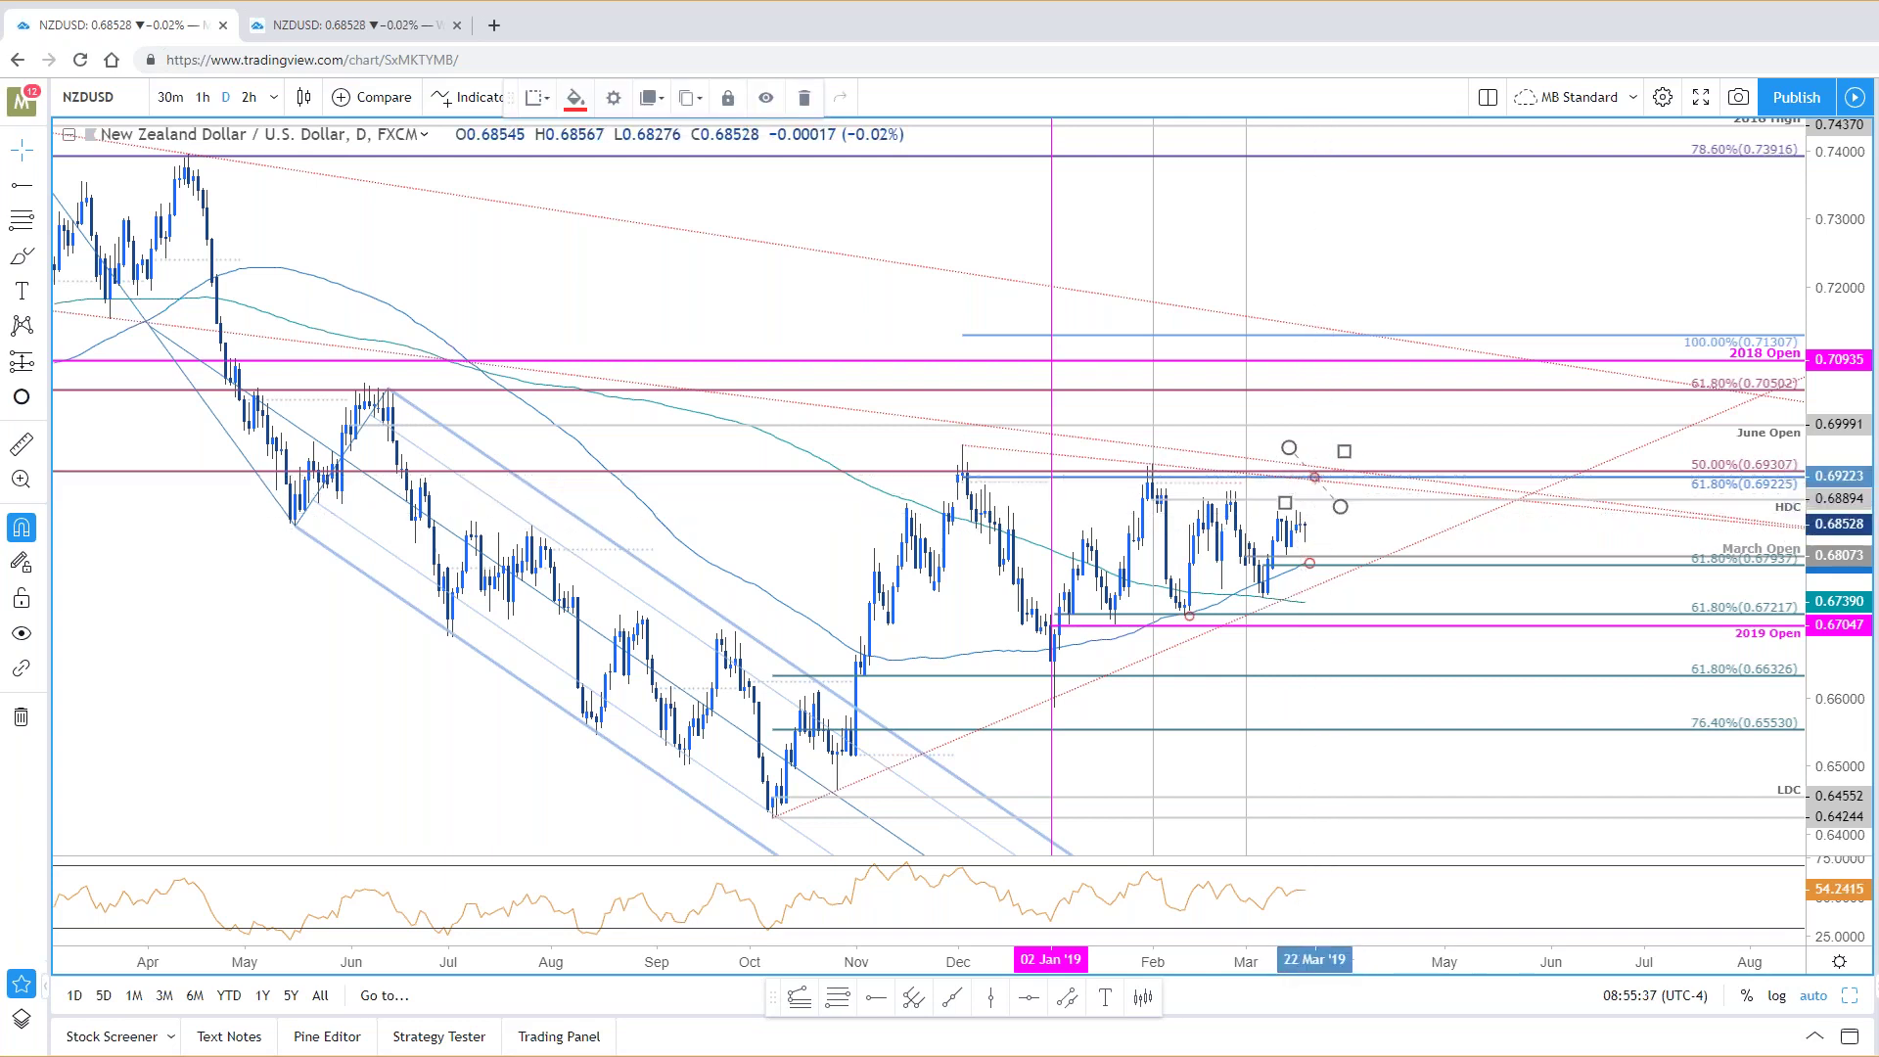
{"action": "left_click", "coordinate": [1849, 995]}
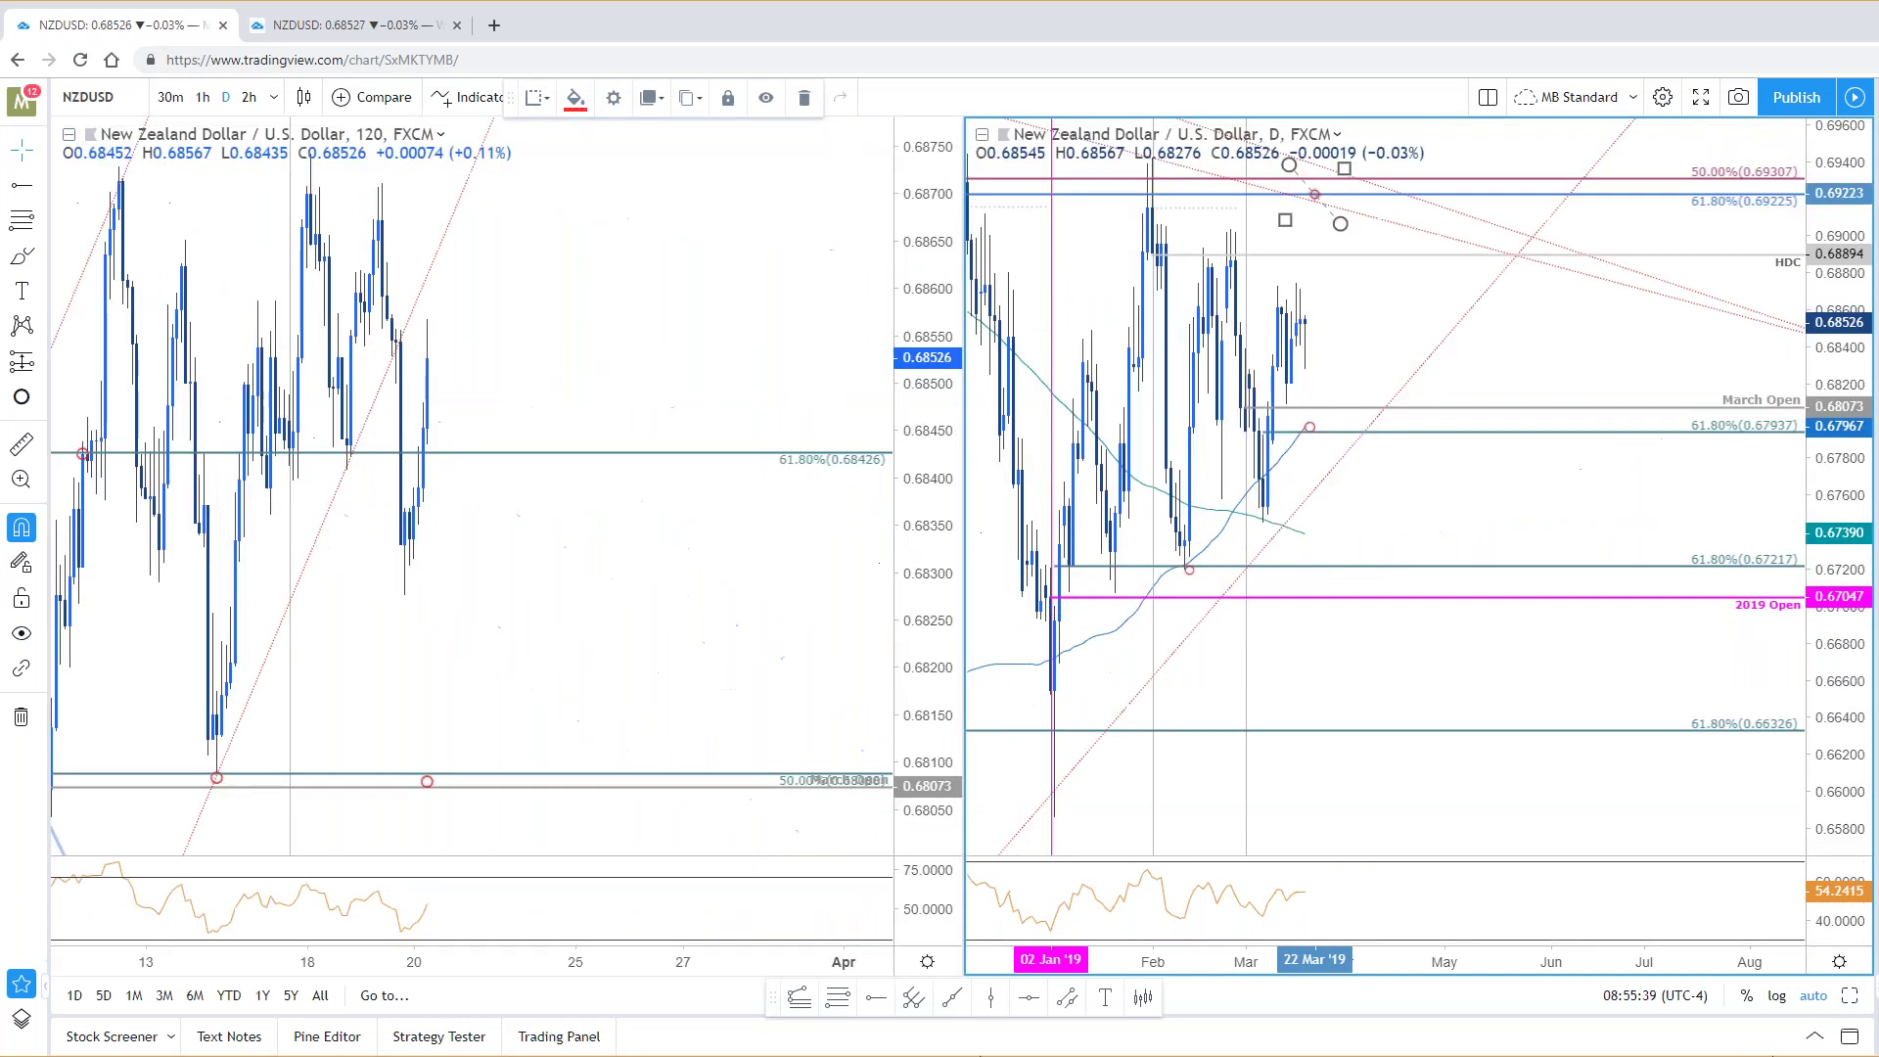
Step: Show the NZDUSD 120-minute chart alone, zoomed out, then bring SB Trade Desk forward
{"action": "left_click", "coordinate": [910, 959]}
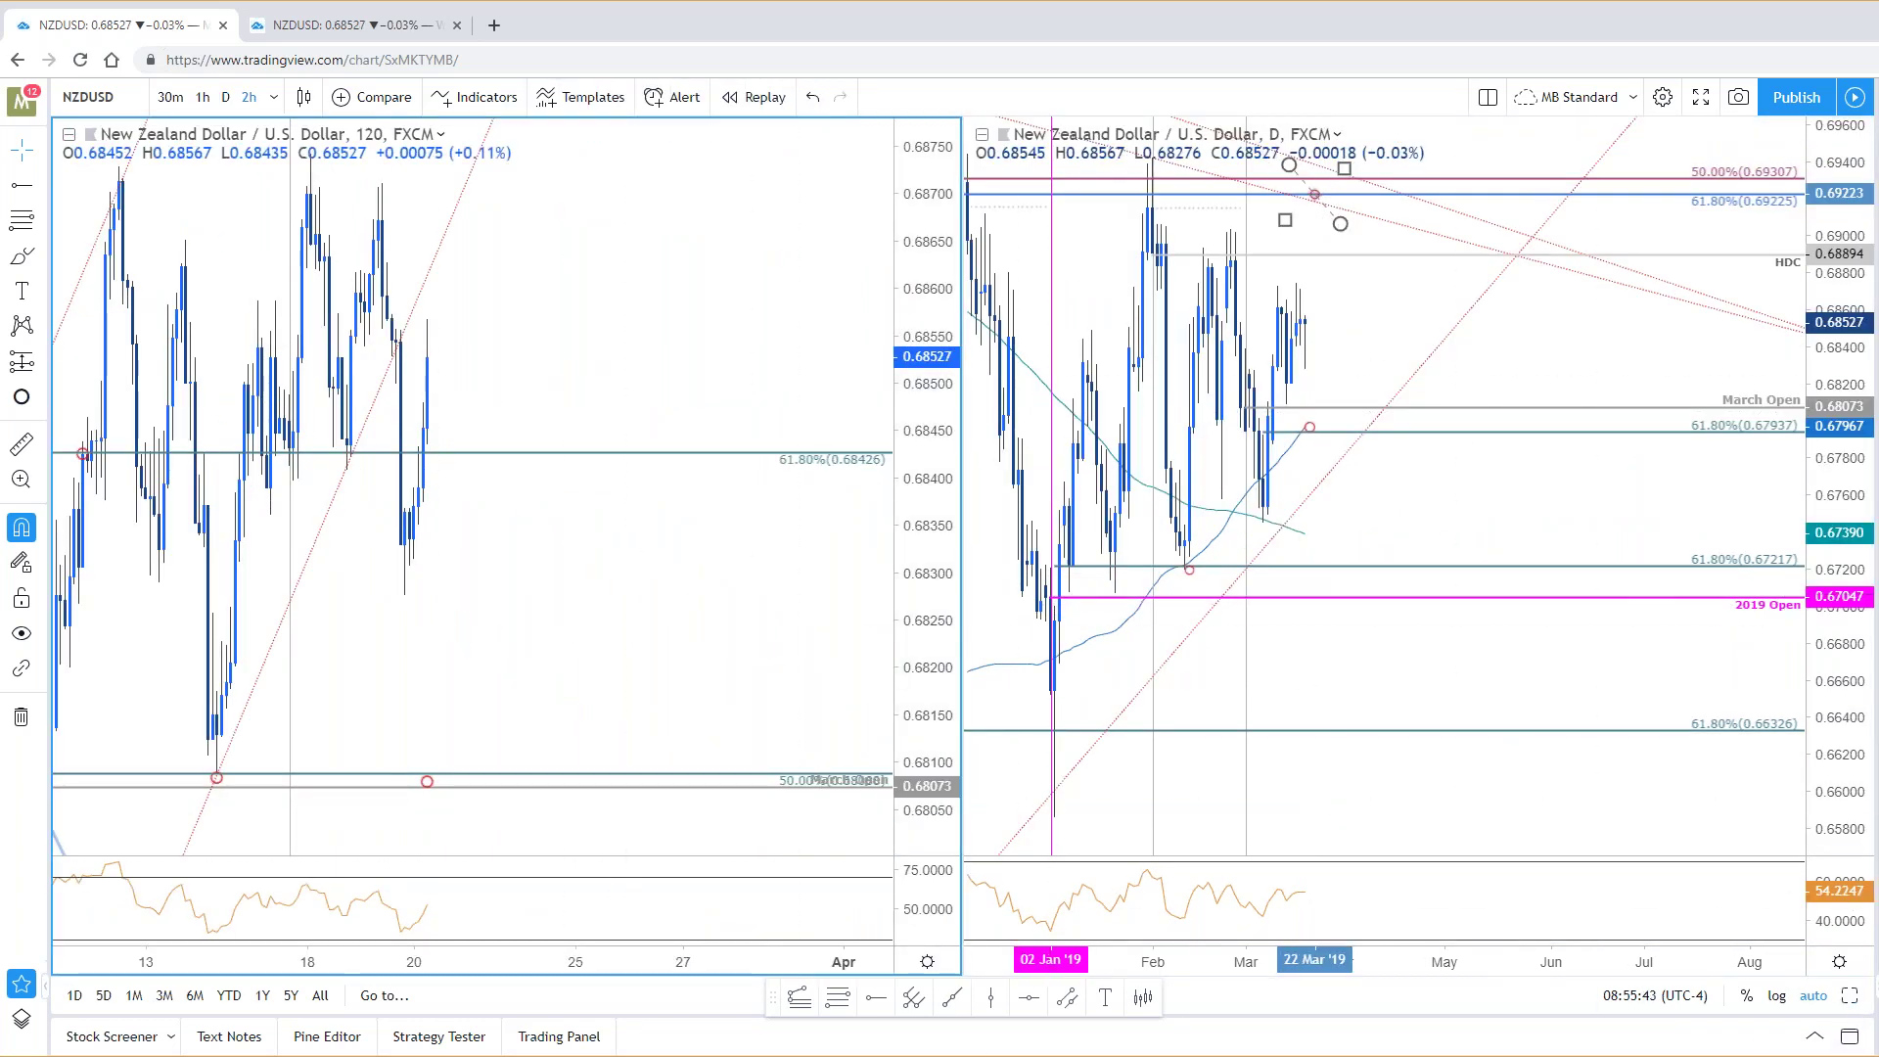
{"action": "left_click", "coordinate": [1849, 995]}
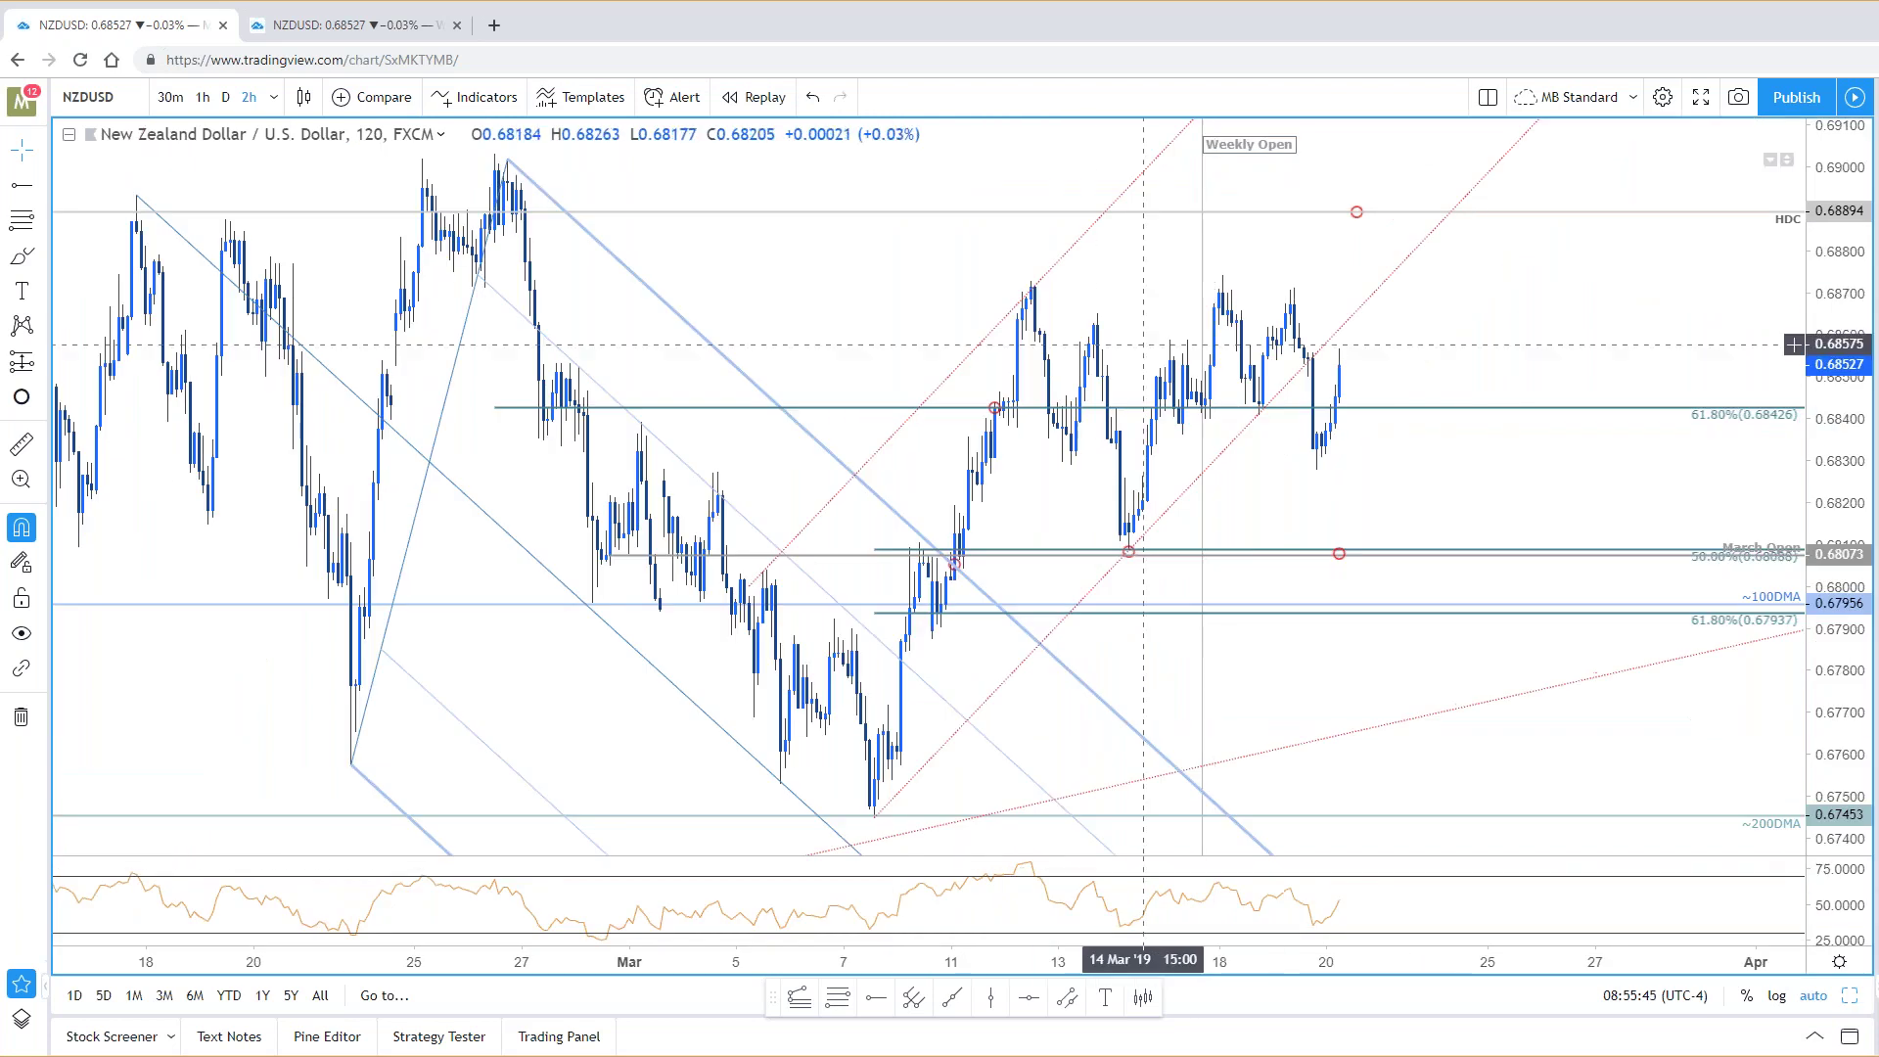
{"action": "scroll", "coordinate": [930, 489], "scroll_direction": "down", "scroll_amount": 2}
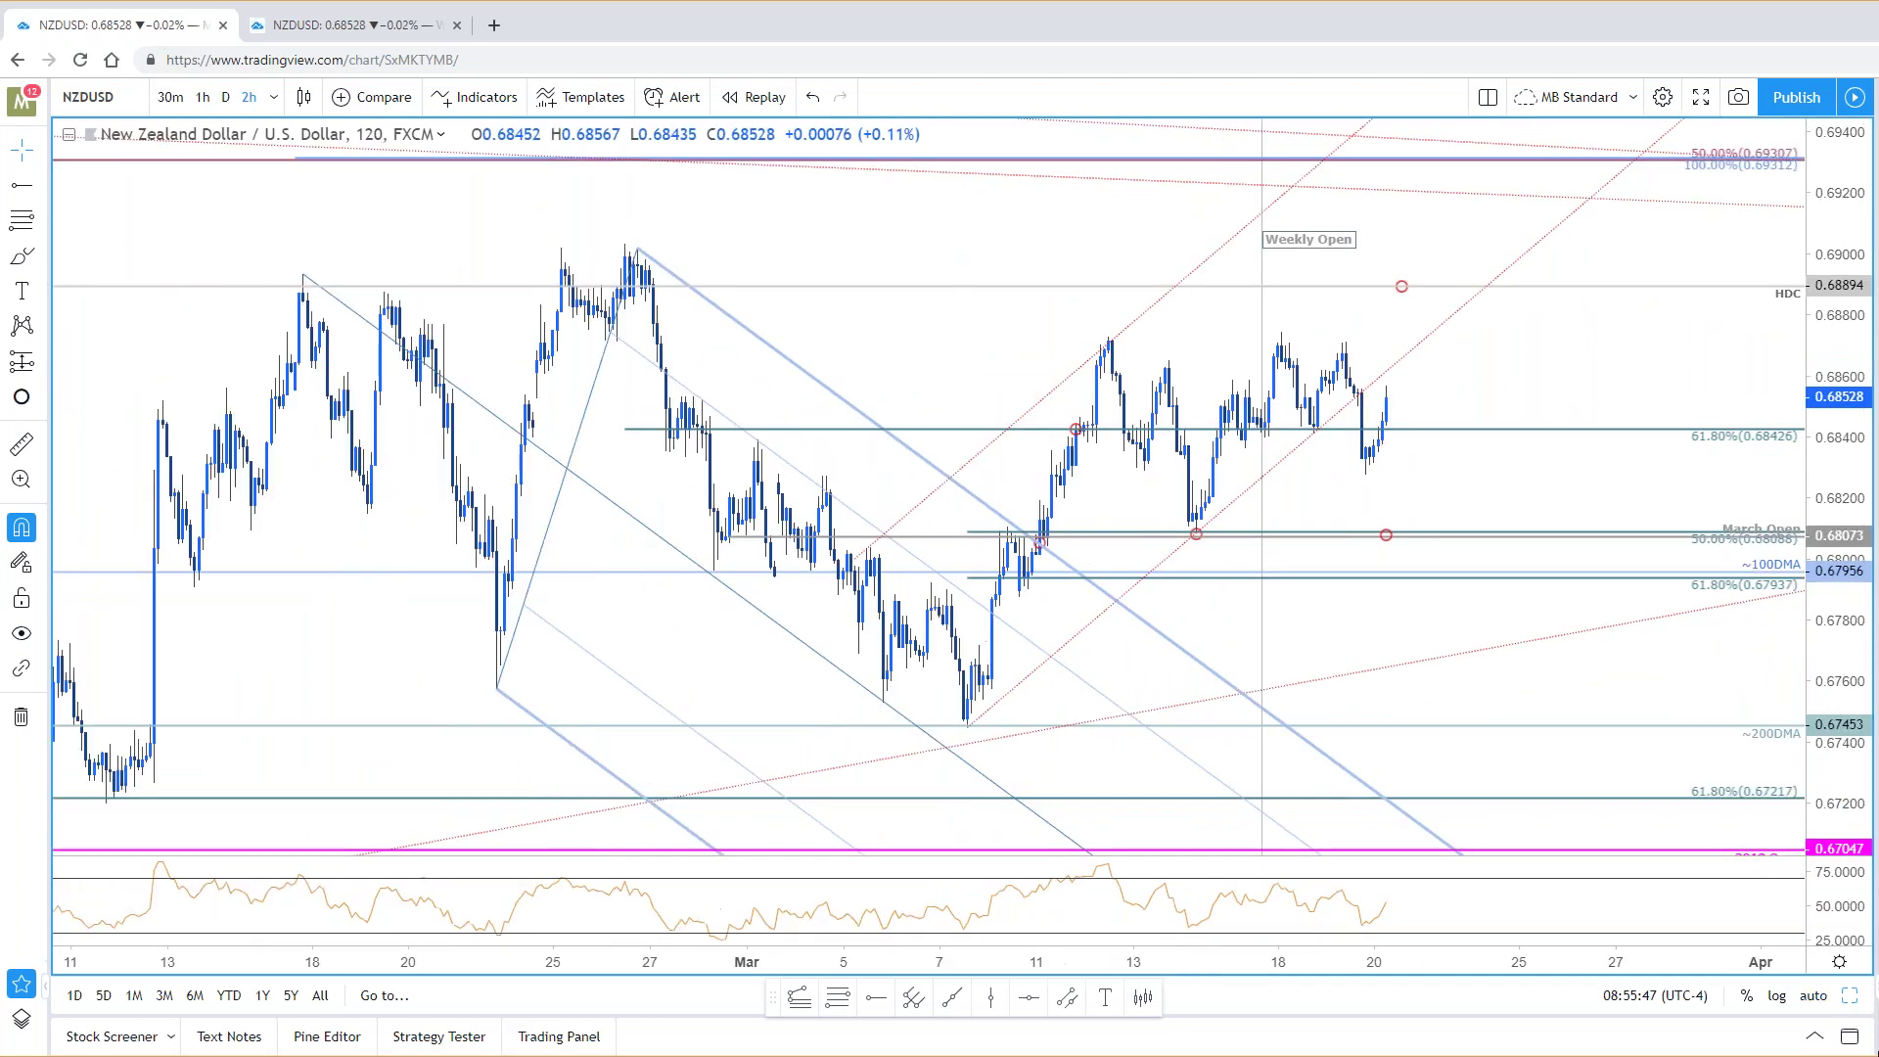
{"action": "key", "text": "alt+Tab"}
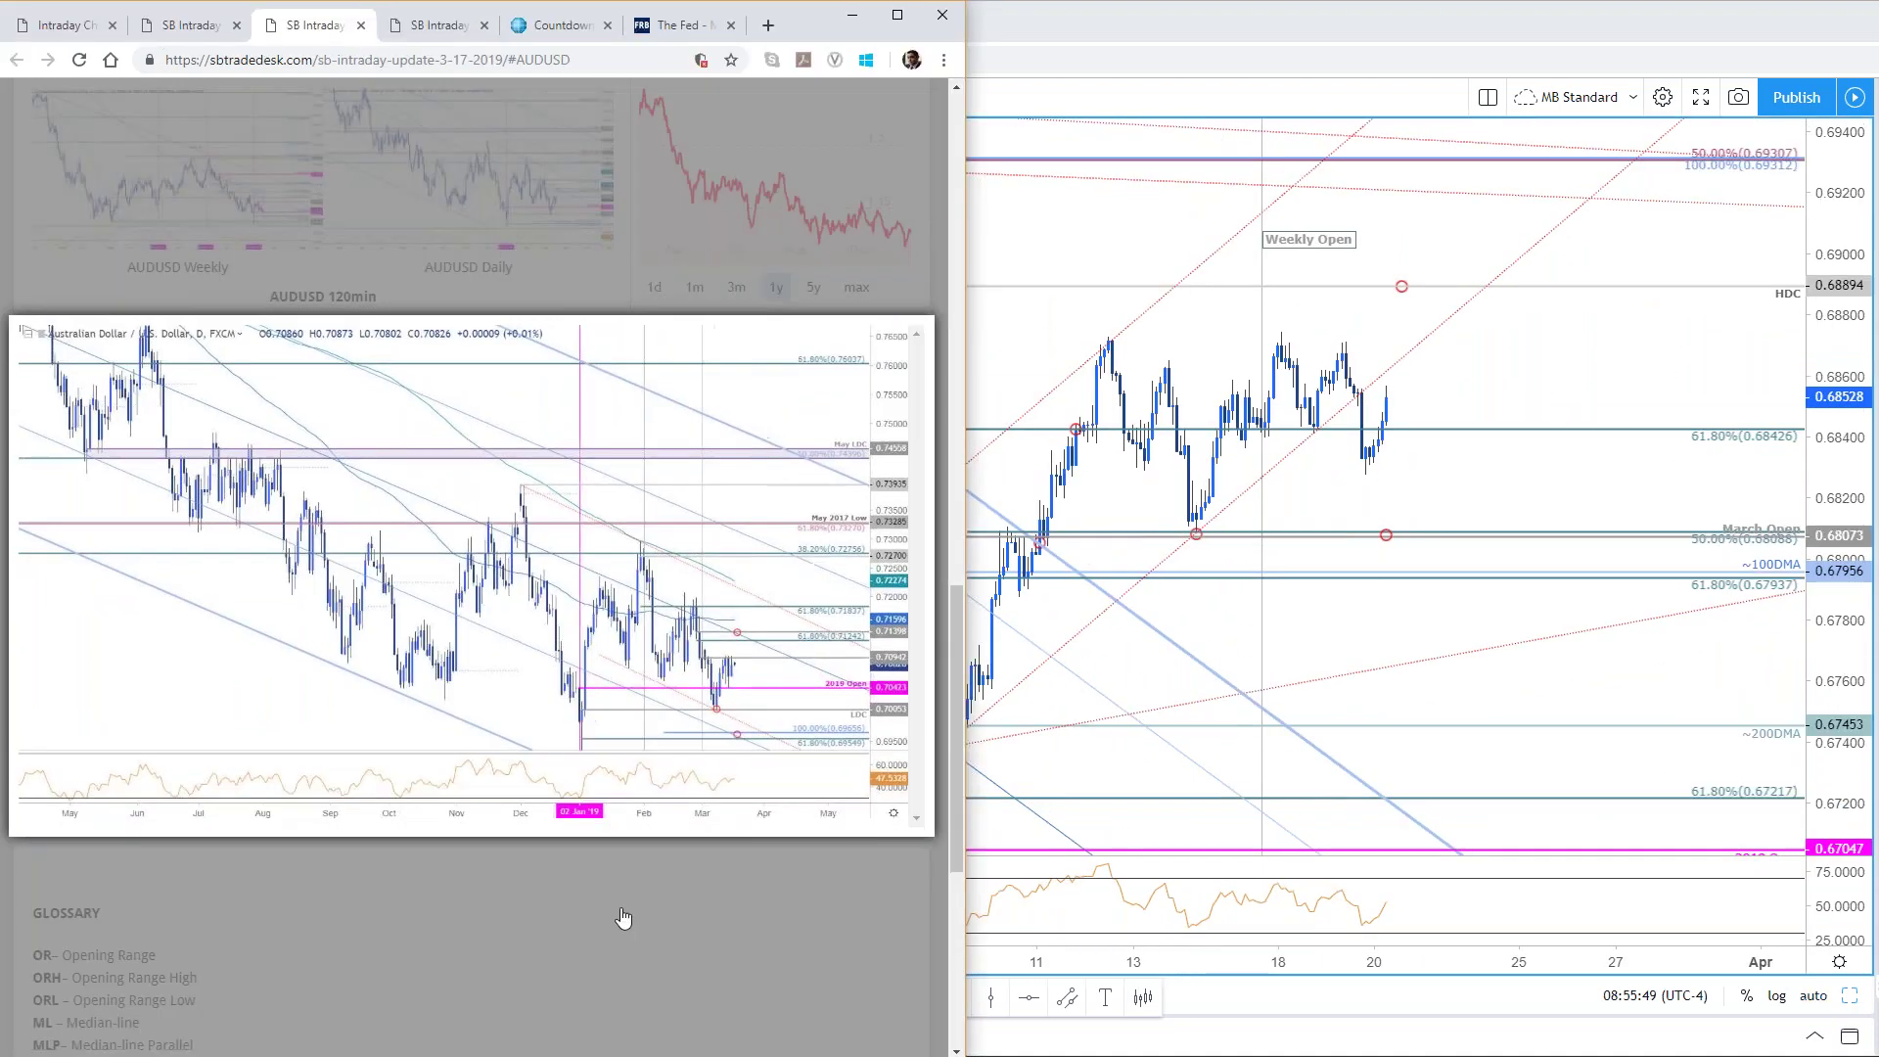
Step: Close the 3/17 AUDUSD update, scroll to the 3/19 NZDUSD 120min chart, then return to TradingView
{"action": "scroll", "coordinate": [620, 914], "scroll_direction": "down", "scroll_amount": 1}
{"action": "scroll", "coordinate": [692, 529], "scroll_direction": "down", "scroll_amount": 5}
{"action": "scroll", "coordinate": [675, 549], "scroll_direction": "up", "scroll_amount": 15}
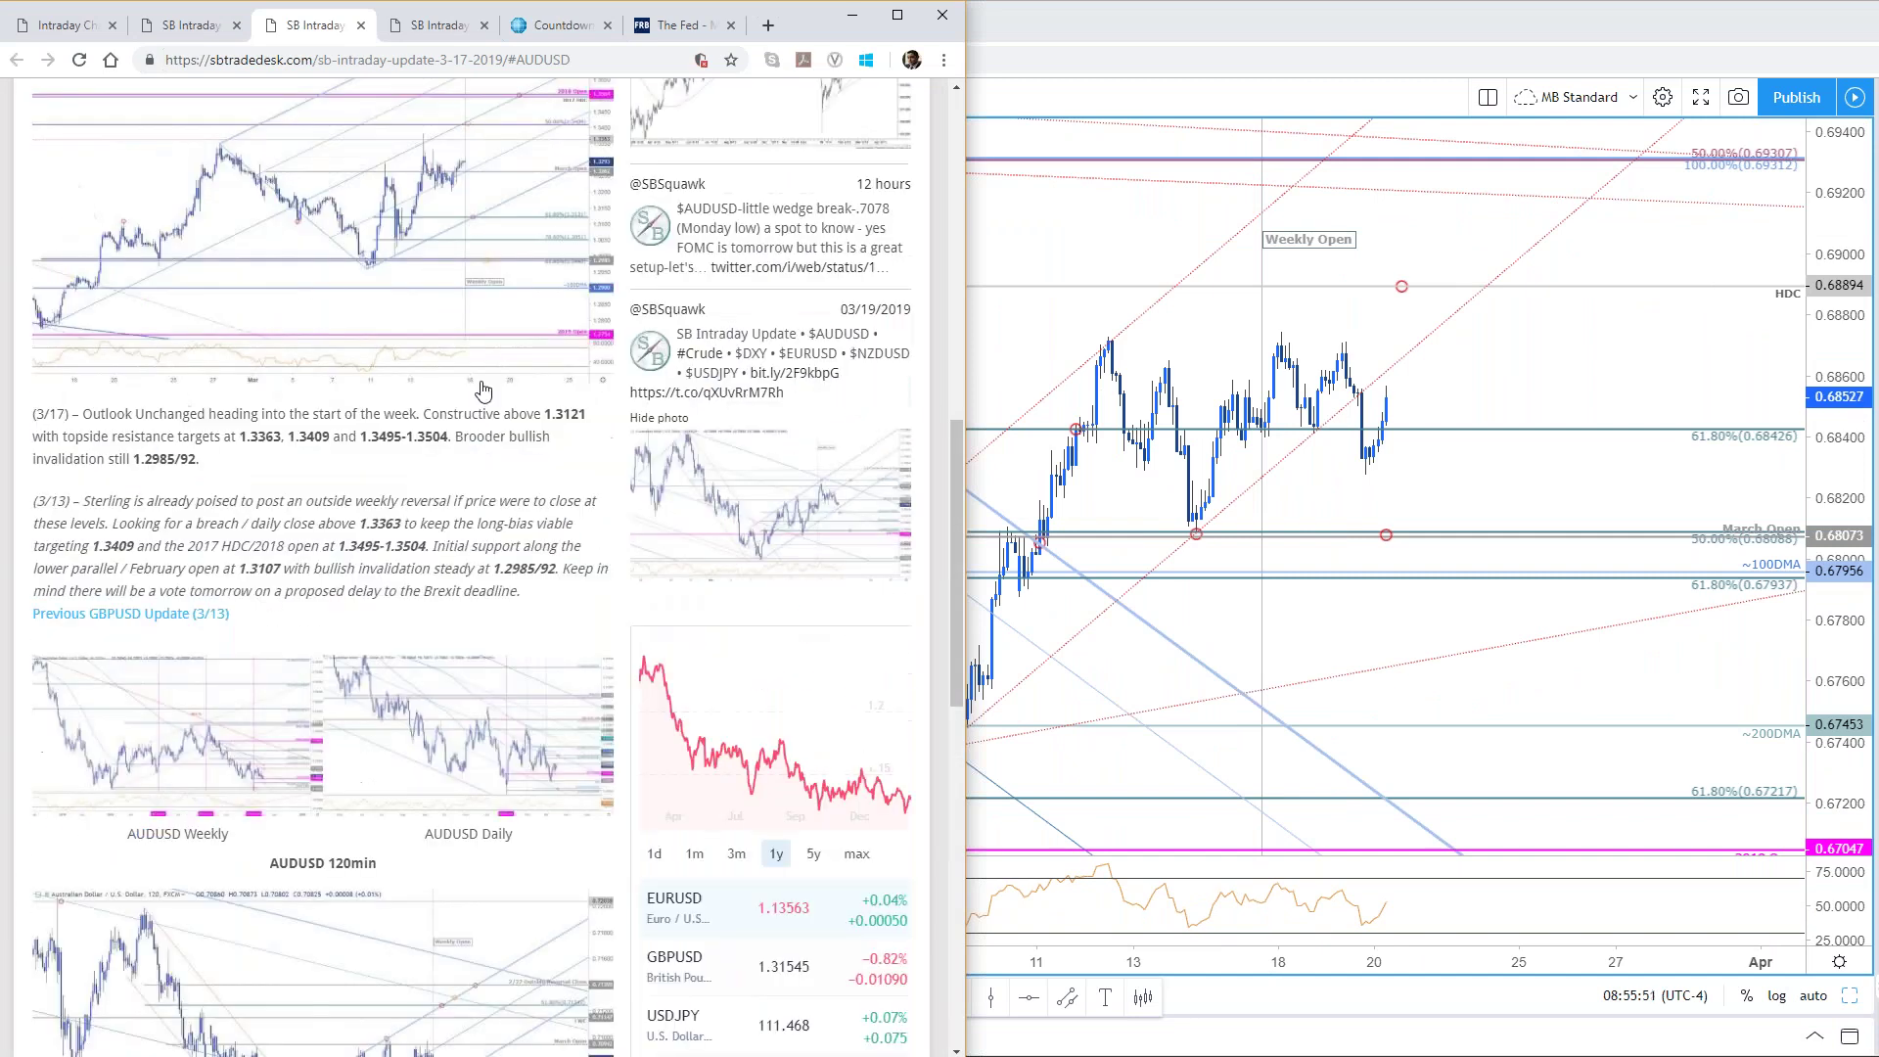
{"action": "left_click", "coordinate": [361, 25]}
{"action": "scroll", "coordinate": [701, 661], "scroll_direction": "down", "scroll_amount": 5}
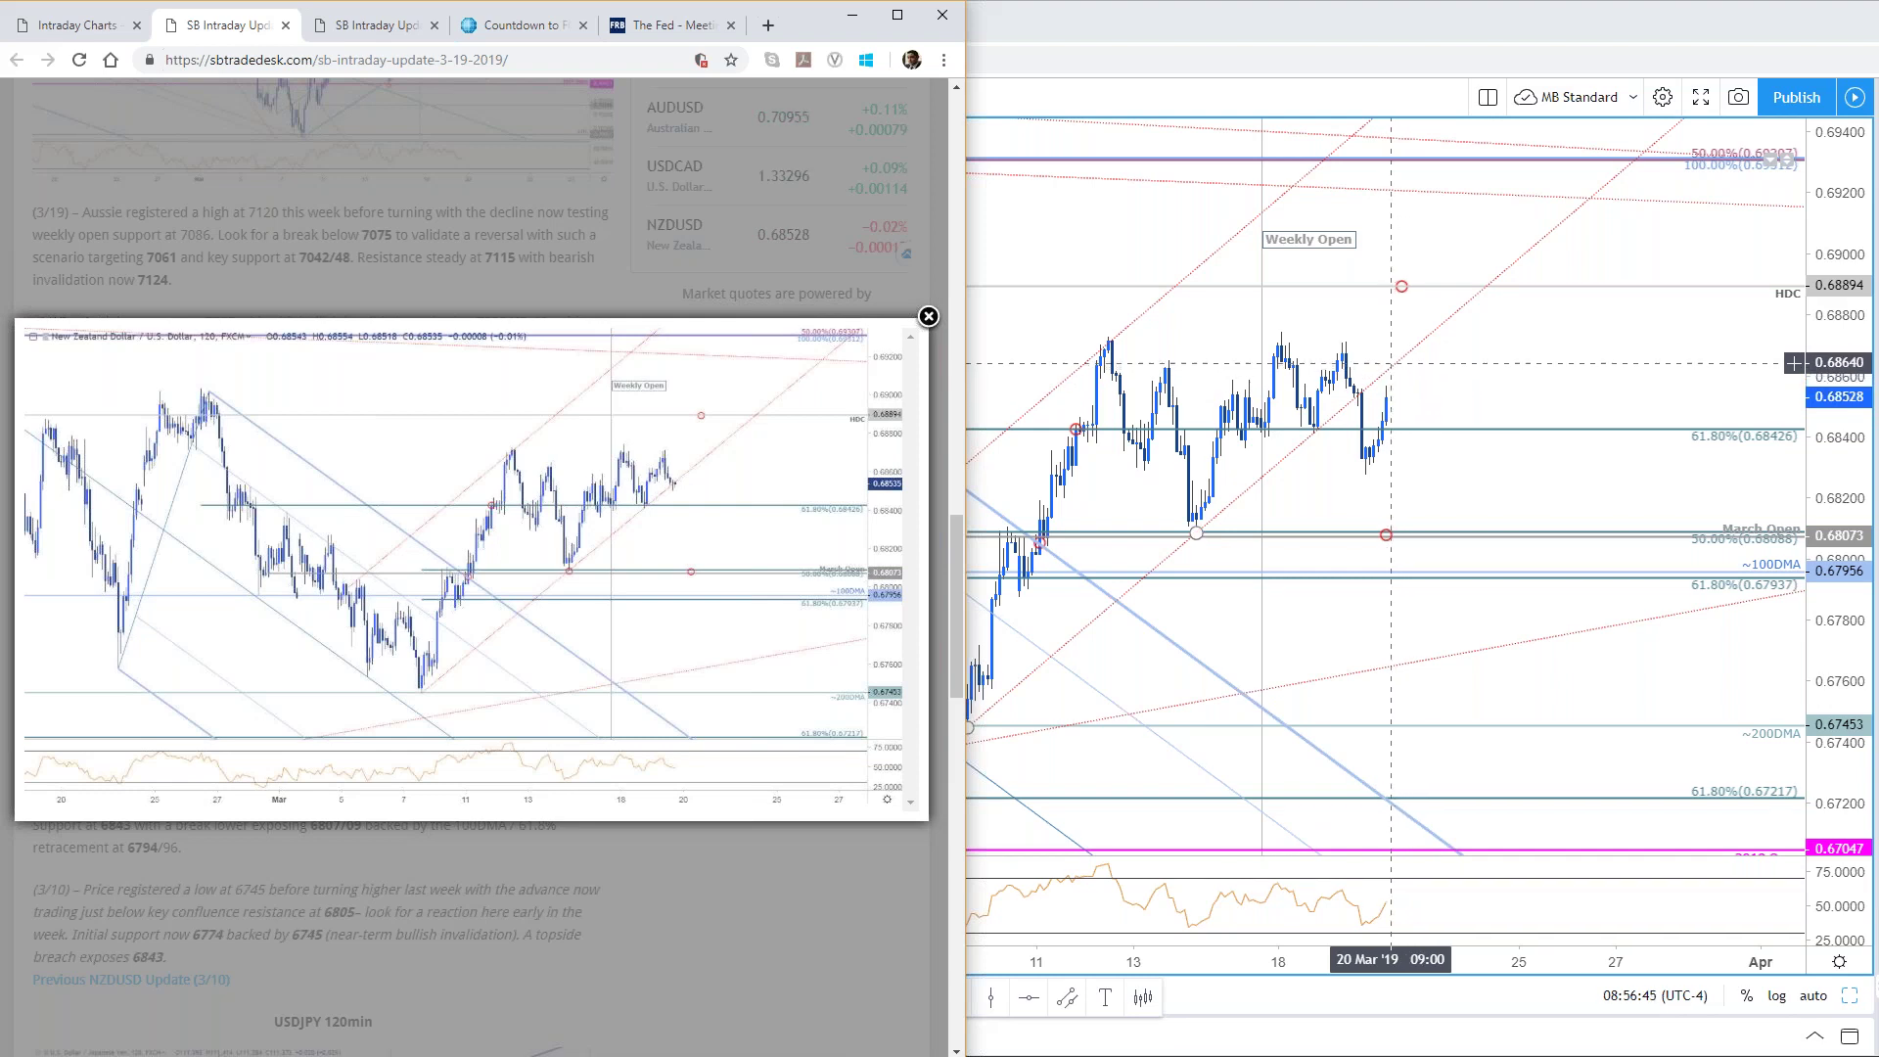
{"action": "key", "text": "alt+Tab"}
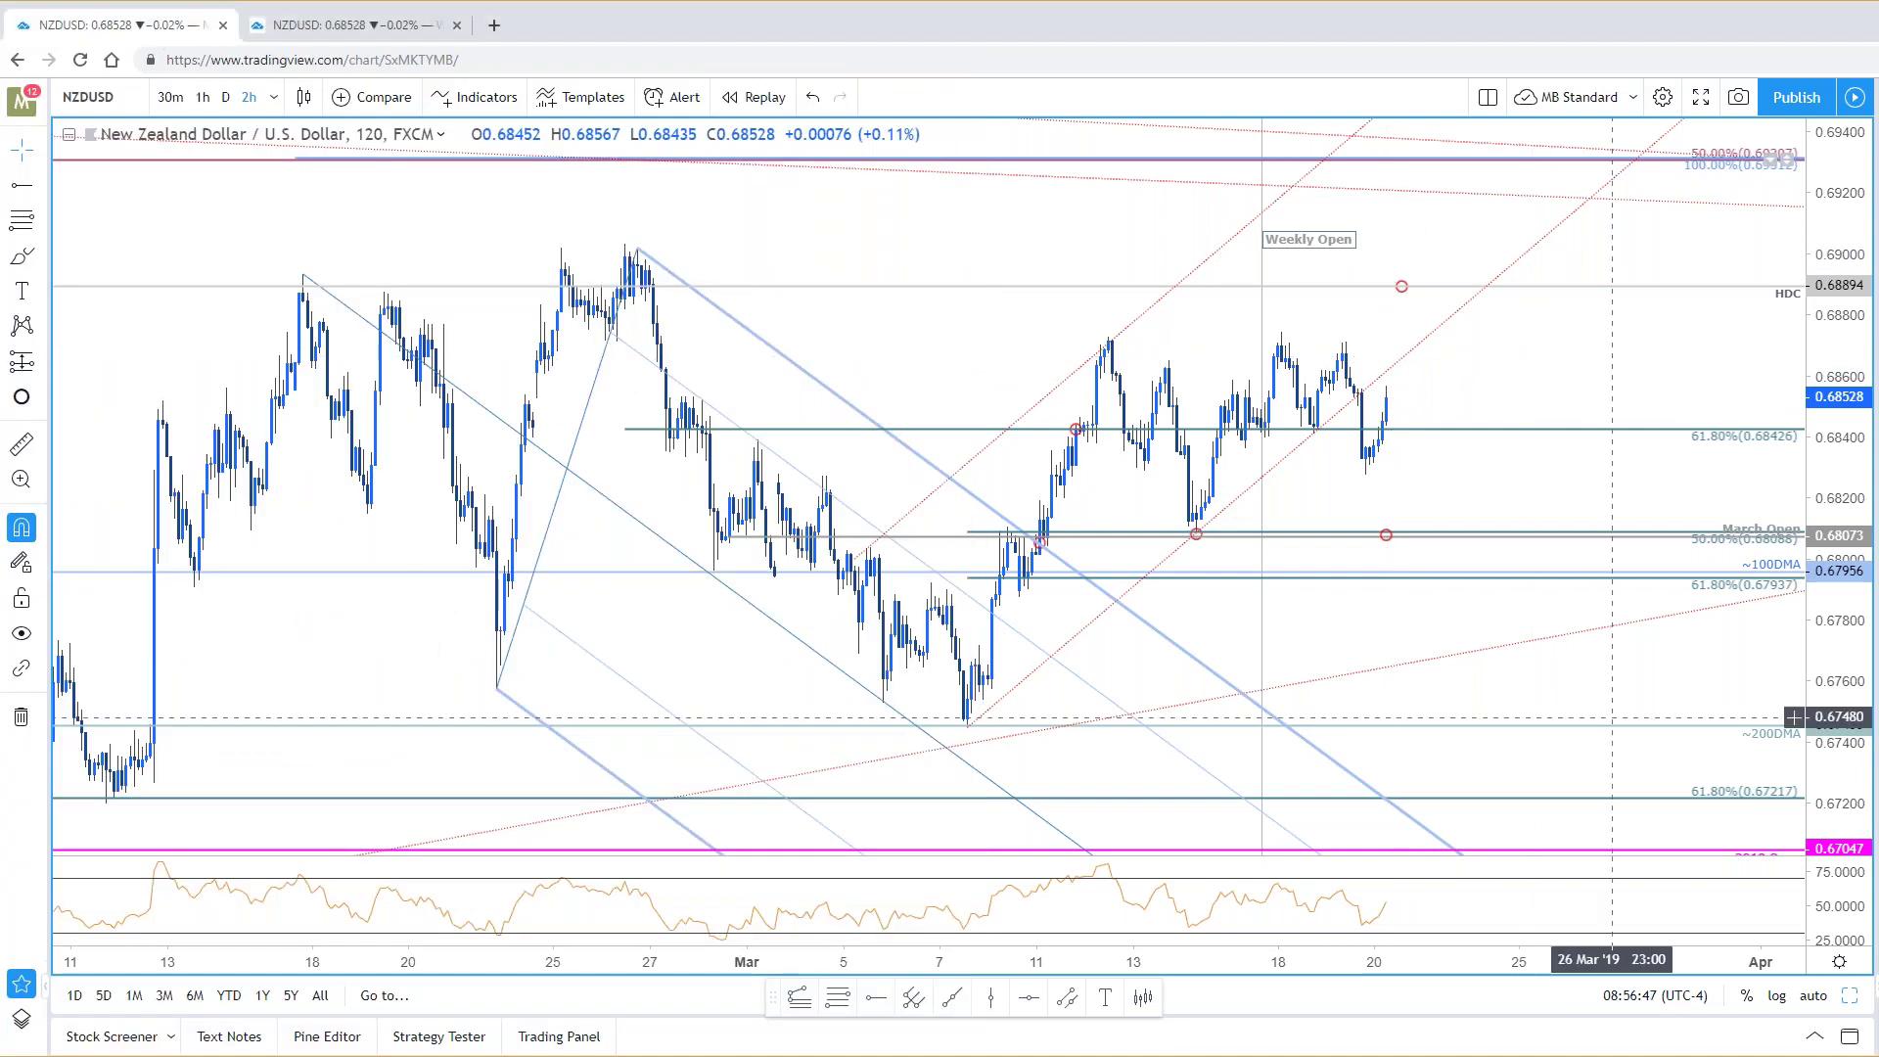
Step: Put the daily chart back beside the NZDUSD 2h chart and pan the 2h candles into view
{"action": "left_click", "coordinate": [1850, 998]}
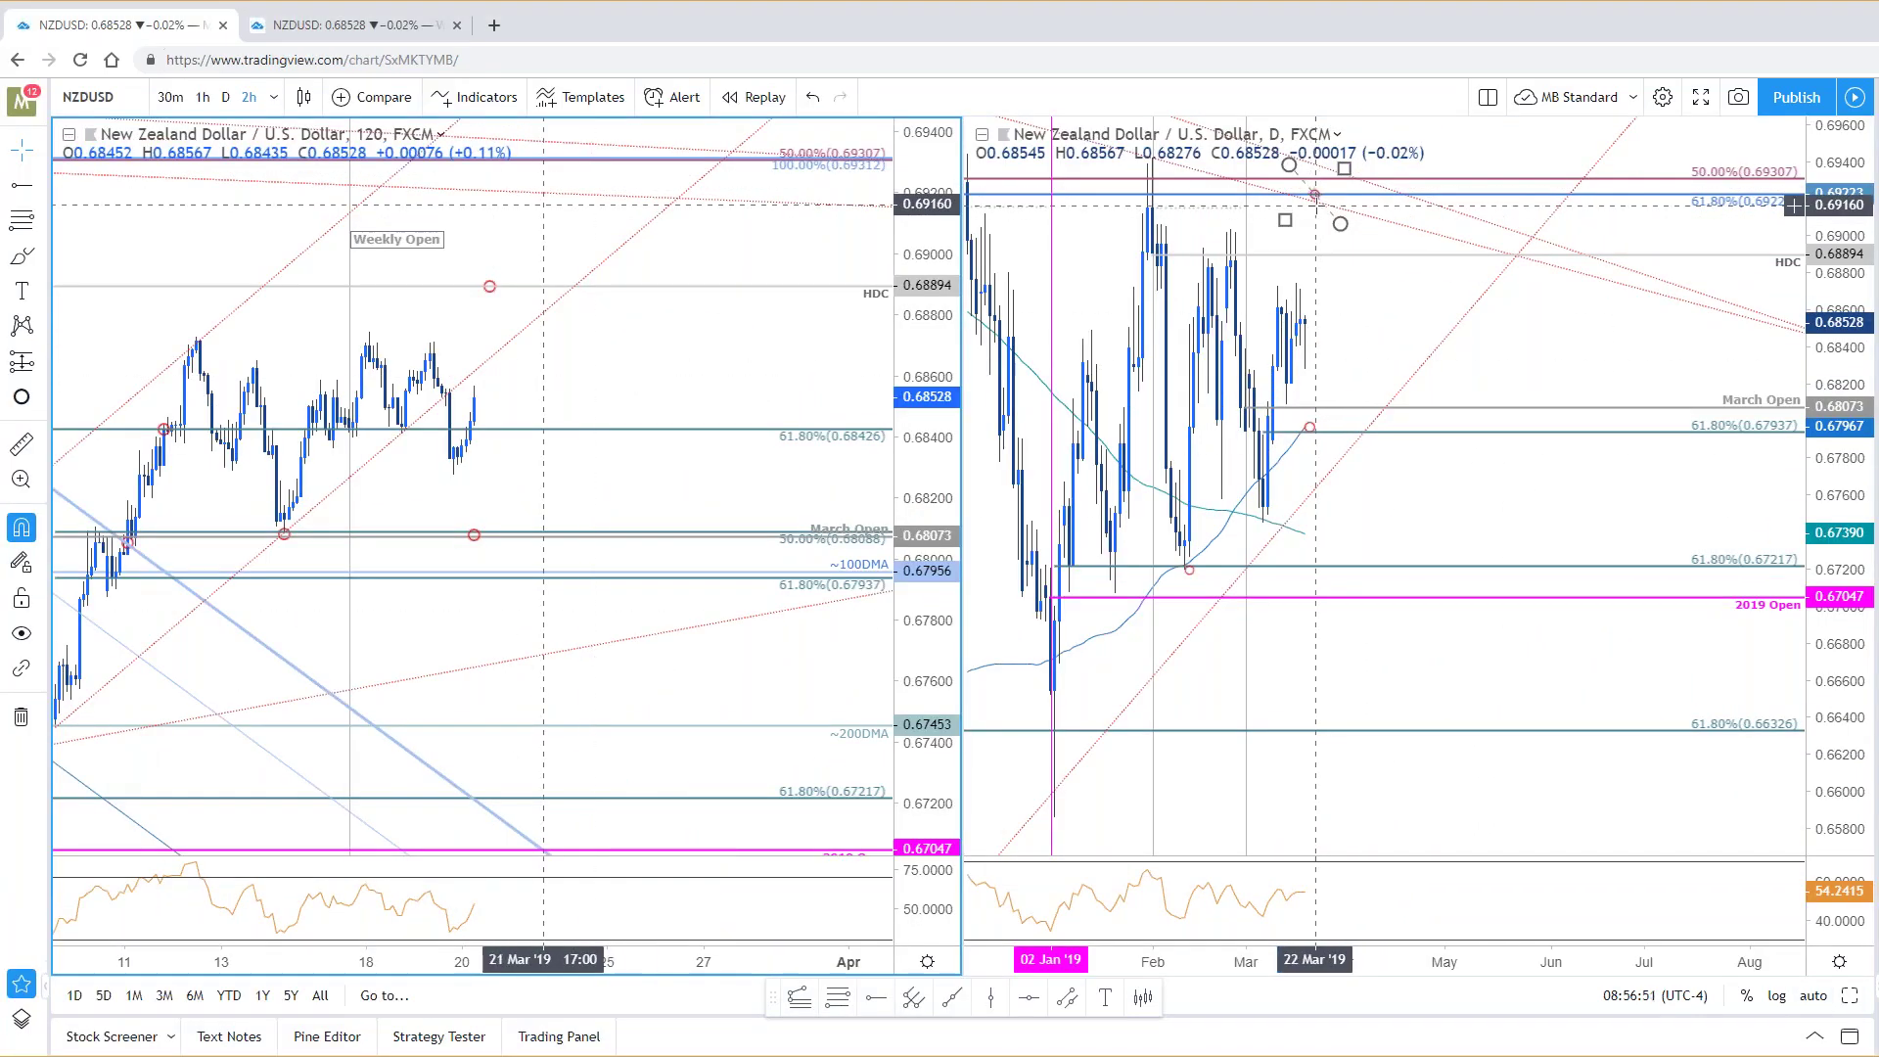
{"action": "left_click_drag", "start_coordinate": [483, 480], "coordinate": [540, 493]}
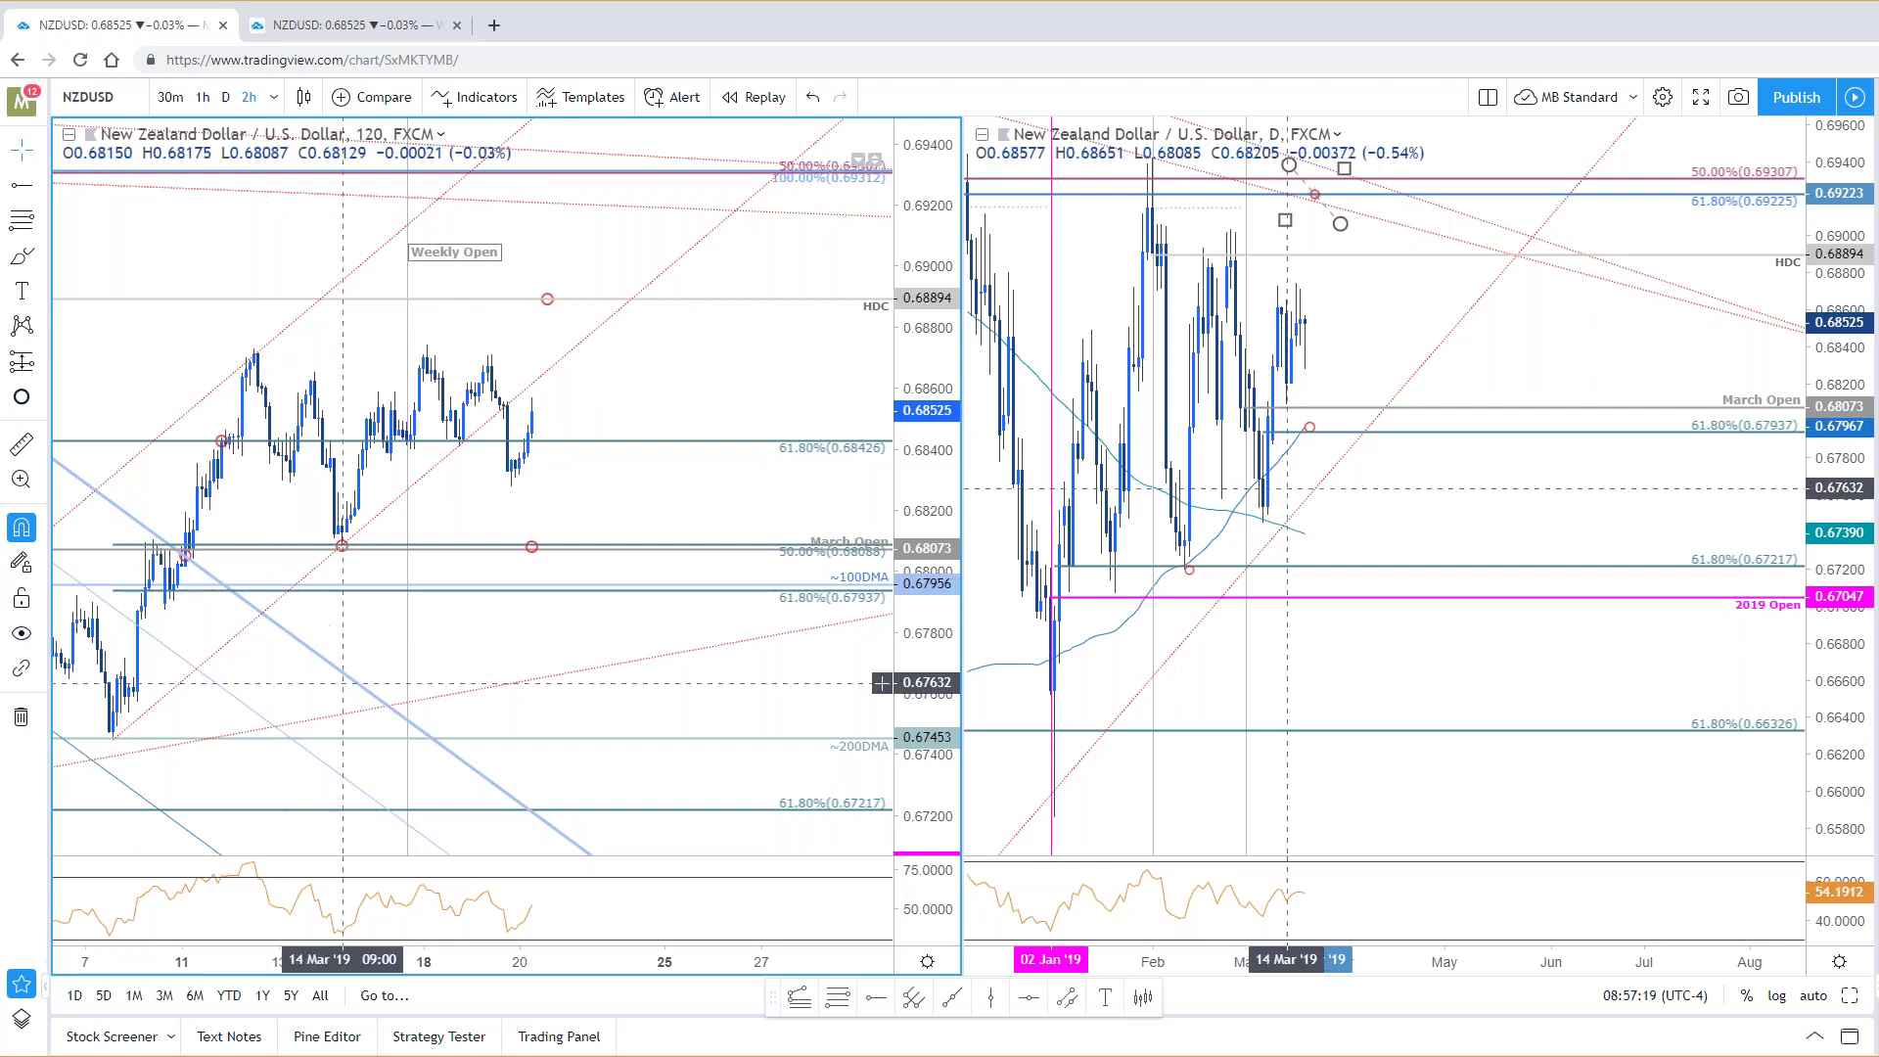
{"action": "scroll", "coordinate": [701, 436], "scroll_direction": "up", "scroll_amount": 1}
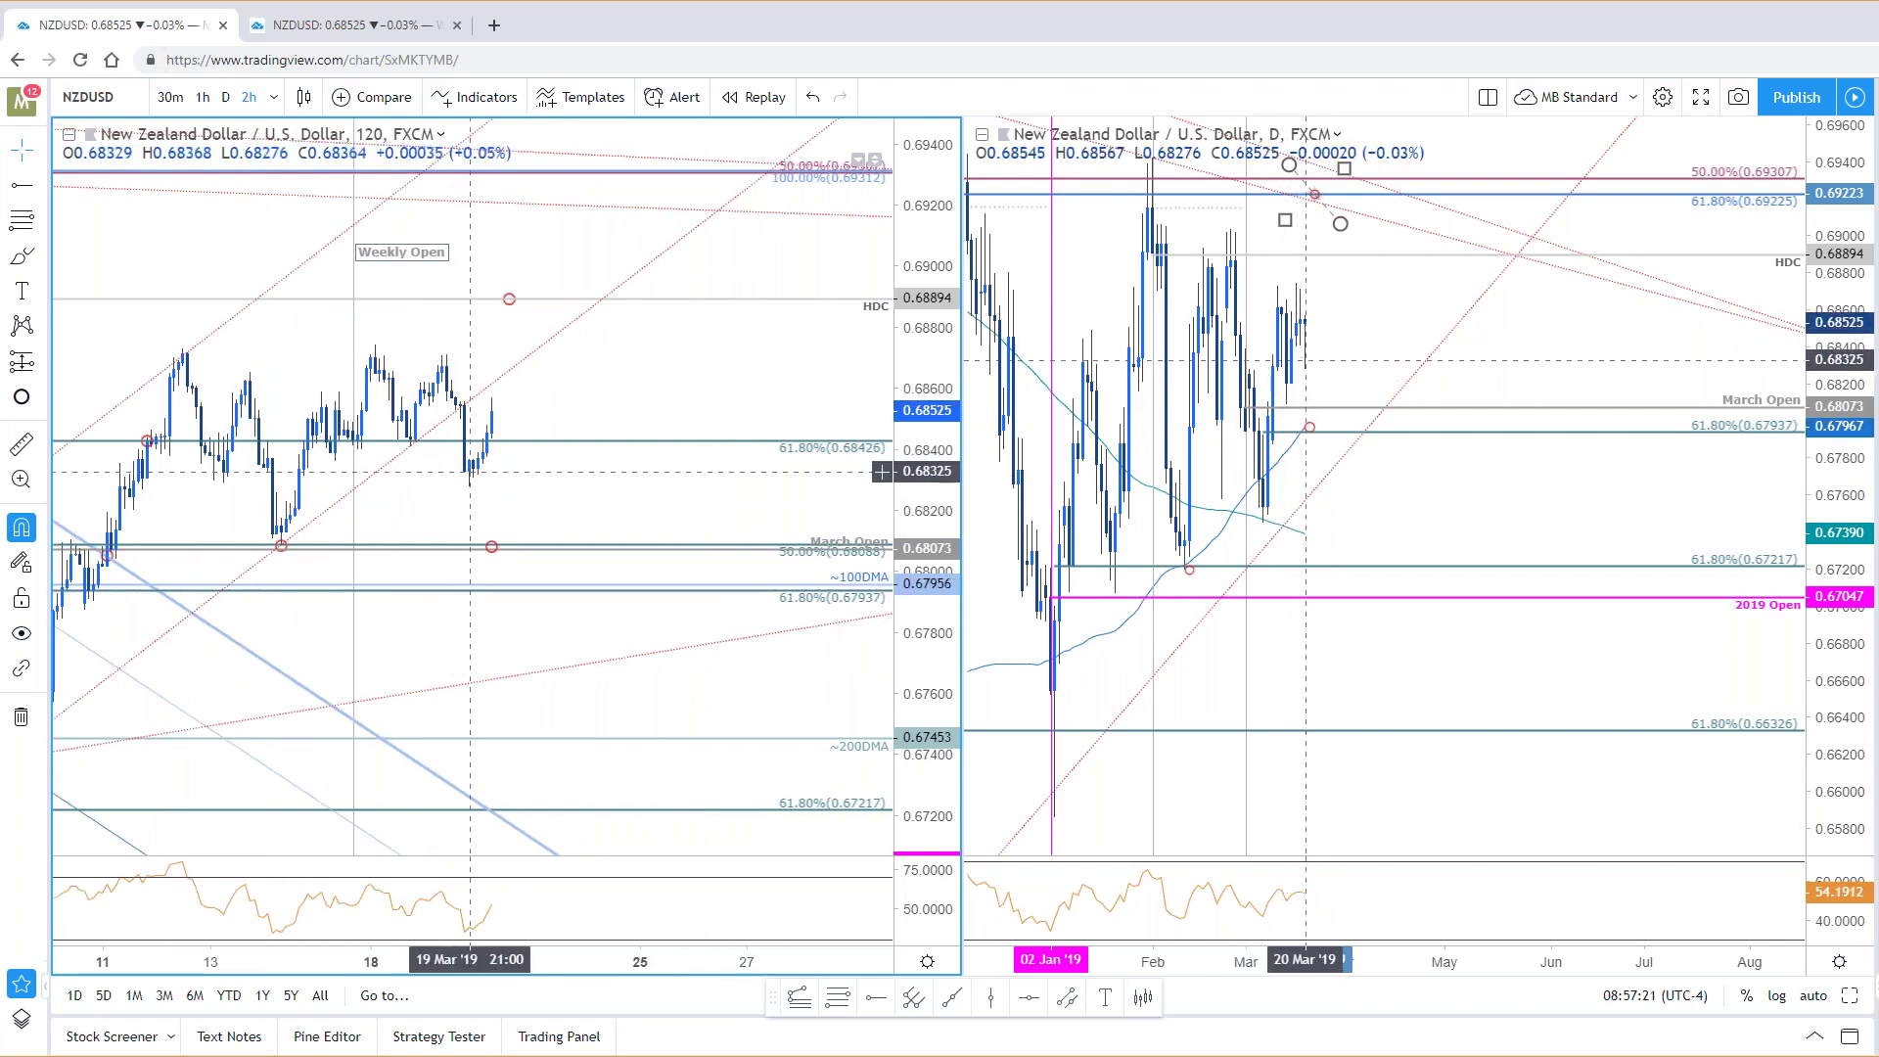
{"action": "left_click_drag", "start_coordinate": [541, 492], "coordinate": [798, 494]}
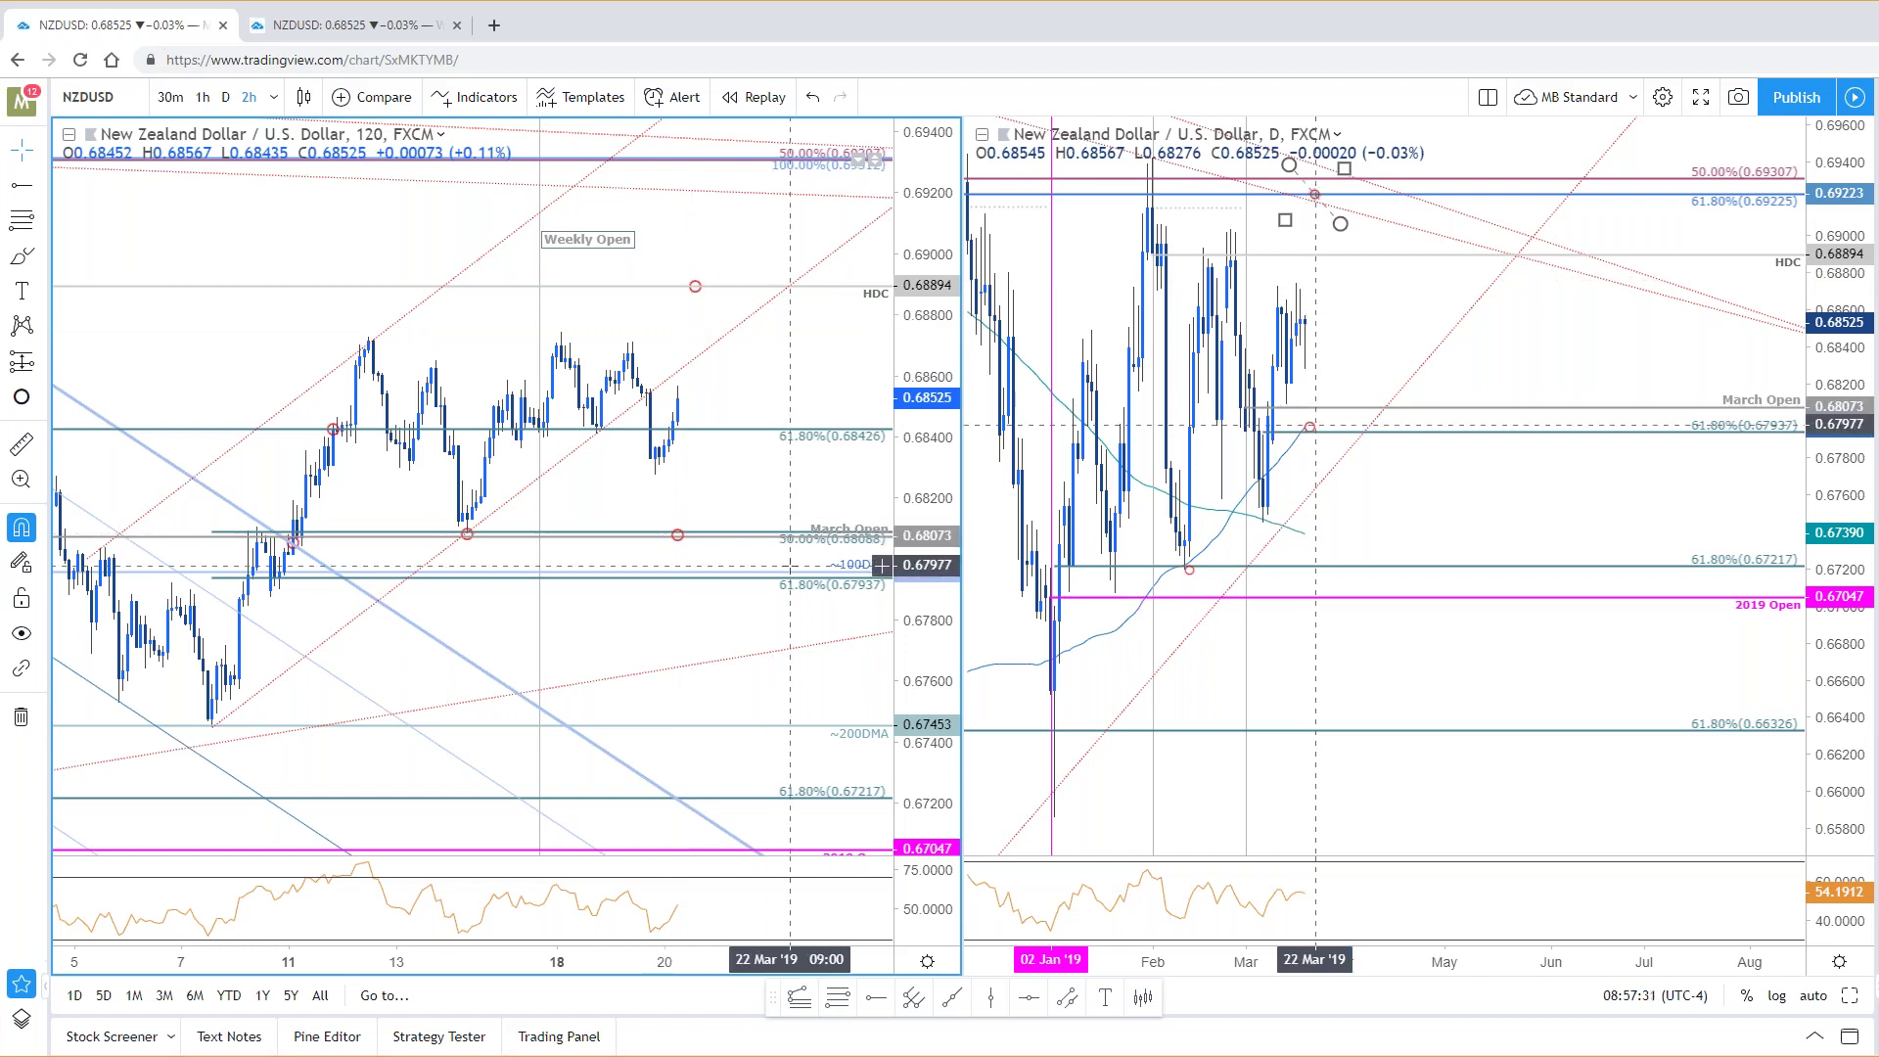
{"action": "left_click_drag", "start_coordinate": [798, 539], "coordinate": [773, 432]}
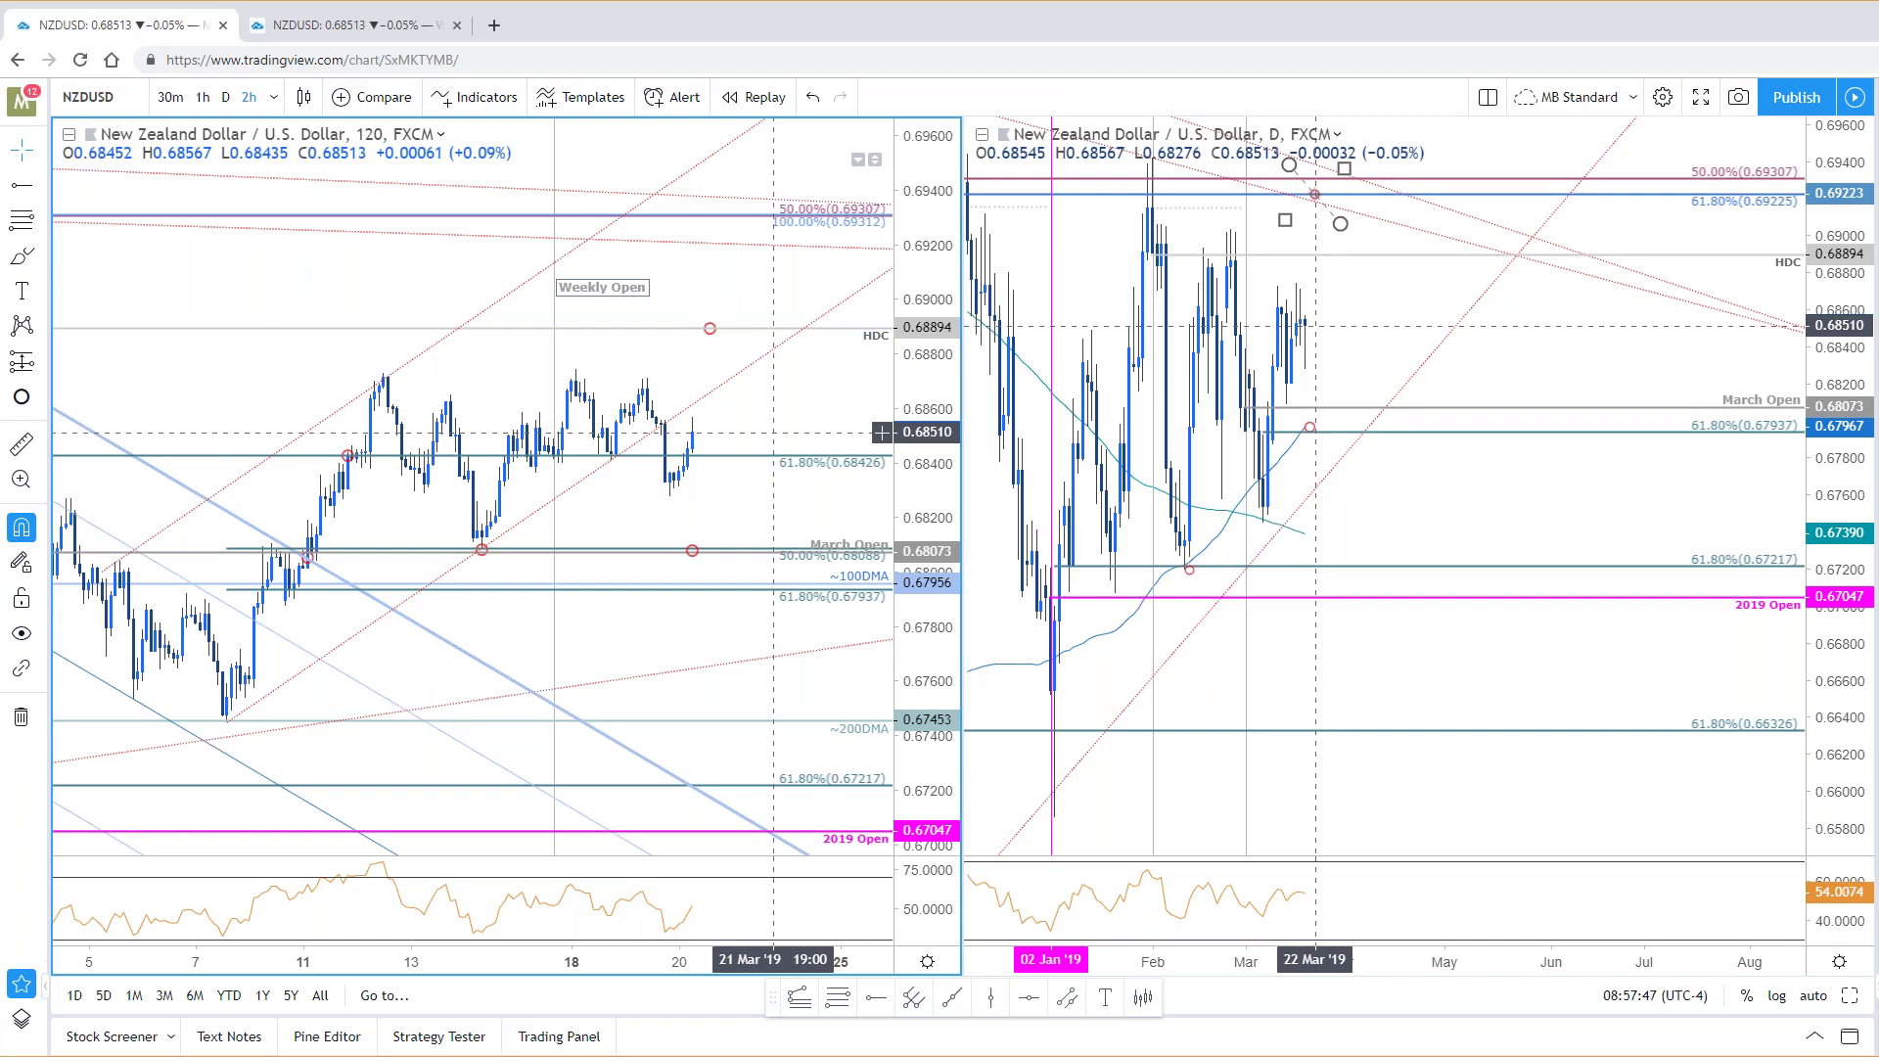
Step: Pan the daily NZDUSD chart back to October, then maximize the 2h chart to fill the window
{"action": "left_click_drag", "start_coordinate": [1367, 362], "coordinate": [1659, 362]}
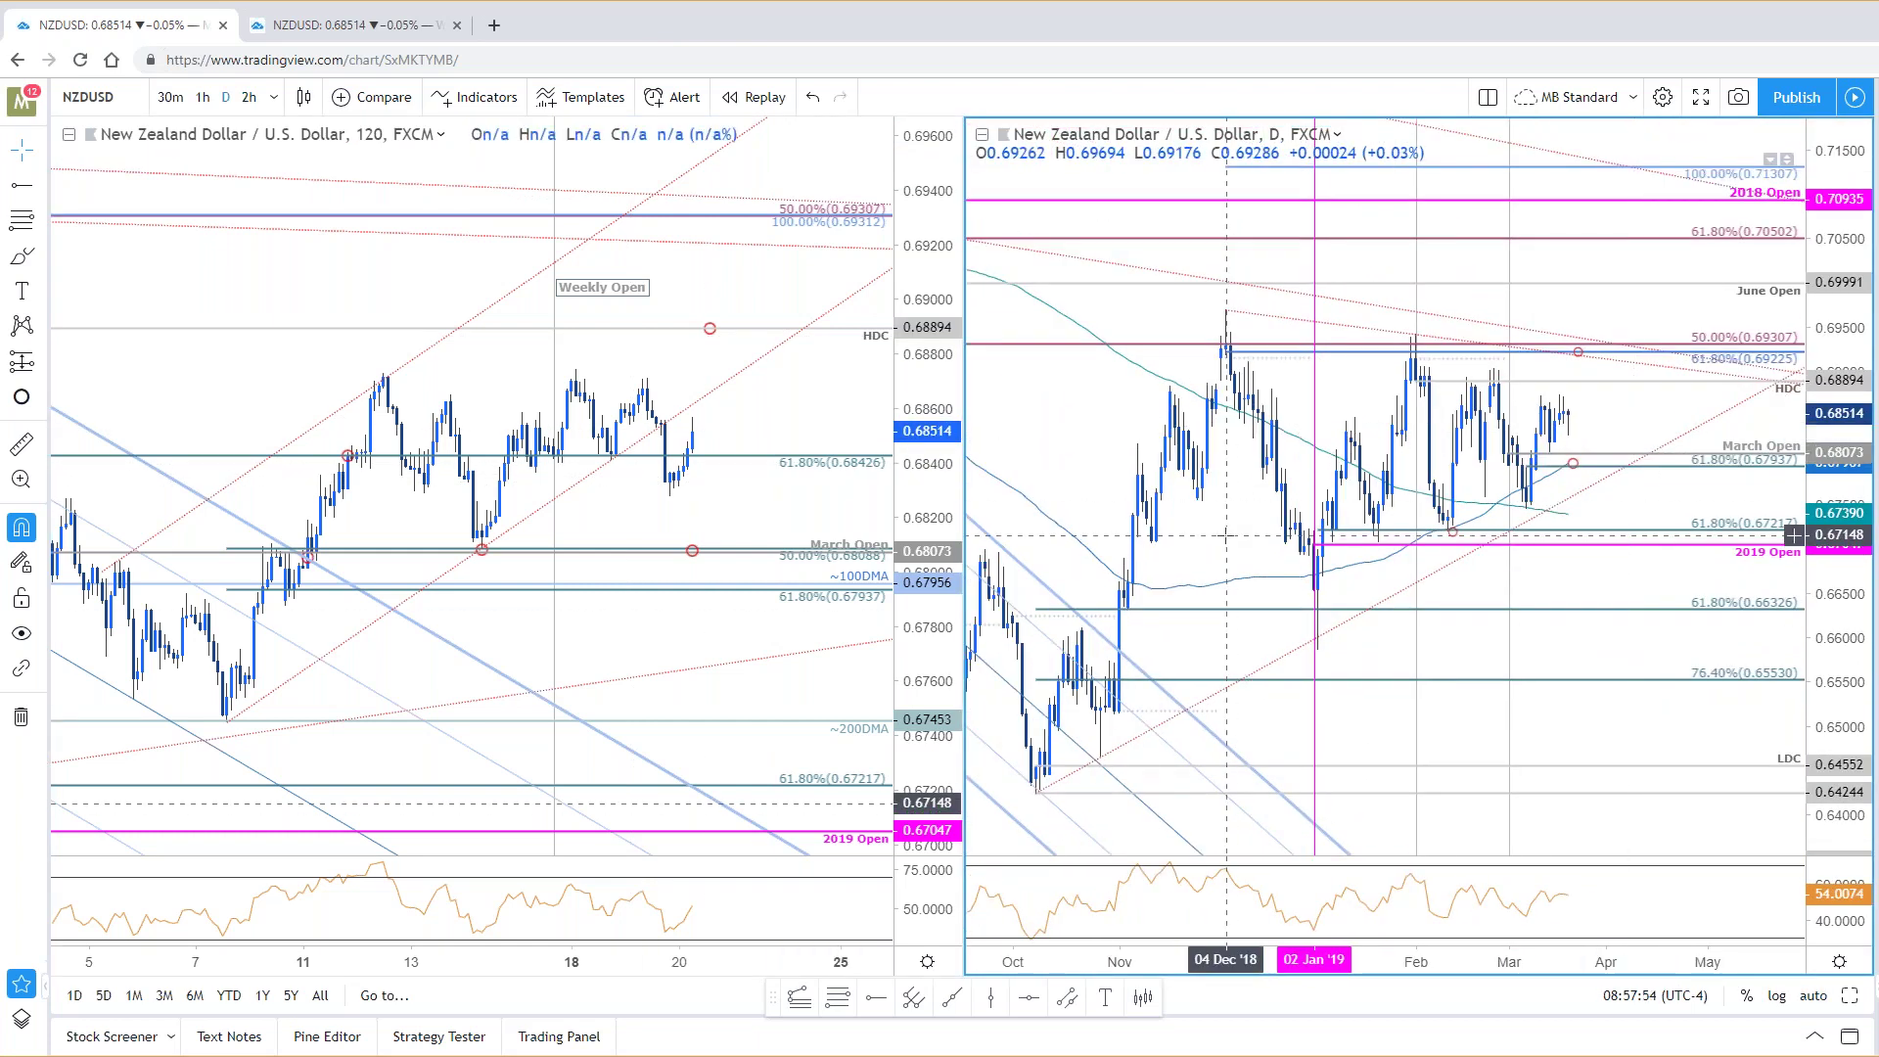
{"action": "left_click_drag", "start_coordinate": [1210, 547], "coordinate": [1136, 576]}
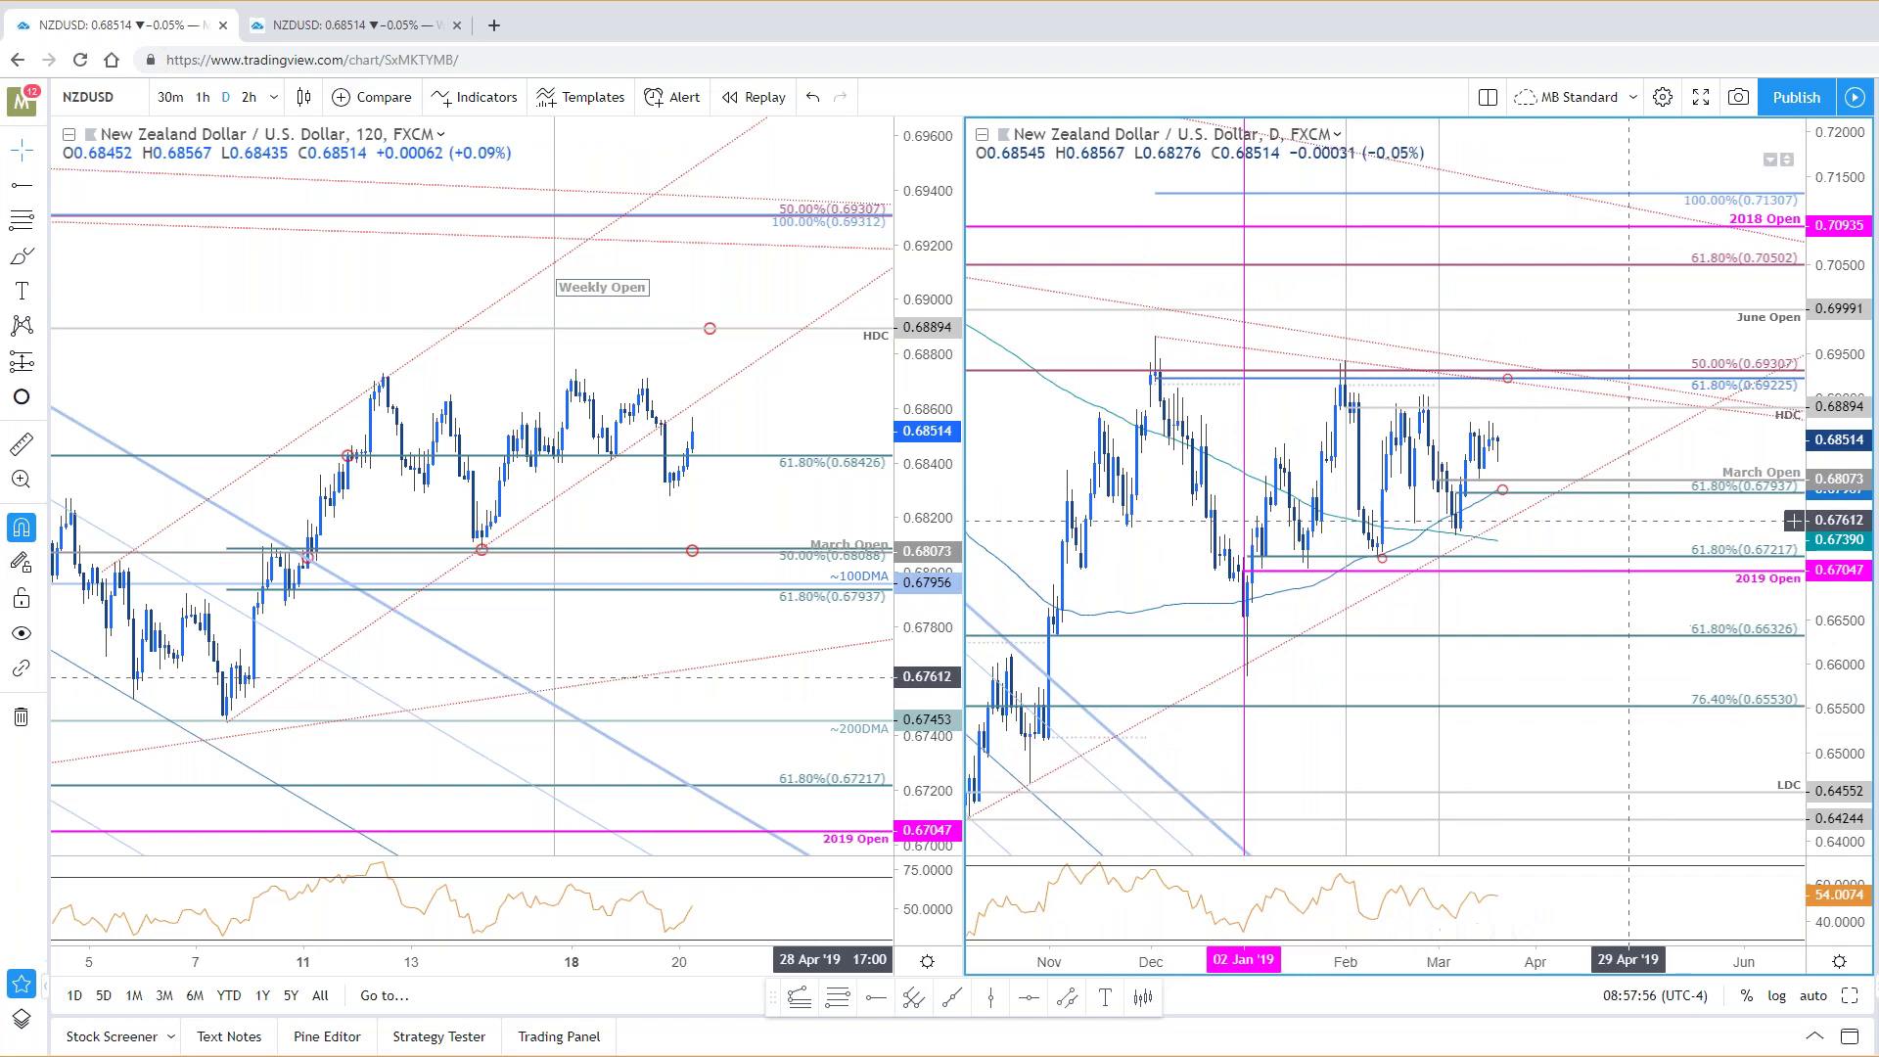
{"action": "left_click_drag", "start_coordinate": [1522, 803], "coordinate": [1532, 788]}
{"action": "left_click", "coordinate": [881, 386]}
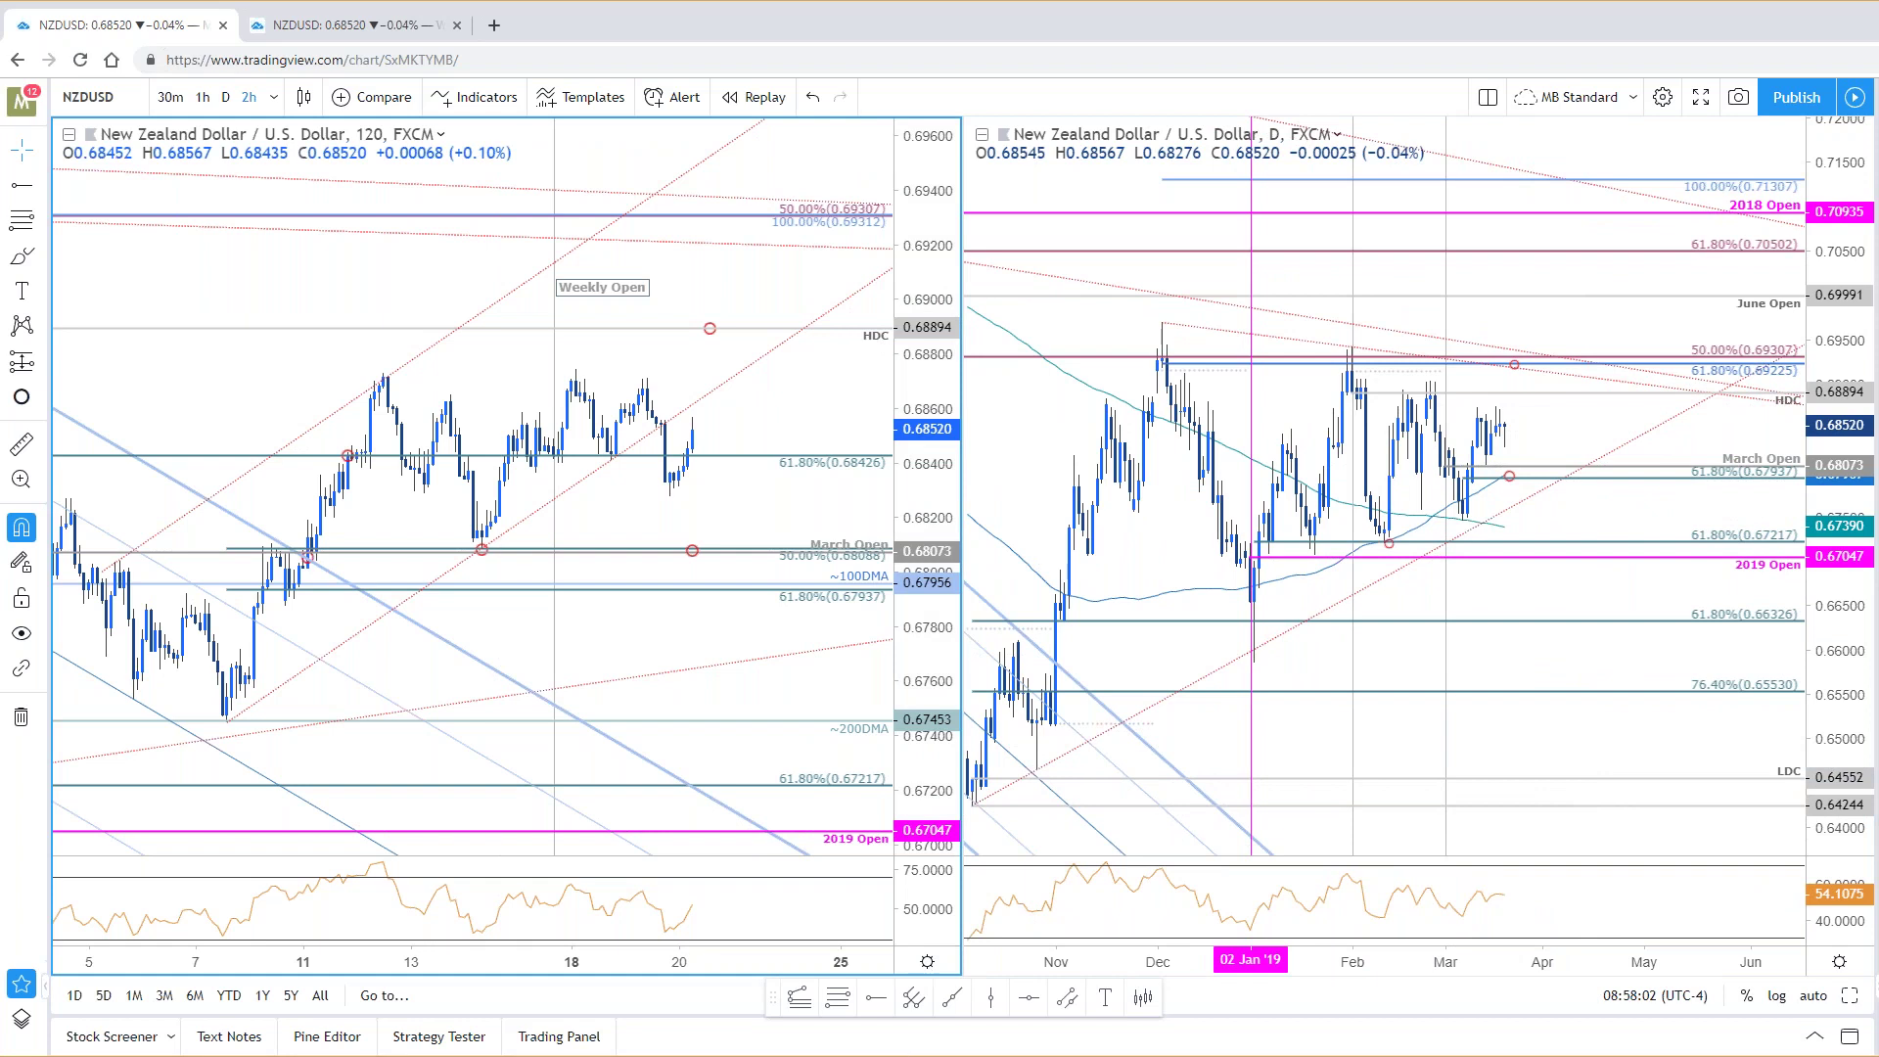
{"action": "key", "text": "alt+Return"}
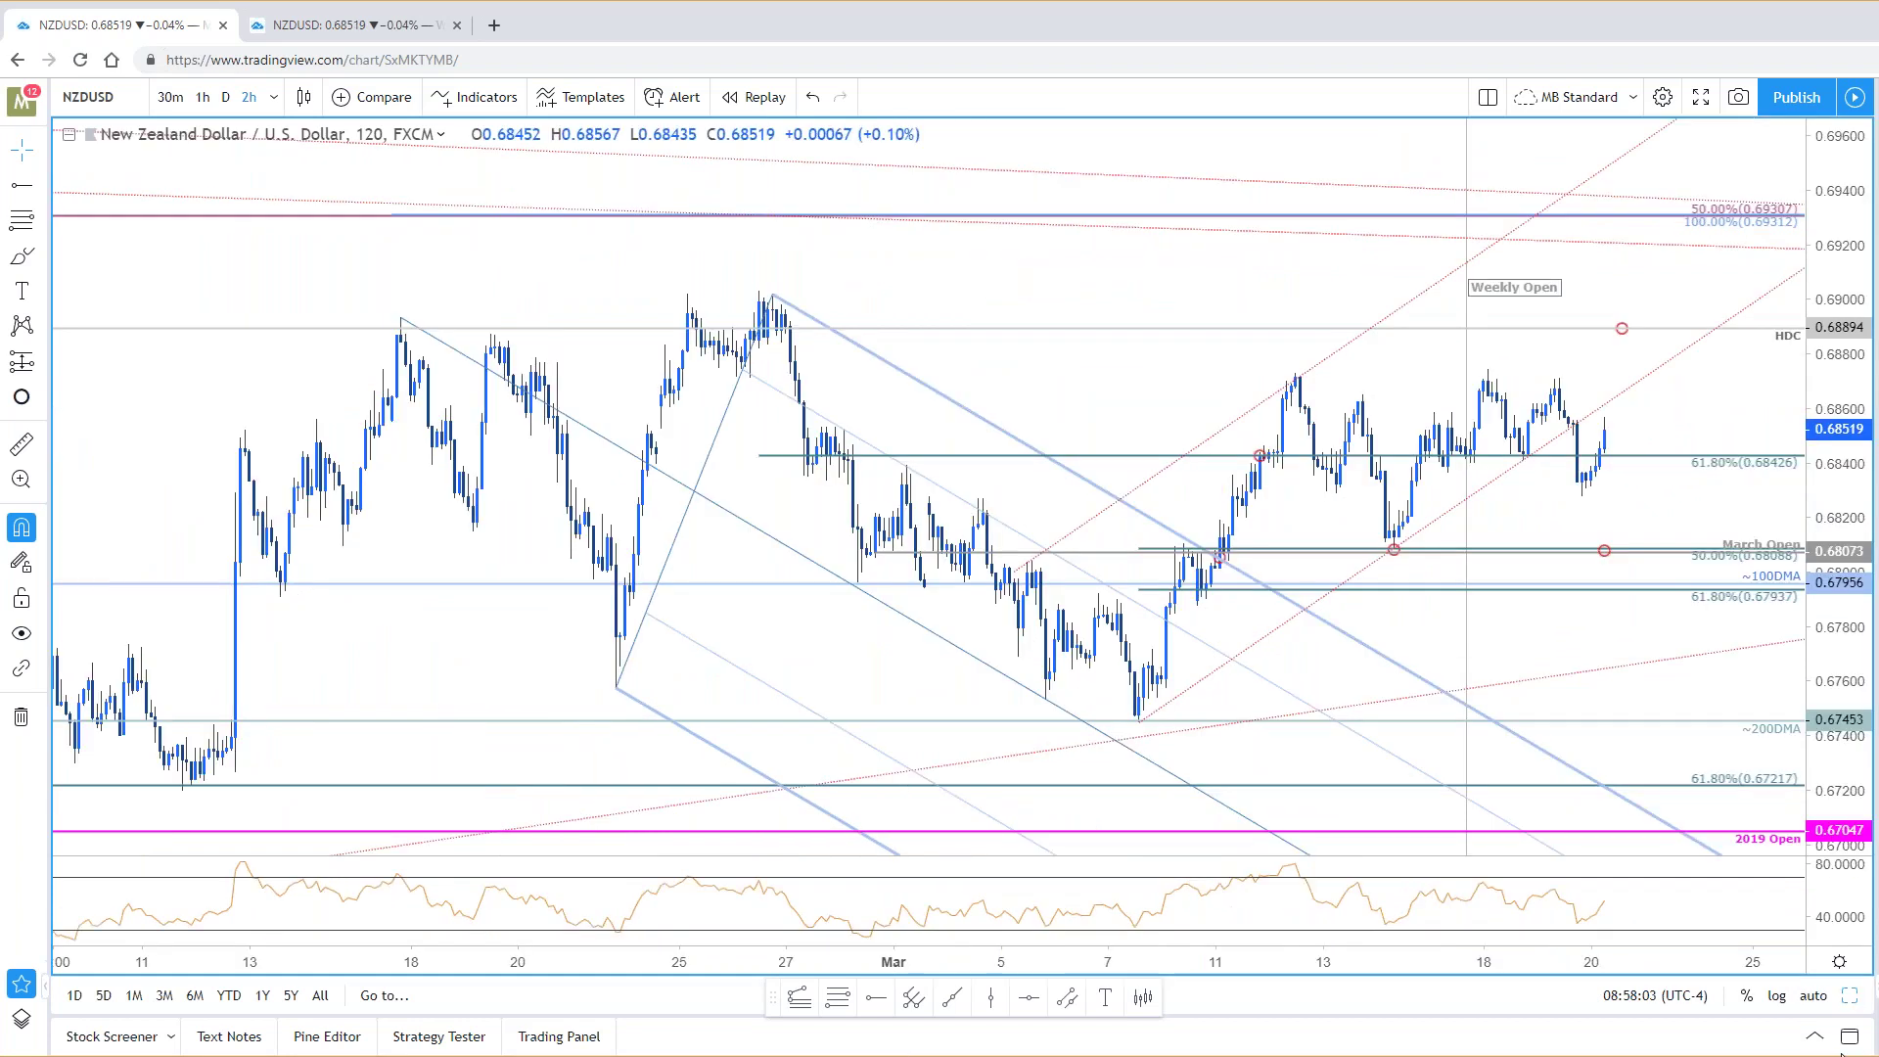
Step: Scroll the 2h chart right and change its symbol from NZDUSD to USDJPY
{"action": "scroll", "coordinate": [898, 822], "scroll_direction": "right", "scroll_amount": 3}
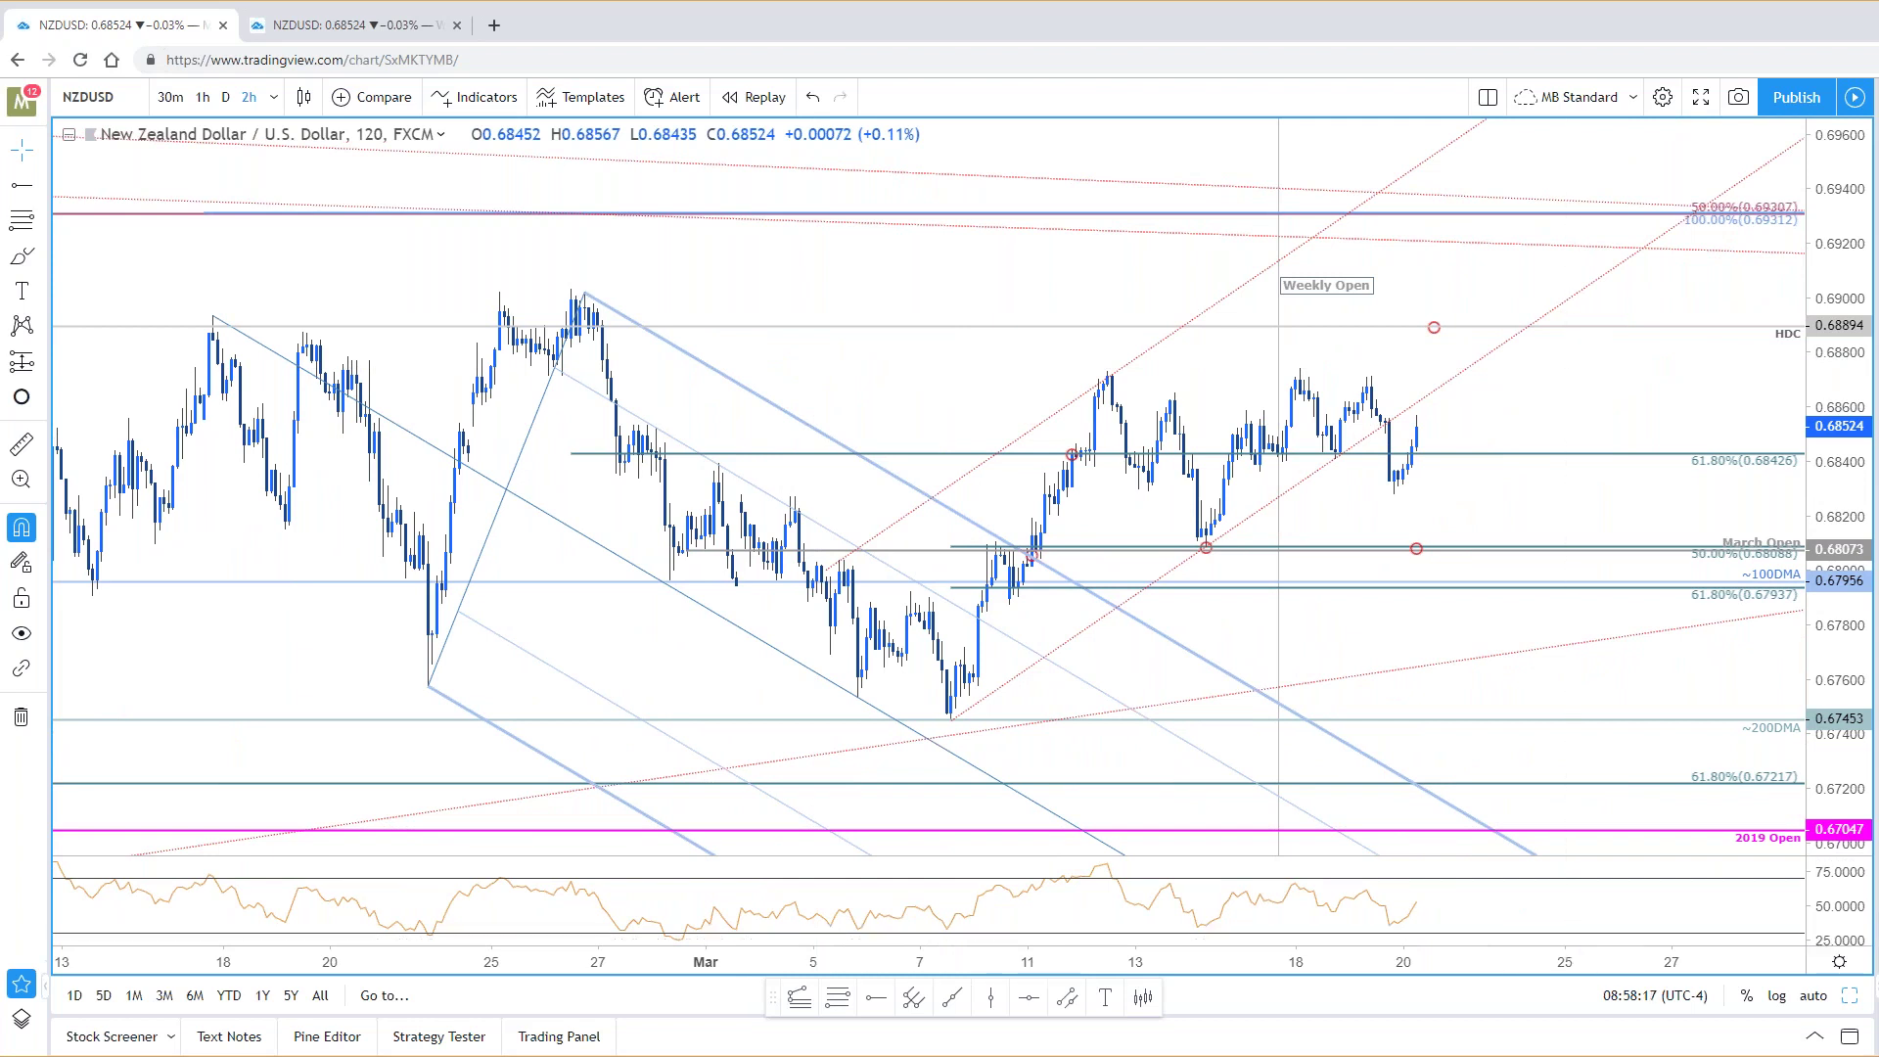
{"action": "key", "text": "space"}
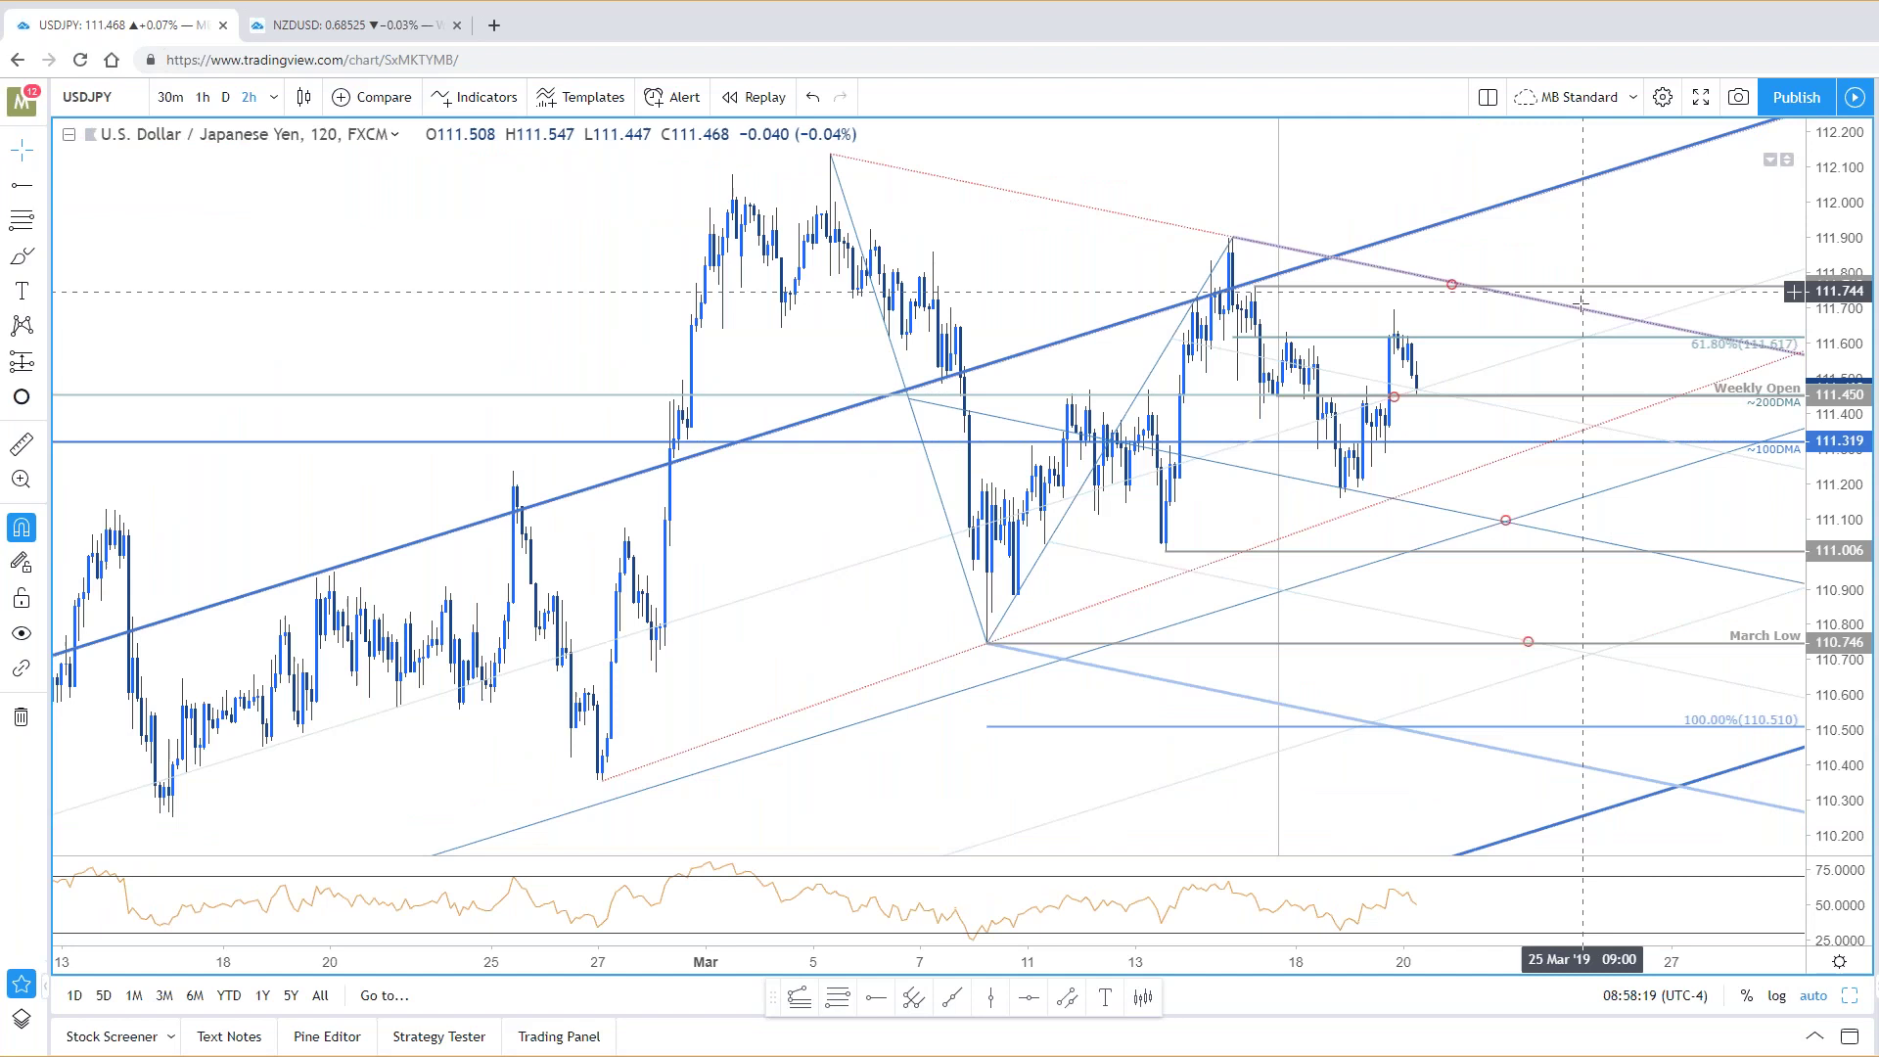
Step: Scroll the USDJPY 2h chart, maximize the daily USDJPY pane, then switch to the weekly chart tab
{"action": "scroll", "coordinate": [1556, 304], "scroll_direction": "right", "scroll_amount": 5}
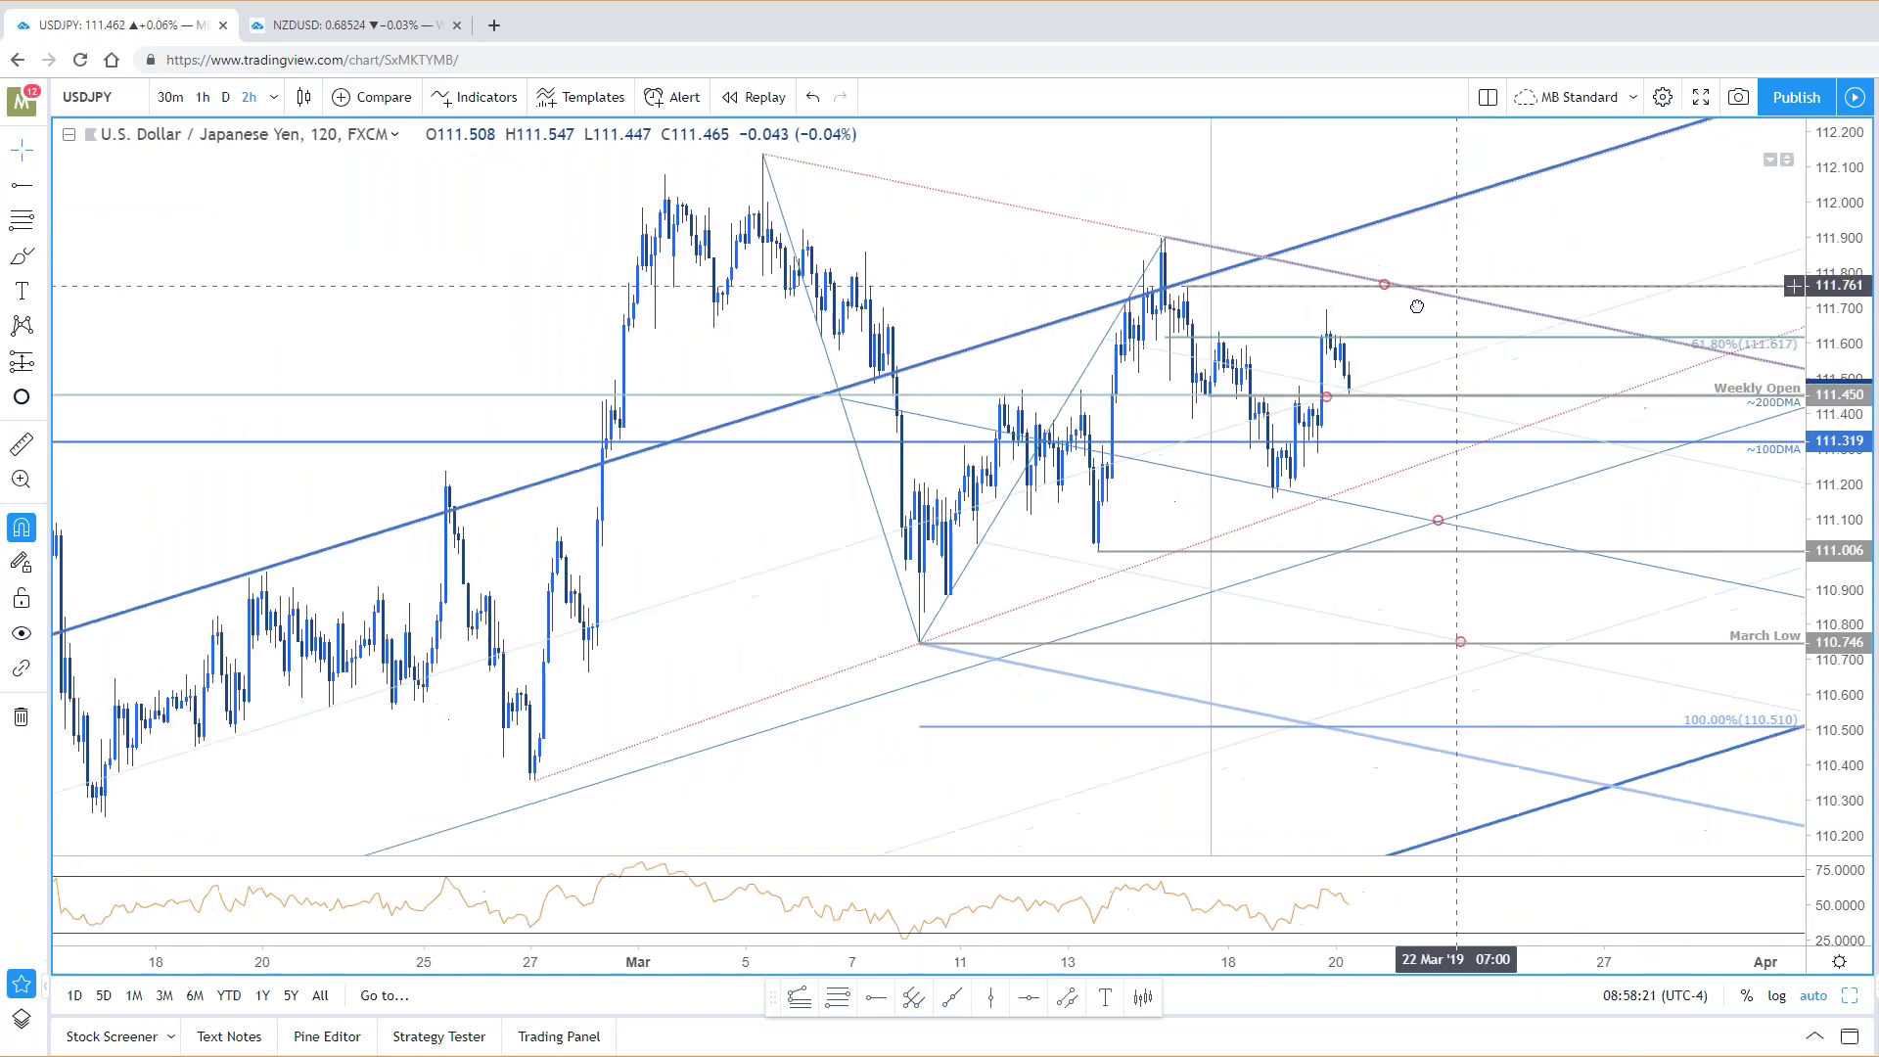
{"action": "scroll", "coordinate": [1585, 333], "scroll_direction": "right", "scroll_amount": 3}
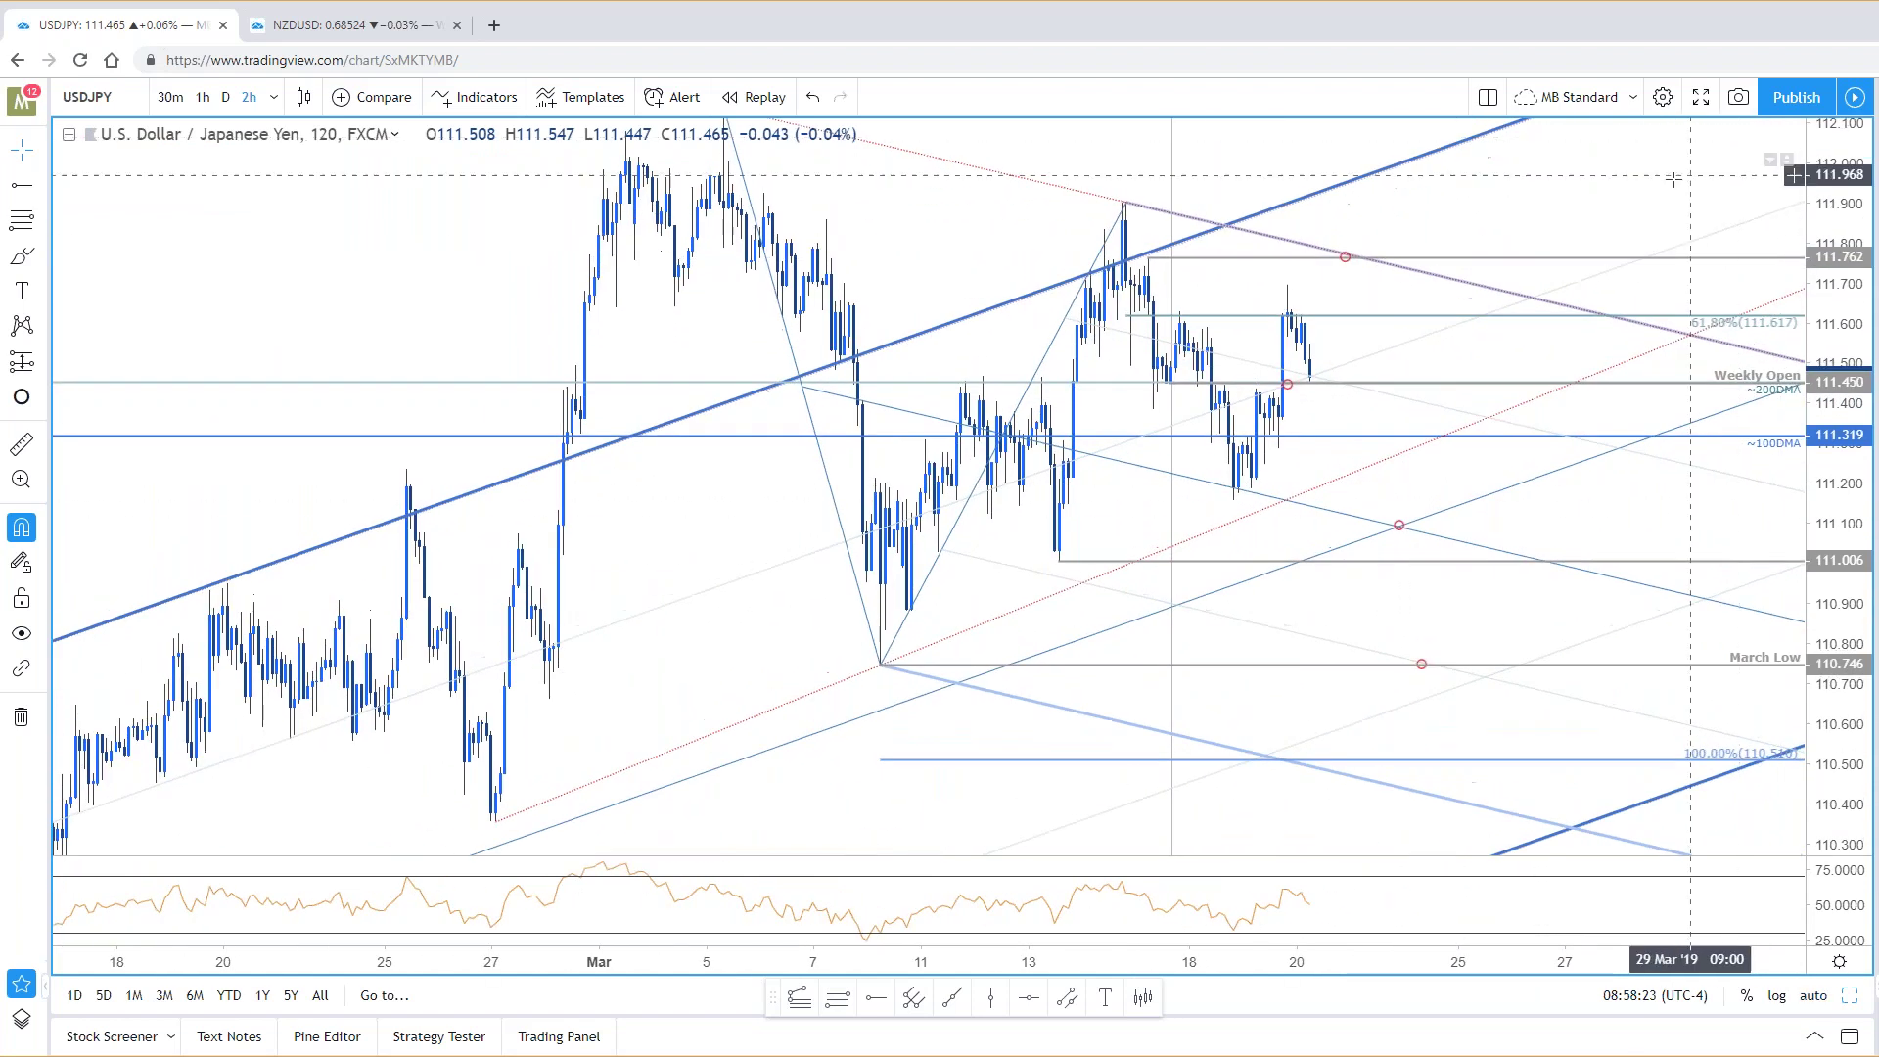
{"action": "left_click", "coordinate": [1847, 997]}
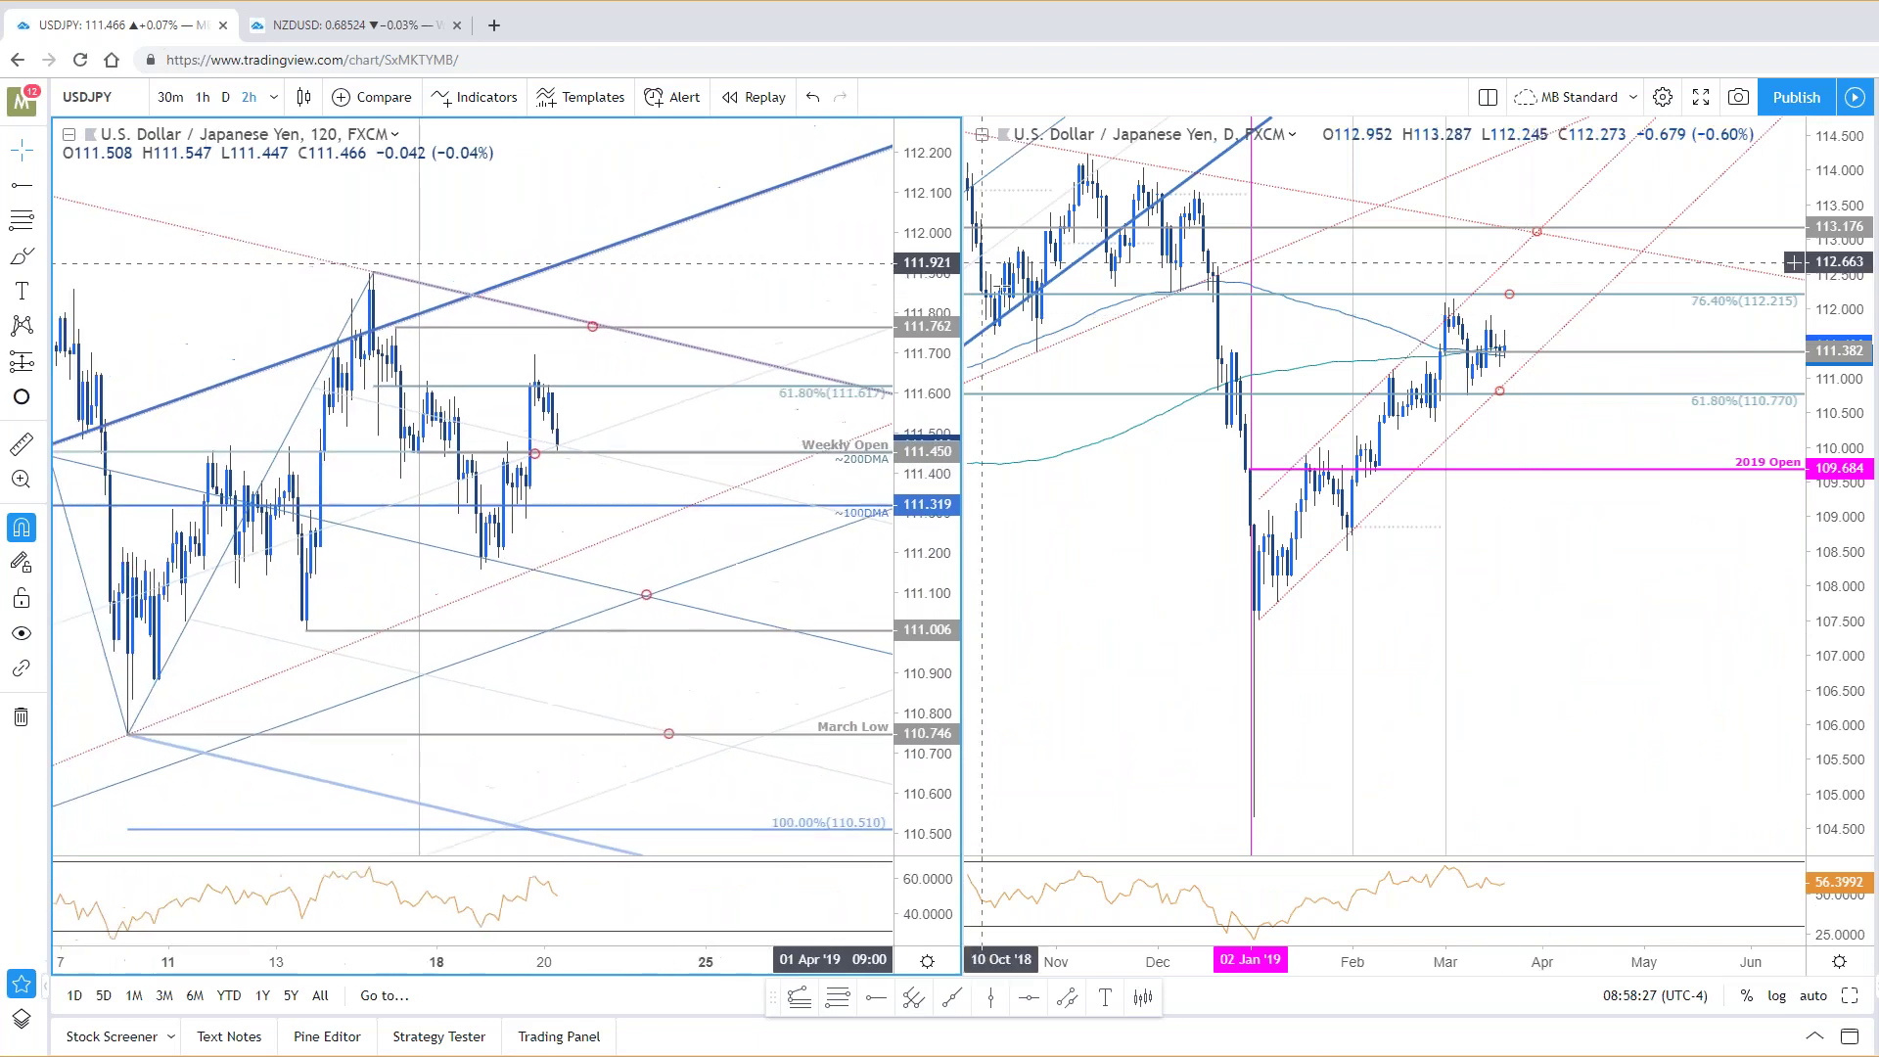
{"action": "left_click", "coordinate": [1530, 631]}
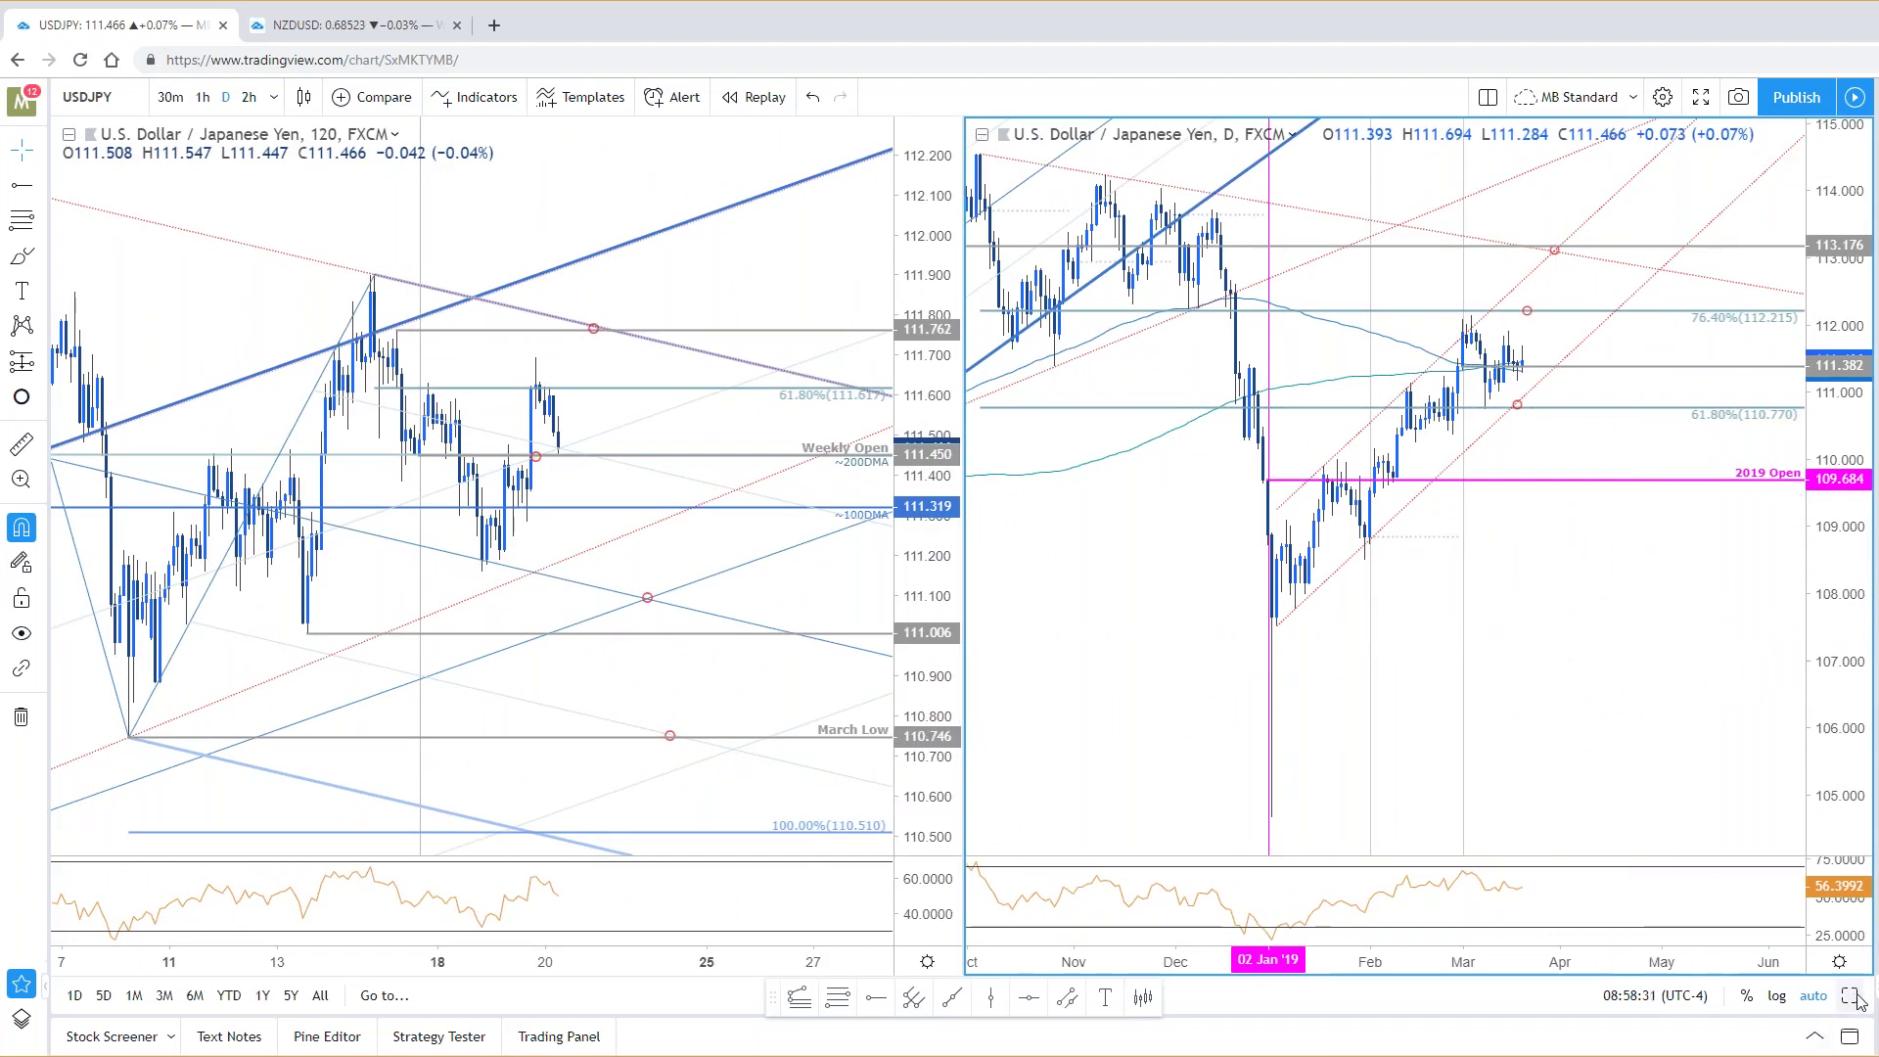
{"action": "left_click", "coordinate": [1850, 996]}
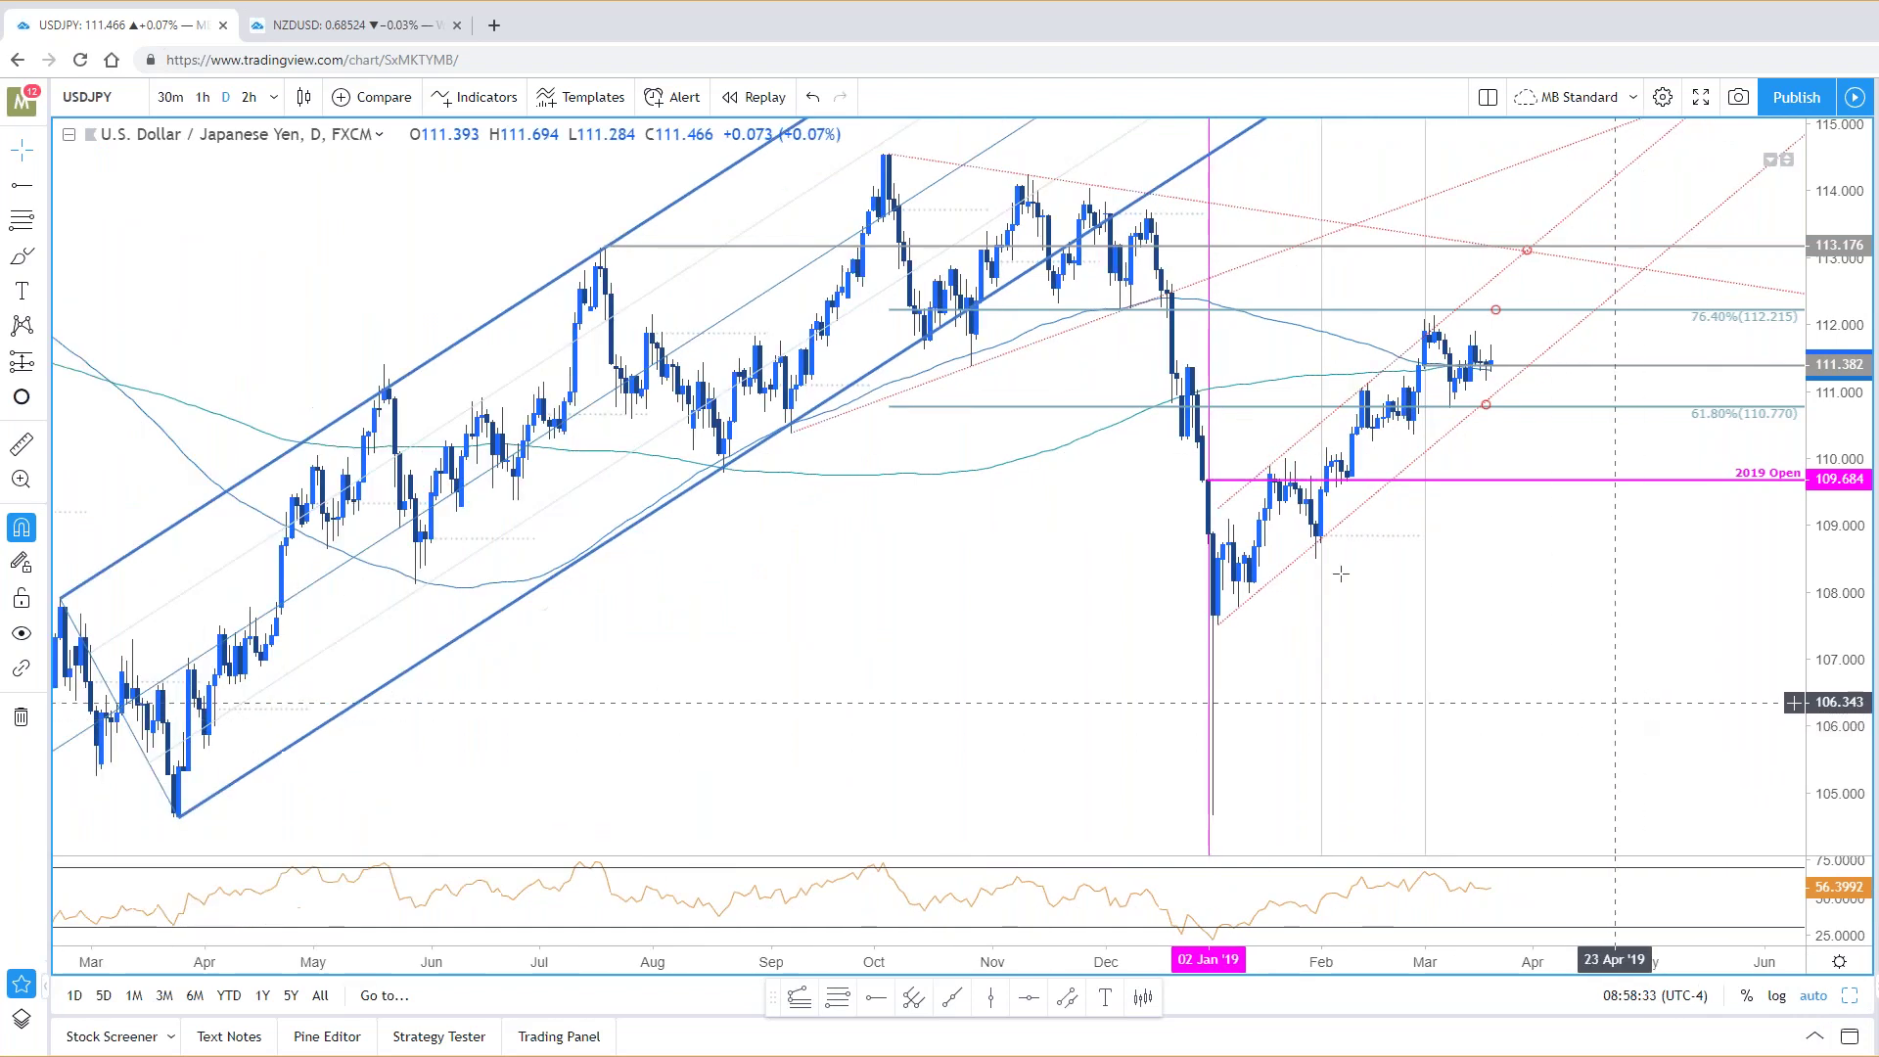
{"action": "key", "text": "ctrl+Tab"}
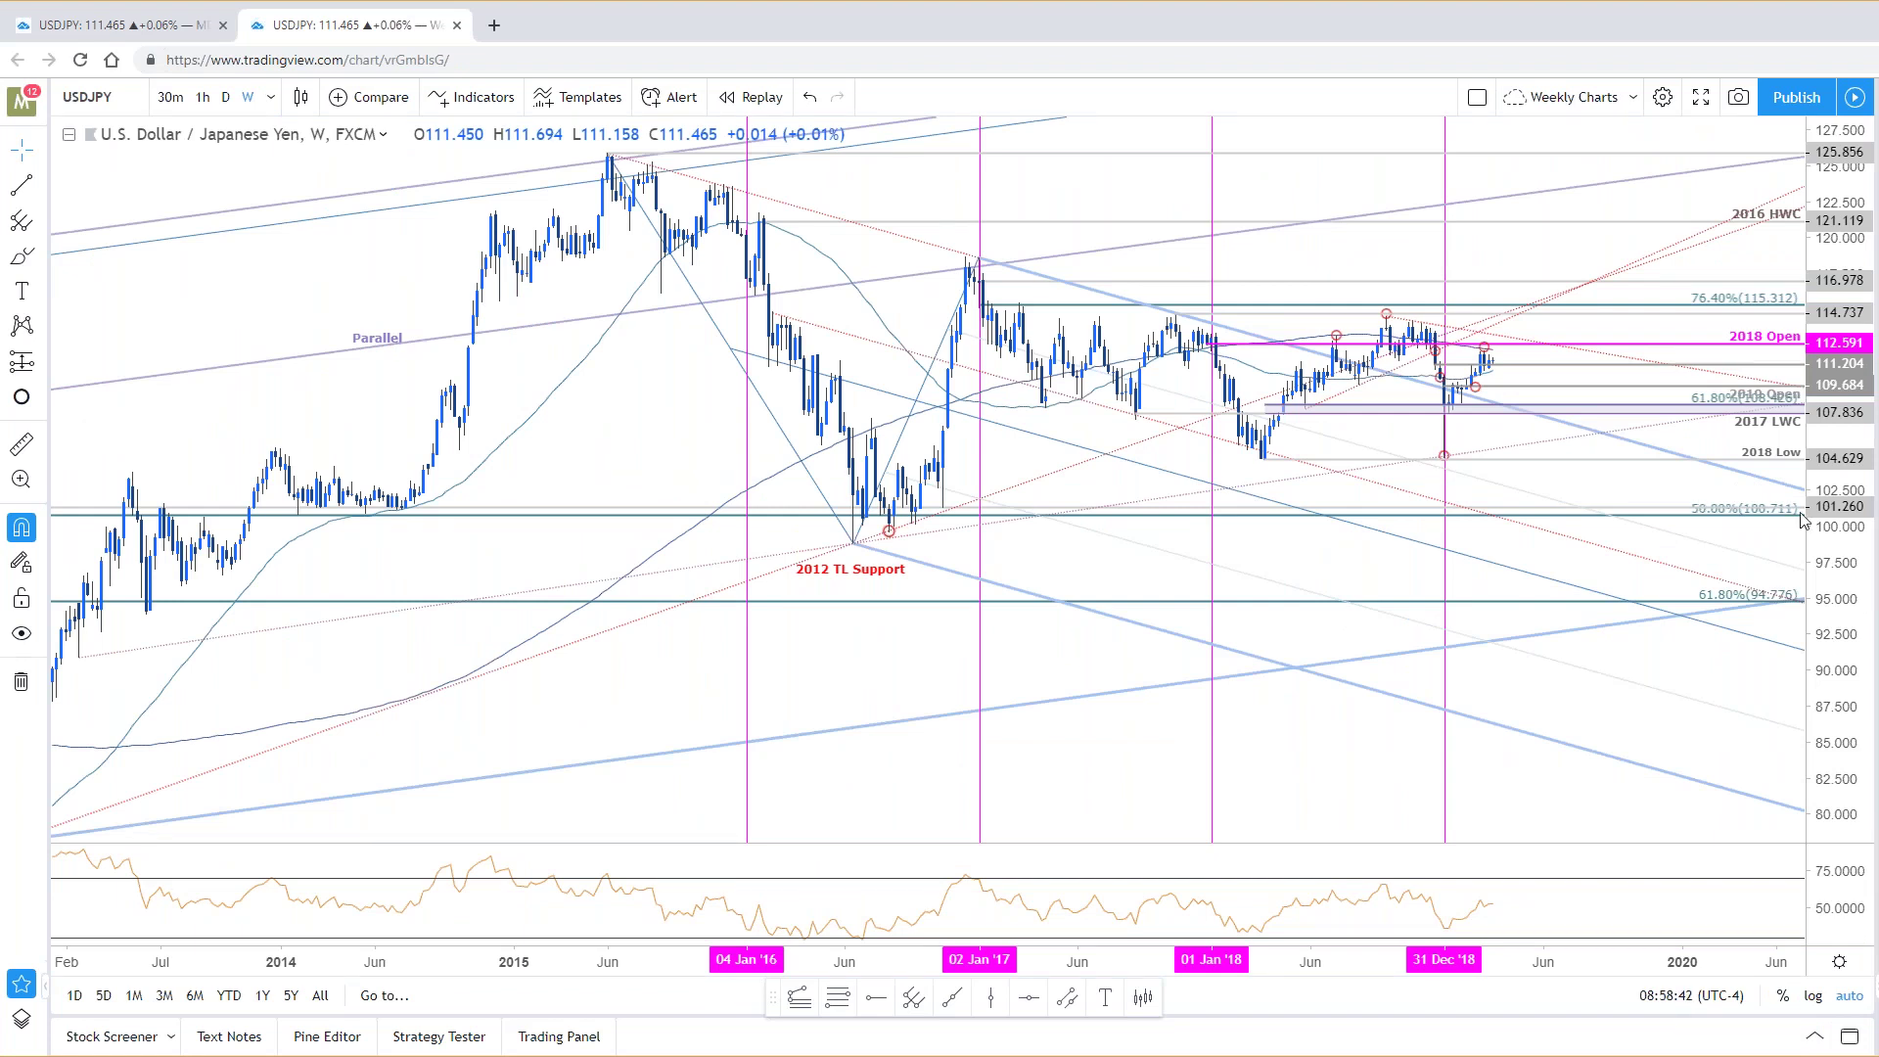
Step: Zoom the weekly USDJPY chart and briefly select the drawing near the latest candles
{"action": "scroll", "coordinate": [1663, 518], "scroll_direction": "up", "scroll_amount": 2}
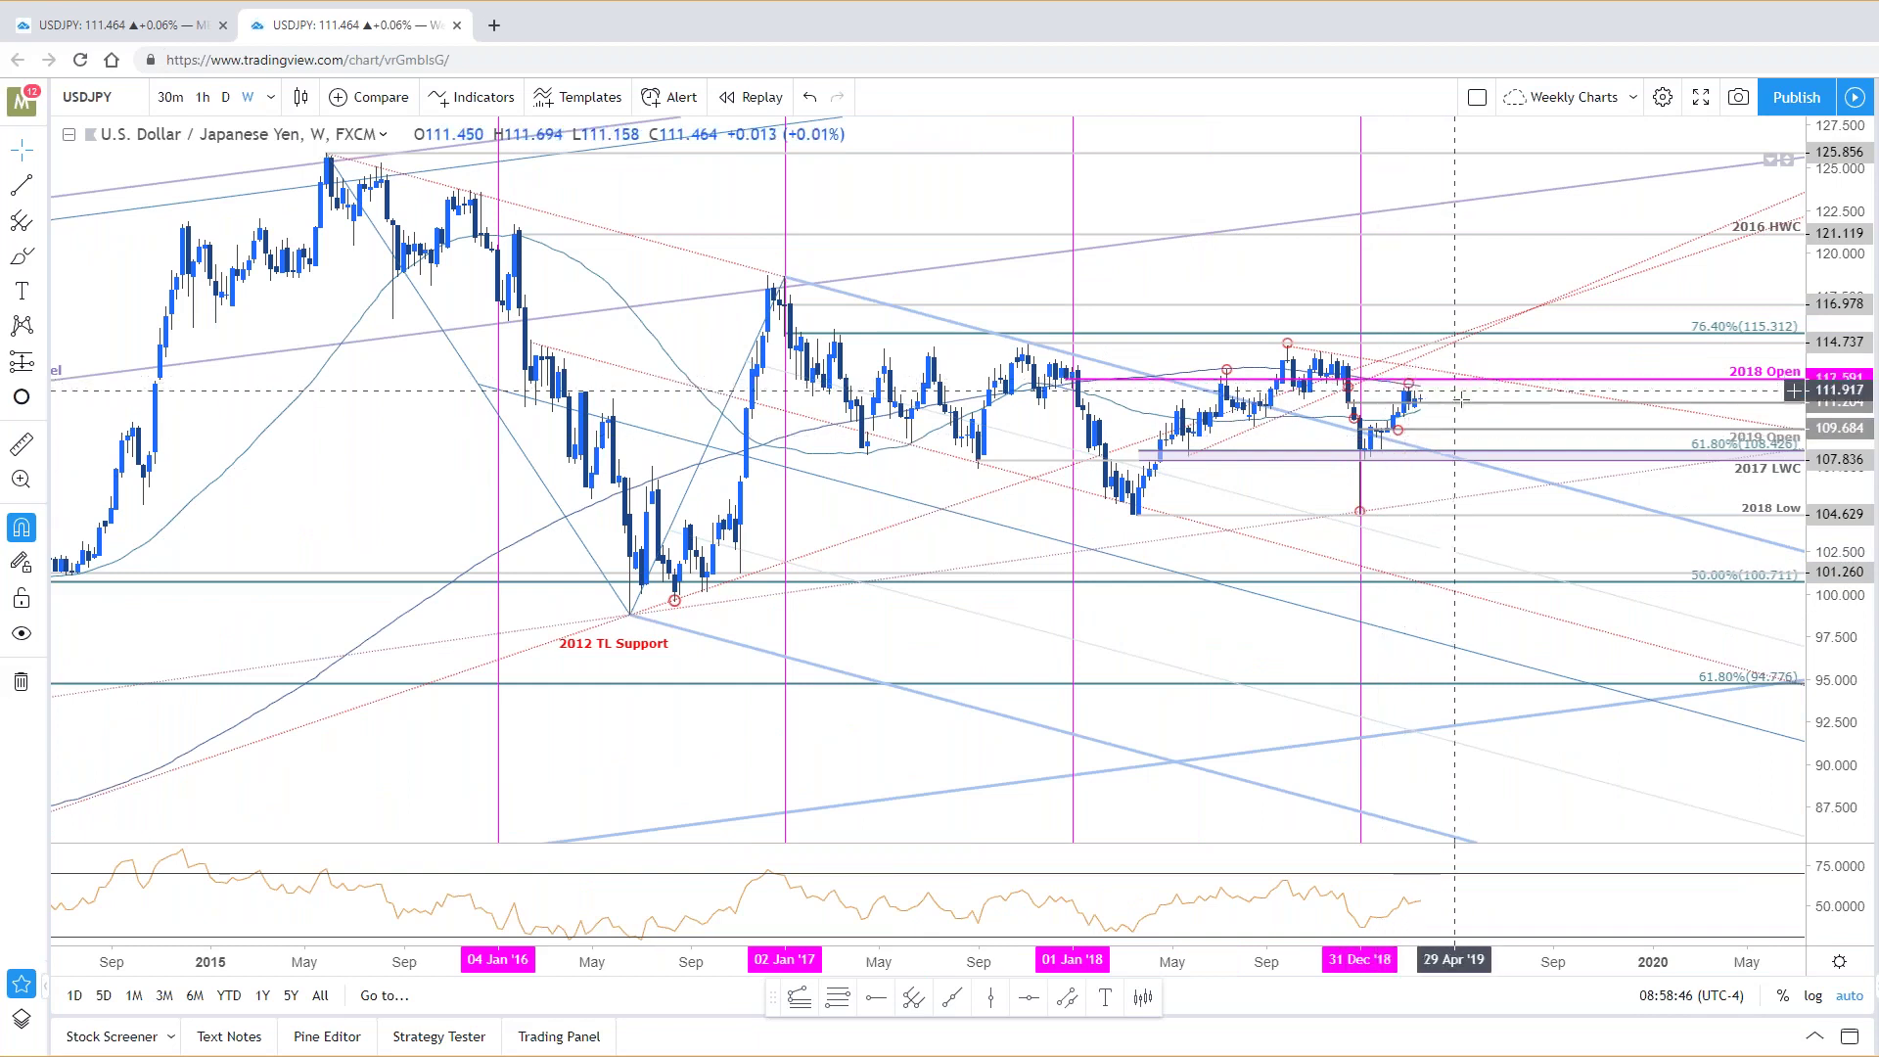
{"action": "scroll", "coordinate": [1471, 402], "scroll_direction": "down", "scroll_amount": 1}
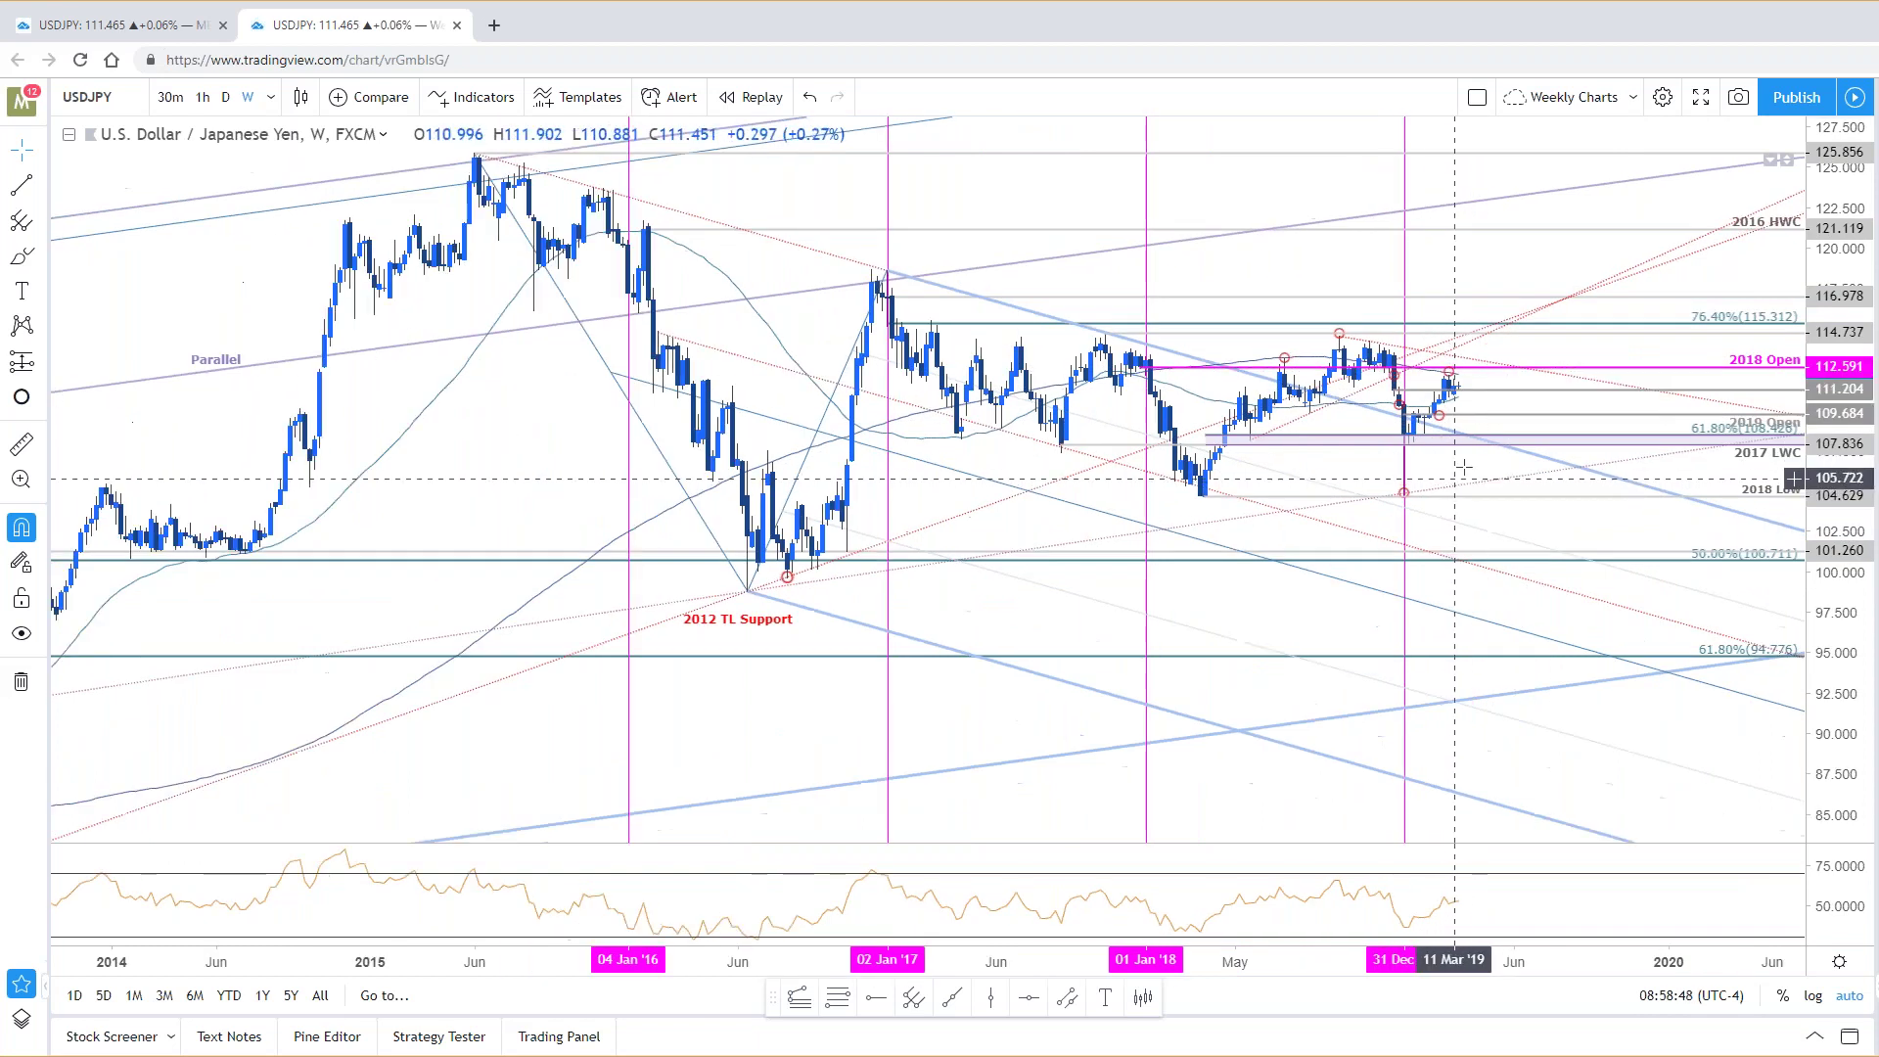
{"action": "left_click", "coordinate": [1451, 375]}
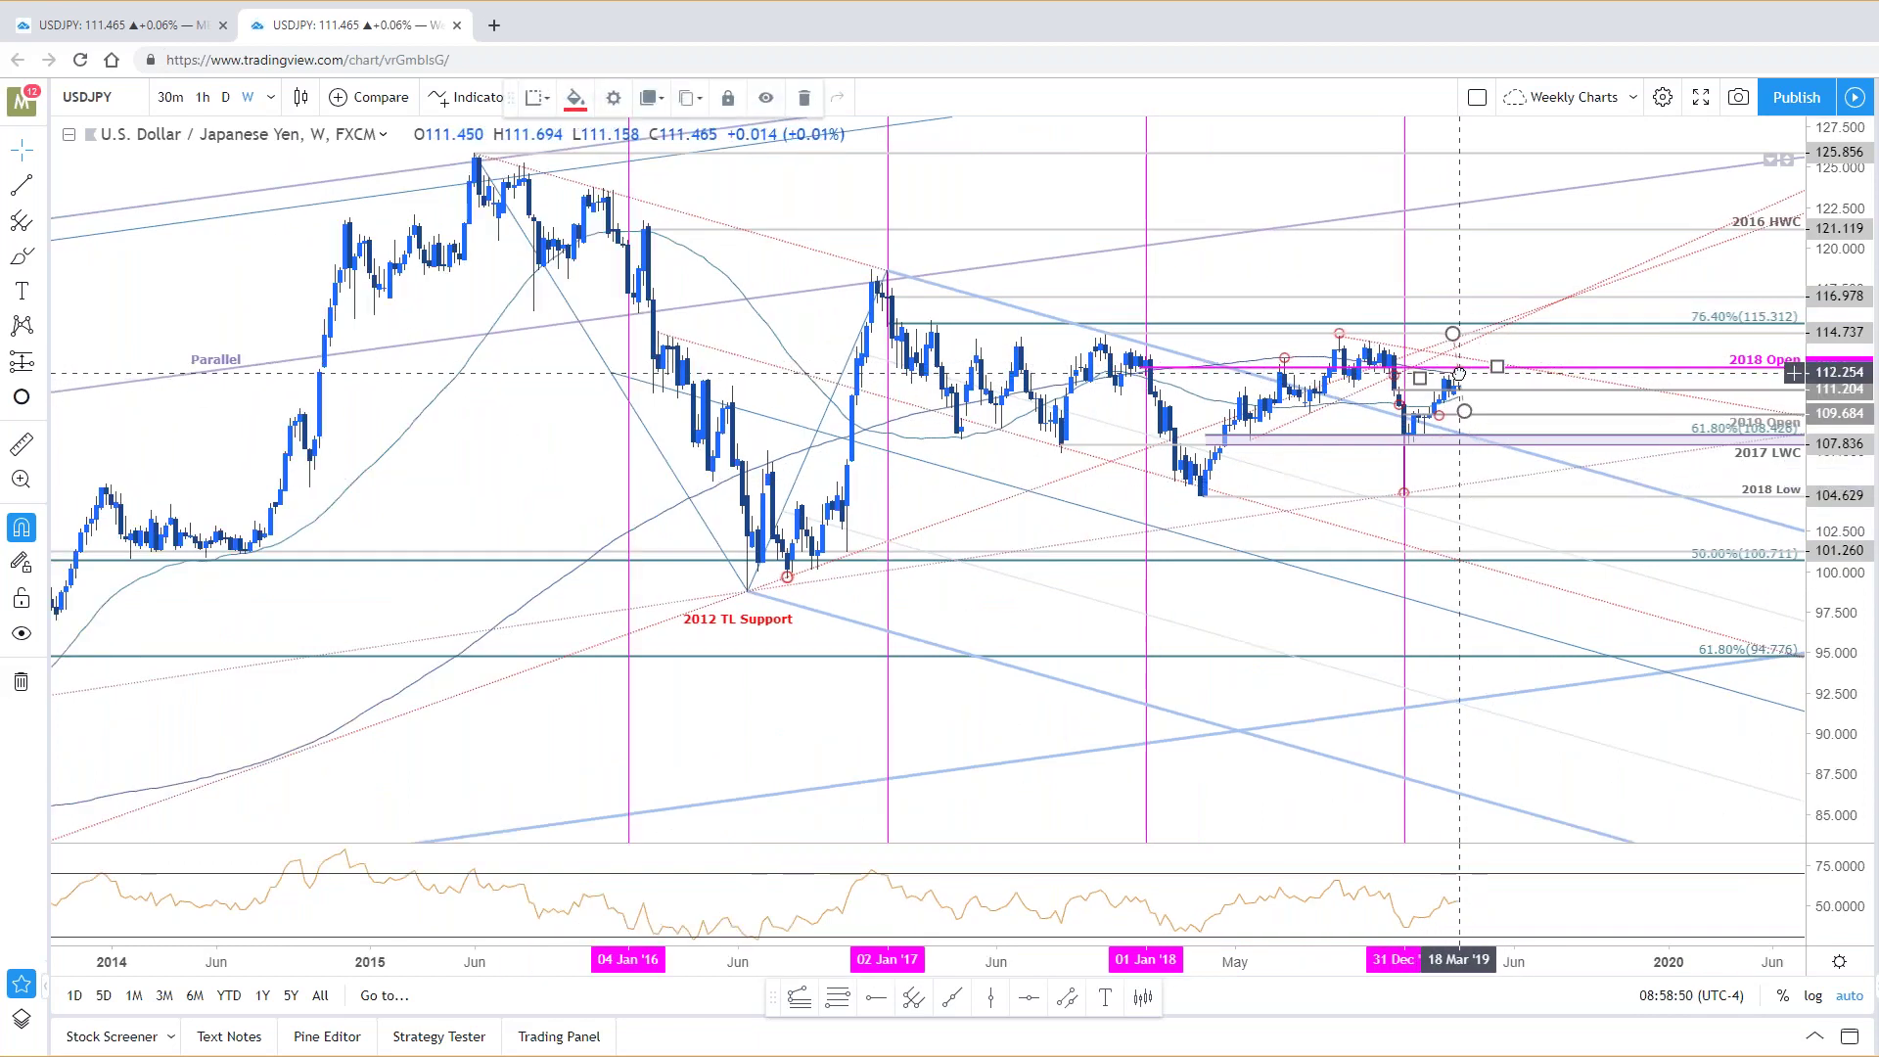
{"action": "left_click", "coordinate": [1791, 524]}
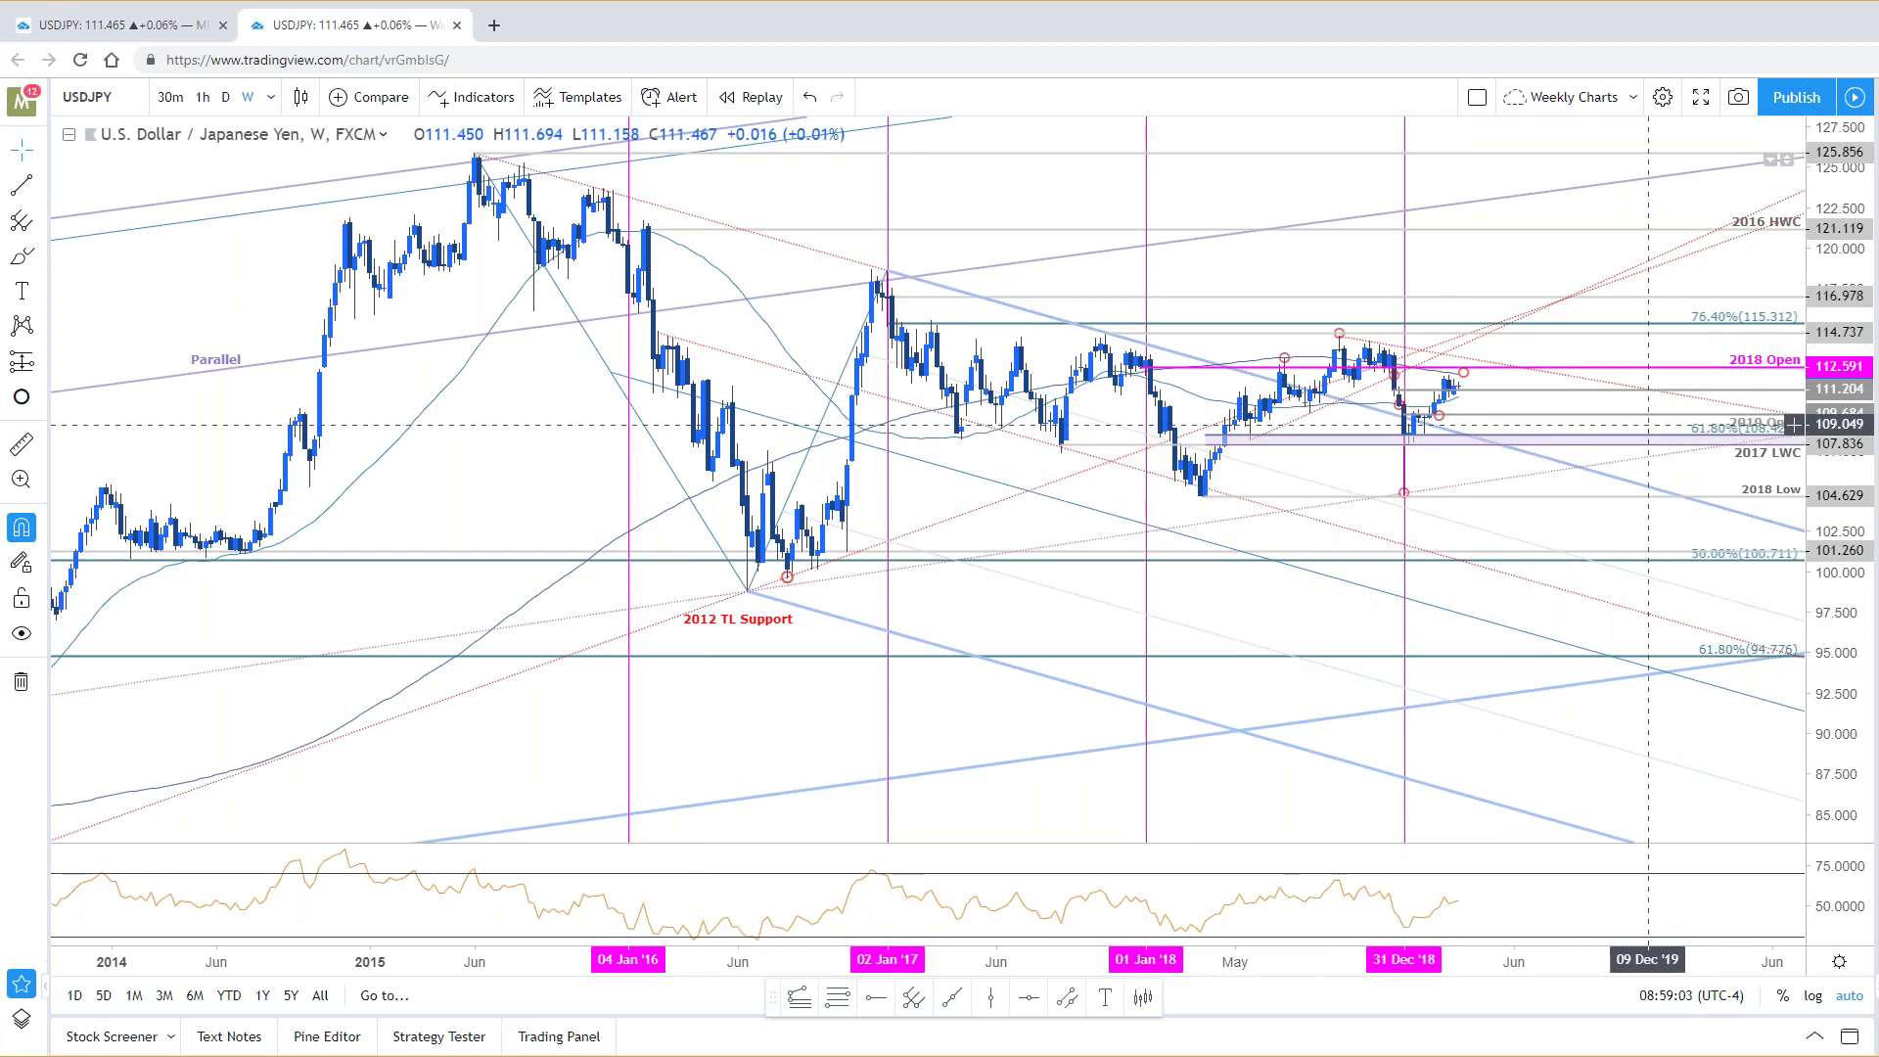
Step: Bring the daily USDJPY chart back, showing 111.465 above the 2019 Open at 109.684
{"action": "scroll", "coordinate": [1424, 408], "scroll_direction": "down", "scroll_amount": 1}
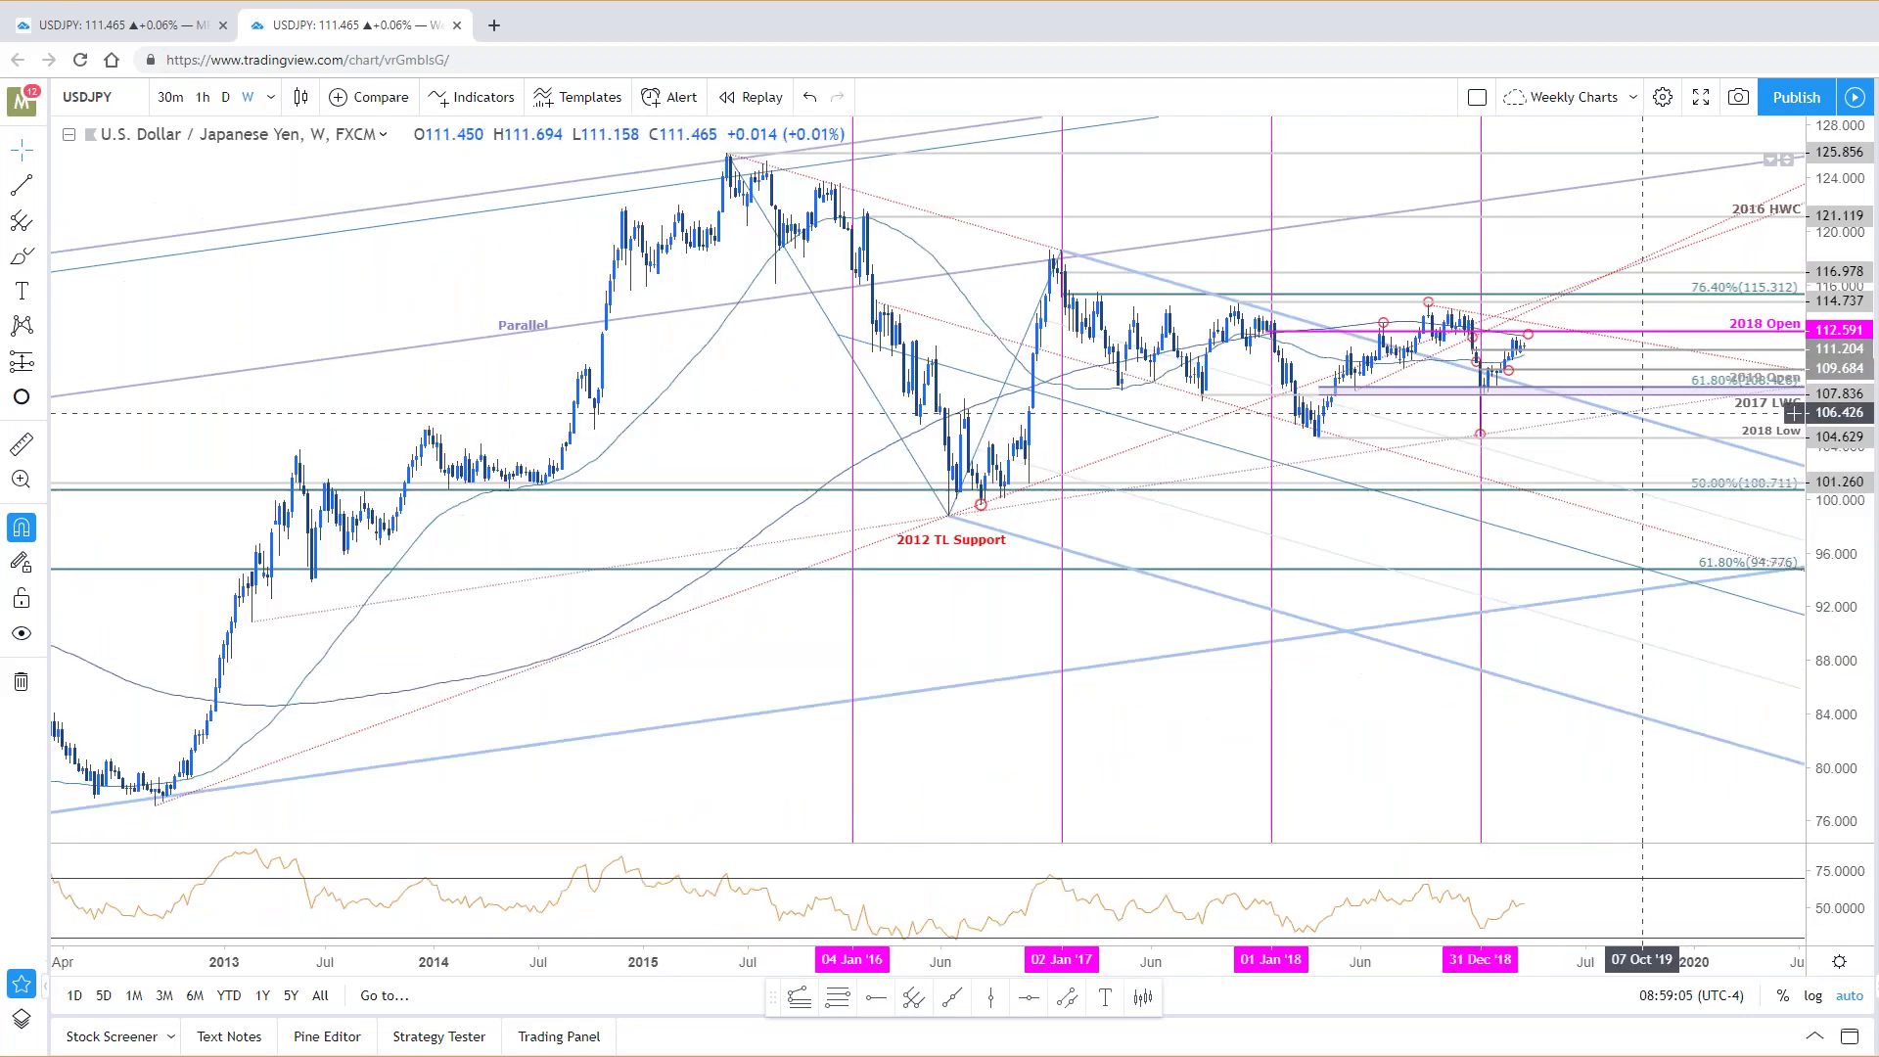
{"action": "scroll", "coordinate": [1637, 423], "scroll_direction": "down", "scroll_amount": 1}
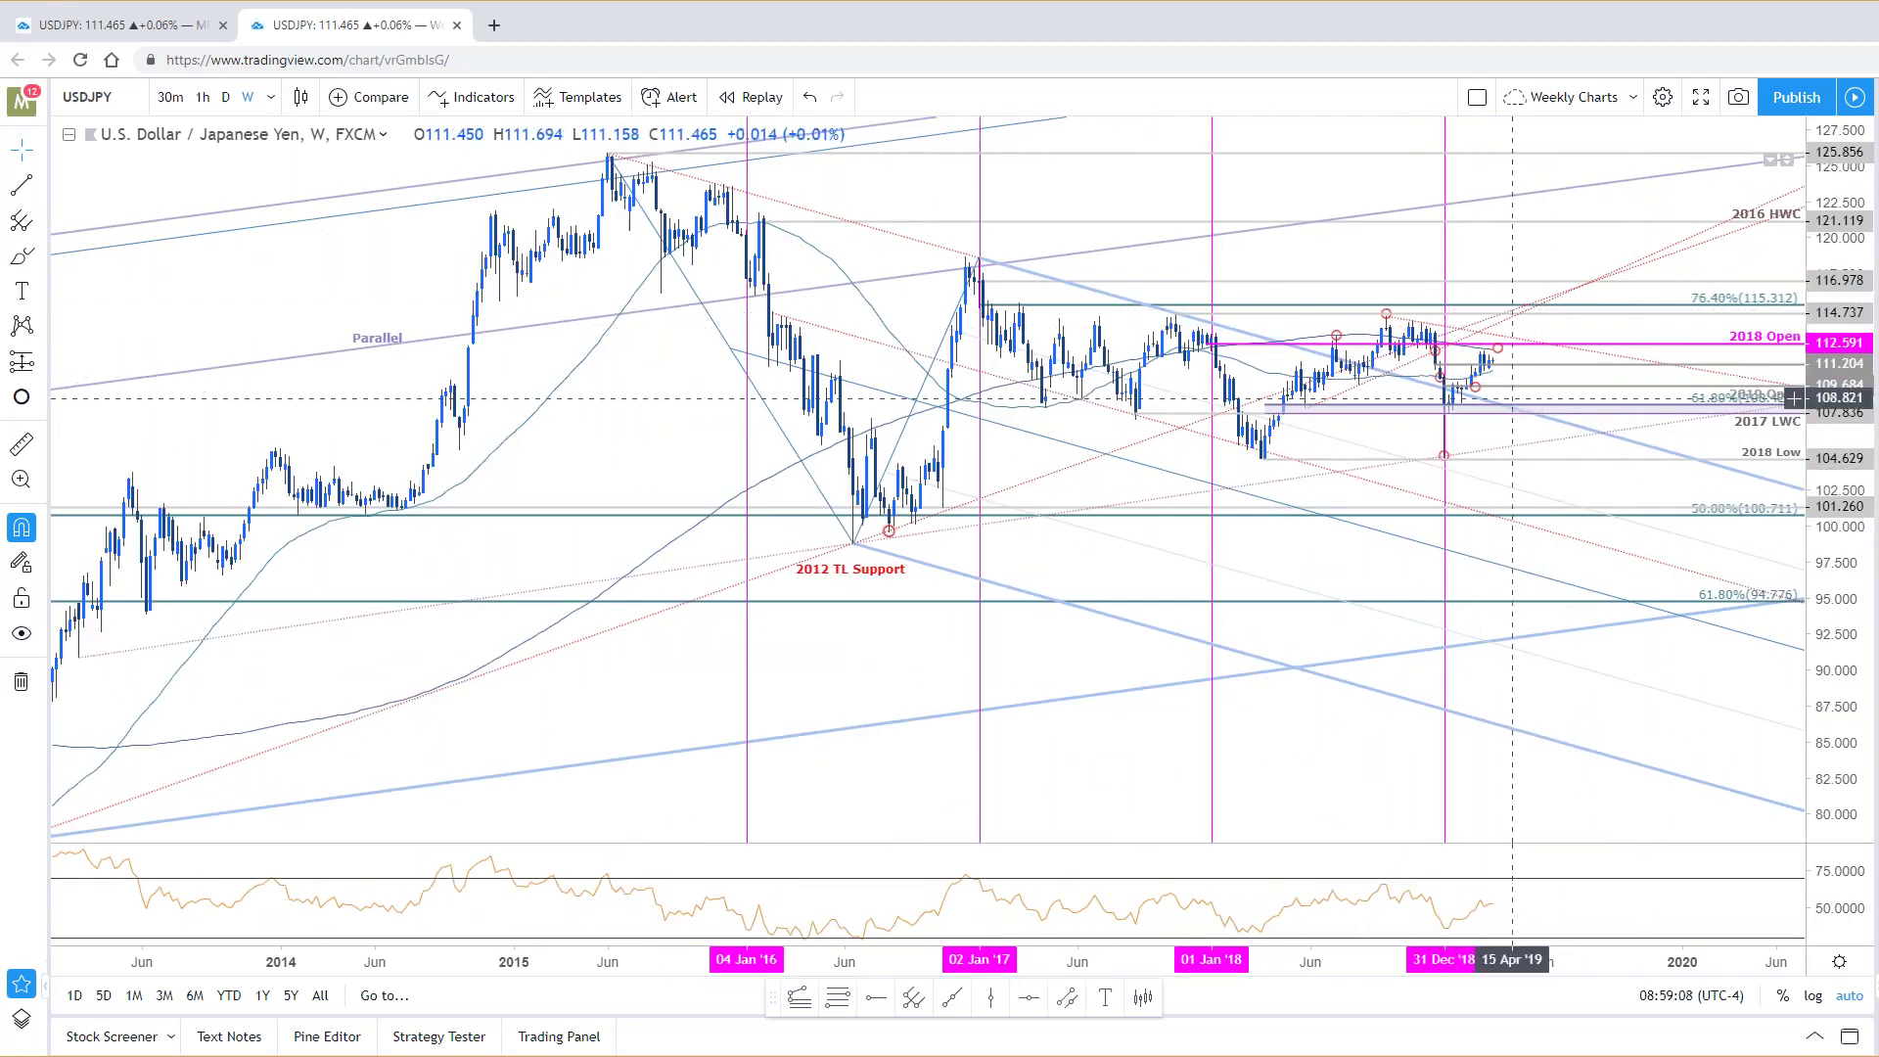
{"action": "left_click", "coordinate": [98, 28]}
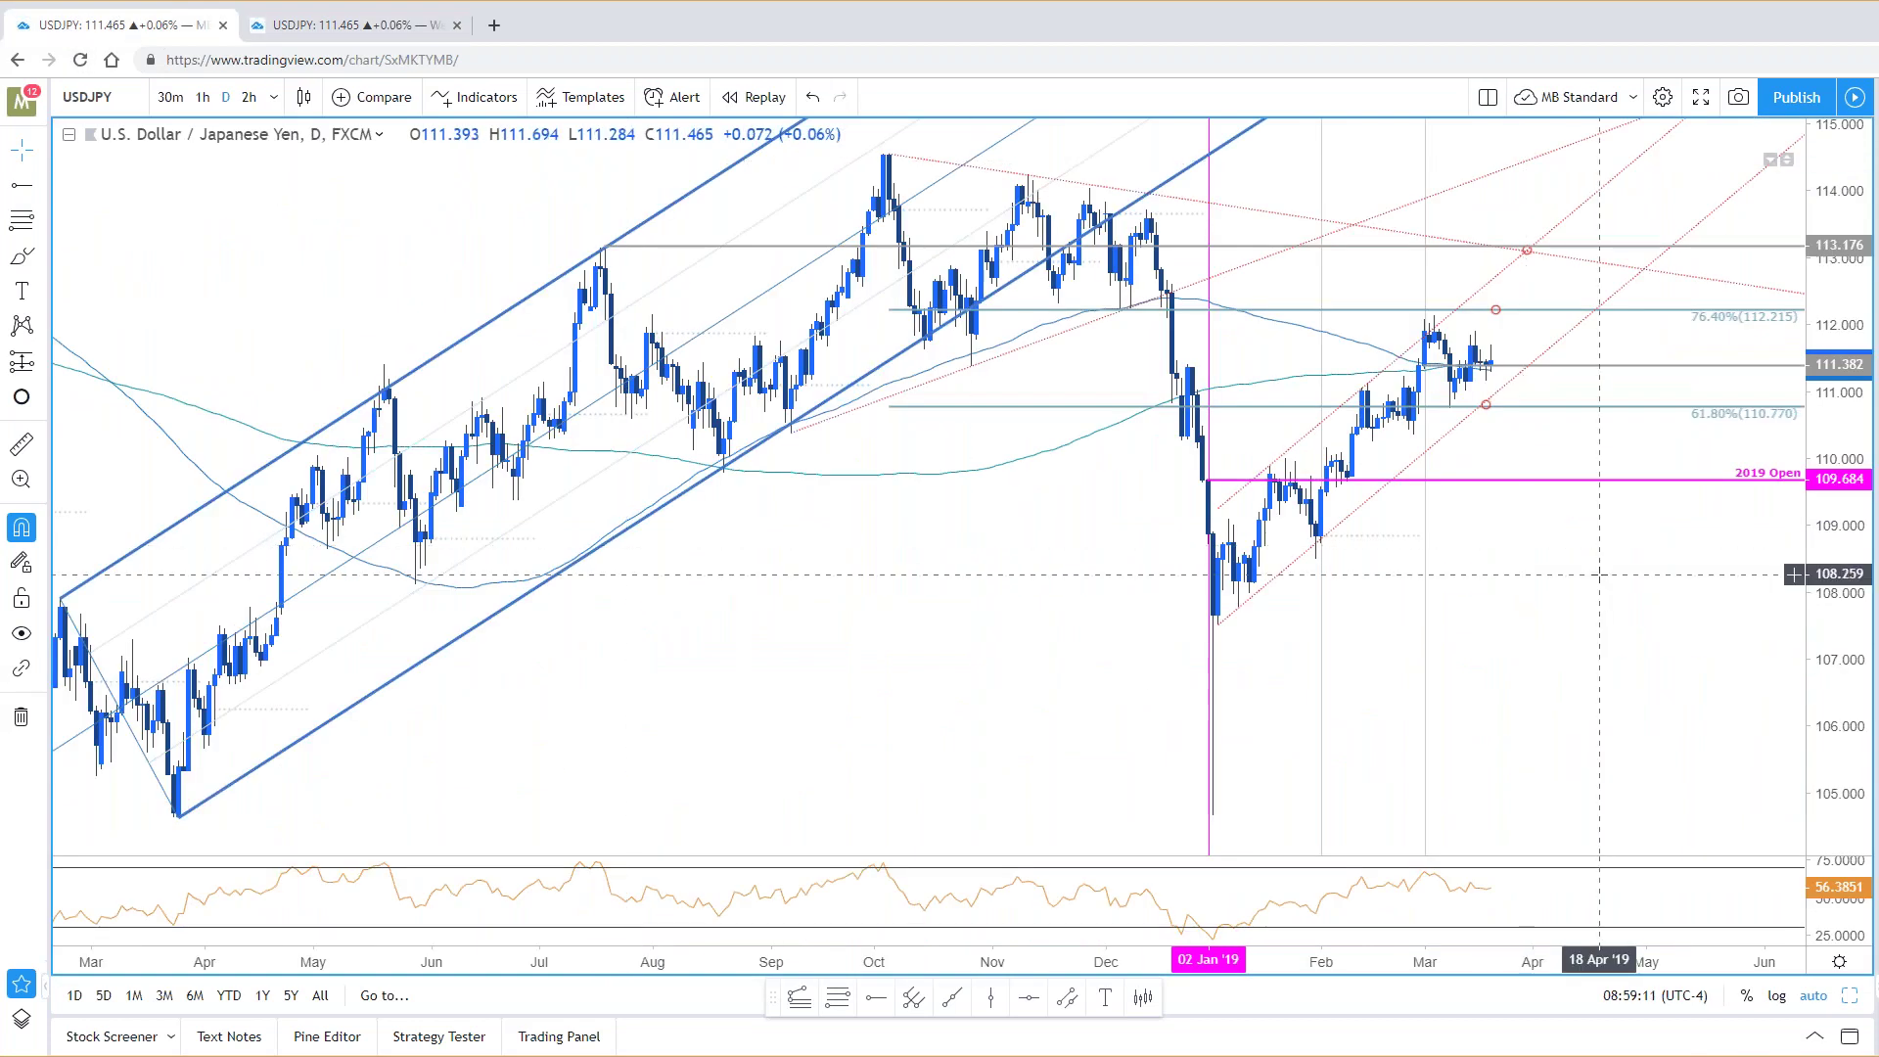
{"action": "scroll", "coordinate": [1599, 575], "scroll_direction": "down", "scroll_amount": 4}
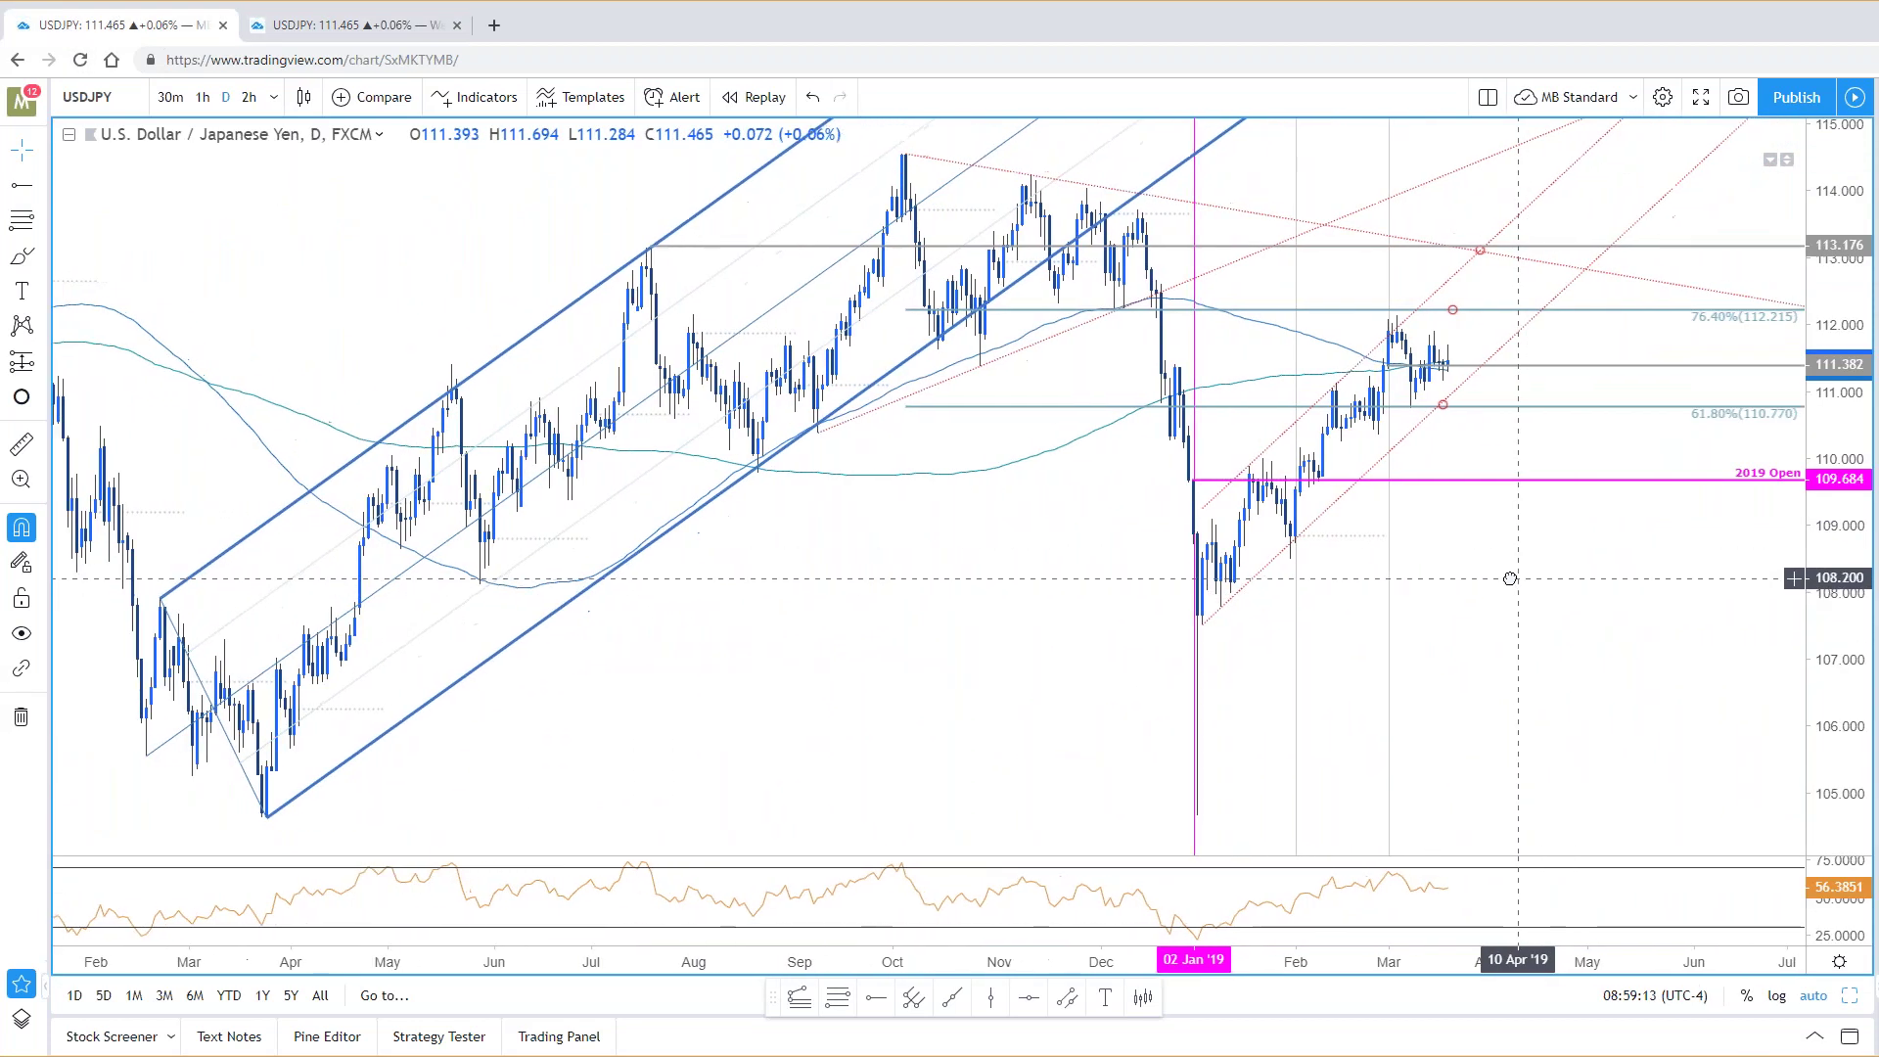
{"action": "scroll", "coordinate": [1509, 578], "scroll_direction": "right", "scroll_amount": 2}
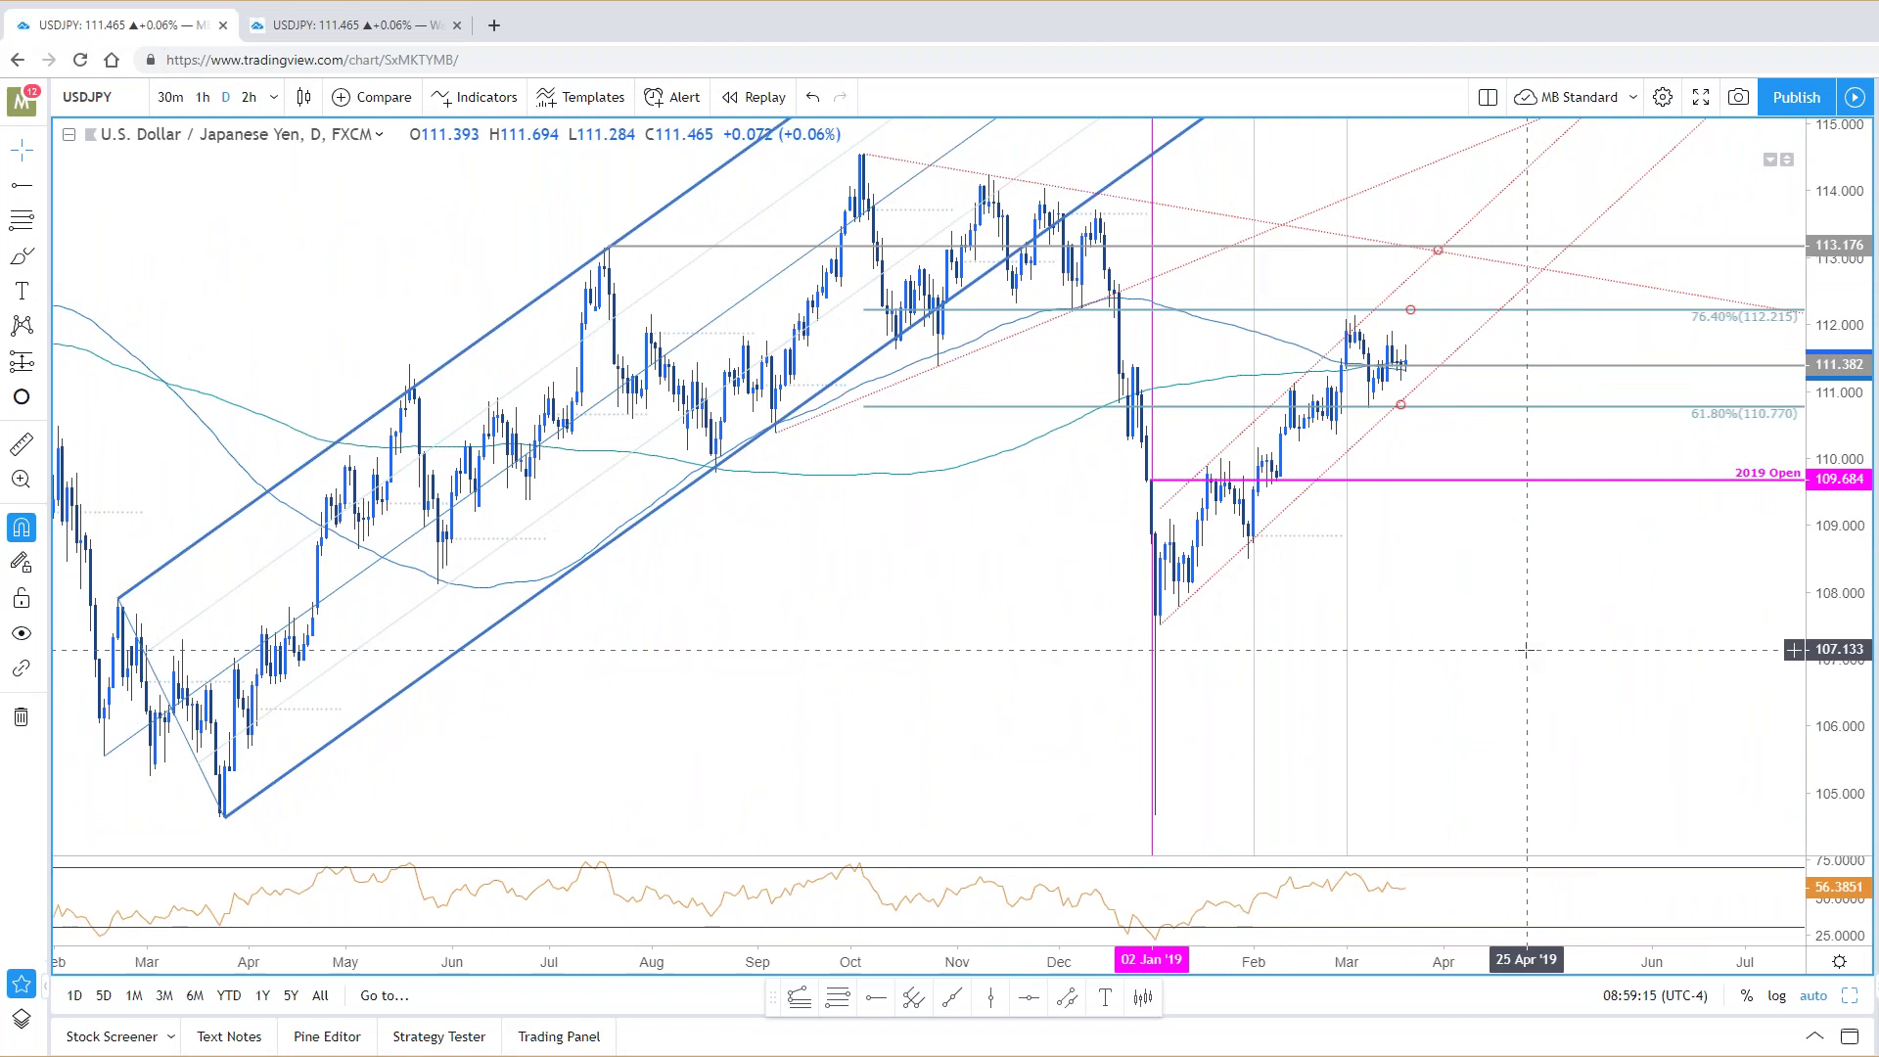
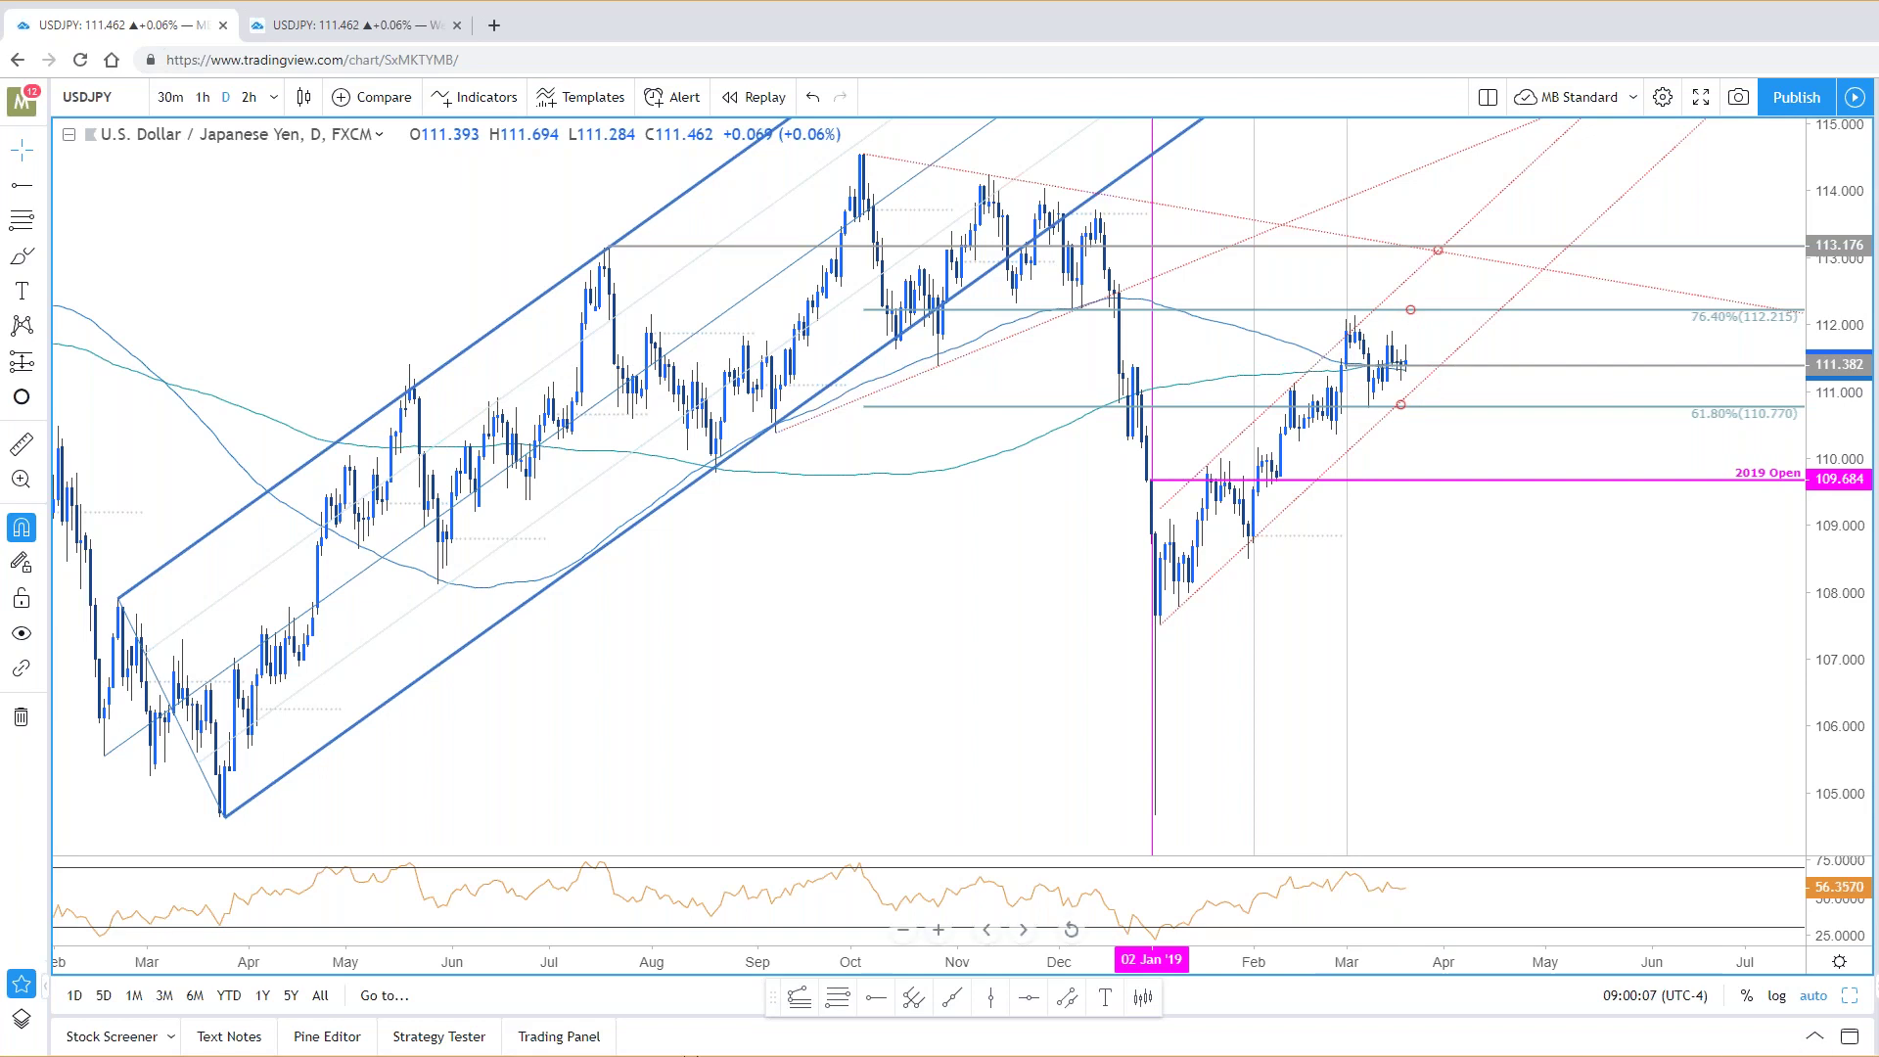
Step: Draw a trend line down from the 05 Mar high on the daily USDJPY chart
{"action": "scroll", "coordinate": [1585, 637], "scroll_direction": "right", "scroll_amount": 3}
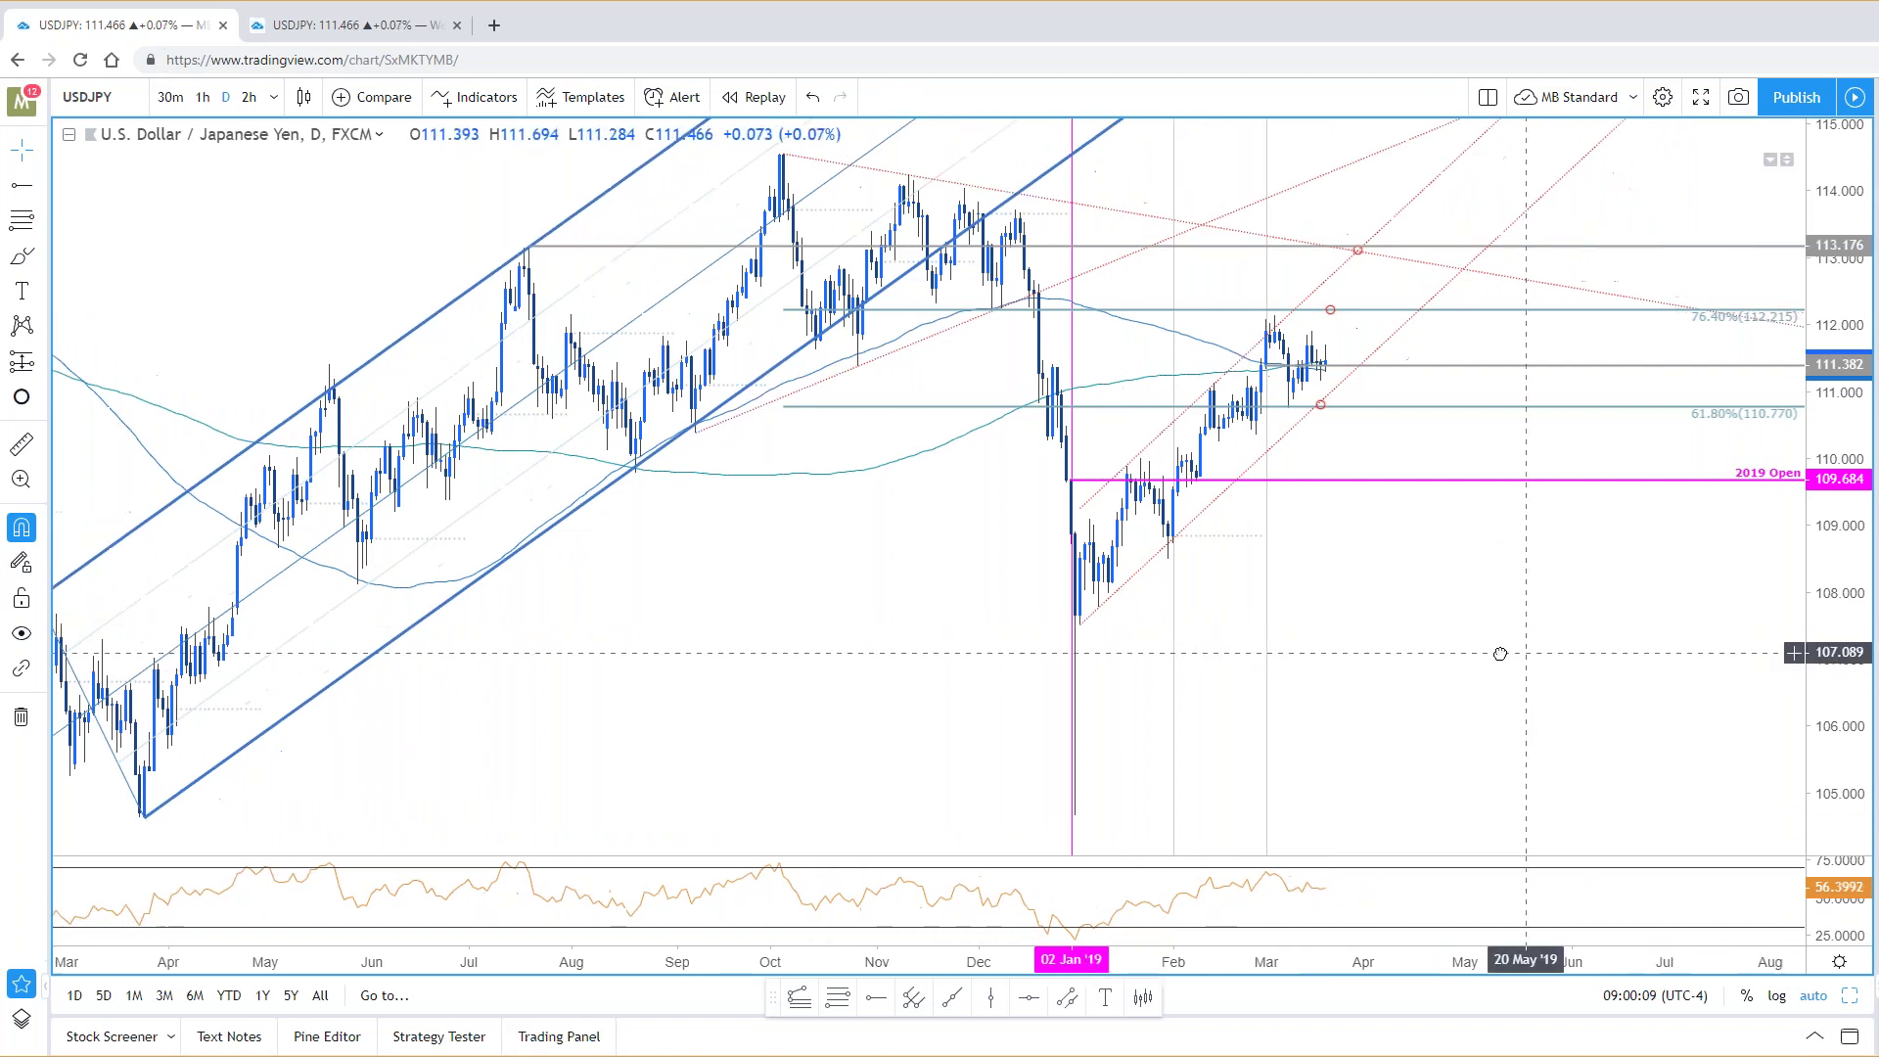
{"action": "scroll", "coordinate": [1411, 565], "scroll_direction": "up", "scroll_amount": 1}
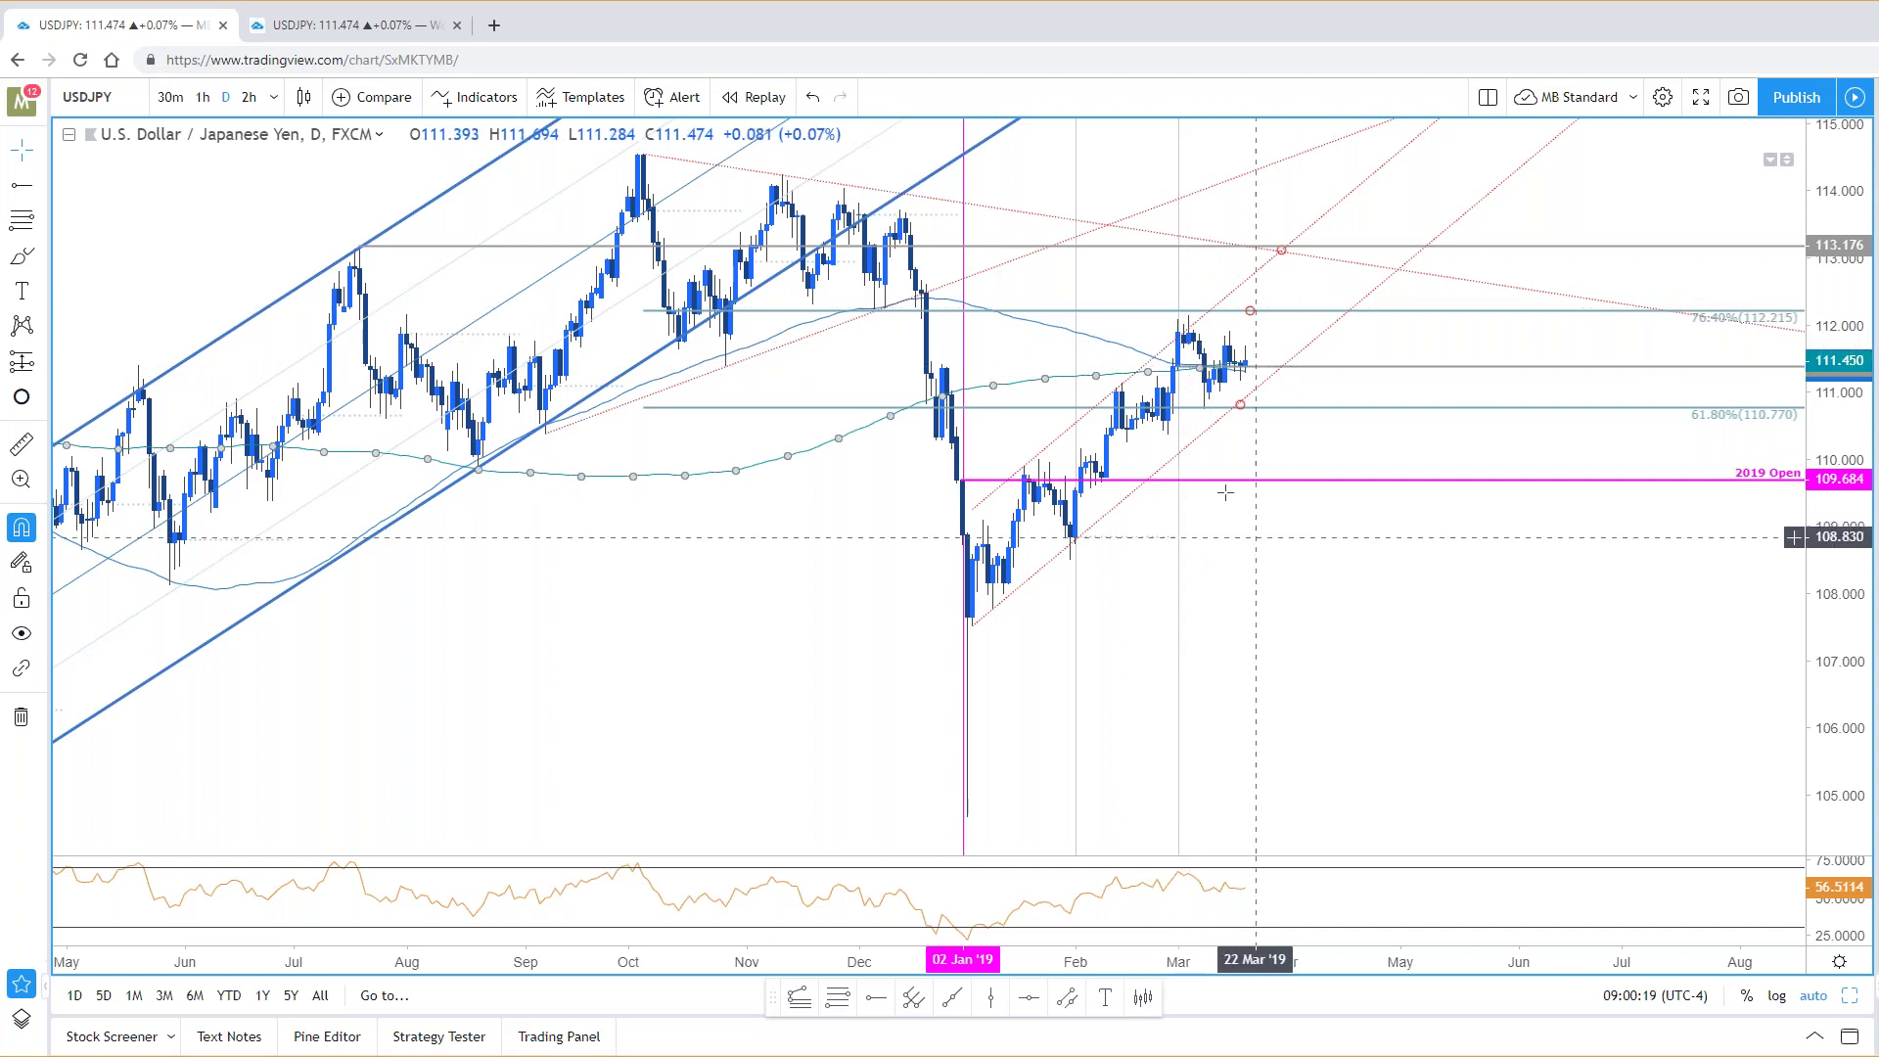
{"action": "key", "text": "alt+t"}
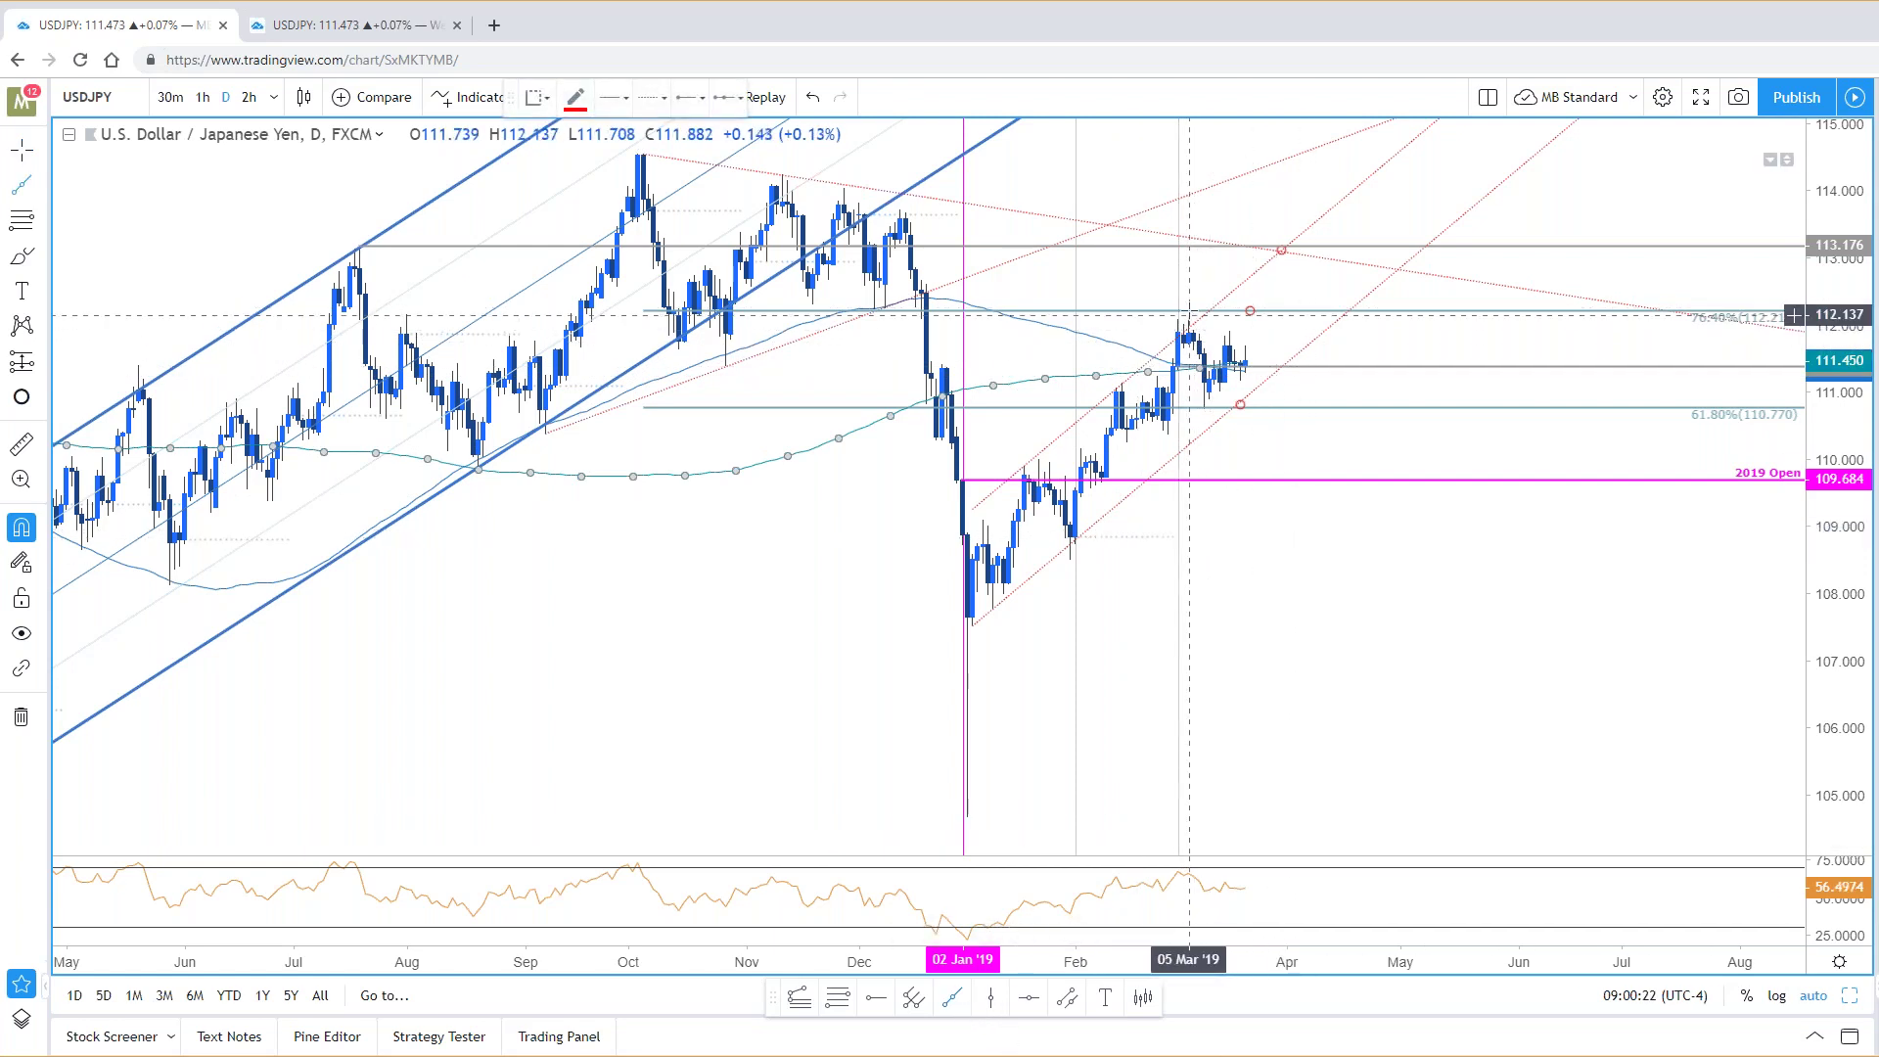
{"action": "left_click_drag", "start_coordinate": [1190, 314], "coordinate": [1229, 331]}
Step: Cancel an unfinished second trend line and return to the two-chart layout
{"action": "key", "text": "alt+t"}
{"action": "left_click", "coordinate": [1167, 433]}
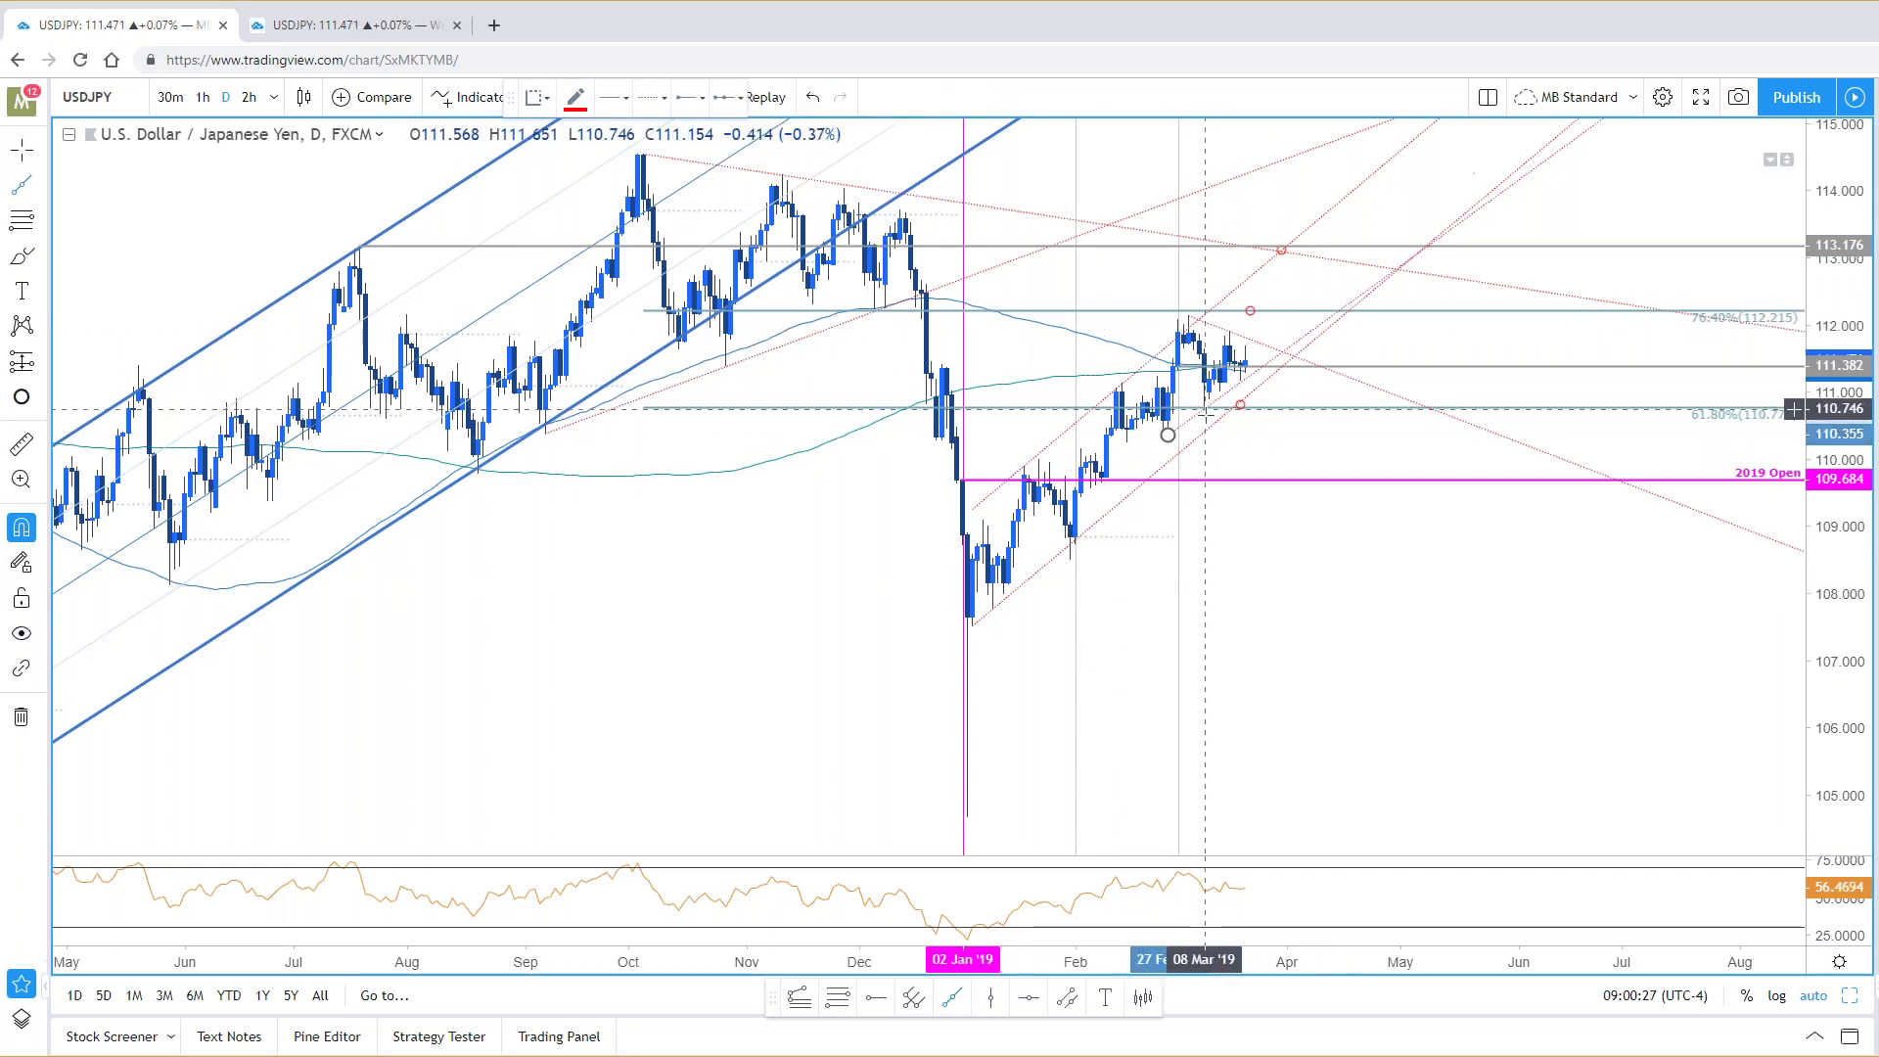
{"action": "key", "text": "Escape"}
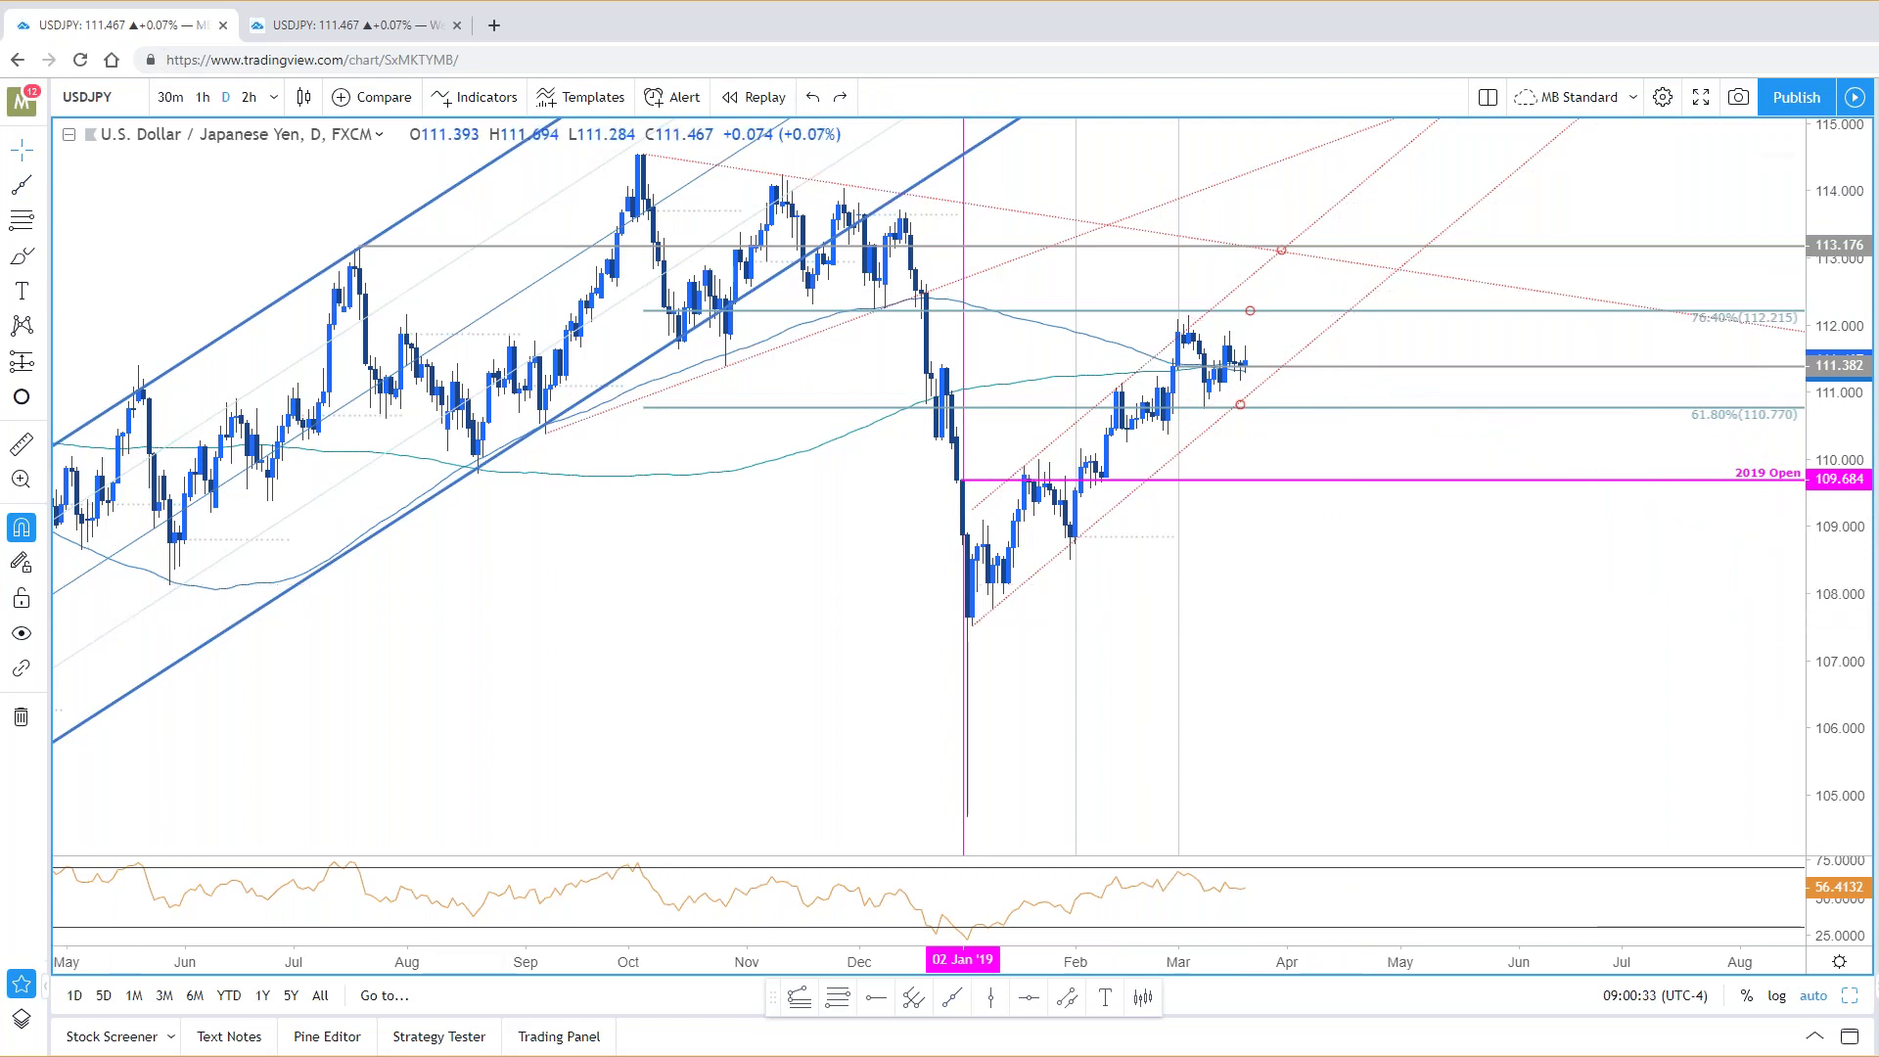
{"action": "left_click", "coordinate": [1850, 996]}
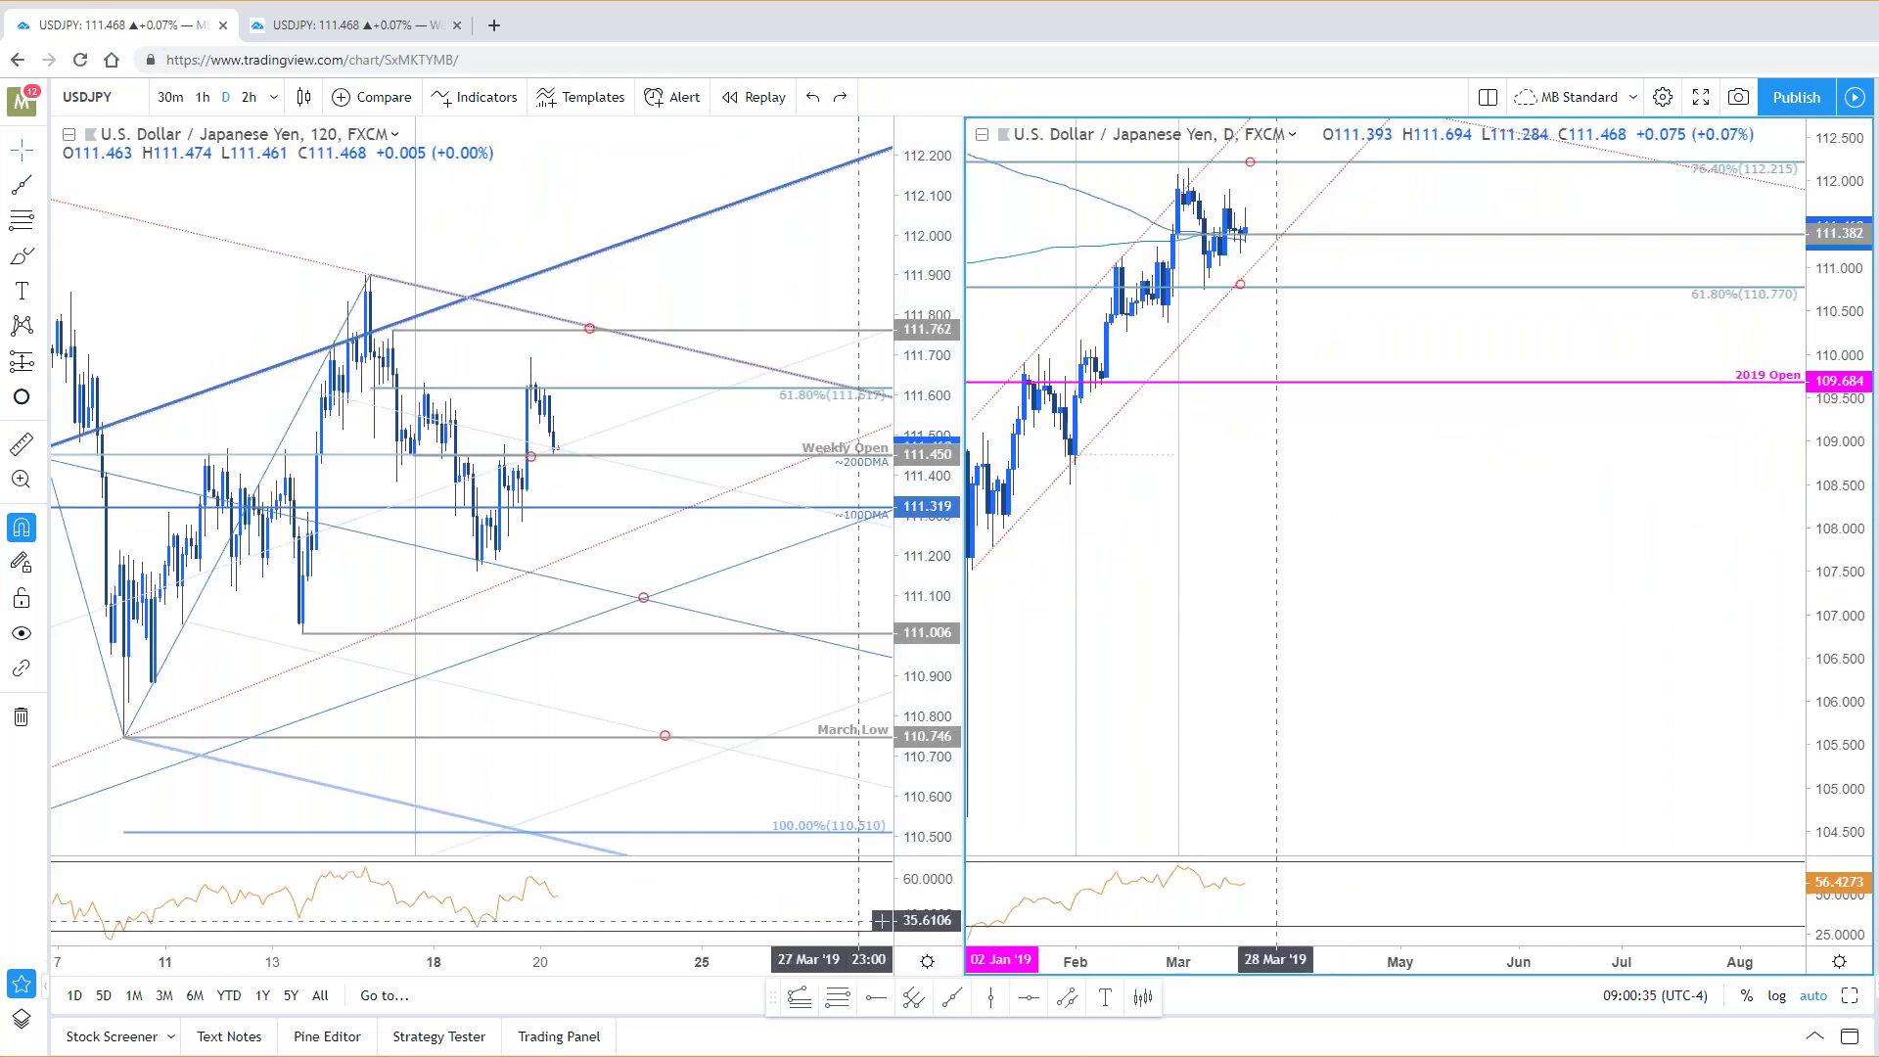
Step: Maximize the 2-hour USDJPY chart and zoom in on its March price action
{"action": "left_click", "coordinate": [1851, 999]}
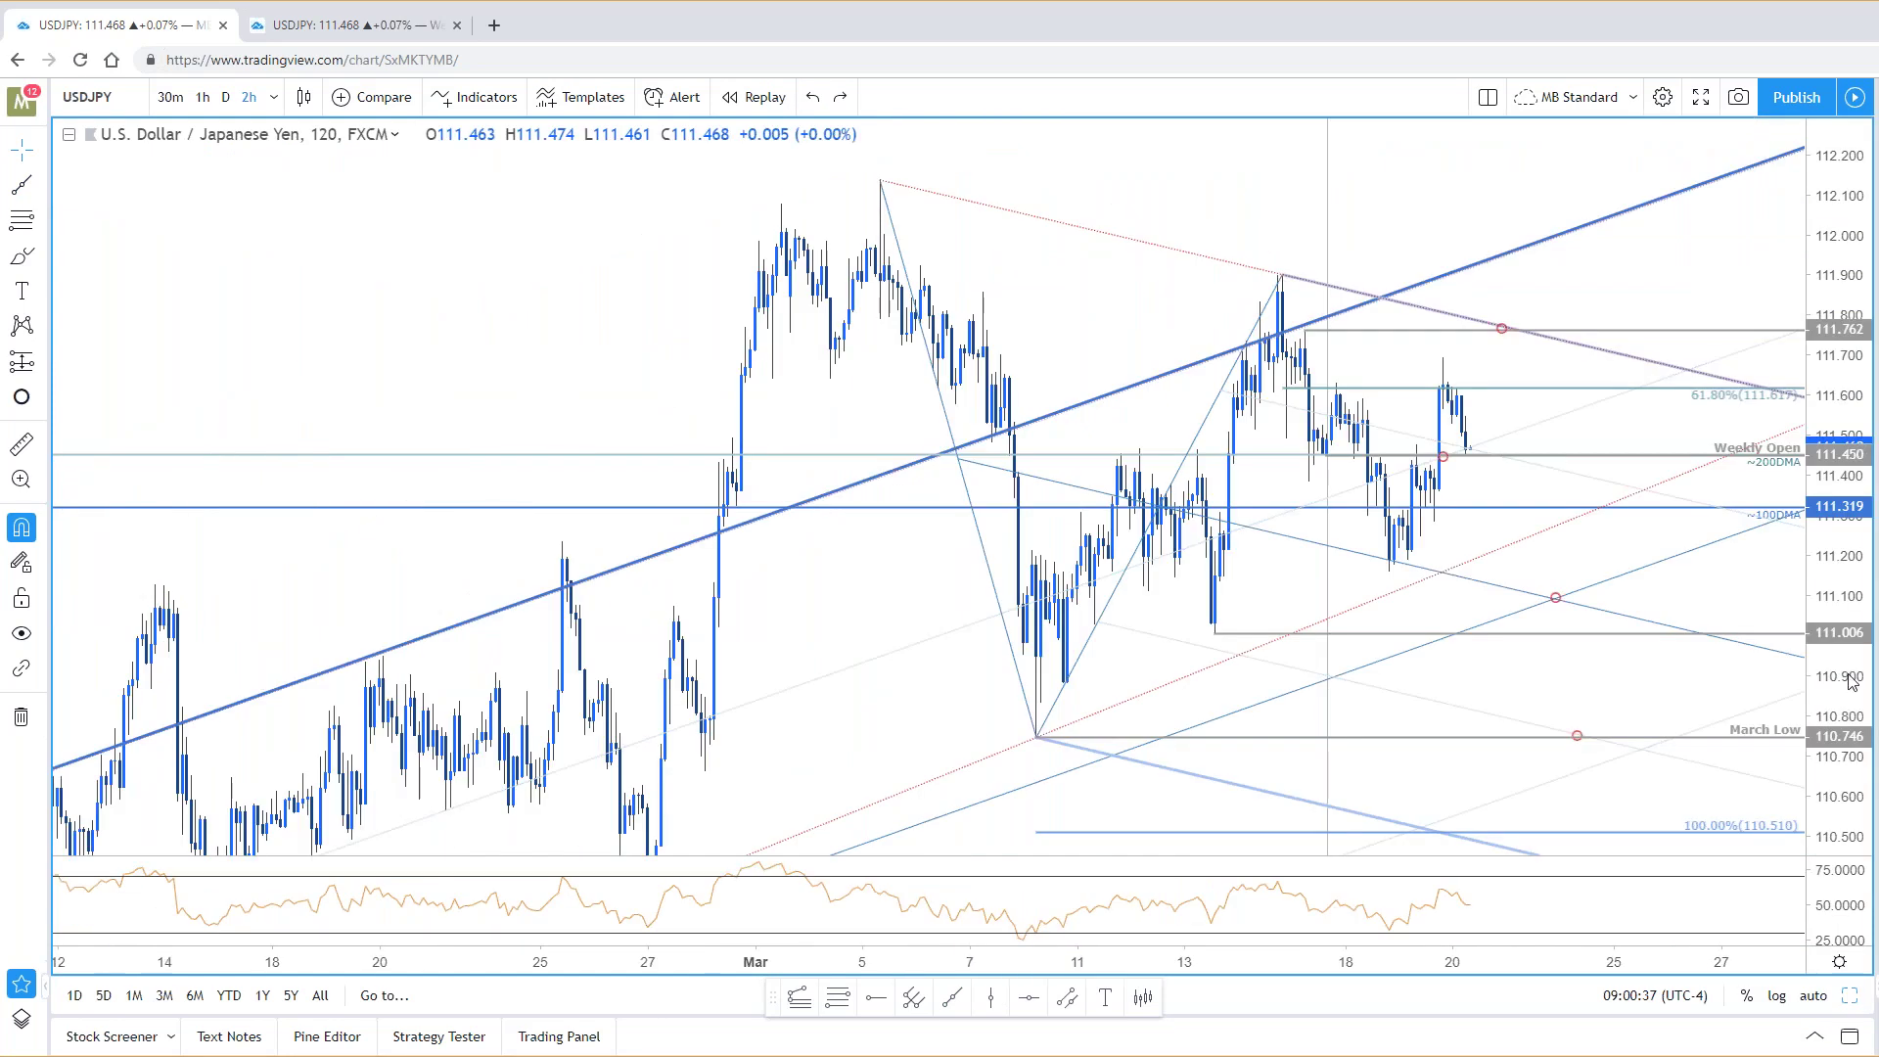
{"action": "scroll", "coordinate": [1444, 239], "scroll_direction": "left", "scroll_amount": 5}
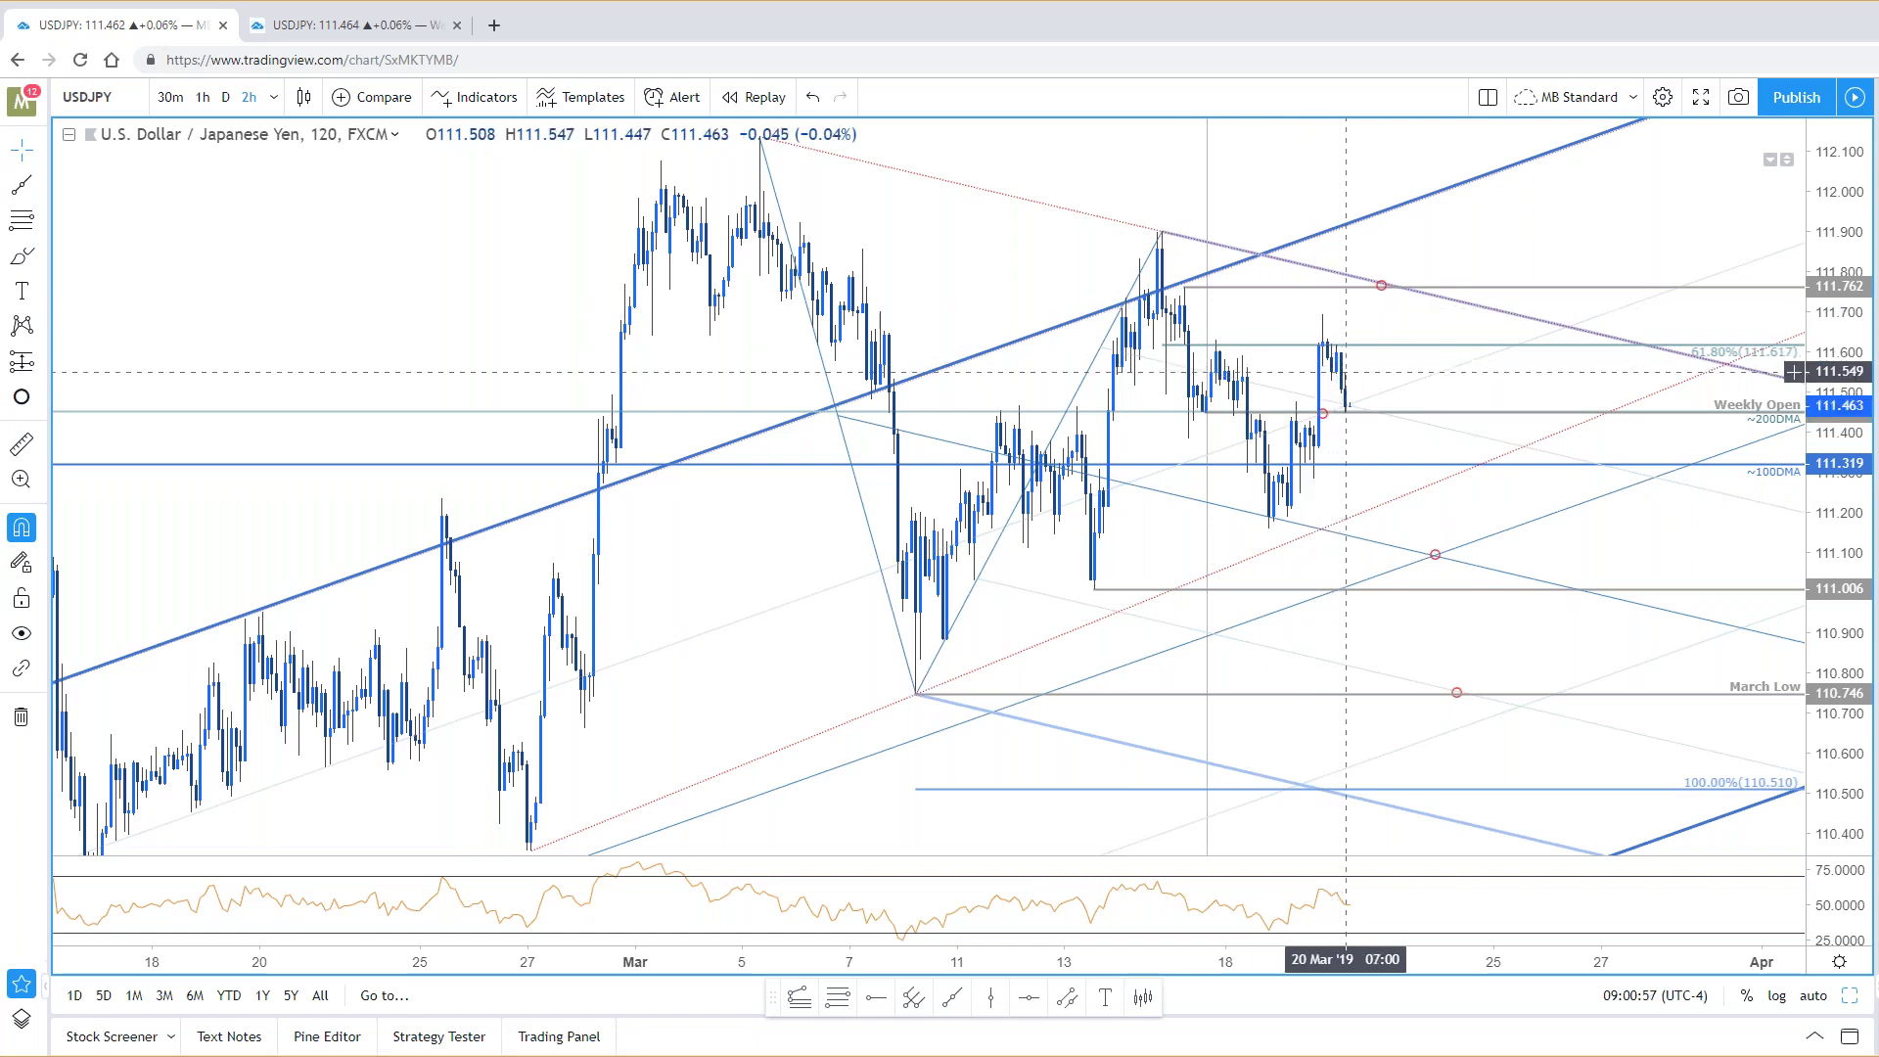
{"action": "scroll", "coordinate": [1334, 416], "scroll_direction": "up", "scroll_amount": 1}
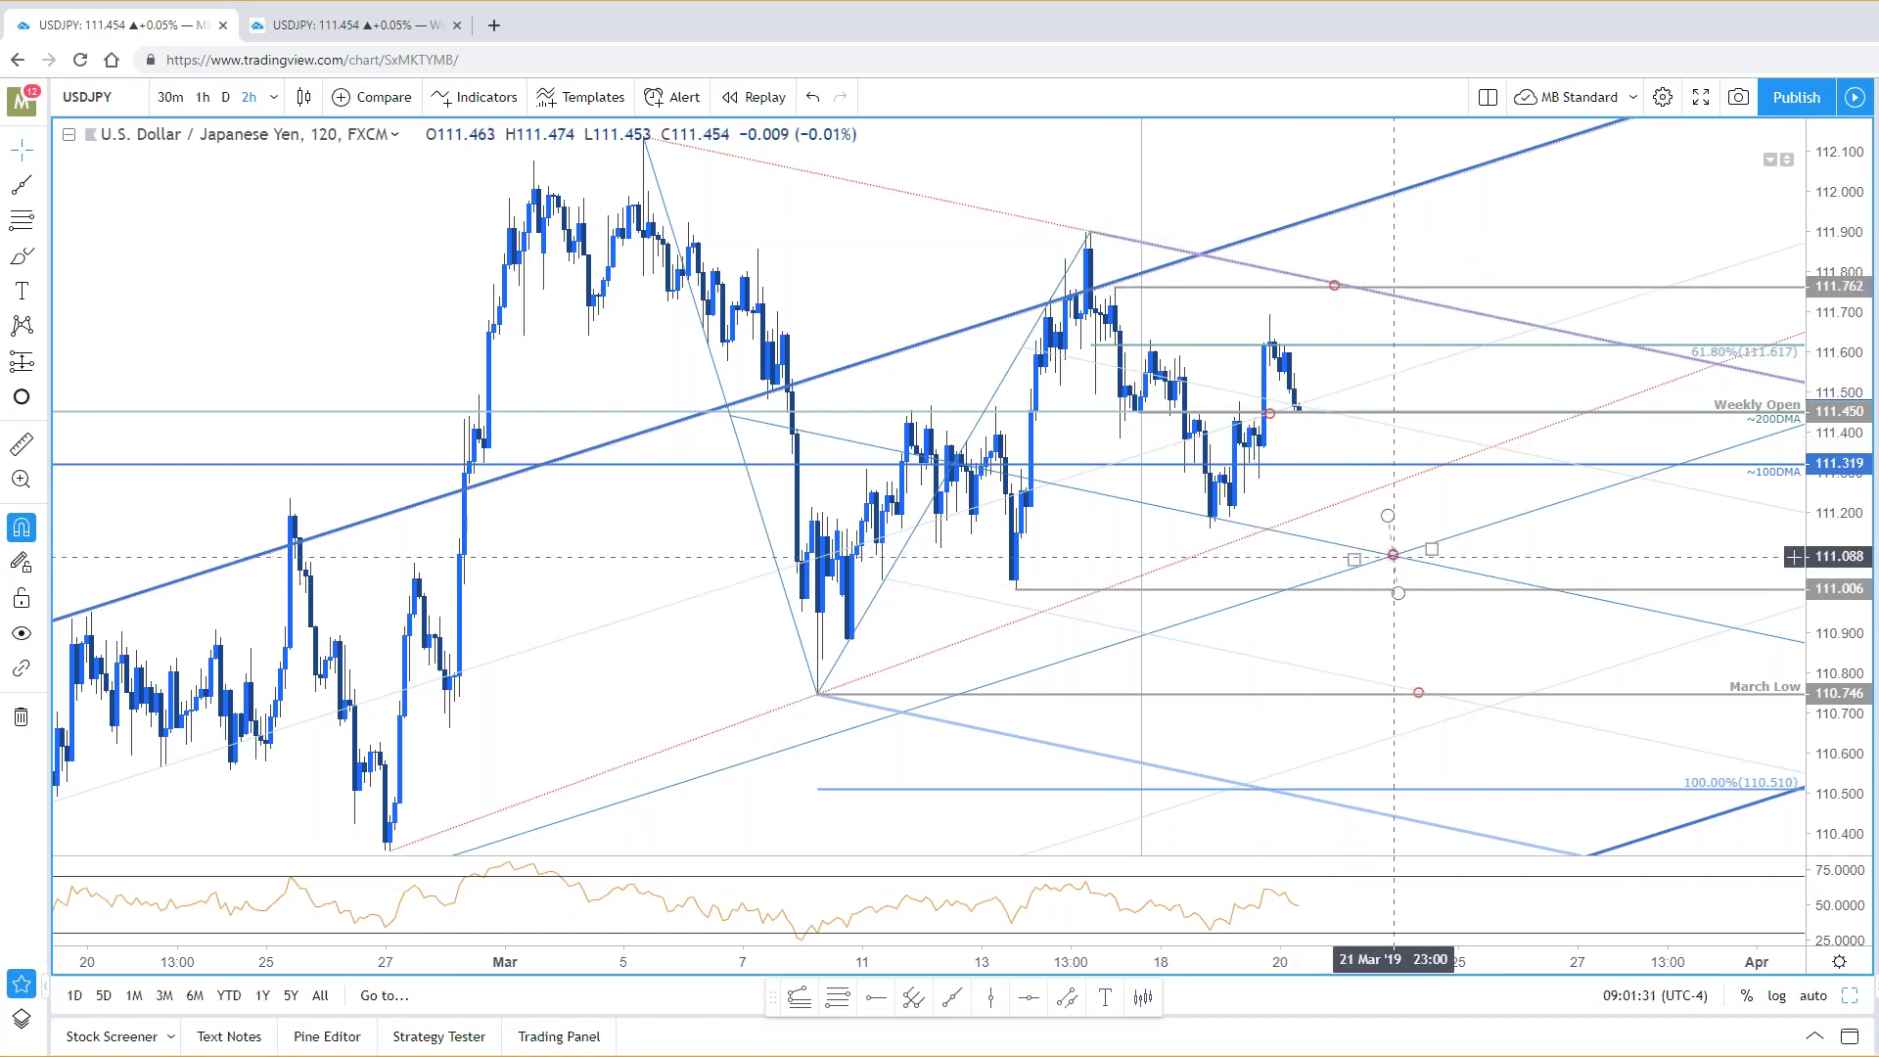
{"action": "scroll", "coordinate": [1375, 348], "scroll_direction": "down", "scroll_amount": 2}
Step: Rescale the 2-hour USDJPY price axis and pan the chart, then bring SB Trade Desk forward
{"action": "left_click_drag", "start_coordinate": [1293, 202], "coordinate": [1308, 247]}
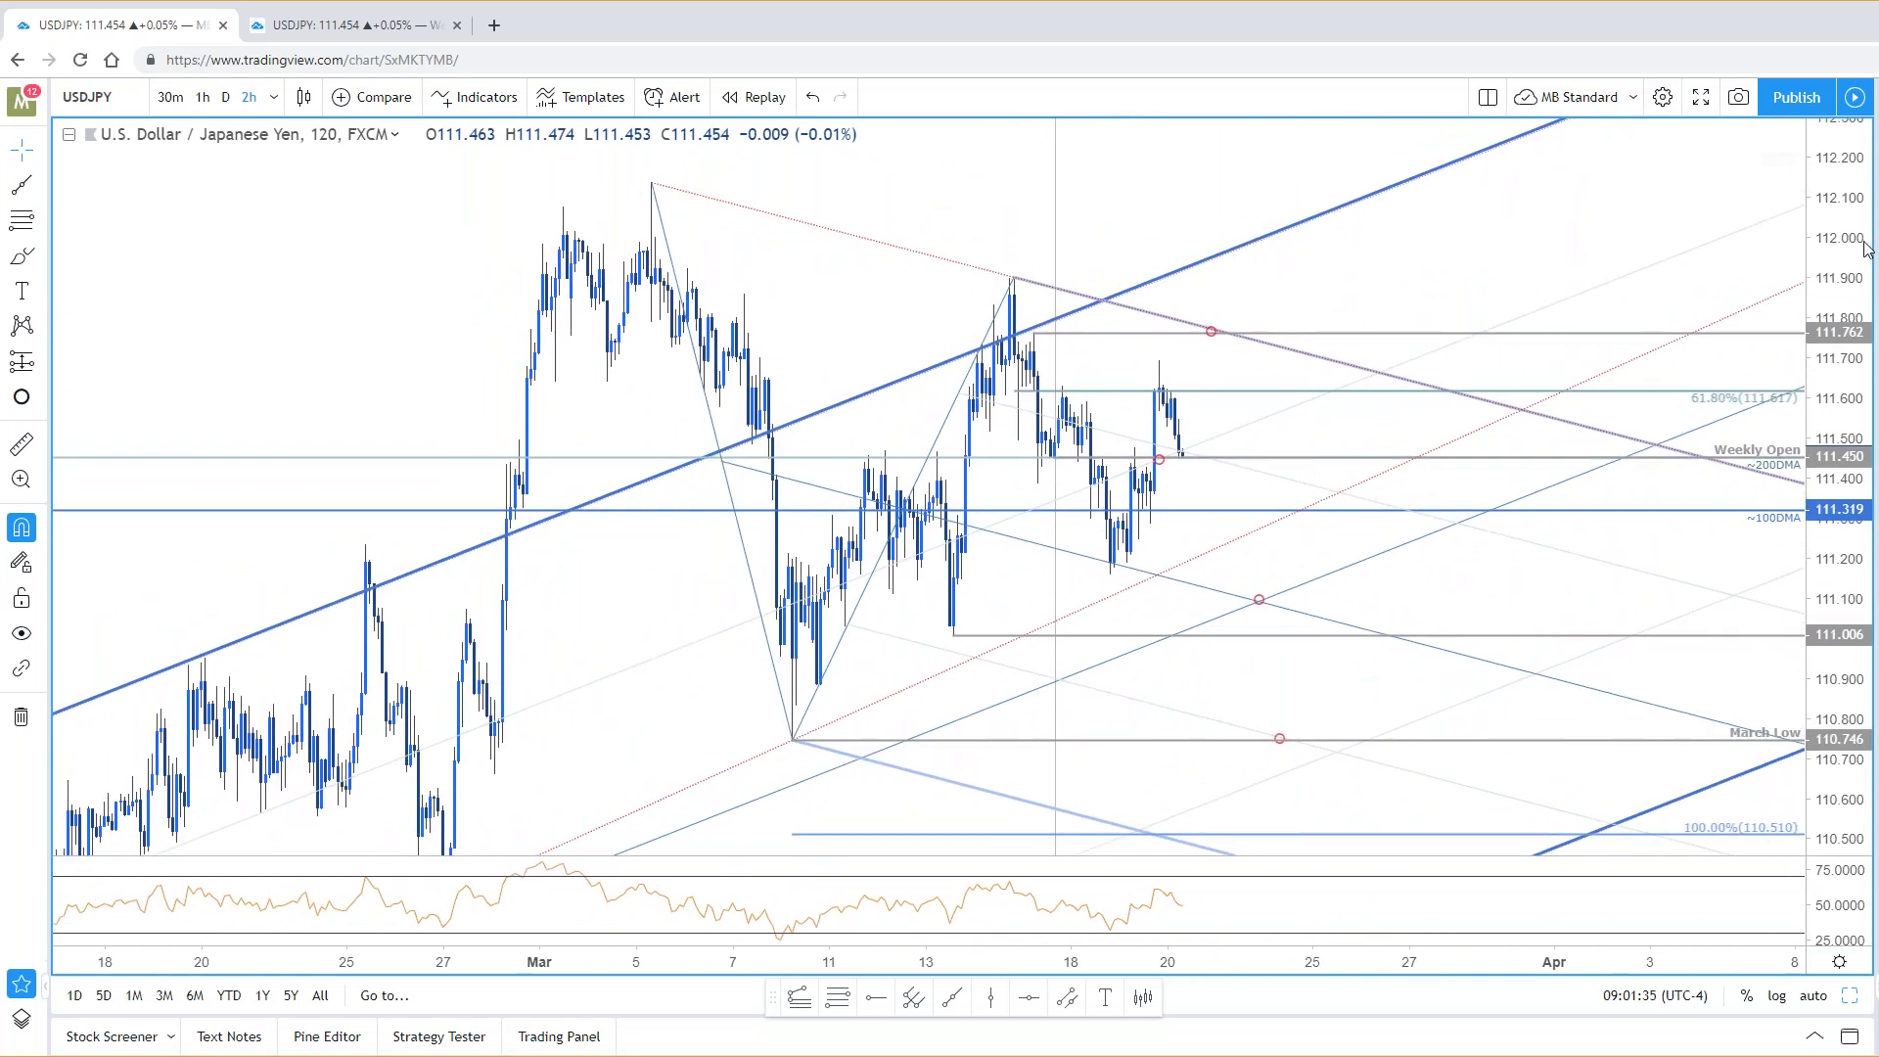
{"action": "left_click_drag", "start_coordinate": [1856, 335], "coordinate": [1854, 411]}
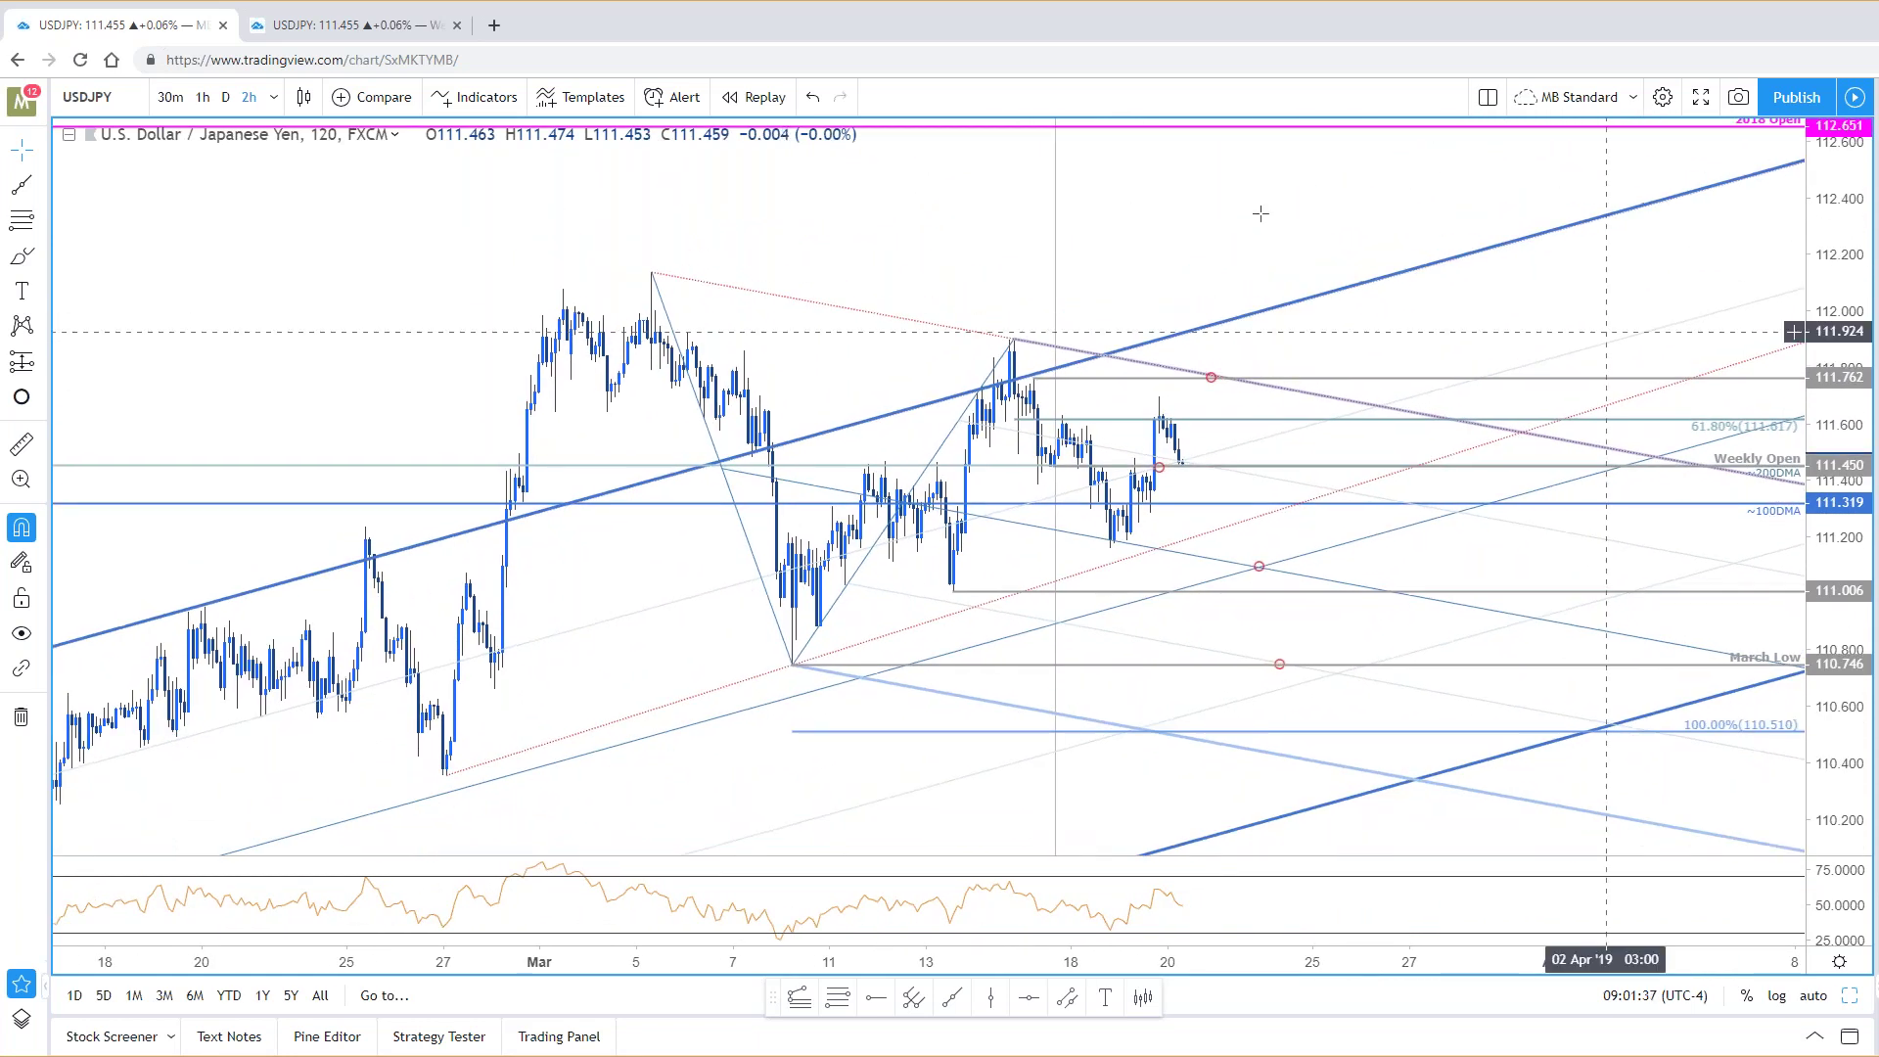
{"action": "left_click_drag", "start_coordinate": [1365, 325], "coordinate": [1501, 398]}
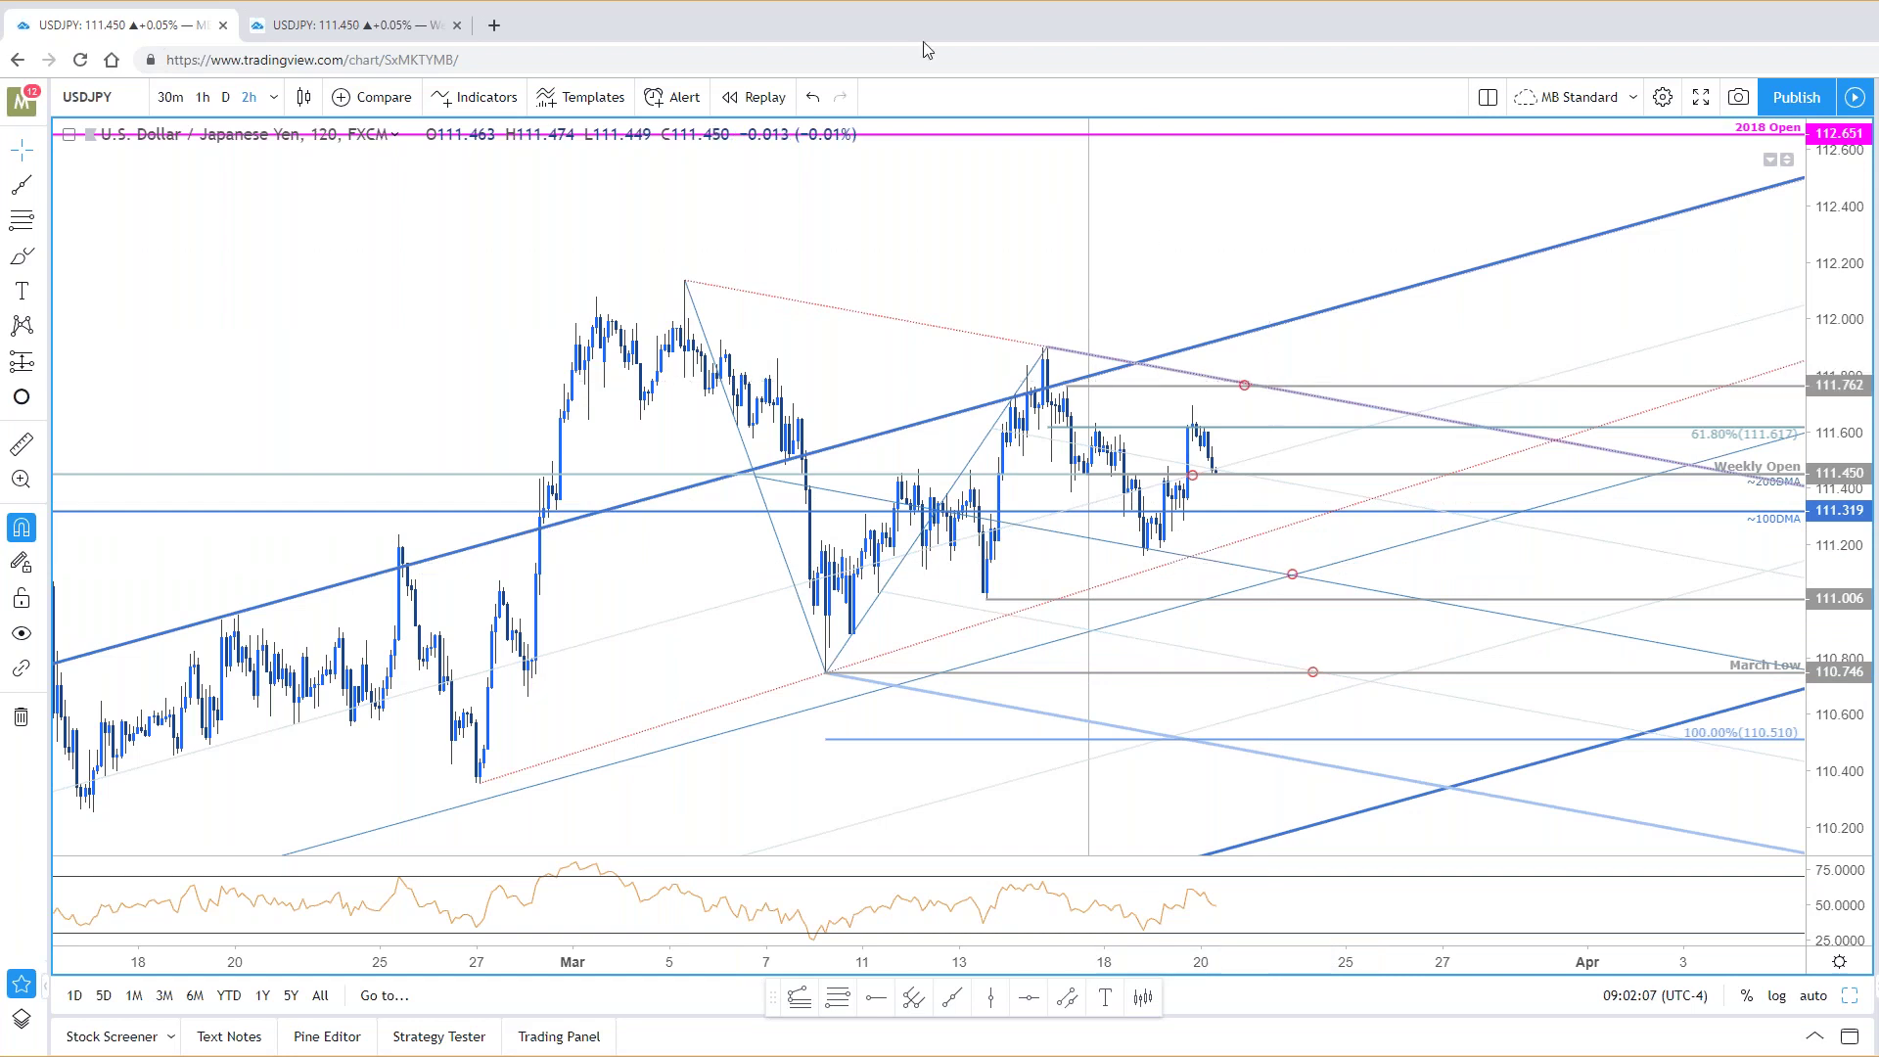
{"action": "left_click_drag", "start_coordinate": [1213, 218], "coordinate": [1219, 179]}
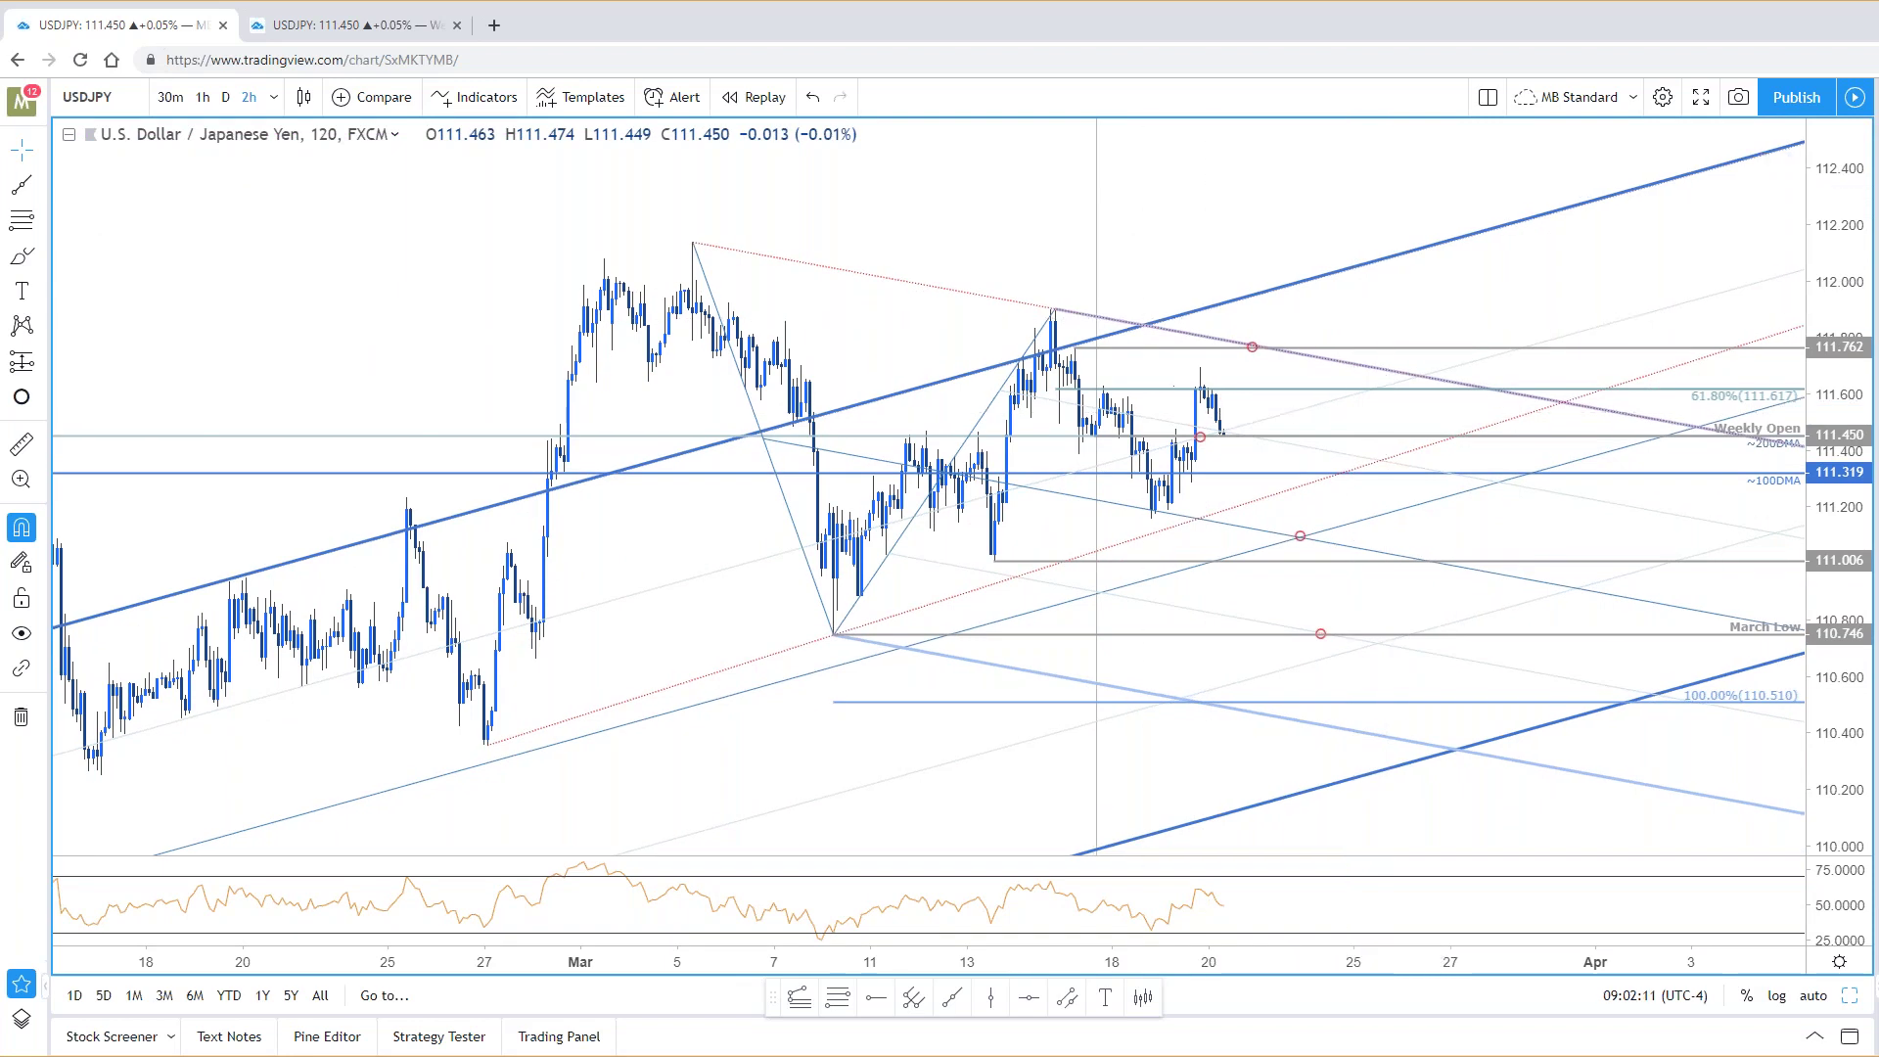
{"action": "left_click_drag", "start_coordinate": [1857, 578], "coordinate": [1798, 496]}
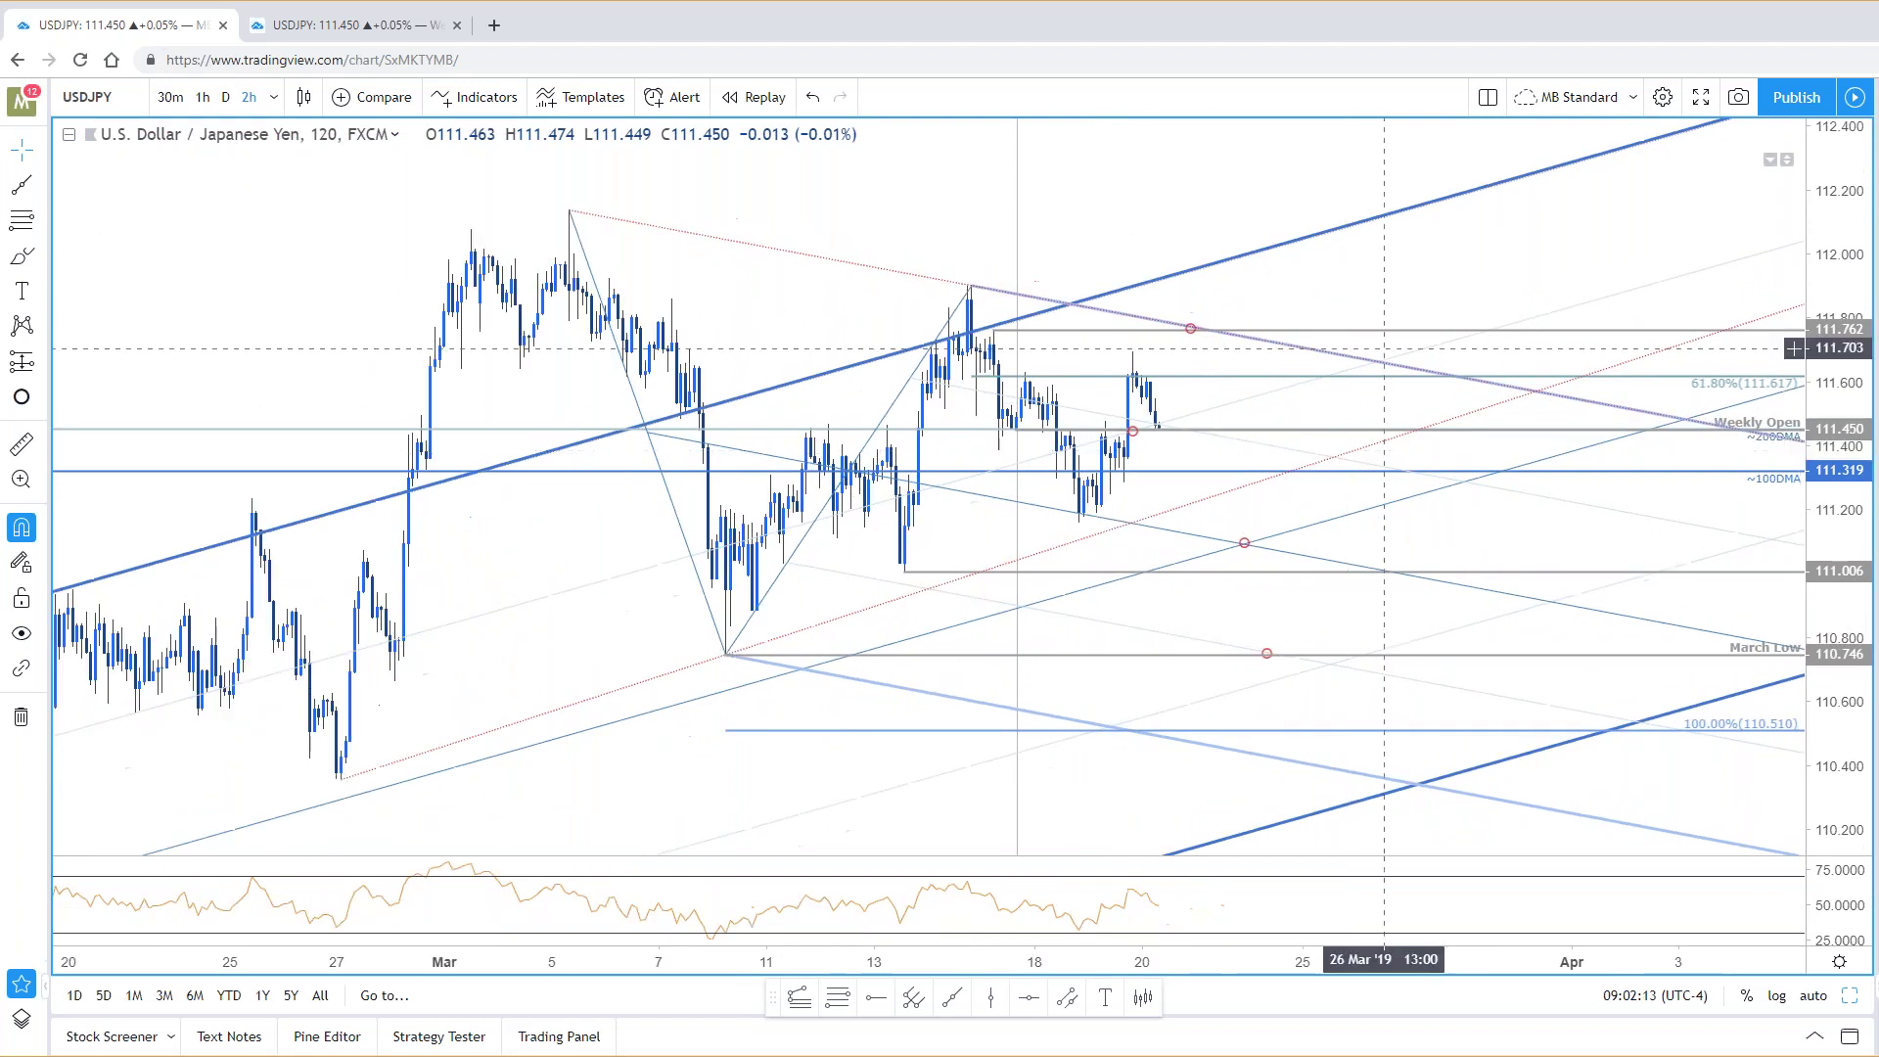
{"action": "scroll", "coordinate": [1439, 279], "scroll_direction": "up", "scroll_amount": 2}
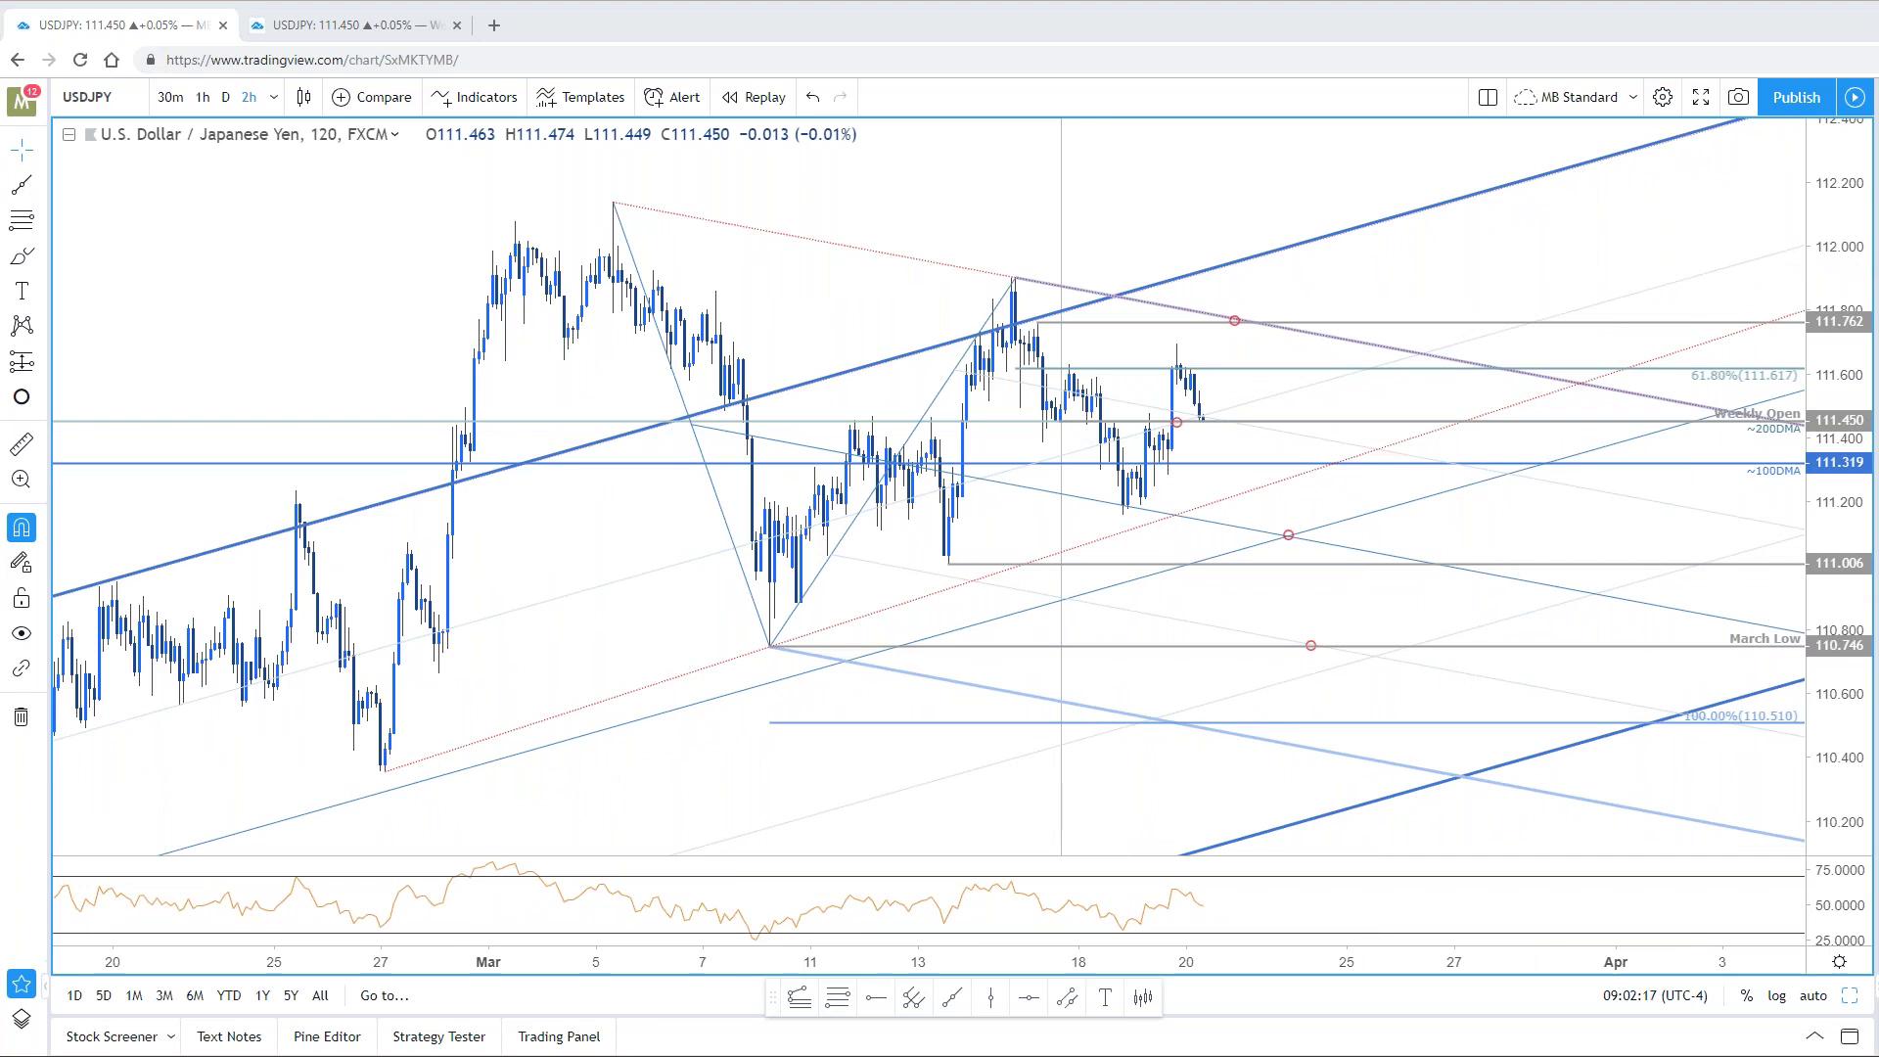
{"action": "key", "text": "alt+Tab"}
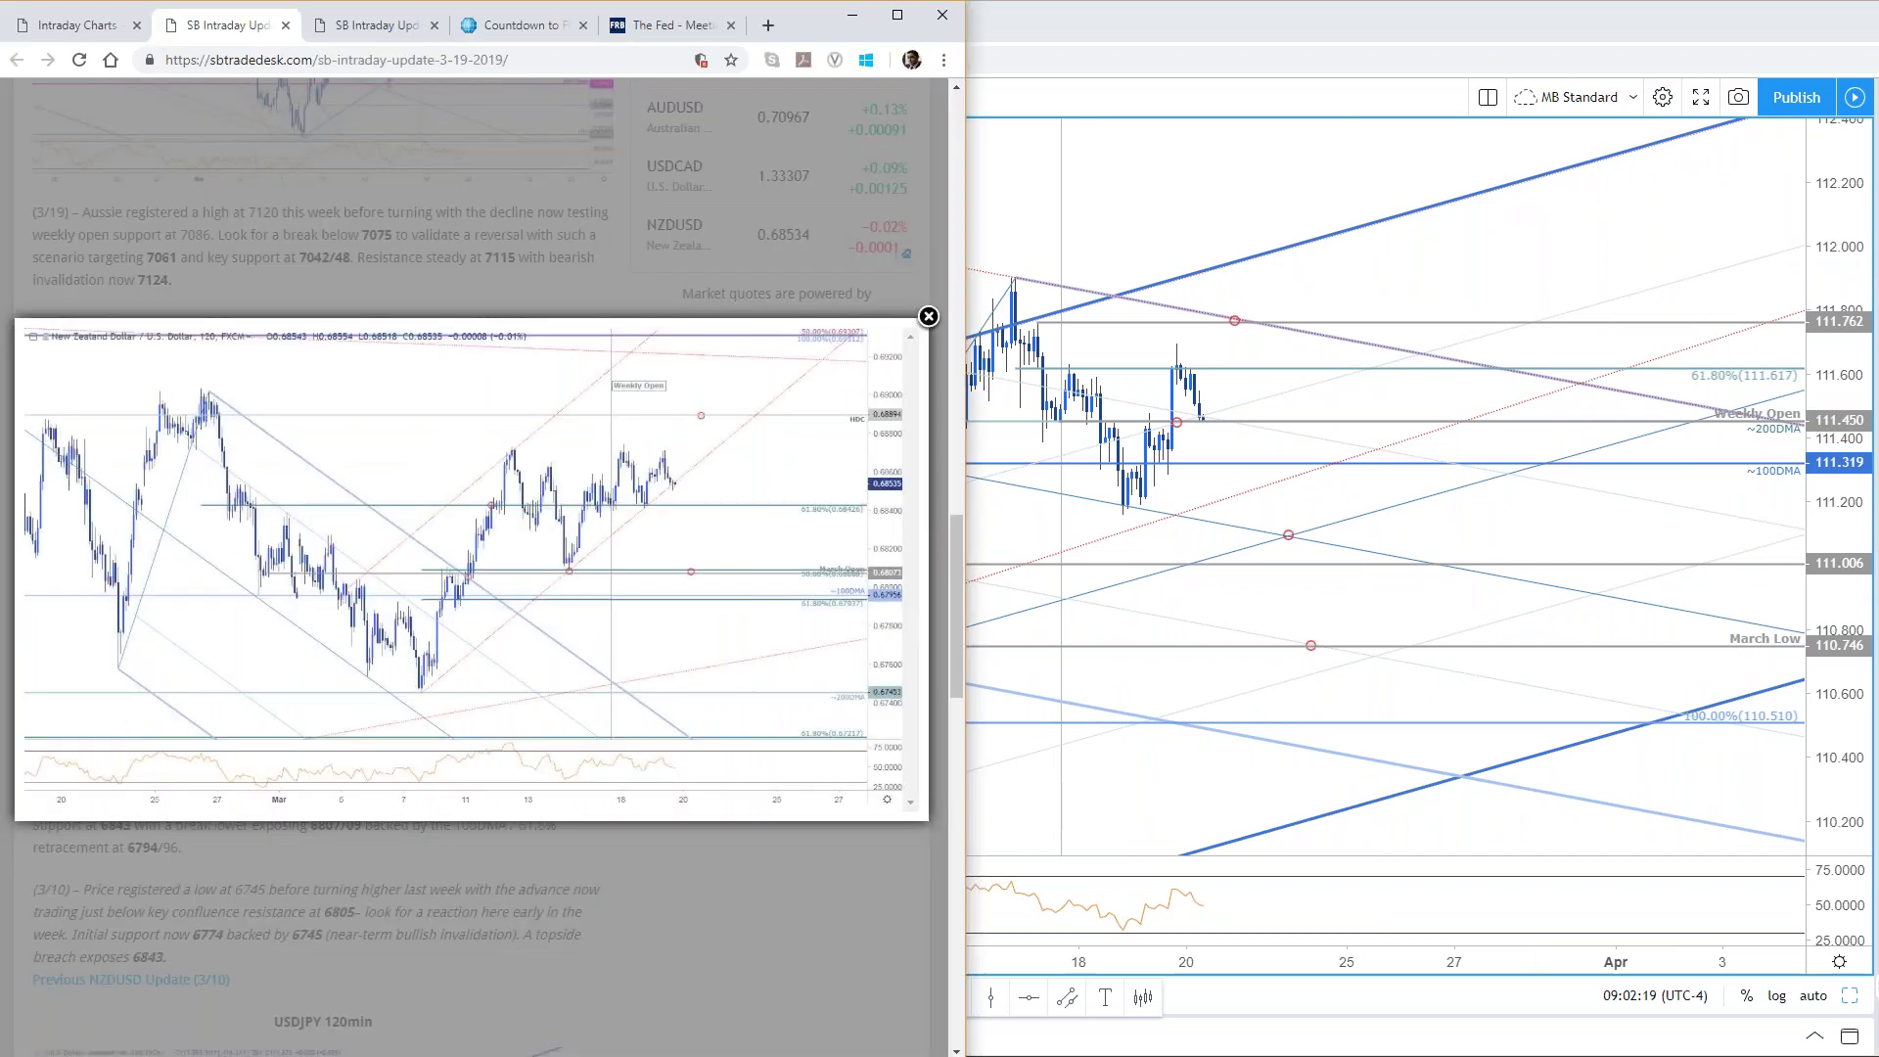
Step: Swap the NZDUSD lightbox for the enlarged USDJPY 120min image, then return to TradingView
{"action": "left_click", "coordinate": [926, 317]}
{"action": "scroll", "coordinate": [738, 520], "scroll_direction": "down", "scroll_amount": 8}
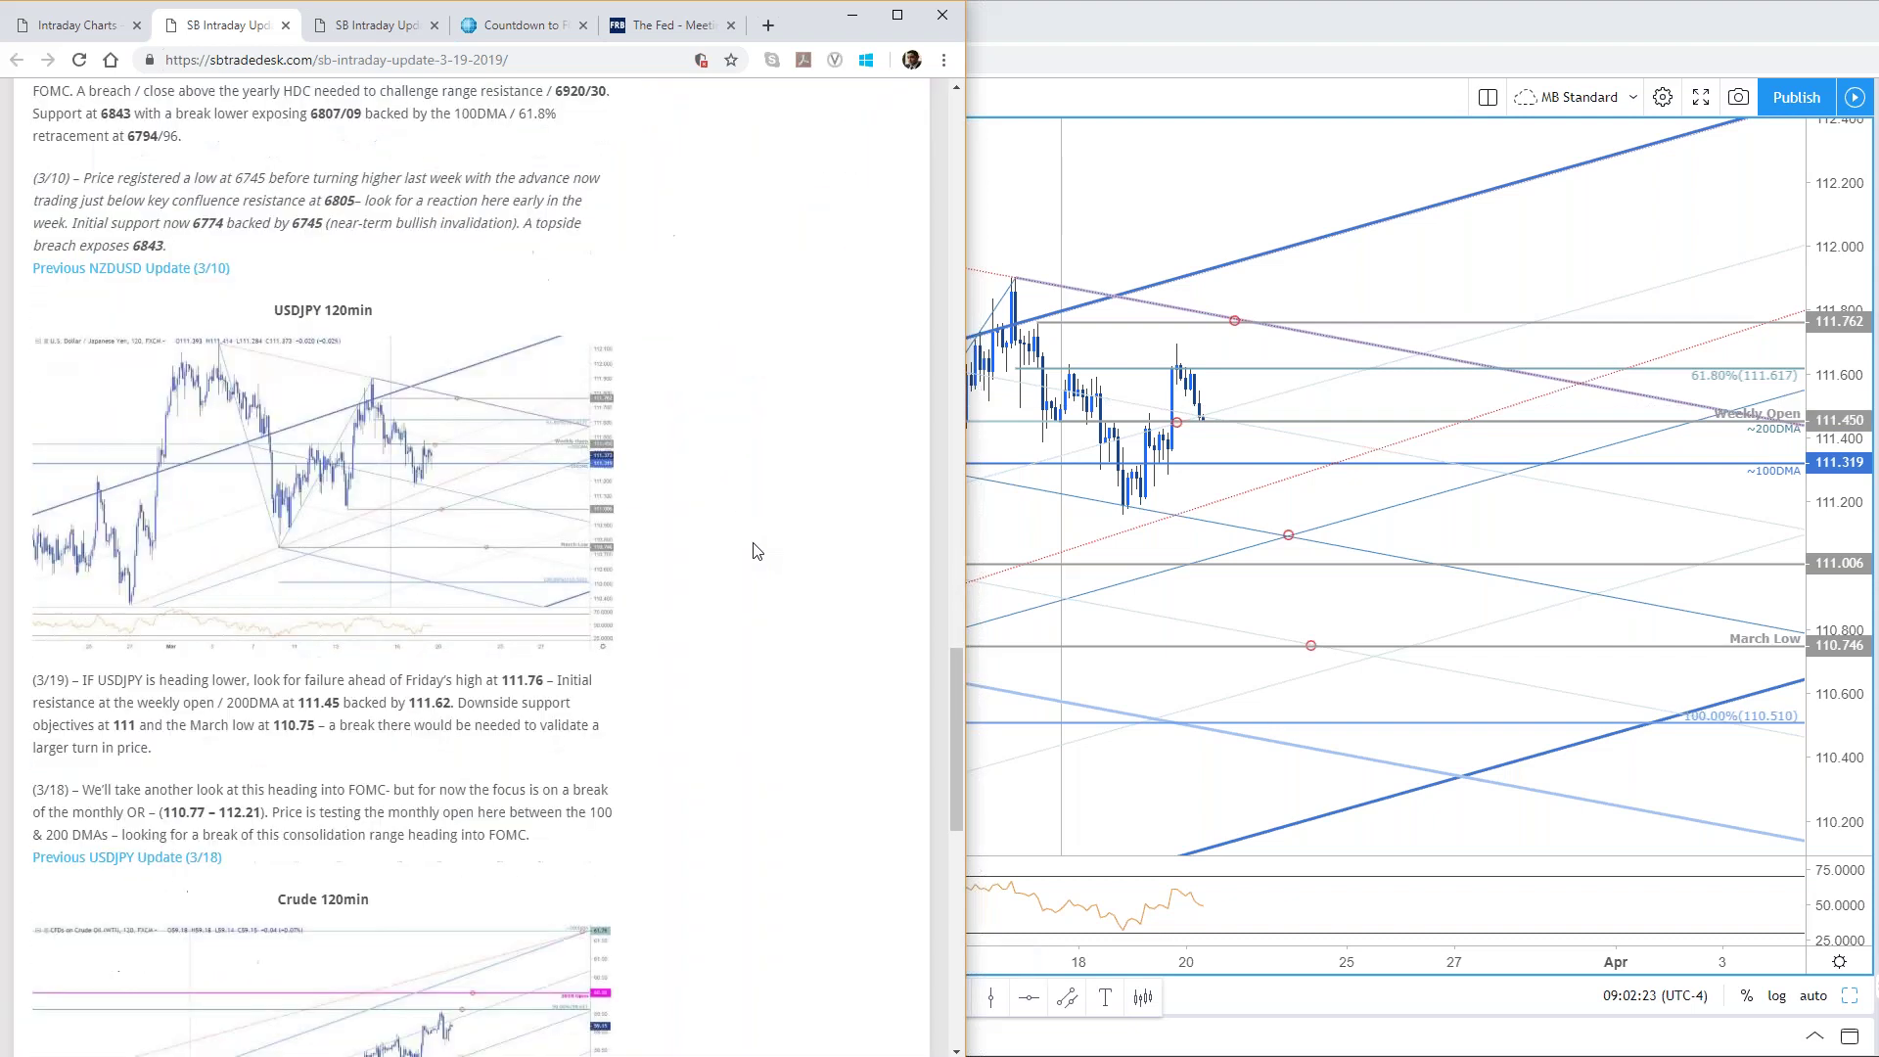
{"action": "left_click", "coordinate": [538, 528]}
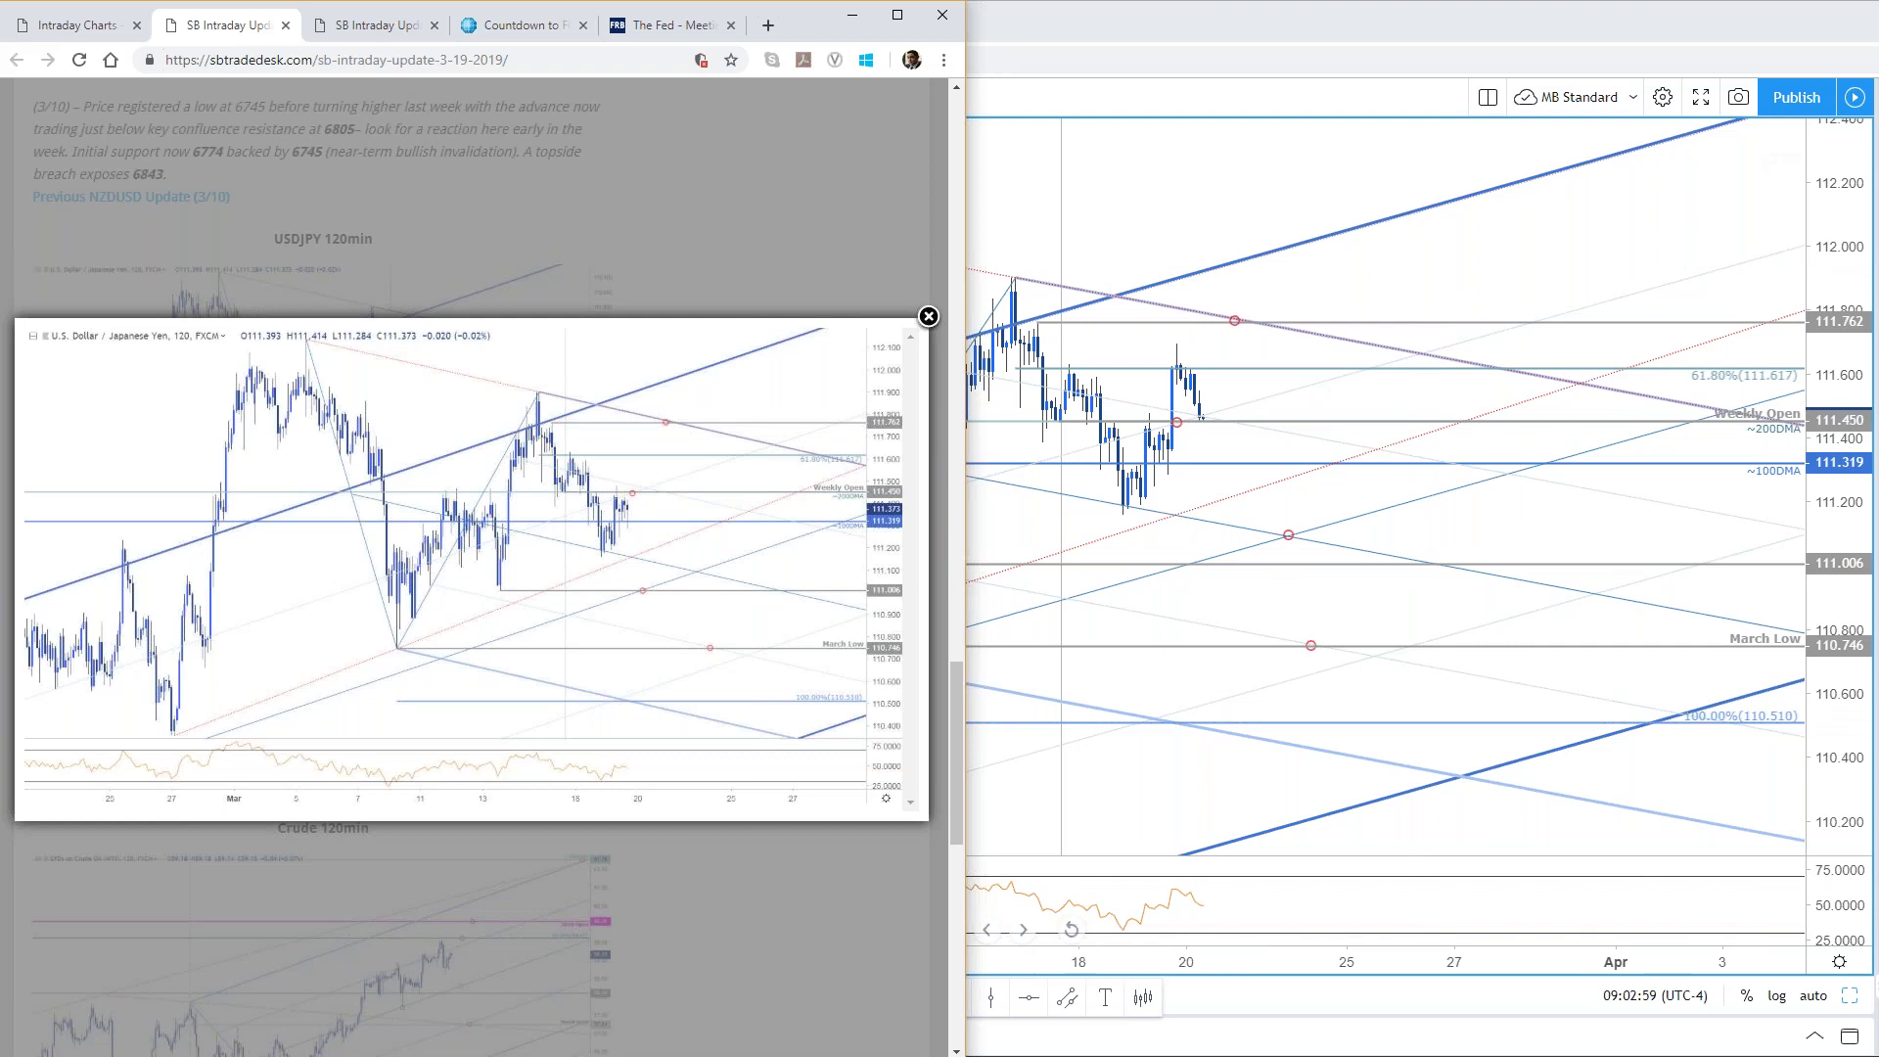
{"action": "left_click_drag", "start_coordinate": [1597, 252], "coordinate": [1639, 205]}
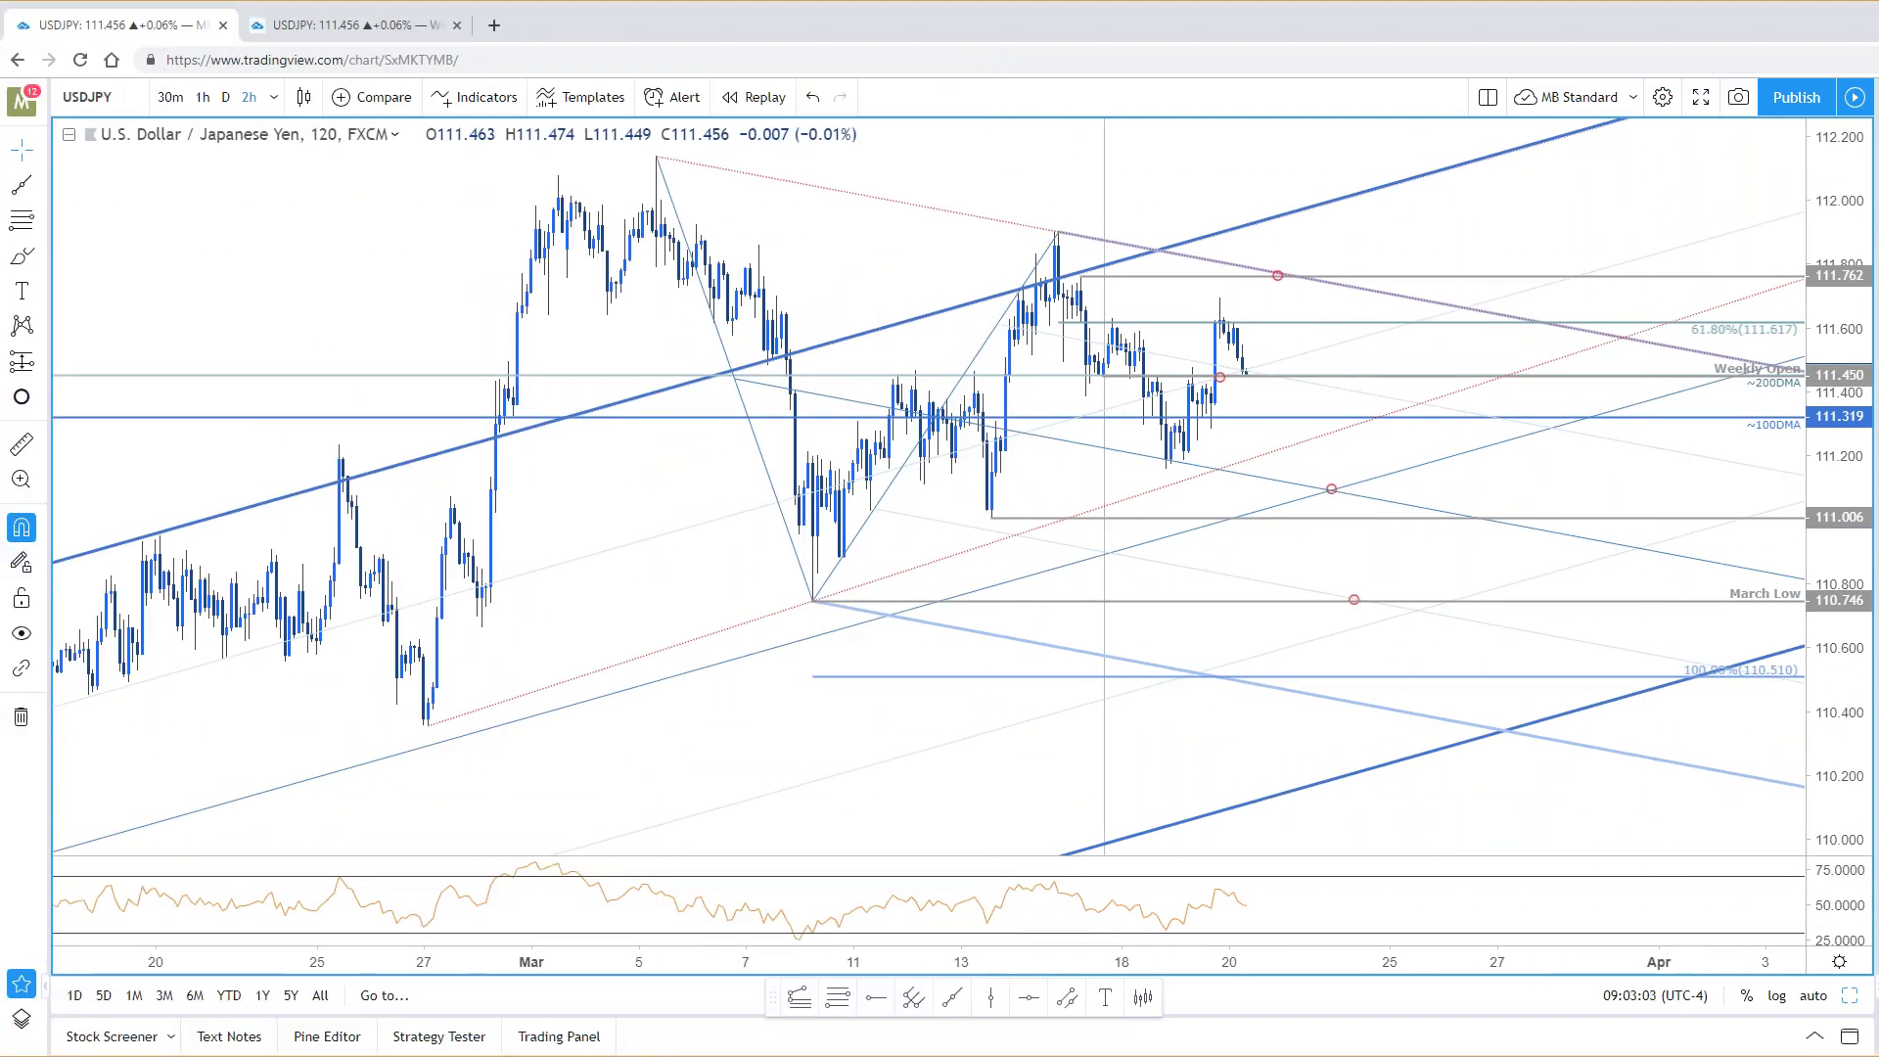
{"action": "key", "text": "space"}
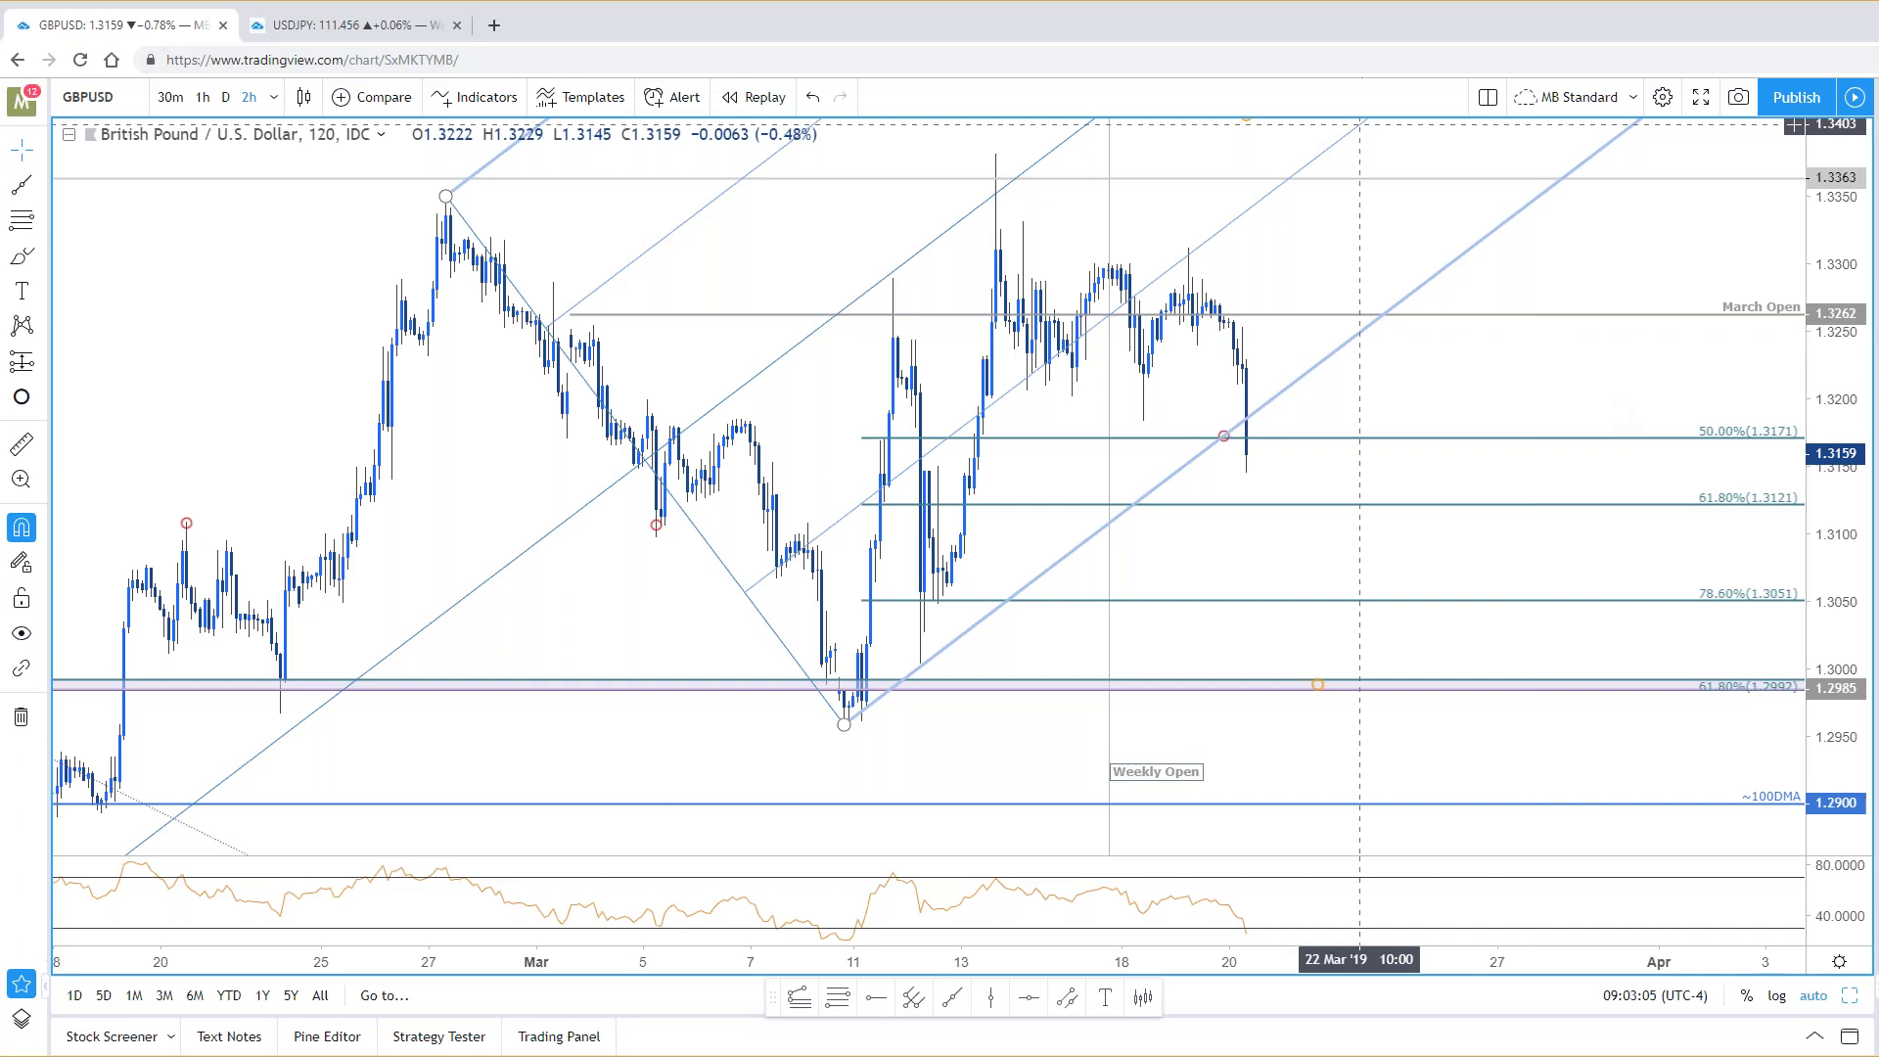
Step: Zoom the GBPUSD 2-hour chart, then bring the SB Trade Desk page back in front
{"action": "scroll", "coordinate": [1672, 207], "scroll_direction": "down", "scroll_amount": 3}
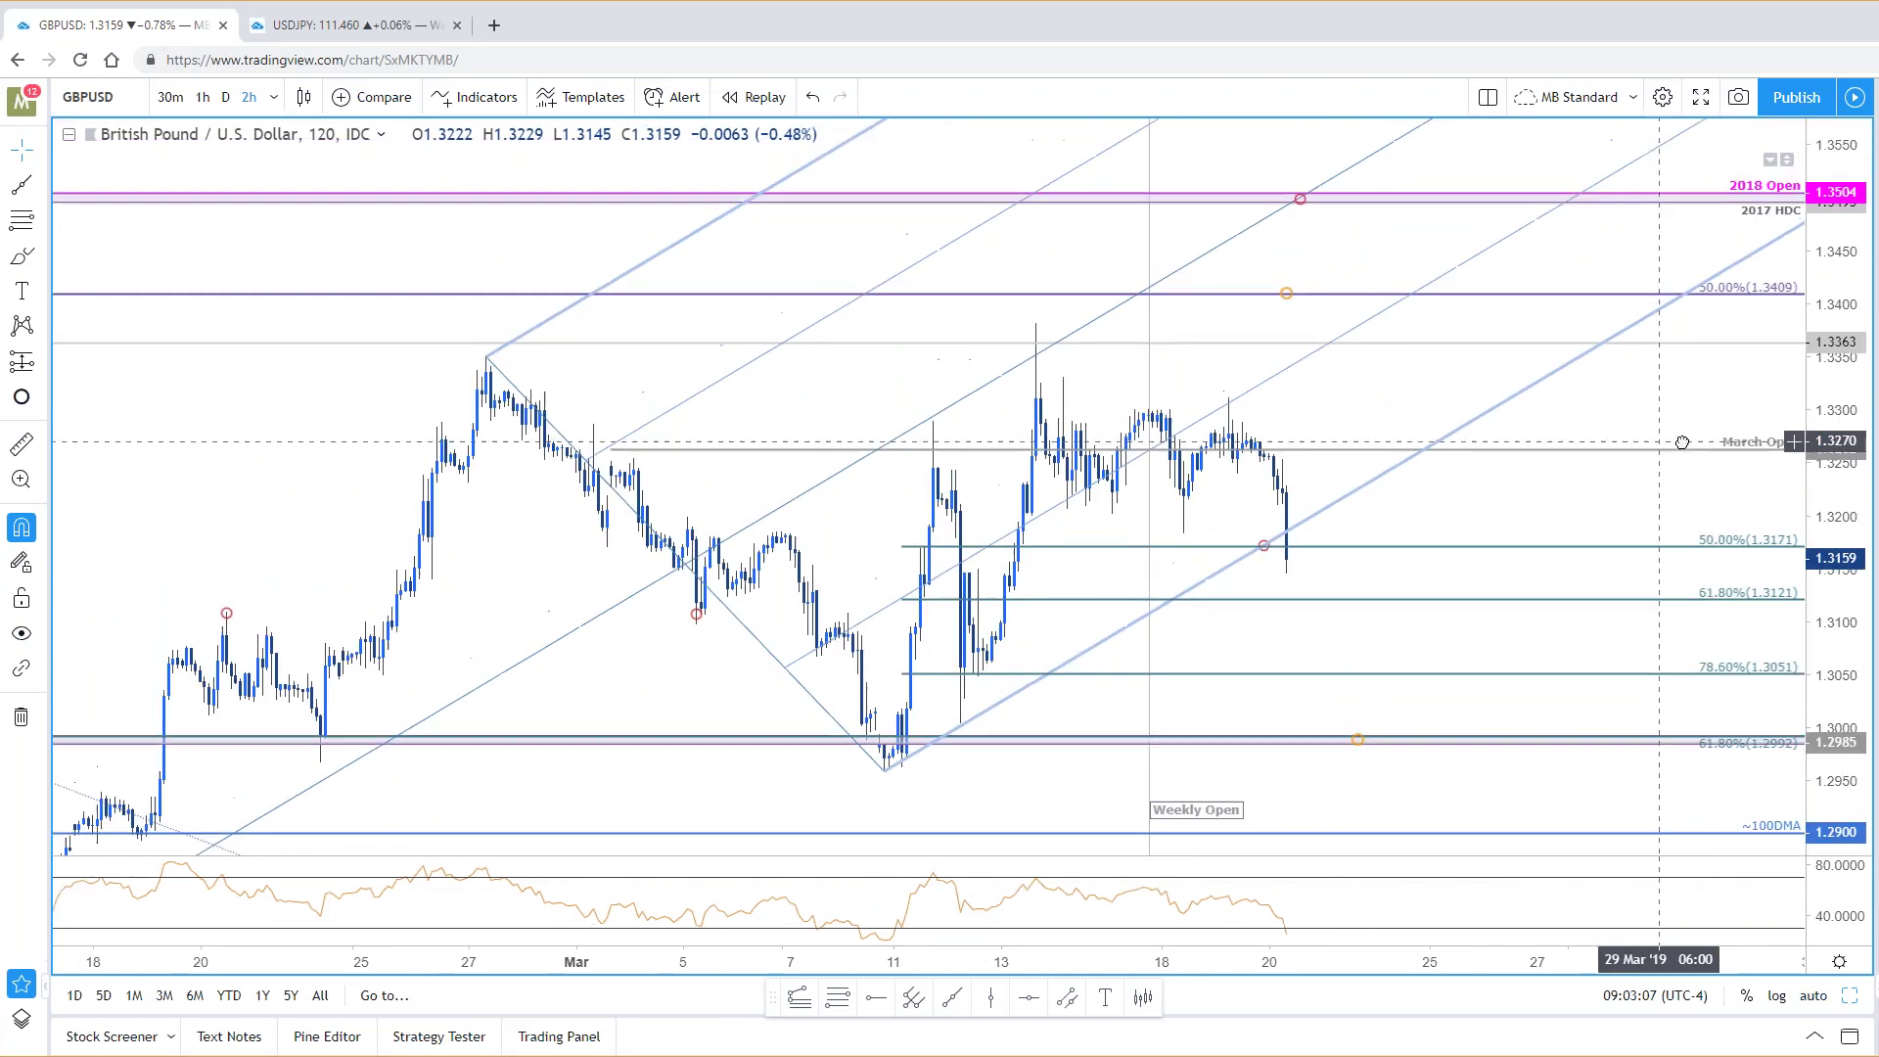
{"action": "scroll", "coordinate": [1467, 679], "scroll_direction": "up", "scroll_amount": 1}
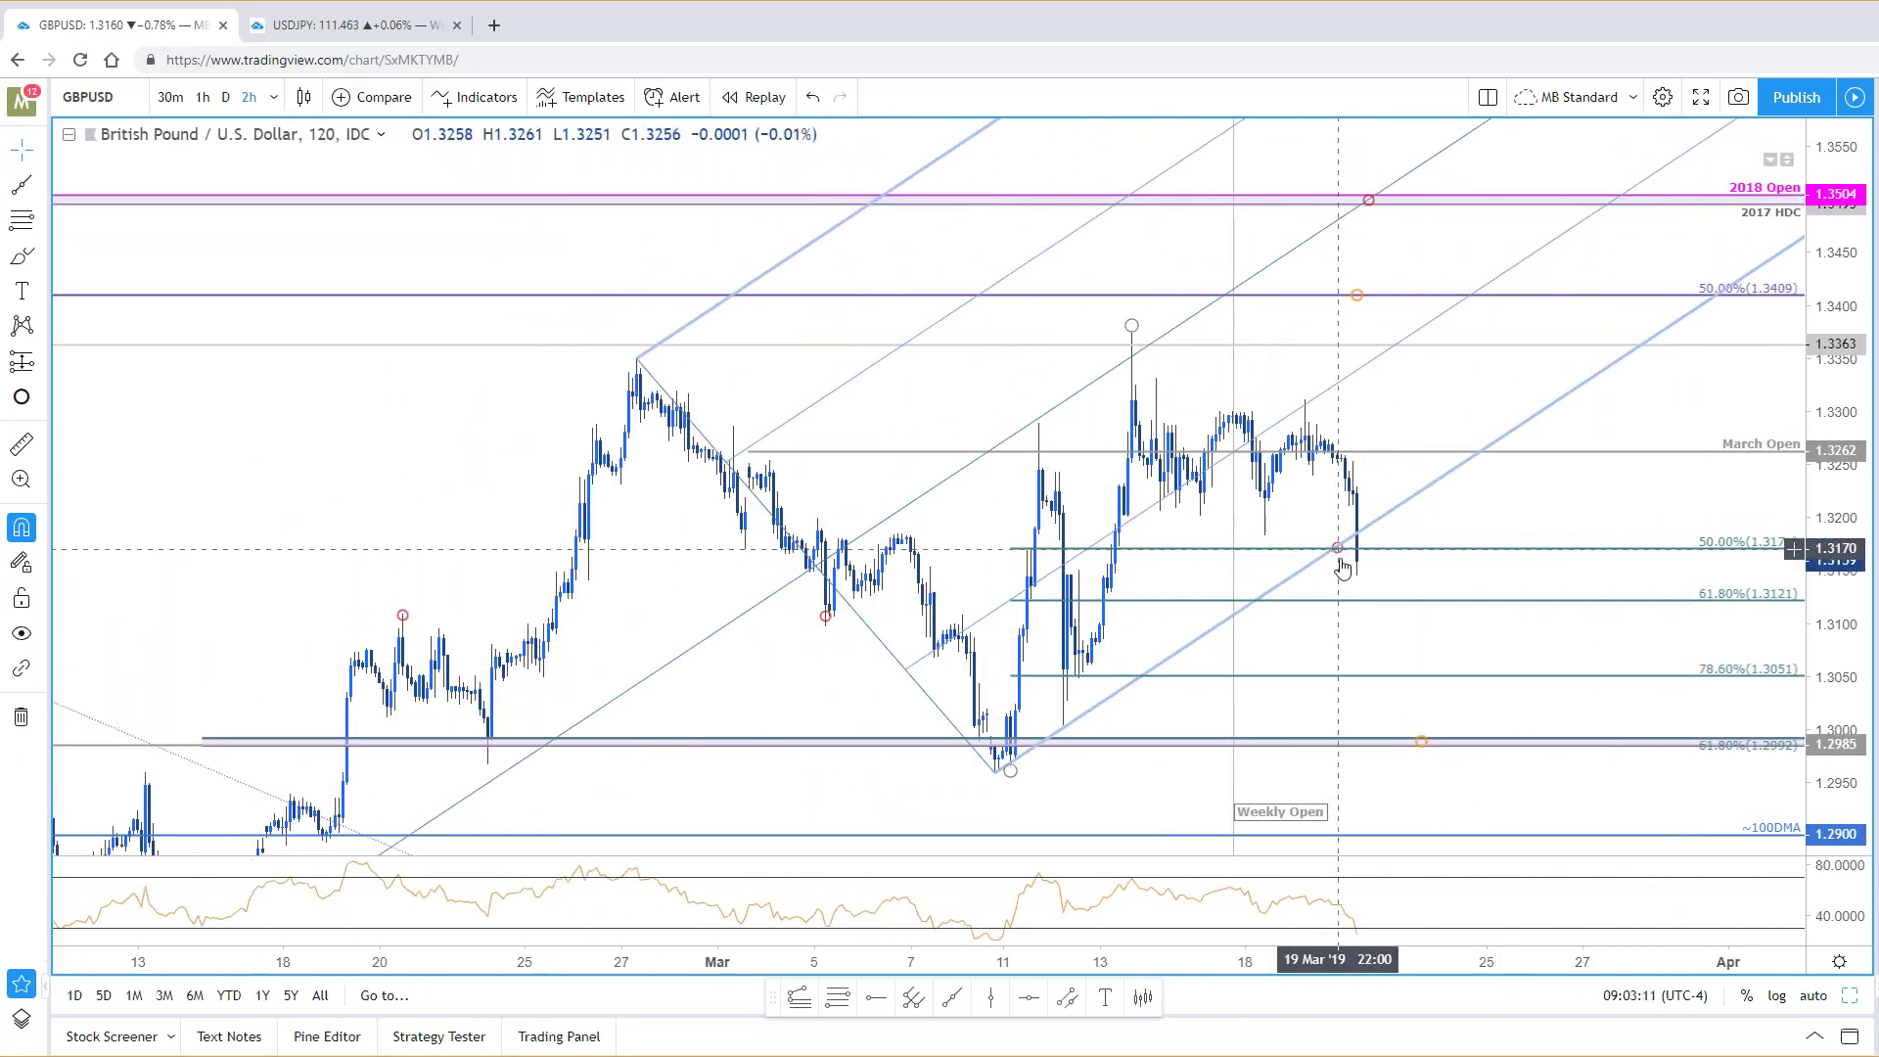
{"action": "key", "text": "alt+Tab"}
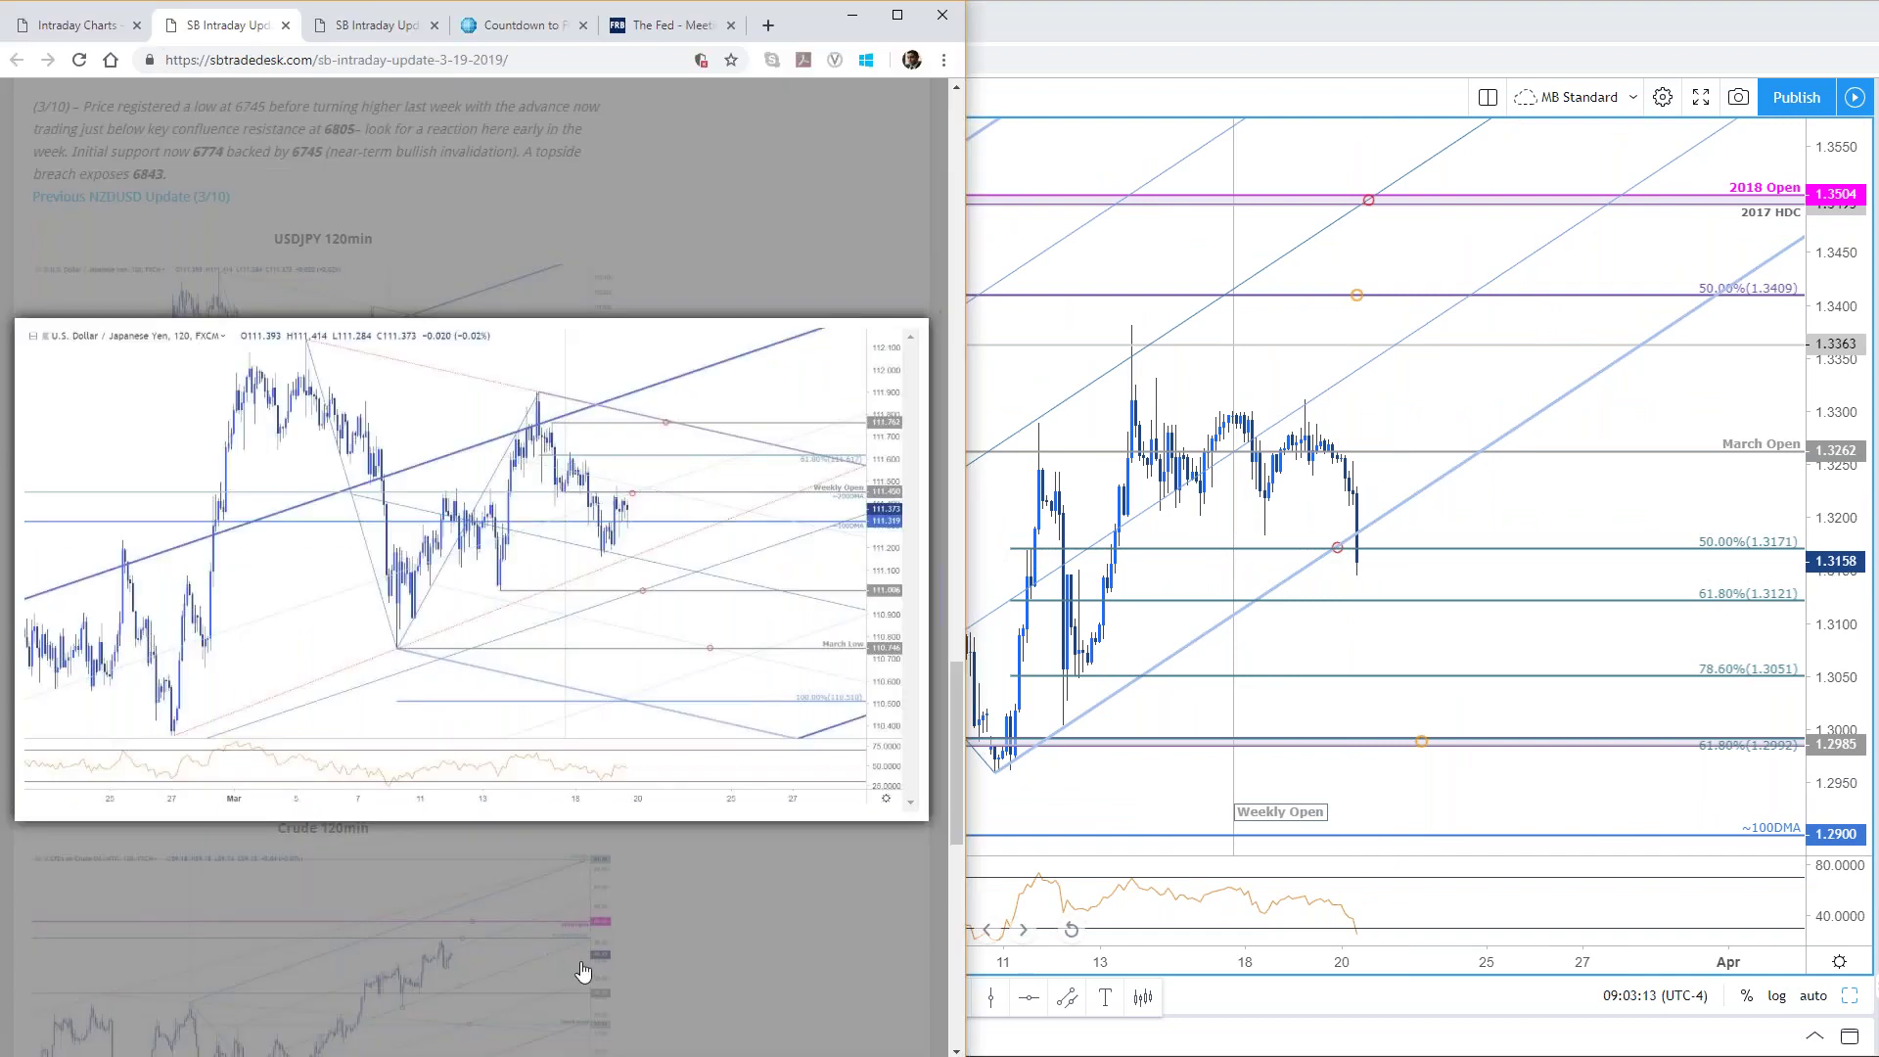
Step: Close the enlarged image and browse the Intraday Charts listing past the 3/18/2019 update
{"action": "left_click", "coordinate": [731, 953]}
{"action": "scroll", "coordinate": [587, 783], "scroll_direction": "down", "scroll_amount": 5}
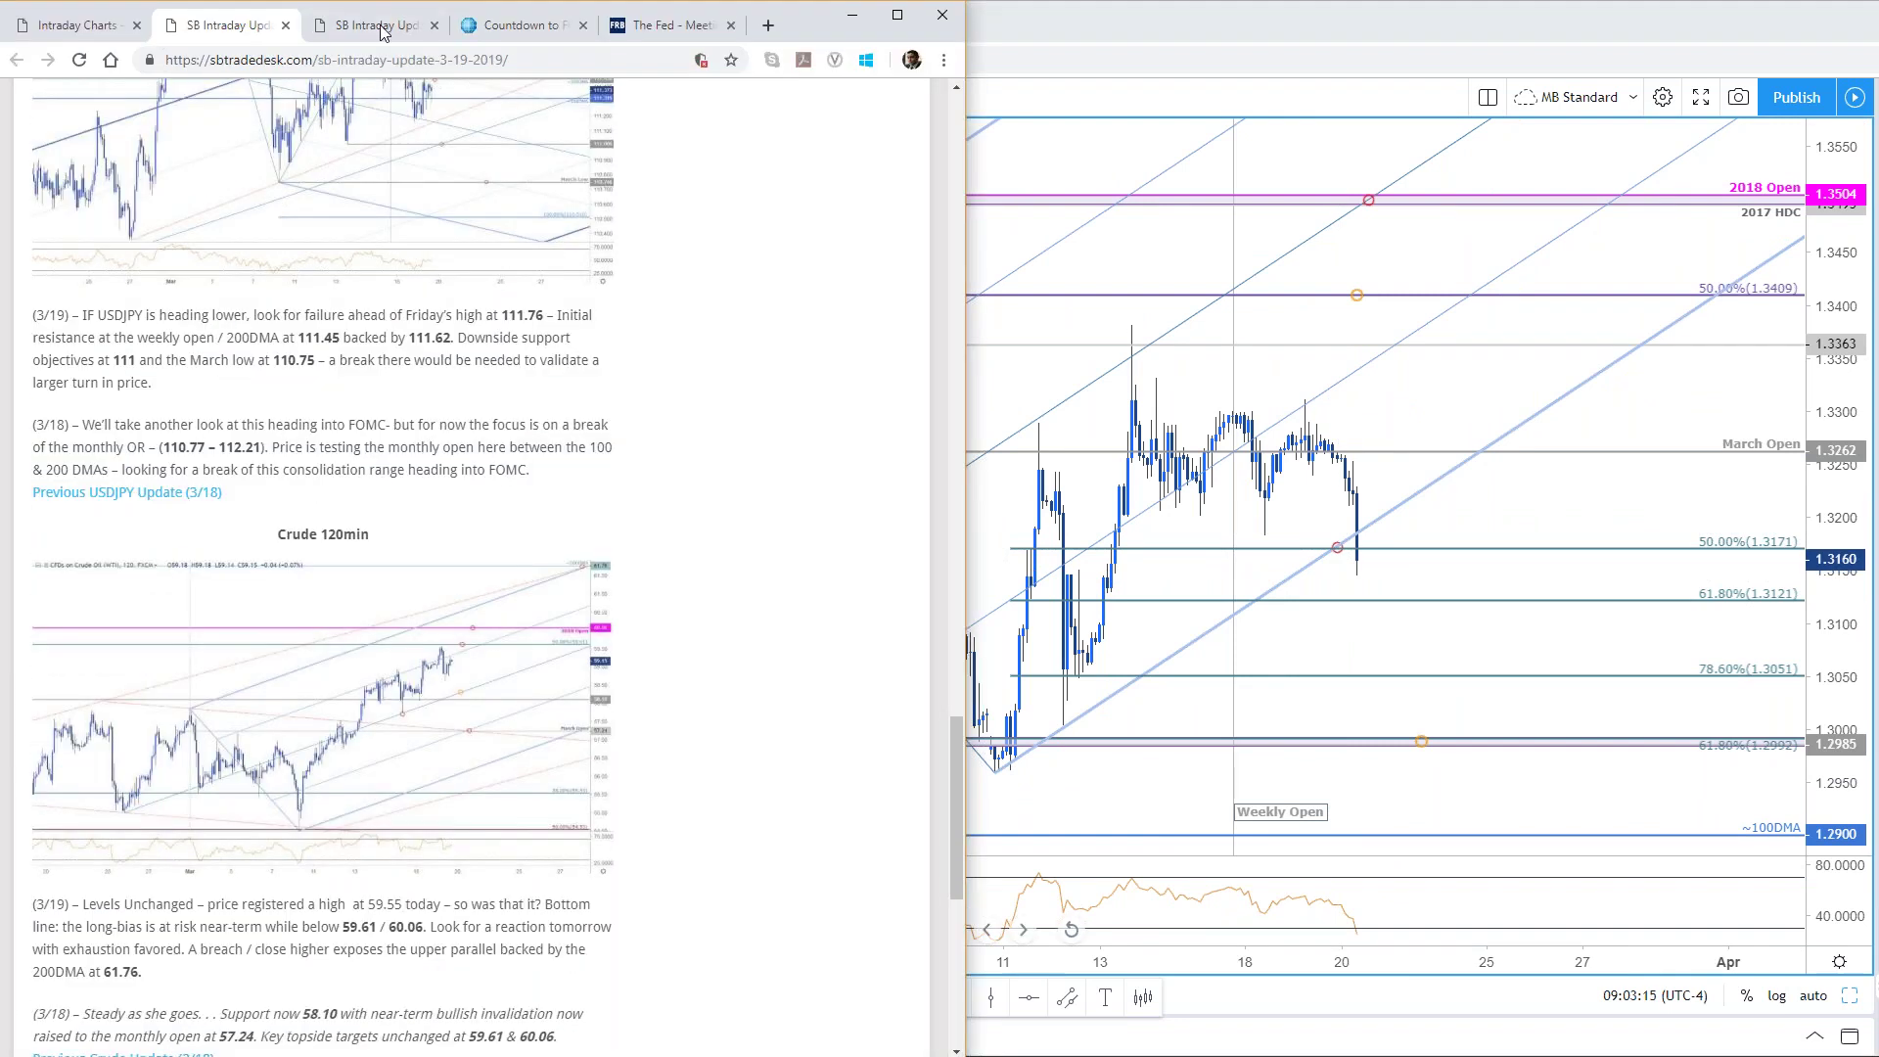
{"action": "key", "text": "ctrl+Tab"}
{"action": "left_click", "coordinate": [386, 354]}
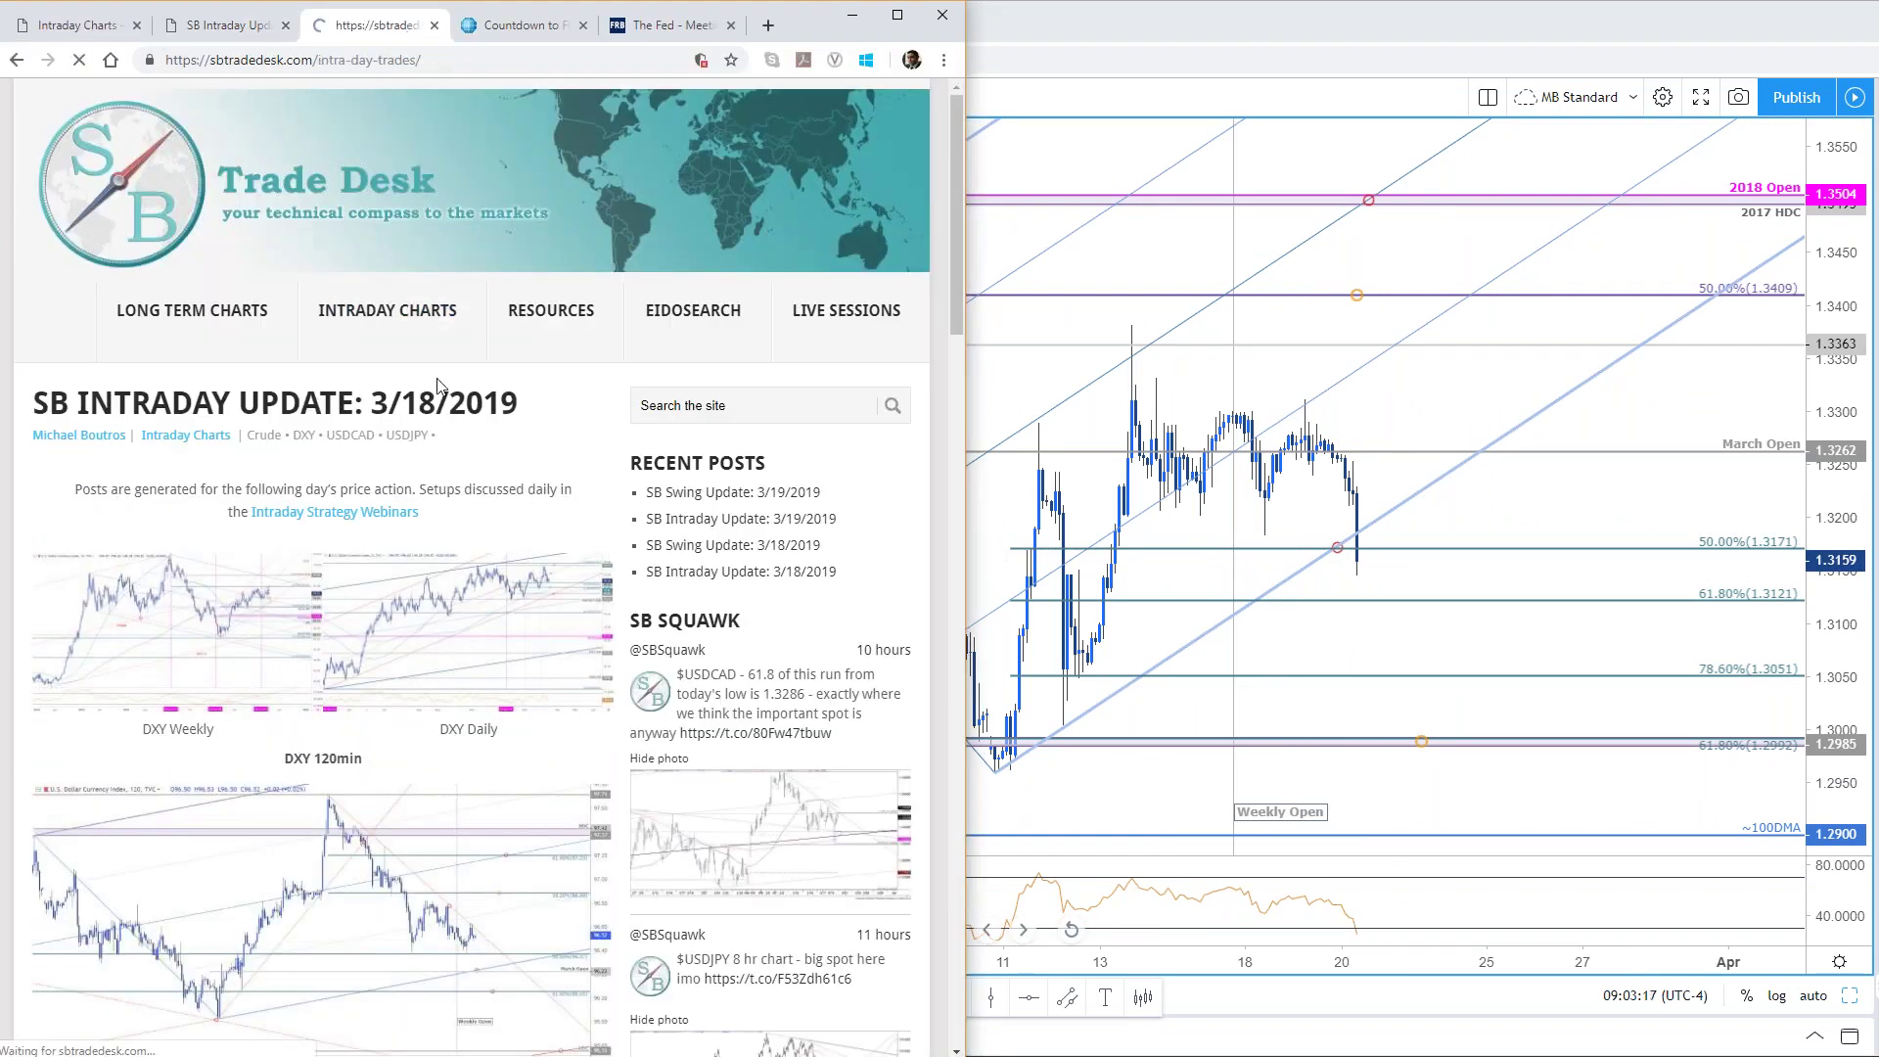
{"action": "left_click", "coordinate": [364, 901]}
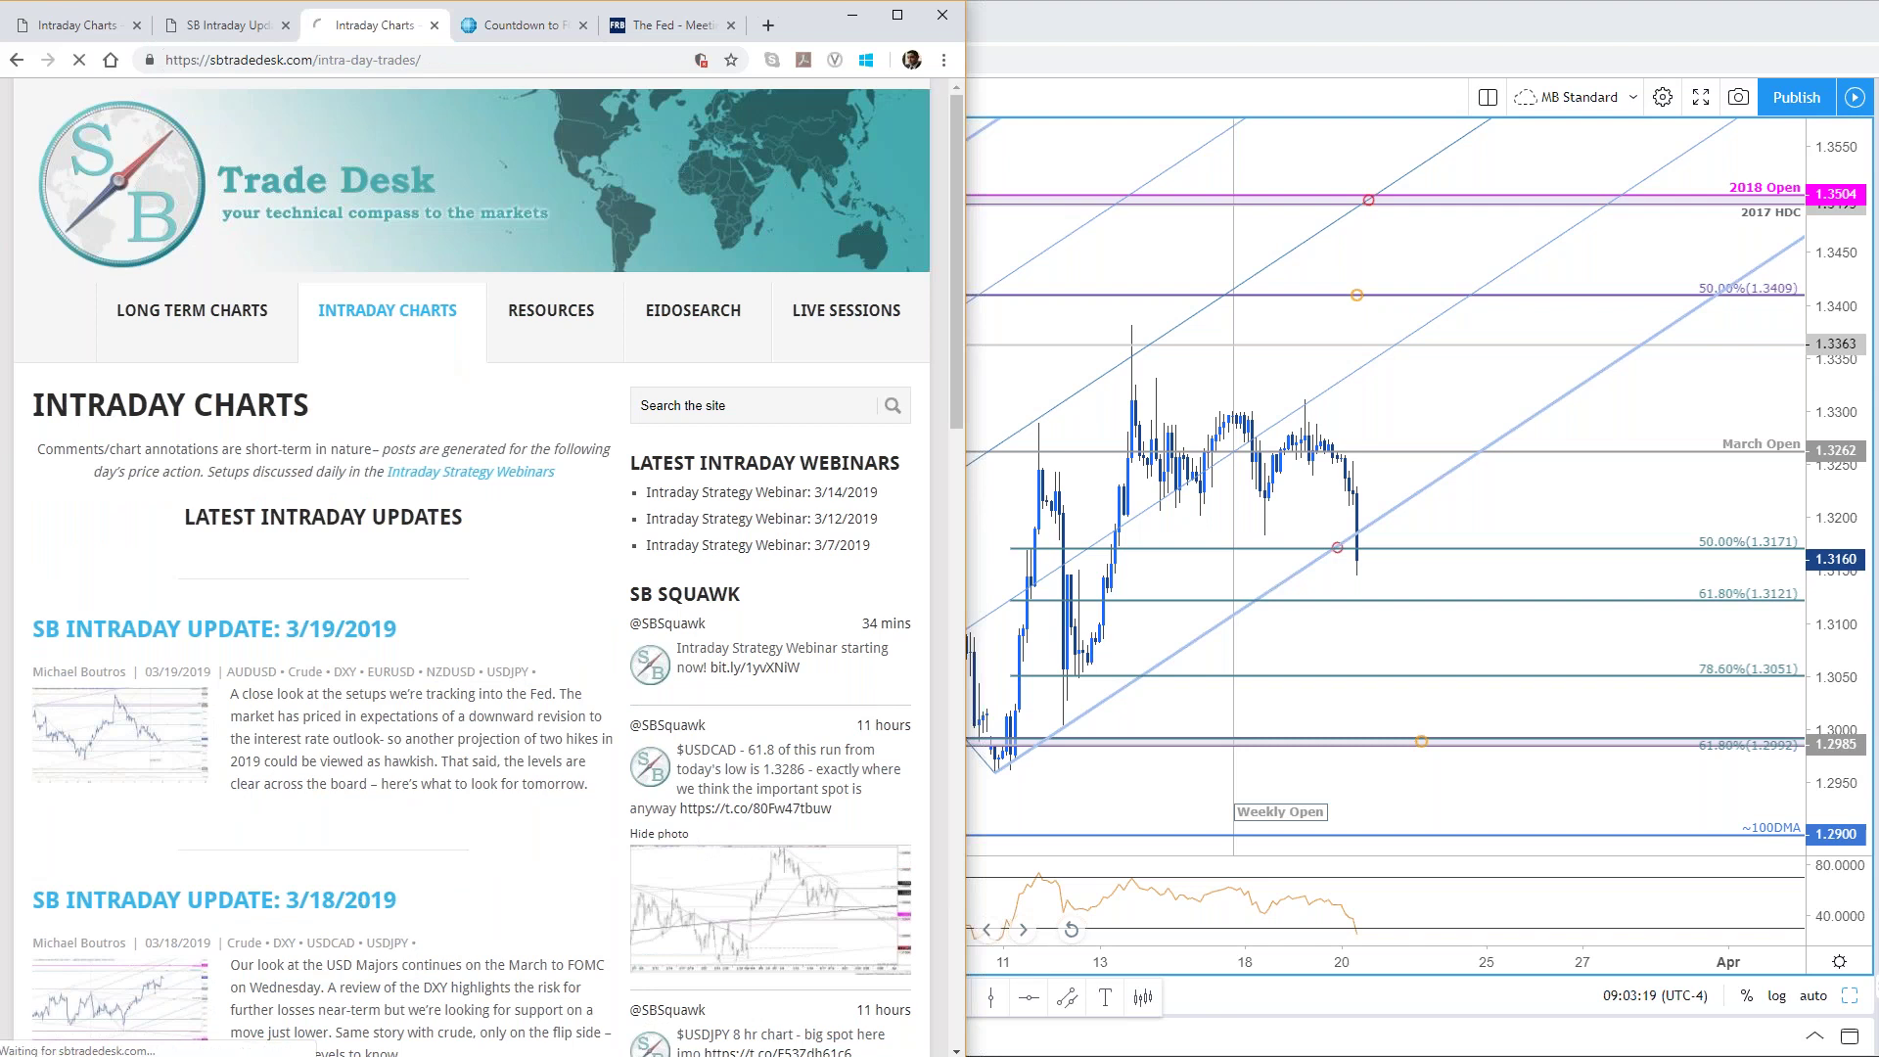
{"action": "left_click", "coordinate": [17, 60]}
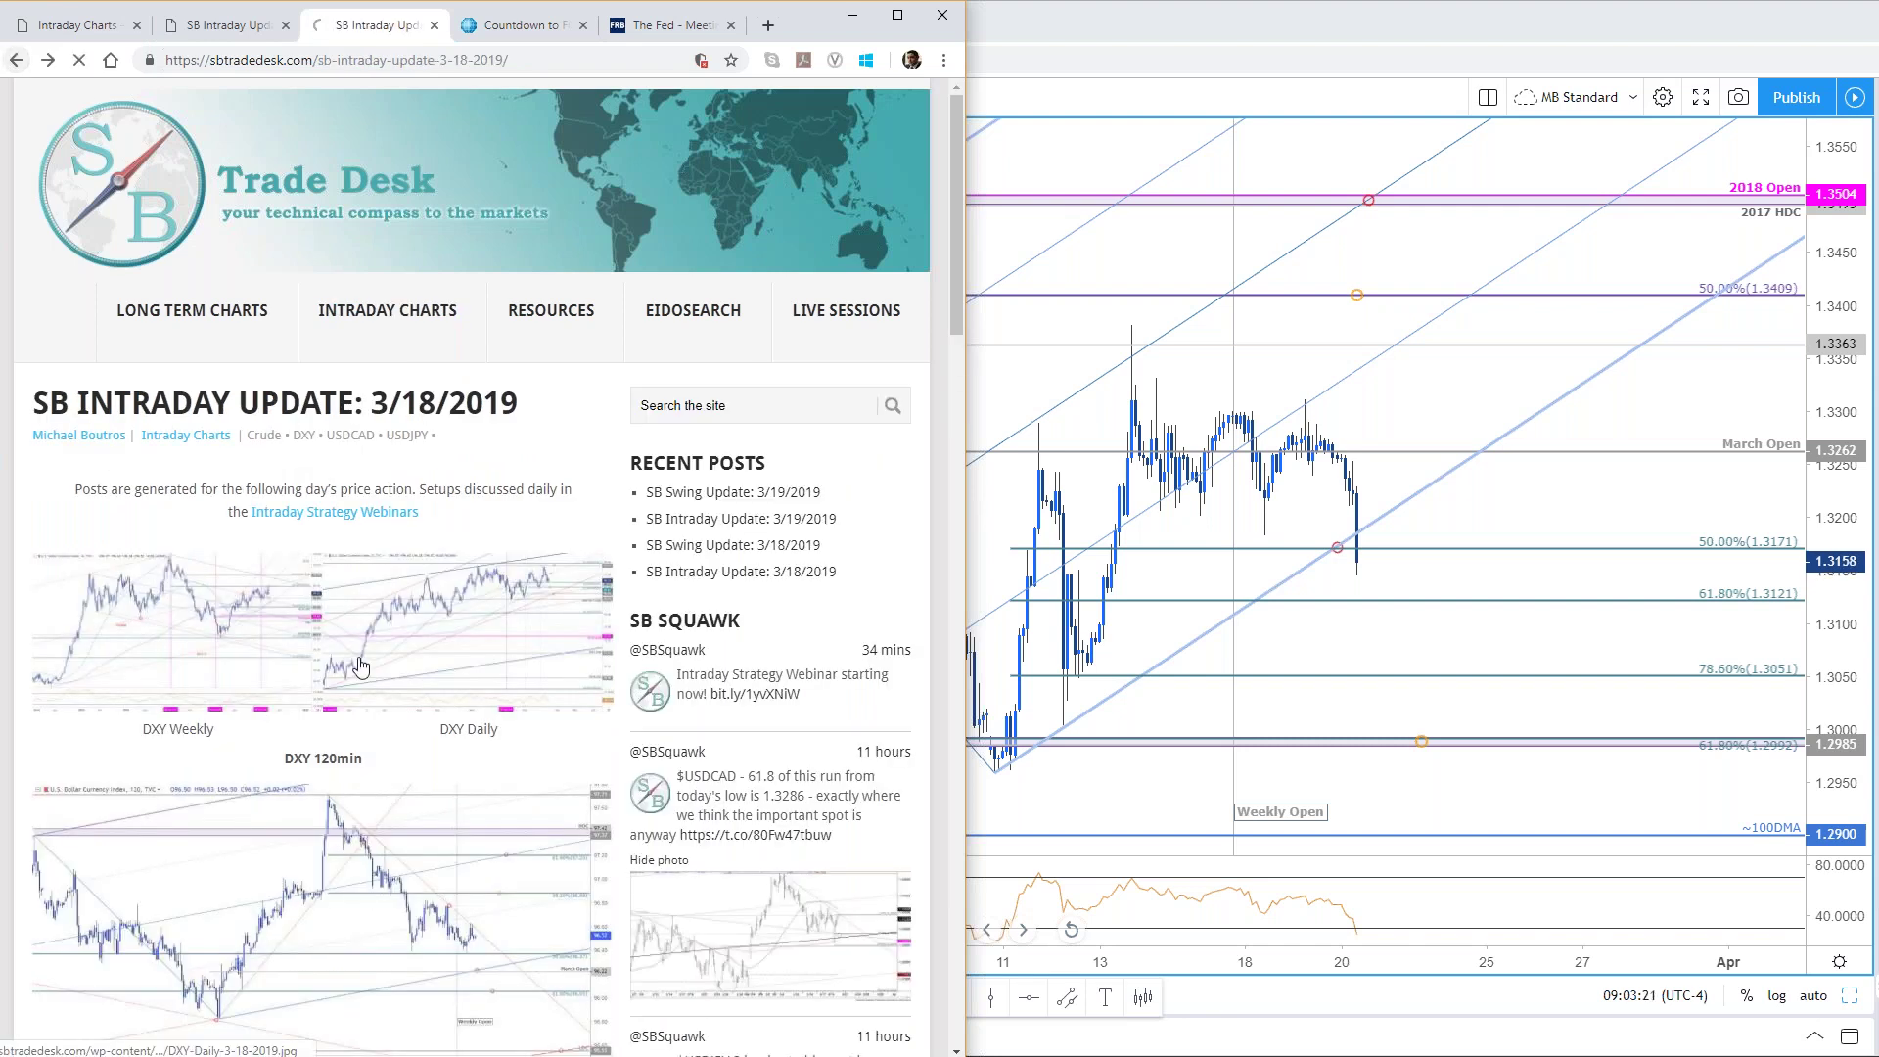
Step: Open the 3/17/2019 intraday update and enlarge its GBPUSD 120min chart image
{"action": "scroll", "coordinate": [329, 663], "scroll_direction": "down", "scroll_amount": 3}
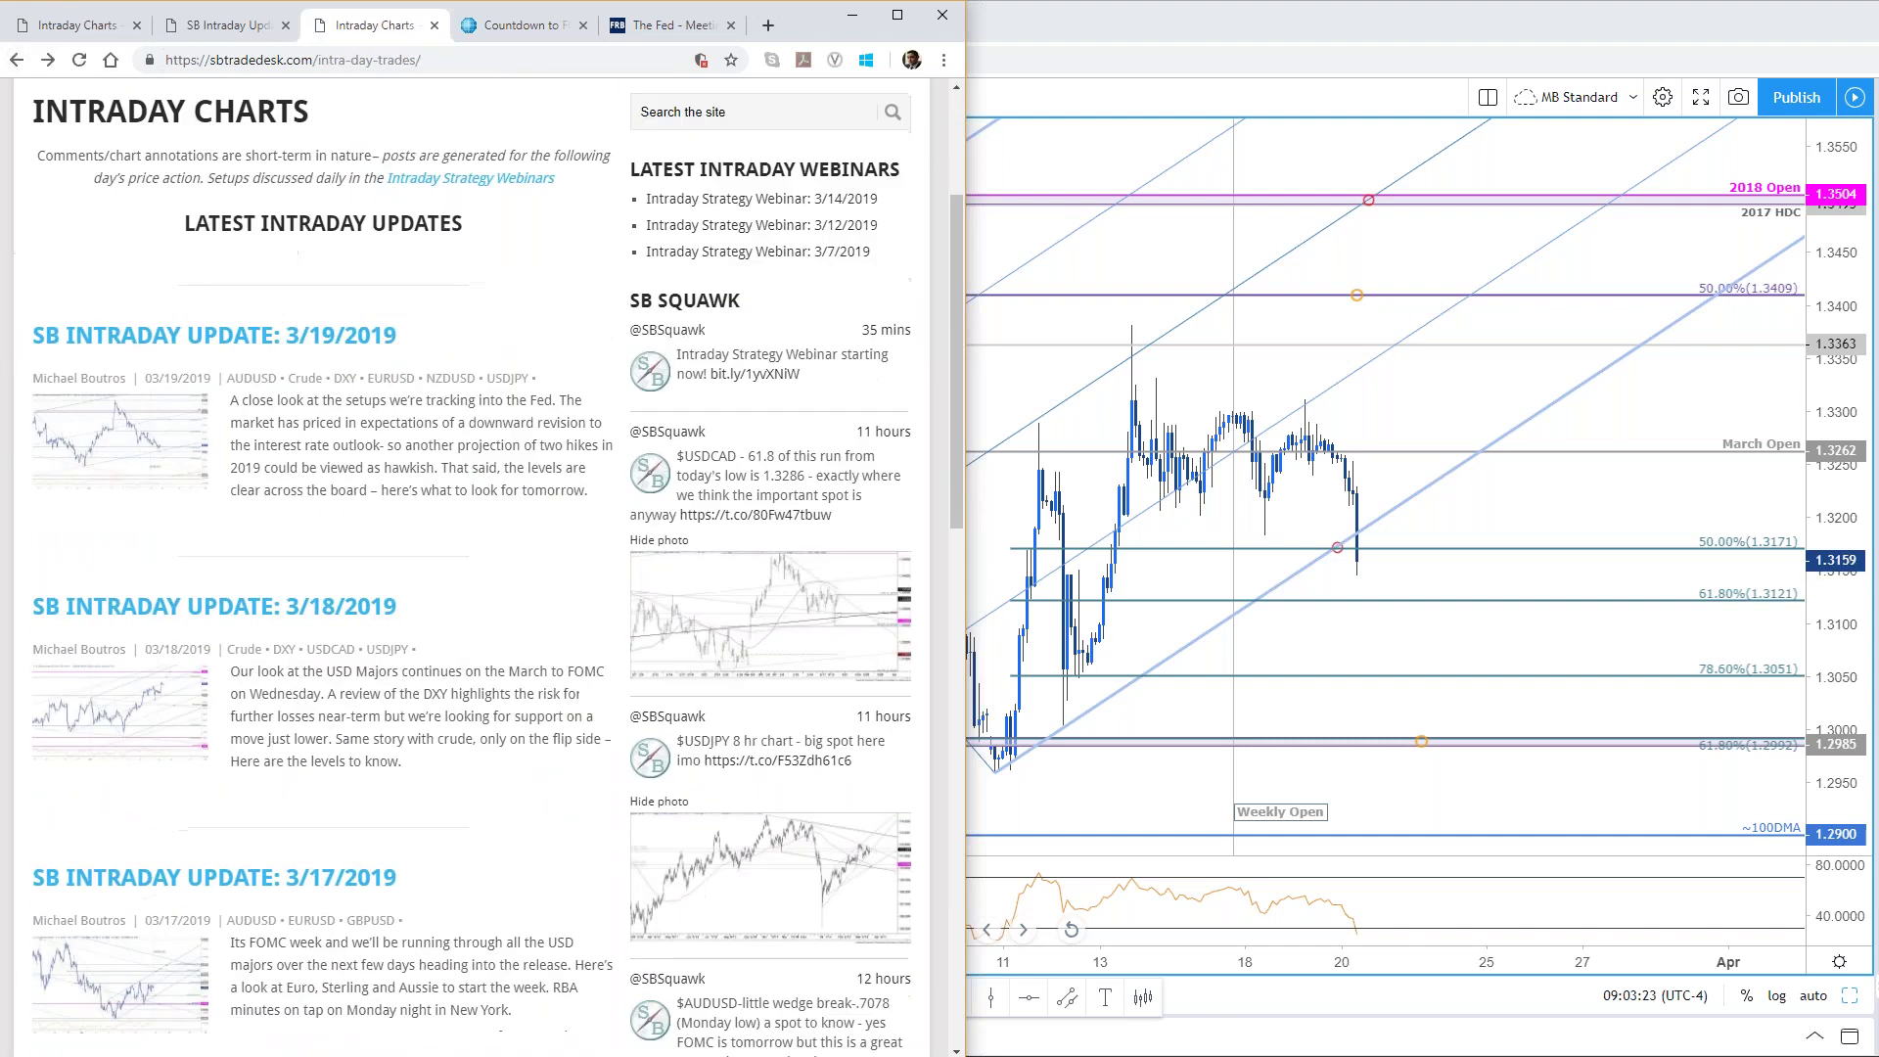
{"action": "left_click", "coordinate": [332, 884]}
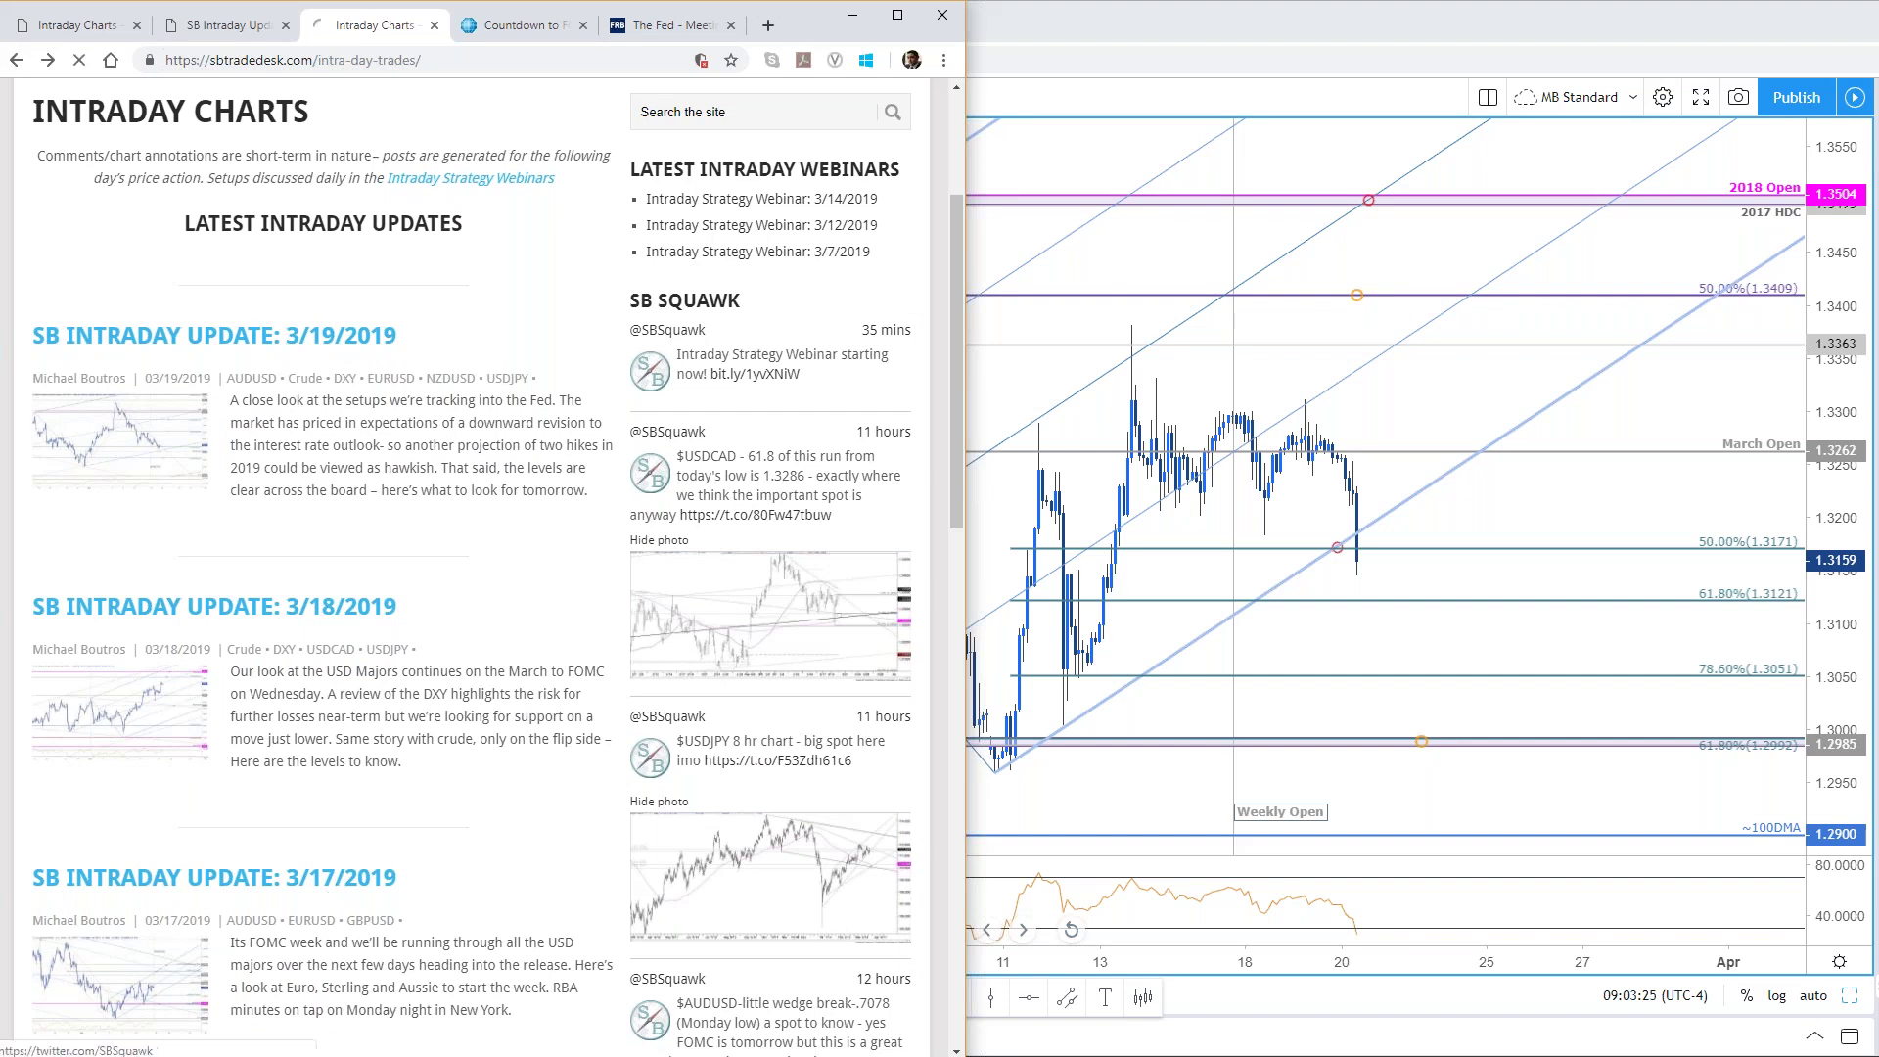
{"action": "scroll", "coordinate": [517, 358], "scroll_direction": "down", "scroll_amount": 15}
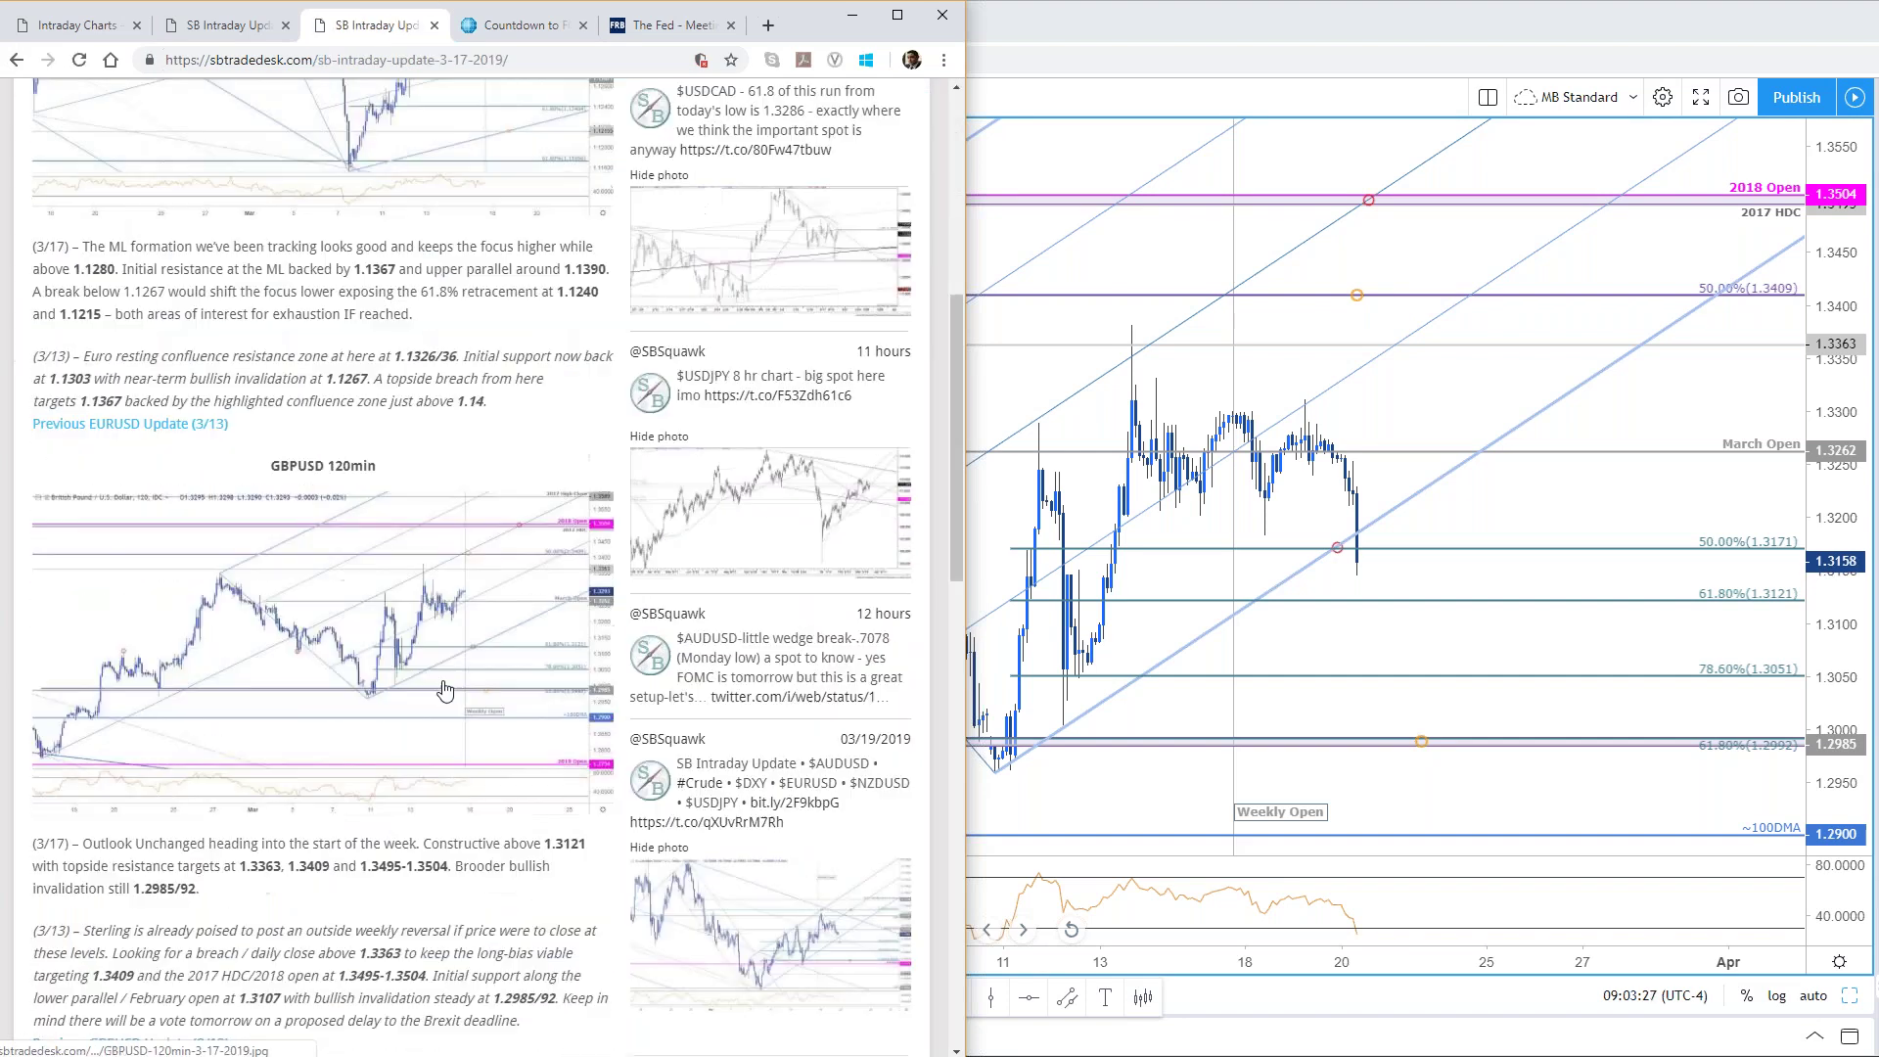
{"action": "left_click", "coordinate": [518, 358]}
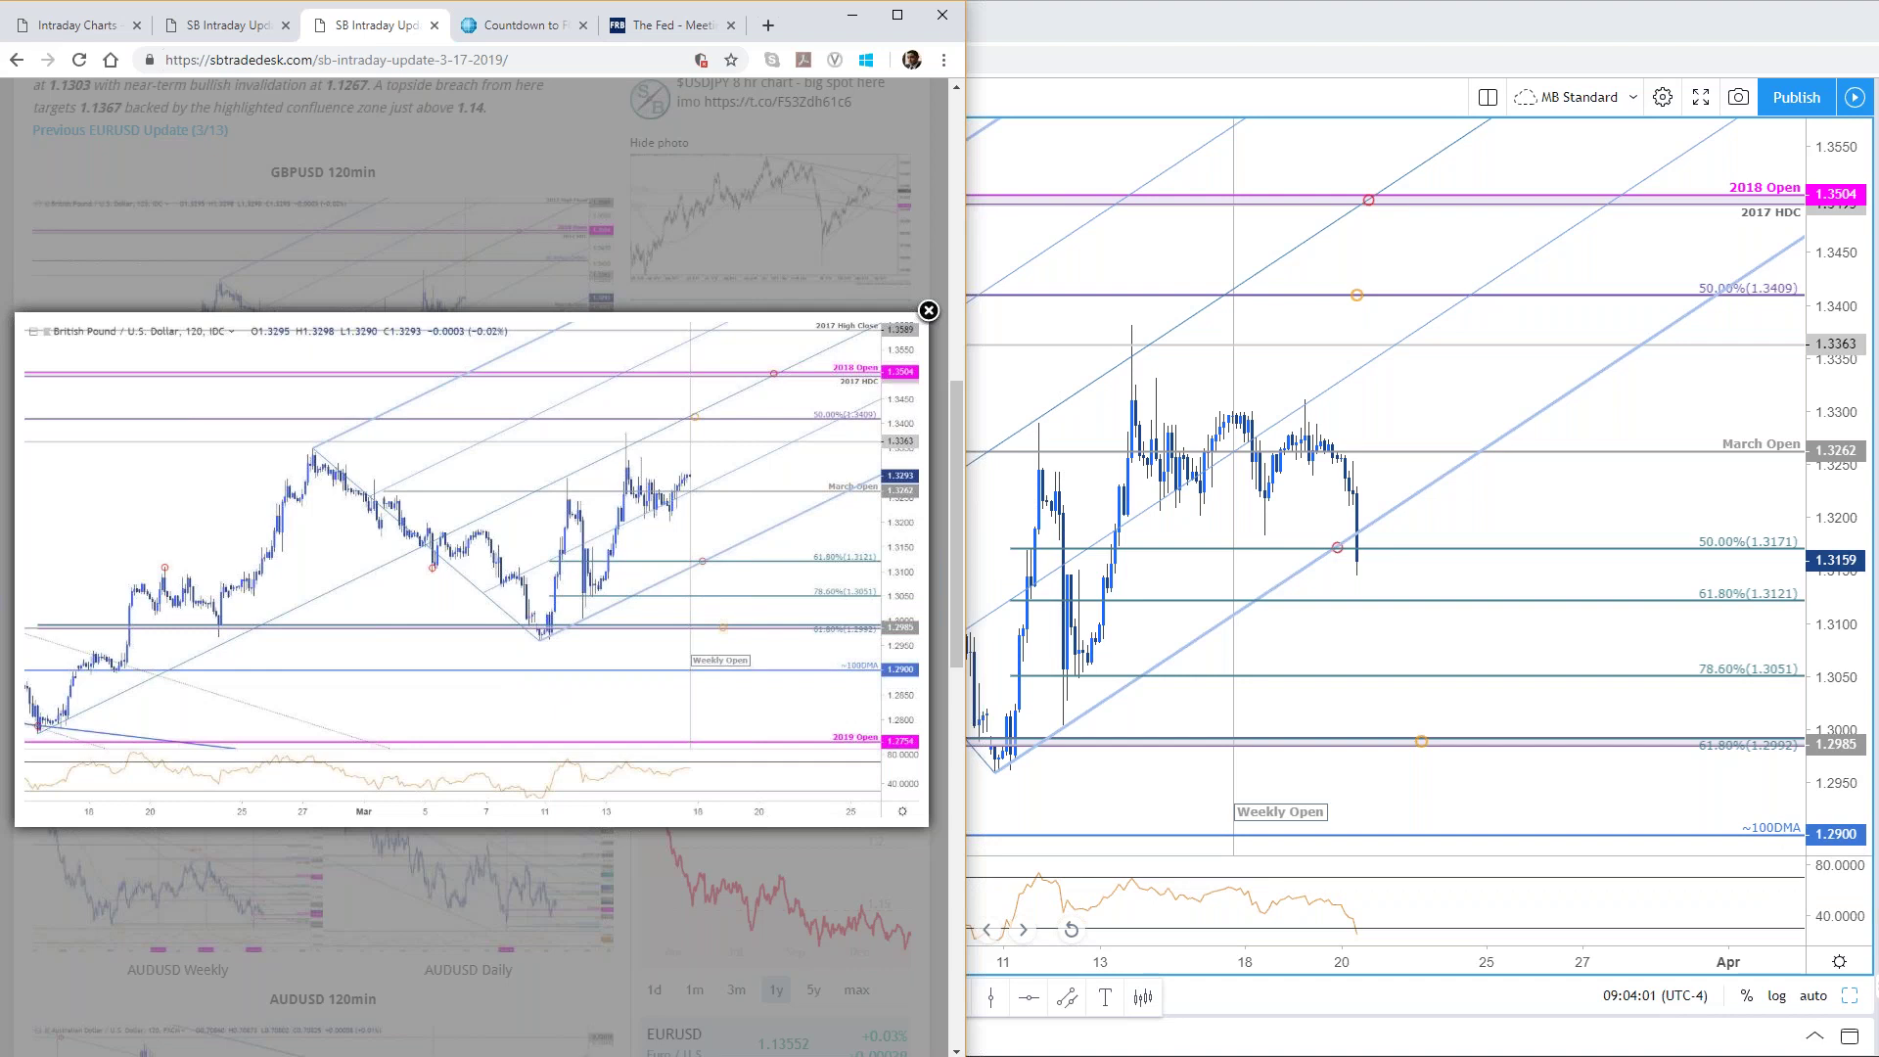
Step: Select the GBPUSD pitchfork and compare it with the article's enlarged chart
{"action": "left_click", "coordinate": [1573, 519]}
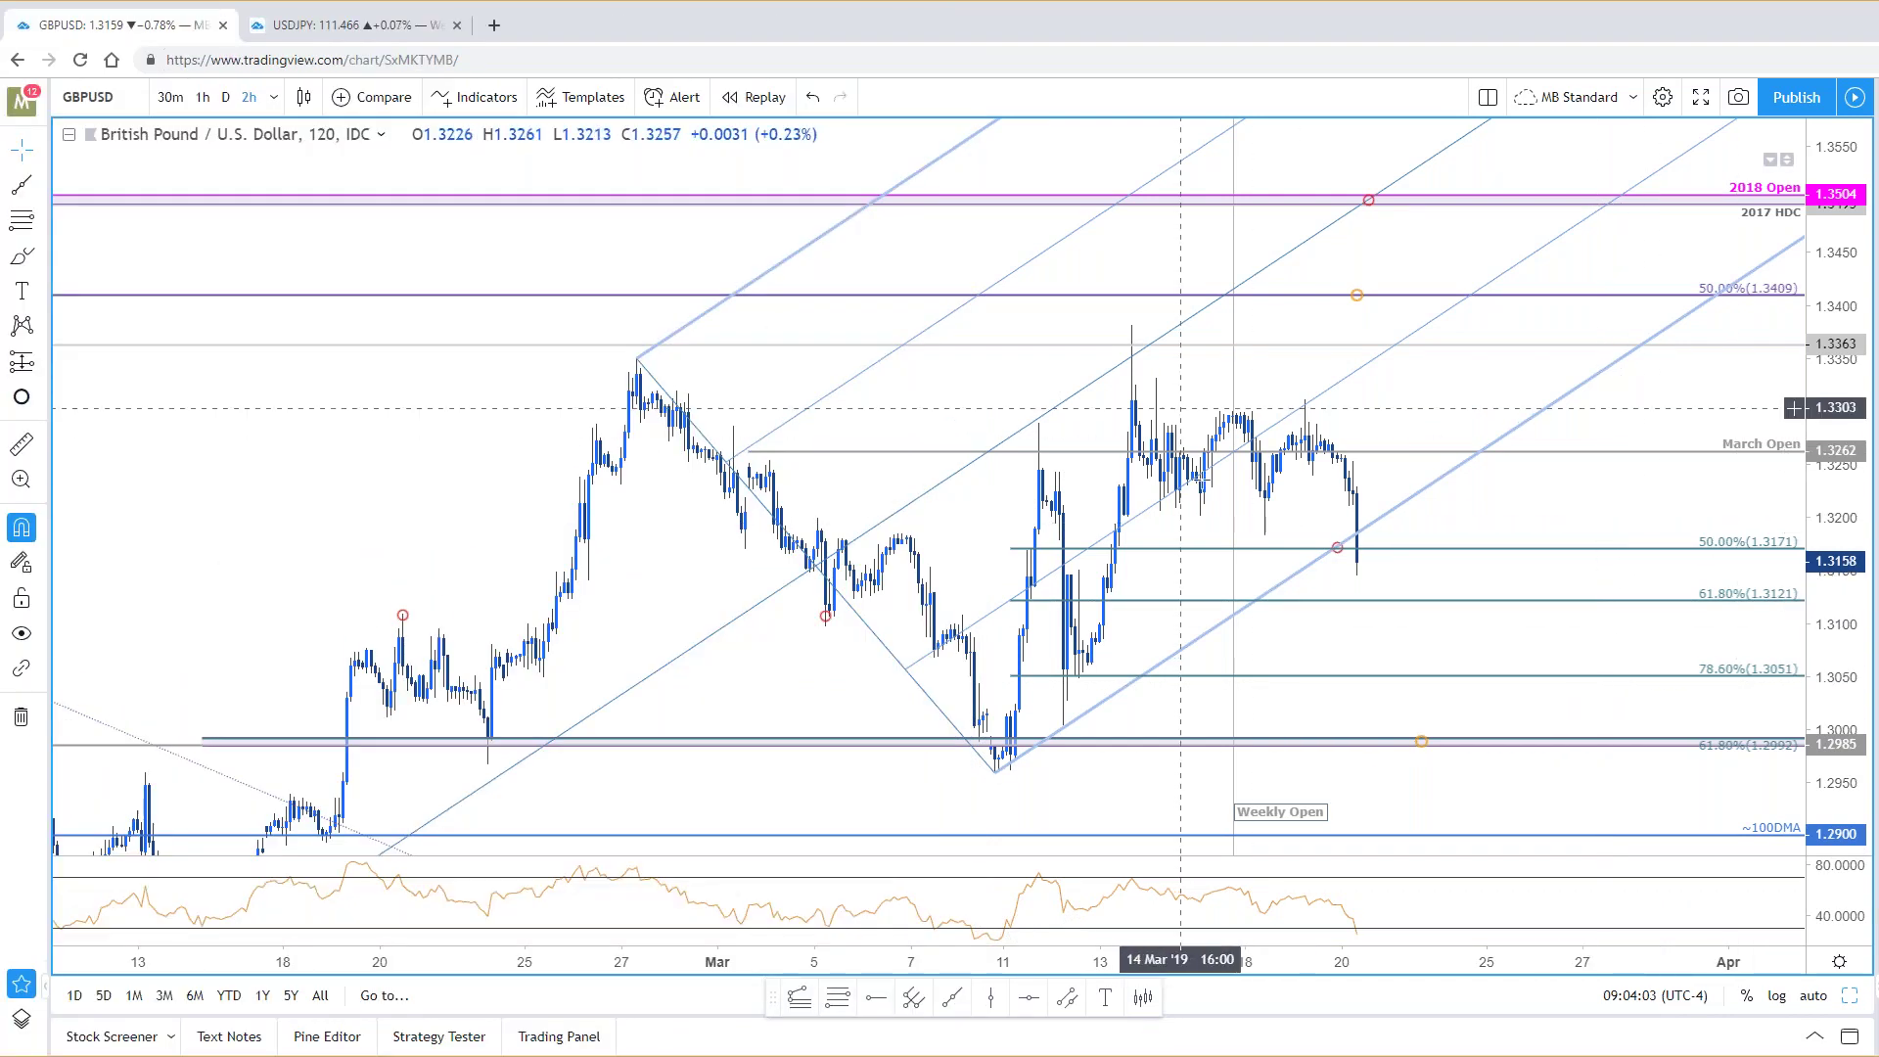
{"action": "left_click", "coordinate": [1311, 411]}
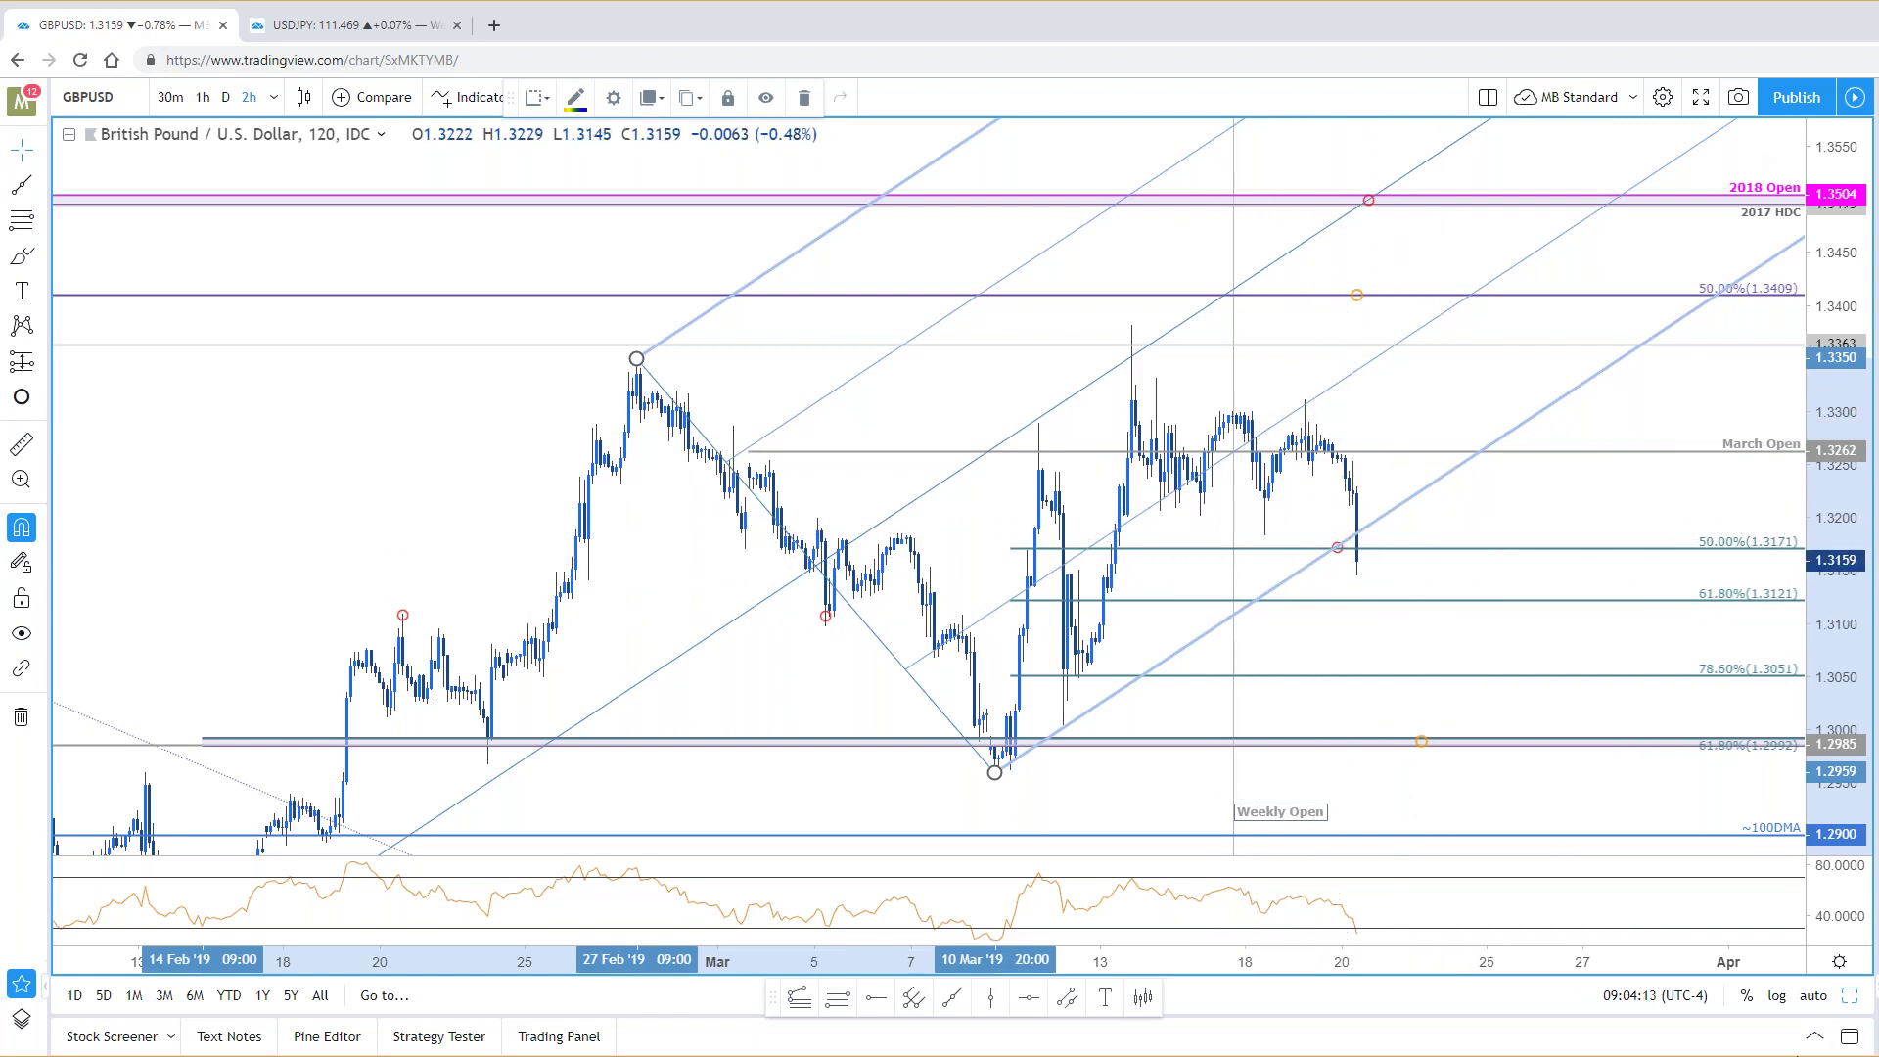
{"action": "key", "text": "alt+Tab"}
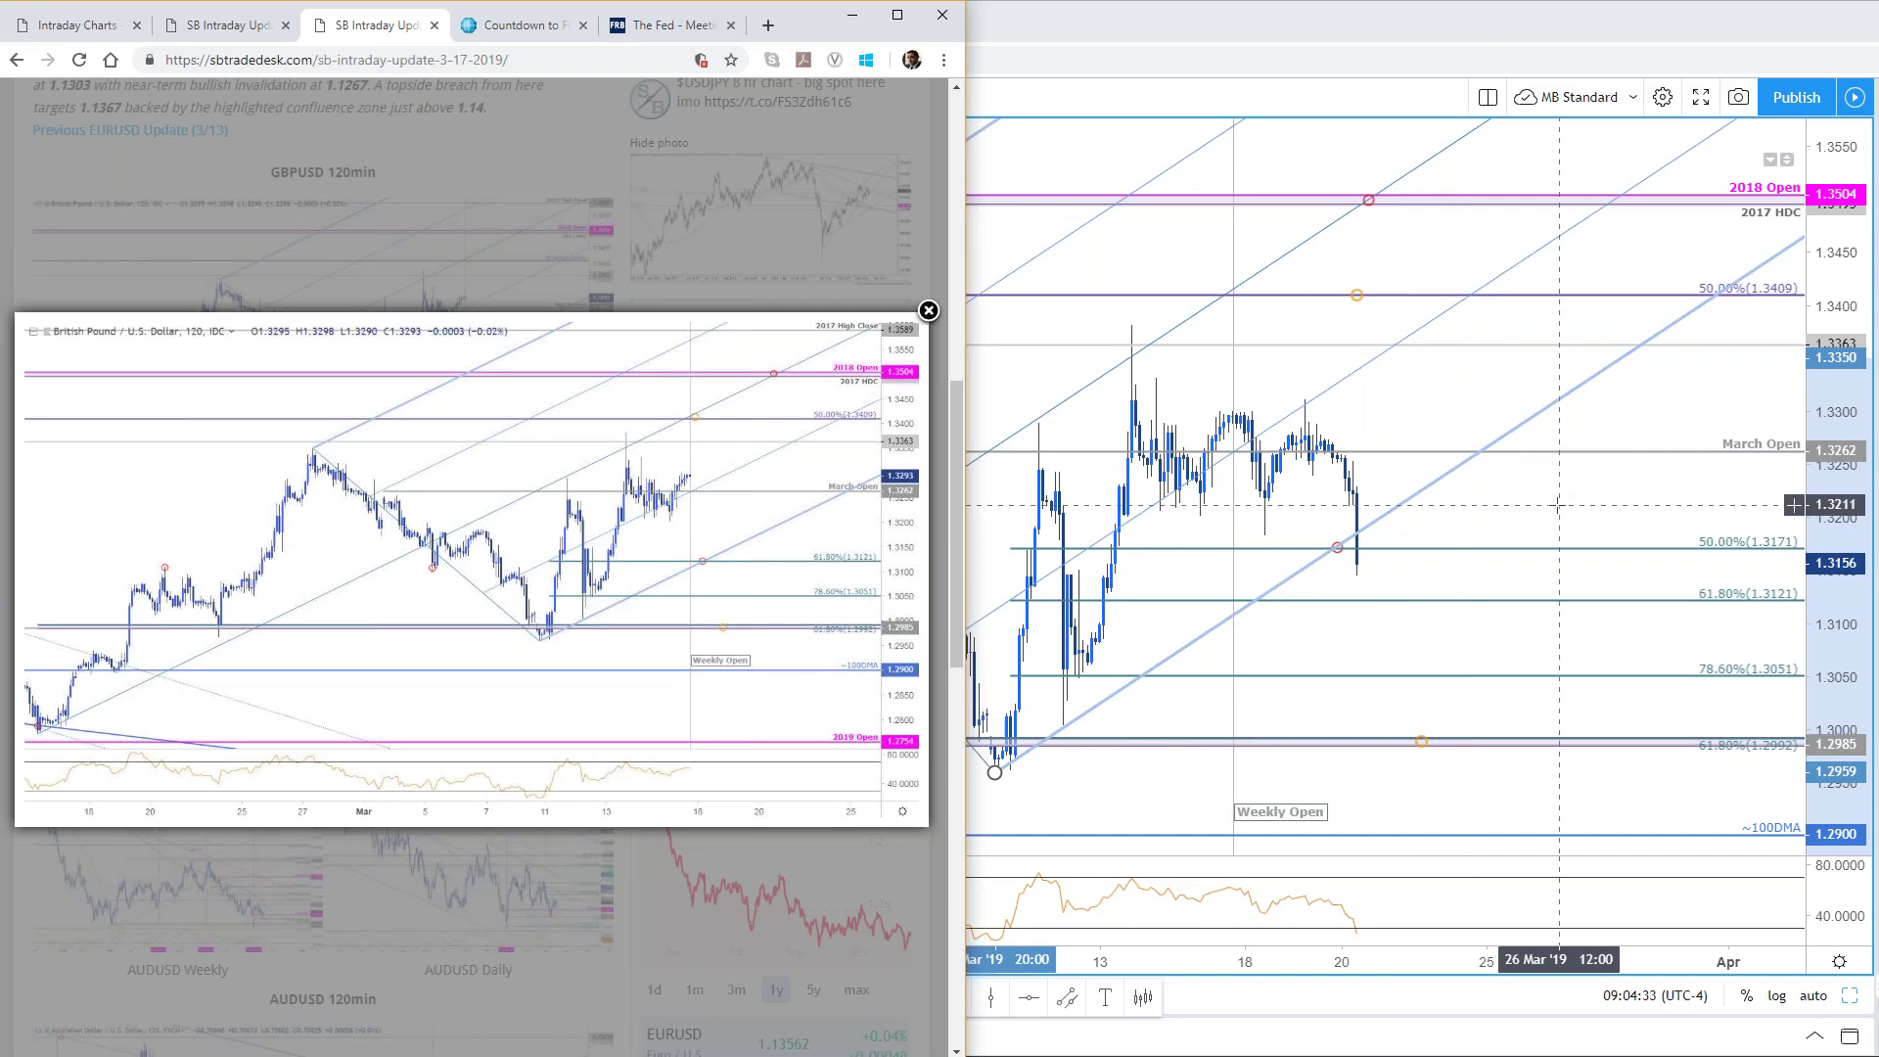
Step: Move the red circle marker to 1.3409 and the orange one onto 1.3363
{"action": "left_click", "coordinate": [1650, 498]}
{"action": "left_click_drag", "start_coordinate": [1650, 499], "coordinate": [1560, 147]}
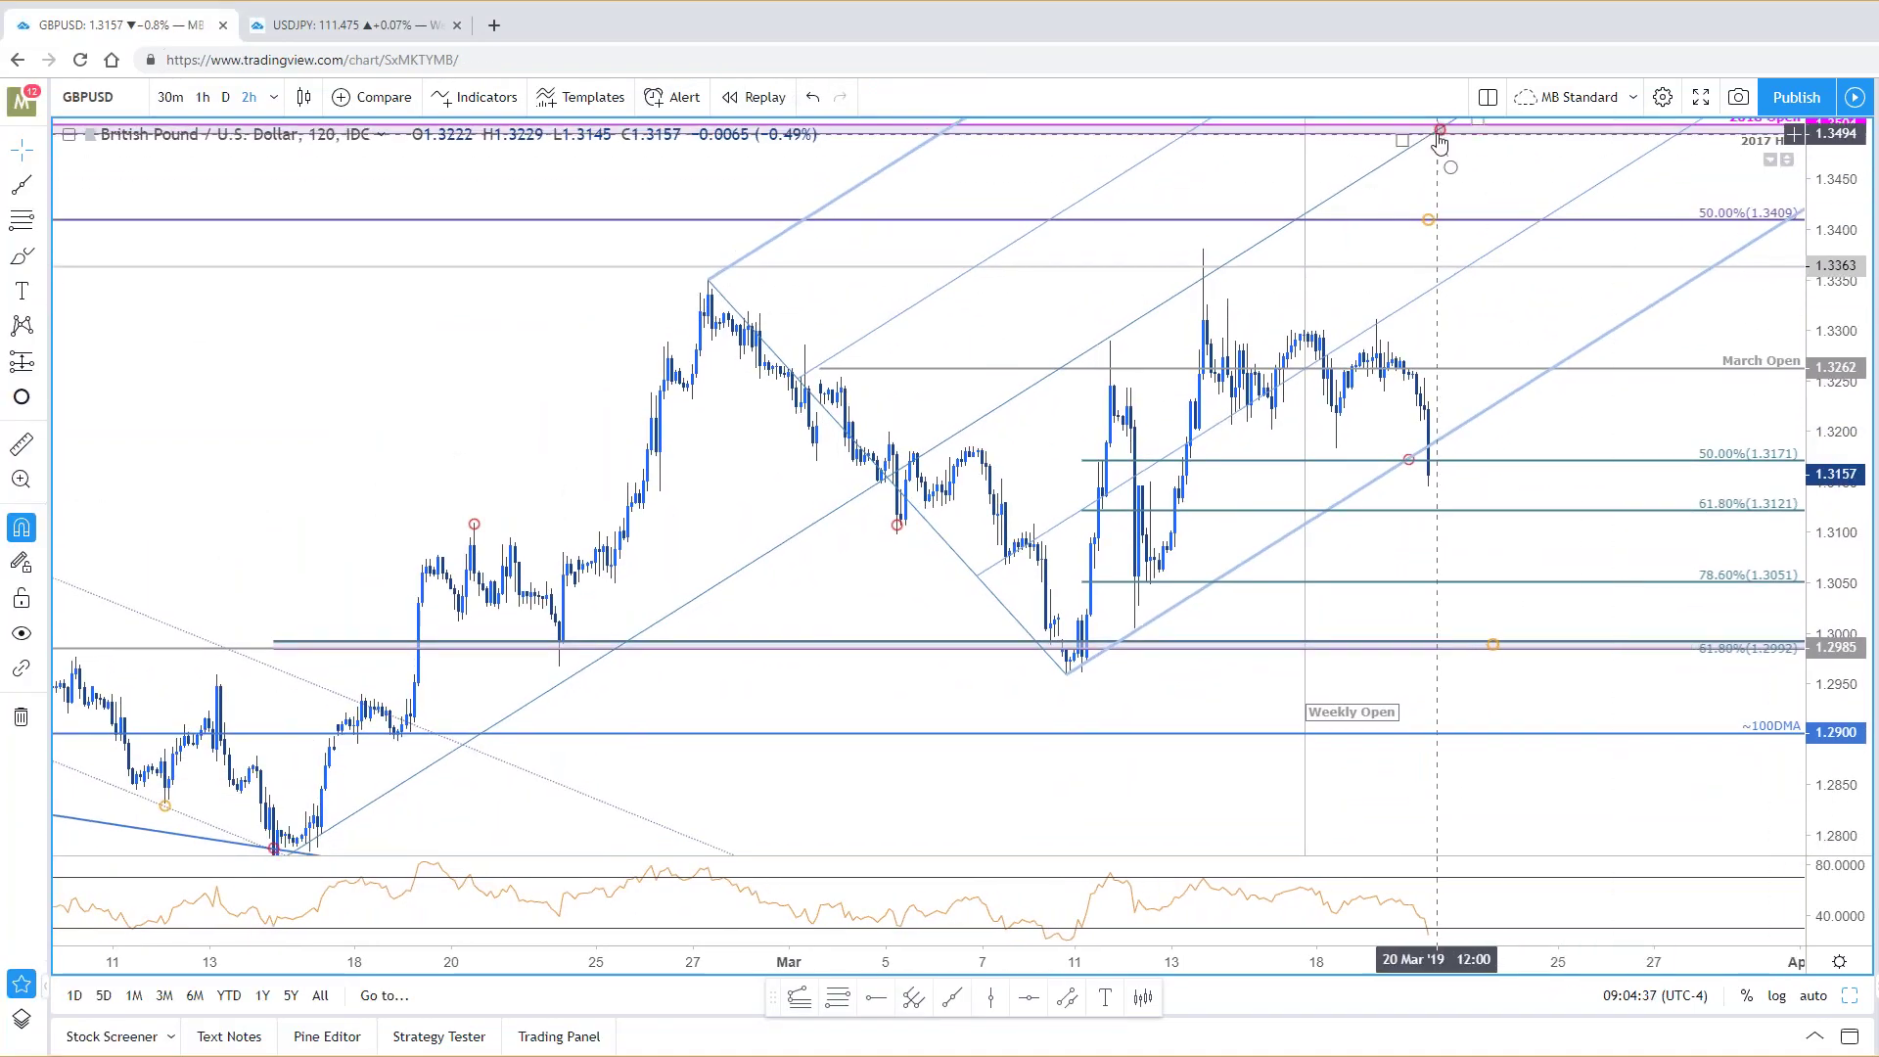
{"action": "mouse_move", "coordinate": [1442, 144]}
{"action": "left_mouse_down"}
{"action": "mouse_move", "coordinate": [1544, 225]}
{"action": "mouse_move", "coordinate": [1424, 221]}
{"action": "mouse_move", "coordinate": [1467, 282]}
{"action": "left_mouse_up"}
{"action": "left_click", "coordinate": [1593, 516]}
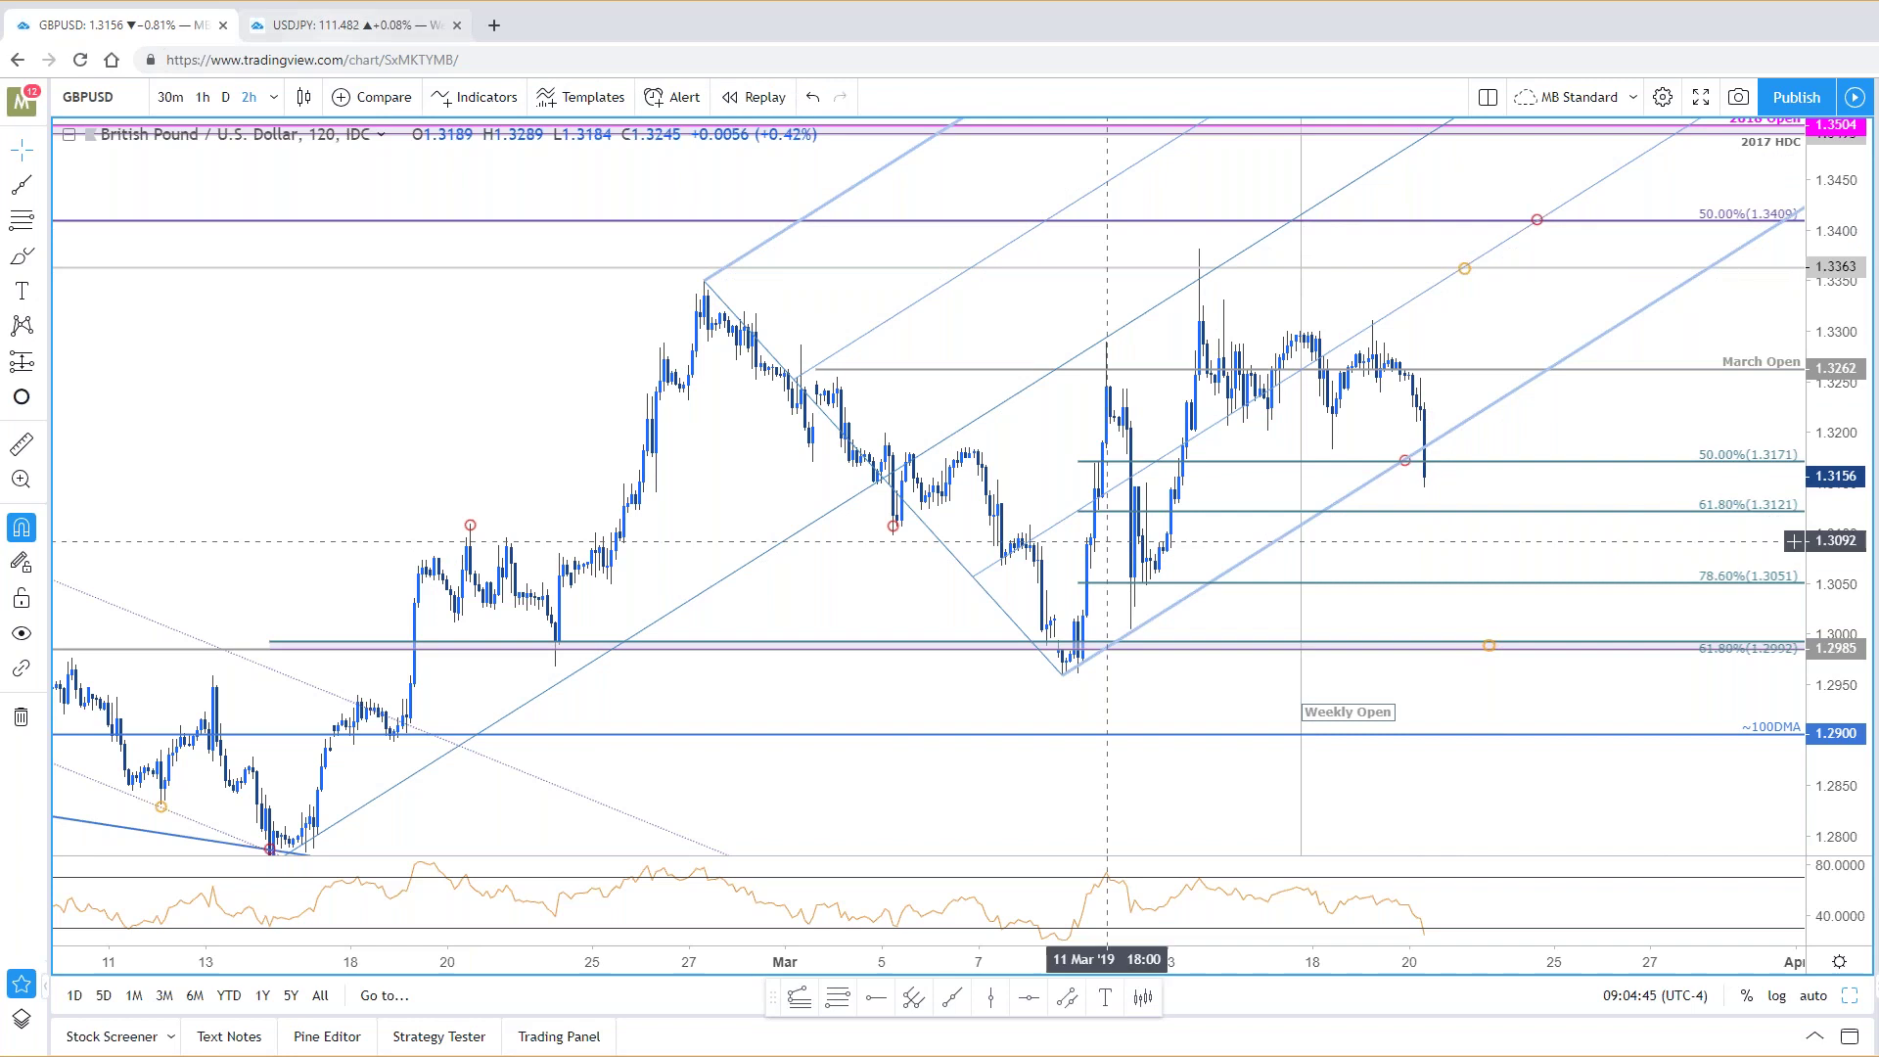
Step: Maximize the daily GBPUSD chart and reposition its red dotted trend line
{"action": "left_click", "coordinate": [1850, 998]}
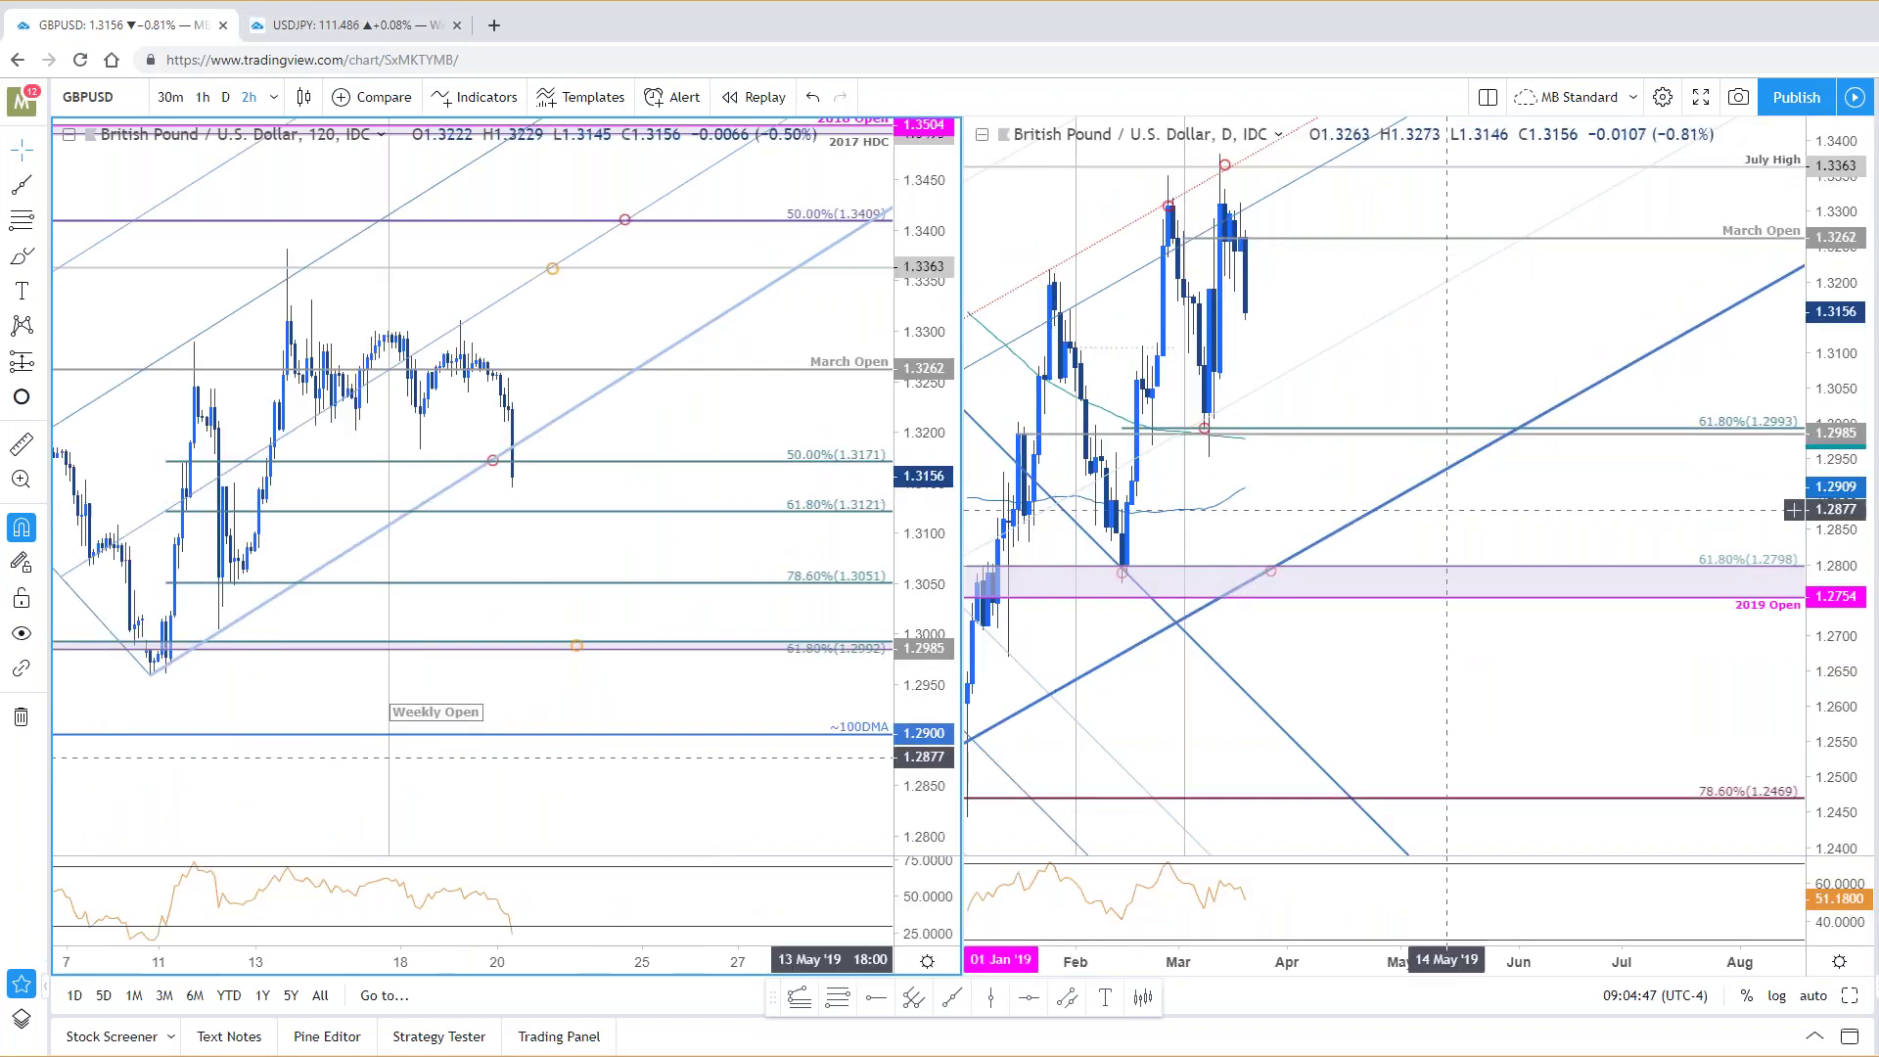
{"action": "left_click_drag", "start_coordinate": [1611, 333], "coordinate": [1653, 334]}
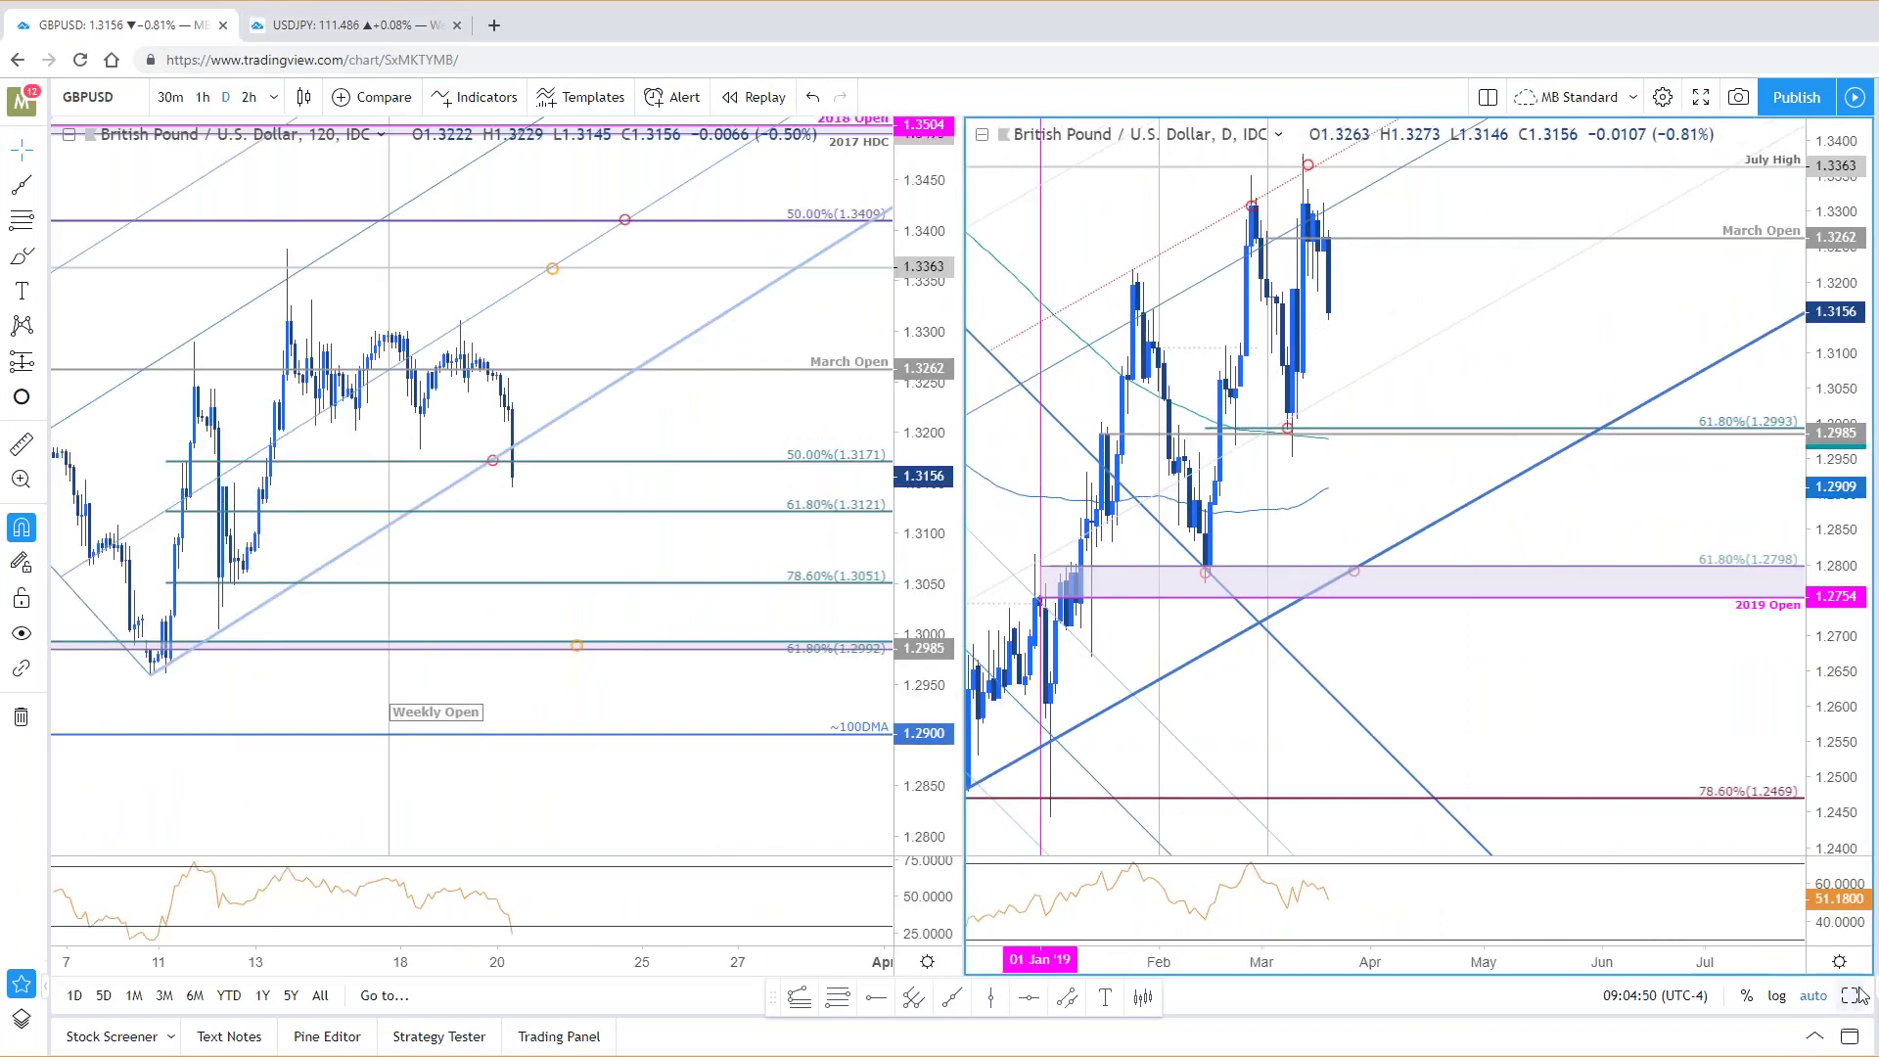
{"action": "left_click", "coordinate": [1850, 996]}
{"action": "scroll", "coordinate": [1448, 548], "scroll_direction": "down", "scroll_amount": 2}
{"action": "left_click_drag", "start_coordinate": [1140, 359], "coordinate": [1019, 362]}
{"action": "scroll", "coordinate": [1507, 567], "scroll_direction": "up", "scroll_amount": 1}
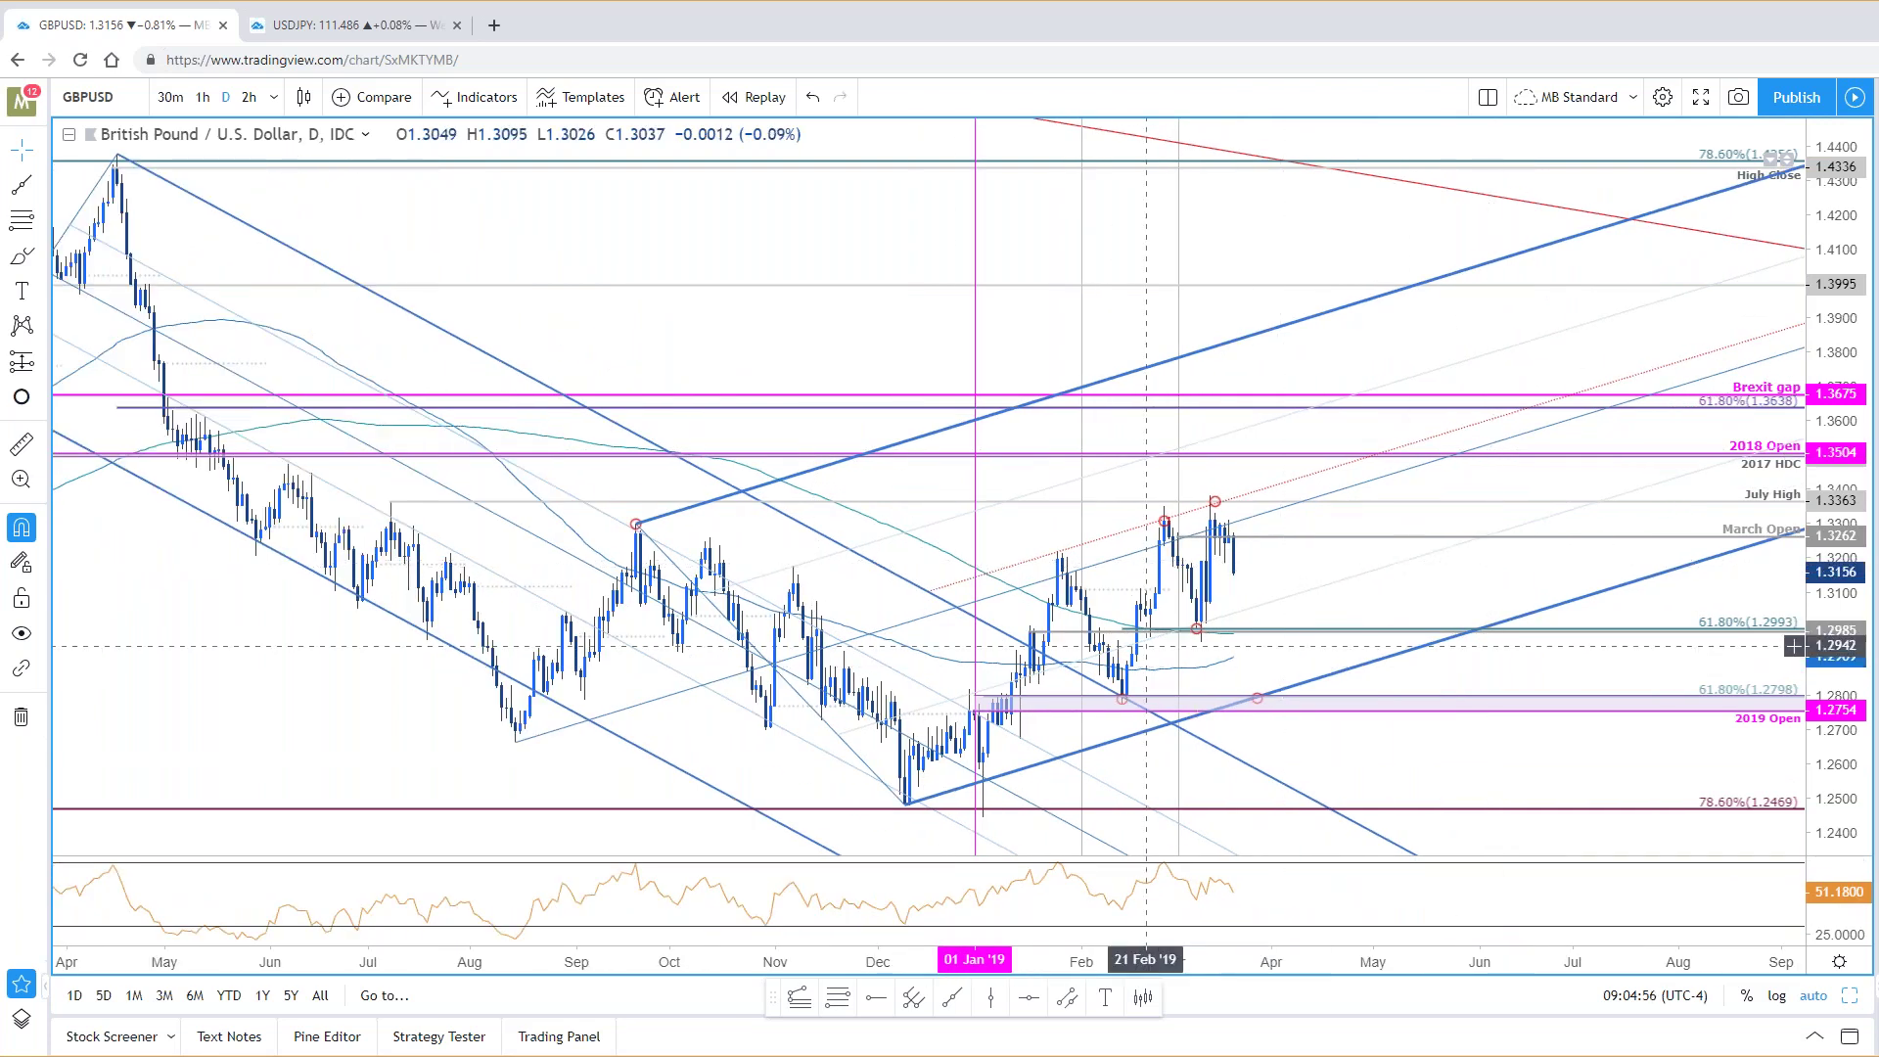
{"action": "mouse_move", "coordinate": [1125, 534]}
{"action": "left_mouse_down"}
{"action": "mouse_move", "coordinate": [773, 636]}
{"action": "mouse_move", "coordinate": [703, 677]}
{"action": "mouse_move", "coordinate": [1291, 533]}
{"action": "mouse_move", "coordinate": [1241, 497]}
{"action": "left_mouse_up"}
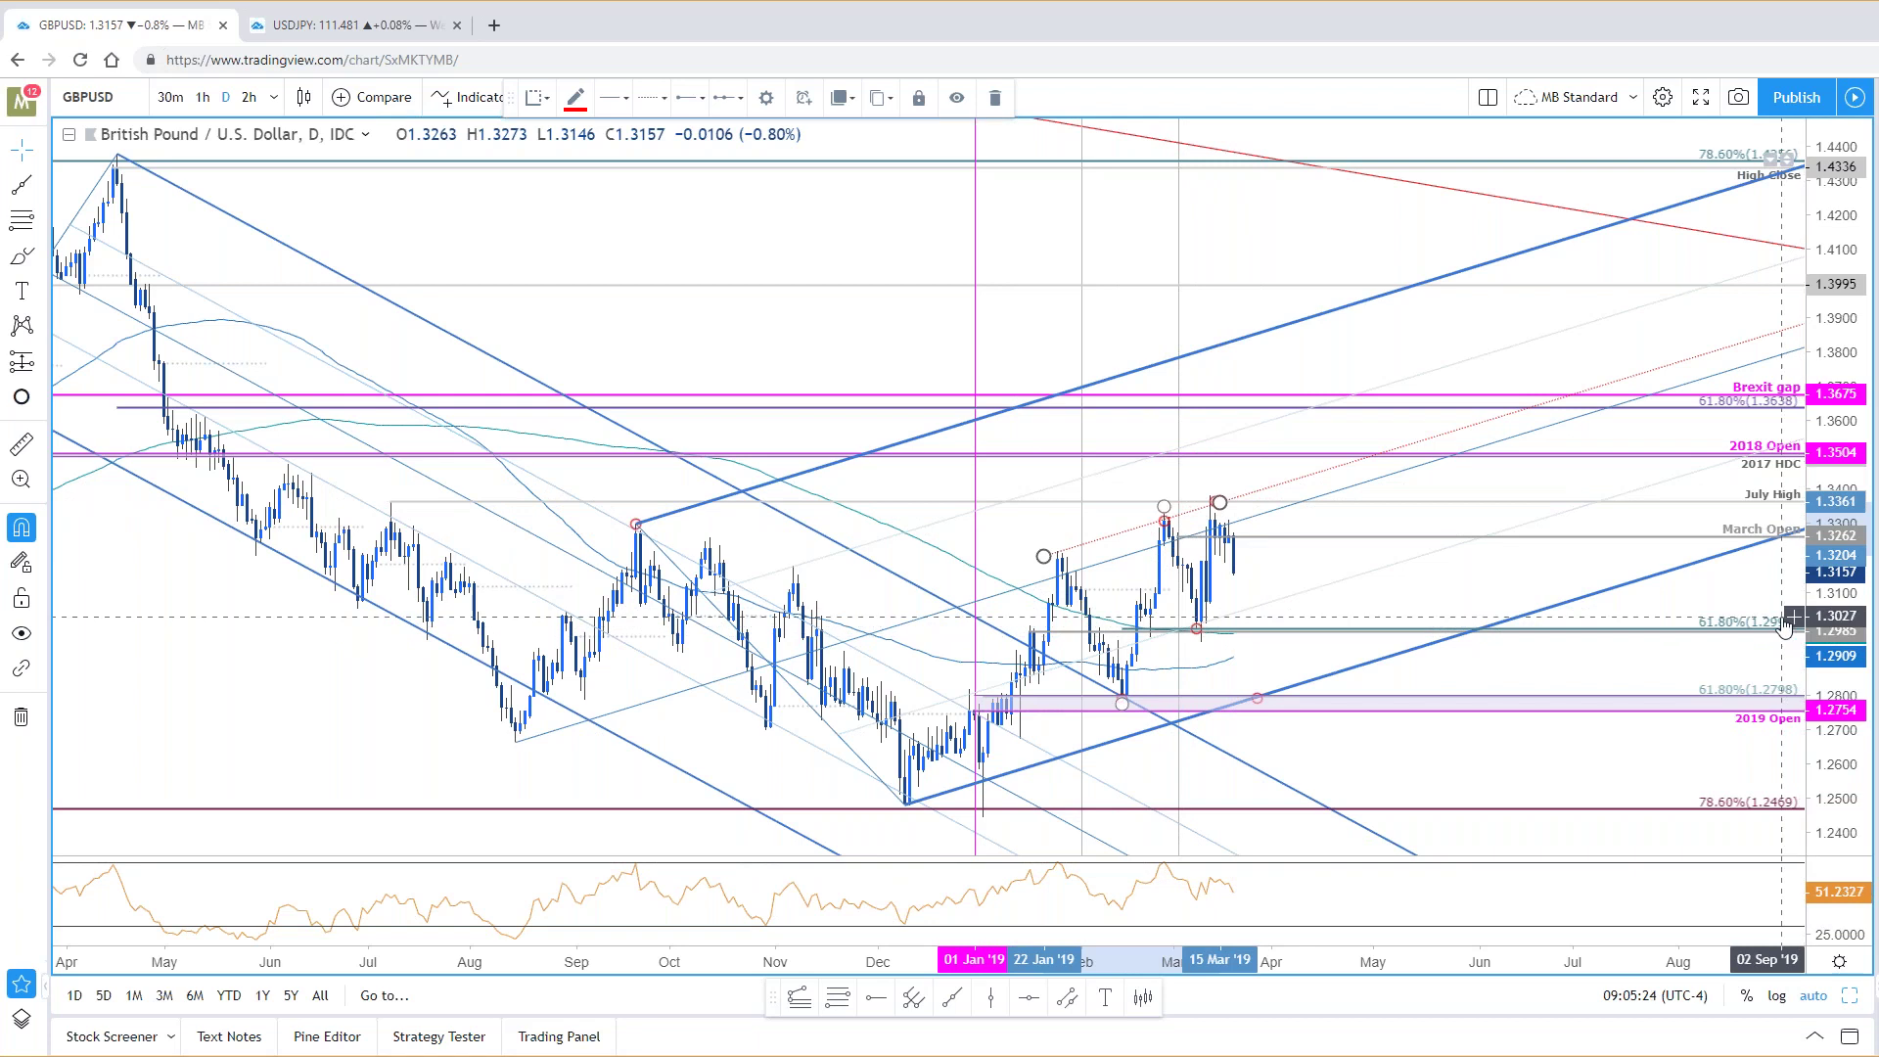
Step: Re-anchor the daily Fibonacci to the 13 Mar high so 61.8% reads 1.3005
{"action": "left_click", "coordinate": [1783, 626]}
{"action": "left_click_drag", "start_coordinate": [1170, 502], "coordinate": [1212, 483]}
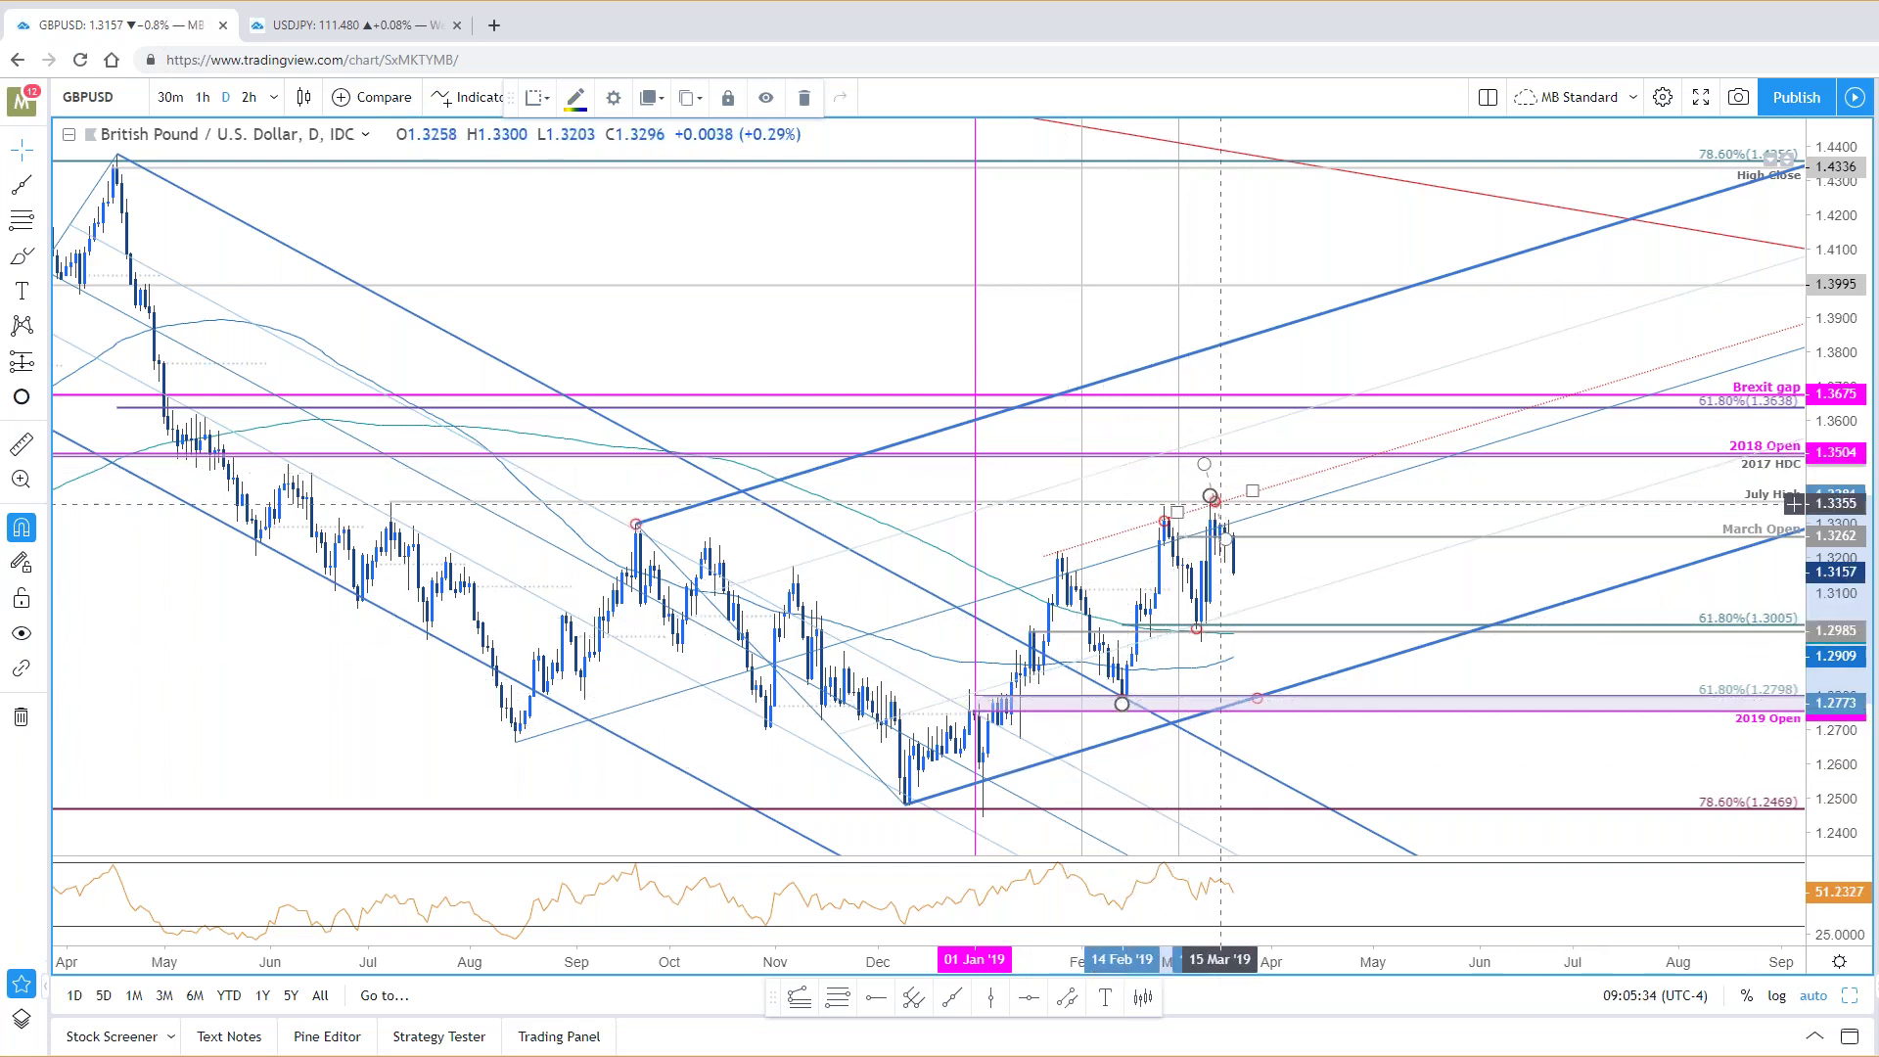
{"action": "left_click", "coordinate": [1261, 671]}
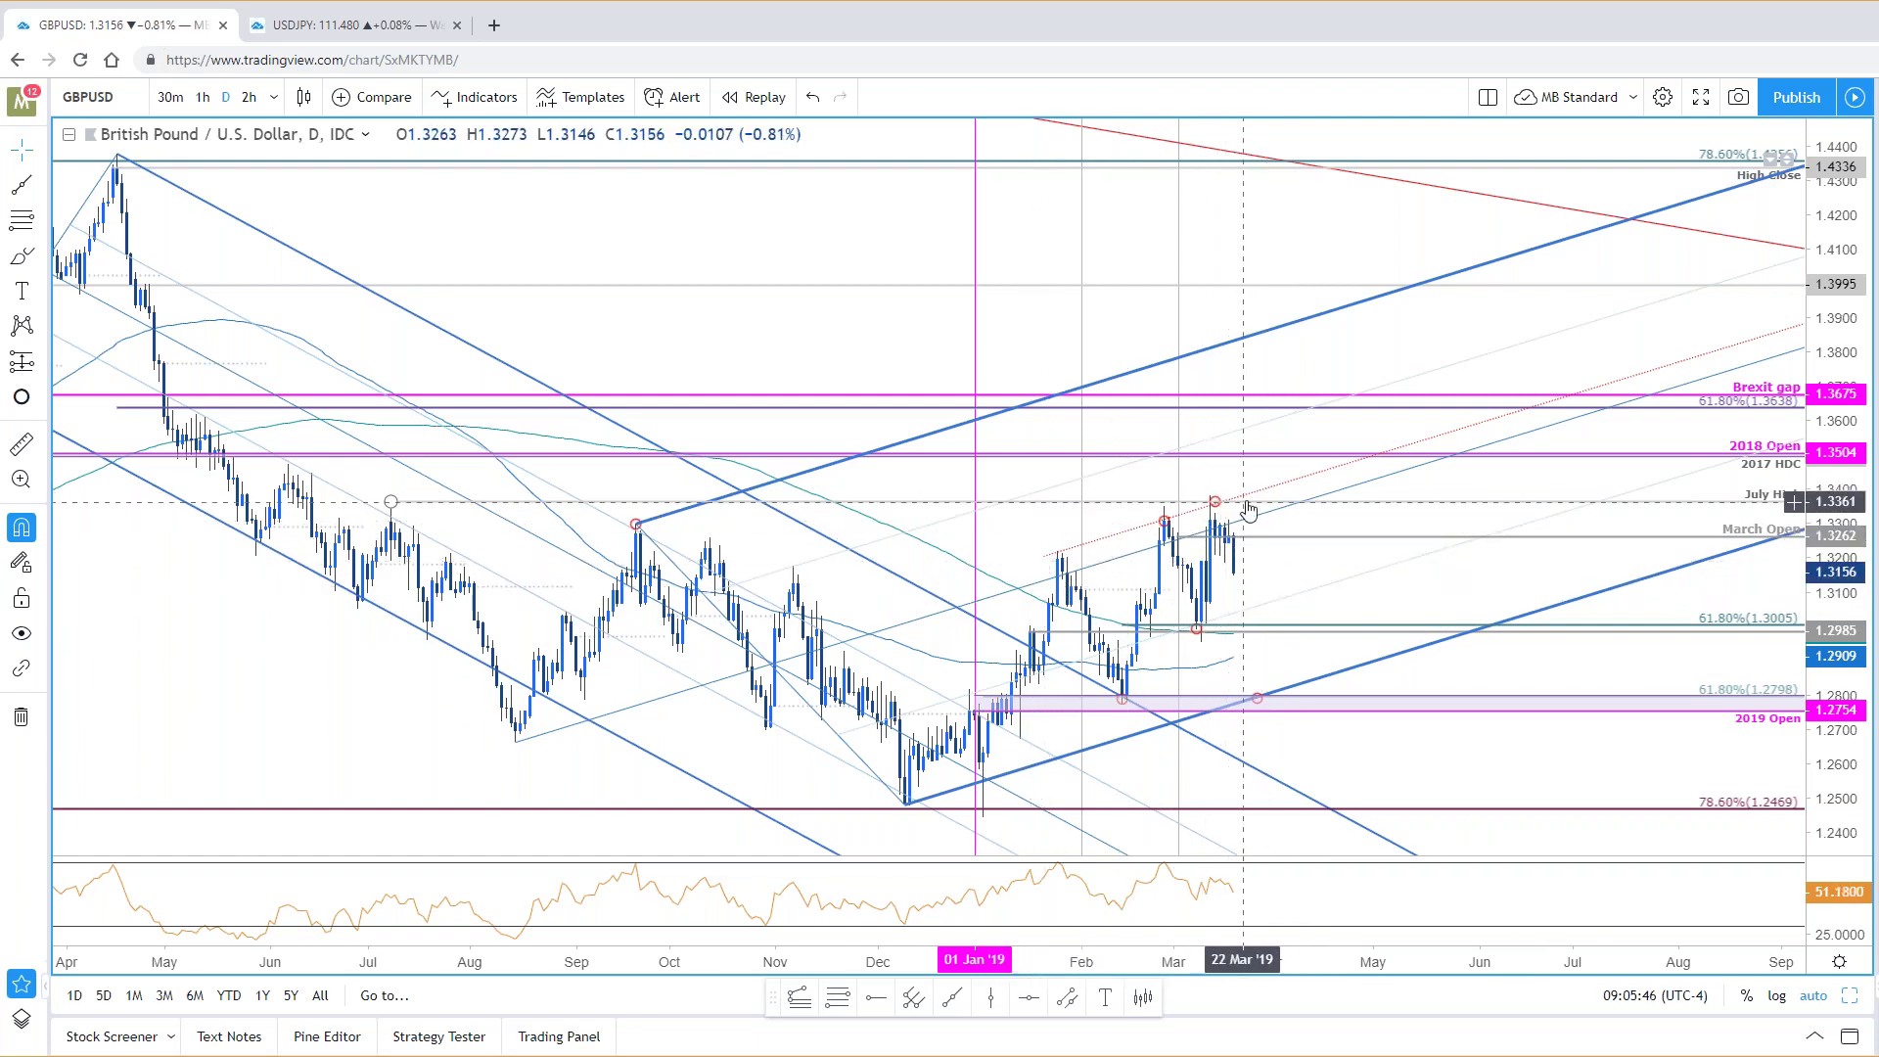
{"action": "left_click", "coordinate": [1850, 998]}
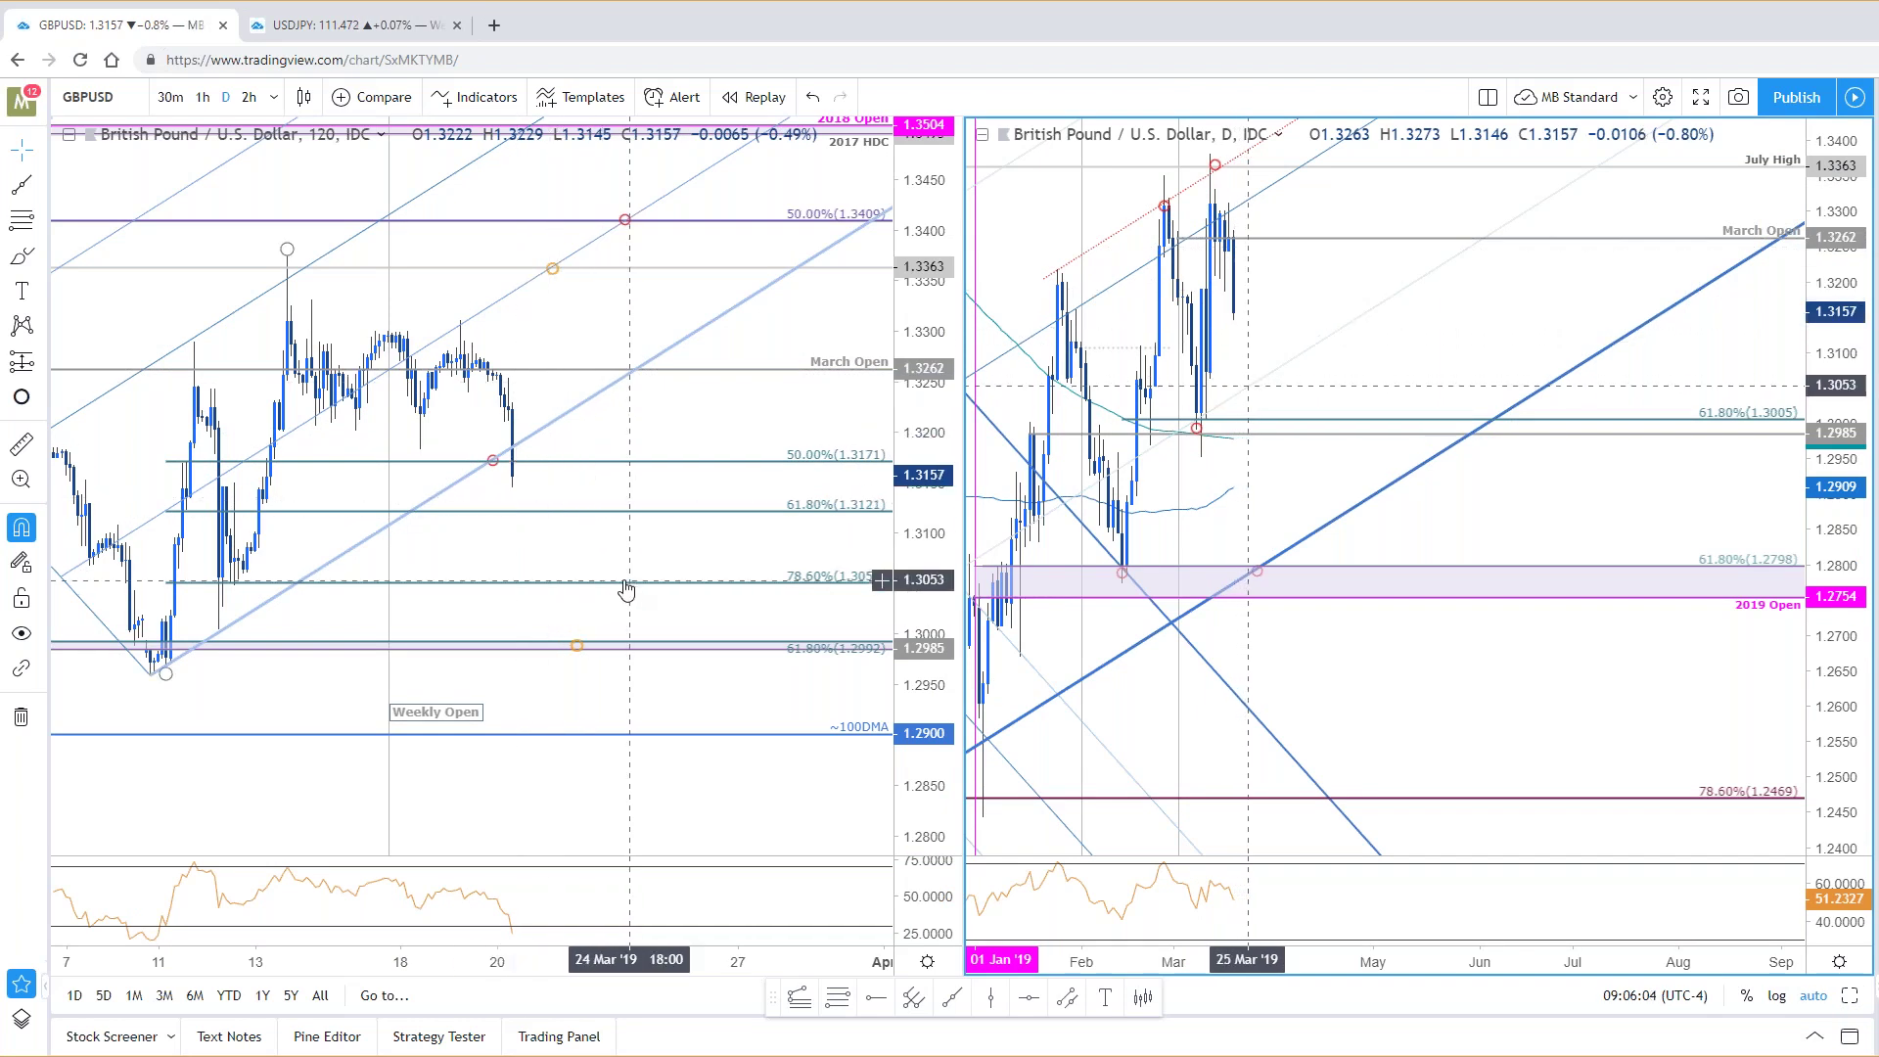
Step: Nudge the 1.2992 level to 1.2985 and re-anchor the 120-minute Fibonacci to 13 Mar
{"action": "scroll", "coordinate": [802, 646], "scroll_direction": "down", "scroll_amount": 3}
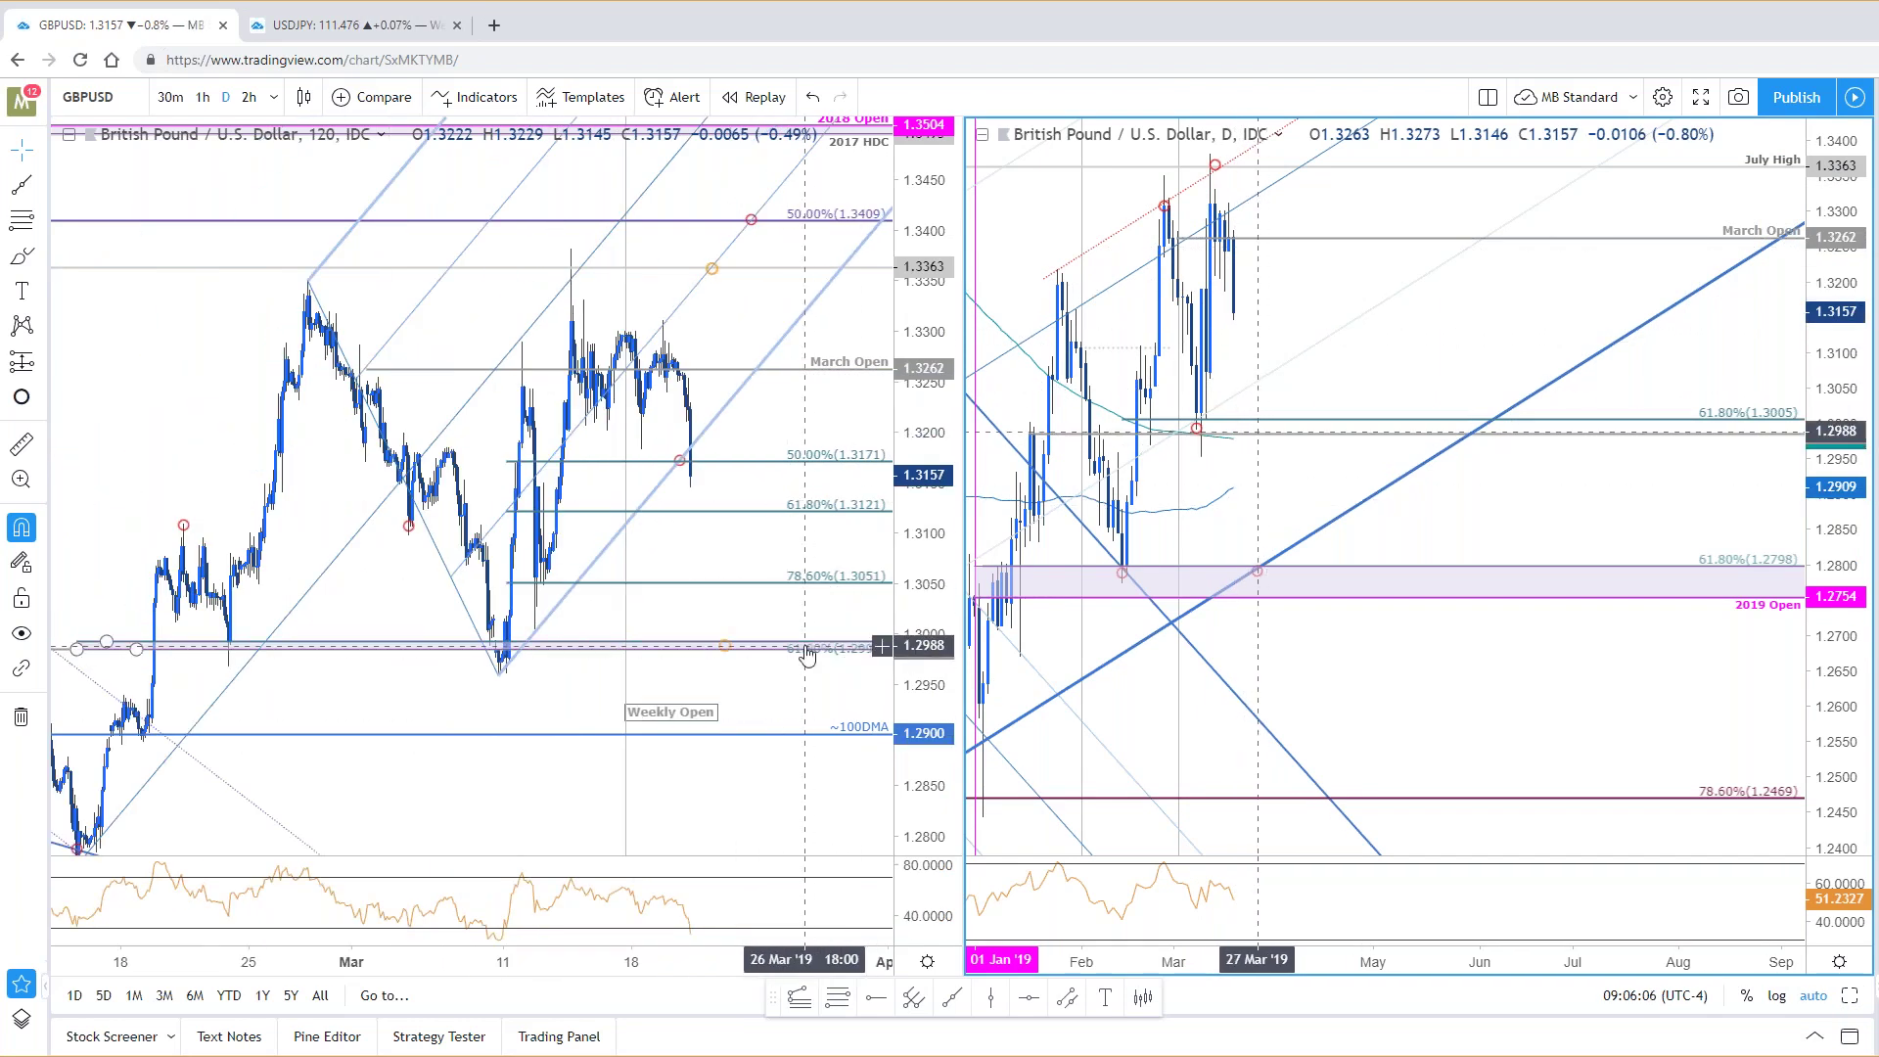
{"action": "left_click", "coordinate": [690, 582]}
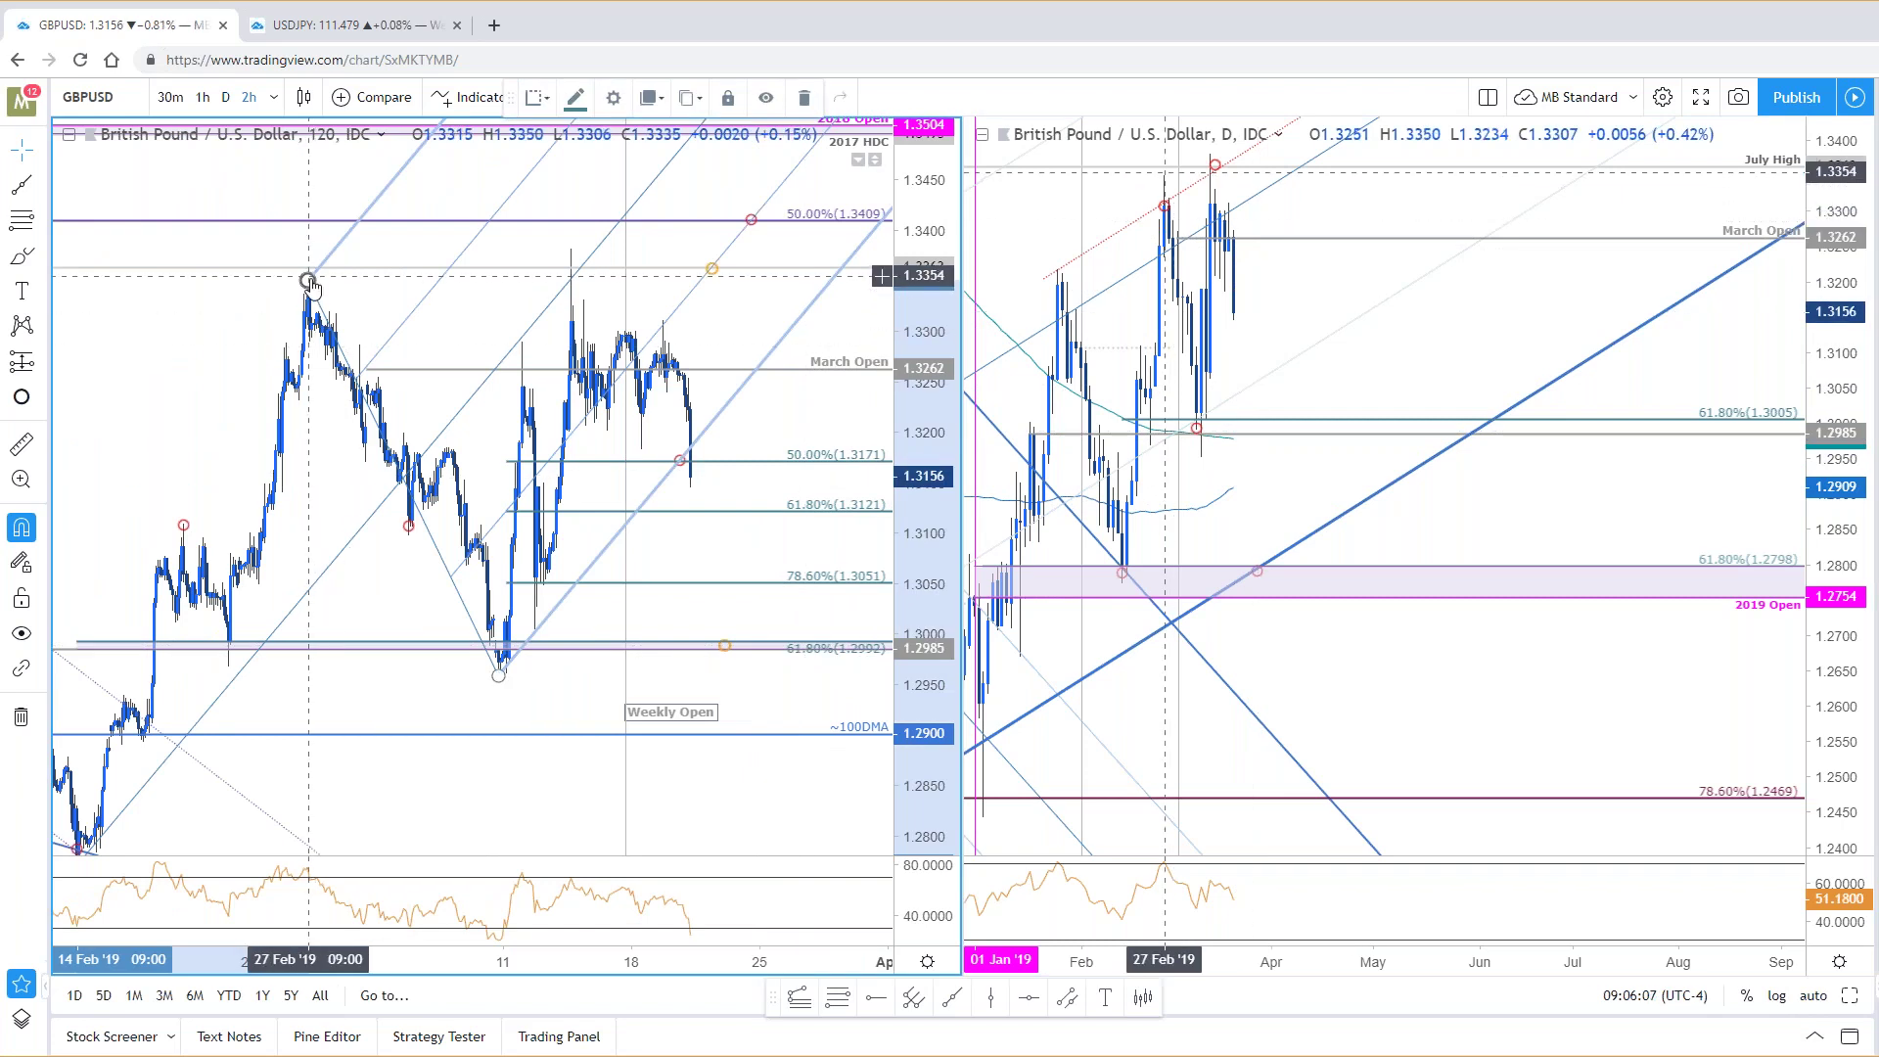
{"action": "left_click_drag", "start_coordinate": [309, 283], "coordinate": [553, 239]}
{"action": "key", "text": "ctrl+z"}
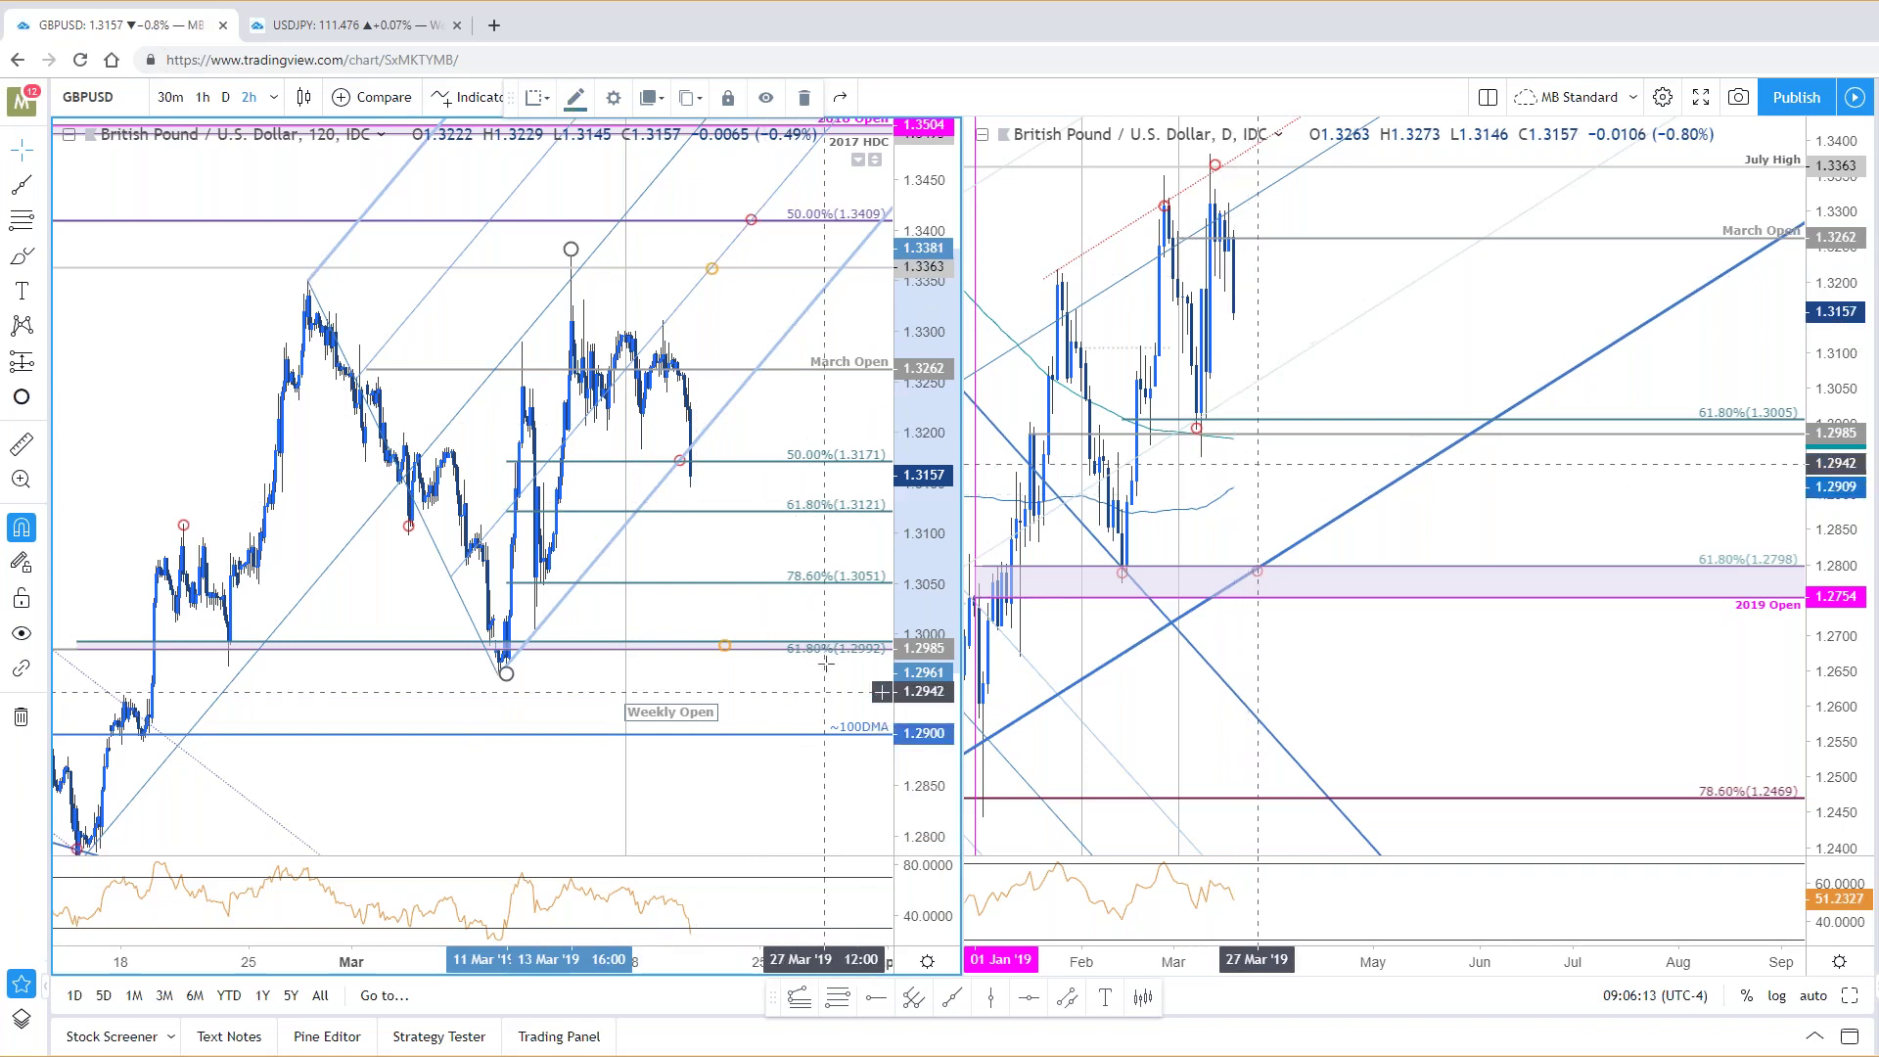
{"action": "left_click", "coordinate": [773, 648]}
{"action": "left_click_drag", "start_coordinate": [779, 655], "coordinate": [779, 661]}
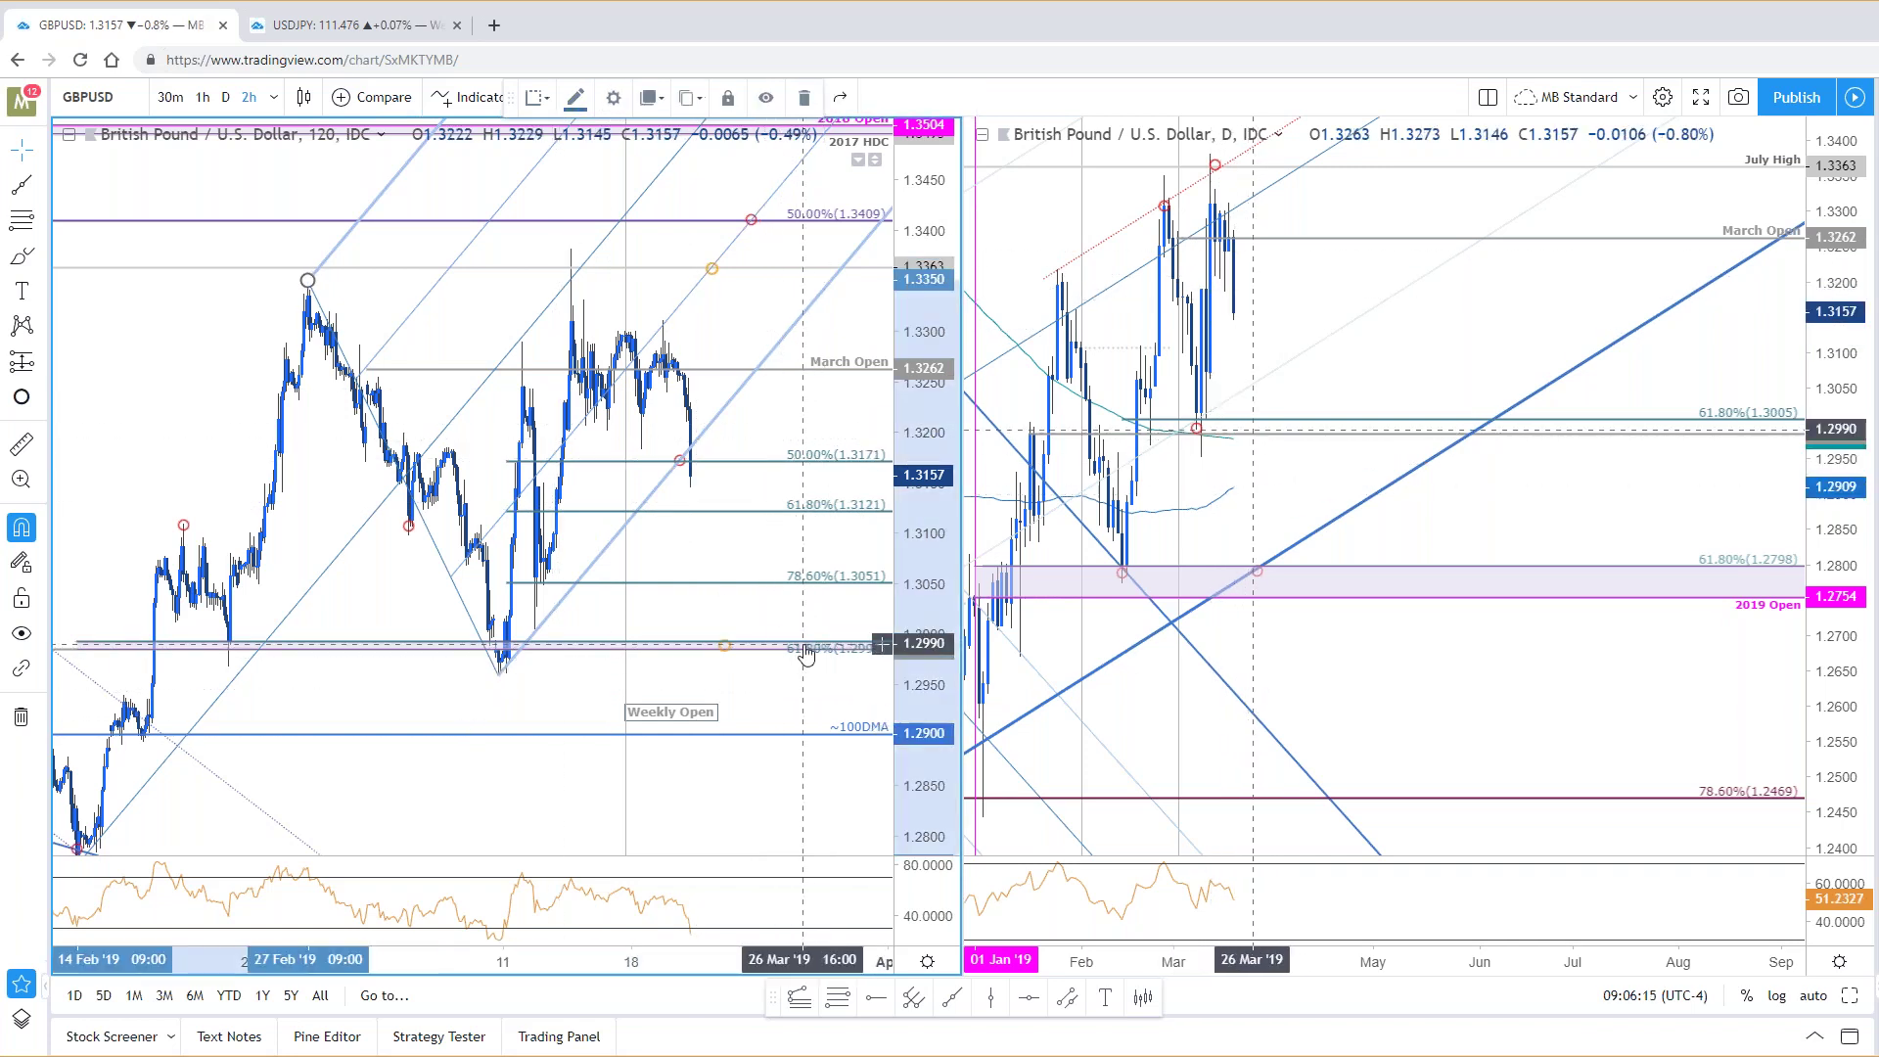
{"action": "mouse_move", "coordinate": [480, 286]}
{"action": "left_mouse_down"}
{"action": "mouse_move", "coordinate": [572, 269]}
{"action": "mouse_move", "coordinate": [572, 247]}
{"action": "left_mouse_up"}
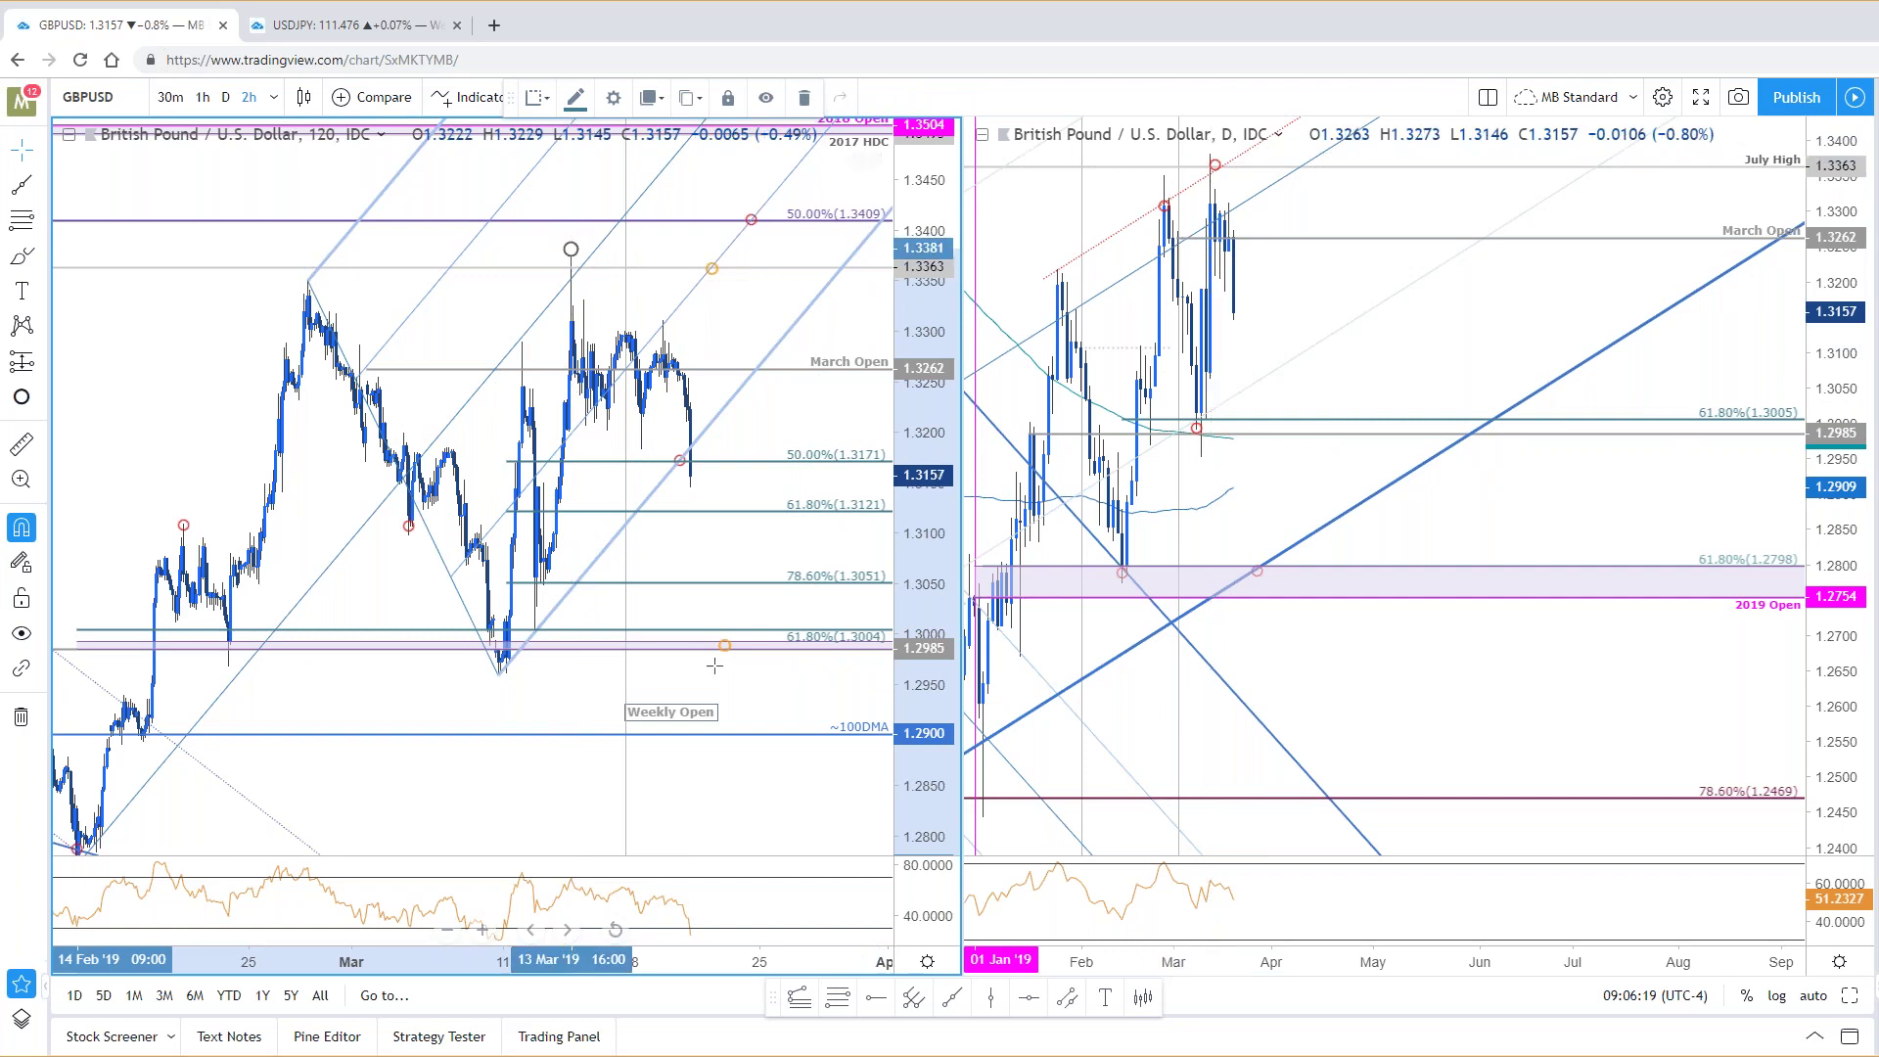
Step: Raise the shaded support band's top edge to 1.3004 and maximize the 120-minute chart
{"action": "left_click", "coordinate": [881, 640]}
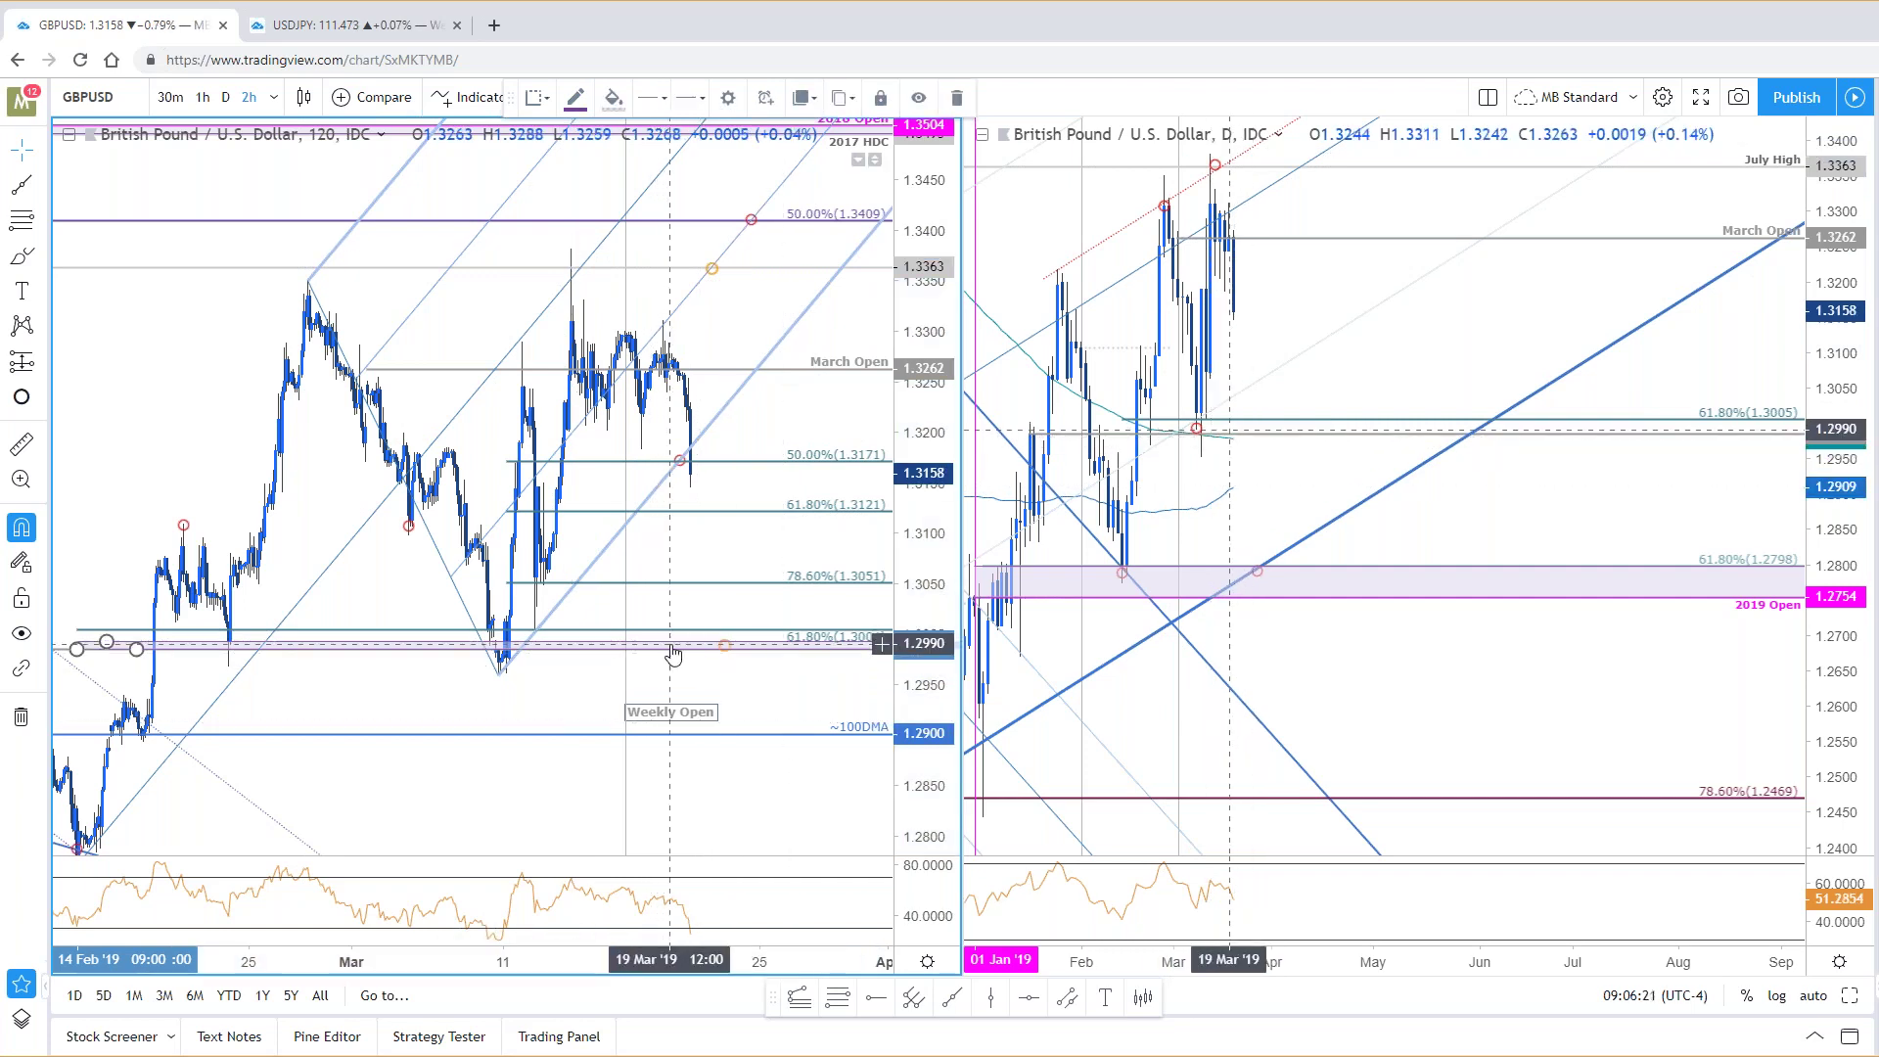
{"action": "left_click_drag", "start_coordinate": [107, 642], "coordinate": [117, 629]}
{"action": "left_click", "coordinate": [293, 704]}
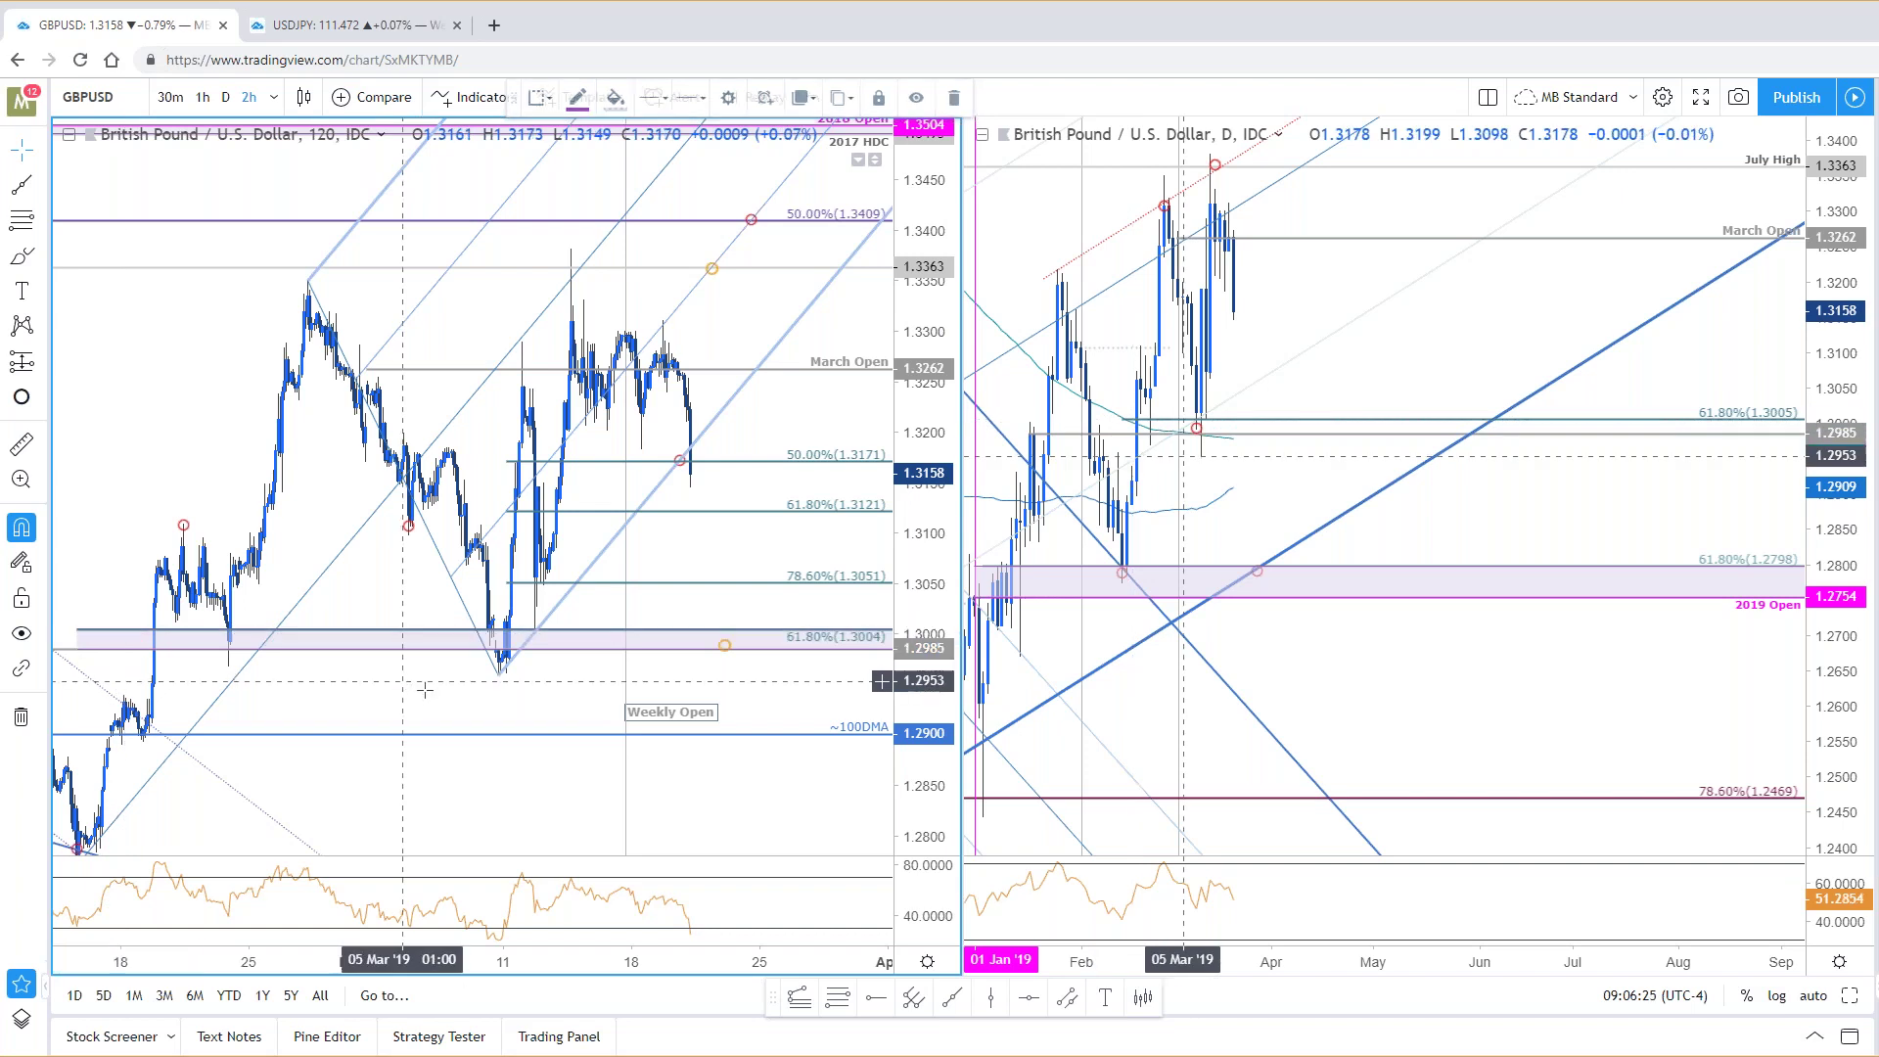
{"action": "scroll", "coordinate": [810, 776], "scroll_direction": "up", "scroll_amount": 2}
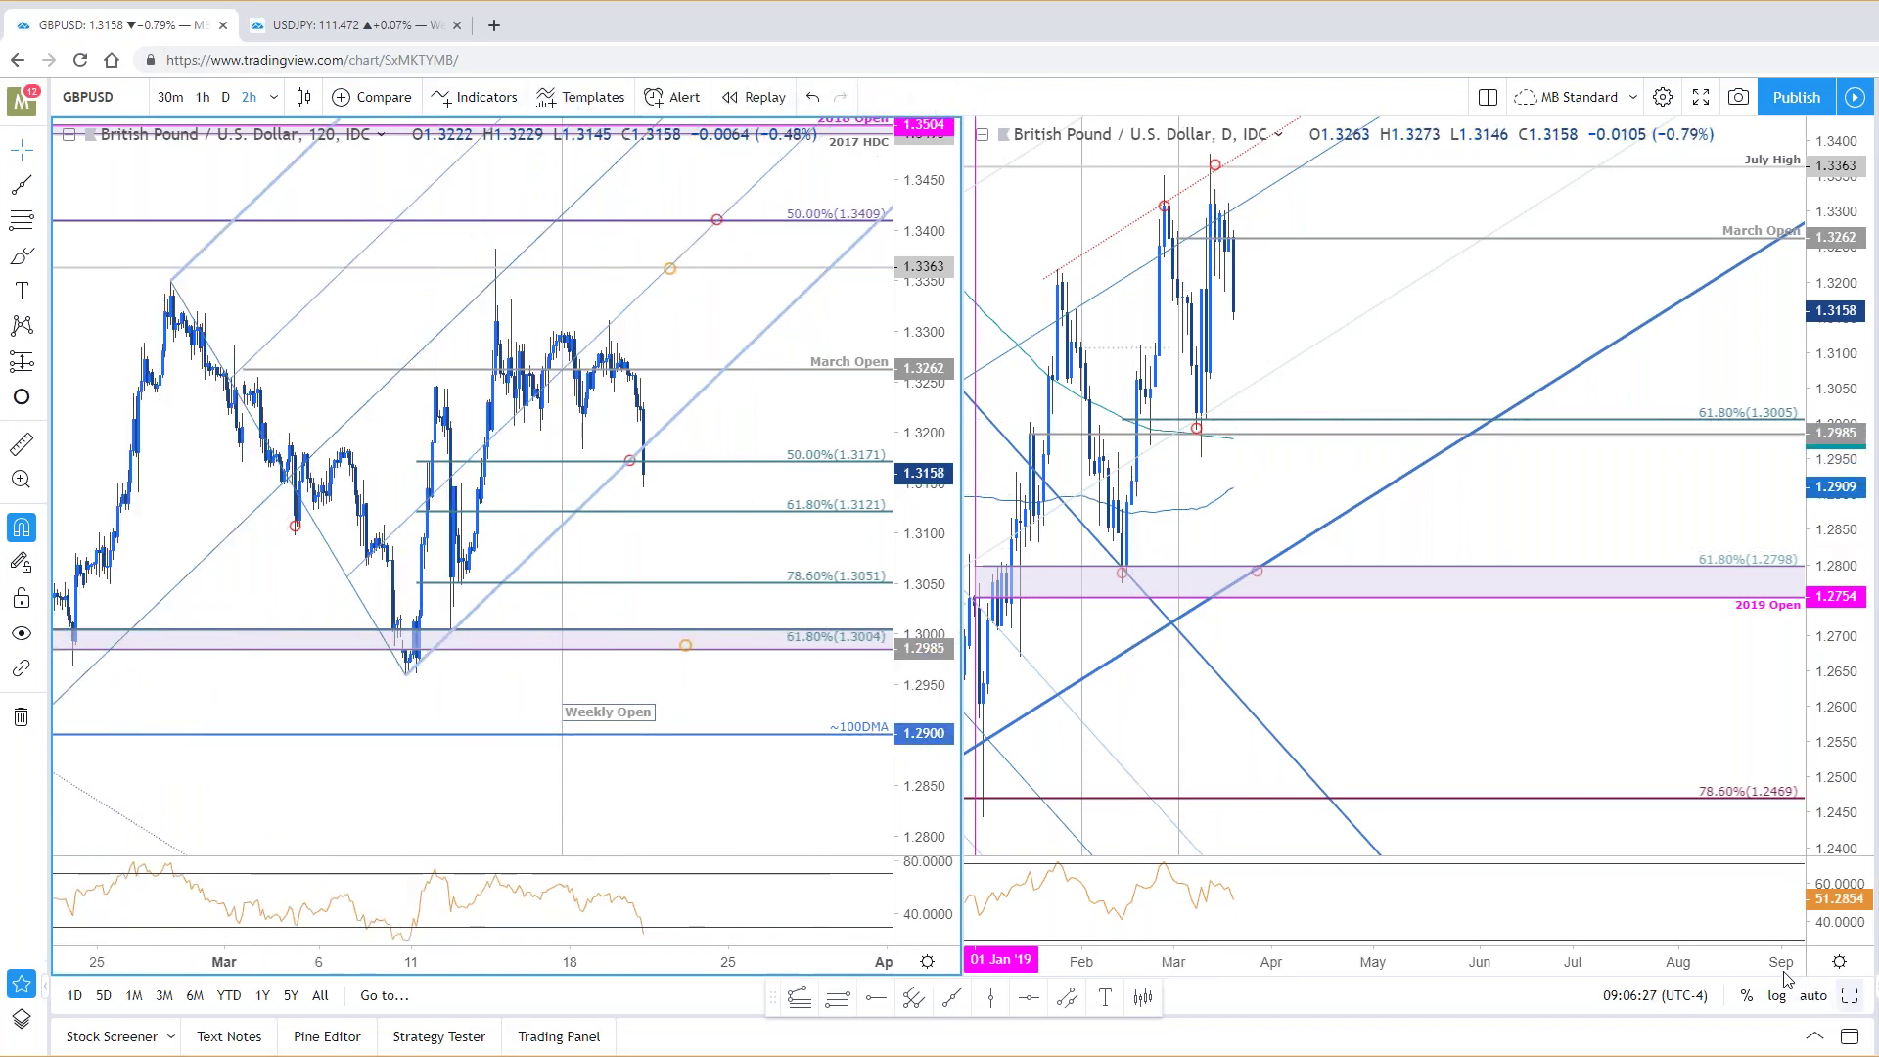
{"action": "key", "text": "alt+Return"}
{"action": "scroll", "coordinate": [1448, 508], "scroll_direction": "up", "scroll_amount": 3}
{"action": "scroll", "coordinate": [1601, 411], "scroll_direction": "left", "scroll_amount": 5}
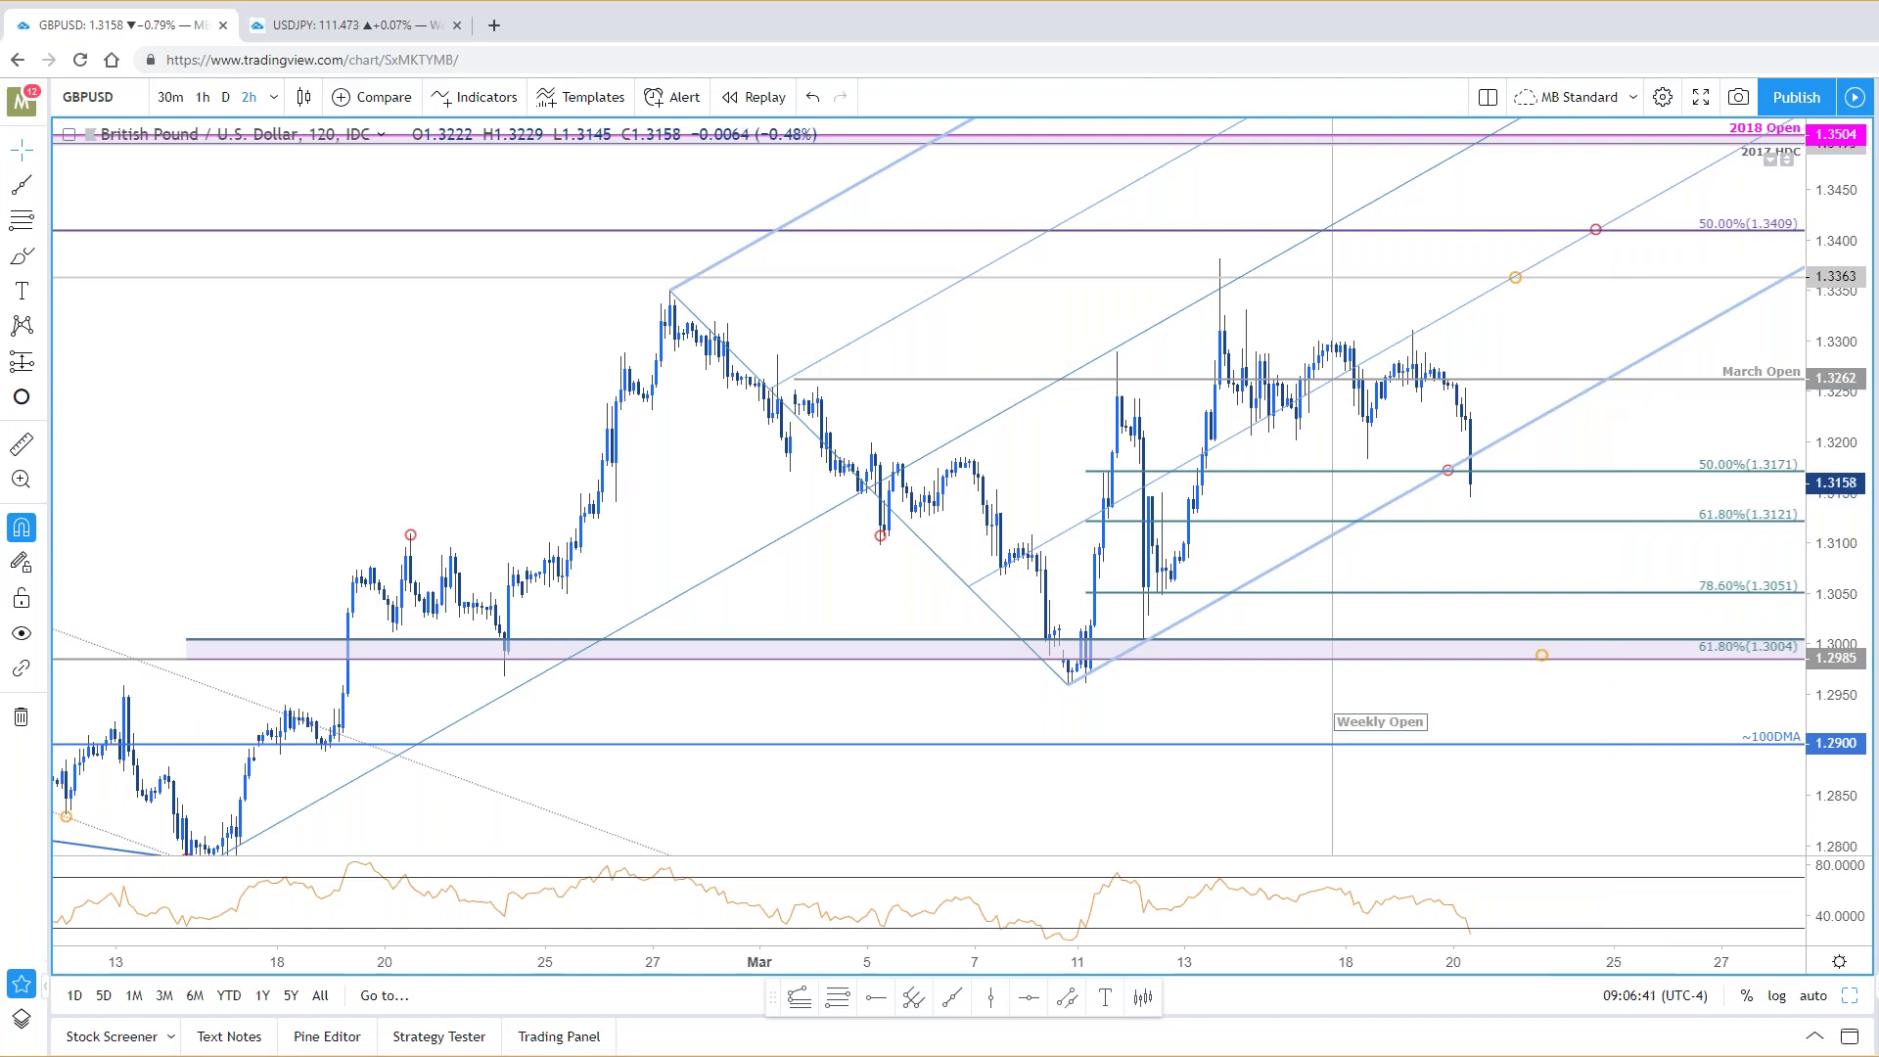
Step: Pan the GBPUSD chart, then change the symbol to USDCAD
{"action": "left_click_drag", "start_coordinate": [965, 312], "coordinate": [888, 290]}
{"action": "left_click_drag", "start_coordinate": [1514, 336], "coordinate": [1515, 340]}
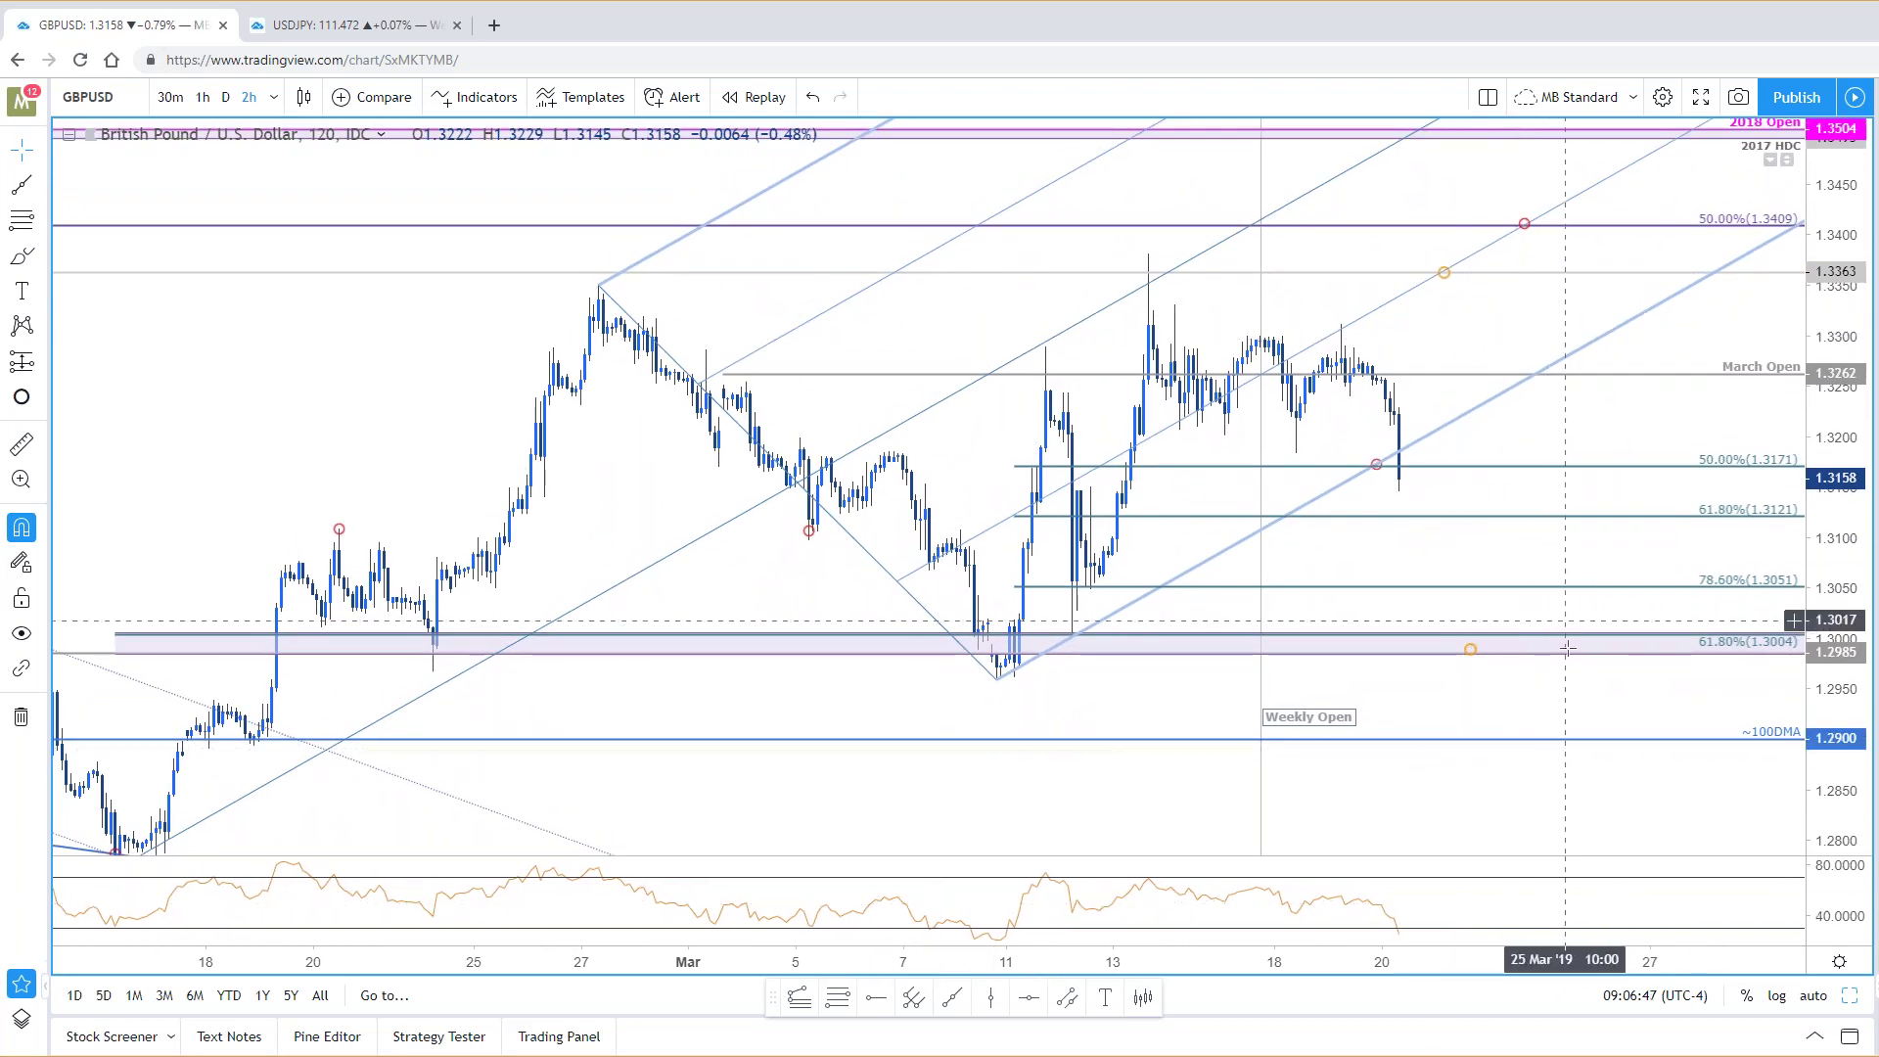
{"action": "left_click_drag", "start_coordinate": [1559, 693], "coordinate": [1554, 693]}
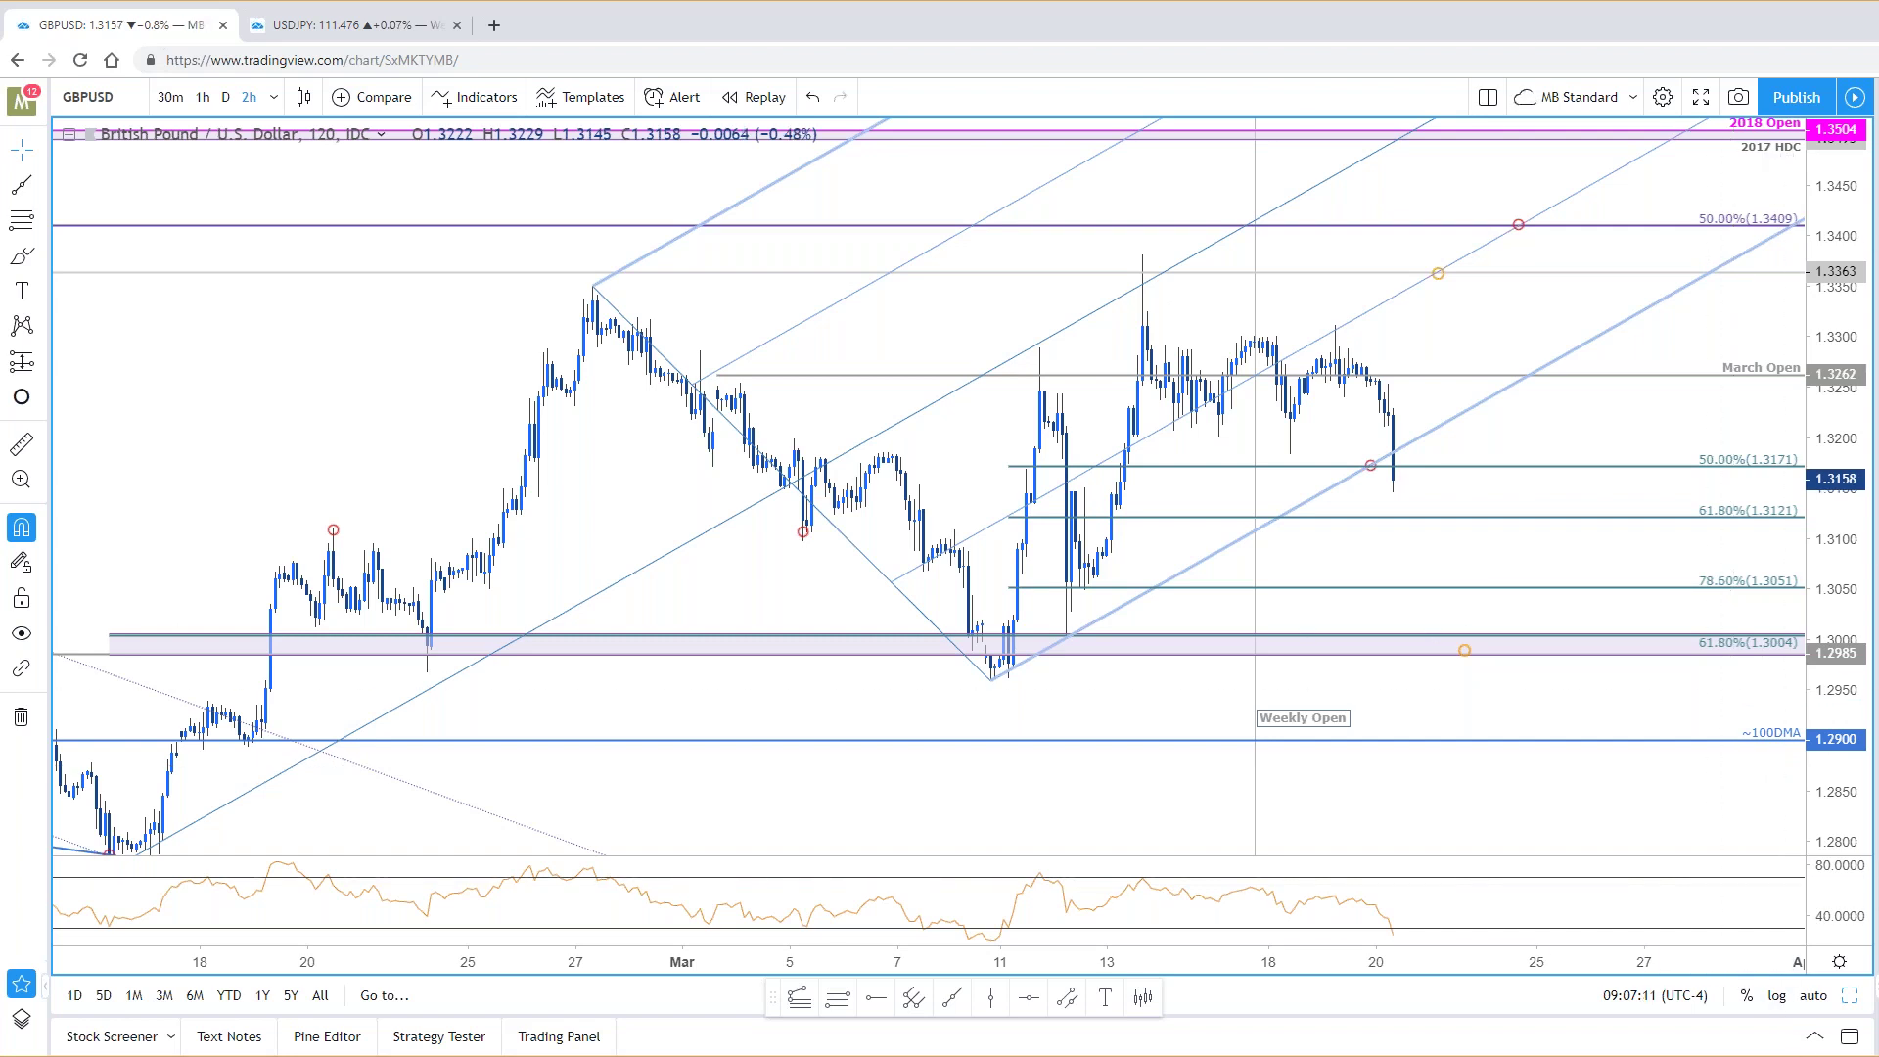
{"action": "key", "text": "Down"}
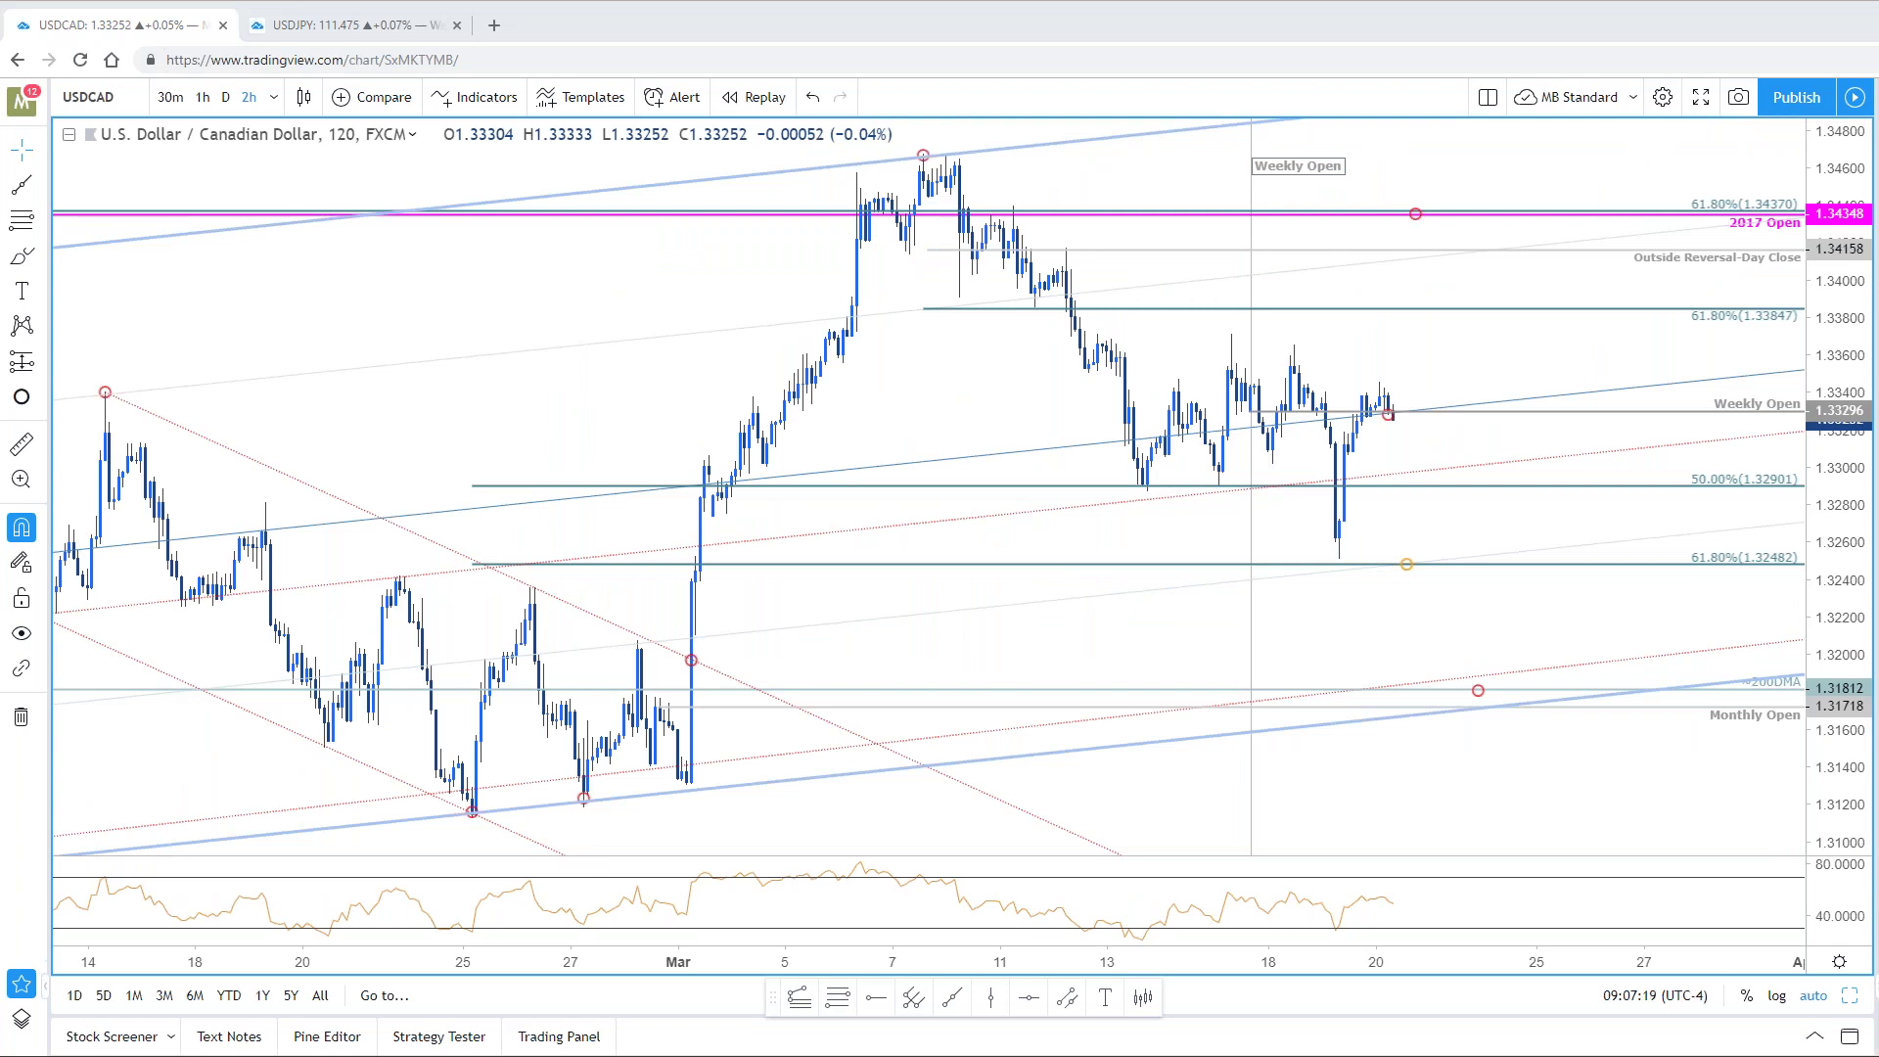
Step: Pan the USDCAD 2-hour chart left and restore the side-by-side layout with the daily chart
{"action": "left_click_drag", "start_coordinate": [1551, 382], "coordinate": [1543, 382]}
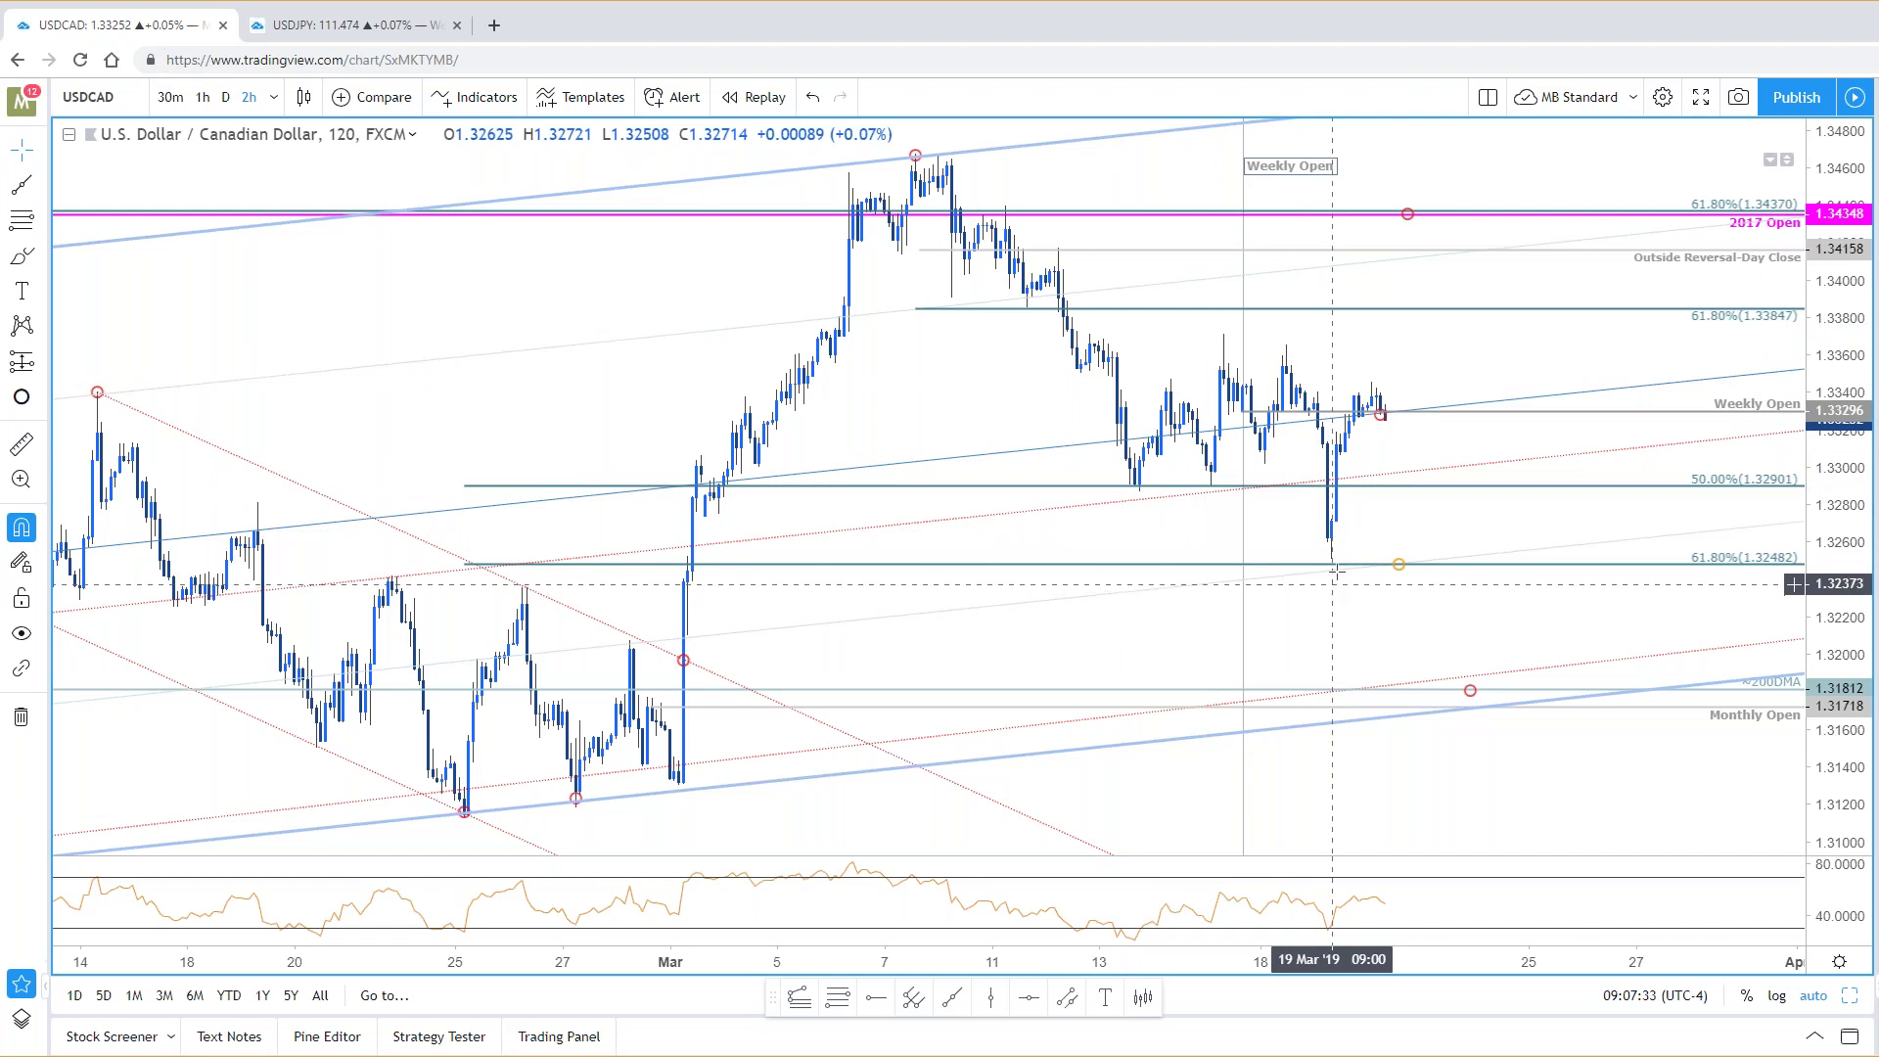
{"action": "left_click_drag", "start_coordinate": [1335, 573], "coordinate": [1298, 575]}
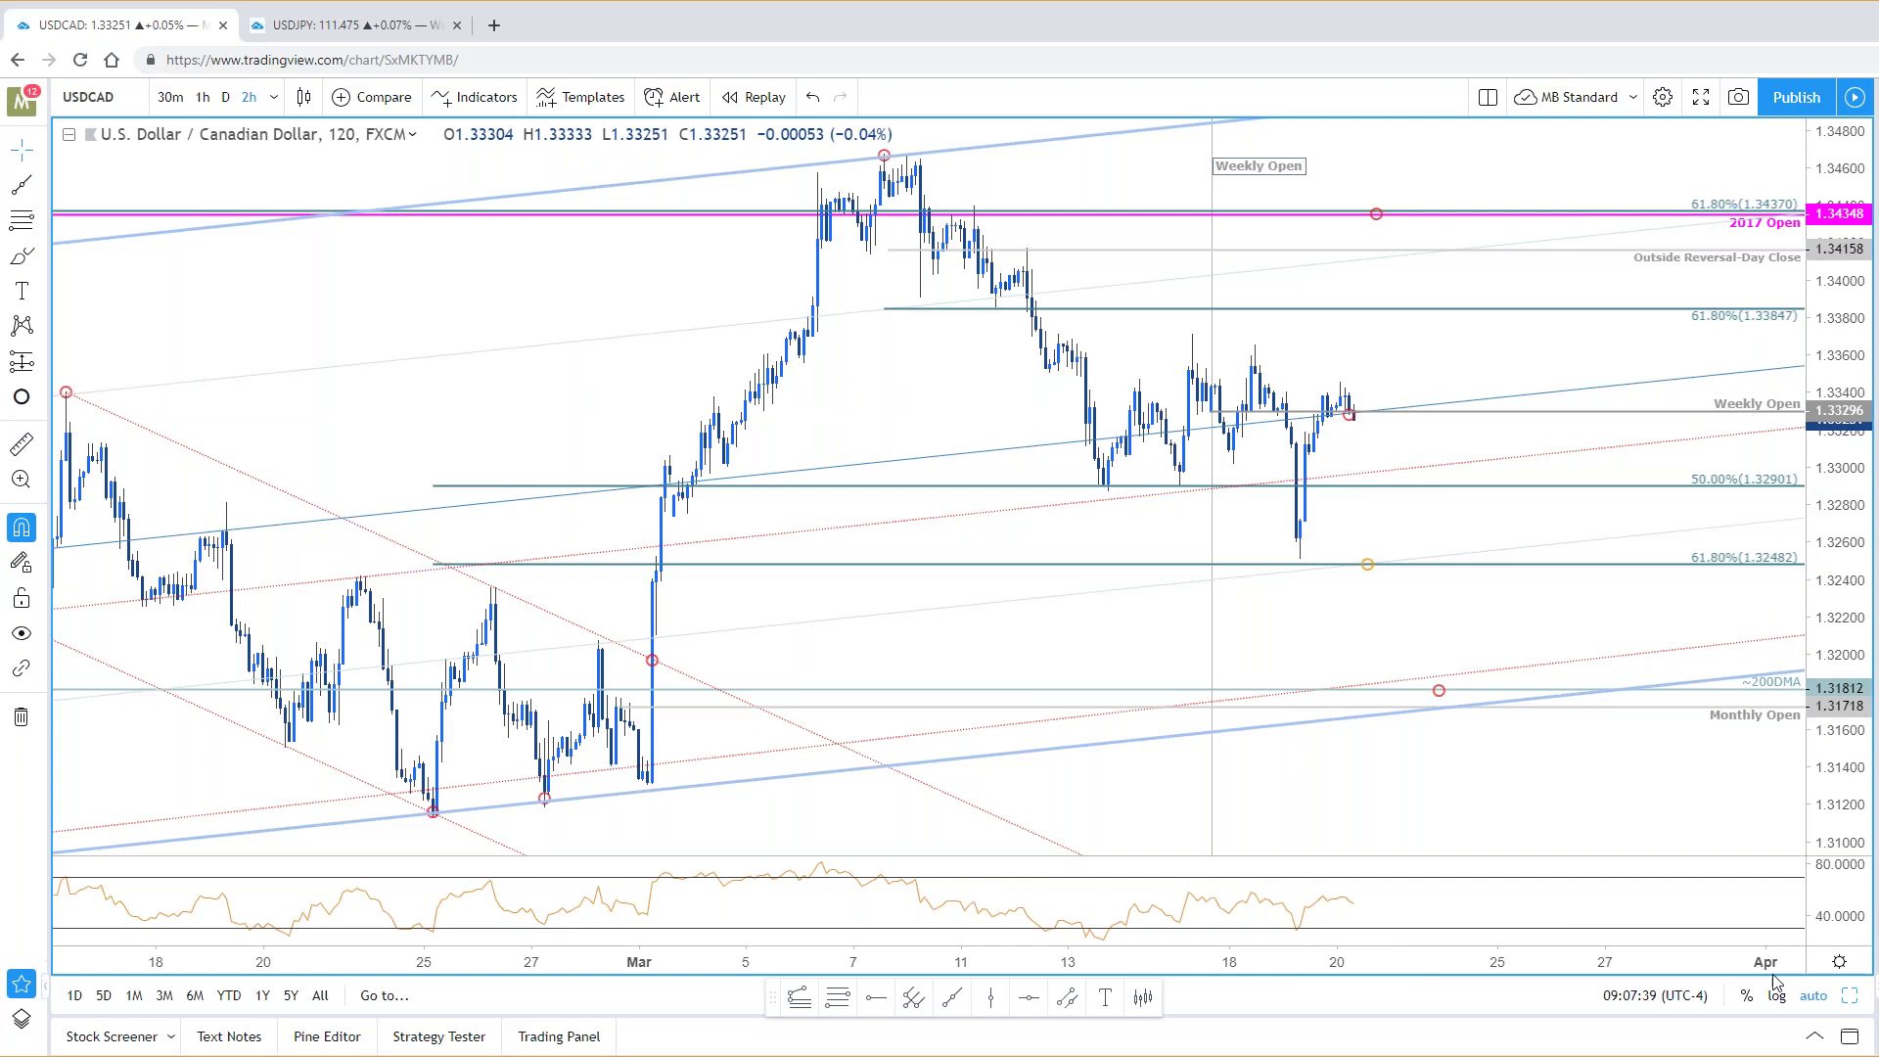
{"action": "left_click", "coordinate": [1857, 995]}
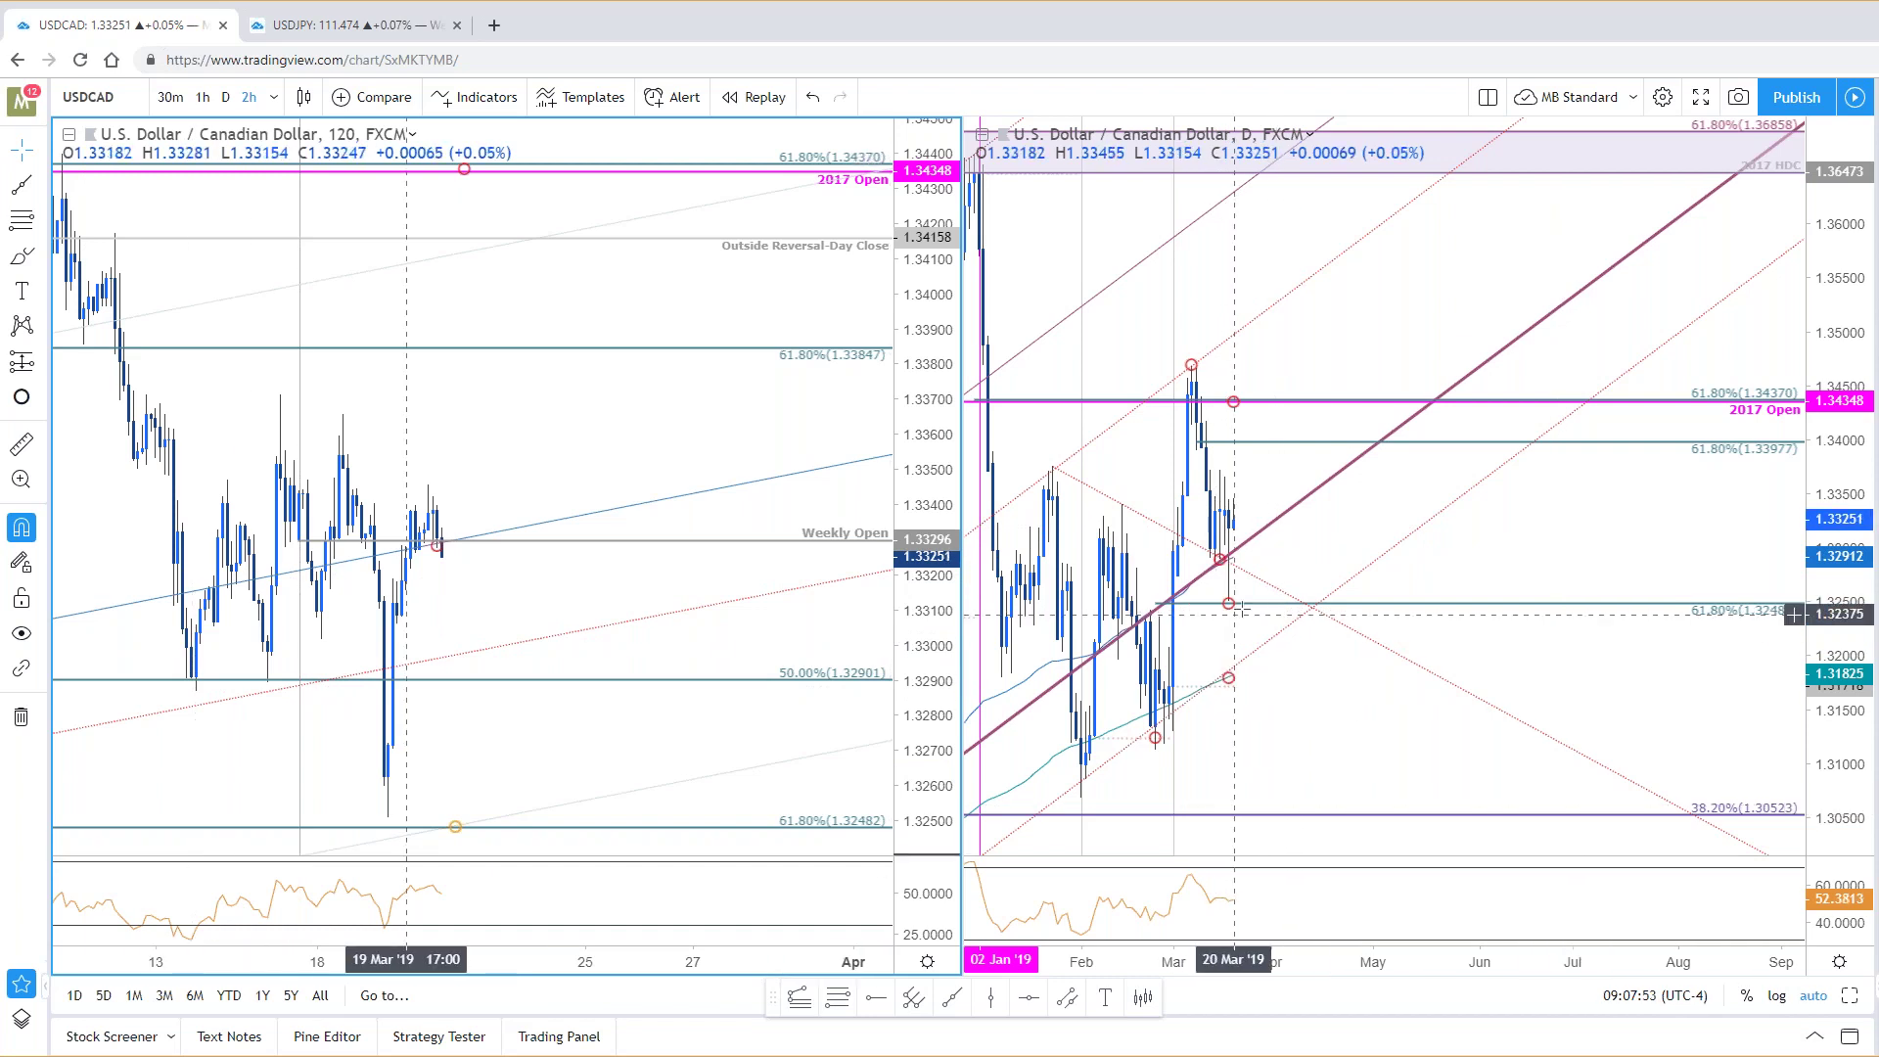
Step: Lower the daily Fibonacci retracement's bottom anchor so its 61.8% level sits at 1.33838
{"action": "left_click_drag", "start_coordinate": [1243, 607], "coordinate": [1343, 470]}
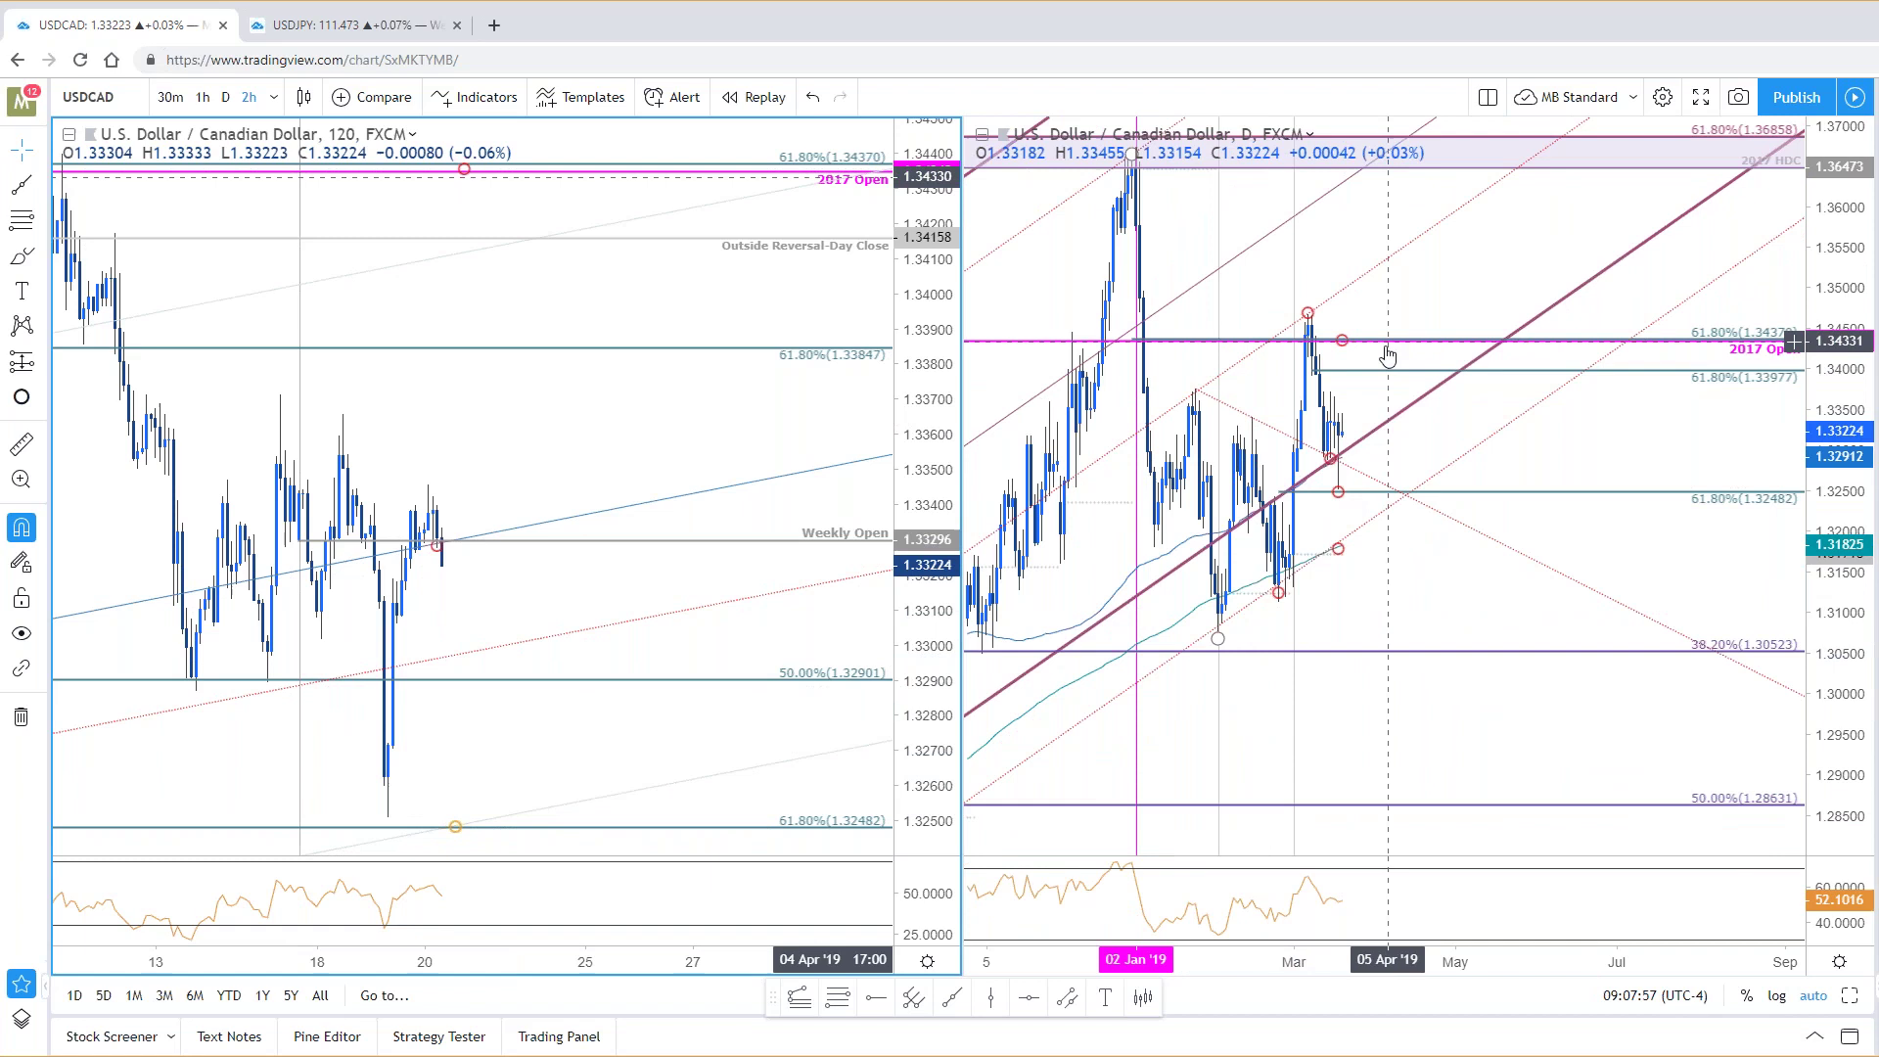
{"action": "left_click_drag", "start_coordinate": [464, 587], "coordinate": [514, 597]}
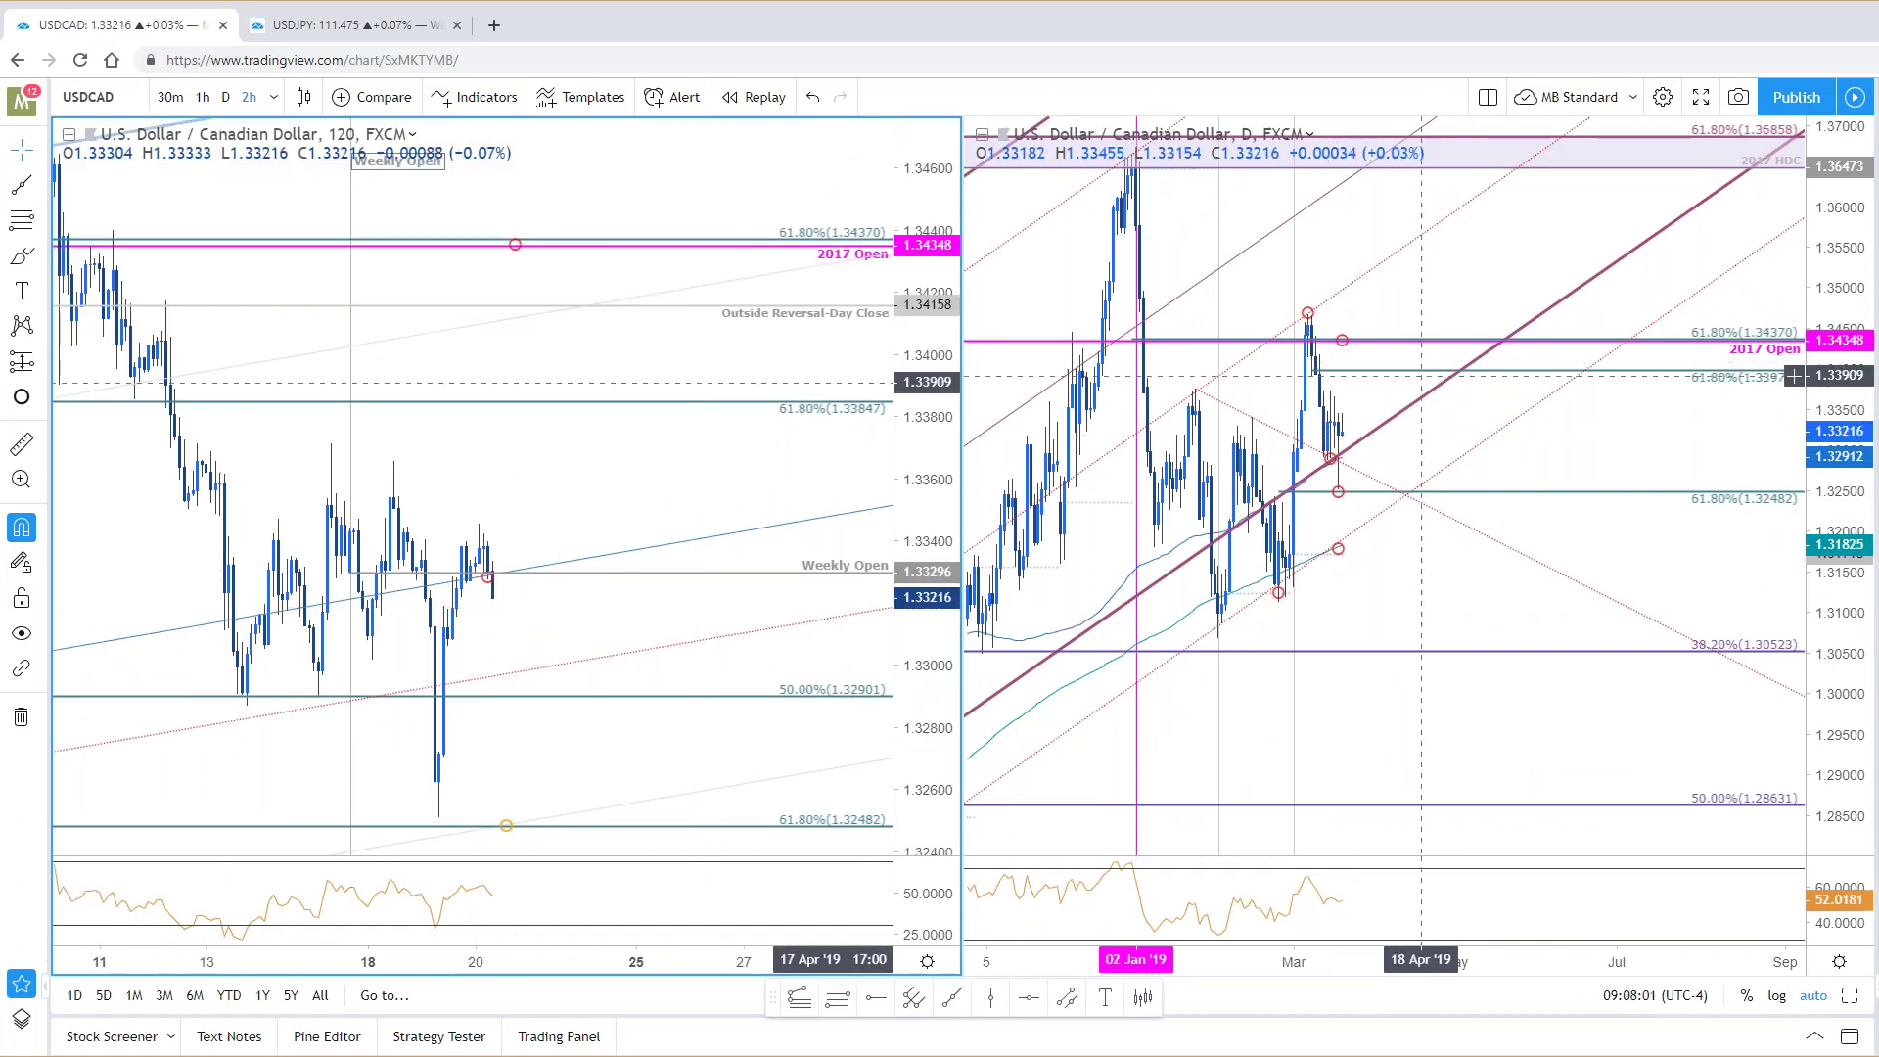
{"action": "left_click", "coordinate": [1404, 380]}
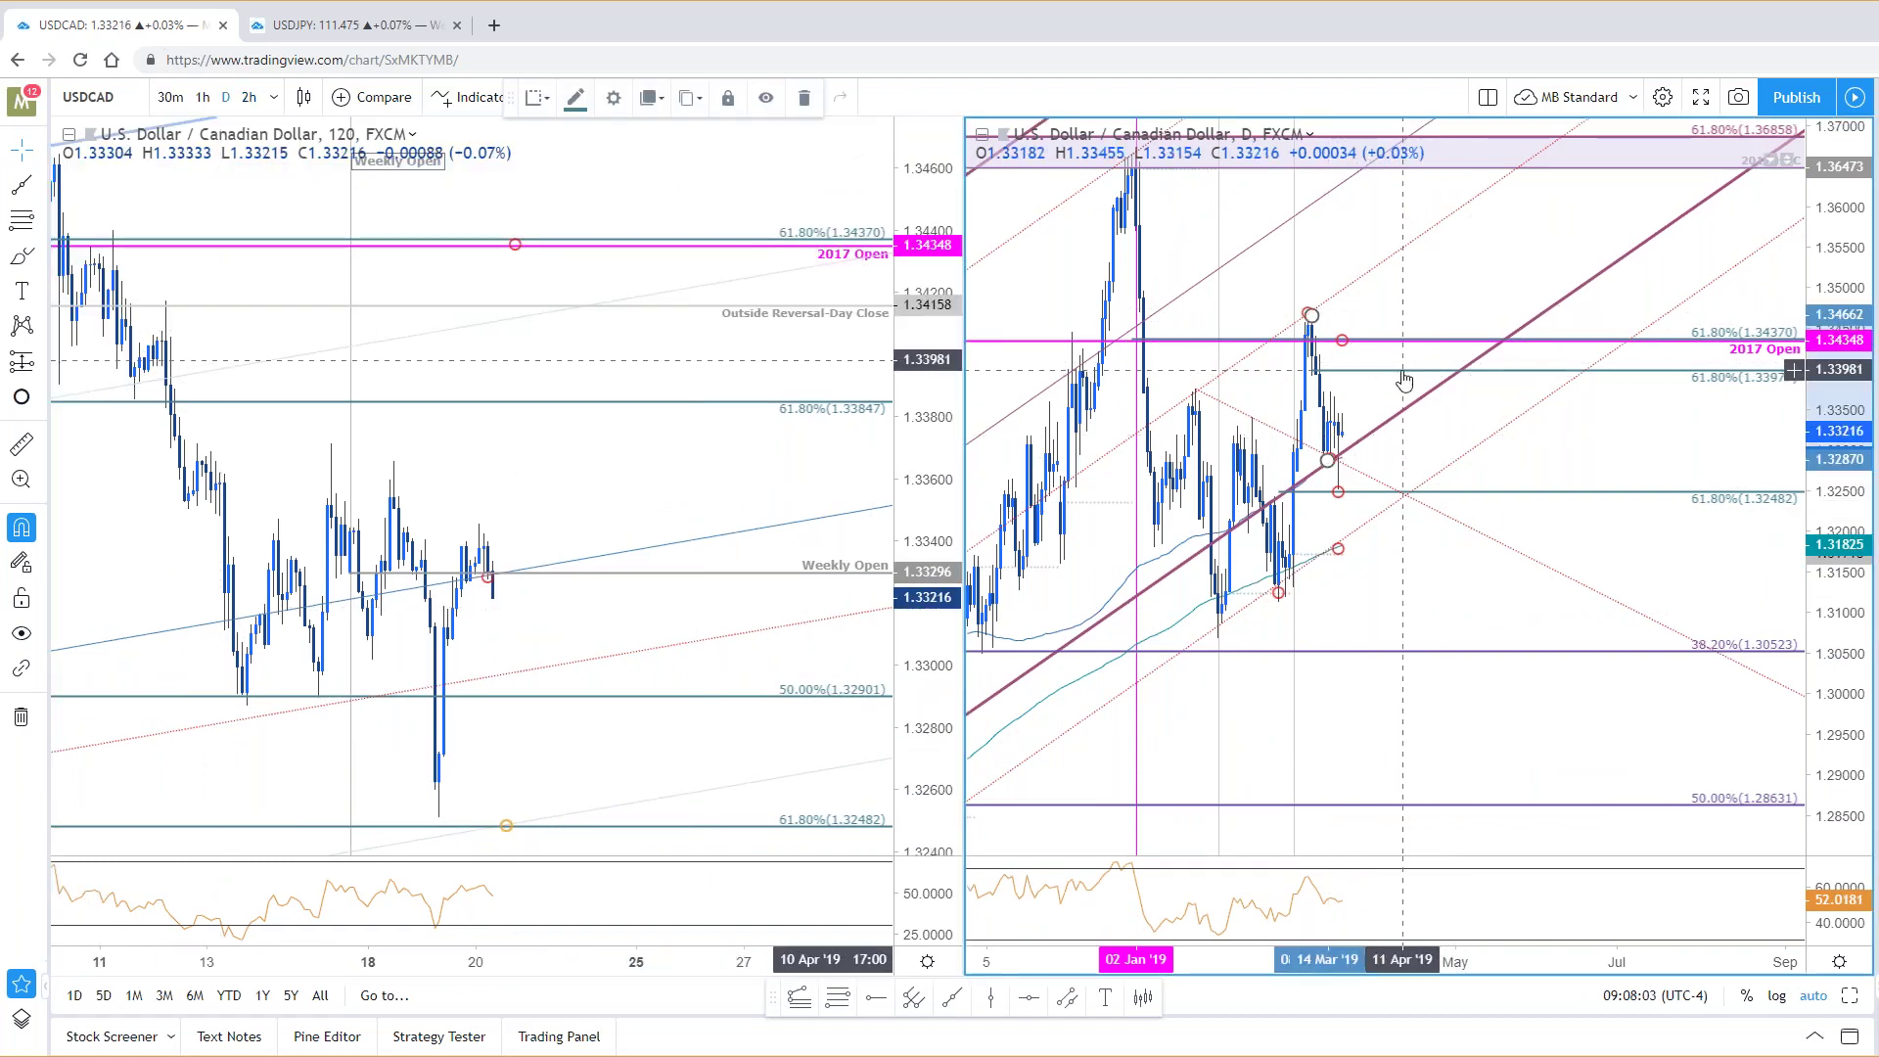
{"action": "left_click_drag", "start_coordinate": [1327, 460], "coordinate": [1337, 489]}
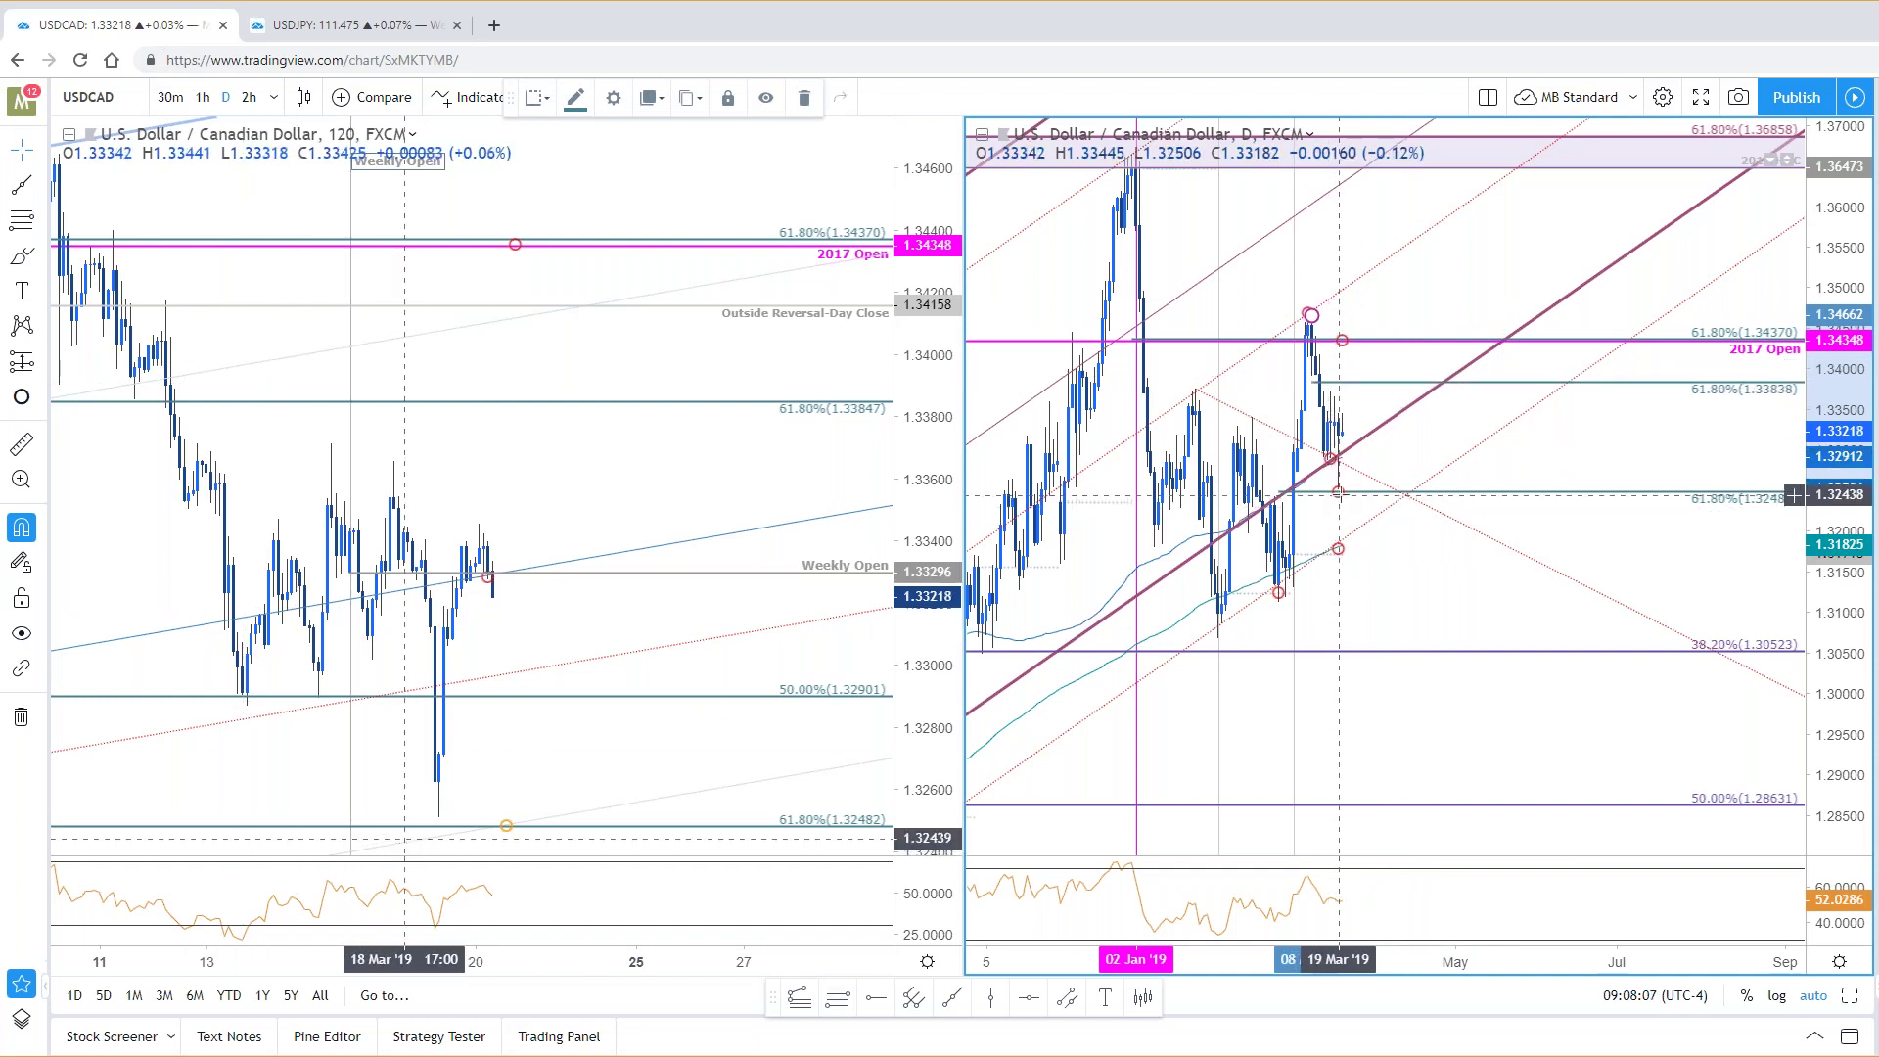
Step: Maximize the 2-hour USDCAD chart so it fills the window alone
{"action": "scroll", "coordinate": [881, 477], "scroll_direction": "down", "scroll_amount": 4}
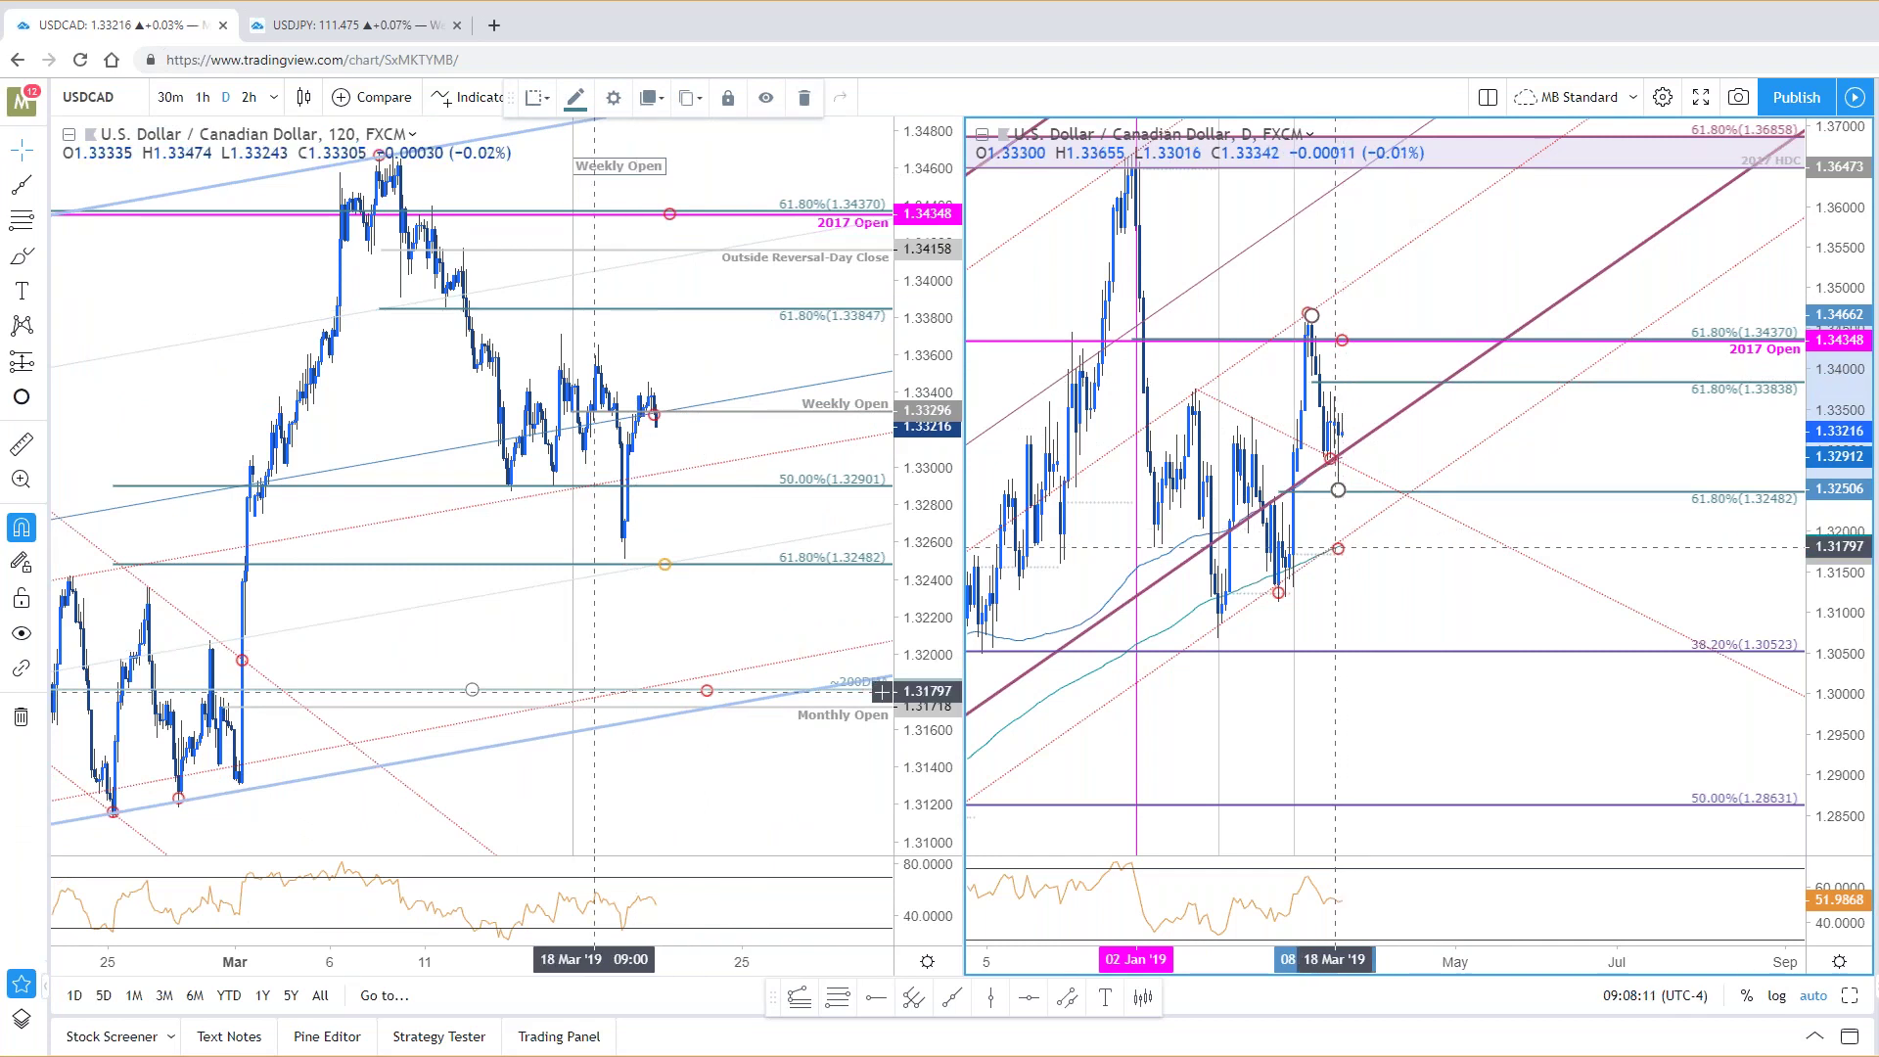
{"action": "scroll", "coordinate": [433, 473], "scroll_direction": "up", "scroll_amount": 2}
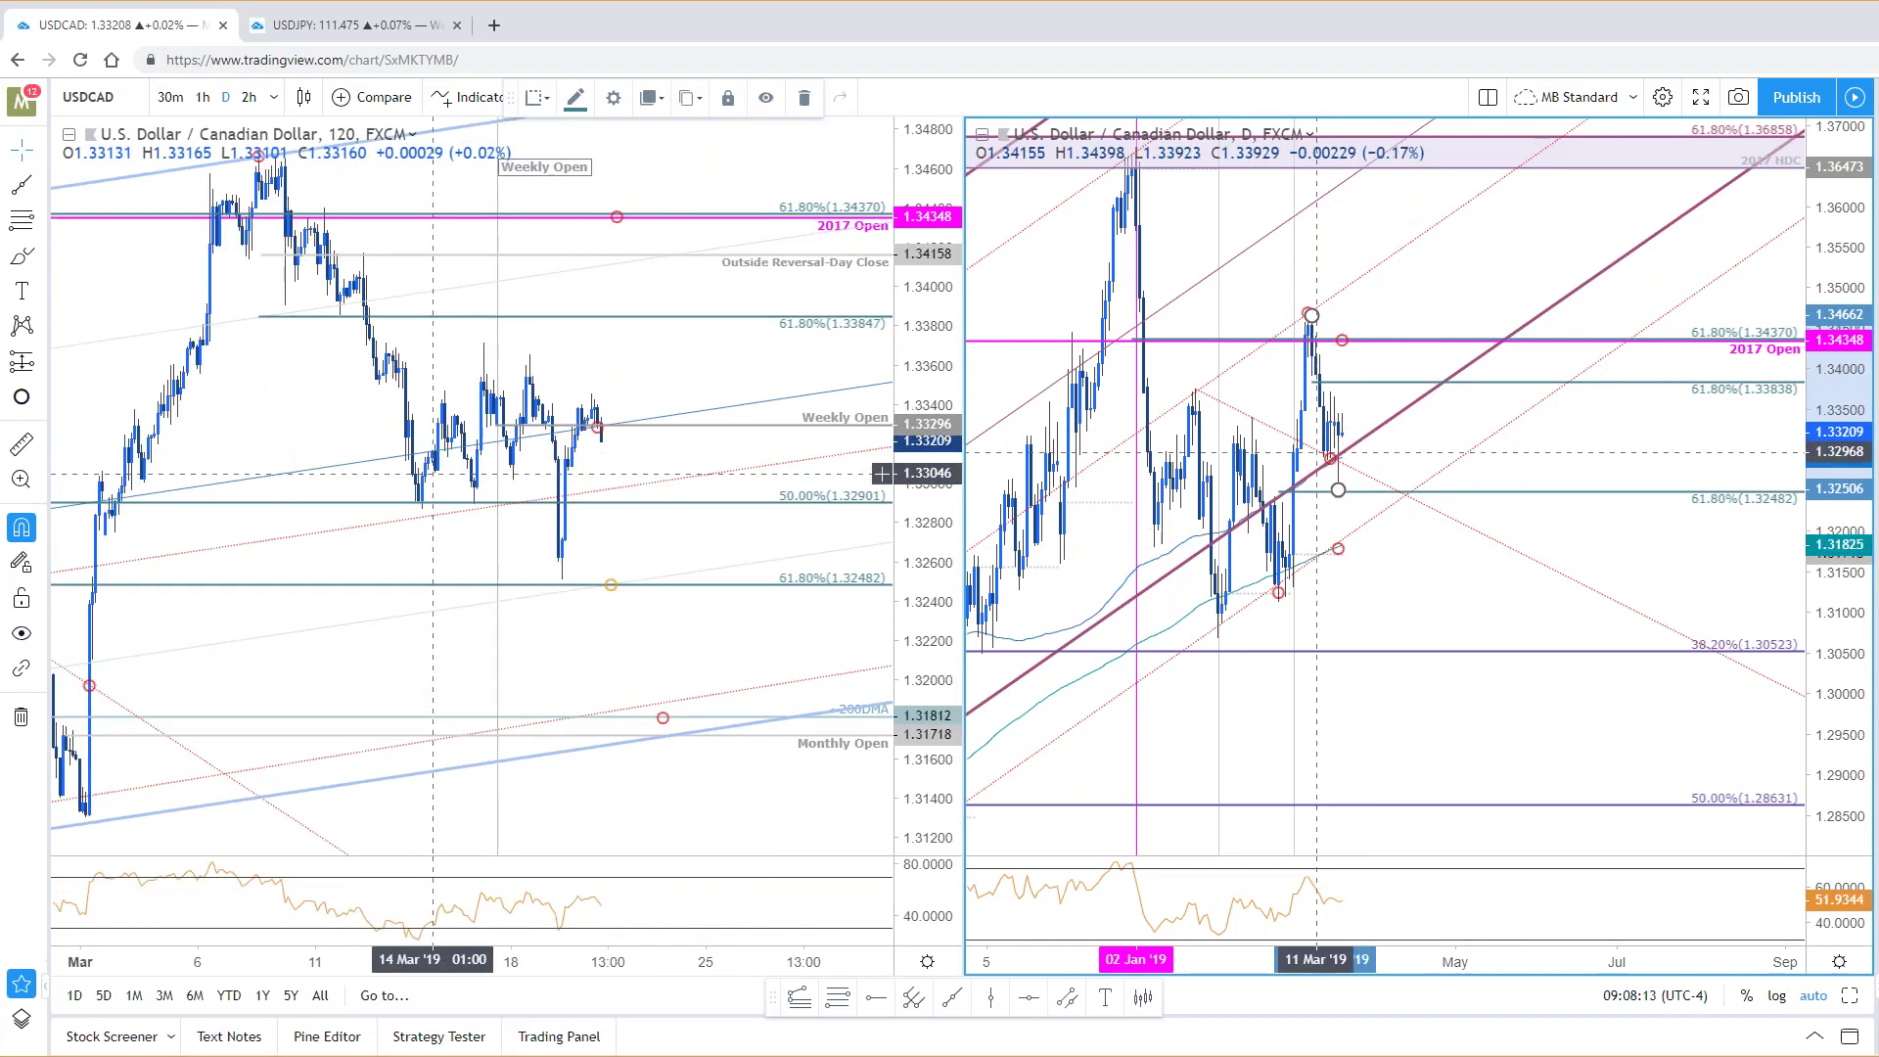
{"action": "left_click", "coordinate": [604, 375]}
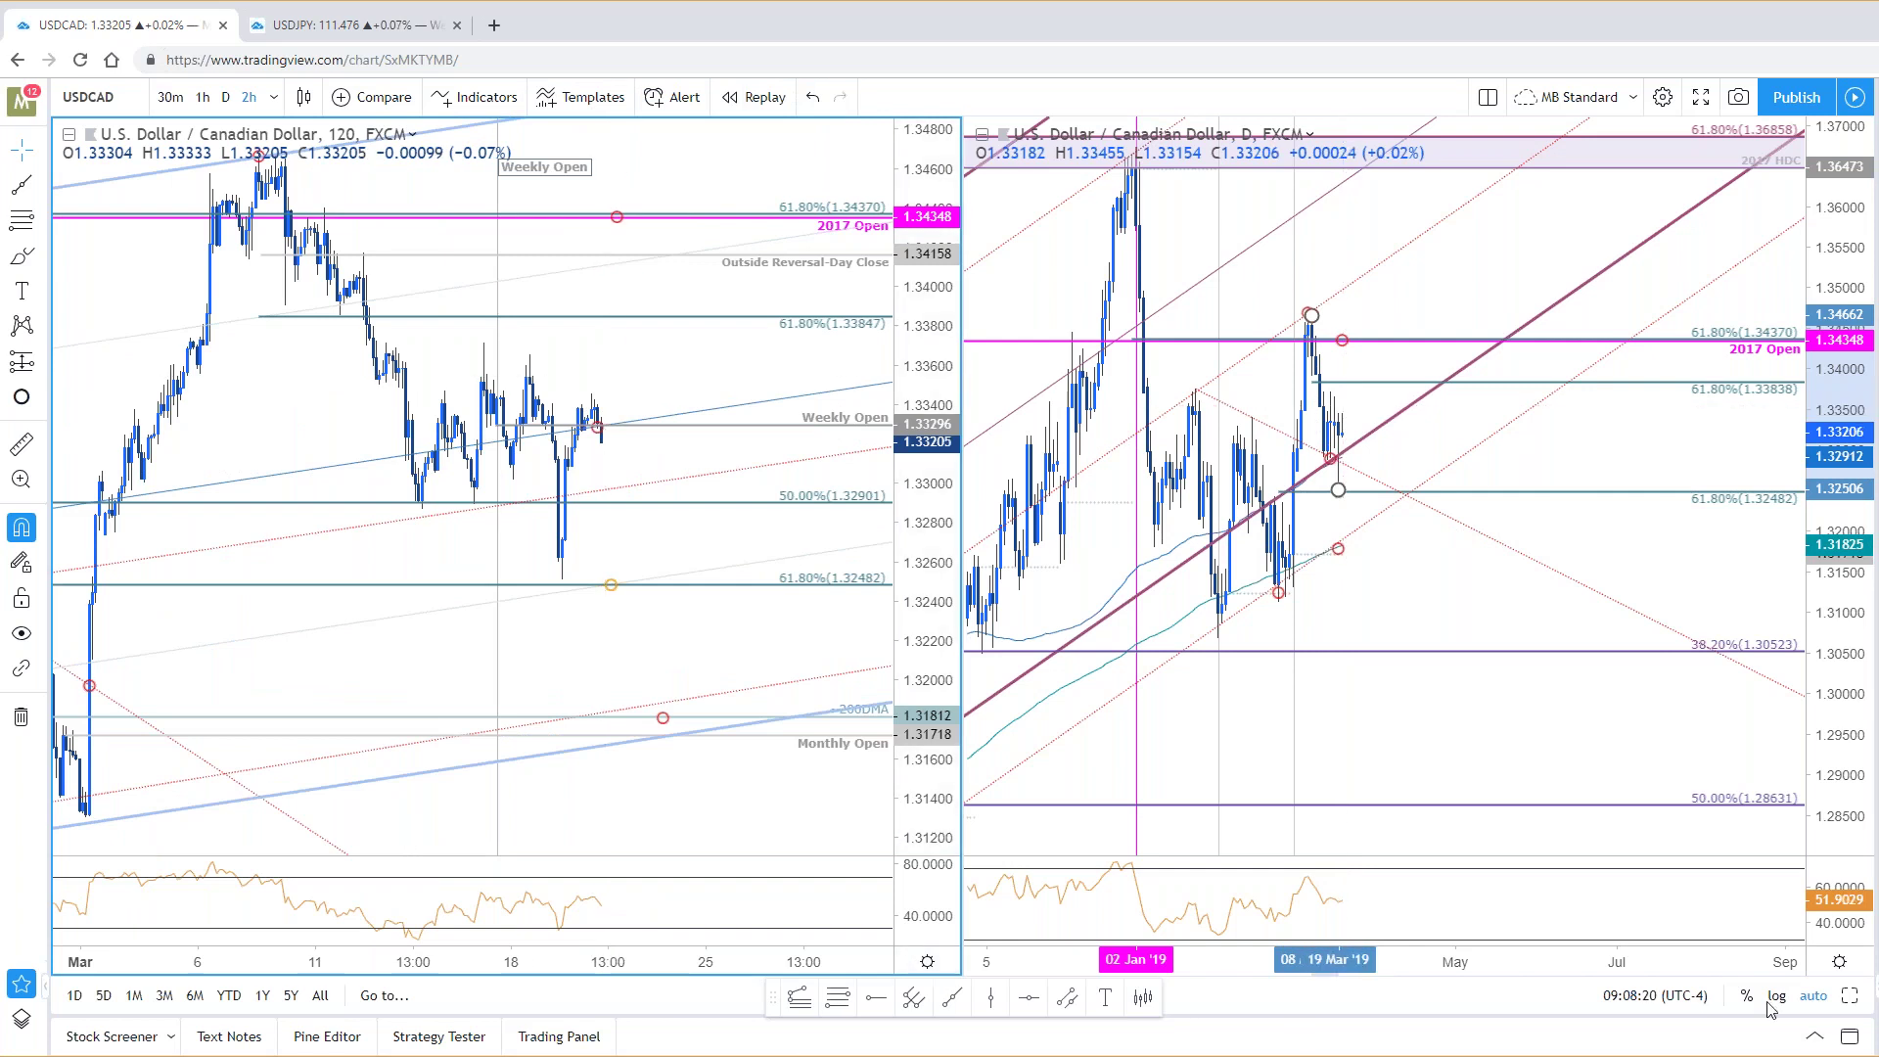
{"action": "left_click", "coordinate": [1849, 995]}
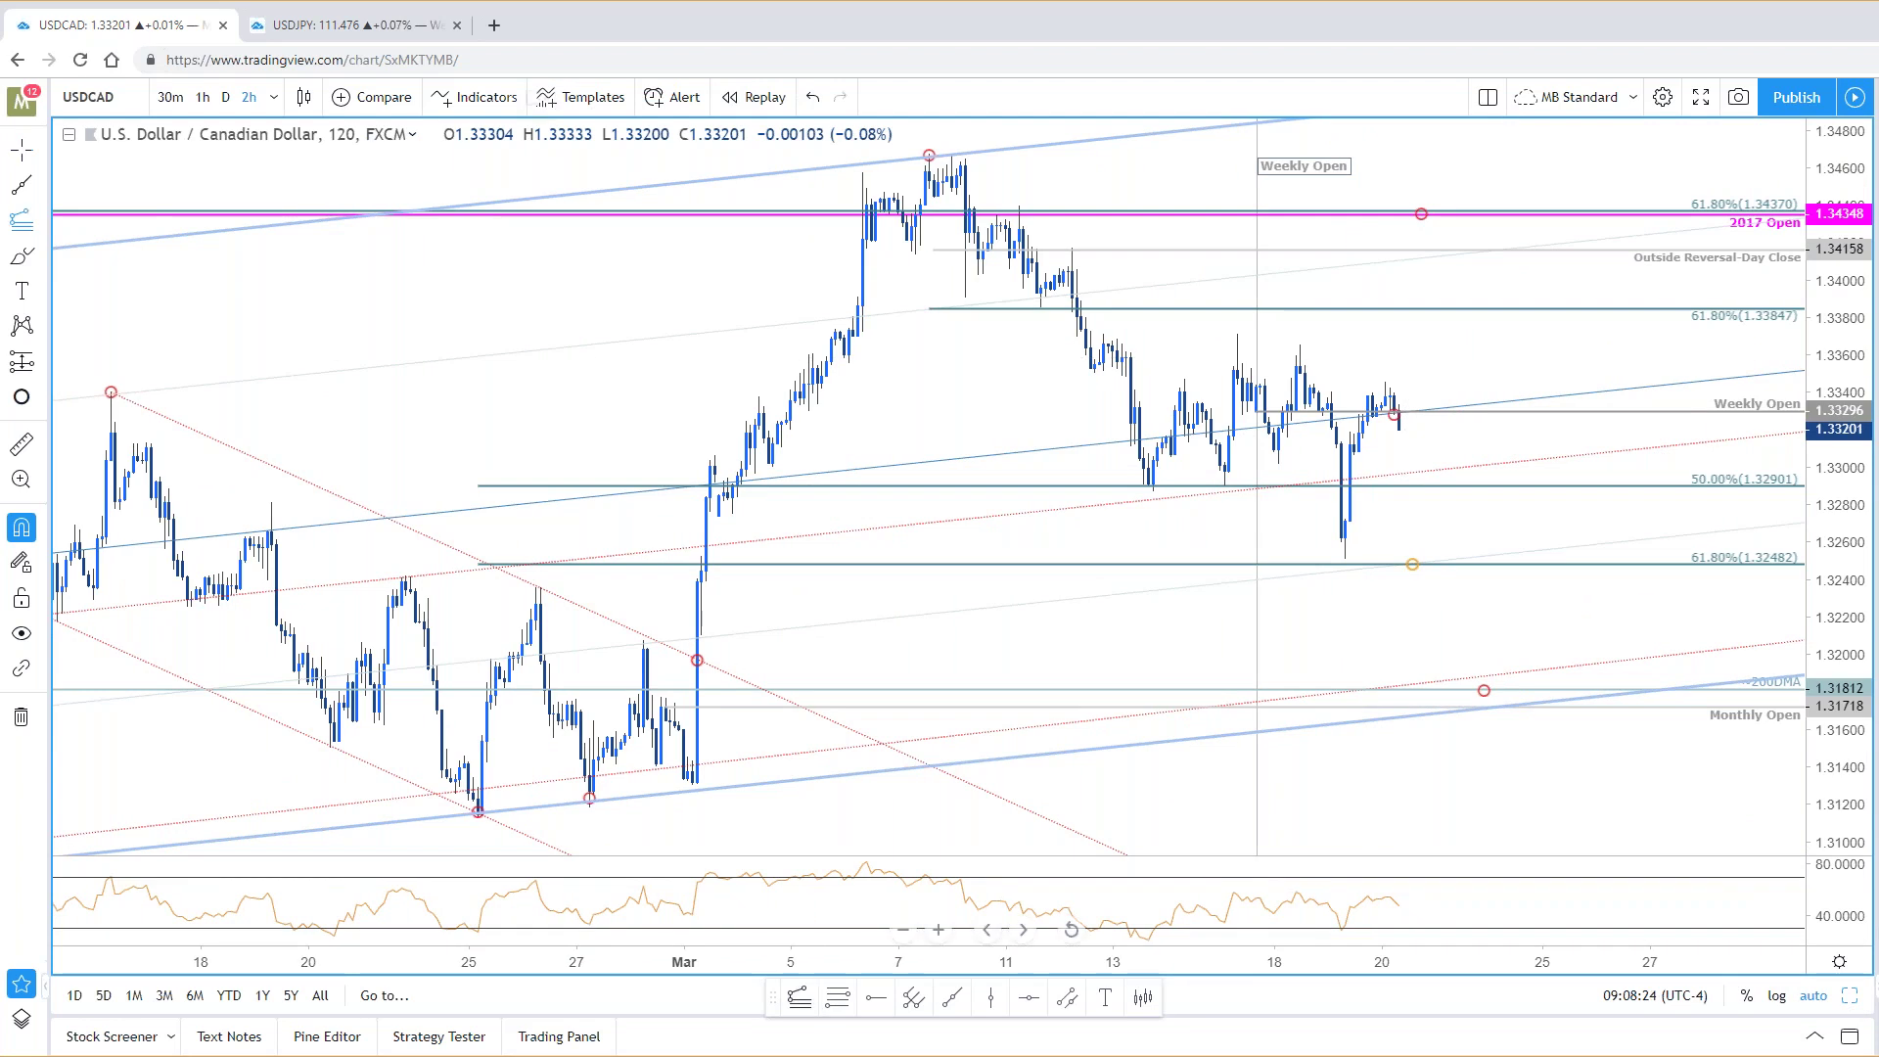
Step: Draw a trend-based Fib extension from the March high, mid-March low and bounce high: 100% at 1.31907, 161.8% at 1.30792
{"action": "left_click", "coordinate": [928, 154]}
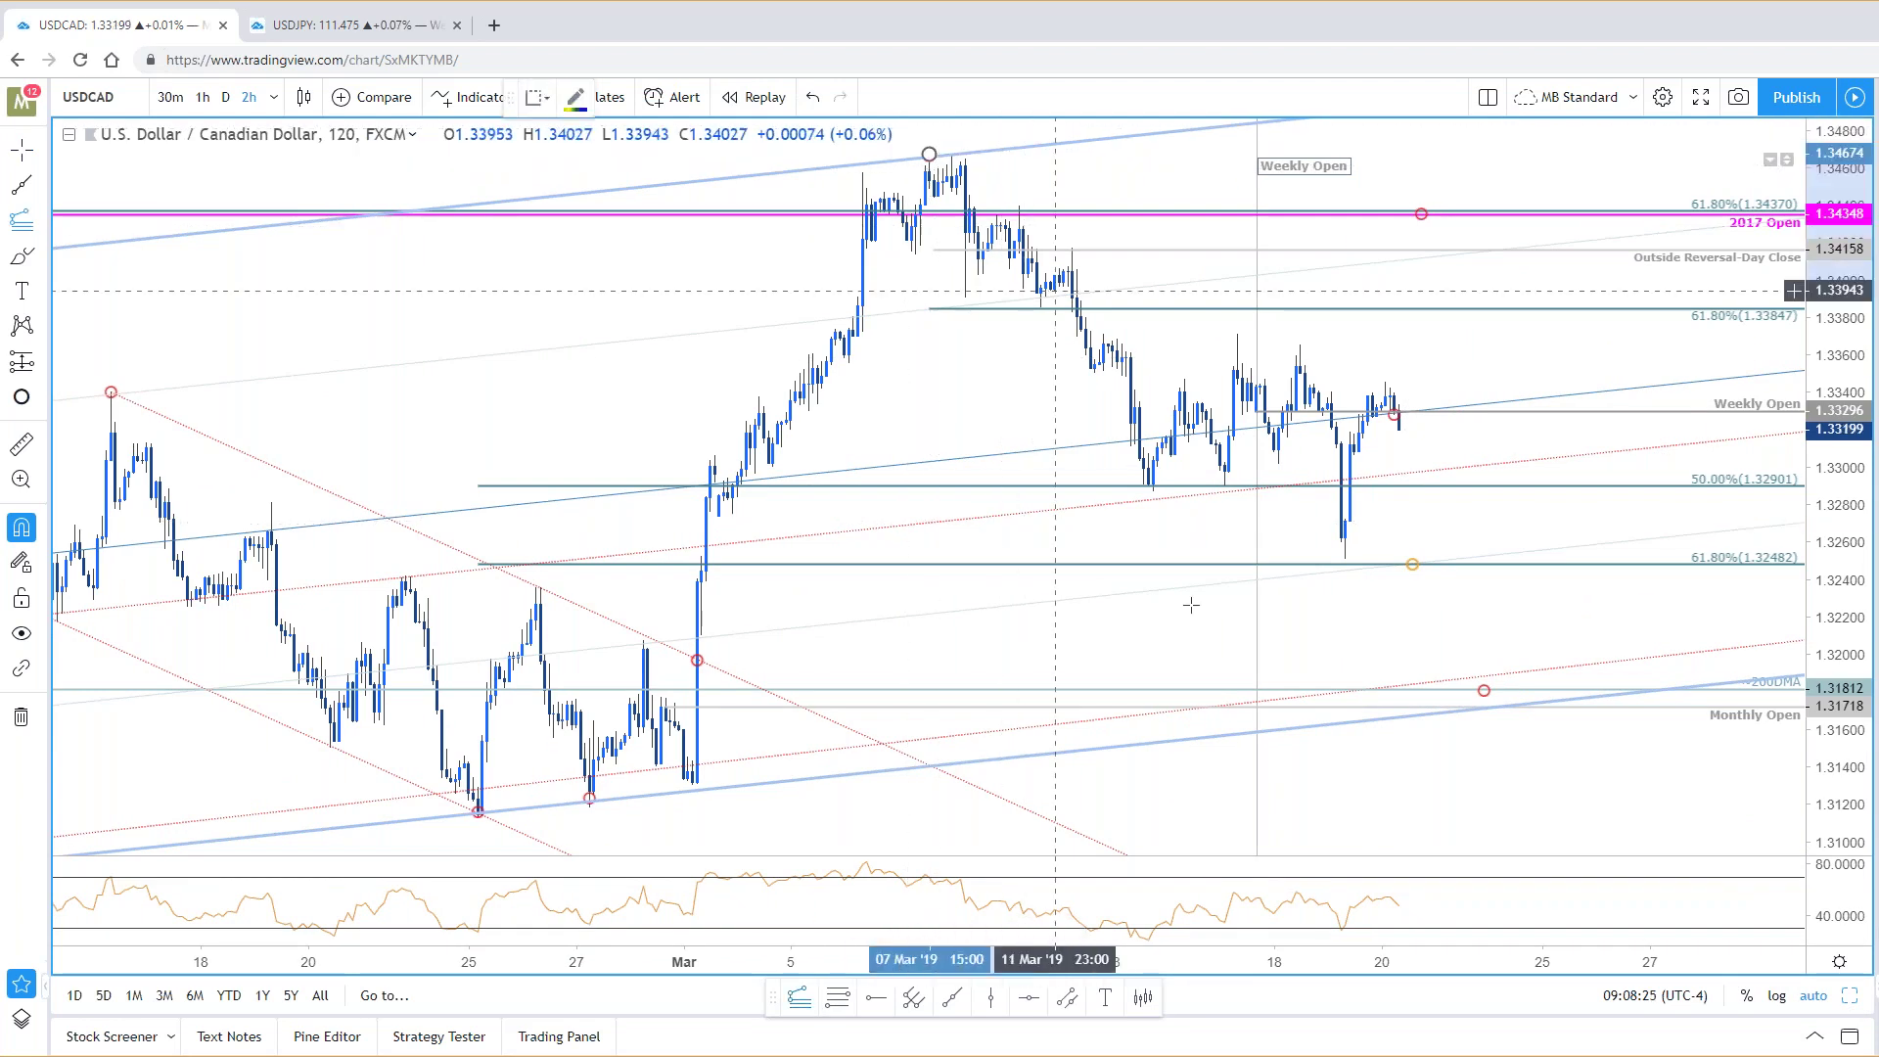
{"action": "left_click", "coordinate": [1157, 467]}
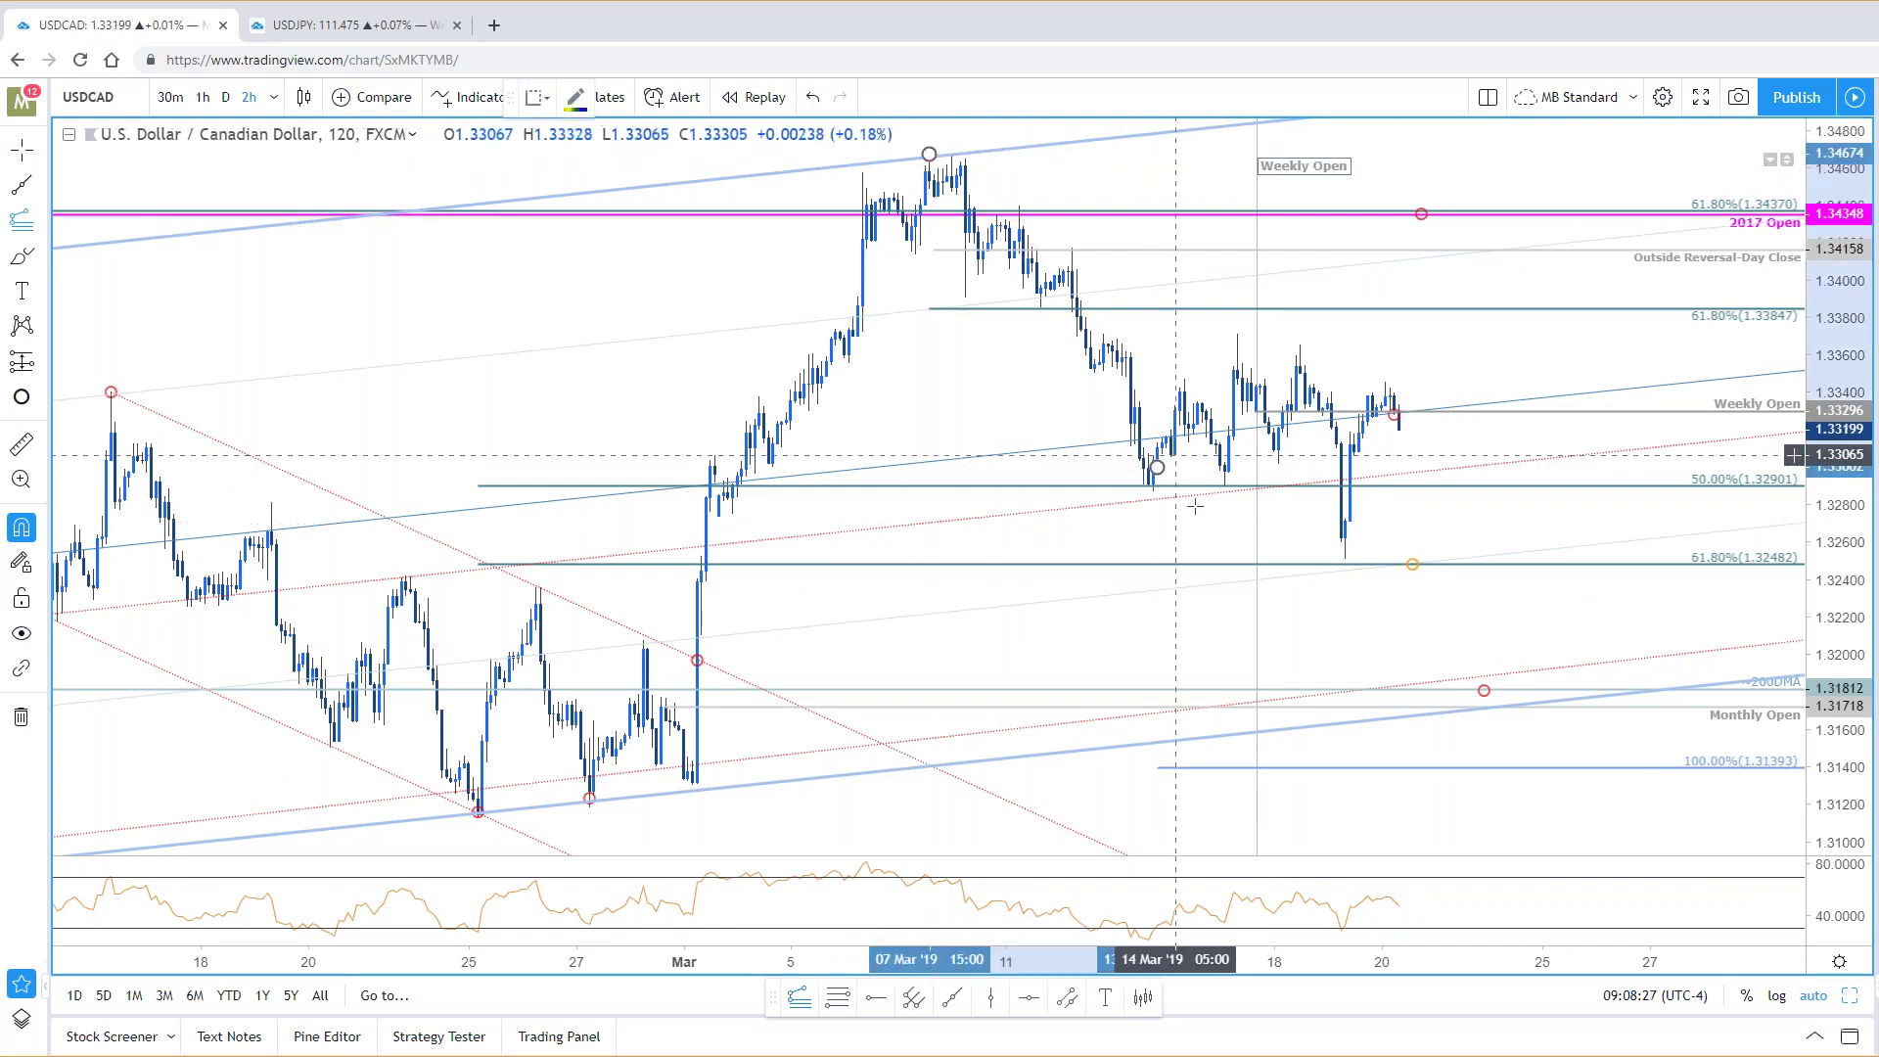
{"action": "left_click", "coordinate": [1237, 331]}
{"action": "left_click_drag", "start_coordinate": [1158, 467], "coordinate": [1152, 492]}
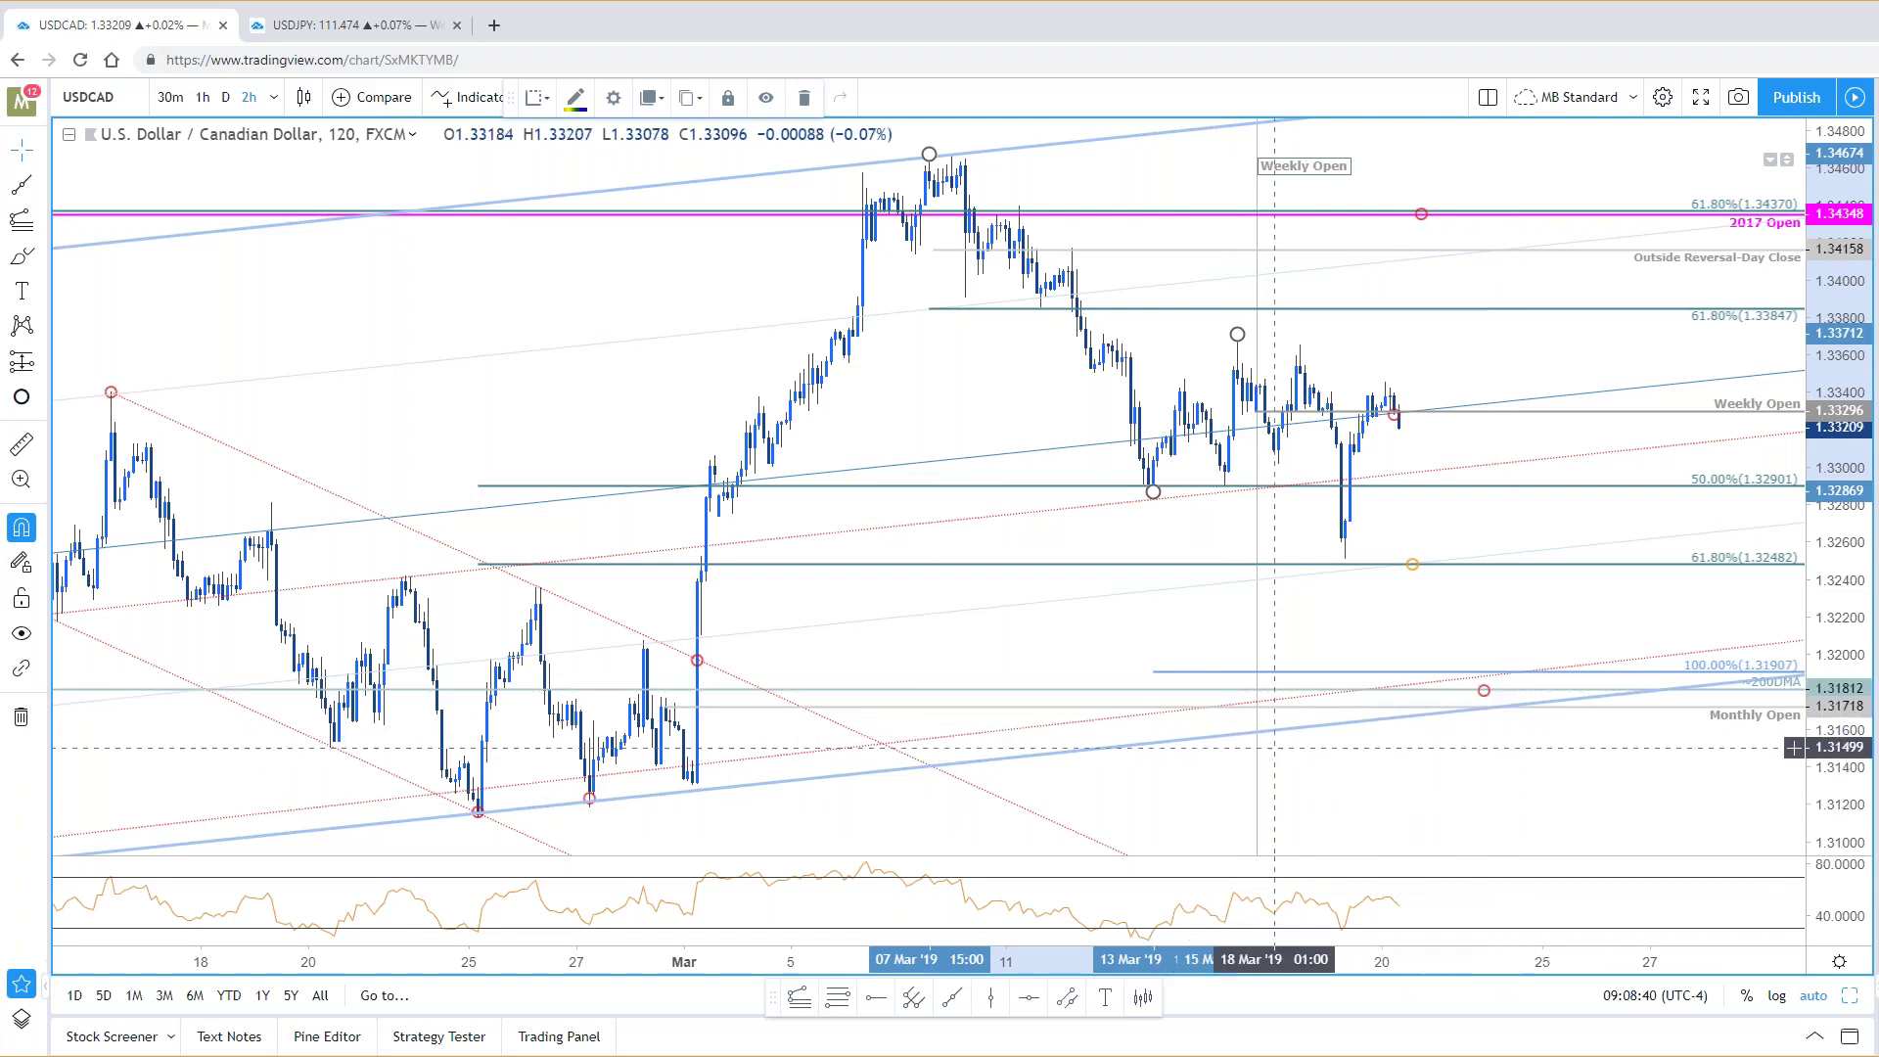
{"action": "scroll", "coordinate": [1207, 734], "scroll_direction": "down", "scroll_amount": 5}
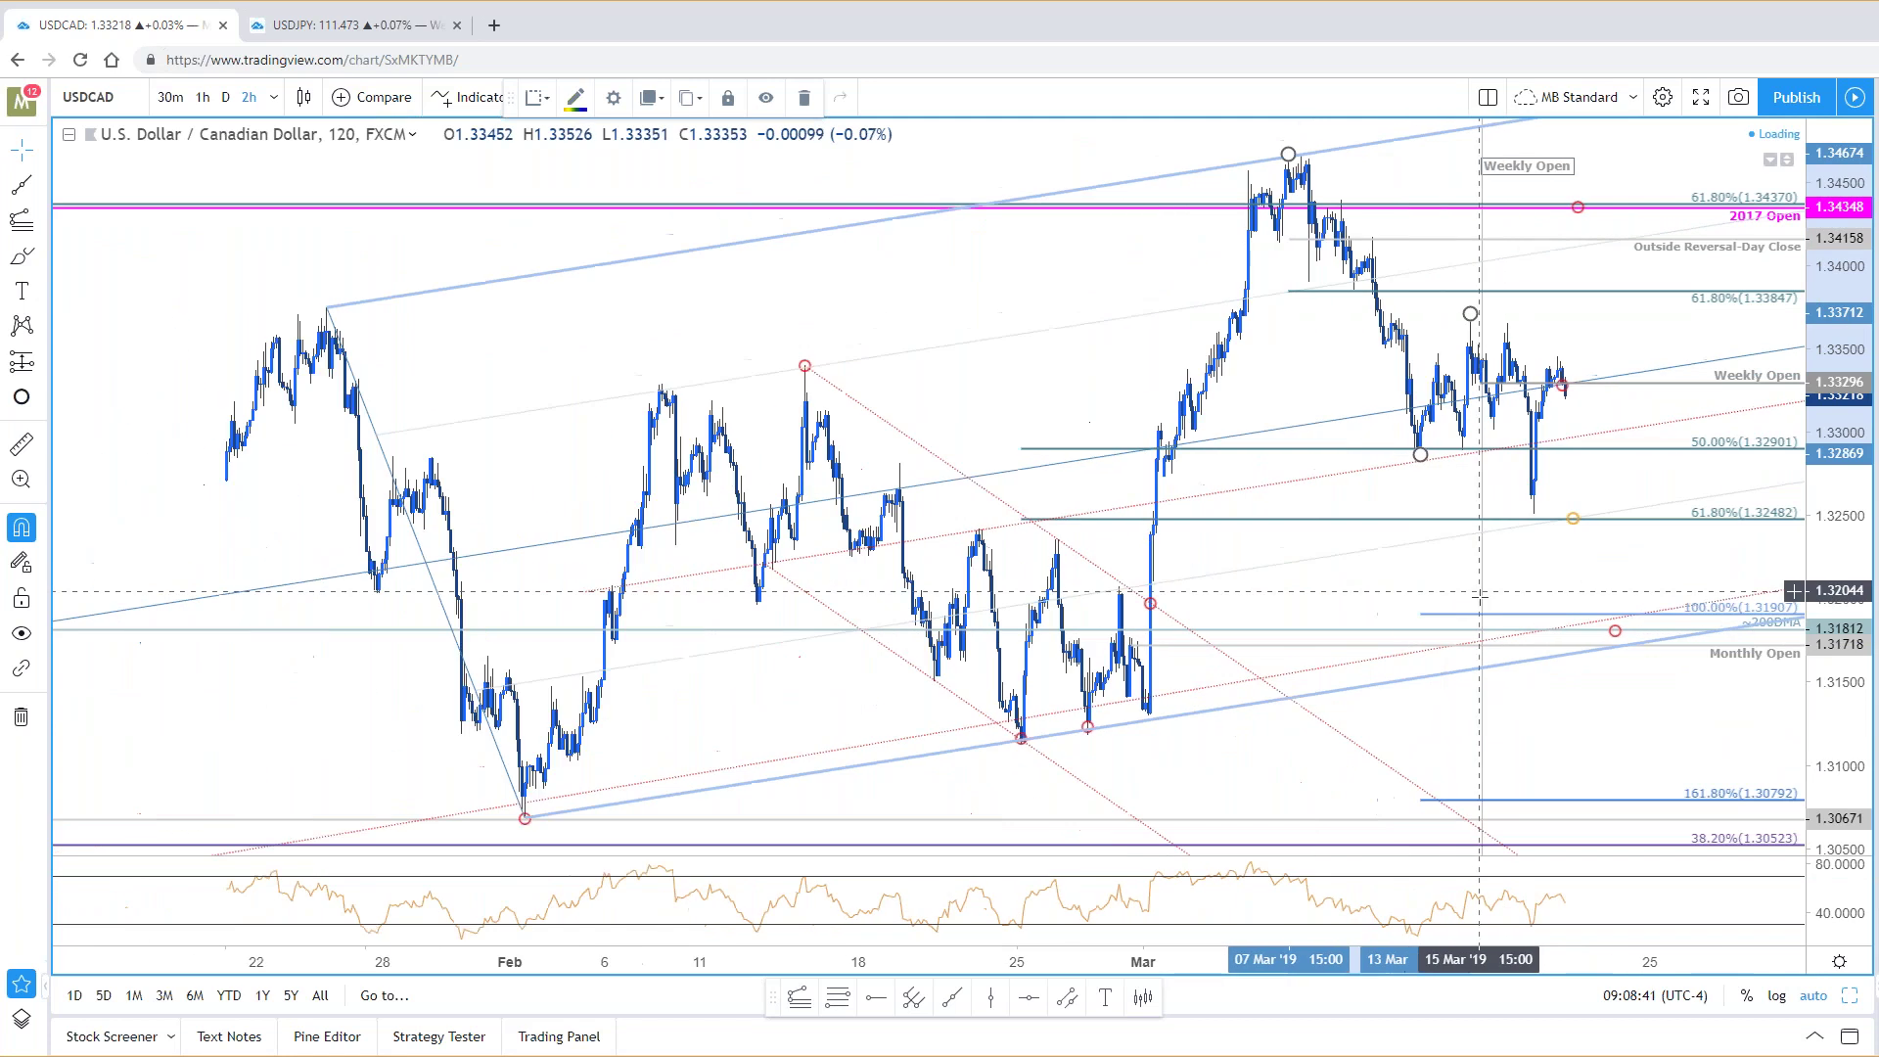
{"action": "scroll", "coordinate": [1440, 483], "scroll_direction": "up", "scroll_amount": 3}
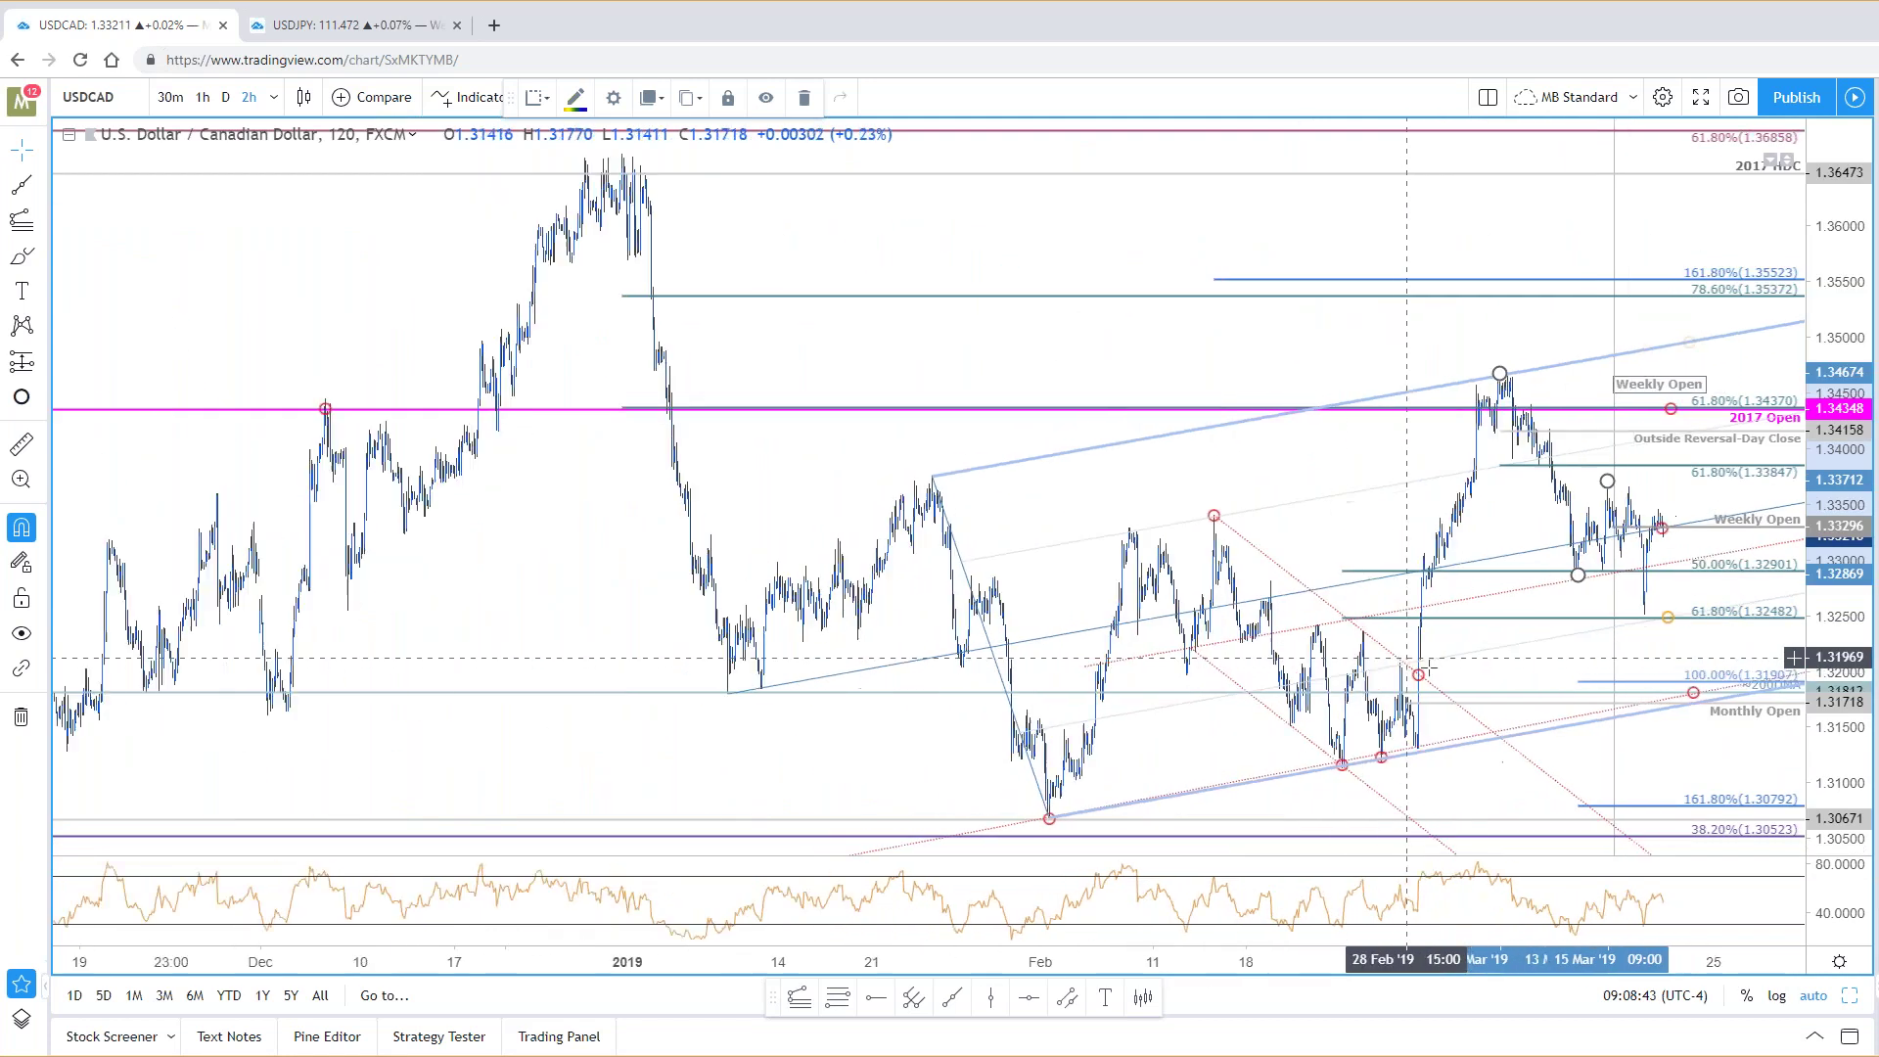
{"action": "scroll", "coordinate": [1424, 506], "scroll_direction": "up", "scroll_amount": 2}
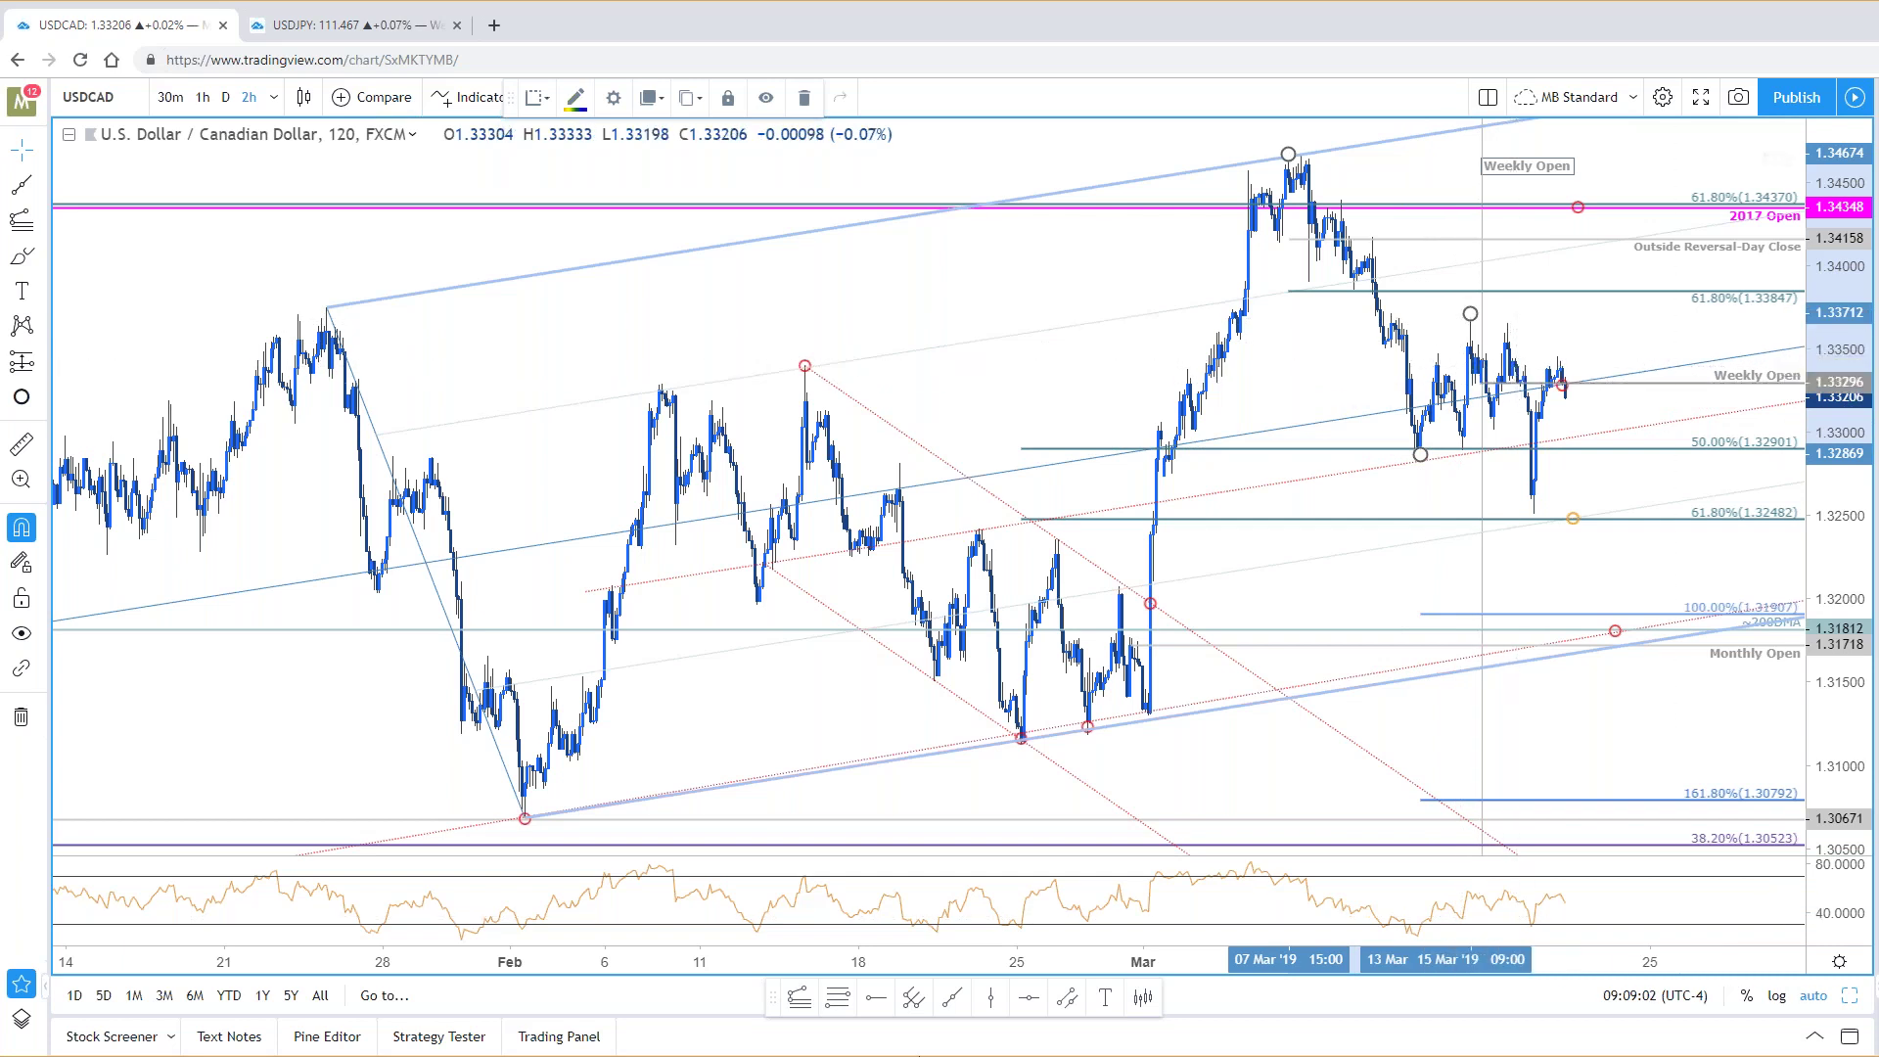
Step: In the SB Trade Desk page, close the enlarged GBPUSD chart and go to Intraday Charts
{"action": "key", "text": "alt+Tab"}
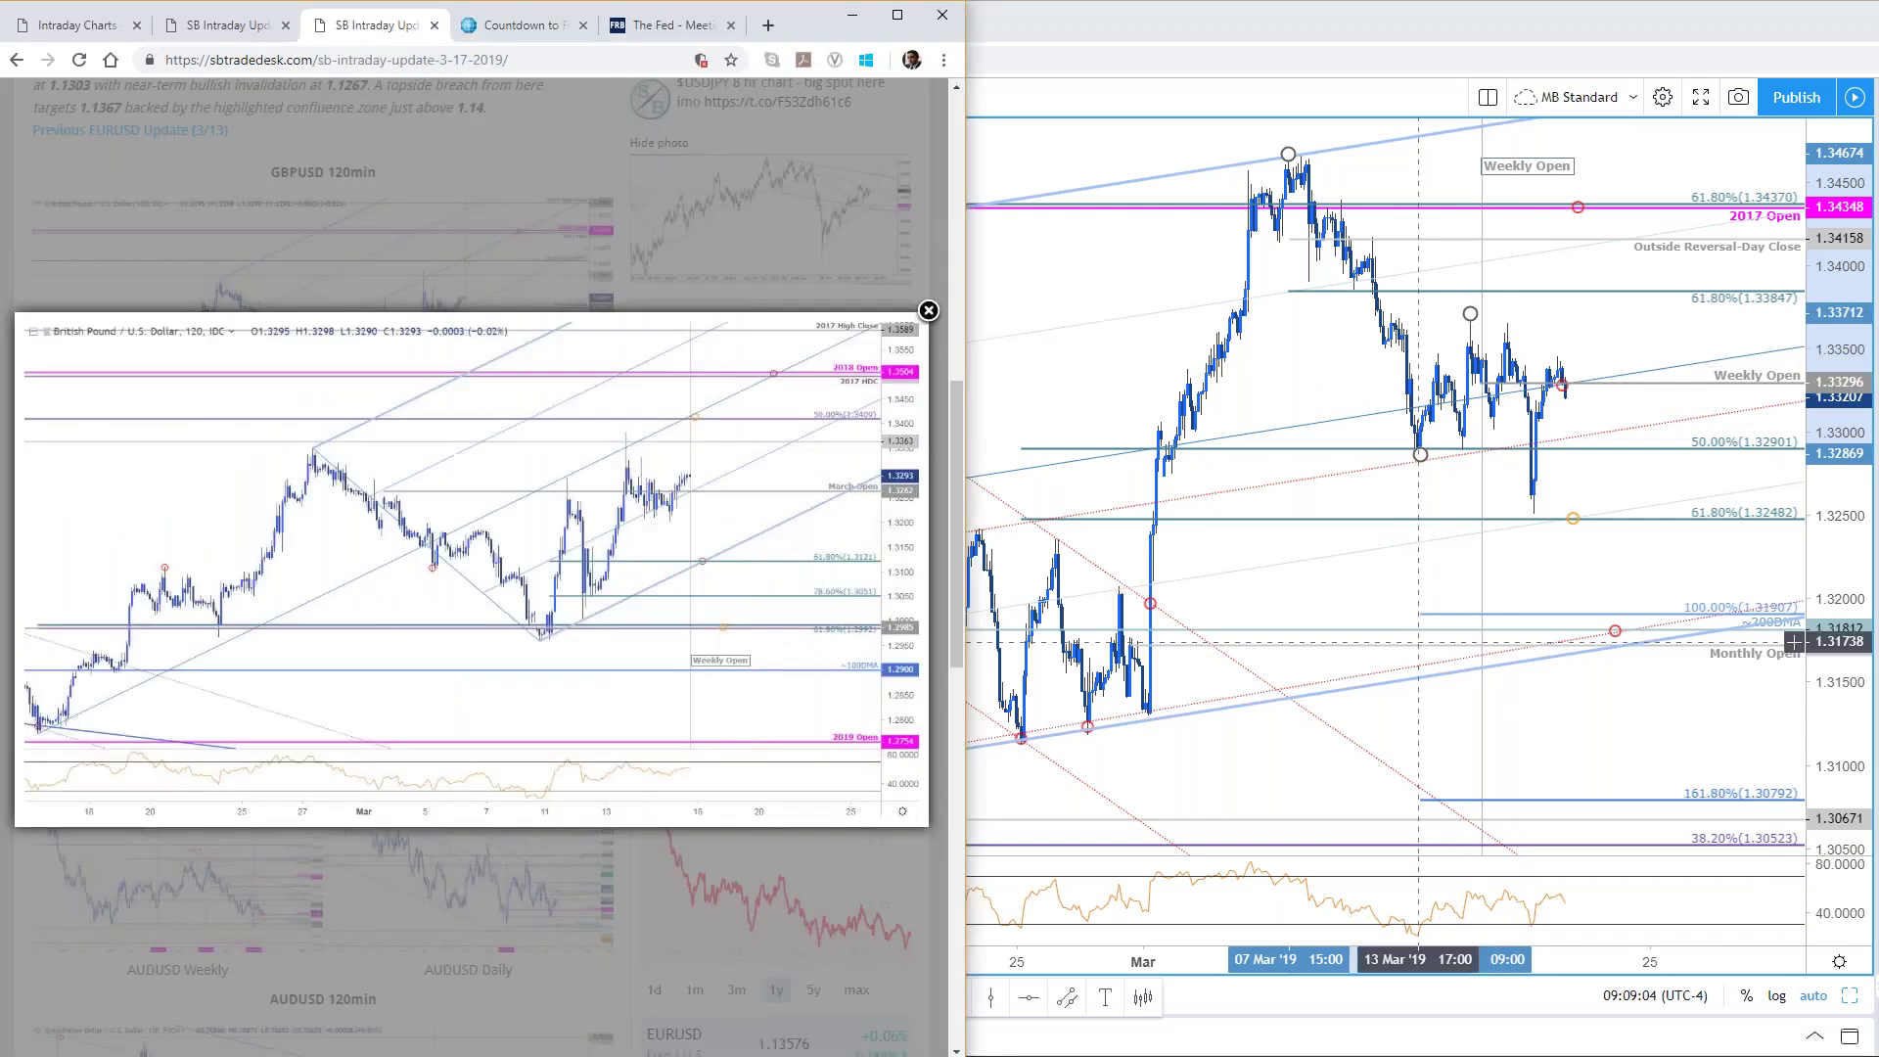
{"action": "left_click", "coordinate": [802, 244]}
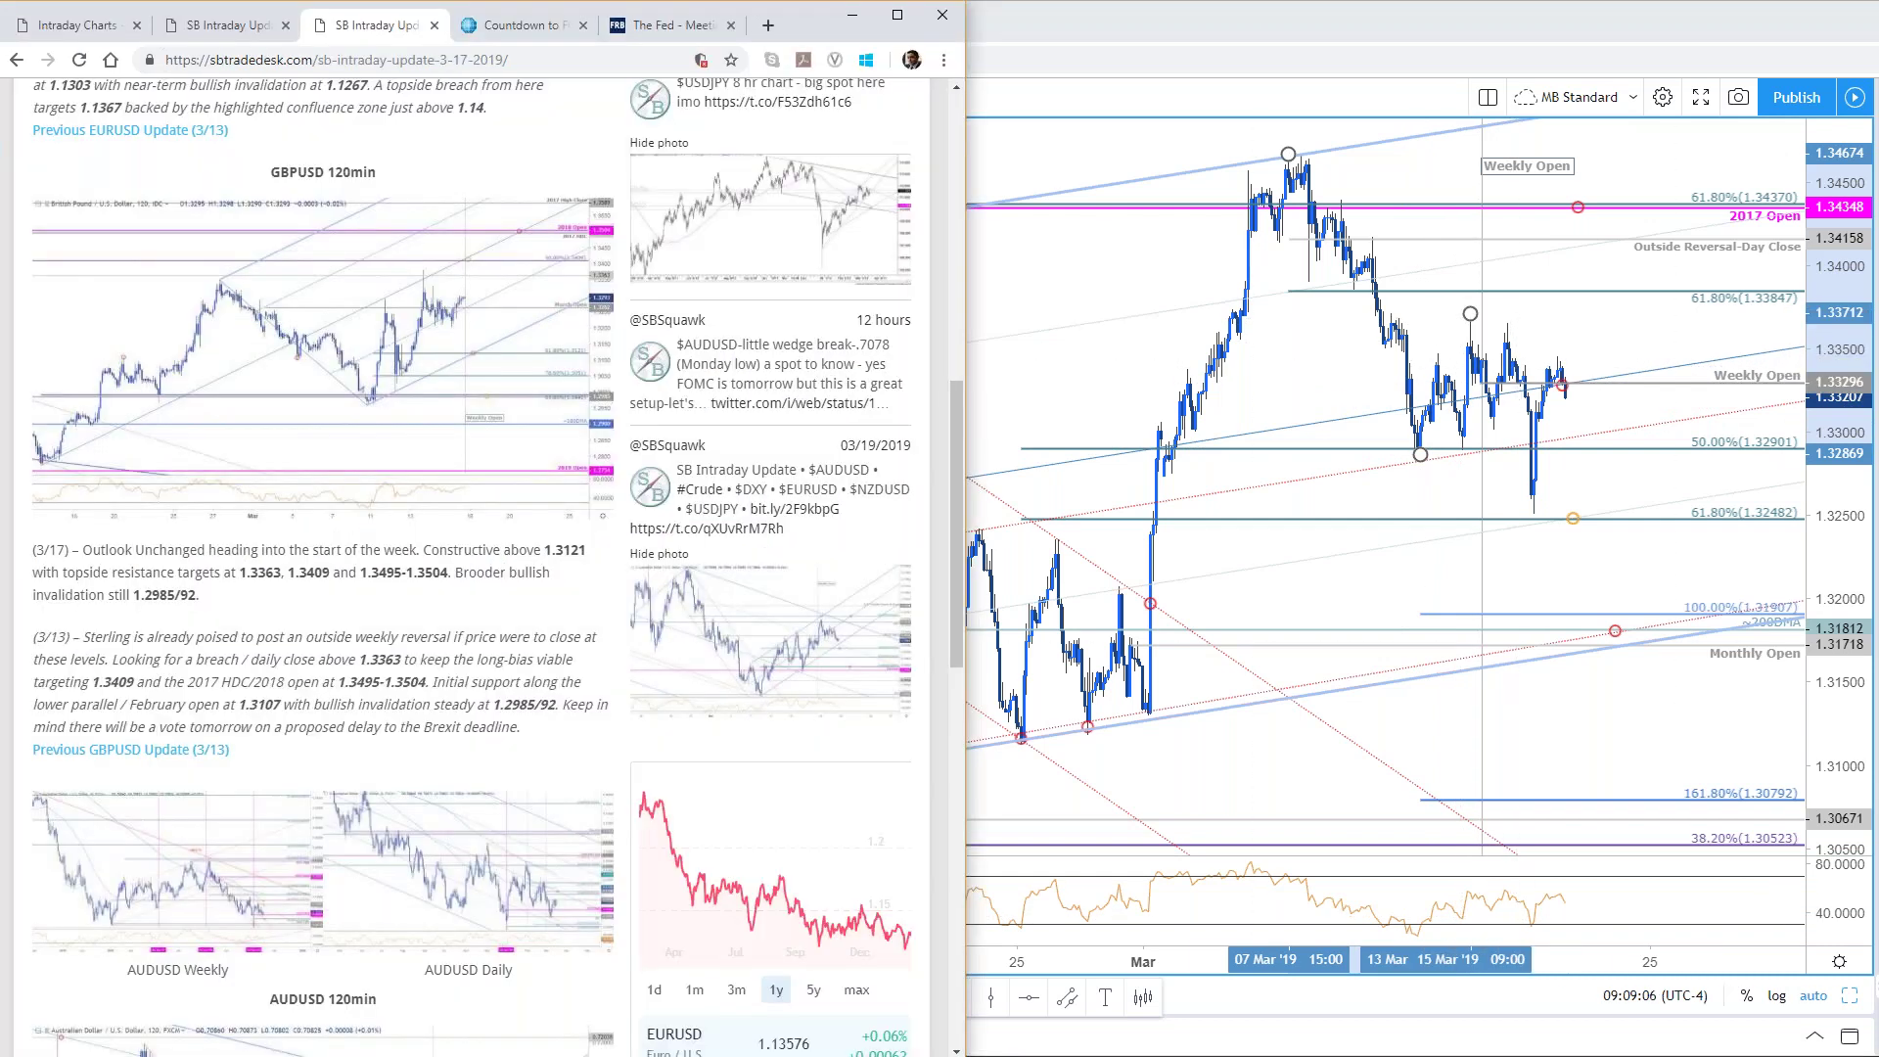
{"action": "scroll", "coordinate": [520, 526], "scroll_direction": "up", "scroll_amount": 10}
{"action": "left_click", "coordinate": [387, 311]}
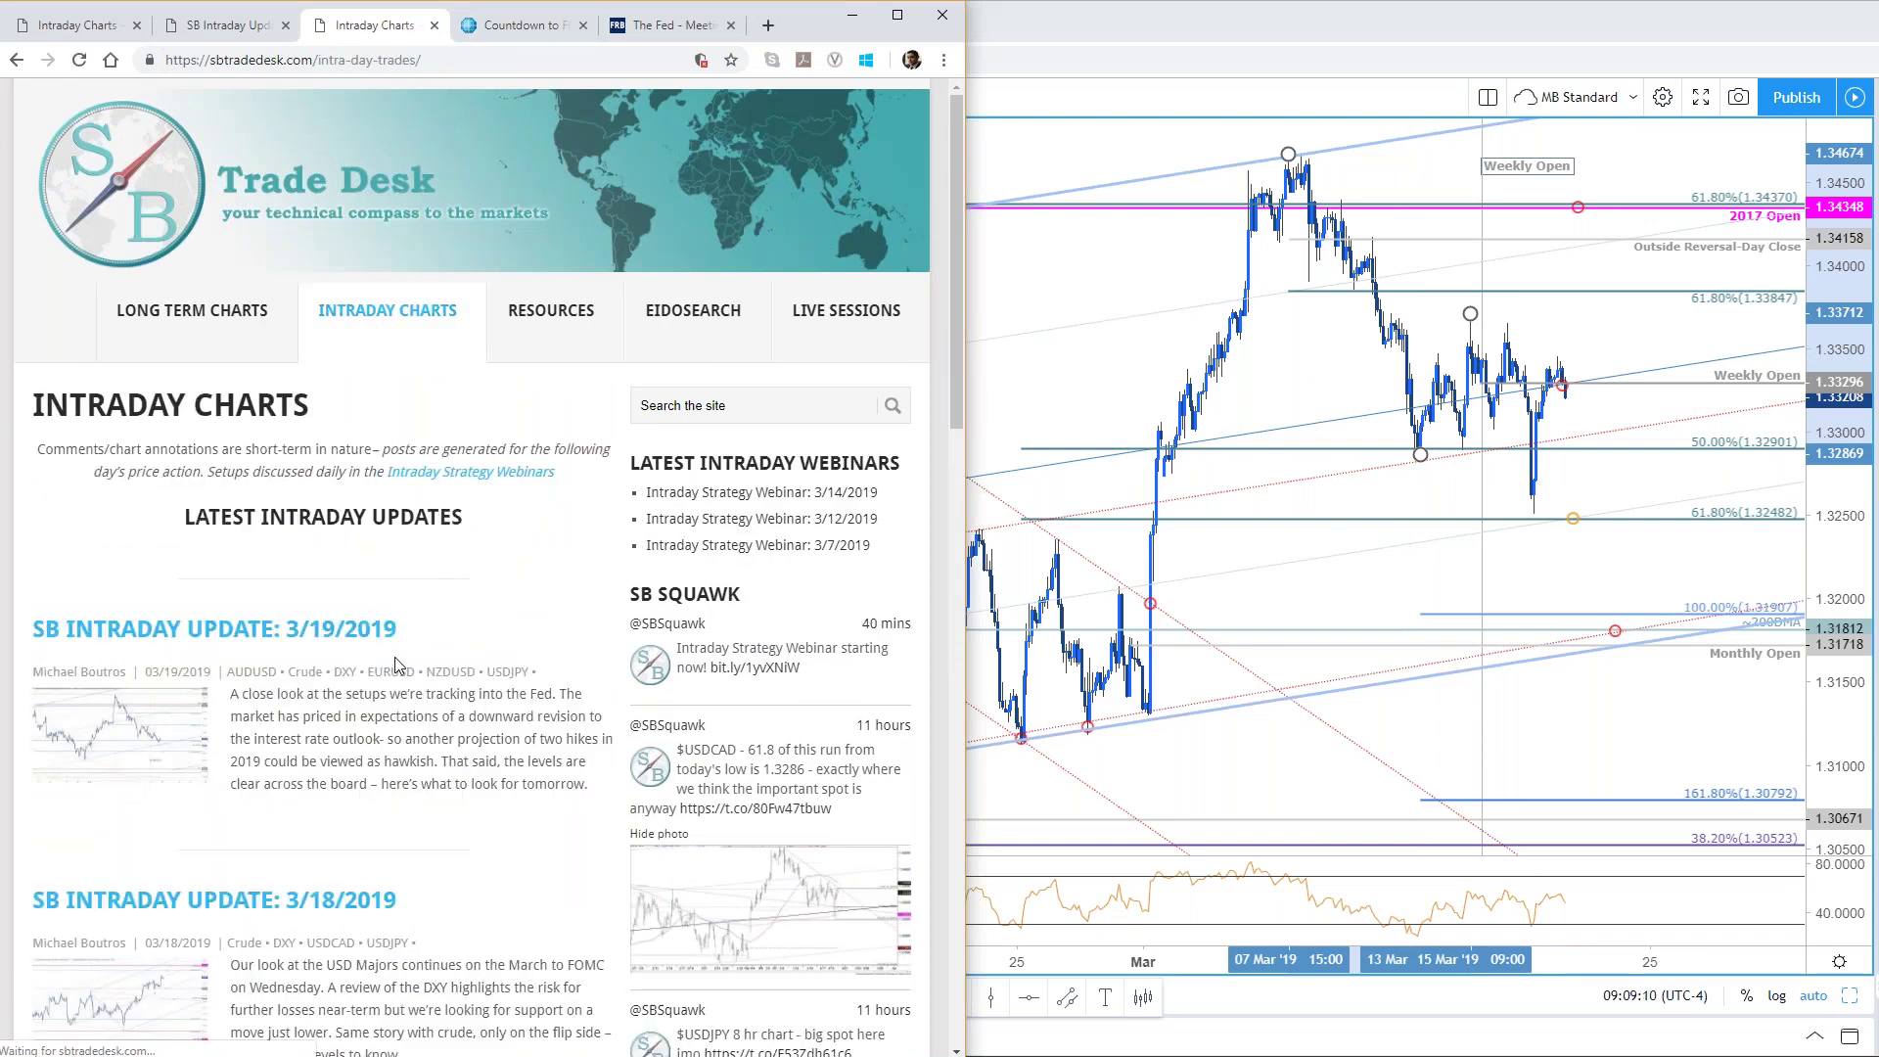
Step: Open SB Intraday Update 3/18/2019 and enlarge its USDCAD 120-minute chart
{"action": "left_click", "coordinate": [333, 905]}
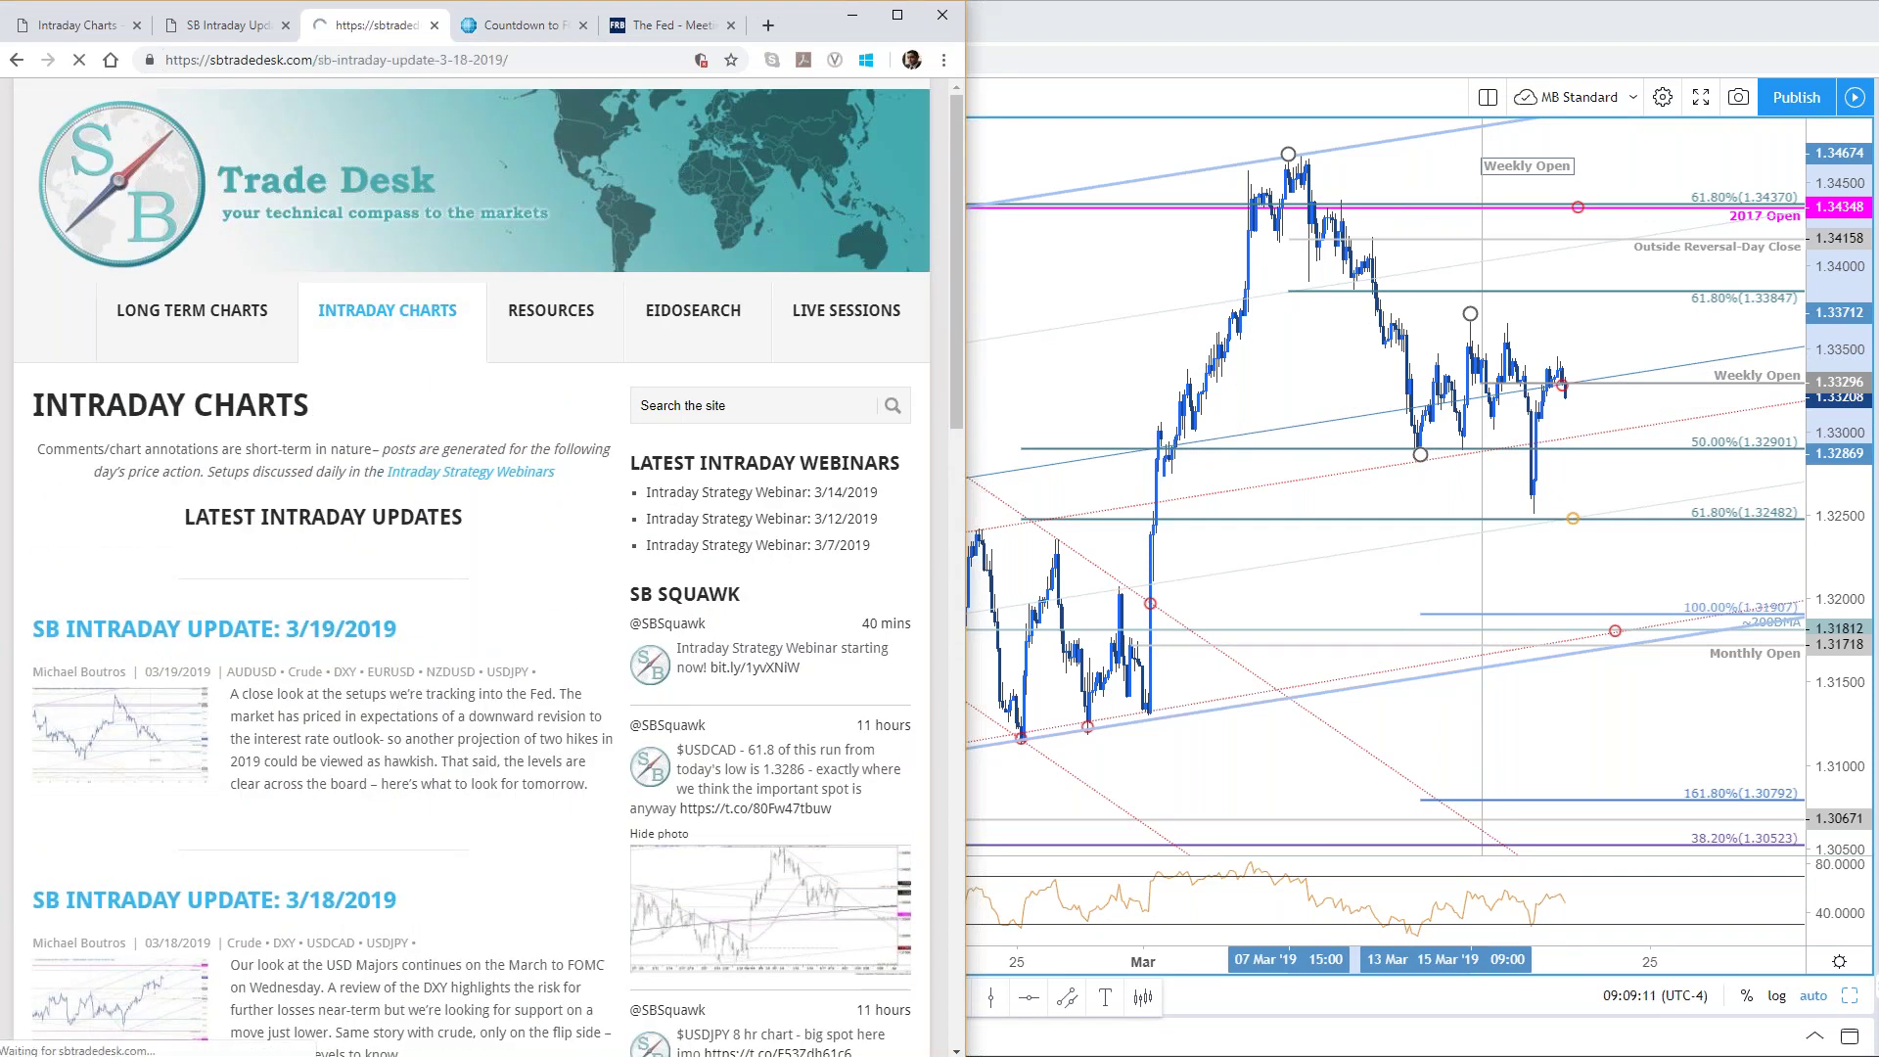
{"action": "scroll", "coordinate": [406, 832], "scroll_direction": "down", "scroll_amount": 5}
{"action": "scroll", "coordinate": [406, 832], "scroll_direction": "down", "scroll_amount": 4}
{"action": "left_click", "coordinate": [465, 568]}
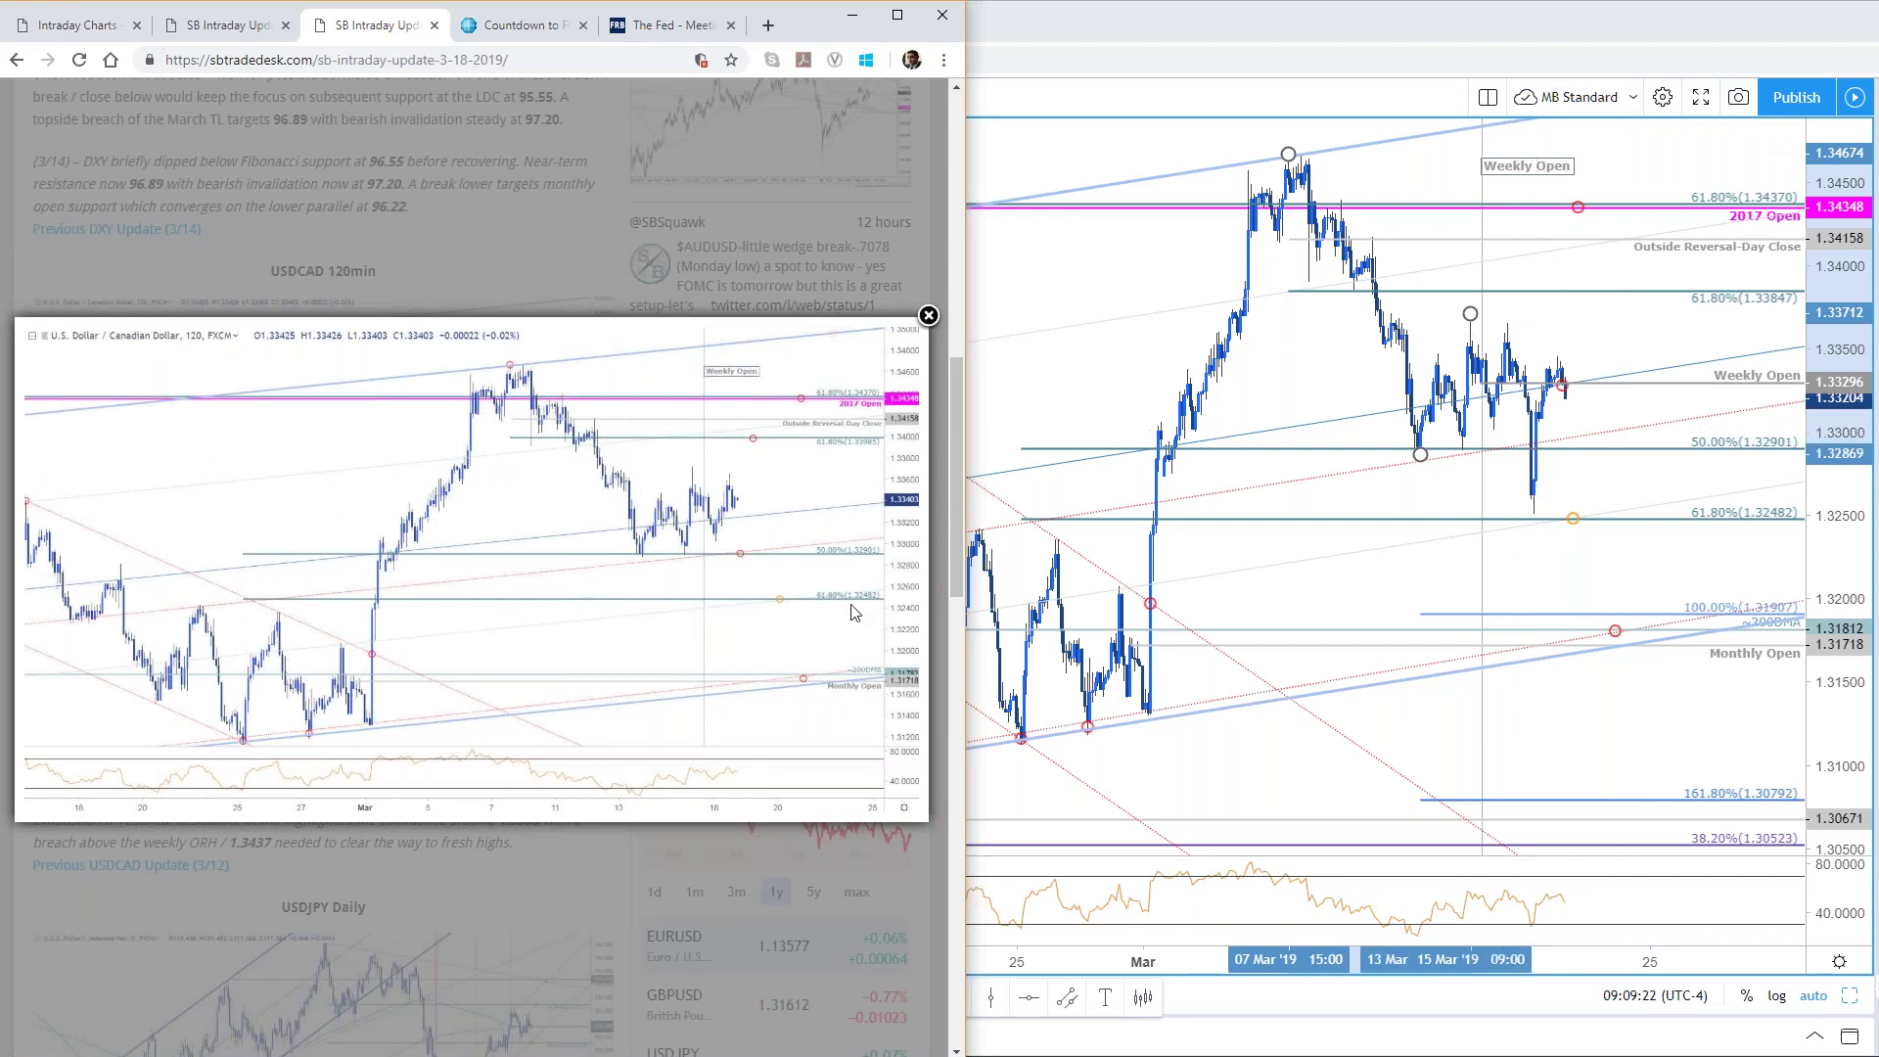
{"action": "left_click", "coordinate": [1577, 519]}
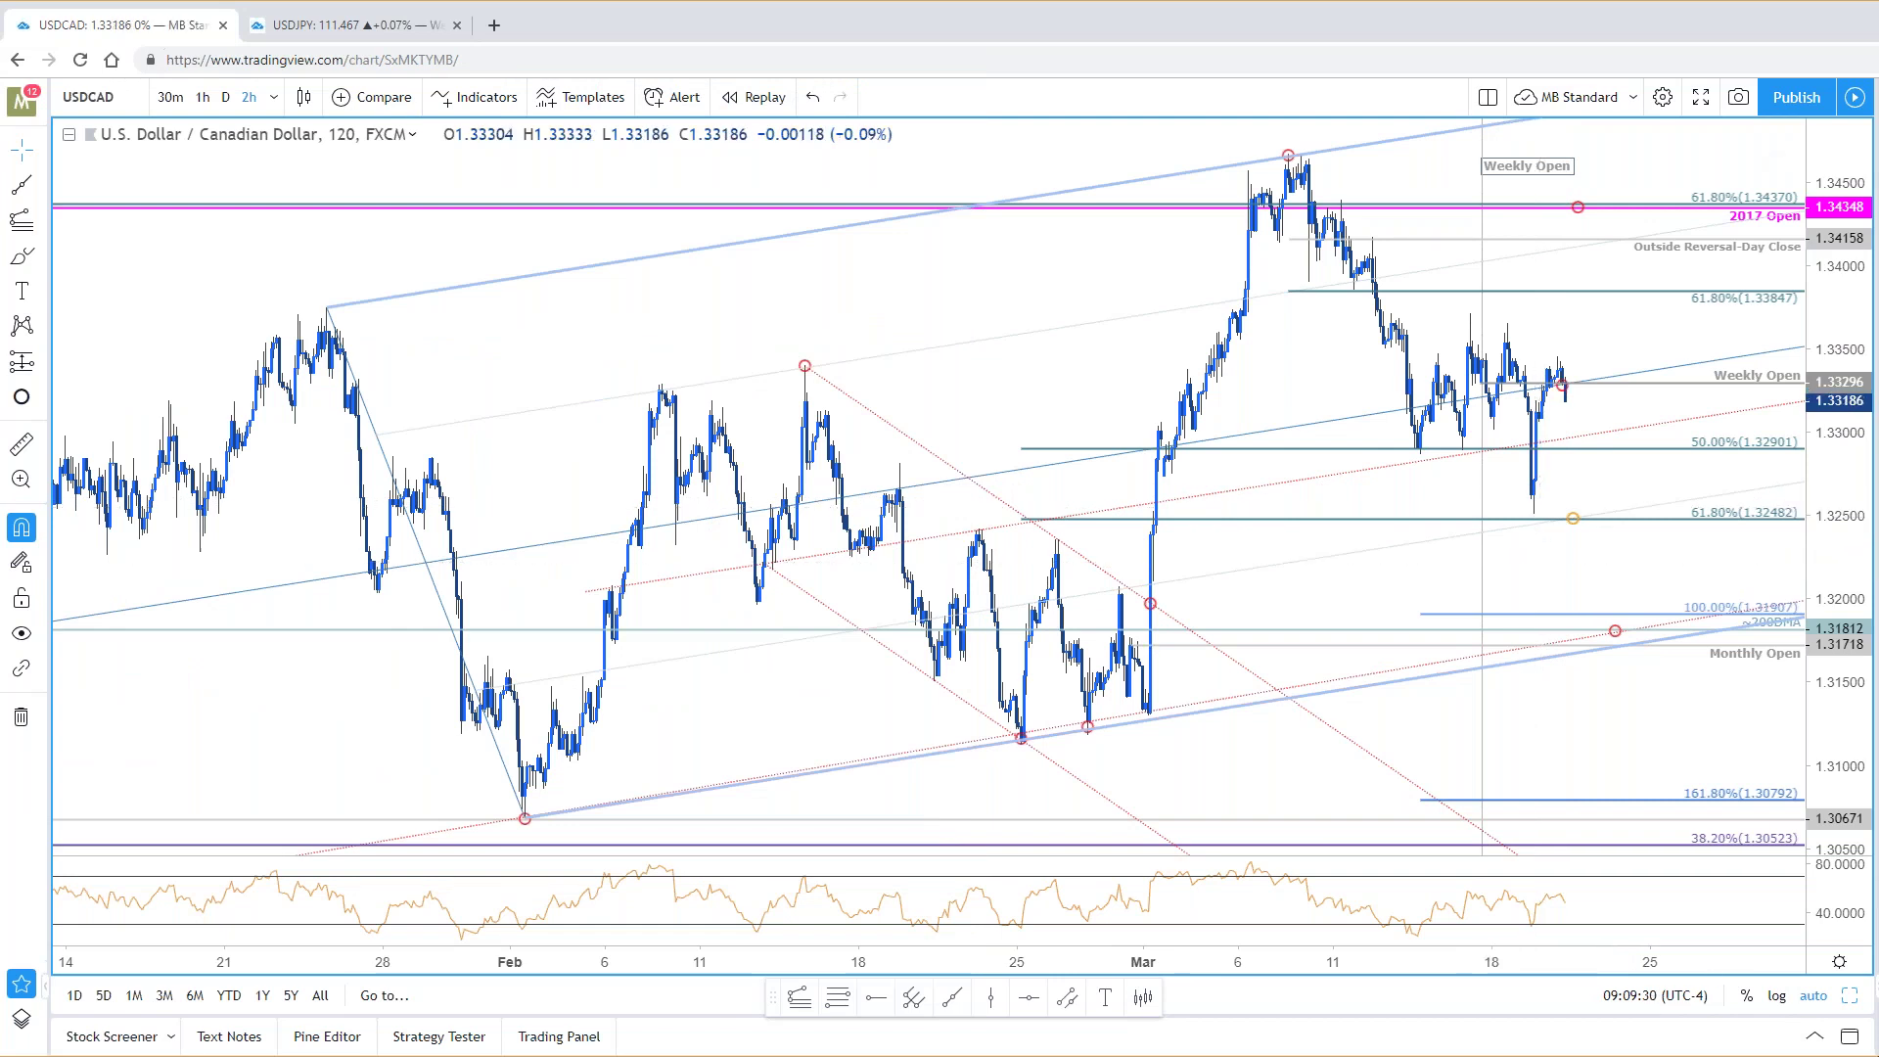
Step: Bring the Chrome USDCAD lightbox back over the left half, beside TradingView's live chart
{"action": "key", "text": "alt+Tab"}
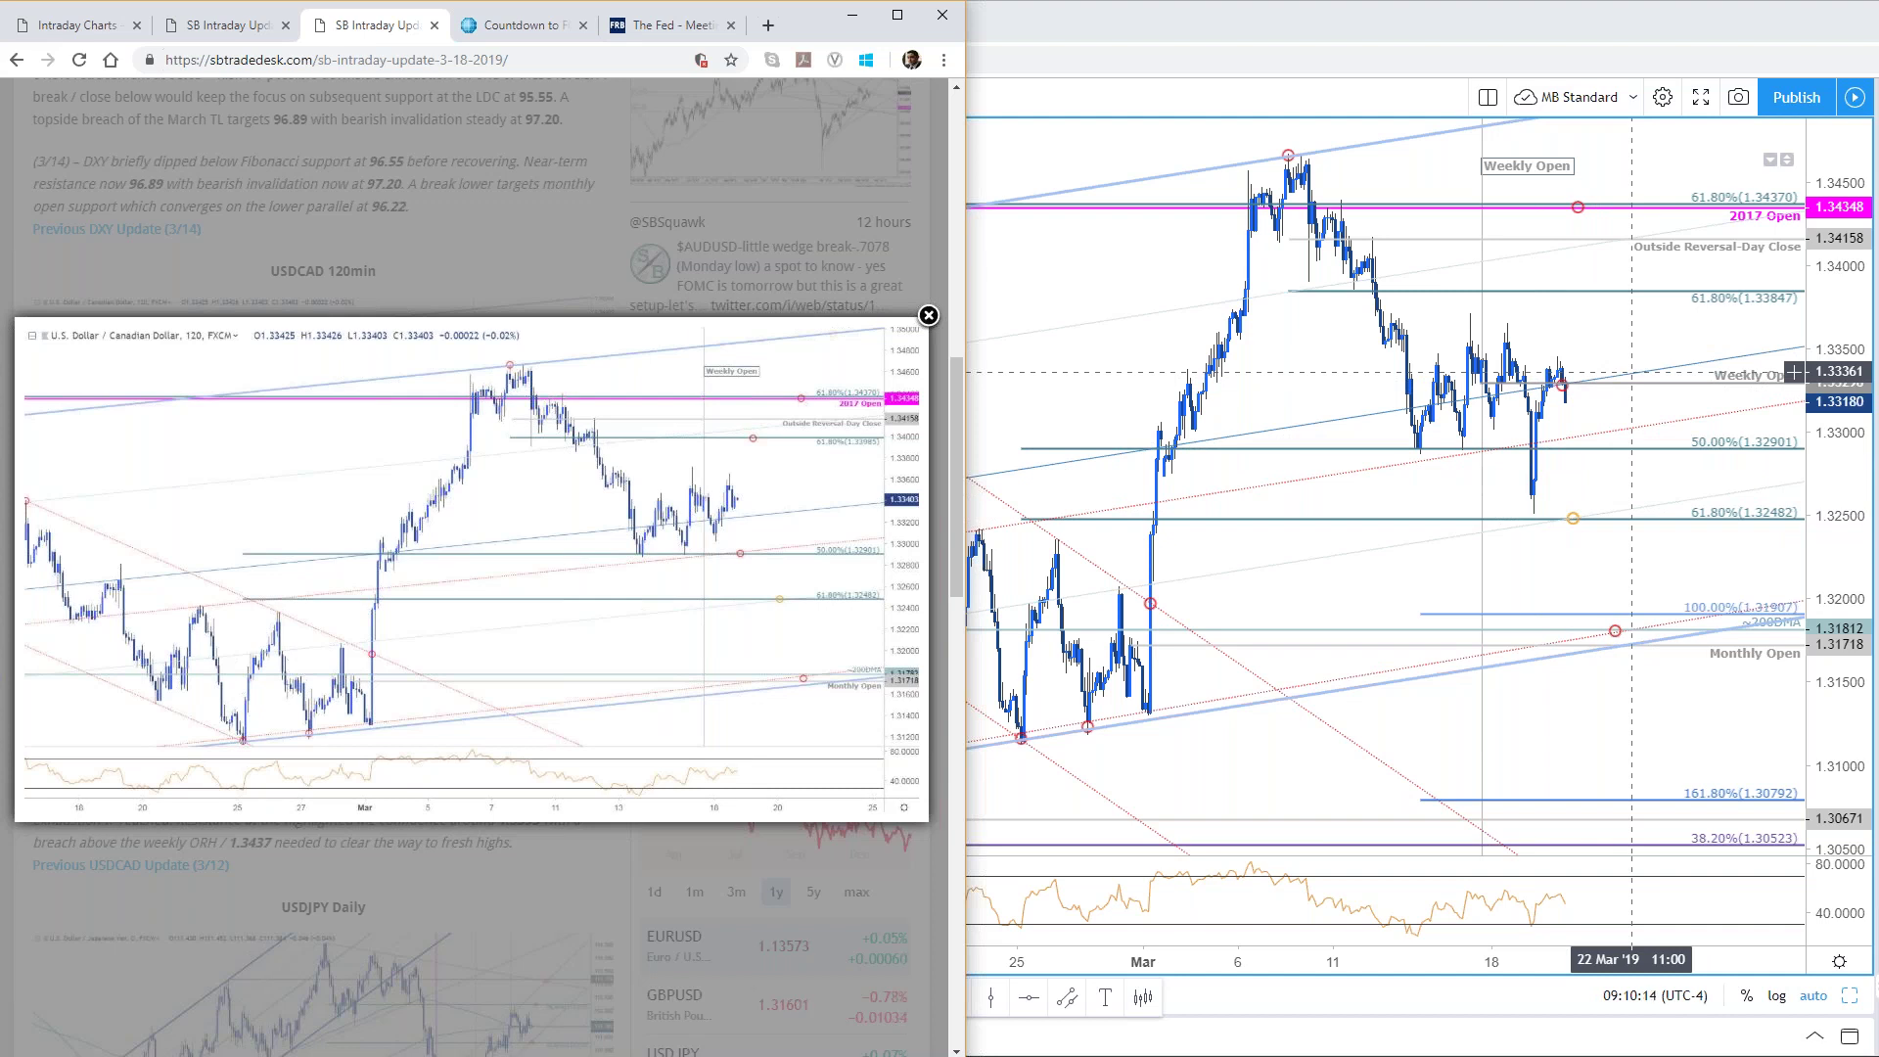
Step: Minimize the Chrome article window and zoom in on the TradingView 2-hour chart
{"action": "left_click", "coordinate": [1581, 310]}
{"action": "scroll", "coordinate": [1373, 475], "scroll_direction": "up", "scroll_amount": 3}
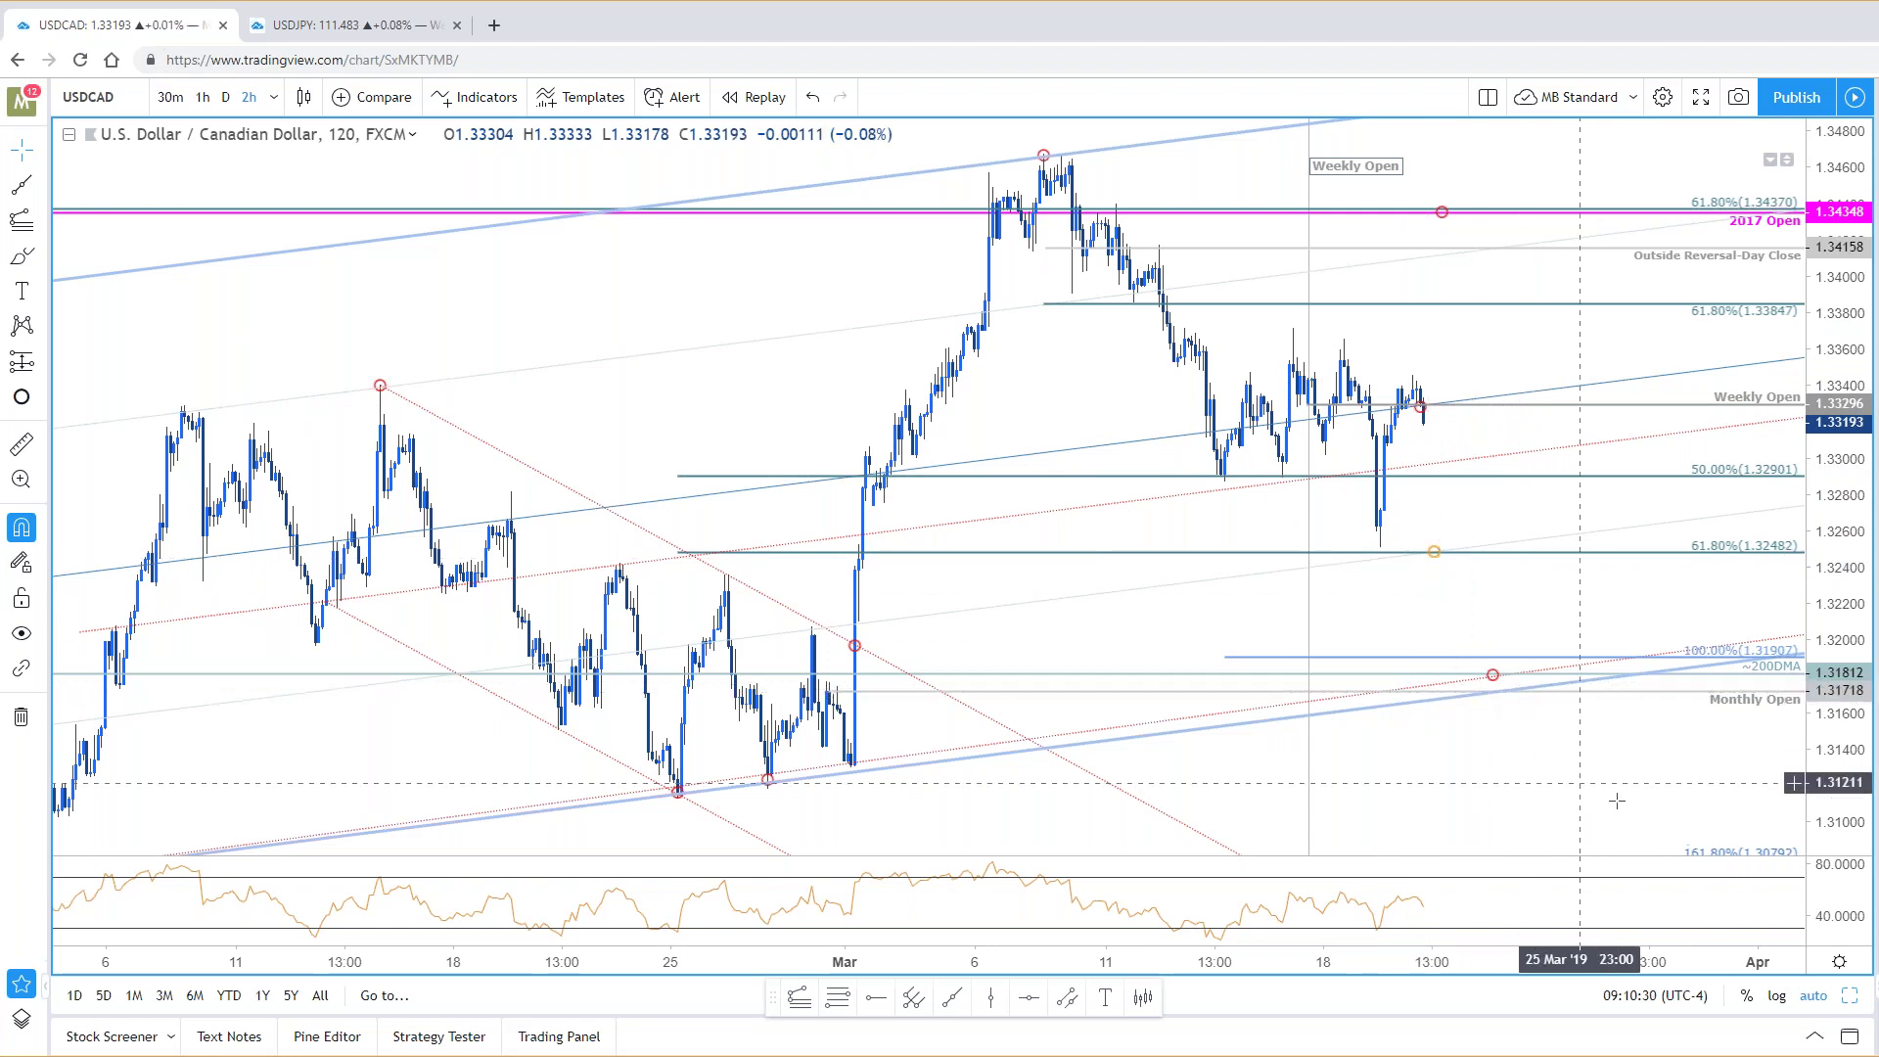
Step: Restore the two-pane 2-hour and daily USDCAD layout, compressing the 2-hour price scale
{"action": "key", "text": "alt+Return"}
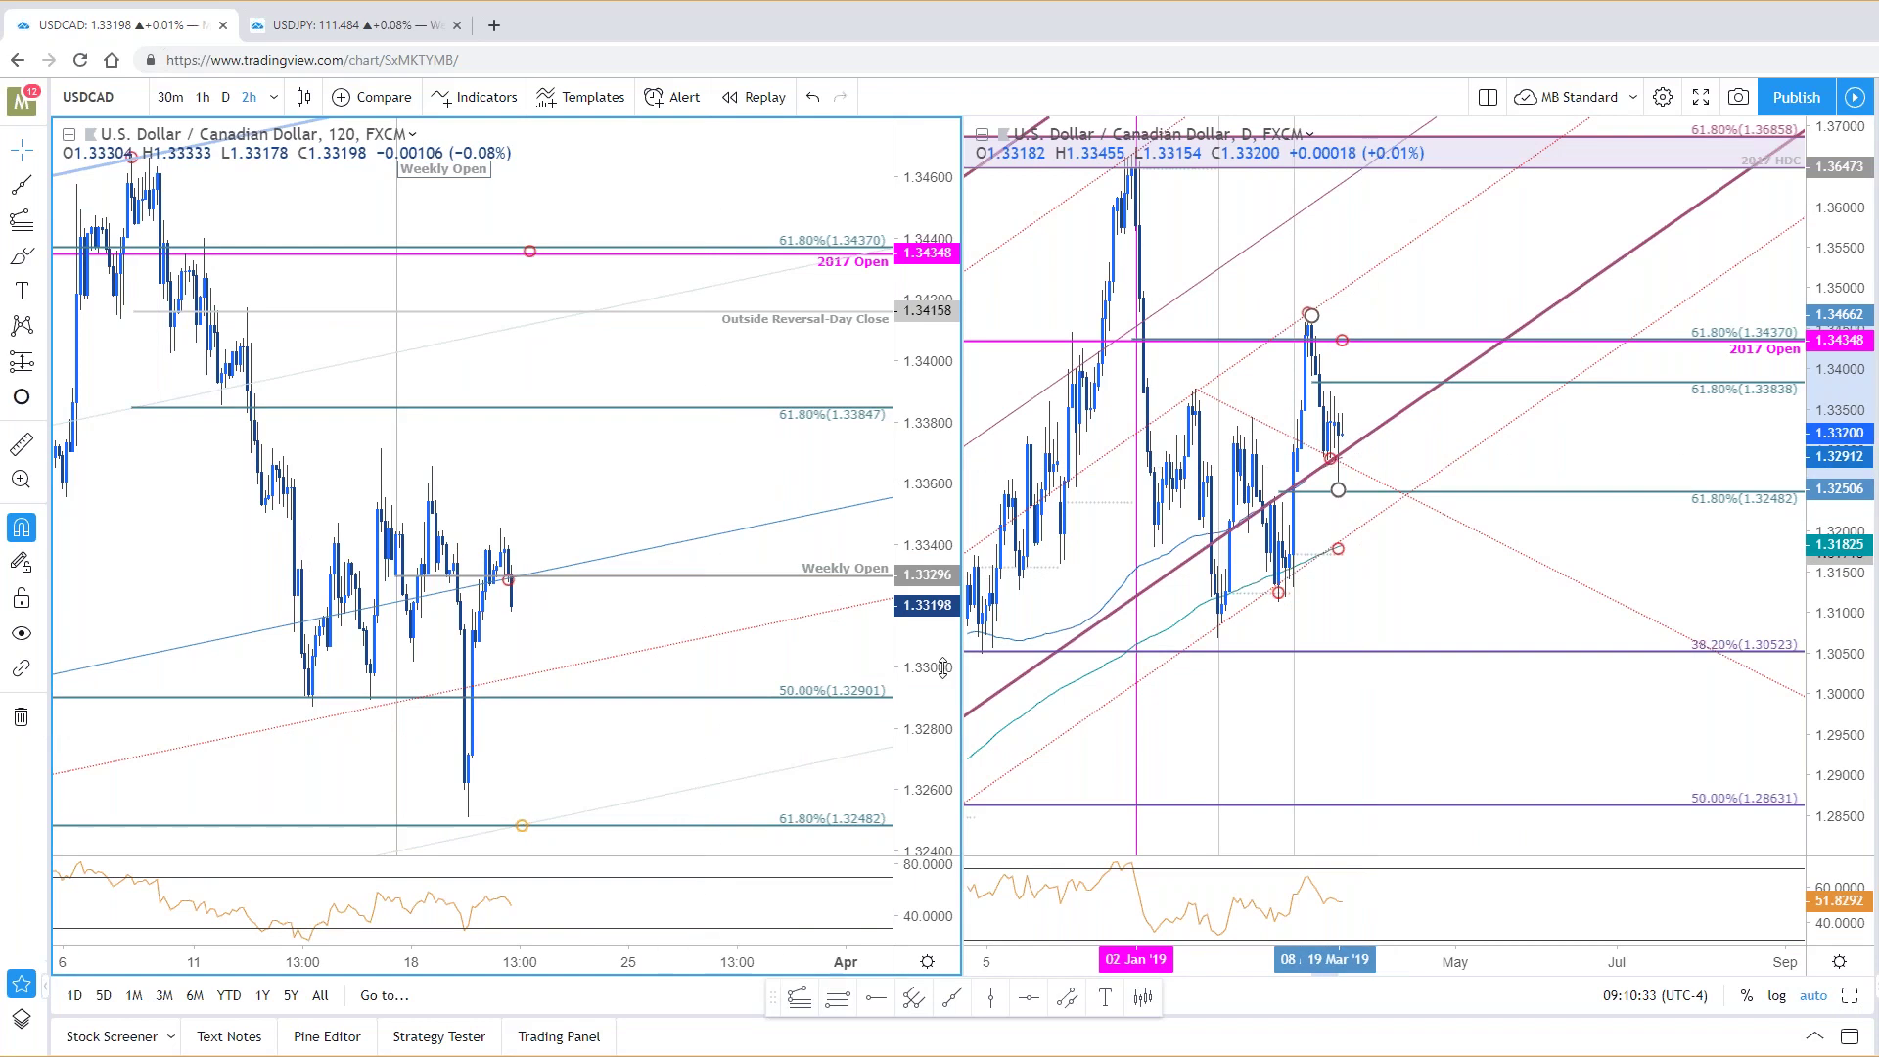
{"action": "left_click_drag", "start_coordinate": [942, 668], "coordinate": [942, 690]}
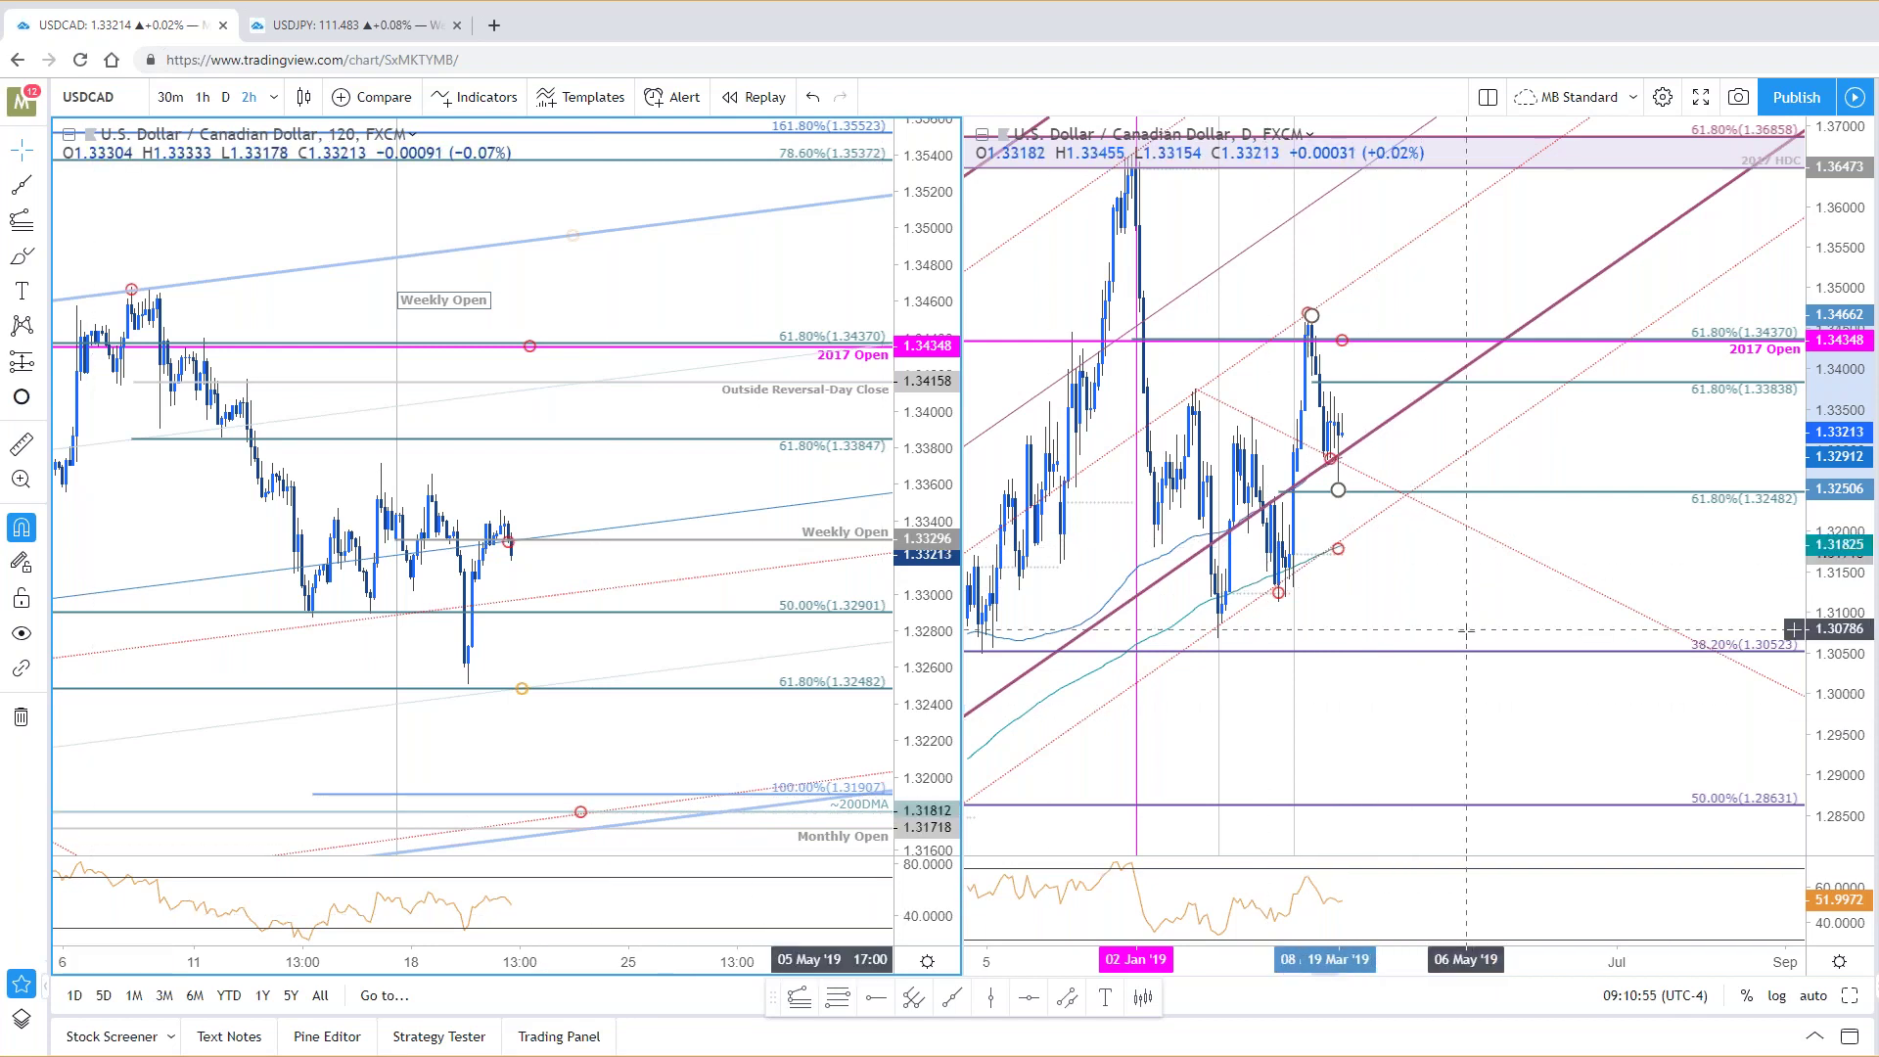
{"action": "scroll", "coordinate": [1478, 635], "scroll_direction": "down", "scroll_amount": 5}
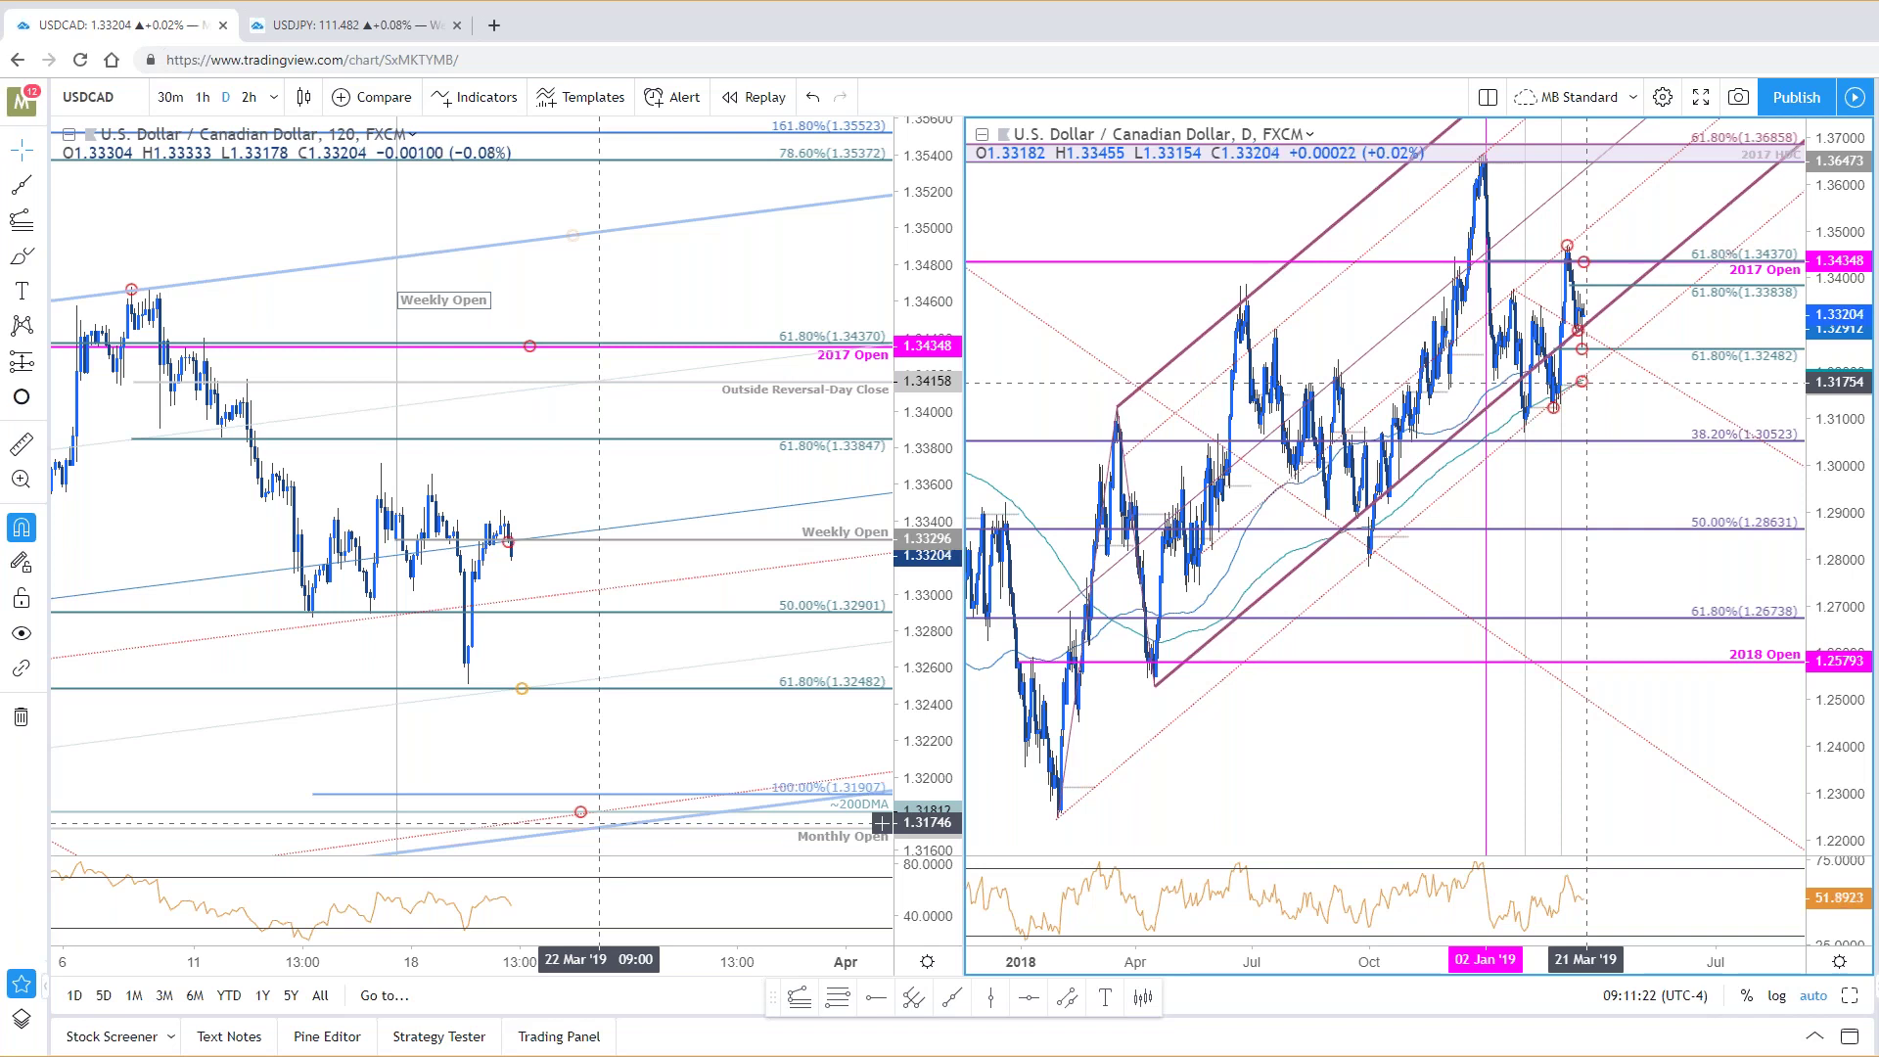
Step: Draw a horizontal price line at 1.33655 on the 2-hour chart
{"action": "key", "text": "alt+h"}
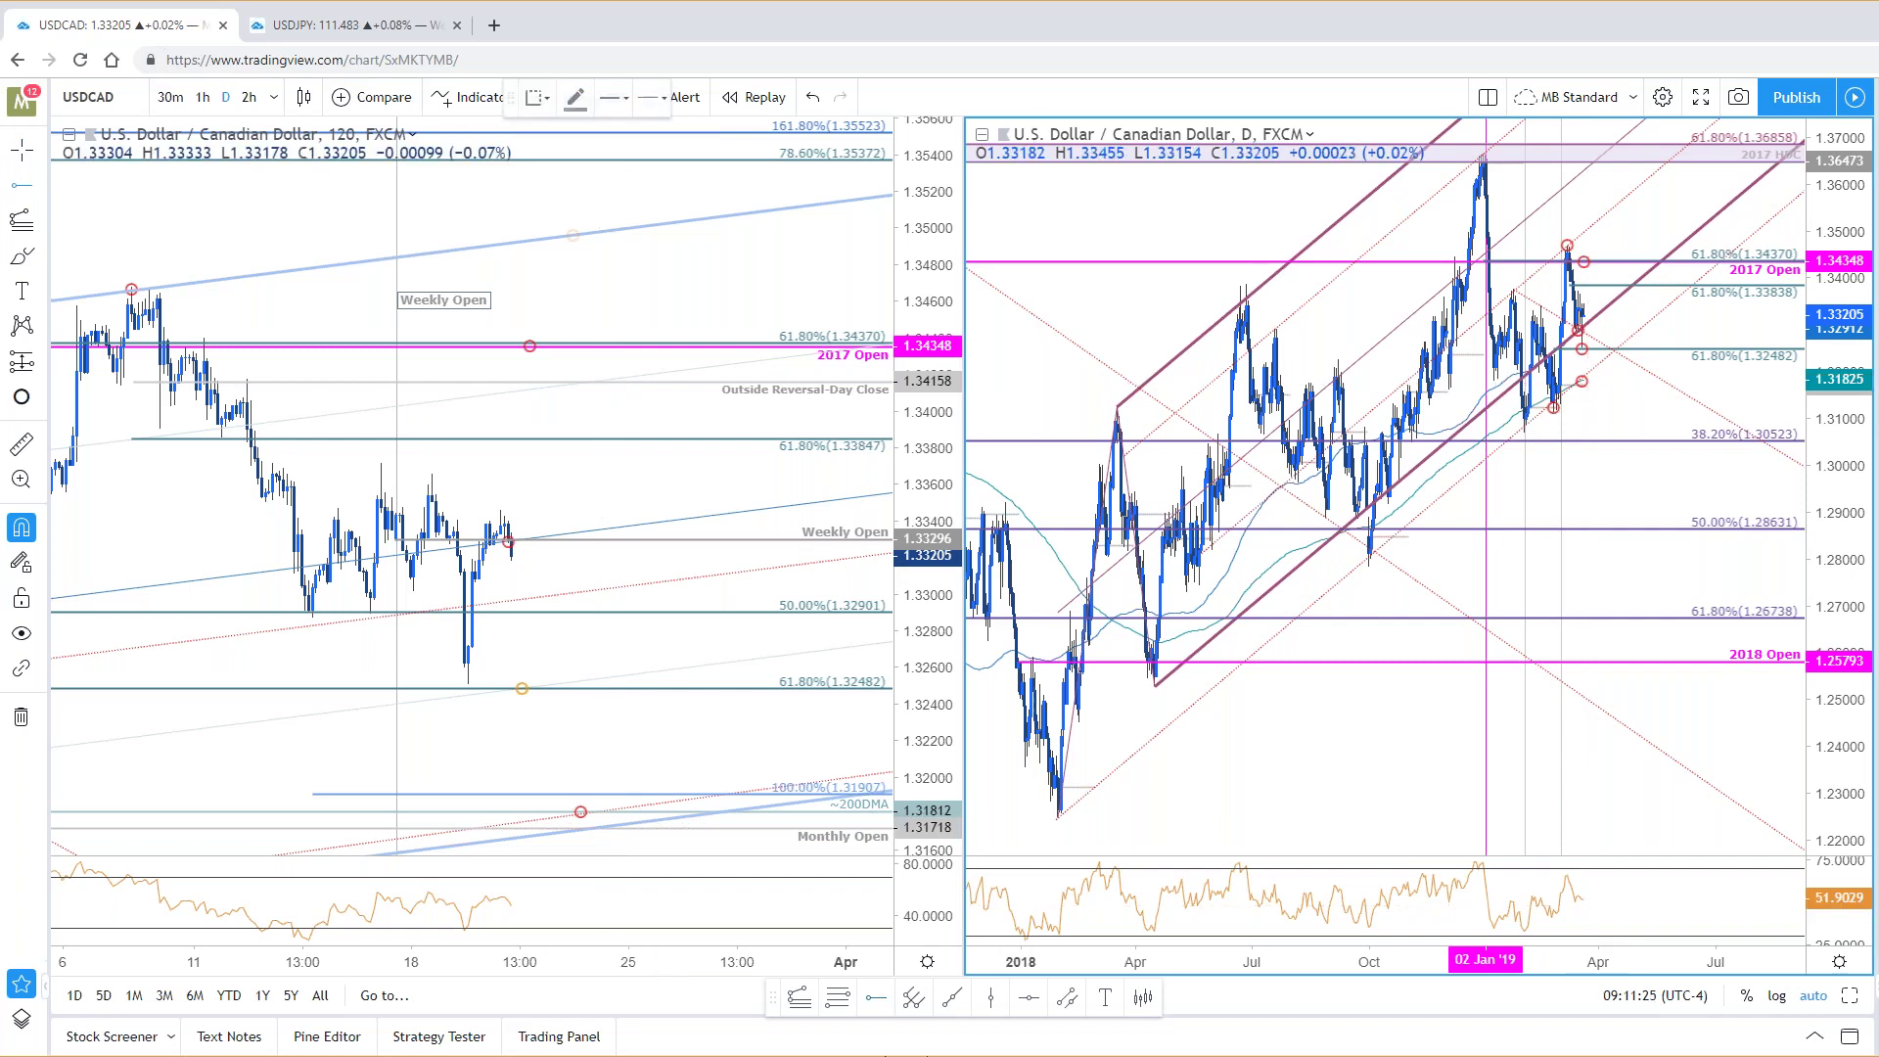
{"action": "left_click", "coordinate": [432, 474]}
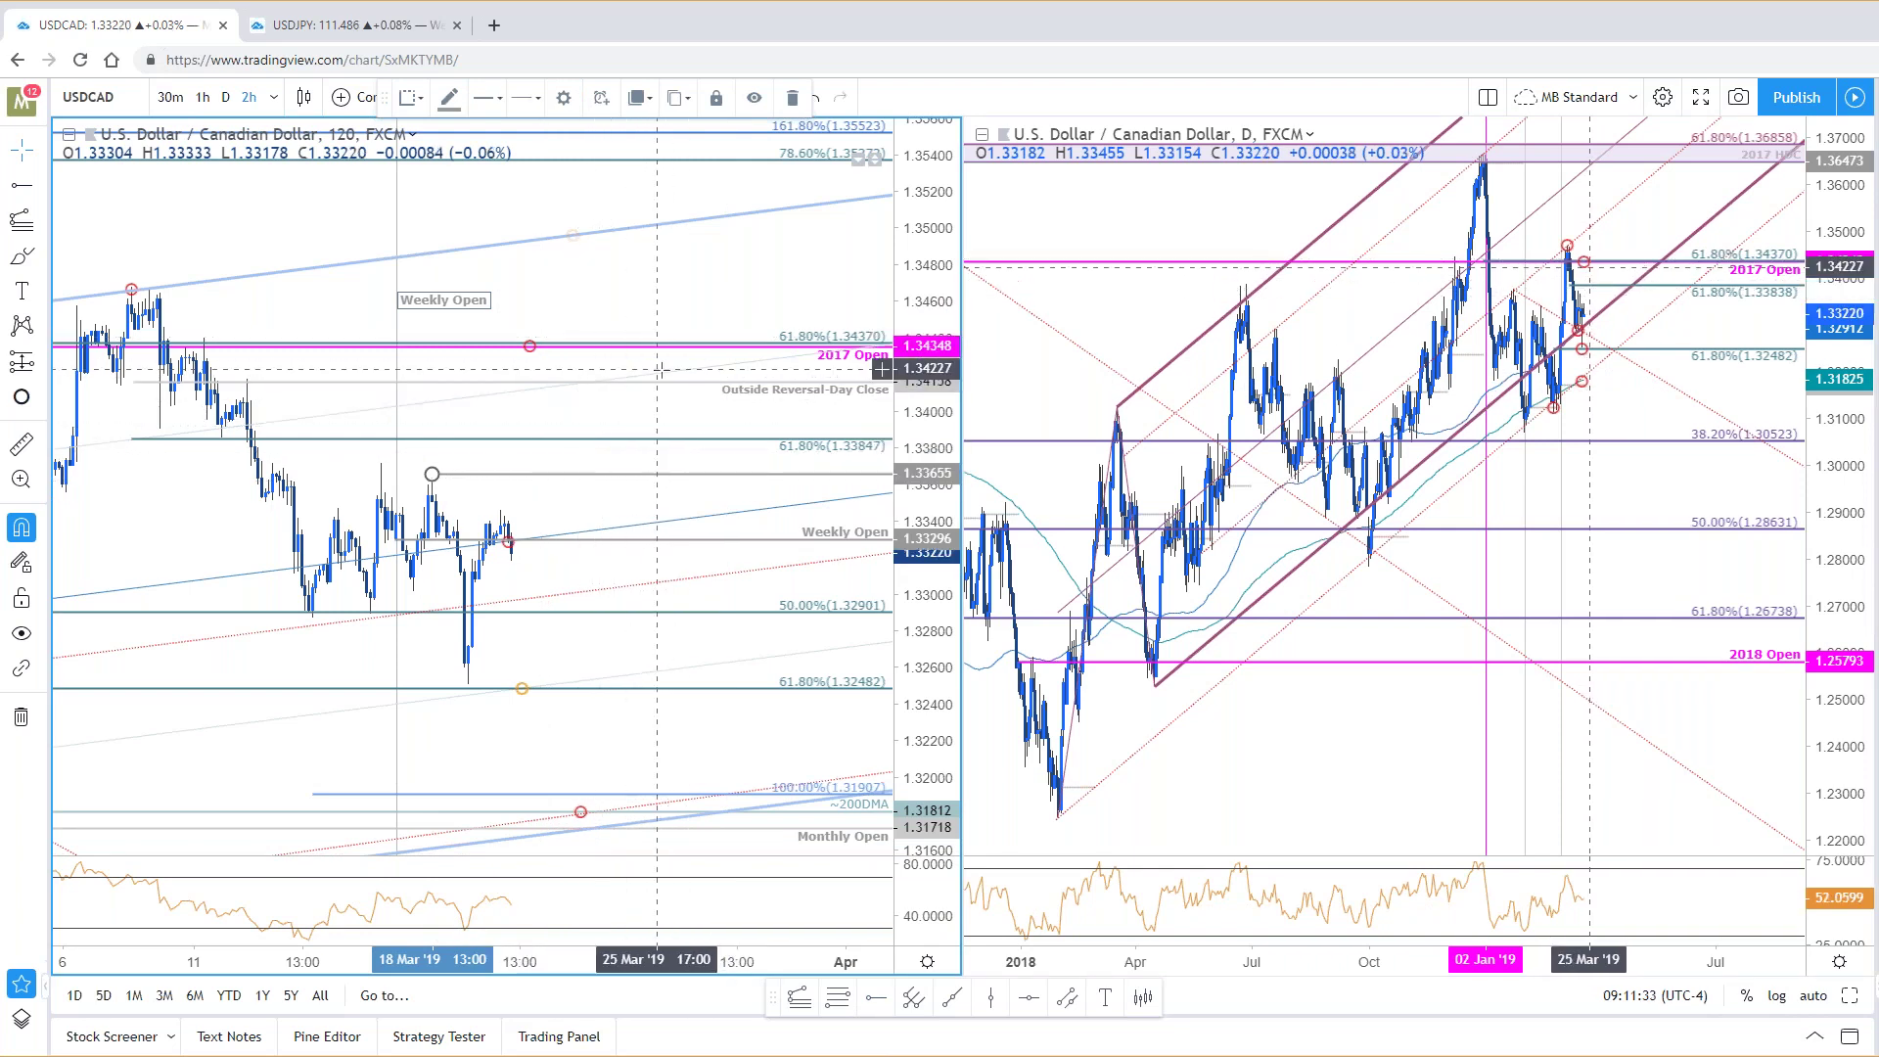
{"action": "scroll", "coordinate": [661, 371], "scroll_direction": "down", "scroll_amount": 5}
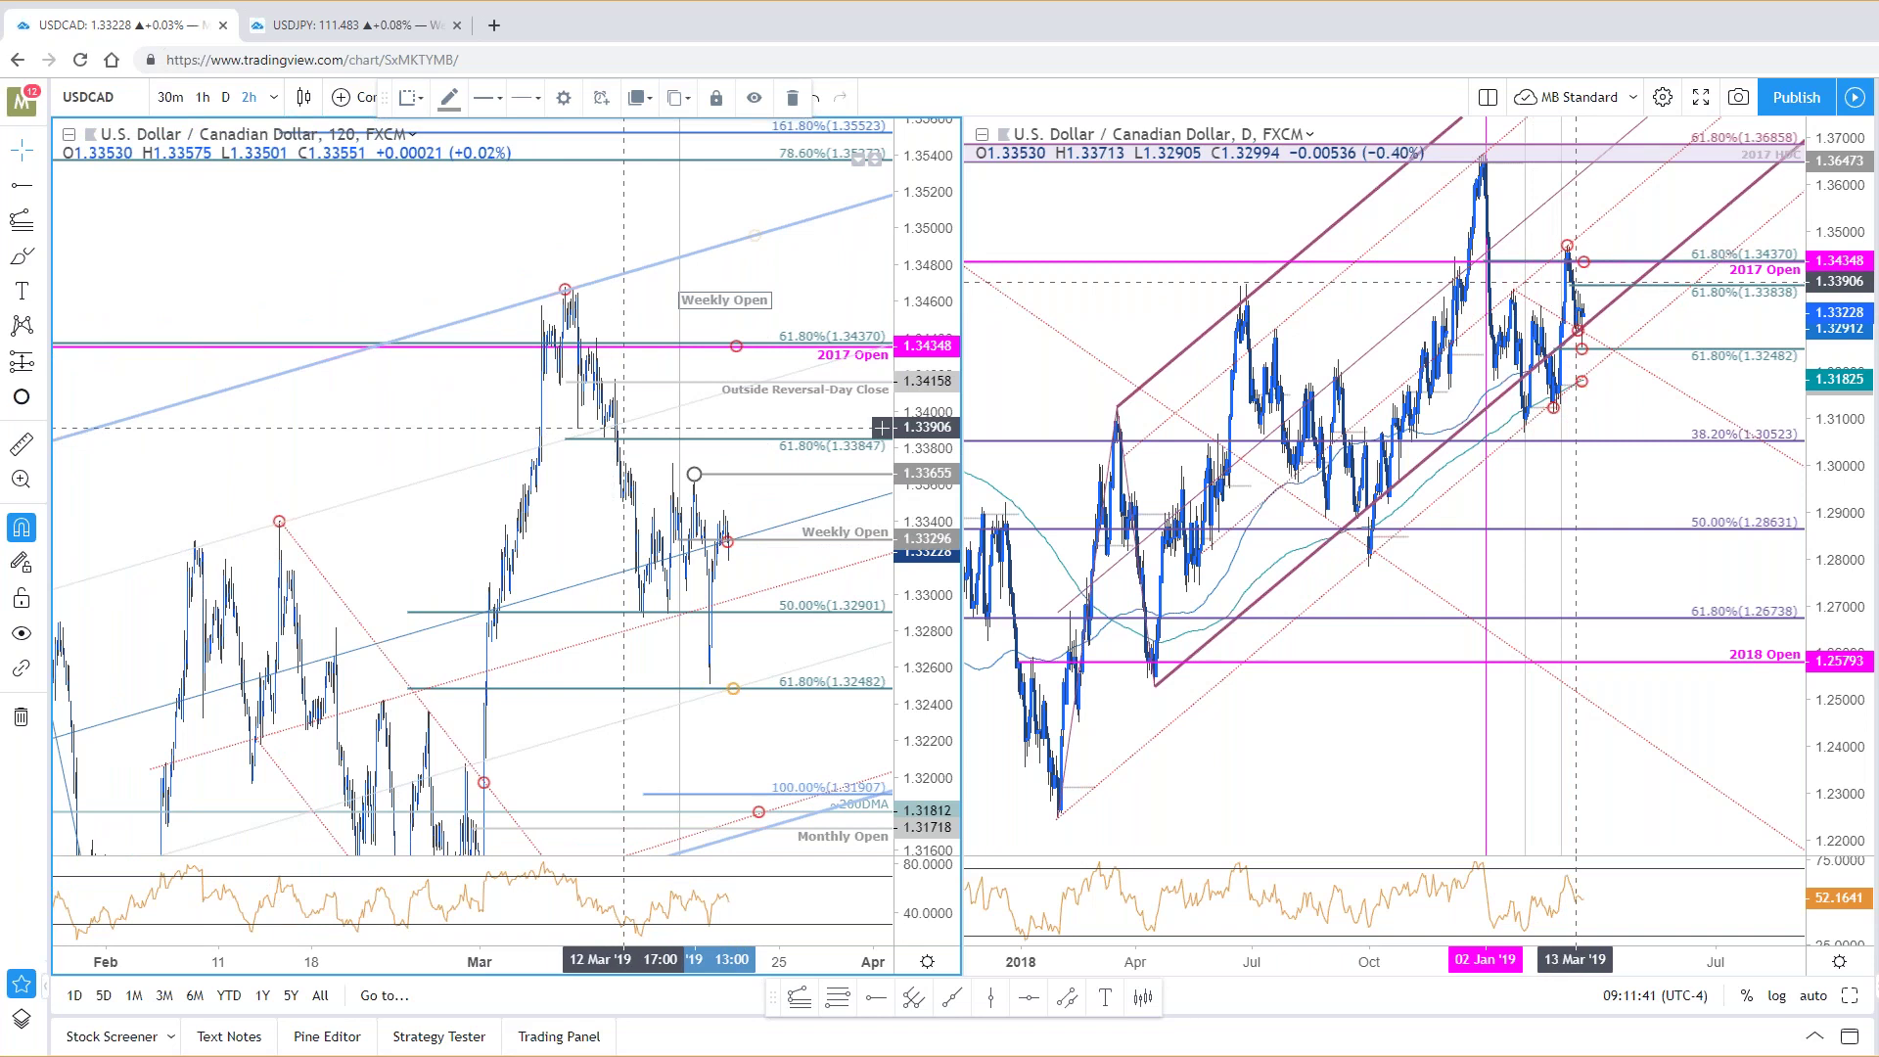
{"action": "scroll", "coordinate": [663, 553], "scroll_direction": "up", "scroll_amount": 2}
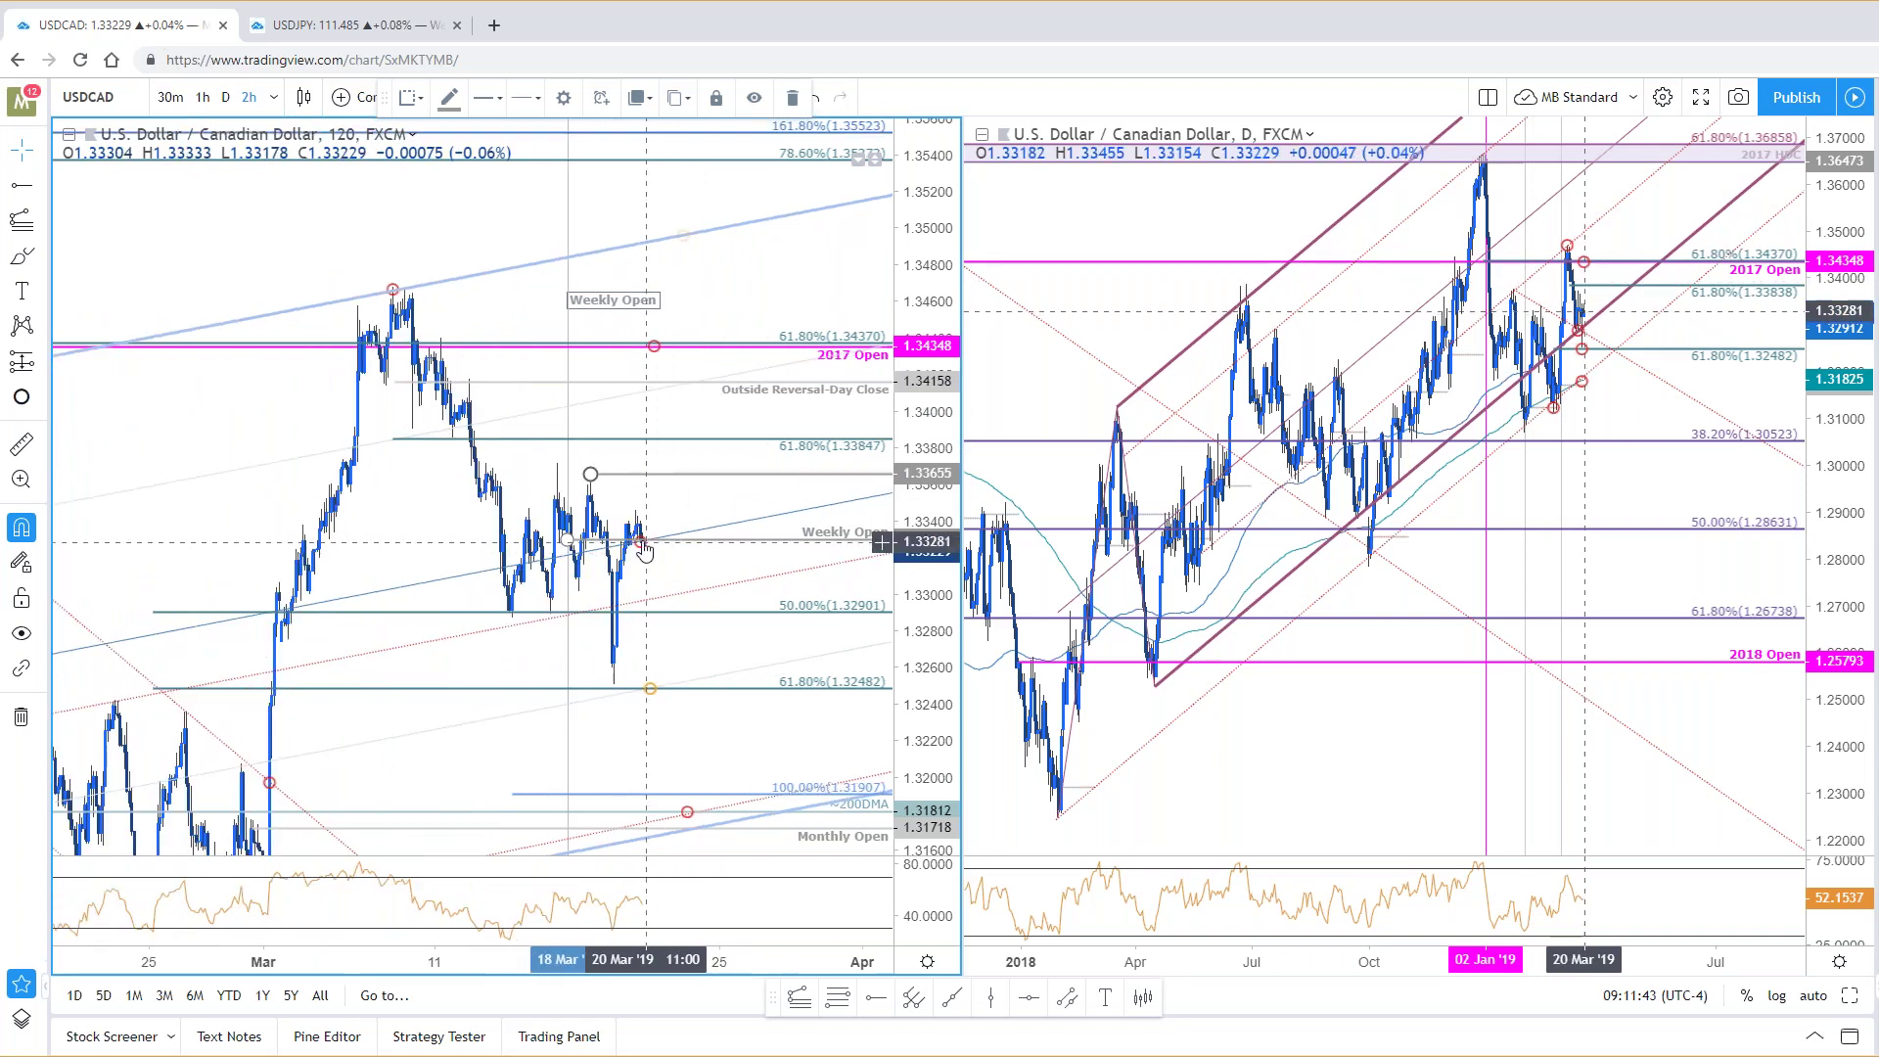
Step: Pan the 2-hour chart to earlier dates and maximize it to fill the layout
{"action": "left_click", "coordinate": [687, 386]}
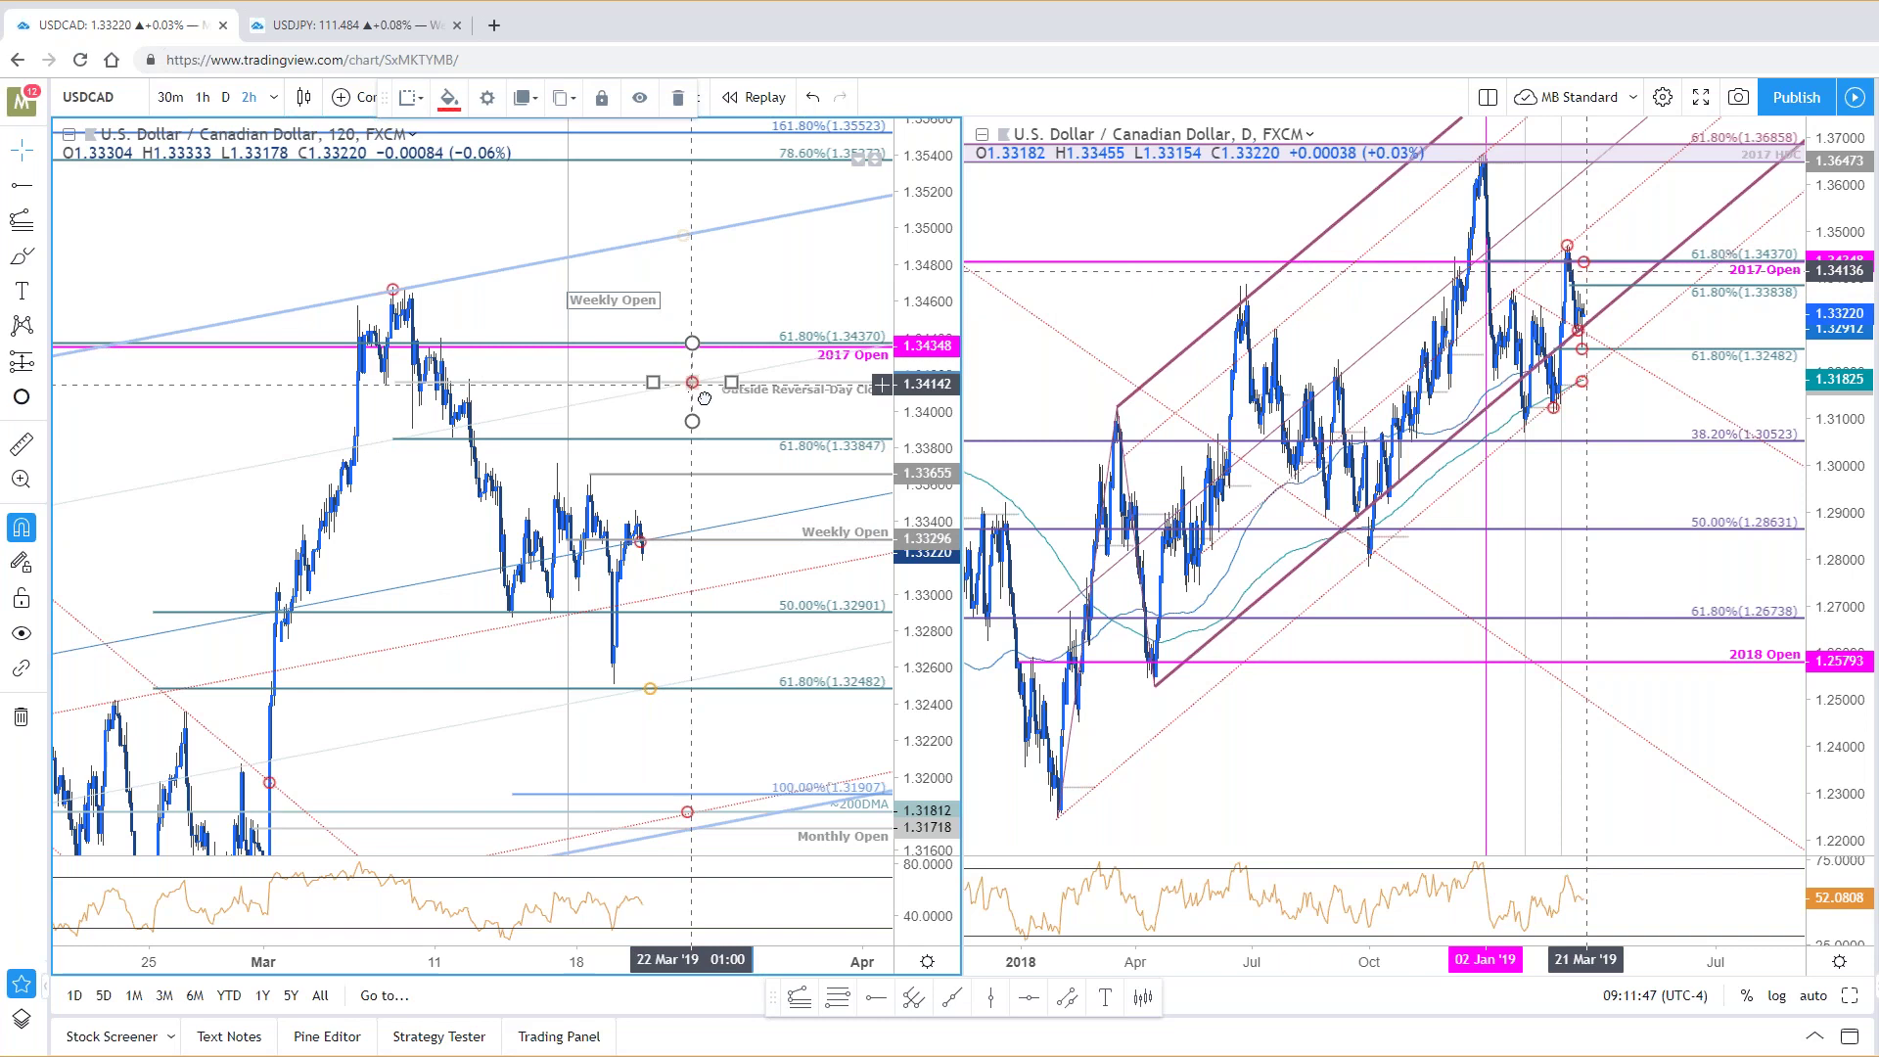
{"action": "left_click", "coordinate": [778, 780]}
{"action": "scroll", "coordinate": [778, 851], "scroll_direction": "up", "scroll_amount": 2}
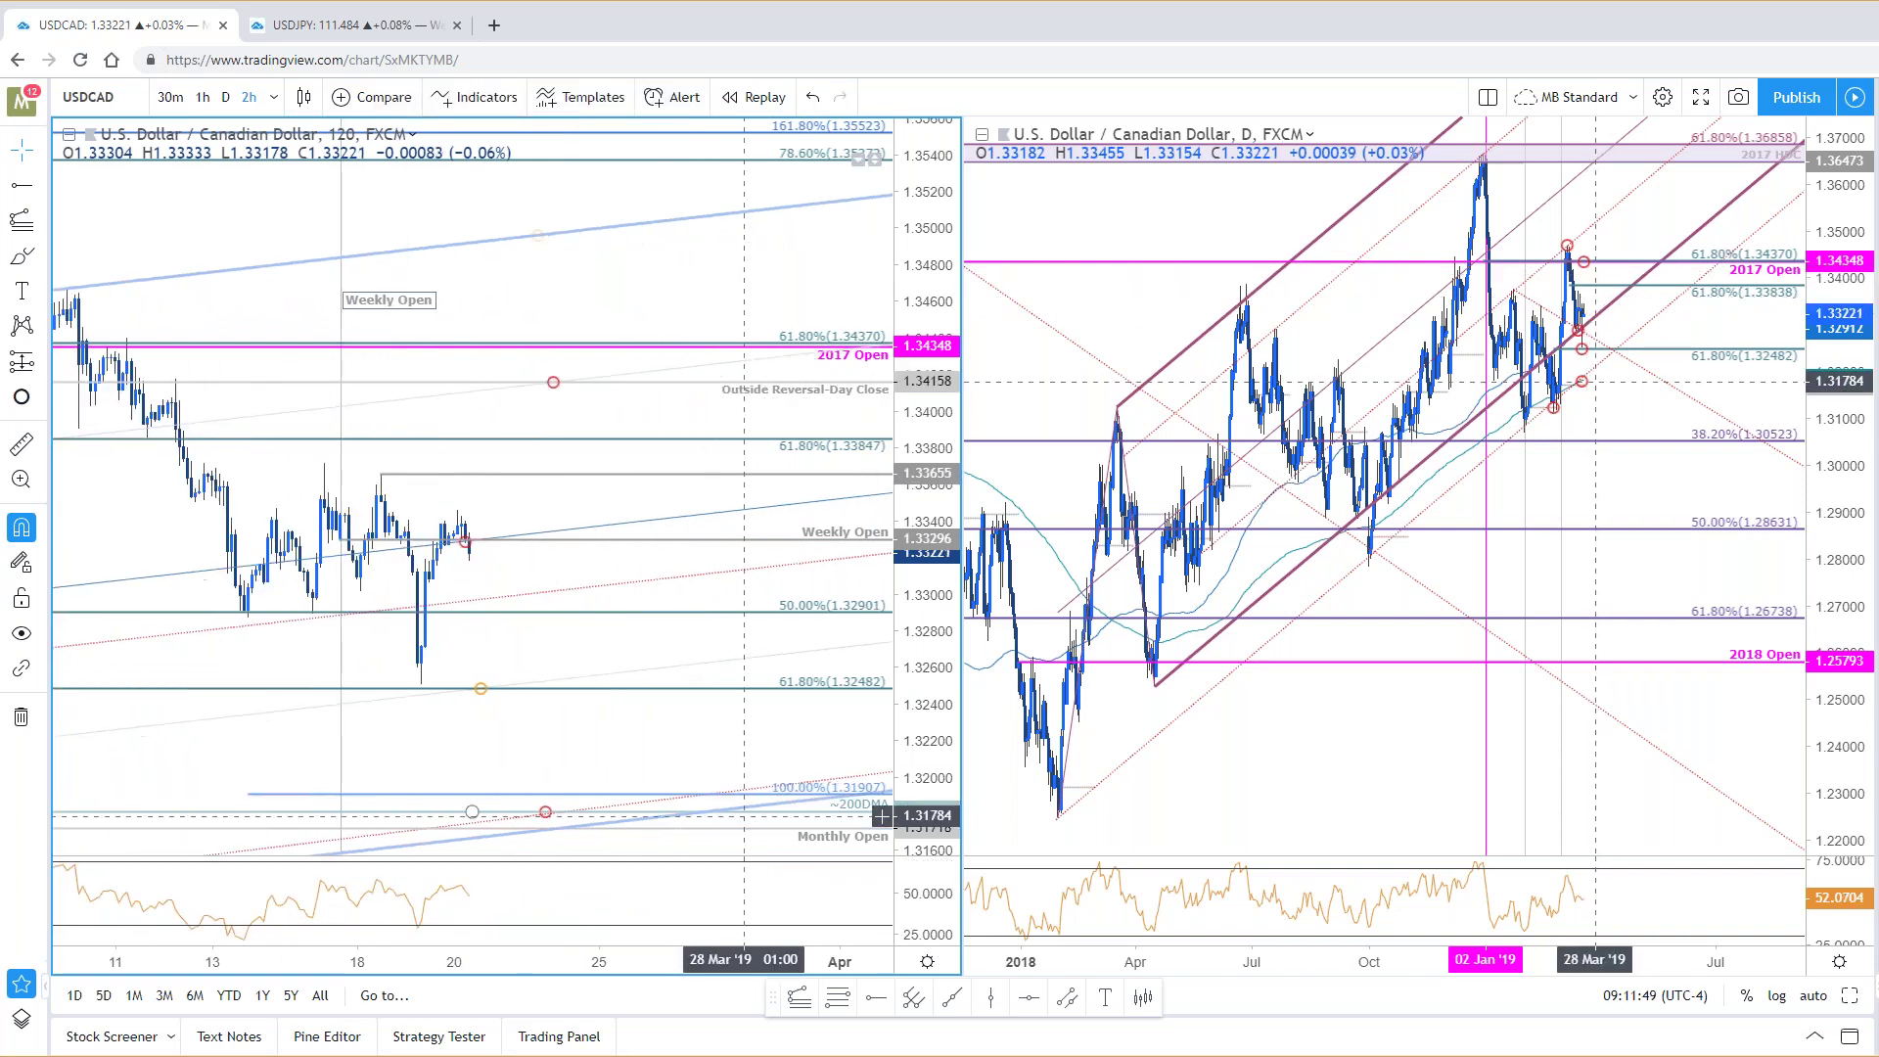
{"action": "left_click_drag", "start_coordinate": [659, 488], "coordinate": [832, 433]}
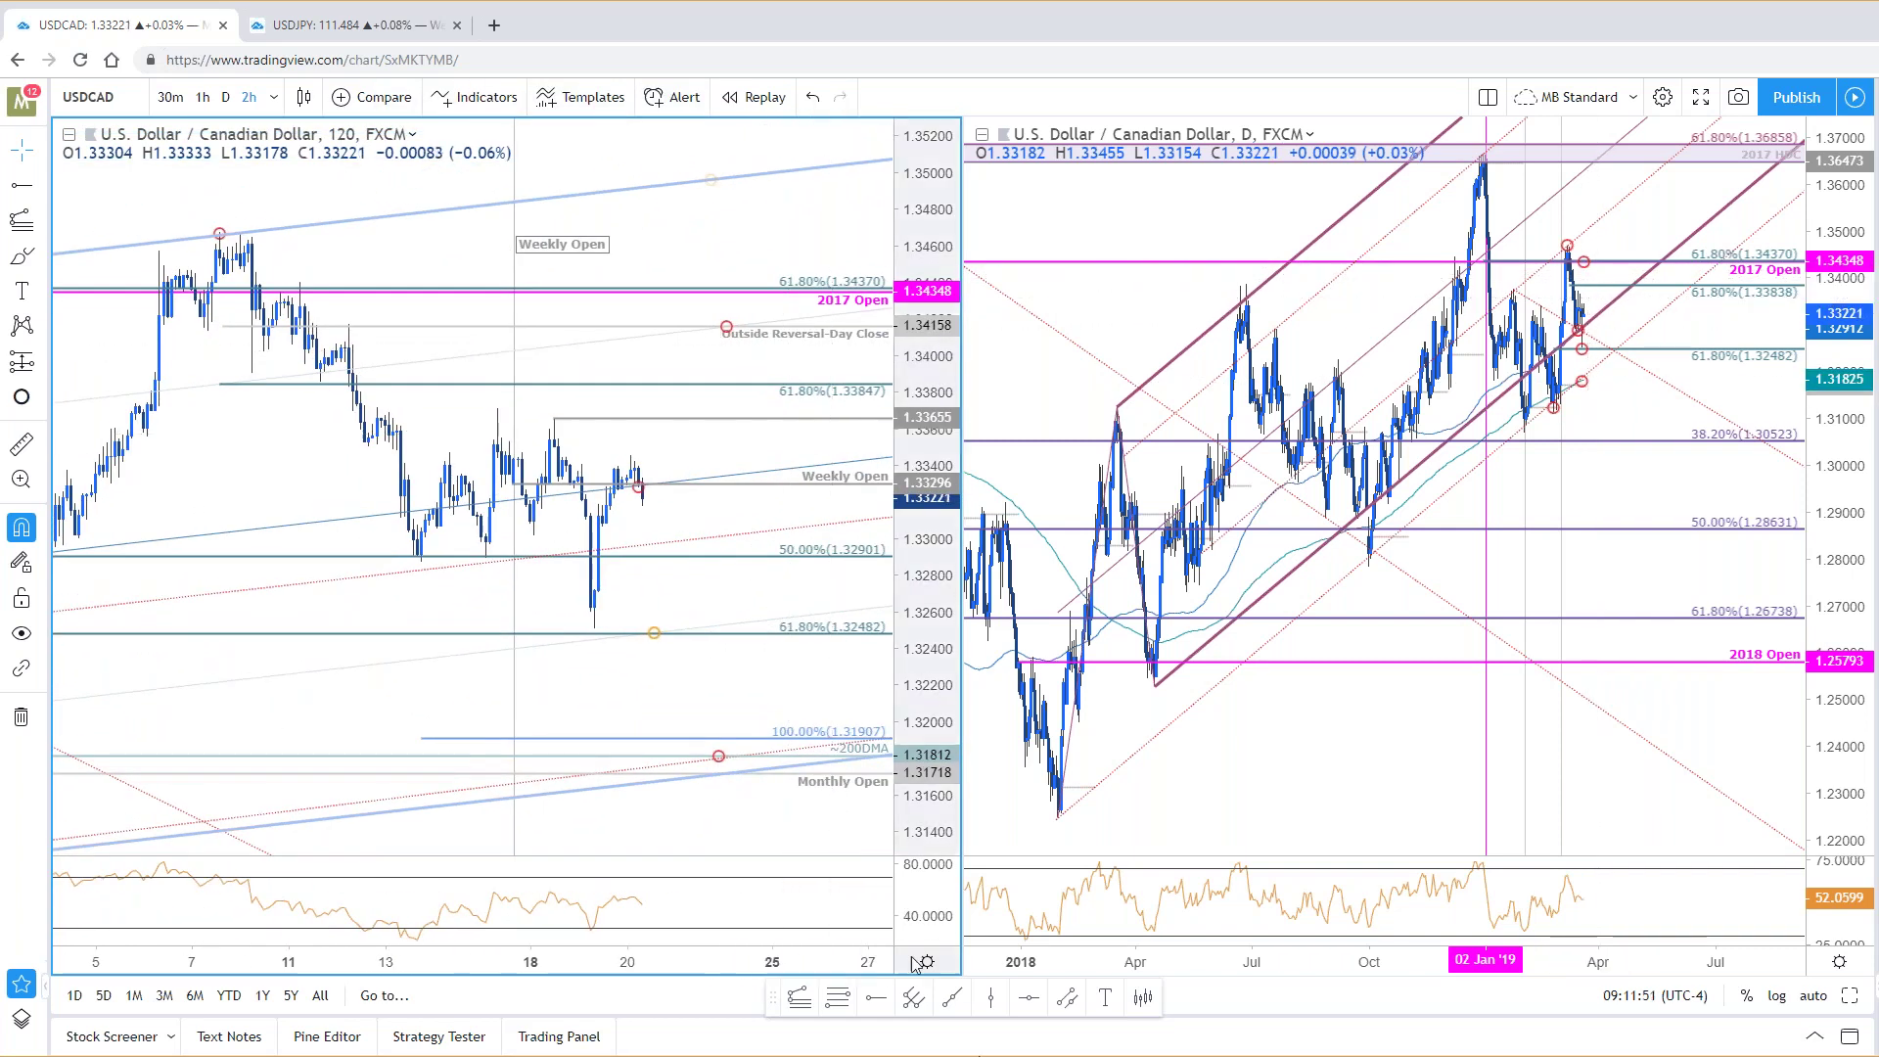
{"action": "left_click", "coordinate": [1850, 997]}
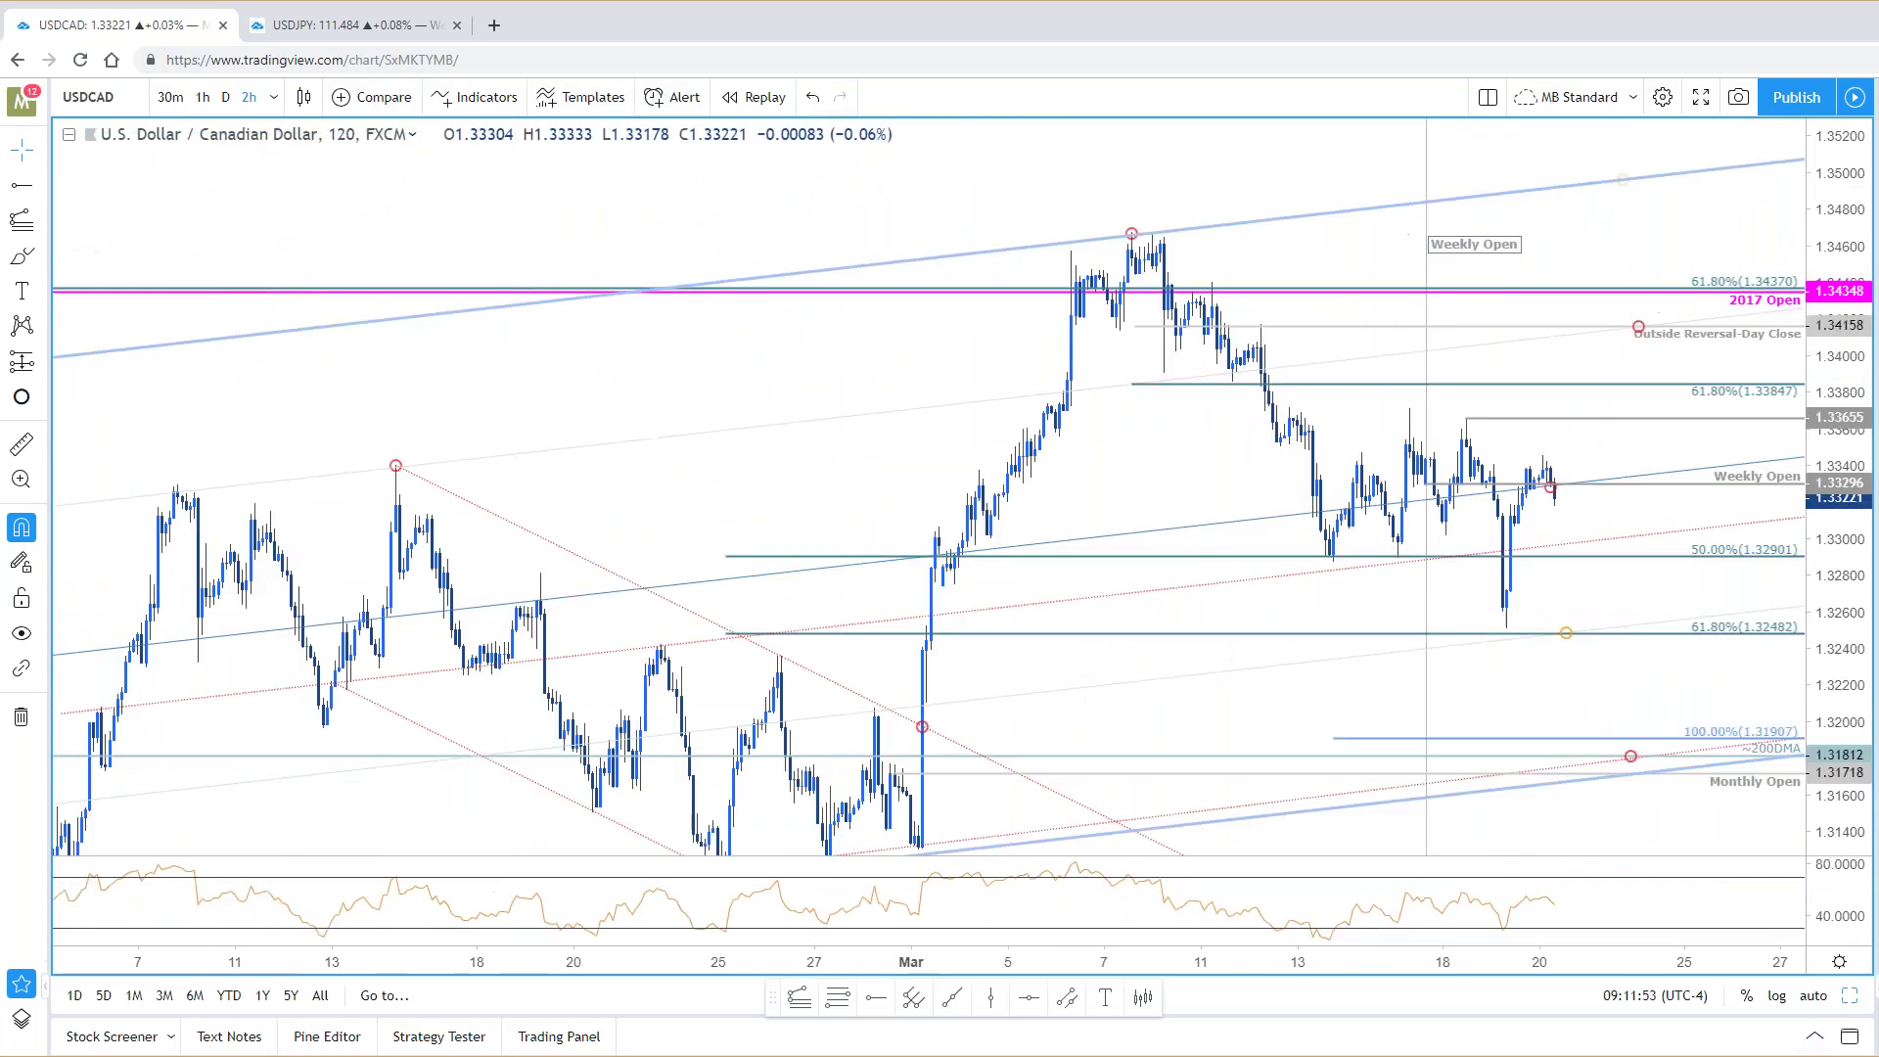
Step: Pan the 2-hour chart to mid-February, then switch to the Weekly Charts tab's USDCAD chart
{"action": "left_click_drag", "start_coordinate": [988, 418], "coordinate": [883, 455]}
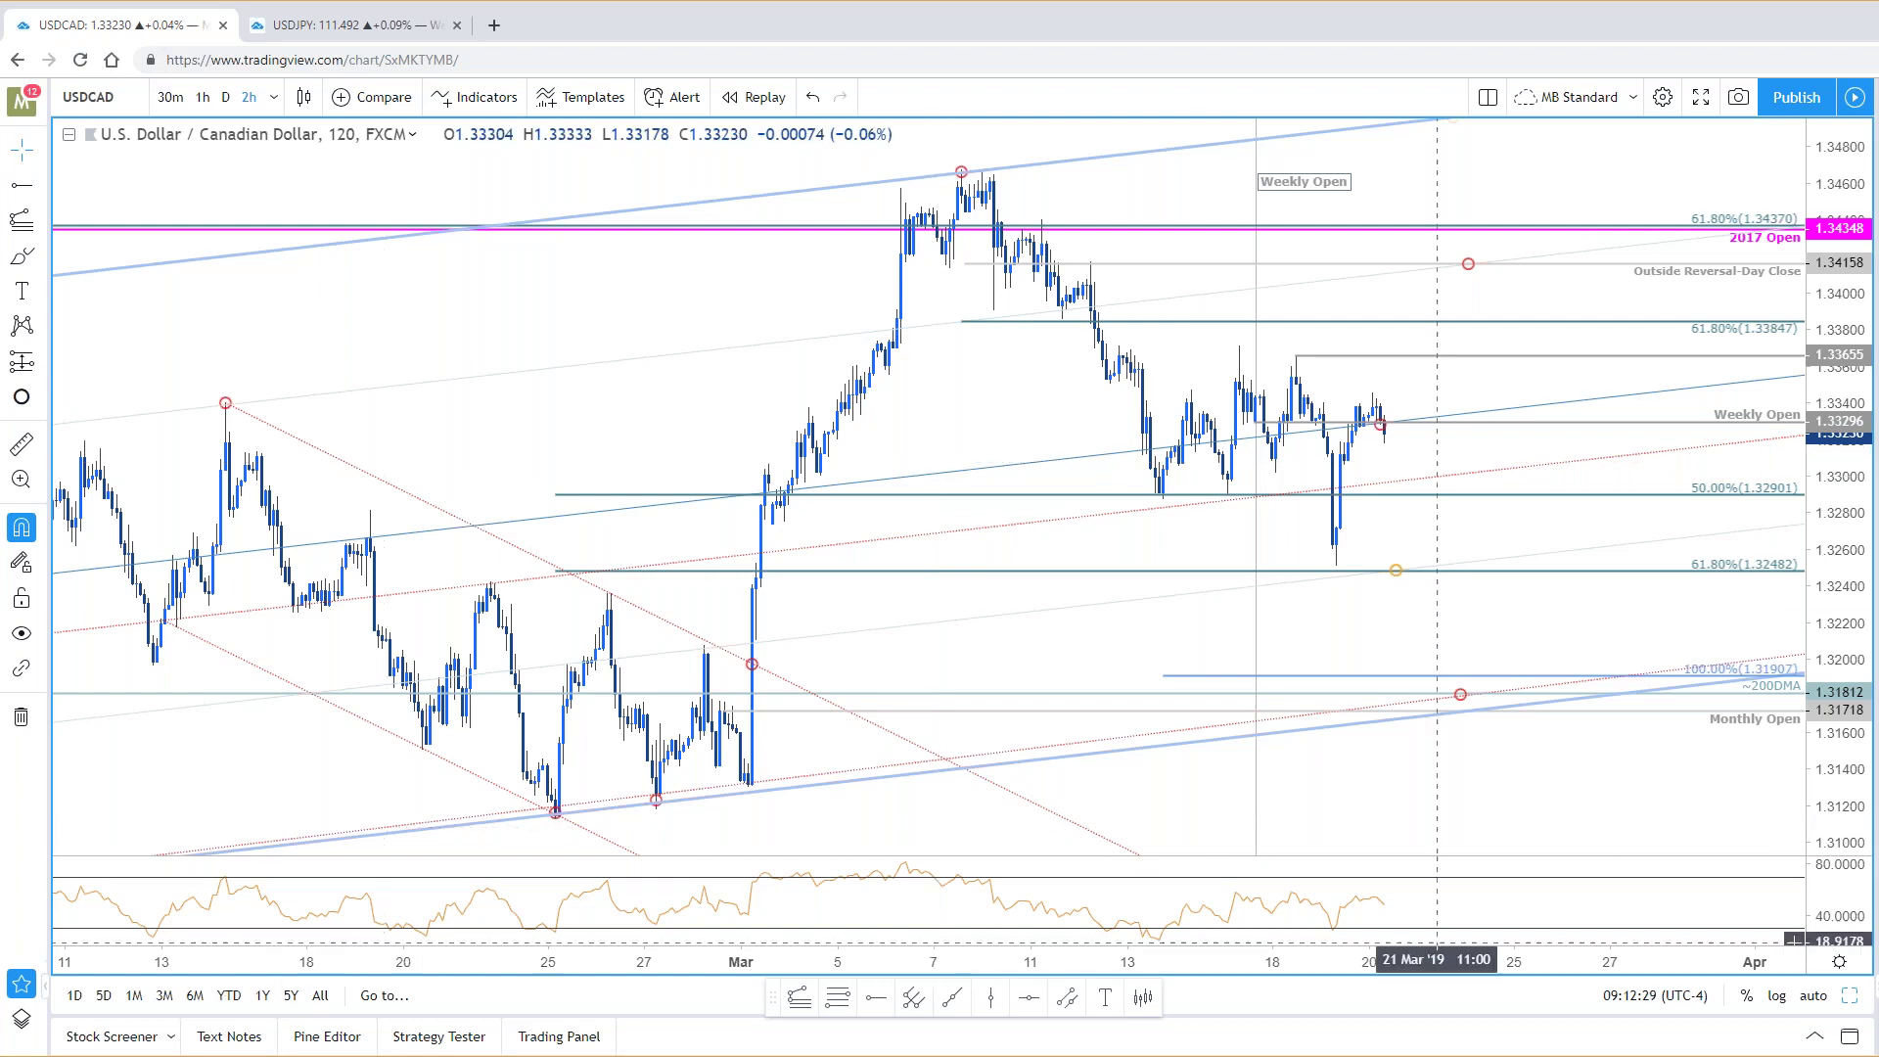
{"action": "key", "text": "ctrl+Tab"}
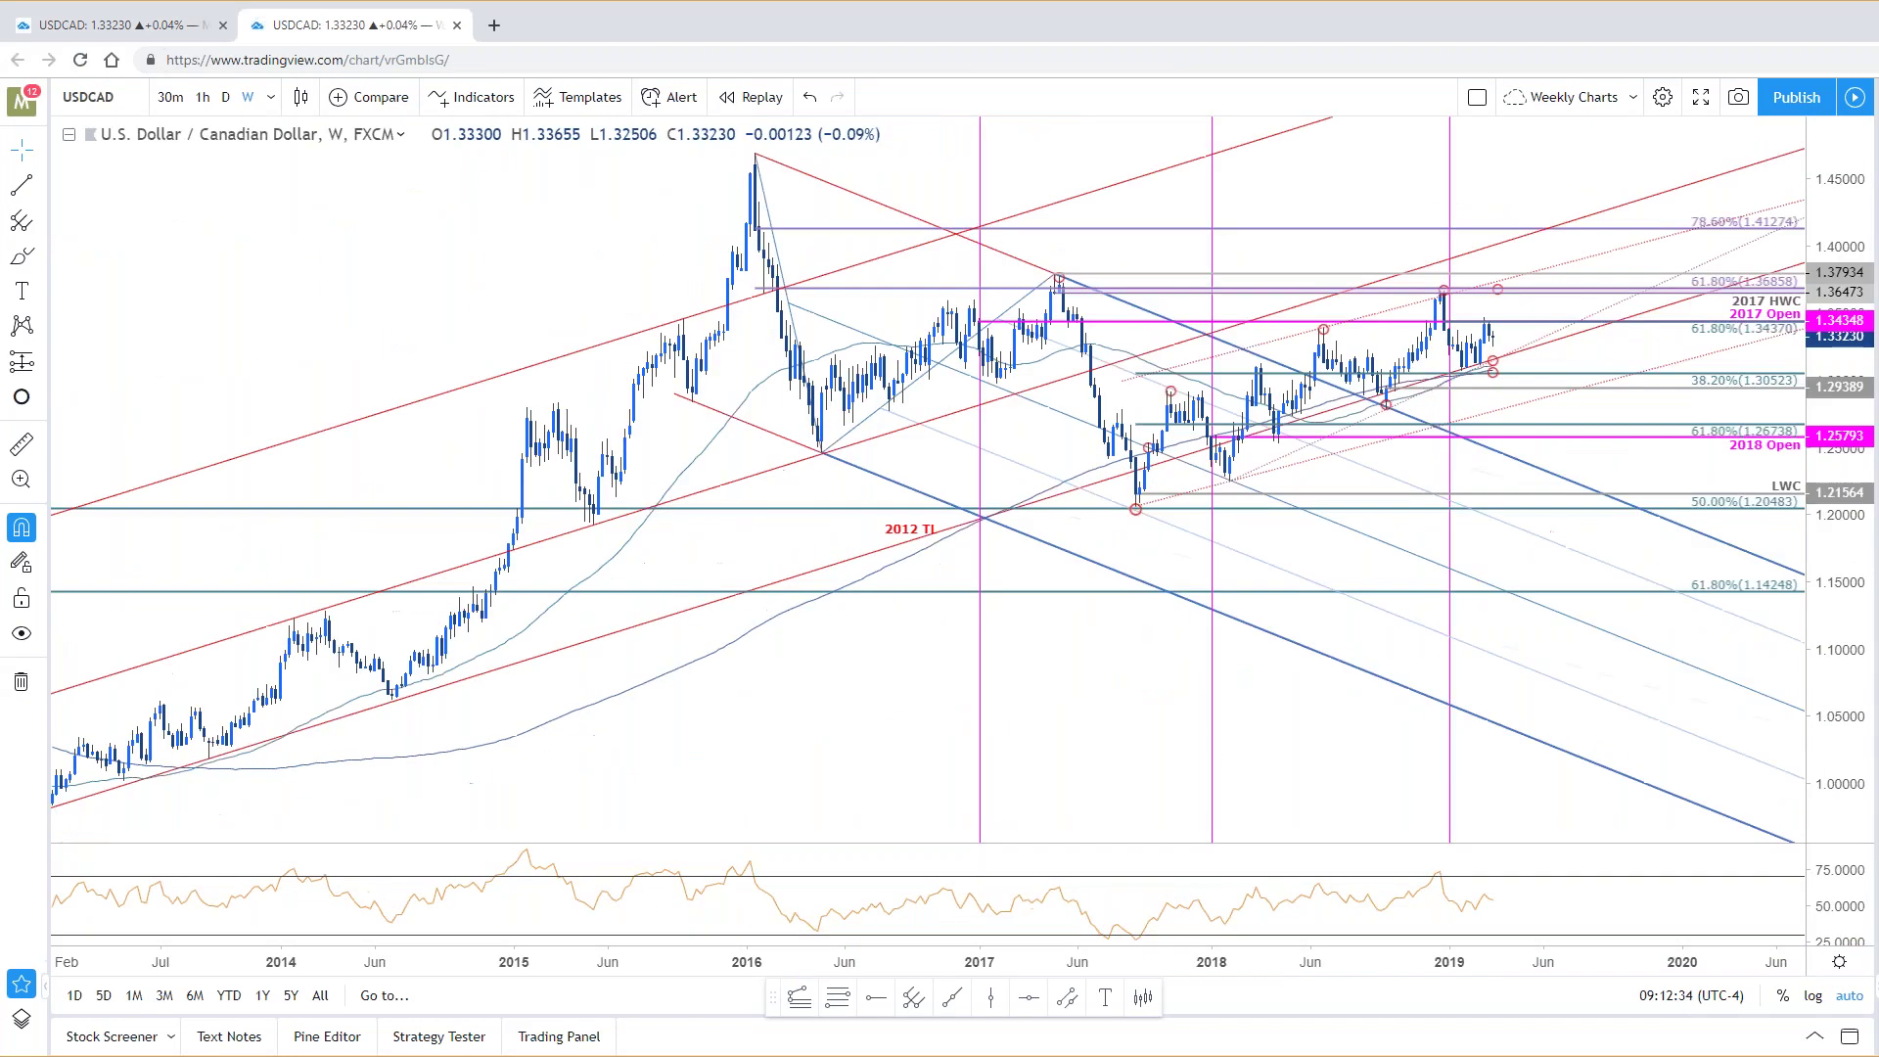
Step: Return to the first tab's 2-hour chart and change its symbol to USOIL crude oil
{"action": "scroll", "coordinate": [1564, 369], "scroll_direction": "right", "scroll_amount": 3}
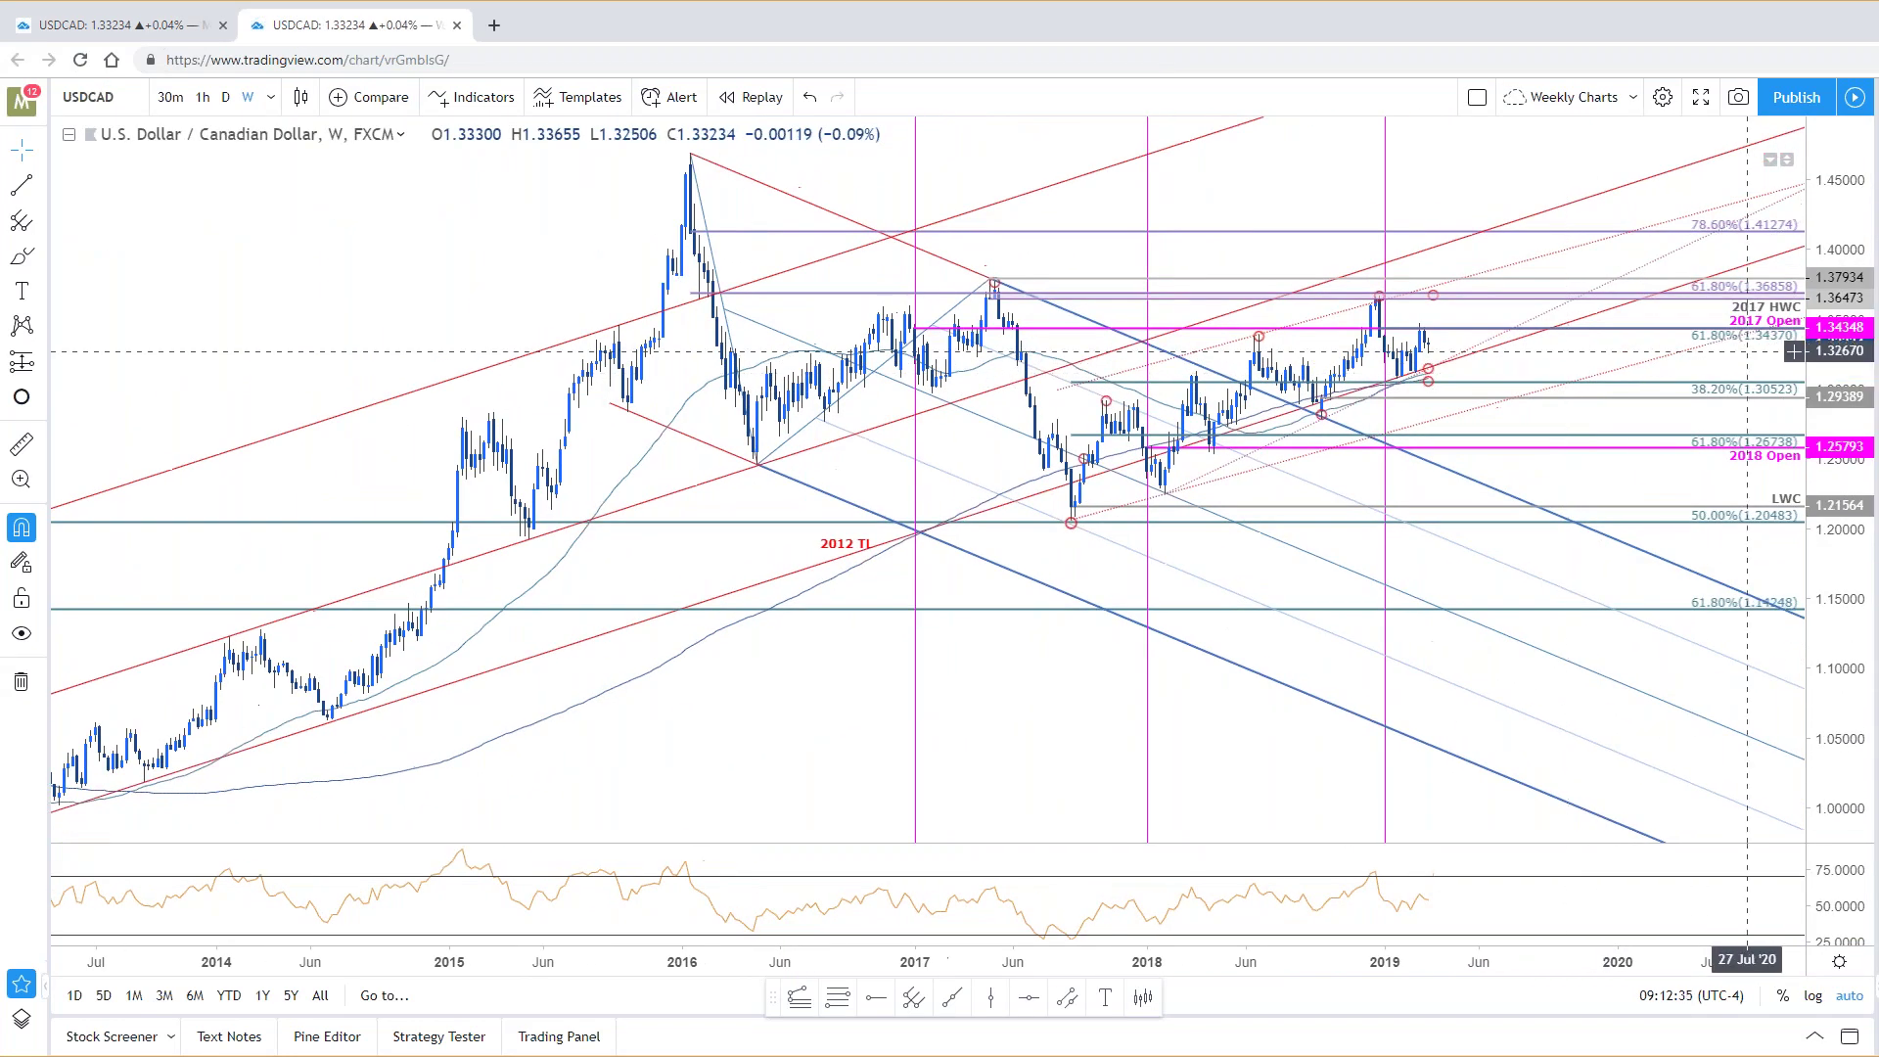
{"action": "scroll", "coordinate": [1340, 411], "scroll_direction": "up", "scroll_amount": 3}
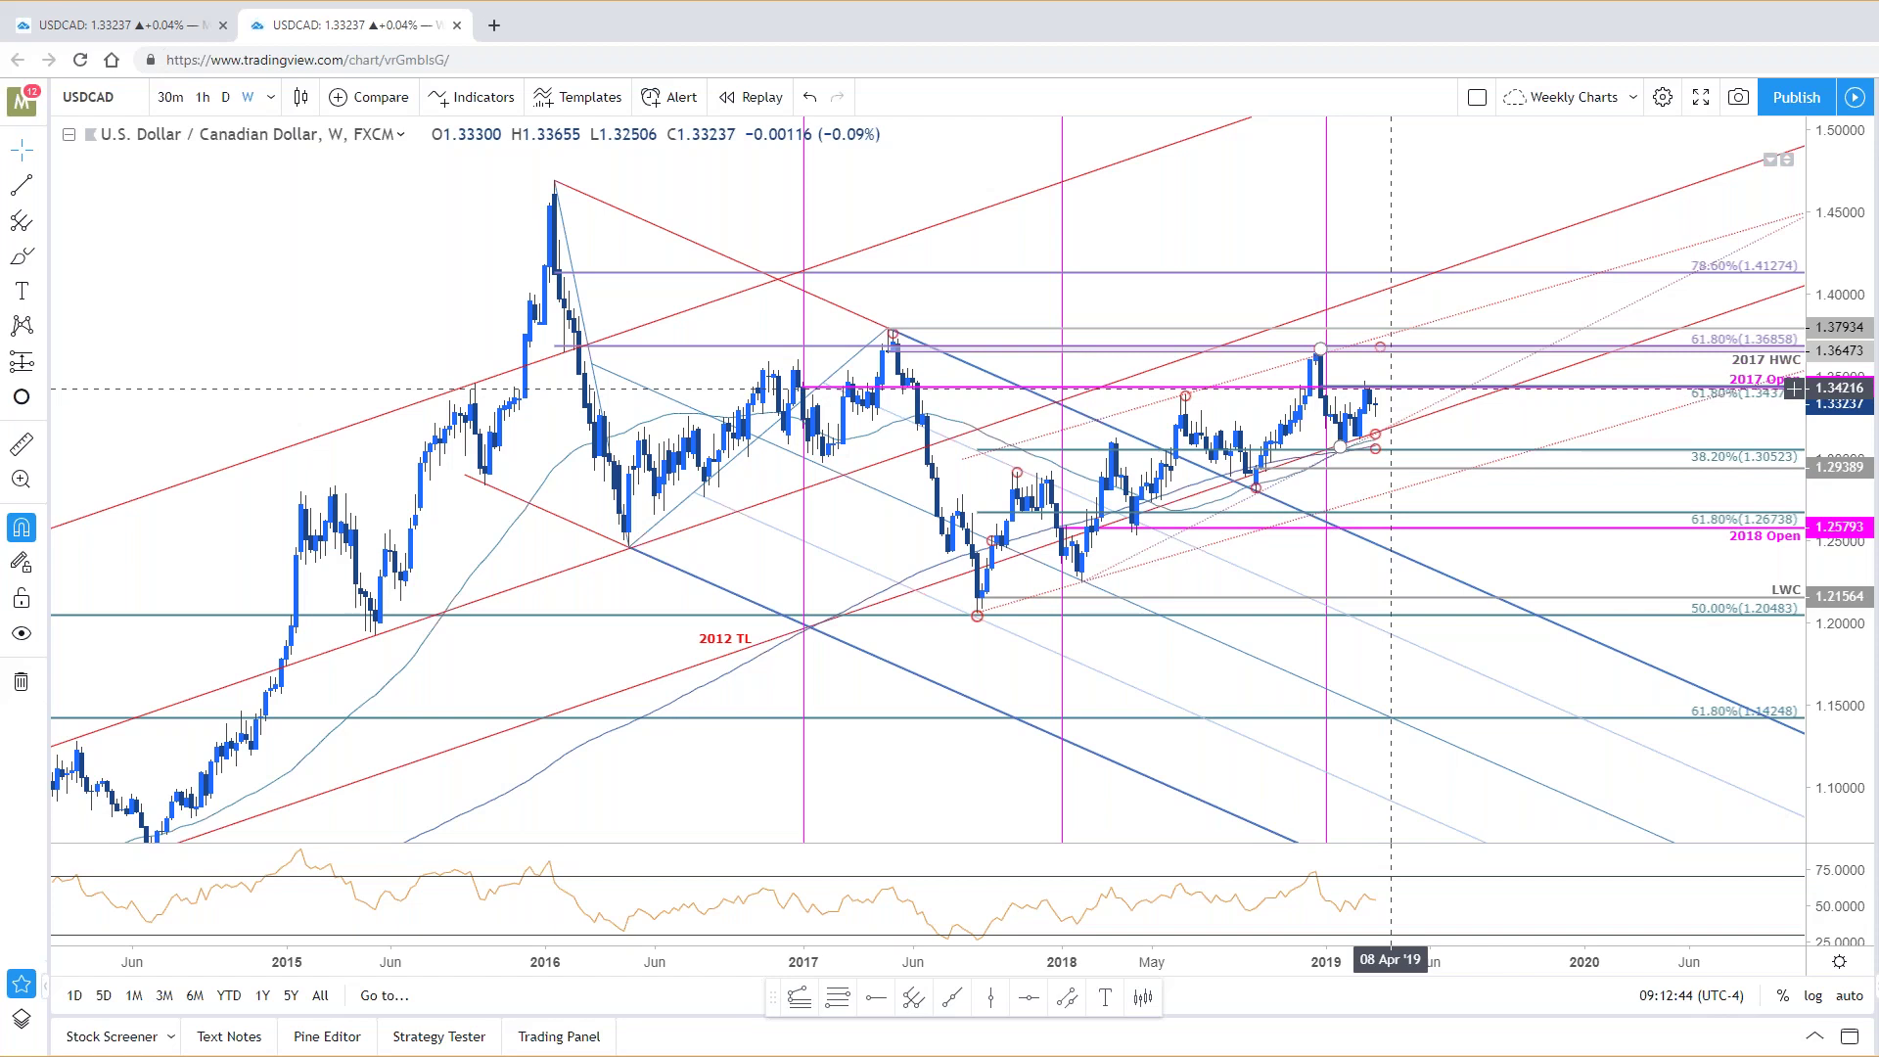
{"action": "scroll", "coordinate": [1394, 403], "scroll_direction": "down", "scroll_amount": 2}
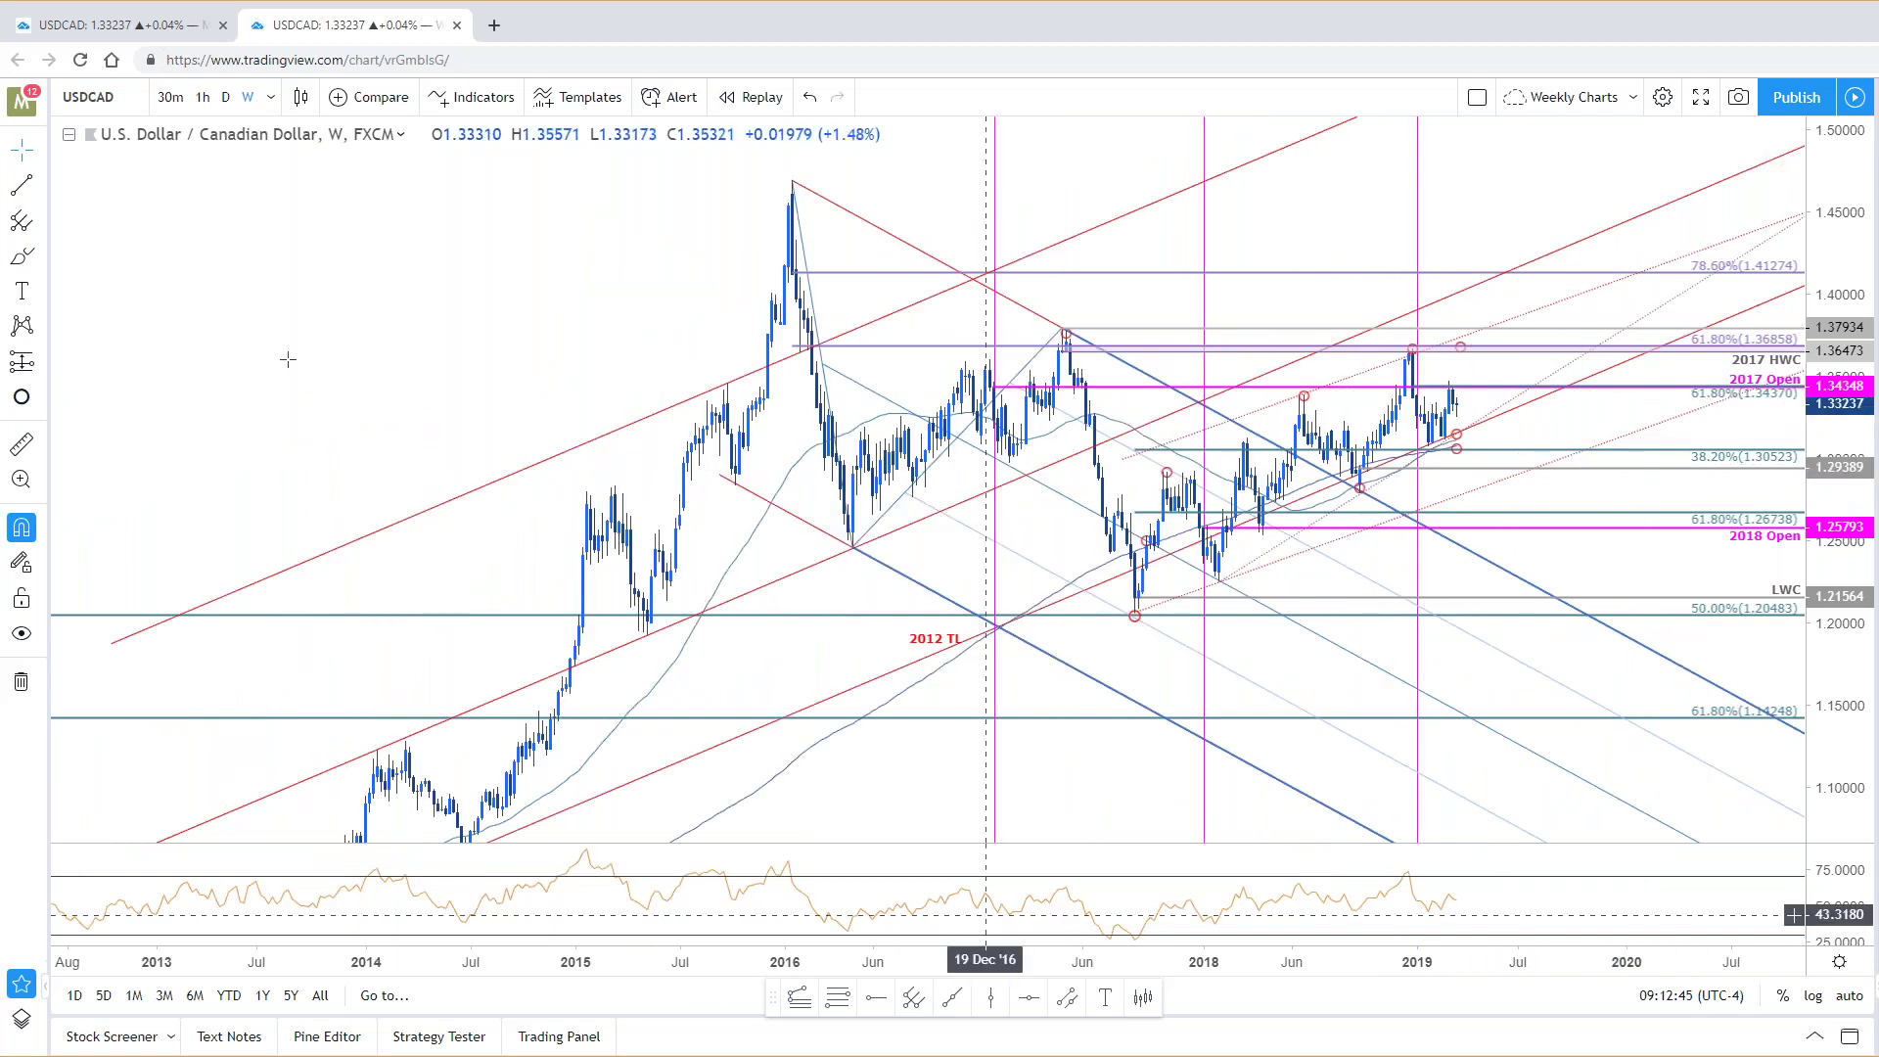
{"action": "left_click", "coordinate": [144, 32]}
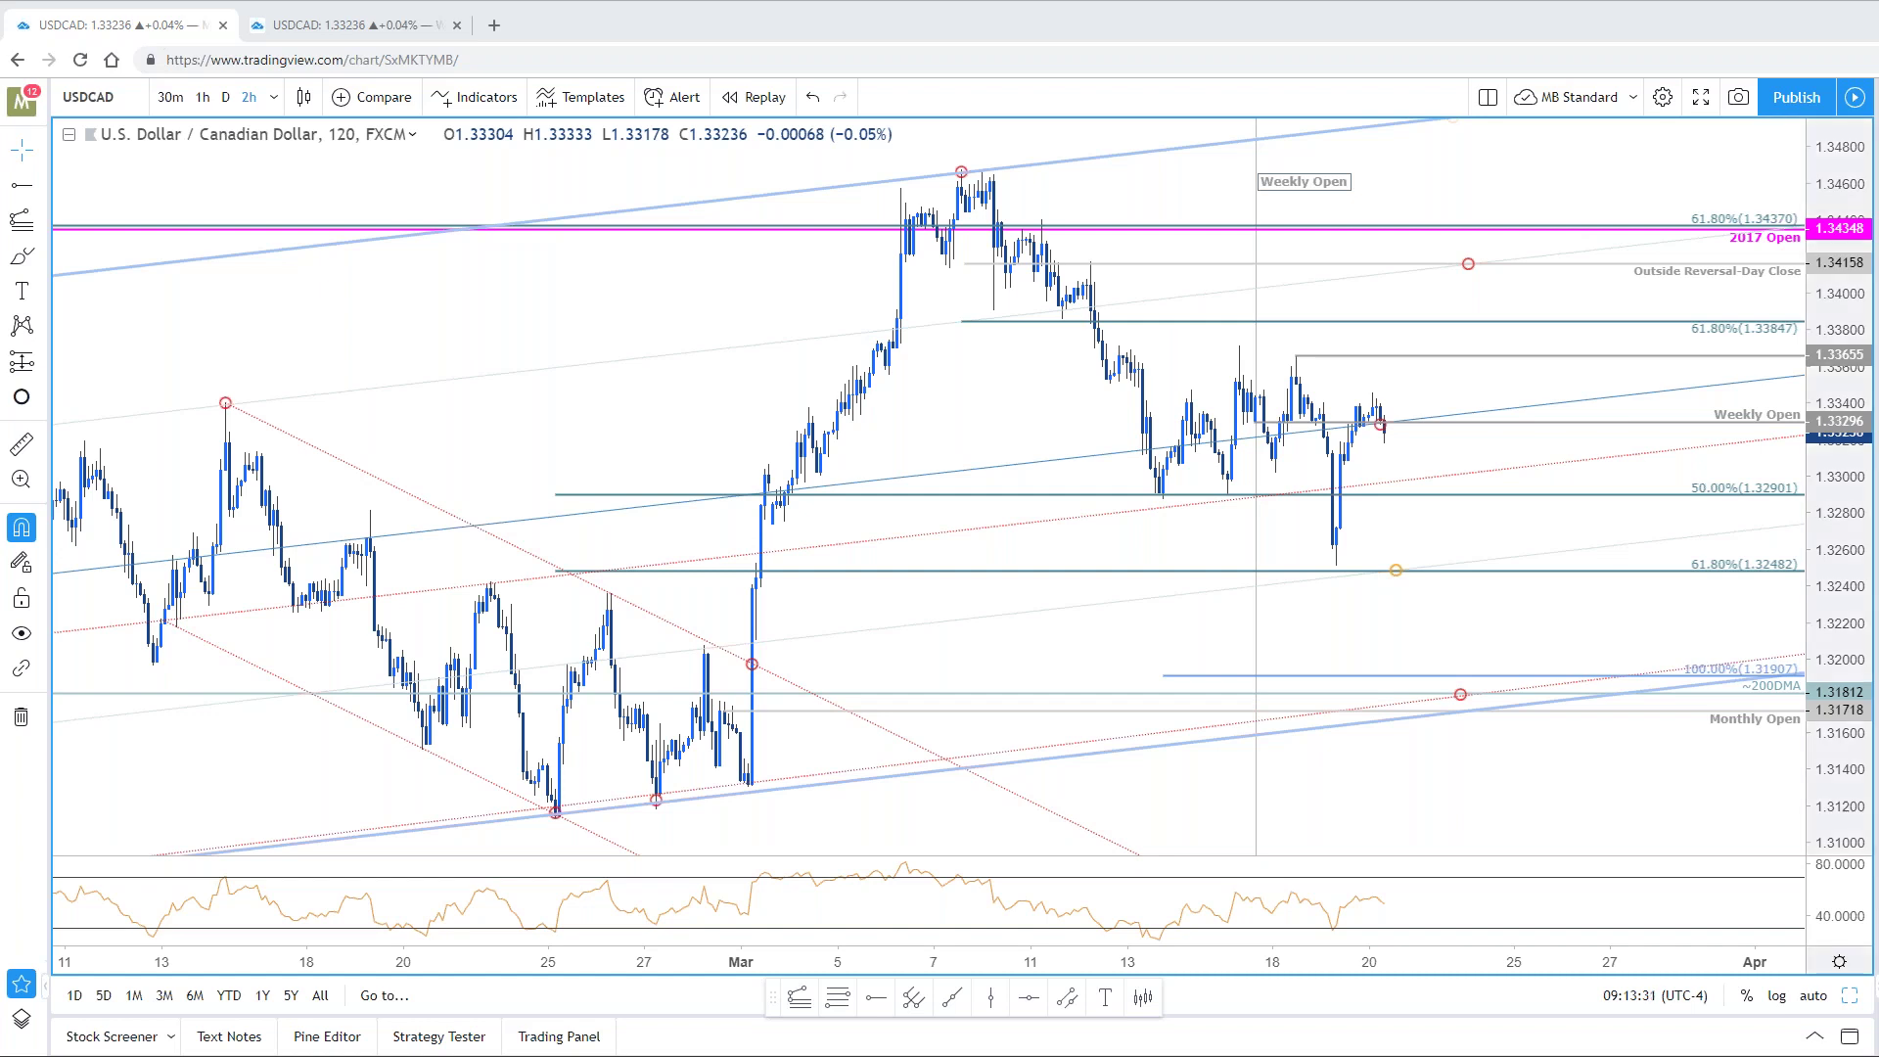
{"action": "key", "text": "space"}
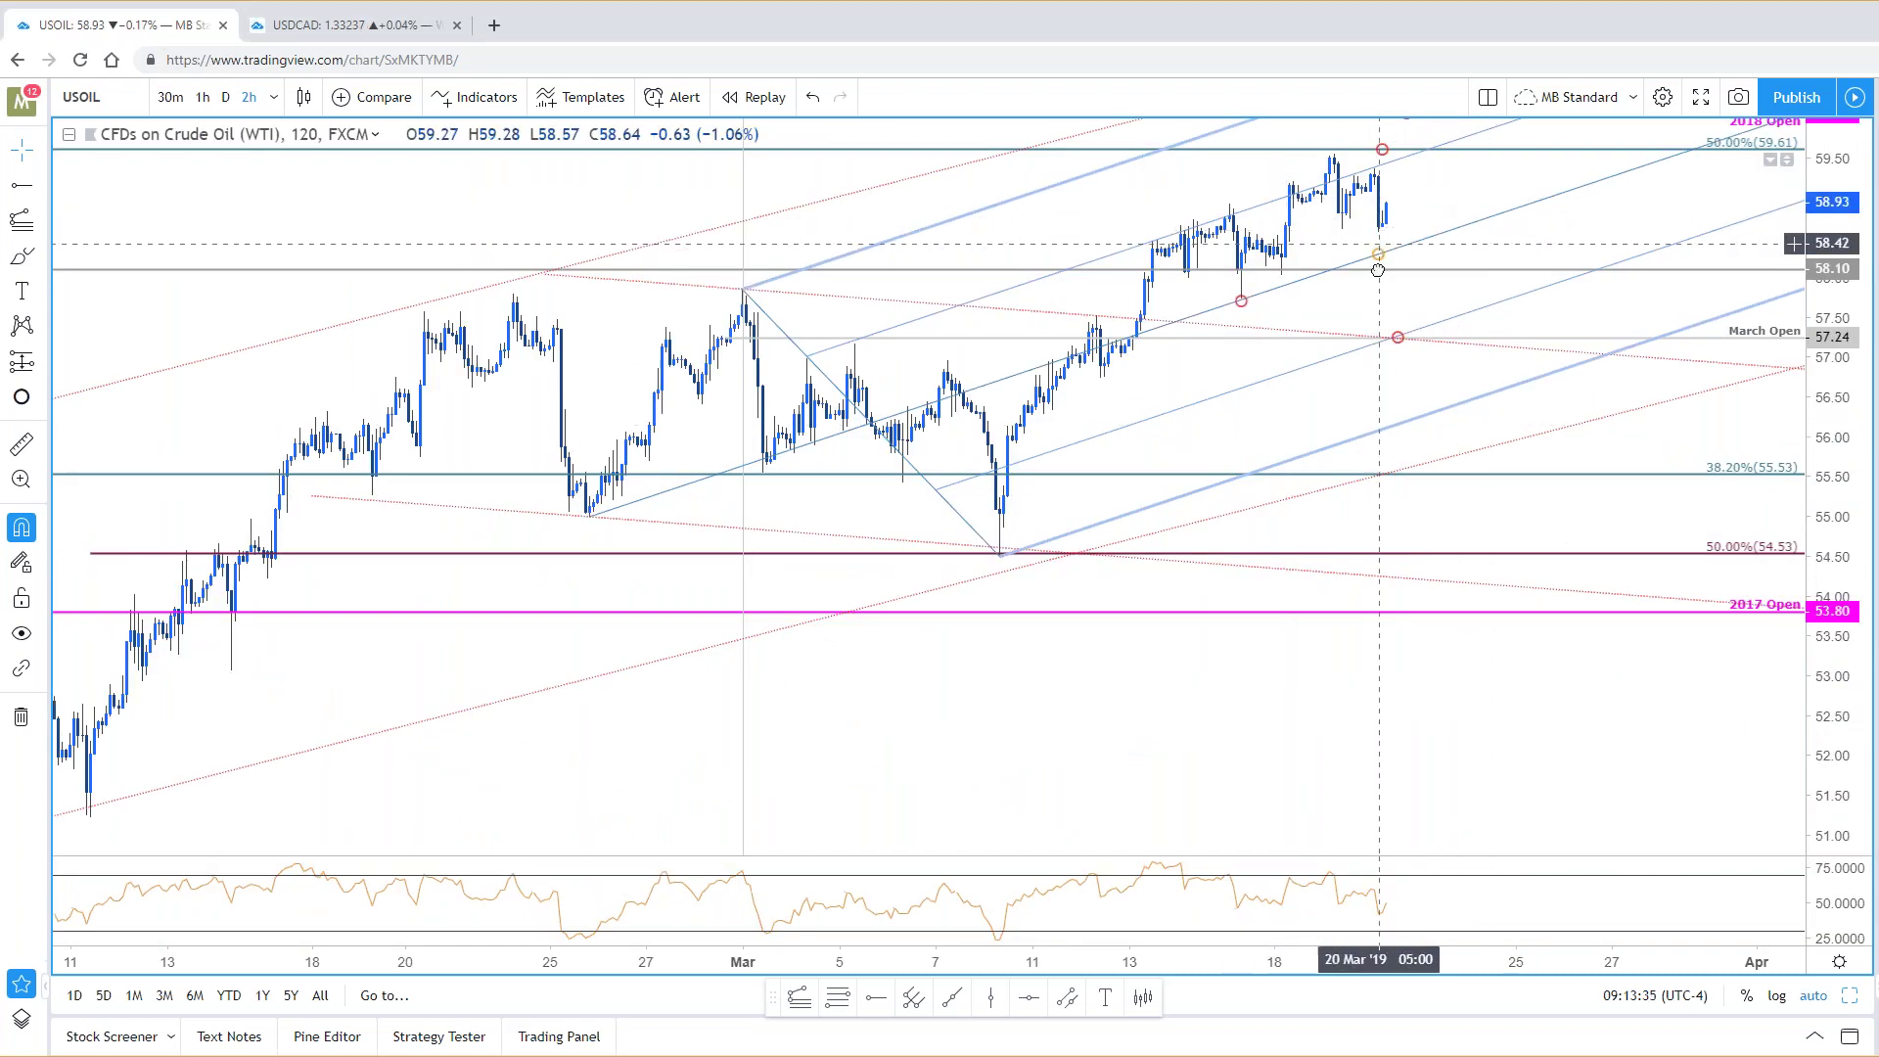
Step: Restore the two-pane layout, then show the weekly USOIL chart zoomed out to 2014–2019
{"action": "left_click", "coordinate": [1850, 995]}
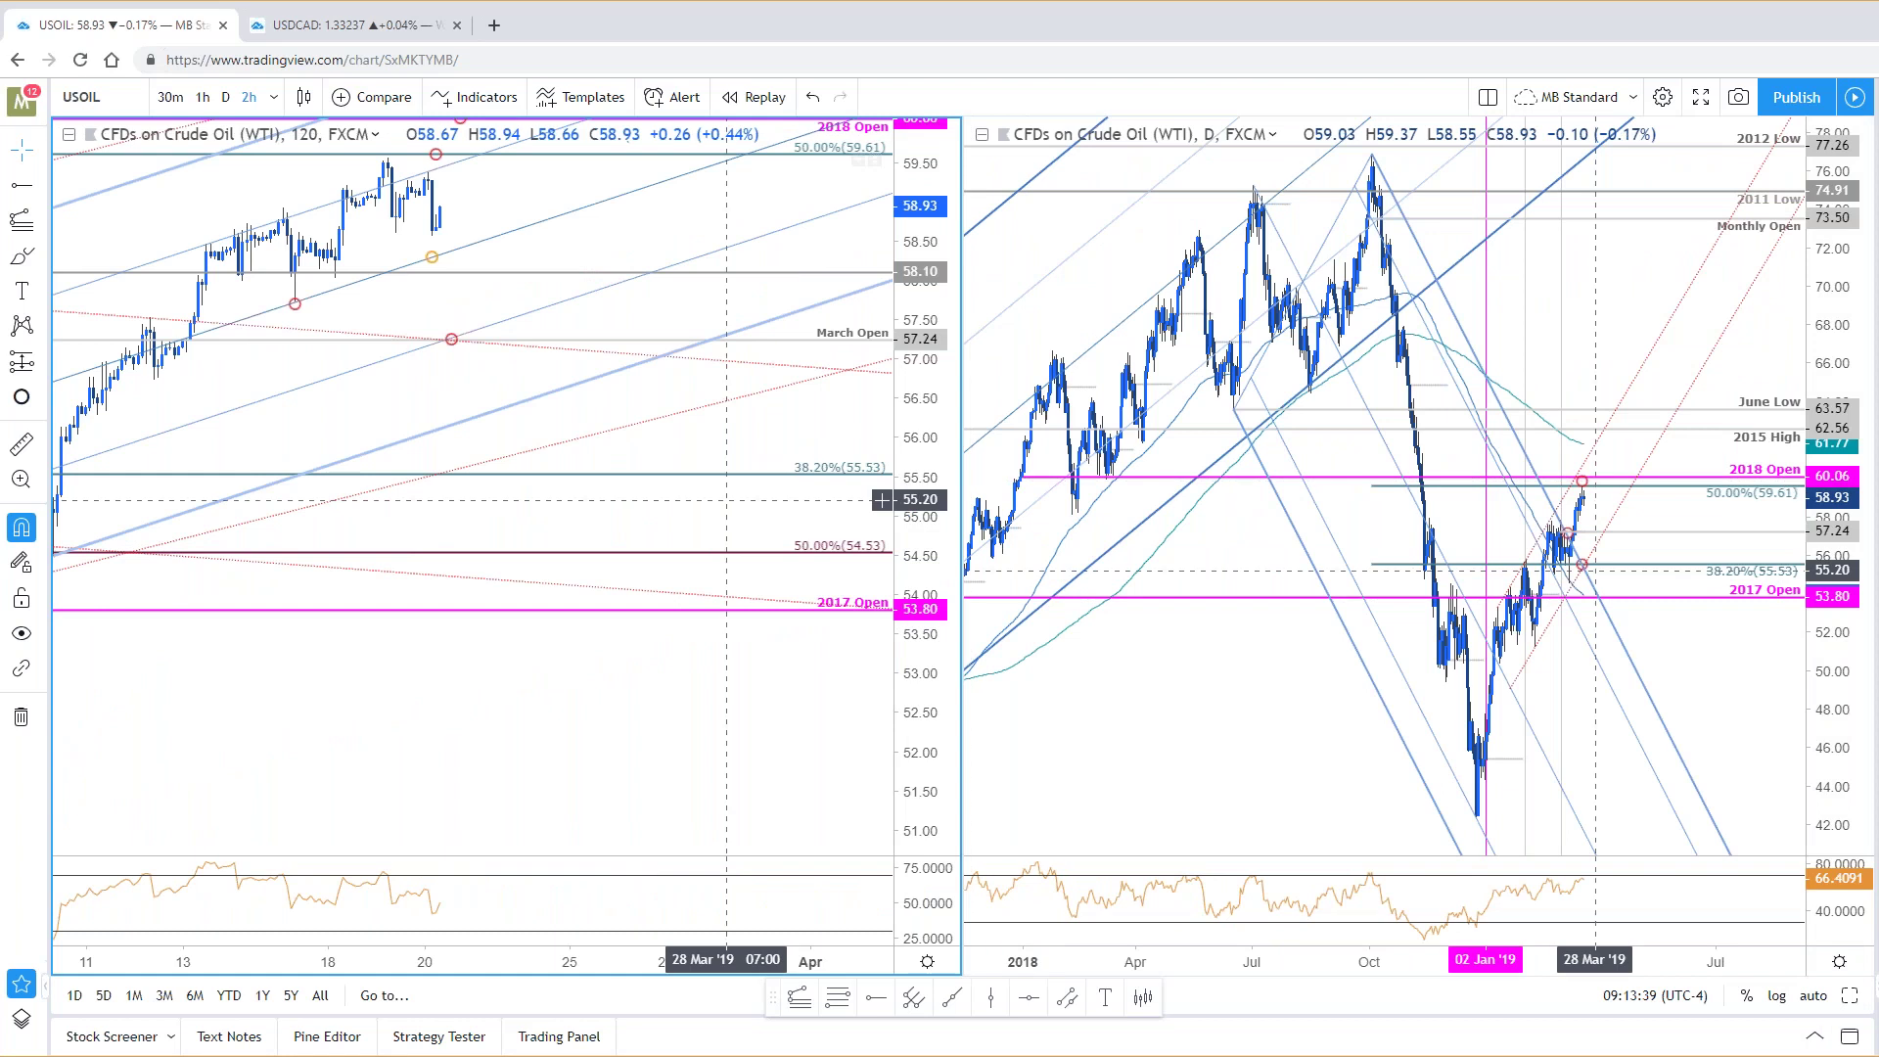
{"action": "scroll", "coordinate": [1663, 578], "scroll_direction": "up", "scroll_amount": 3}
{"action": "key", "text": "ctrl+Tab"}
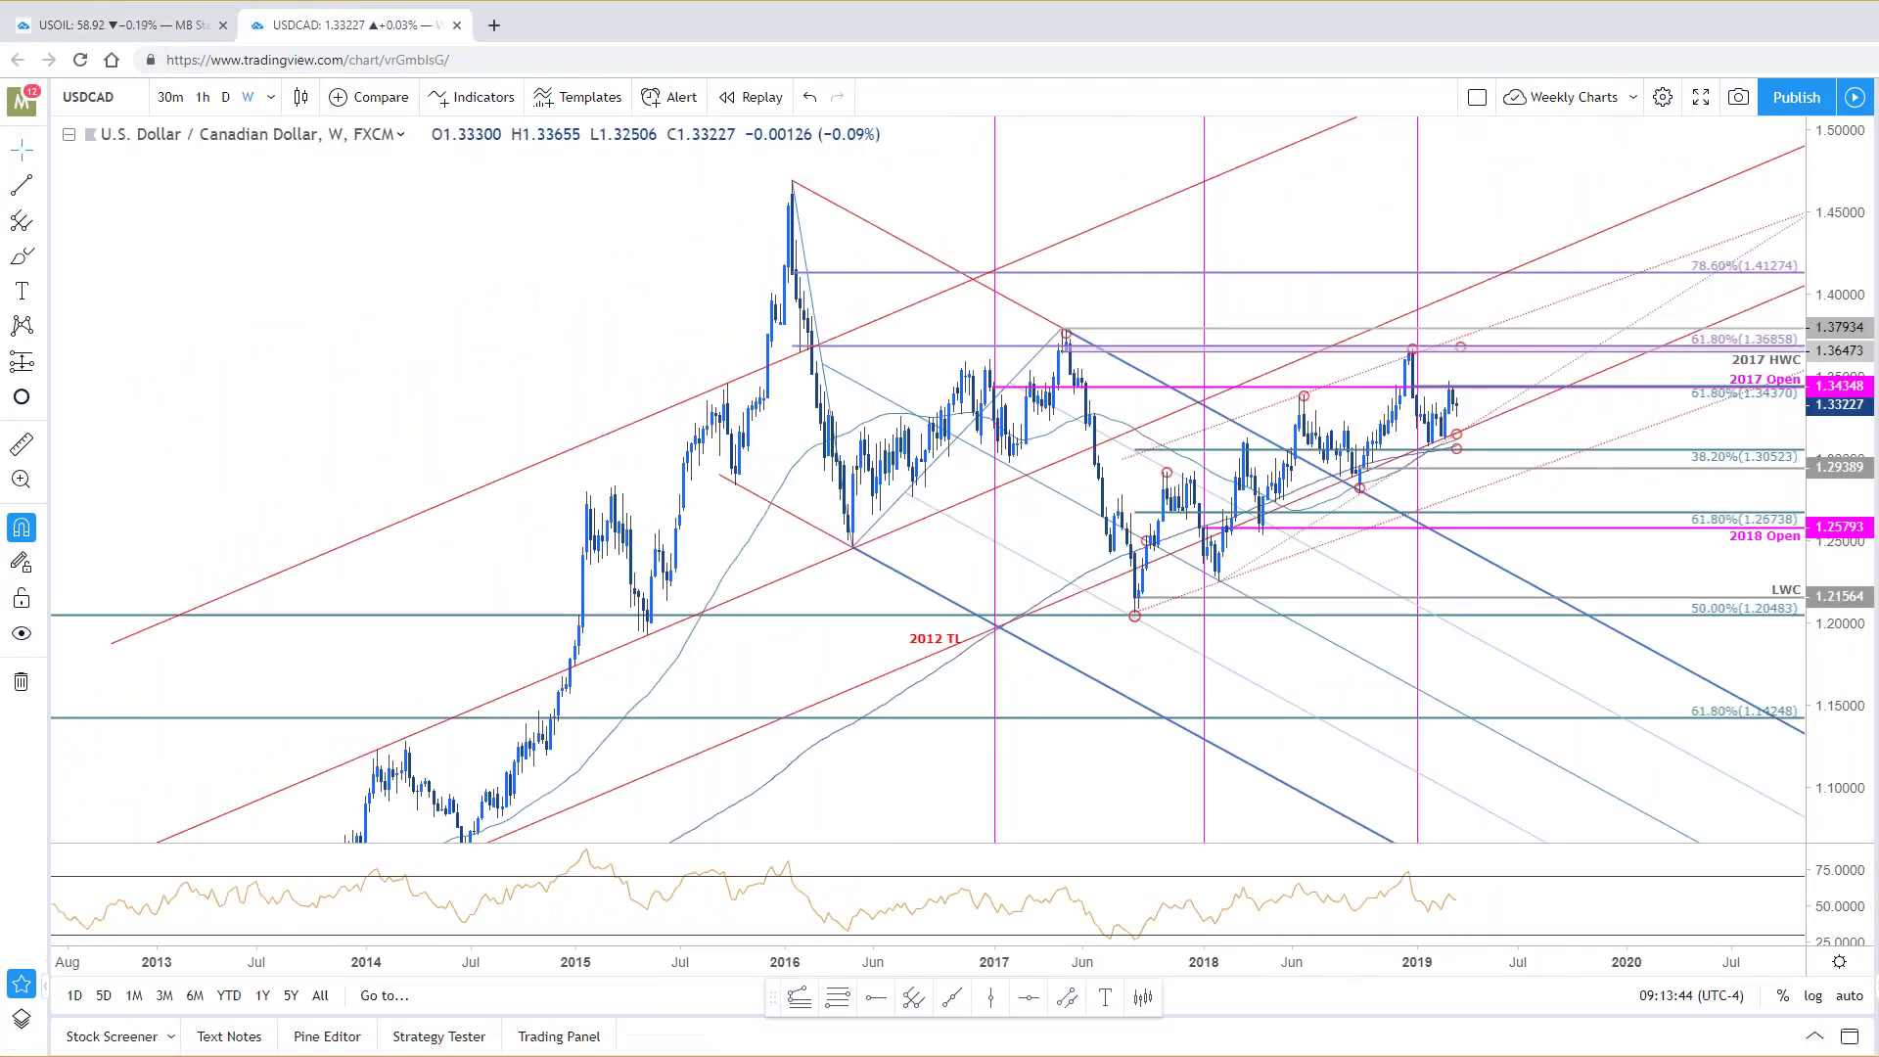
{"action": "scroll", "coordinate": [1705, 795], "scroll_direction": "up", "scroll_amount": 5}
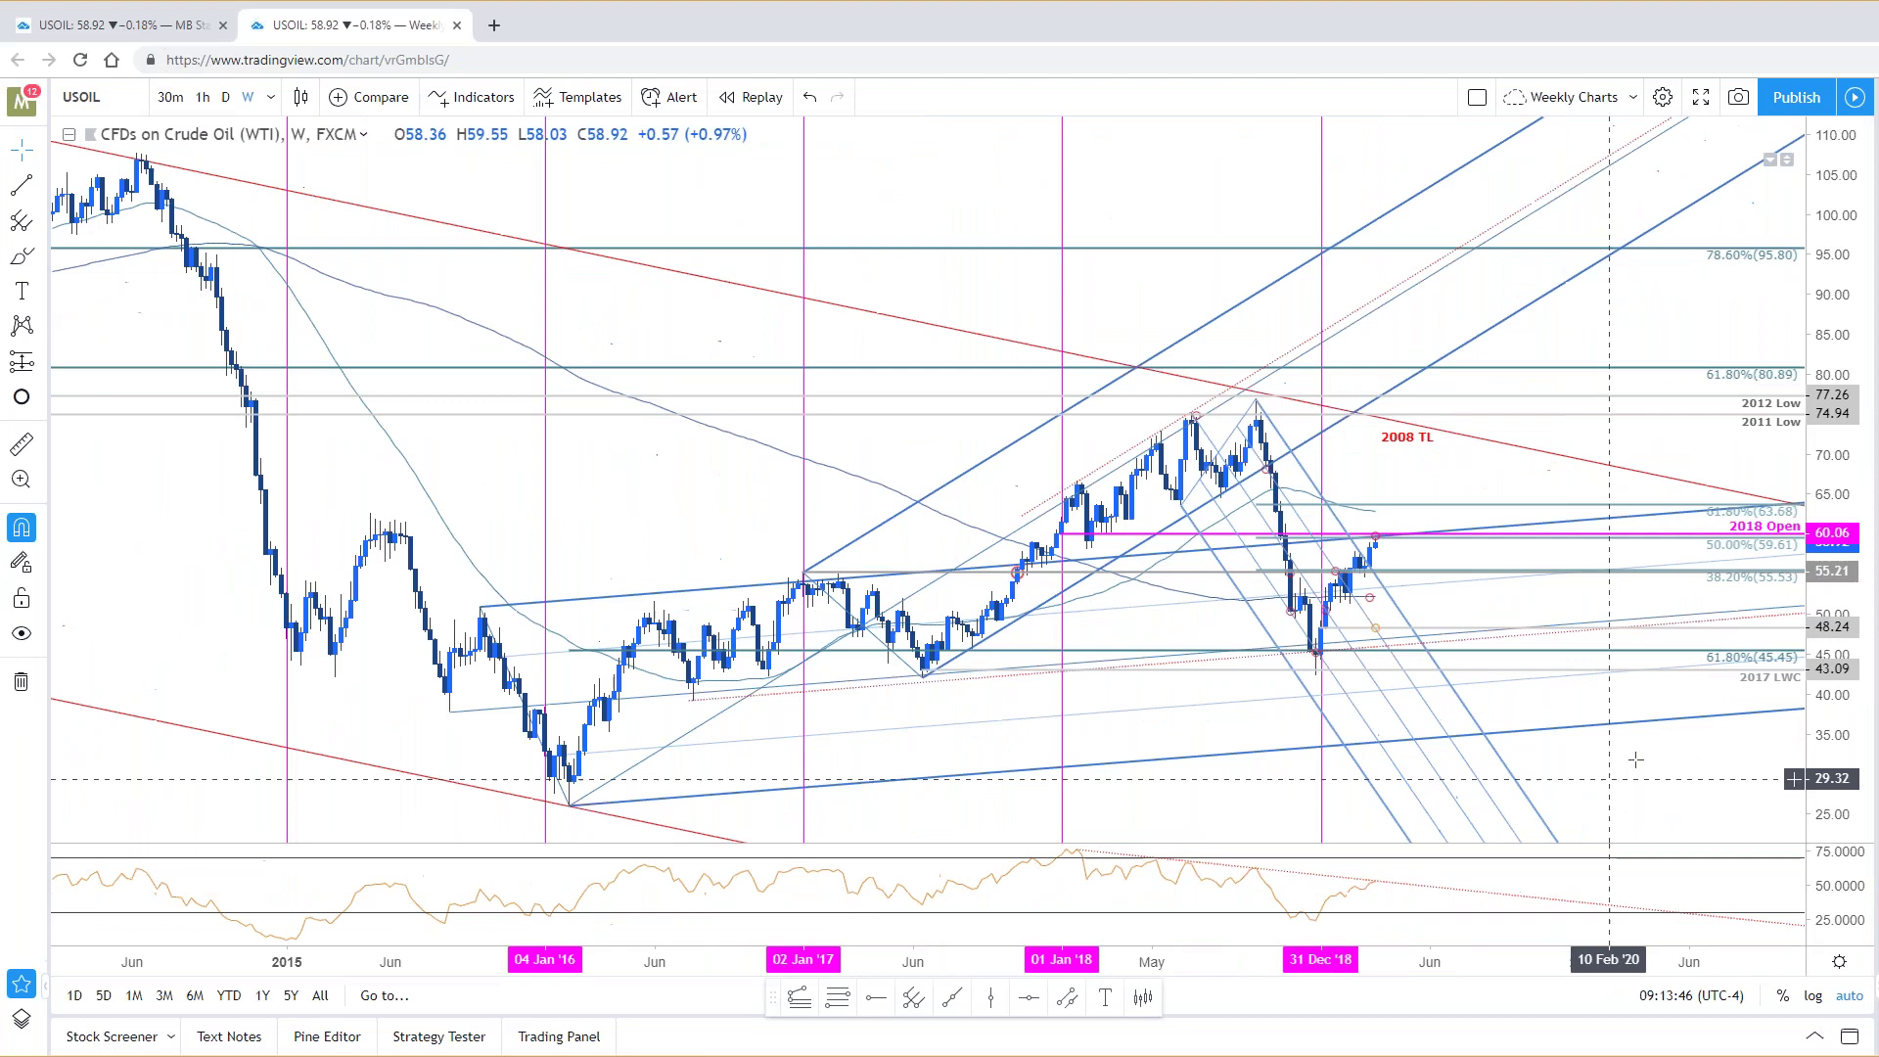
{"action": "scroll", "coordinate": [1796, 682], "scroll_direction": "down", "scroll_amount": 3}
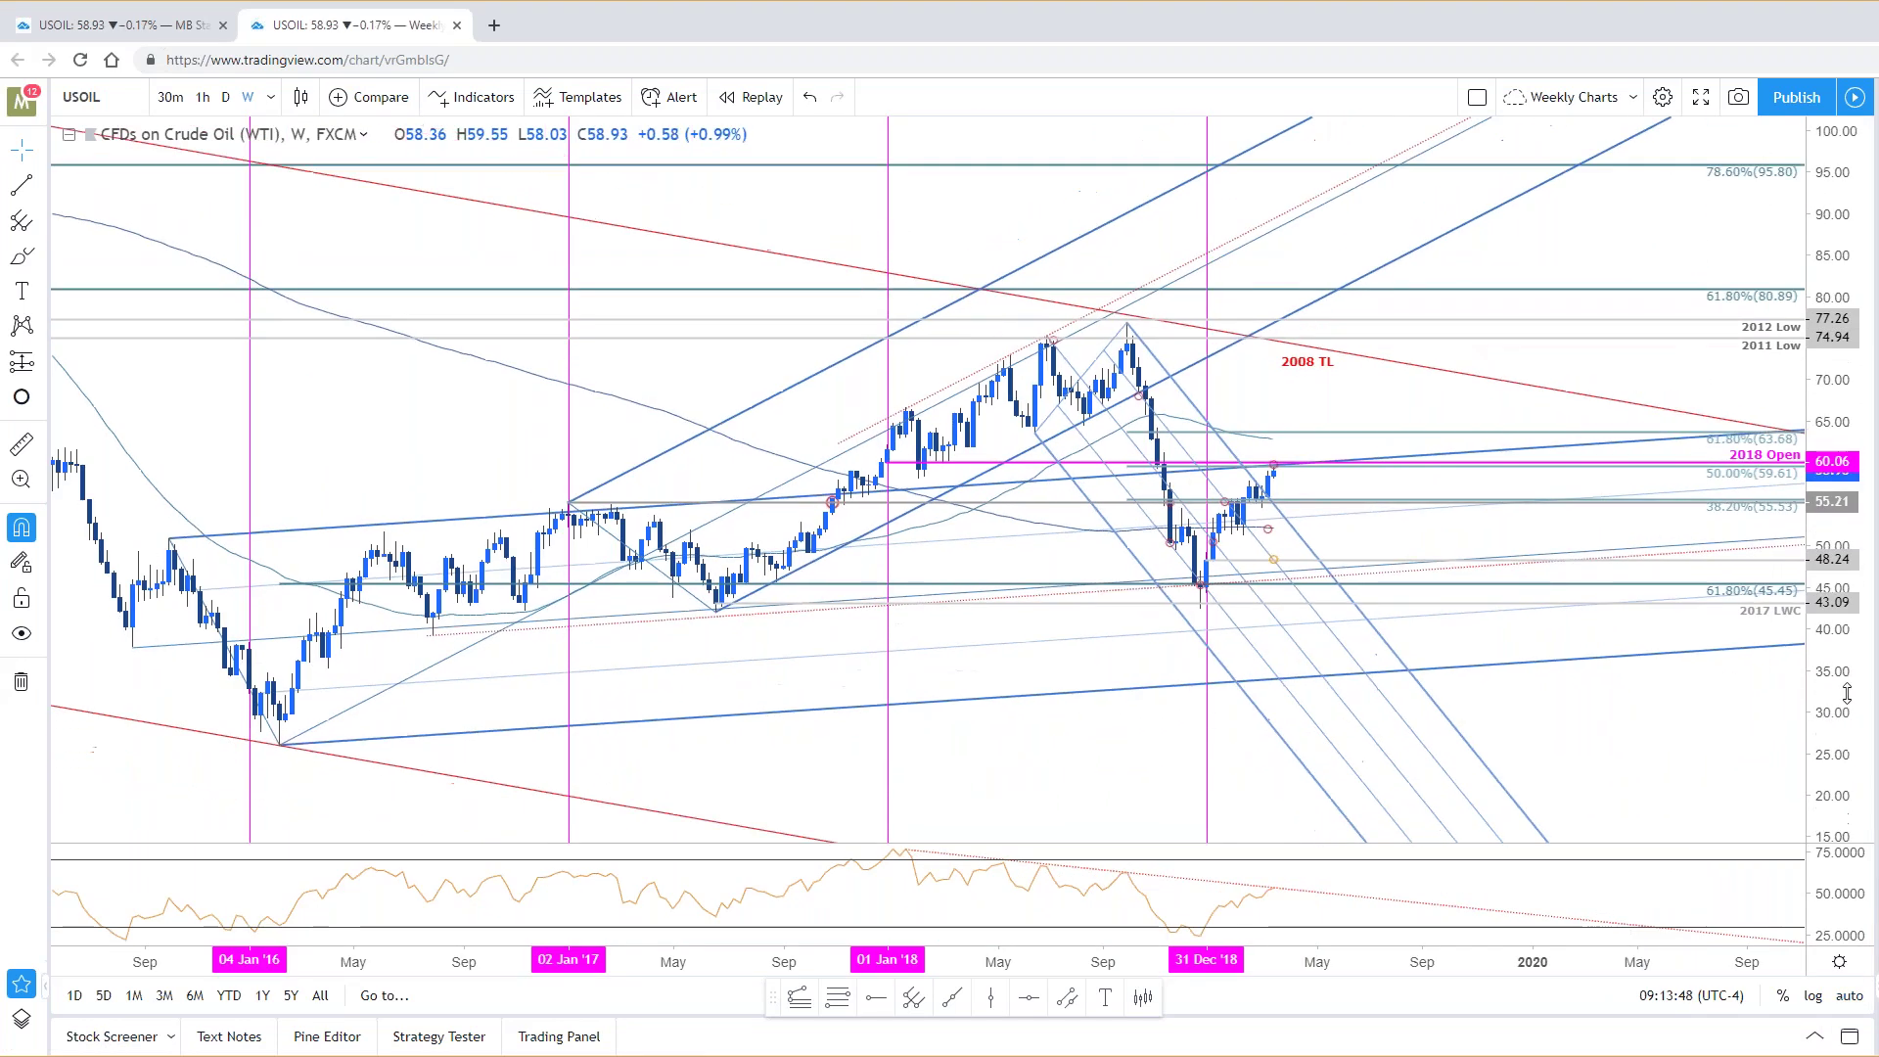
{"action": "scroll", "coordinate": [1796, 704], "scroll_direction": "down", "scroll_amount": 4}
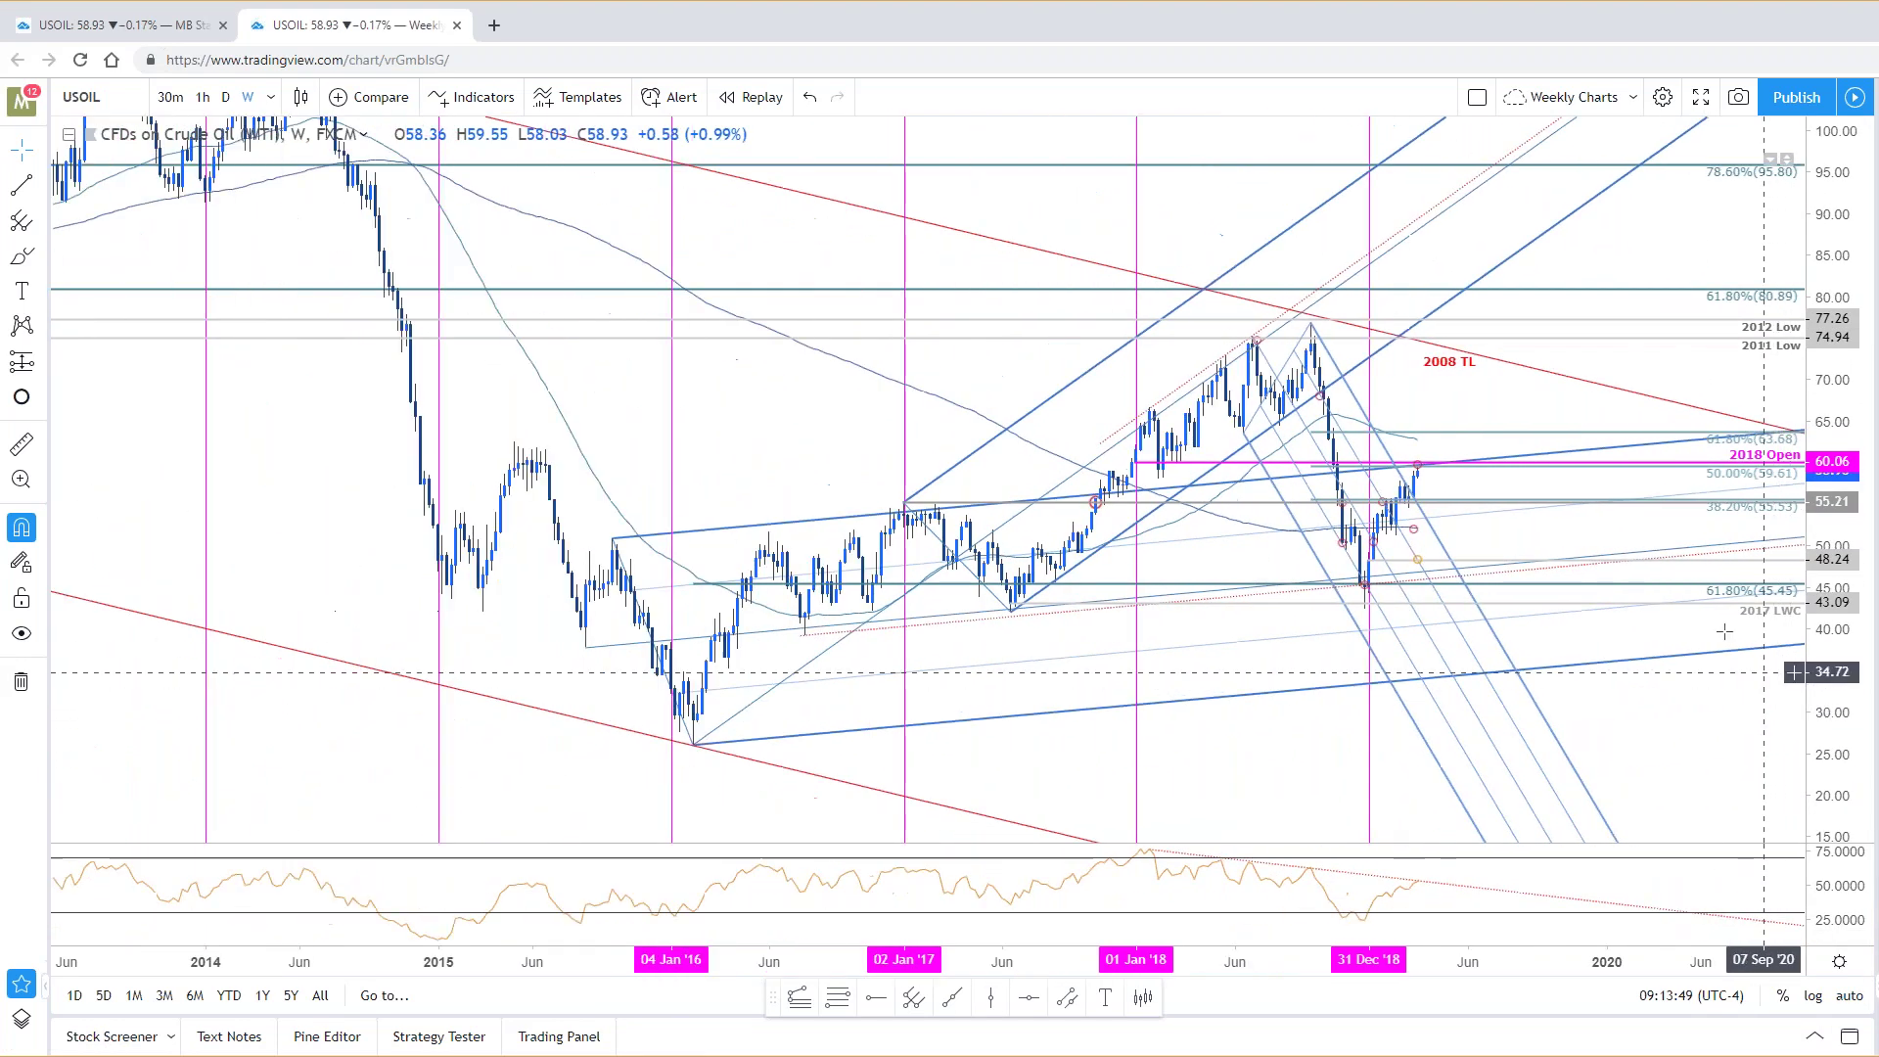
{"action": "left_click_drag", "start_coordinate": [1410, 409], "coordinate": [1414, 494]}
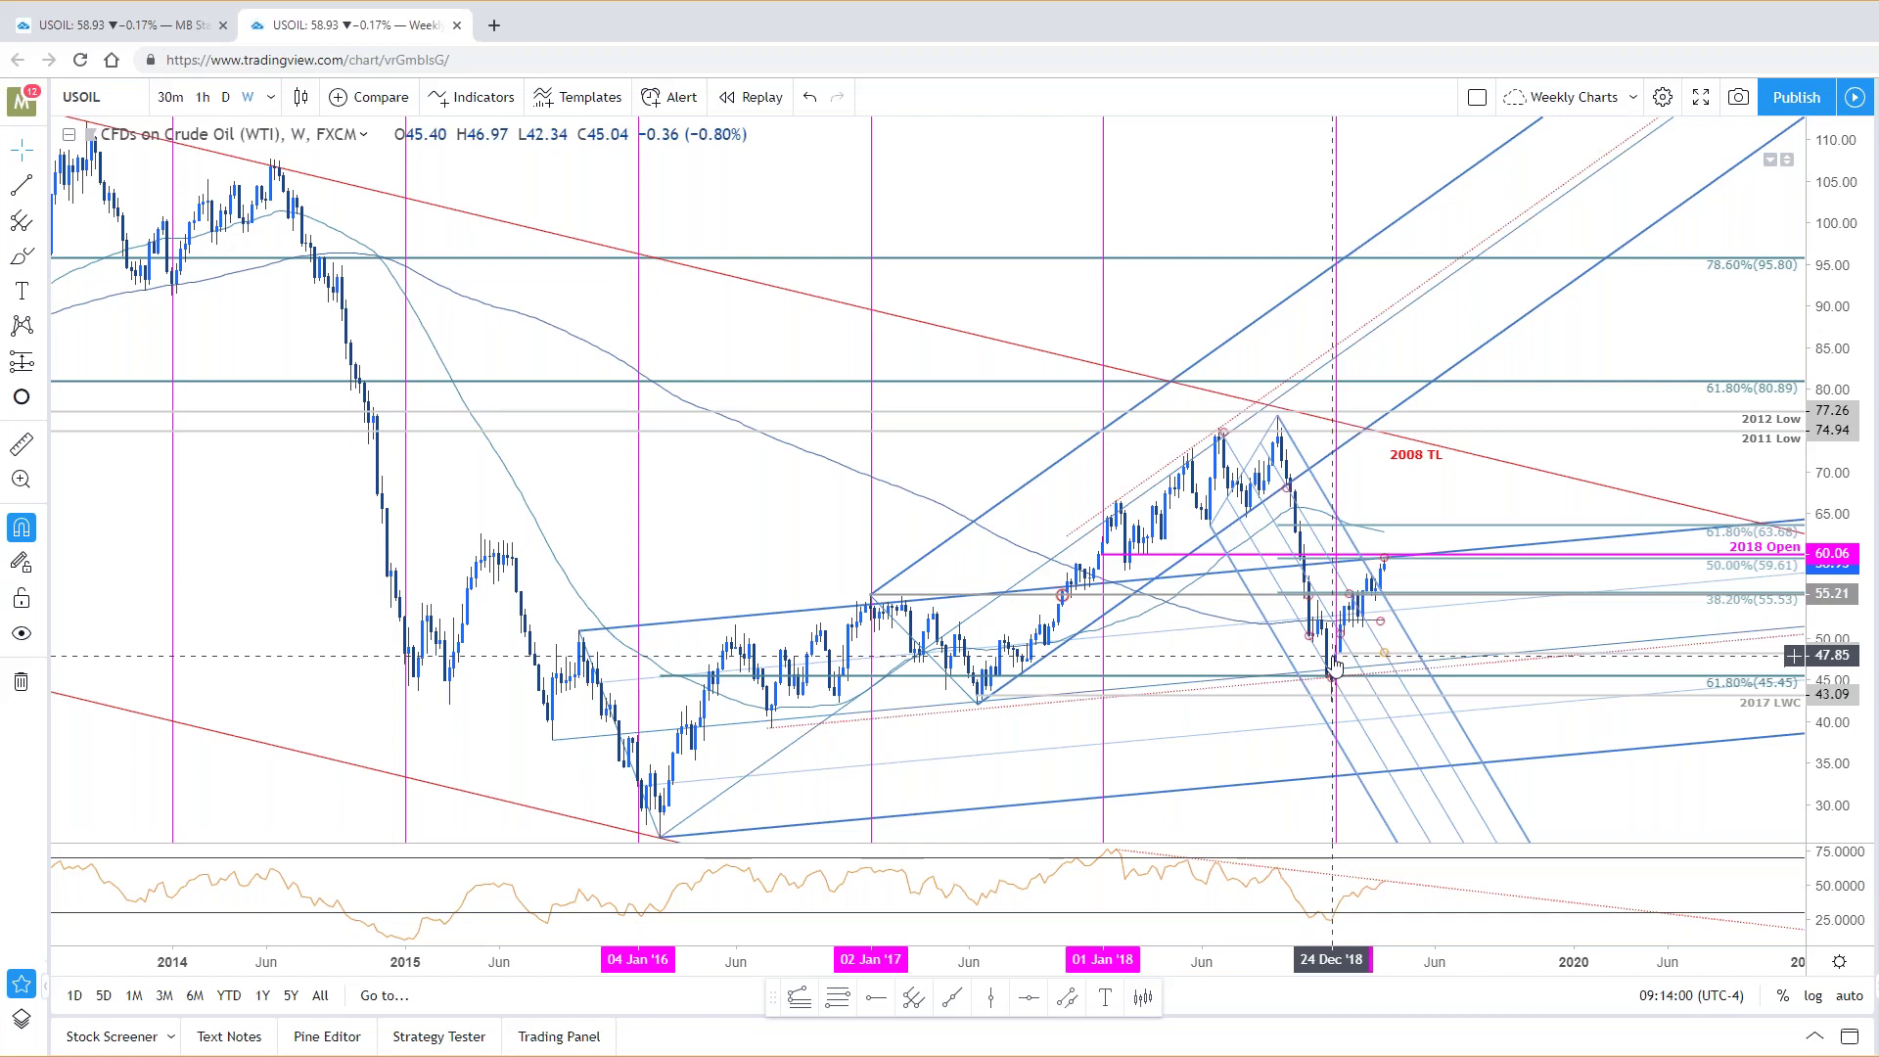
{"action": "scroll", "coordinate": [1334, 659], "scroll_direction": "up", "scroll_amount": 1}
{"action": "scroll", "coordinate": [1334, 659], "scroll_direction": "down", "scroll_amount": 1}
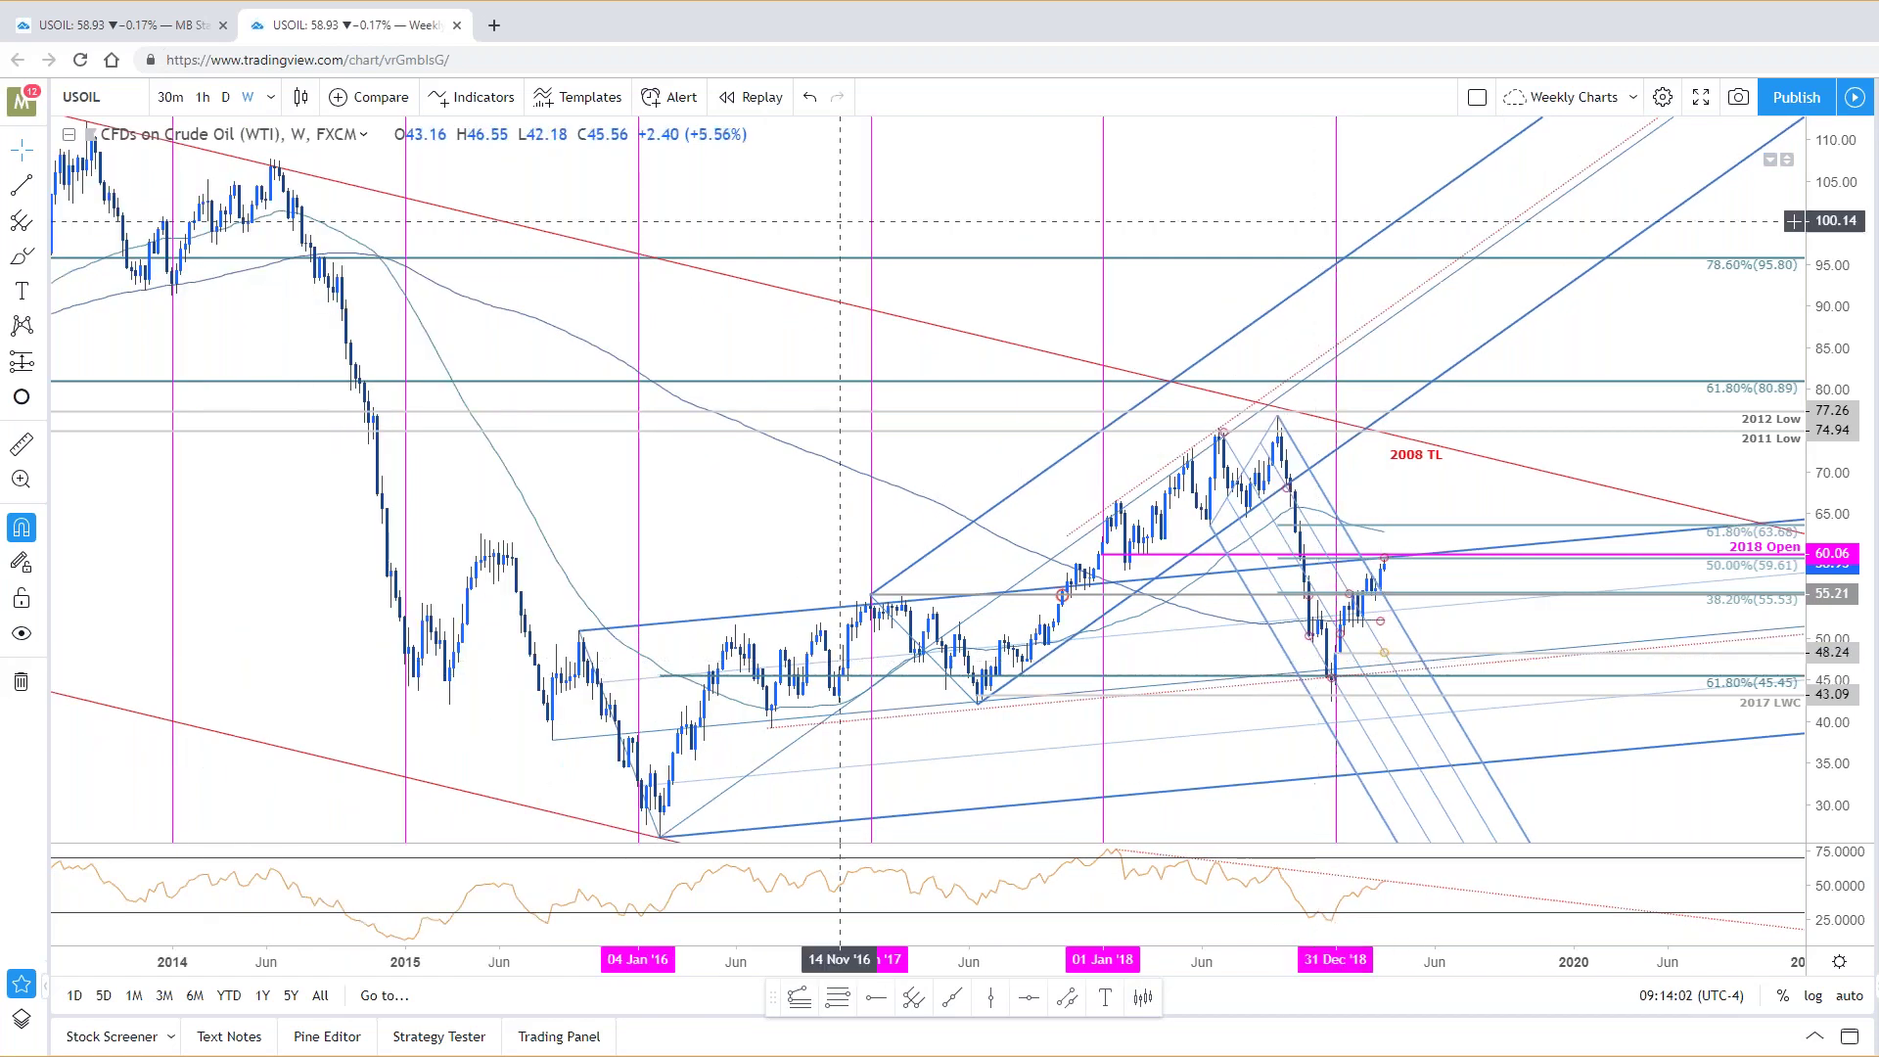
Step: Pick a line tool, start a drawing, and begin bar replay from 07 Jan '19
{"action": "left_click", "coordinate": [1142, 995]}
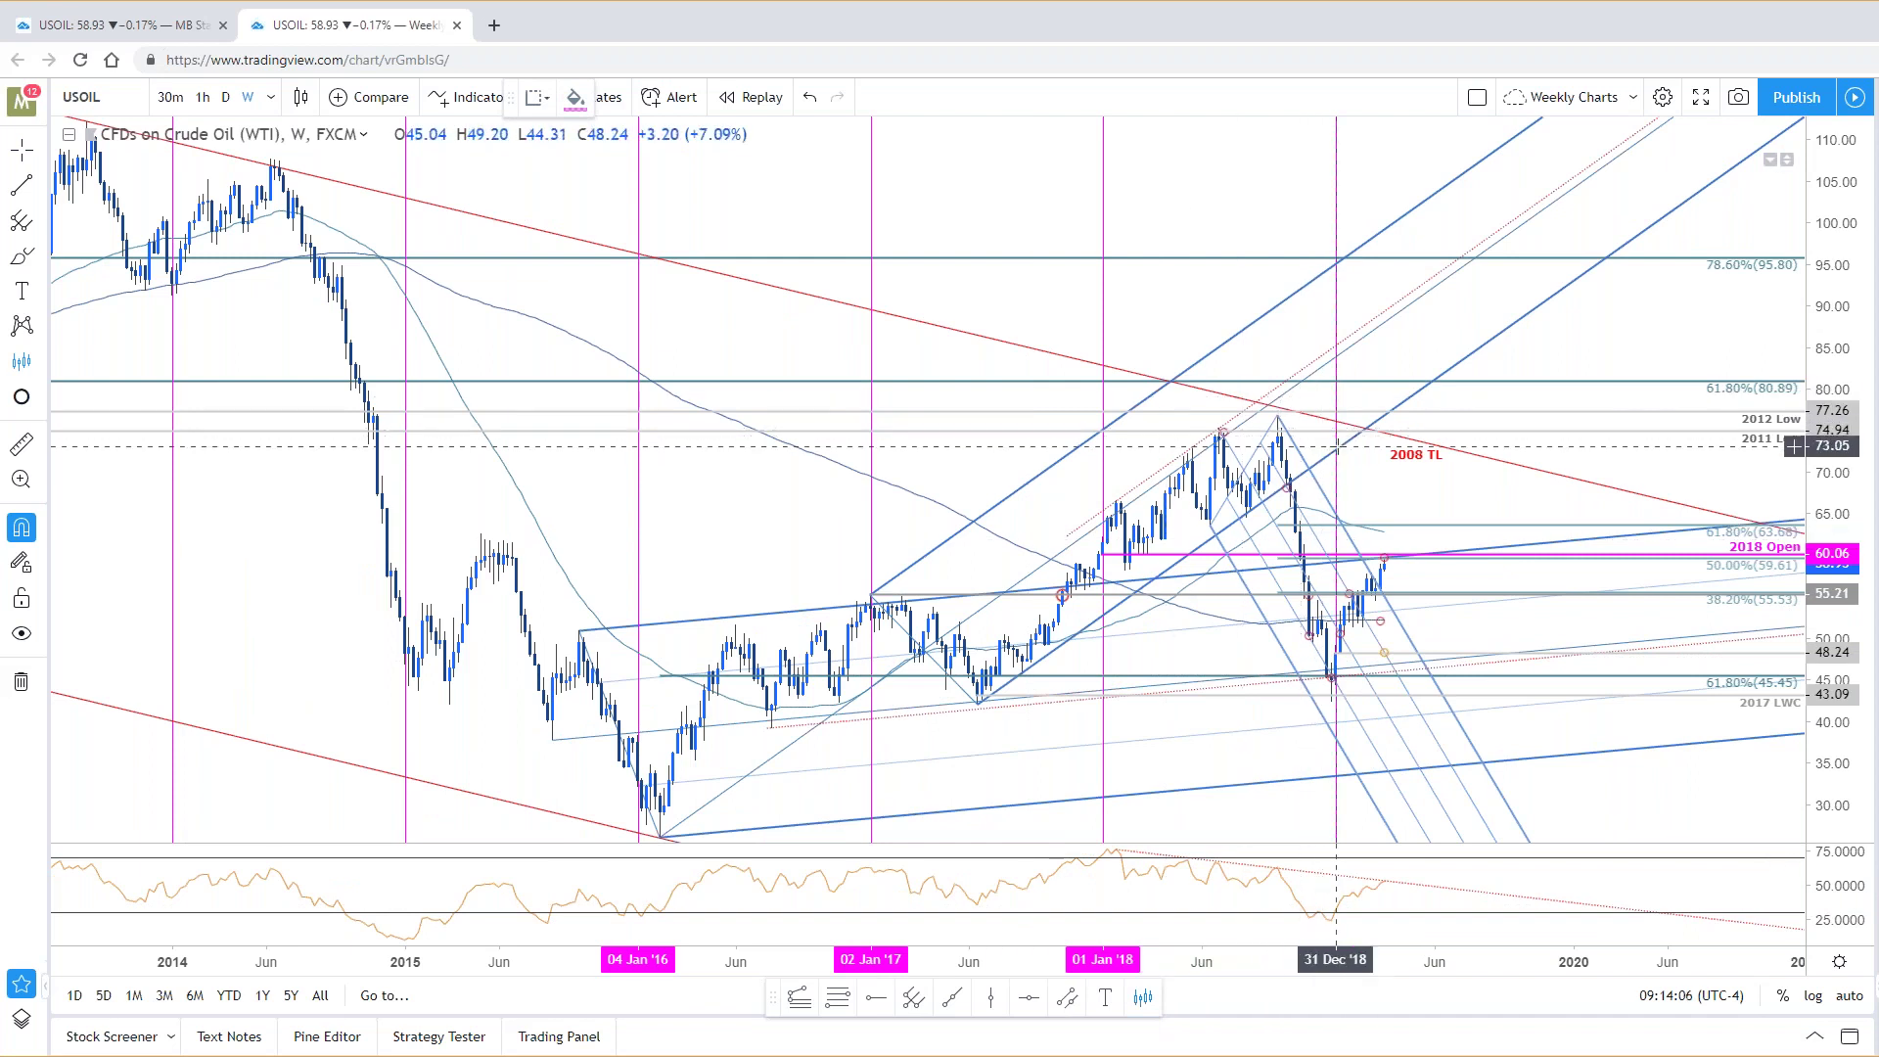
{"action": "left_click", "coordinate": [1279, 420]}
{"action": "left_click", "coordinate": [755, 99]}
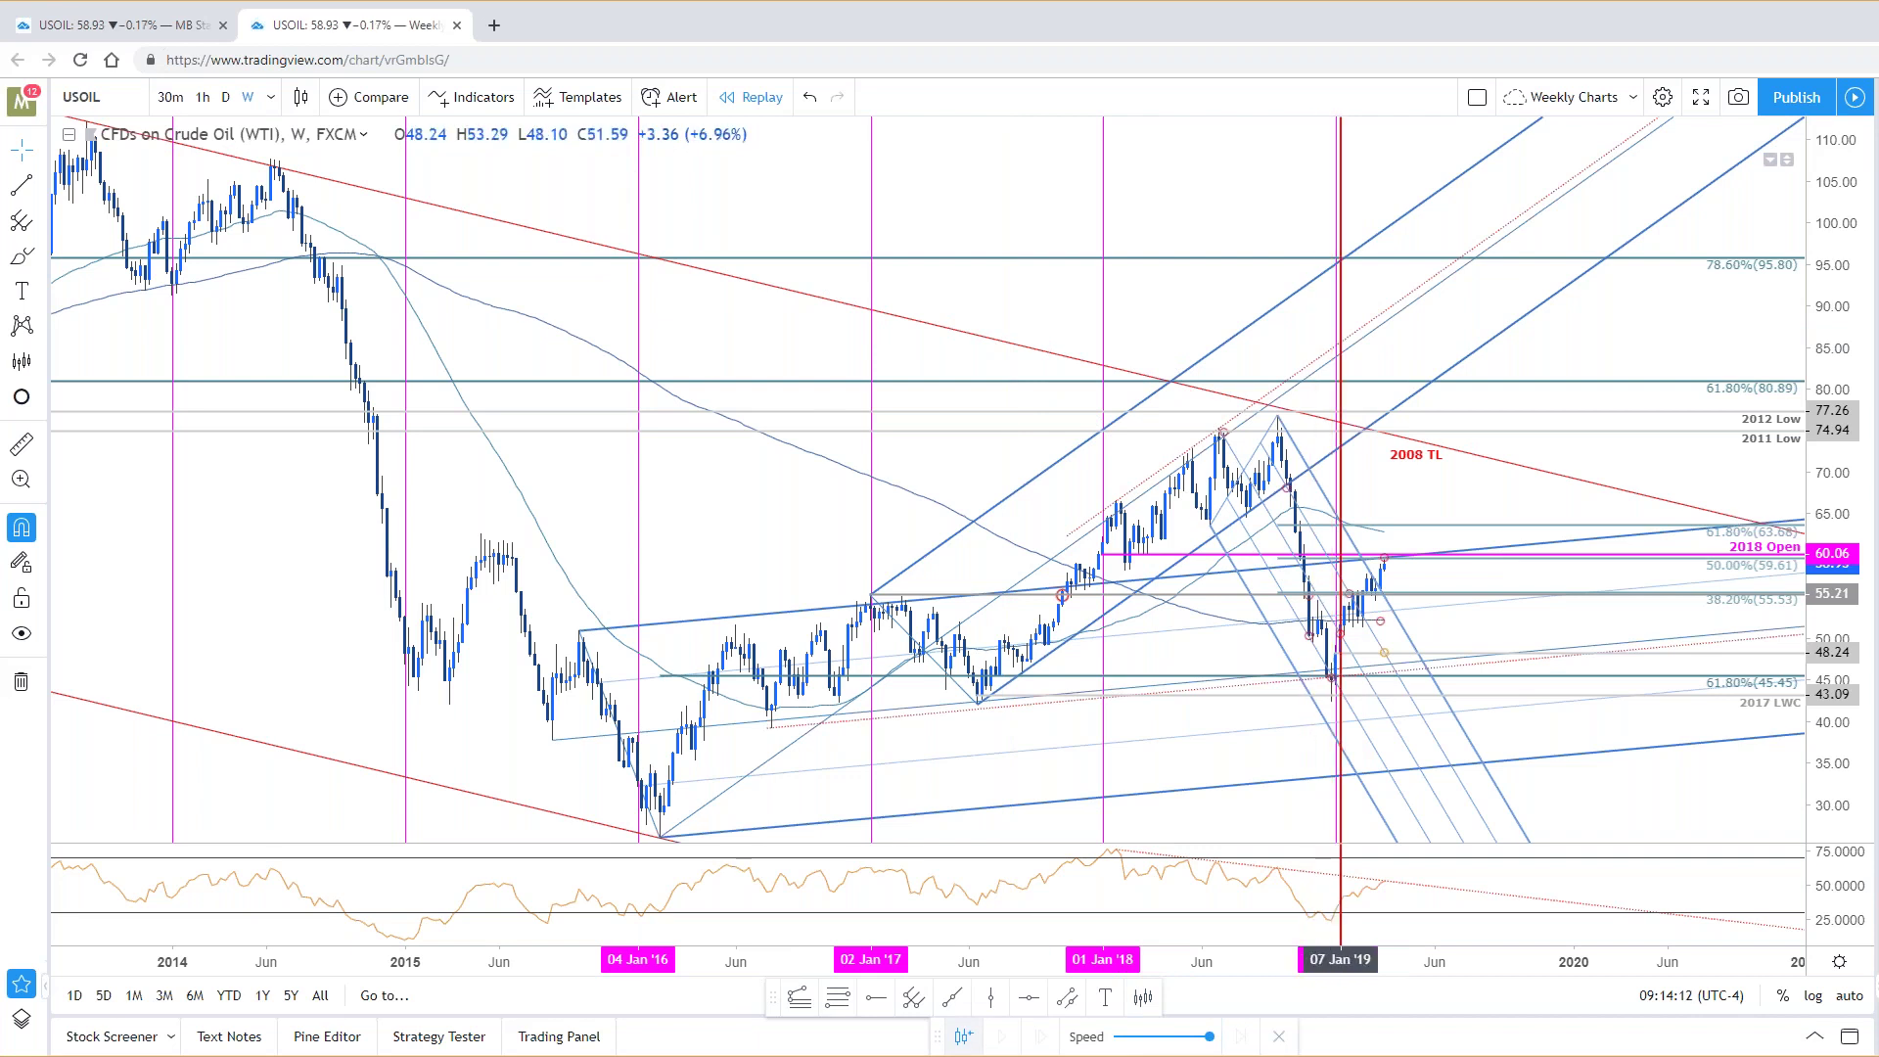
Step: Replay the weekly USOIL chart from the 07 Jan '19 bar one bar forward, then return to the first tab
{"action": "left_click", "coordinate": [1340, 597]}
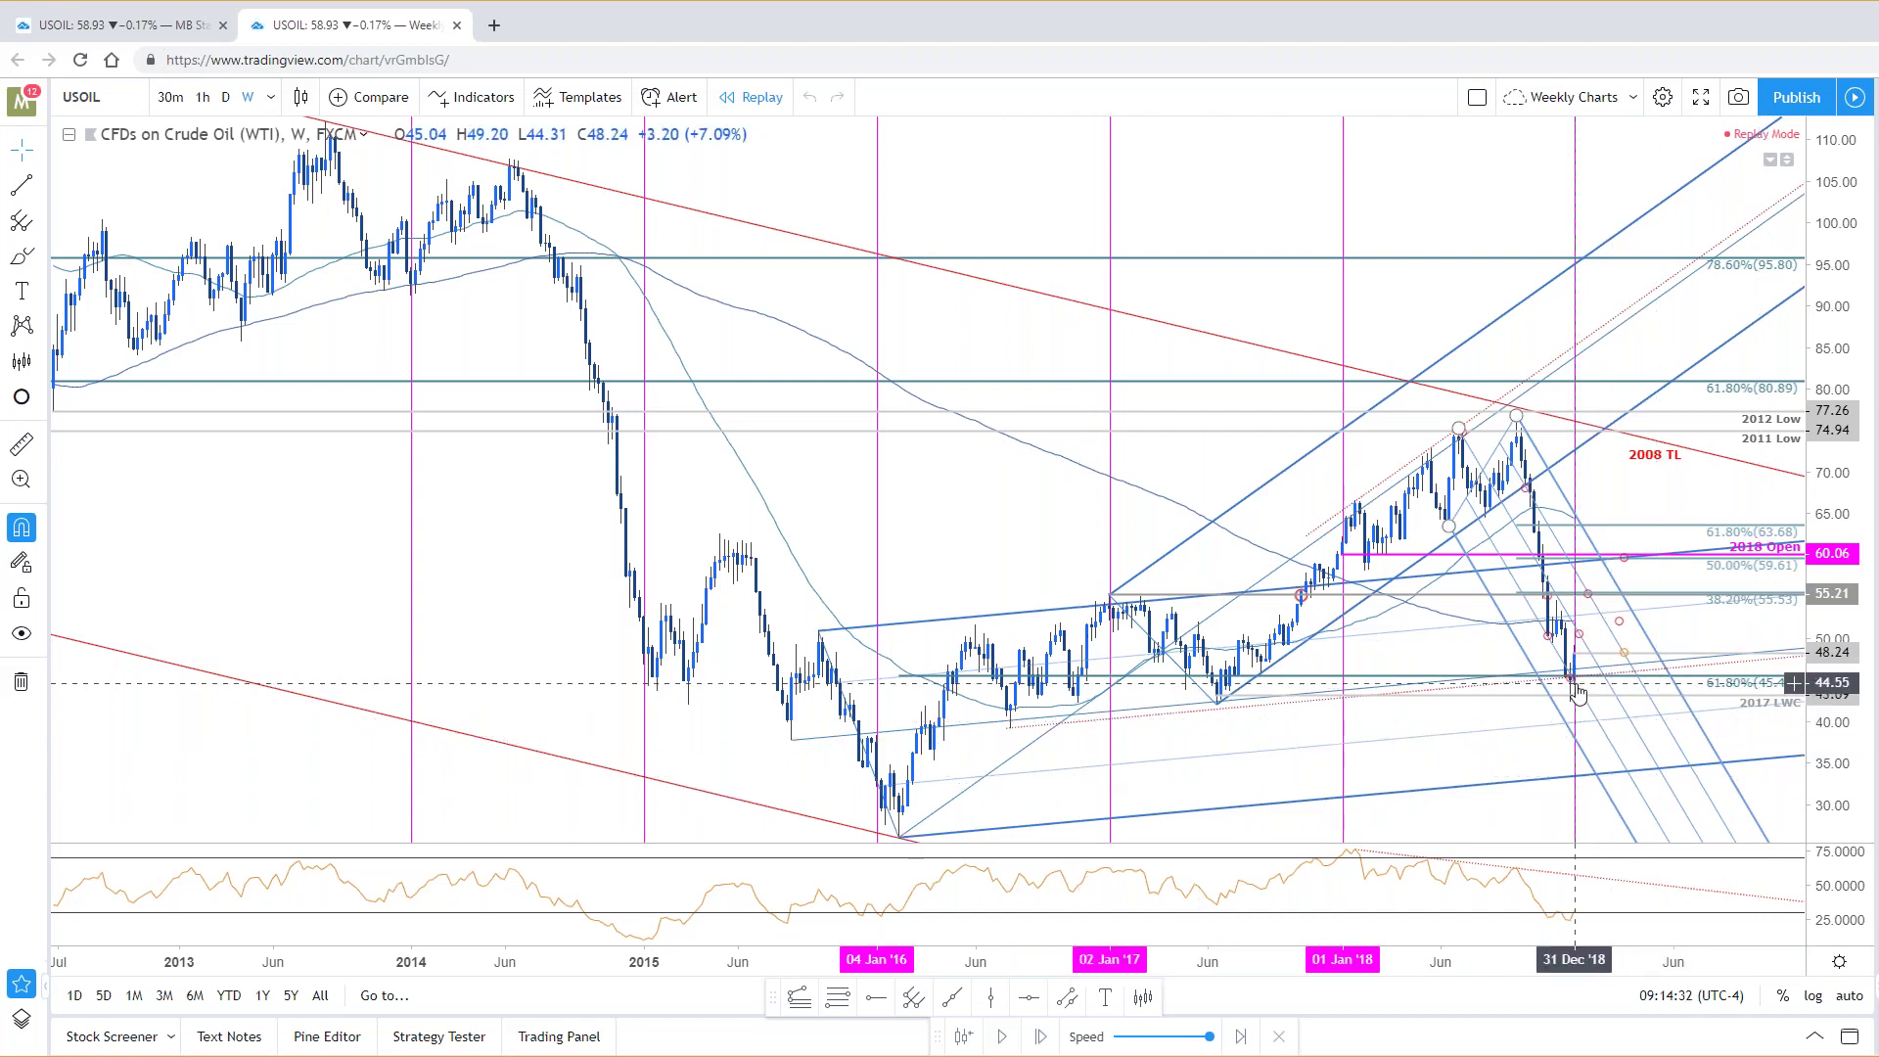
{"action": "key", "text": "shift+Right"}
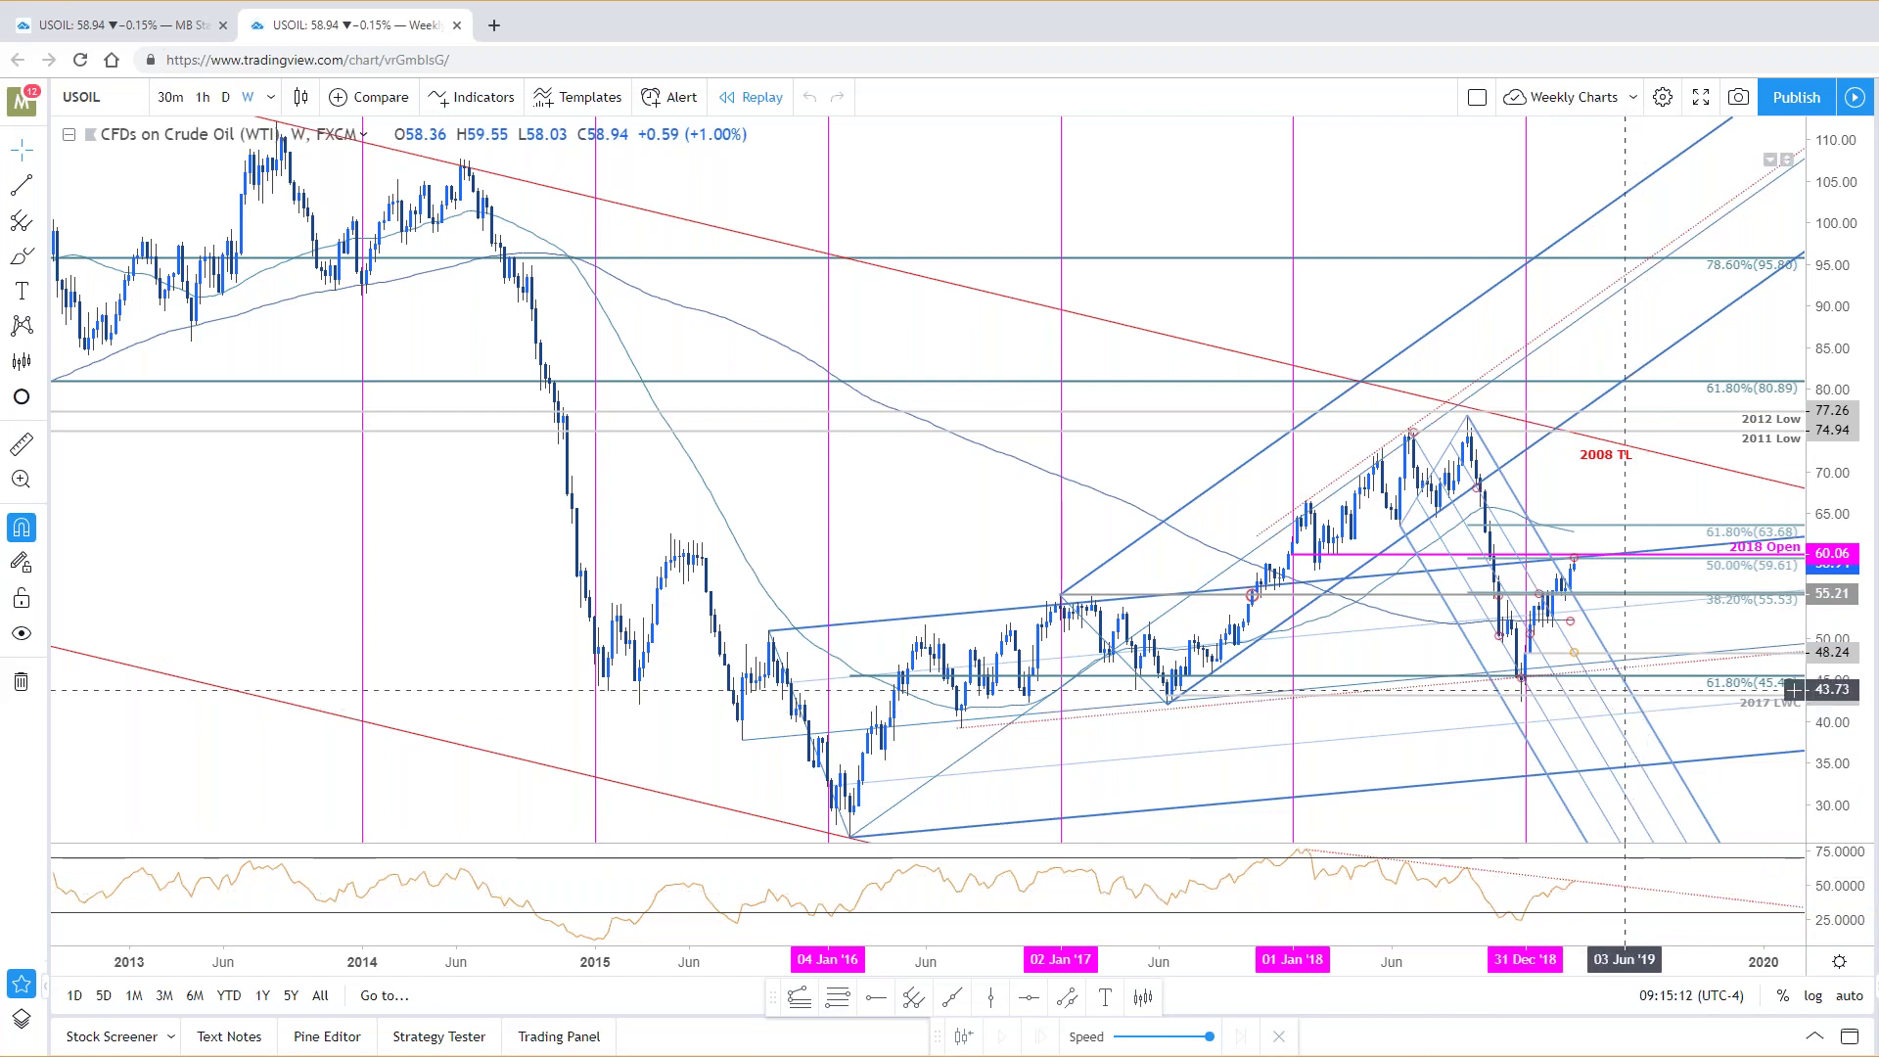
{"action": "left_click", "coordinate": [1722, 565]}
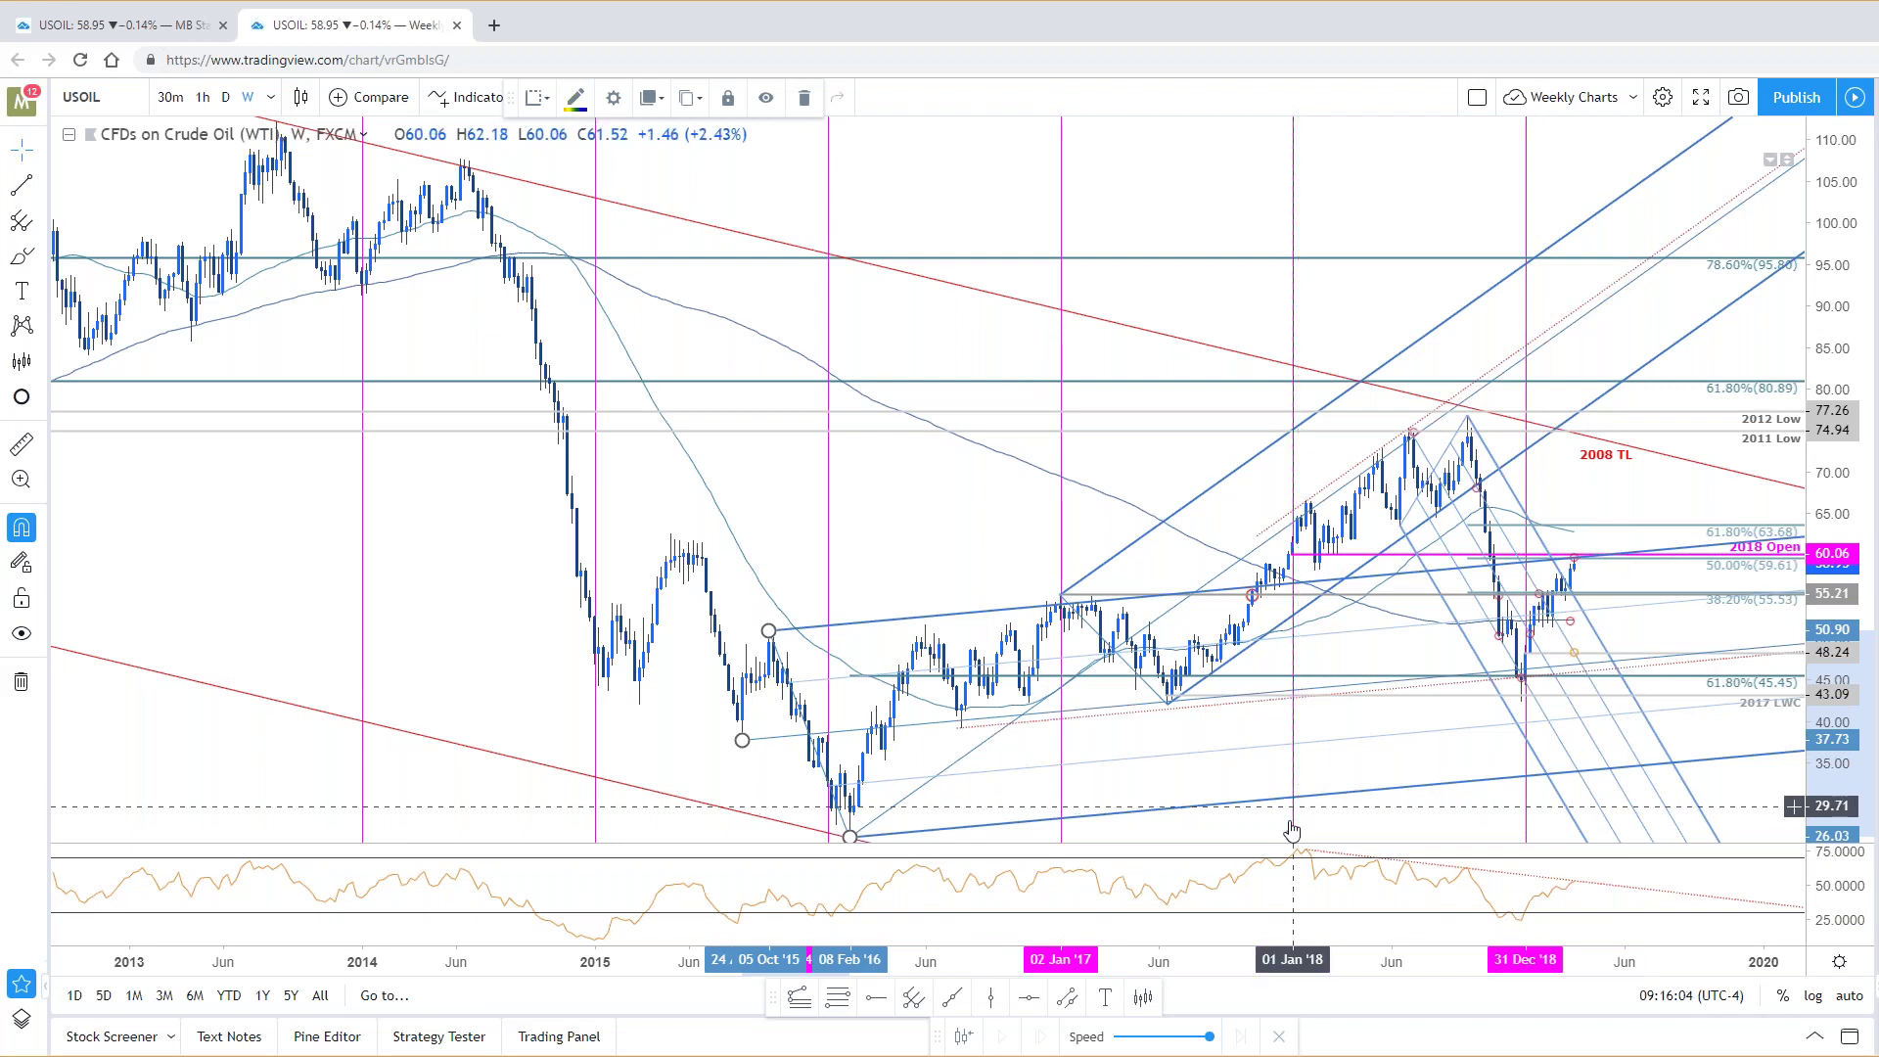
{"action": "key", "text": "ctrl+Tab"}
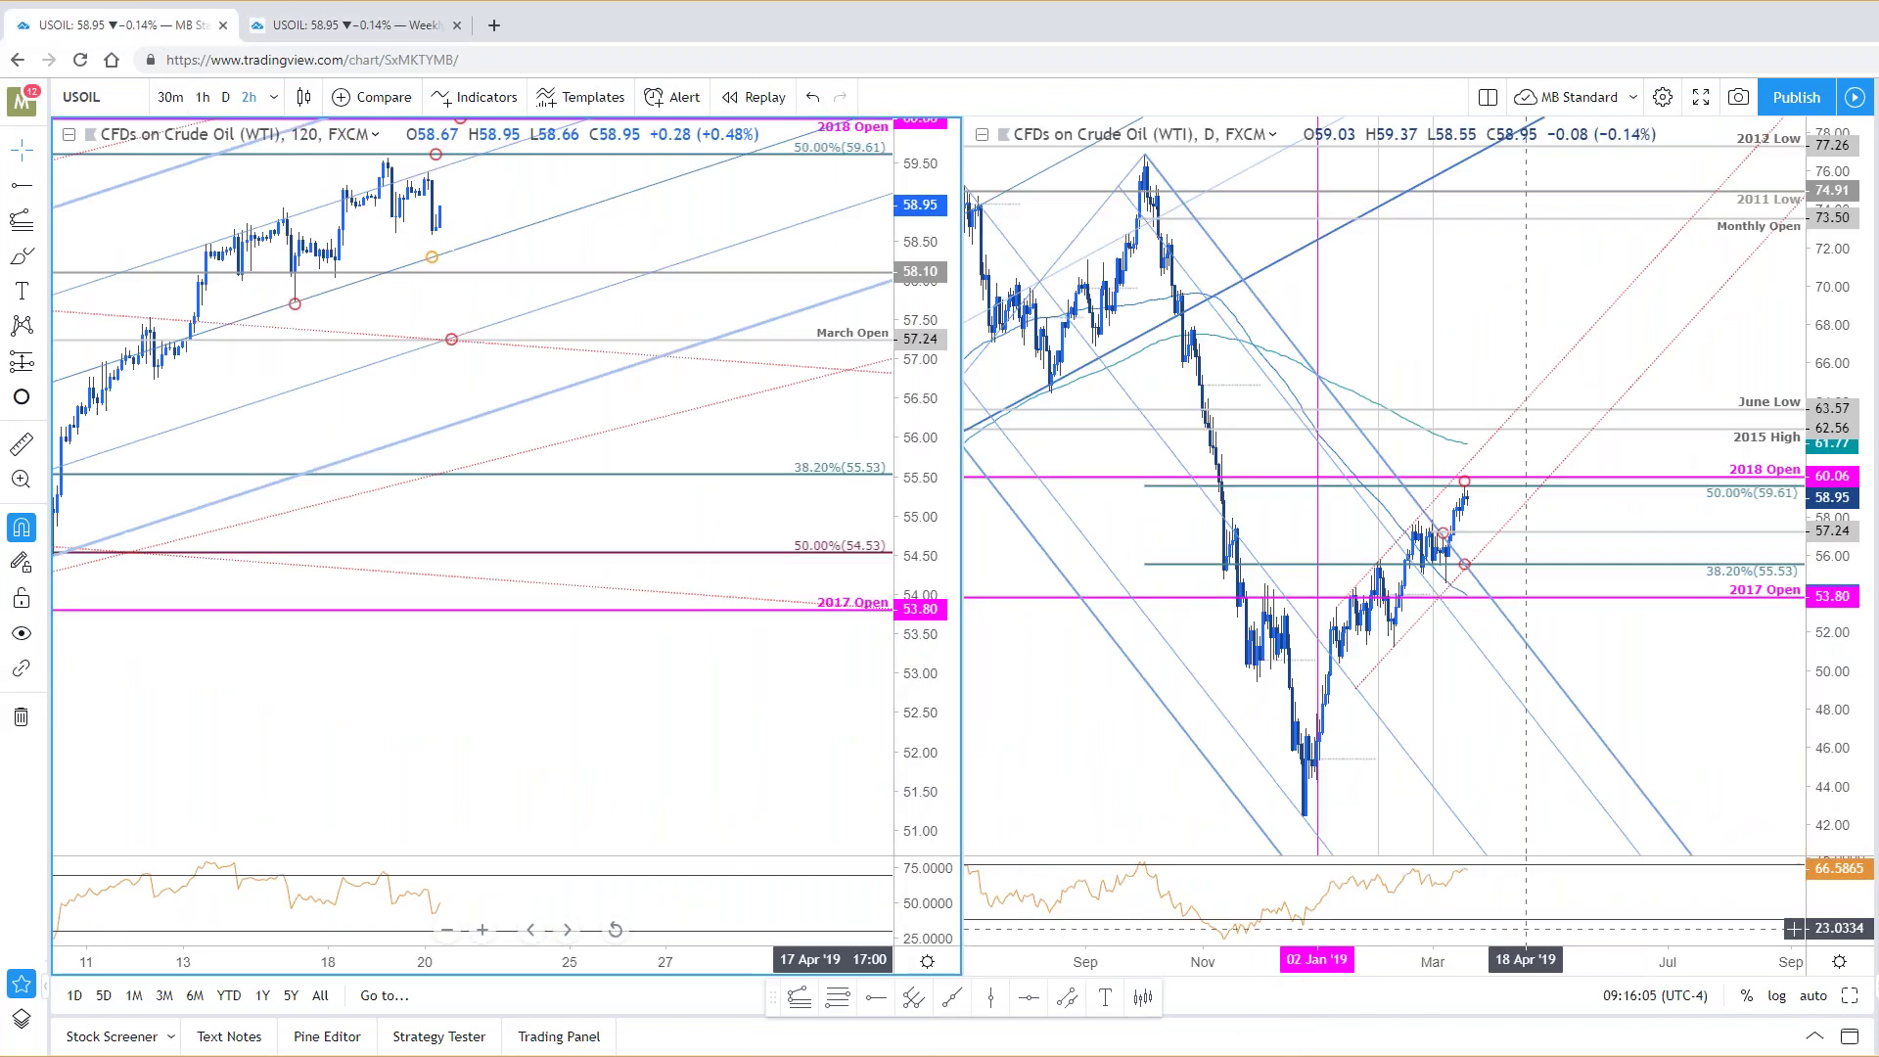
Step: Maximize the daily USOIL chart and zoom in on 2018 through March 2019
{"action": "left_click", "coordinate": [1849, 995]}
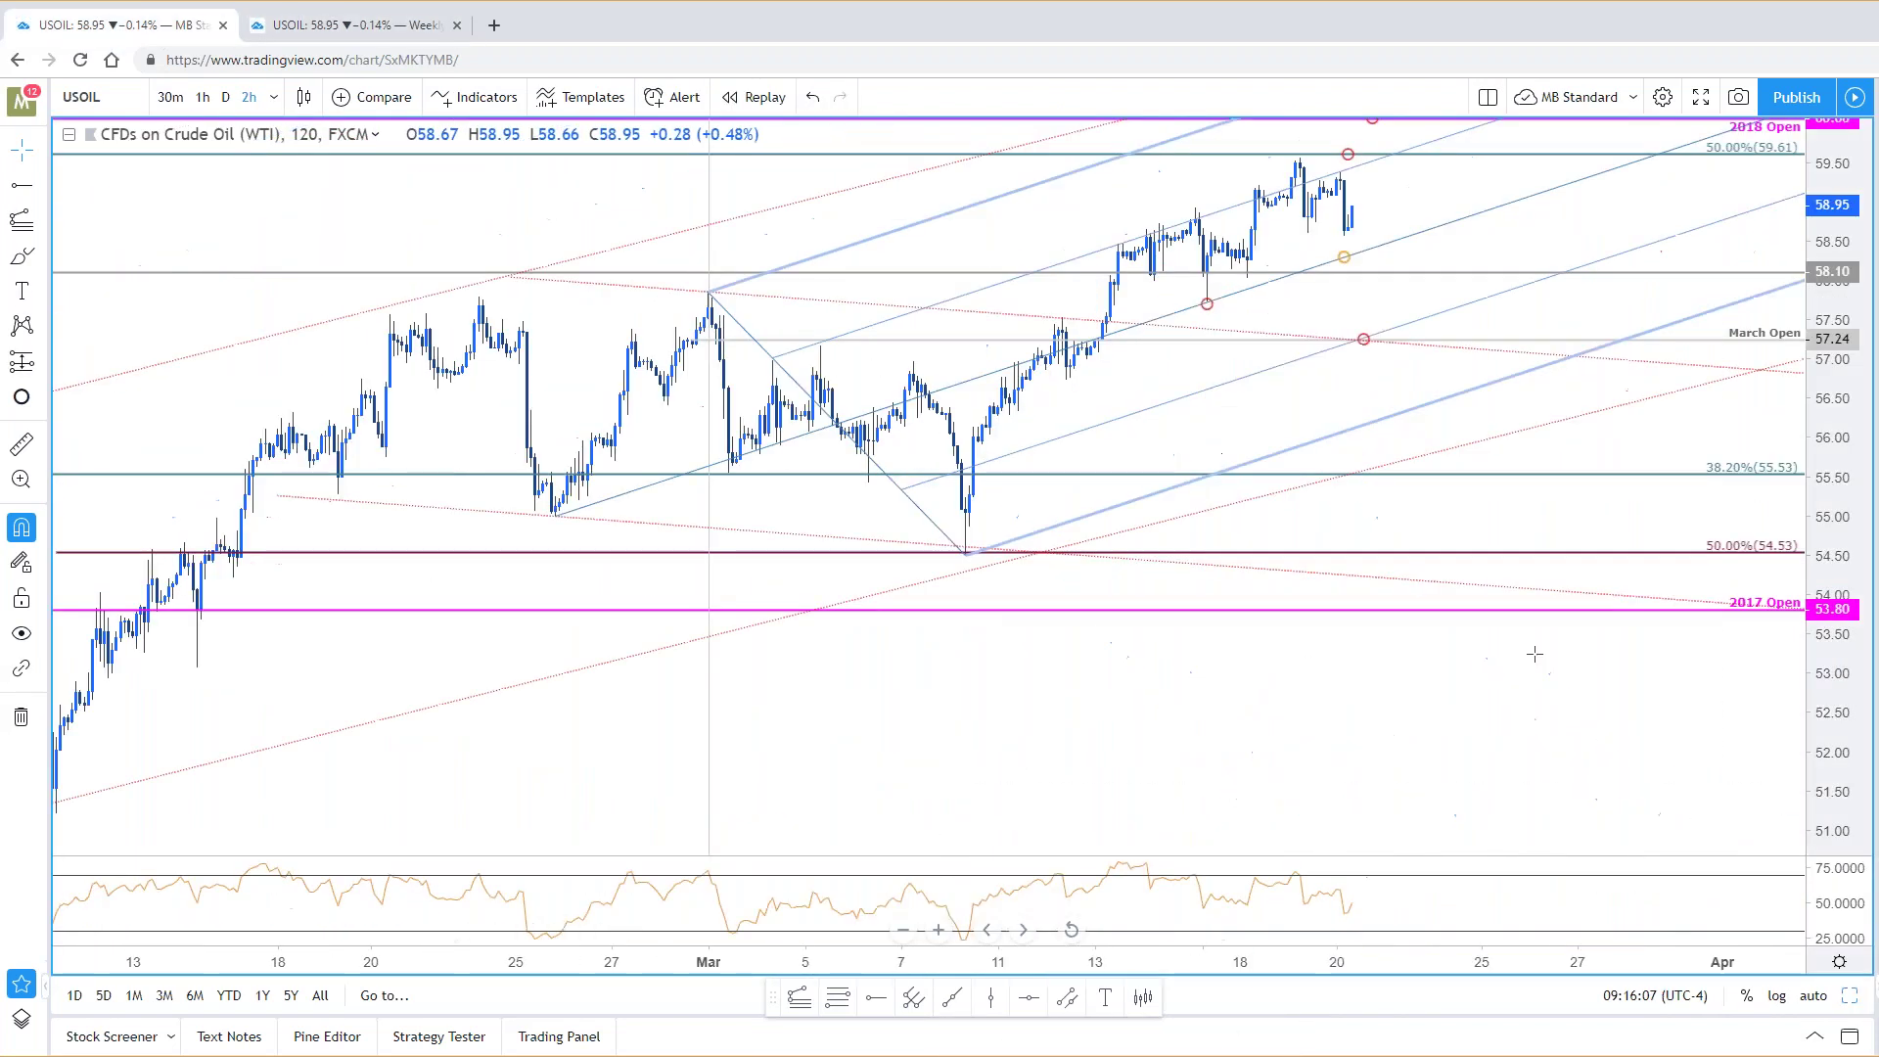
{"action": "left_click", "coordinate": [1850, 995]}
{"action": "left_click", "coordinate": [1849, 995]}
{"action": "scroll", "coordinate": [1042, 563], "scroll_direction": "up", "scroll_amount": 3}
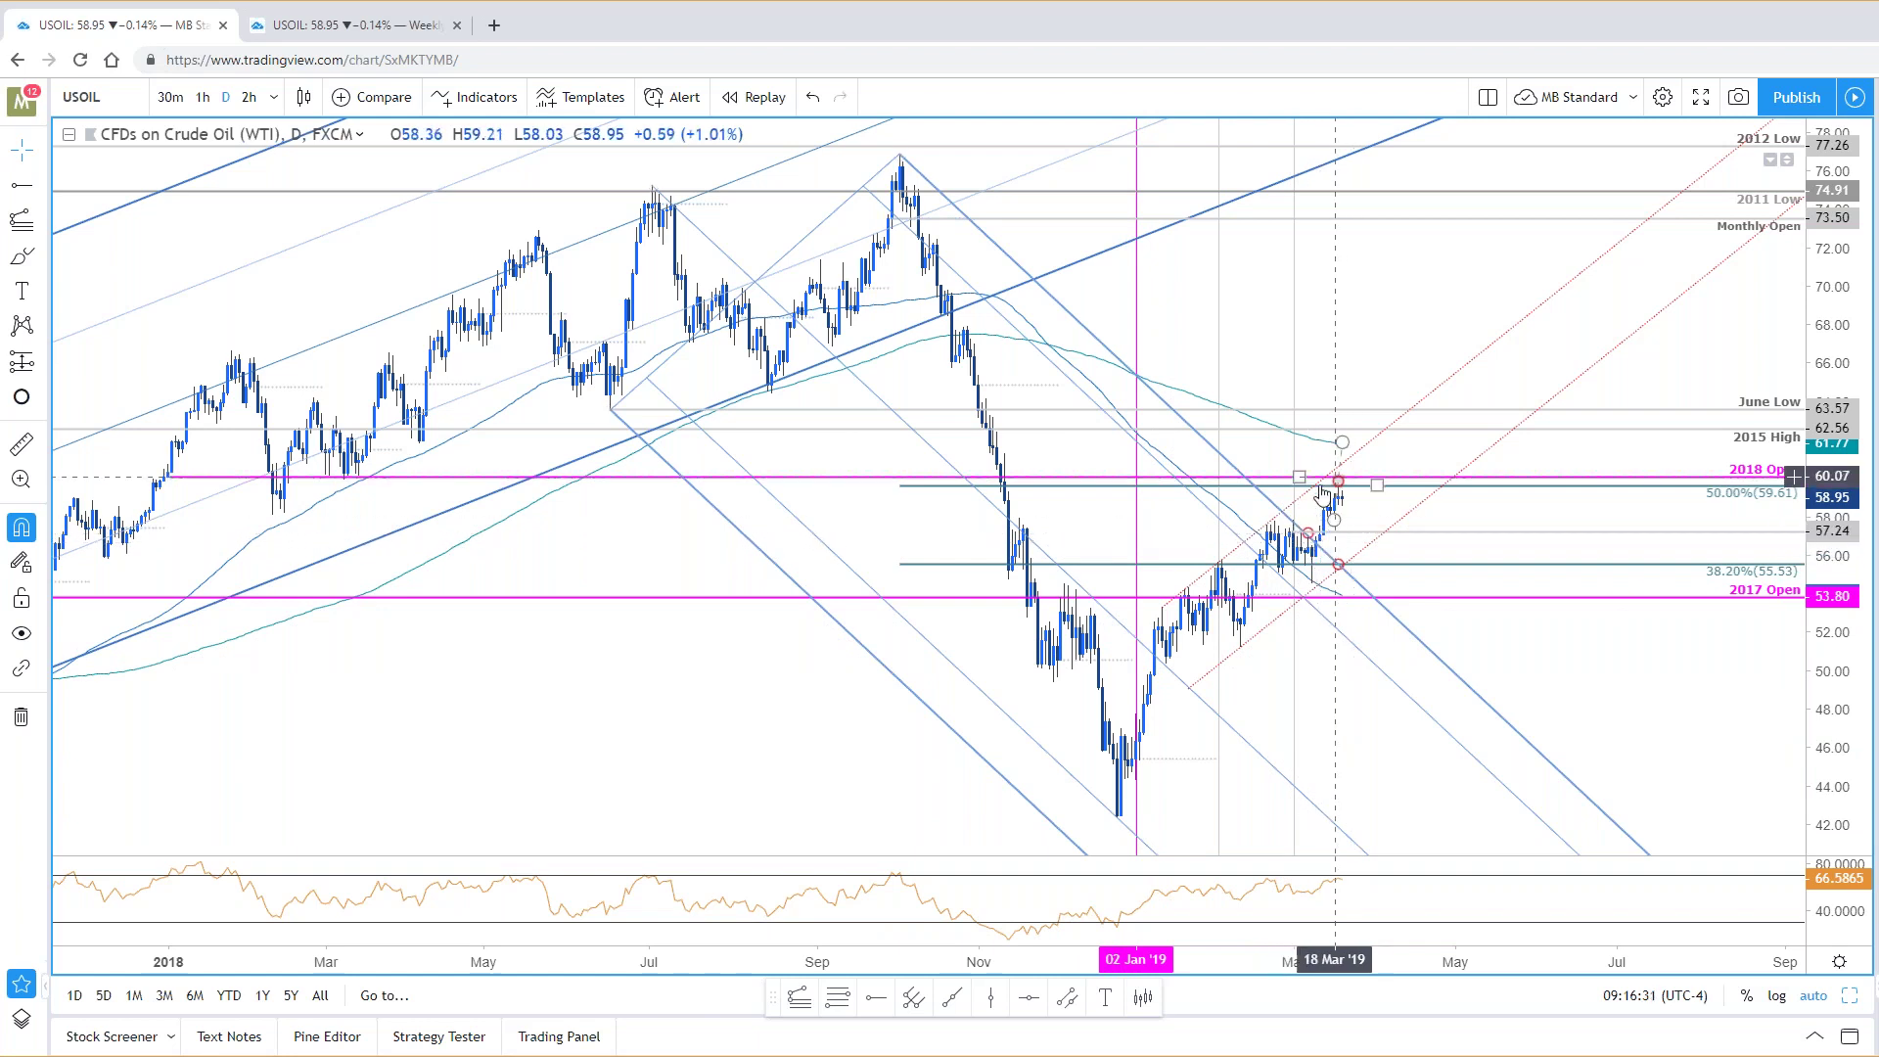
Step: Move the channel's lower line up and left near the 2018 Open level
{"action": "left_click", "coordinate": [1350, 492]}
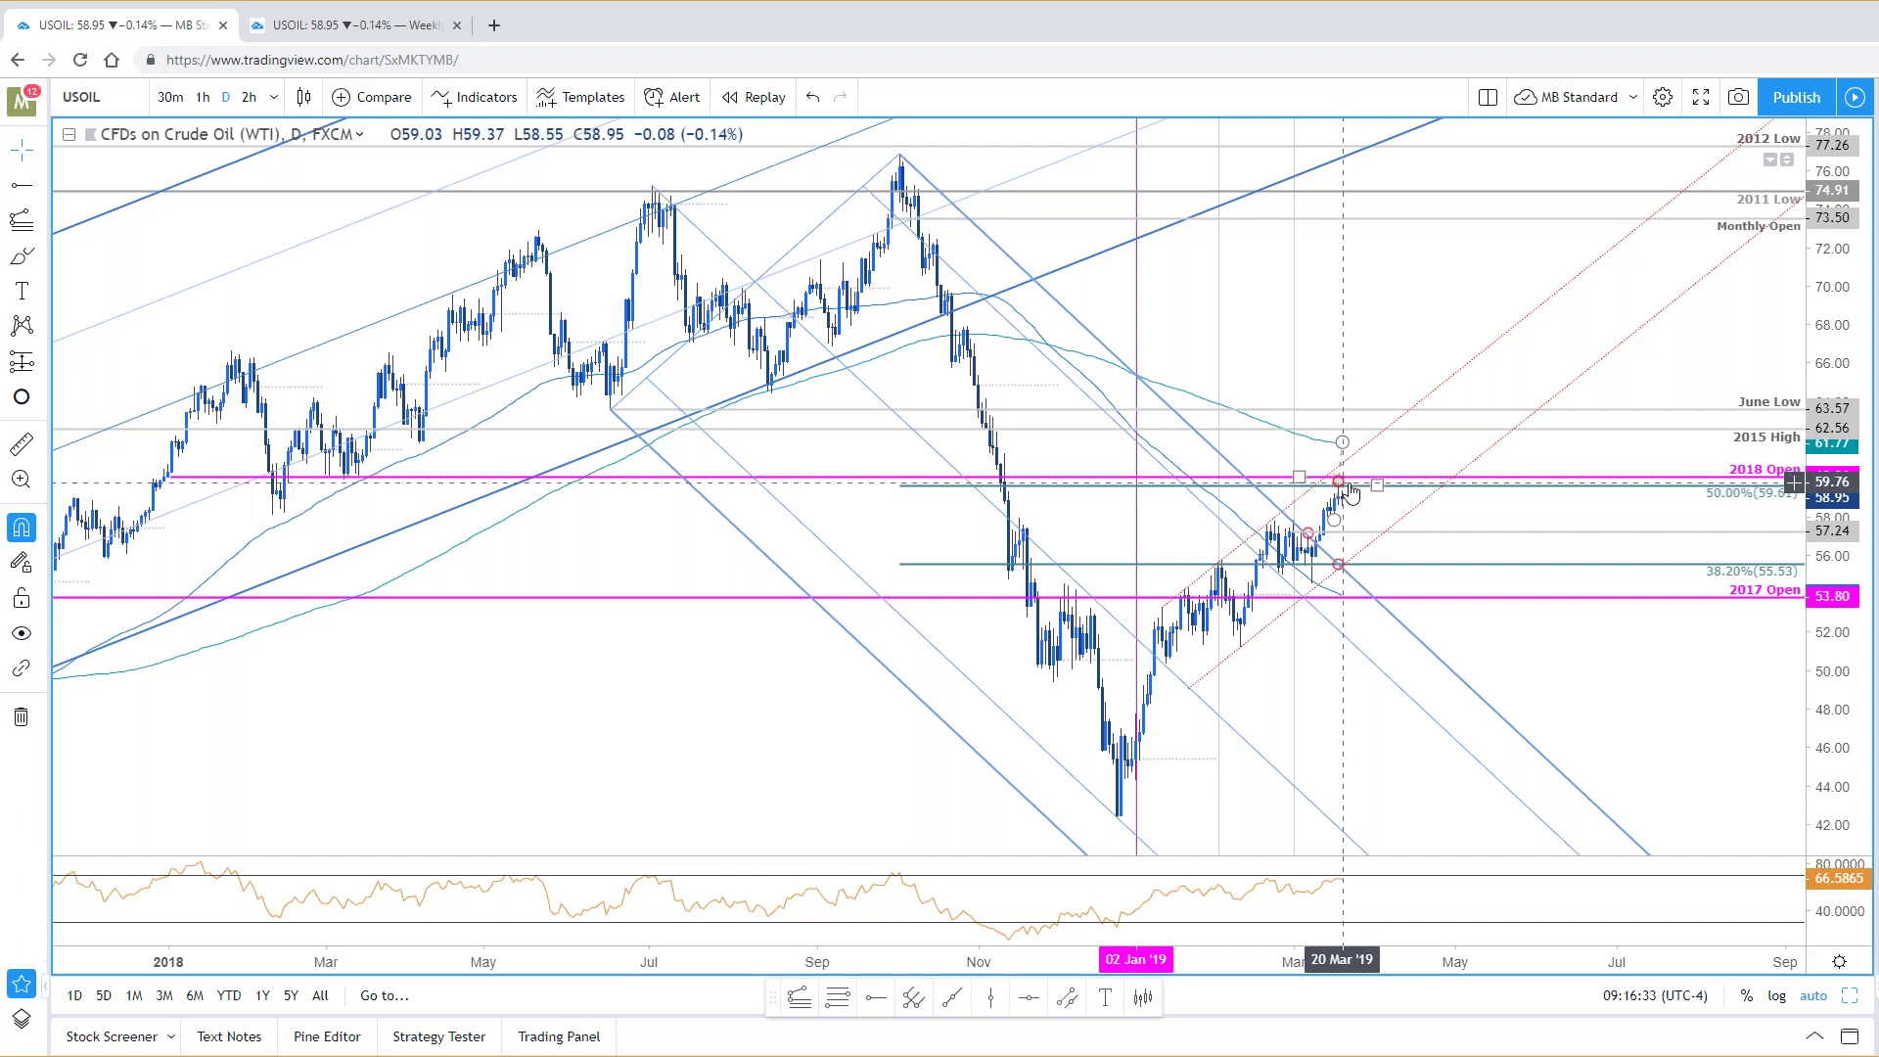
{"action": "left_click", "coordinate": [1347, 480]}
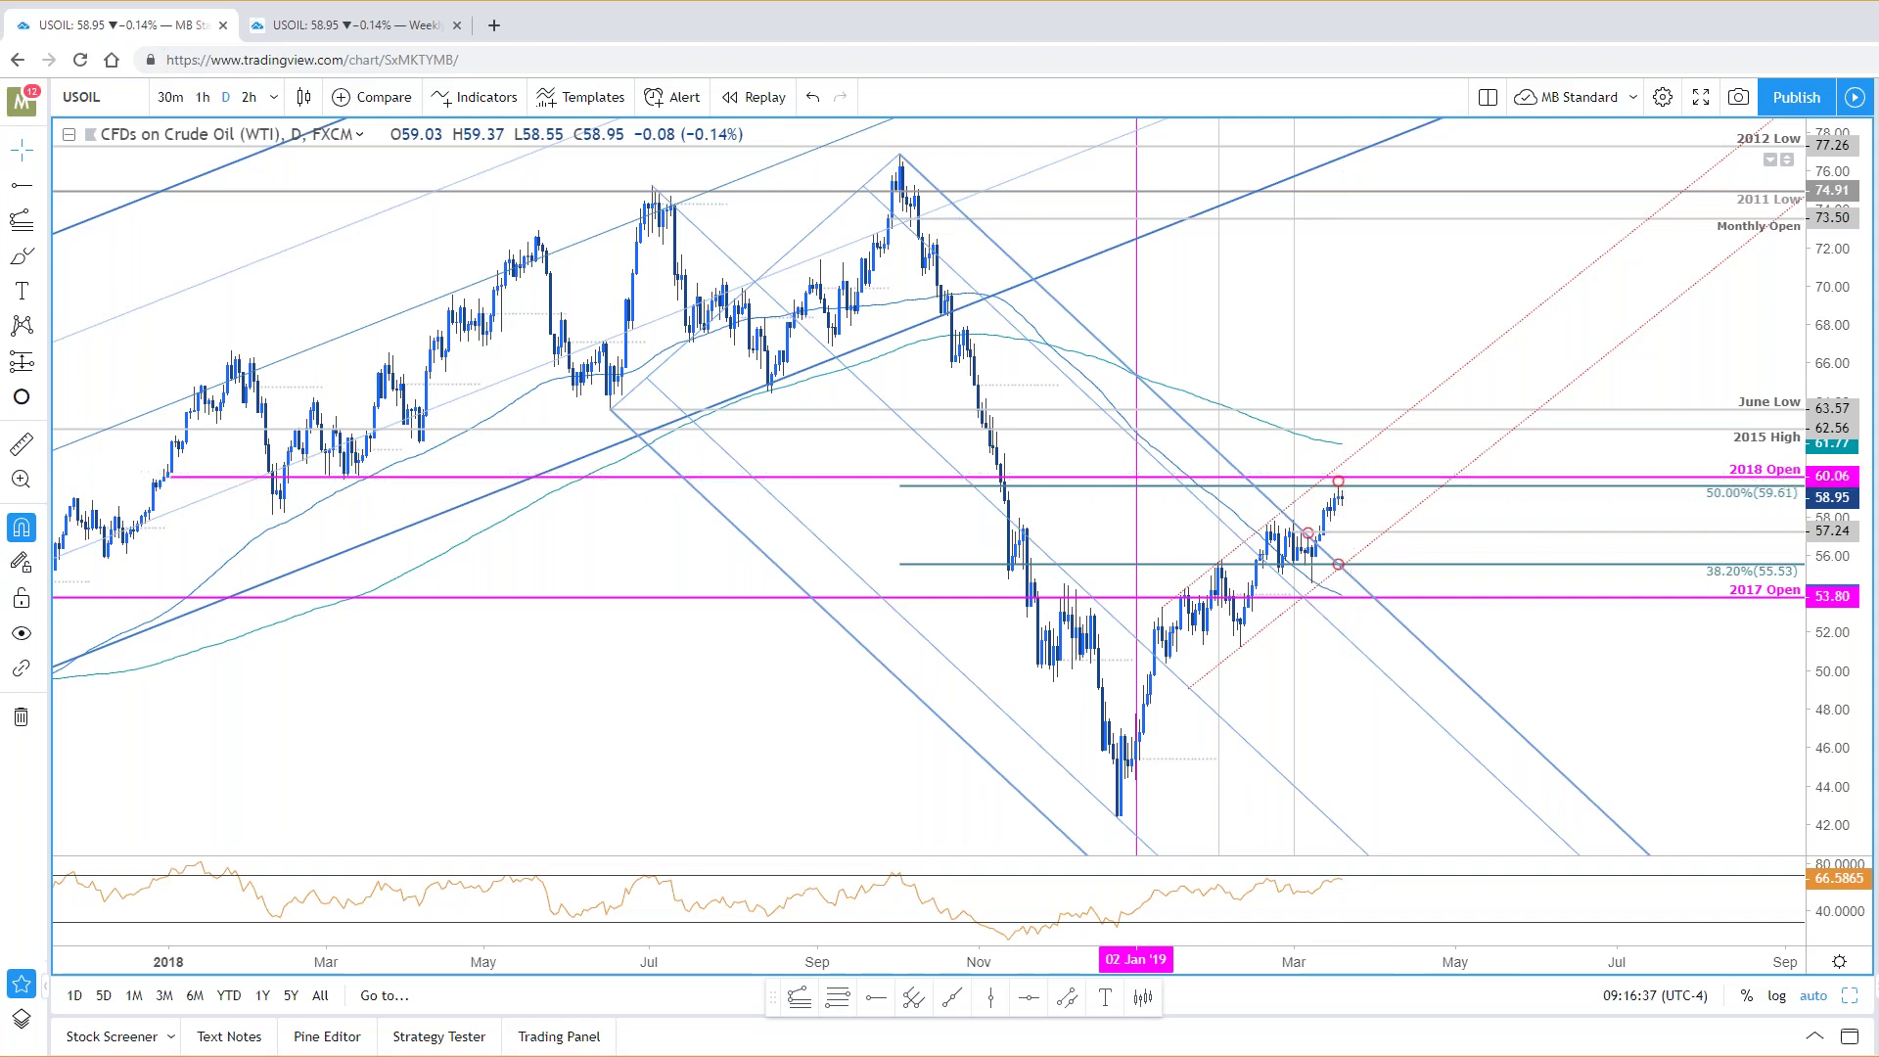
{"action": "scroll", "coordinate": [1714, 694], "scroll_direction": "up", "scroll_amount": 1}
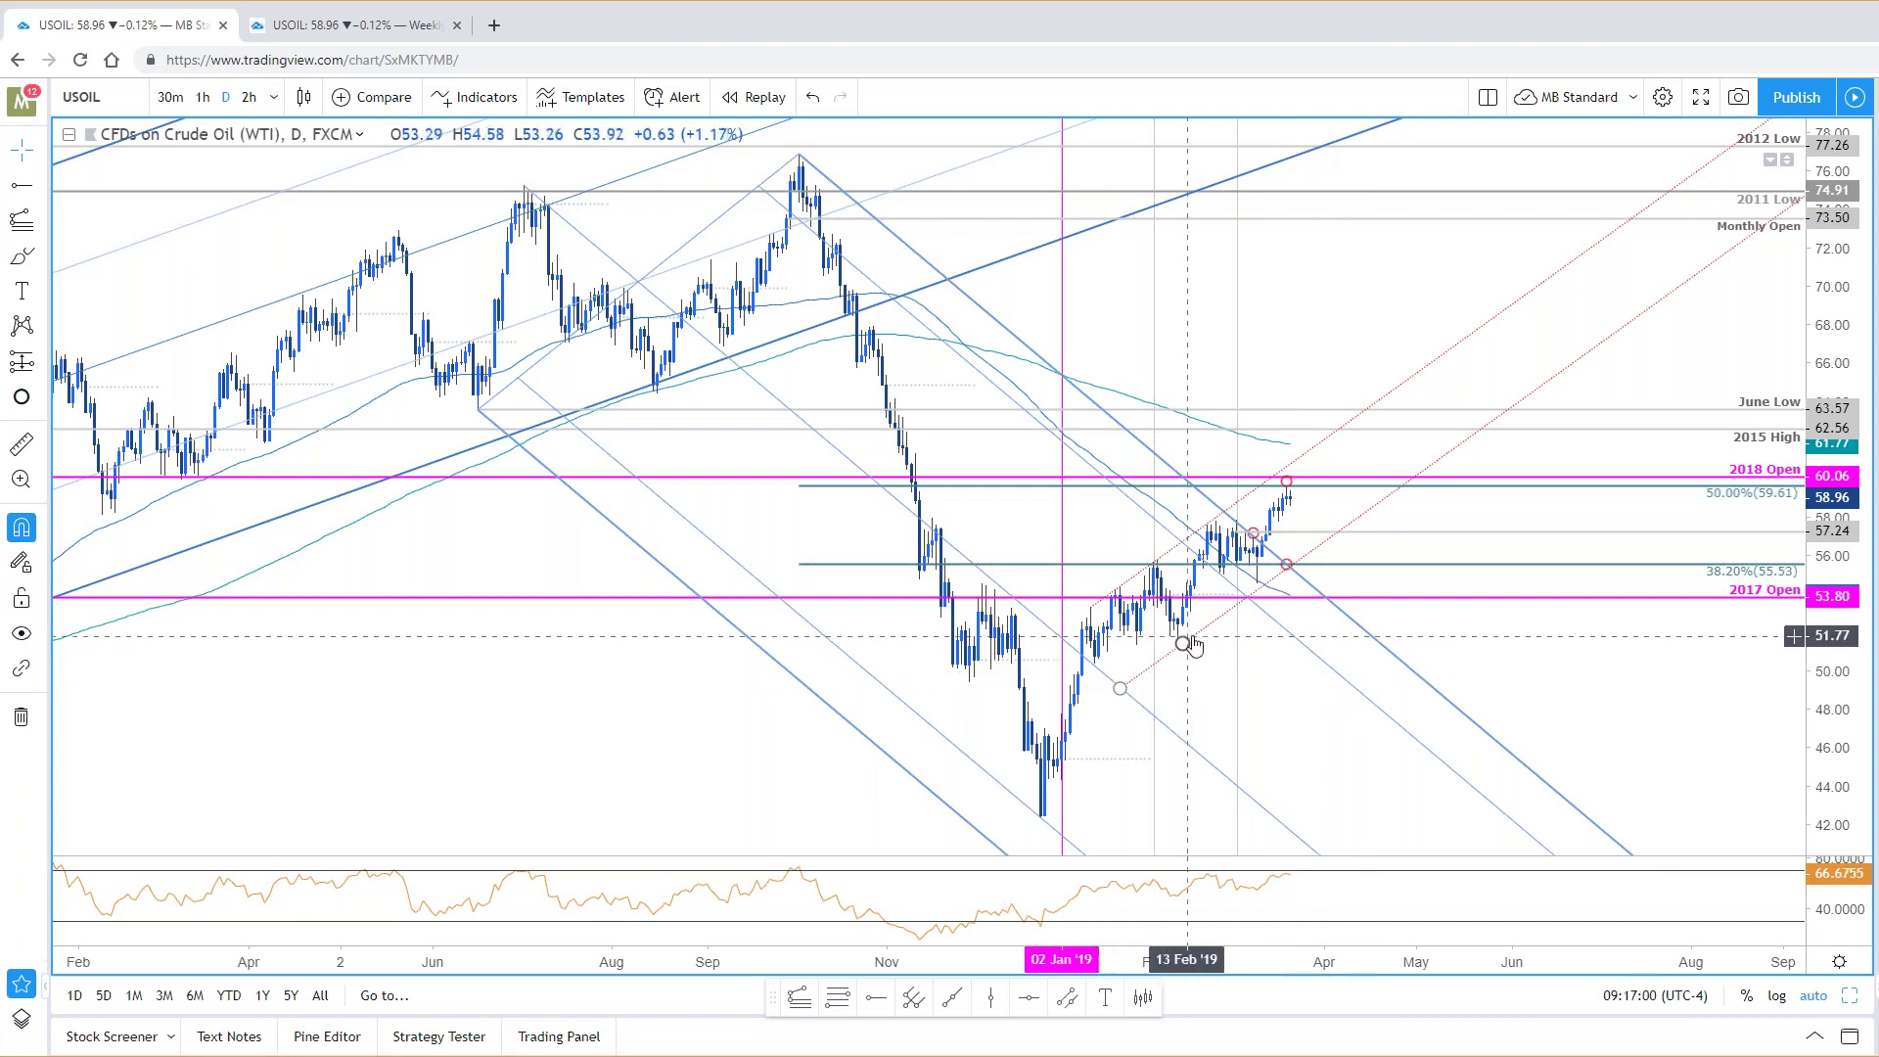
{"action": "mouse_move", "coordinate": [1191, 645]}
{"action": "left_mouse_down"}
{"action": "mouse_move", "coordinate": [1168, 557]}
{"action": "mouse_move", "coordinate": [1213, 616]}
{"action": "left_mouse_up"}
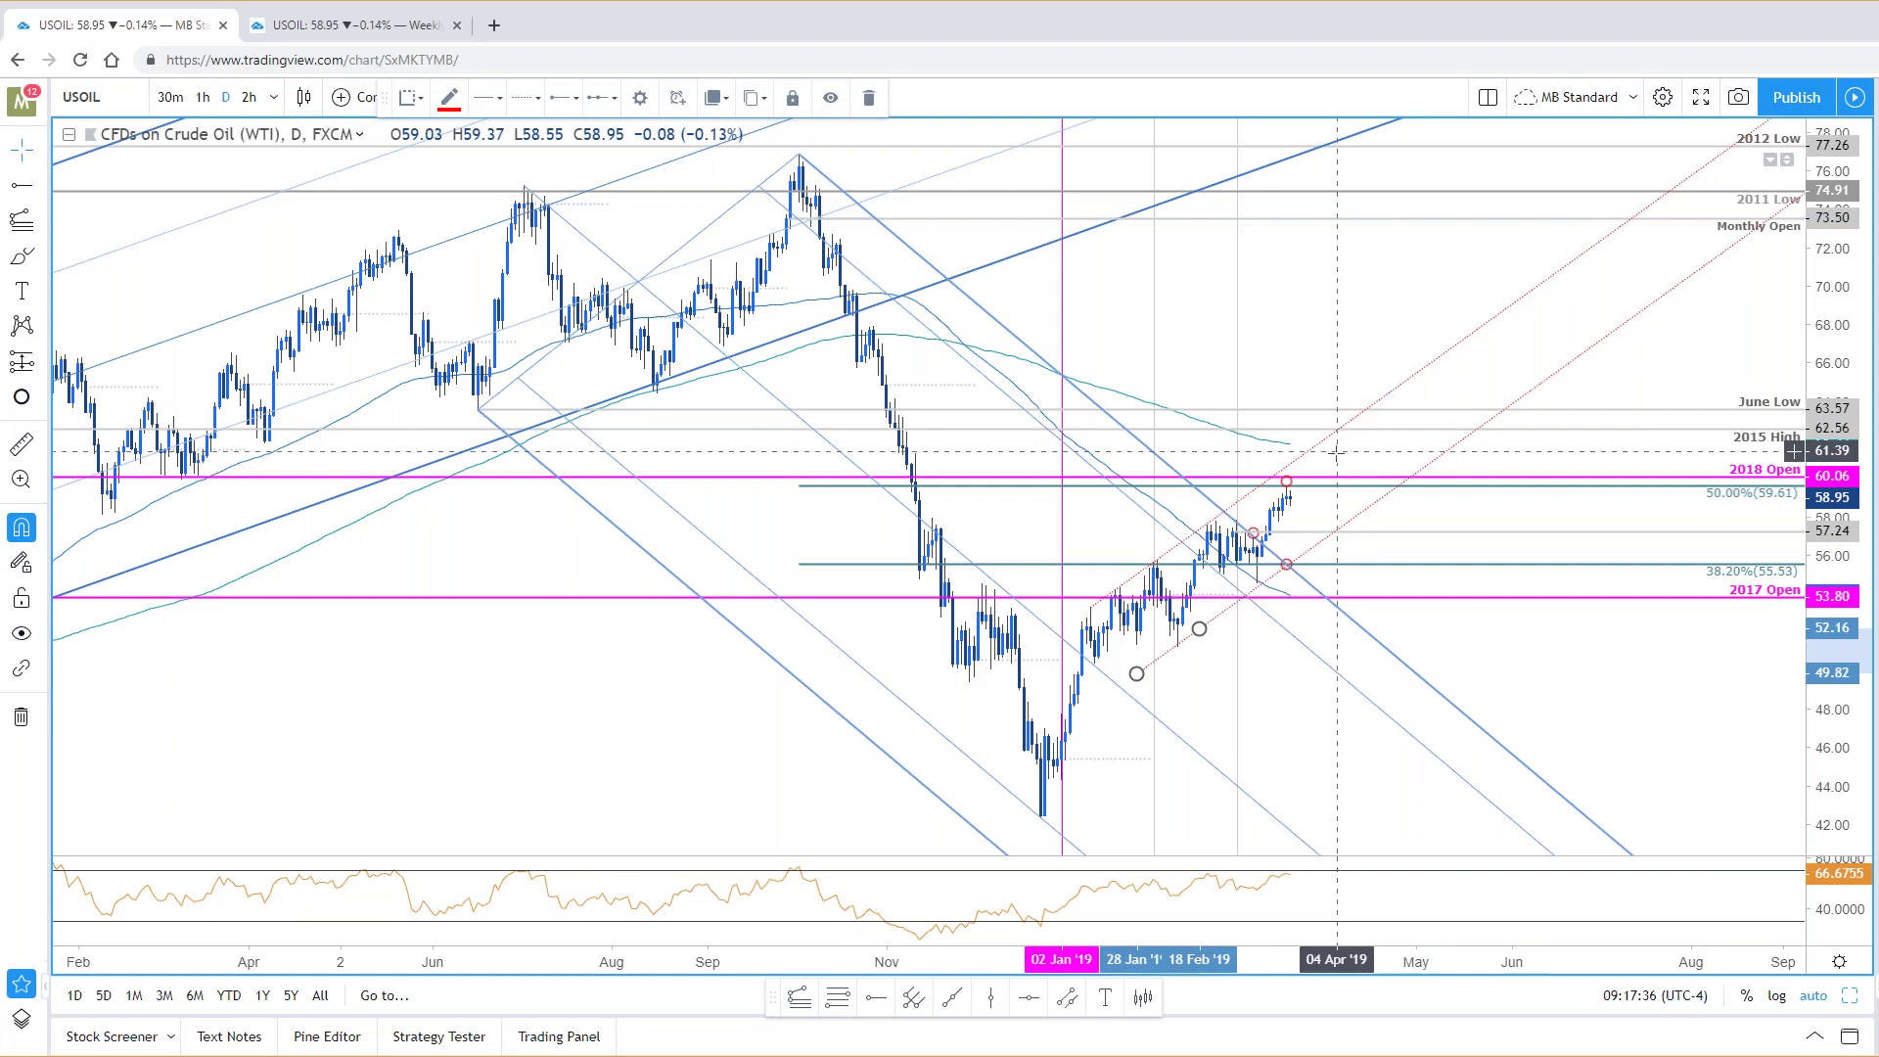
Step: Add the 0.618 level (63.68) to the crude oil Fibonacci retracement
{"action": "double_click", "coordinate": [1726, 494]}
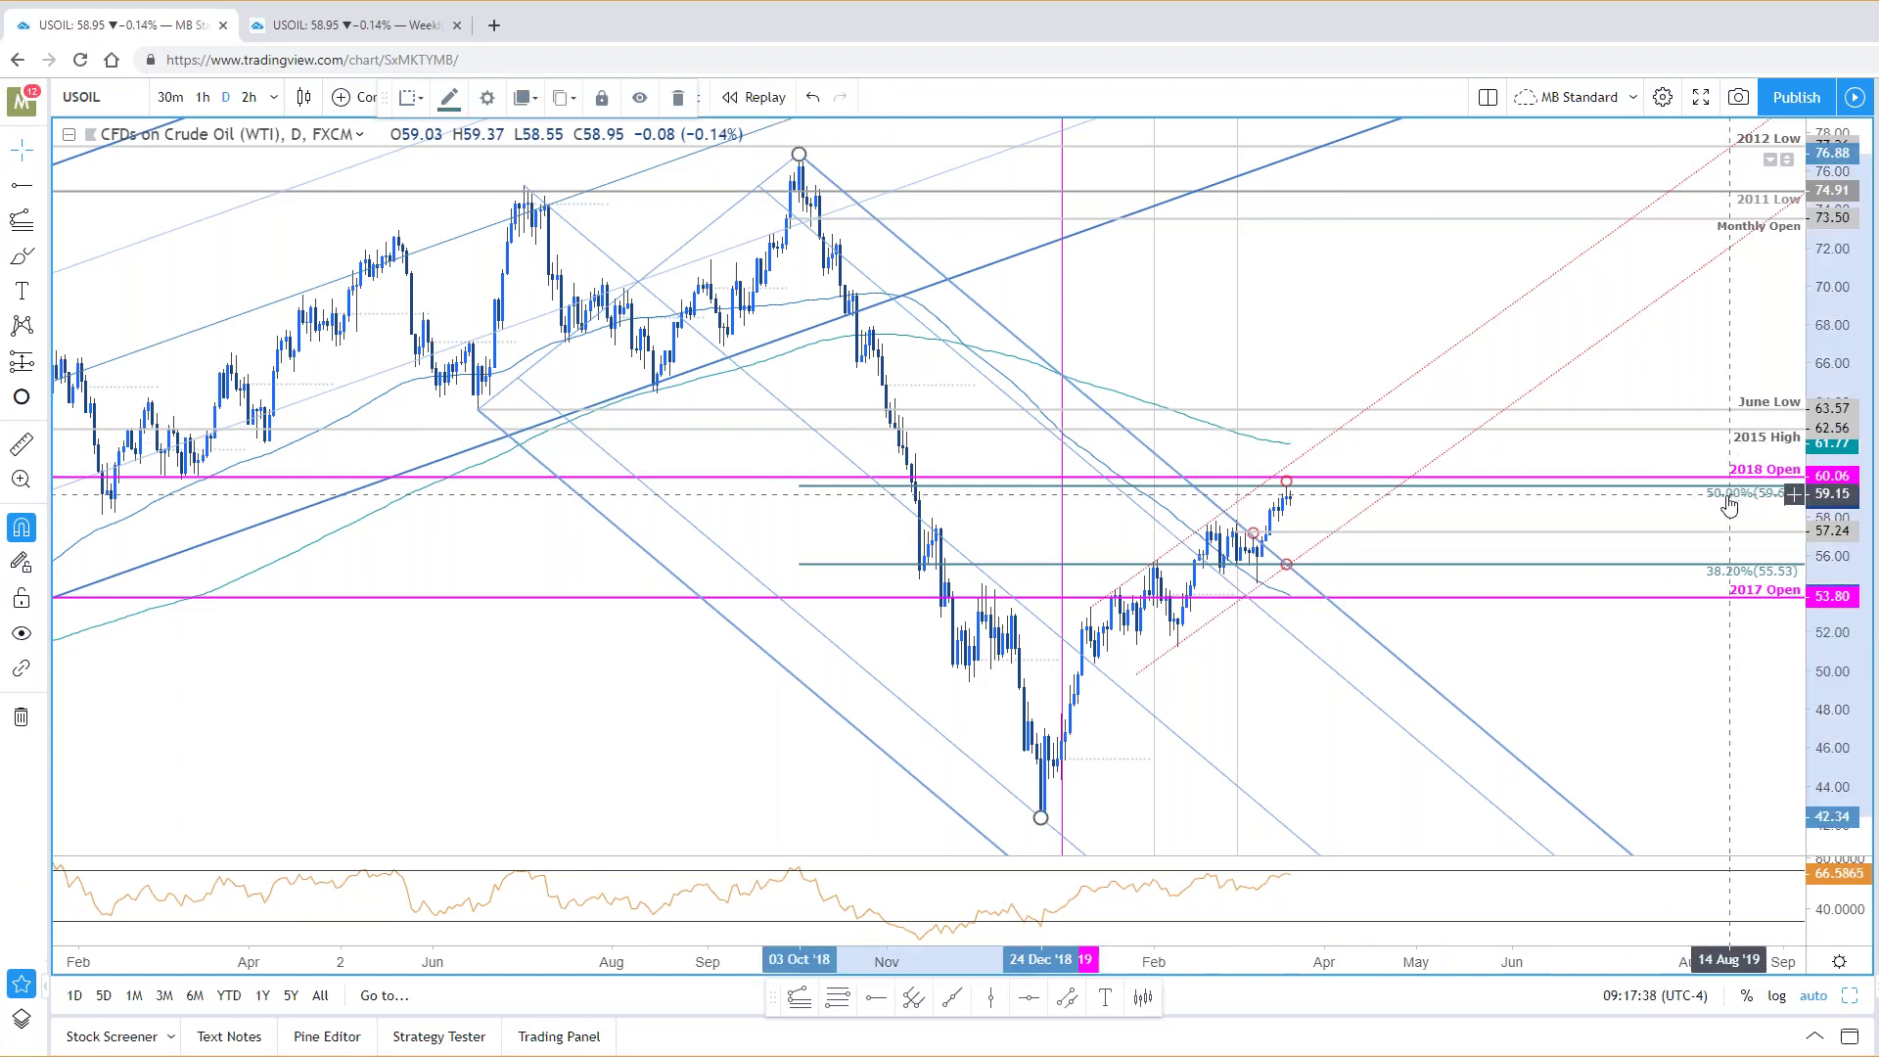
{"action": "left_click", "coordinate": [859, 529]}
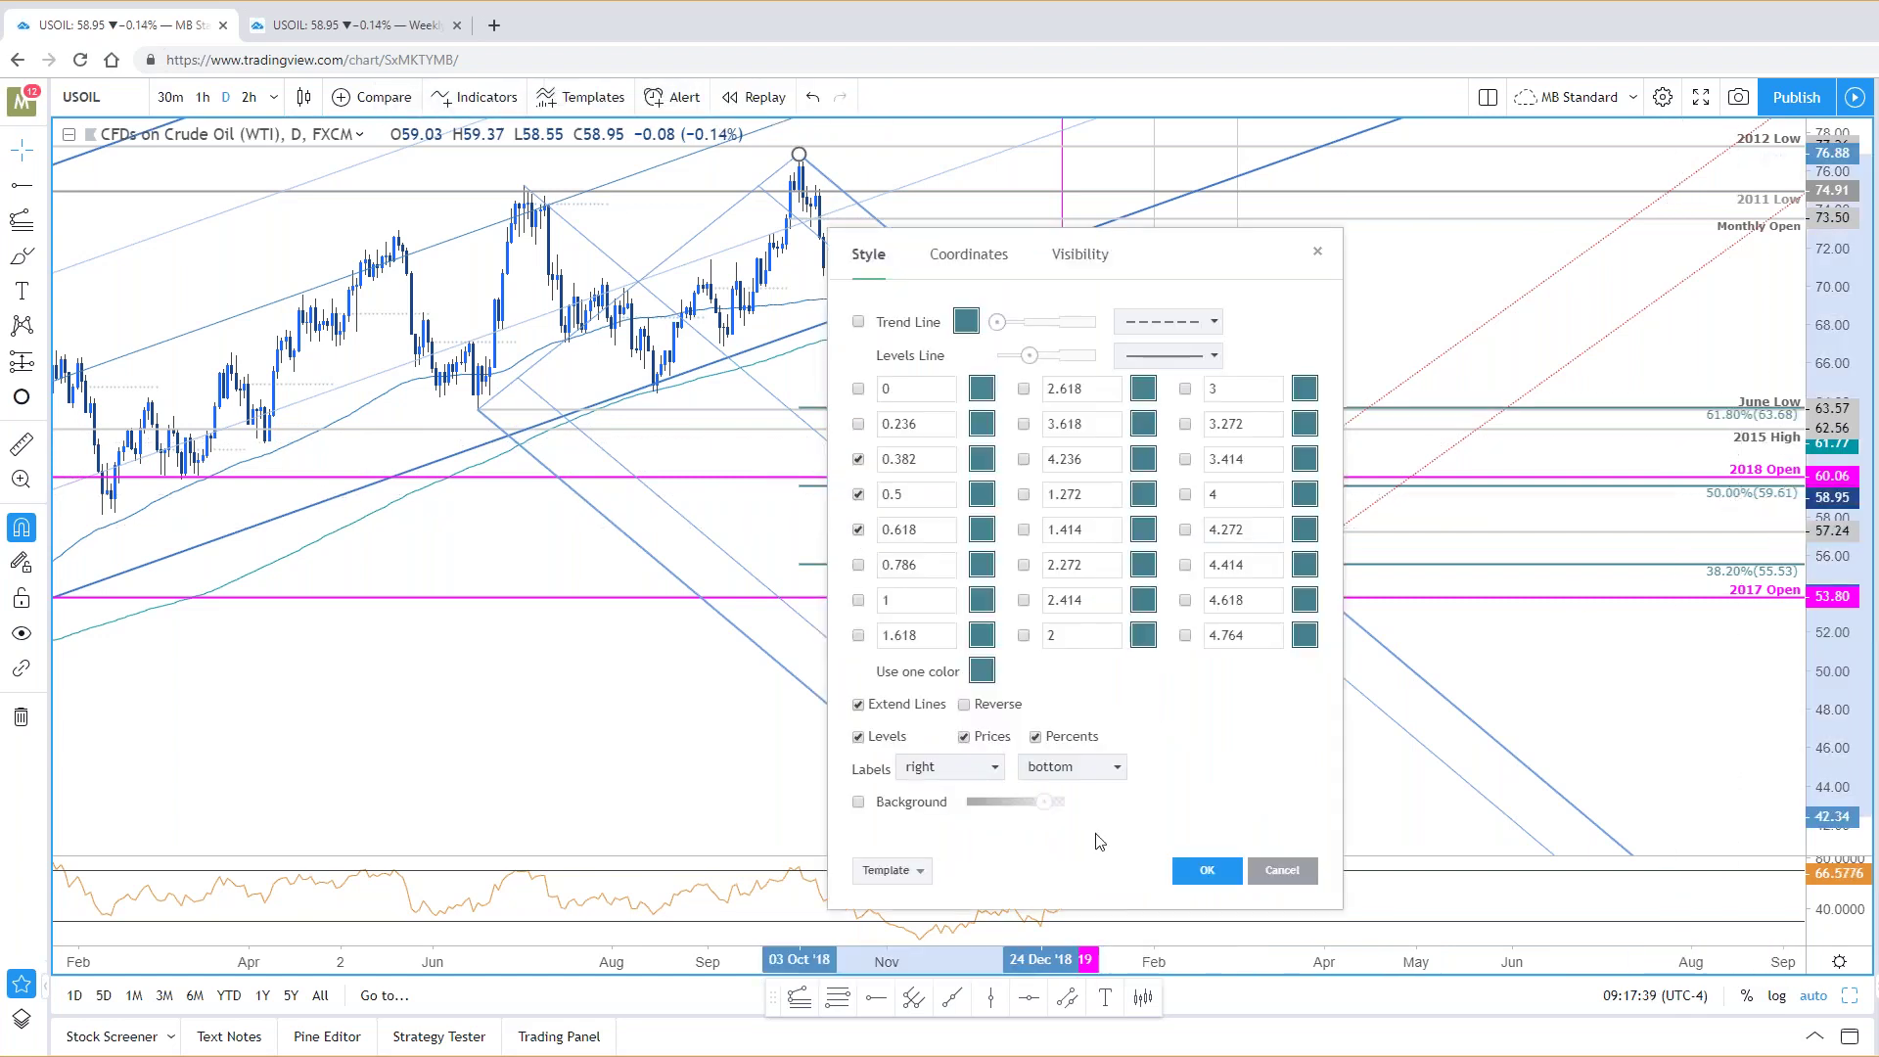
{"action": "left_click", "coordinate": [1205, 875]}
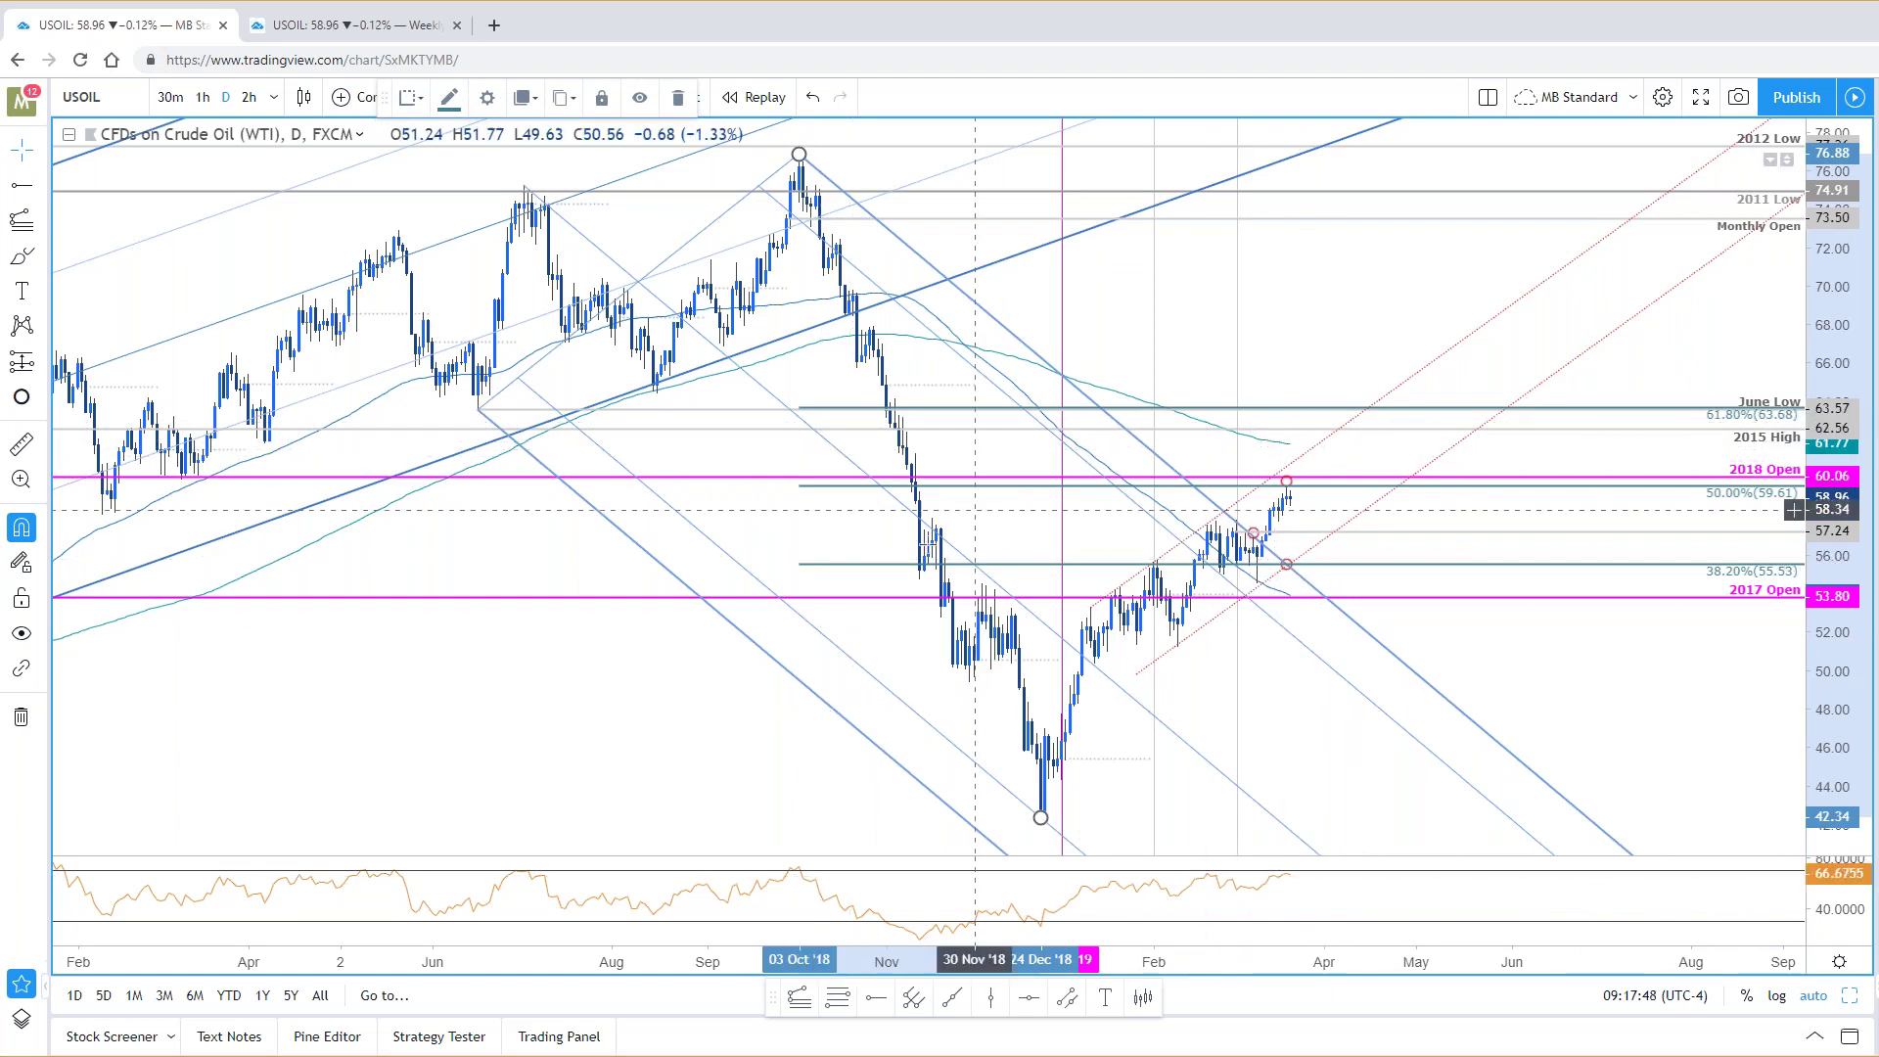
Step: Show the 120-minute USOIL chart alone at full width
{"action": "scroll", "coordinate": [841, 594], "scroll_direction": "down", "scroll_amount": 5}
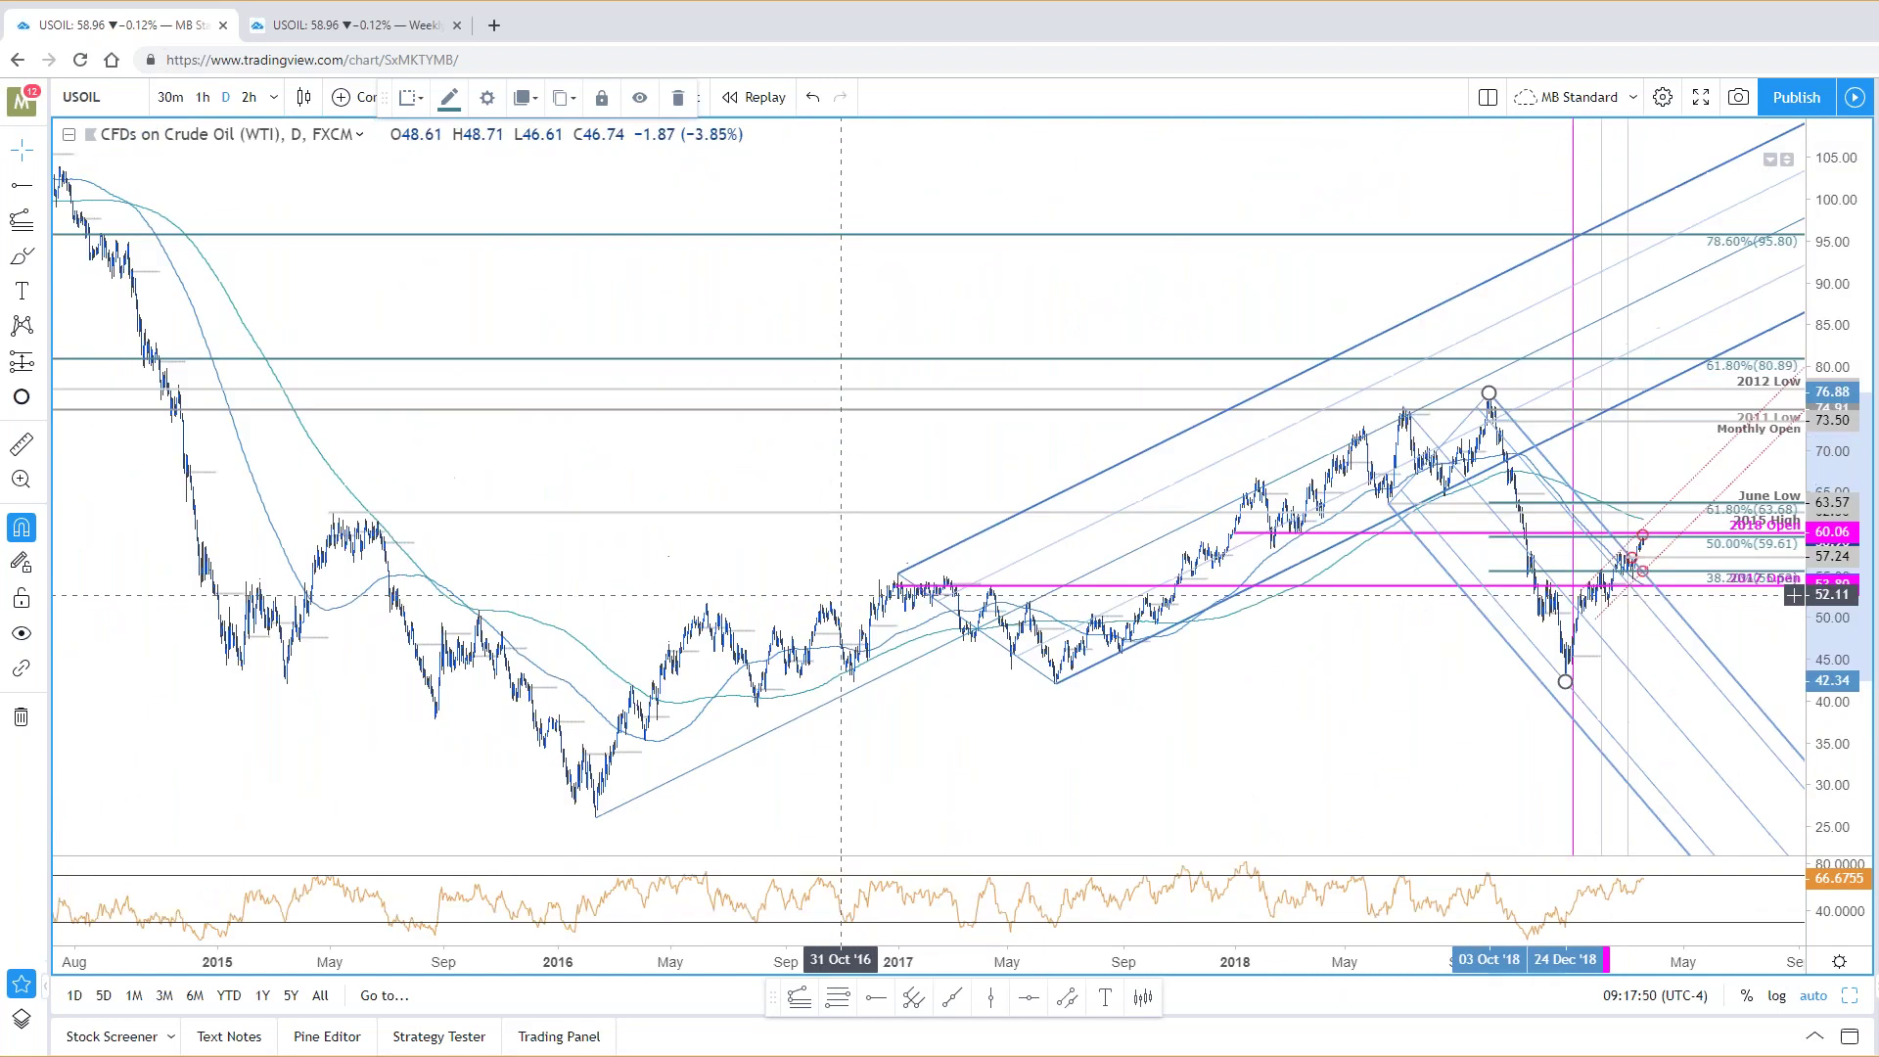
{"action": "scroll", "coordinate": [1265, 511], "scroll_direction": "up", "scroll_amount": 2}
{"action": "scroll", "coordinate": [1265, 510], "scroll_direction": "up", "scroll_amount": 3}
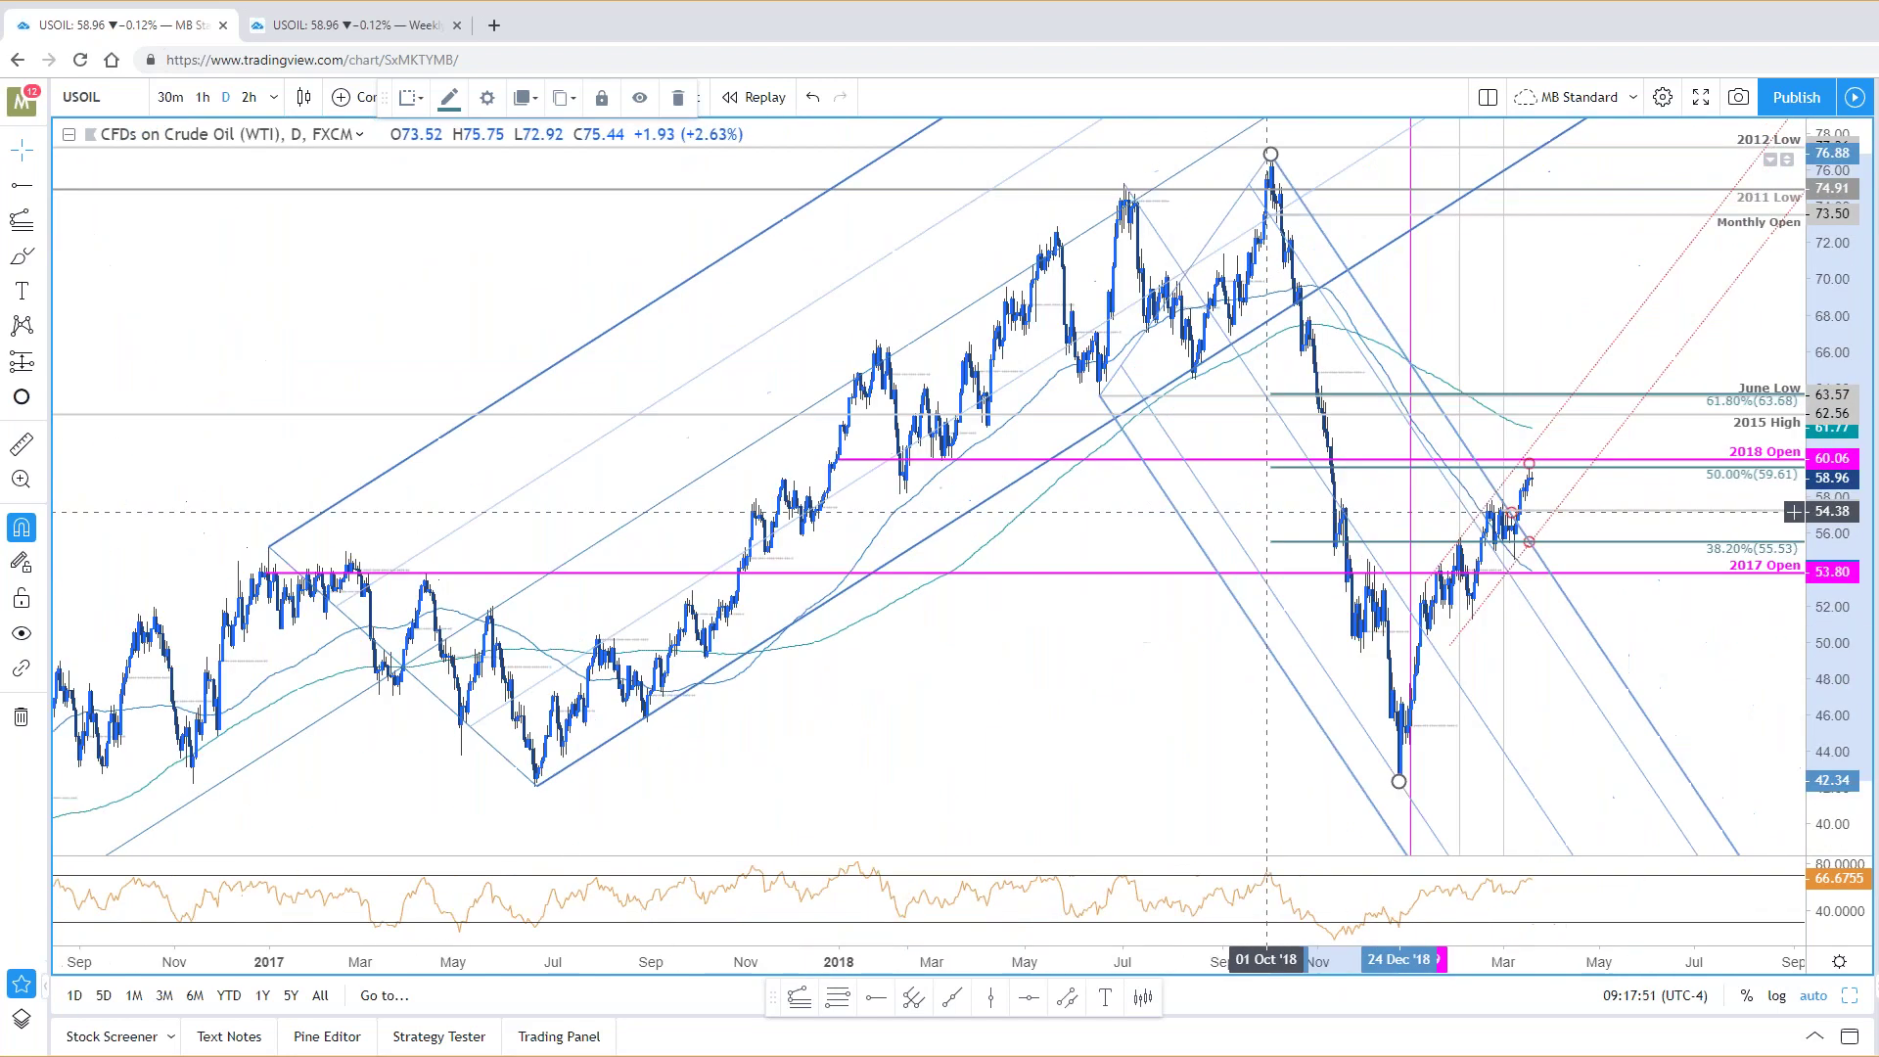
{"action": "scroll", "coordinate": [1463, 773], "scroll_direction": "up", "scroll_amount": 2}
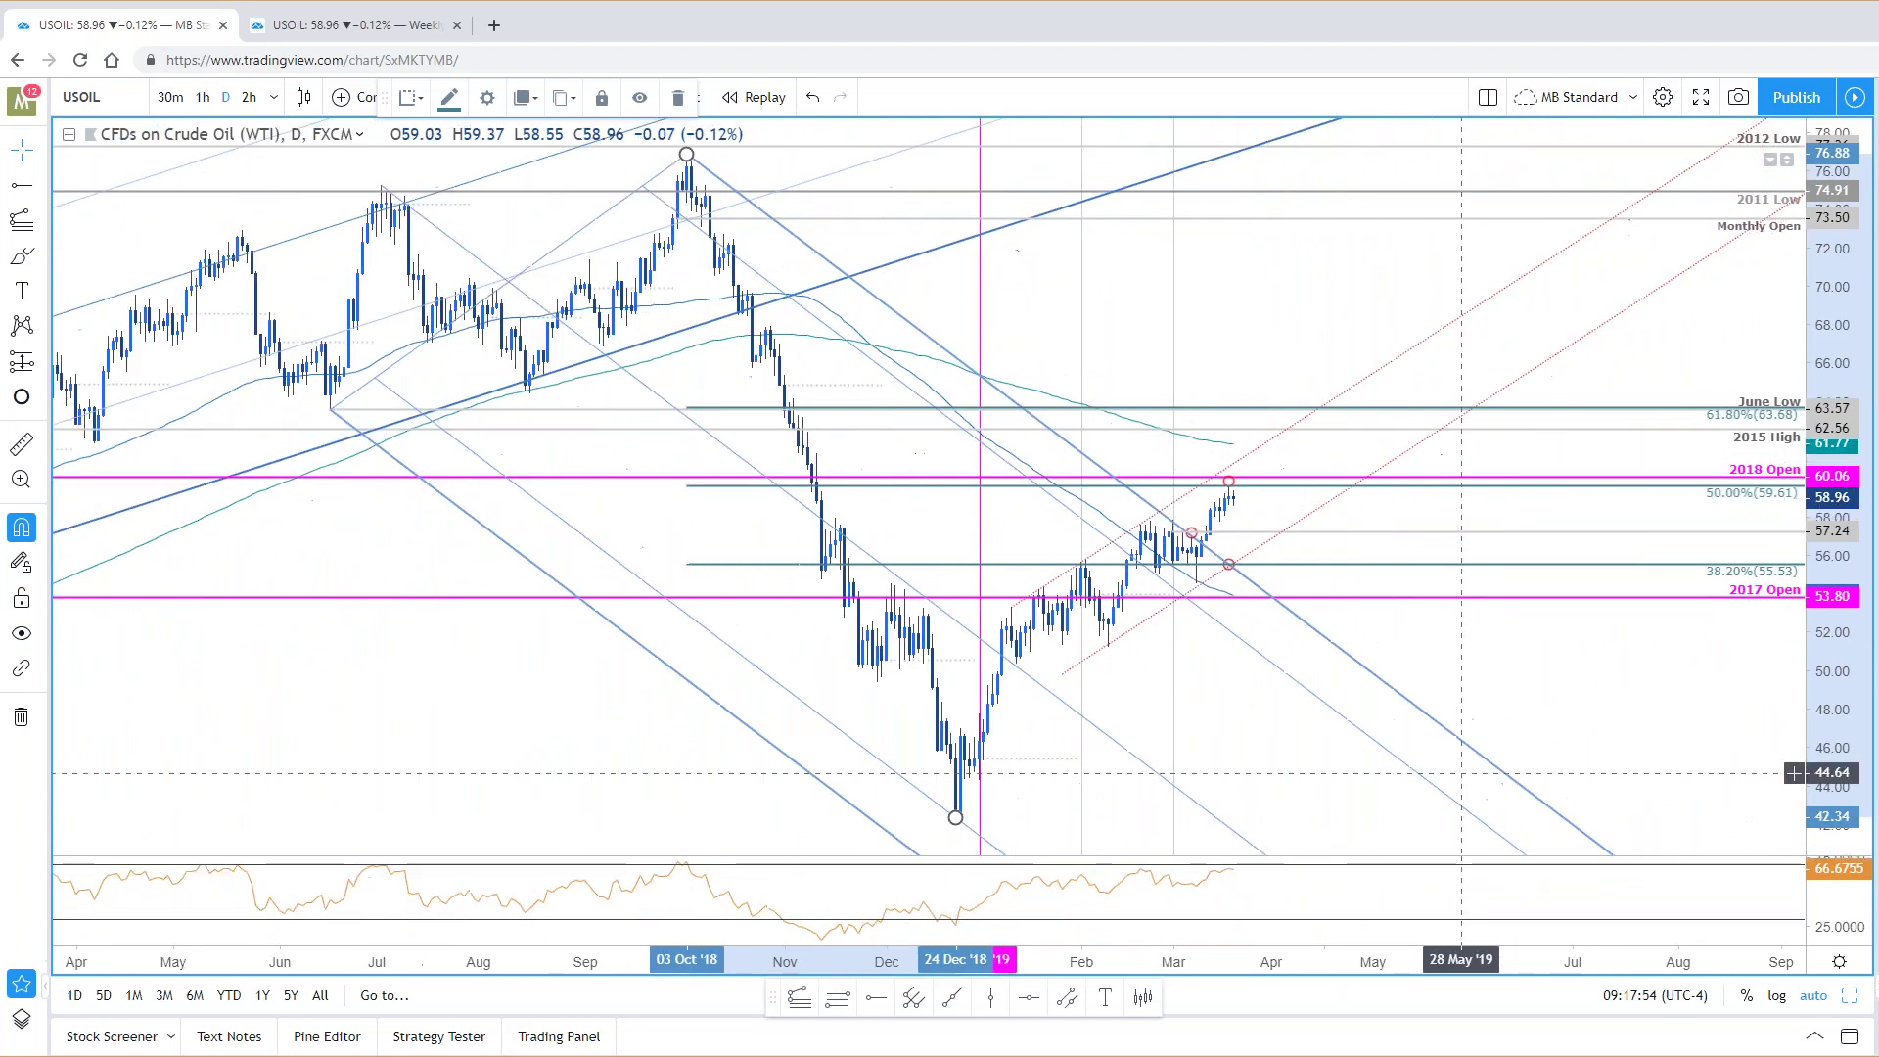
{"action": "left_click", "coordinate": [1849, 995]}
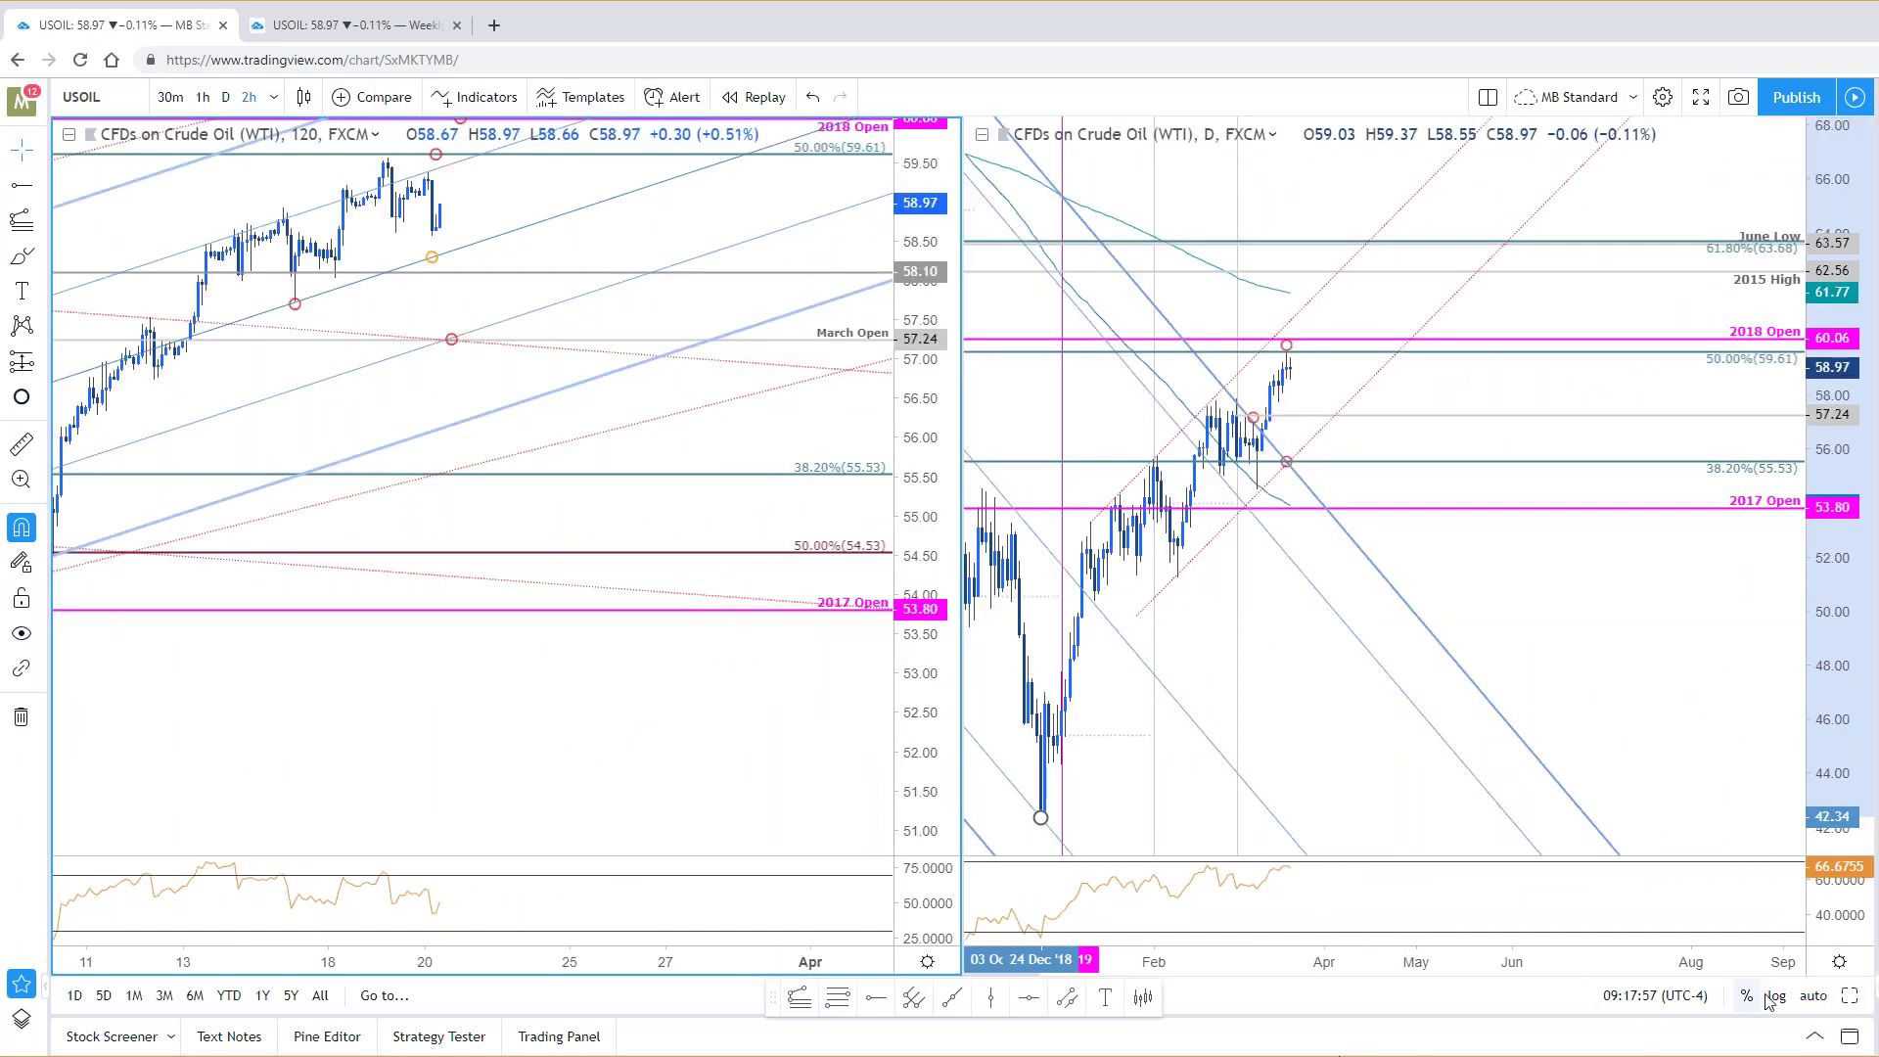
{"action": "left_click", "coordinate": [1849, 995]}
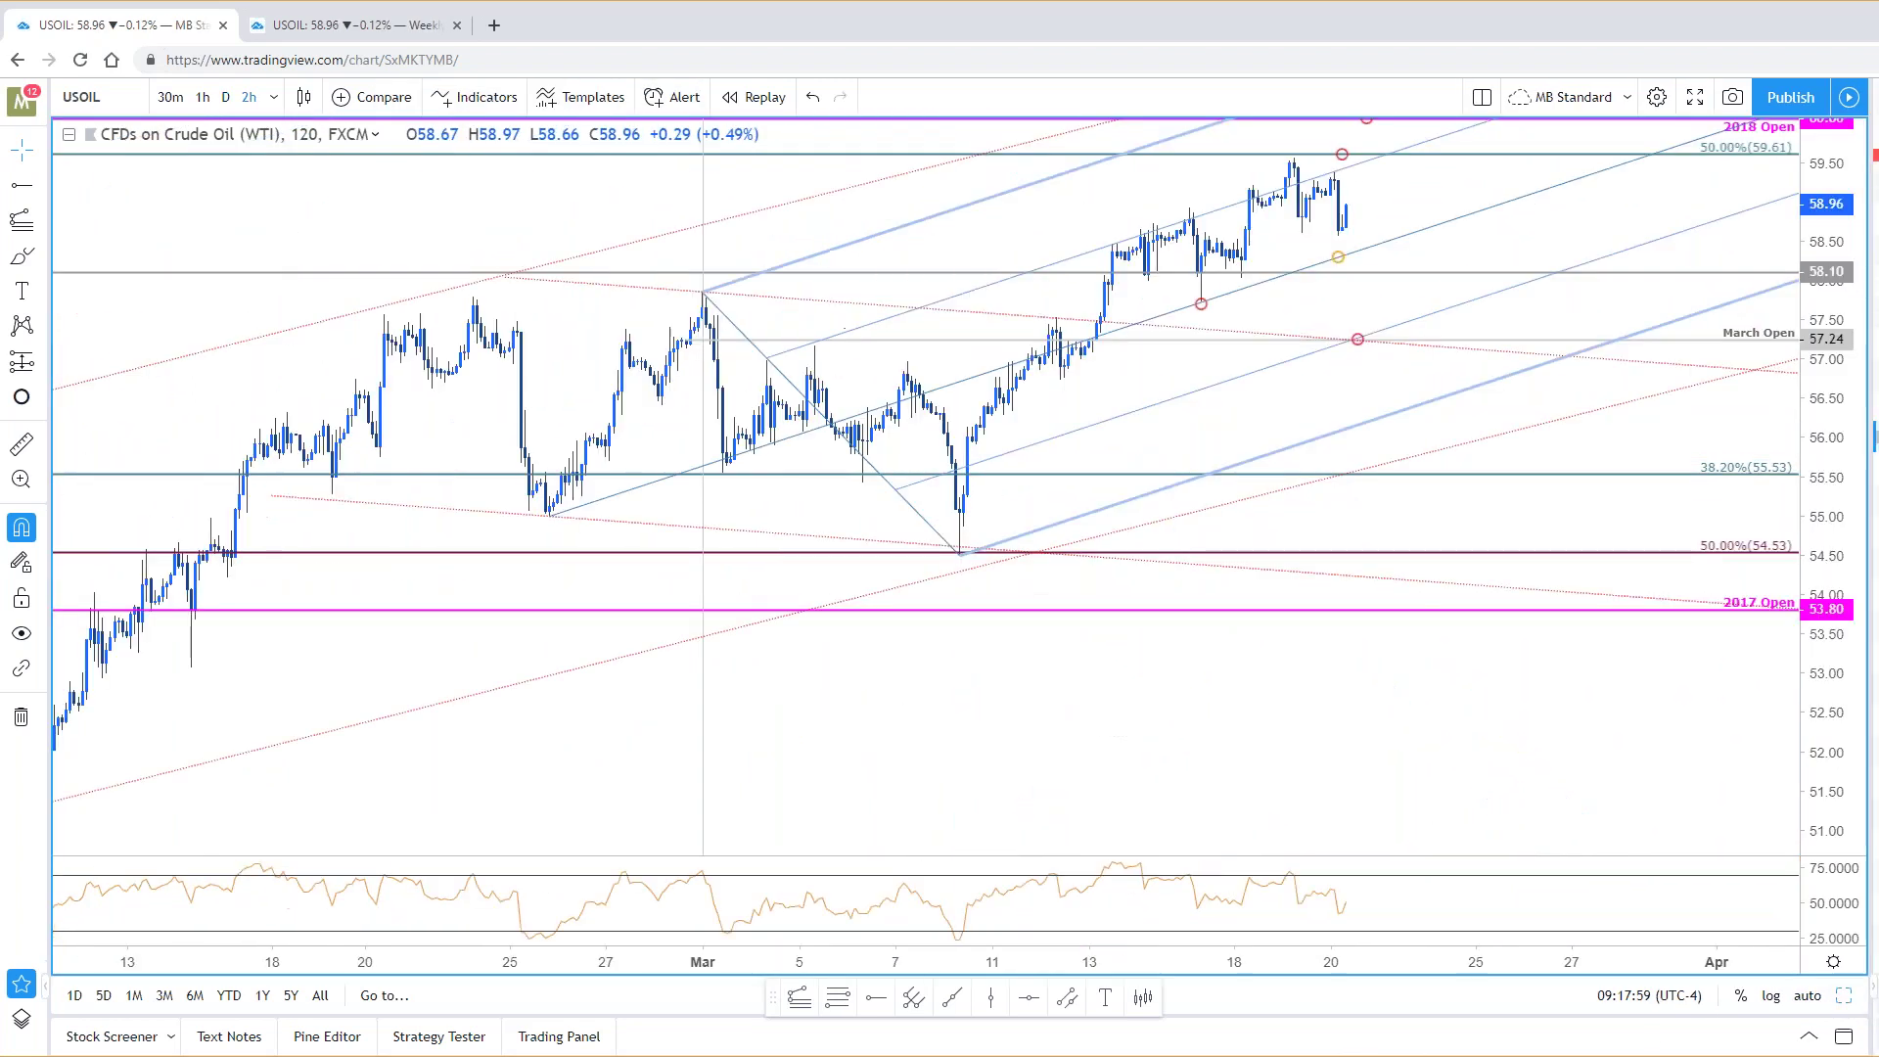
{"action": "key", "text": "alt+Tab"}
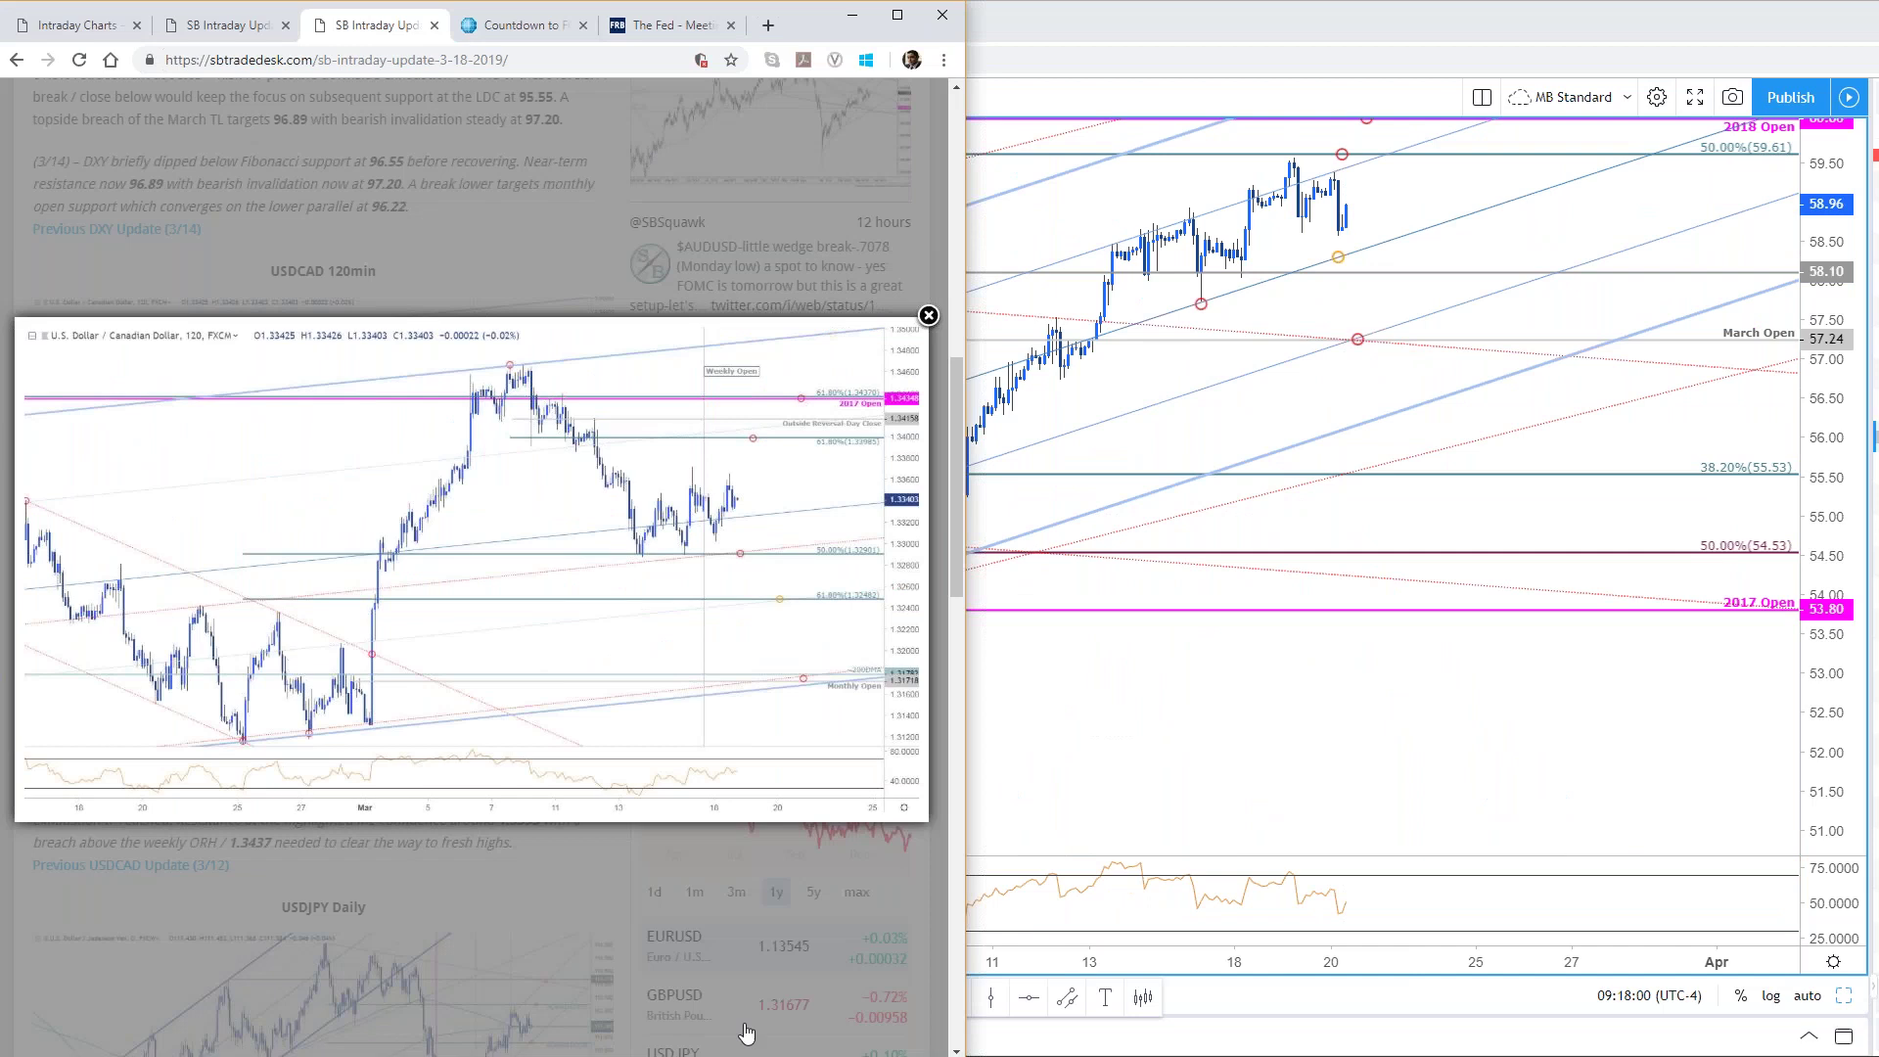
{"action": "left_click", "coordinate": [235, 26]}
{"action": "scroll", "coordinate": [336, 700], "scroll_direction": "down", "scroll_amount": 2}
{"action": "left_click", "coordinate": [470, 507]}
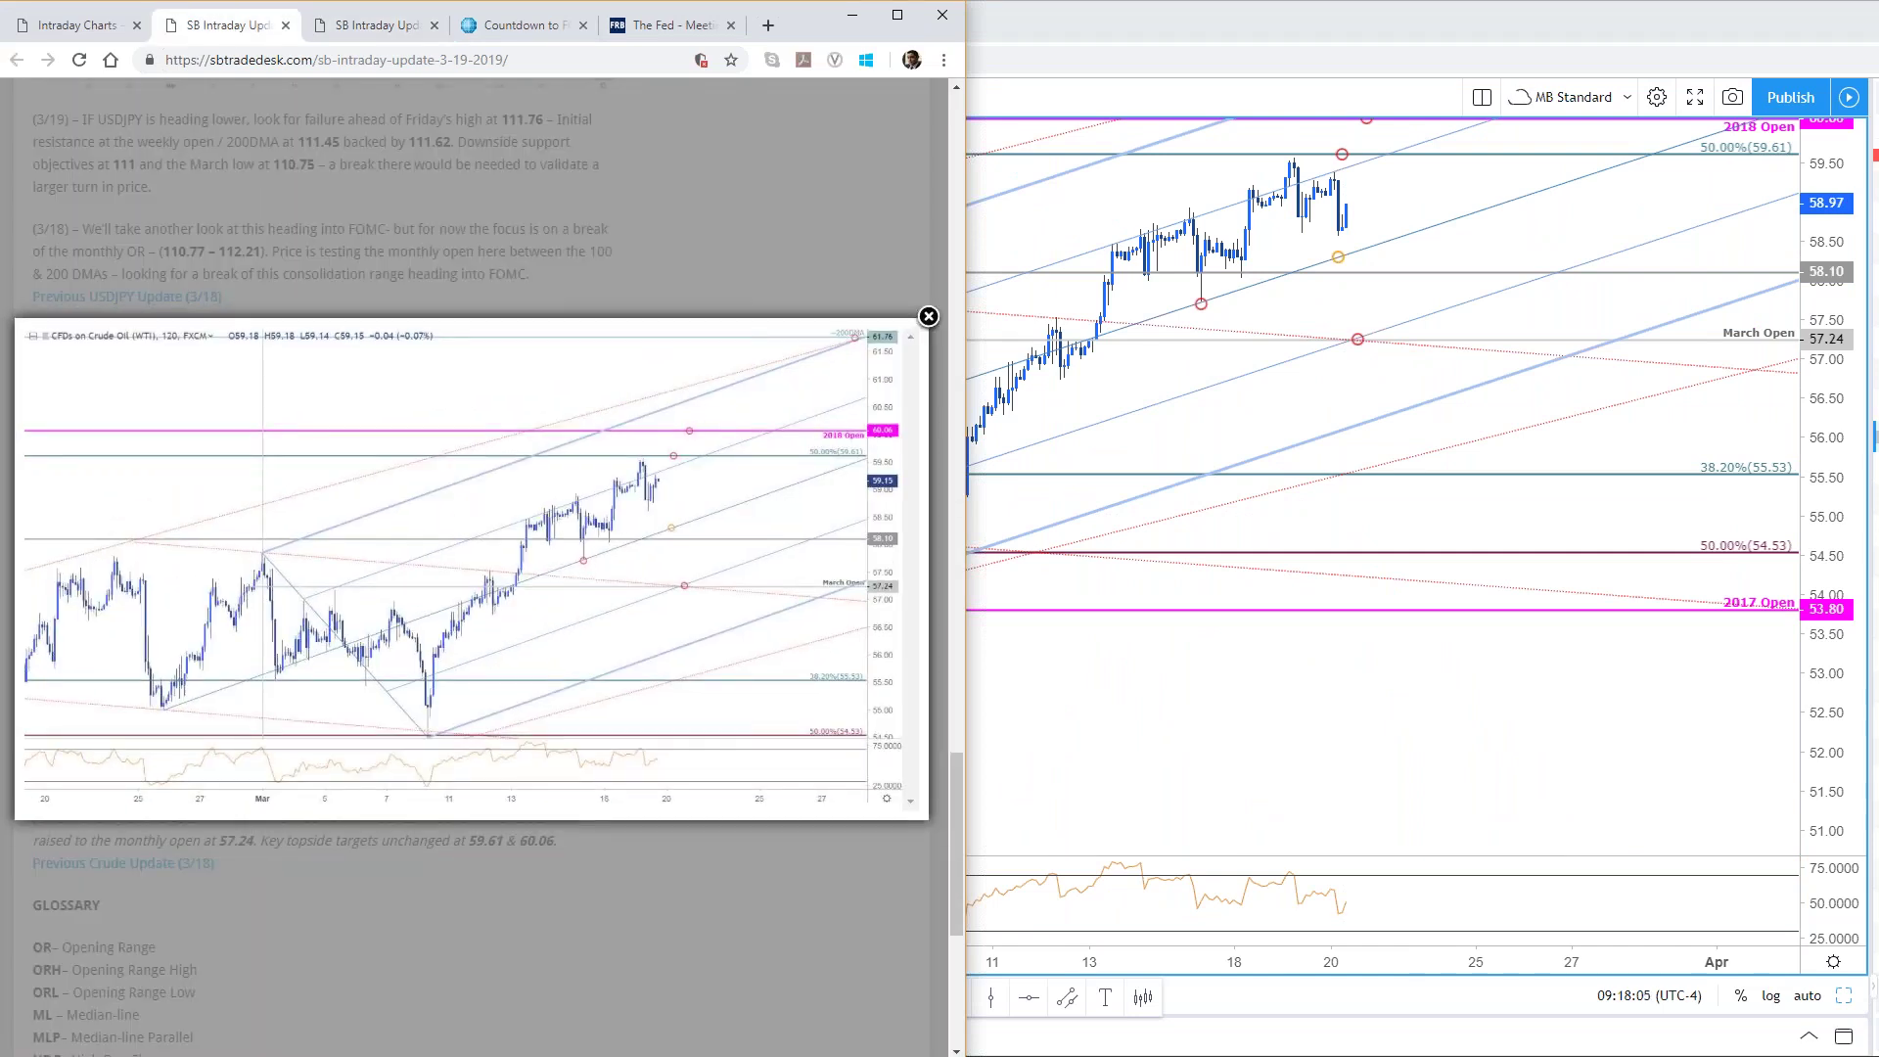
{"action": "left_click", "coordinate": [595, 901]}
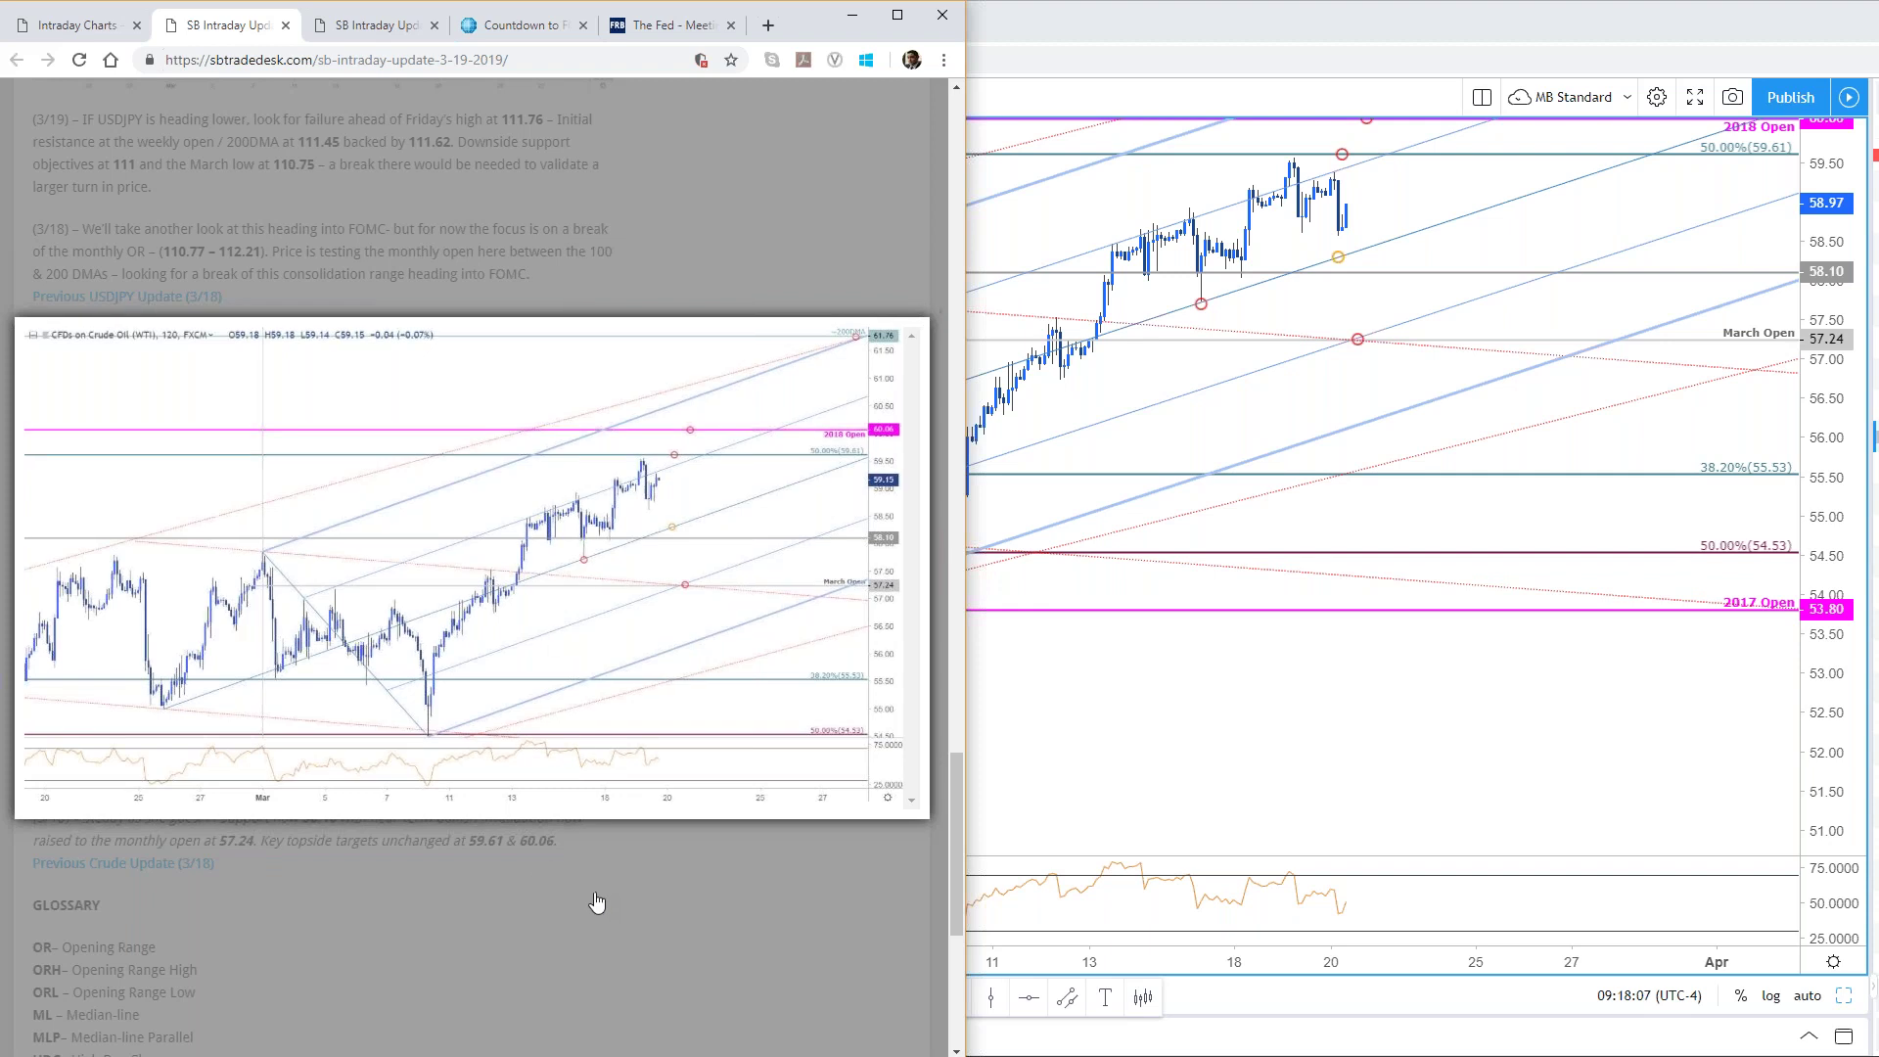
{"action": "left_click_drag", "start_coordinate": [504, 708], "coordinate": [357, 719]}
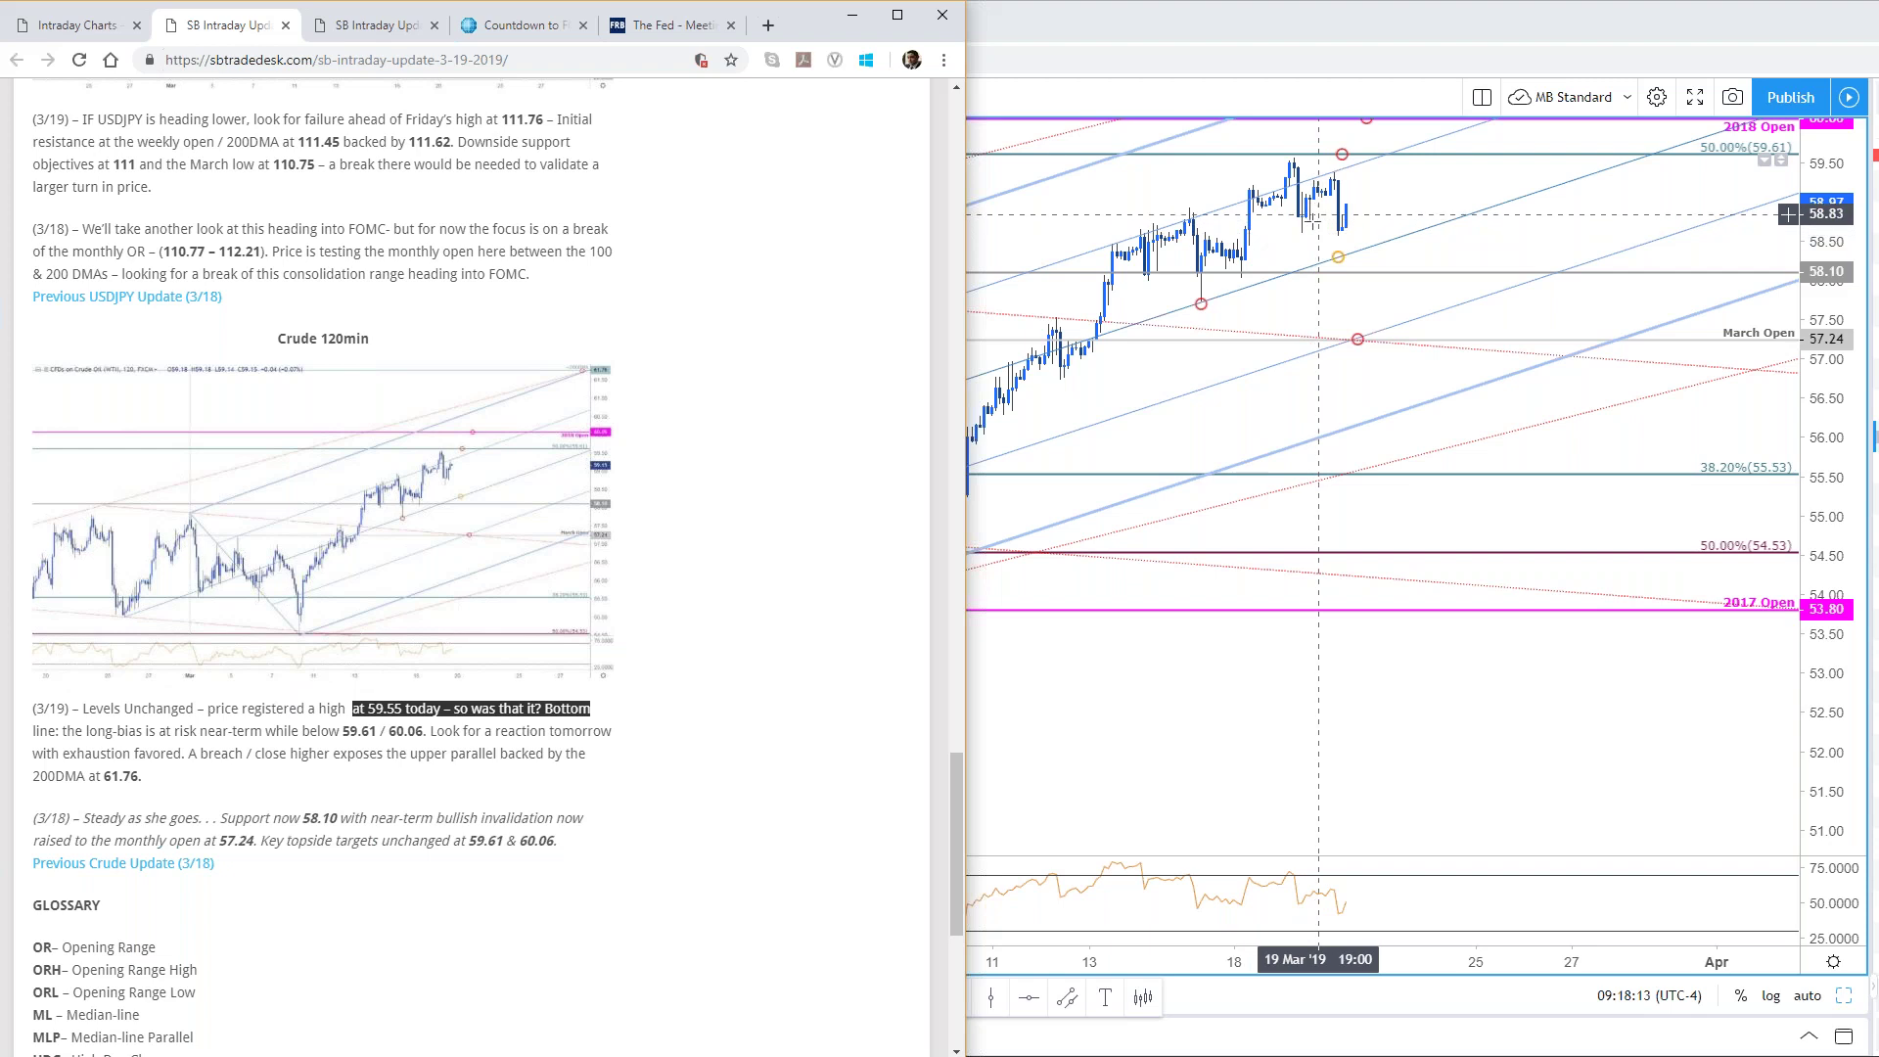
{"action": "left_click", "coordinate": [309, 568]}
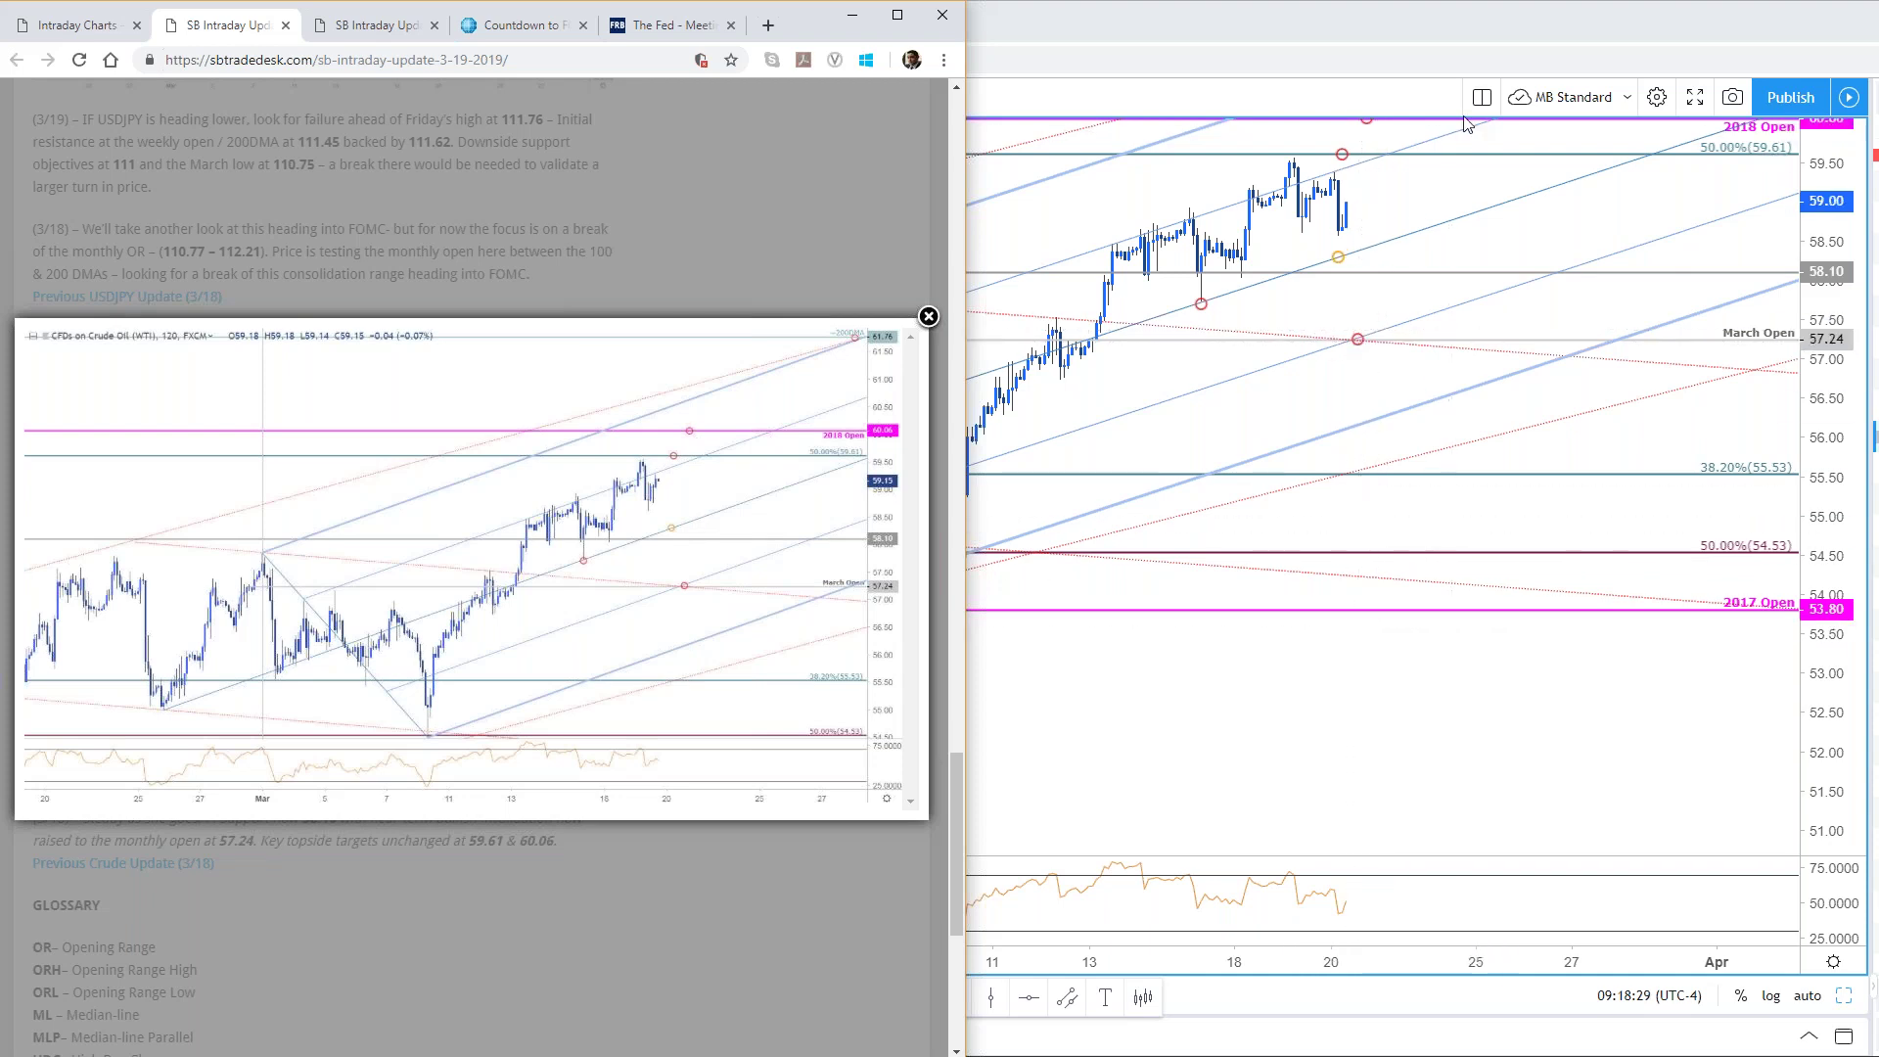
{"action": "left_click", "coordinate": [1846, 337]}
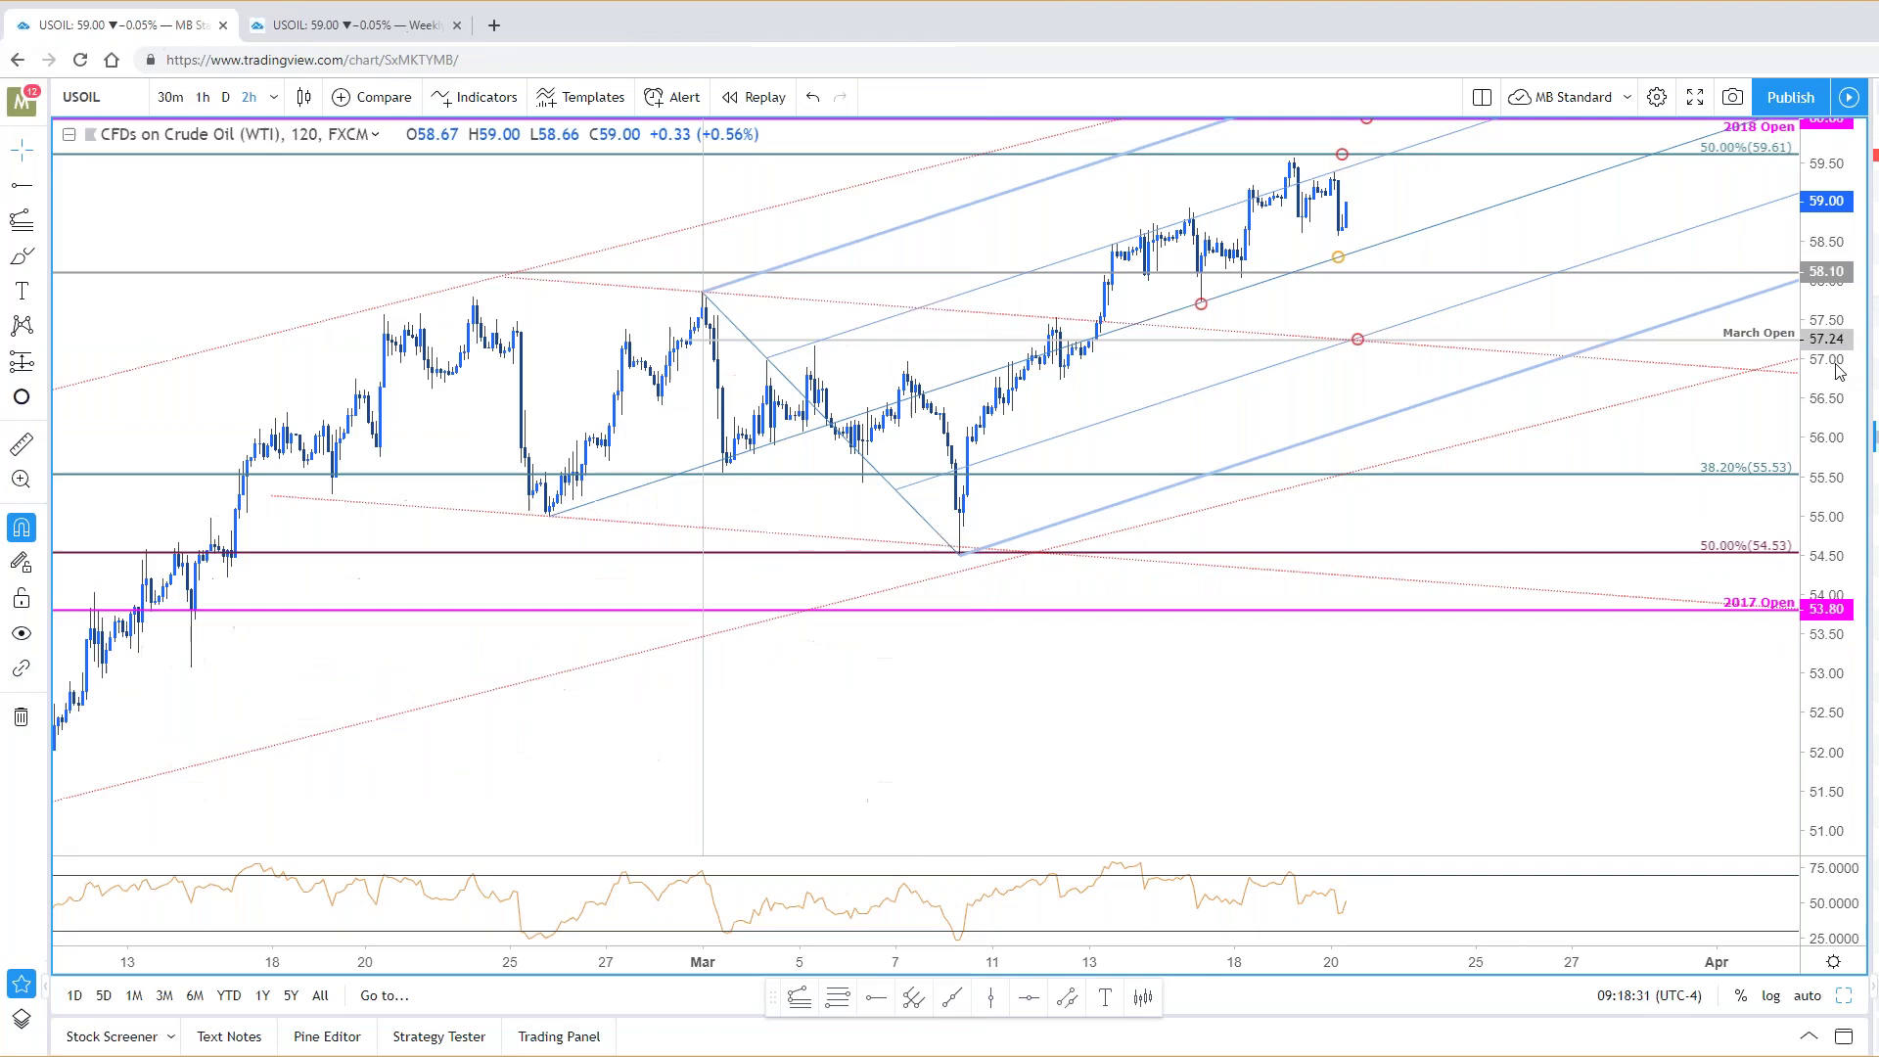
{"action": "left_click_drag", "start_coordinate": [1326, 282], "coordinate": [1245, 383]}
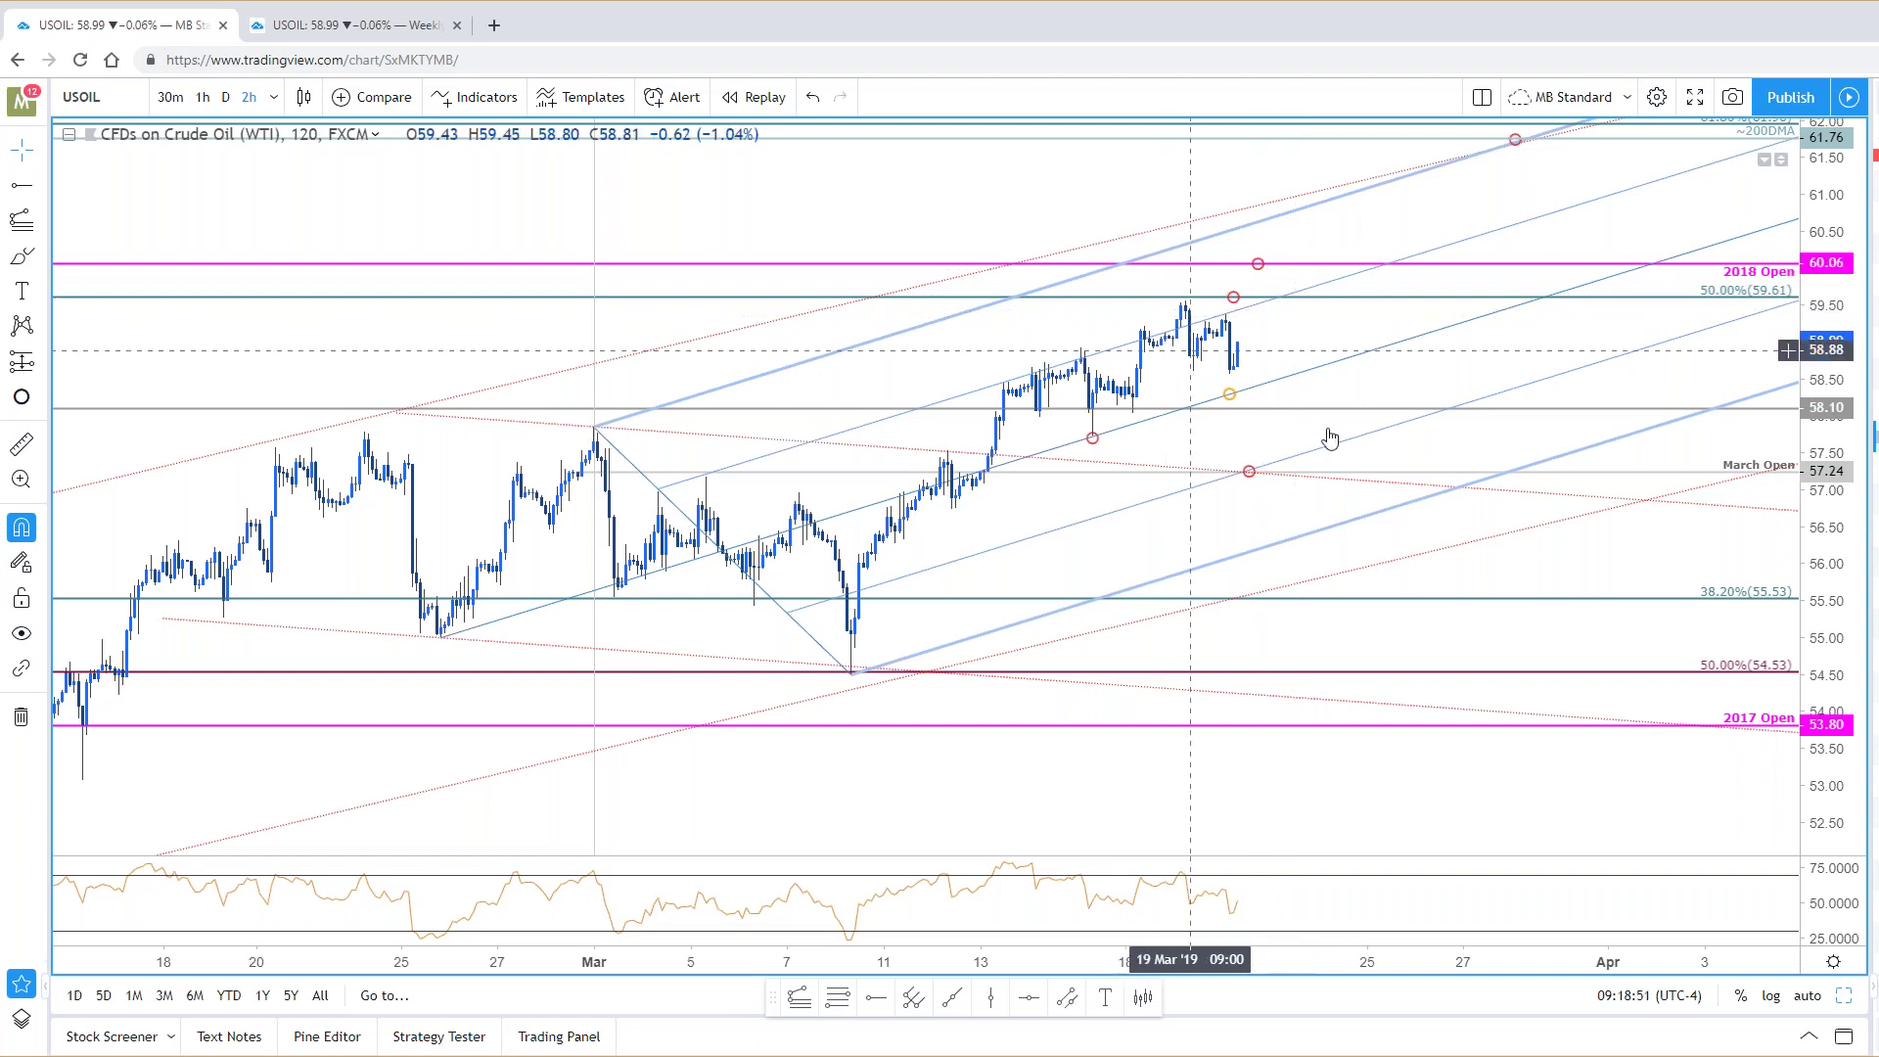
{"action": "scroll", "coordinate": [1271, 508], "scroll_direction": "down", "scroll_amount": 1}
{"action": "scroll", "coordinate": [1754, 321], "scroll_direction": "down", "scroll_amount": 3}
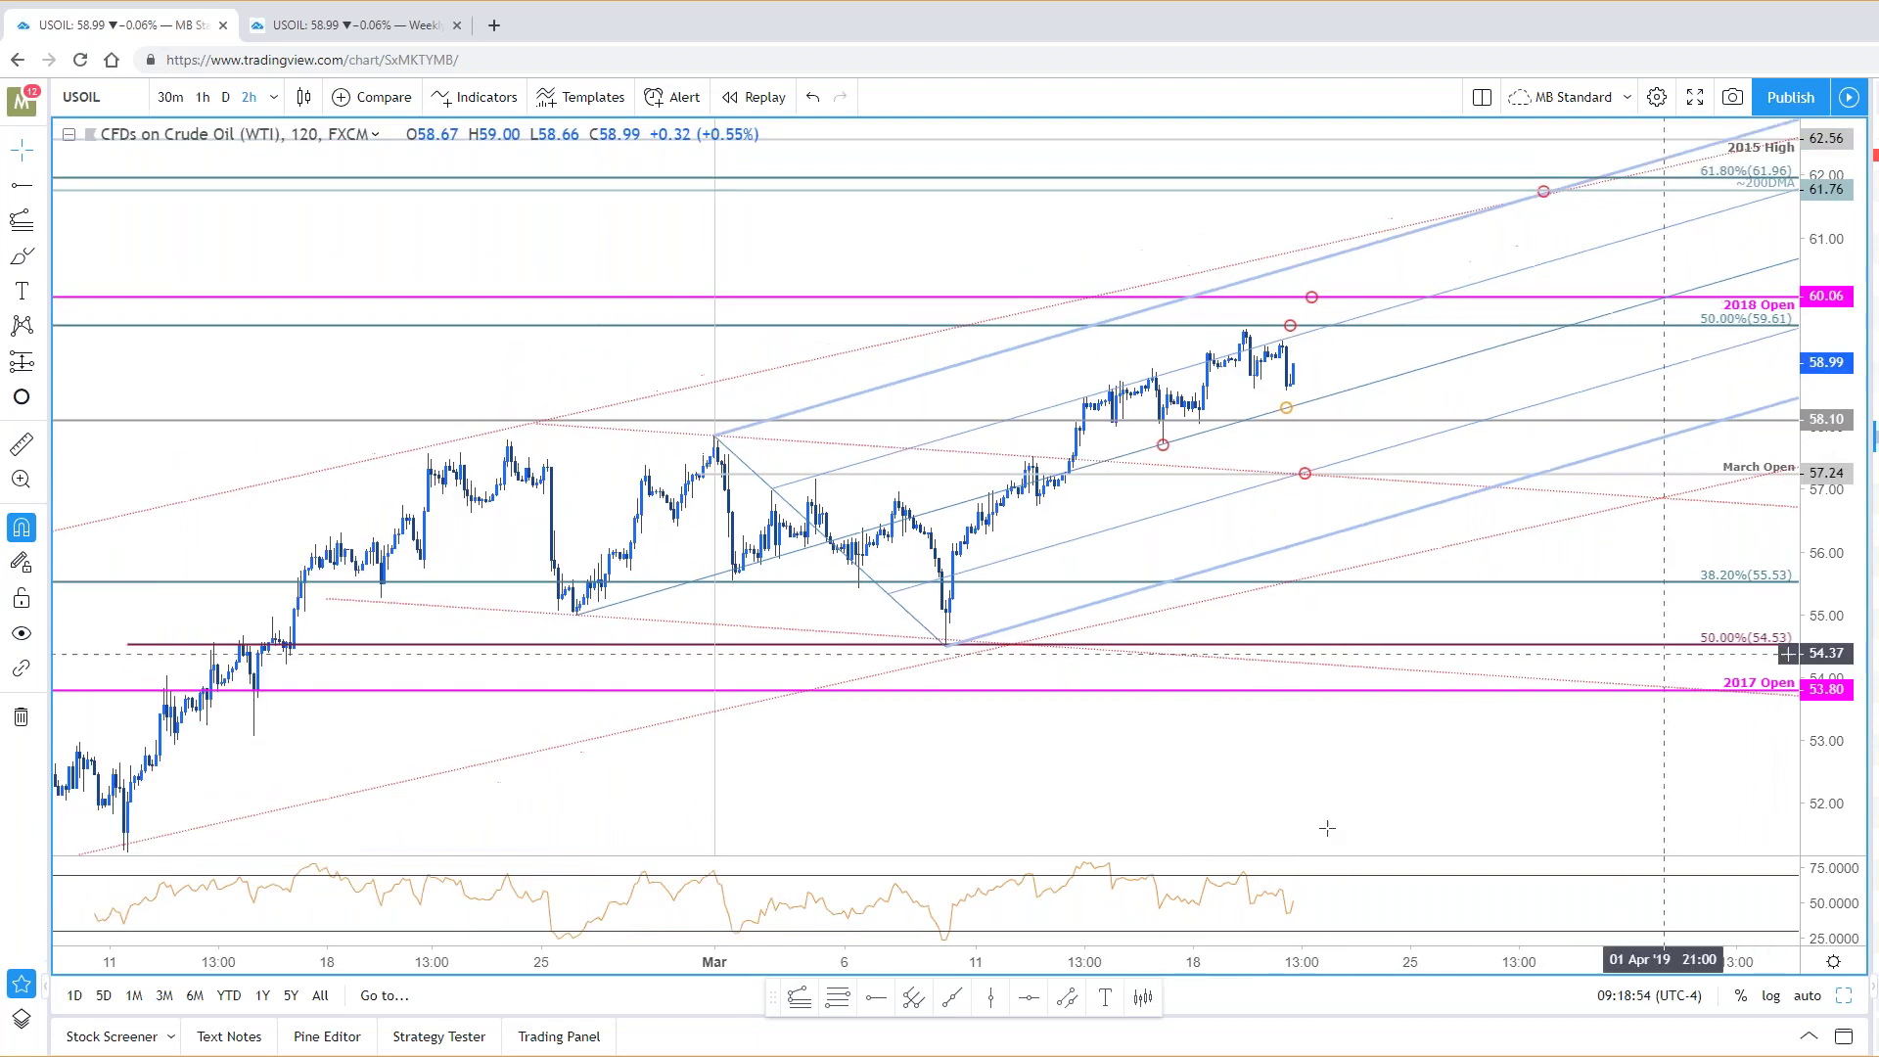
{"action": "left_click_drag", "start_coordinate": [1236, 811], "coordinate": [1443, 707]}
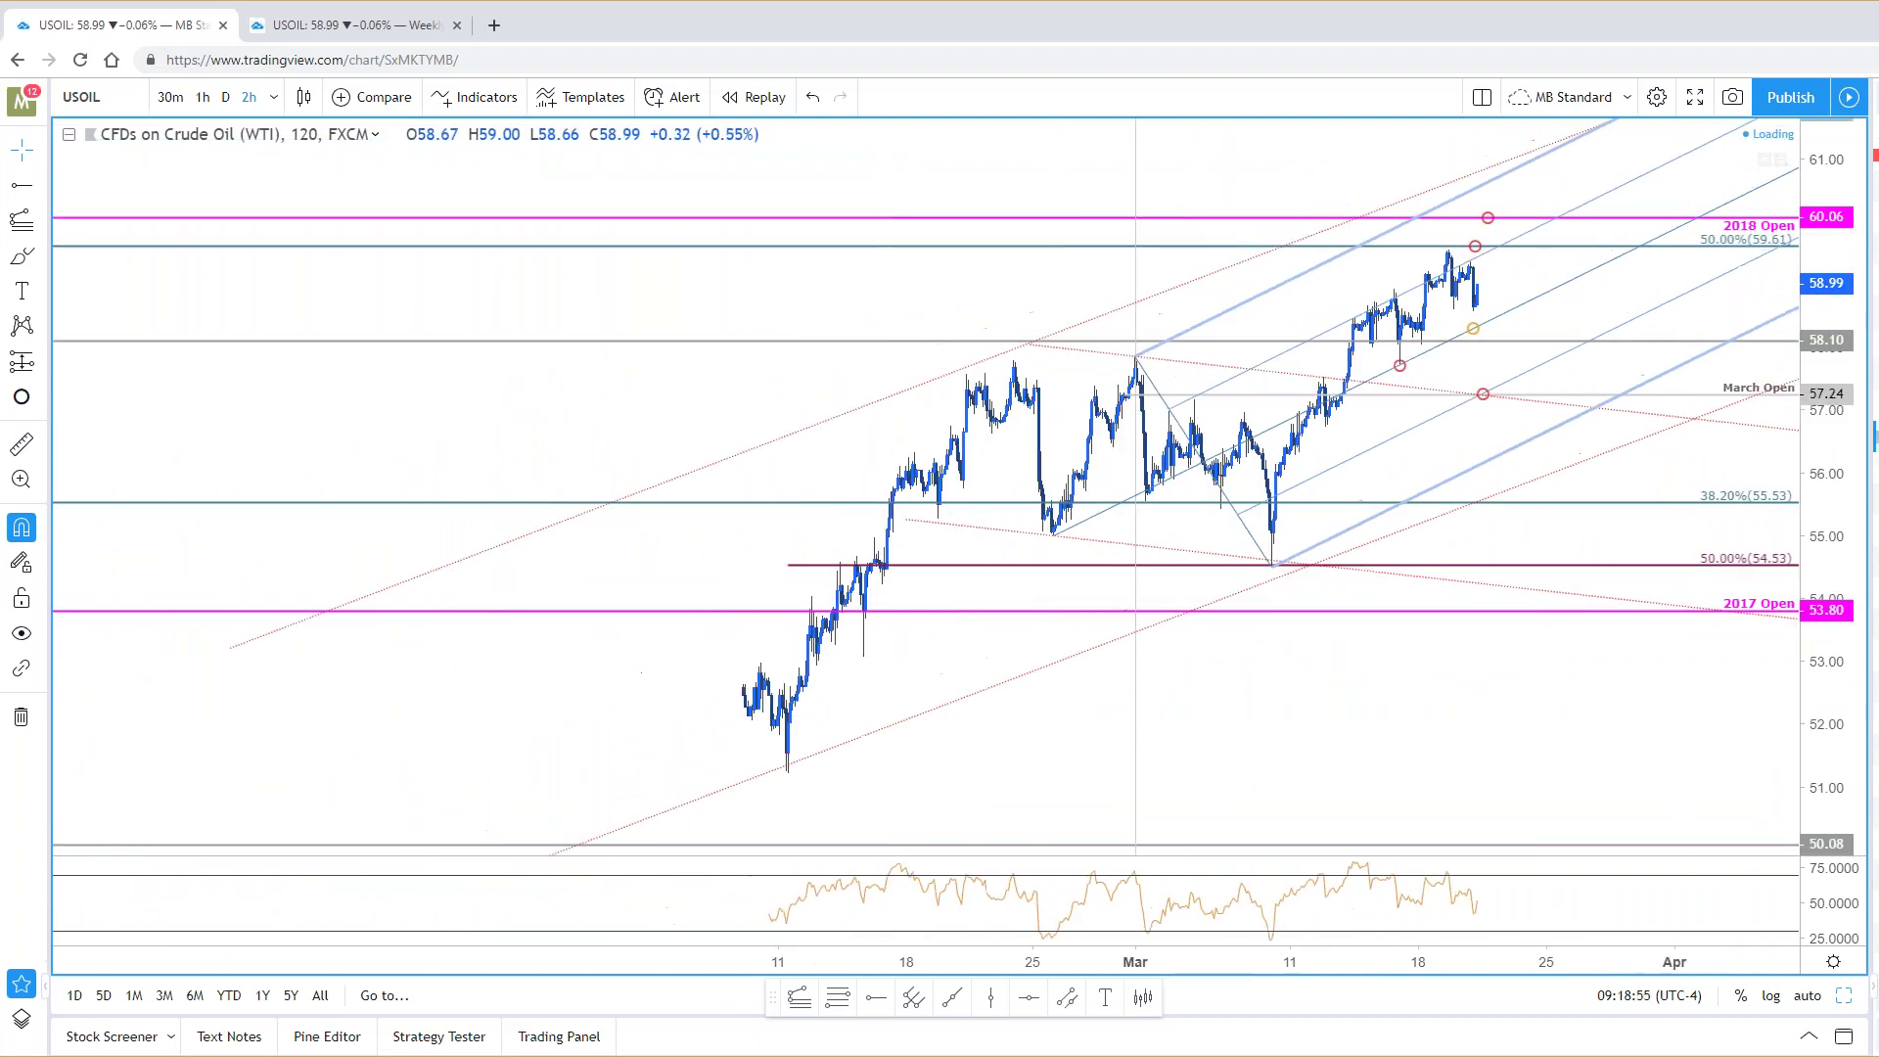
{"action": "left_click_drag", "start_coordinate": [1849, 531], "coordinate": [1845, 626]}
{"action": "left_click_drag", "start_coordinate": [1224, 641], "coordinate": [1240, 558]}
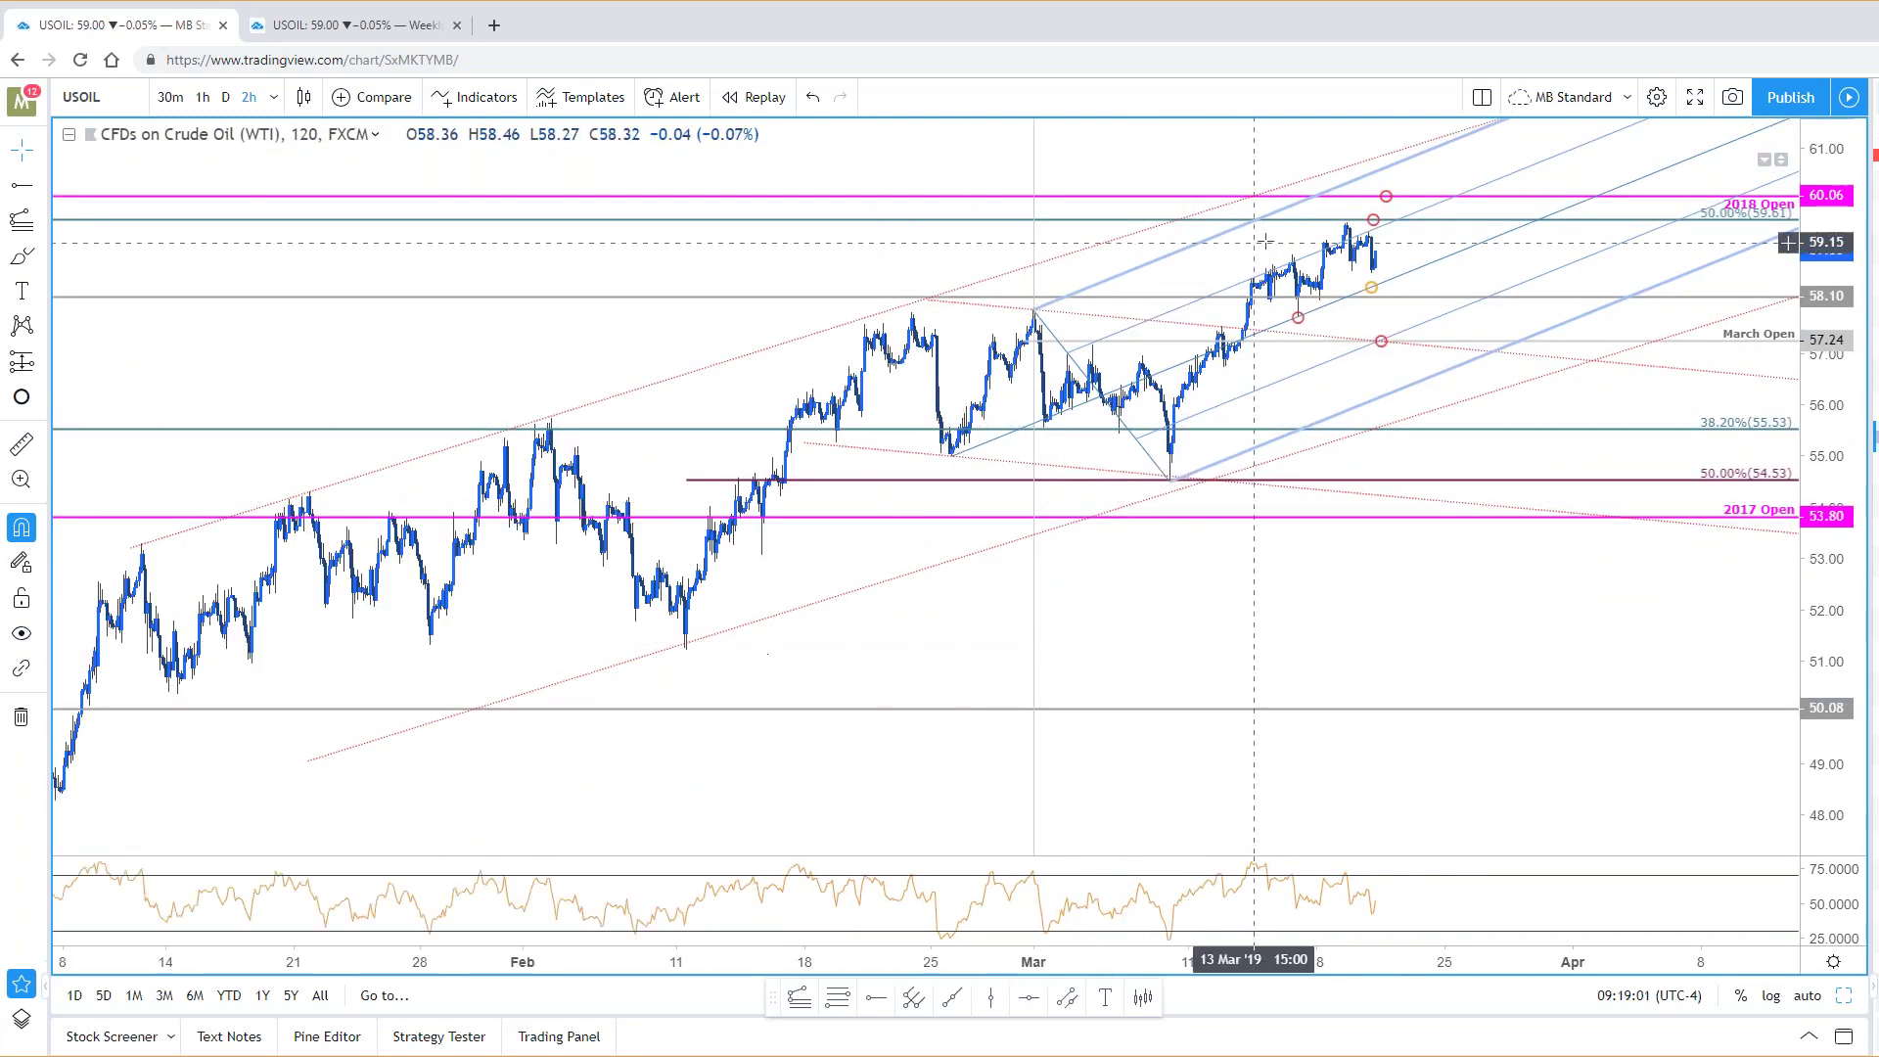
{"action": "left_click", "coordinate": [1843, 995]}
{"action": "scroll", "coordinate": [1280, 508], "scroll_direction": "down", "scroll_amount": 5}
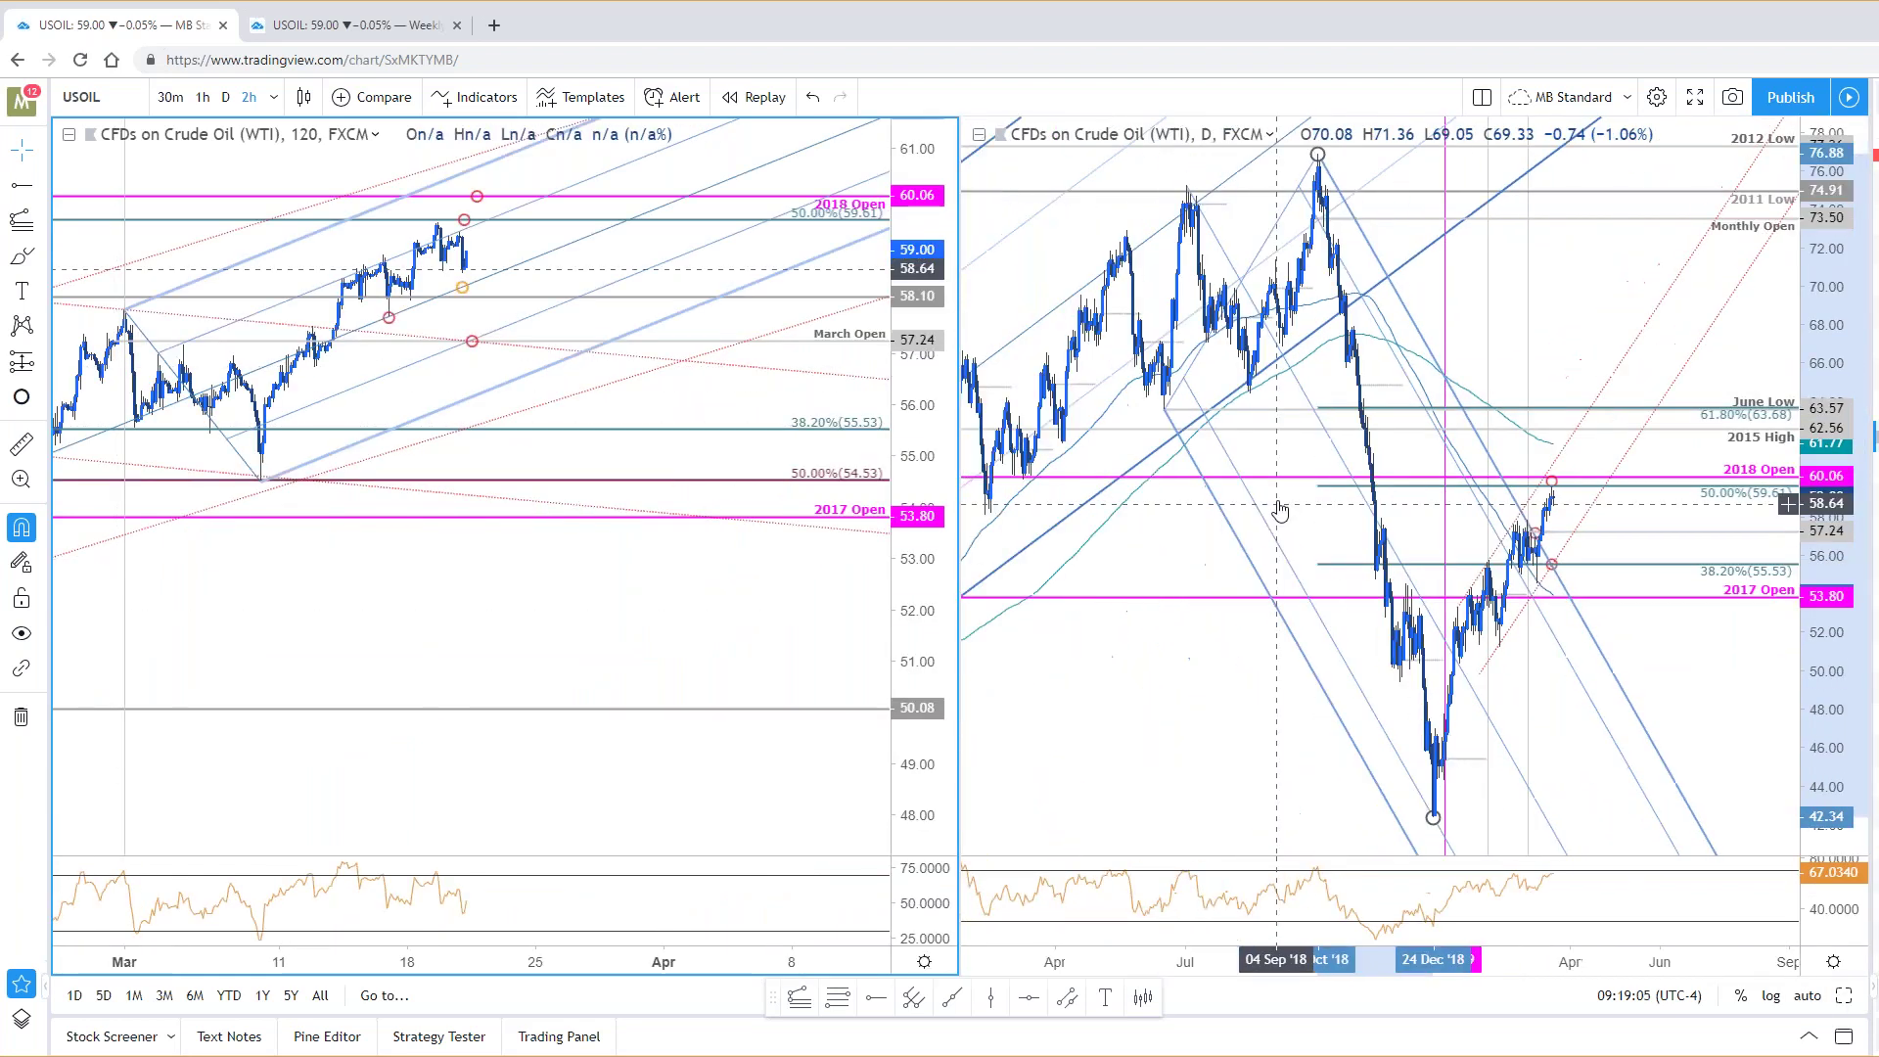
{"action": "scroll", "coordinate": [1280, 508], "scroll_direction": "down", "scroll_amount": 2}
{"action": "scroll", "coordinate": [1280, 487], "scroll_direction": "up", "scroll_amount": 3}
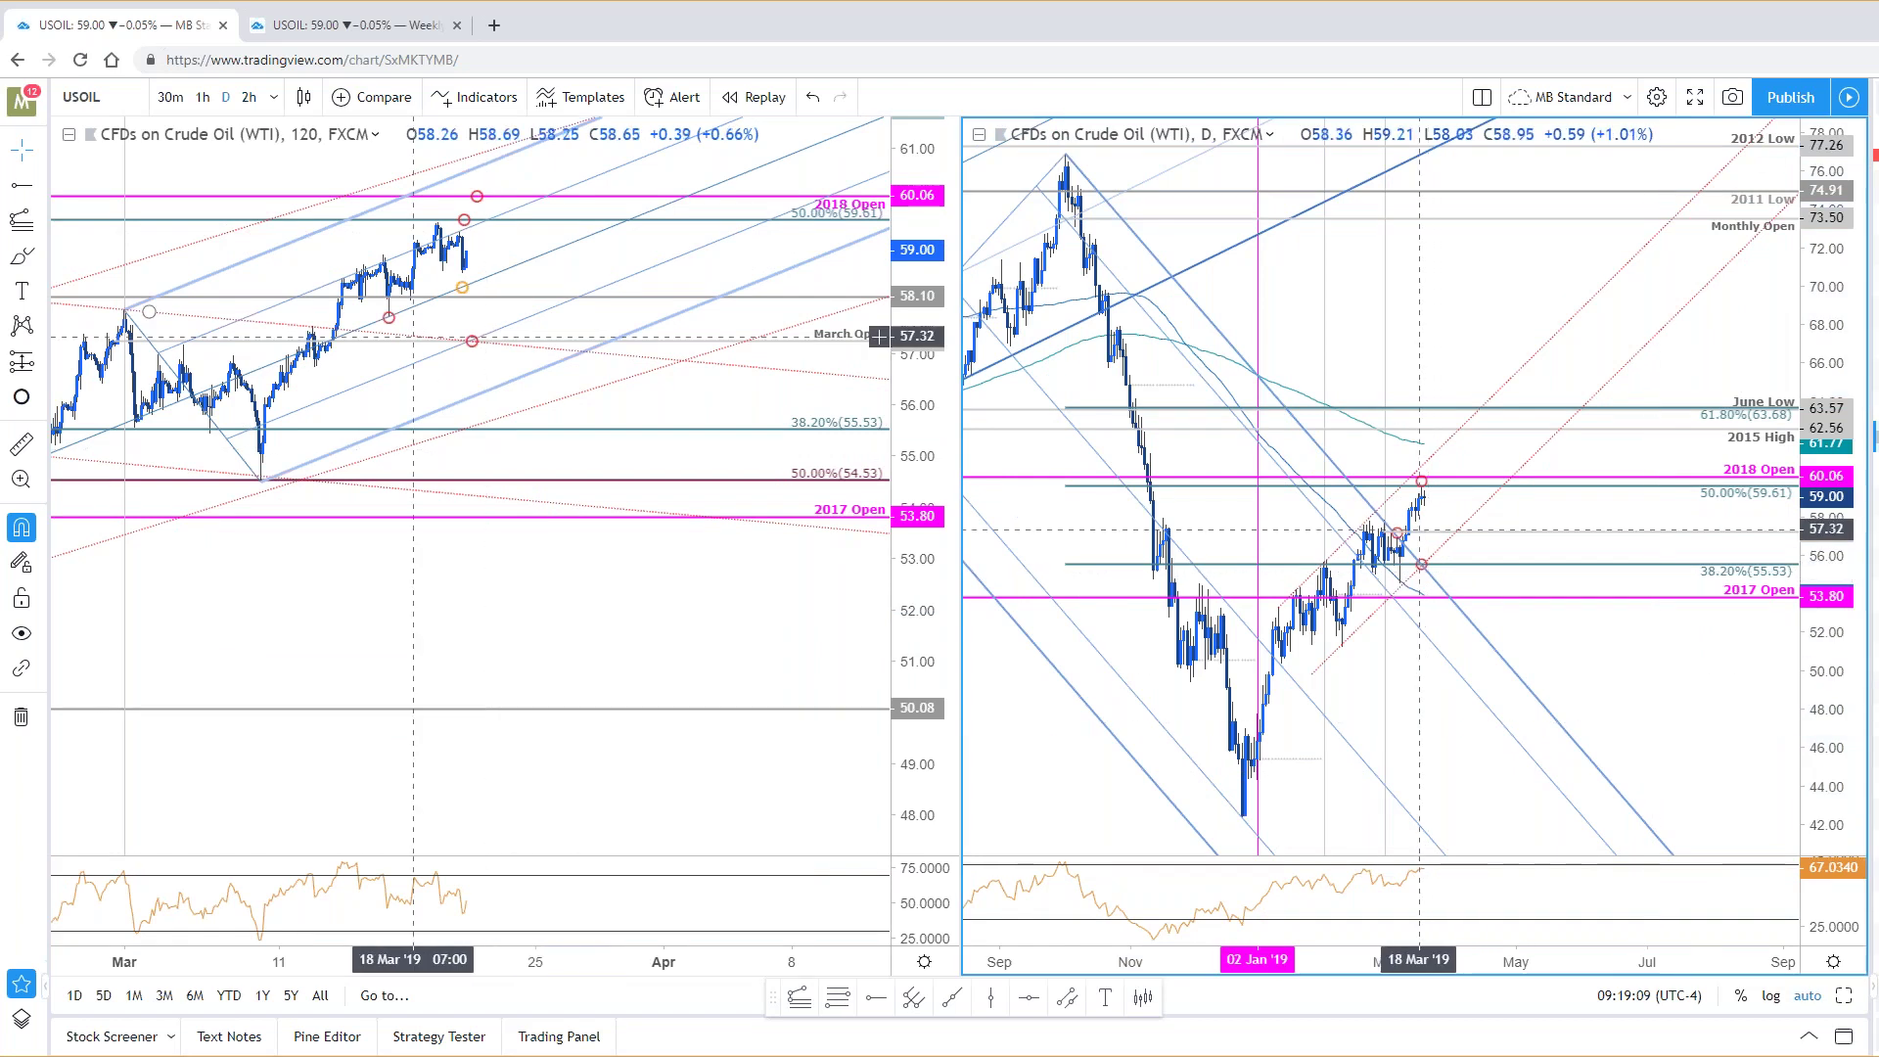
{"action": "left_click_drag", "start_coordinate": [710, 679], "coordinate": [883, 748]}
{"action": "scroll", "coordinate": [884, 748], "scroll_direction": "up", "scroll_amount": 2}
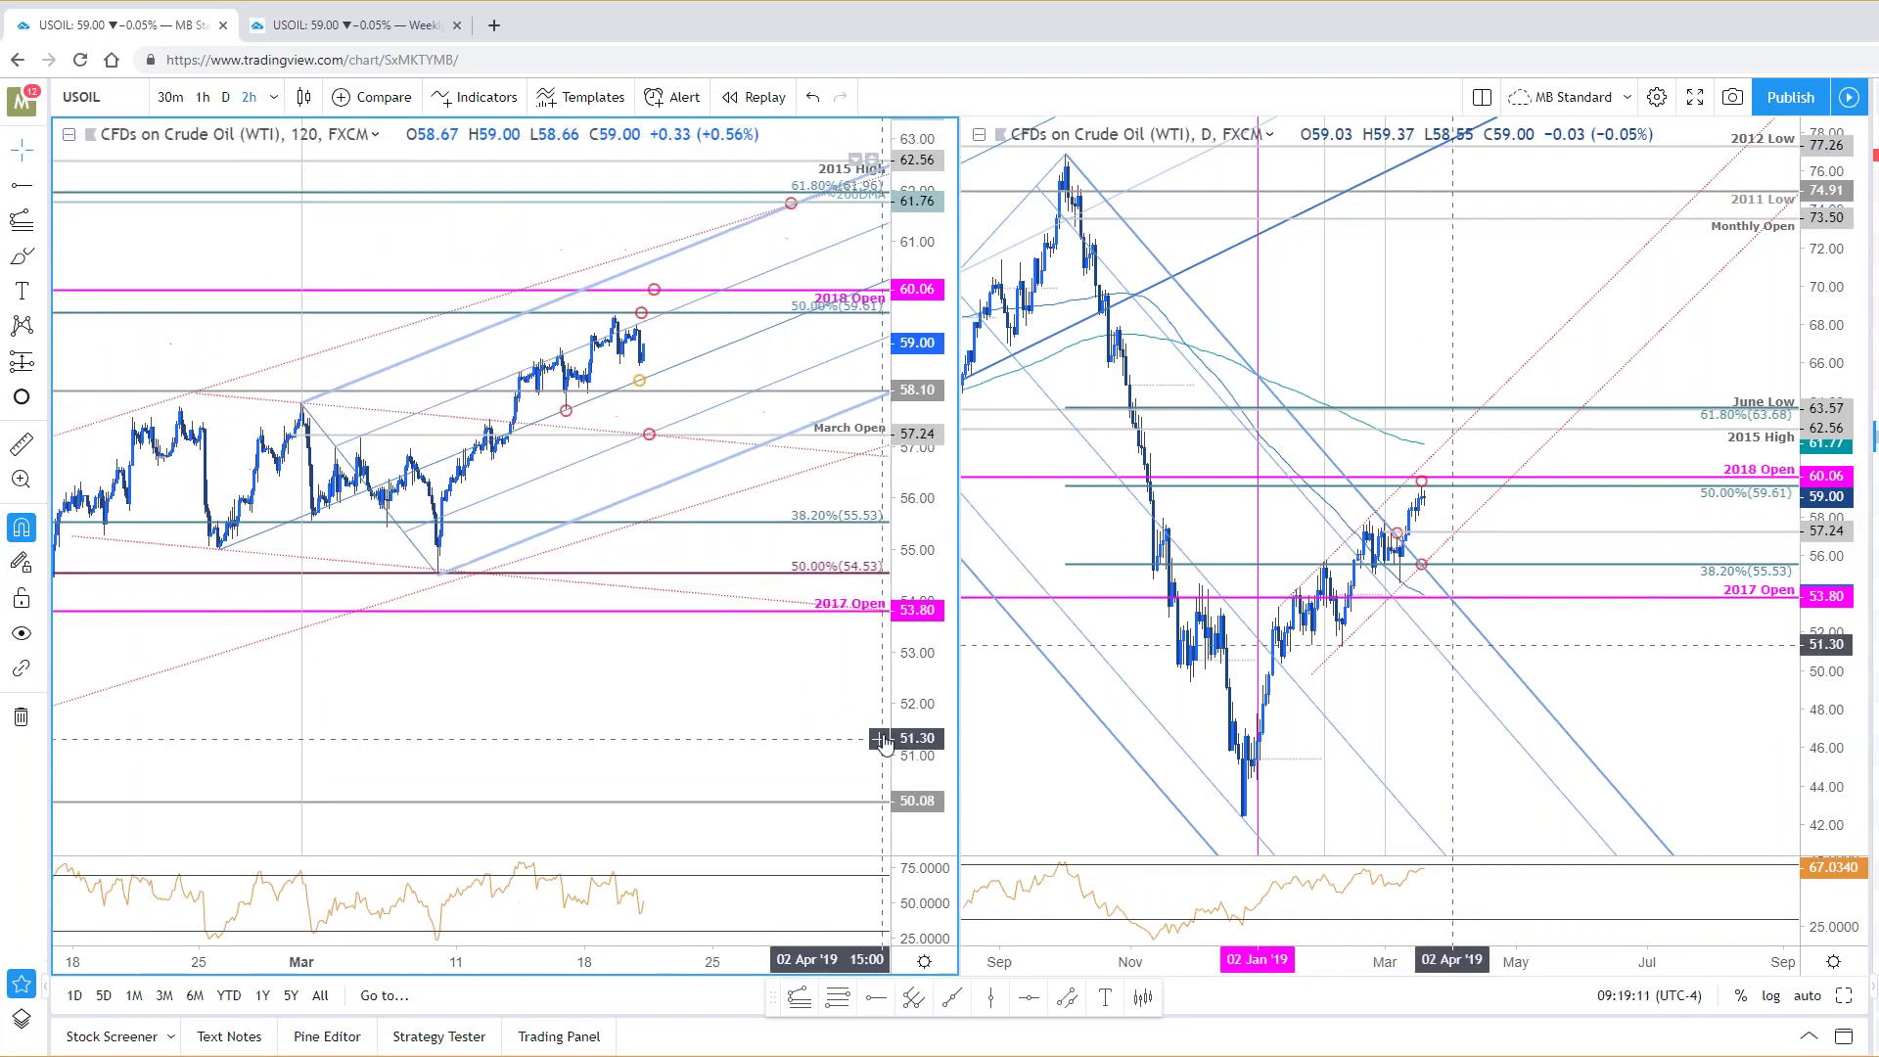
{"action": "scroll", "coordinate": [829, 489], "scroll_direction": "up", "scroll_amount": 2}
{"action": "left_click_drag", "start_coordinate": [703, 460], "coordinate": [835, 659]}
{"action": "scroll", "coordinate": [835, 658], "scroll_direction": "up", "scroll_amount": 3}
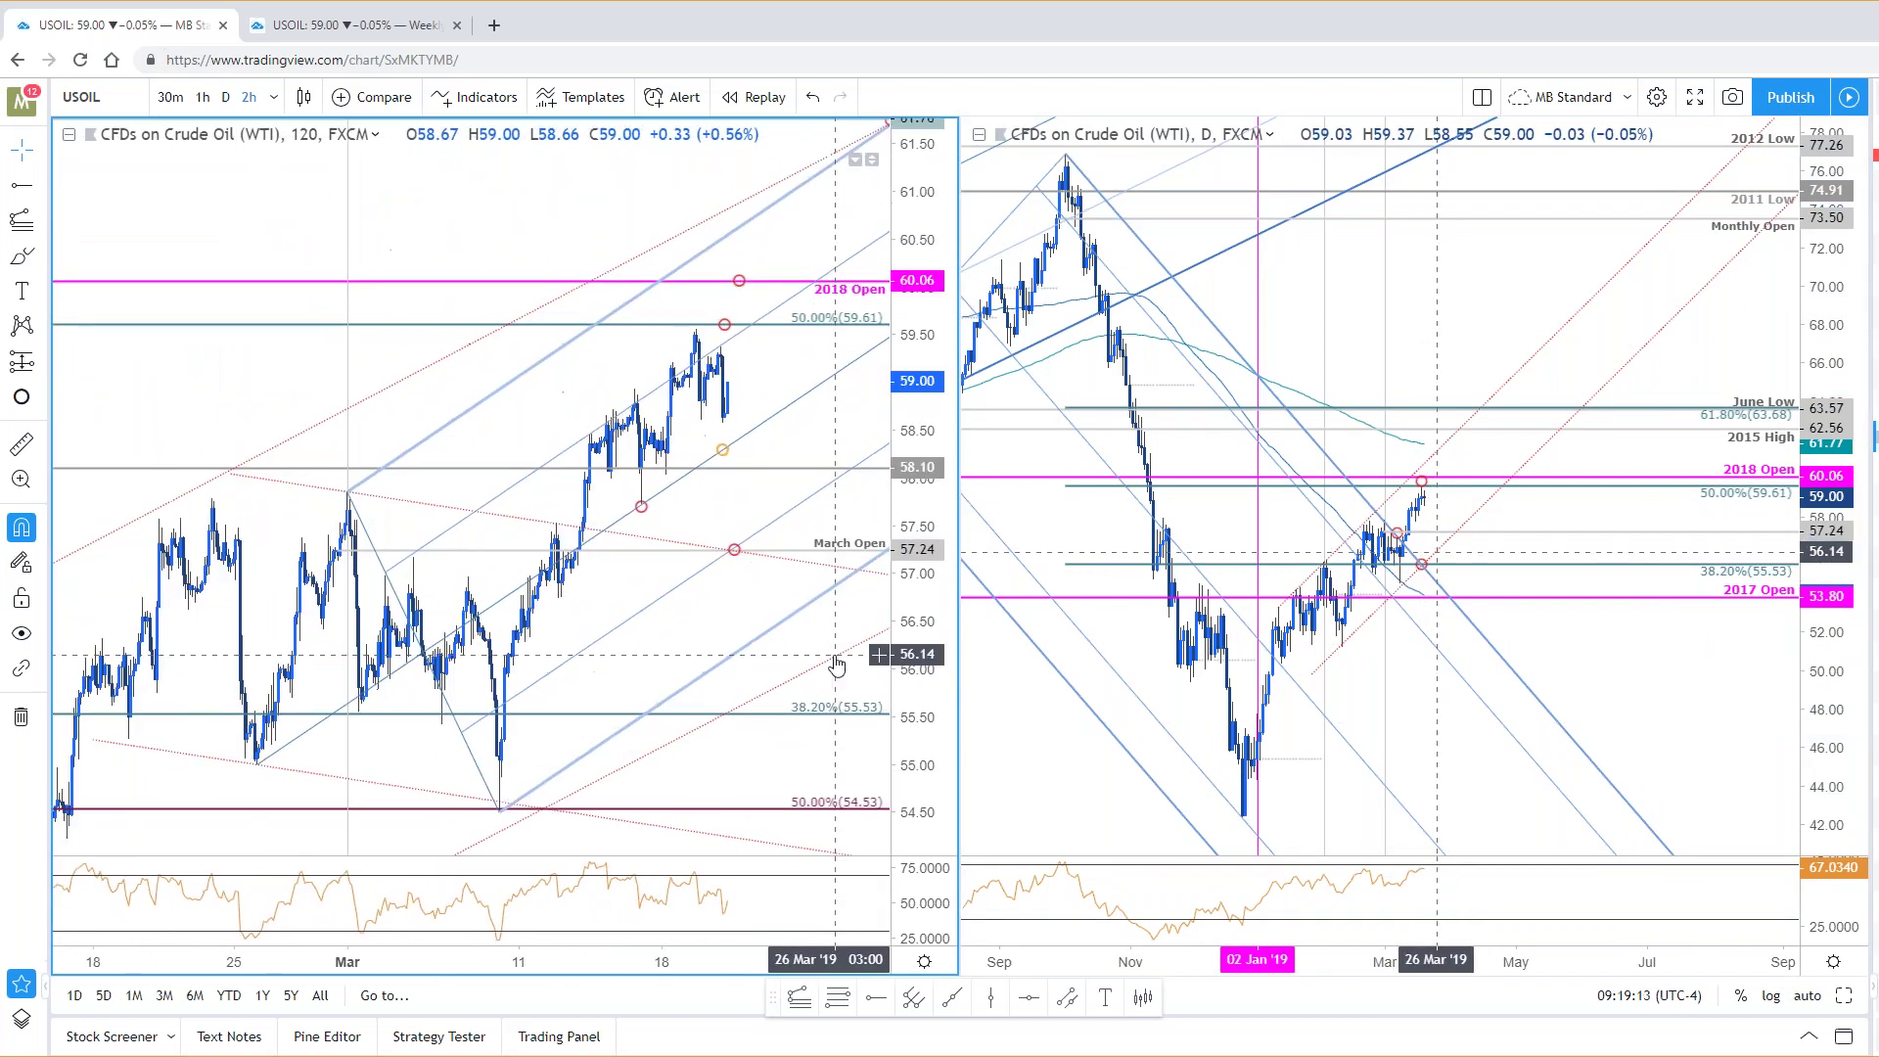
{"action": "left_click", "coordinate": [1843, 996]}
{"action": "left_click_drag", "start_coordinate": [830, 361], "coordinate": [497, 327]}
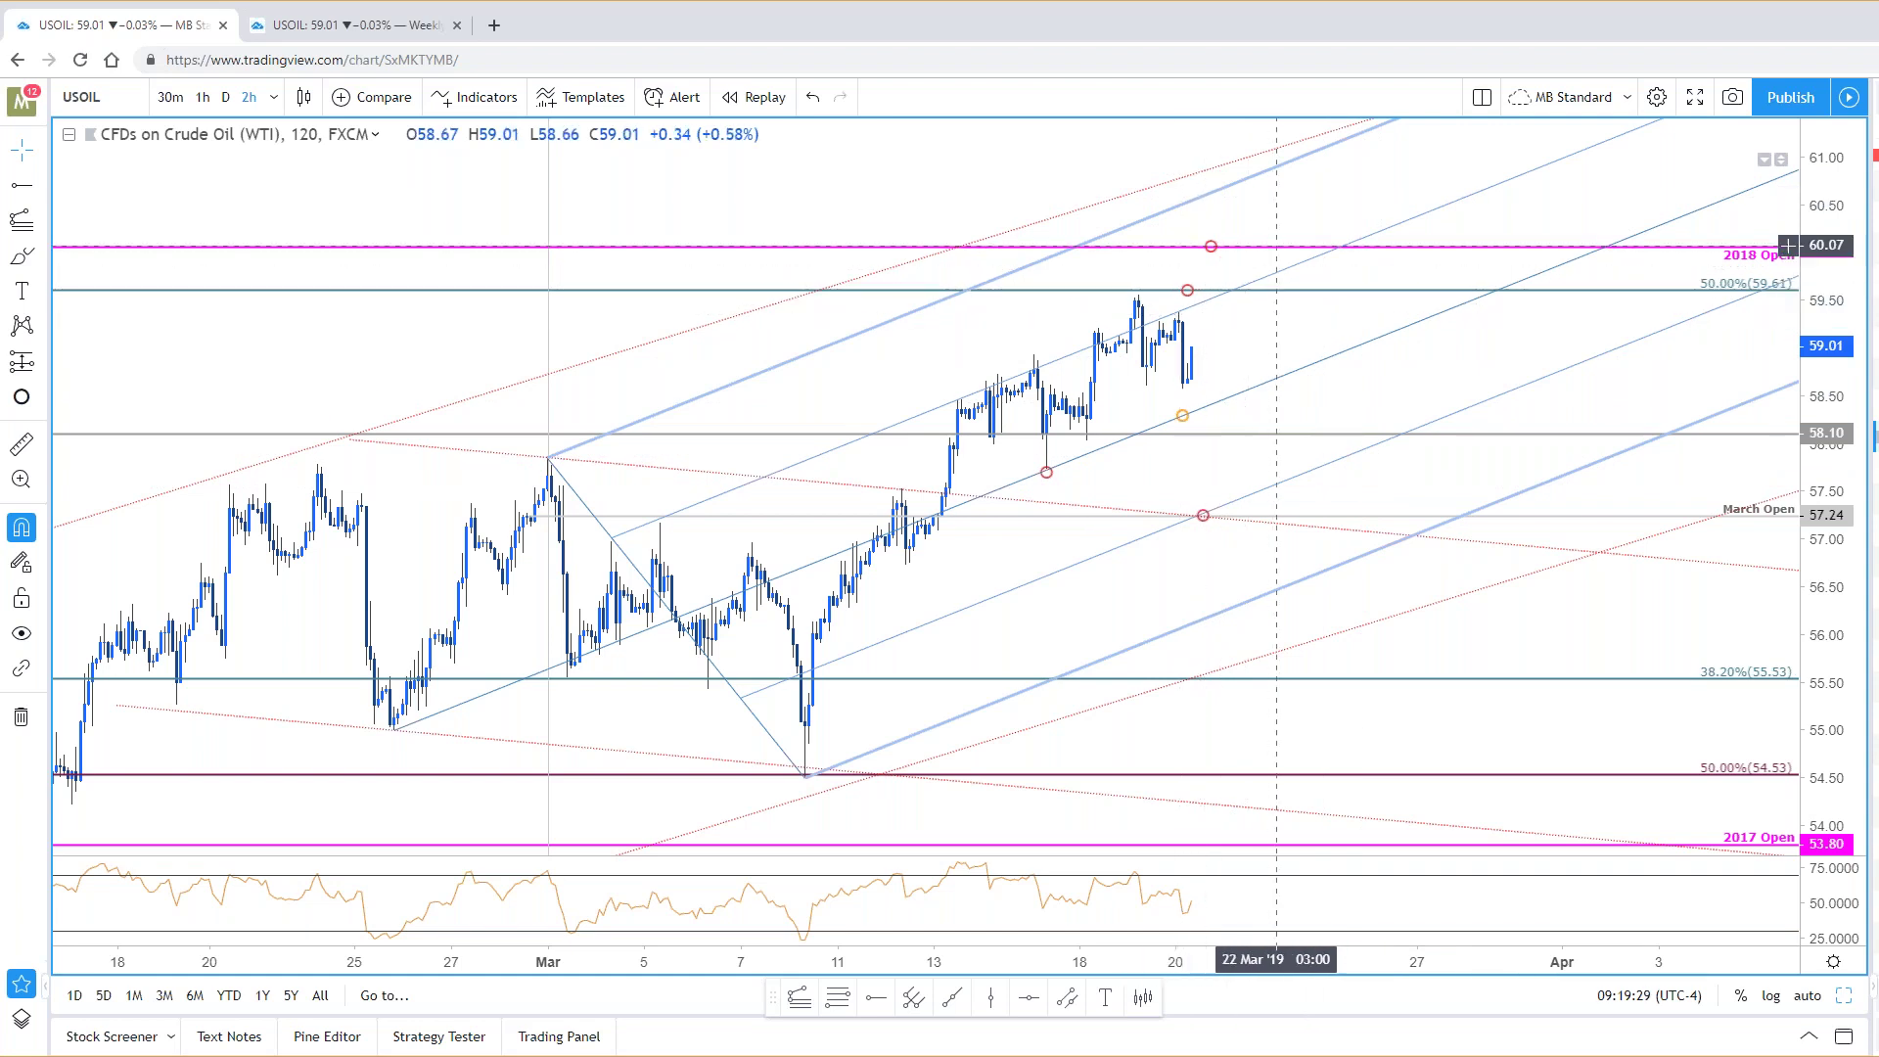
{"action": "left_click", "coordinate": [283, 23]}
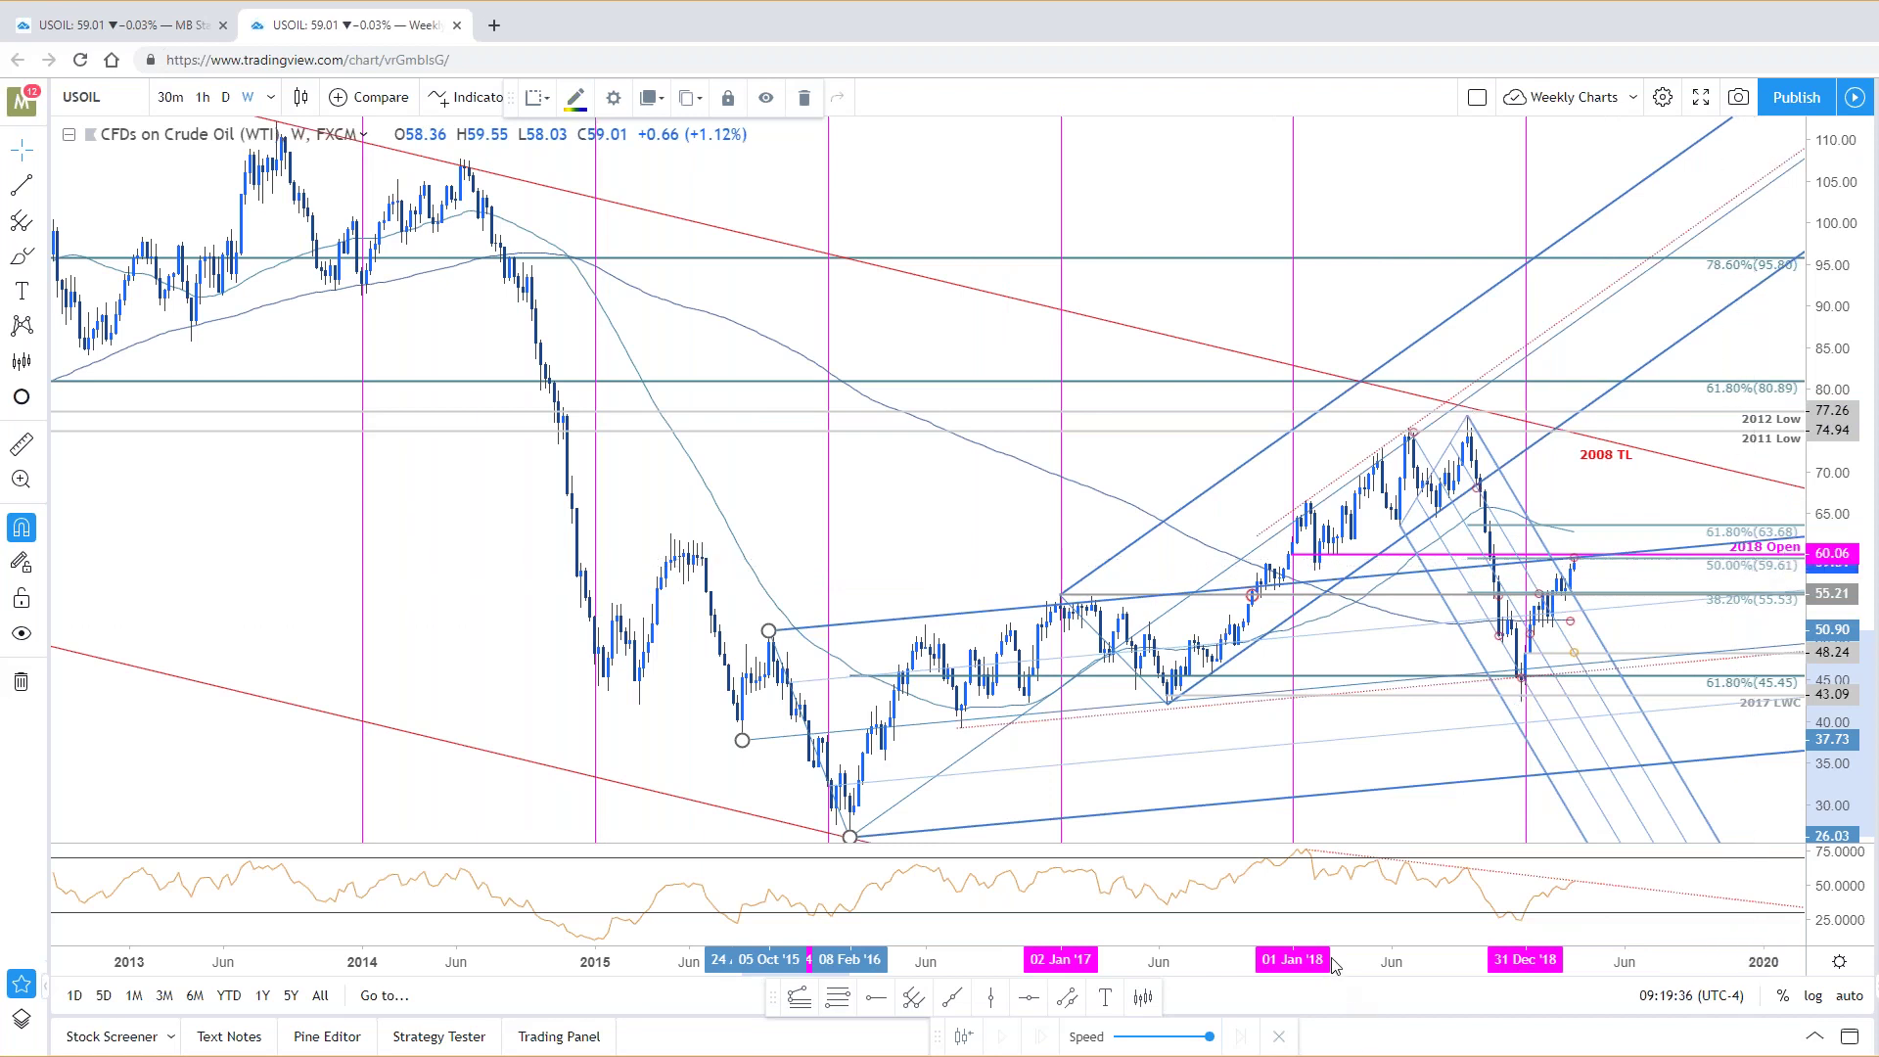
Step: Pan the weekly chart and switch its symbol to gold spot XAUUSD
{"action": "left_click_drag", "start_coordinate": [1135, 364], "coordinate": [1089, 358]}
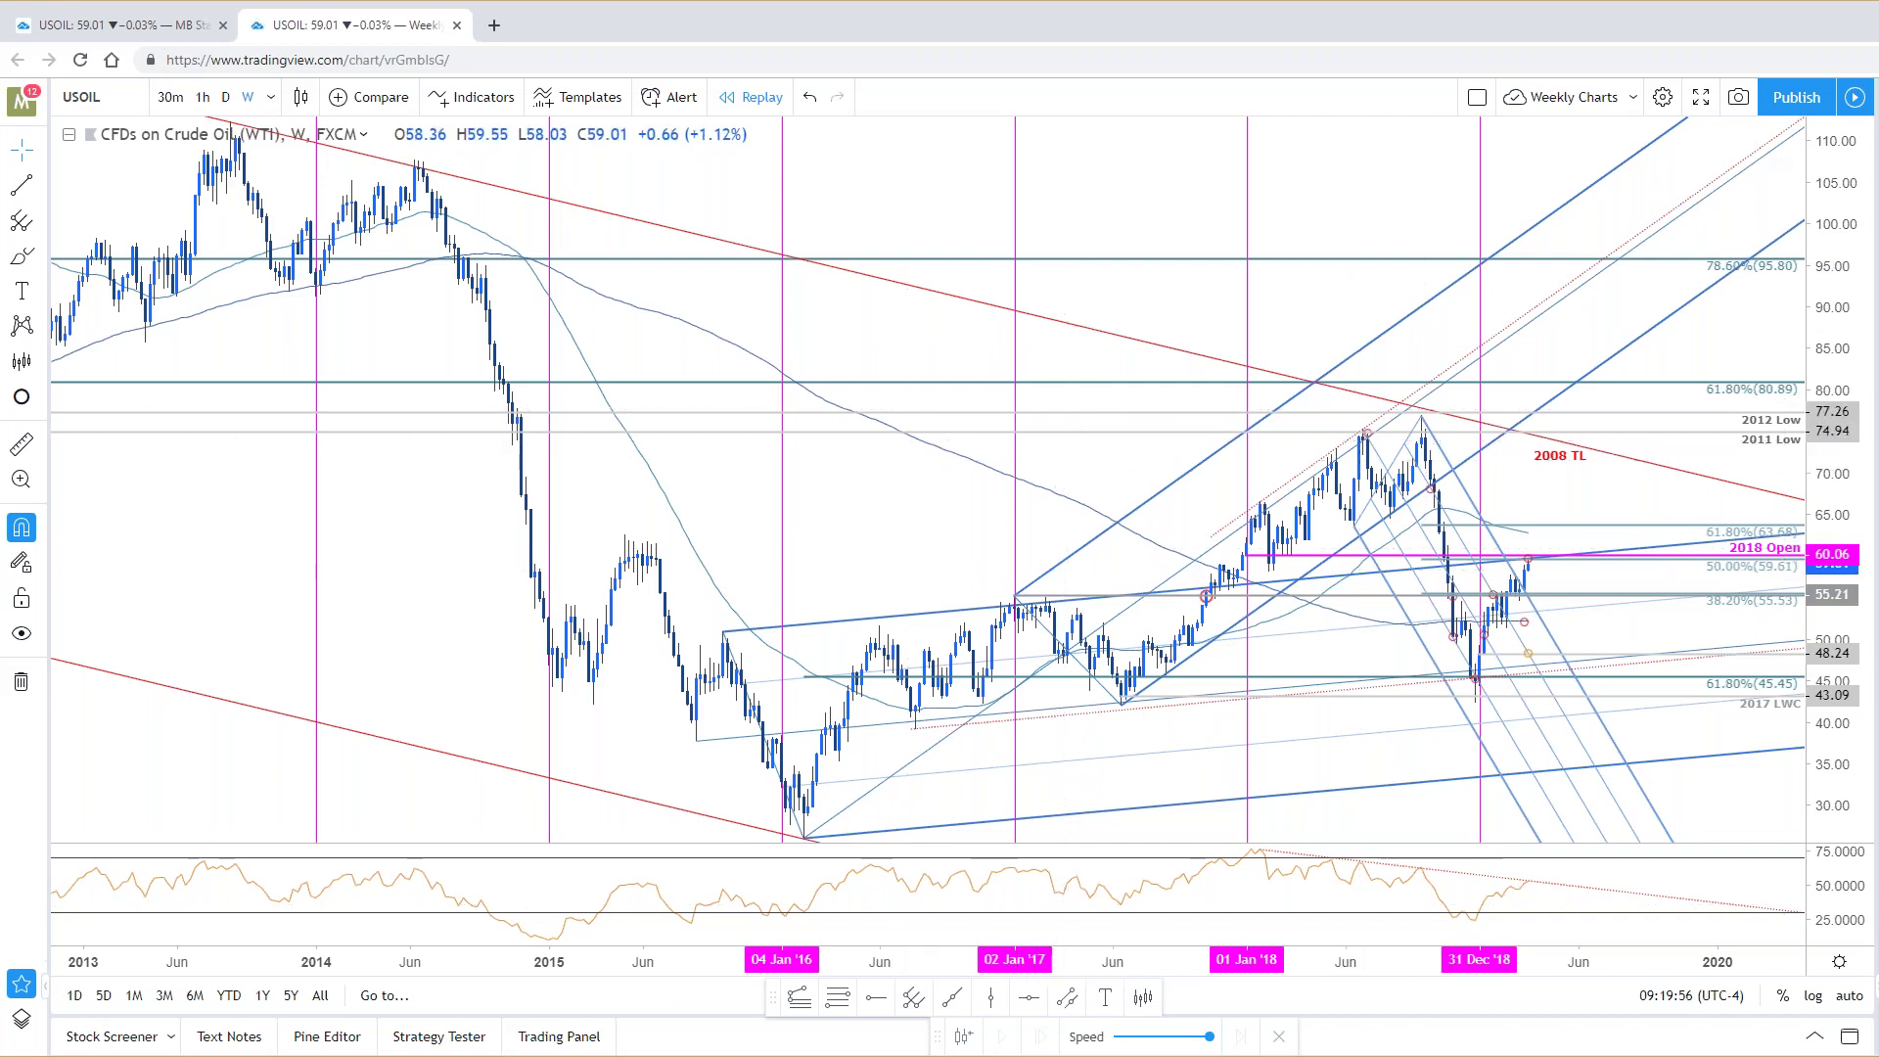
{"action": "key", "text": "Down"}
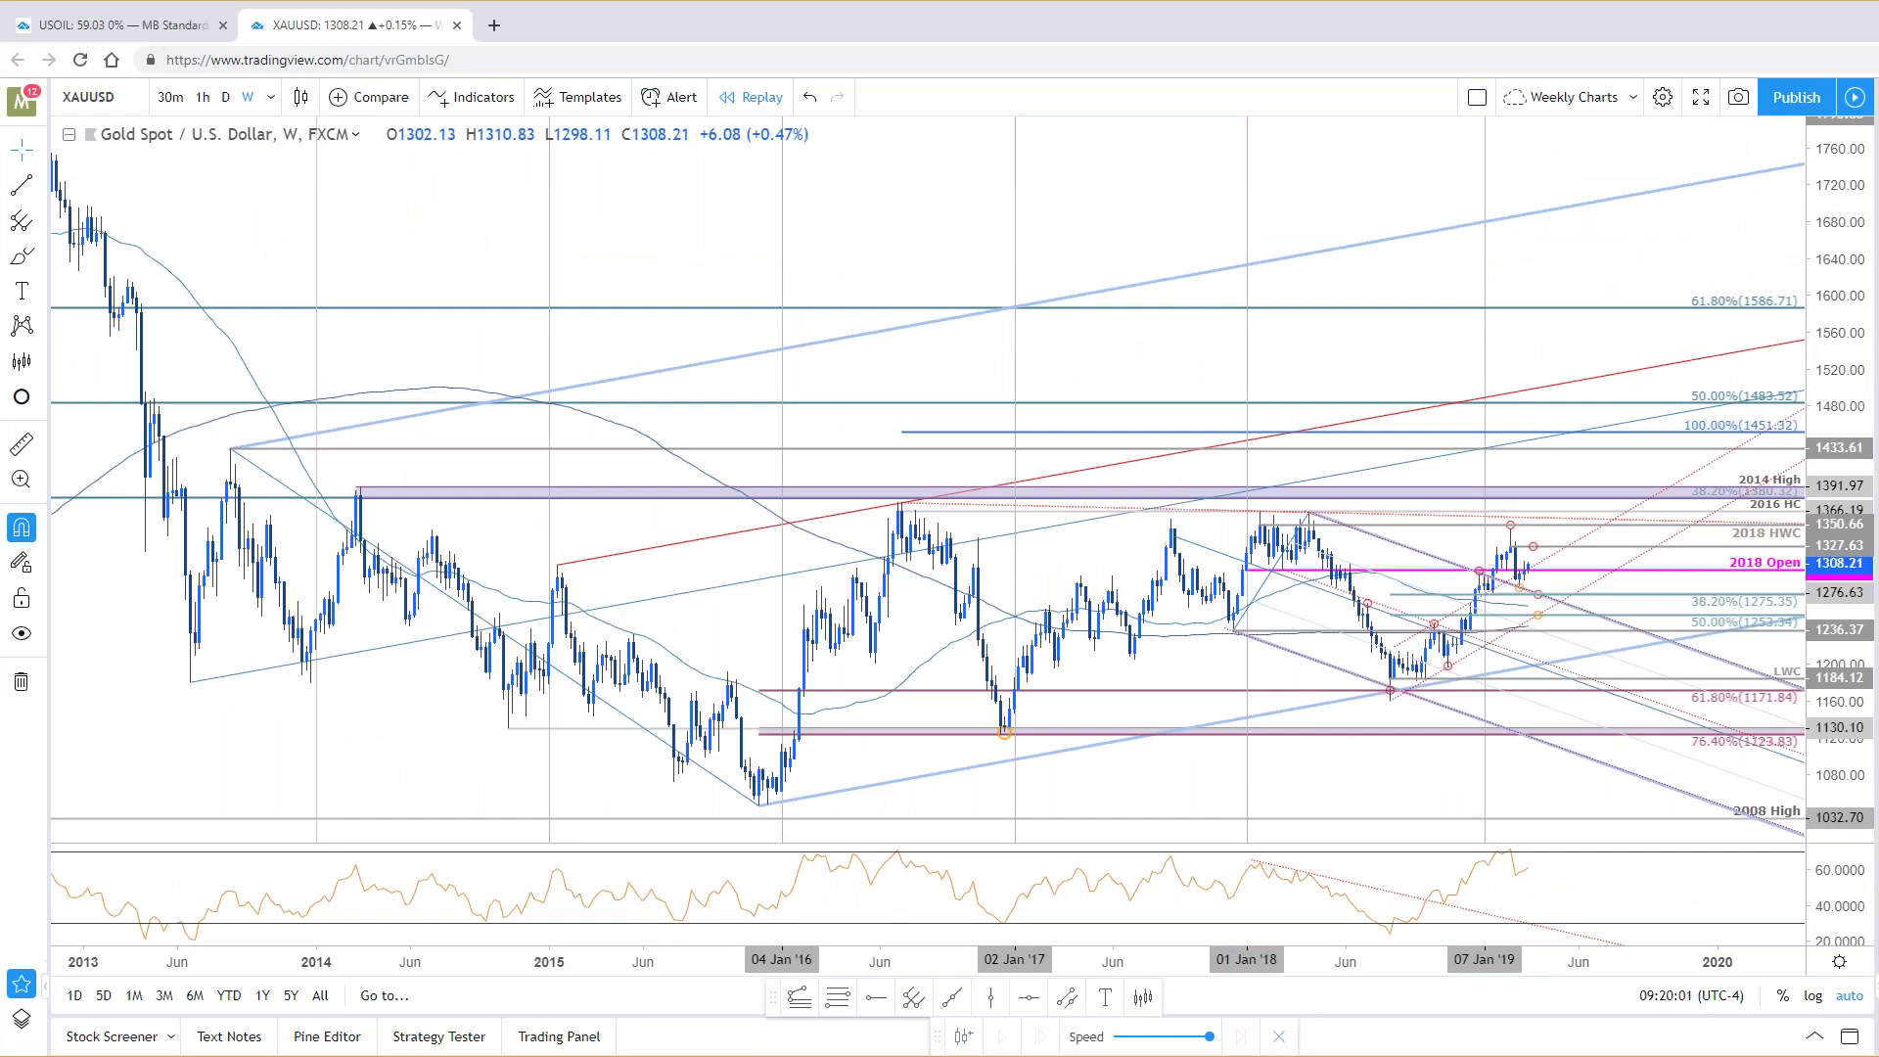
Step: Zoom out the weekly XAUUSD chart, then go to the MB Standard tab's 2-hour gold chart
{"action": "scroll", "coordinate": [1536, 435], "scroll_direction": "up", "scroll_amount": 3}
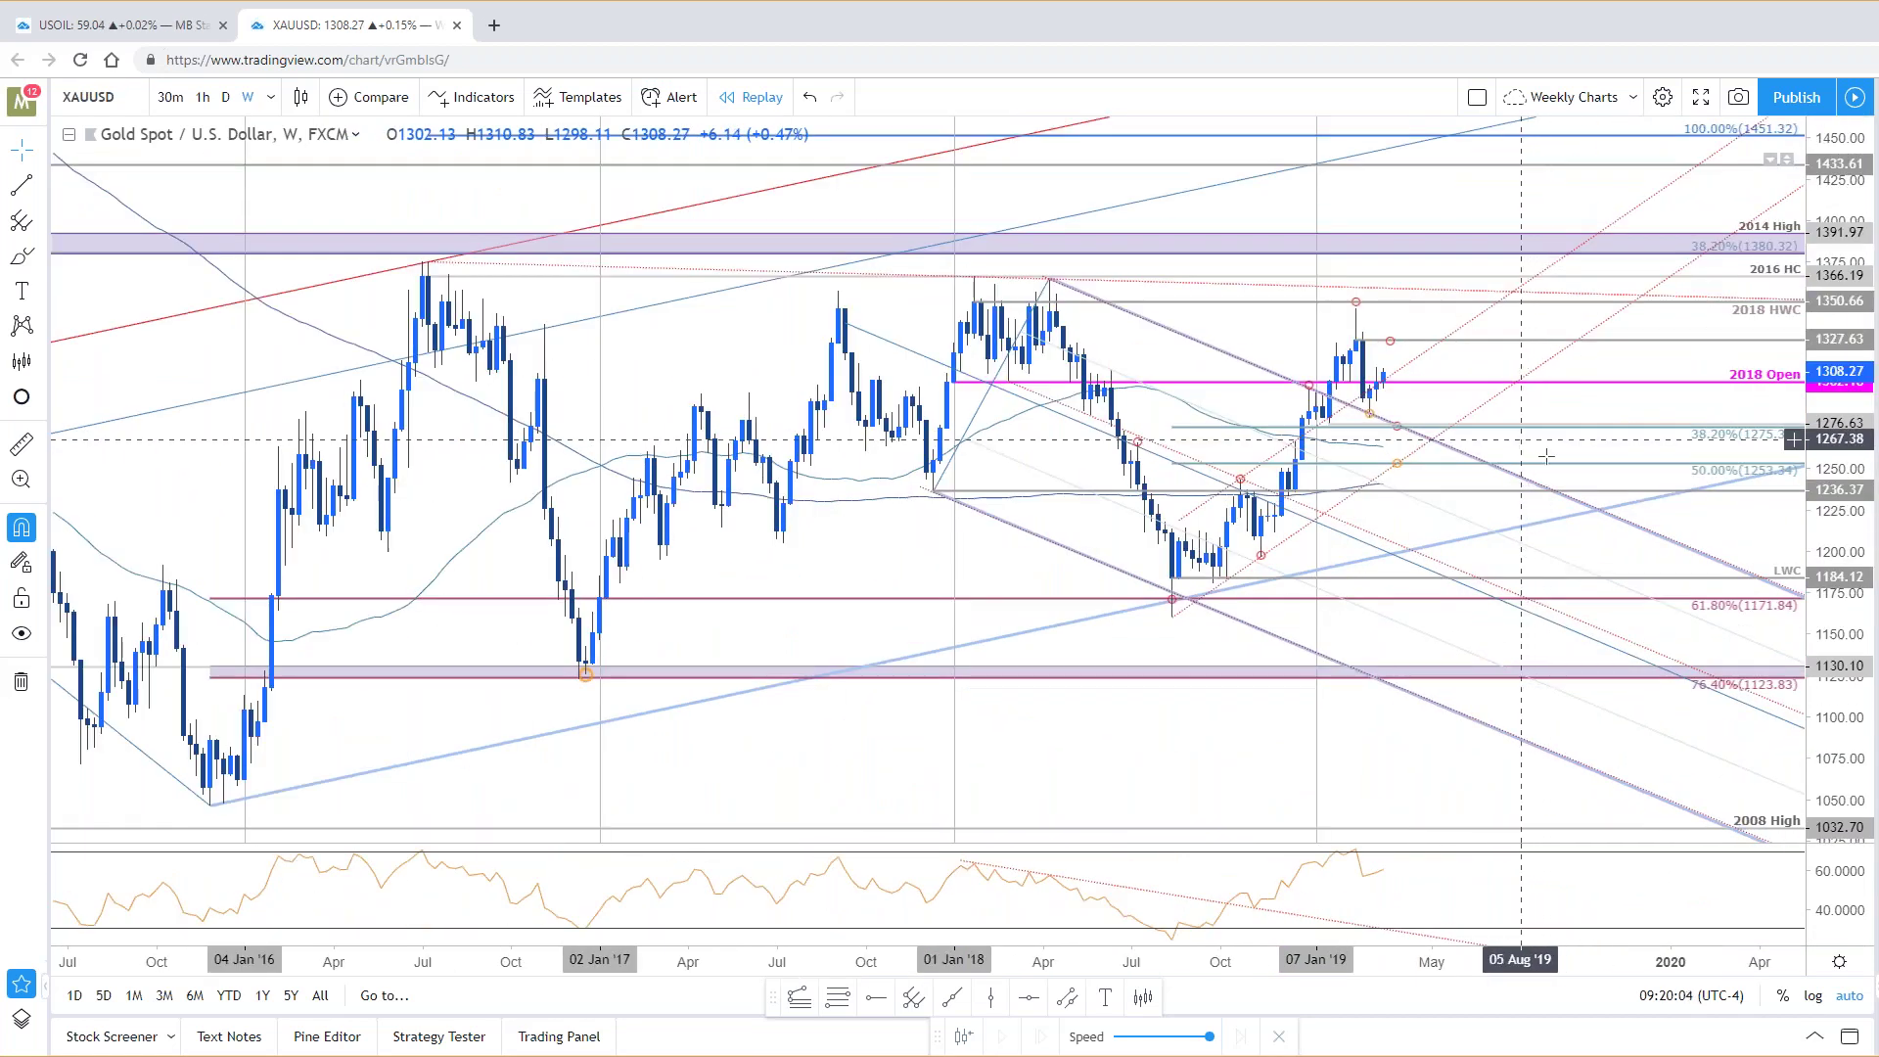
{"action": "scroll", "coordinate": [1526, 442], "scroll_direction": "up", "scroll_amount": 2}
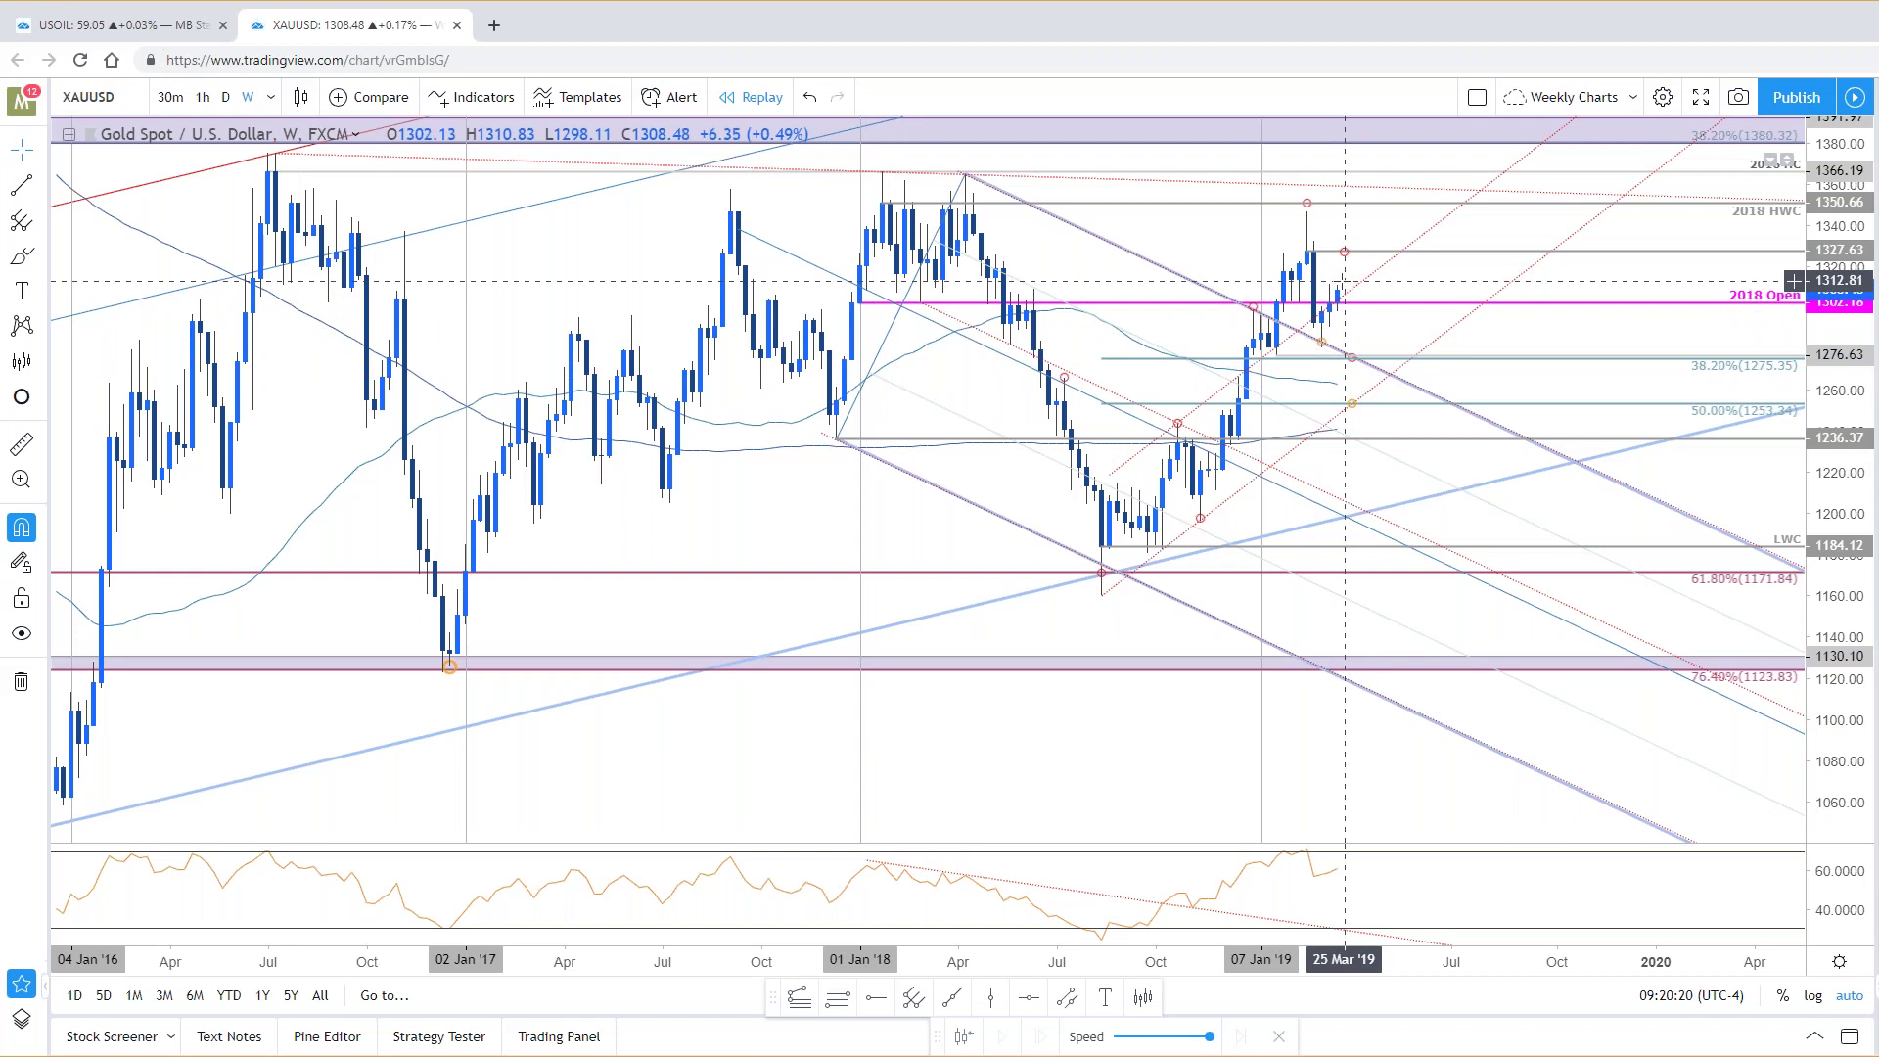
{"action": "scroll", "coordinate": [1344, 281], "scroll_direction": "down", "scroll_amount": 2}
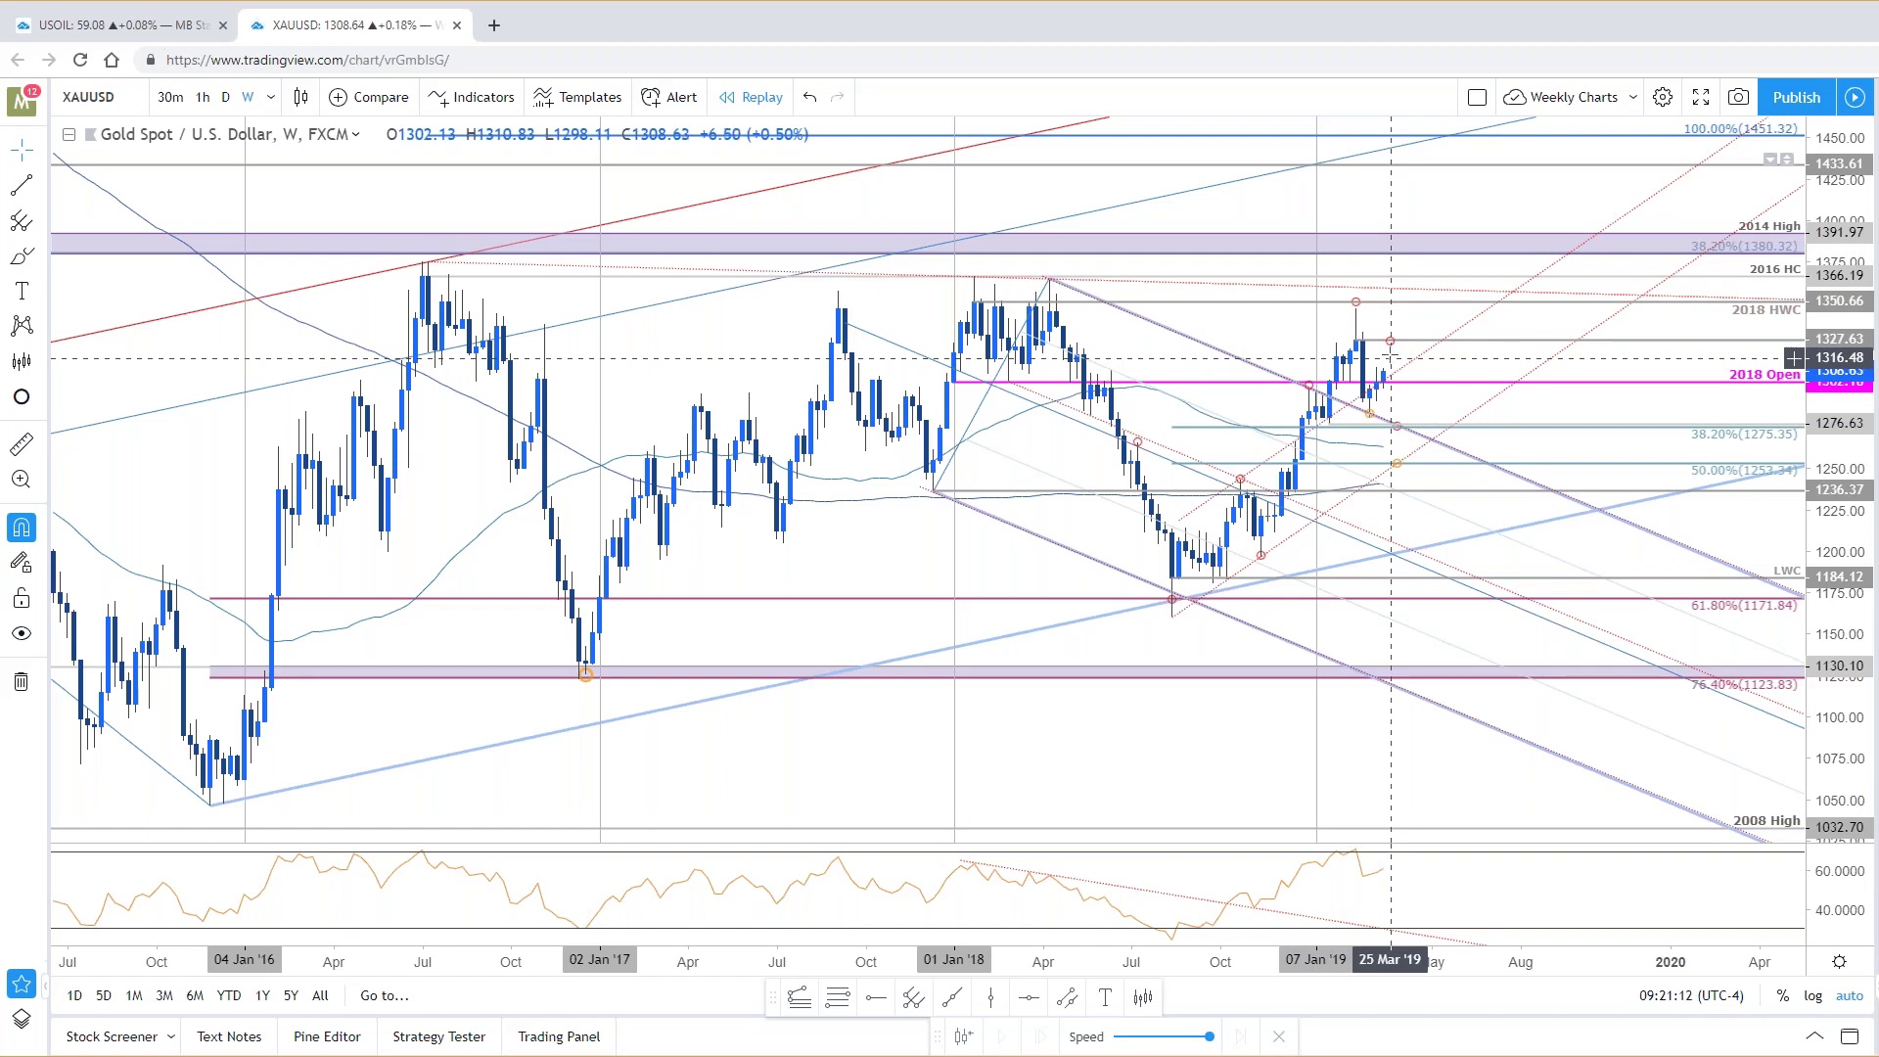
{"action": "left_click", "coordinate": [191, 27]}
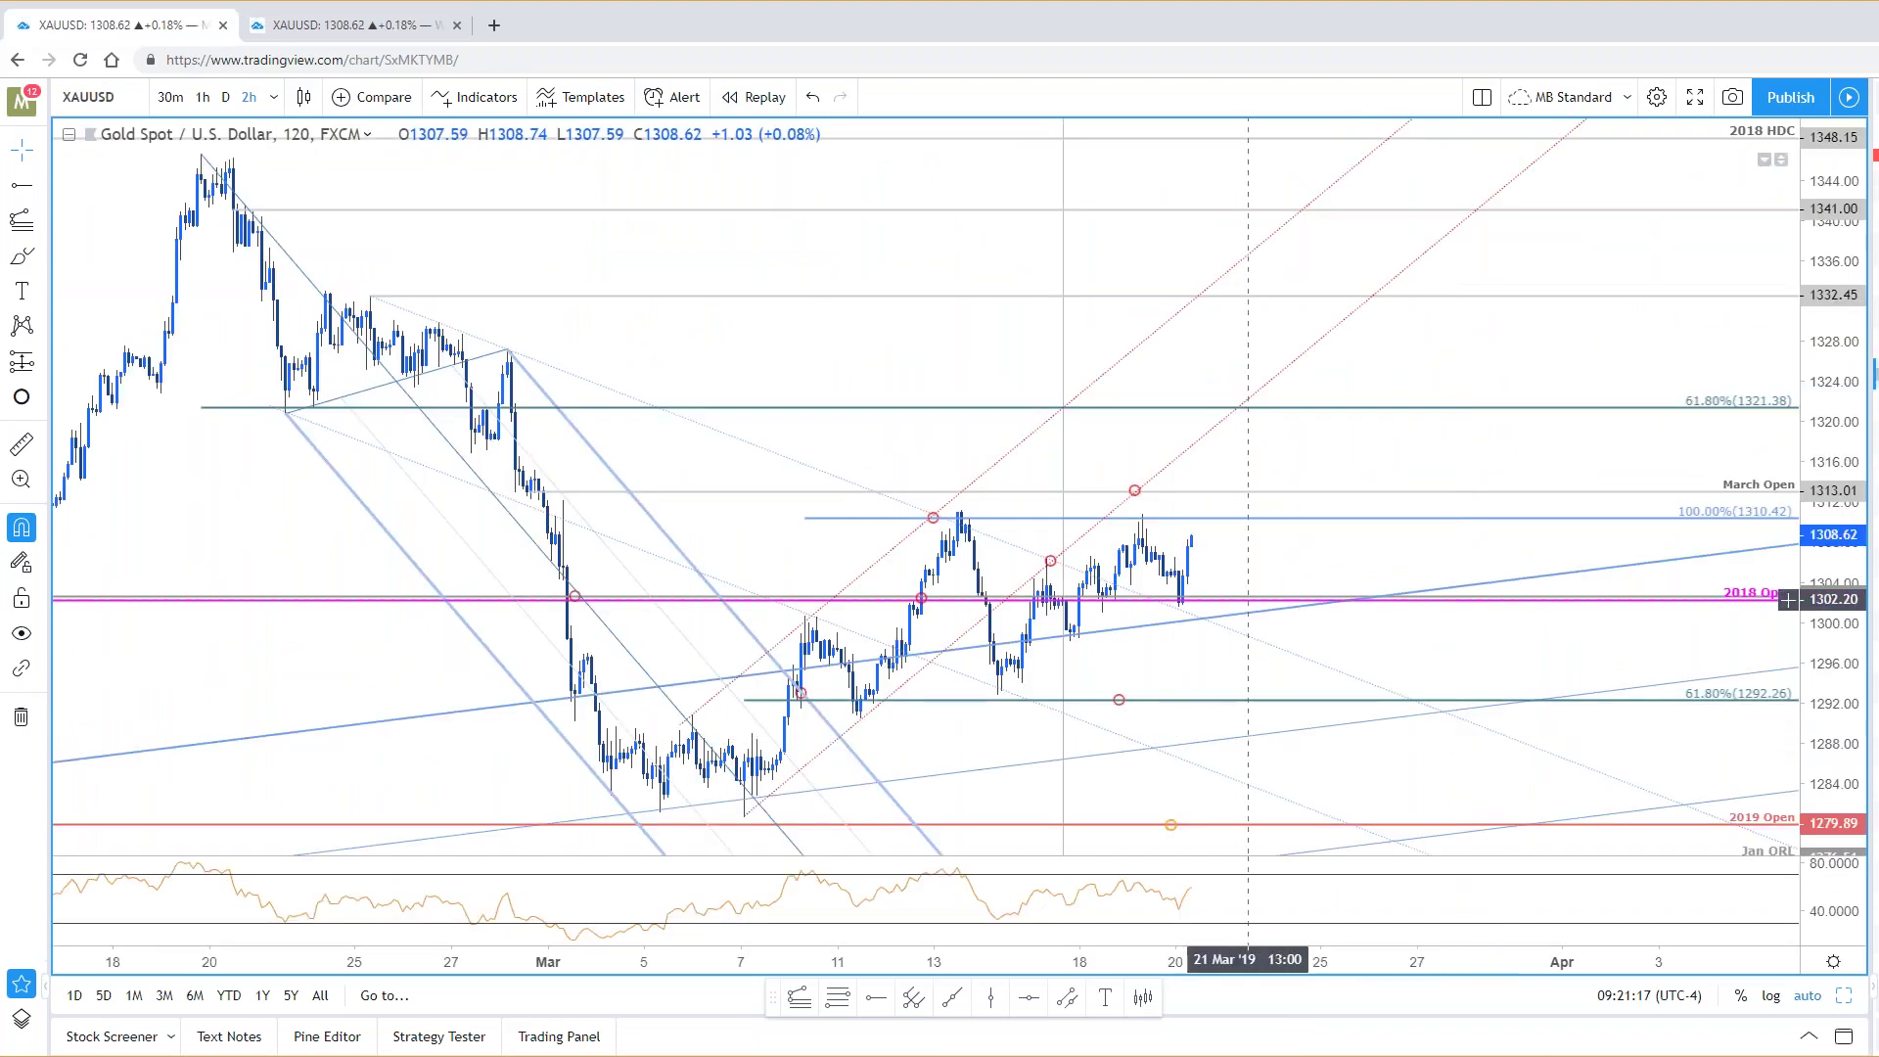
Step: Maximize the daily gold chart and move its circle markers to higher projected levels
{"action": "scroll", "coordinate": [1223, 587], "scroll_direction": "left", "scroll_amount": 3}
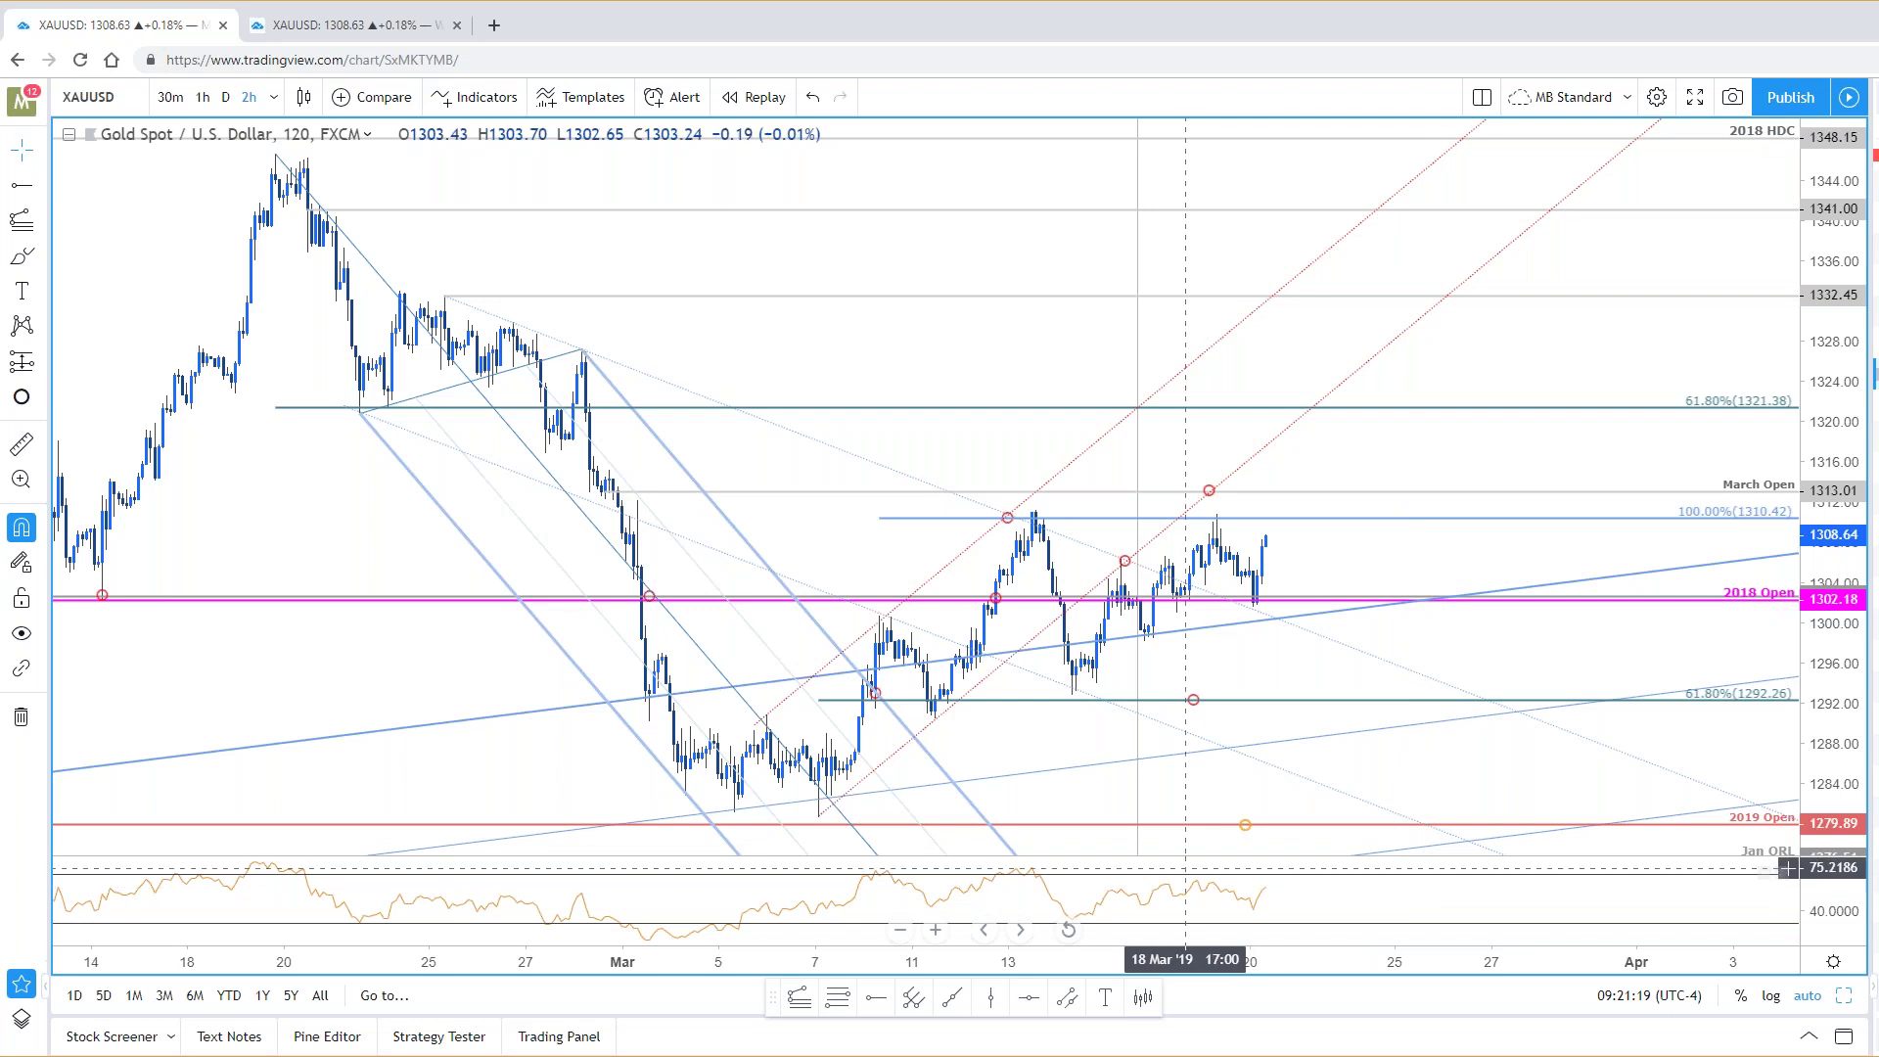
{"action": "left_click", "coordinate": [1837, 998]}
{"action": "left_click", "coordinate": [1843, 995]}
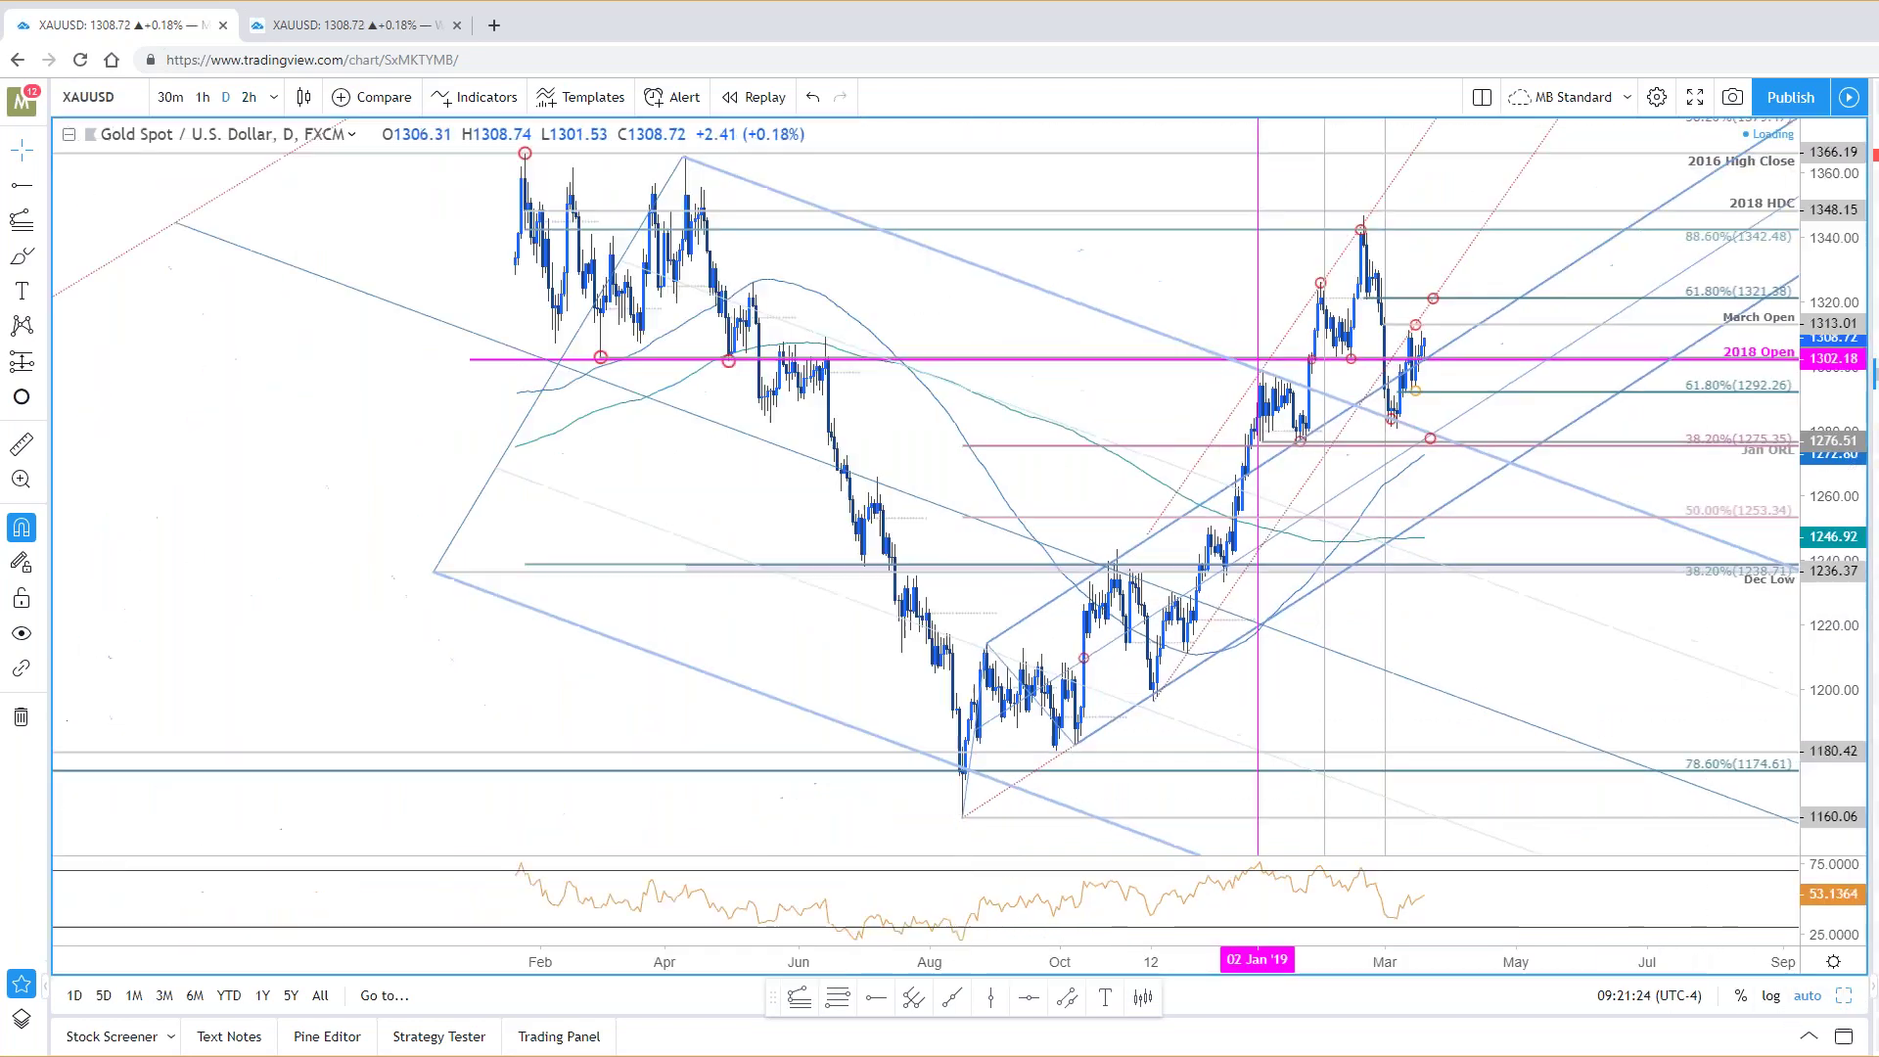
{"action": "scroll", "coordinate": [1485, 525], "scroll_direction": "up", "scroll_amount": 3}
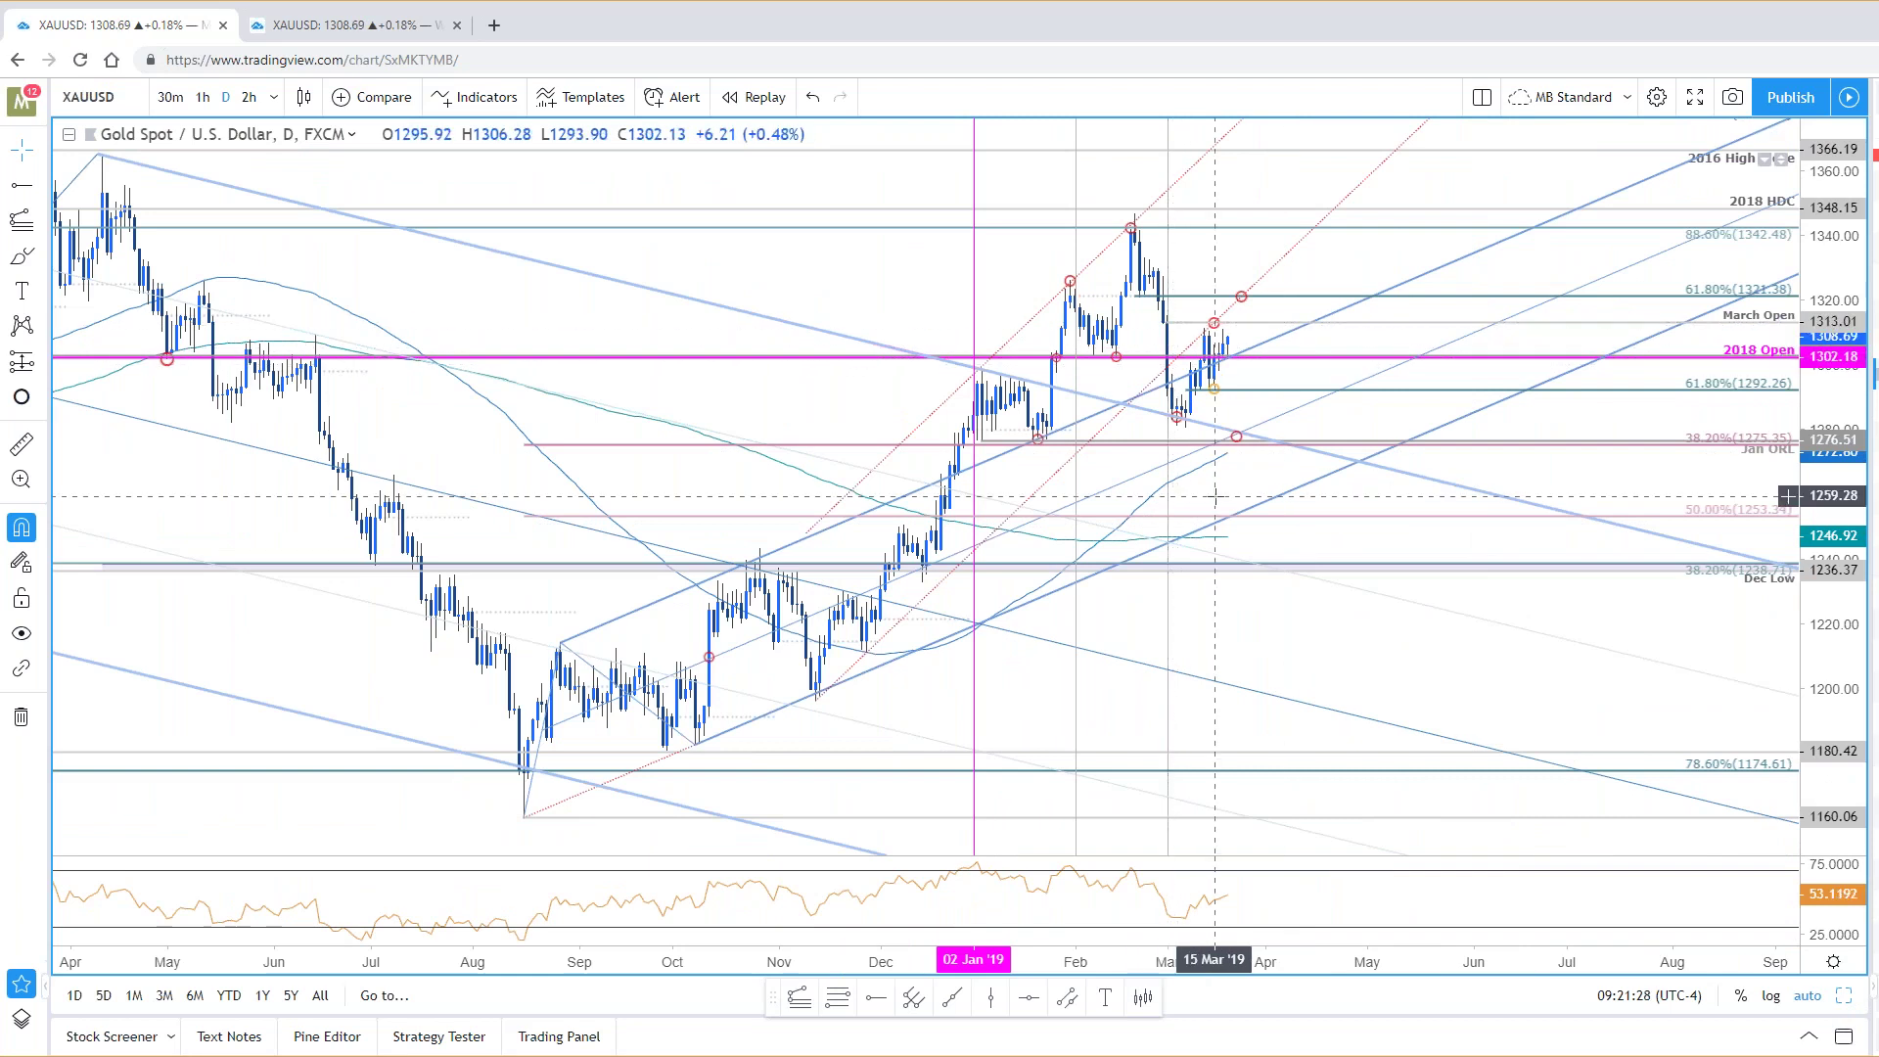
{"action": "left_click", "coordinate": [1229, 330]}
{"action": "left_click_drag", "start_coordinate": [1229, 330], "coordinate": [1233, 327]}
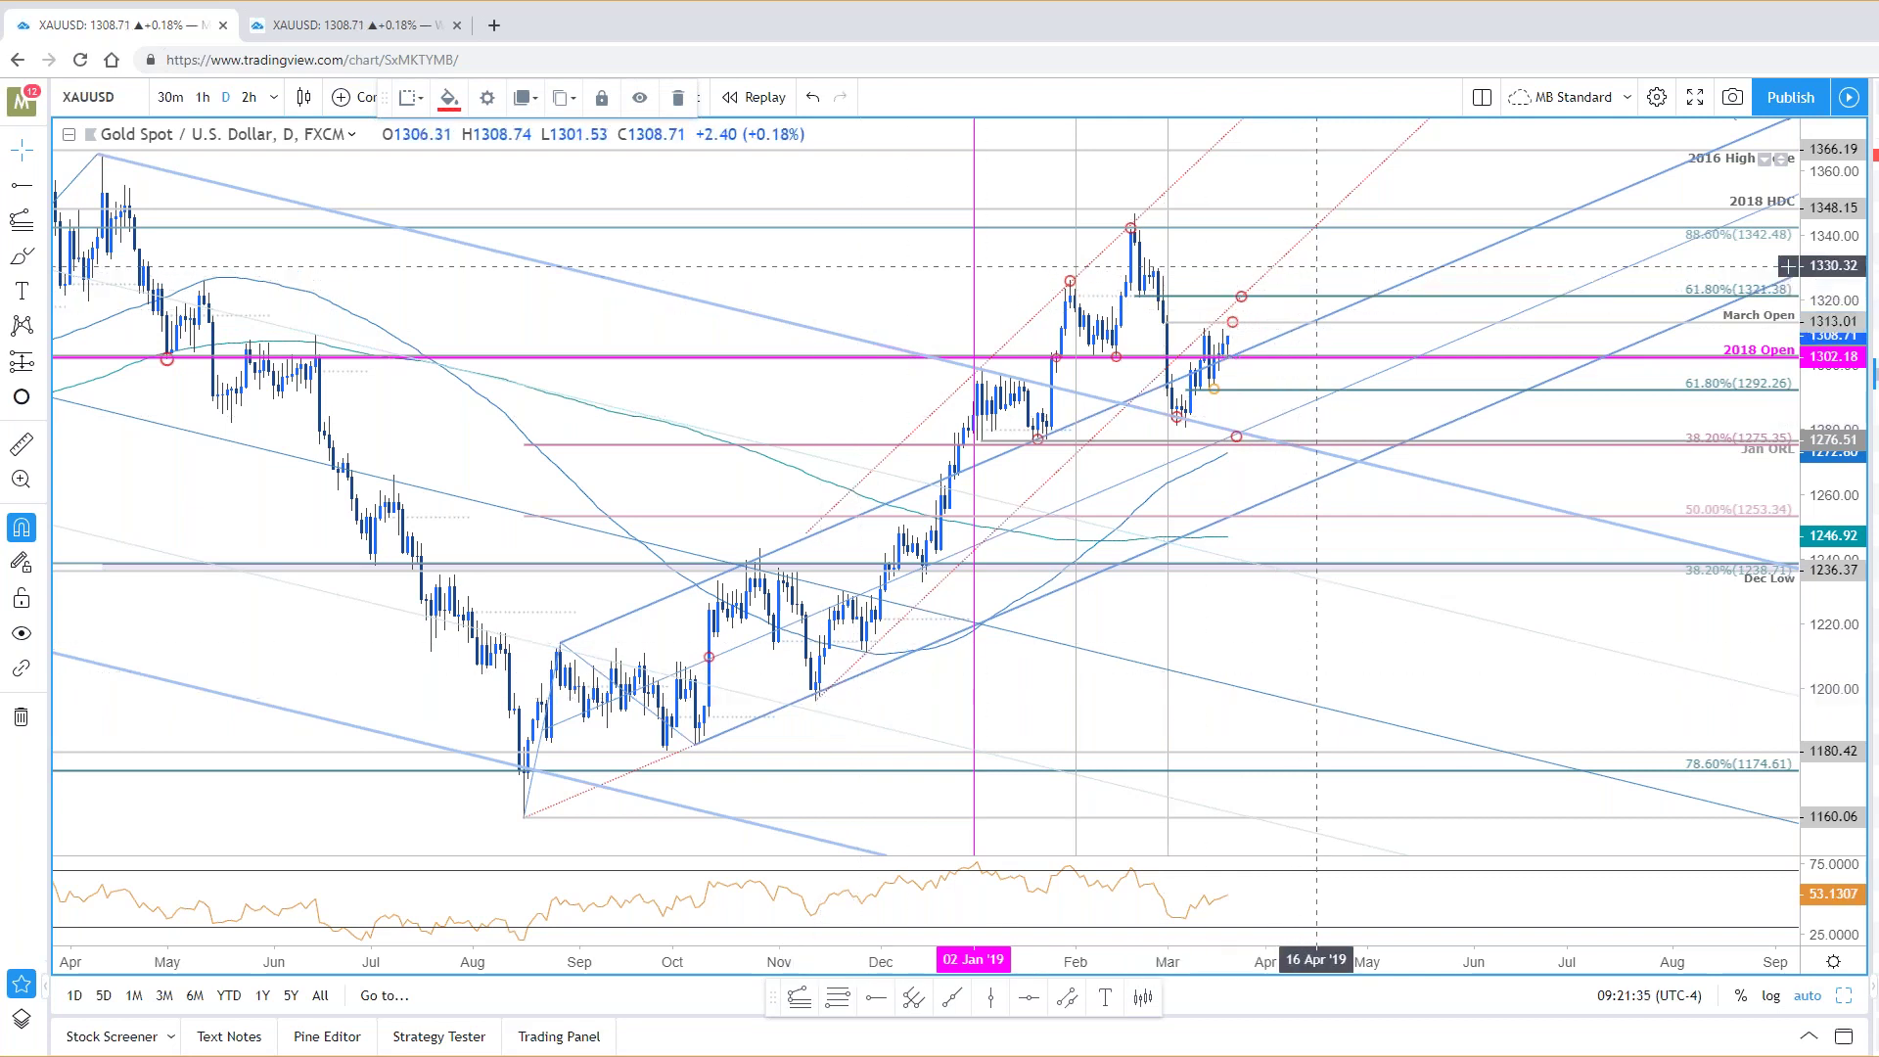
{"action": "left_click", "coordinate": [1257, 303]}
{"action": "left_click", "coordinate": [1243, 298]}
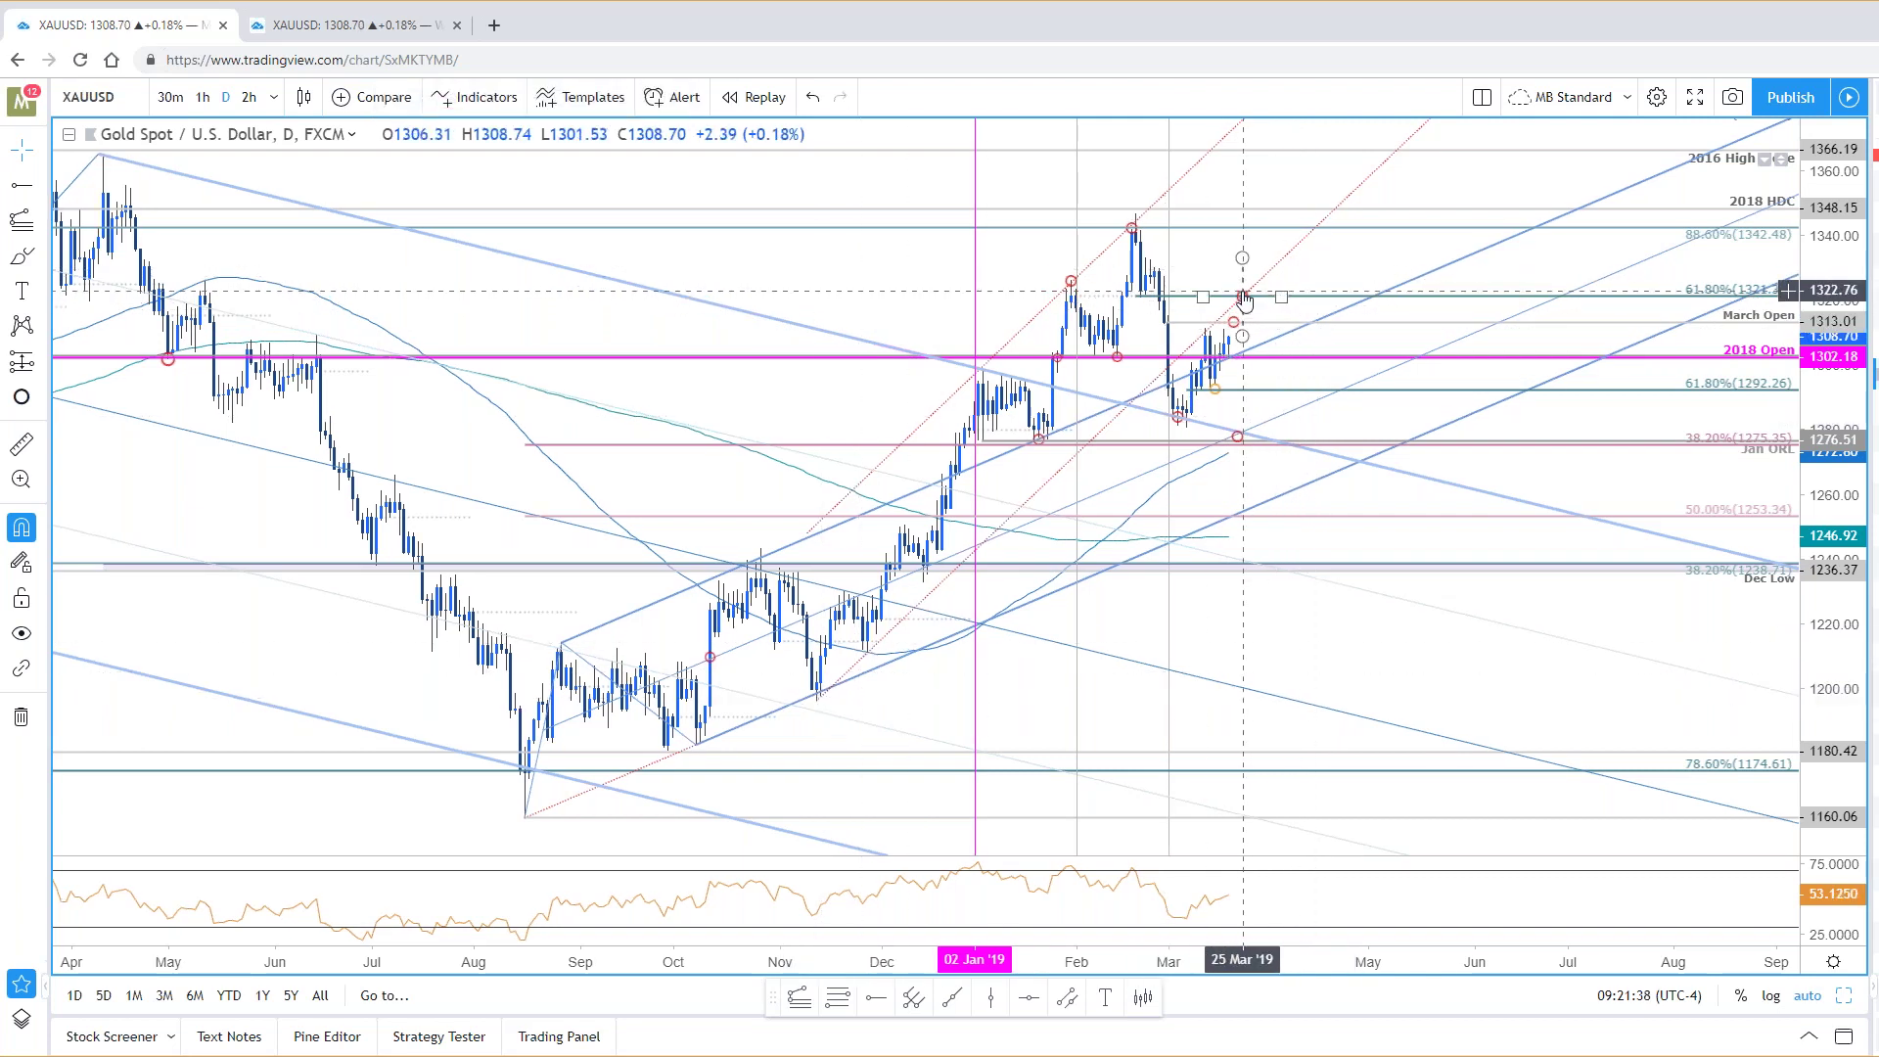
{"action": "left_click", "coordinate": [1261, 233]}
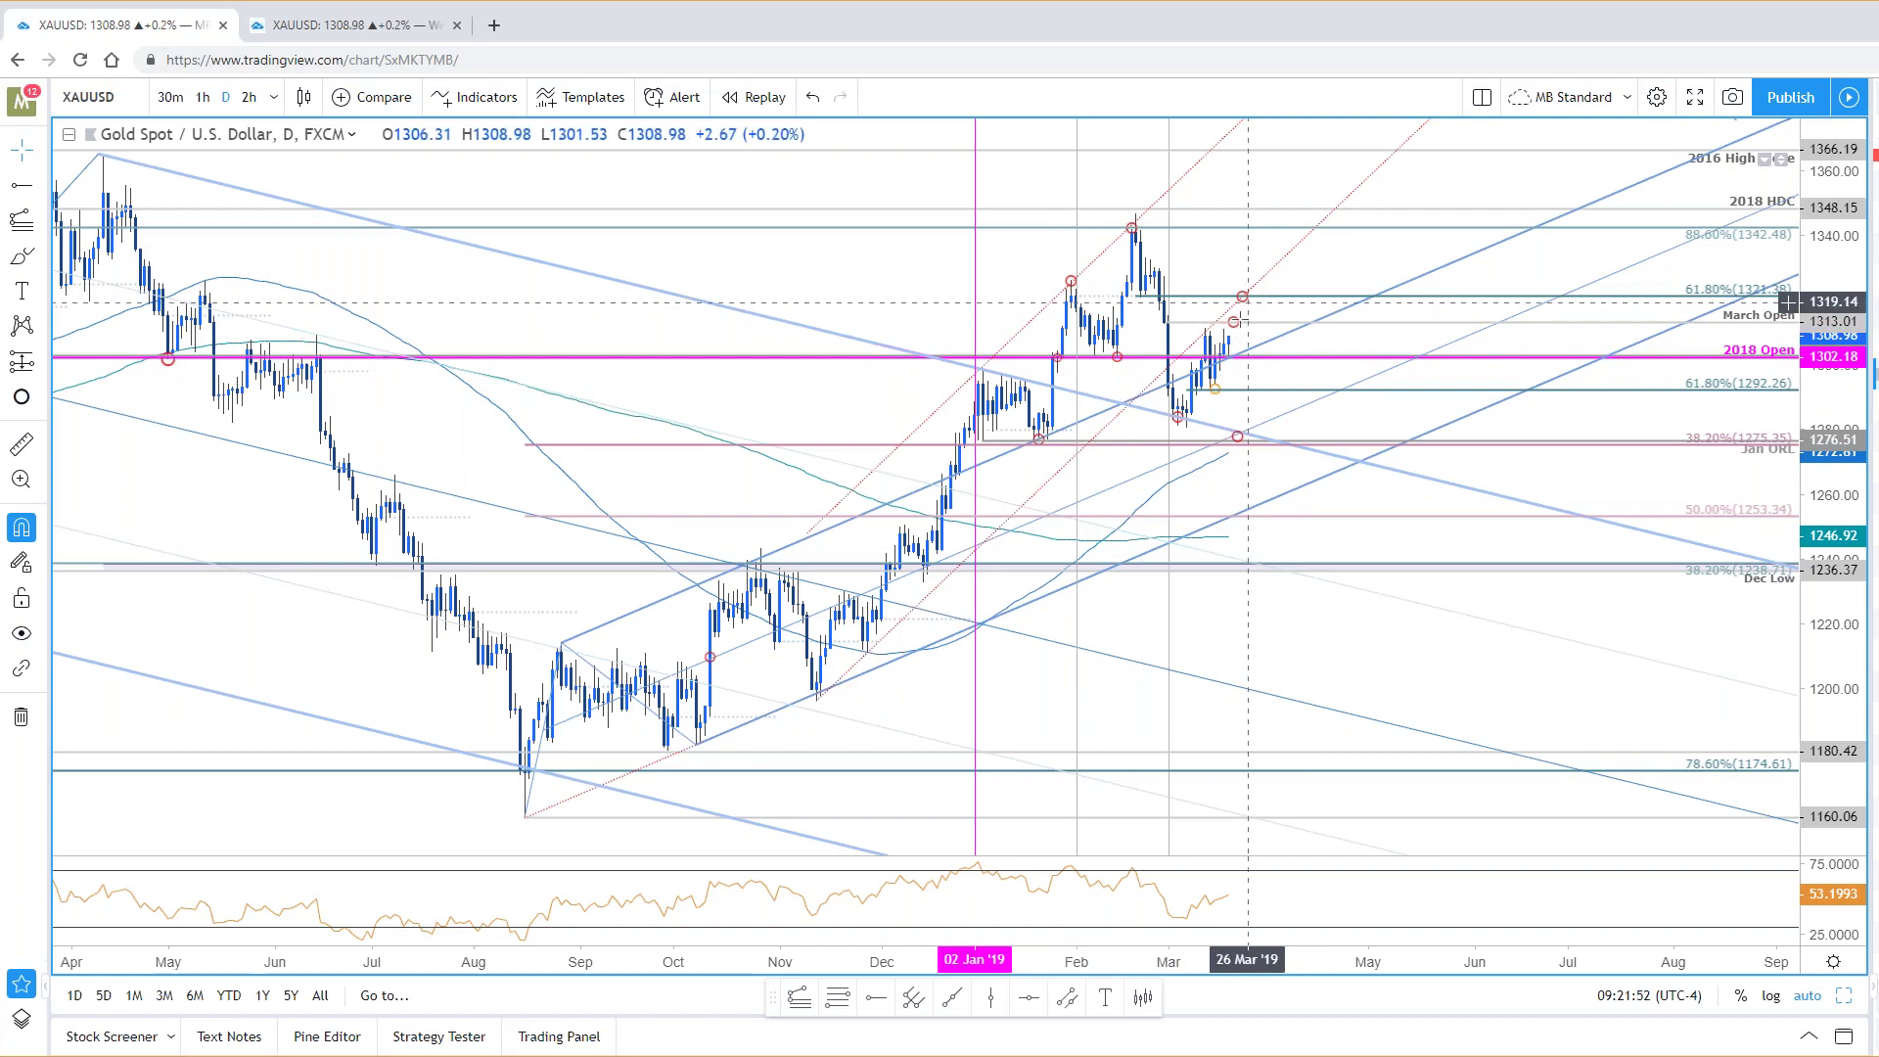
{"action": "left_click_drag", "start_coordinate": [1244, 326], "coordinate": [1244, 305]}
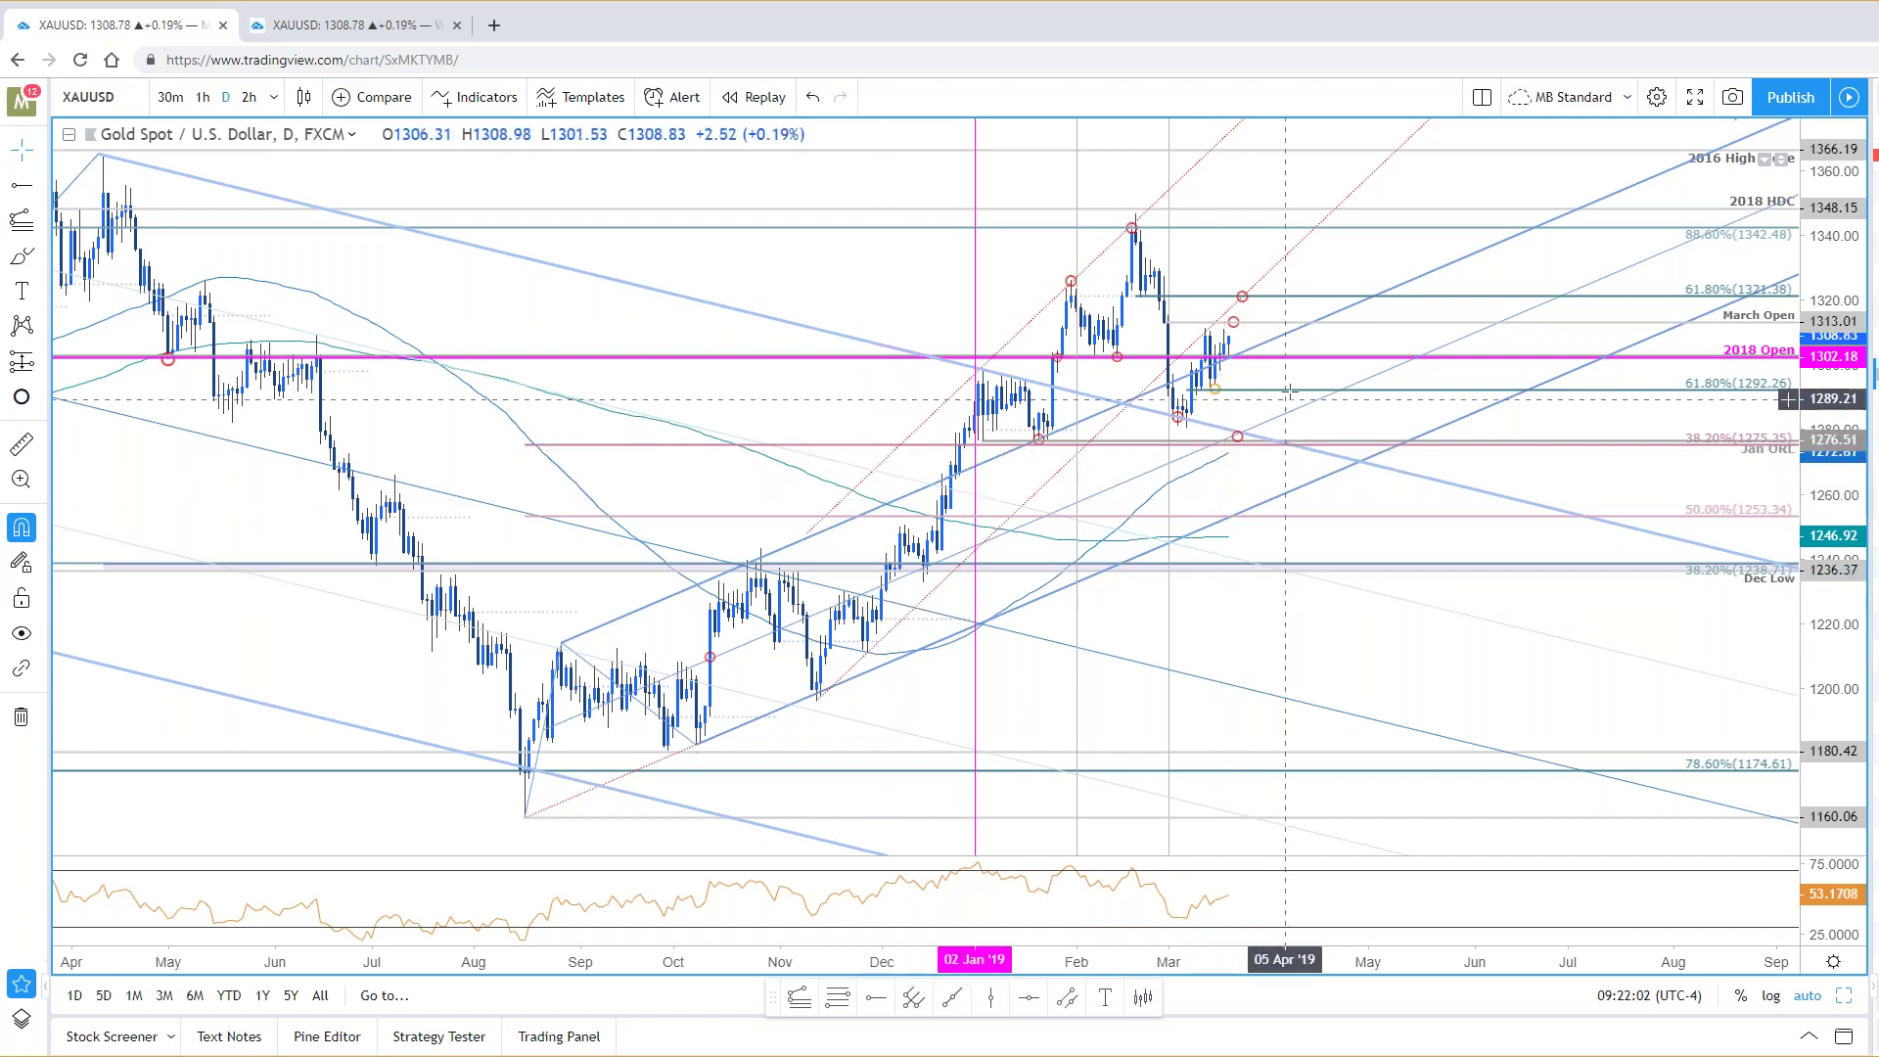
{"action": "mouse_move", "coordinate": [1205, 389]}
{"action": "left_mouse_down"}
{"action": "mouse_move", "coordinate": [1229, 349]}
{"action": "mouse_move", "coordinate": [1240, 448]}
{"action": "mouse_move", "coordinate": [1251, 432]}
{"action": "left_mouse_up"}
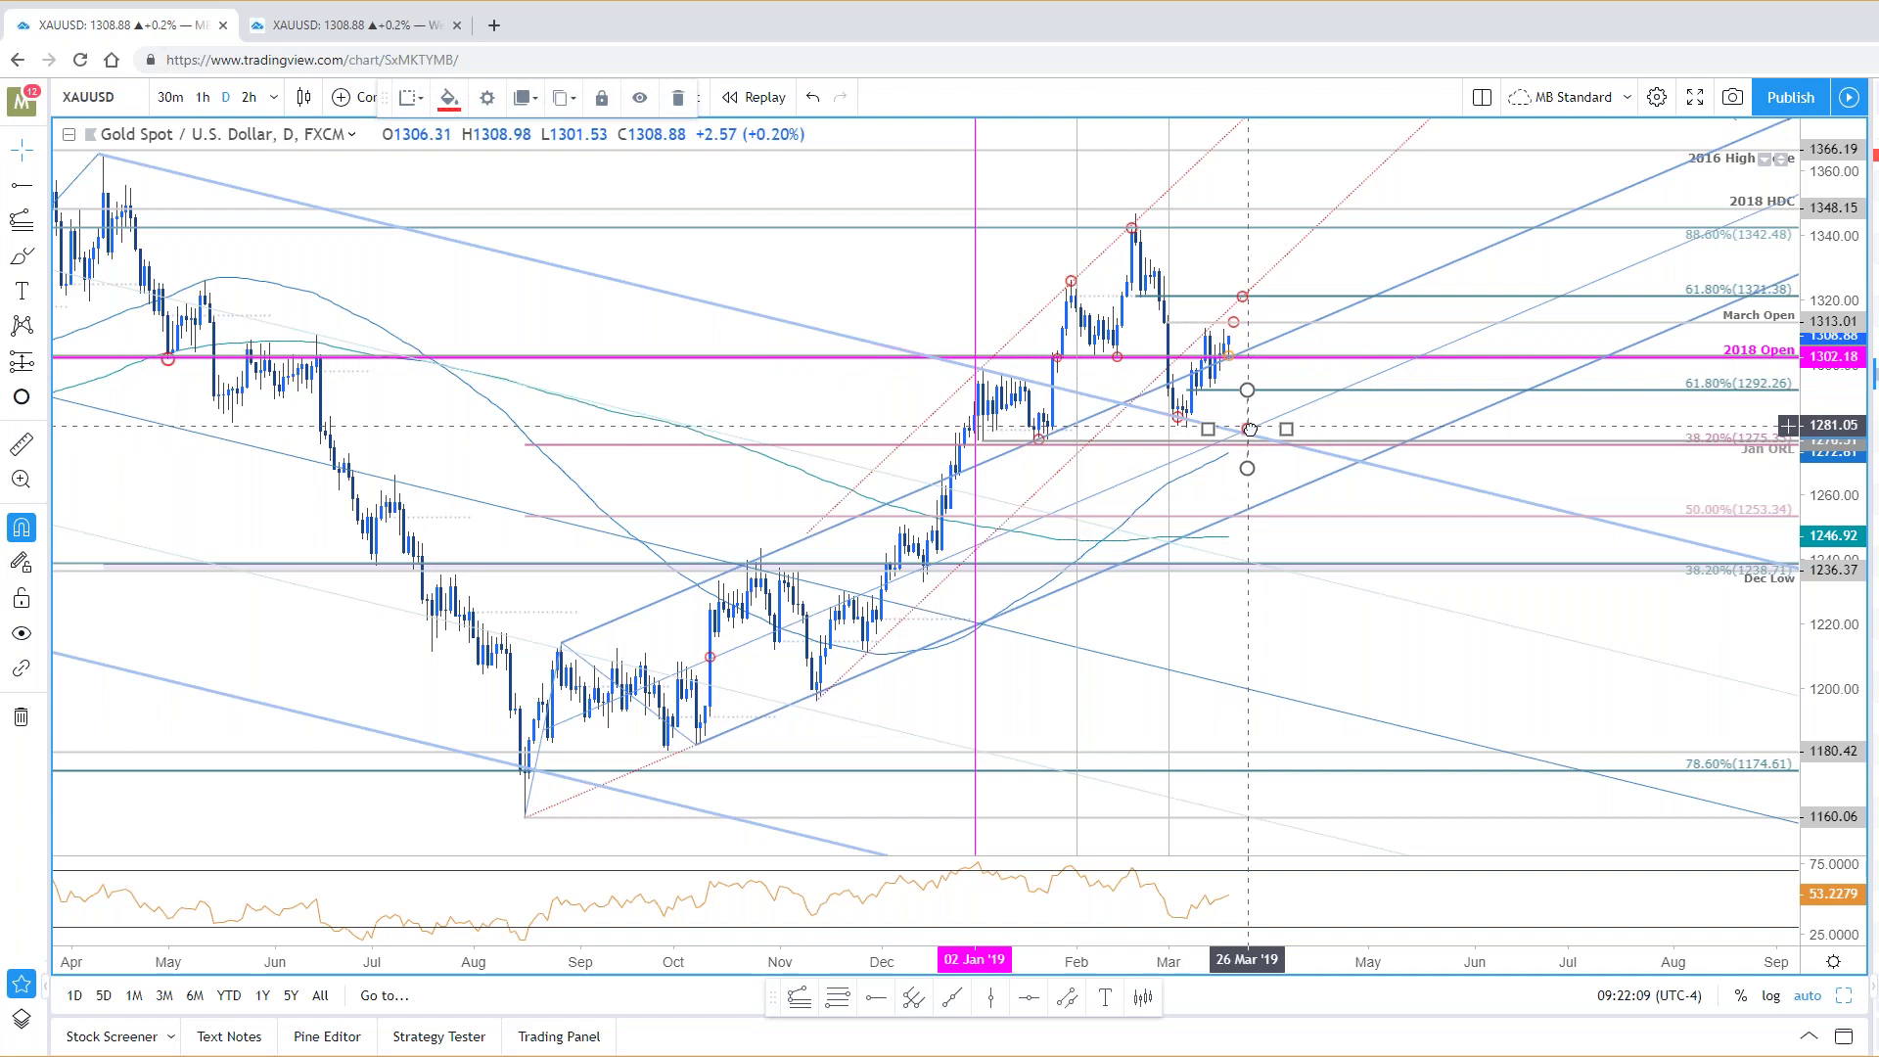
{"action": "left_click", "coordinate": [1243, 340]}
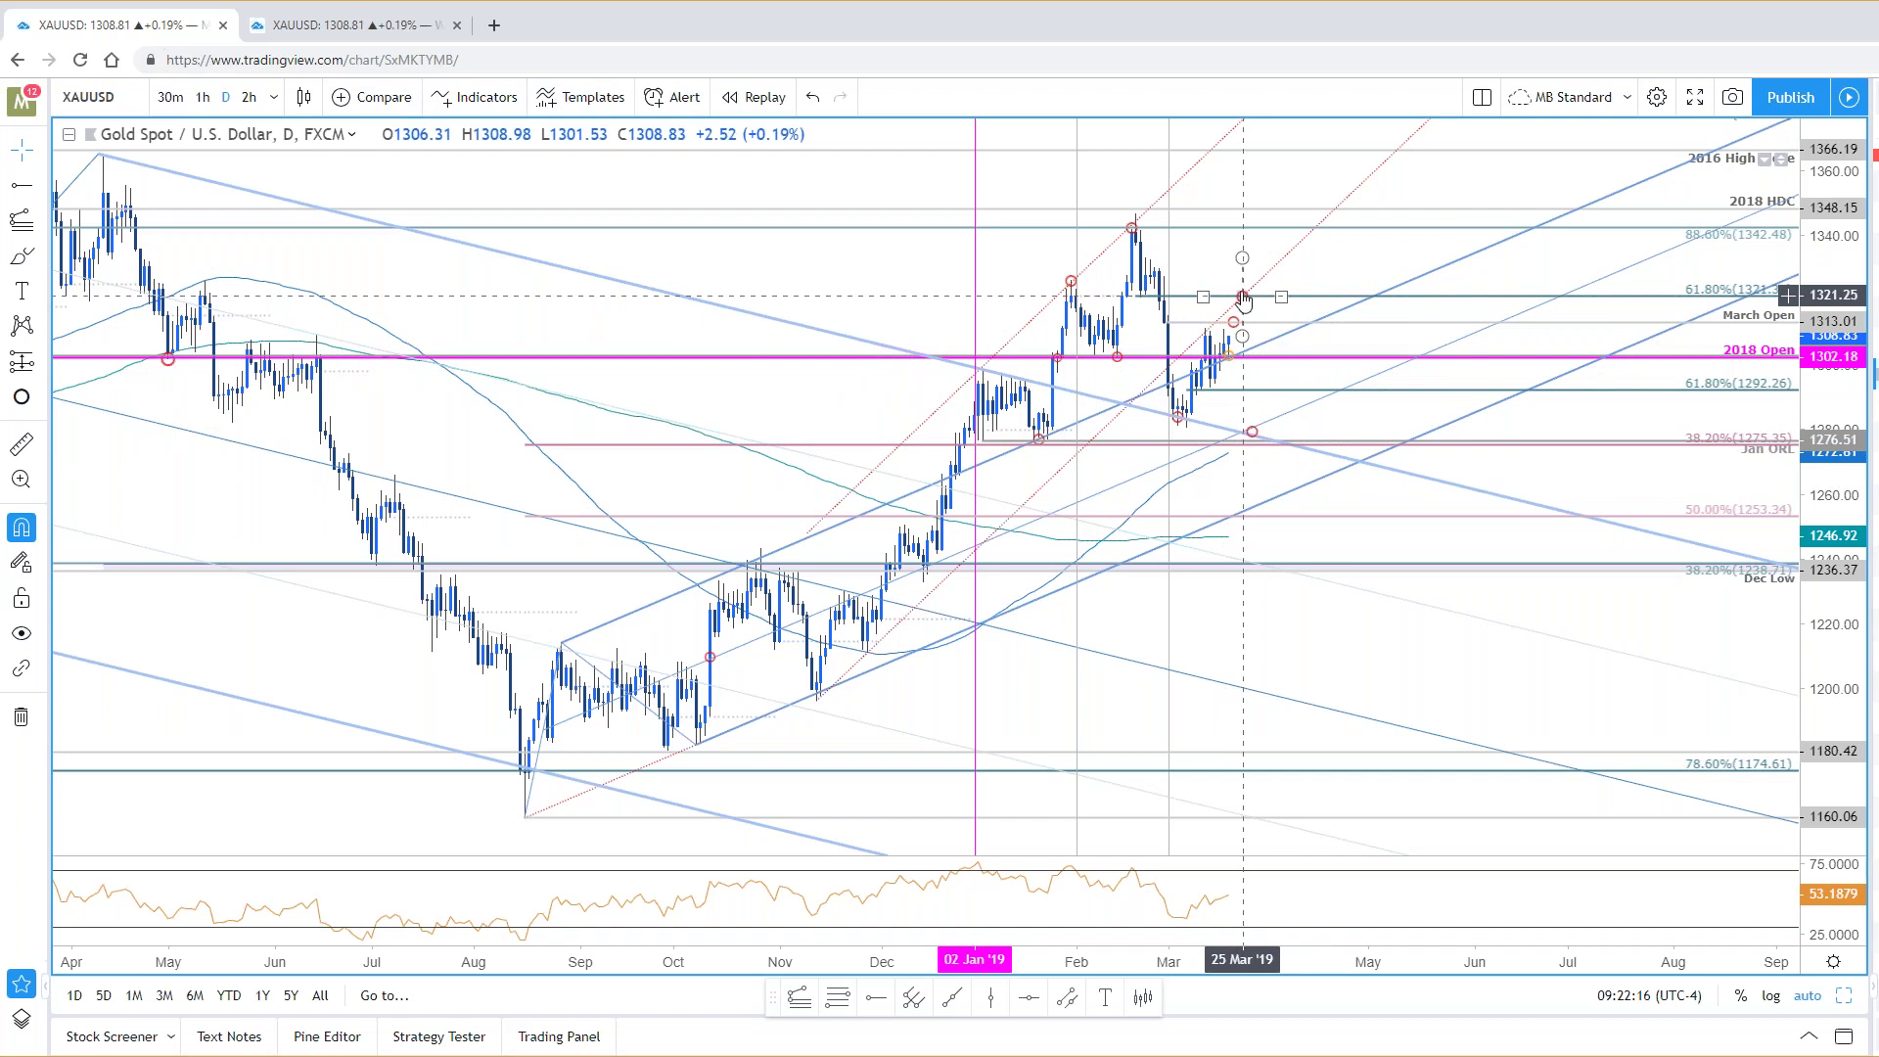
Step: Maximize the 2-hour gold chart and lift a circle marker to the 61.8% line at 1321.38
{"action": "left_click", "coordinate": [1845, 996]}
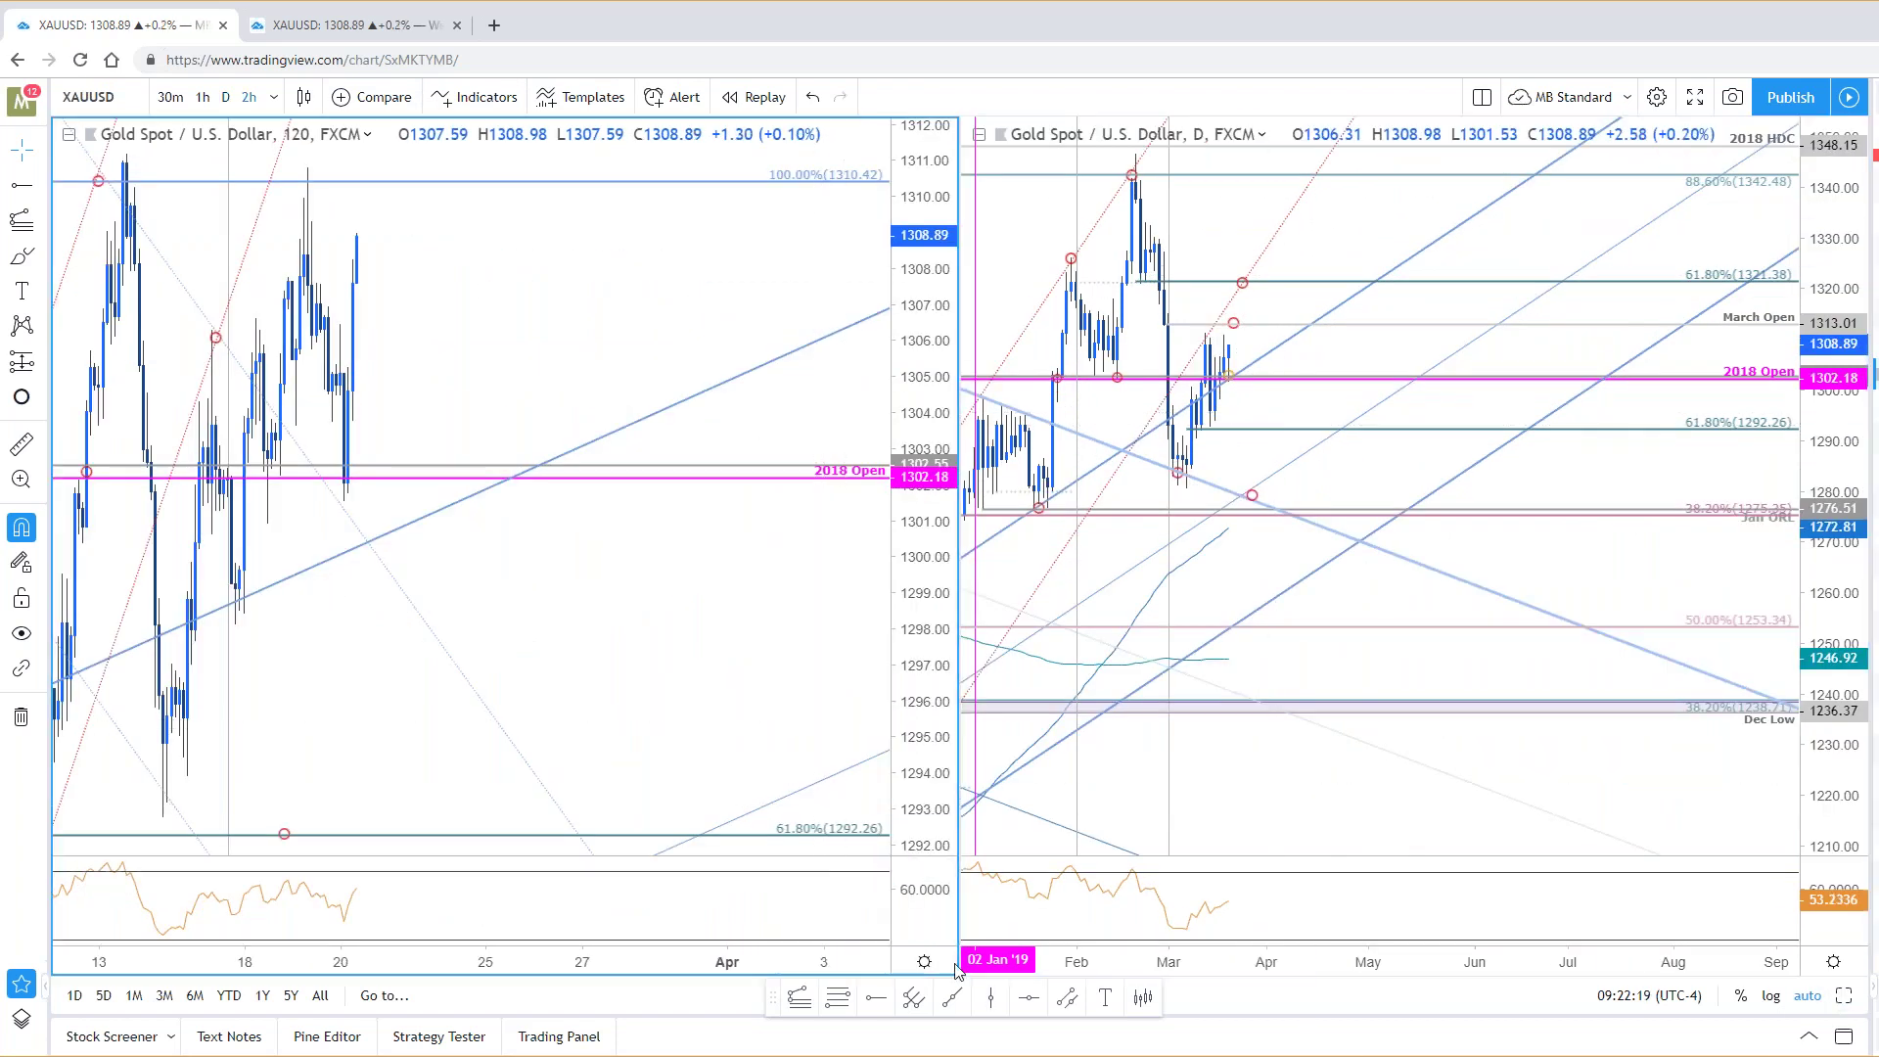
{"action": "left_click", "coordinate": [1847, 998]}
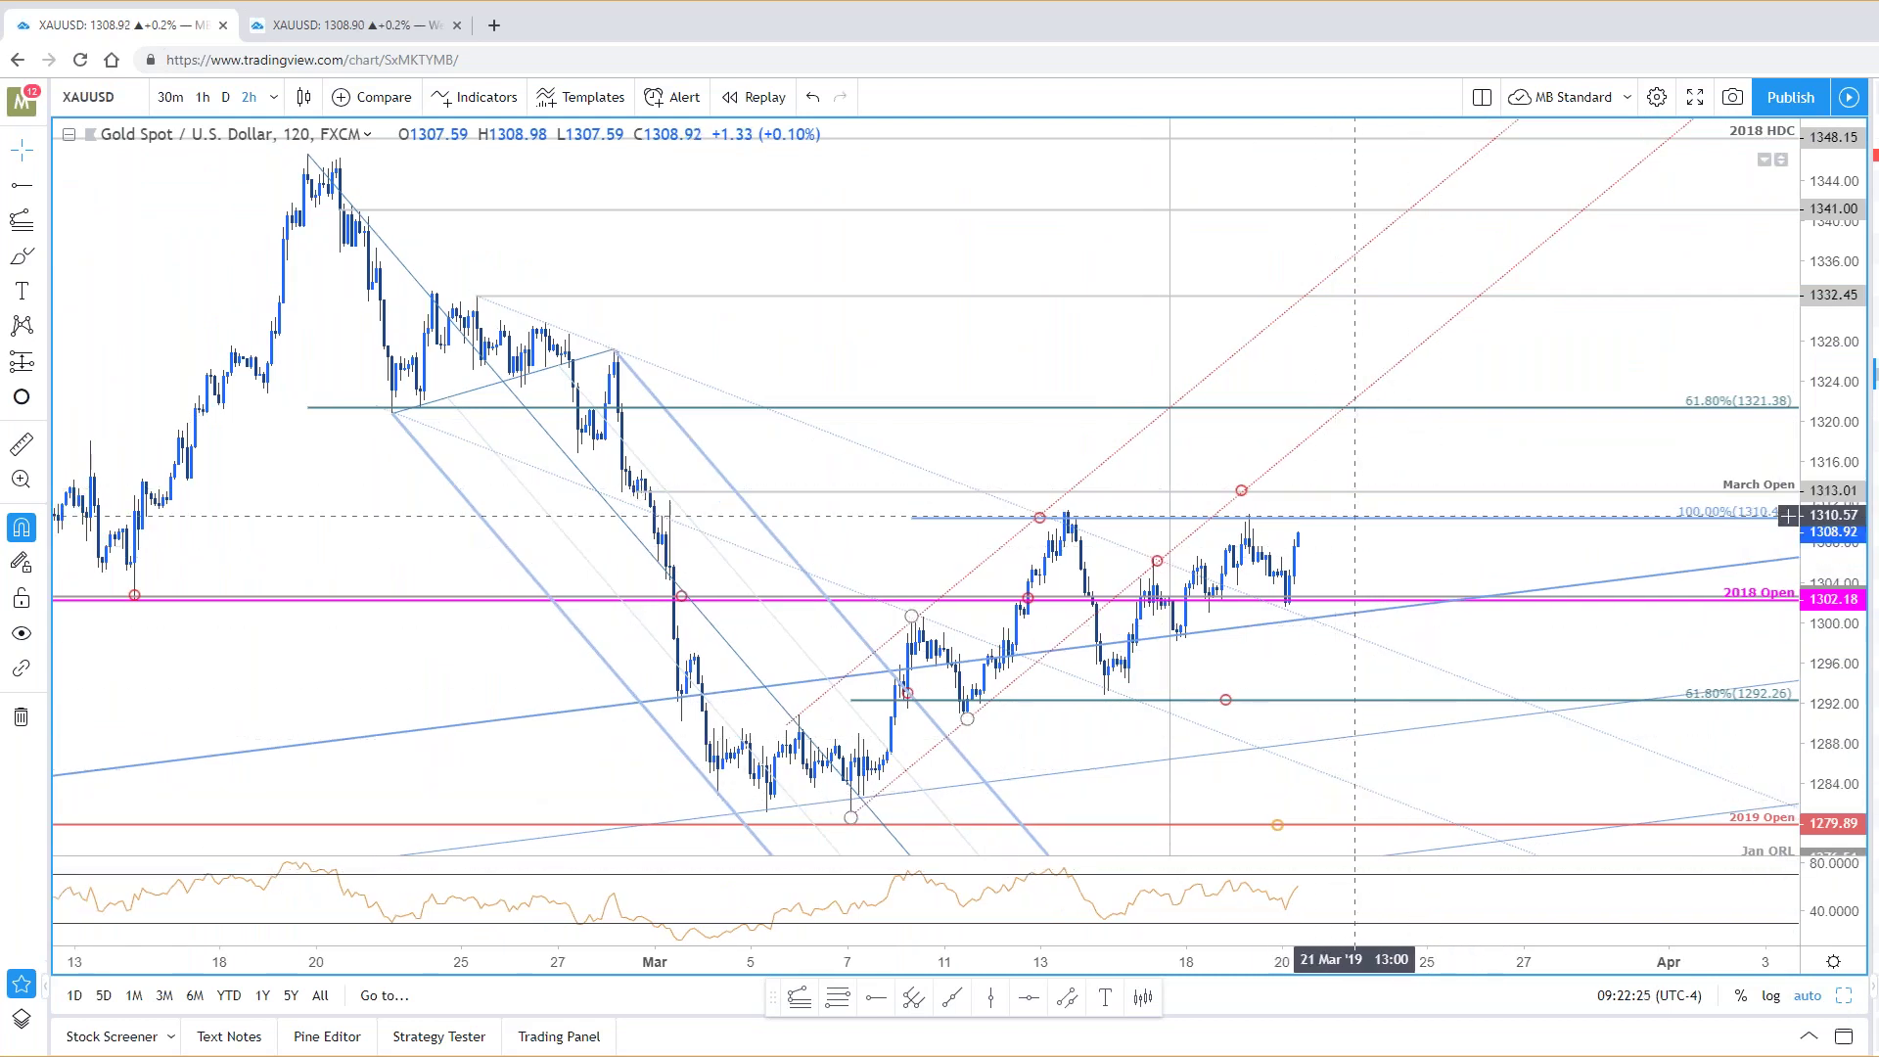
{"action": "left_click", "coordinate": [1354, 515]}
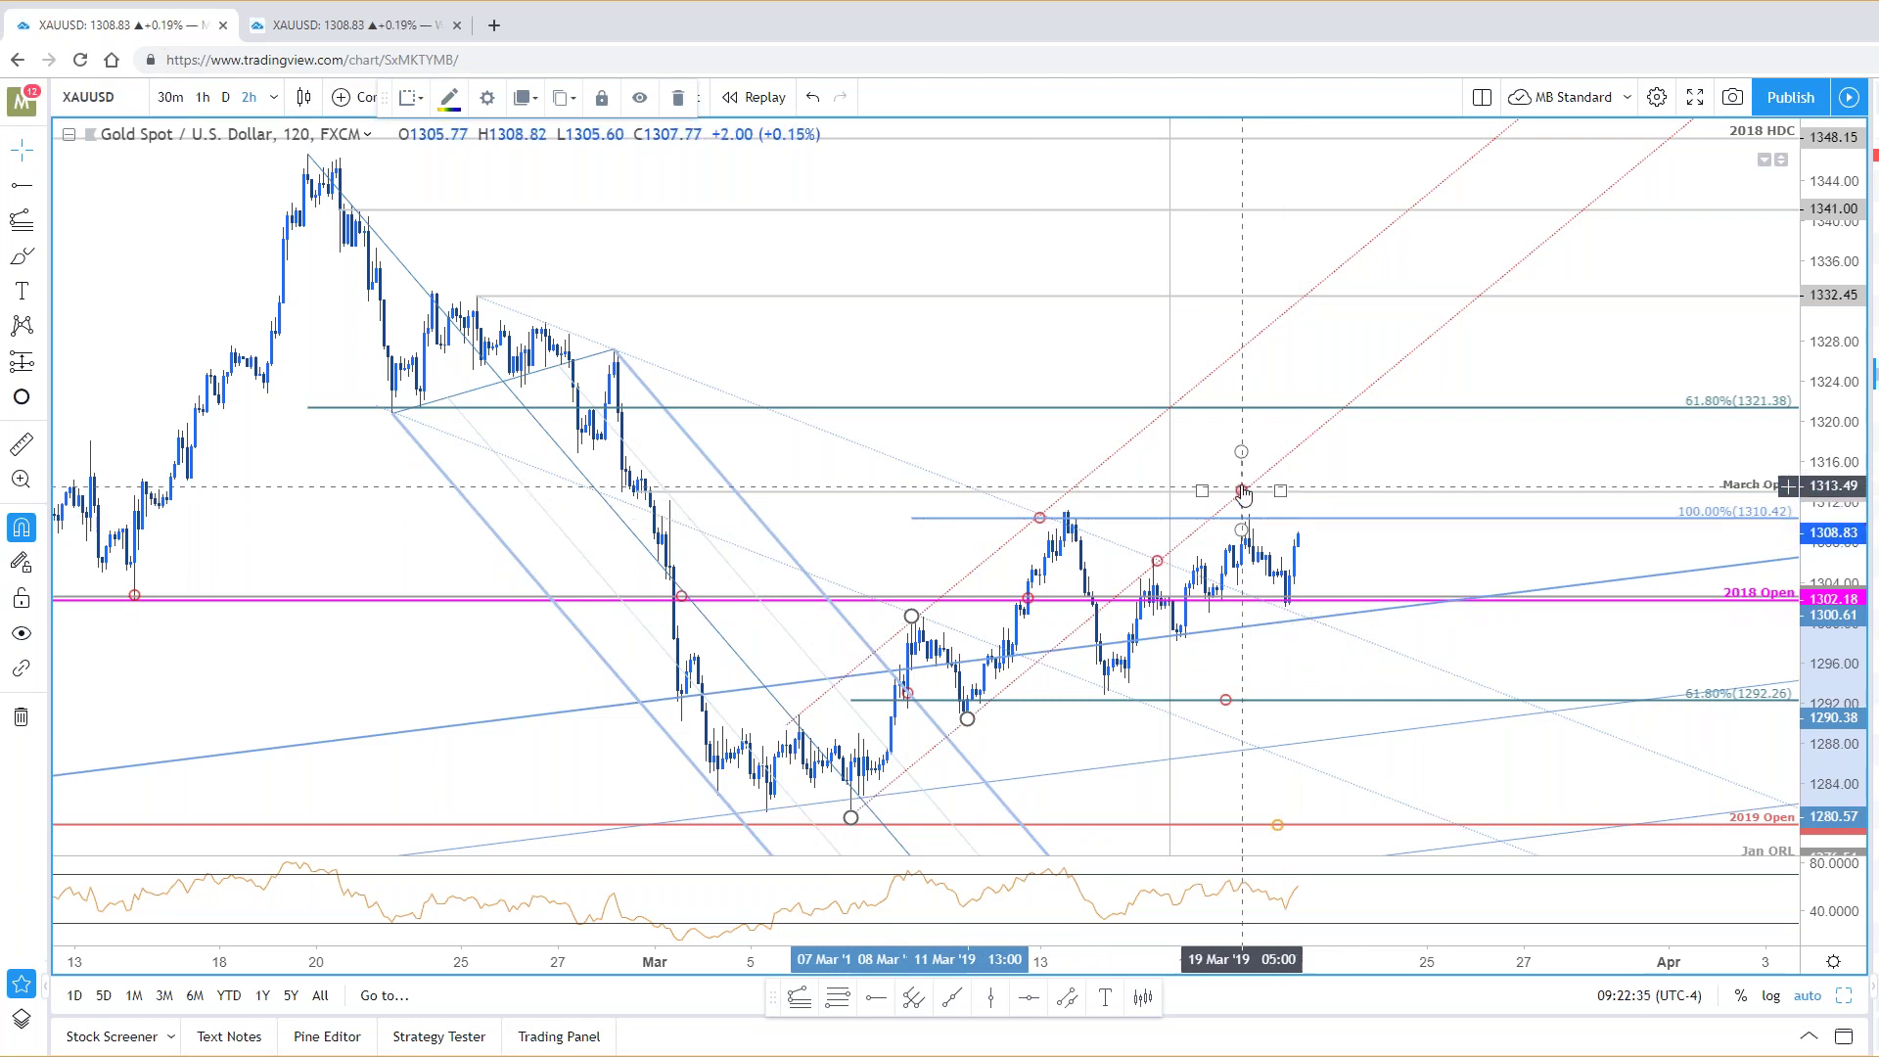
{"action": "mouse_move", "coordinate": [1243, 482]}
{"action": "left_mouse_down"}
{"action": "mouse_move", "coordinate": [1296, 490]}
{"action": "mouse_move", "coordinate": [1214, 475]}
{"action": "mouse_move", "coordinate": [1402, 419]}
{"action": "left_mouse_up"}
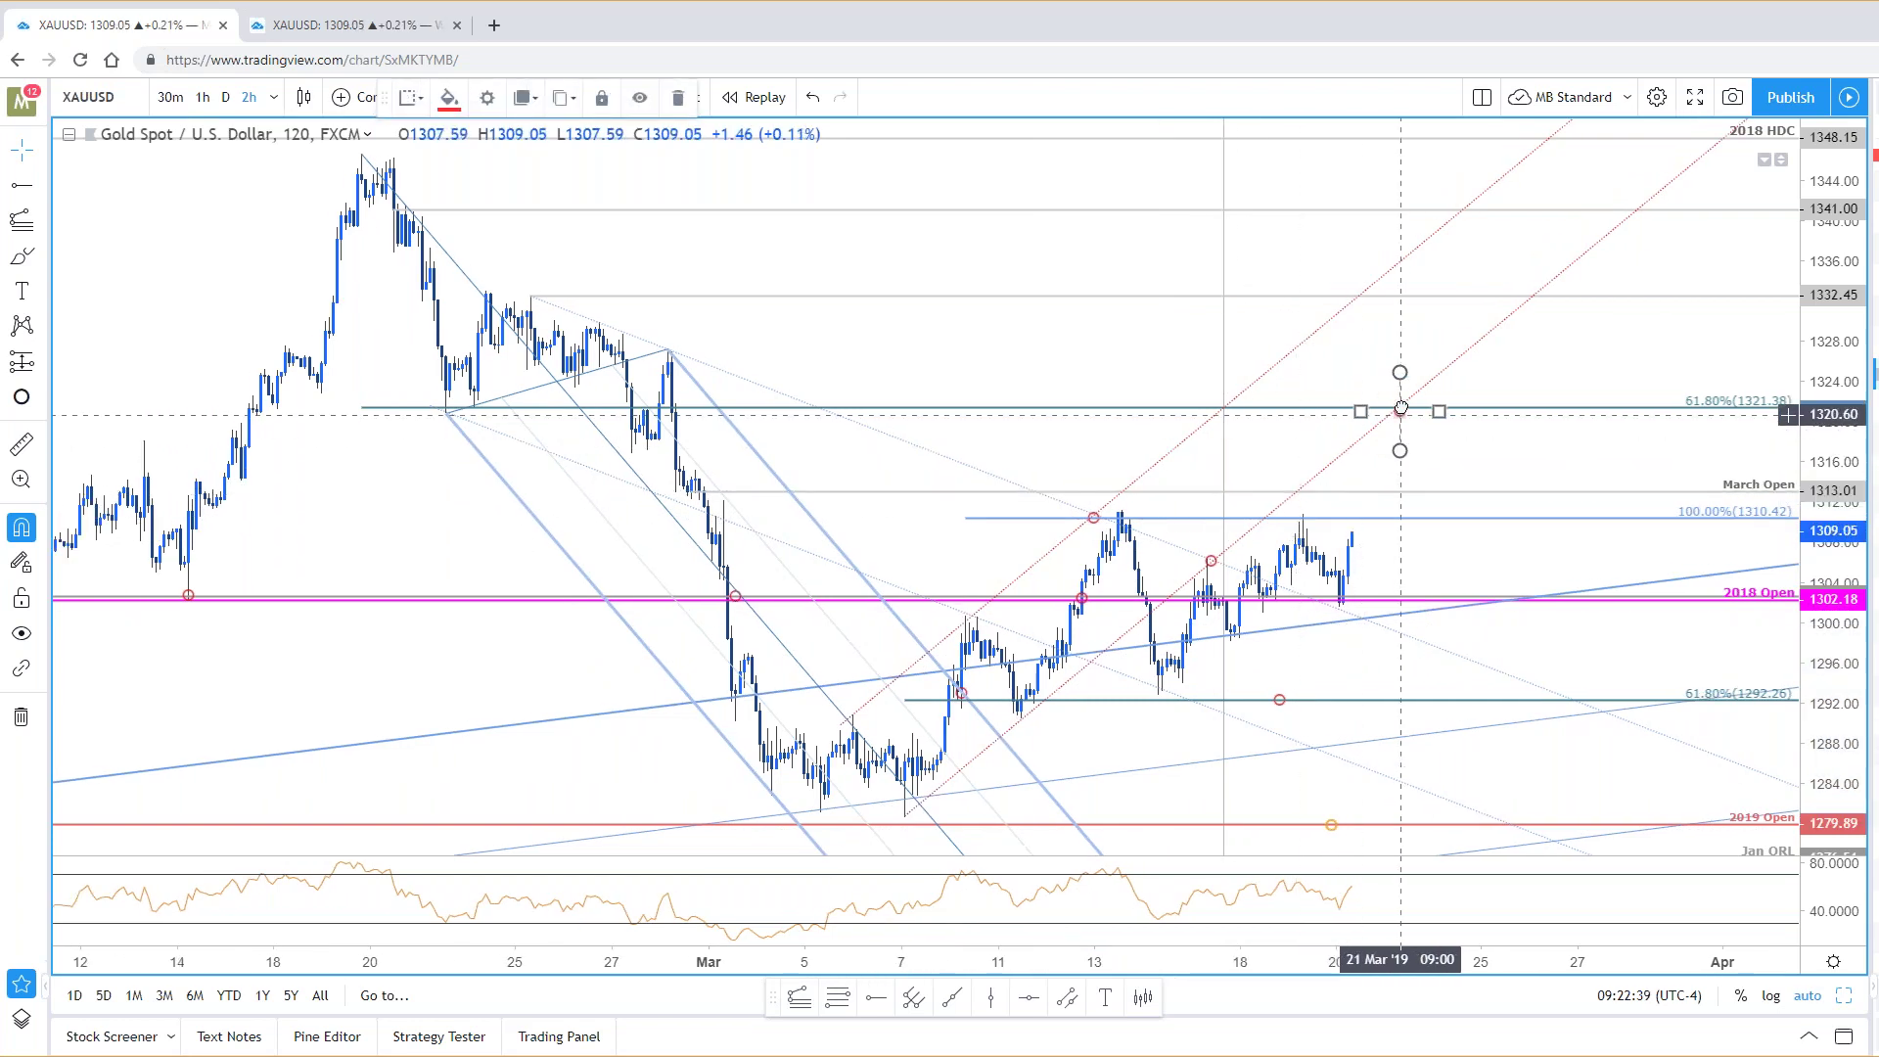
{"action": "left_click", "coordinate": [1476, 445]}
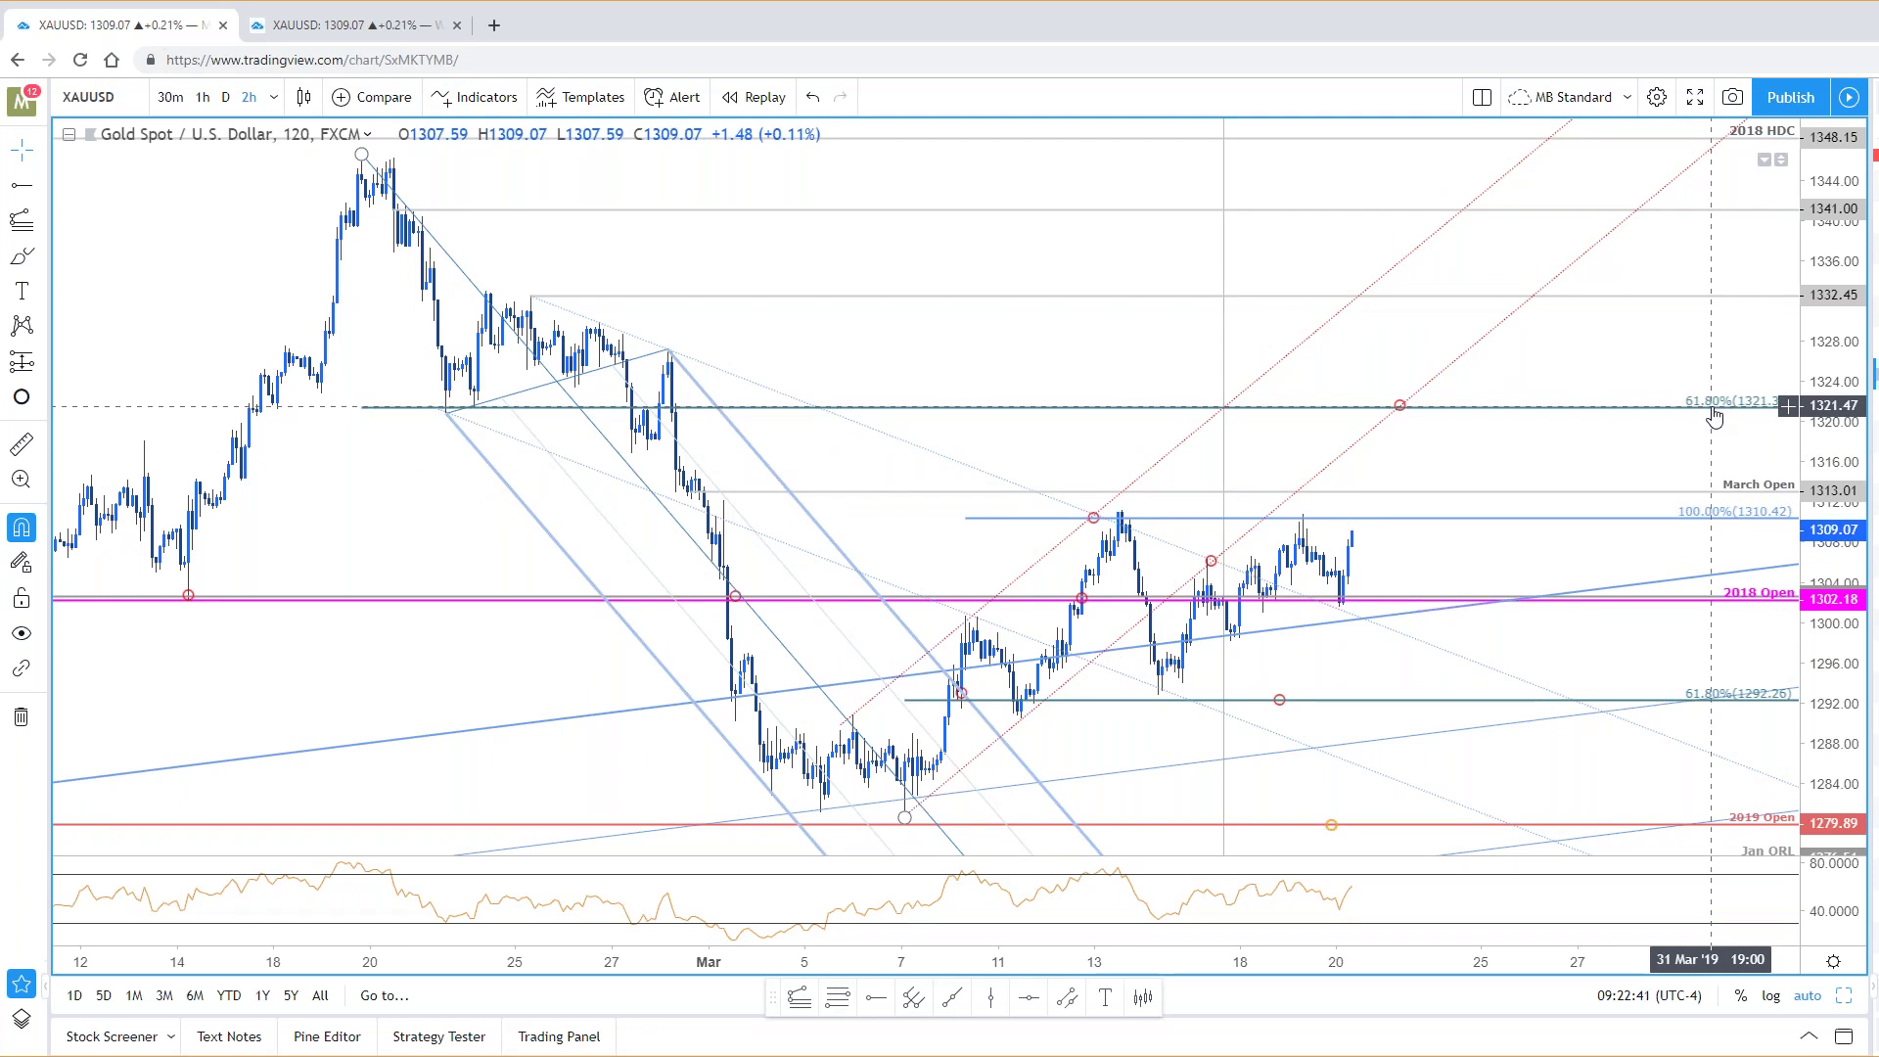
{"action": "left_click_drag", "start_coordinate": [1262, 472], "coordinate": [1065, 534]}
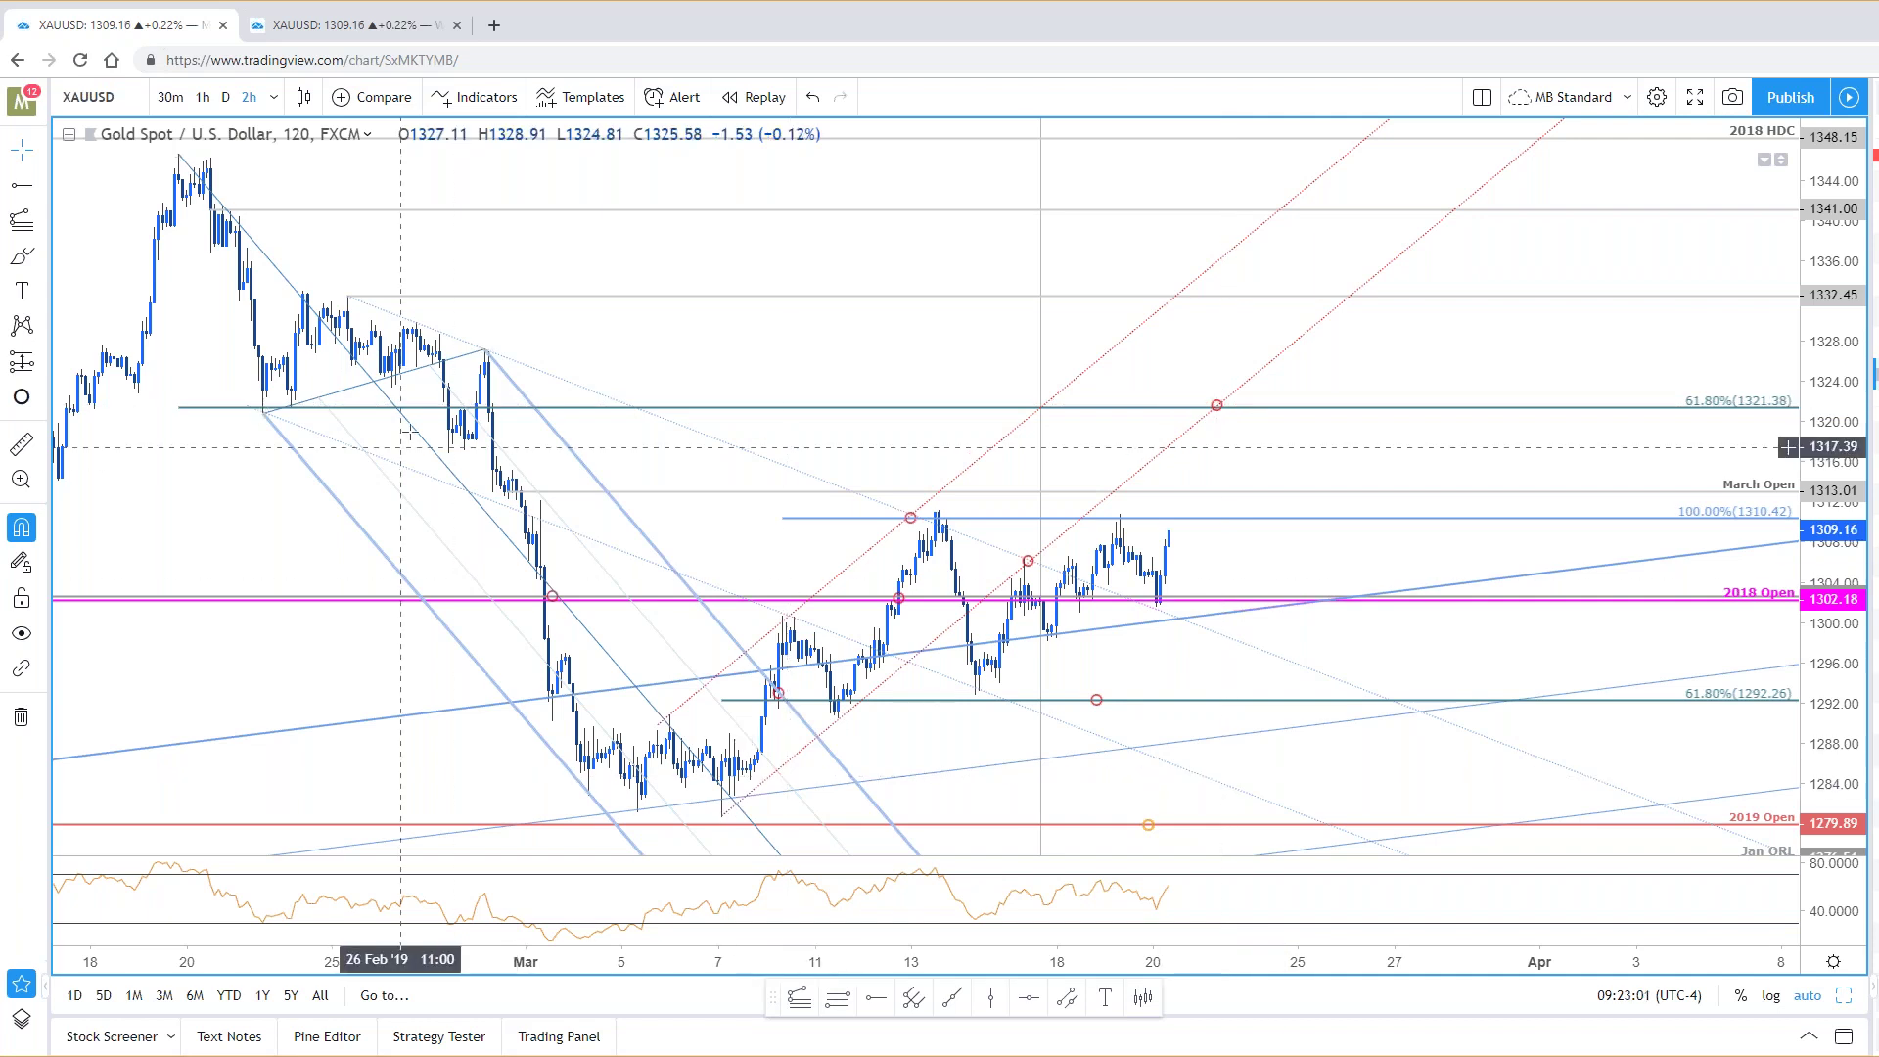
{"action": "scroll", "coordinate": [428, 418], "scroll_direction": "down", "scroll_amount": 3}
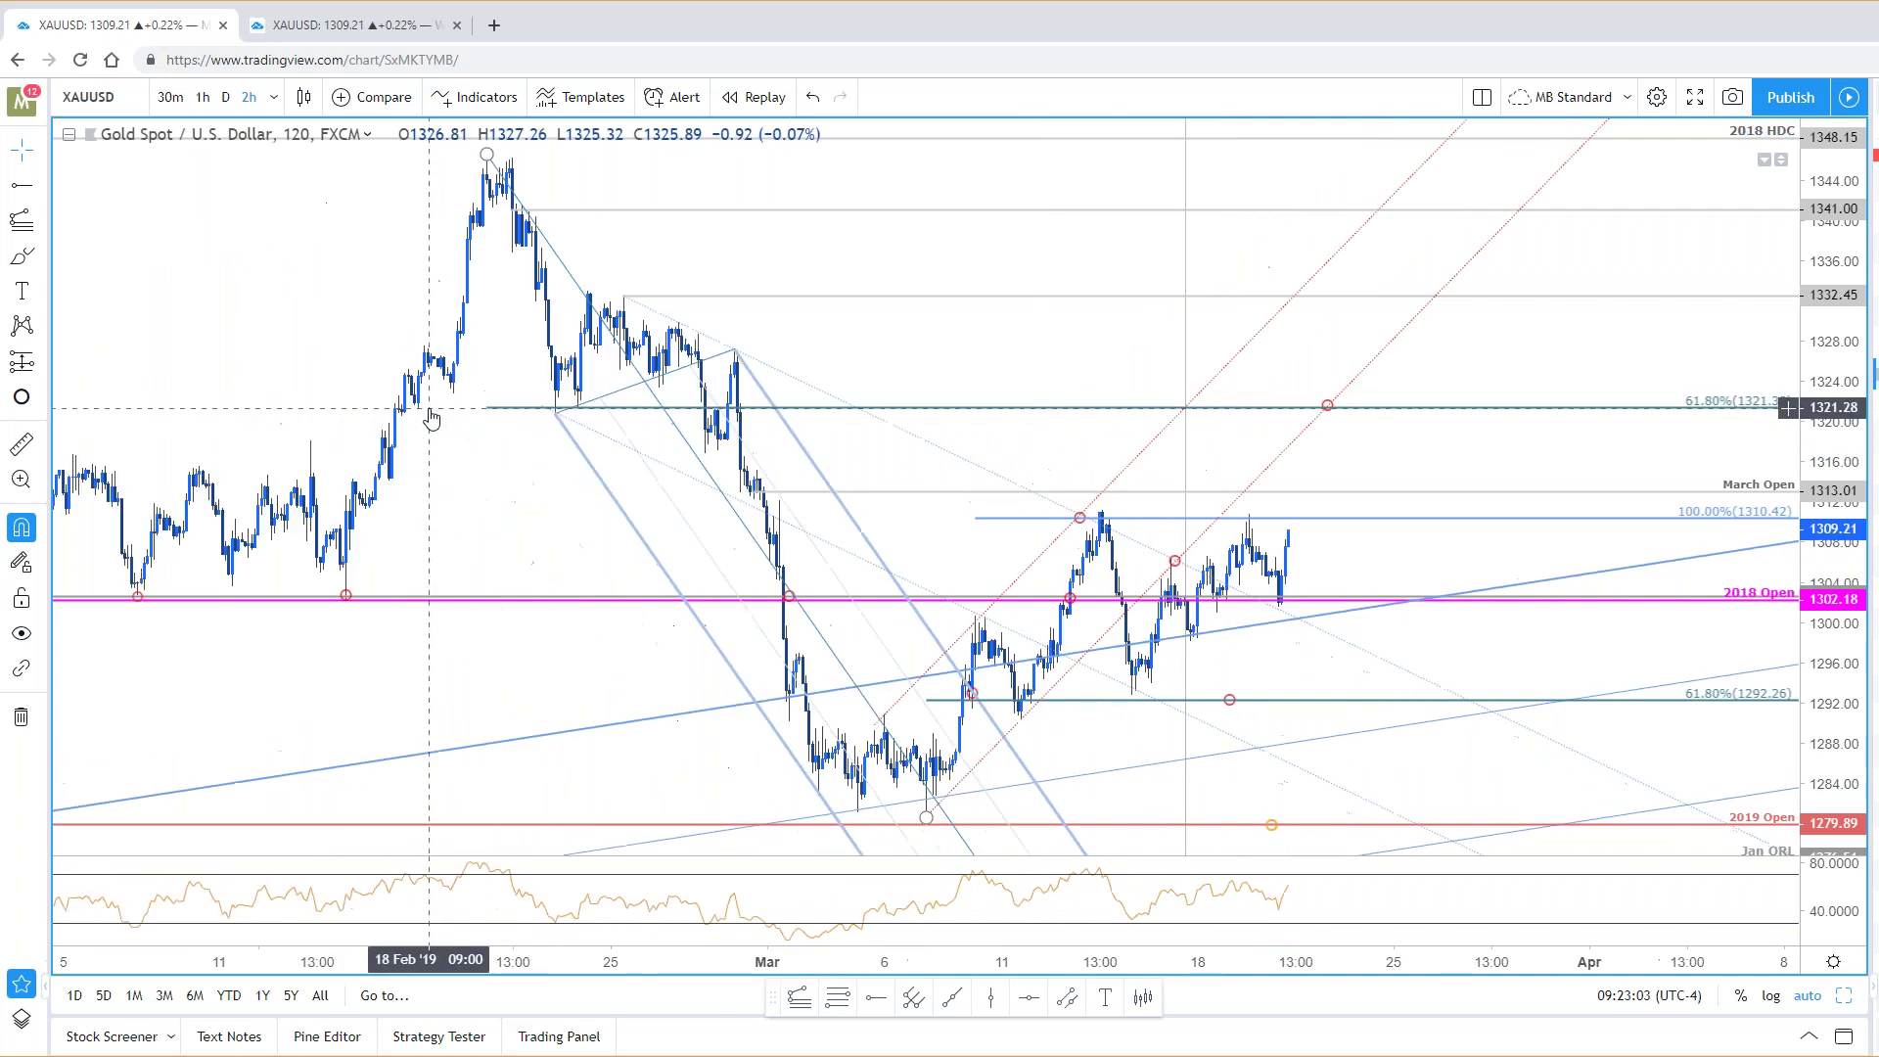
{"action": "scroll", "coordinate": [431, 418], "scroll_direction": "down", "scroll_amount": 2}
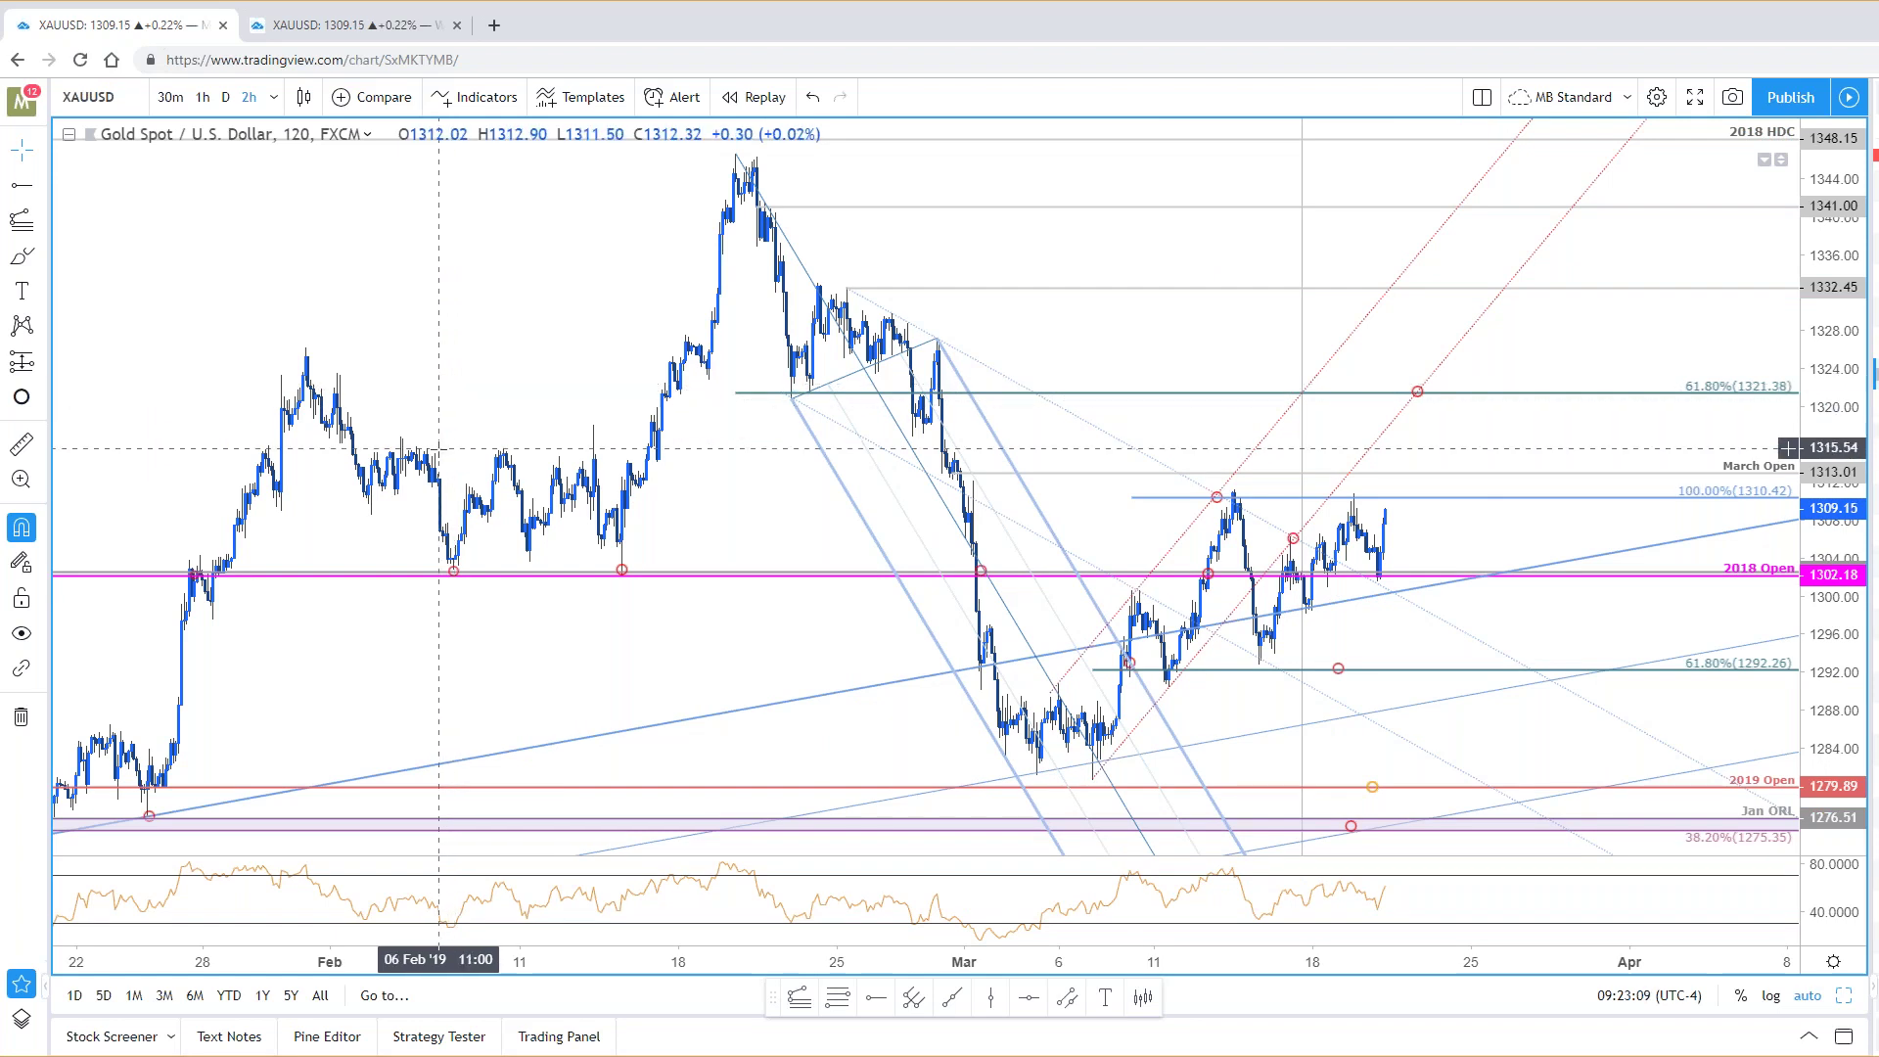
{"action": "scroll", "coordinate": [441, 391], "scroll_direction": "up", "scroll_amount": 3}
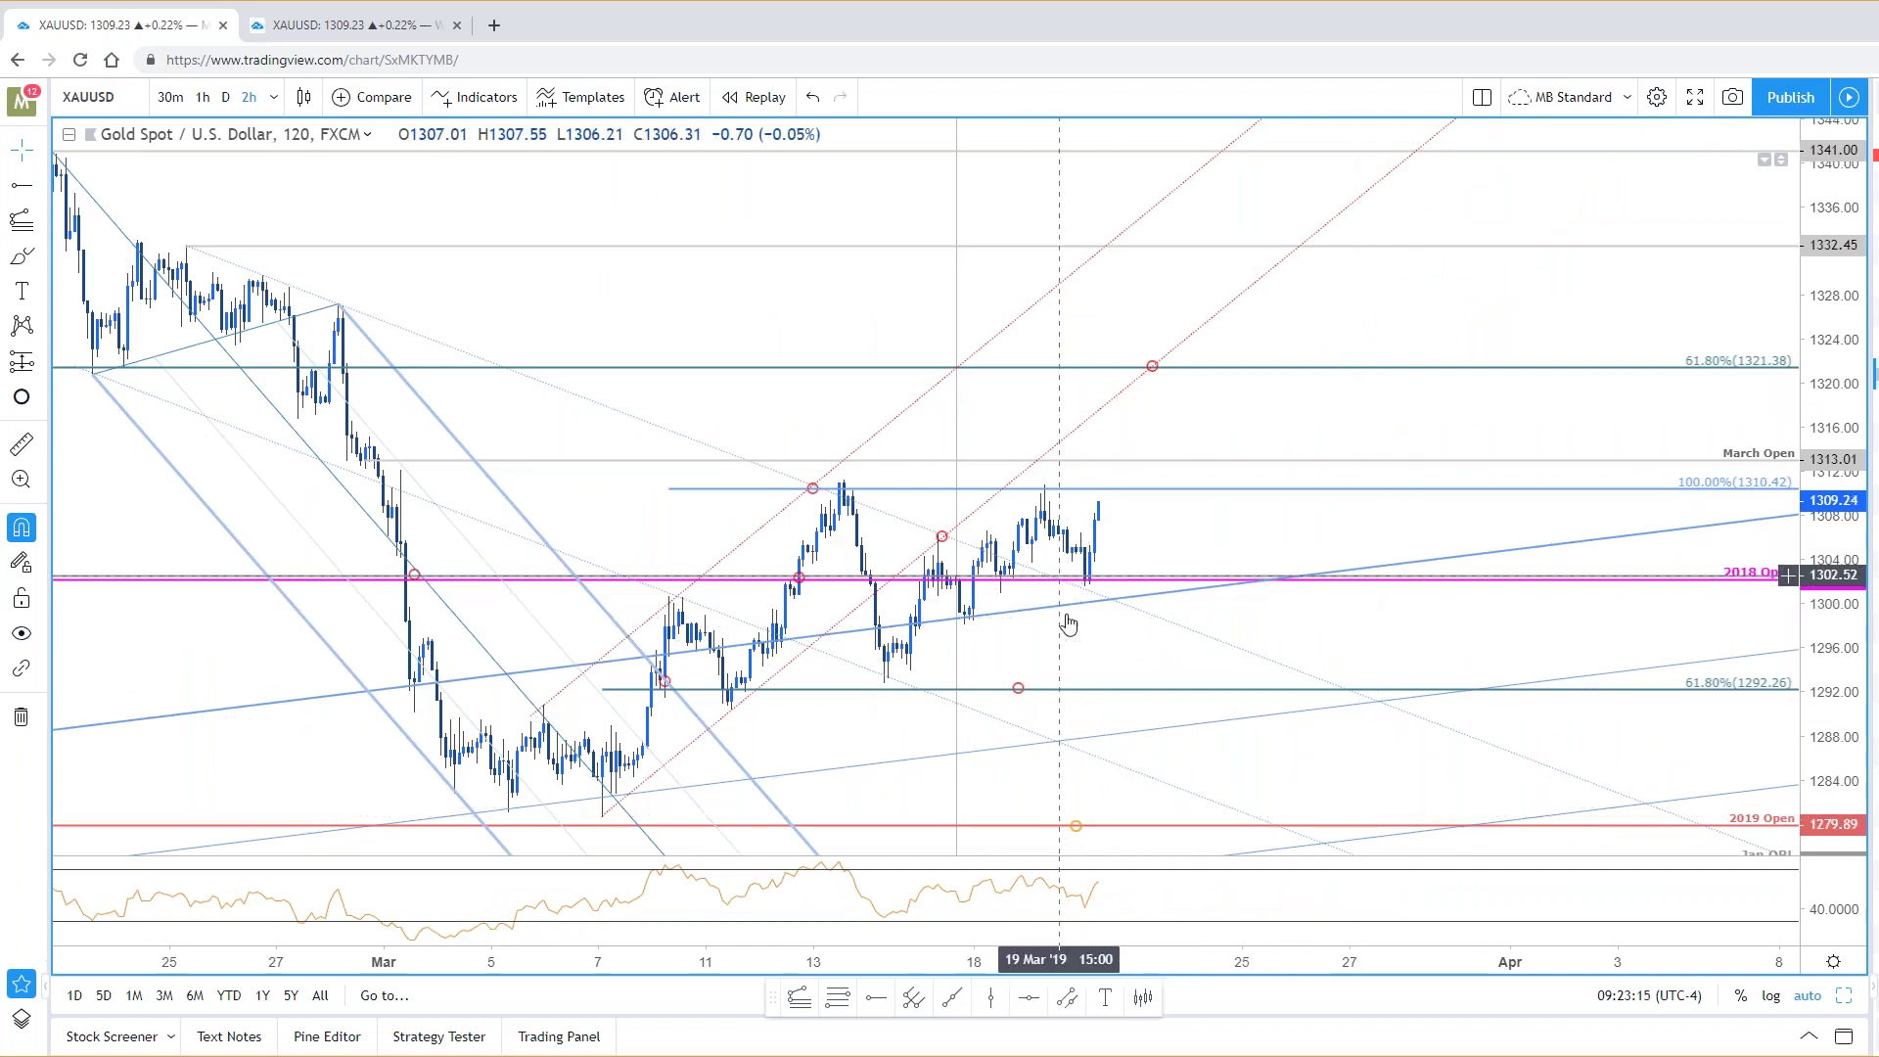
Step: Lift the red circle onto the 2018 Open line and delete the orange 2019 Open circle
{"action": "left_click_drag", "start_coordinate": [1017, 687], "coordinate": [1098, 577]}
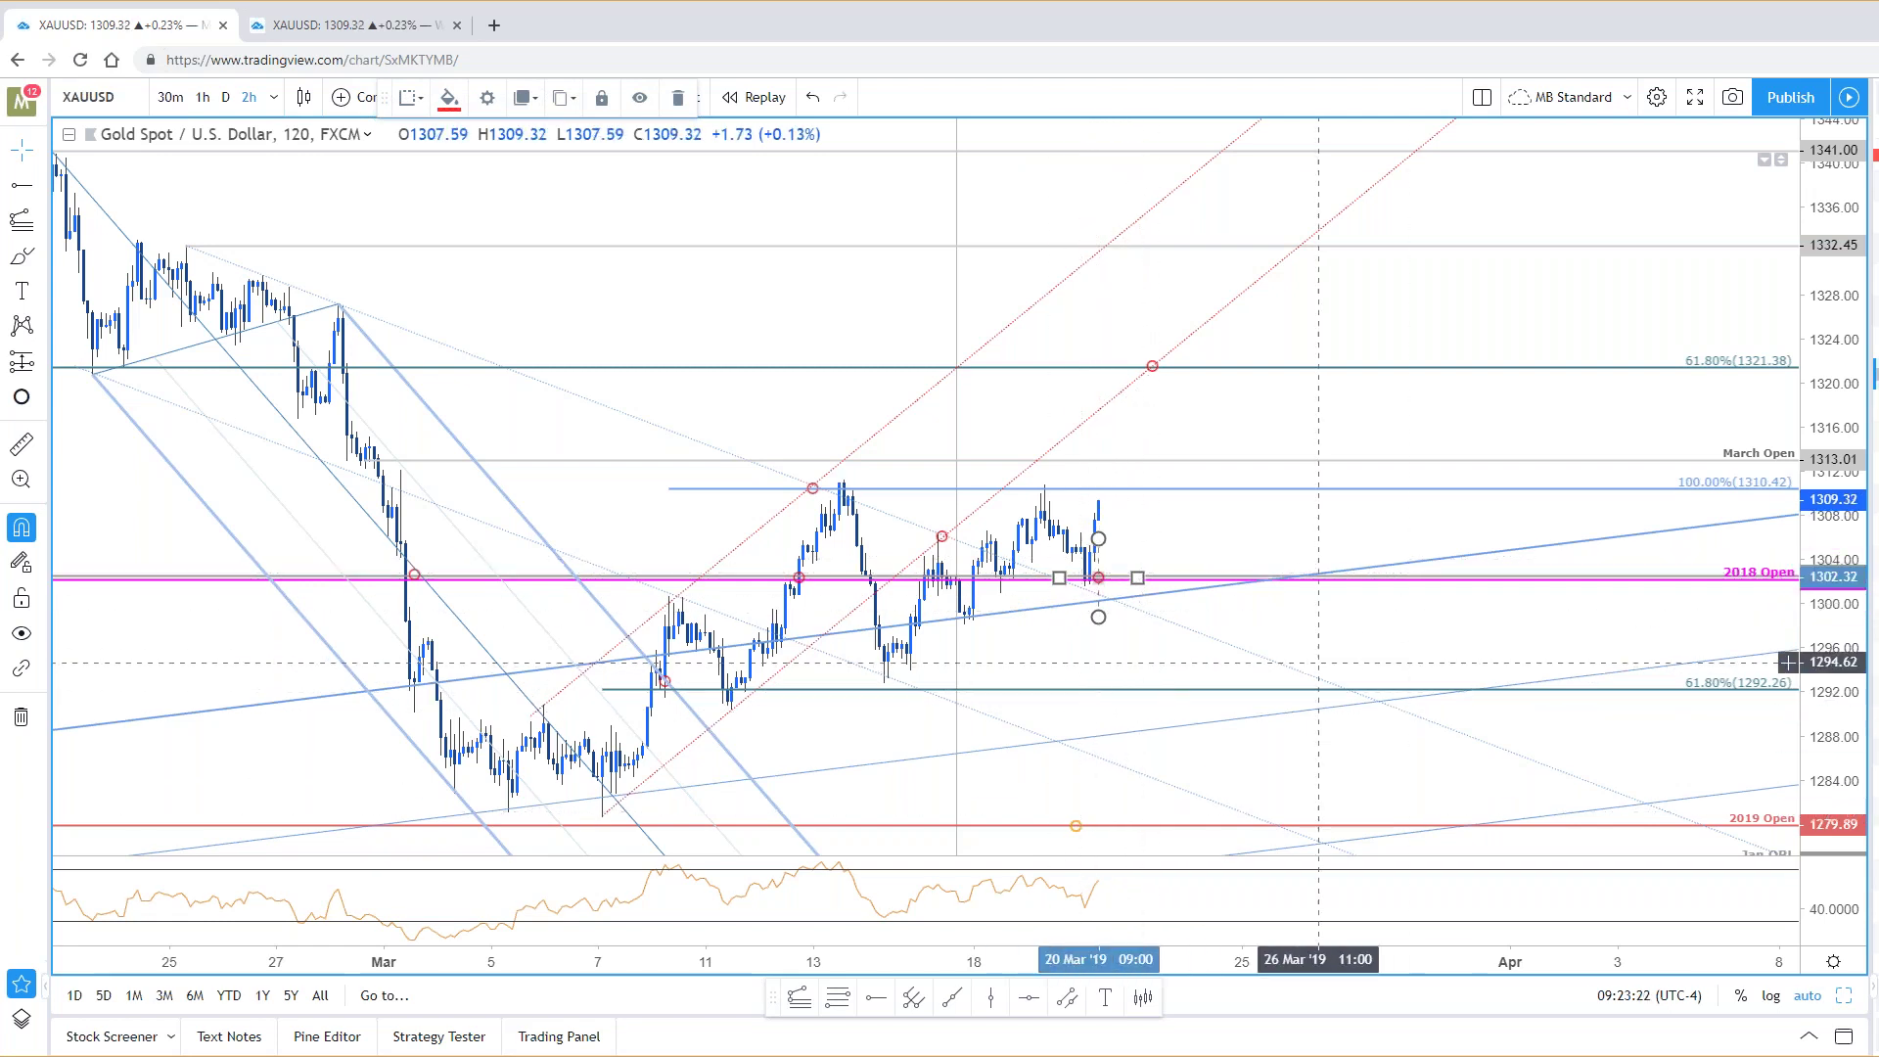
{"action": "left_click", "coordinate": [1075, 825]}
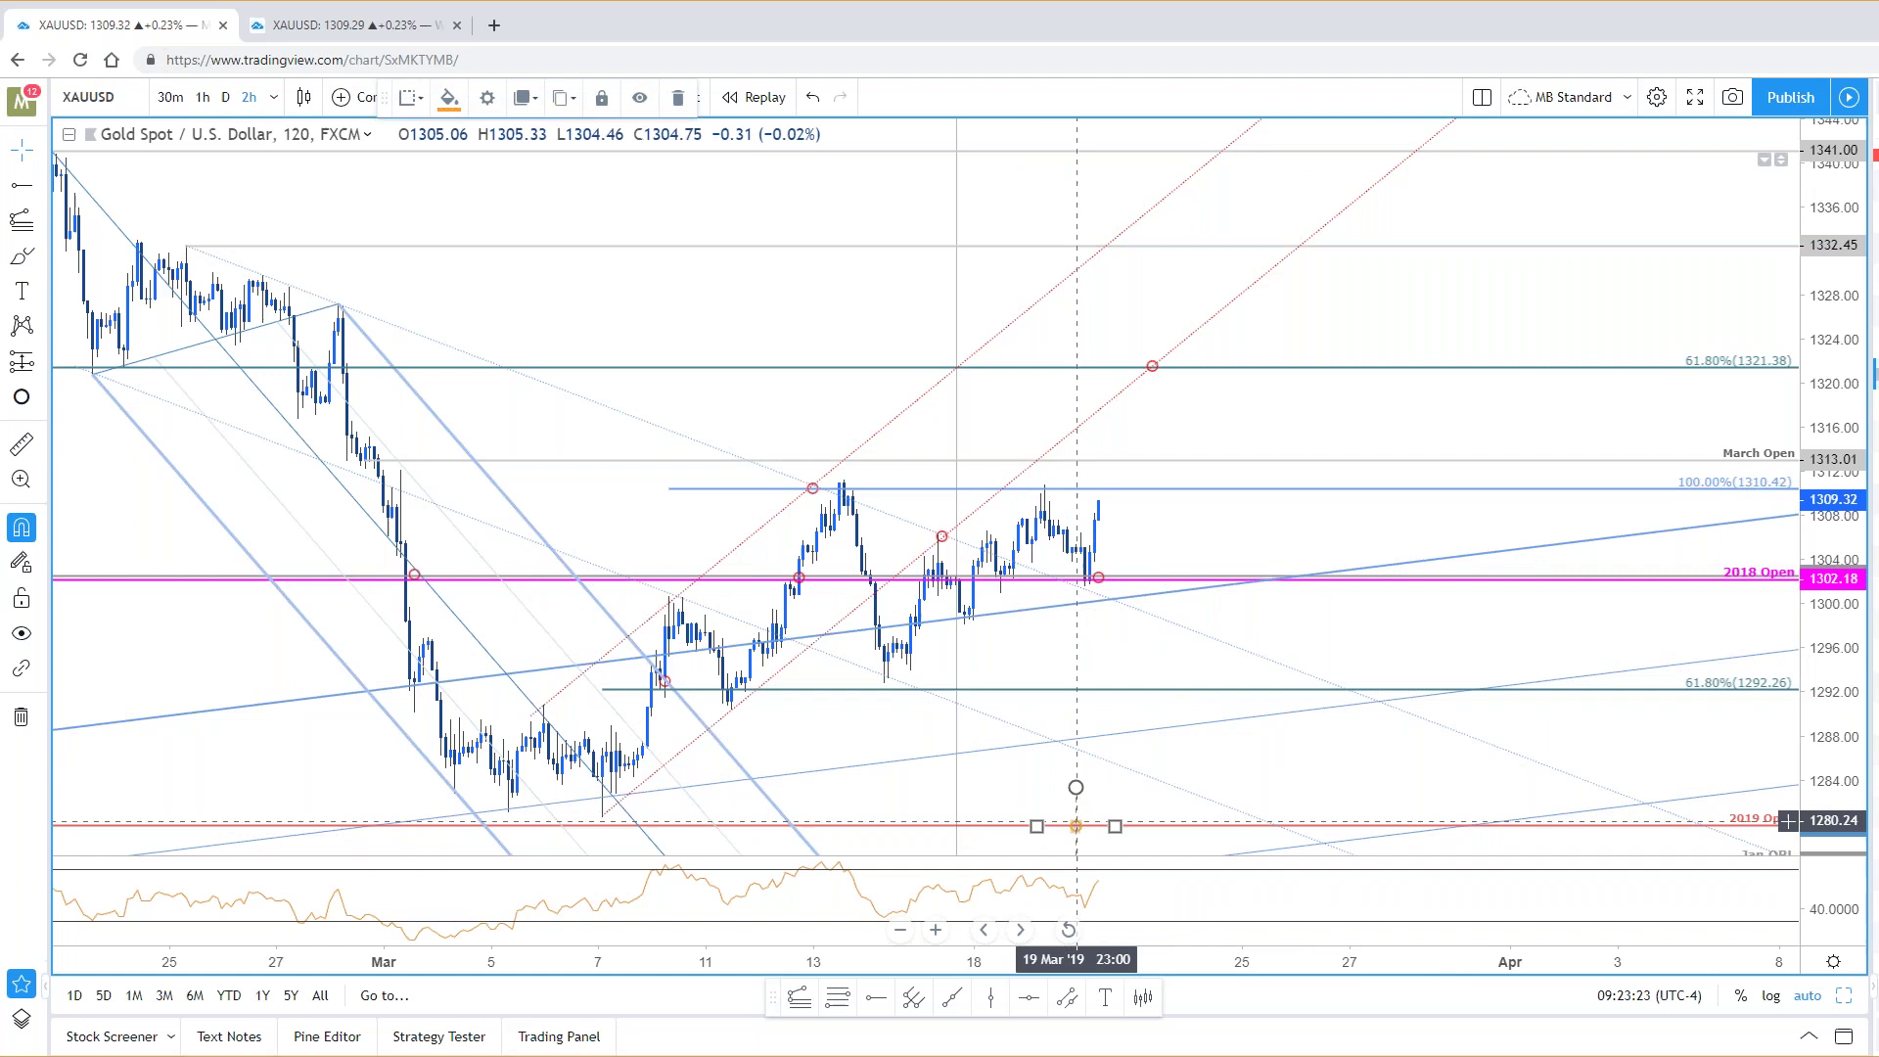
{"action": "key", "text": "Delete"}
{"action": "scroll", "coordinate": [1429, 798], "scroll_direction": "down", "scroll_amount": 2}
Step: Delete the descending pitchfork and reposition the dotted trend line
{"action": "left_click_drag", "start_coordinate": [1174, 798], "coordinate": [1224, 798]}
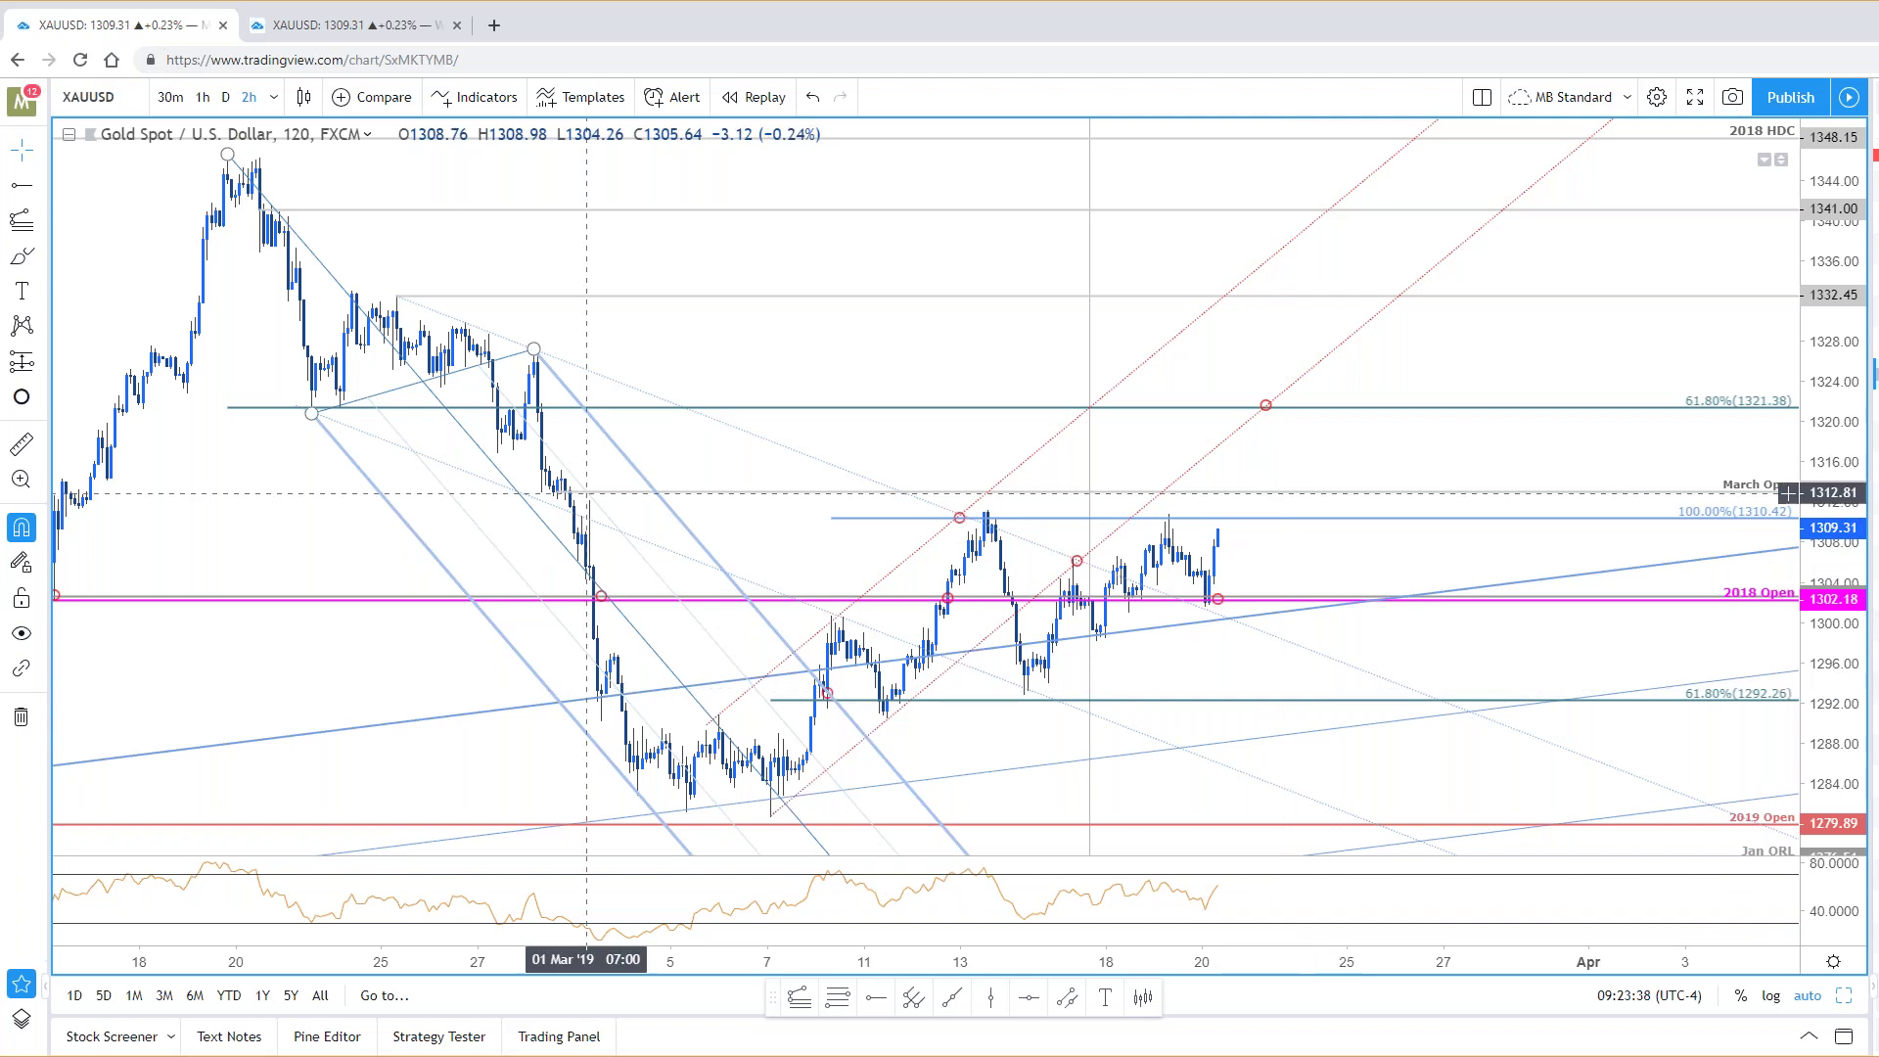
{"action": "left_click", "coordinate": [623, 456]}
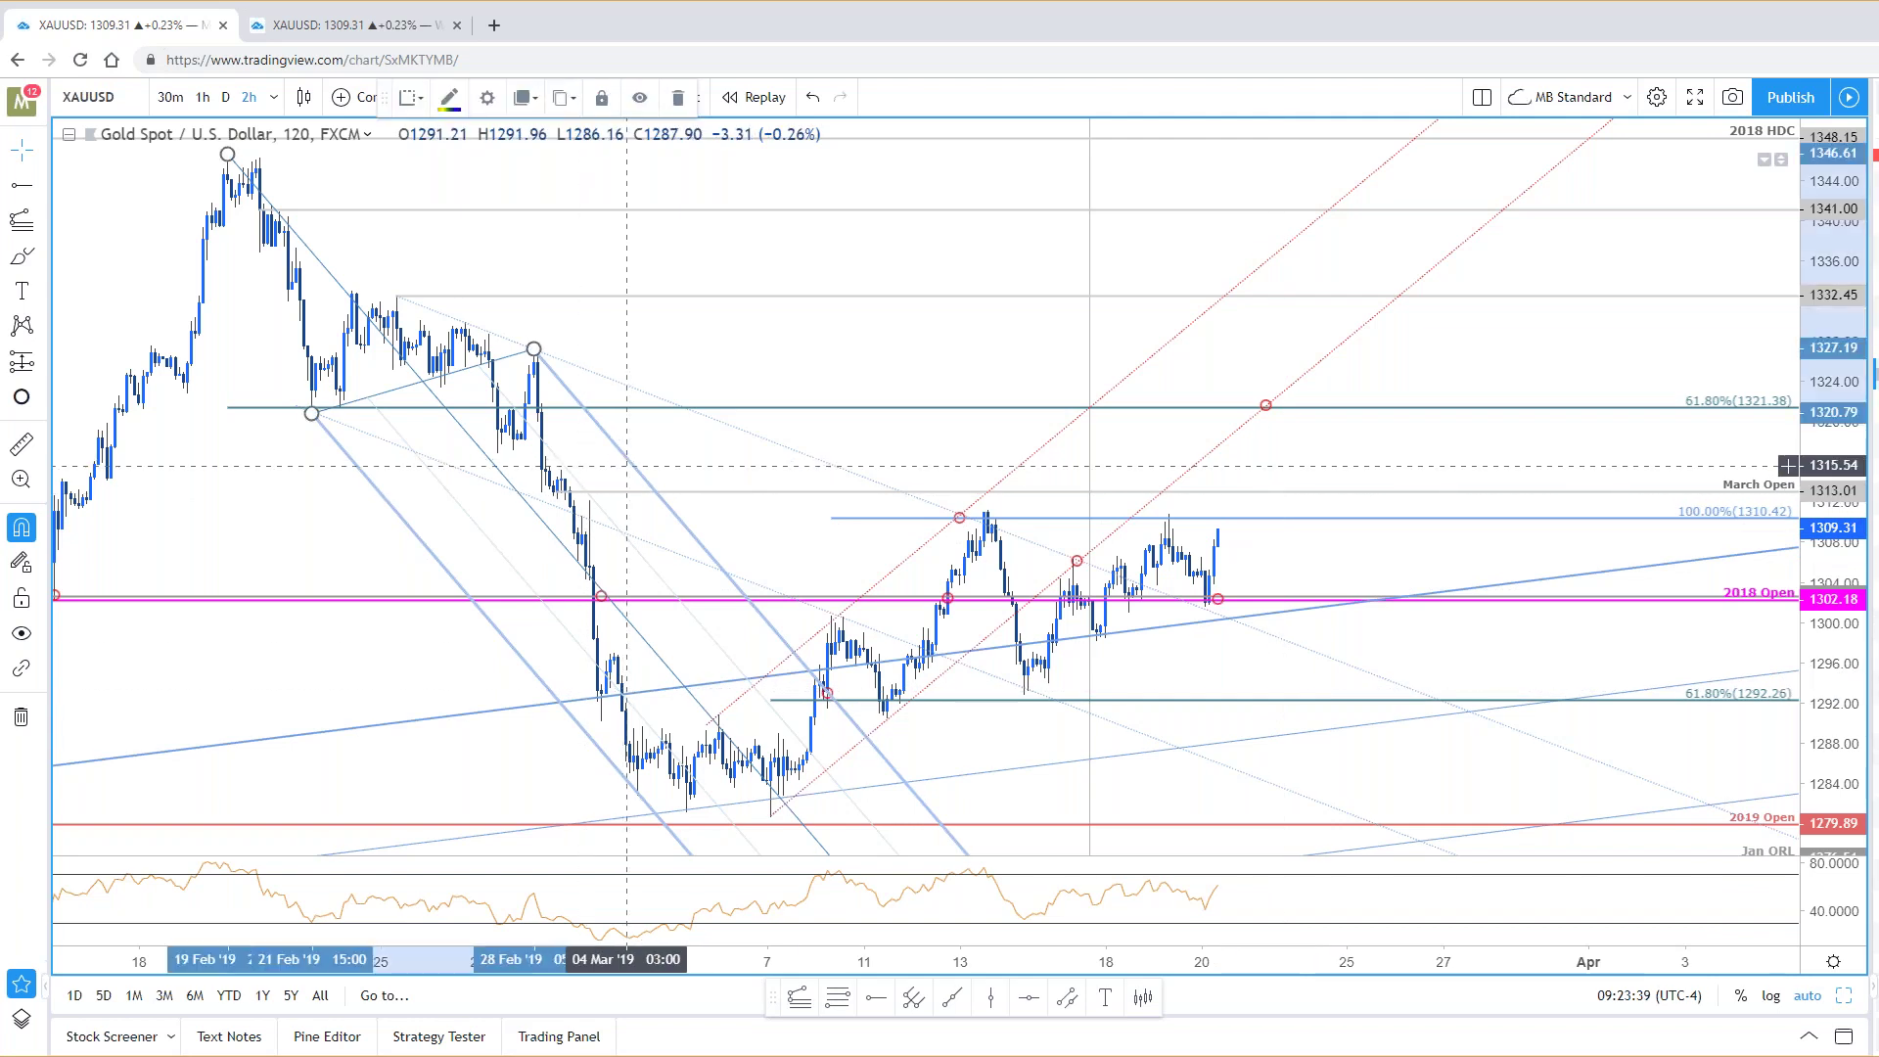
{"action": "key", "text": "Delete"}
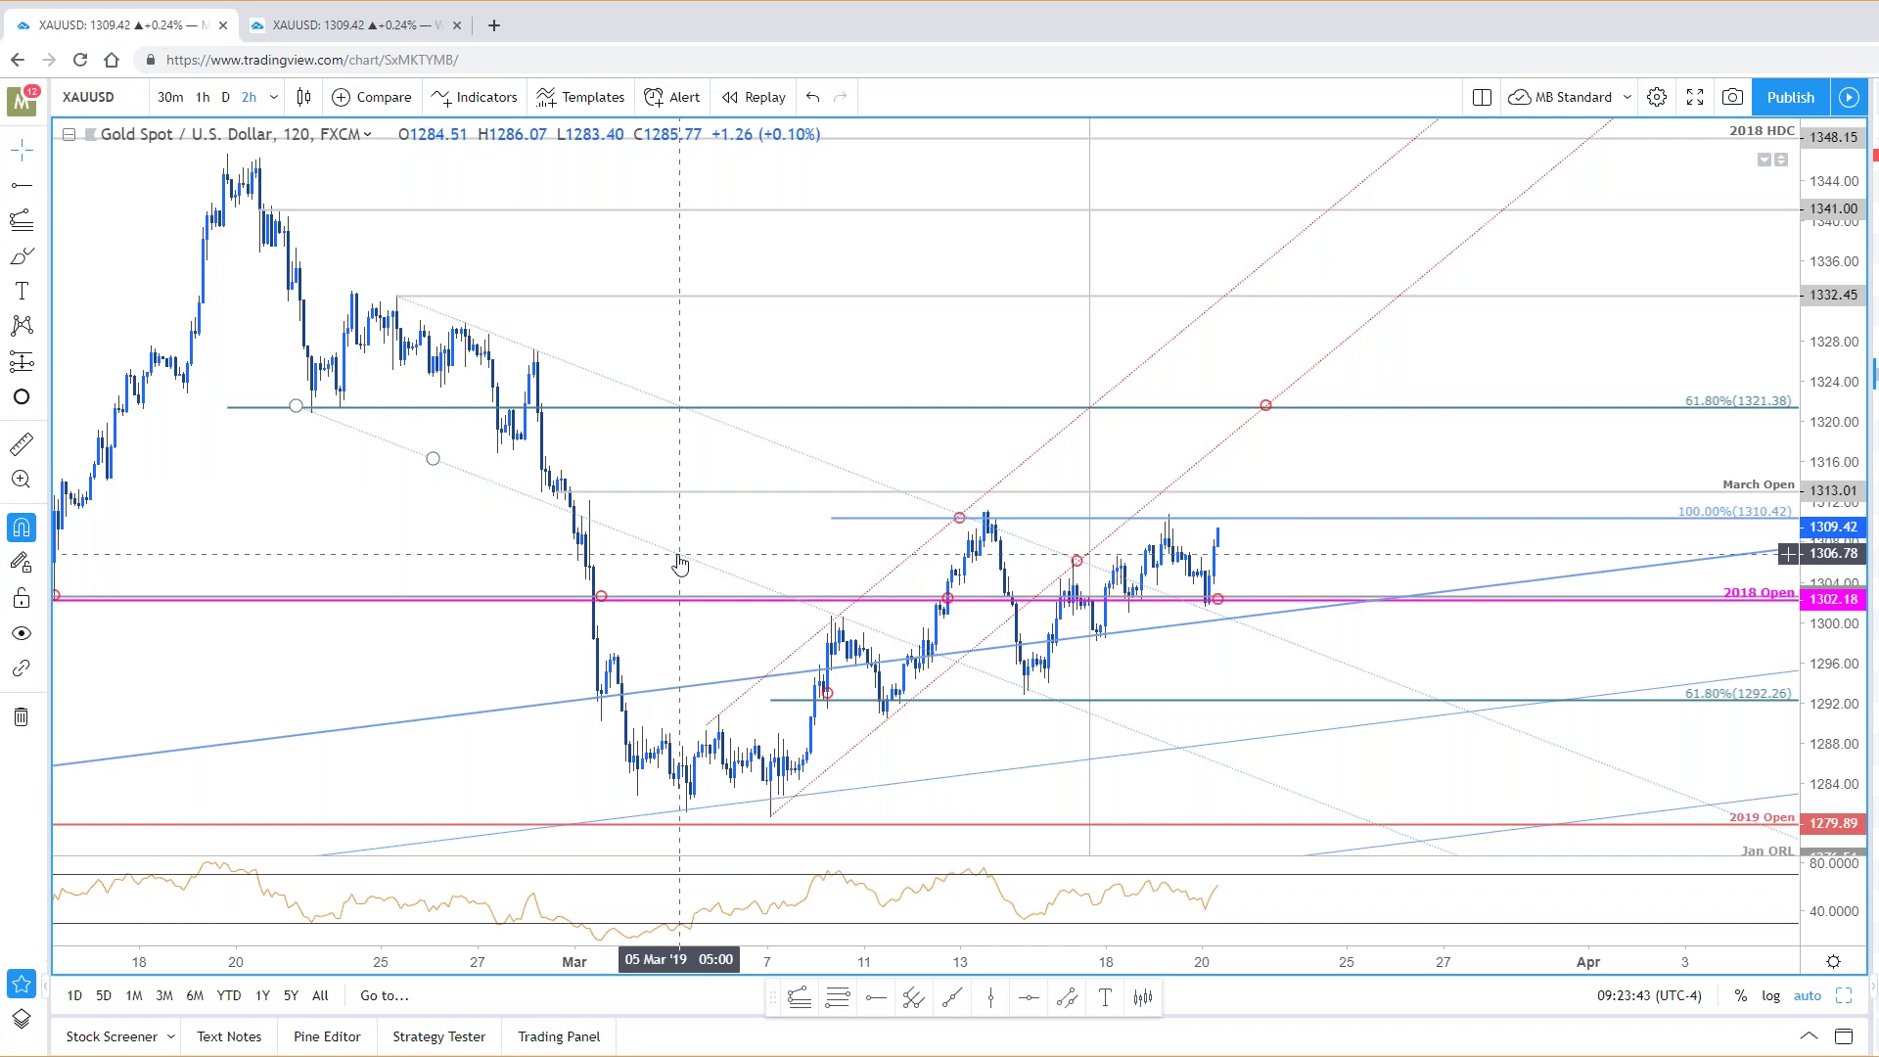
{"action": "left_click_drag", "start_coordinate": [680, 565], "coordinate": [790, 425]}
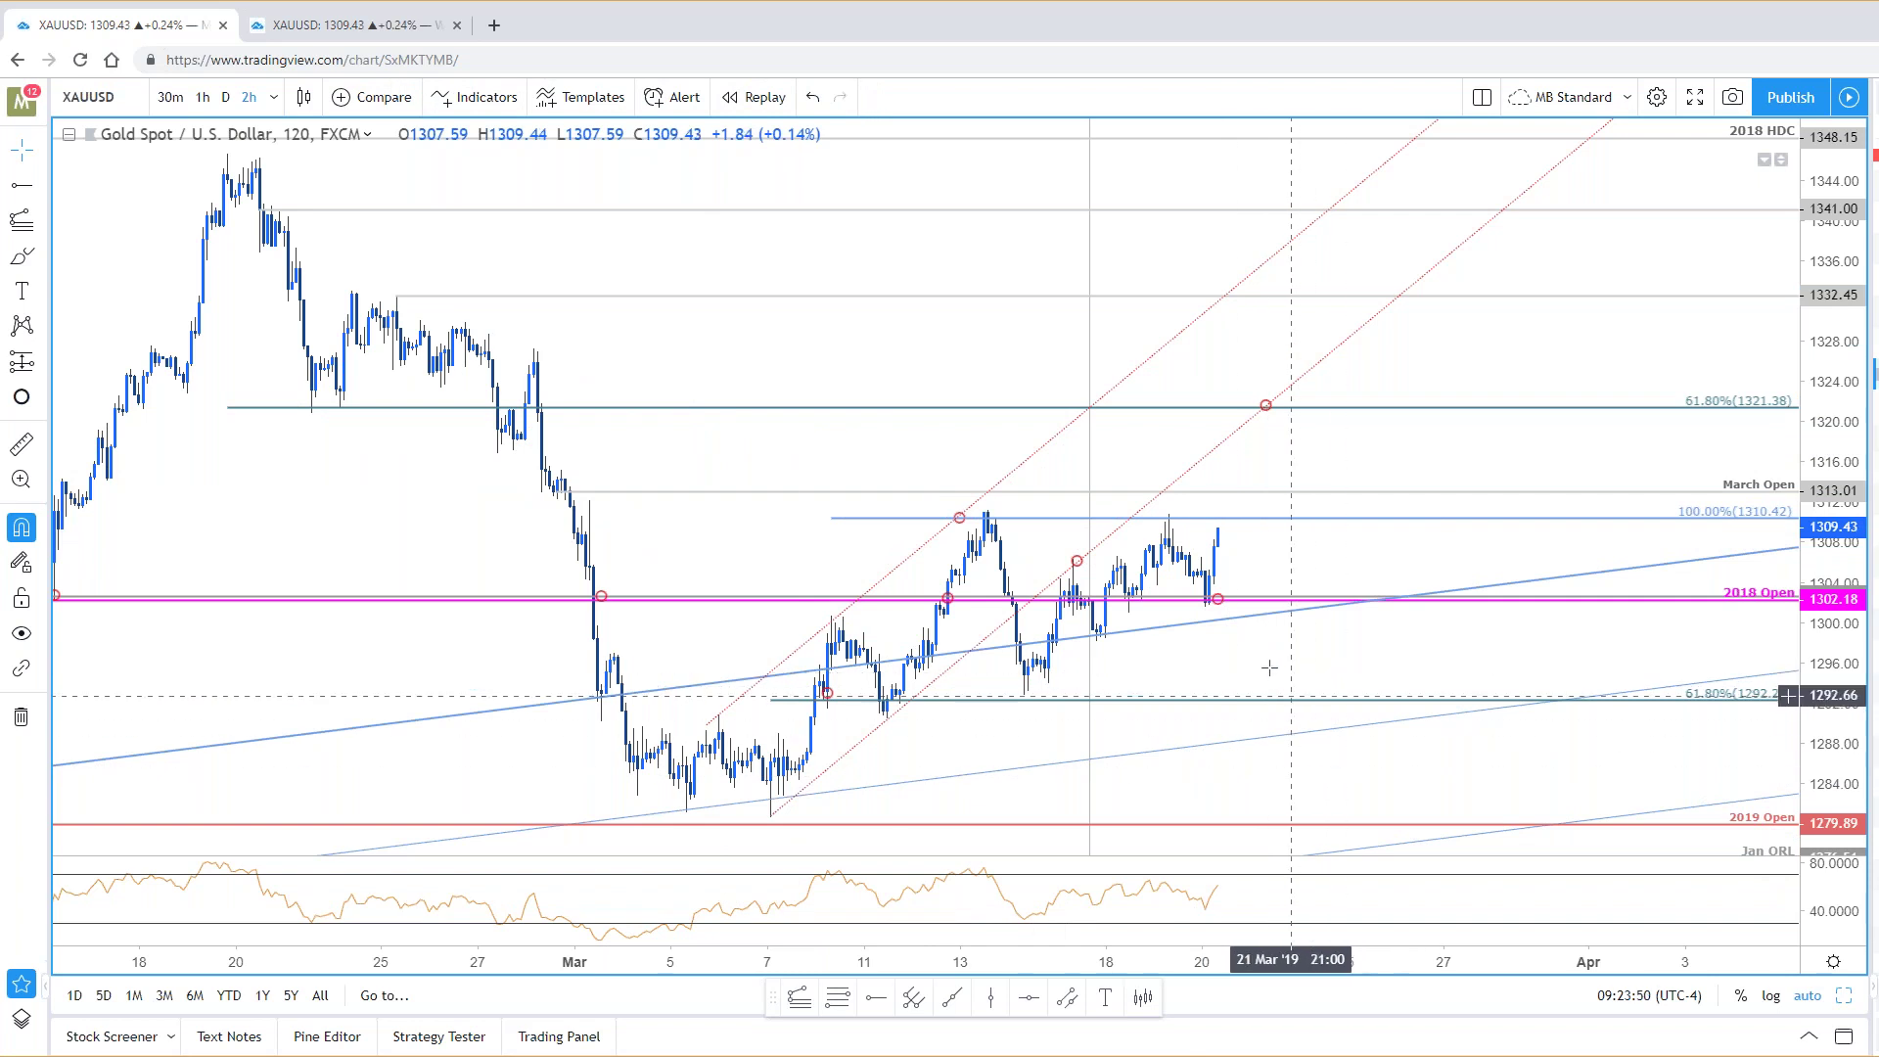
{"action": "scroll", "coordinate": [1291, 665], "scroll_direction": "down", "scroll_amount": 1}
{"action": "scroll", "coordinate": [1312, 696], "scroll_direction": "up", "scroll_amount": 2}
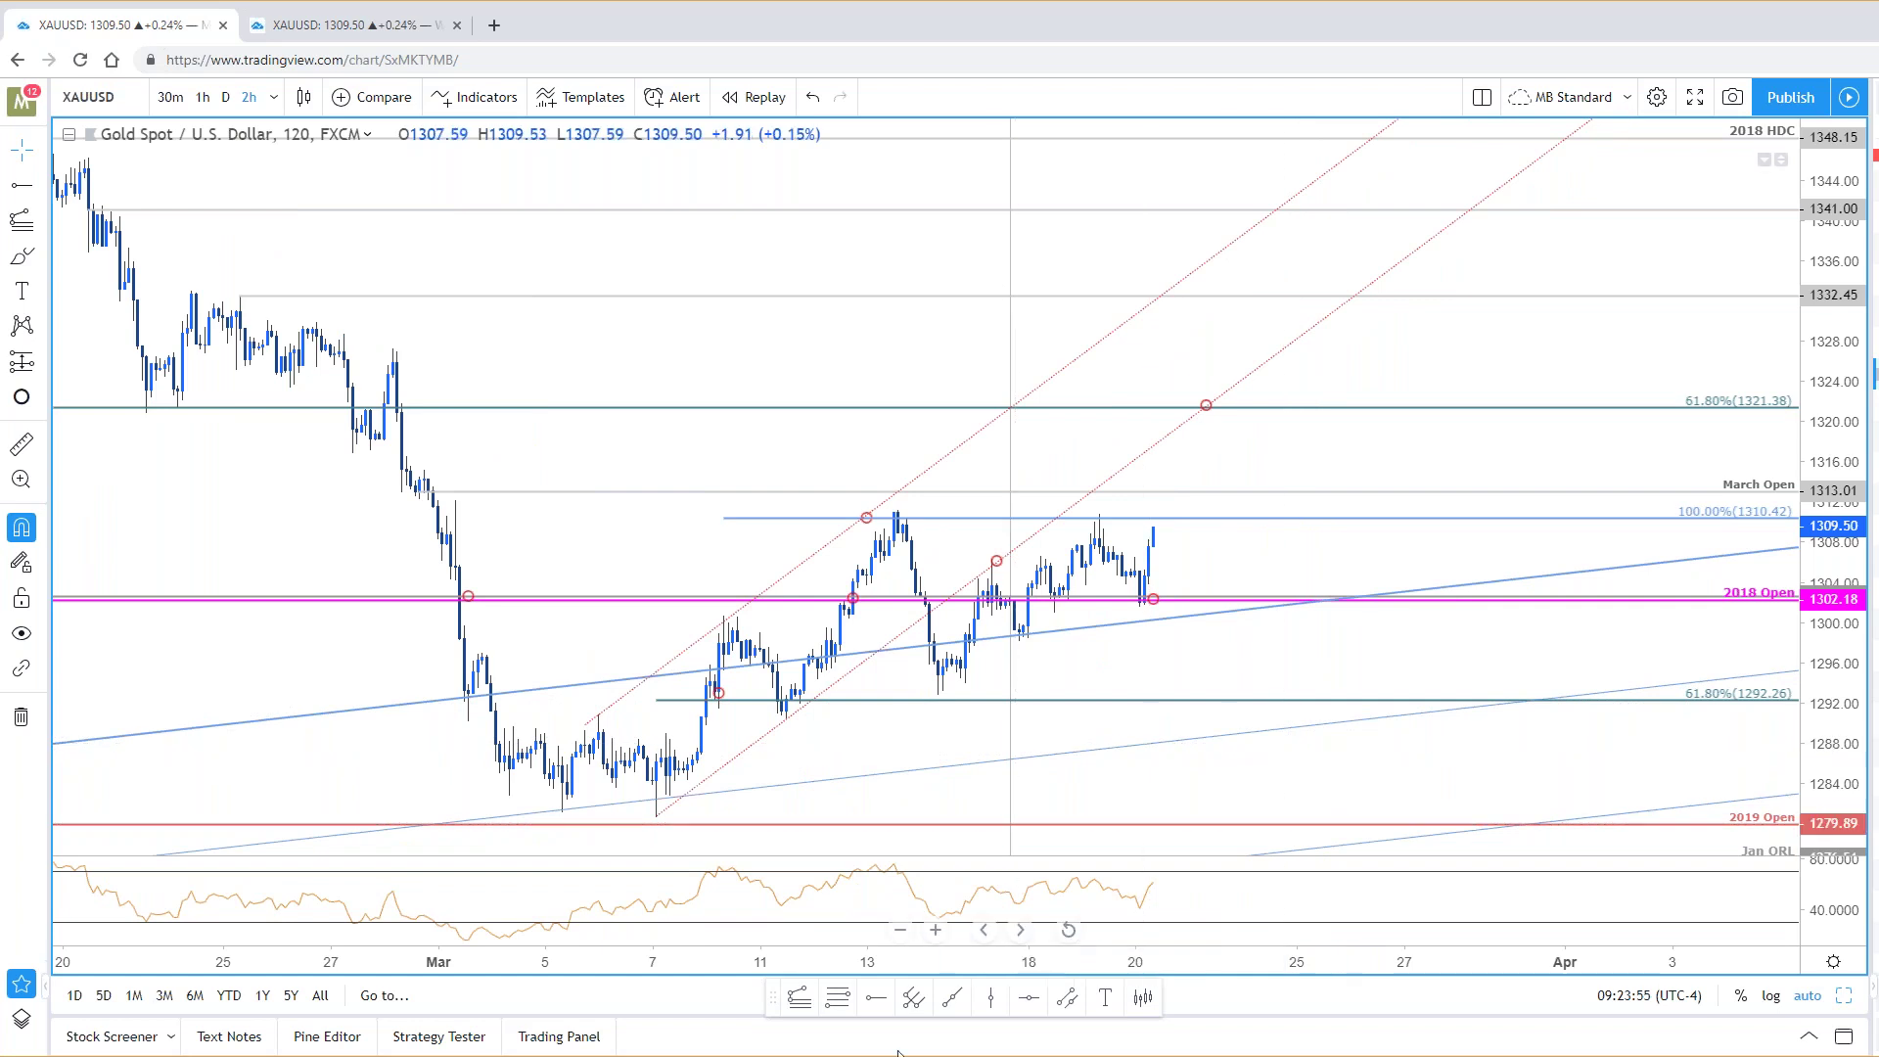
Step: Draw a pitchfork from the 7 Mar low through the 13 Mar high and 14 Mar low
{"action": "left_click", "coordinate": [914, 998]}
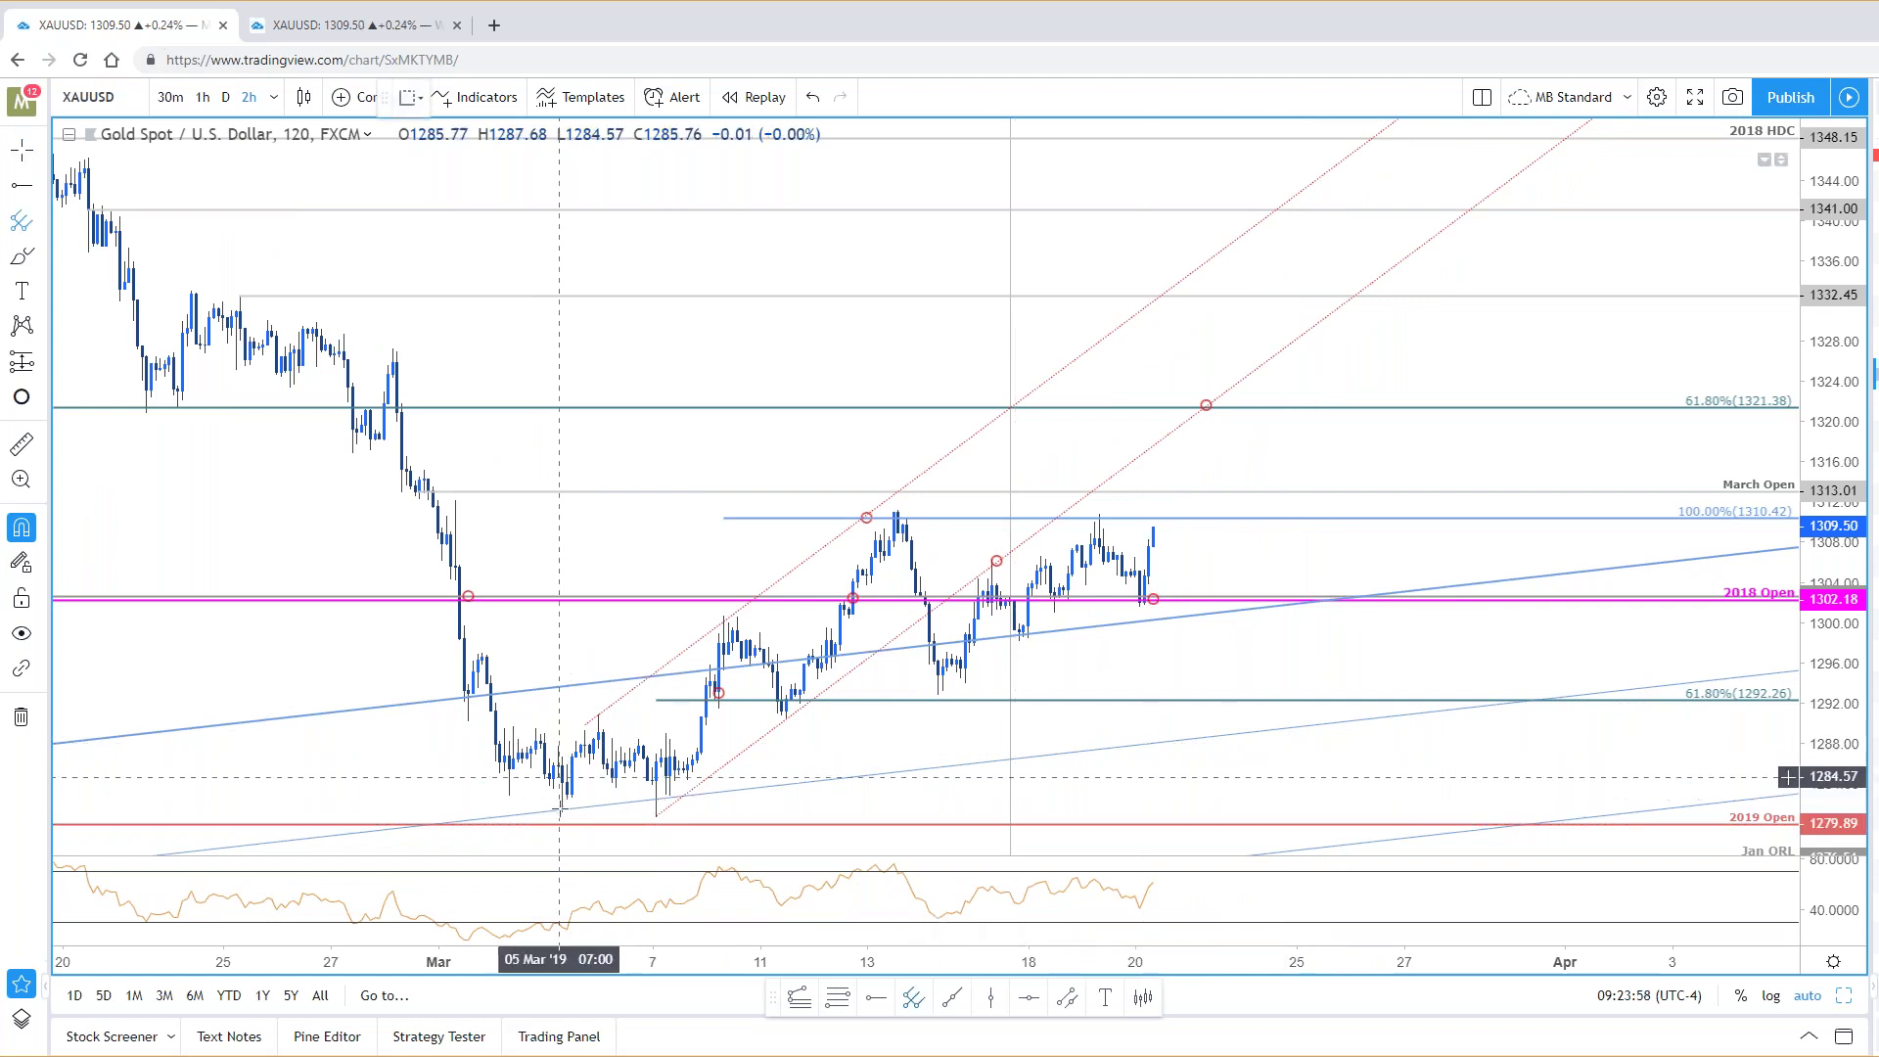
{"action": "left_click", "coordinate": [563, 810]}
{"action": "left_click", "coordinate": [897, 510]}
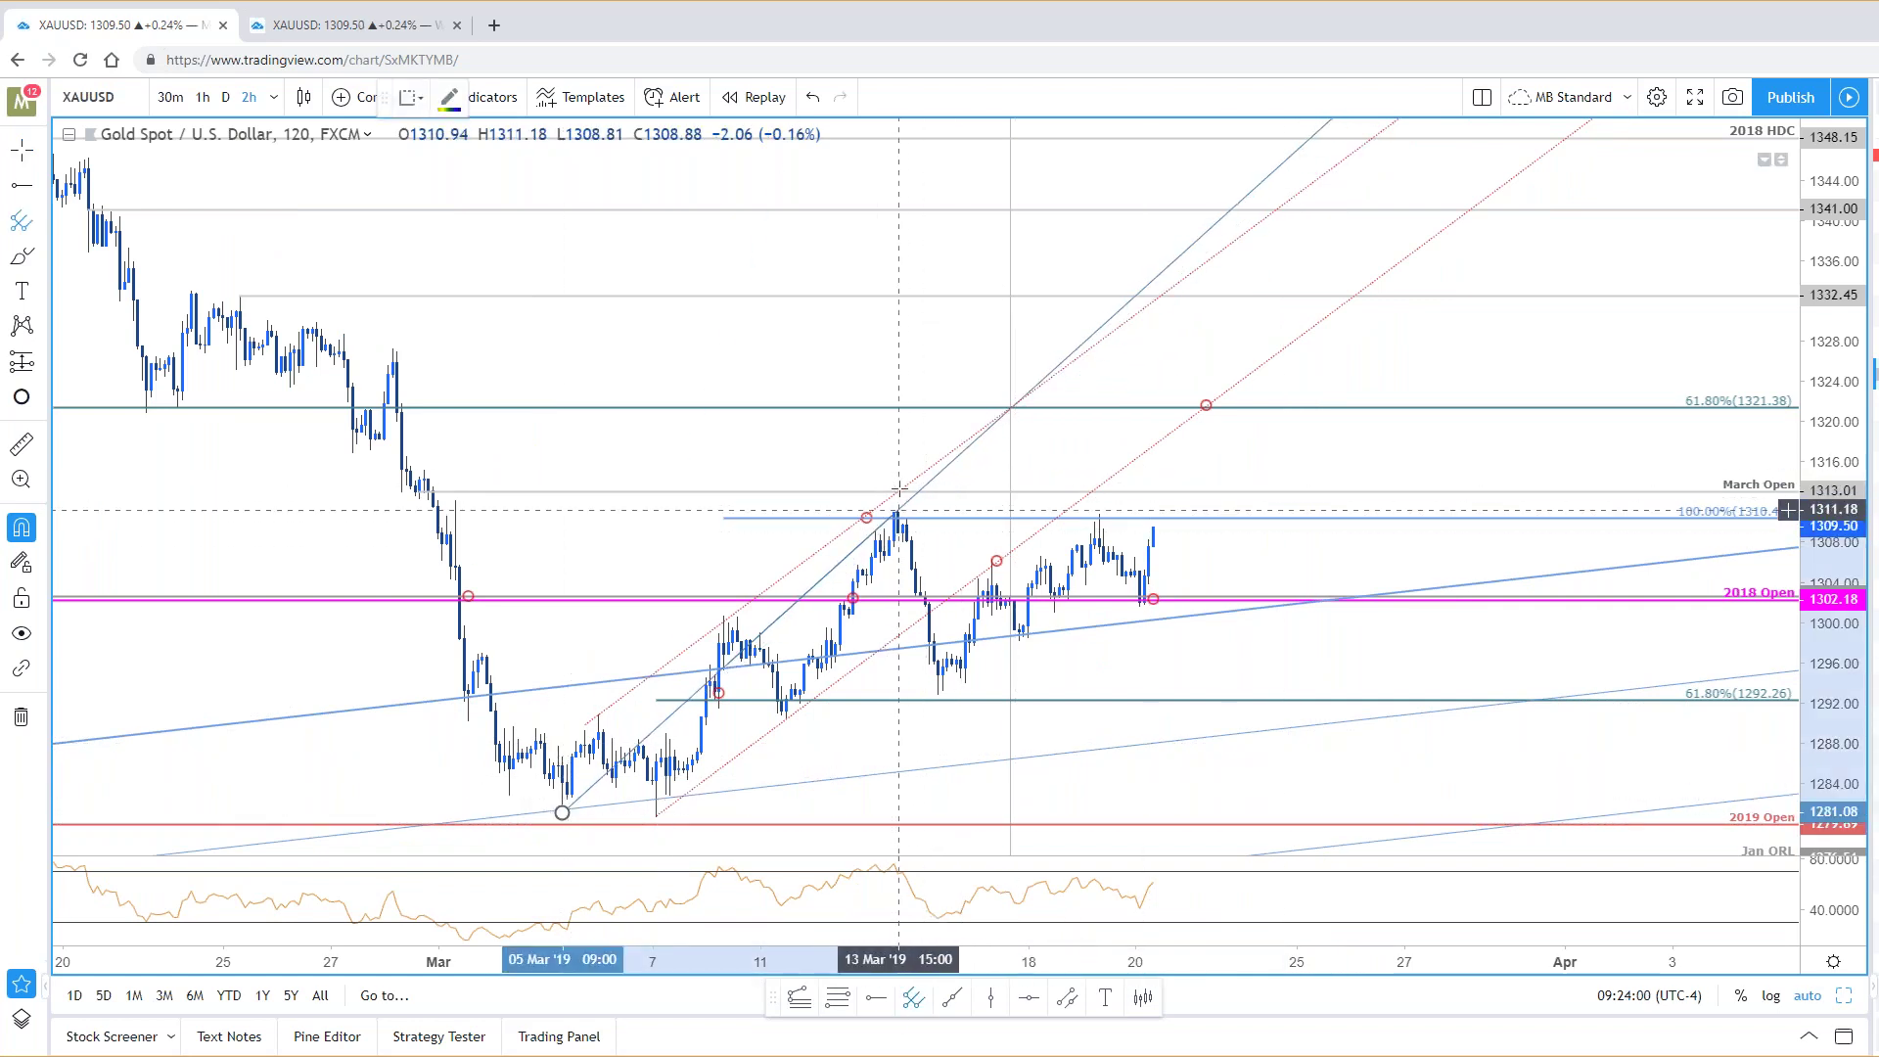
{"action": "left_click", "coordinate": [937, 694]}
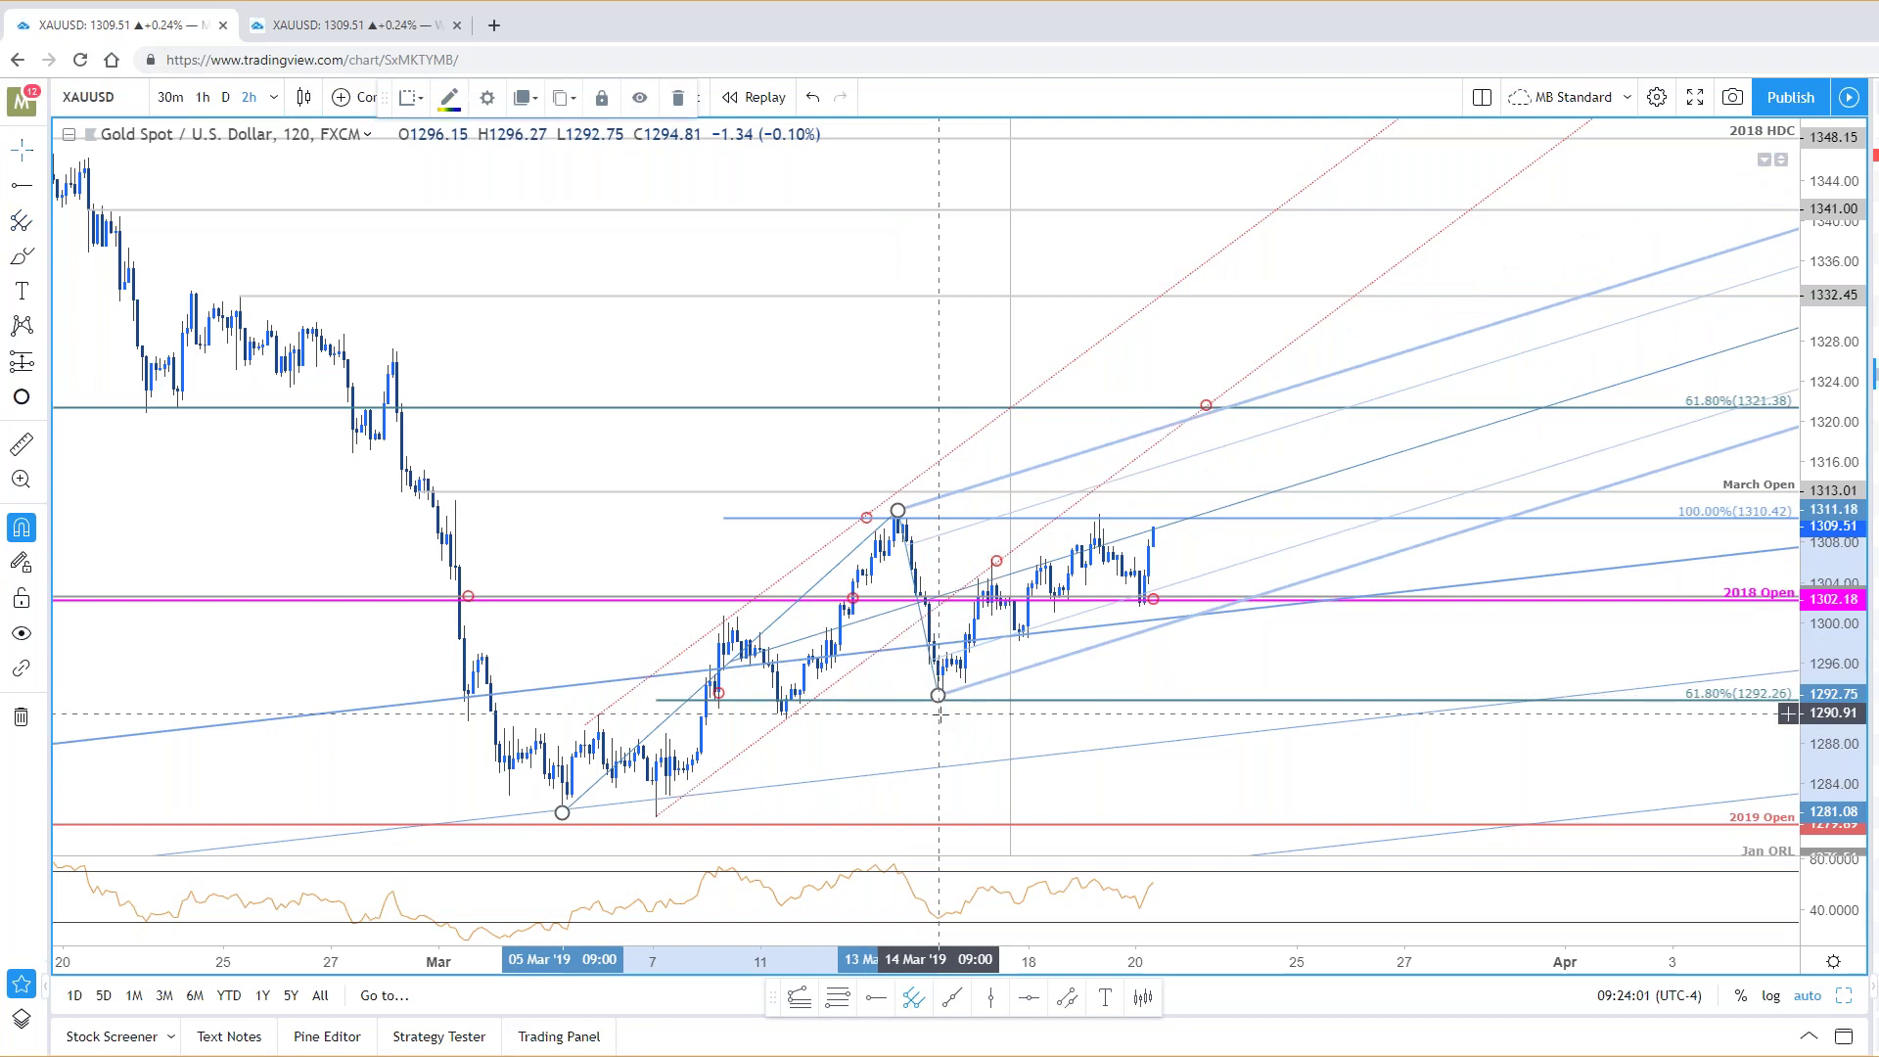
{"action": "left_click_drag", "start_coordinate": [562, 812], "coordinate": [656, 817]}
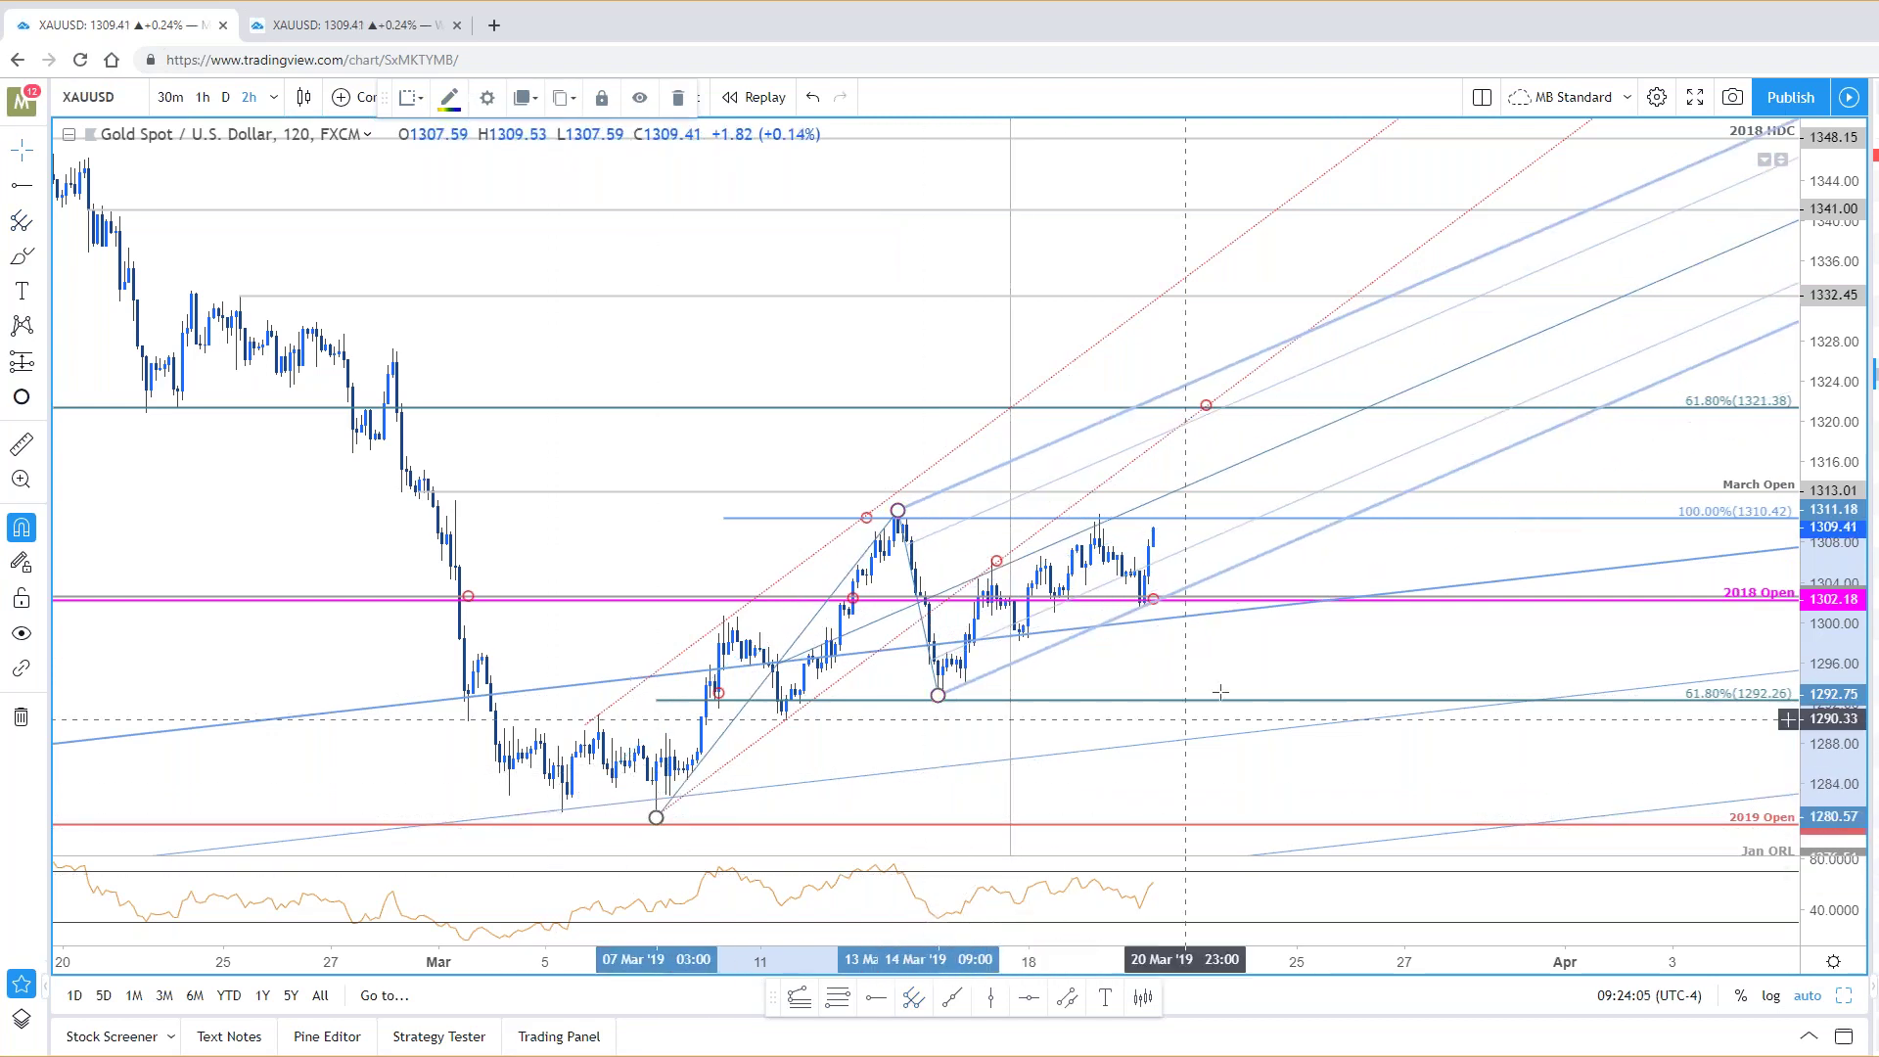
Step: Set the pitchfork to show only its 0.5 and 1 levels, hiding 0.618
{"action": "double_click", "coordinate": [1198, 554]}
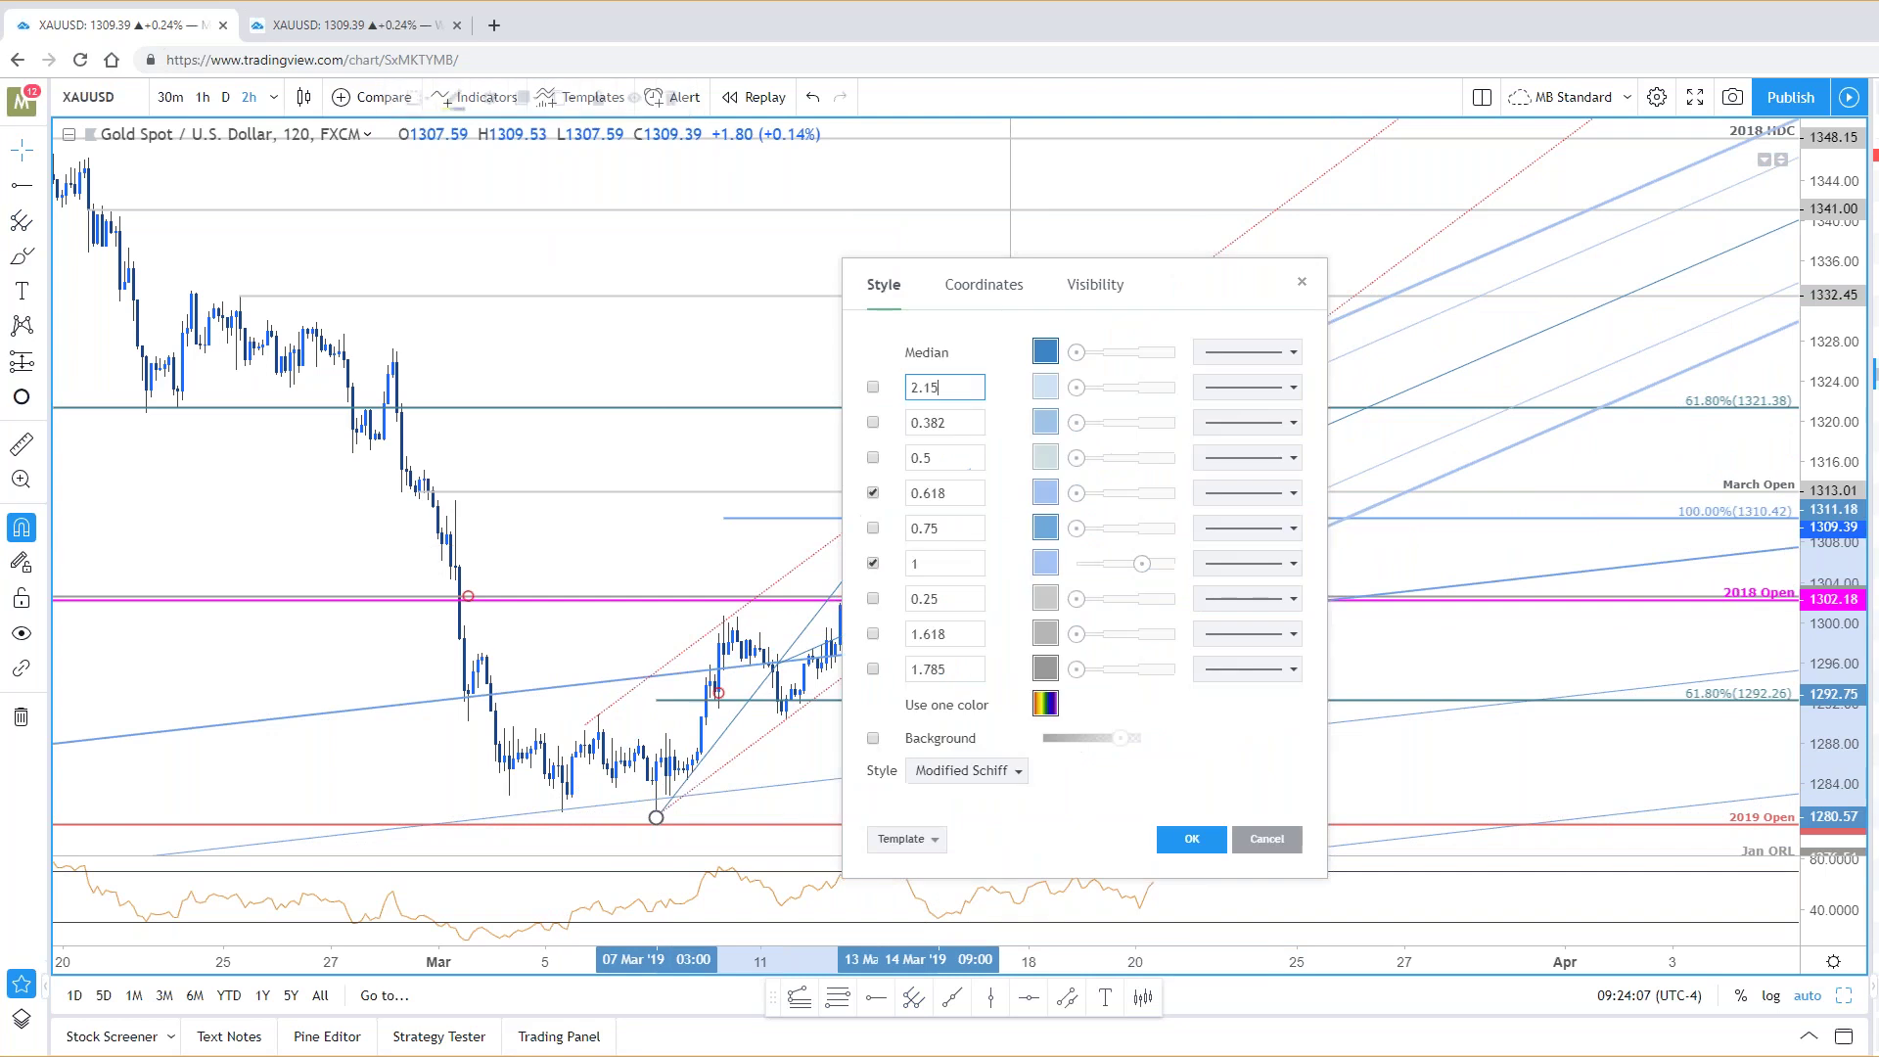
{"action": "left_click_drag", "start_coordinate": [1184, 295], "coordinate": [564, 280]}
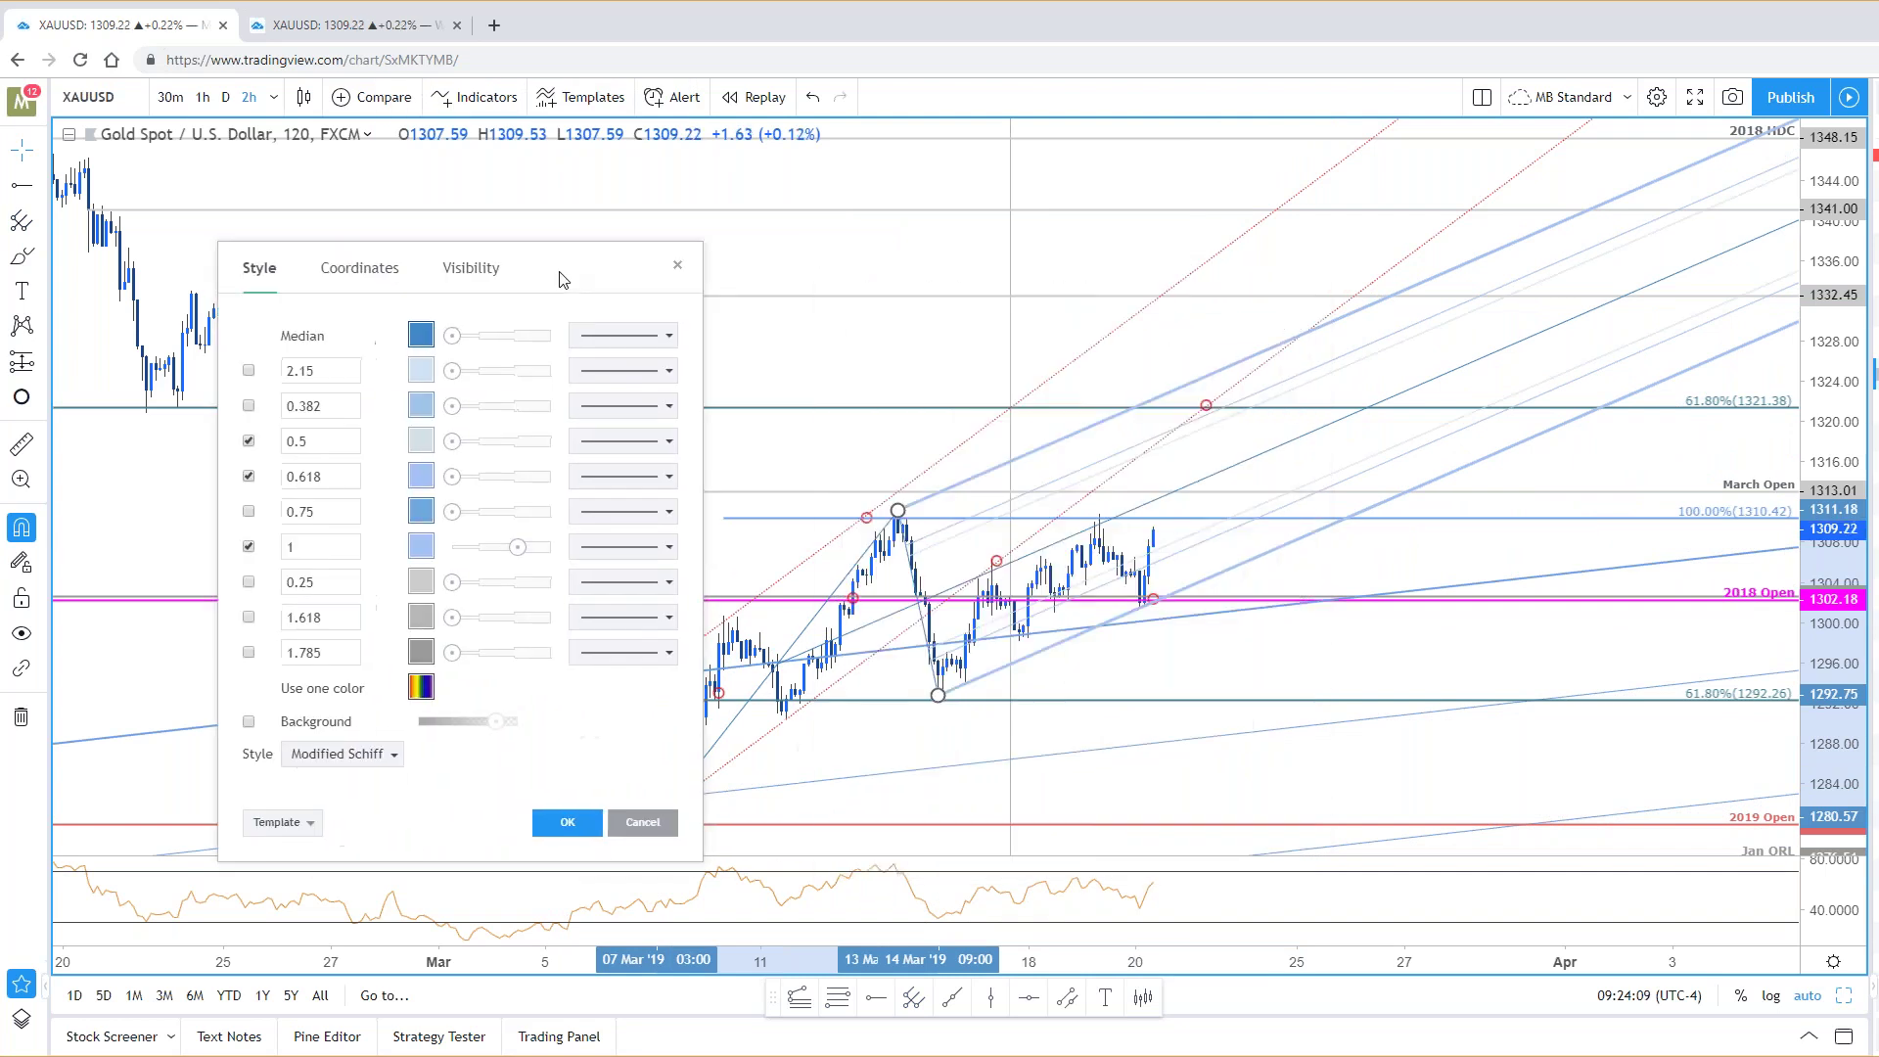
{"action": "left_click", "coordinate": [249, 478]}
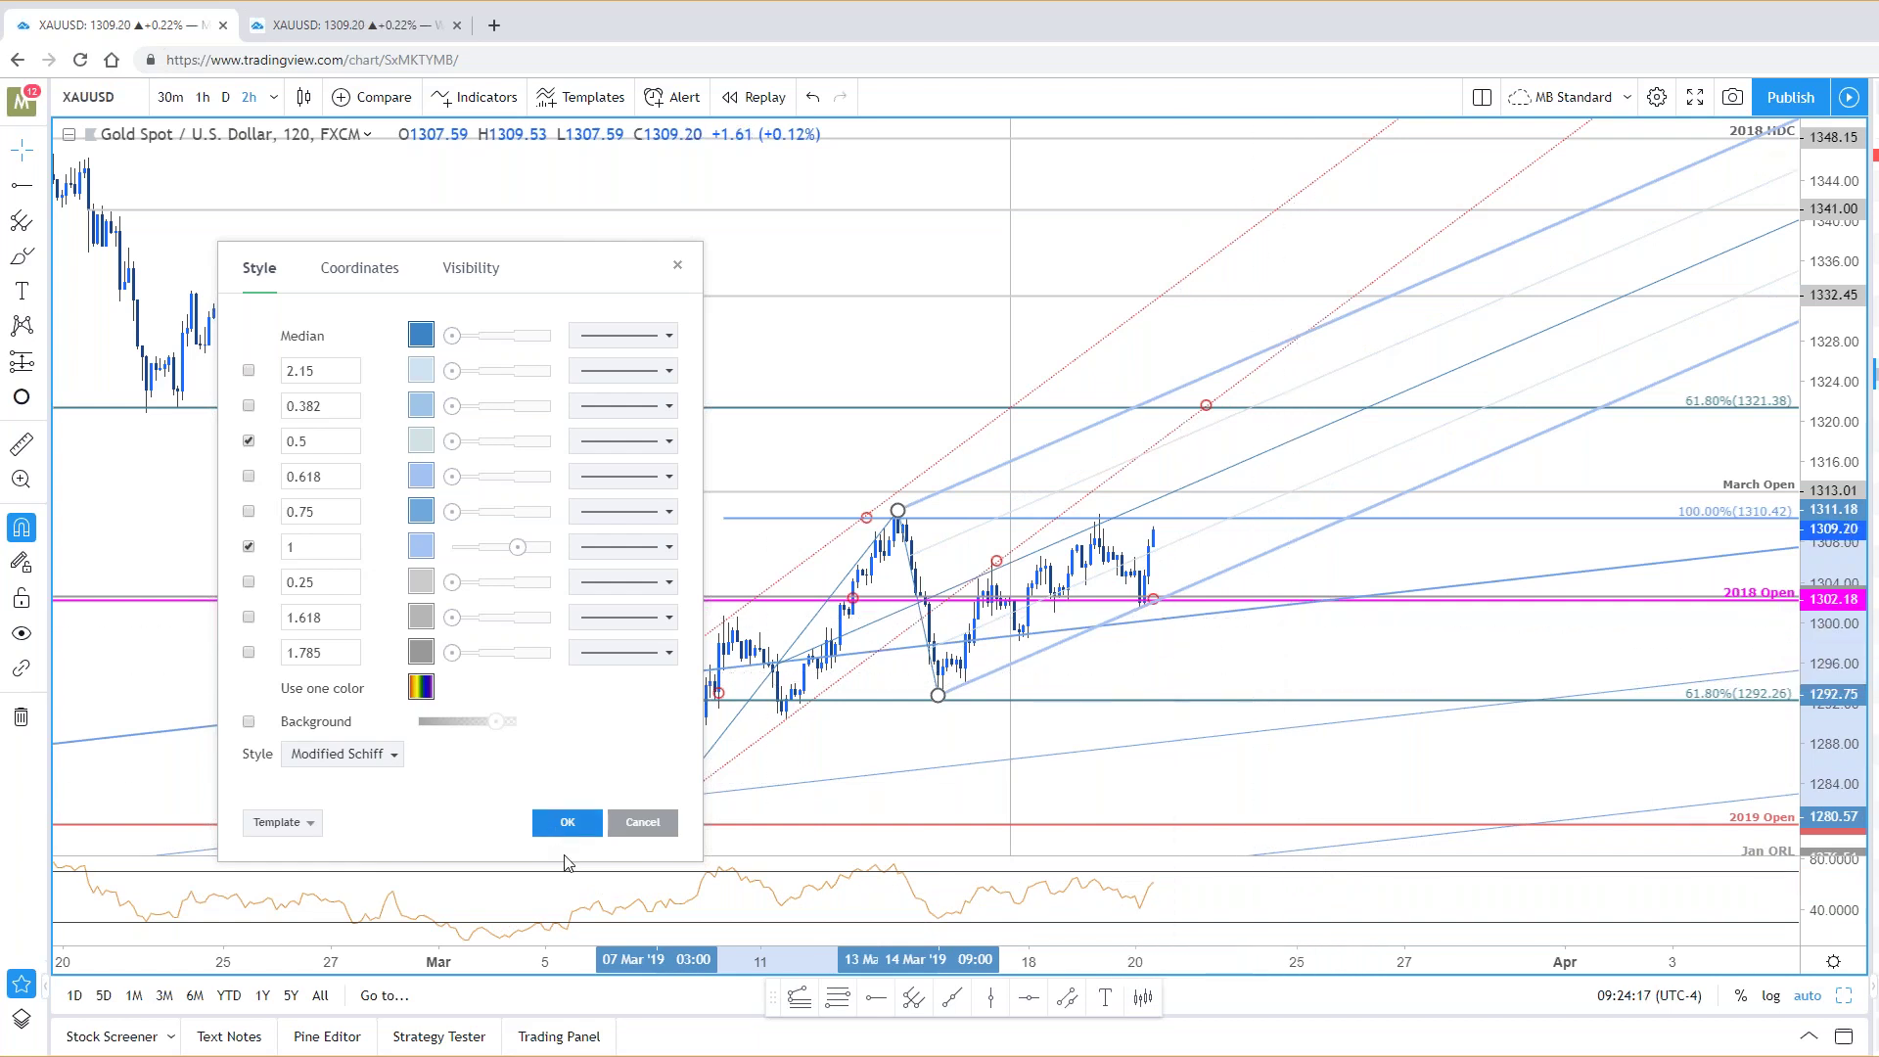
{"action": "left_click", "coordinate": [566, 822]}
{"action": "left_click_drag", "start_coordinate": [1131, 323], "coordinate": [1144, 323]}
{"action": "left_click", "coordinate": [1144, 323]}
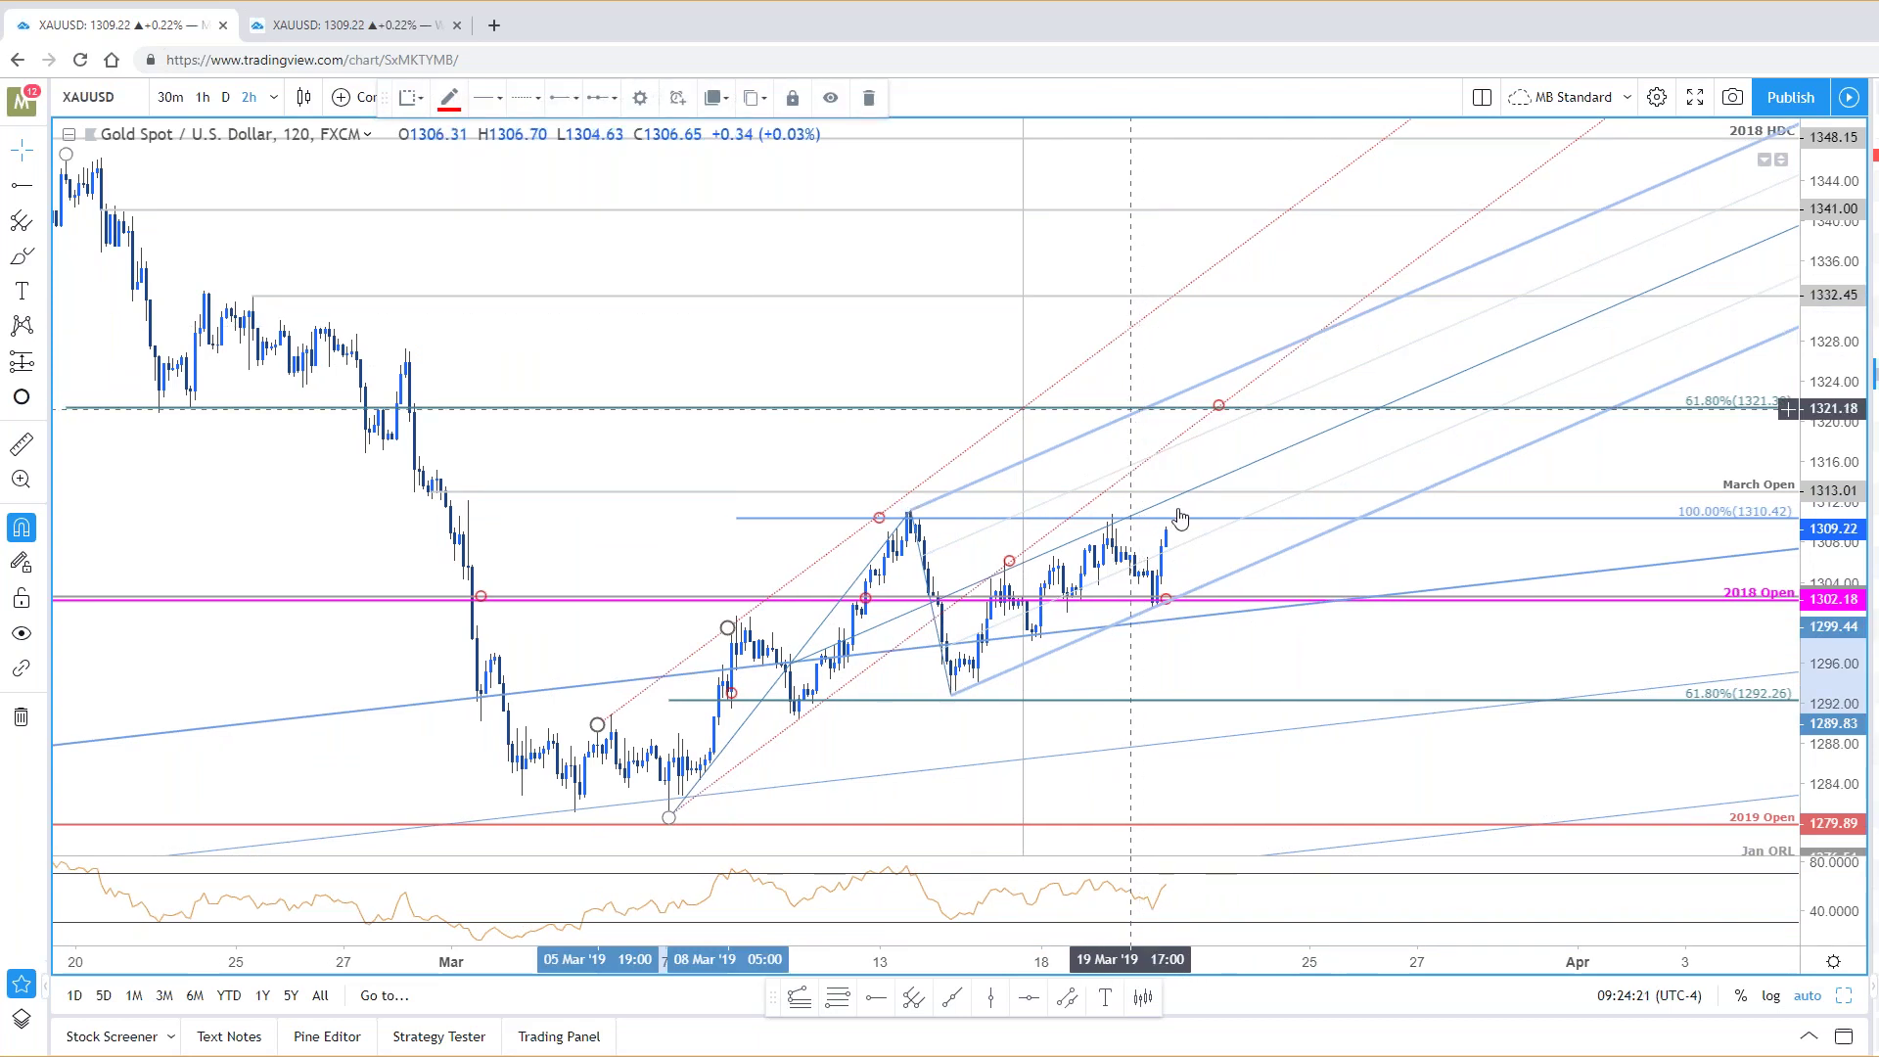
Step: Delete the red dotted trend line and clear the selection
{"action": "key", "text": "Delete"}
{"action": "left_click", "coordinate": [1256, 375]}
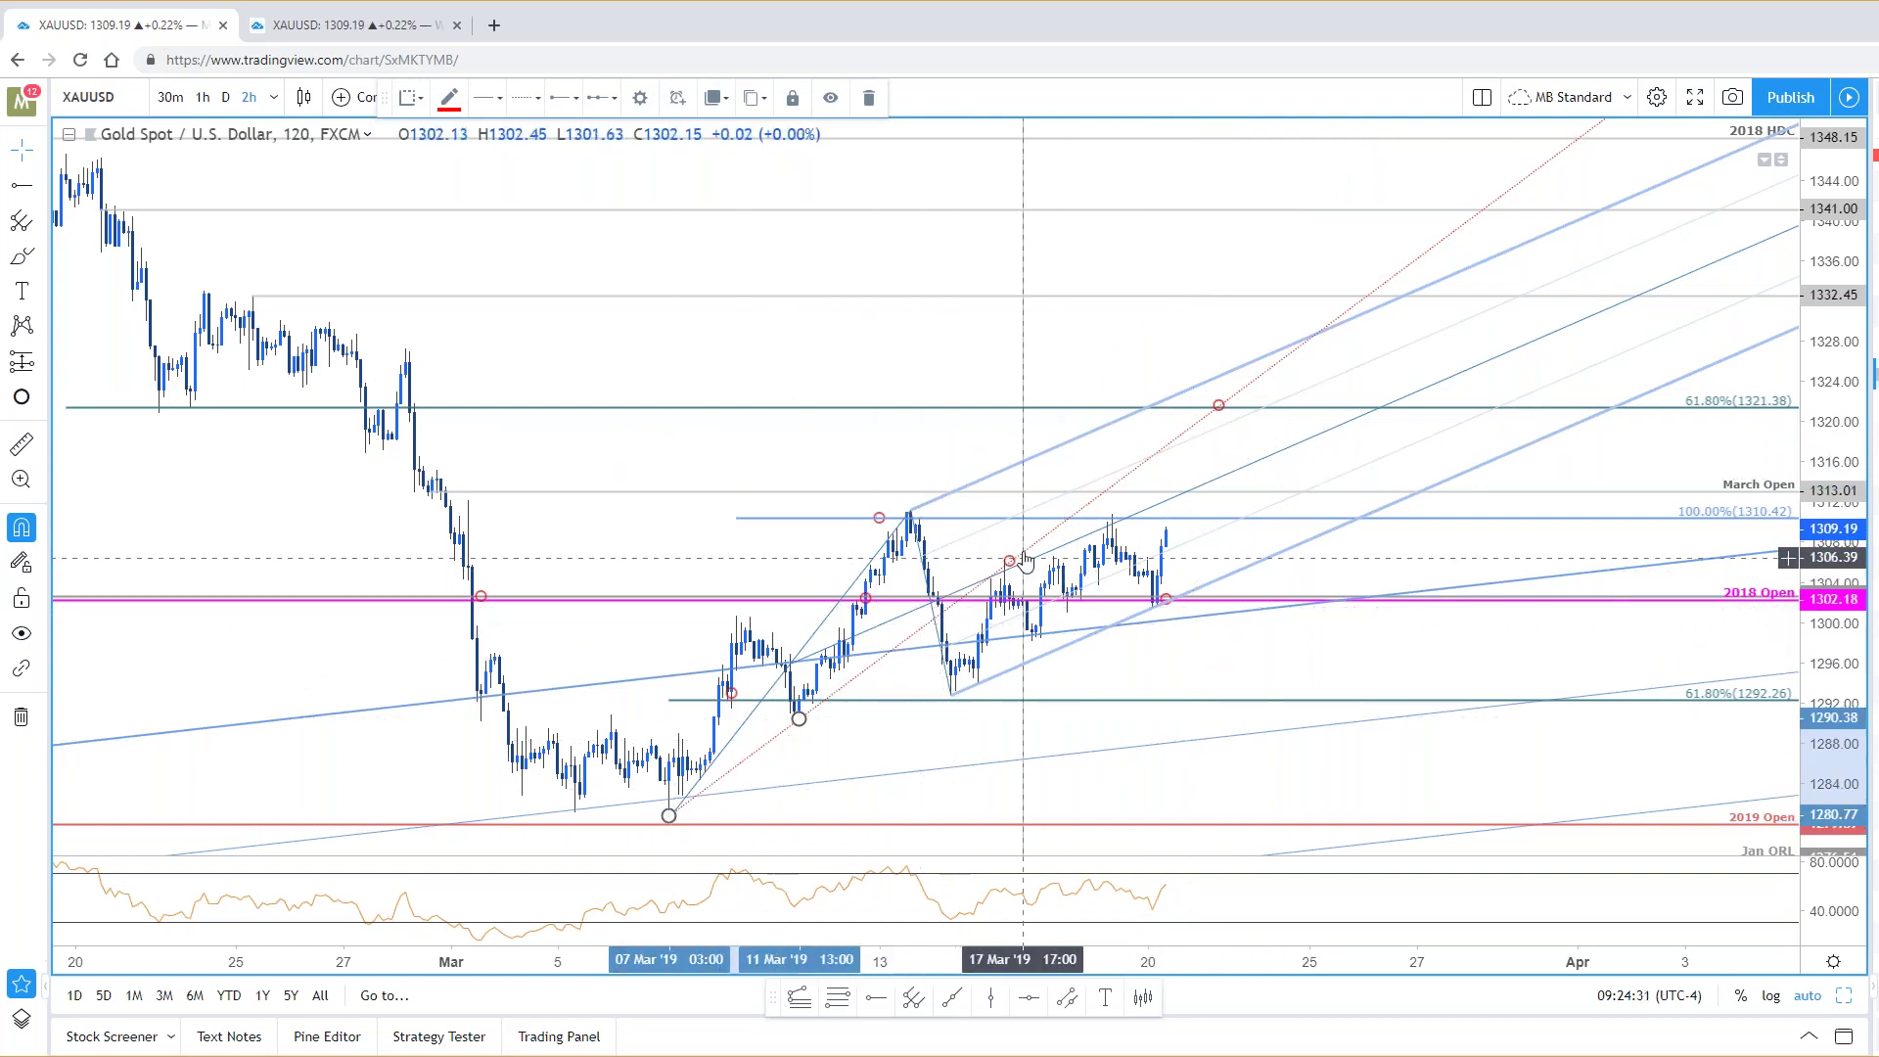
{"action": "left_click", "coordinate": [1144, 435]}
{"action": "scroll", "coordinate": [1144, 434], "scroll_direction": "up", "scroll_amount": 1}
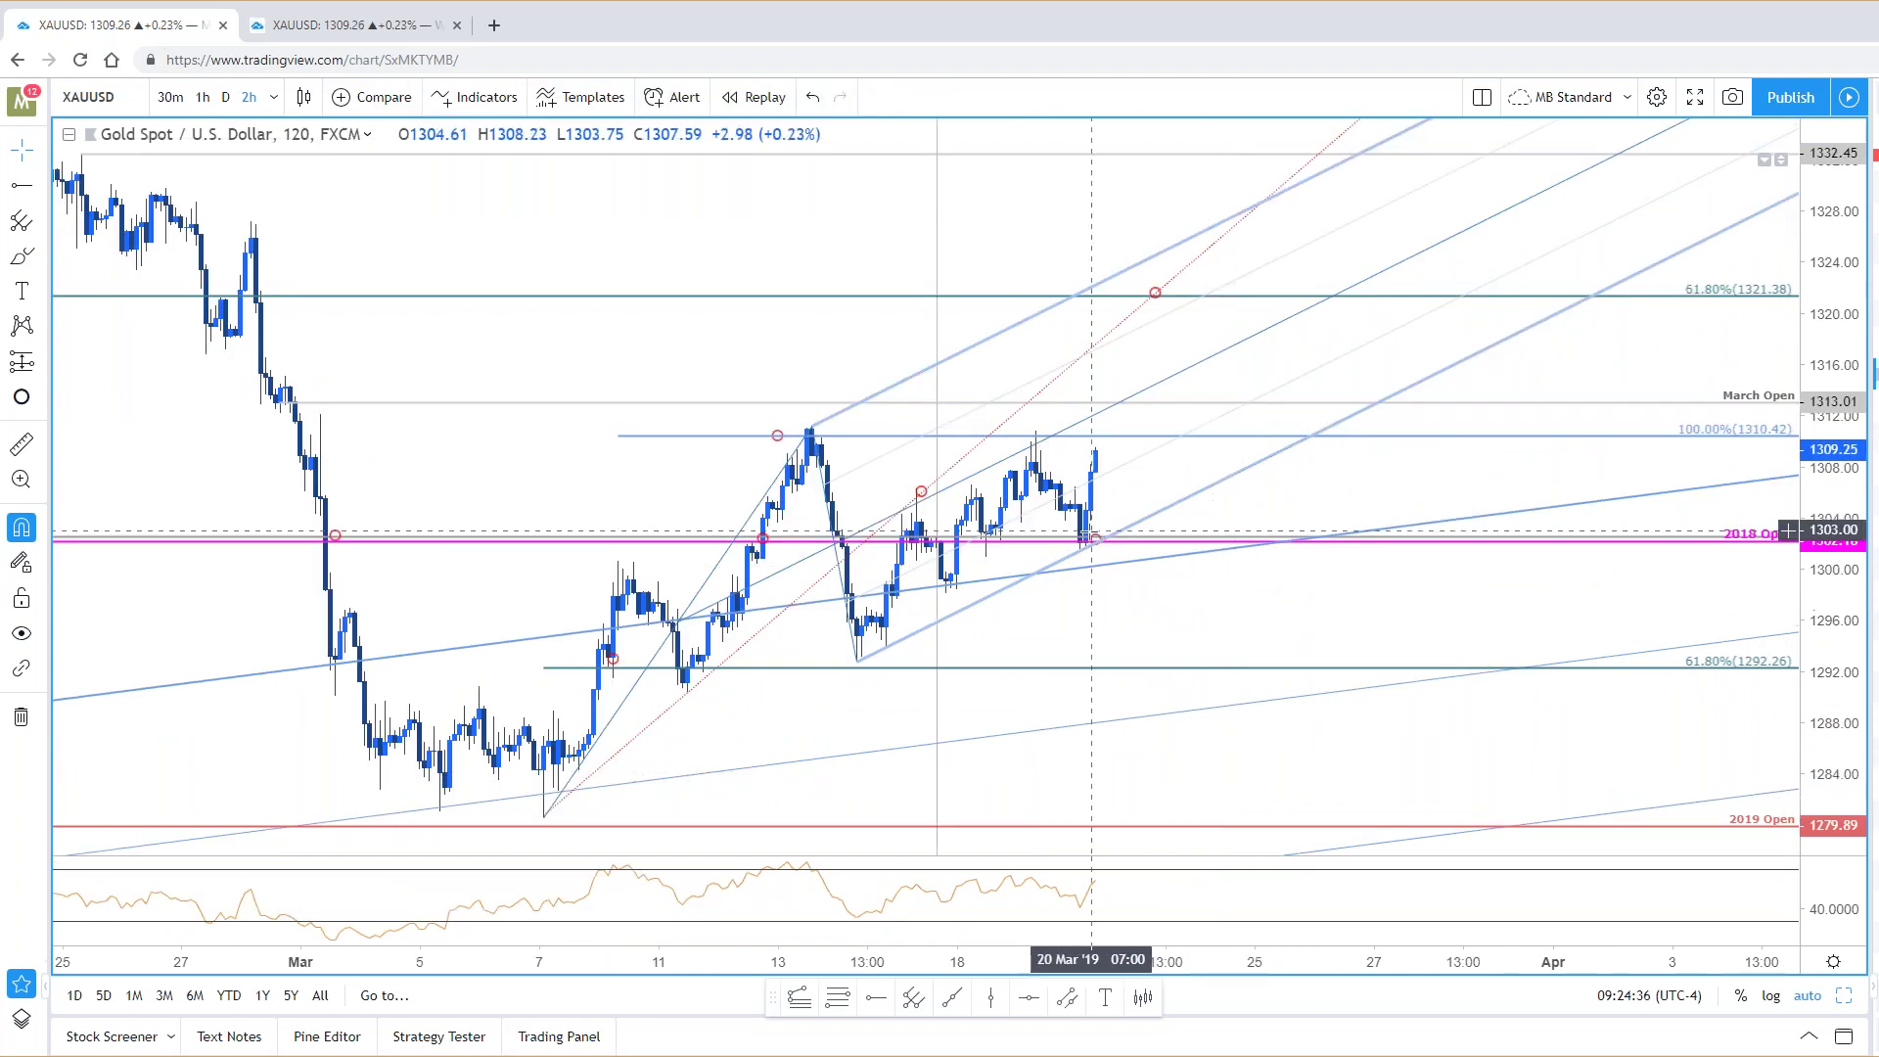
Step: Move the circle from the 2018 Open line up to the pitchfork crossing at March Open
{"action": "left_click", "coordinate": [1097, 537]}
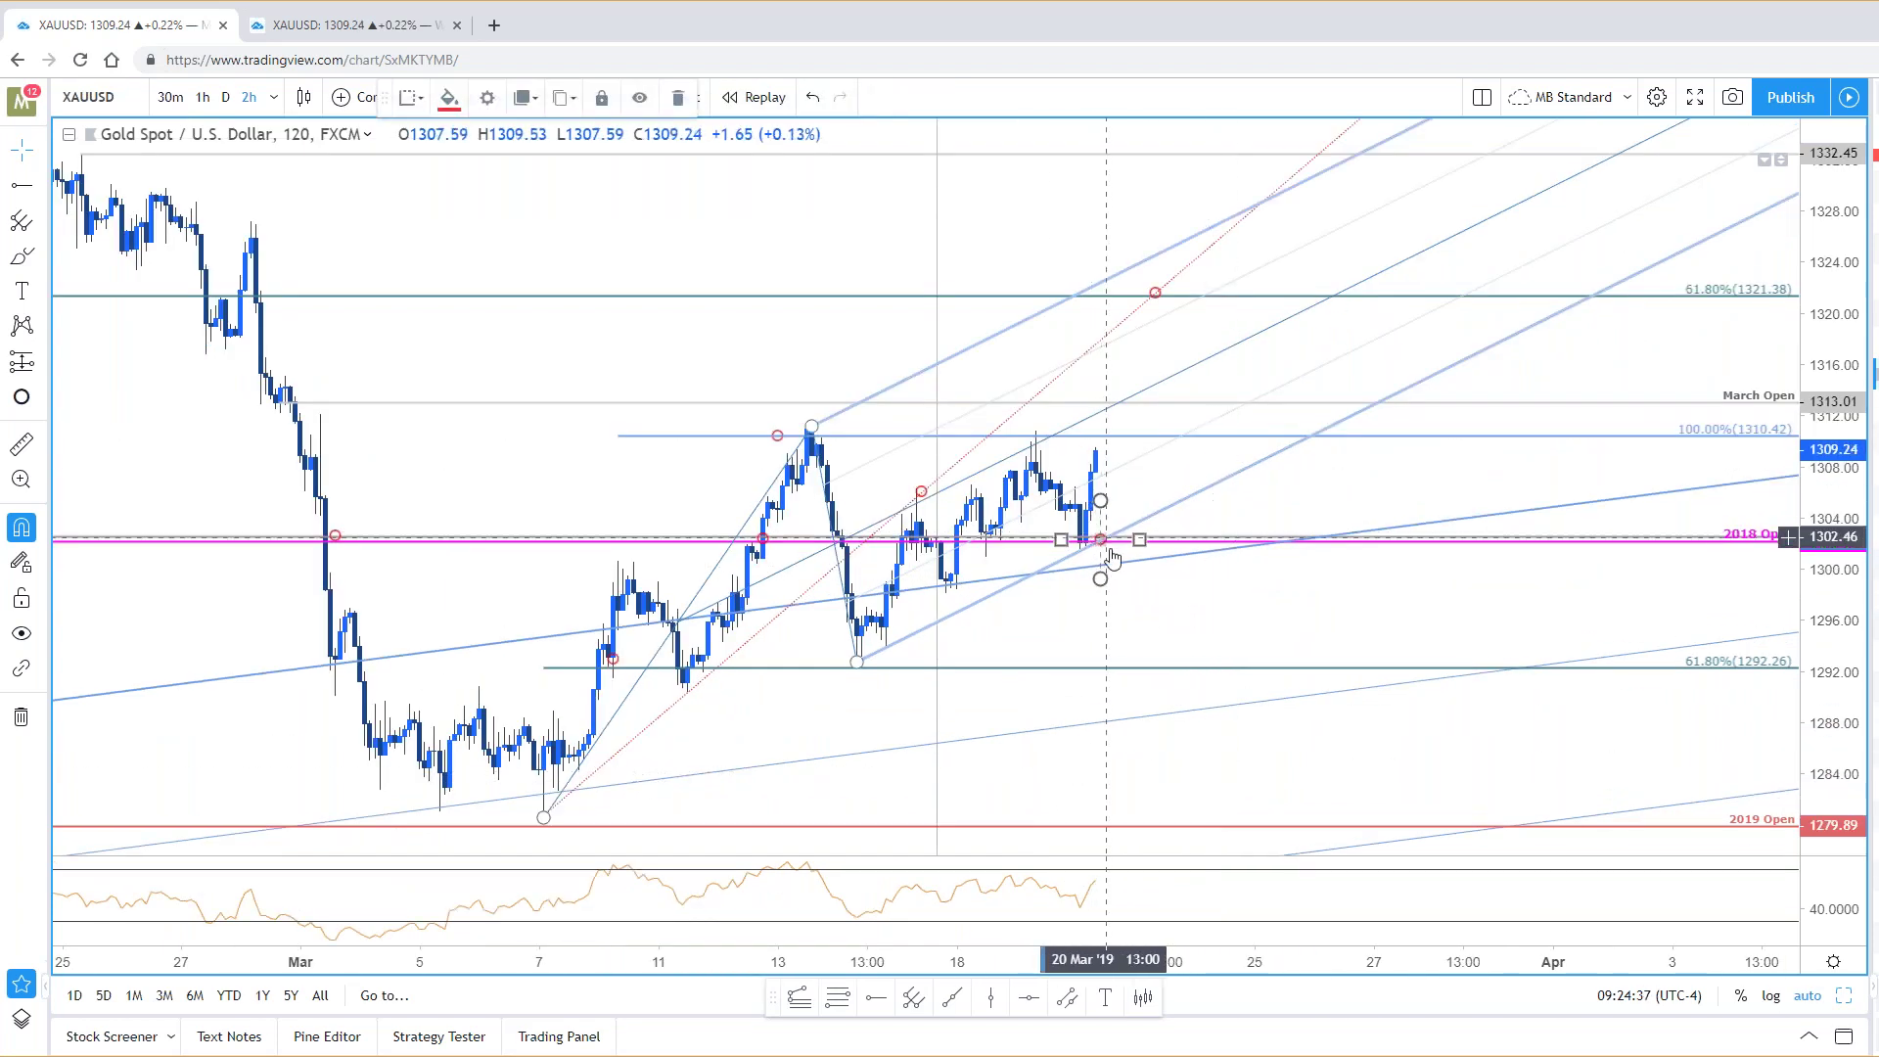
{"action": "scroll", "coordinate": [1126, 565], "scroll_direction": "down", "scroll_amount": 1}
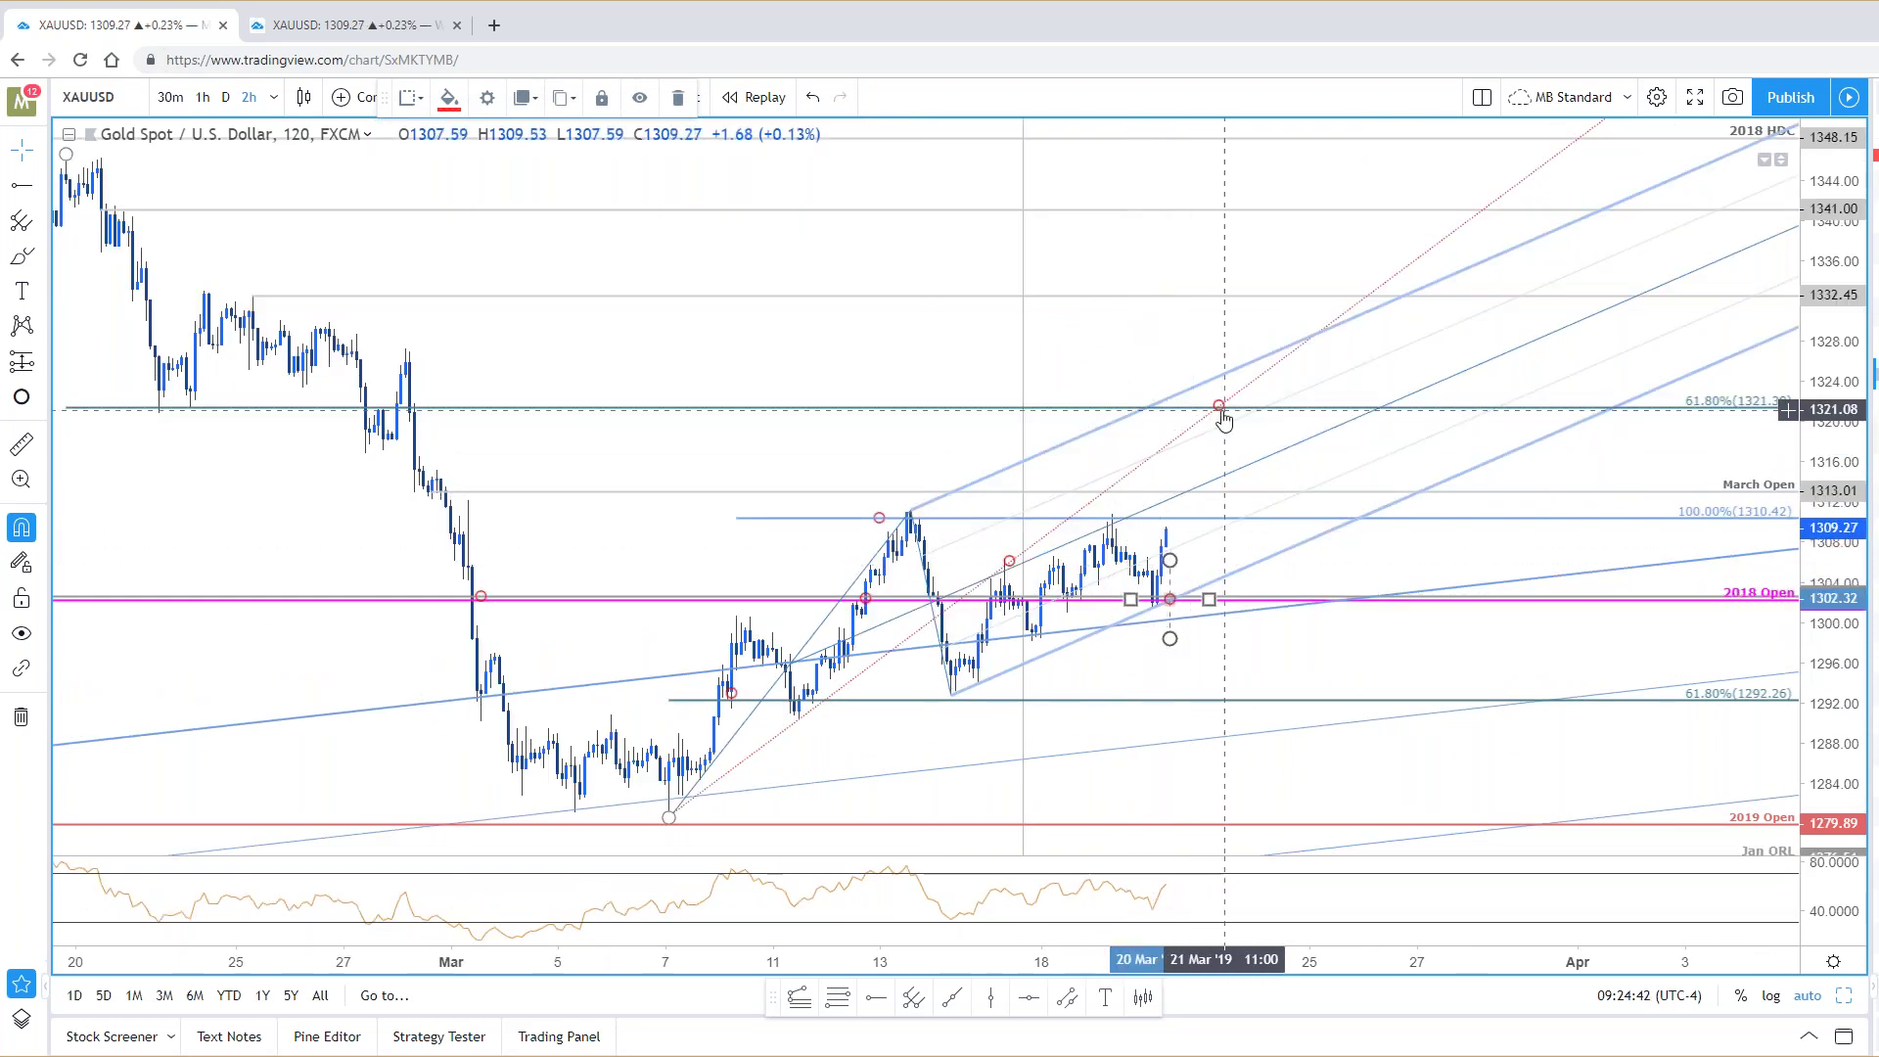
{"action": "left_click_drag", "start_coordinate": [1169, 598], "coordinate": [1187, 492]}
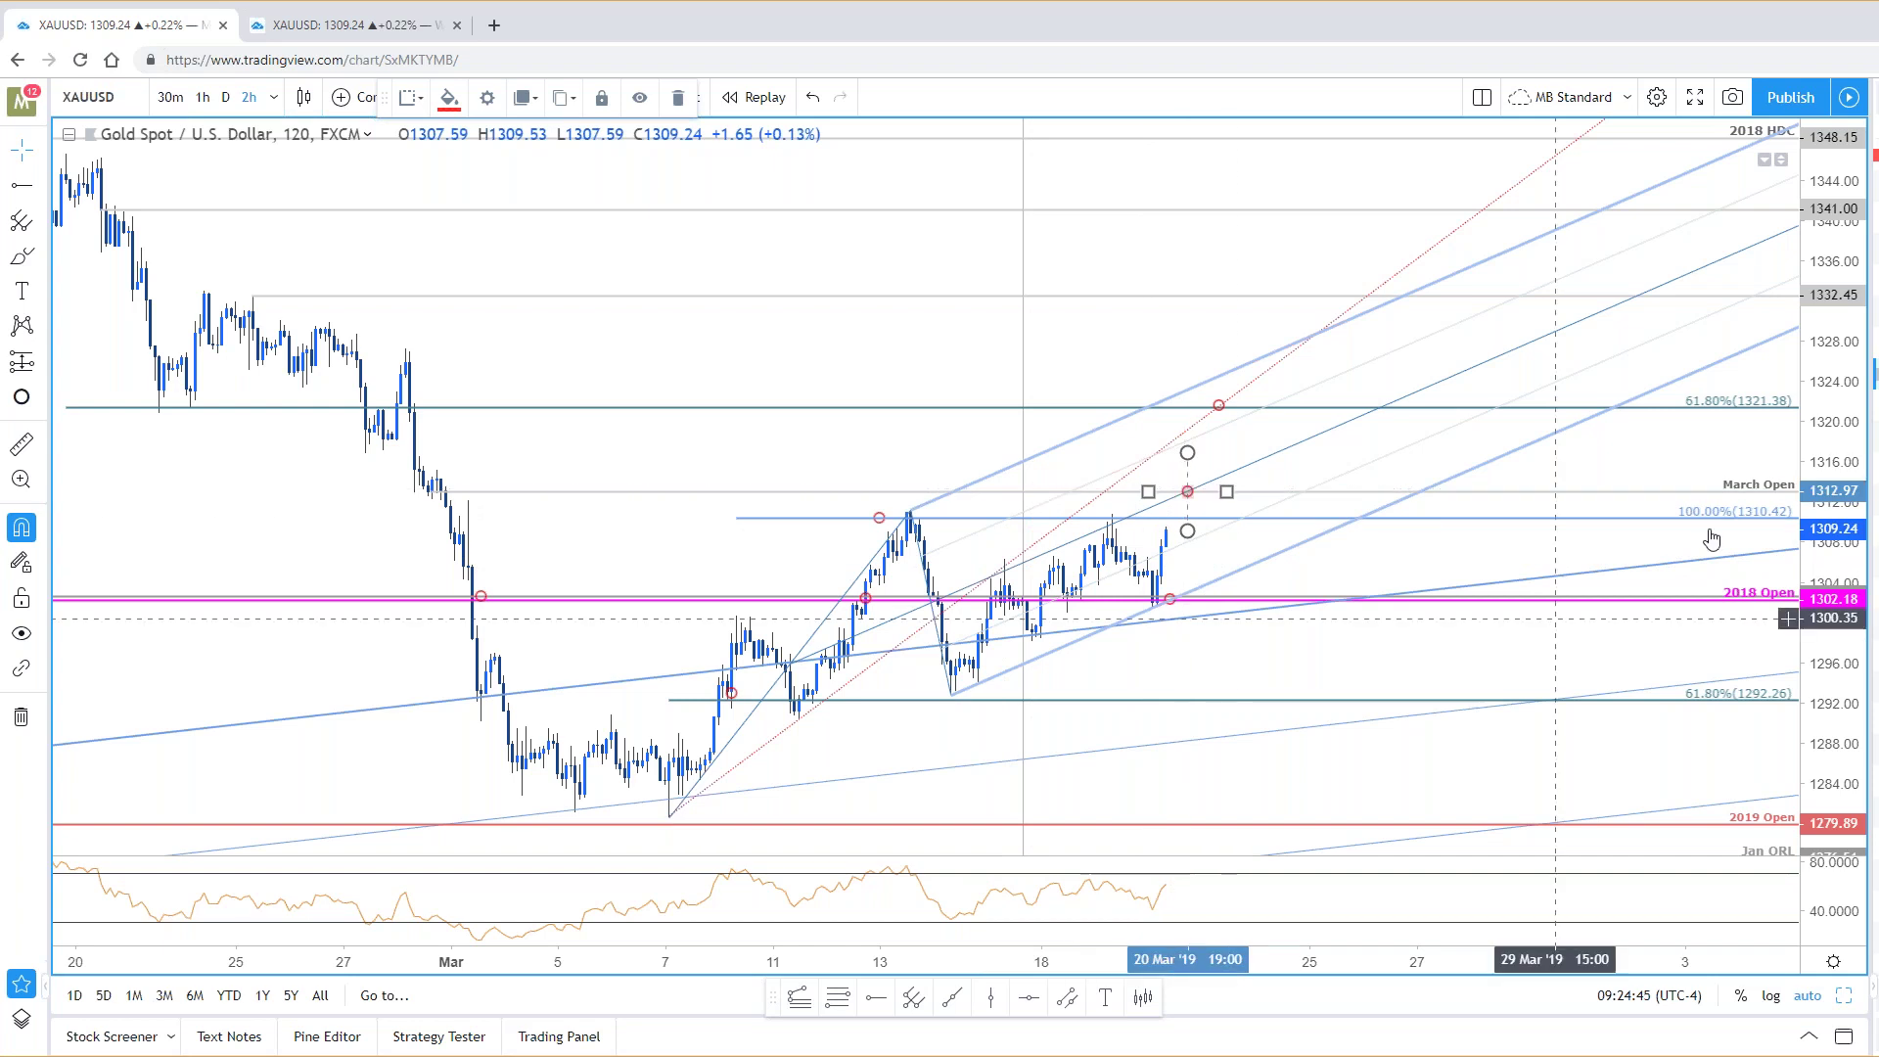
{"action": "left_click", "coordinate": [1654, 544]}
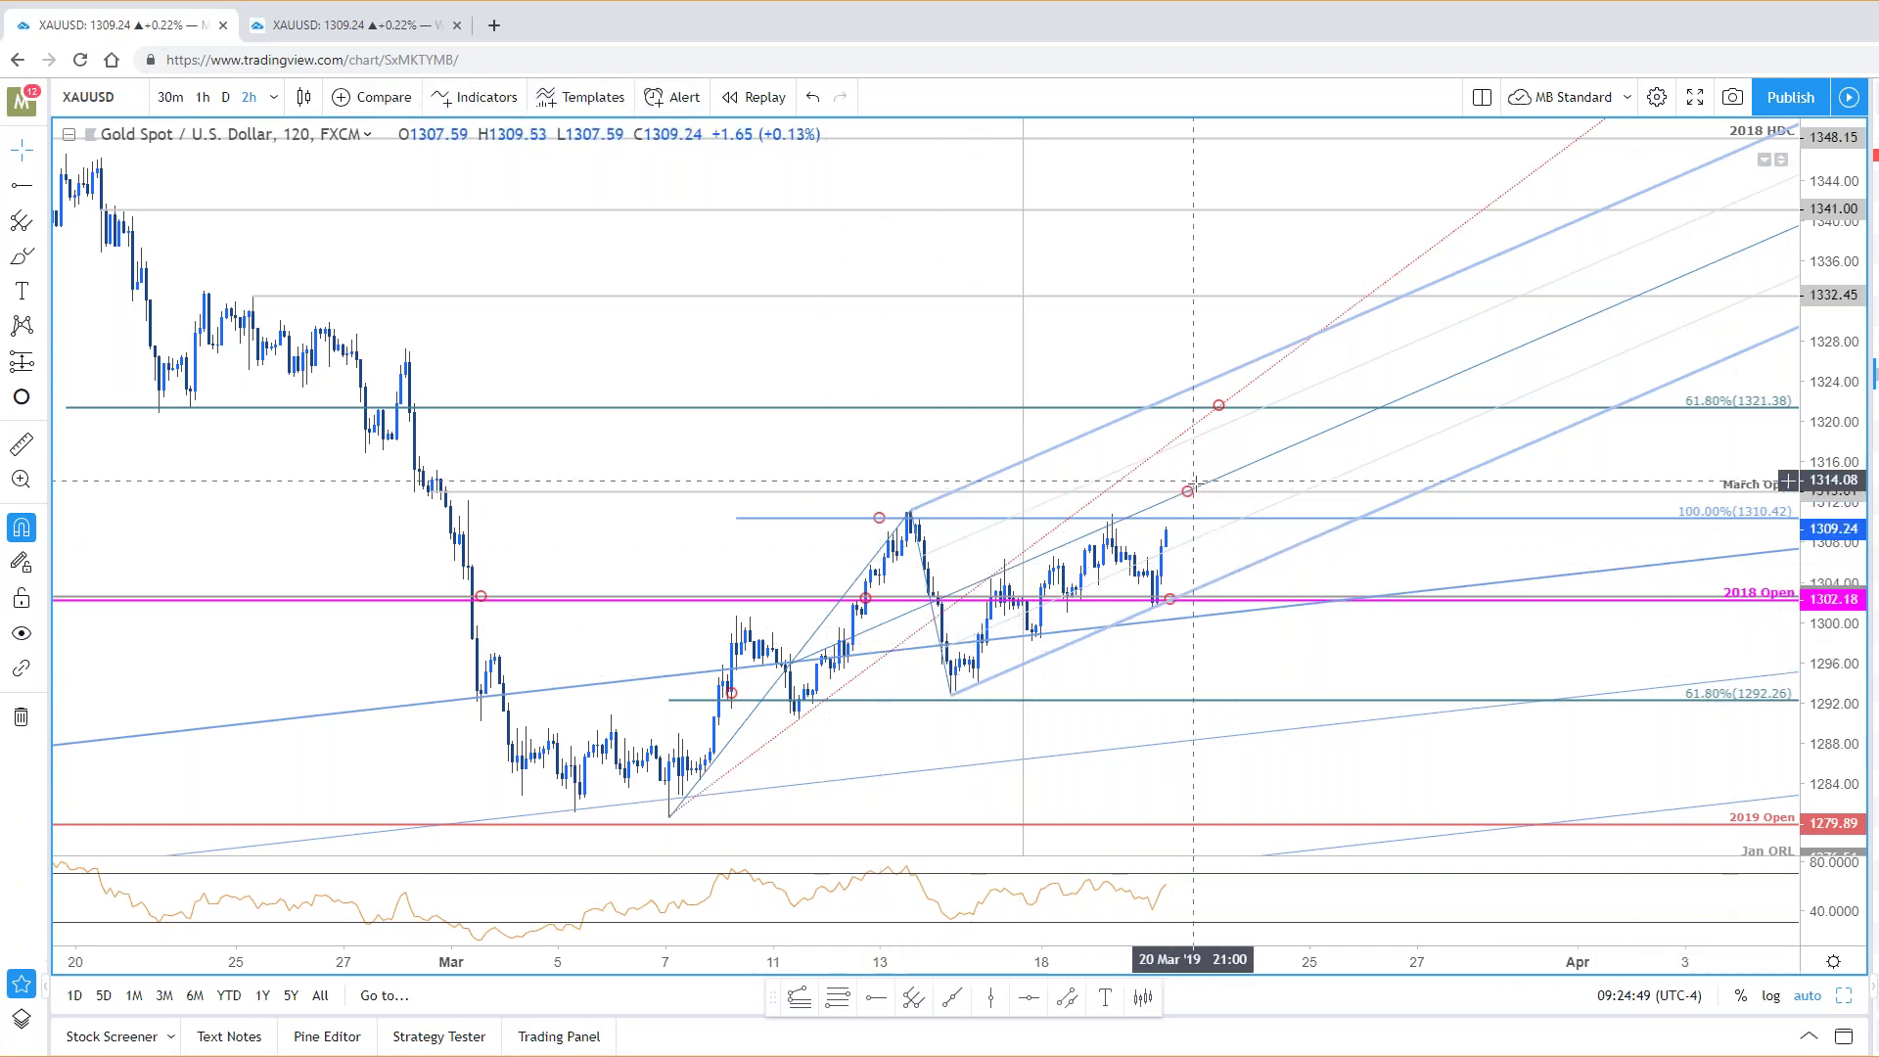
{"action": "left_click", "coordinate": [1217, 404]}
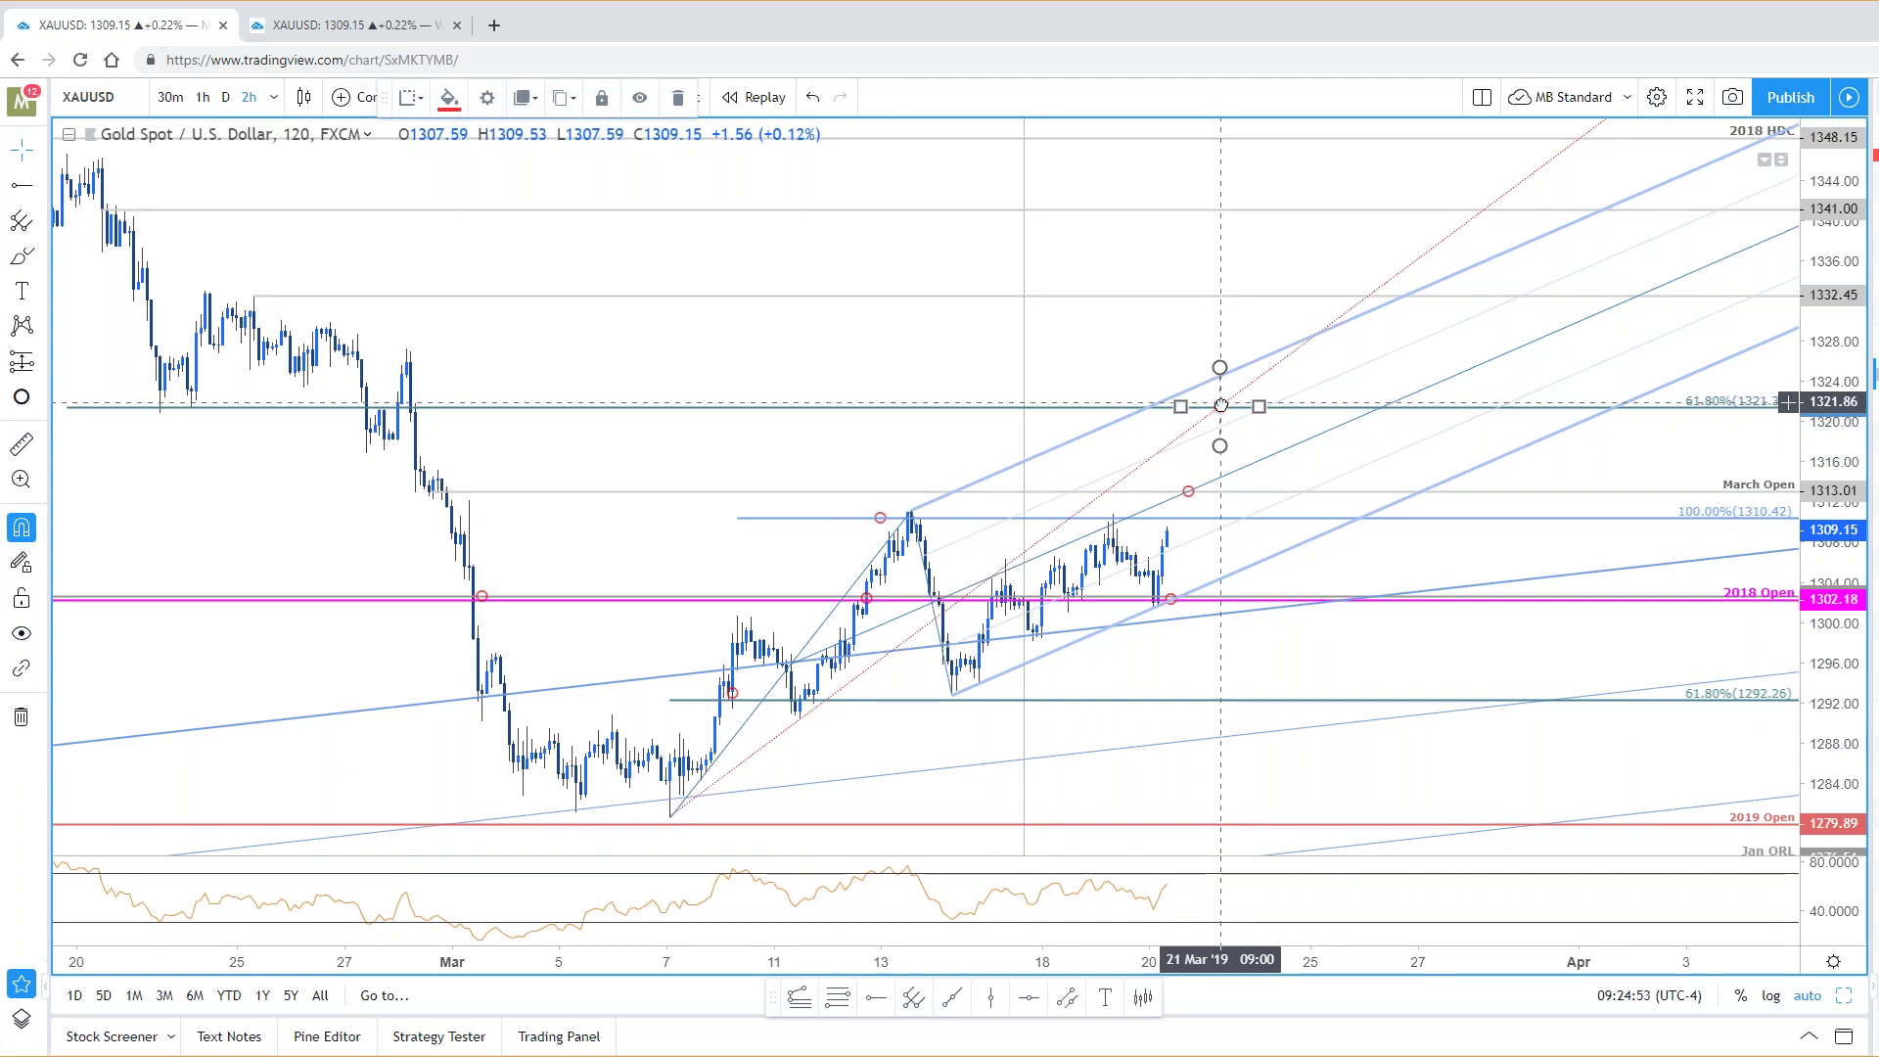
{"action": "left_click", "coordinate": [1272, 429]}
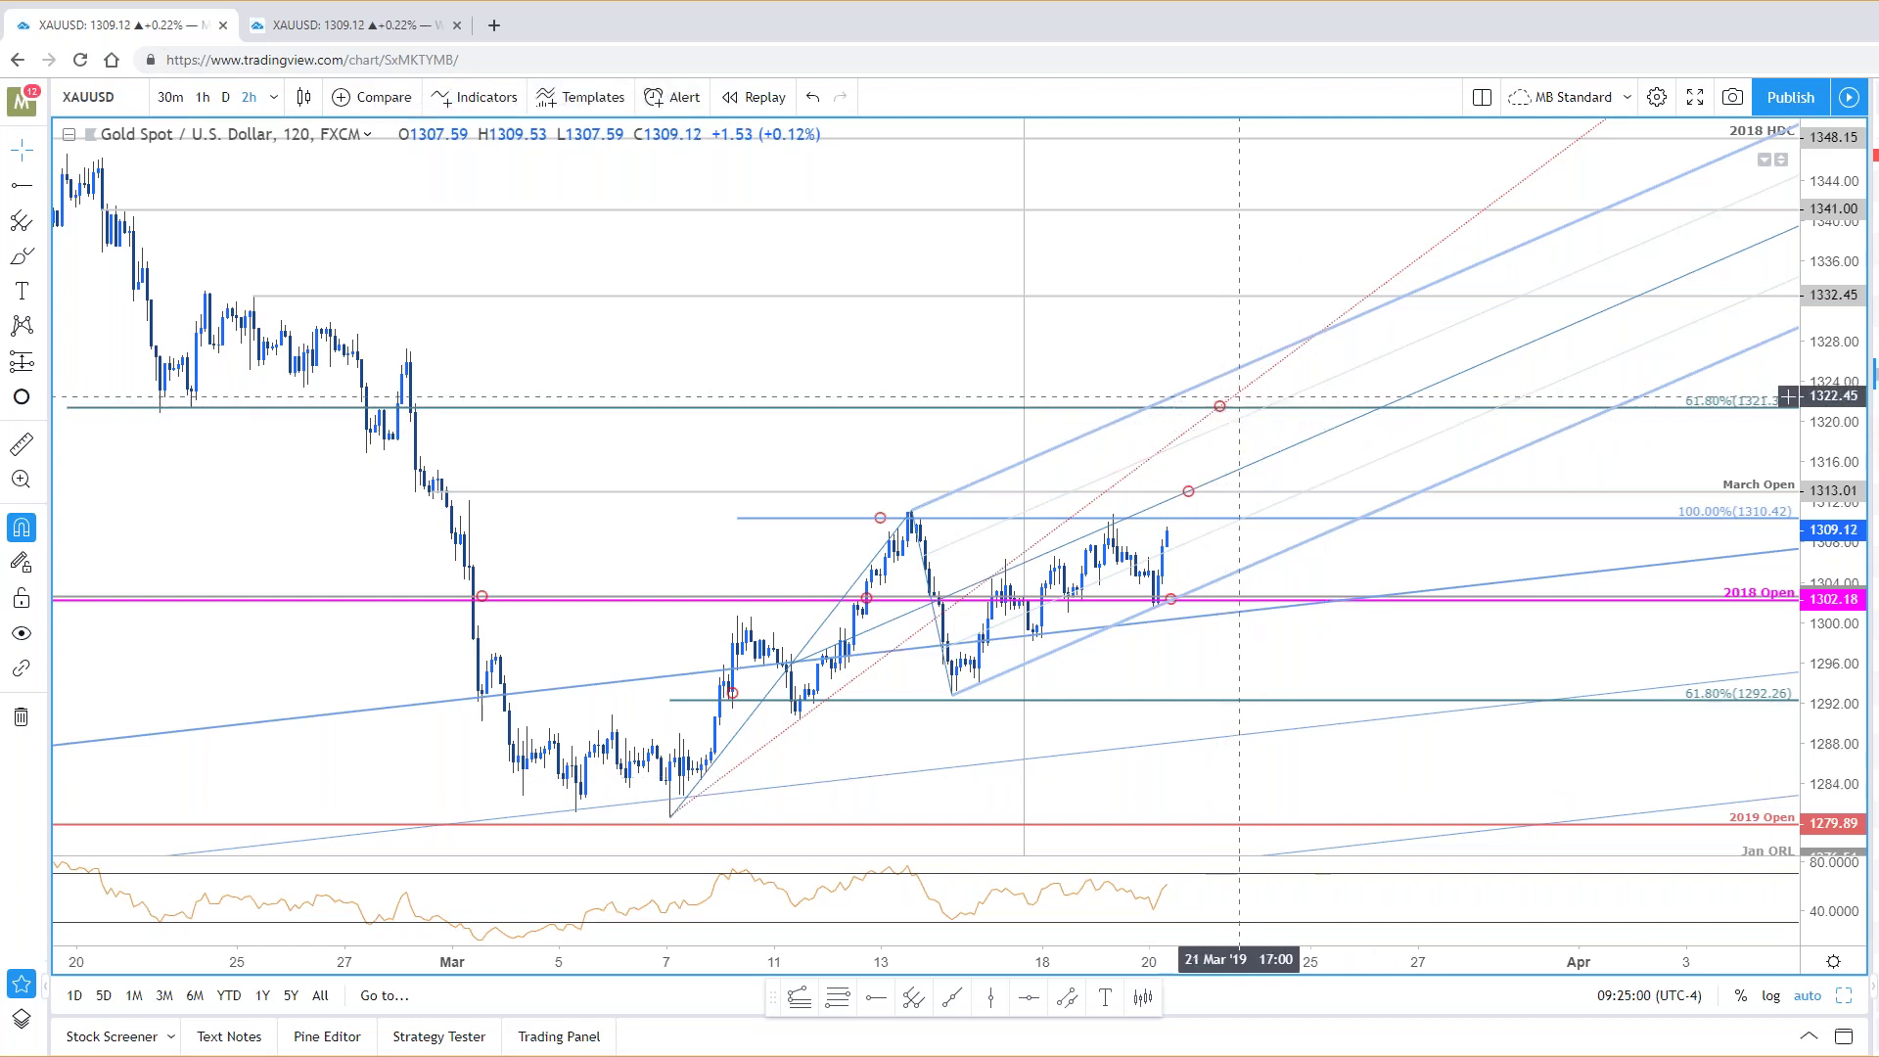
{"action": "scroll", "coordinate": [1624, 494], "scroll_direction": "left", "scroll_amount": 3}
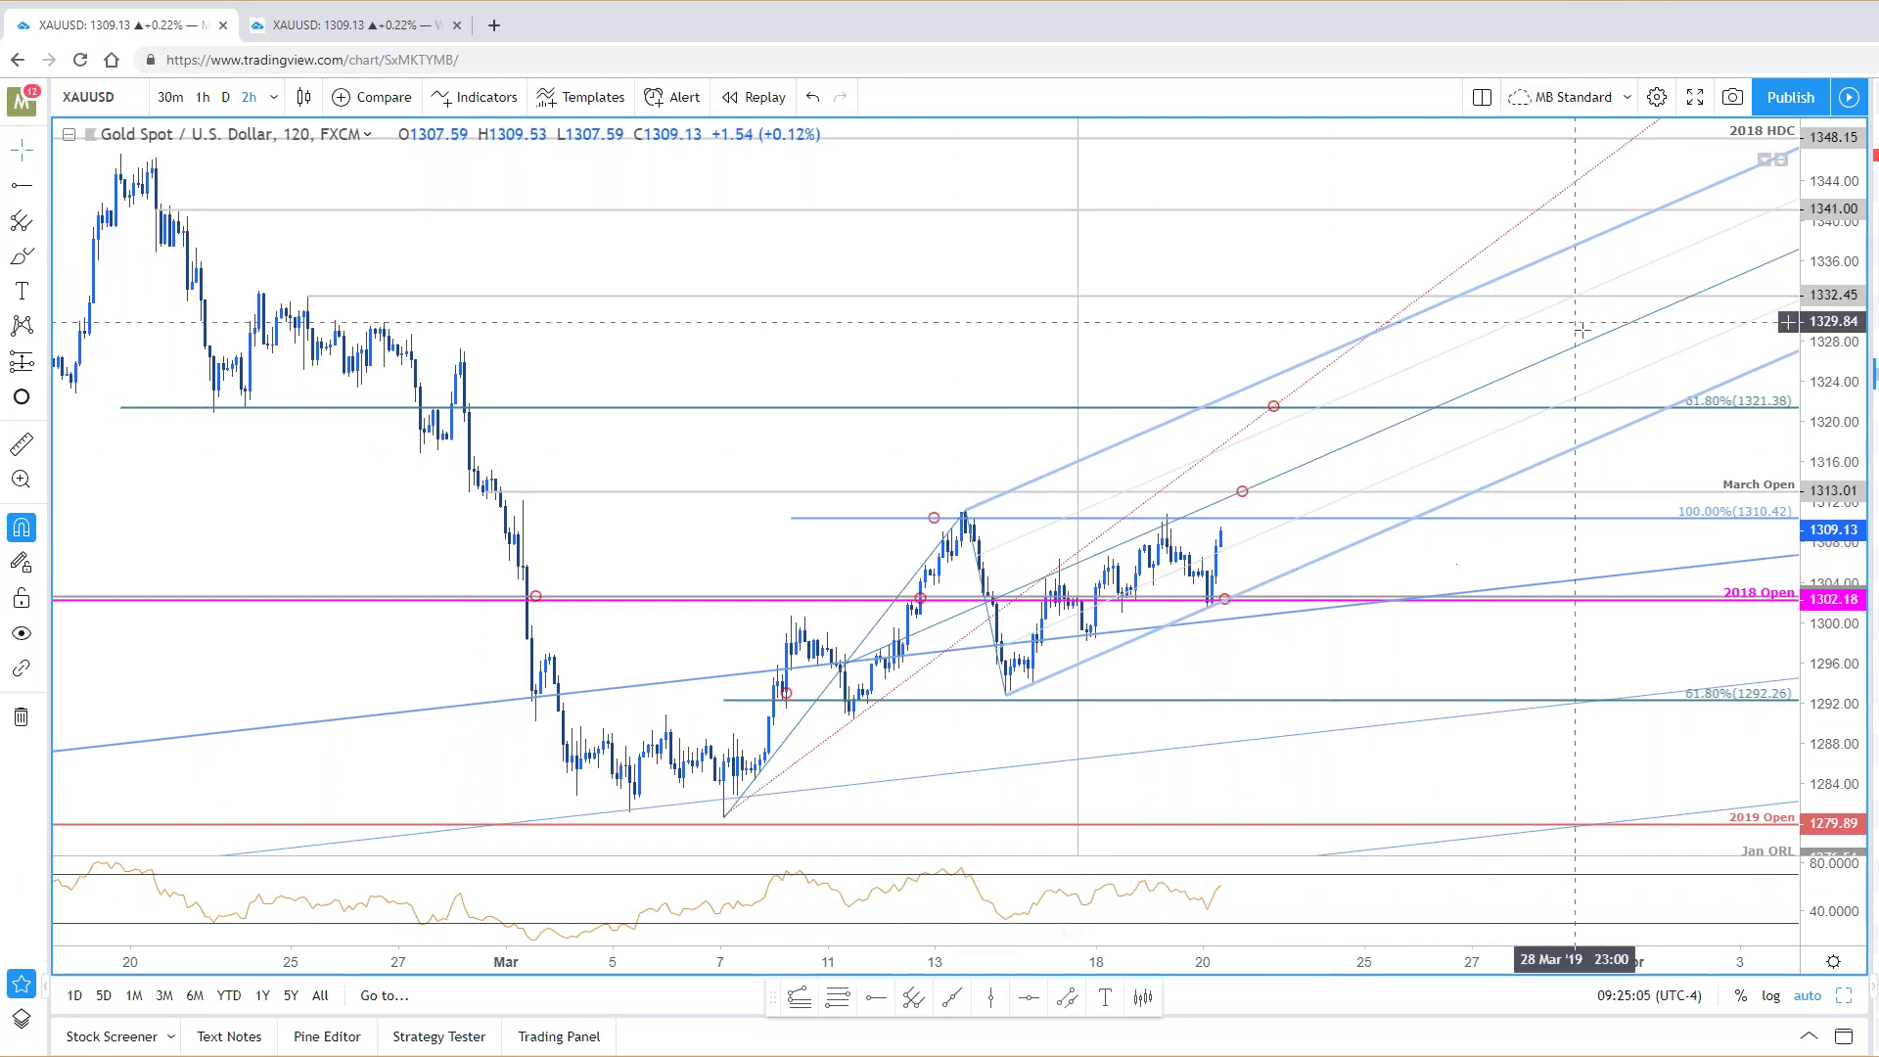
{"action": "left_click", "coordinate": [1681, 518]}
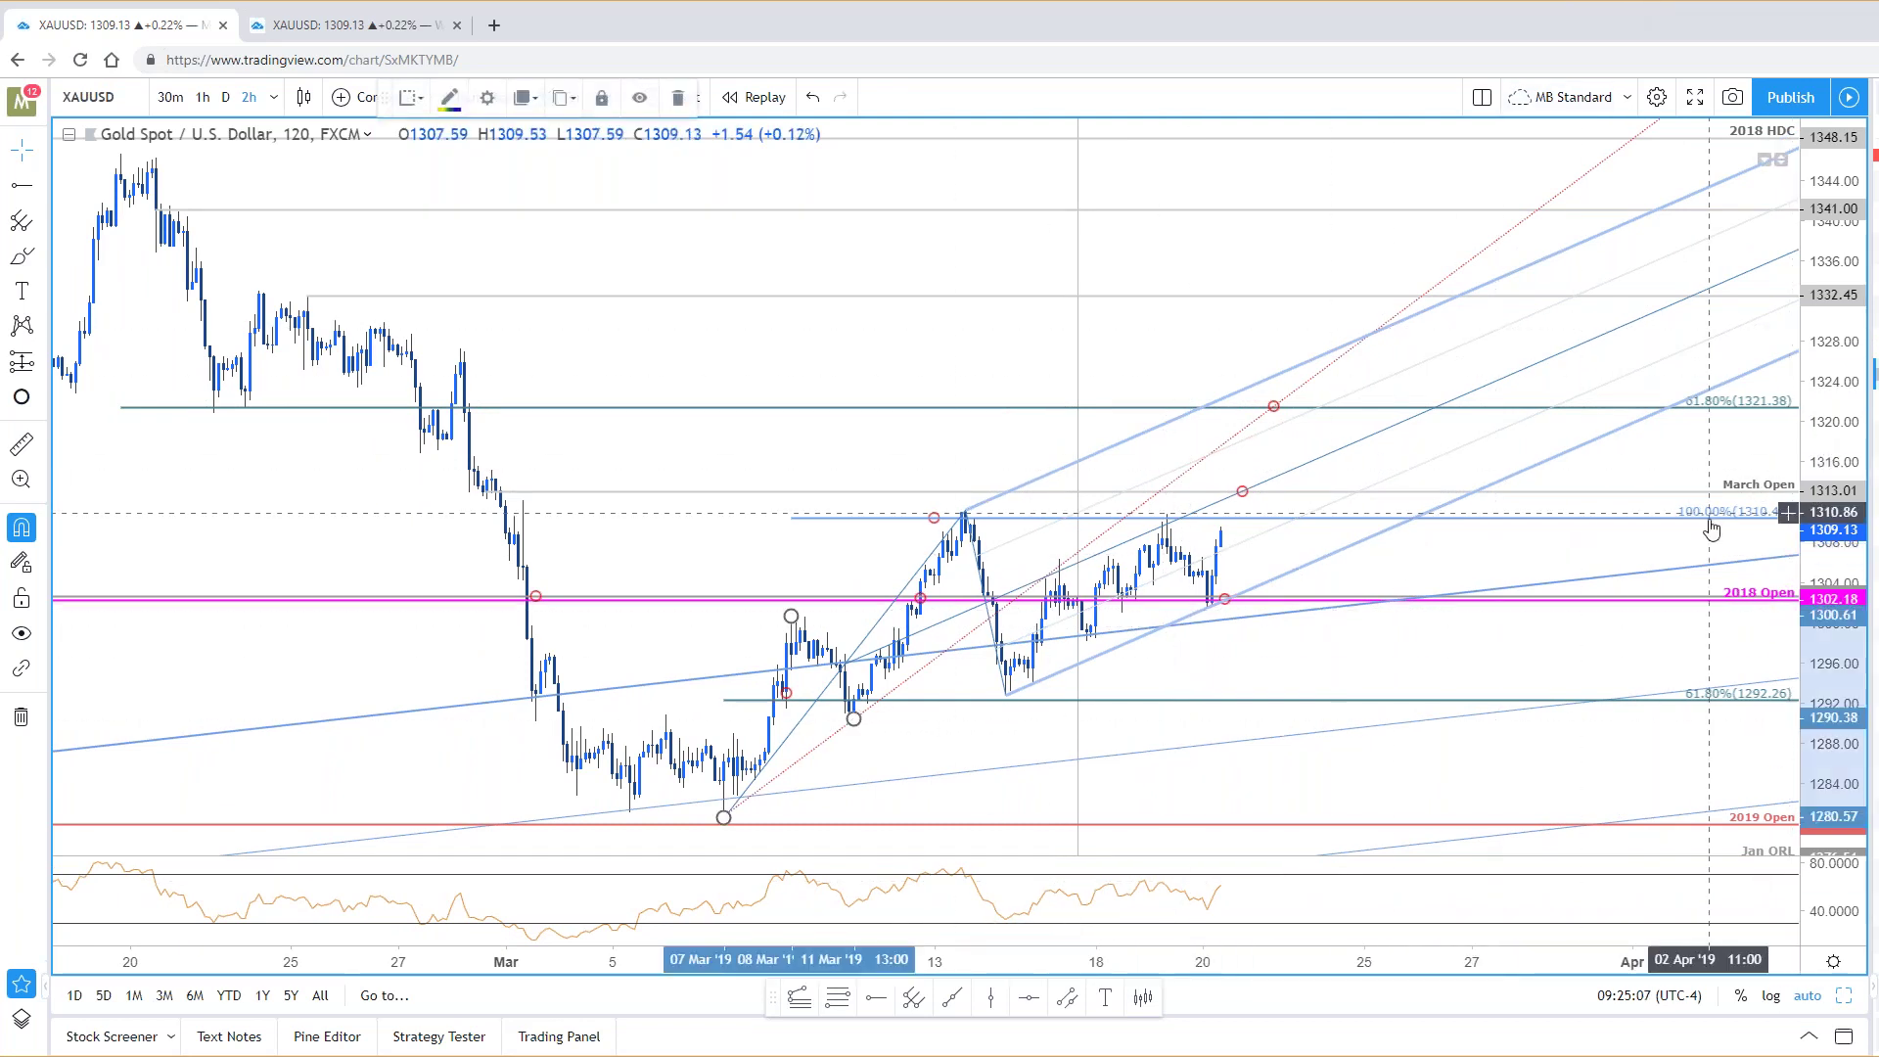
{"action": "left_click", "coordinate": [951, 798]}
Step: Draw a trend-based Fib extension from the 7 Mar low through the 13 Mar high to the 14 Mar low
{"action": "left_click", "coordinate": [797, 998]}
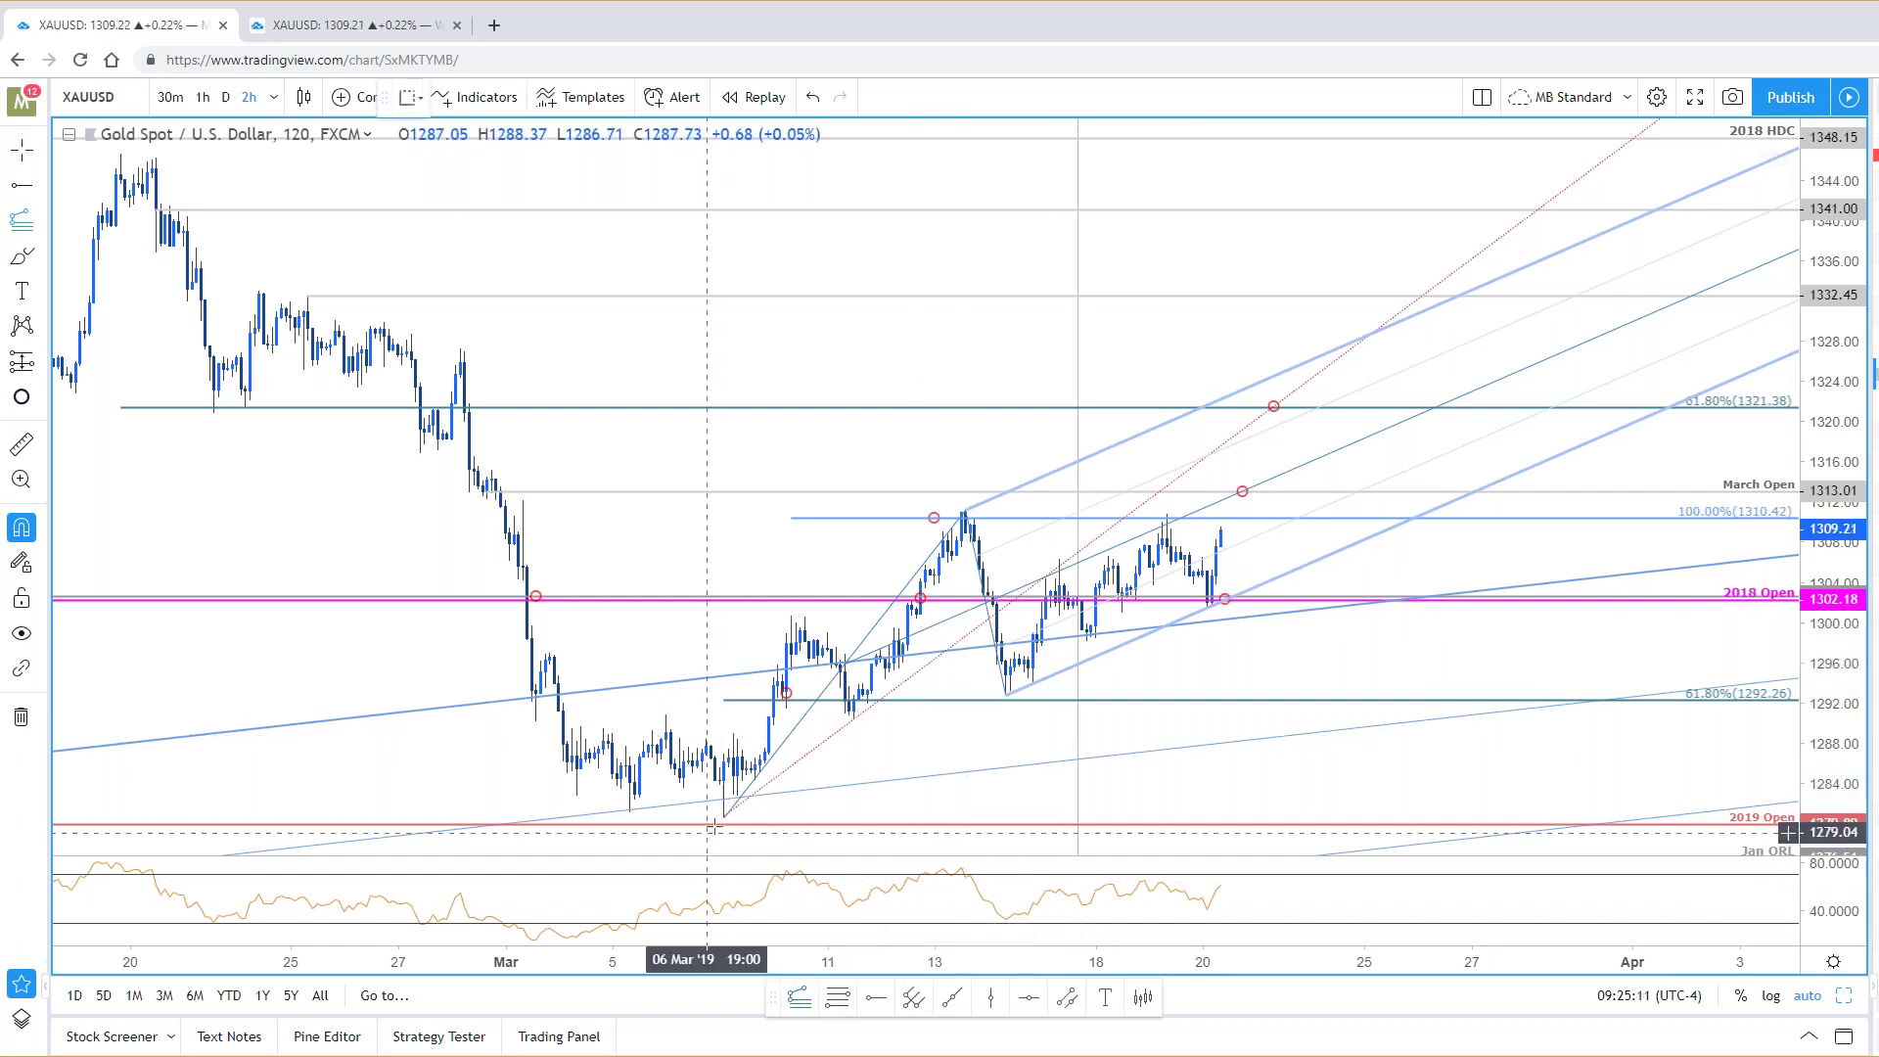
{"action": "left_click", "coordinate": [723, 816]}
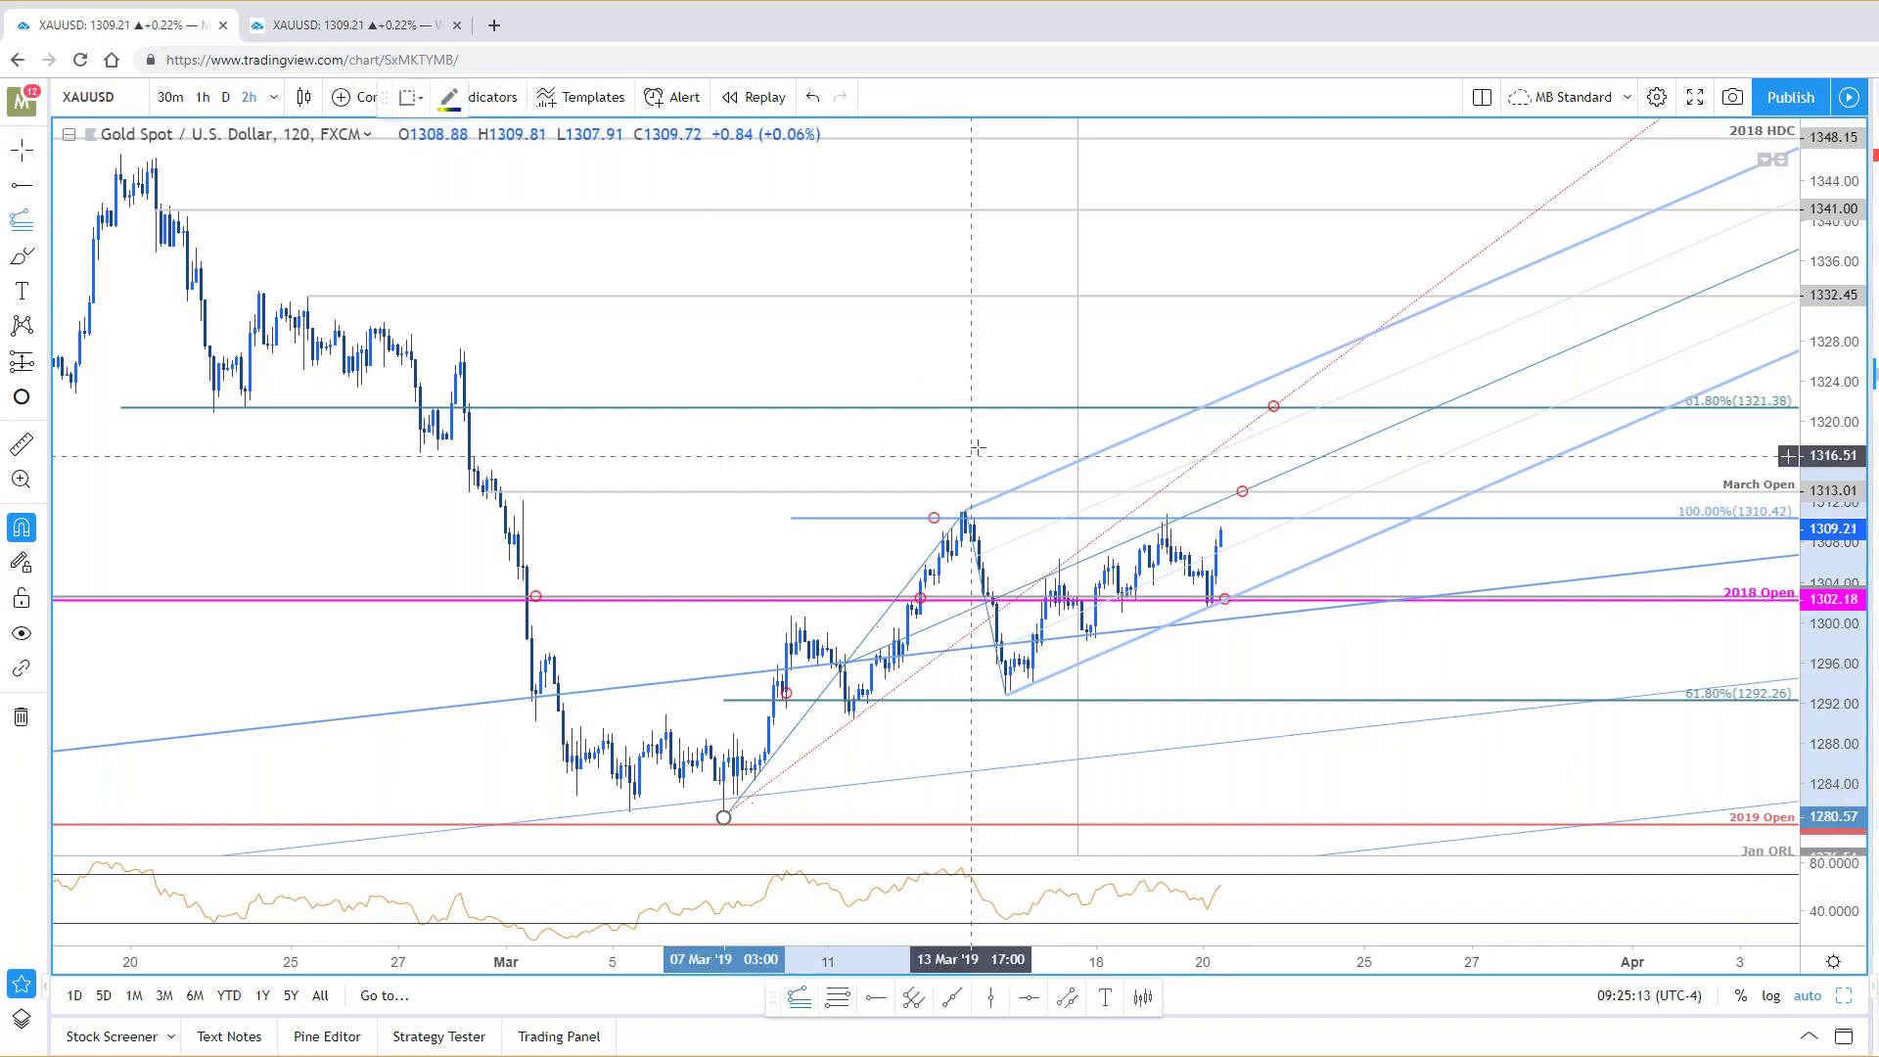
{"action": "left_click", "coordinate": [965, 509]}
{"action": "left_click", "coordinate": [1006, 697]}
Step: Undo an accidental shift of the extension and move a circle marker onto 1323.36
{"action": "left_click_drag", "start_coordinate": [1276, 419], "coordinate": [1303, 395]}
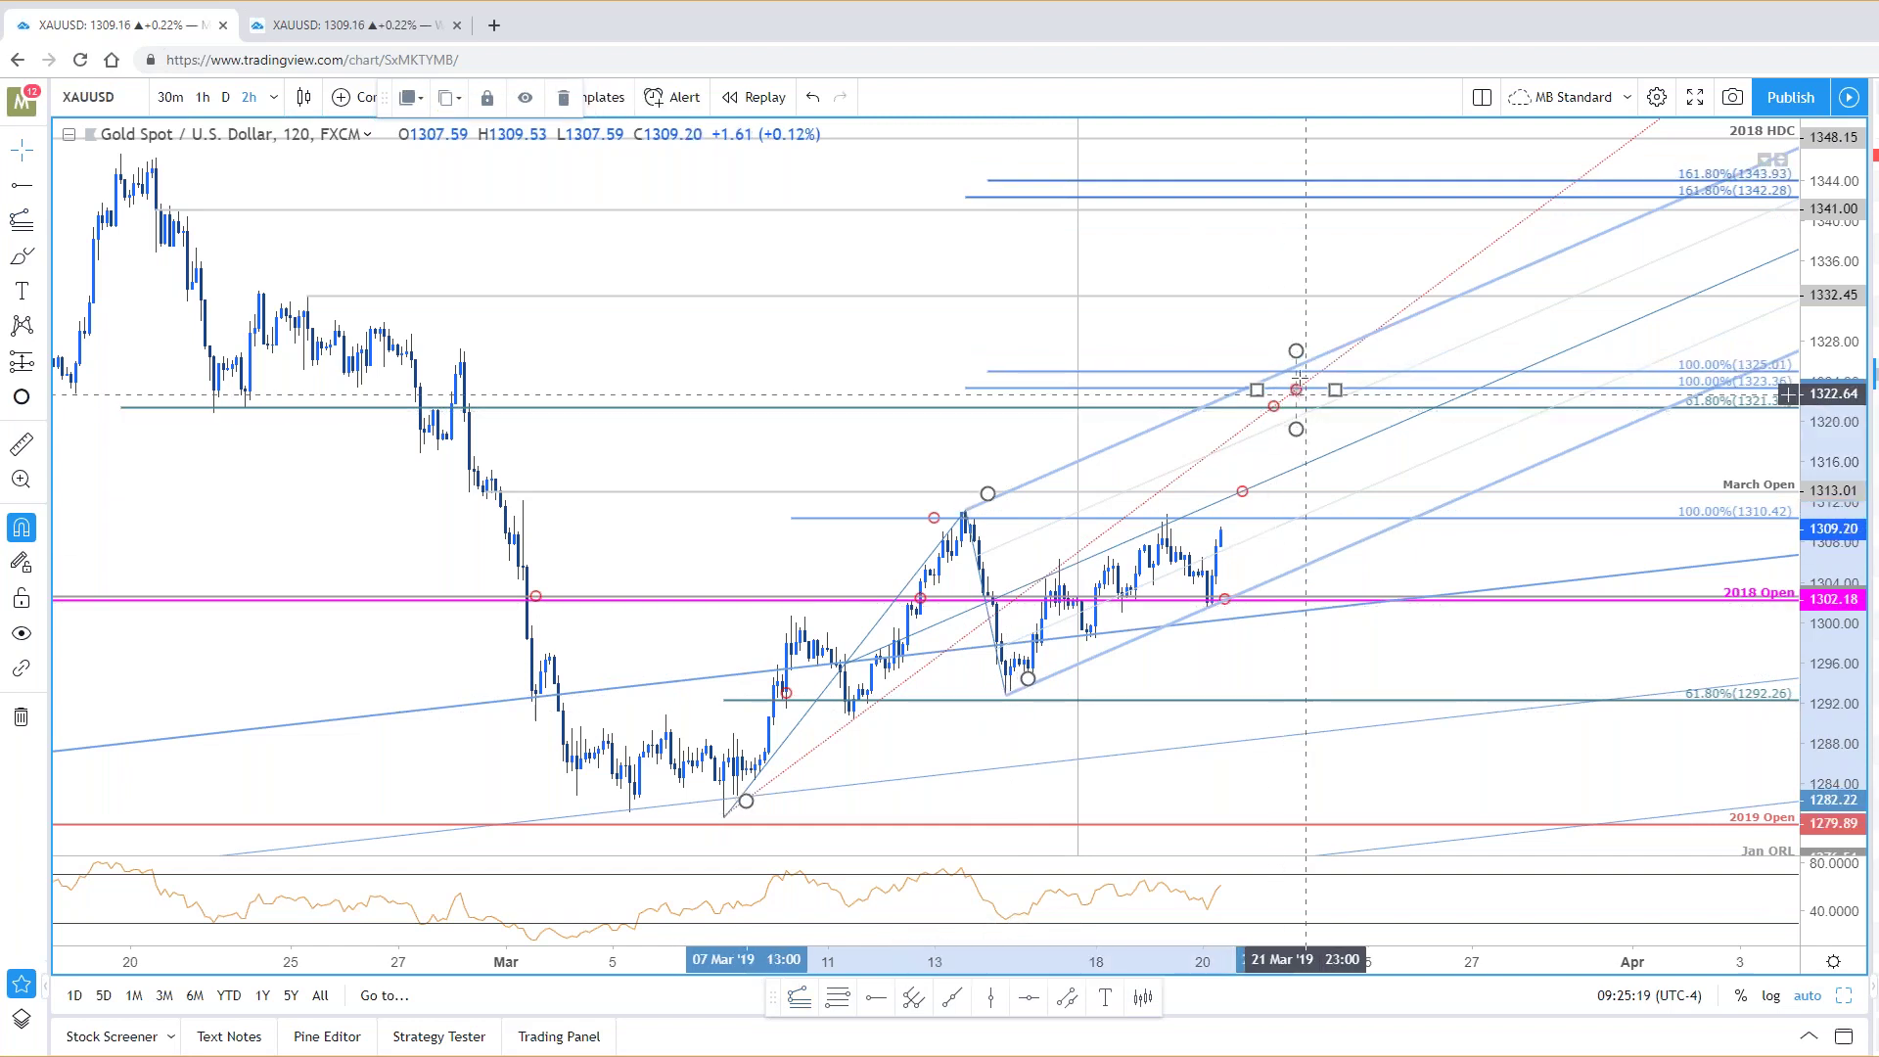
{"action": "key", "text": "Escape"}
{"action": "mouse_move", "coordinate": [1280, 419]}
{"action": "left_mouse_down"}
{"action": "mouse_move", "coordinate": [1314, 375]}
{"action": "mouse_move", "coordinate": [1297, 387]}
{"action": "left_mouse_up"}
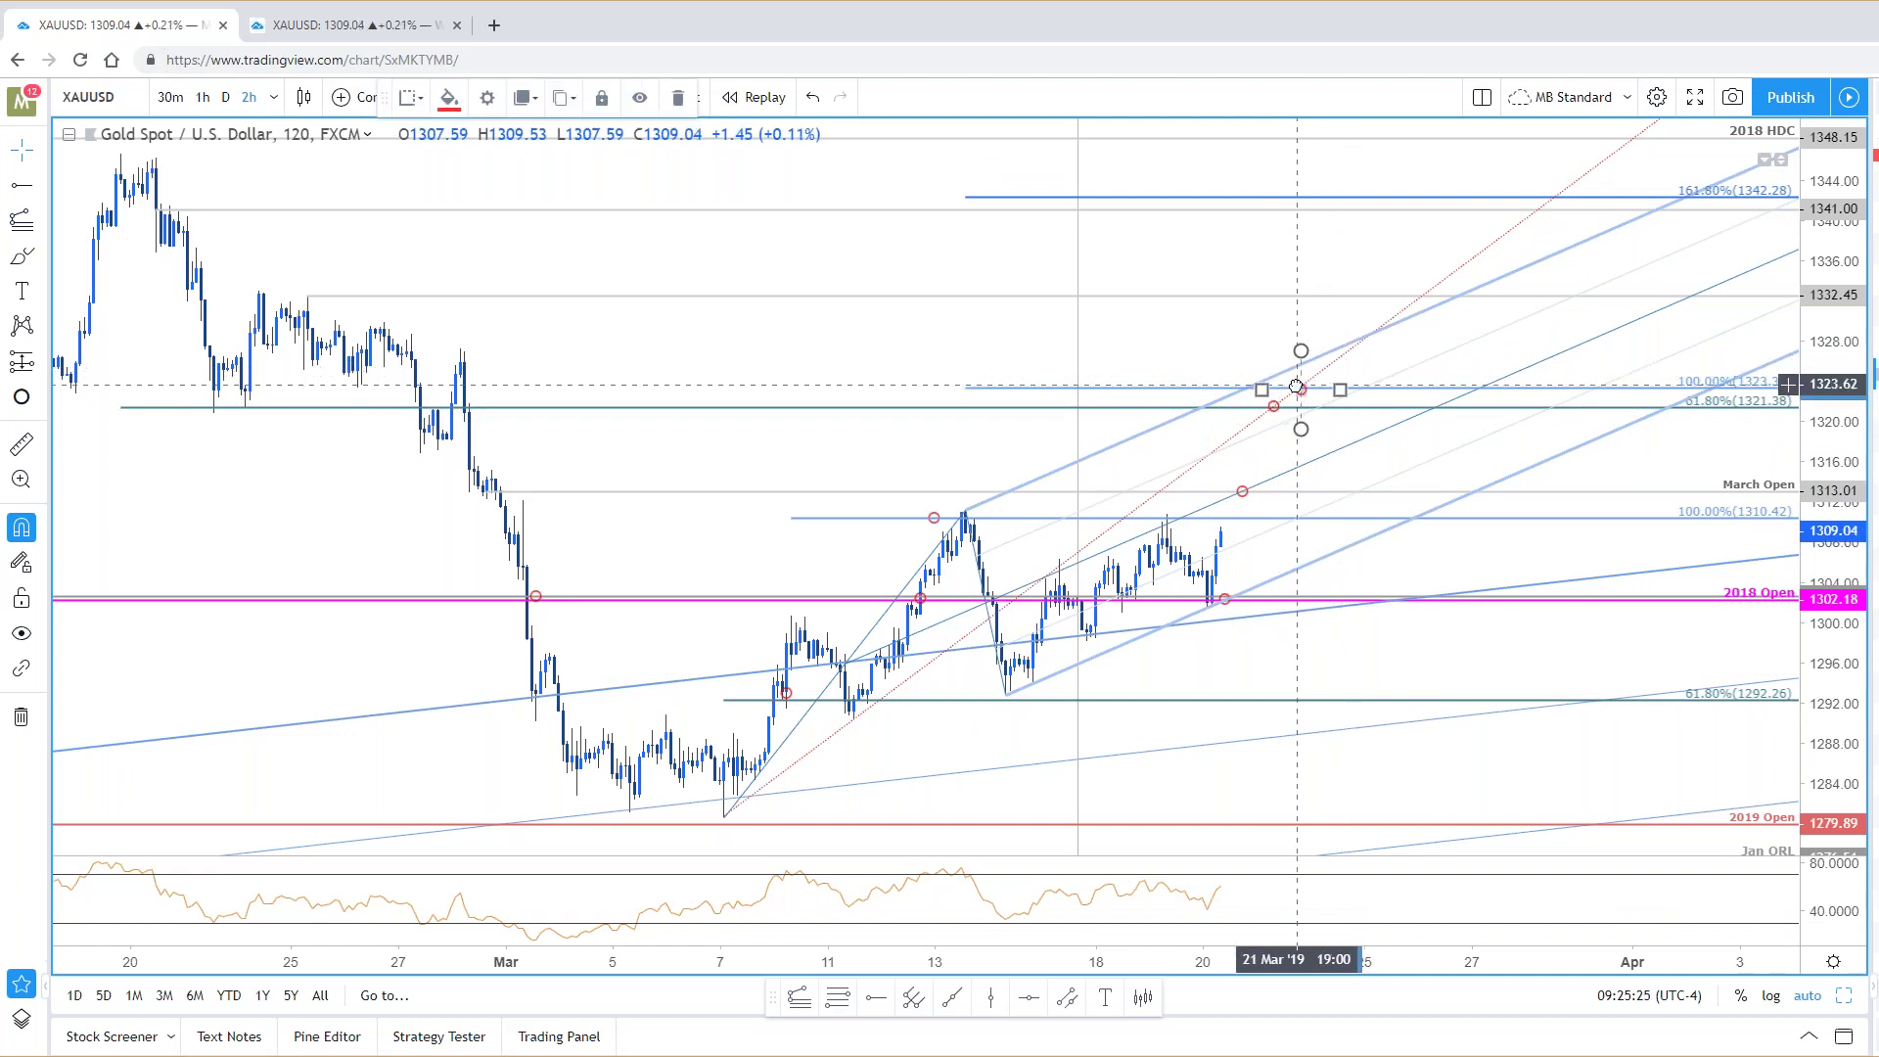
{"action": "key", "text": "Escape"}
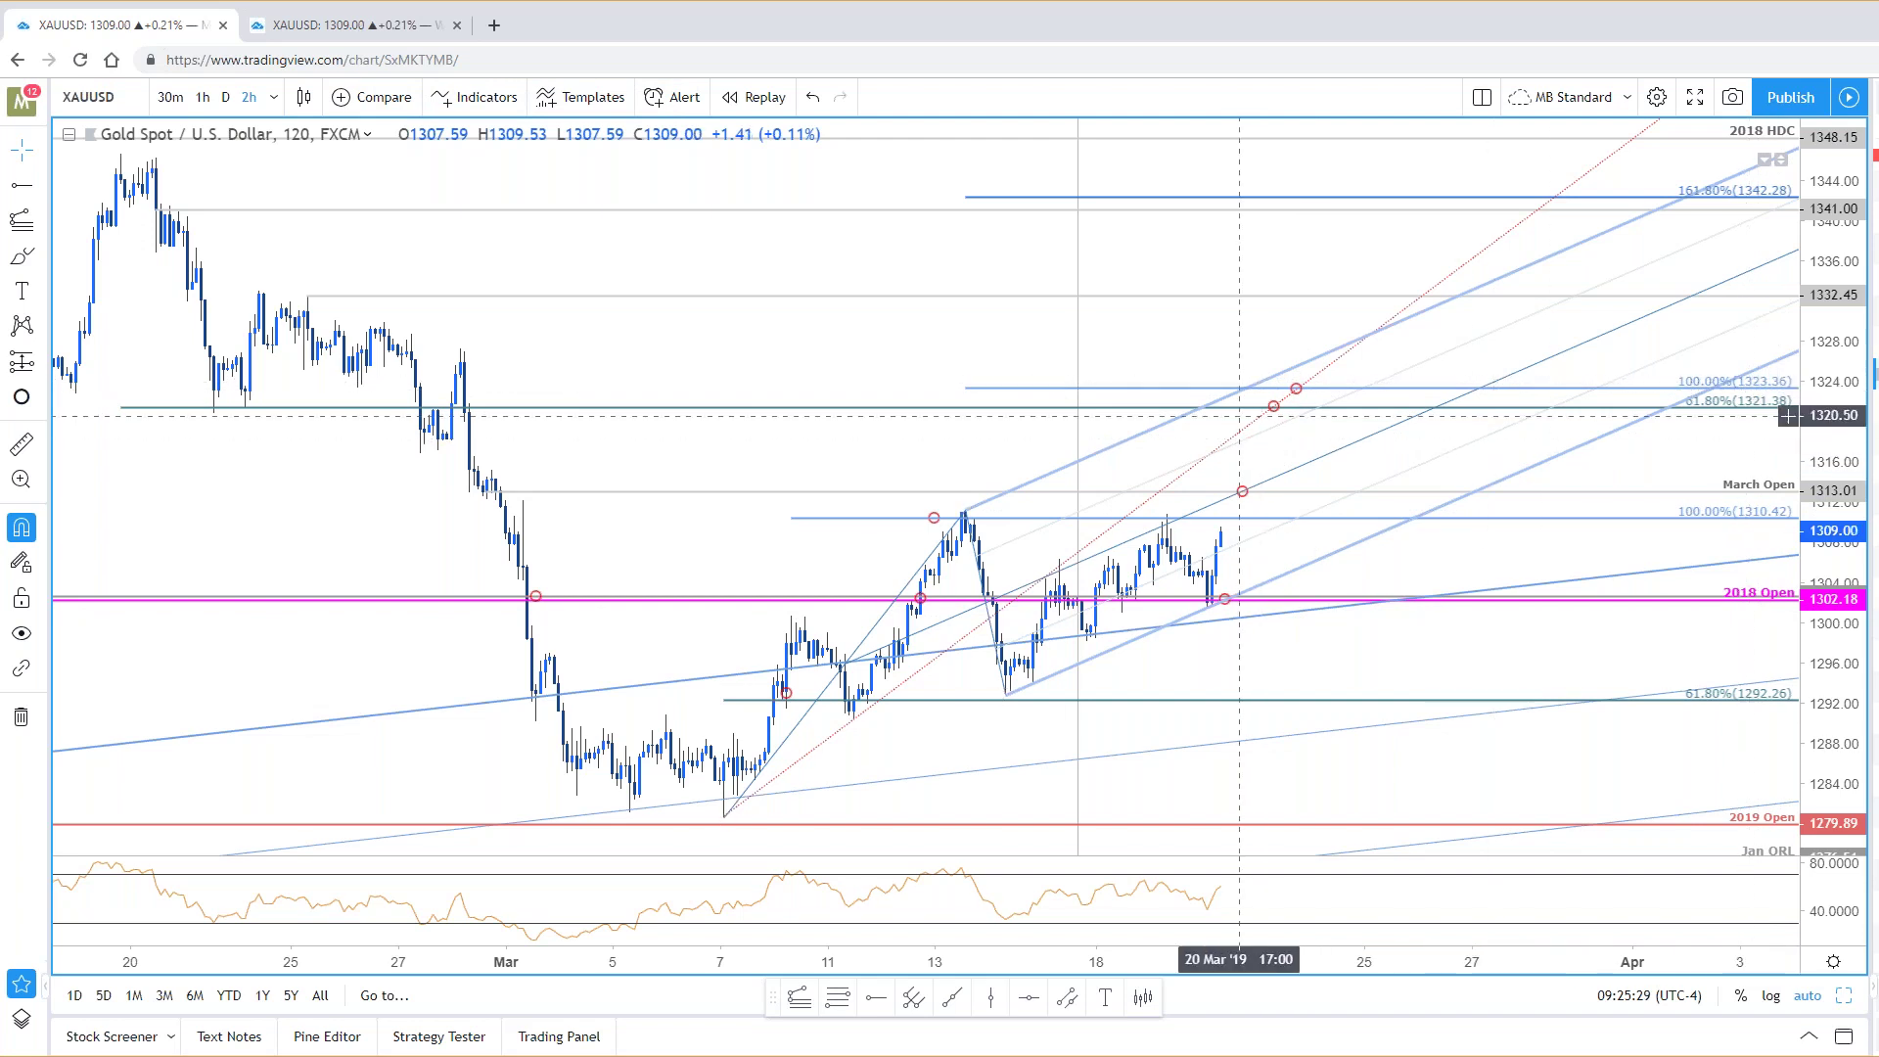
Step: Draw a parallel-channel target zone from the 1323.36 level down to 1321.38
{"action": "left_click", "coordinate": [1070, 1000]}
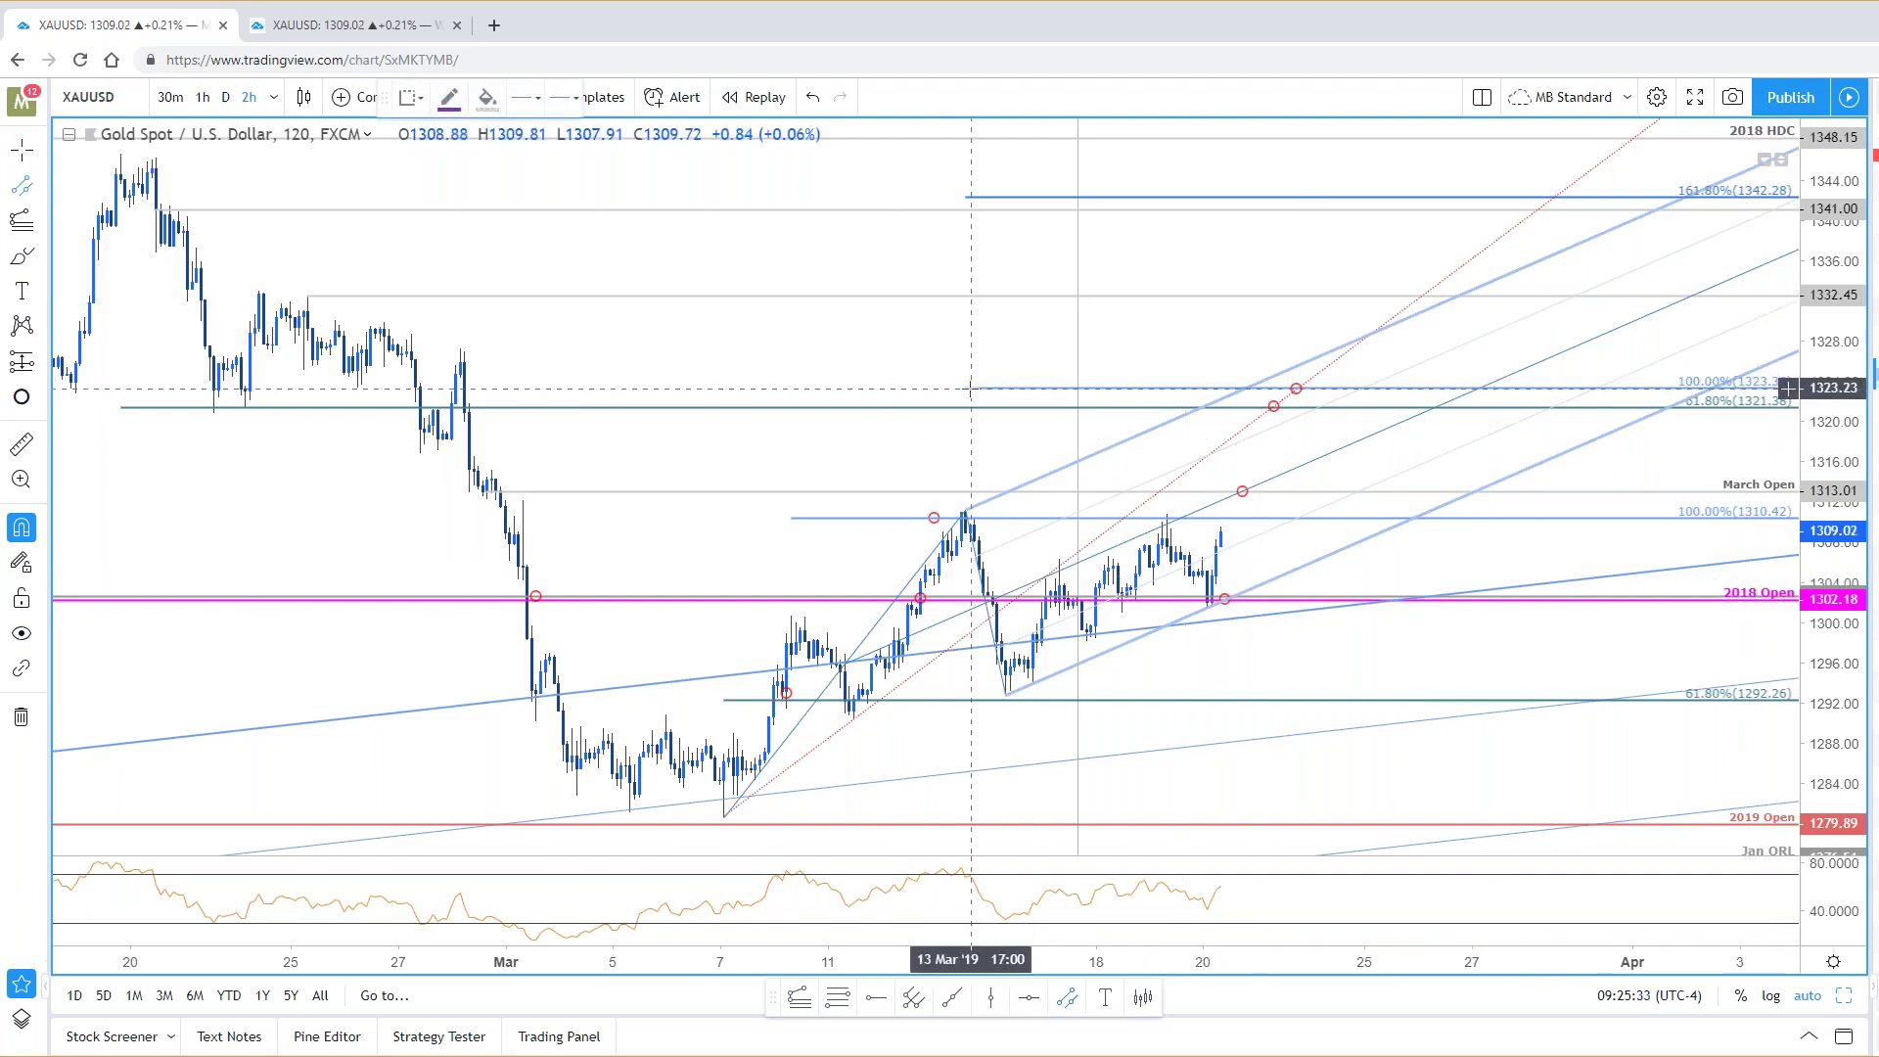
{"action": "left_click", "coordinate": [970, 388]}
{"action": "left_click", "coordinate": [1130, 387]}
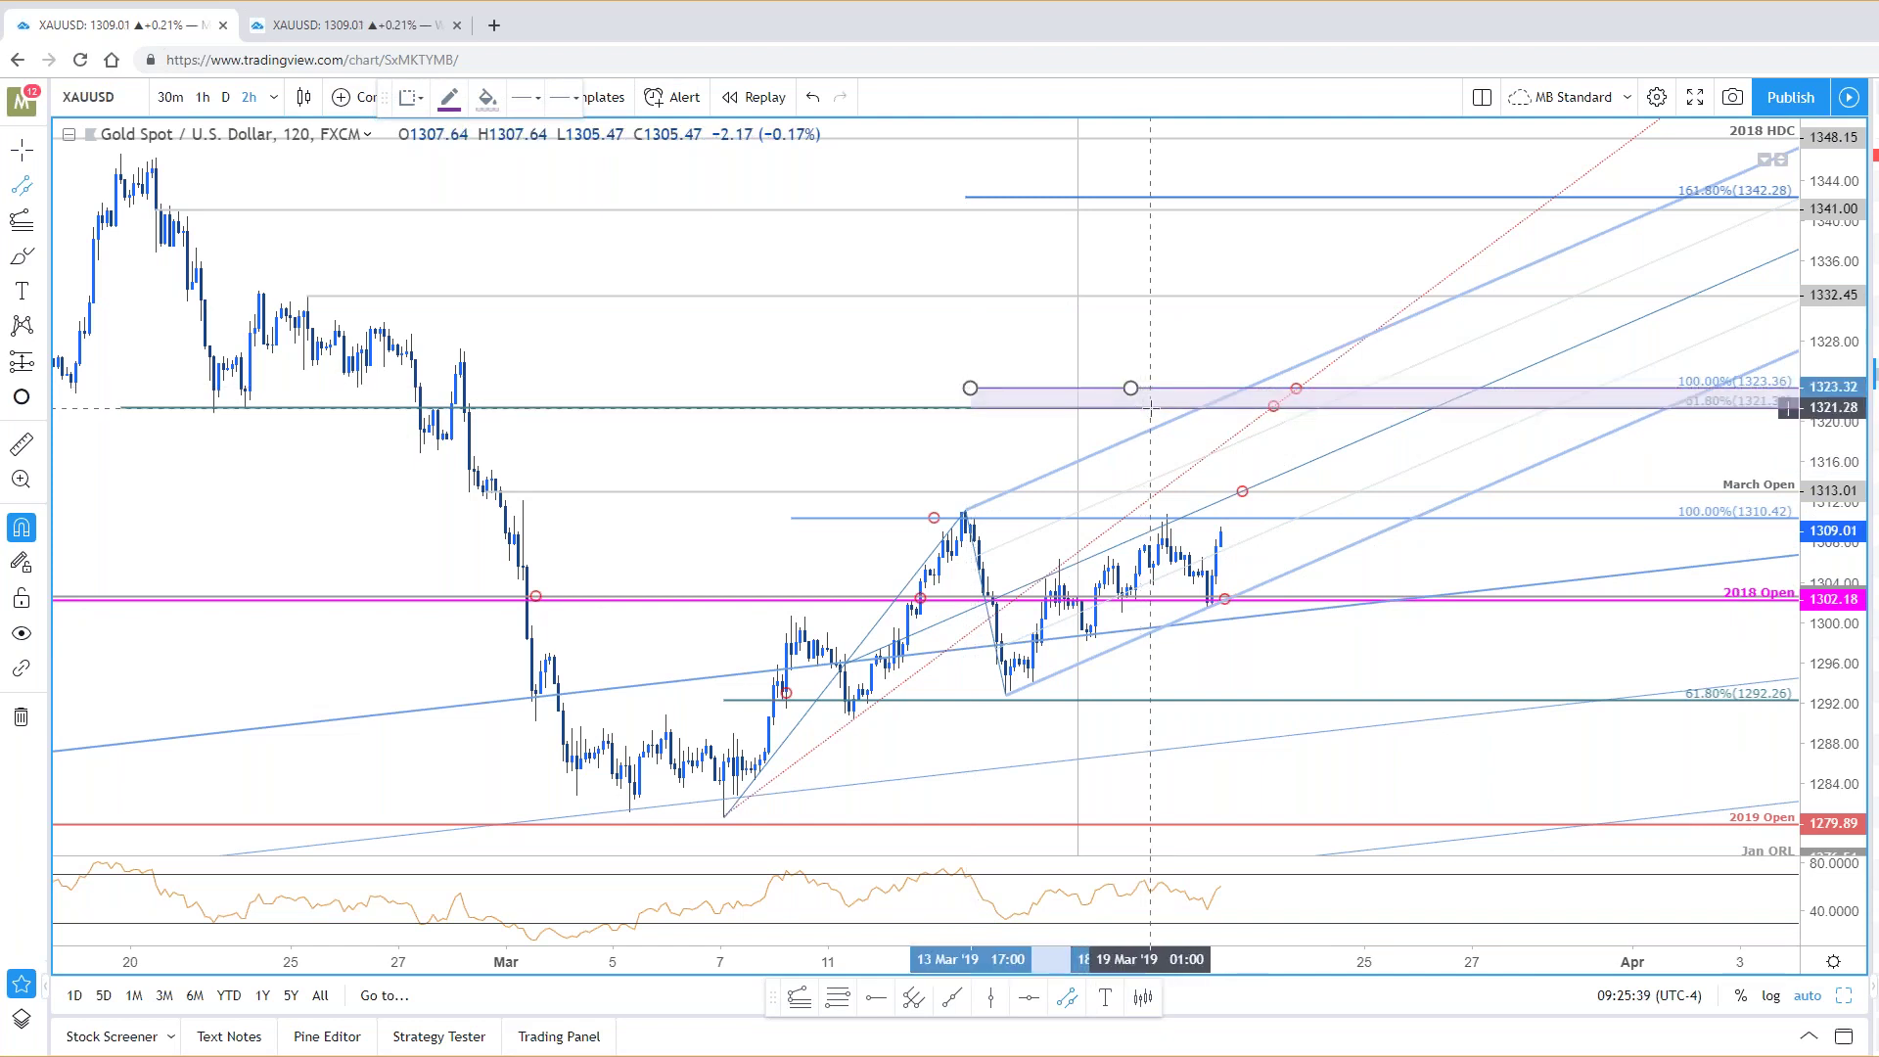
{"action": "left_click", "coordinate": [1151, 407]}
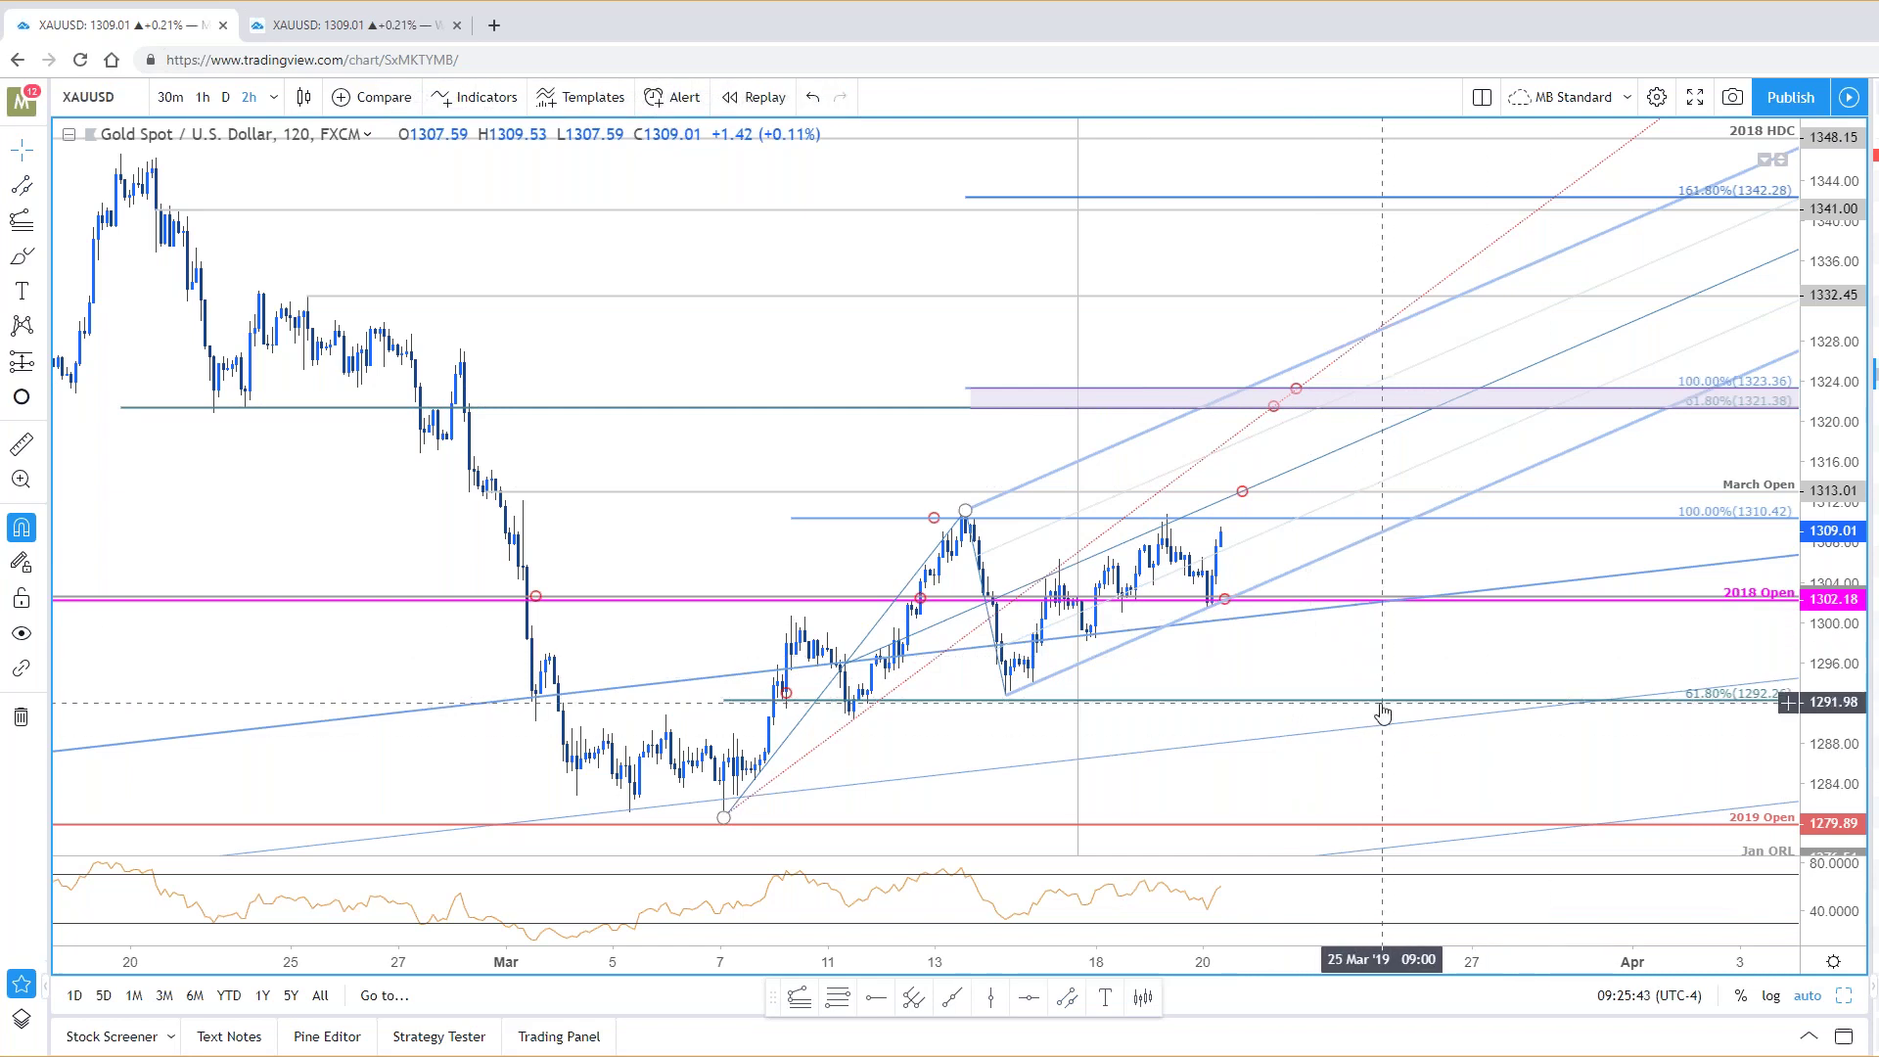
Step: Pan the gold chart ahead and split it into 120-minute and daily charts side by side
{"action": "scroll", "coordinate": [1418, 663], "scroll_direction": "down", "scroll_amount": 2}
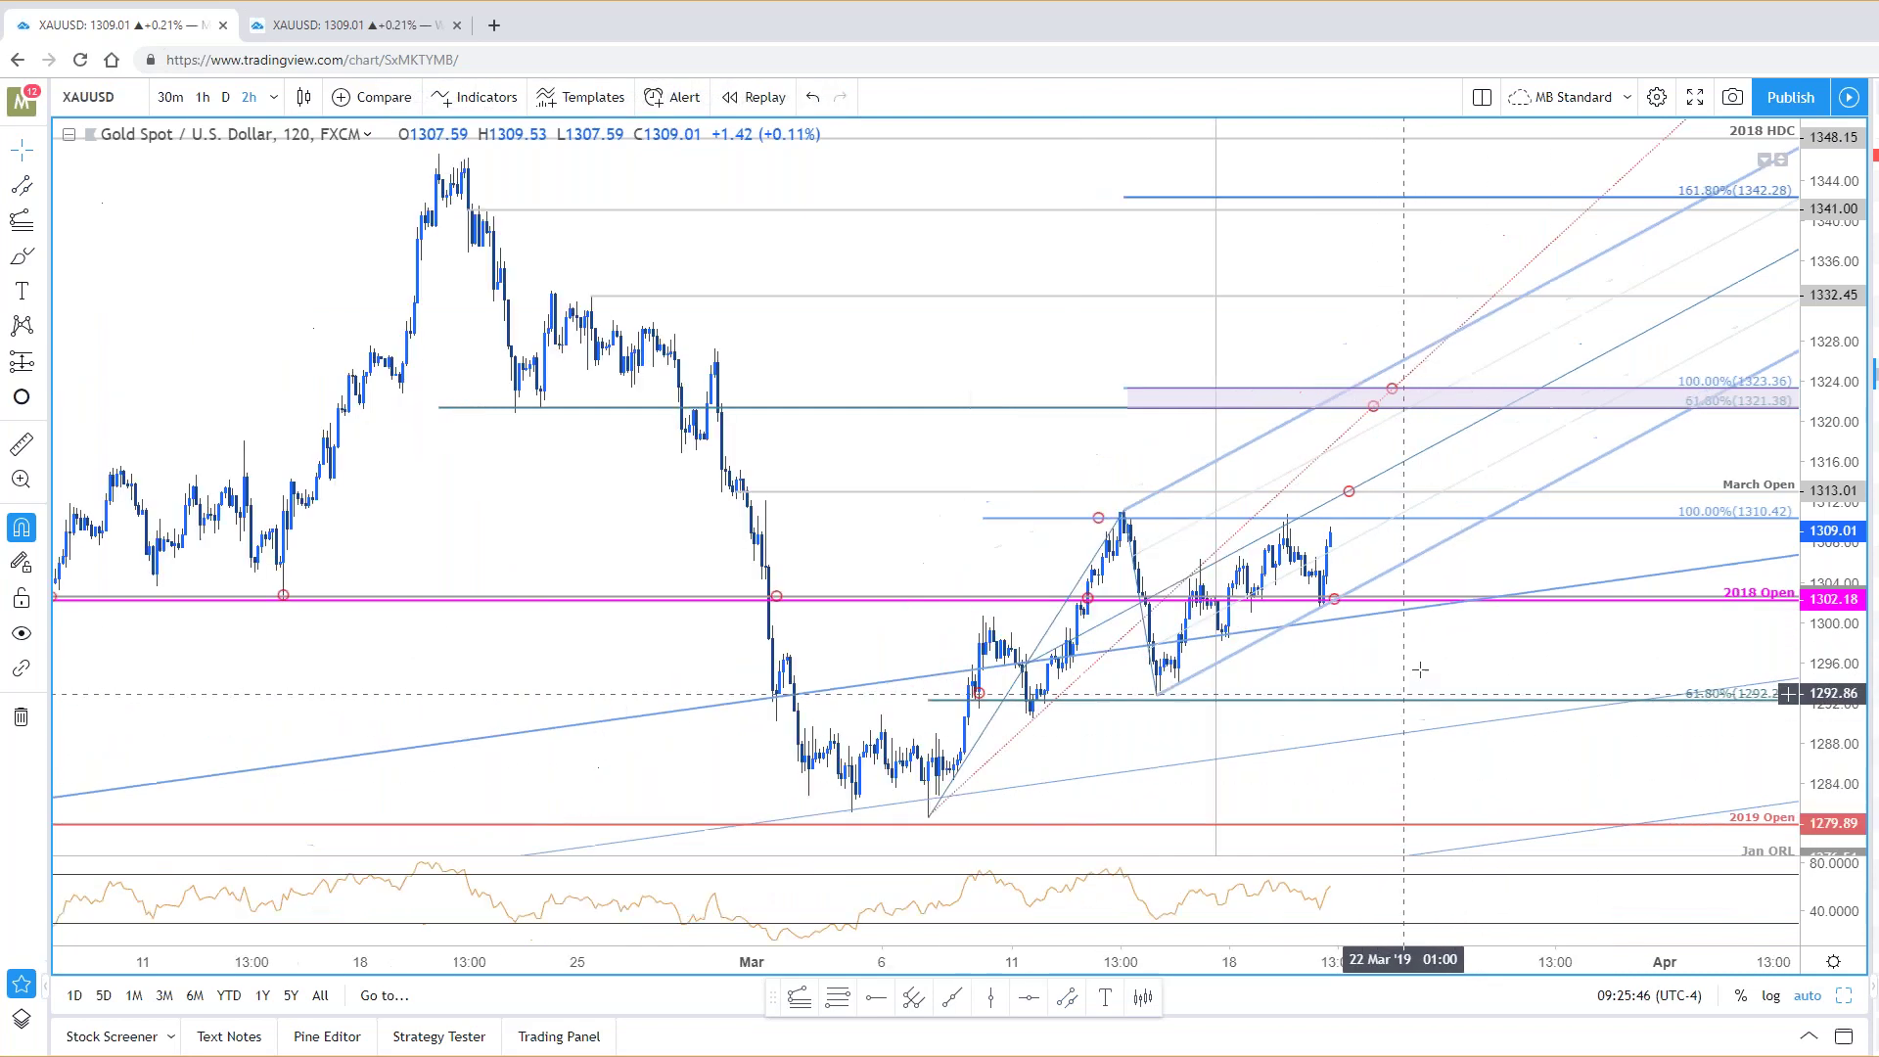
{"action": "scroll", "coordinate": [1418, 662], "scroll_direction": "down", "scroll_amount": 2}
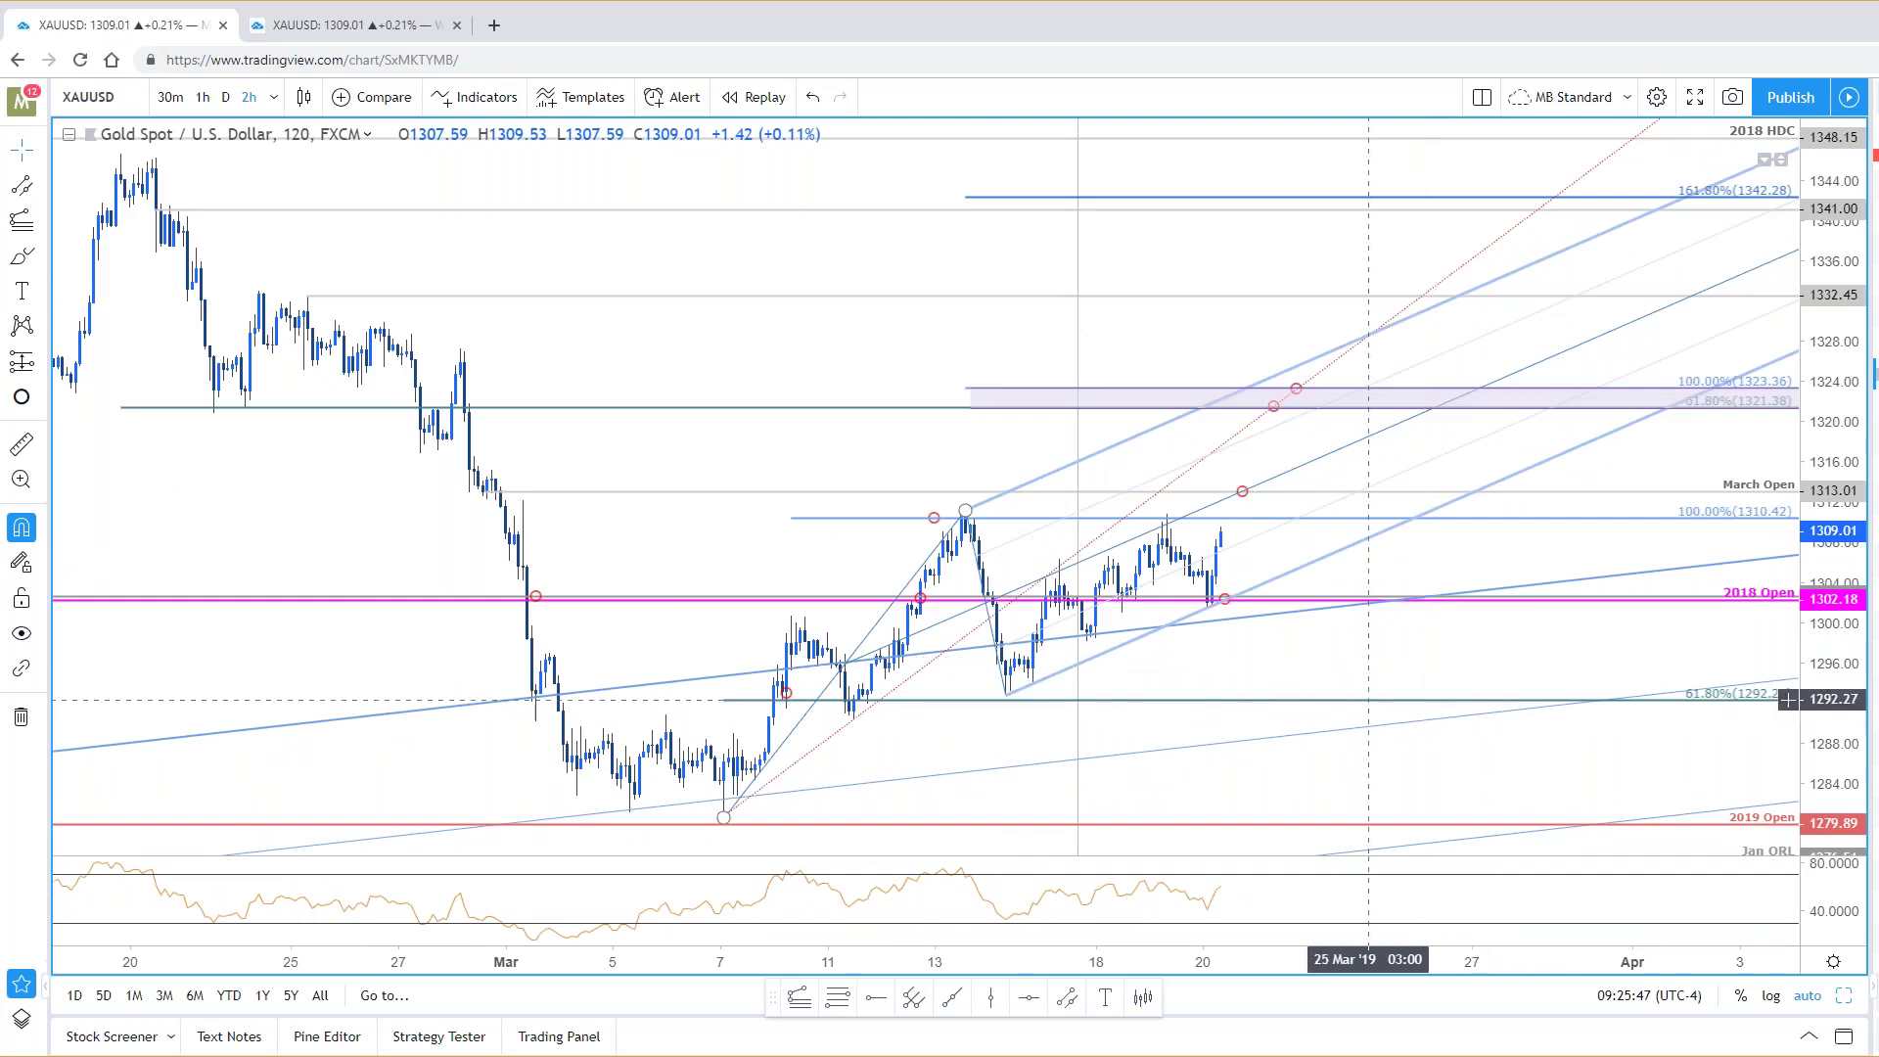
{"action": "scroll", "coordinate": [1561, 615], "scroll_direction": "up", "scroll_amount": 3}
{"action": "left_click_drag", "start_coordinate": [1533, 609], "coordinate": [1421, 609]}
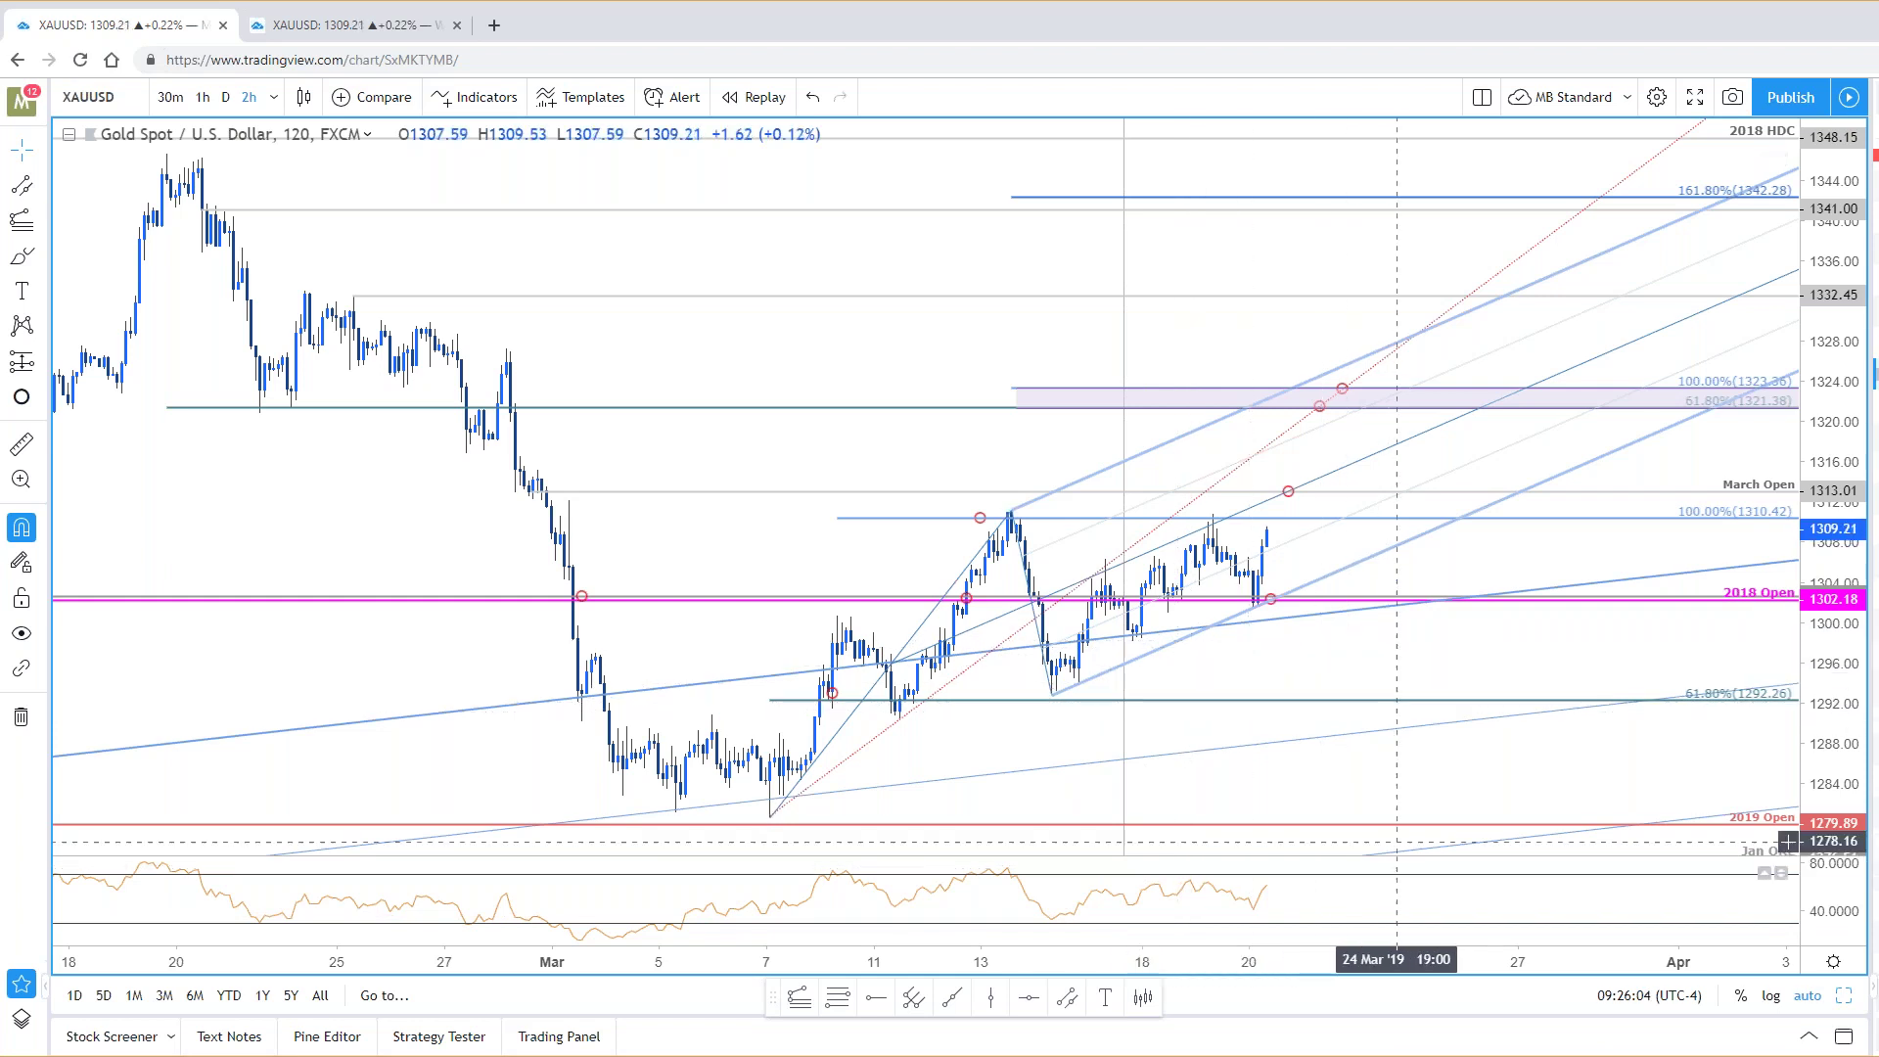
{"action": "left_click", "coordinate": [1847, 1000]}
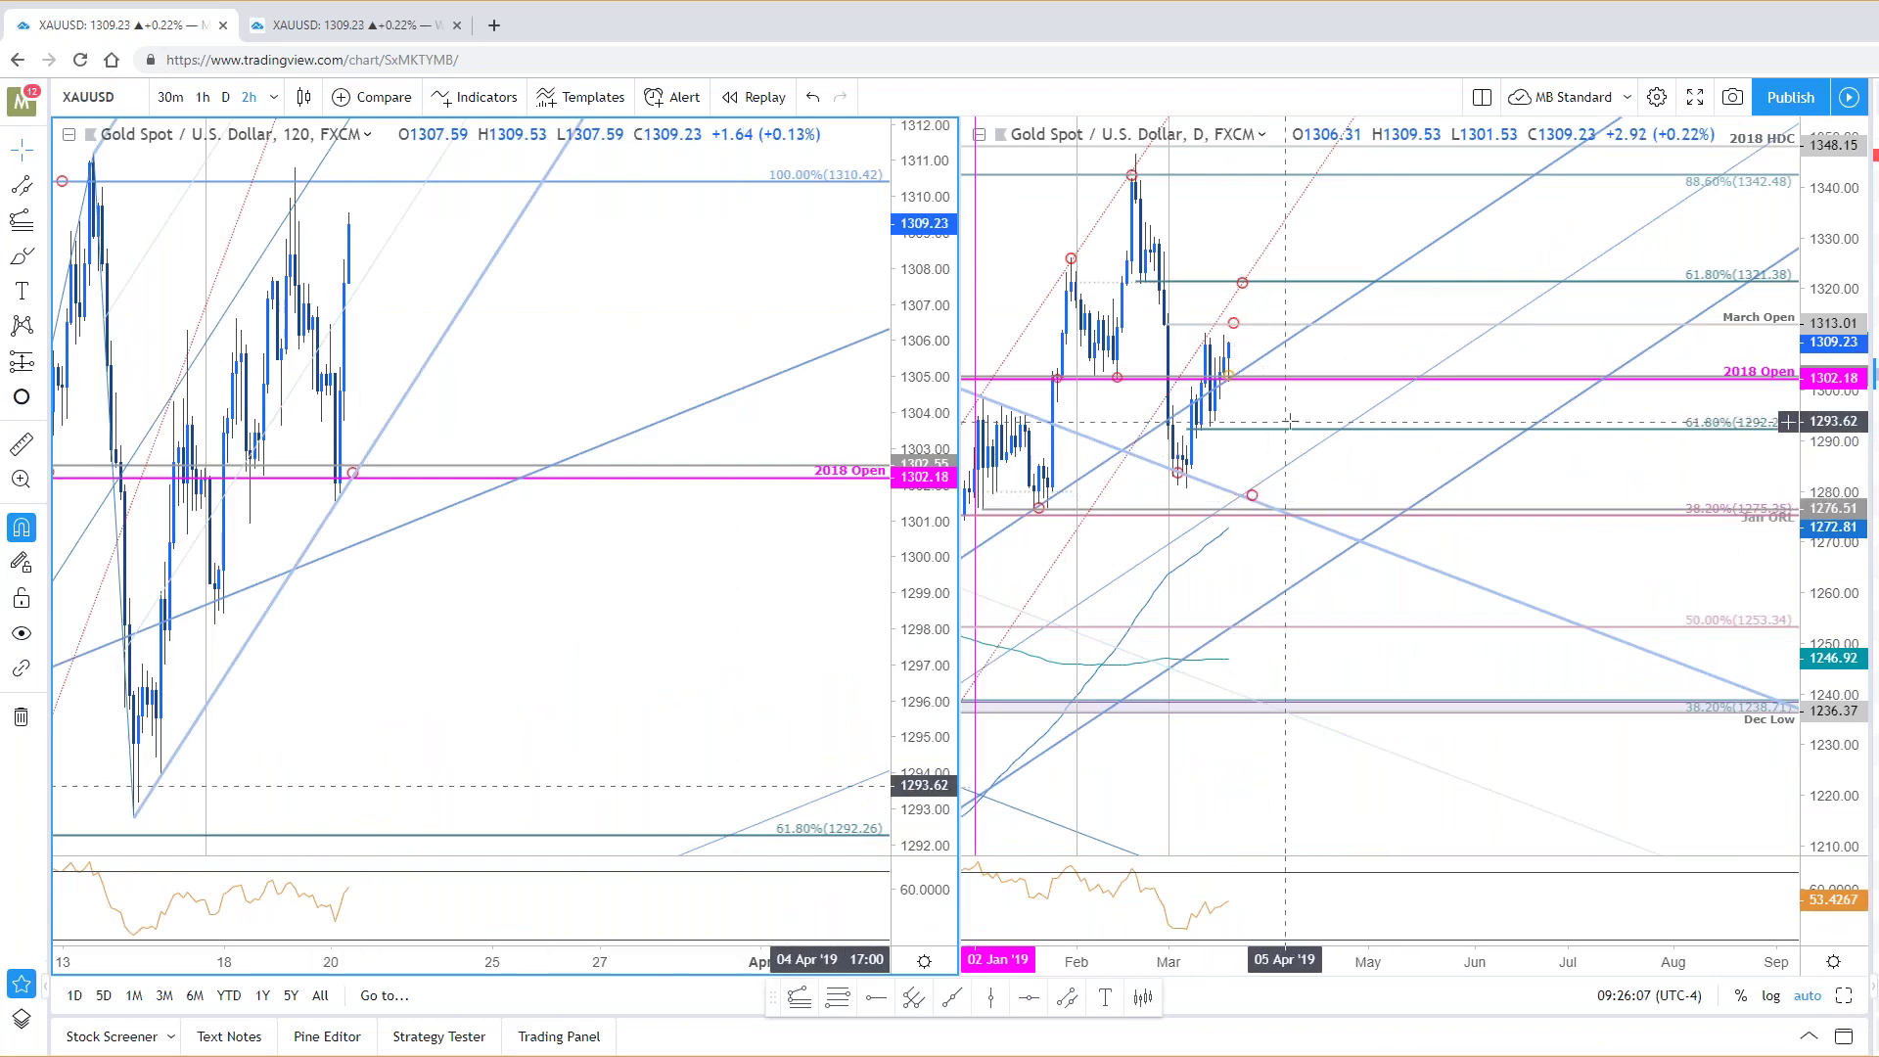
Step: Pan the daily and 120-minute gold charts, then switch to the weekly SPX500 chart tab
{"action": "left_click_drag", "start_coordinate": [1260, 504], "coordinate": [1397, 533]}
{"action": "left_click_drag", "start_coordinate": [580, 296], "coordinate": [796, 583]}
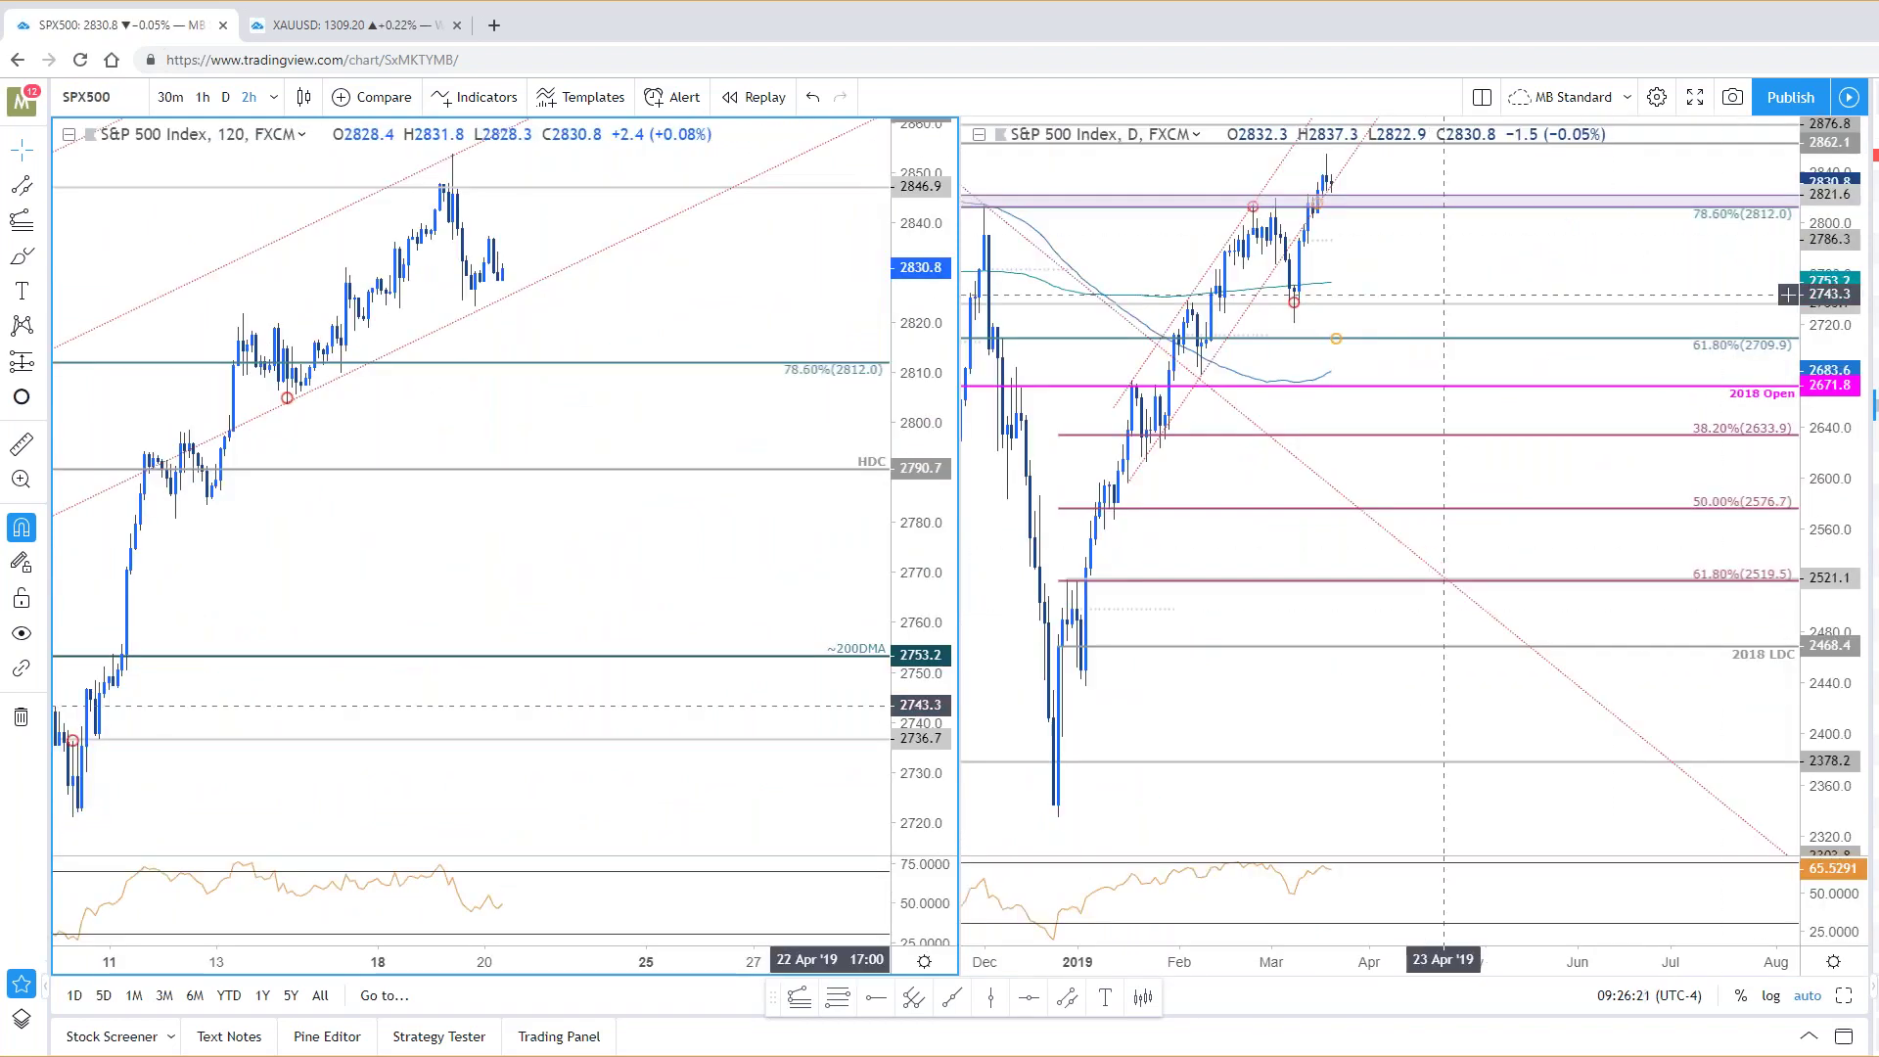
{"action": "left_click", "coordinate": [350, 24]}
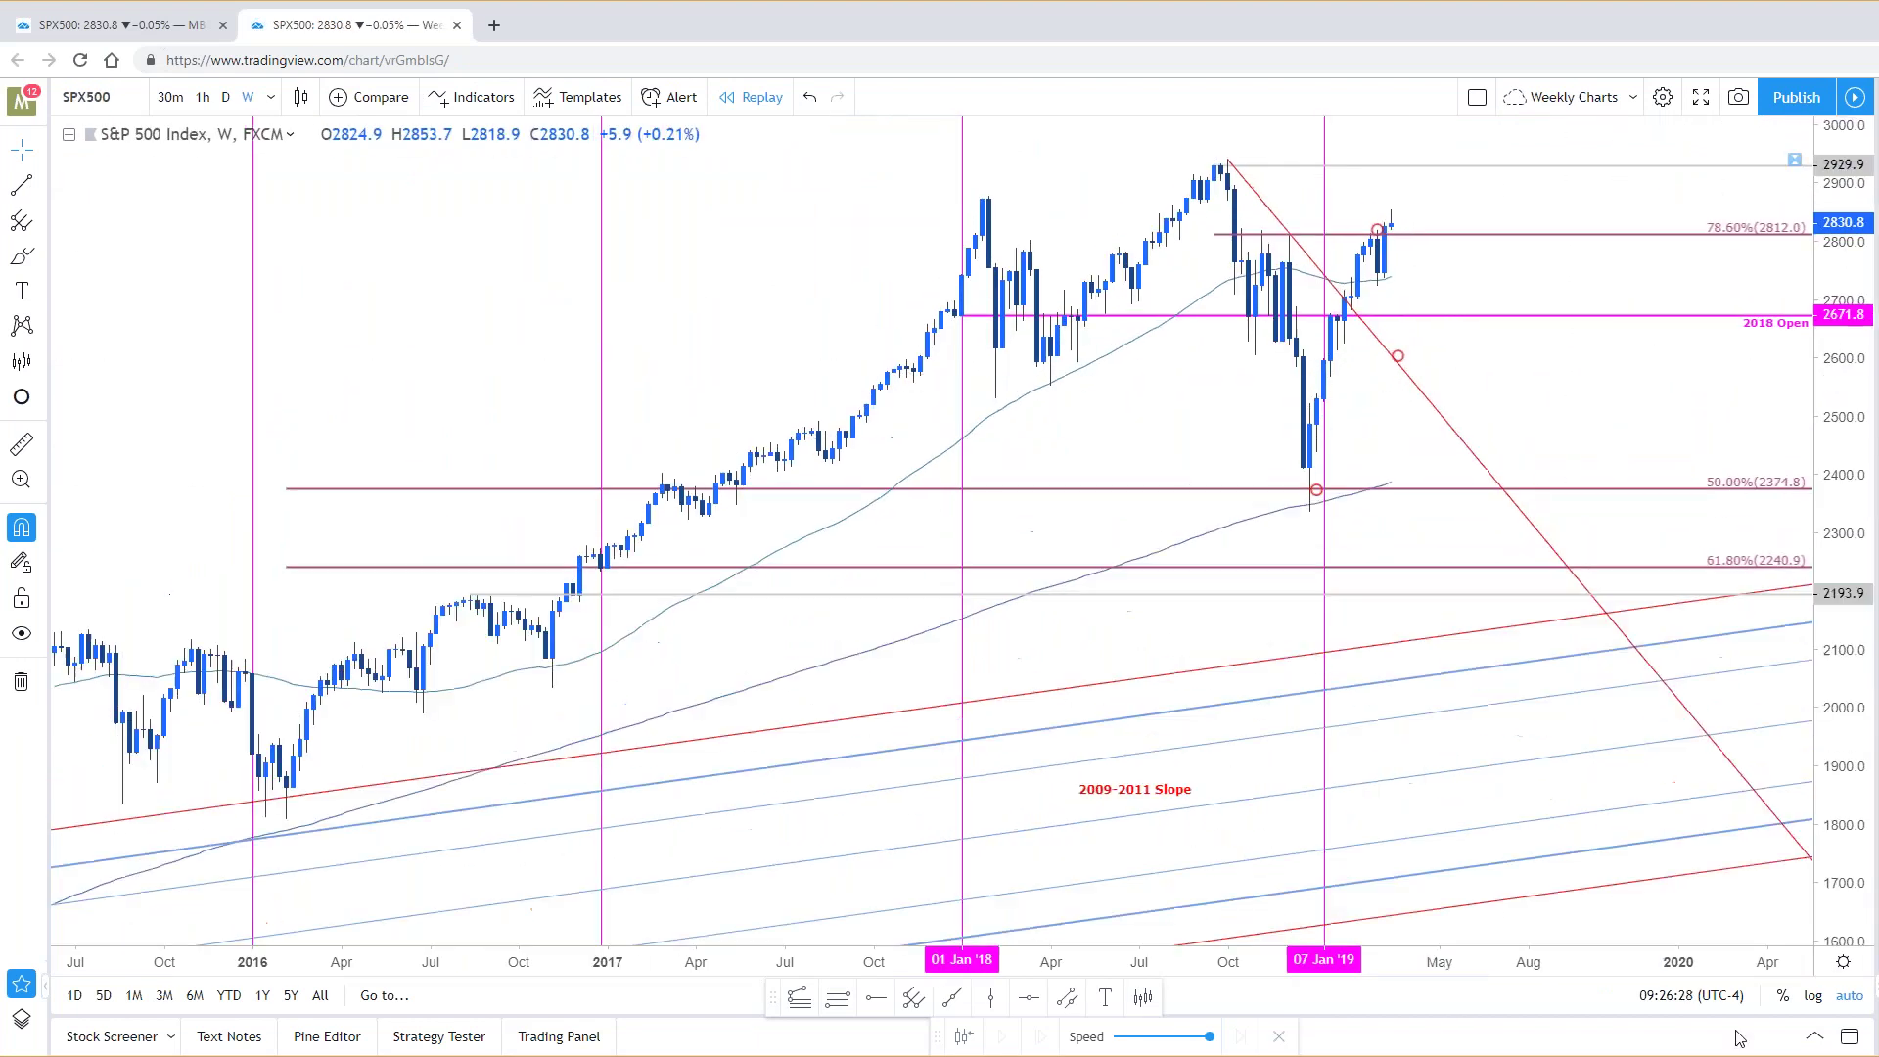
Step: Switch the weekly S&P 500 chart to a logarithmic price scale
{"action": "left_click", "coordinate": [1812, 995]}
{"action": "scroll", "coordinate": [1353, 631], "scroll_direction": "down", "scroll_amount": 5}
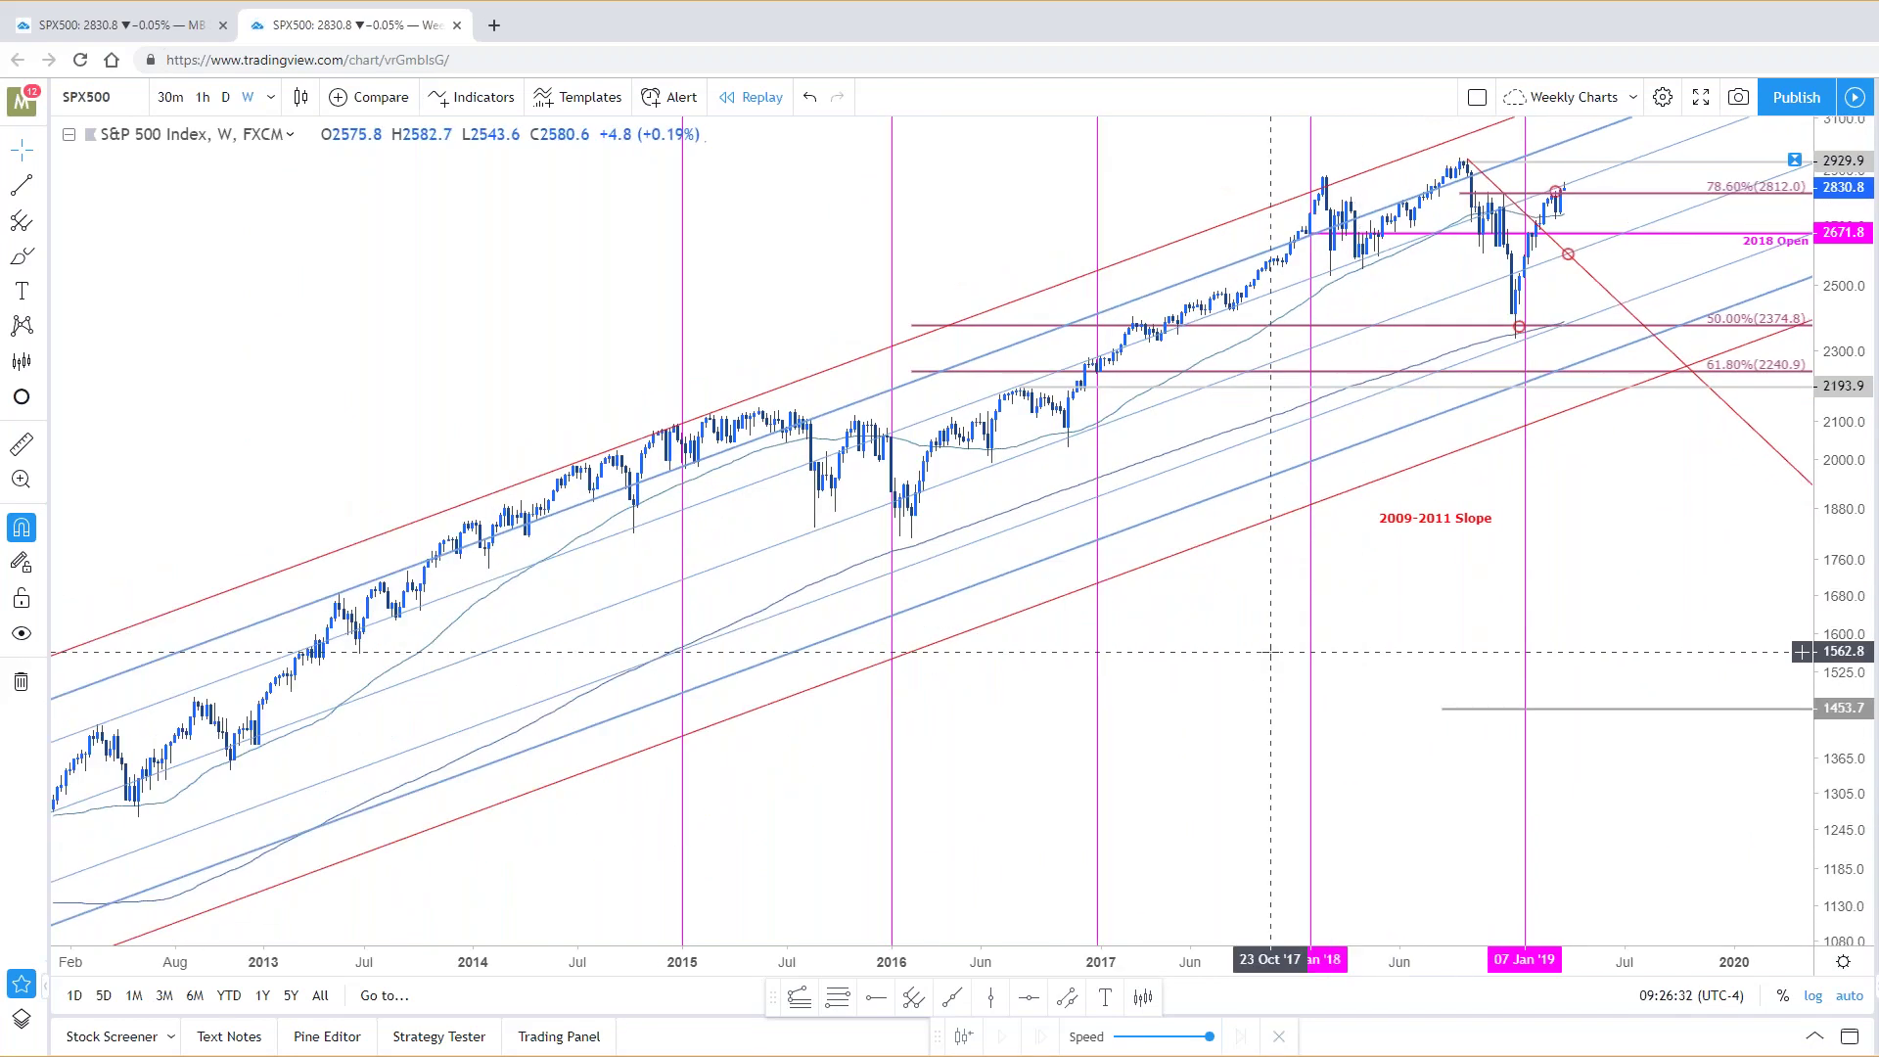
{"action": "left_click", "coordinate": [1744, 195]}
{"action": "left_click", "coordinate": [1743, 194]}
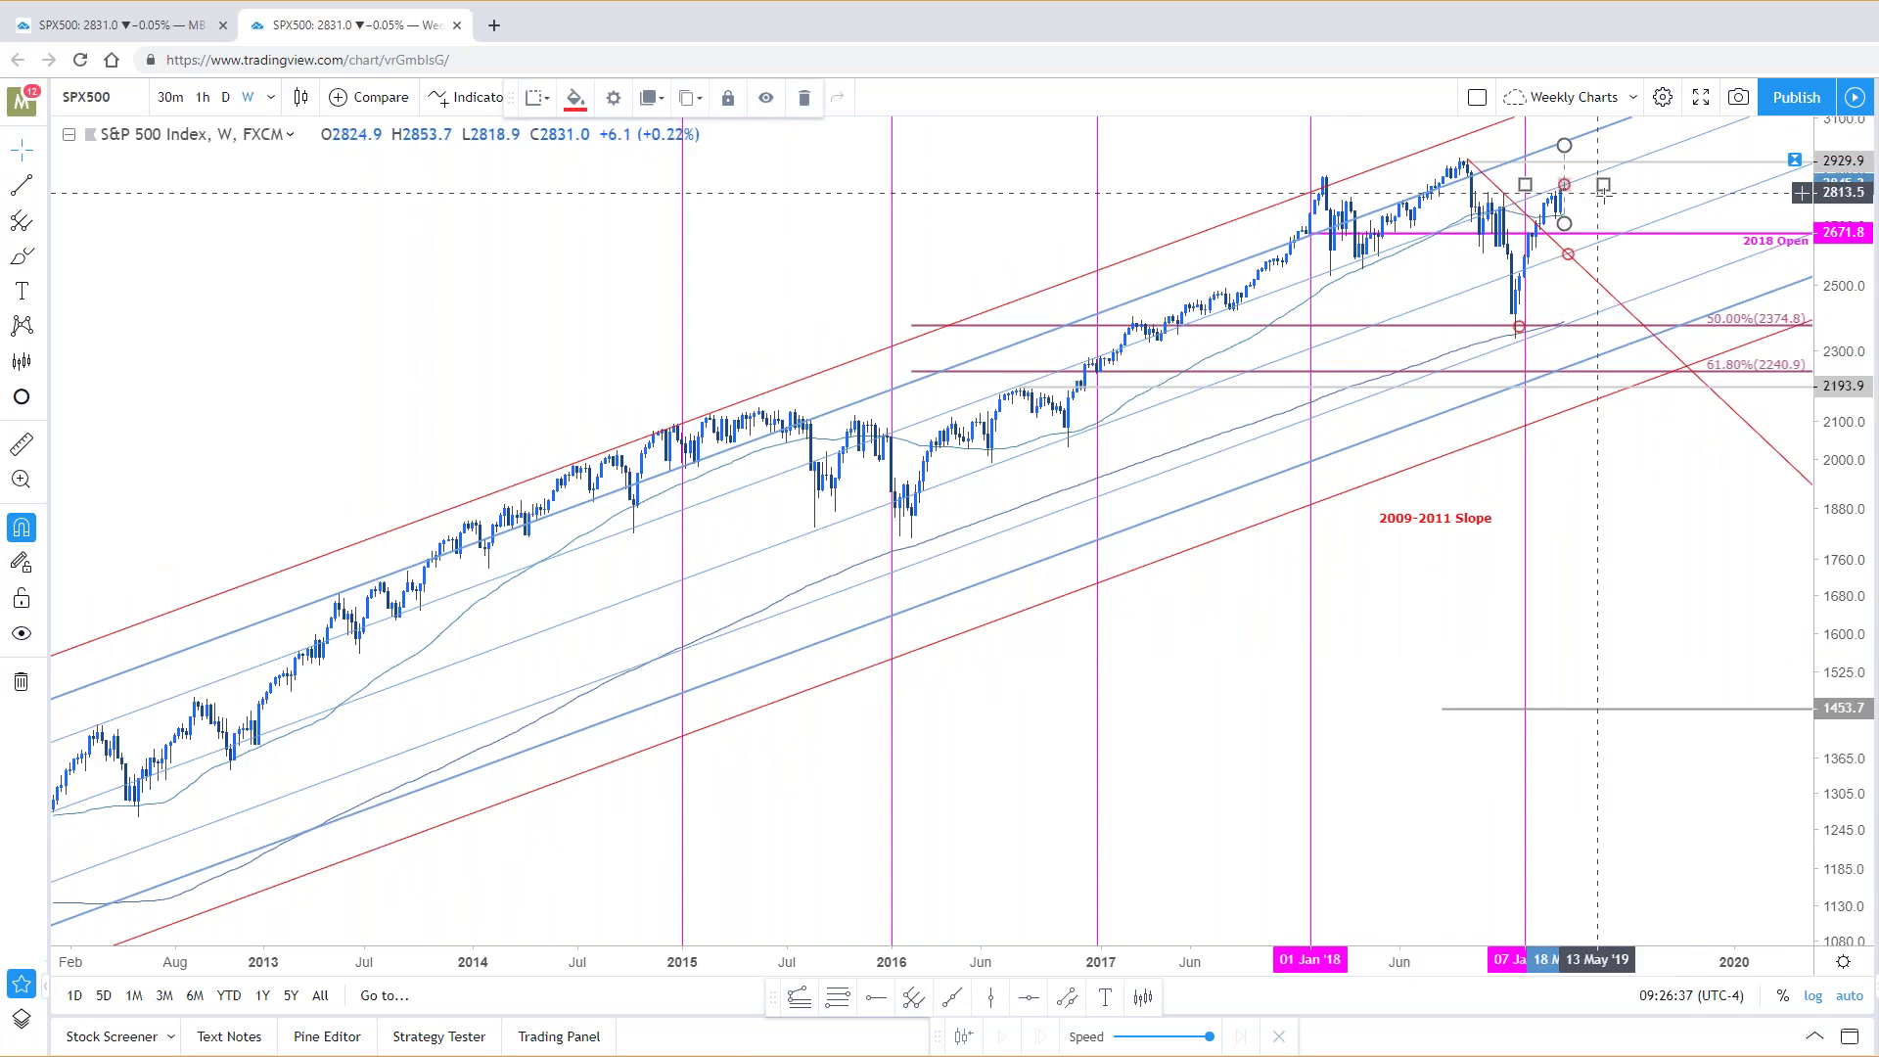
Step: Review the 2009–2011 pitchfork's Schiff level settings and confirm them with OK
{"action": "double_click", "coordinate": [961, 415]}
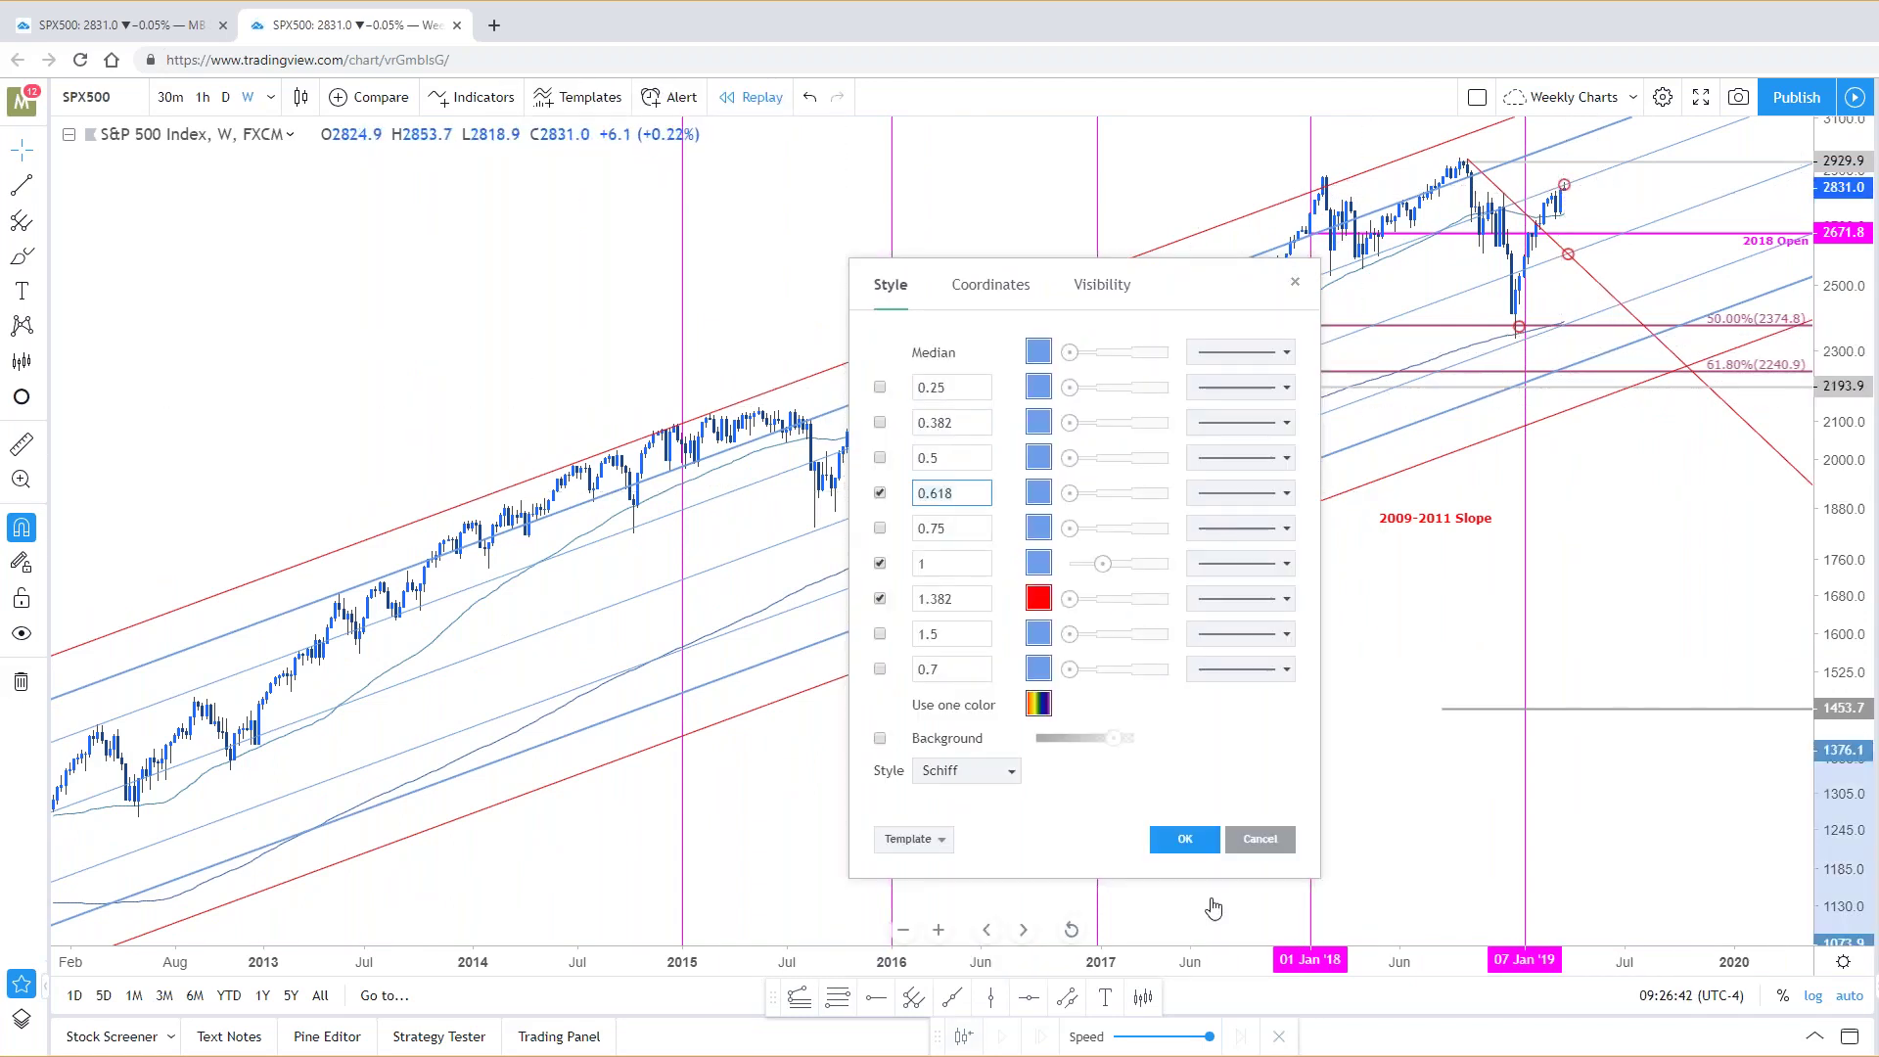
{"action": "left_click", "coordinate": [1185, 839]}
{"action": "scroll", "coordinate": [294, 871], "scroll_direction": "down", "scroll_amount": 3}
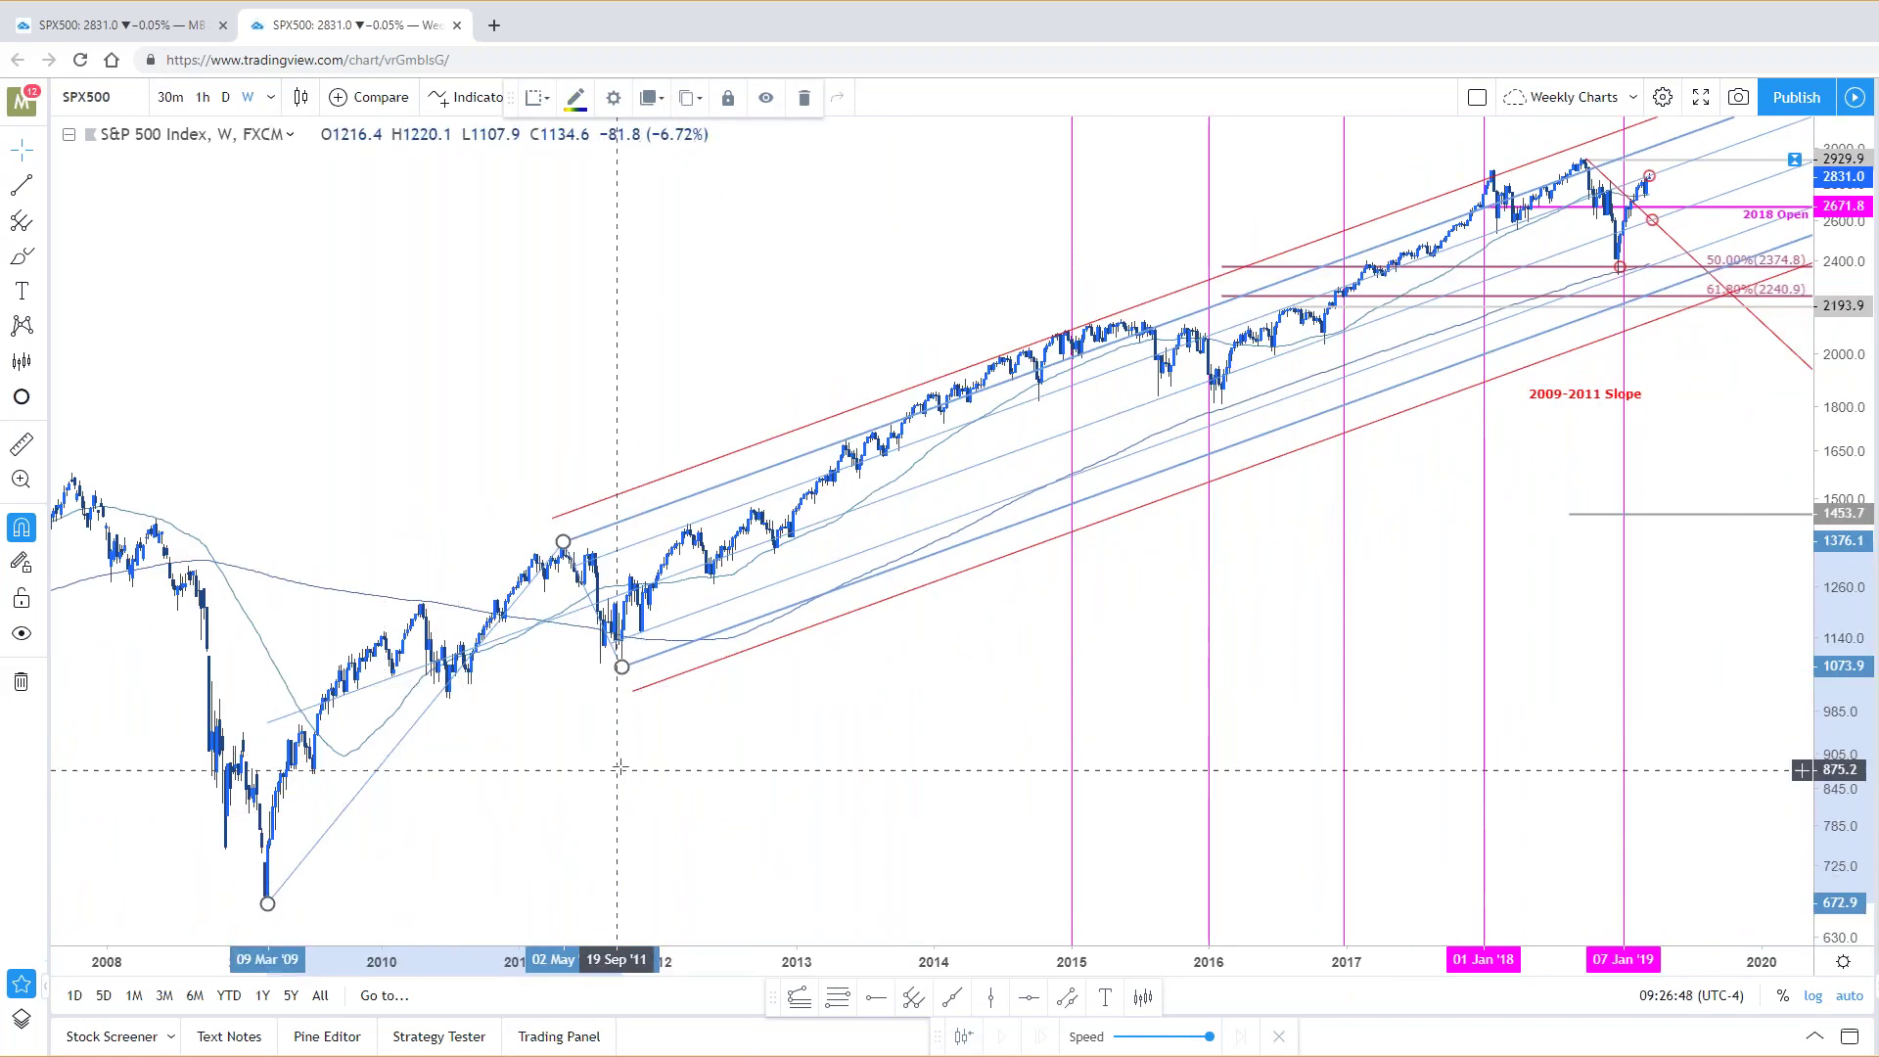
{"action": "scroll", "coordinate": [636, 775], "scroll_direction": "up", "scroll_amount": 3}
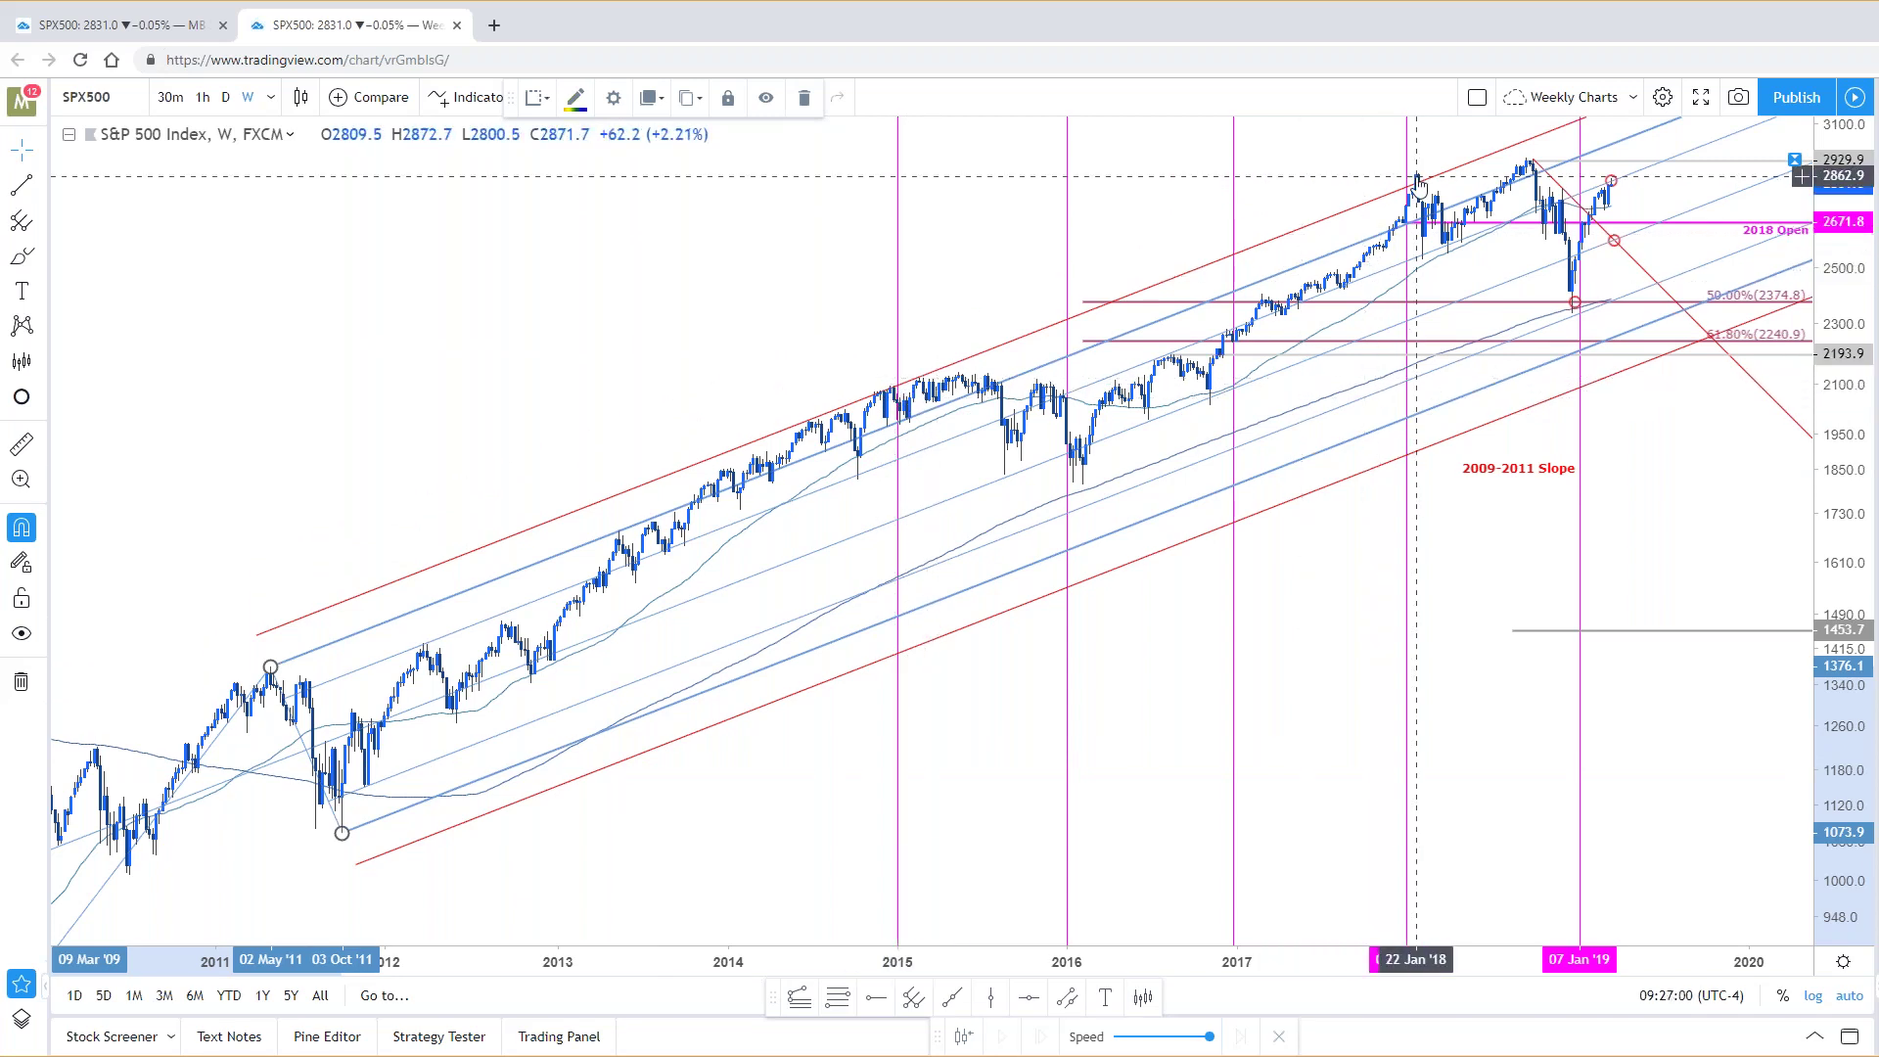
Step: Deselect the pitchfork, zoom the weekly chart onto 2016–2020, then return to the split layout
{"action": "scroll", "coordinate": [1417, 181], "scroll_direction": "up", "scroll_amount": 1}
{"action": "scroll", "coordinate": [587, 508], "scroll_direction": "up", "scroll_amount": 1}
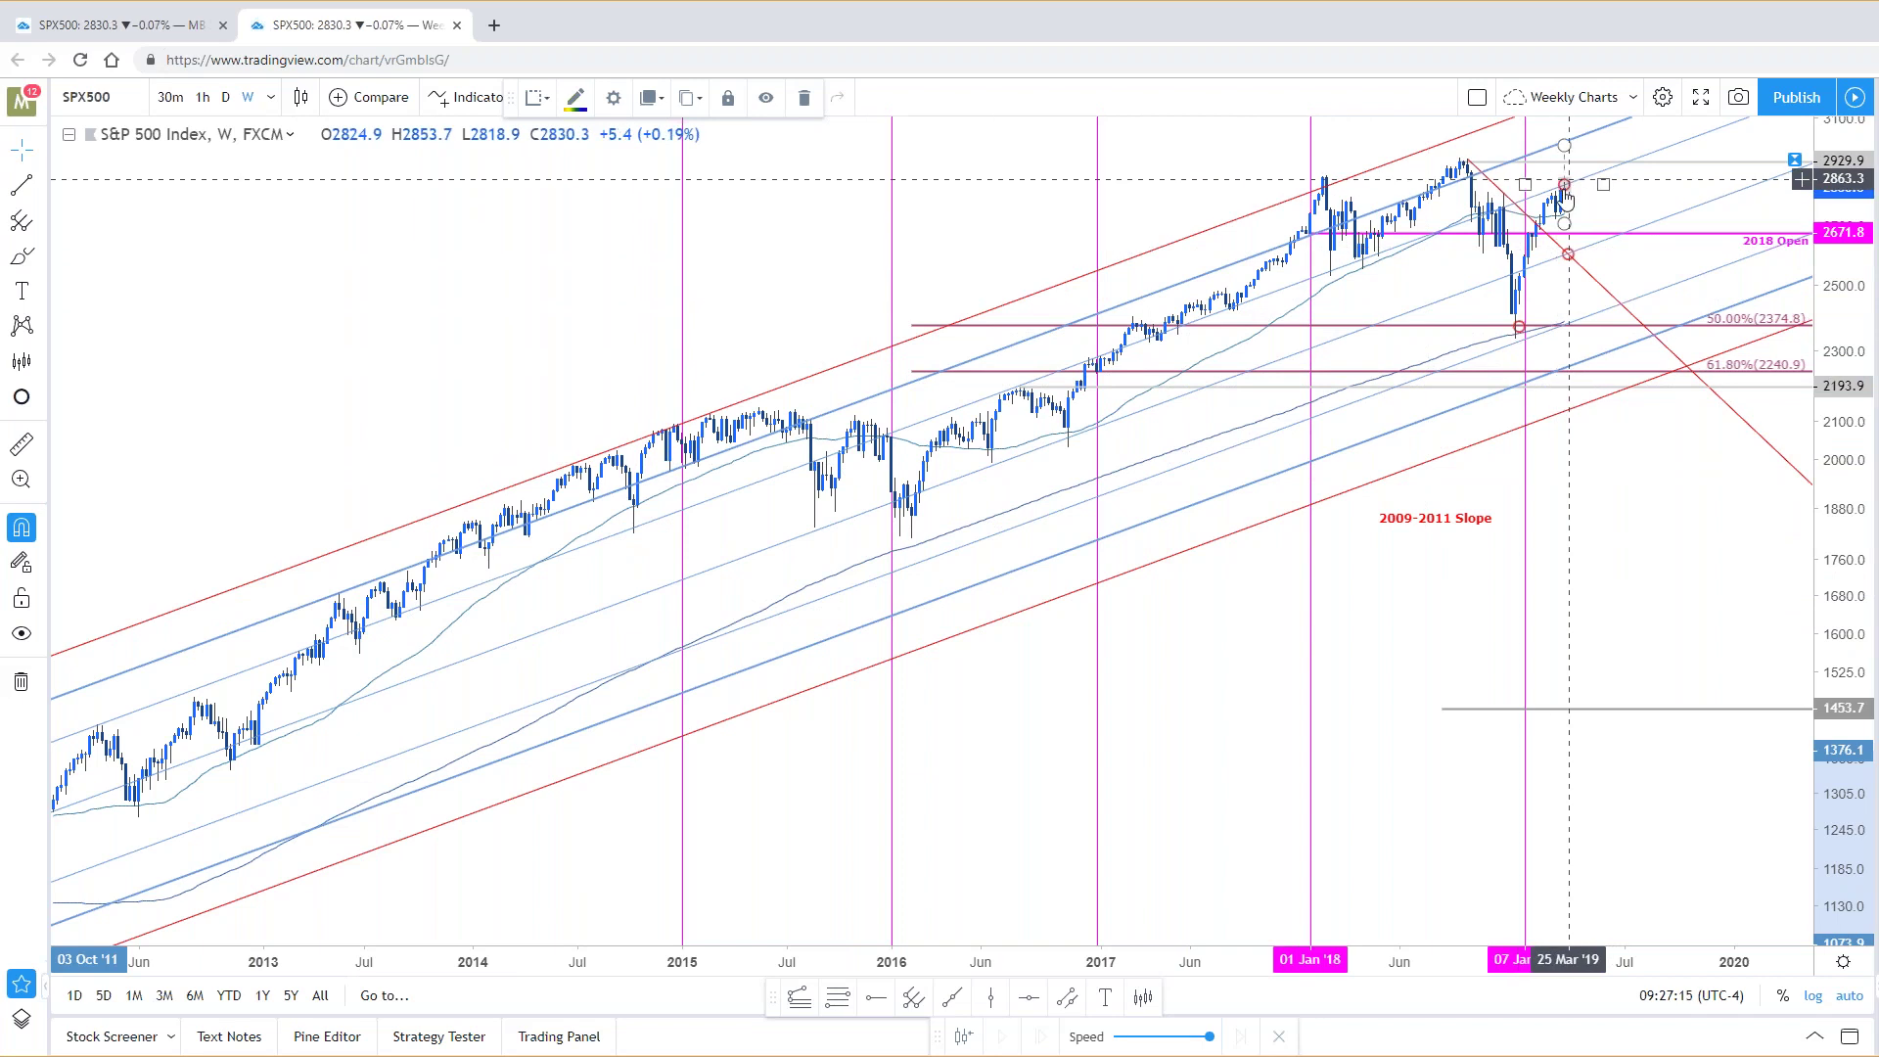
{"action": "left_click", "coordinate": [1614, 293]}
{"action": "scroll", "coordinate": [1654, 587], "scroll_direction": "down", "scroll_amount": 3}
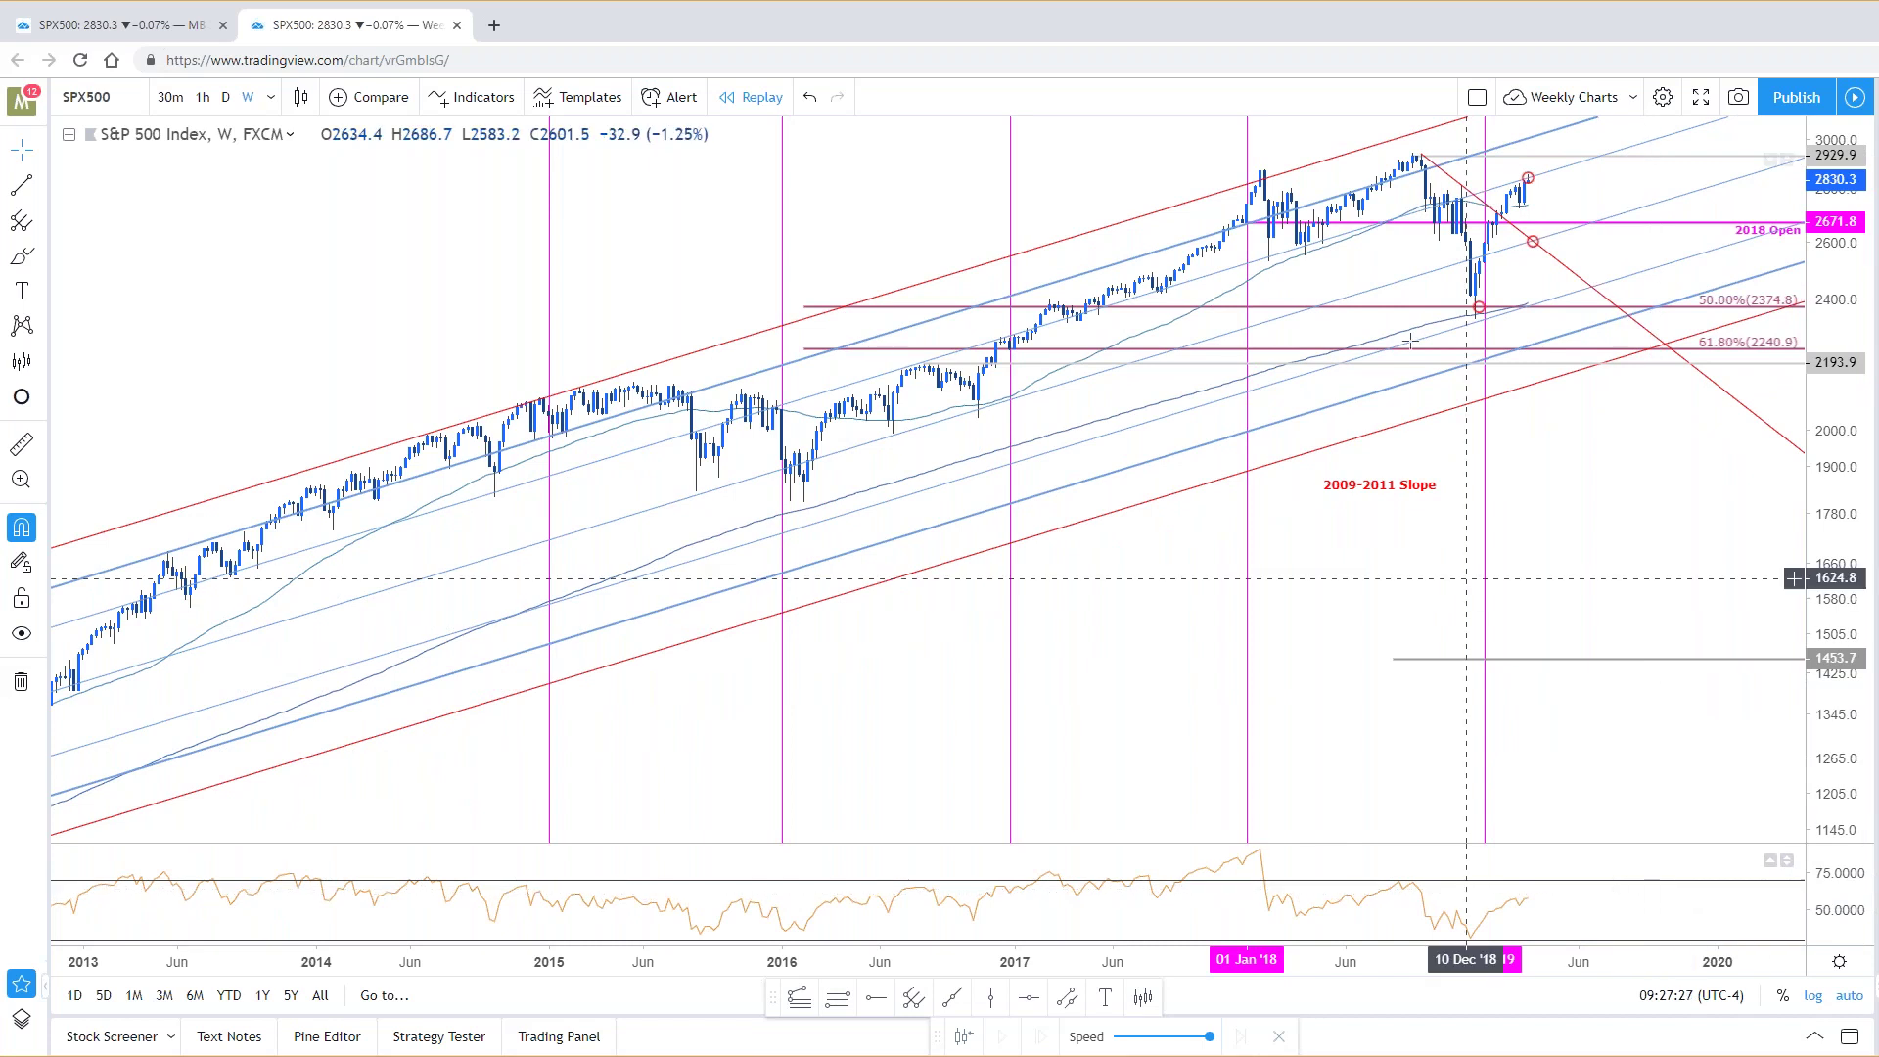
{"action": "scroll", "coordinate": [1578, 191], "scroll_direction": "up", "scroll_amount": 4}
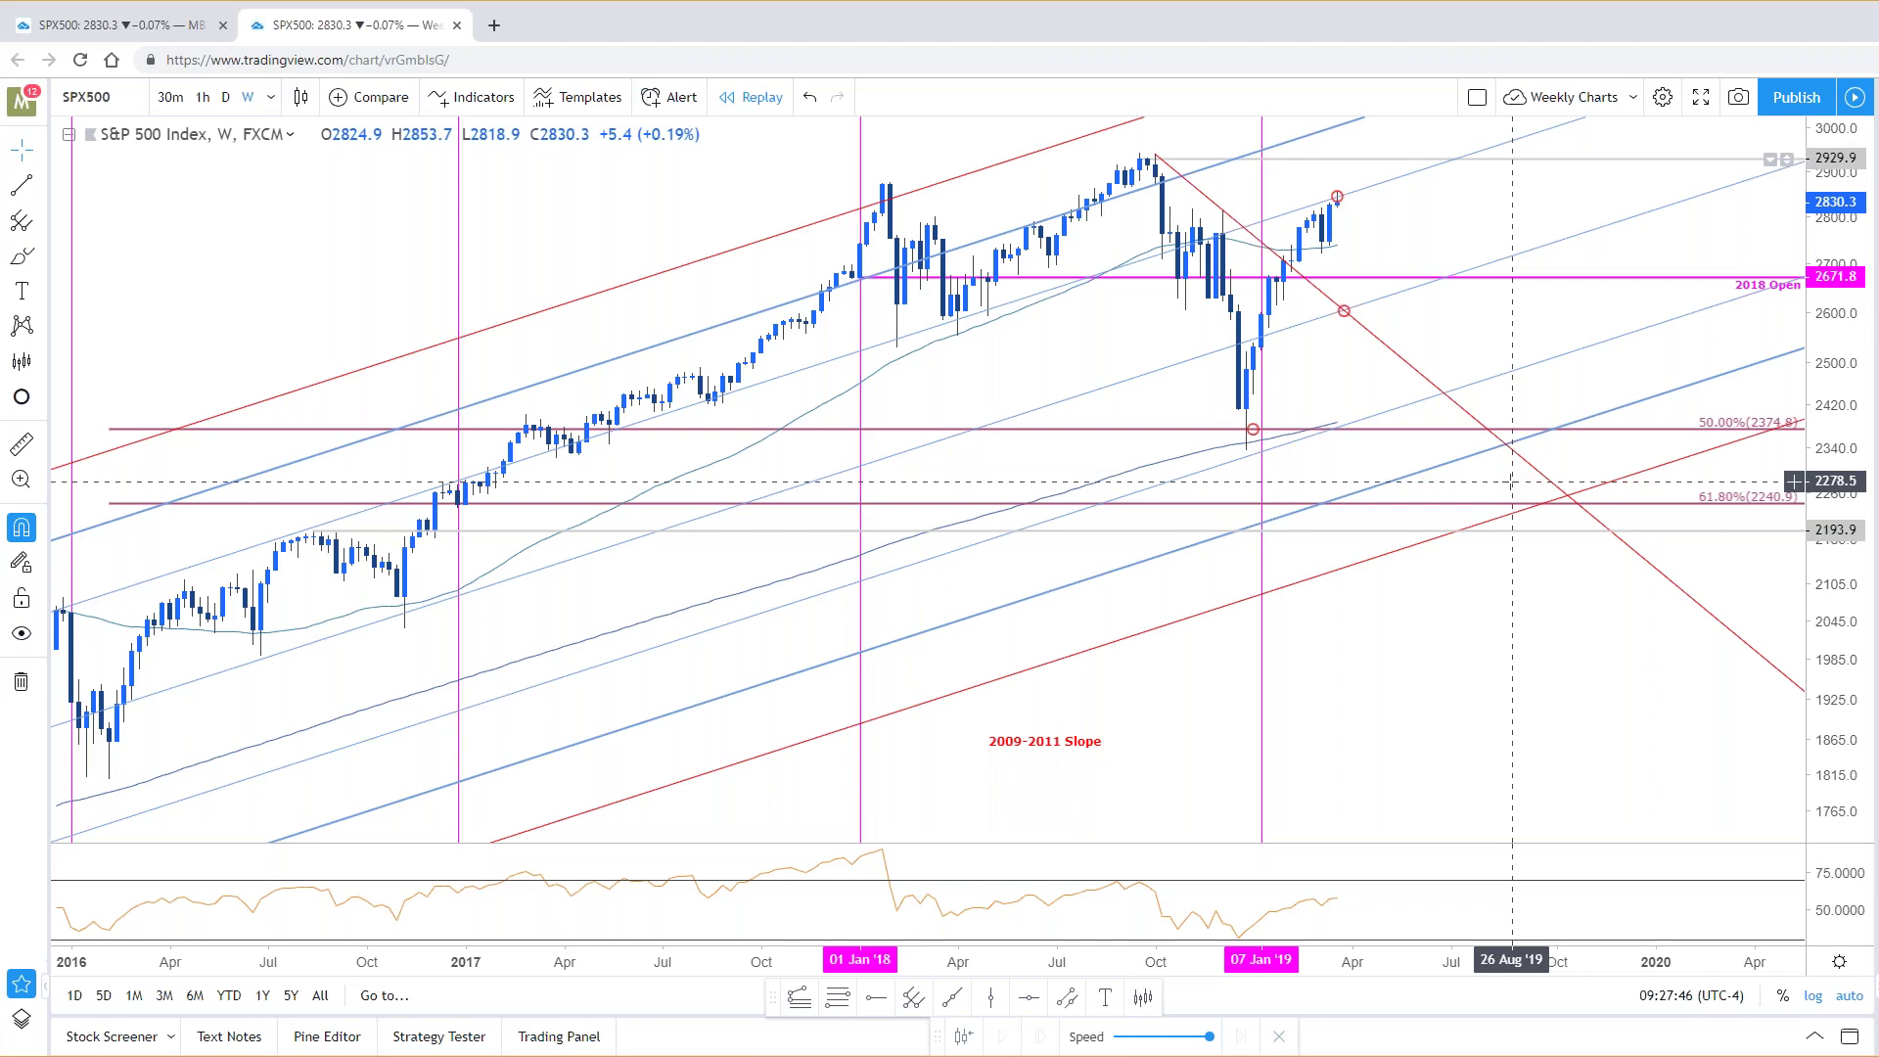
{"action": "left_click", "coordinate": [97, 24]}
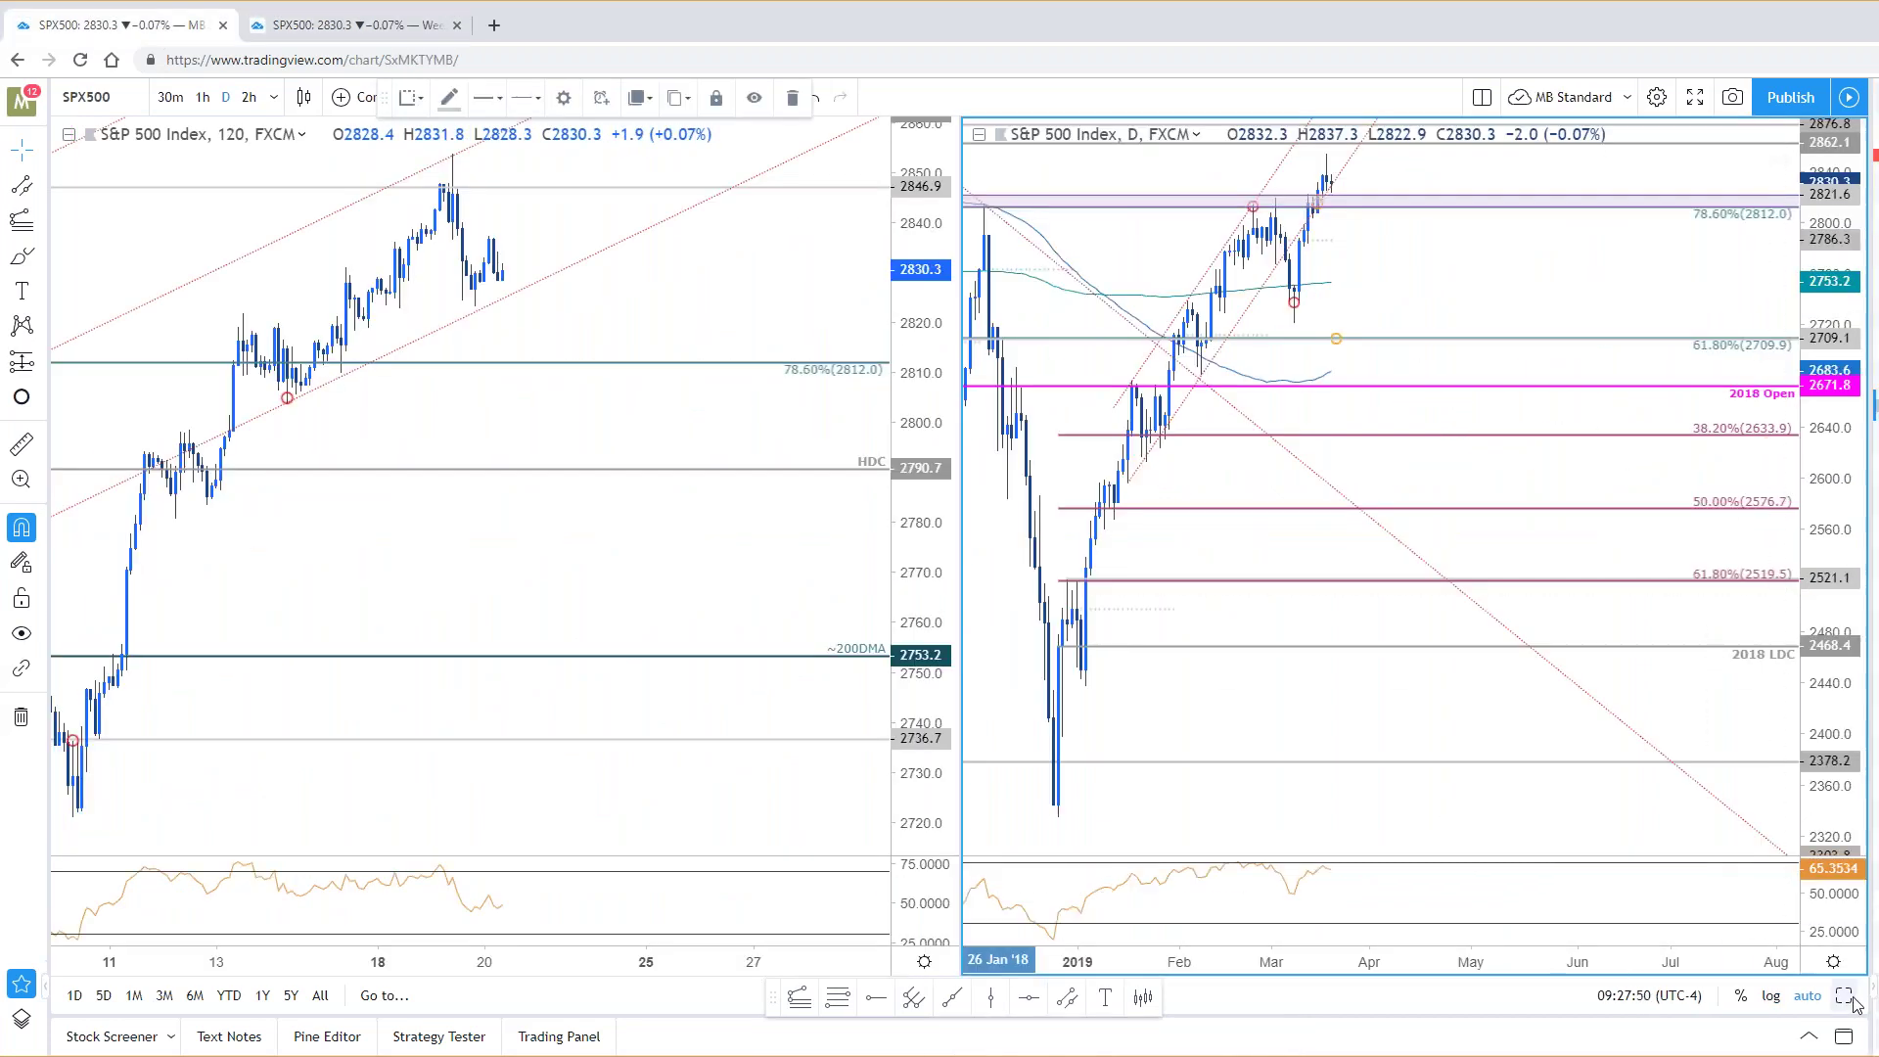
Step: Maximize the daily S&P 500 chart with Alt+Enter and adjust its zoom
{"action": "key", "text": "alt+Return"}
{"action": "scroll", "coordinate": [861, 631], "scroll_direction": "down", "scroll_amount": 3}
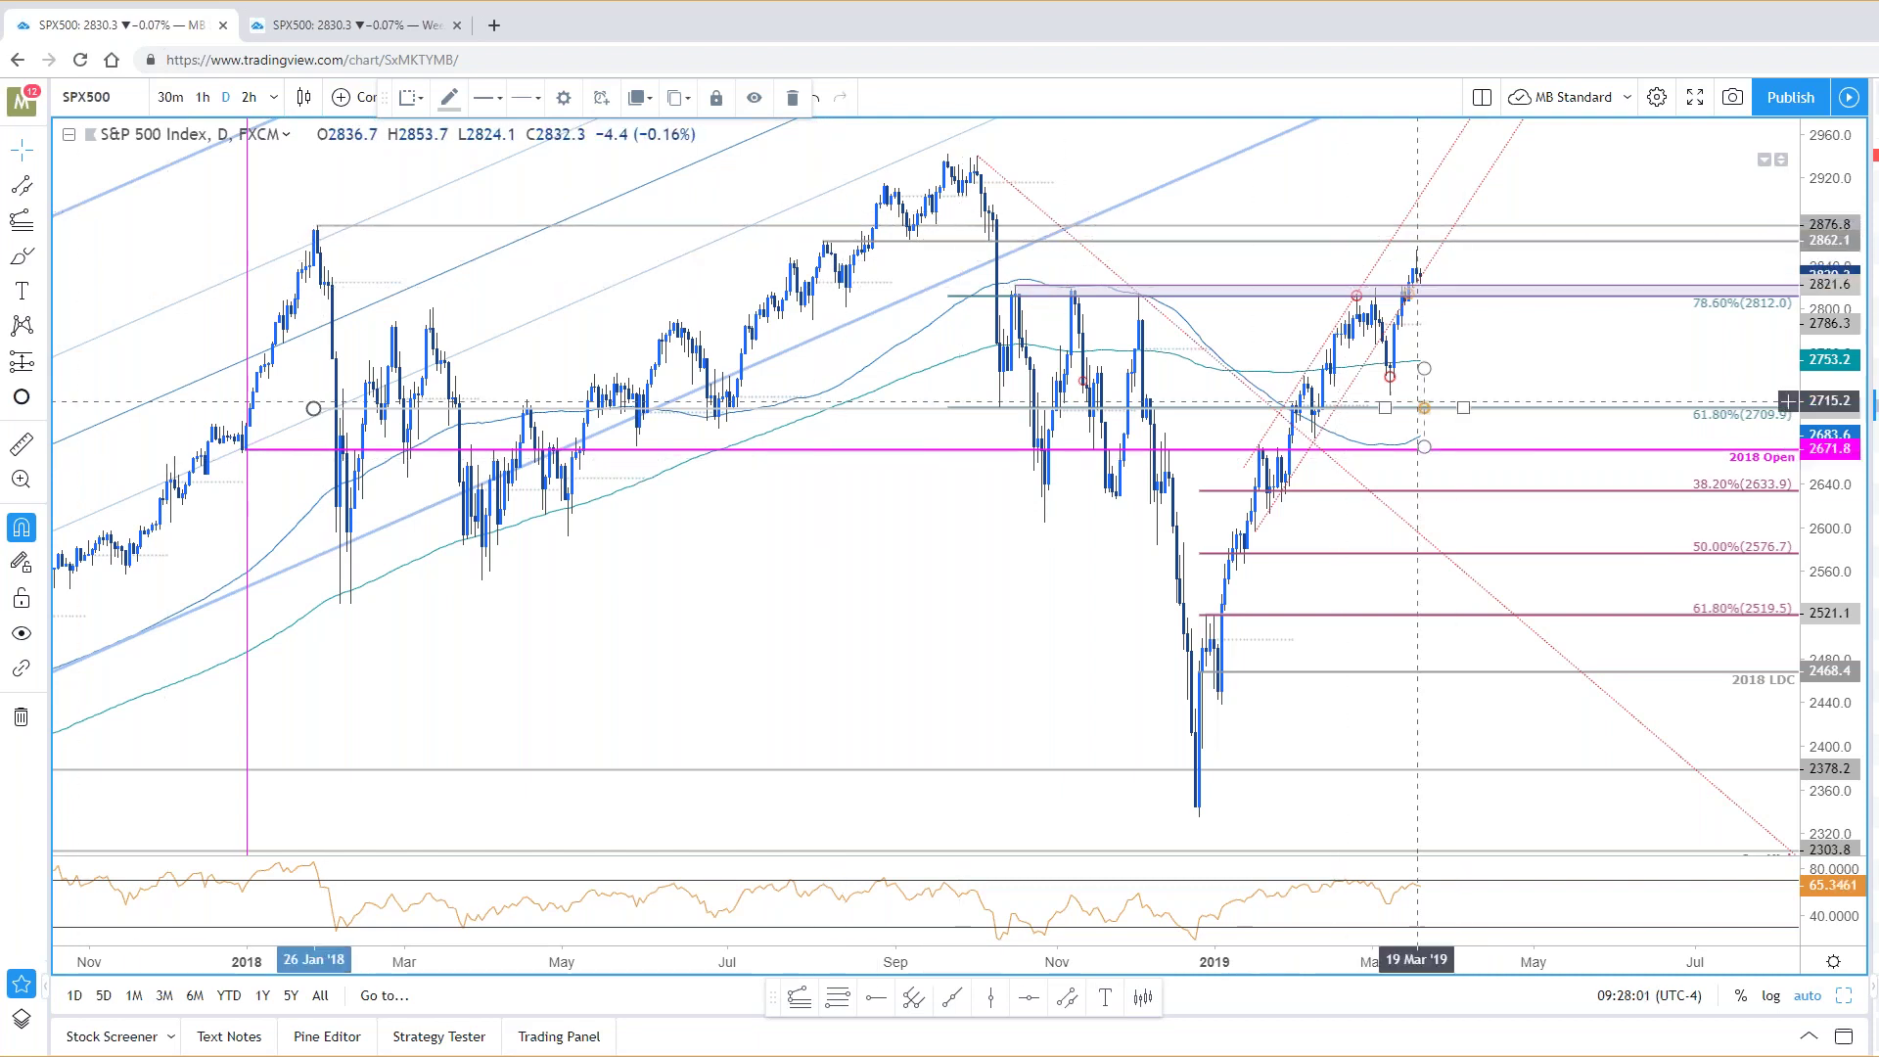
{"action": "scroll", "coordinate": [1565, 336], "scroll_direction": "up", "scroll_amount": 2}
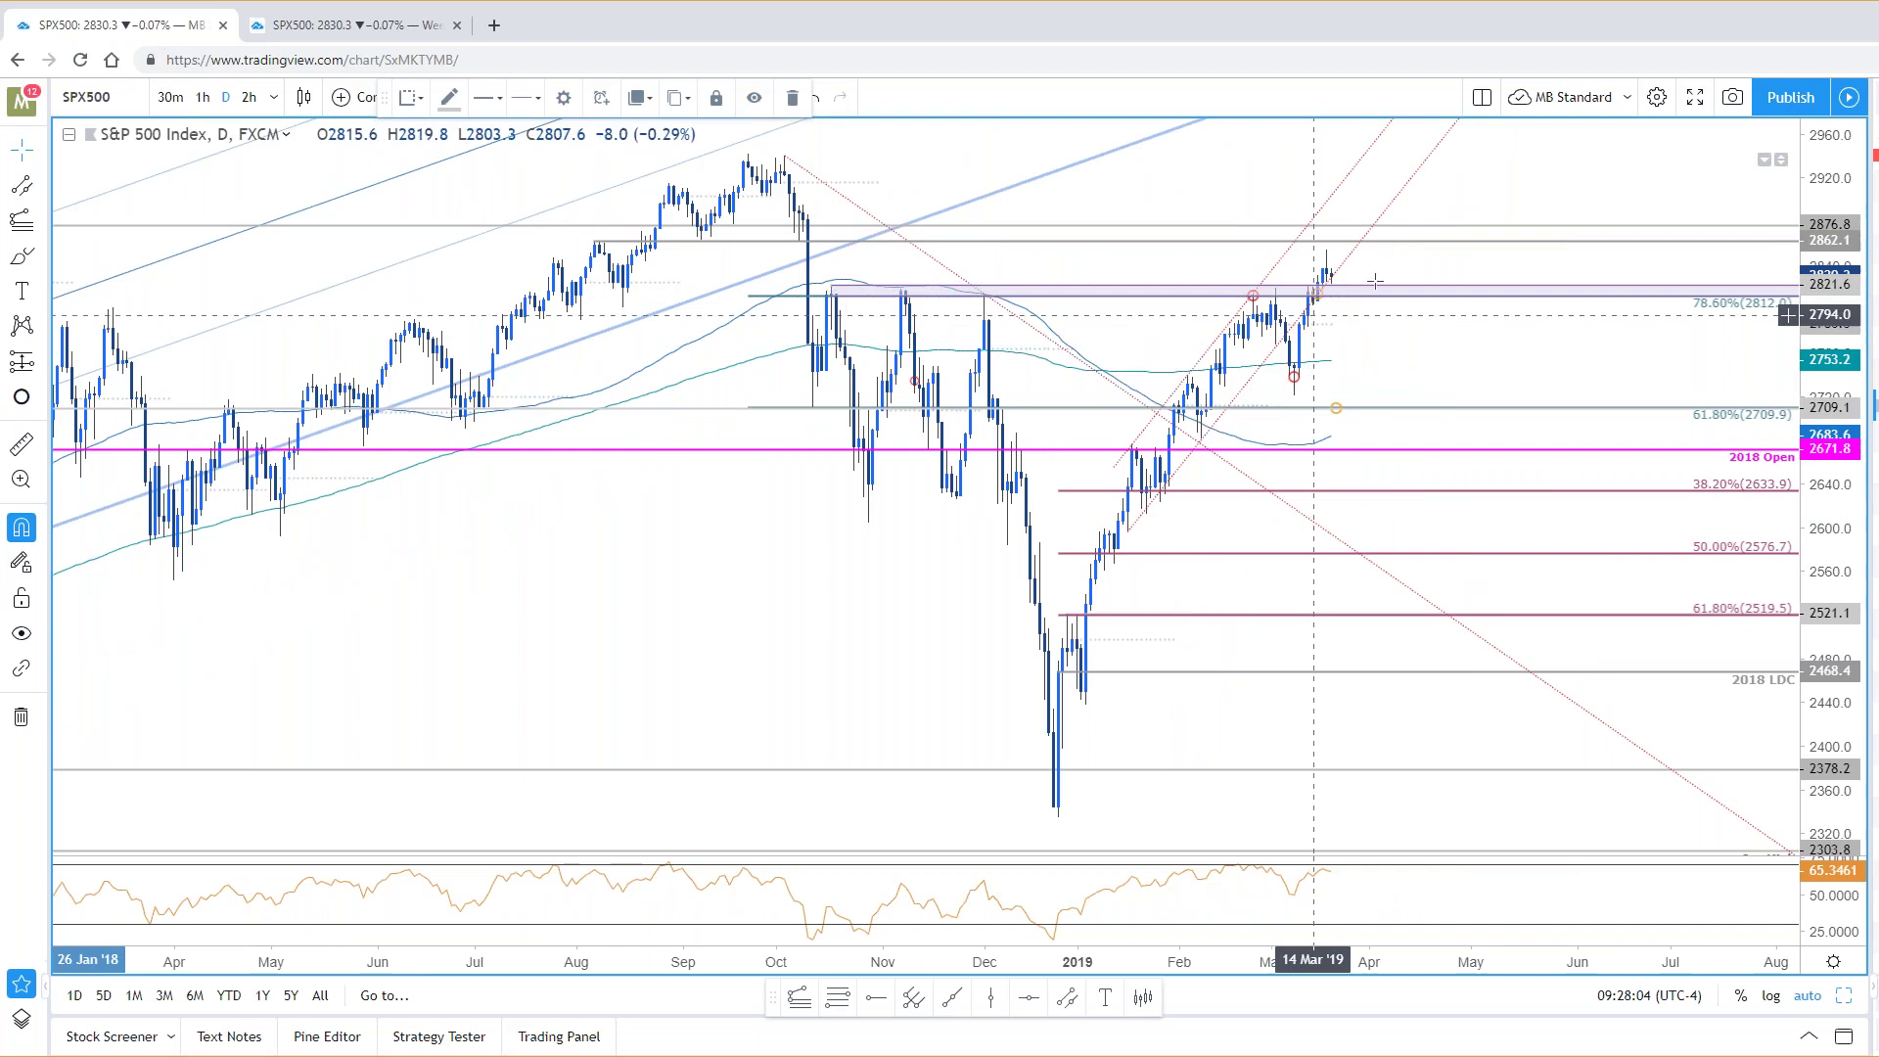
{"action": "scroll", "coordinate": [1360, 289], "scroll_direction": "up", "scroll_amount": 1}
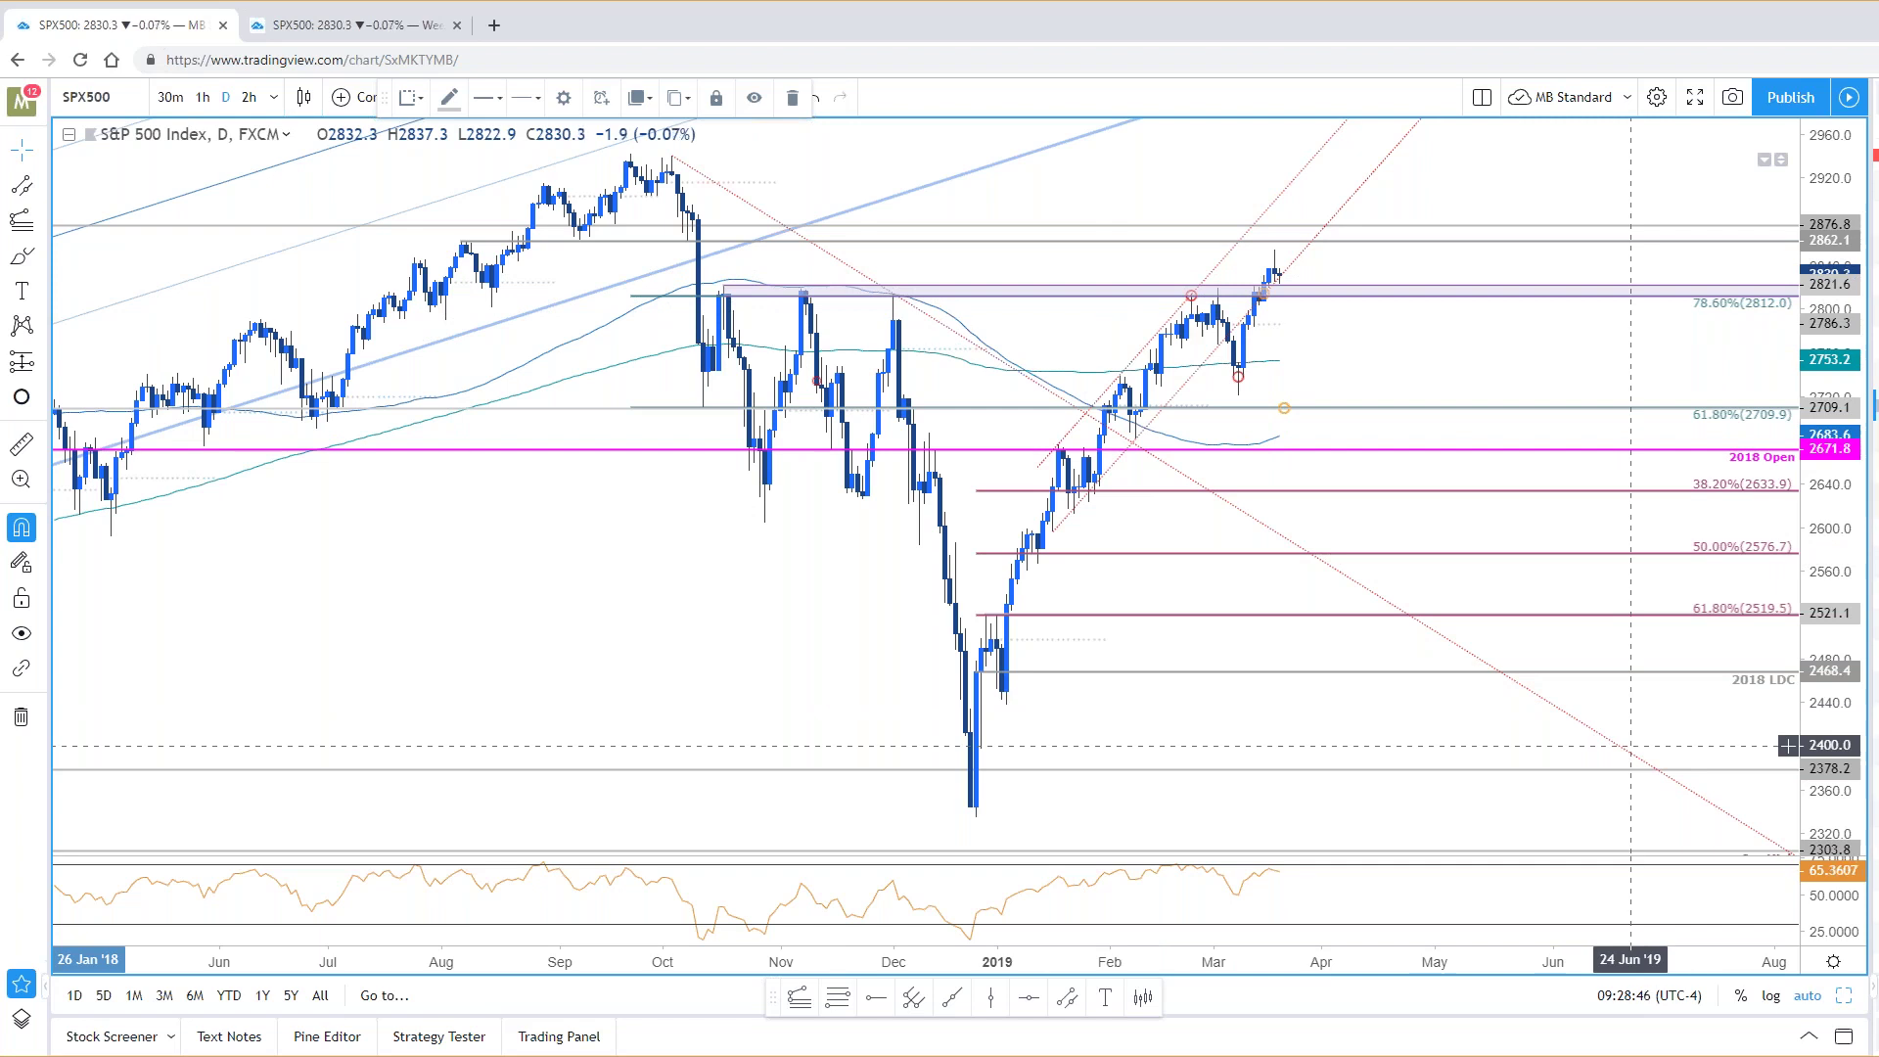
Step: Maximize the 120-minute S&P 500 chart and bring mid-January price action into view
{"action": "left_click", "coordinate": [1844, 995]}
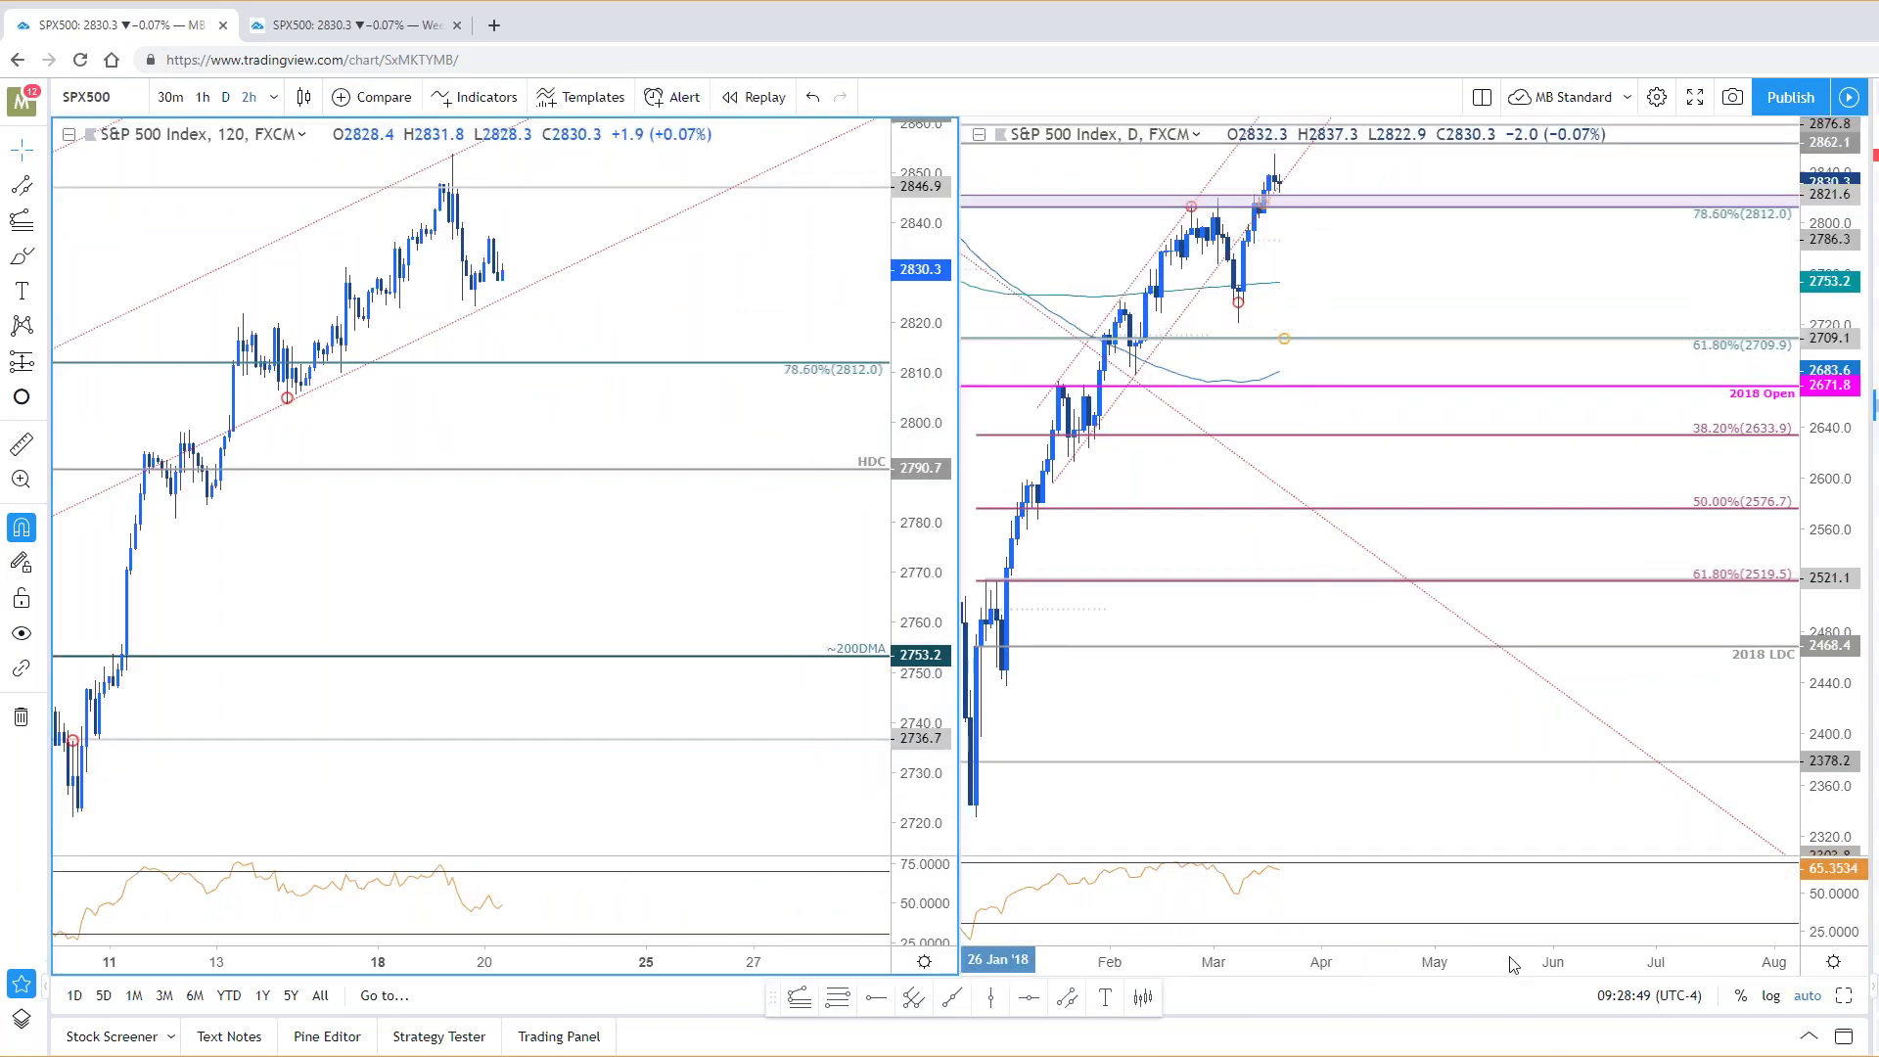
{"action": "left_click", "coordinate": [1852, 1004]}
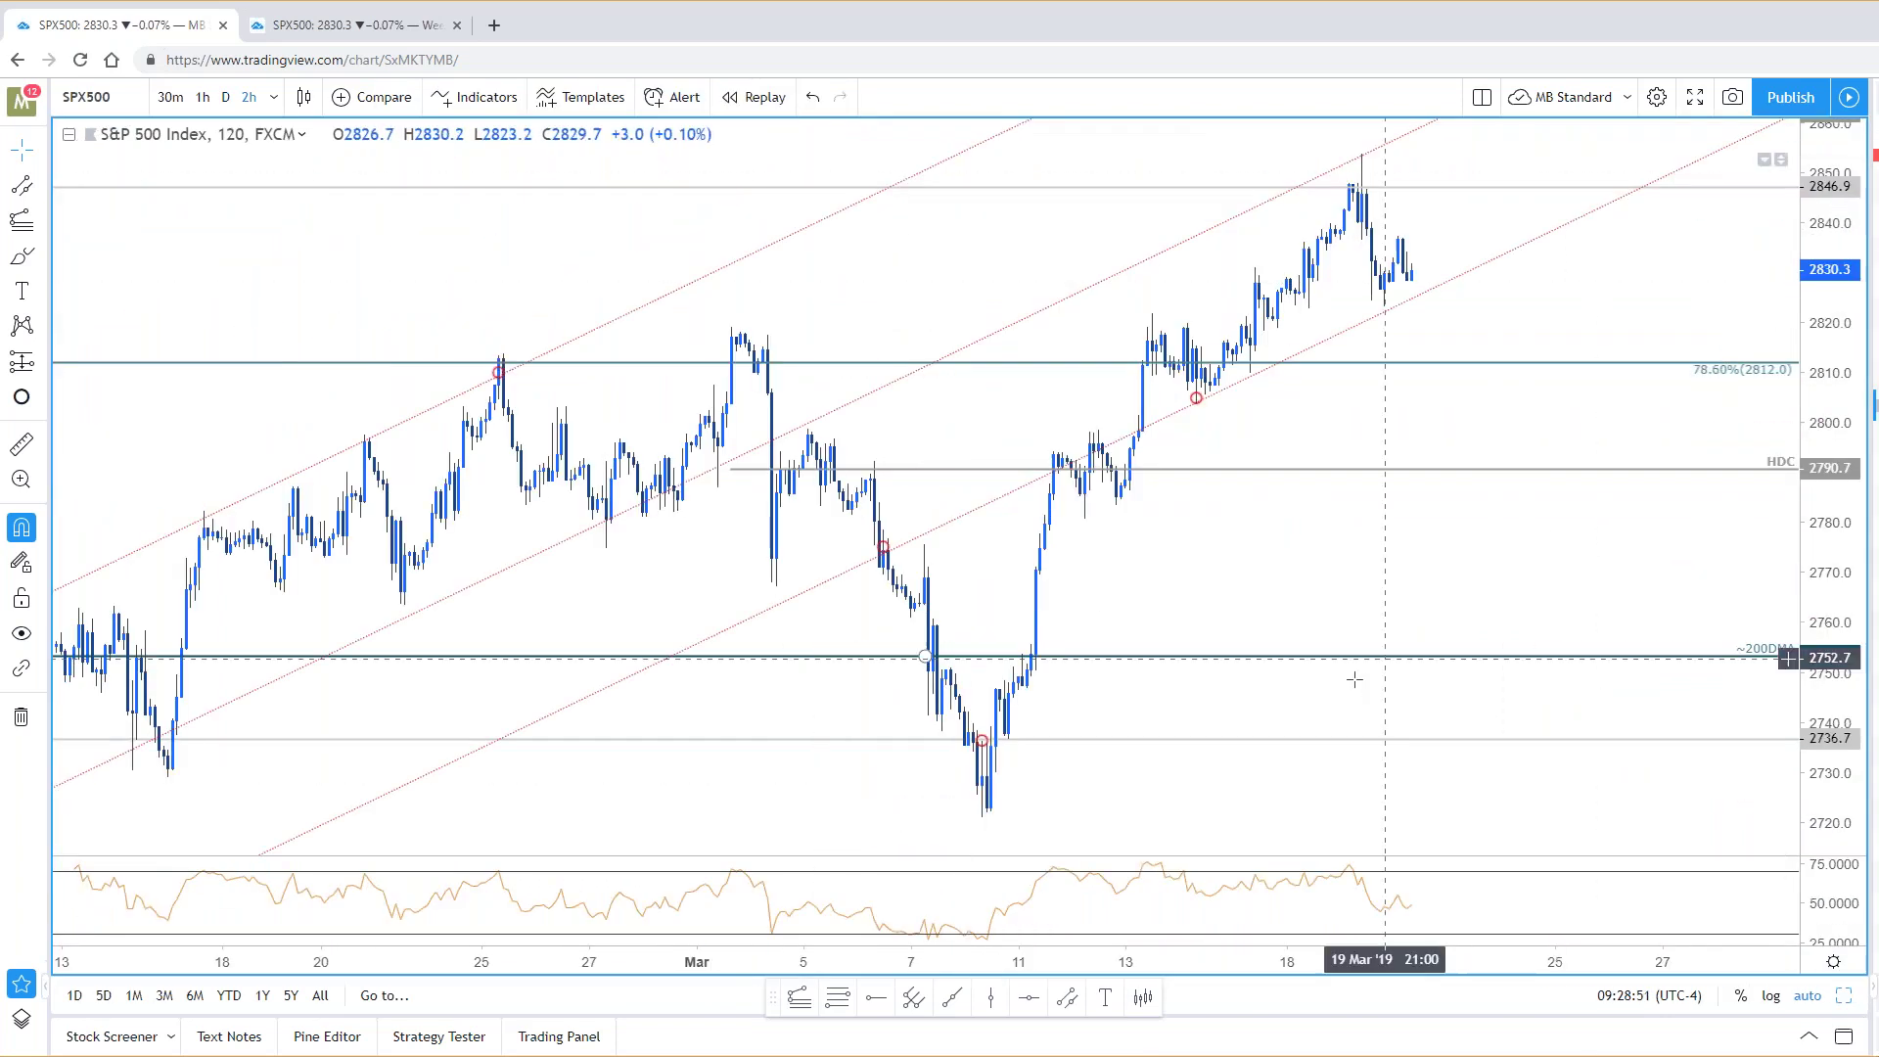
{"action": "scroll", "coordinate": [1369, 673], "scroll_direction": "down", "scroll_amount": 3}
{"action": "scroll", "coordinate": [1340, 673], "scroll_direction": "down", "scroll_amount": 3}
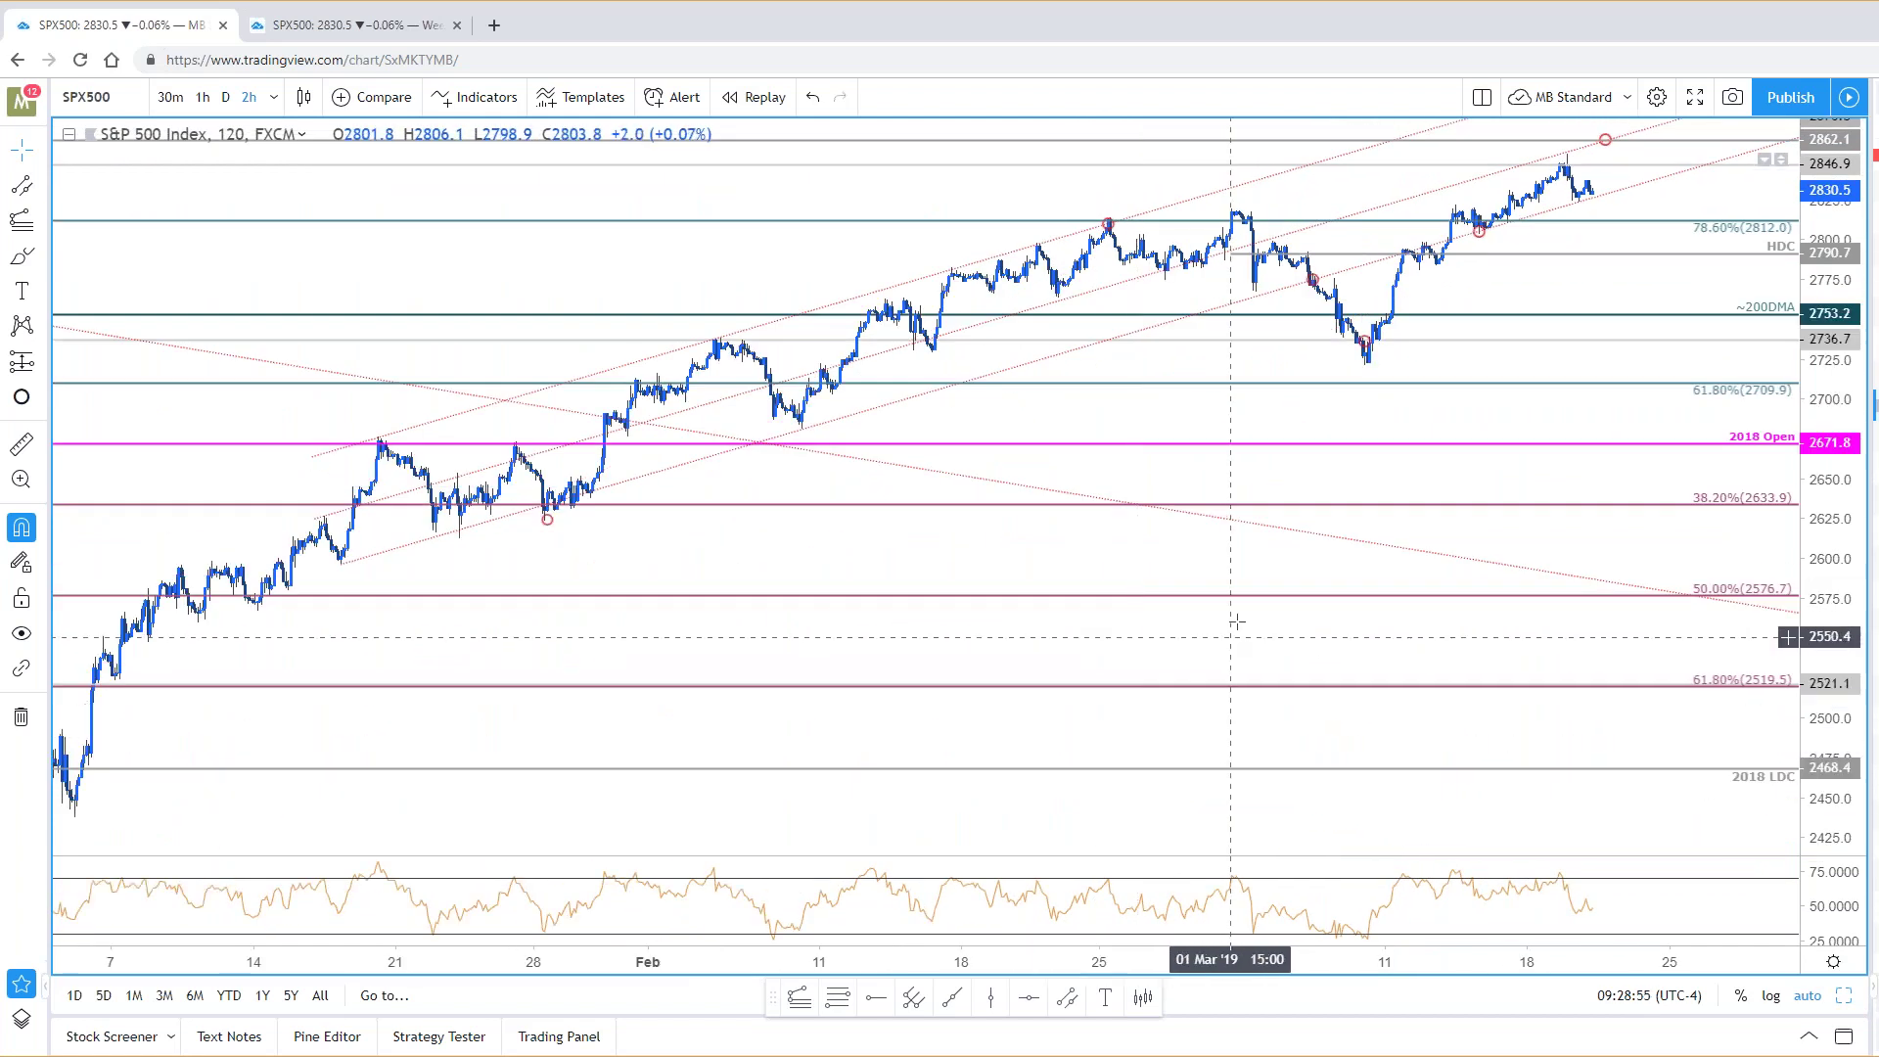
{"action": "scroll", "coordinate": [1367, 702], "scroll_direction": "up", "scroll_amount": 1}
{"action": "scroll", "coordinate": [1340, 719], "scroll_direction": "up", "scroll_amount": 1}
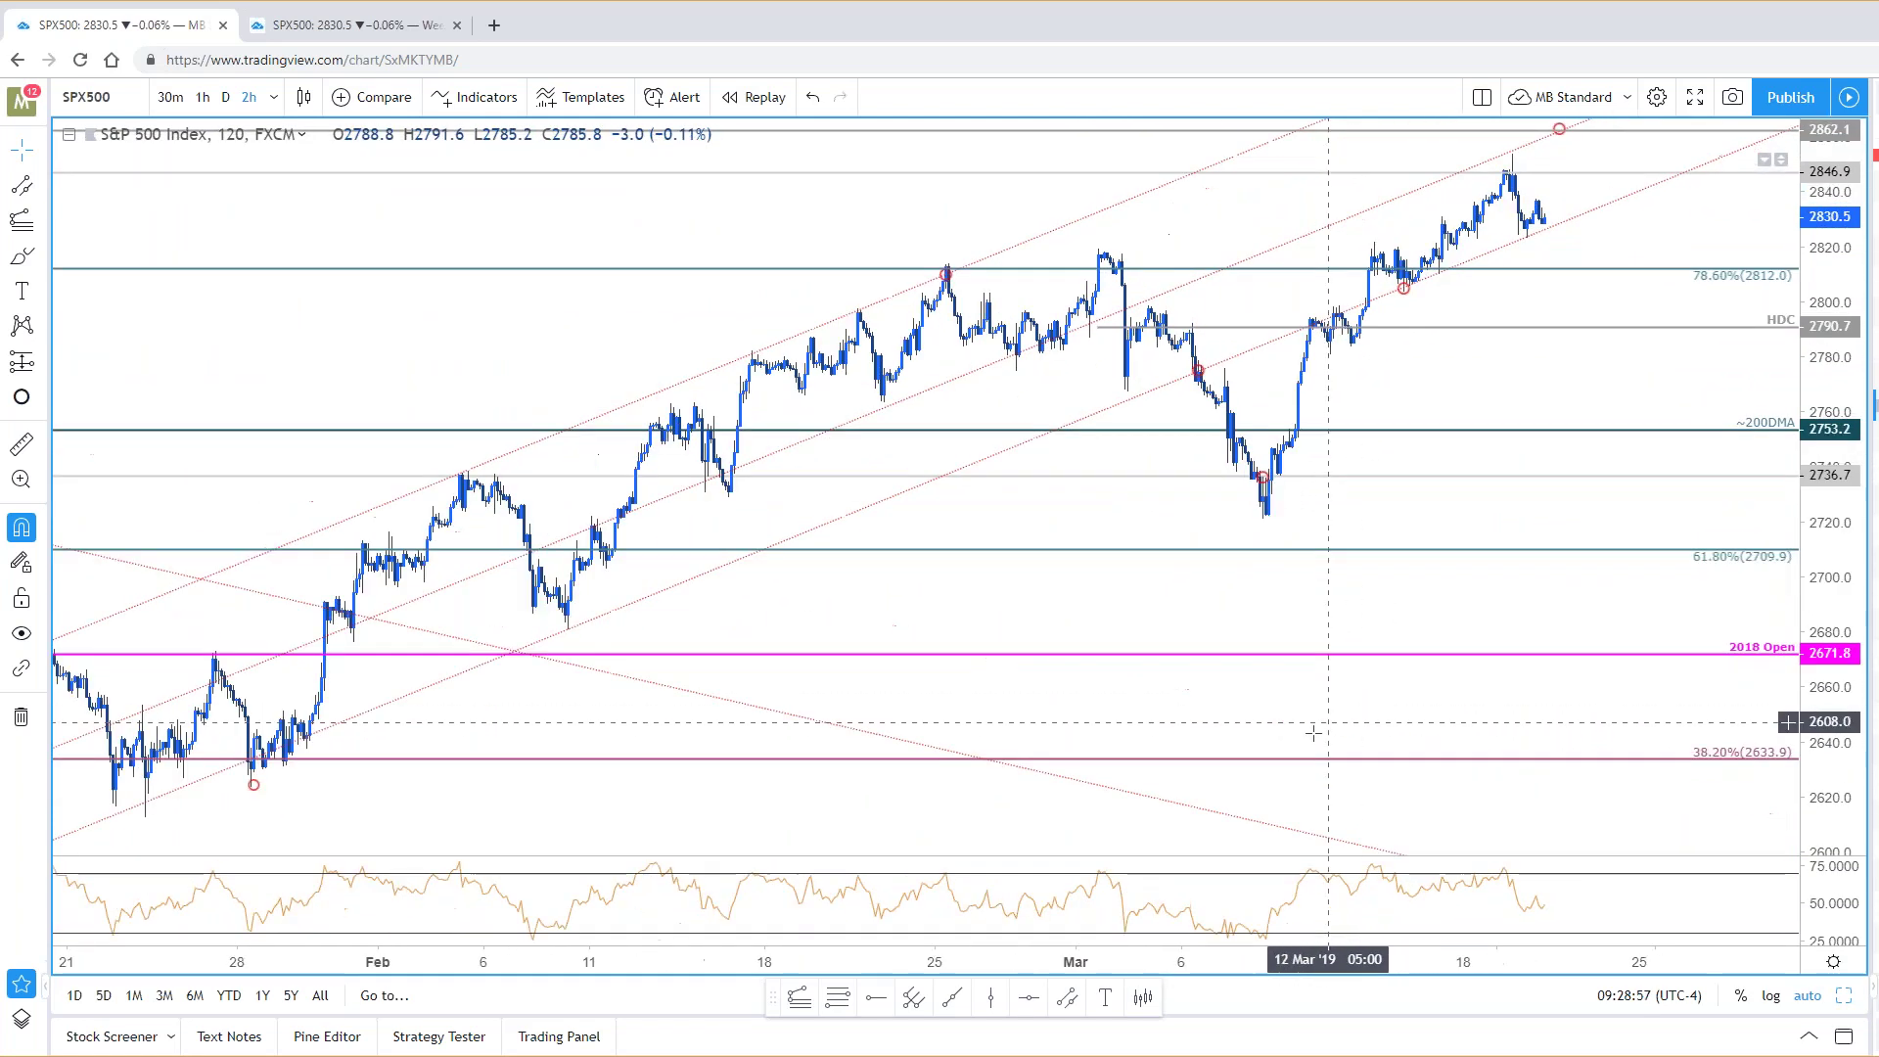
{"action": "left_click_drag", "start_coordinate": [634, 774], "coordinate": [866, 749]}
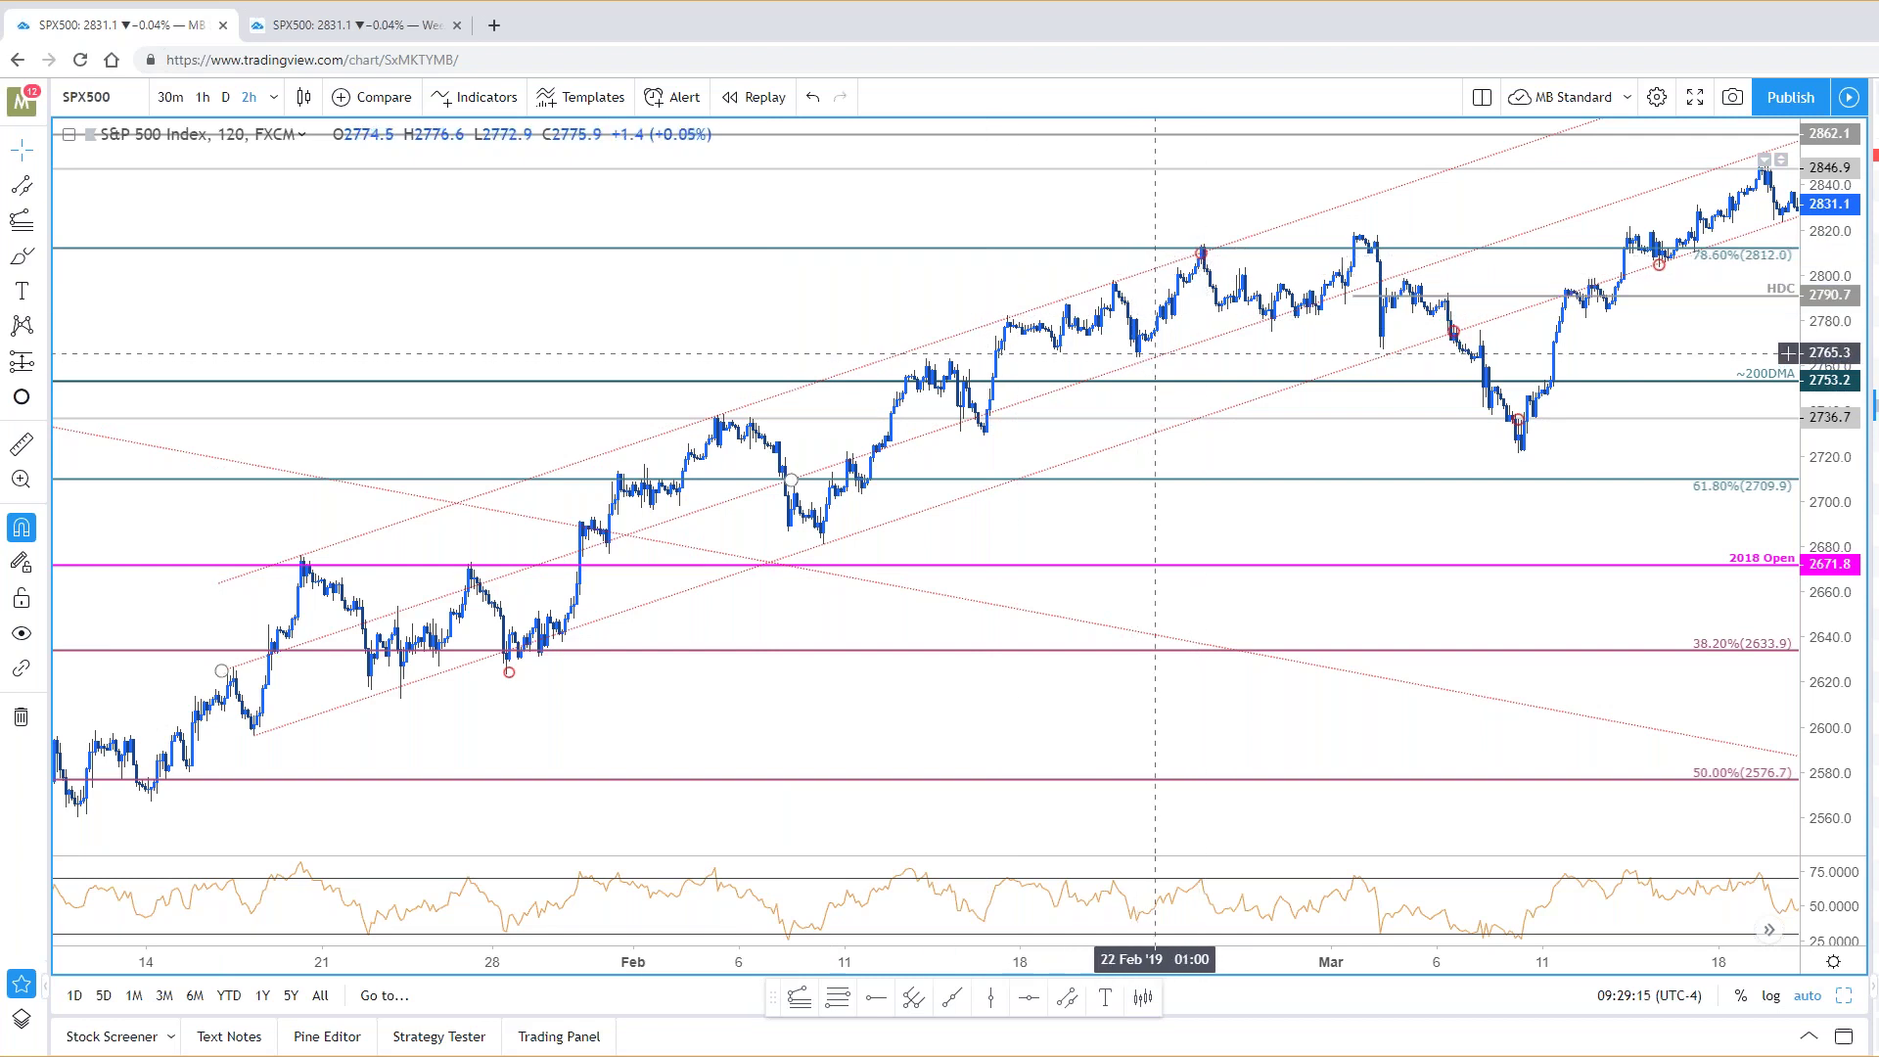
Step: Bring March price action back into view and place a small circle marker on it
{"action": "left_click", "coordinate": [1160, 365]}
{"action": "left_click_drag", "start_coordinate": [1458, 357], "coordinate": [1047, 328]}
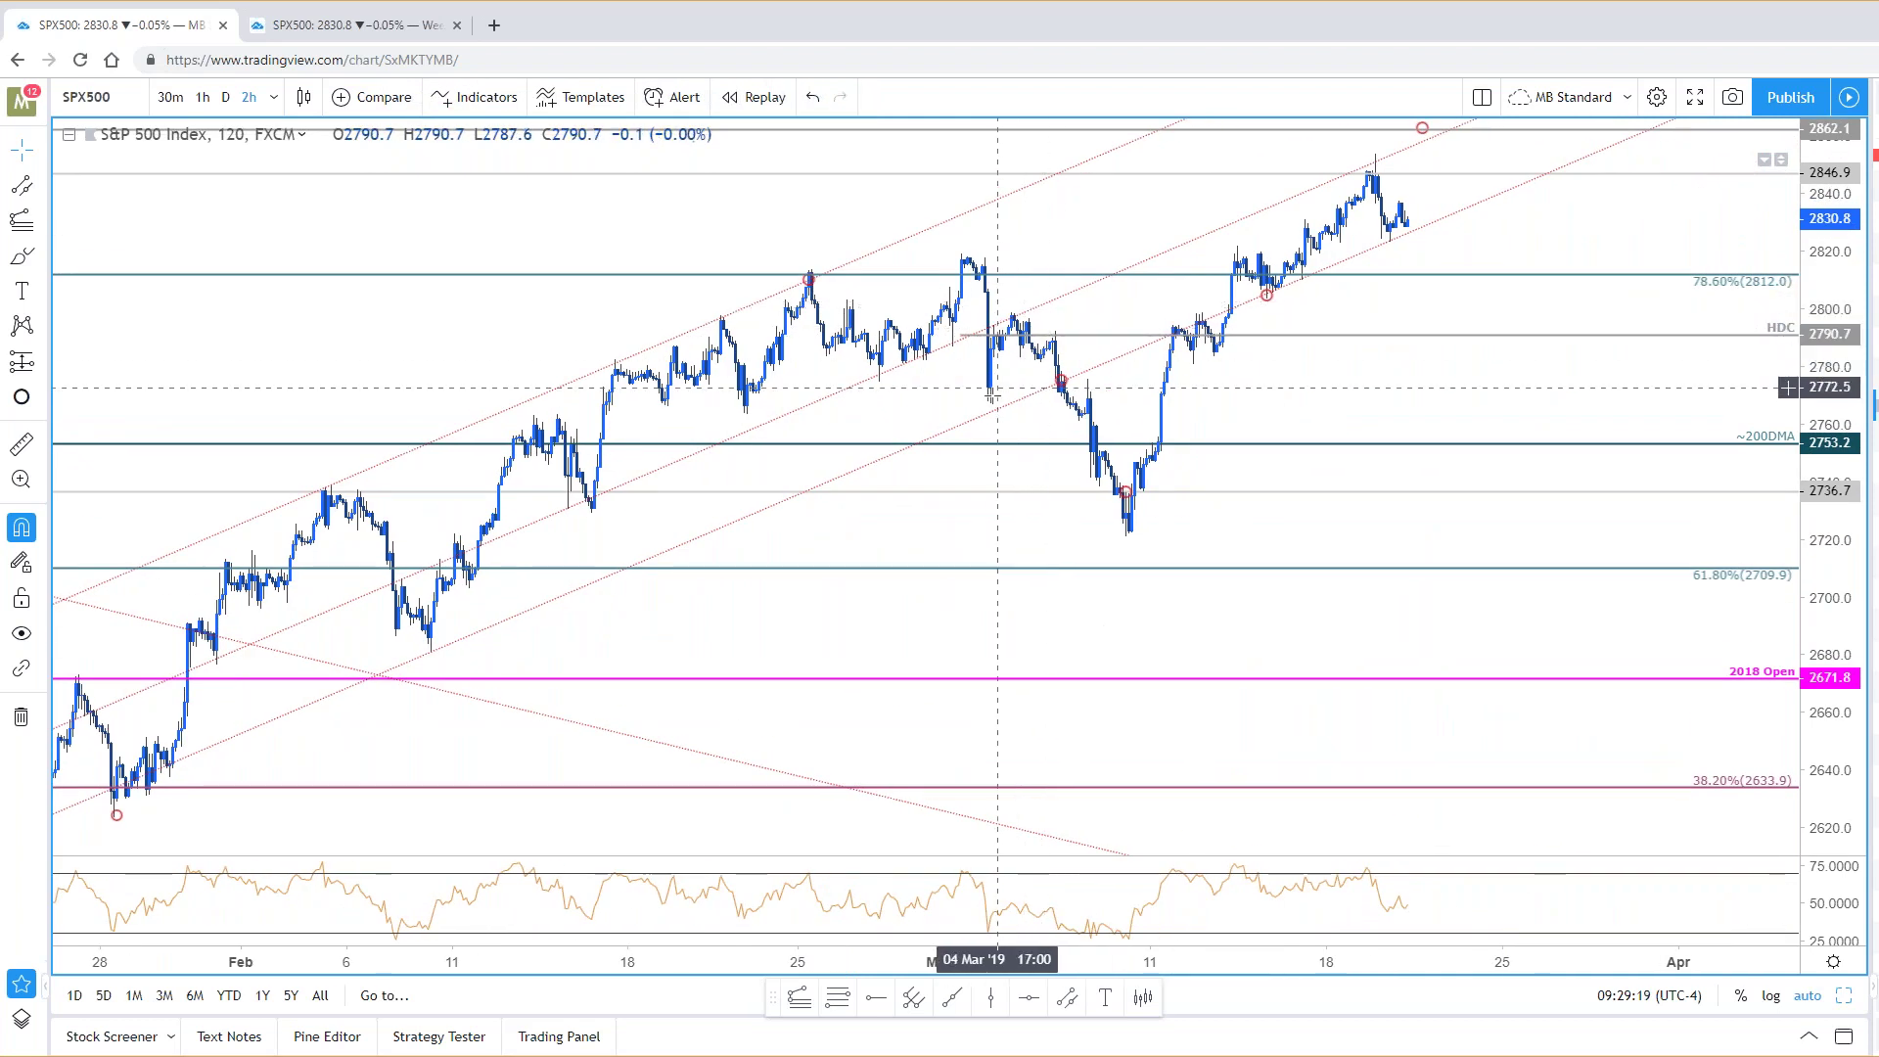
{"action": "scroll", "coordinate": [782, 509], "scroll_direction": "down", "scroll_amount": 1}
{"action": "left_click", "coordinate": [282, 743]}
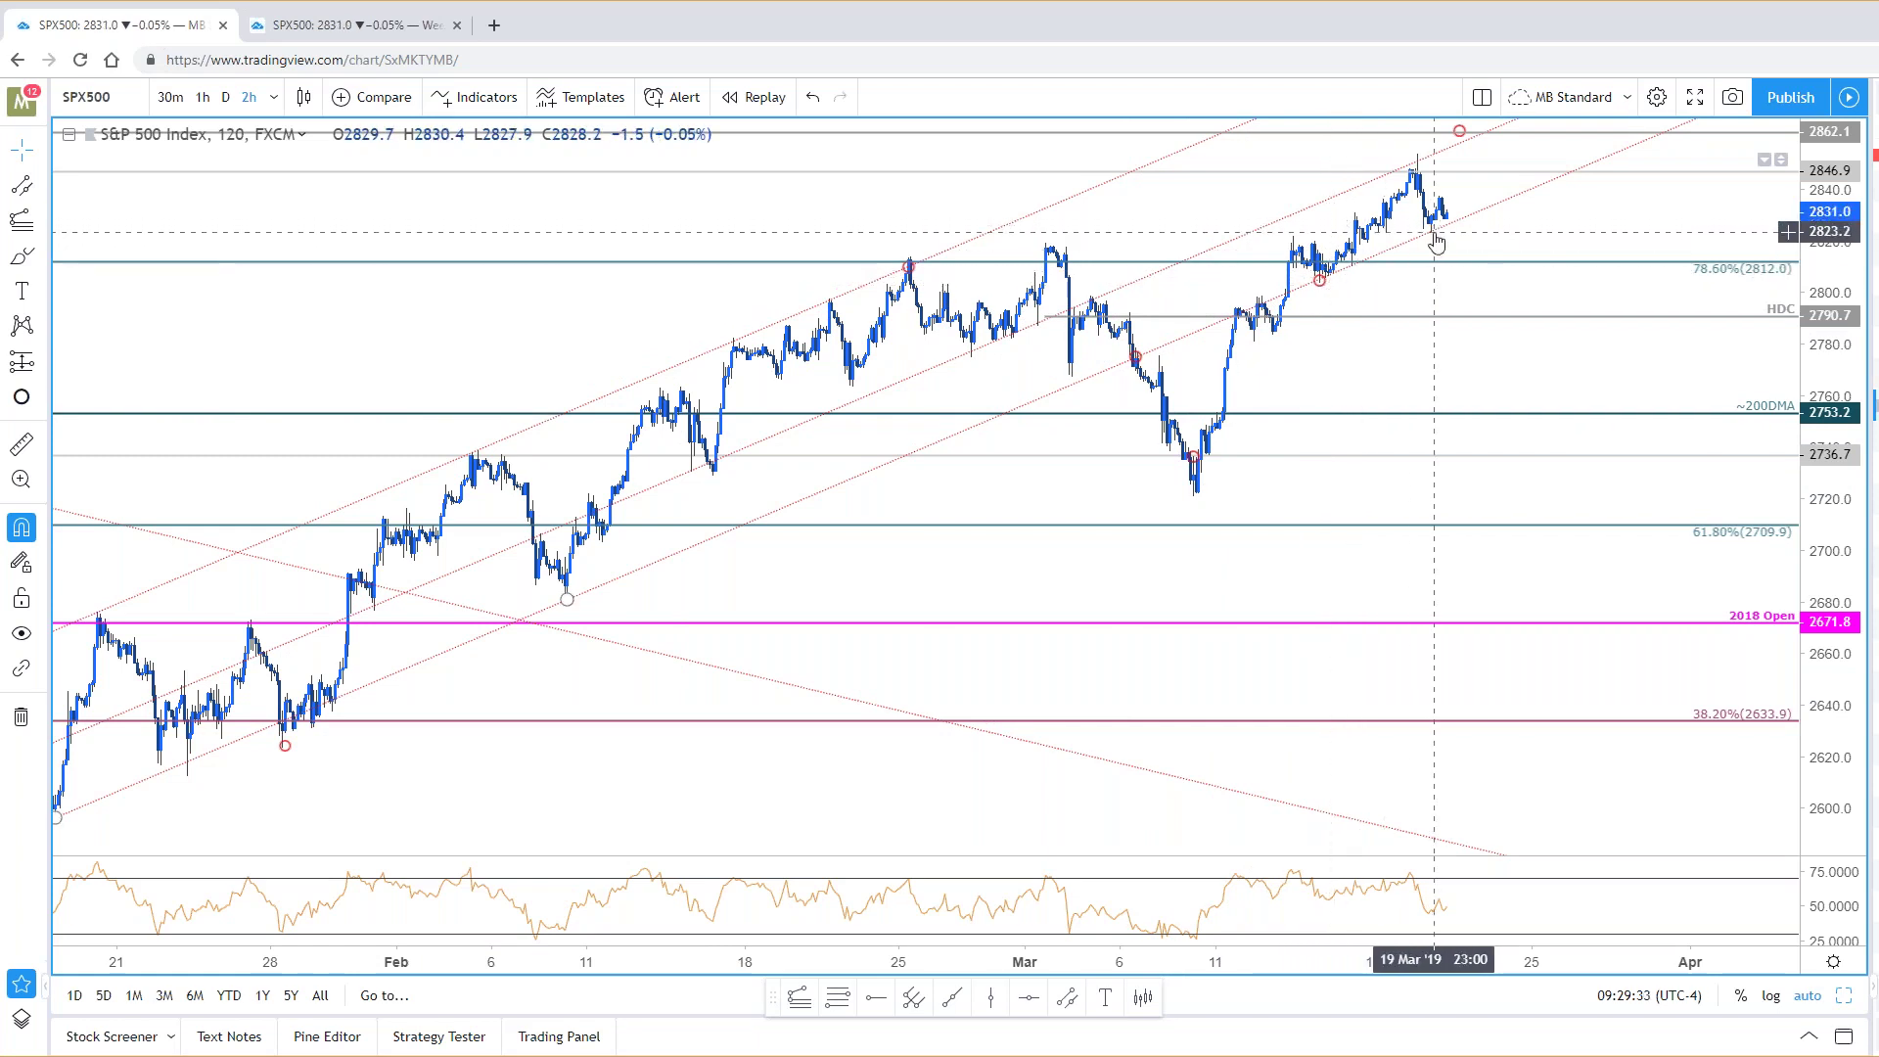
{"action": "scroll", "coordinate": [1442, 352], "scroll_direction": "up", "scroll_amount": 3}
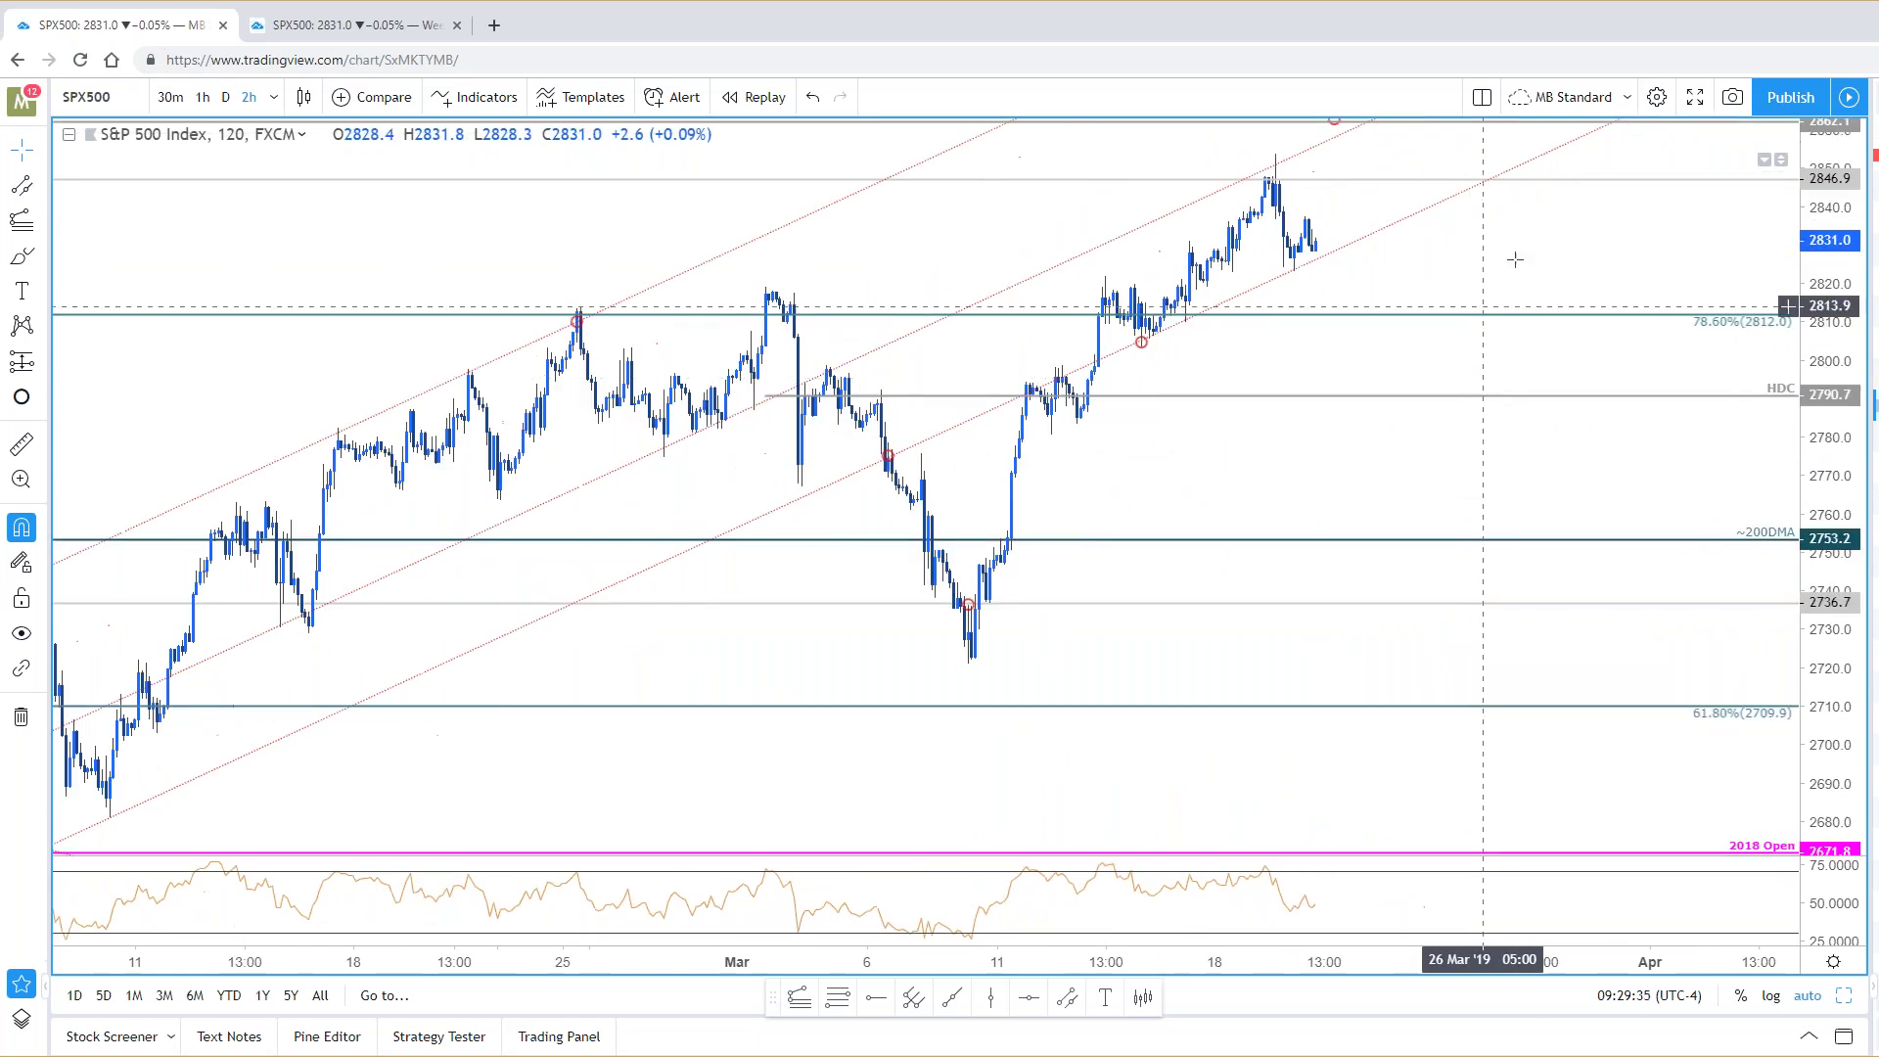
Step: Drag the red circle marker later onto the channel line at 2862.1, then deselect it
{"action": "left_click_drag", "start_coordinate": [1593, 289], "coordinate": [1627, 352]}
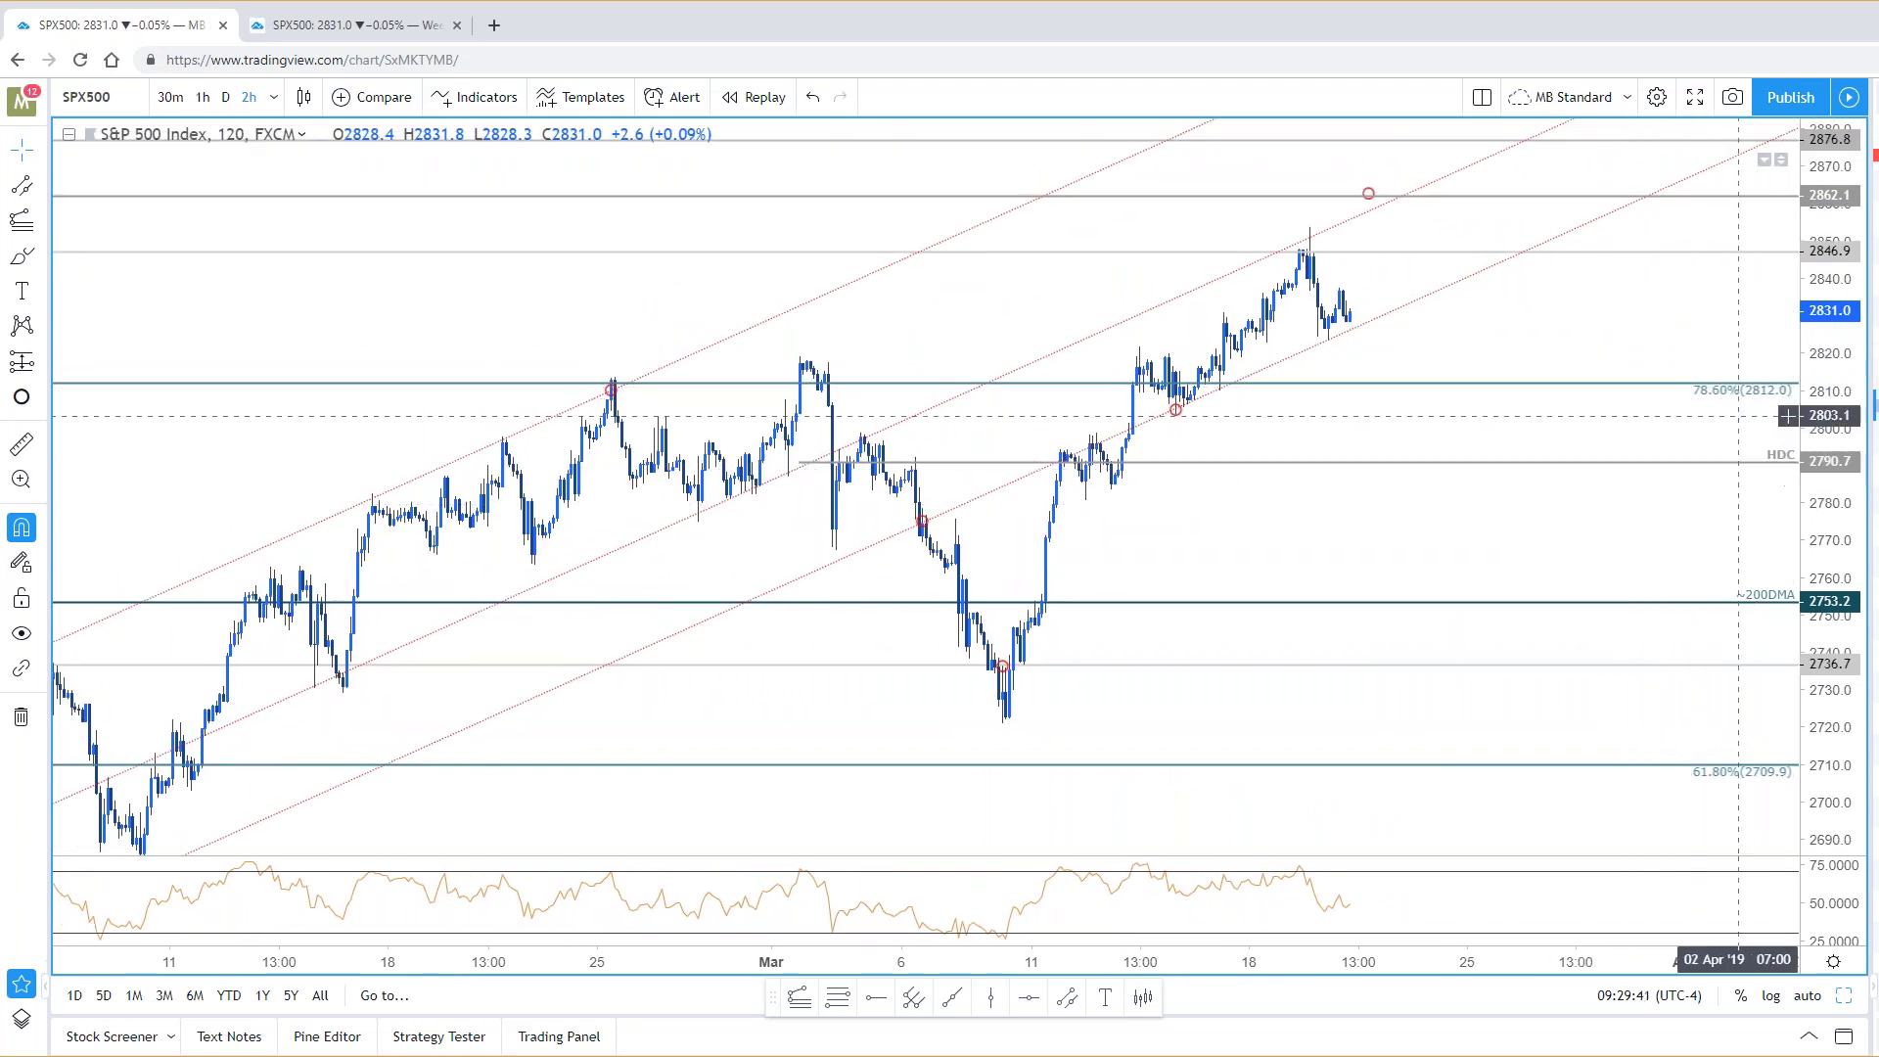
{"action": "left_click", "coordinate": [1368, 193]}
{"action": "left_click_drag", "start_coordinate": [1368, 193], "coordinate": [1397, 194]}
{"action": "scroll", "coordinate": [905, 451], "scroll_direction": "down", "scroll_amount": 1}
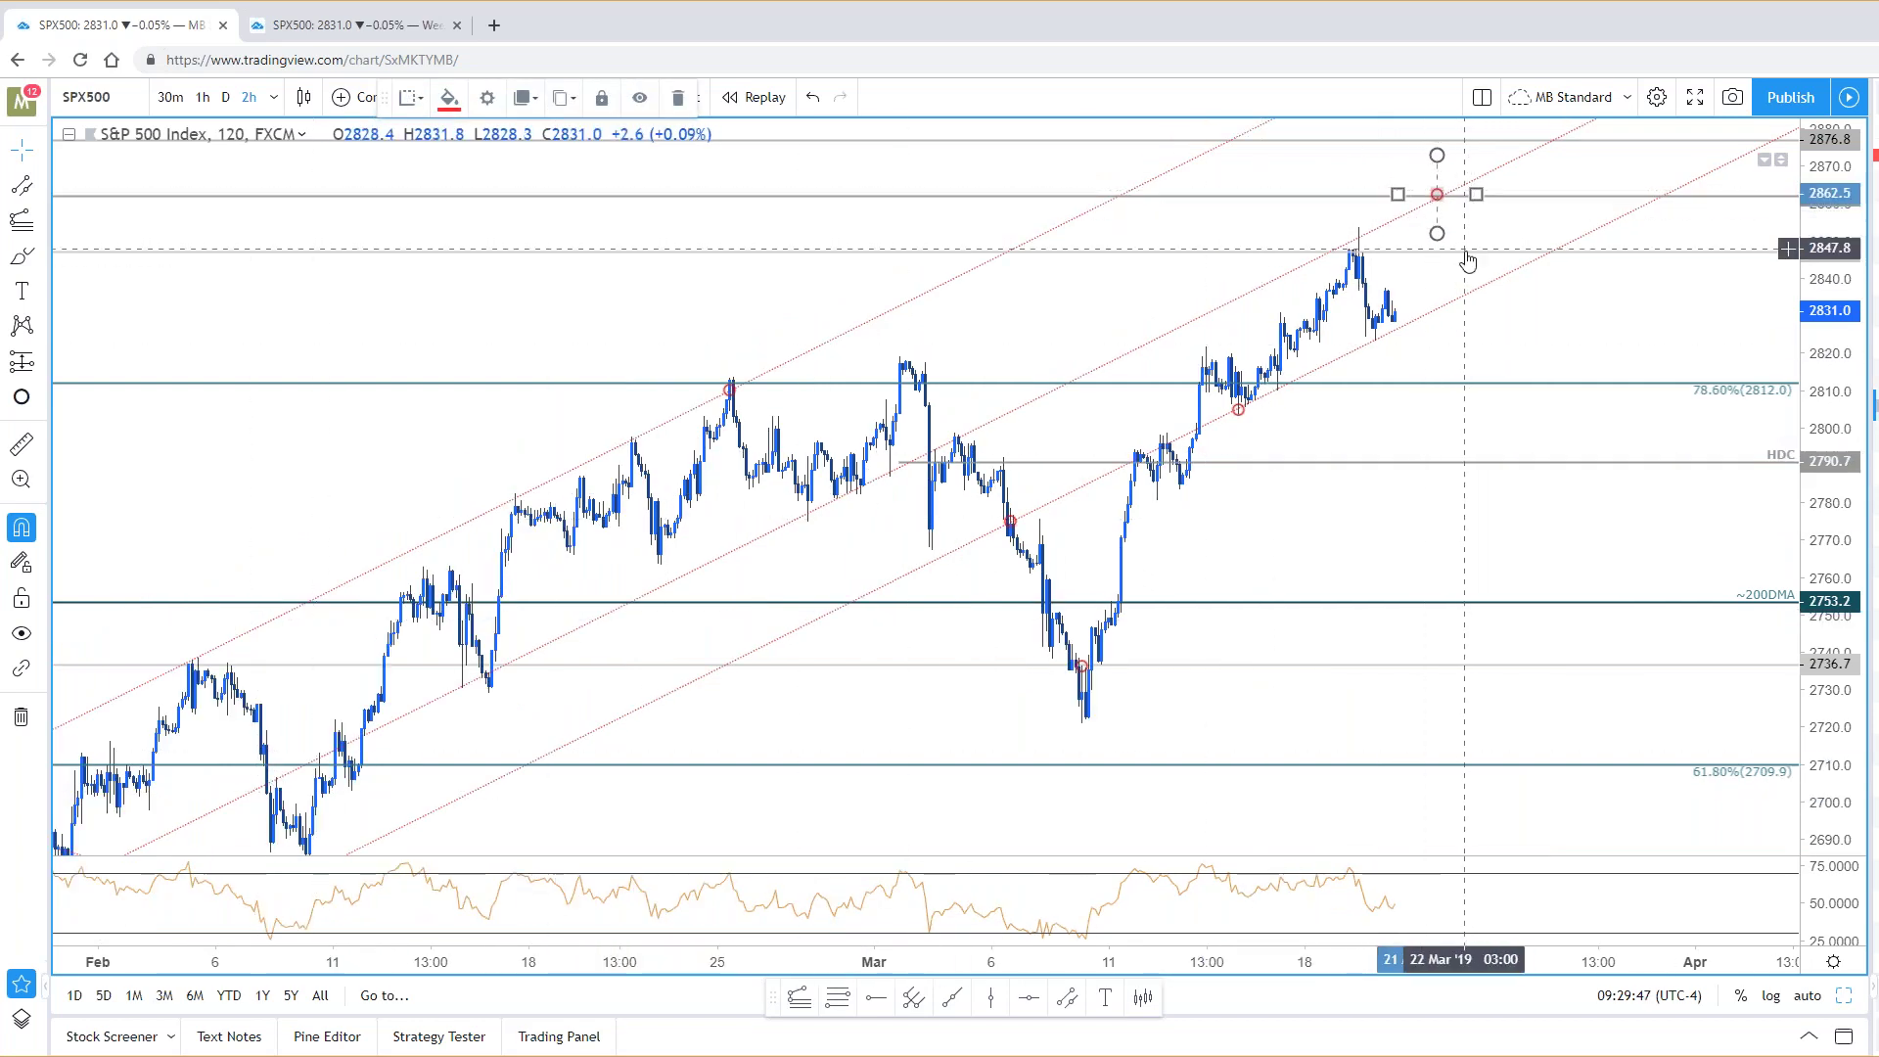
{"action": "scroll", "coordinate": [1448, 205], "scroll_direction": "up", "scroll_amount": 1}
{"action": "left_click_drag", "start_coordinate": [1355, 198], "coordinate": [1357, 201]}
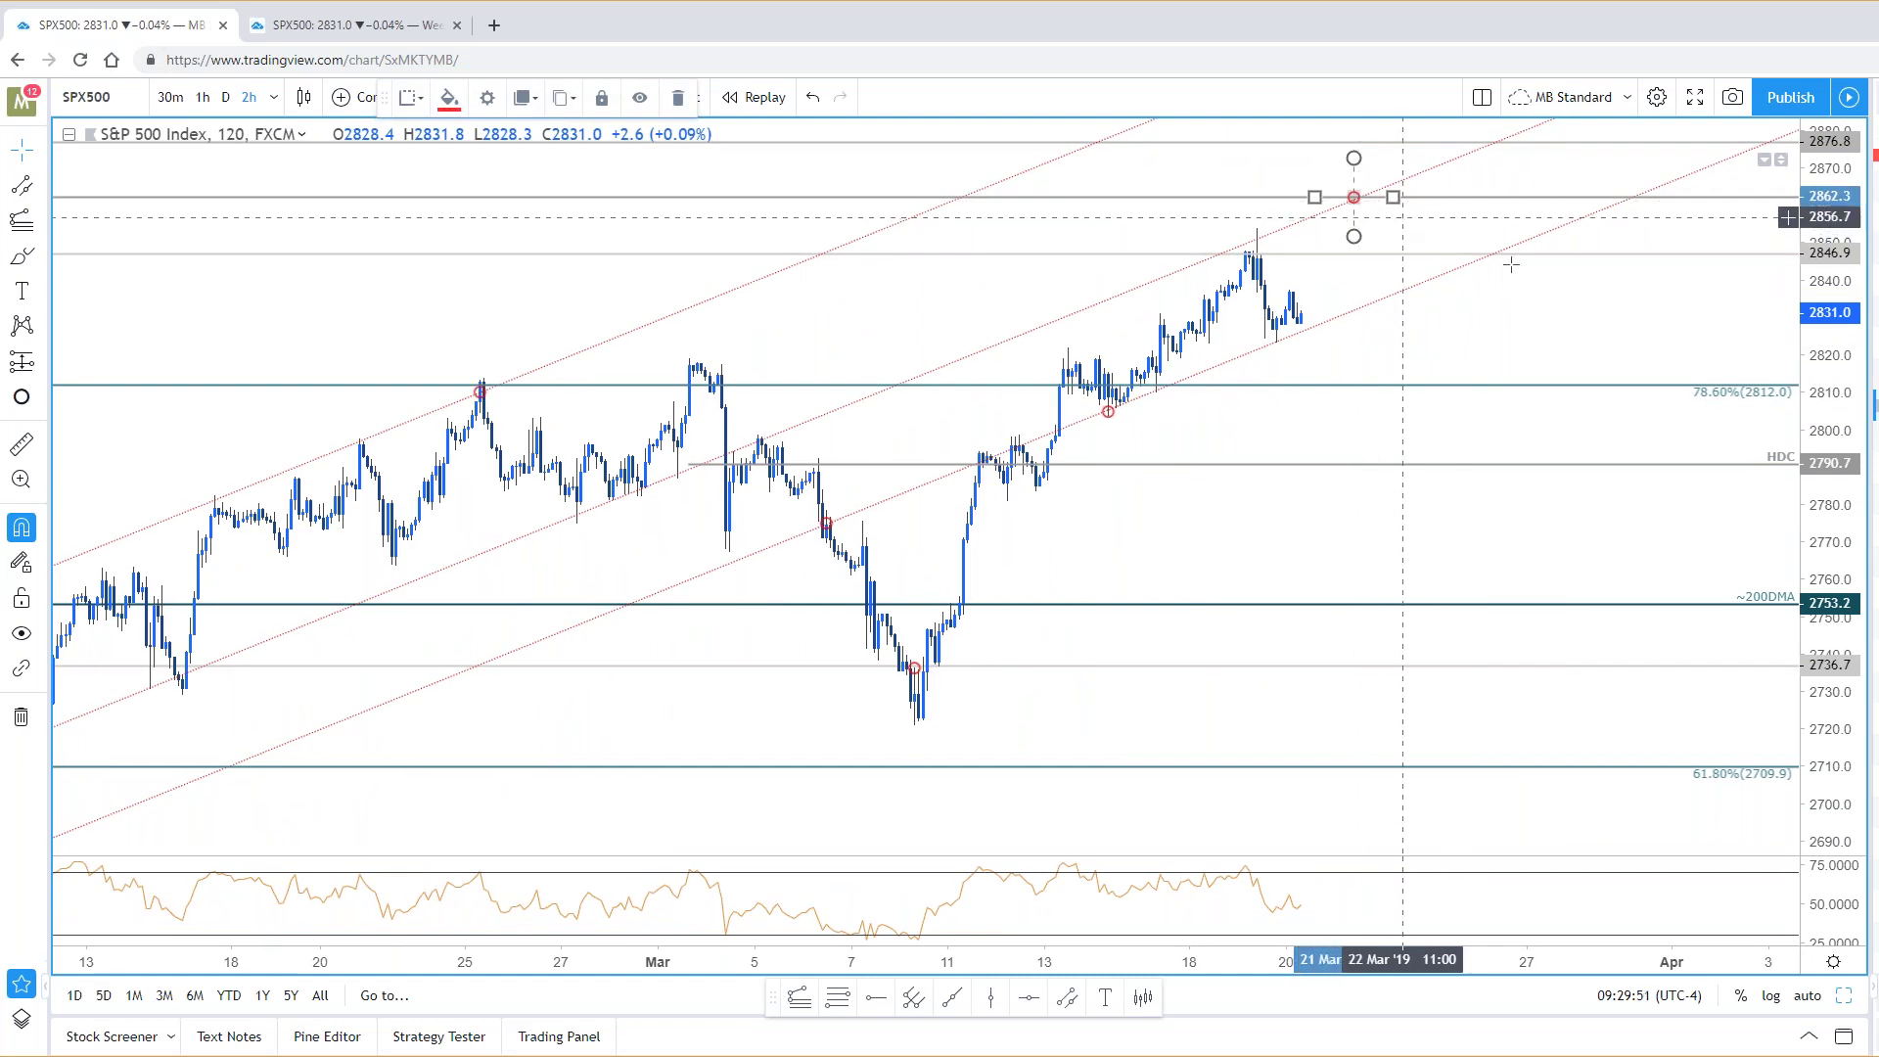
{"action": "left_click", "coordinate": [1695, 221]}
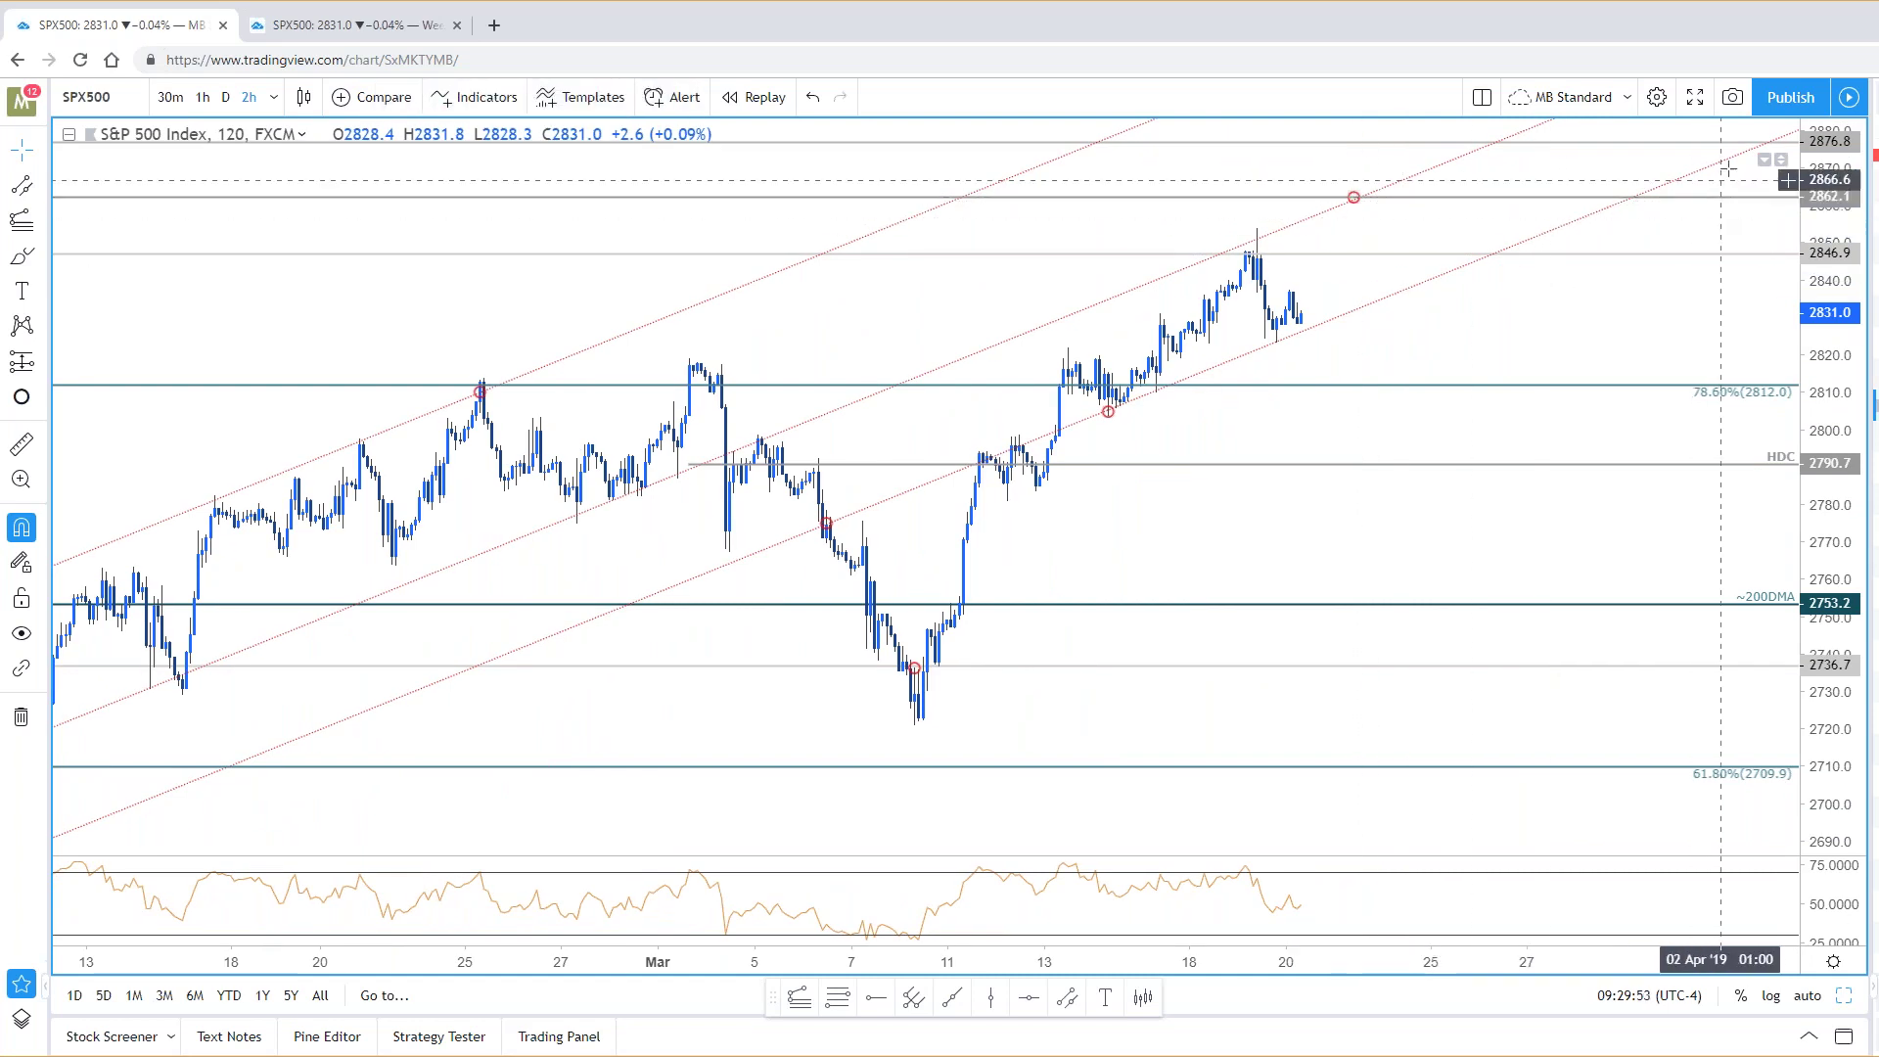